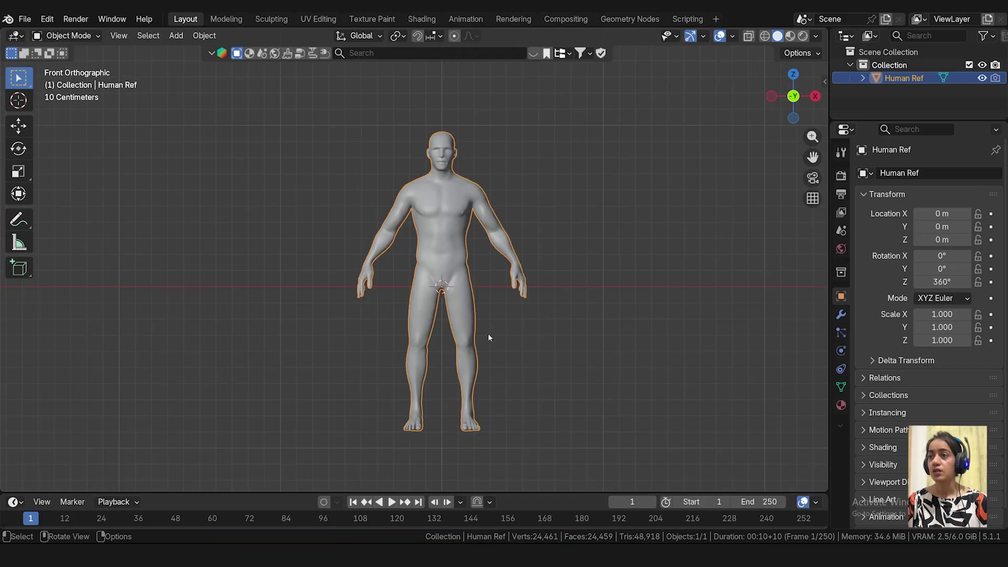
# - Compare the human reference's dimensions with Google results for average human height in meters and the conversion of 1.85 m to feet
pyautogui.scroll(-2, 487, 333)
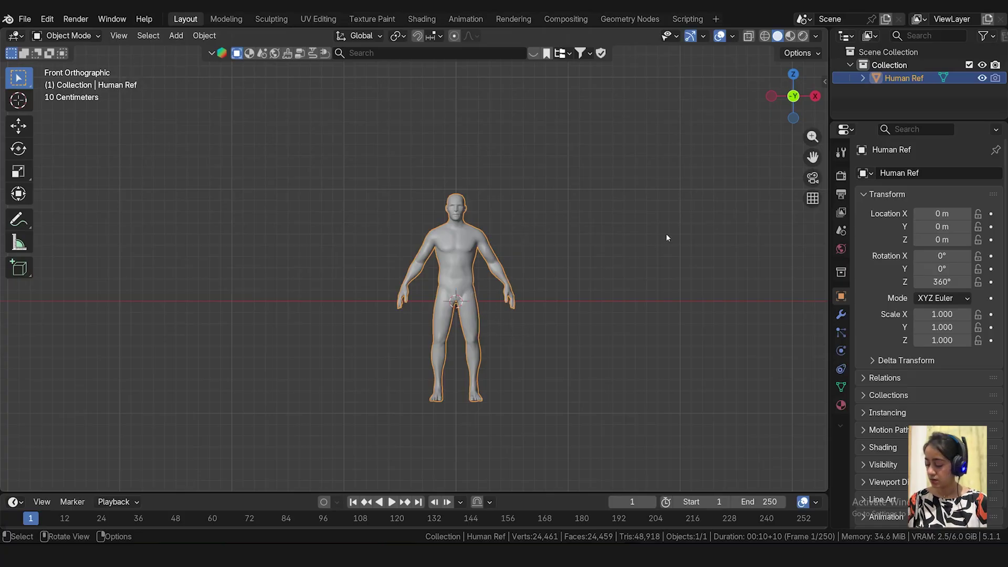
pyautogui.press('n')
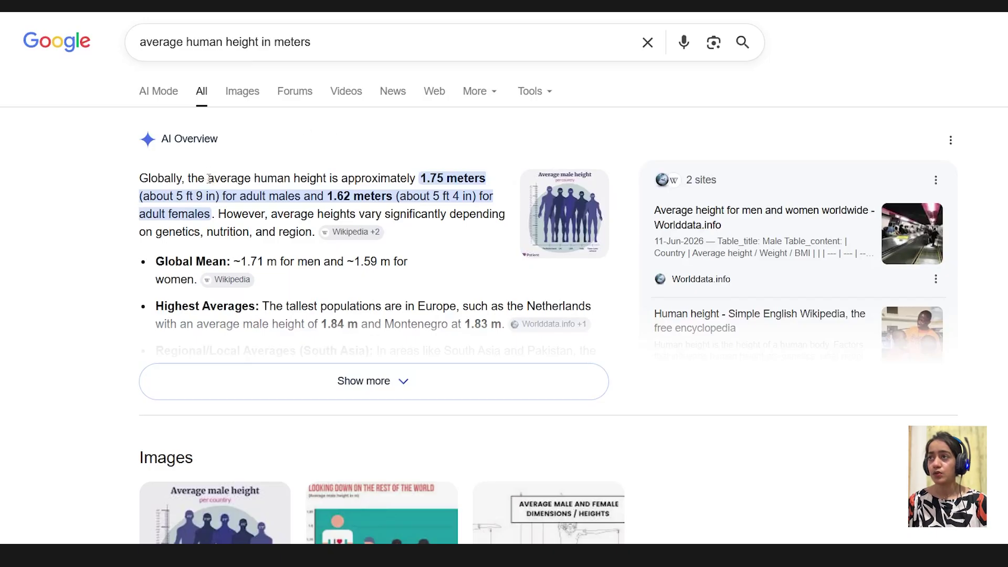
pyautogui.moveTo(208, 178); pyautogui.dragTo(327, 178)
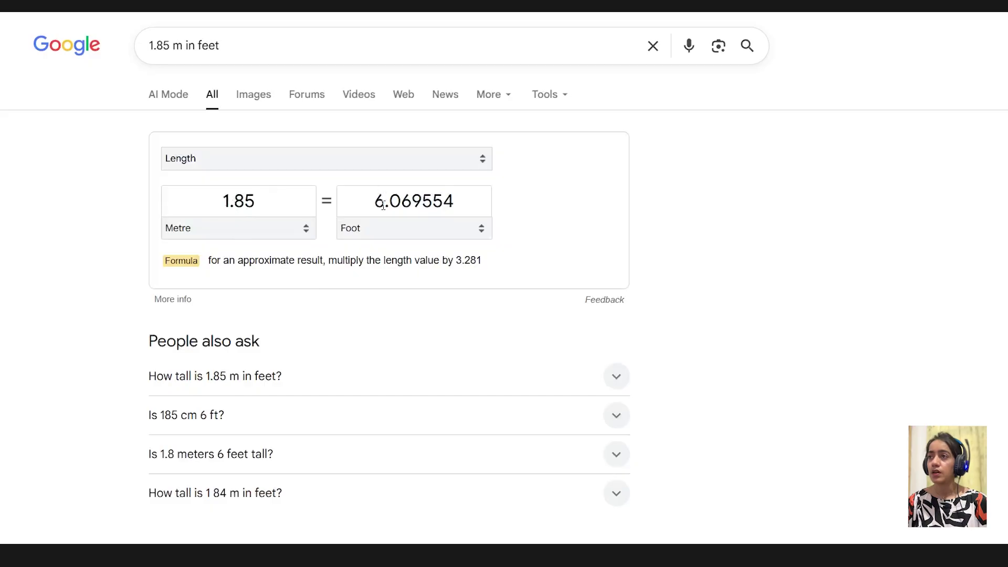
pyautogui.moveTo(375, 204); pyautogui.dragTo(393, 205)
pyautogui.doubleClick(393, 205)
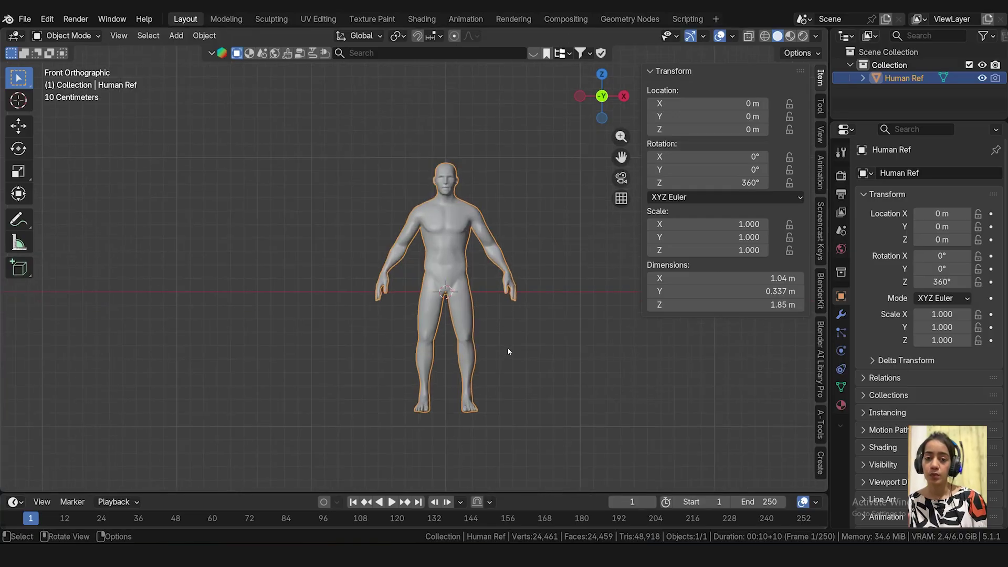
pyautogui.moveTo(576, 349); pyautogui.dragTo(524, 367, button='middle')
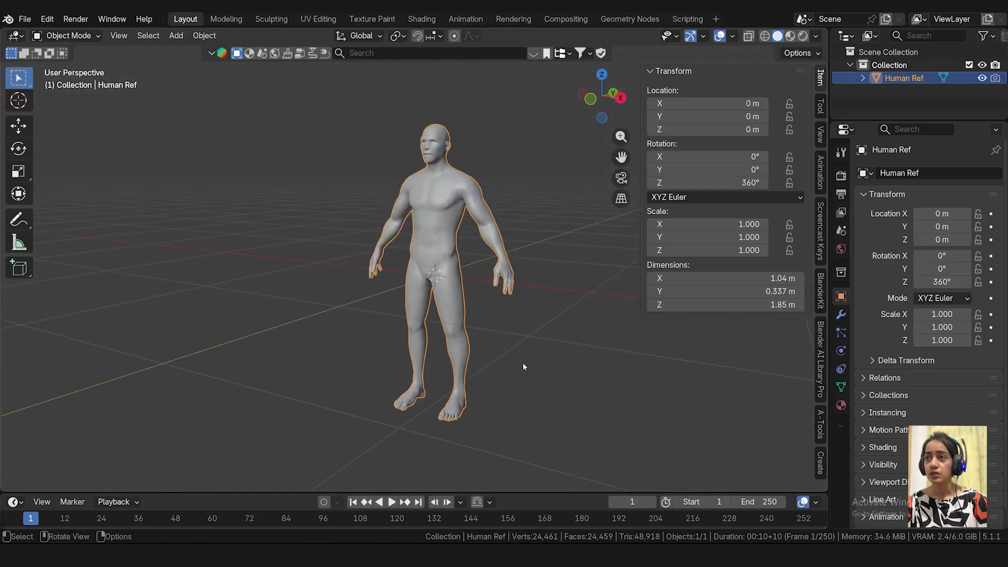
pyautogui.scroll(-3, 436, 242)
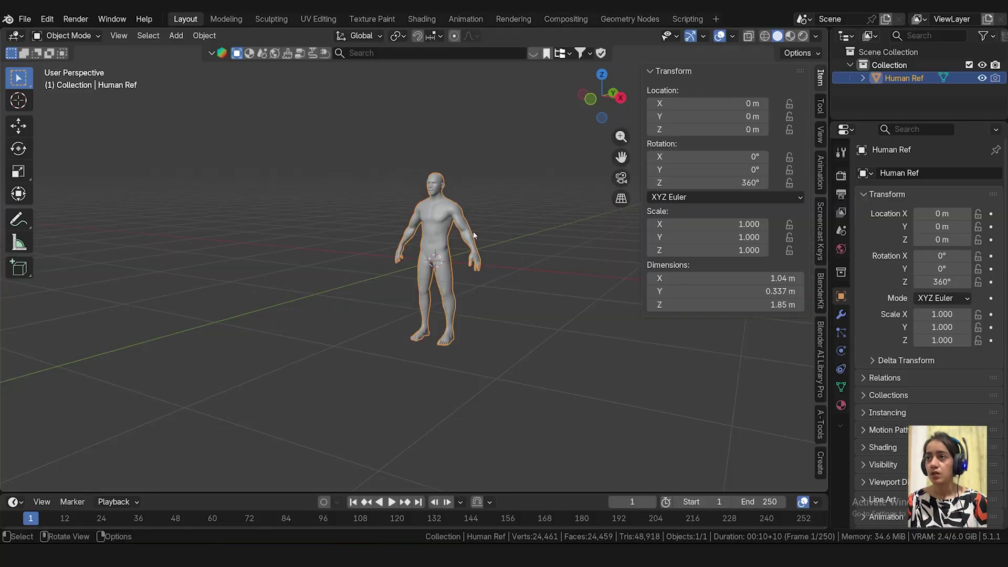
pyautogui.scroll(-3, 473, 231)
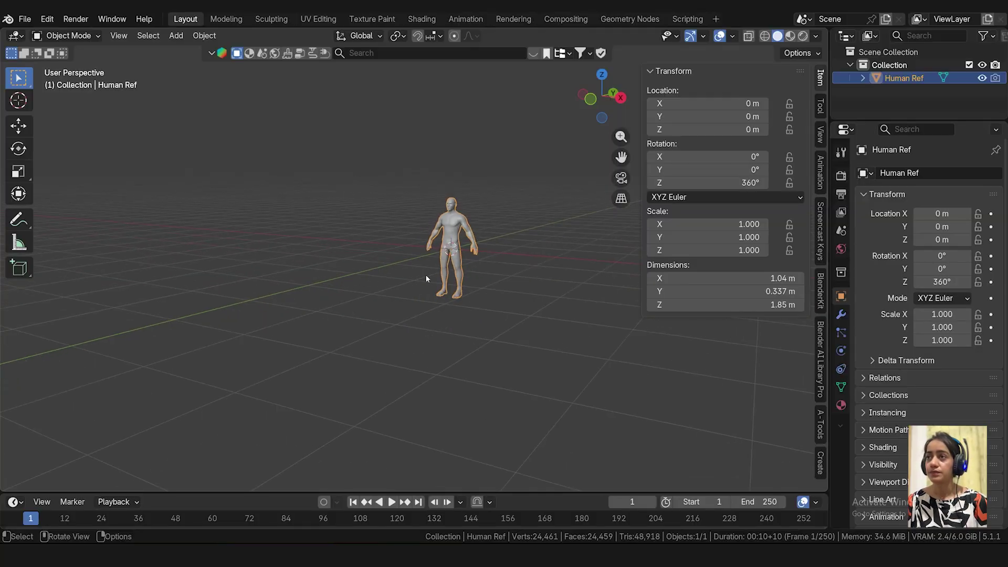
pyautogui.moveTo(426, 274); pyautogui.dragTo(425, 244, button='middle')
pyautogui.scroll(3, 428, 237)
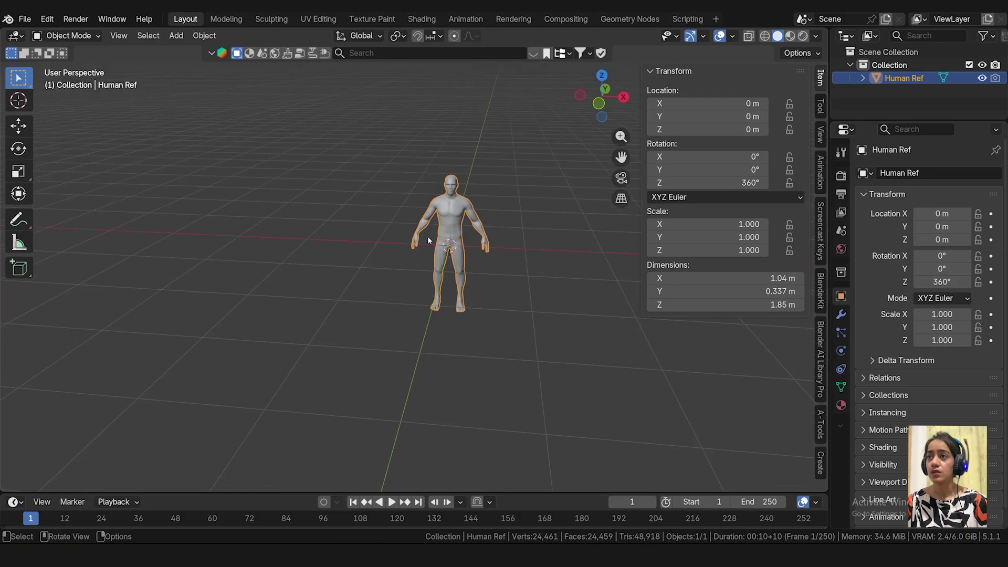
# - Deselect the human reference and enable the Screencast Keys overlay
pyautogui.click(643, 315)
pyautogui.click(821, 226)
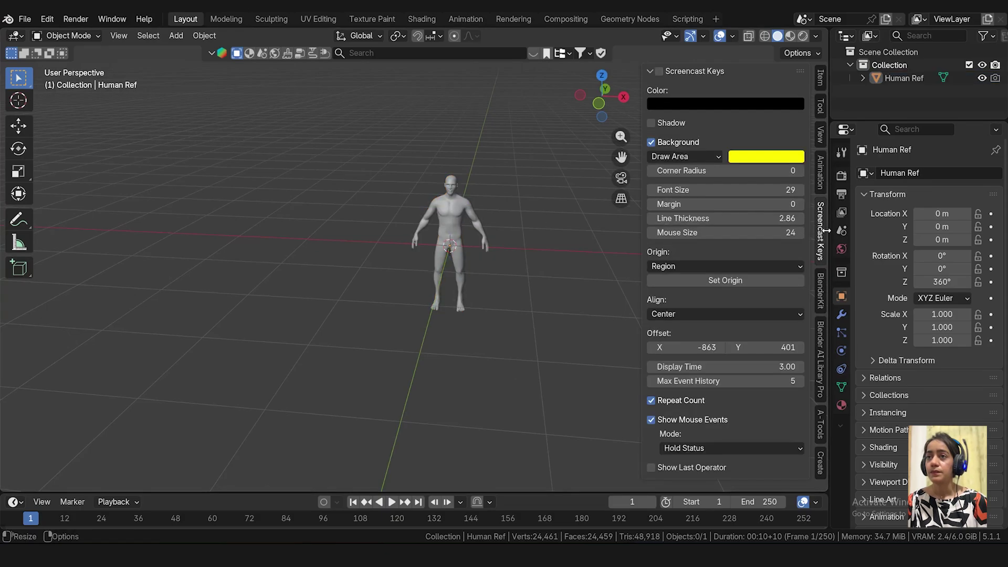
pyautogui.click(659, 72)
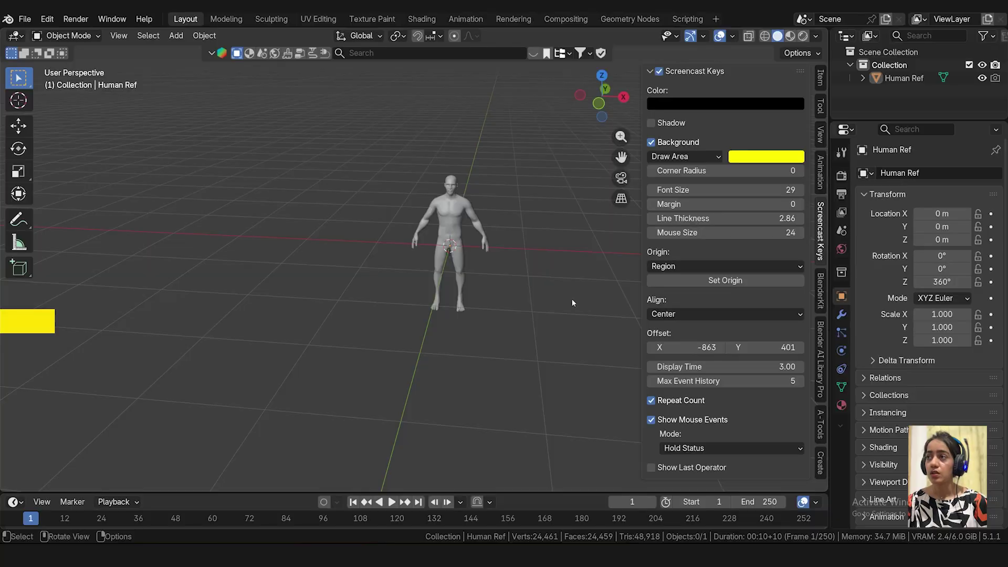
pyautogui.press('n')
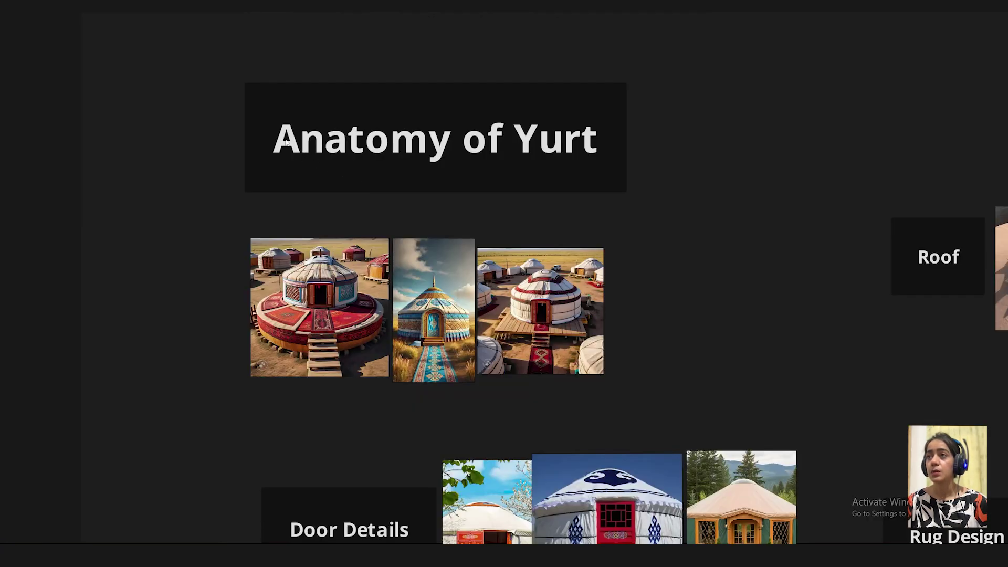
# - Switch to the reference board and examine the three yurt exterior images below the Anatomy of Yurt title
pyautogui.moveTo(558, 153); pyautogui.dragTo(591, 141, button='middle')
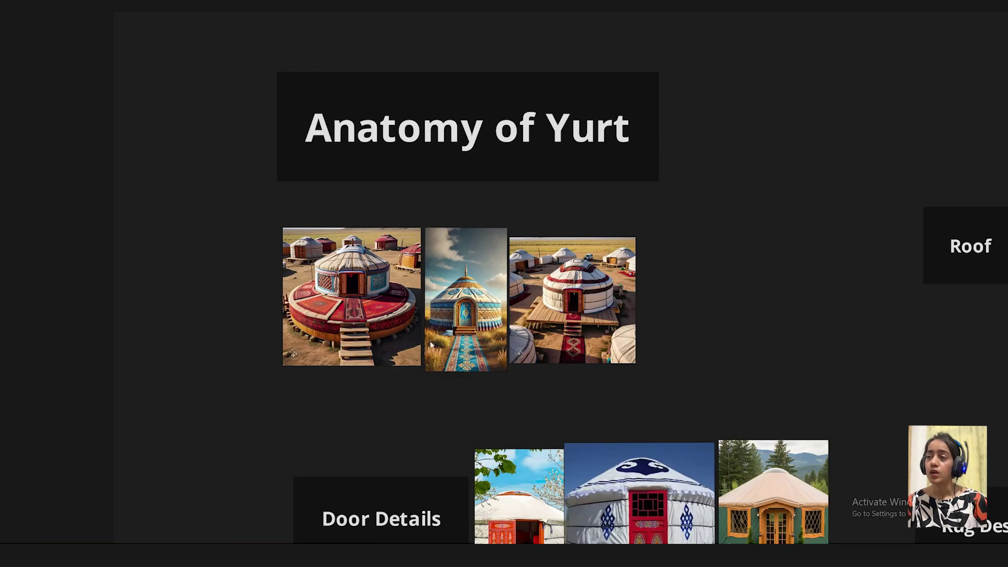
pyautogui.scroll(2, 430, 344)
pyautogui.scroll(3, 489, 330)
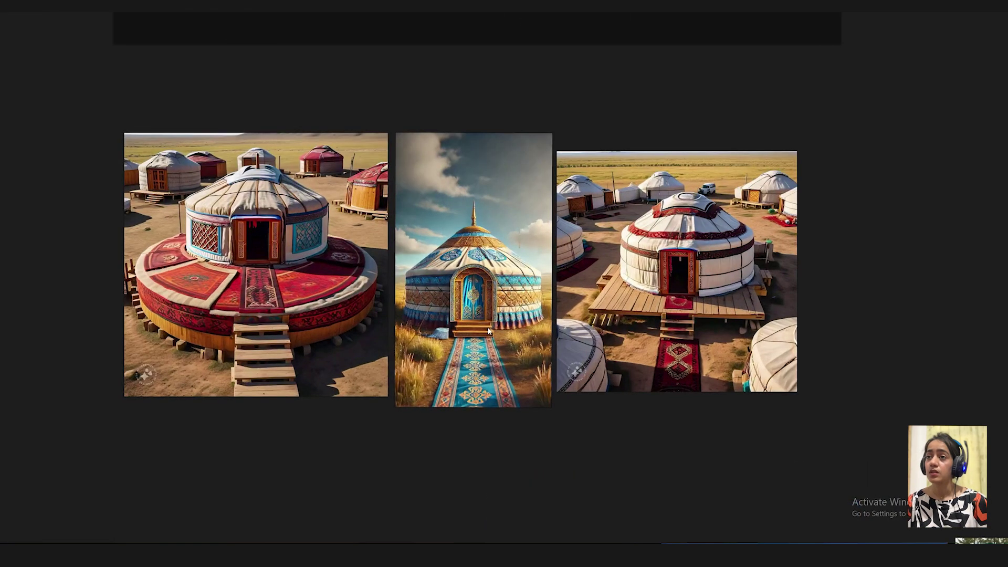
pyautogui.scroll(4, 745, 314)
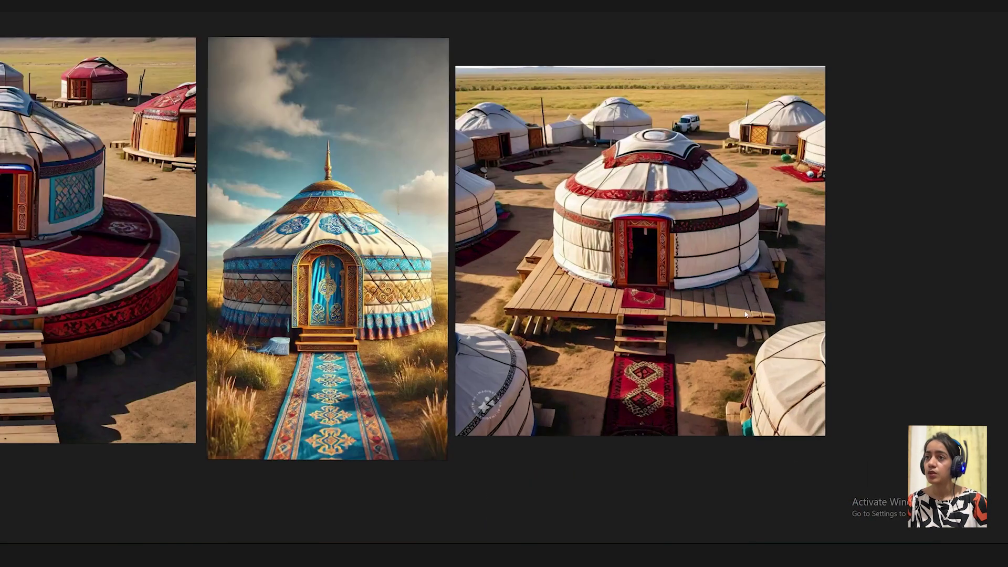
pyautogui.scroll(-4, 587, 280)
pyautogui.moveTo(295, 282); pyautogui.dragTo(469, 286, button='middle')
pyautogui.scroll(4, 368, 307)
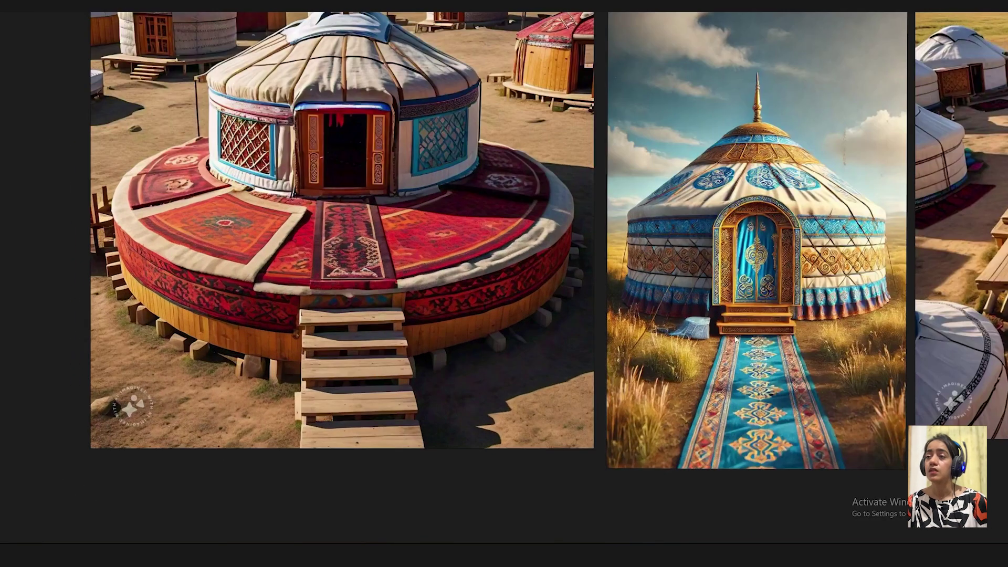
pyautogui.scroll(-6, 800, 310)
pyautogui.moveTo(800, 309); pyautogui.dragTo(275, 241, button='middle')
pyautogui.moveTo(780, 183); pyautogui.dragTo(555, 230, button='middle')
pyautogui.scroll(3, 764, 196)
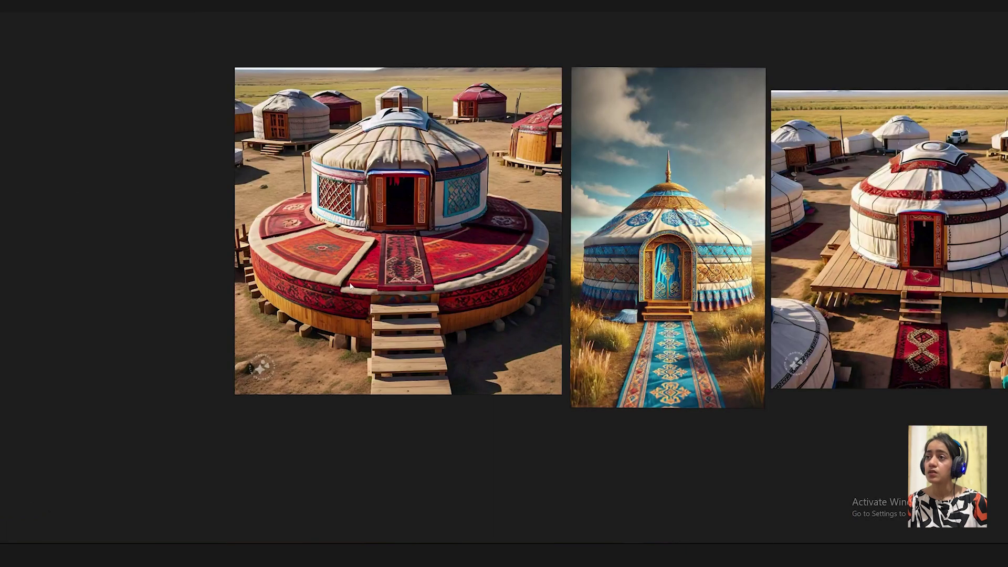
pyautogui.moveTo(327, 360); pyautogui.dragTo(355, 384, button='middle')
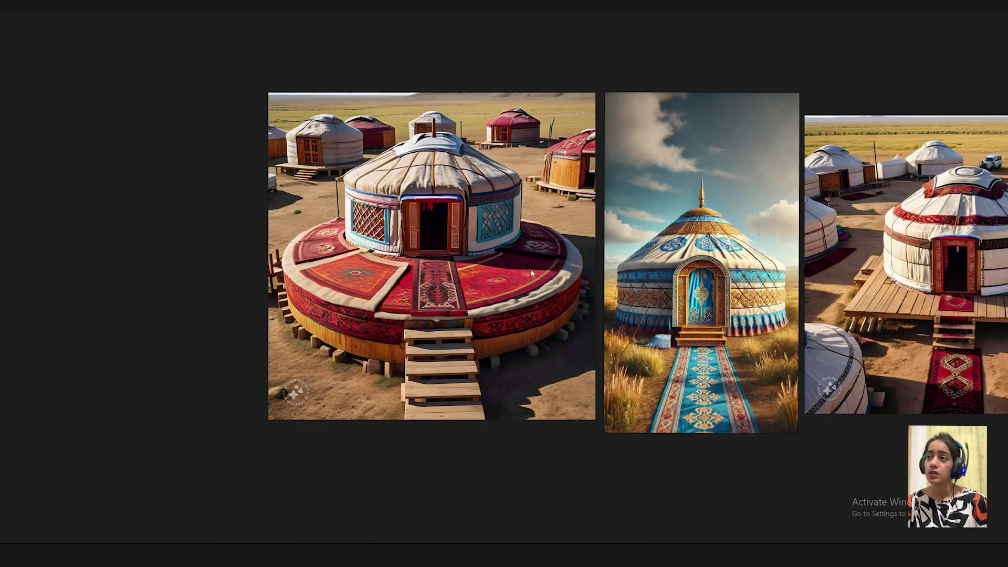
# - Examine the round platform, its supporting blocks and the wooden steps in the red-carpeted yurt reference image
pyautogui.scroll(2, 443, 289)
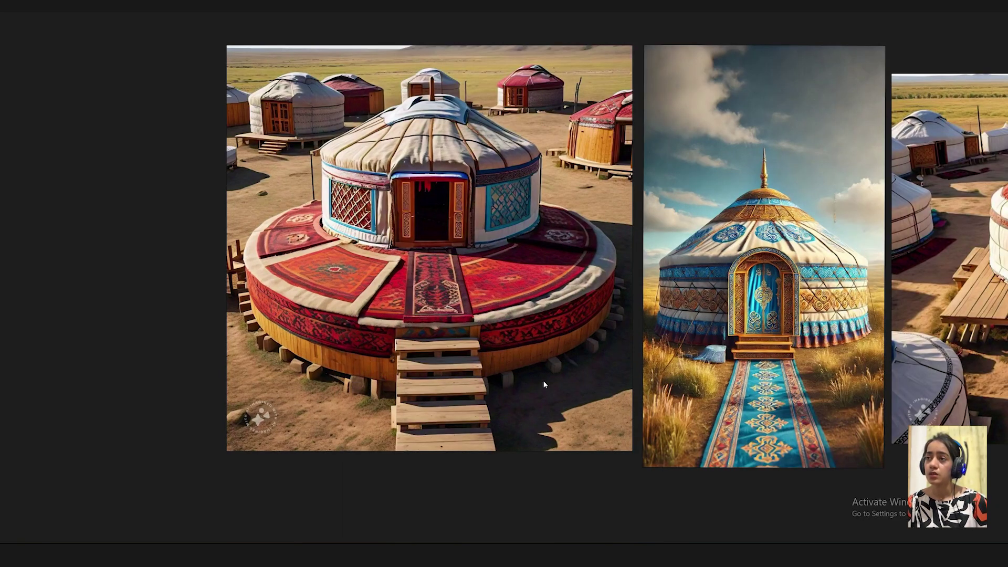
pyautogui.scroll(3, 323, 371)
pyautogui.moveTo(301, 370); pyautogui.dragTo(455, 363)
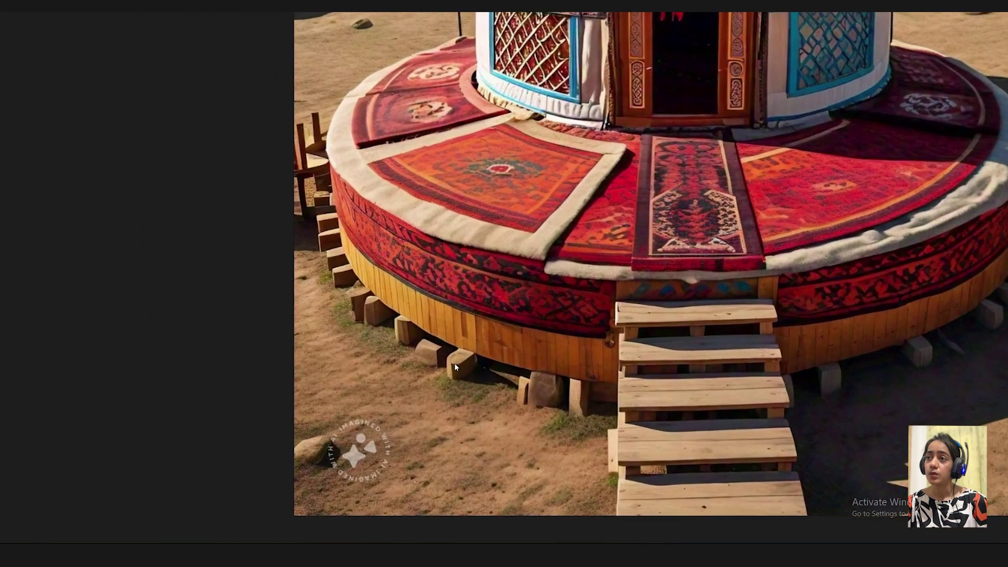
pyautogui.scroll(-3, 534, 309)
pyautogui.moveTo(534, 310); pyautogui.dragTo(439, 322)
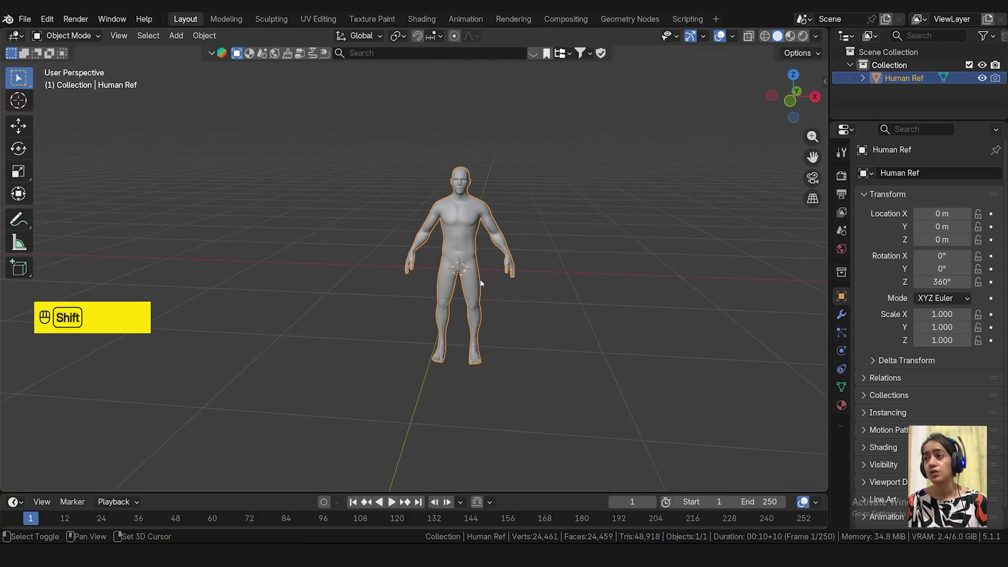
# - Back in Blender, add a mesh cylinder at the origin and flatten it along Z to a scale of about 0.349
pyautogui.hotkey('shift', 'a')
pyautogui.moveTo(477, 277)
pyautogui.click(562, 340)
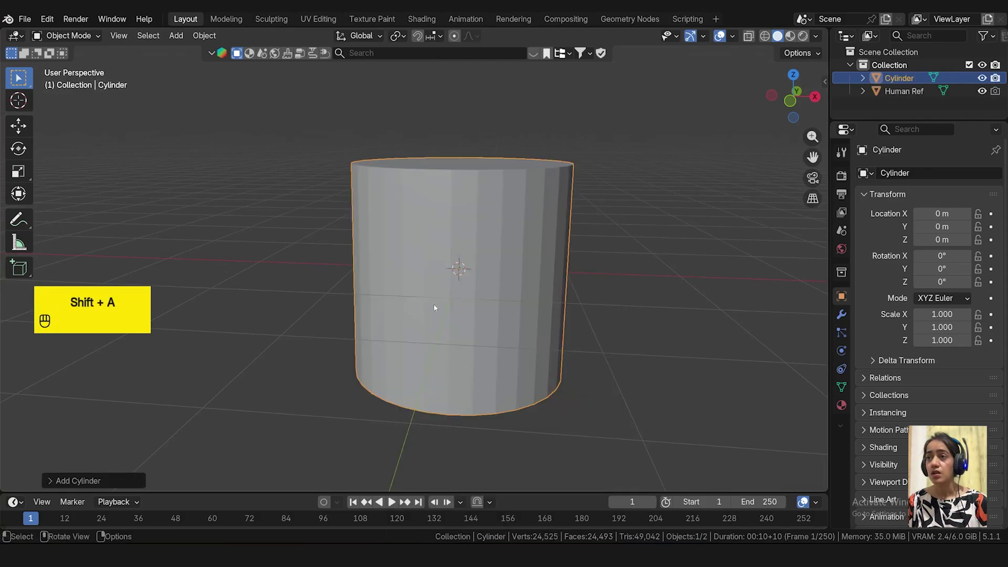
pyautogui.press('s')
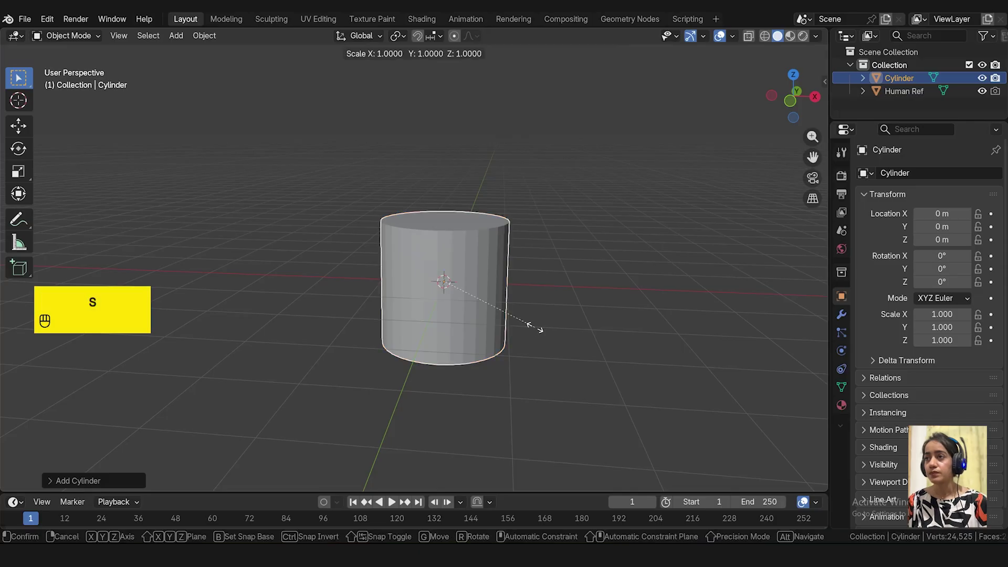
pyautogui.press('z')
pyautogui.click(522, 301)
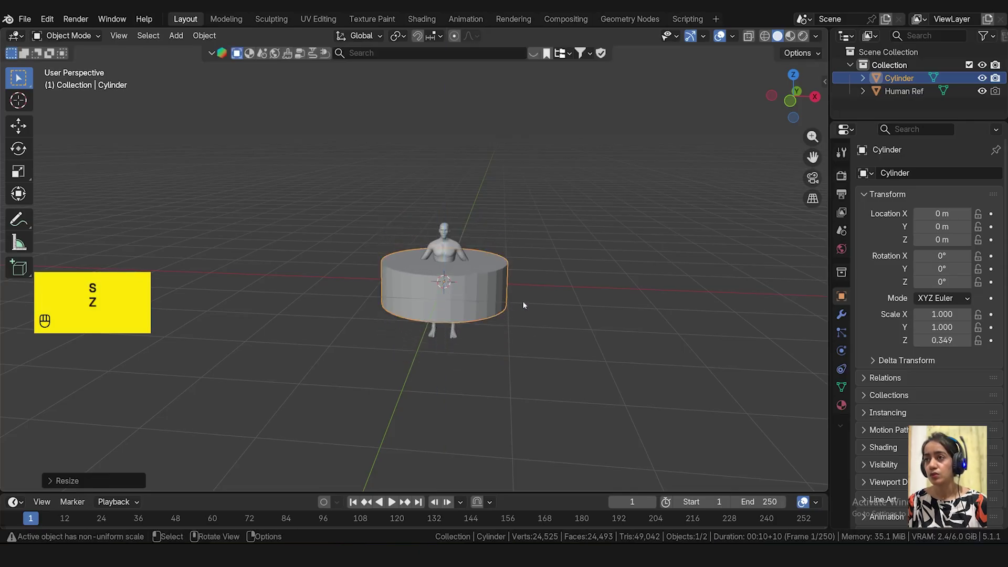
# - Scale the cylinder up uniformly by about 3.15 and flatten it to a Z scale of about 0.487
pyautogui.press('s')
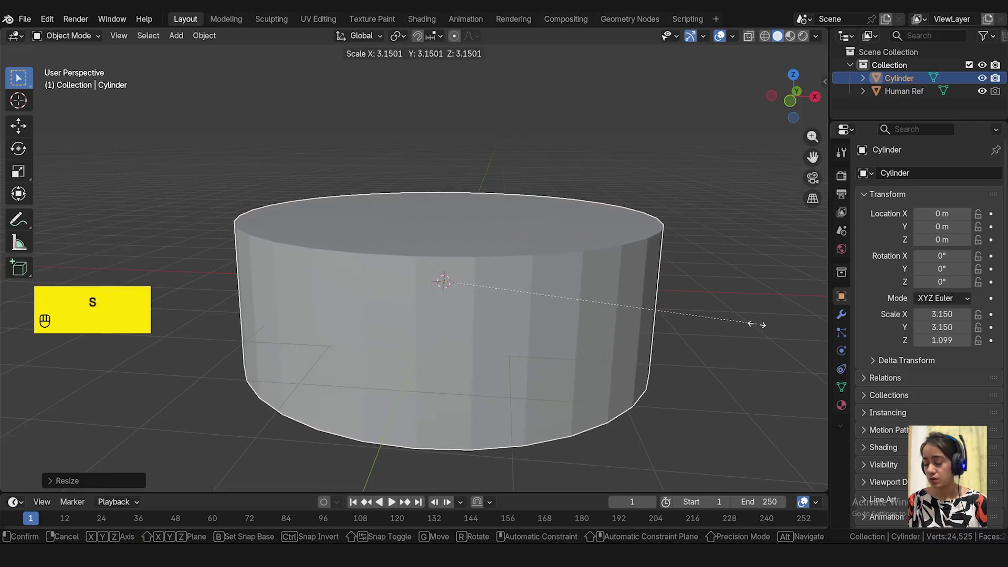
pyautogui.click(753, 322)
pyautogui.press('s')
pyautogui.press('z')
pyautogui.click(497, 239)
# - Move the human reference along X to about -4.13 m so it stands beside the cylinder
pyautogui.moveTo(498, 244); pyautogui.dragTo(499, 326, button='middle')
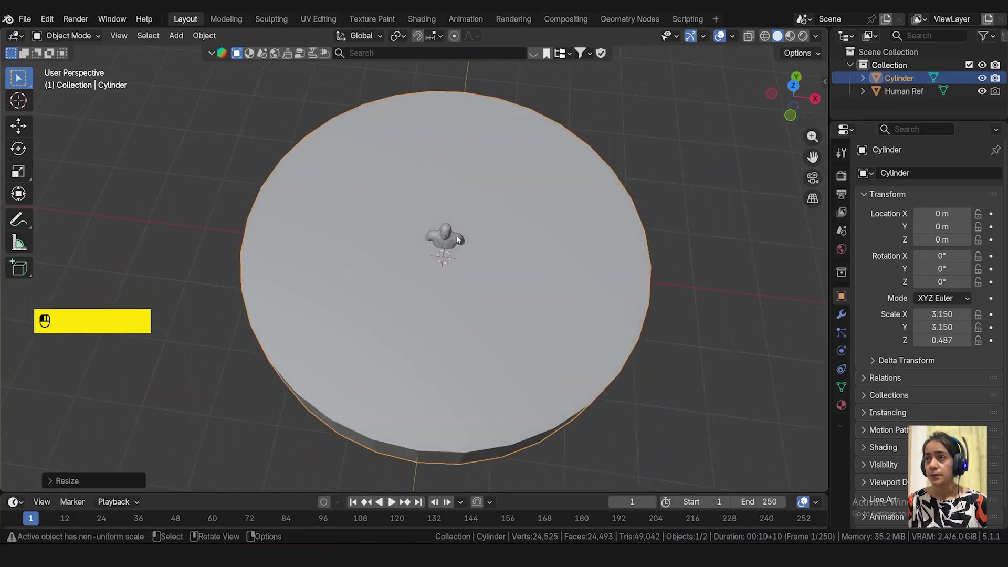
pyautogui.click(452, 237)
pyautogui.moveTo(434, 300); pyautogui.dragTo(462, 250, button='middle')
pyautogui.press('g')
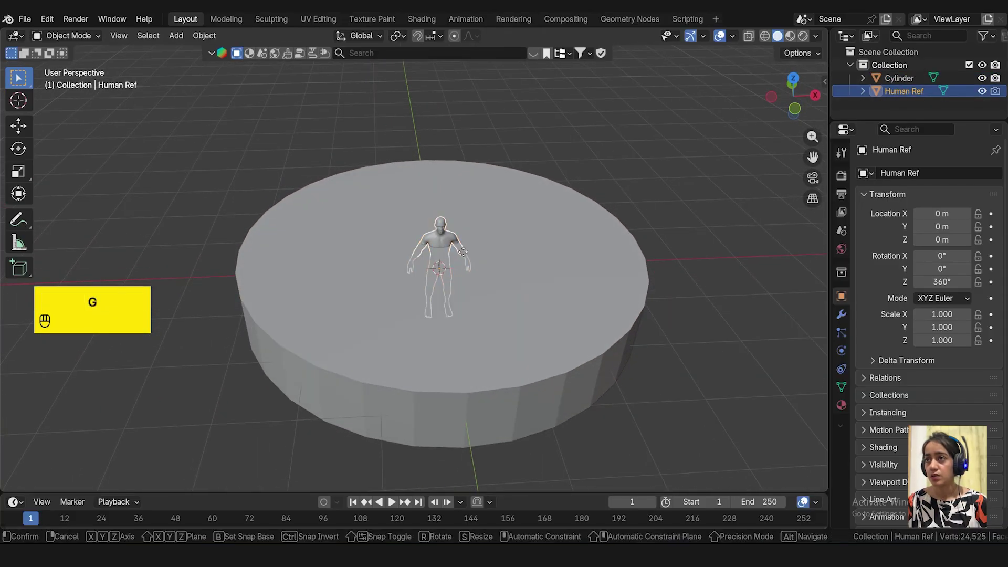
pyautogui.press('x')
pyautogui.click(162, 331)
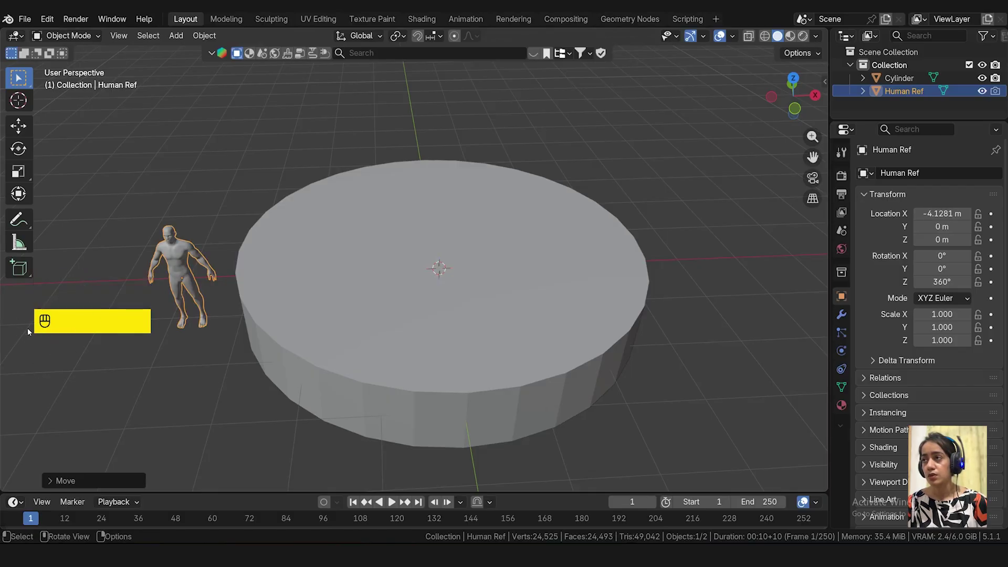
pyautogui.moveTo(357, 376); pyautogui.dragTo(367, 356, button='middle')
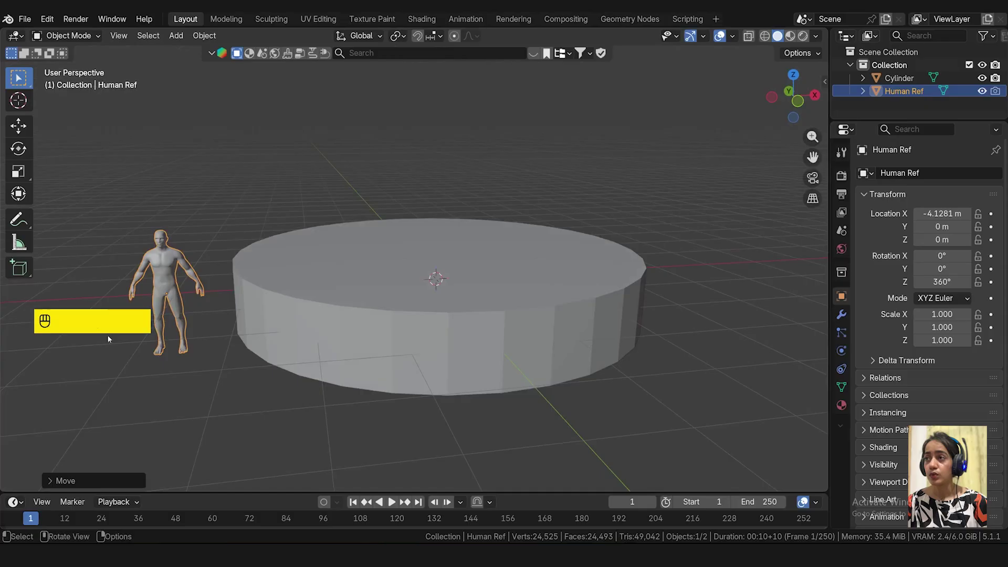
# - In front view, raise the cylinder along Z until its base rests on the ground line
pyautogui.click(454, 290)
pyautogui.press('KP_1')
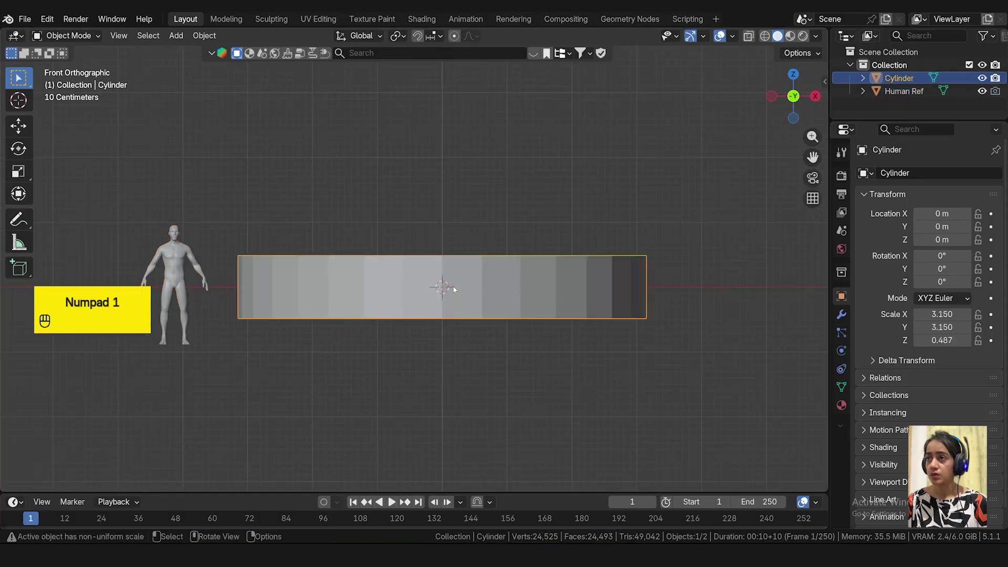
pyautogui.click(181, 279)
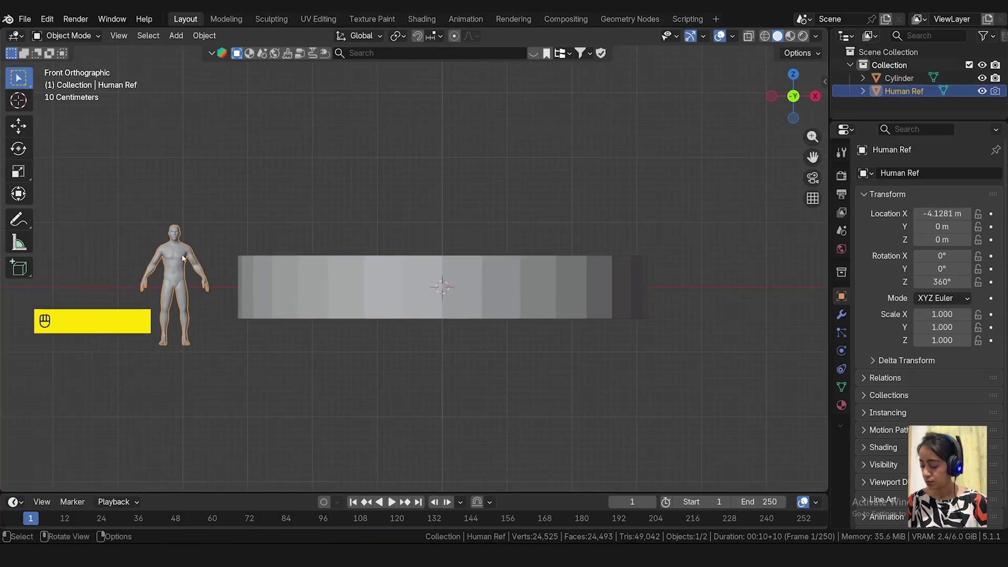
pyautogui.click(506, 292)
pyautogui.press('g')
pyautogui.press('z')
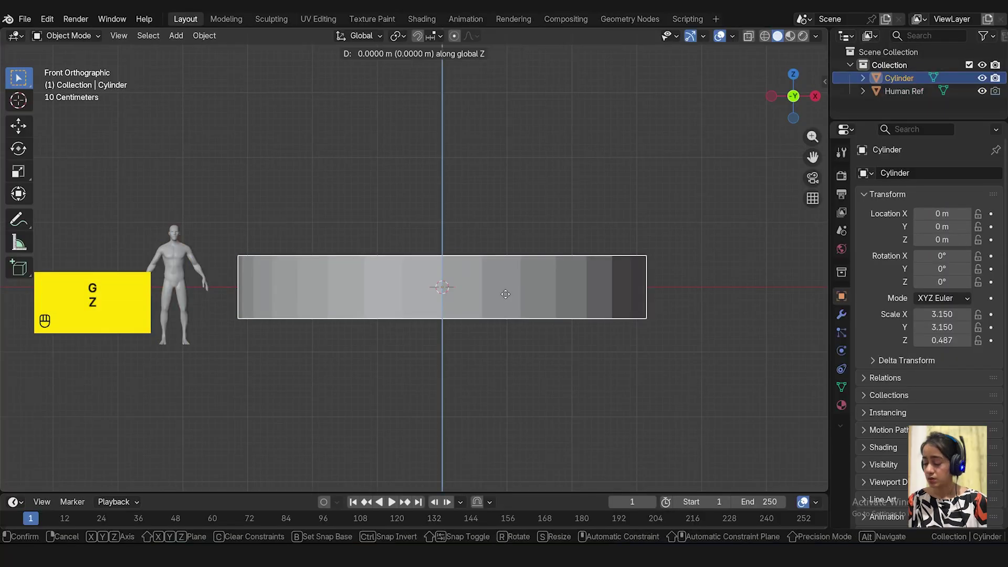
pyautogui.click(505, 263)
# - Raise the human reference along Z to about 0.895 m so its feet stand on the ground line, and select the cylinder
pyautogui.click(177, 284)
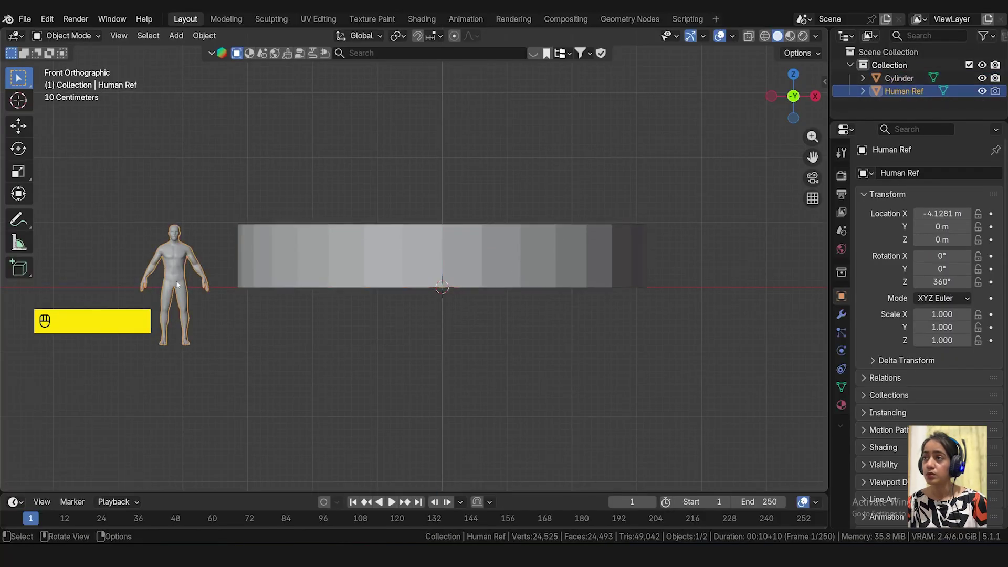
pyautogui.press('g')
pyautogui.press('x')
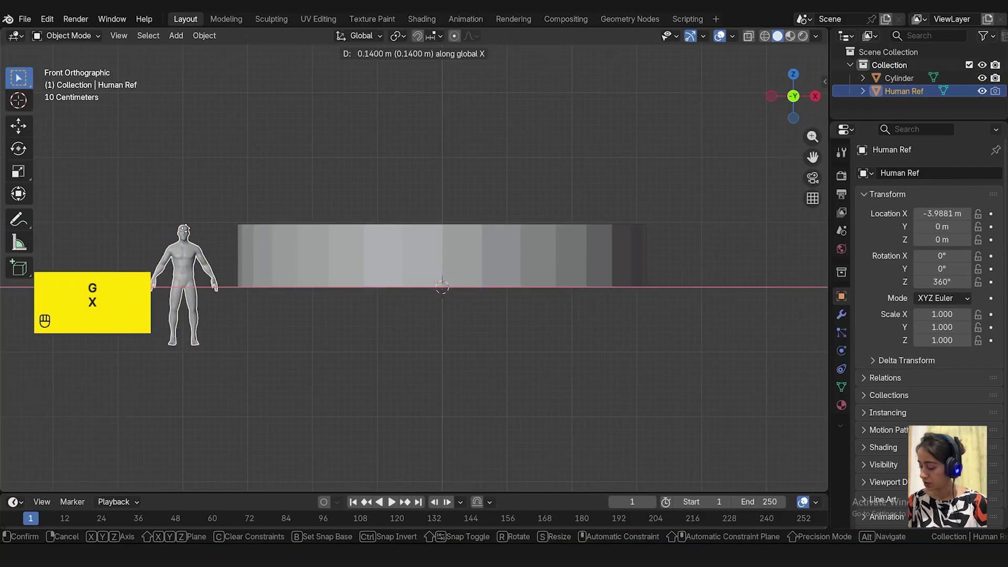
pyautogui.press('z')
pyautogui.click(169, 209)
pyautogui.keyDown('shift'); pyautogui.moveTo(169, 209); pyautogui.dragTo(280, 275, button='middle'); pyautogui.keyUp('shift')
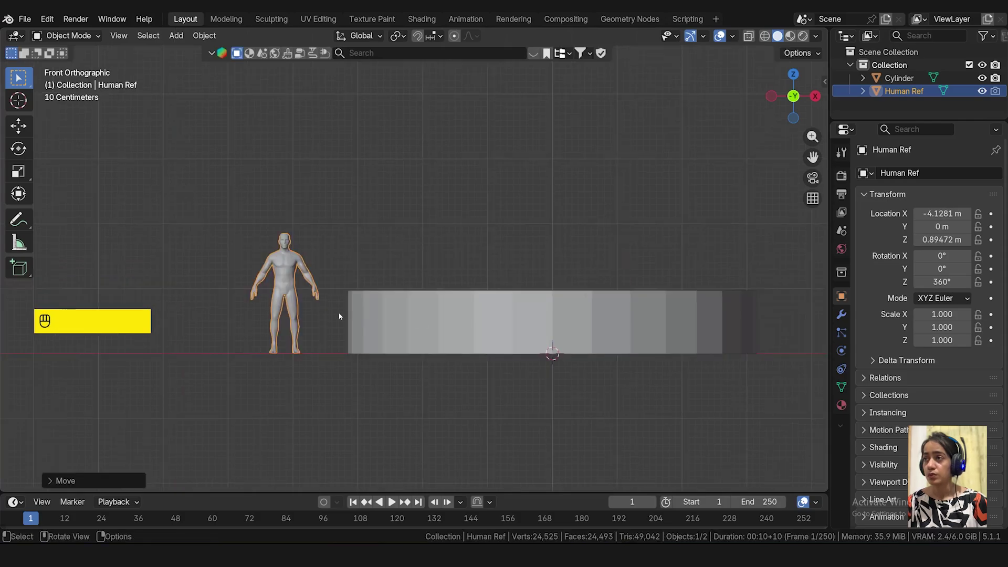
pyautogui.click(623, 329)
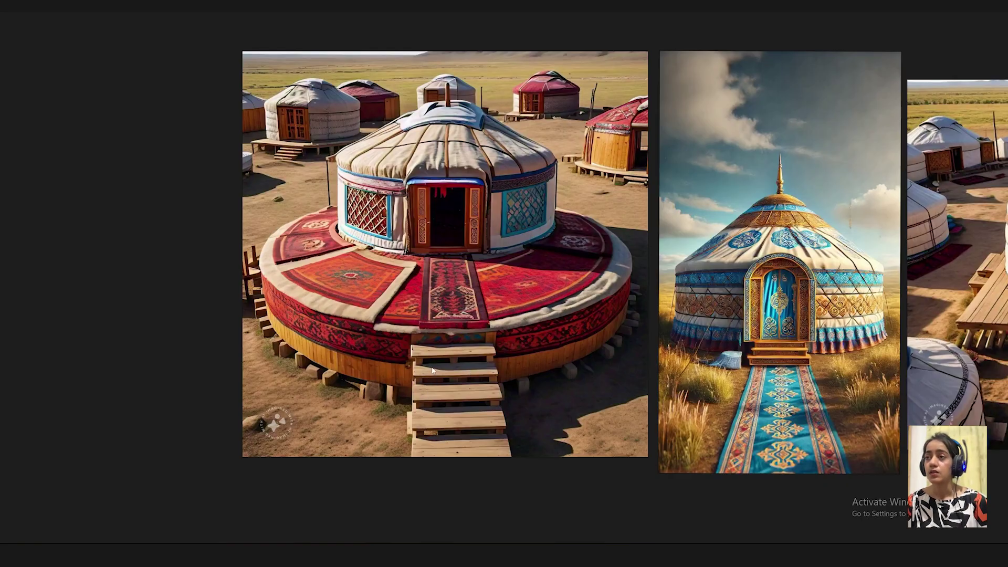
# - Stretch the cylinder to a Z scale of about 0.595 and raise it to about 0.584 m so its base rests on the ground line
pyautogui.hotkey('alt', 'Tab')
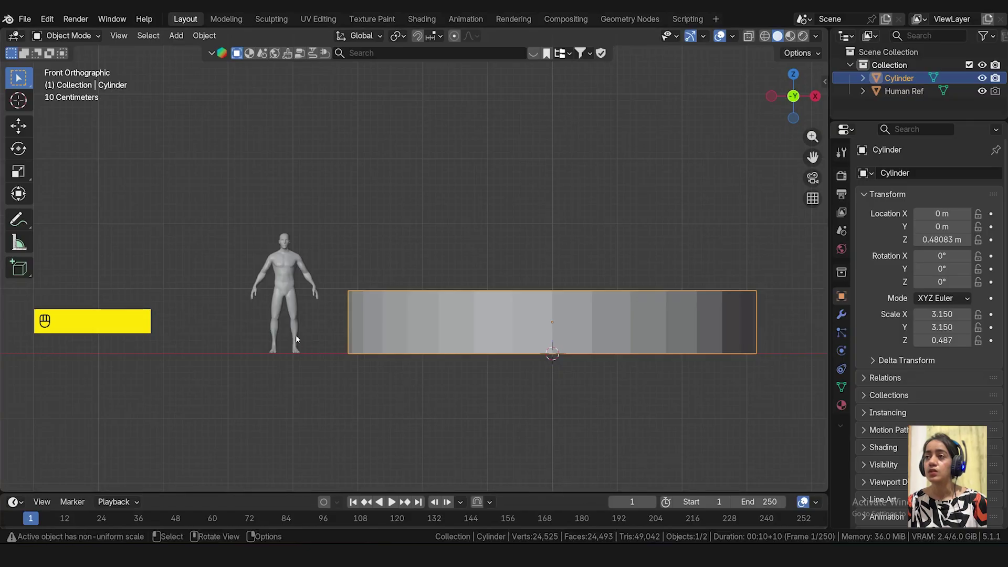
pyautogui.press('s')
pyautogui.press('z')
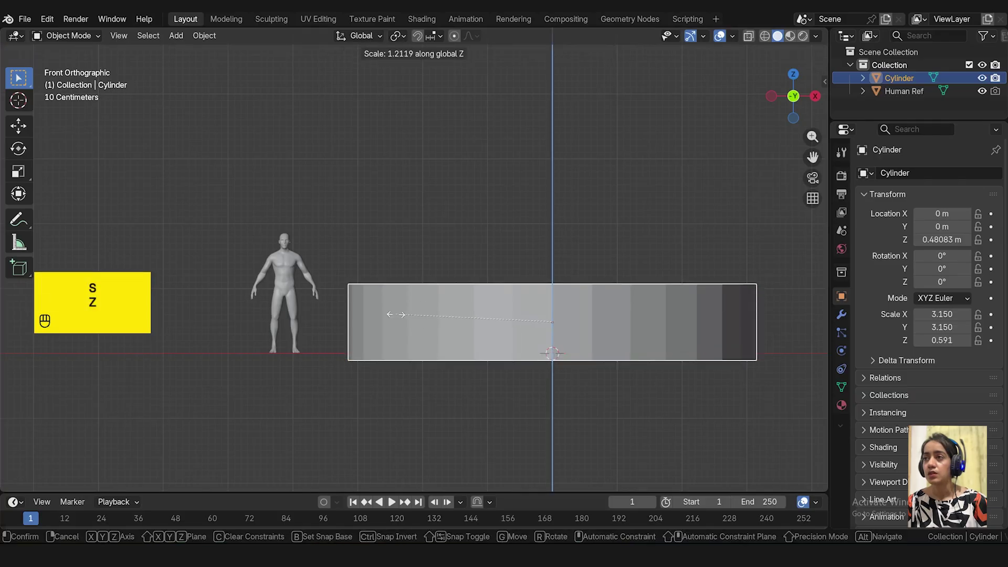
pyautogui.click(395, 314)
pyautogui.press('g')
pyautogui.press('z')
pyautogui.click(349, 281)
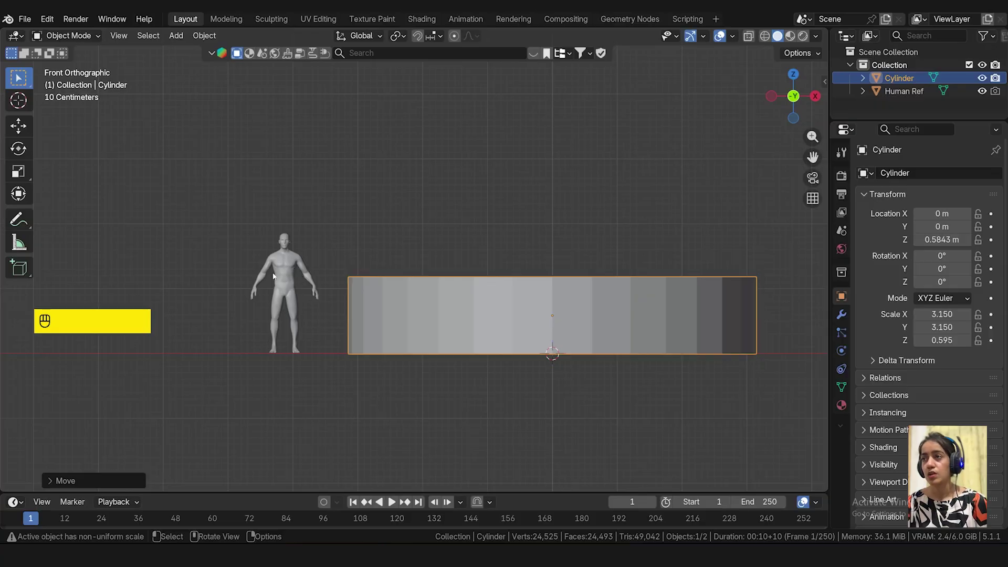
# - Add a second cylinder with 42 vertices at the platform's centre and scale it slightly narrower than the platform
pyautogui.moveTo(567, 278); pyautogui.dragTo(551, 409, button='middle')
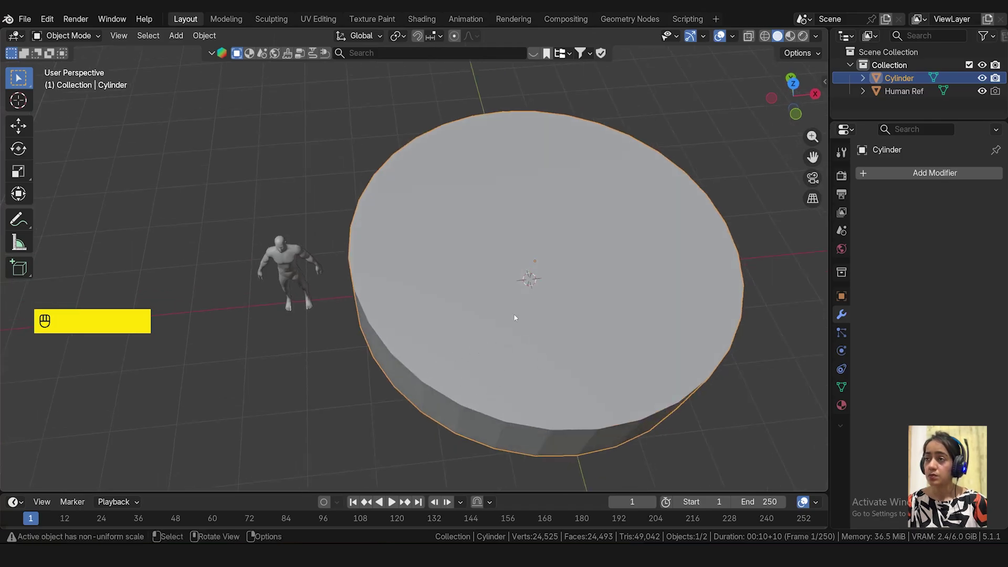
pyautogui.moveTo(515, 318); pyautogui.dragTo(439, 392, button='middle')
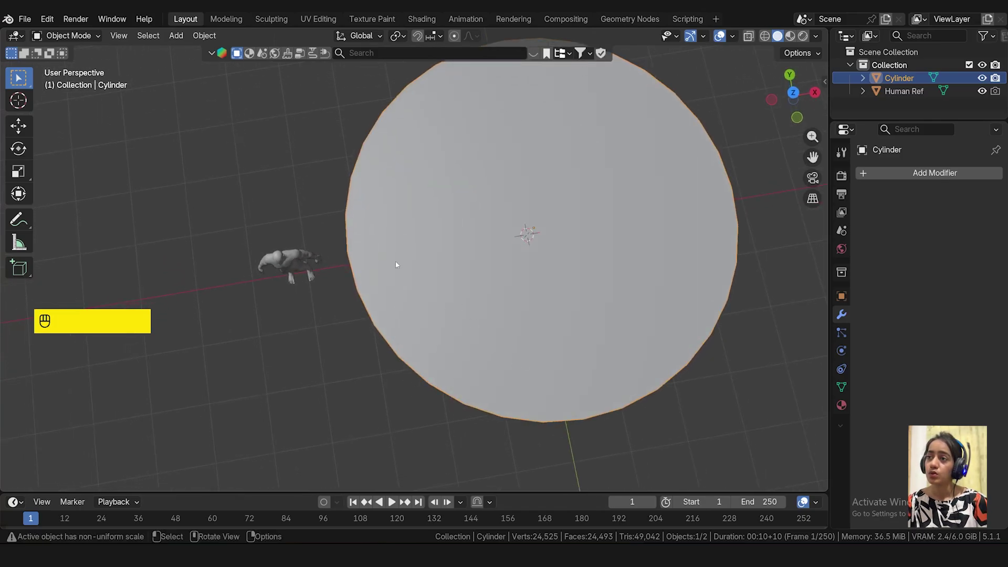
pyautogui.scroll(4, 742, 273)
pyautogui.scroll(-3, 729, 265)
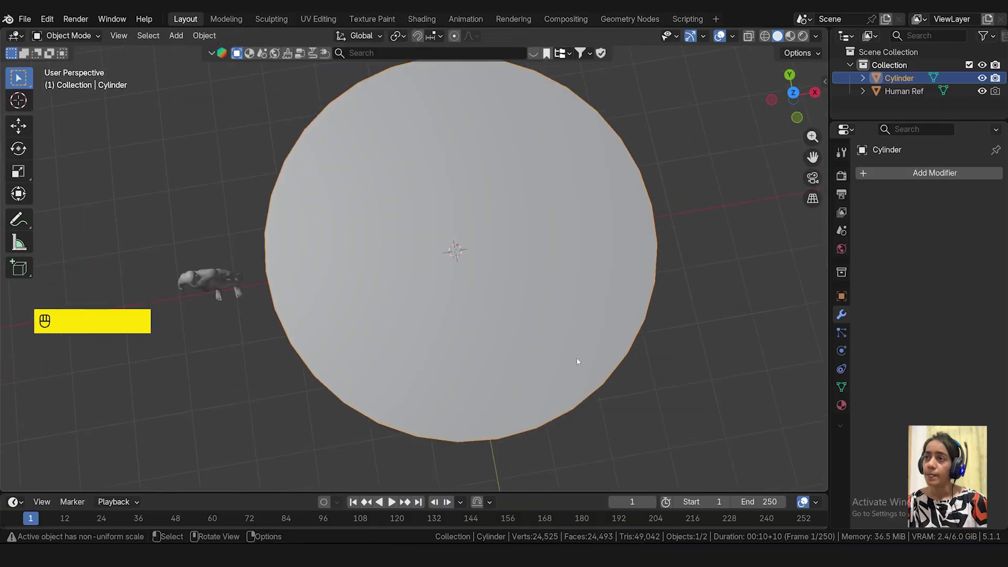
pyautogui.moveTo(578, 361); pyautogui.dragTo(585, 199, button='middle')
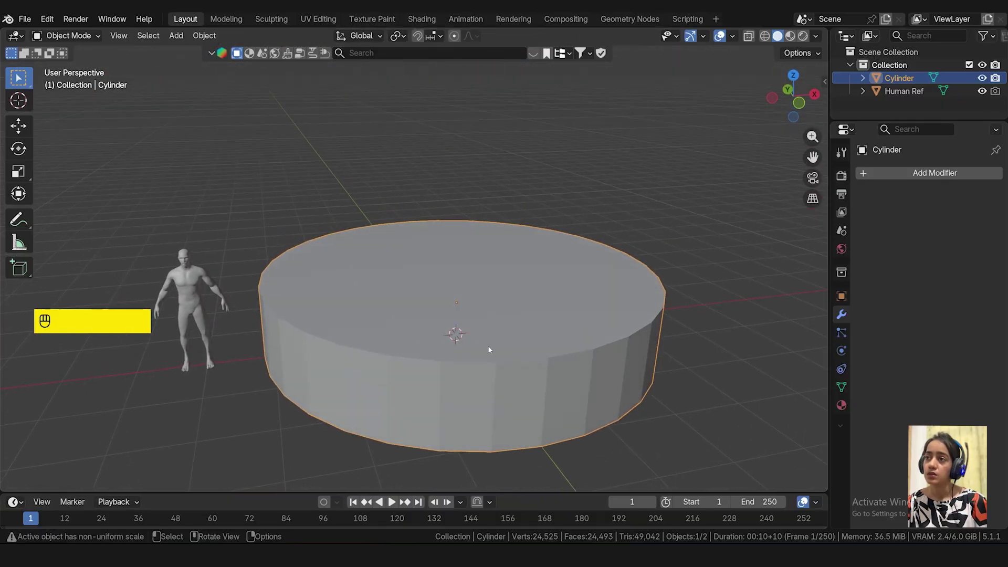
pyautogui.hotkey('shift', 'a')
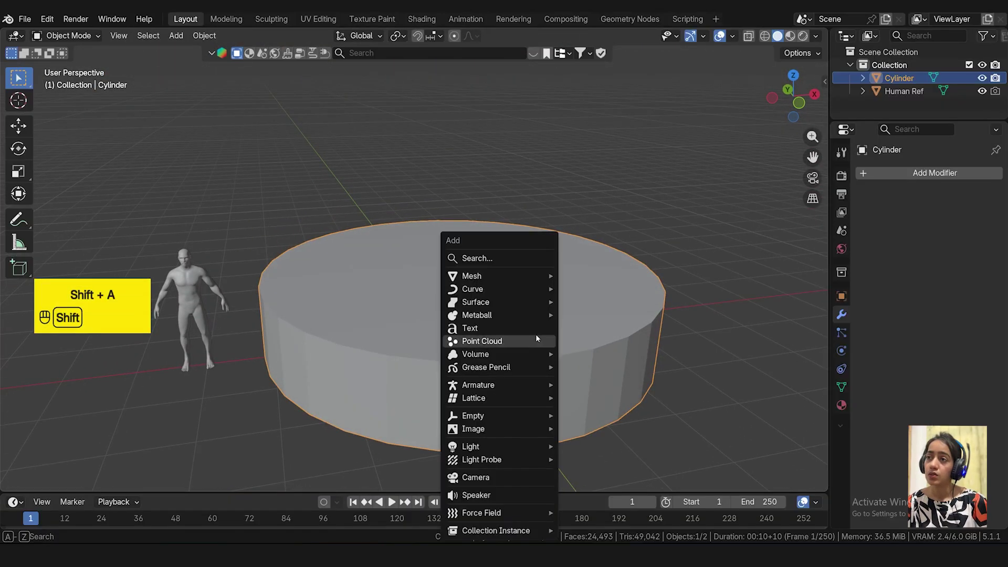
pyautogui.moveTo(498, 276)
pyautogui.click(595, 341)
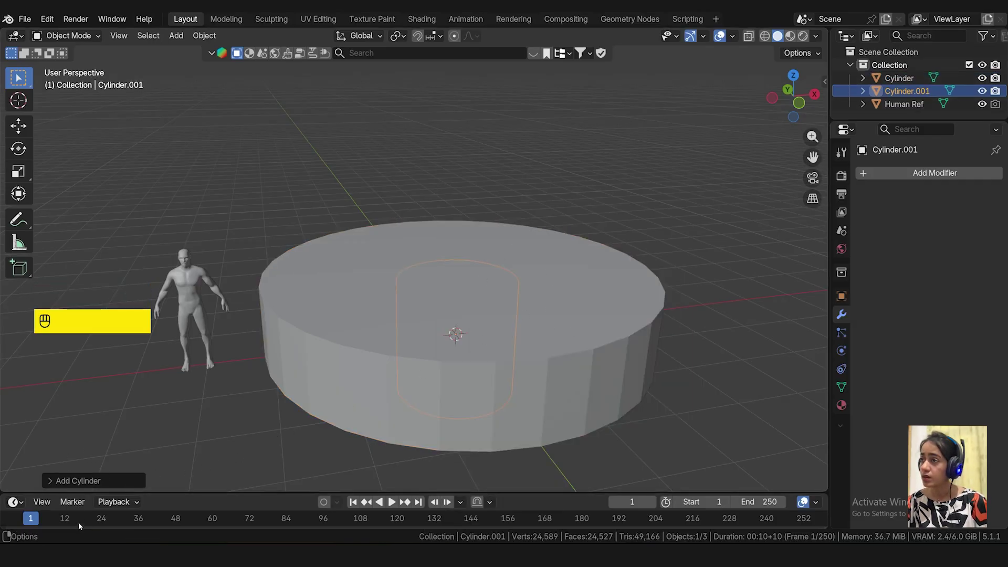
pyautogui.click(79, 480)
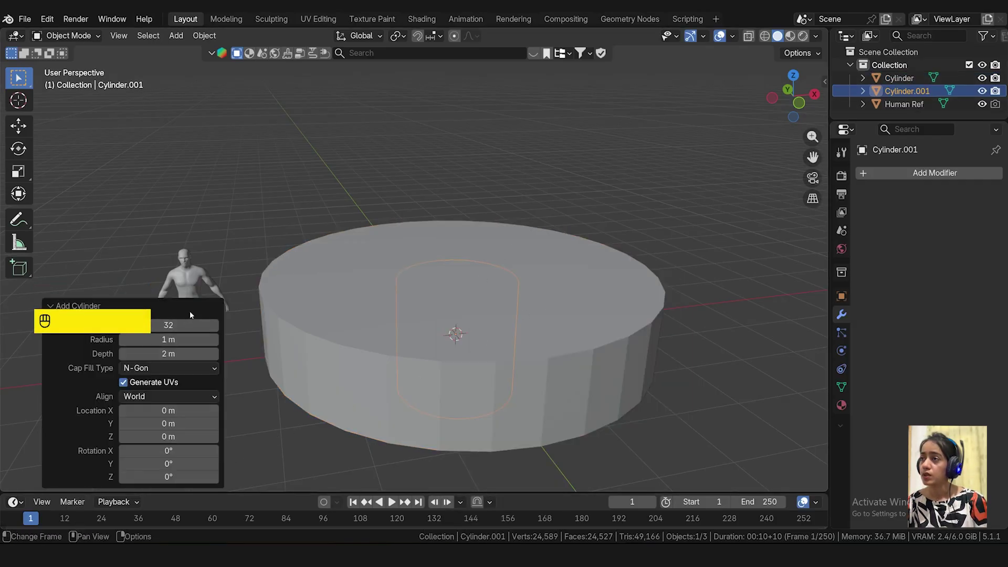
pyautogui.click(826, 80)
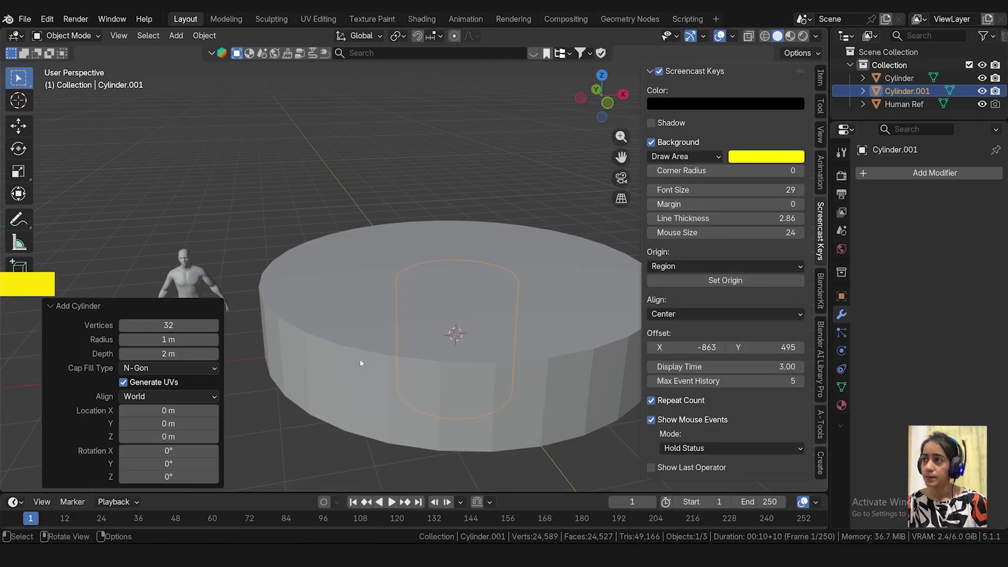
pyautogui.click(163, 325)
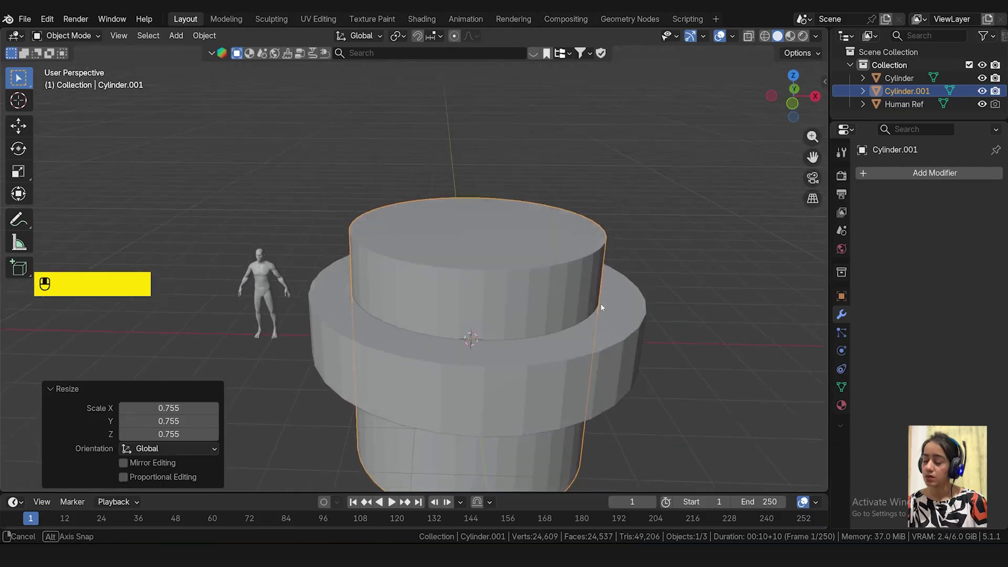
# - Compare the roundness of the platform's outer edge with that of the inner cylinder from above
pyautogui.moveTo(601, 304); pyautogui.dragTo(583, 340, button='middle')
pyautogui.click(583, 340)
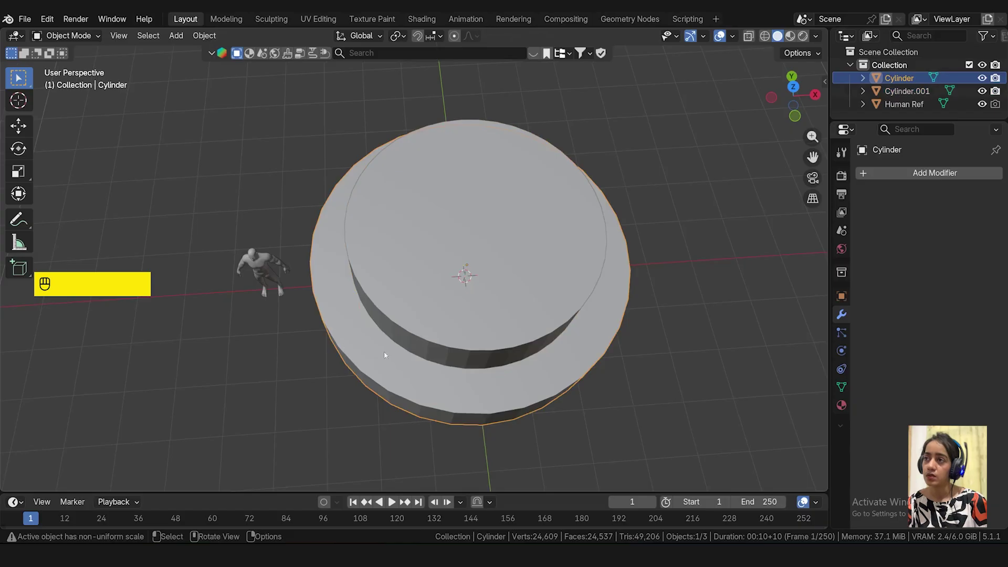
pyautogui.moveTo(574, 399); pyautogui.dragTo(560, 389, button='middle')
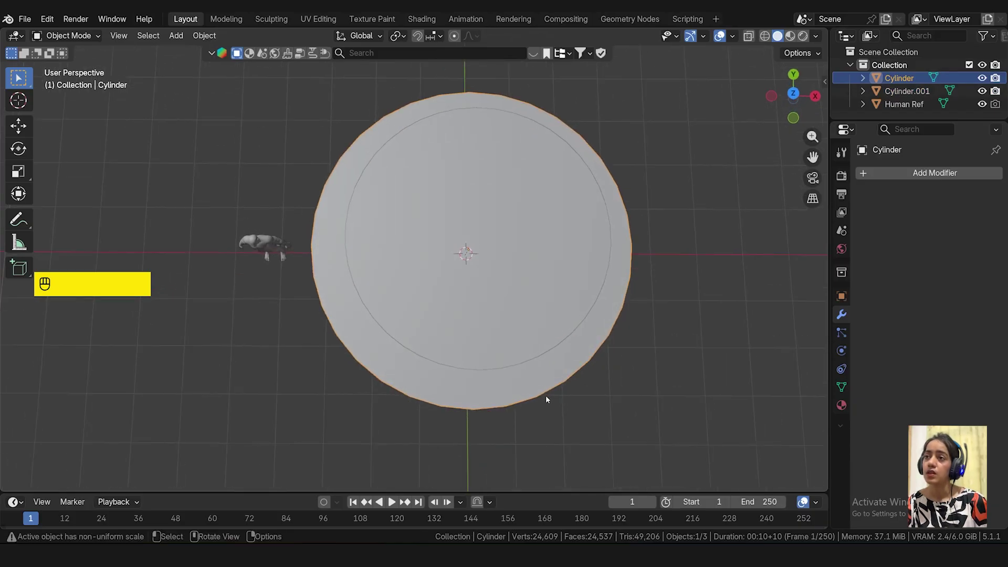
pyautogui.scroll(3, 546, 395)
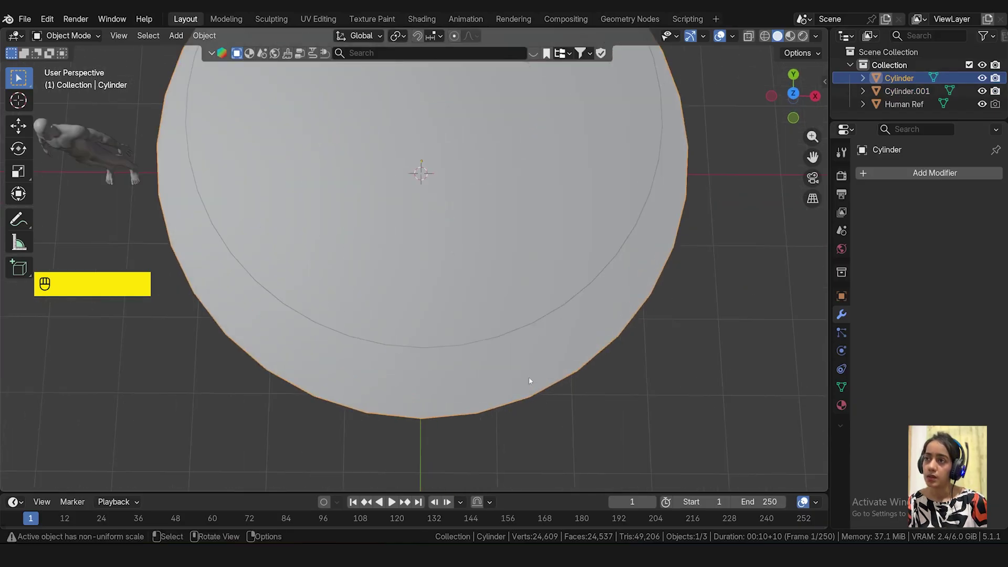
pyautogui.click(282, 240)
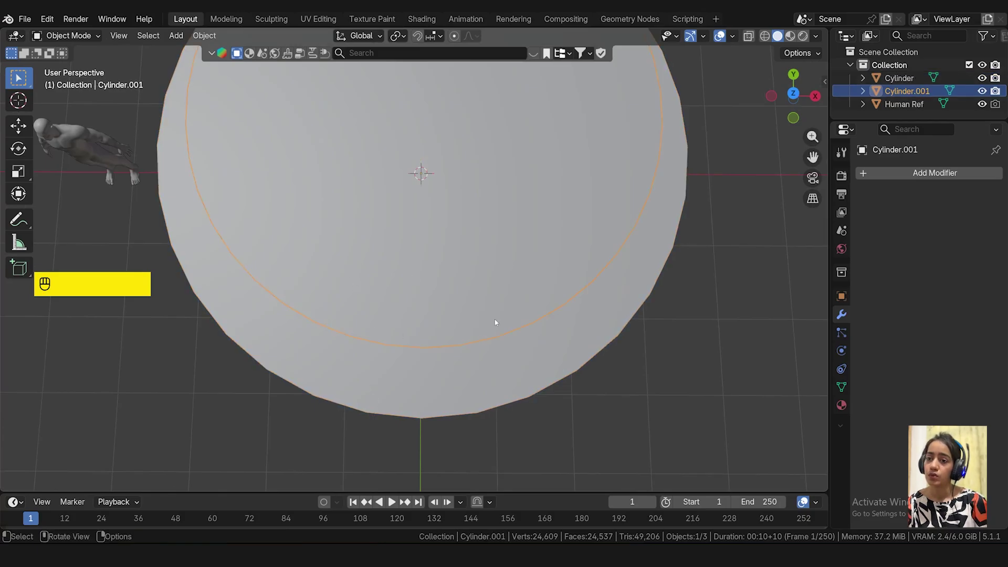
pyautogui.moveTo(496, 323); pyautogui.dragTo(445, 260, button='middle')
pyautogui.scroll(-4, 446, 260)
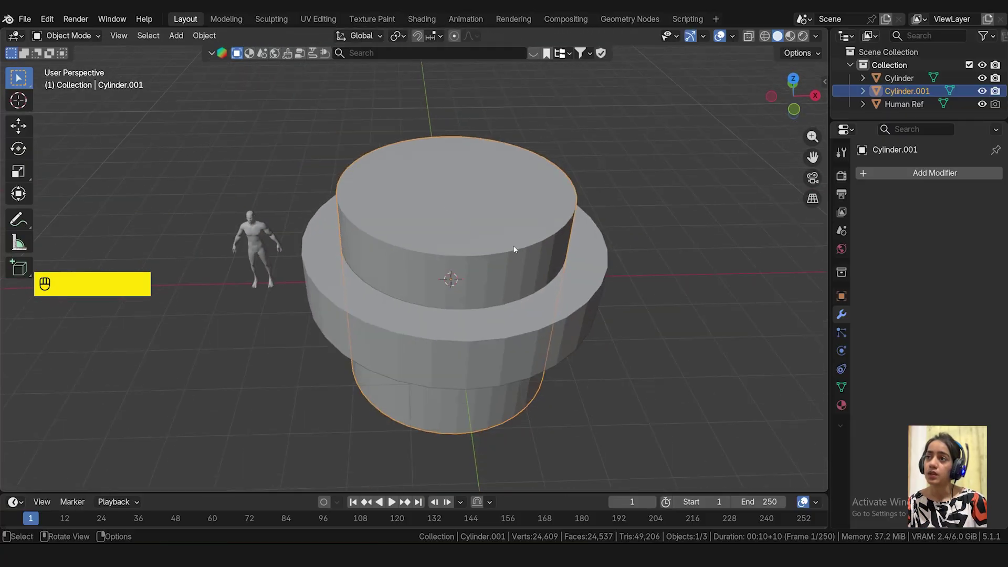
# - Delete both the inner cylinder and the platform cylinder, keeping only the human reference
pyautogui.press('Delete')
pyautogui.click(480, 300)
pyautogui.press('Delete')
# - Add a new mesh cylinder at the world origin with 47 vertices
pyautogui.hotkey('shift', 'a')
pyautogui.moveTo(399, 275)
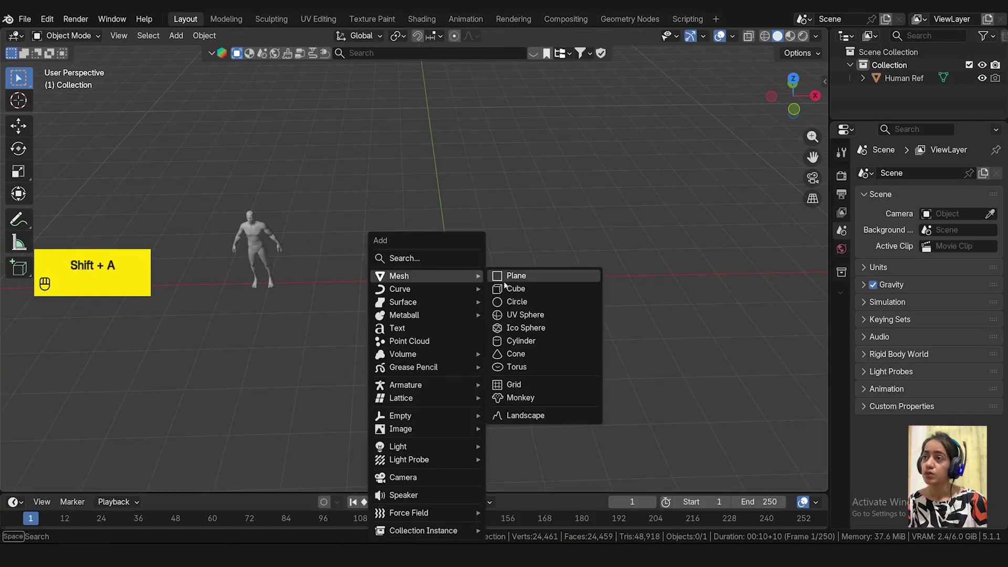
pyautogui.click(514, 342)
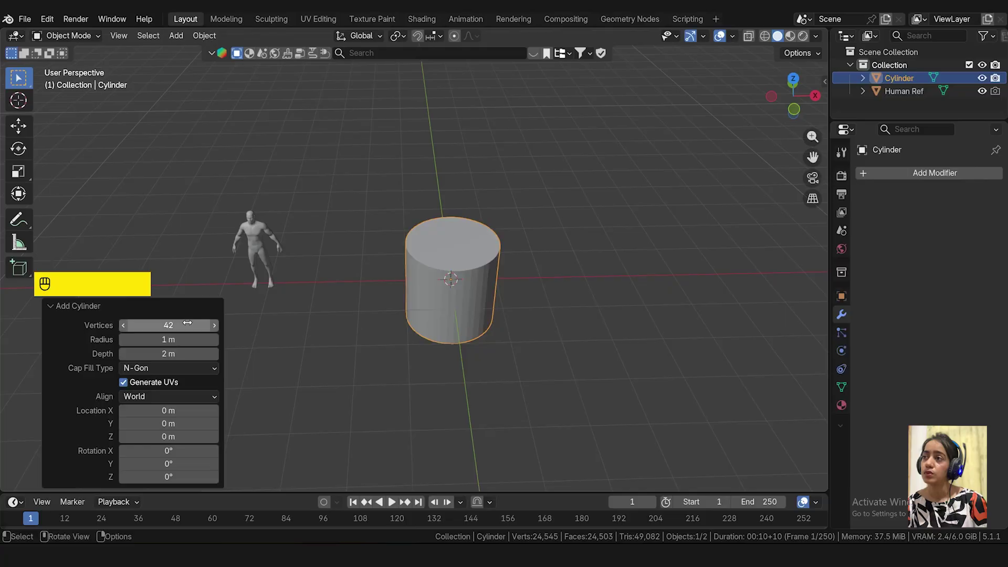
pyautogui.moveTo(155, 325); pyautogui.dragTo(179, 325)
pyautogui.click(215, 325)
pyautogui.click(214, 325)
pyautogui.click(214, 325)
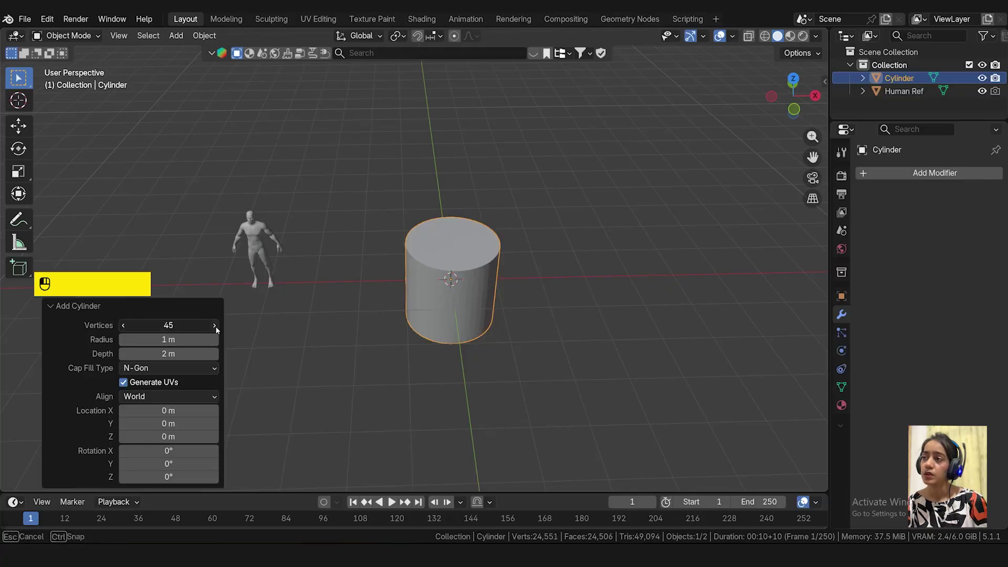
pyautogui.click(214, 325)
pyautogui.click(215, 325)
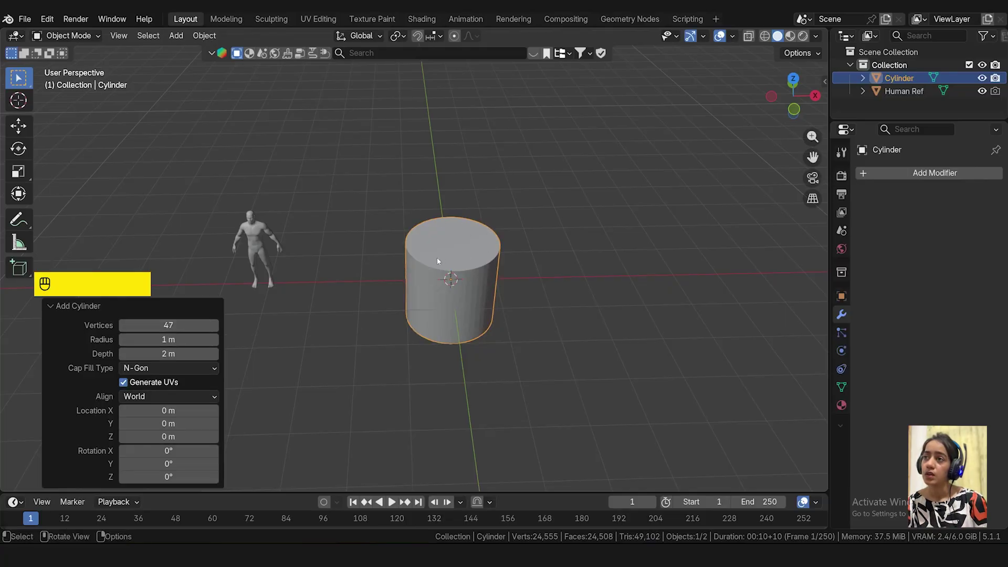
# - Check the new cylinder's rim for smoothness and set its vertex count to 42
pyautogui.moveTo(452, 255); pyautogui.dragTo(459, 283, button='middle')
pyautogui.scroll(4, 460, 198)
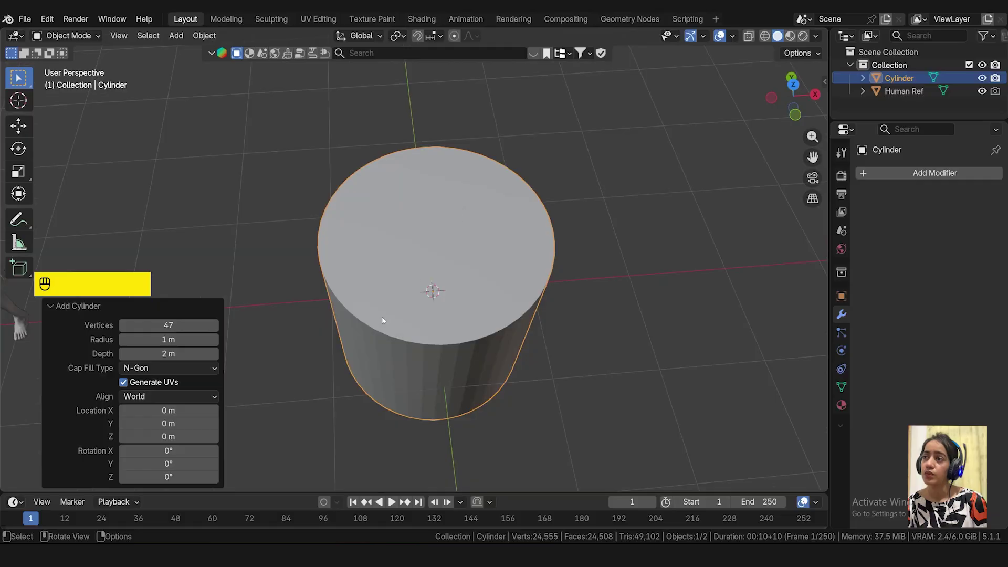
pyautogui.moveTo(412, 250); pyautogui.dragTo(416, 258, button='middle')
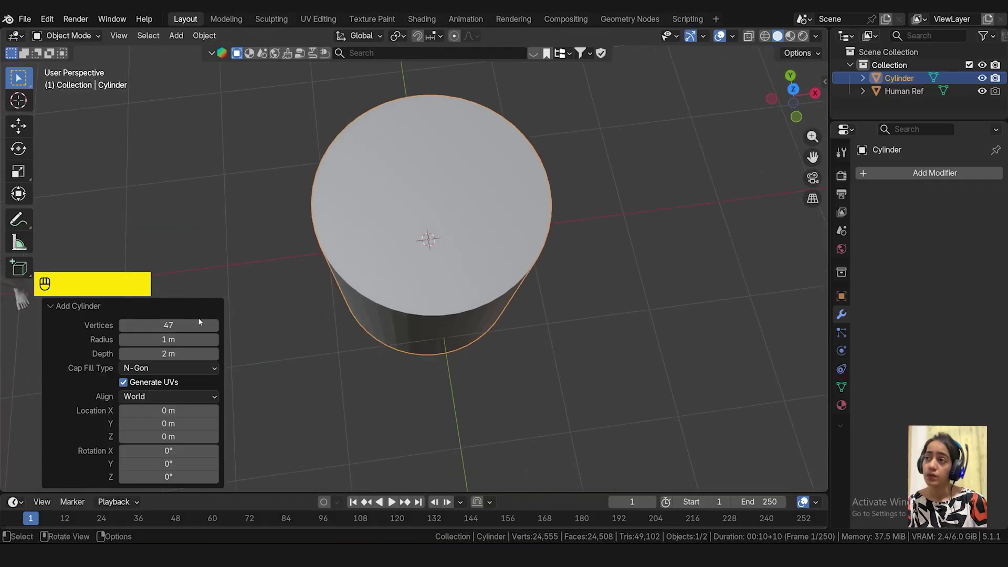
pyautogui.click(213, 326)
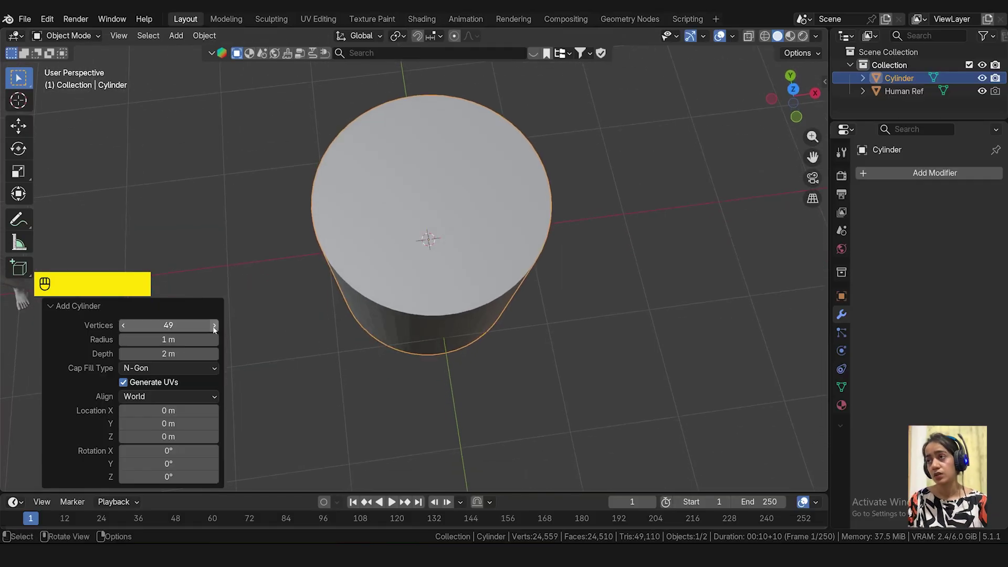
pyautogui.click(124, 326)
pyautogui.click(124, 326)
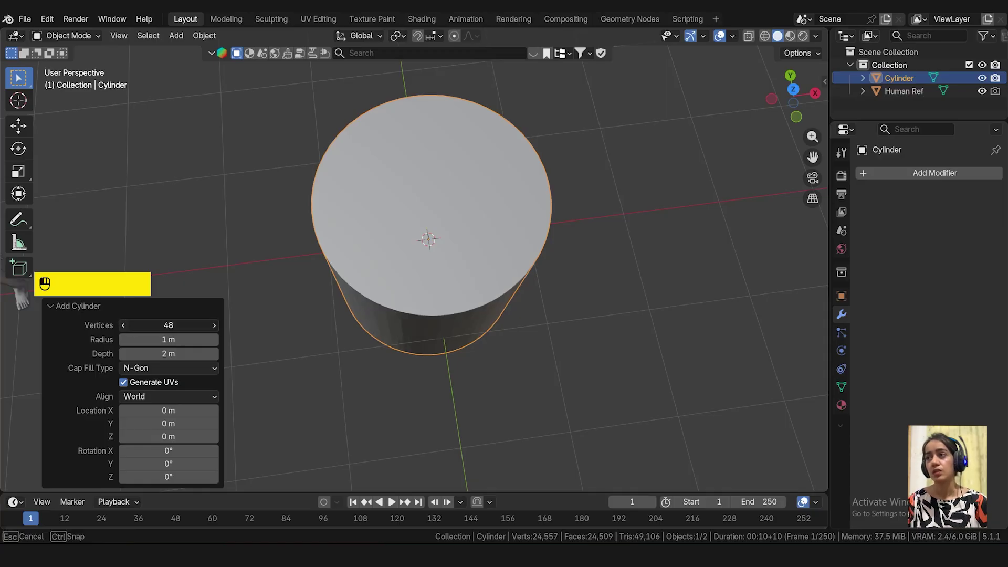
pyautogui.click(123, 327)
pyautogui.click(122, 326)
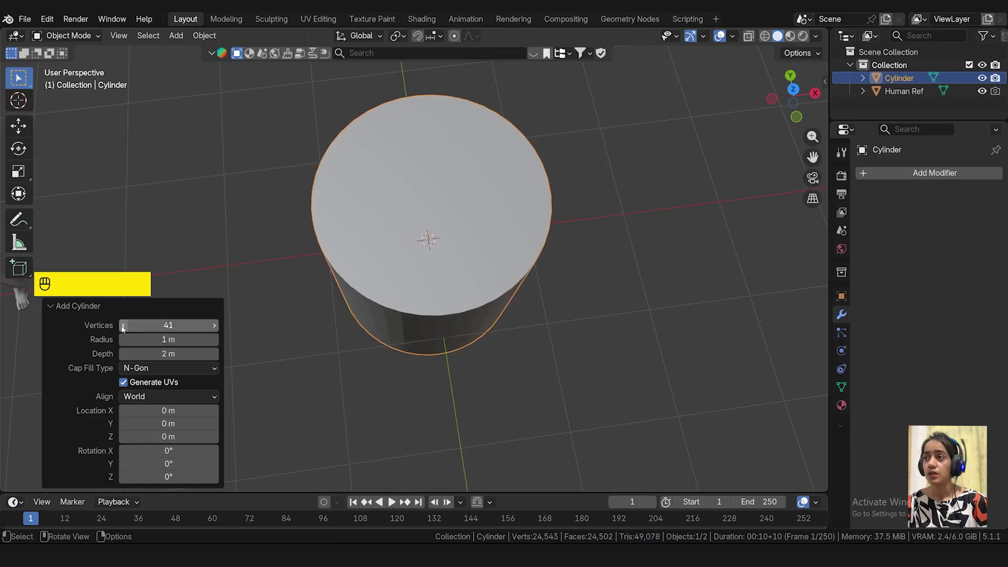
pyautogui.click(213, 326)
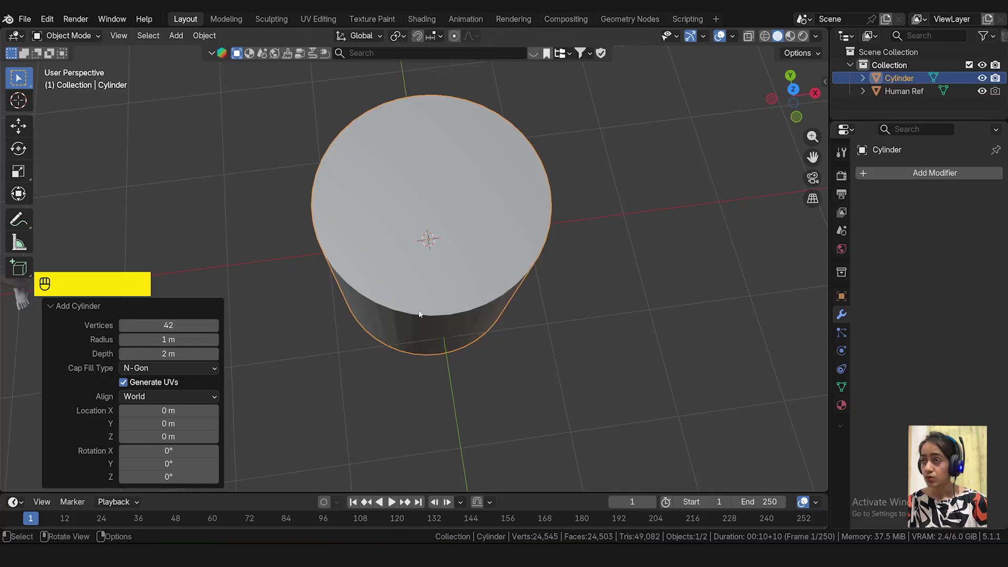
# - Scale the cylinder up uniformly into a wide disc and flatten it along Z by a factor of about -0.104
pyautogui.scroll(-2, 421, 339)
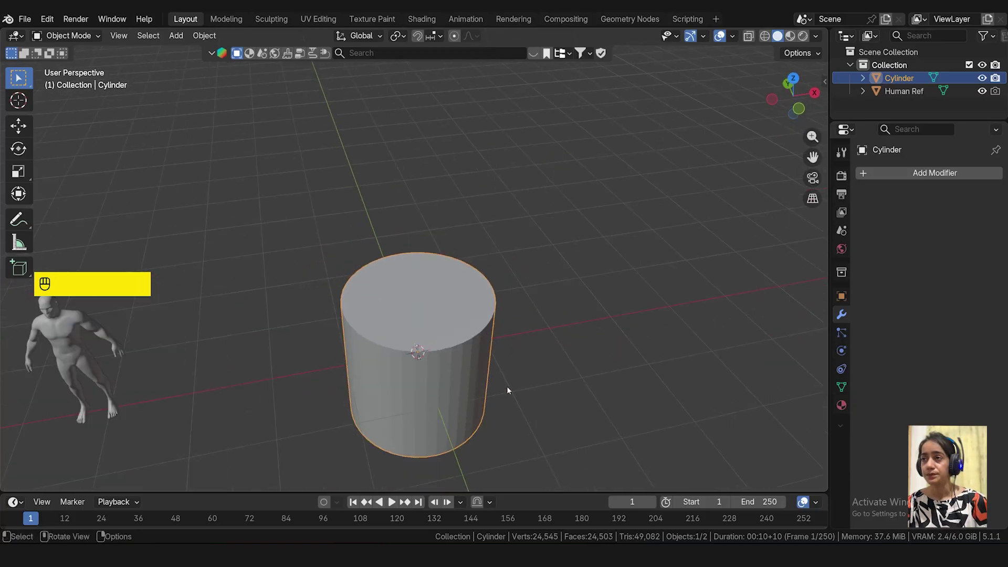
pyautogui.press('s')
pyautogui.click(708, 374)
pyautogui.press('s')
pyautogui.press('z')
pyautogui.click(395, 373)
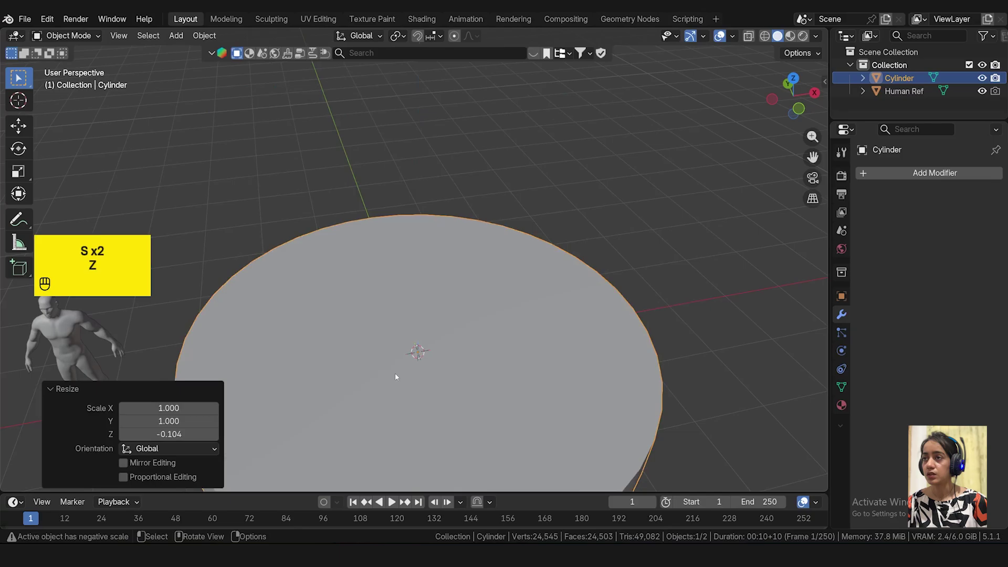
# - In front view, raise the disc about 0.359 m along Z so its base rests on the ground line
pyautogui.press('KP_1')
pyautogui.press('g')
pyautogui.press('z')
pyautogui.click(486, 371)
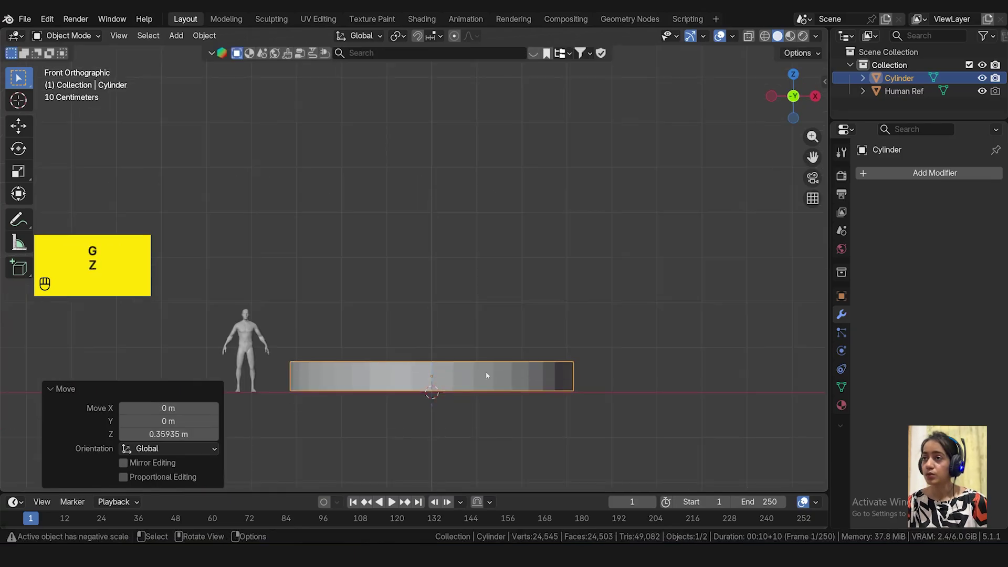
# - In Edit Mode, raise the disc's top face about 0.541 m along Z to thicken the platform, and return to Object Mode
pyautogui.scroll(4, 472, 294)
pyautogui.click(64, 37)
pyautogui.click(64, 65)
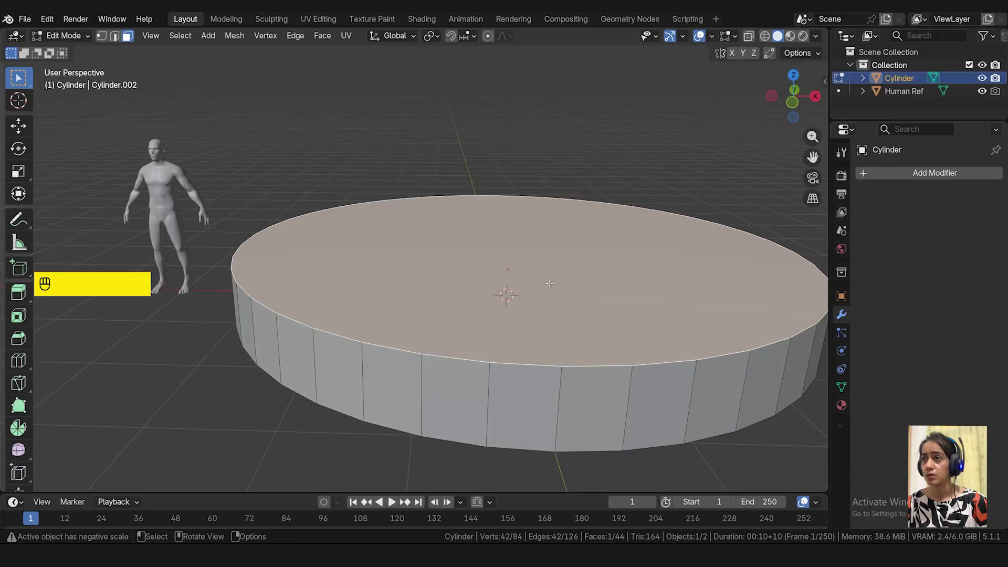
pyautogui.press('KP_1')
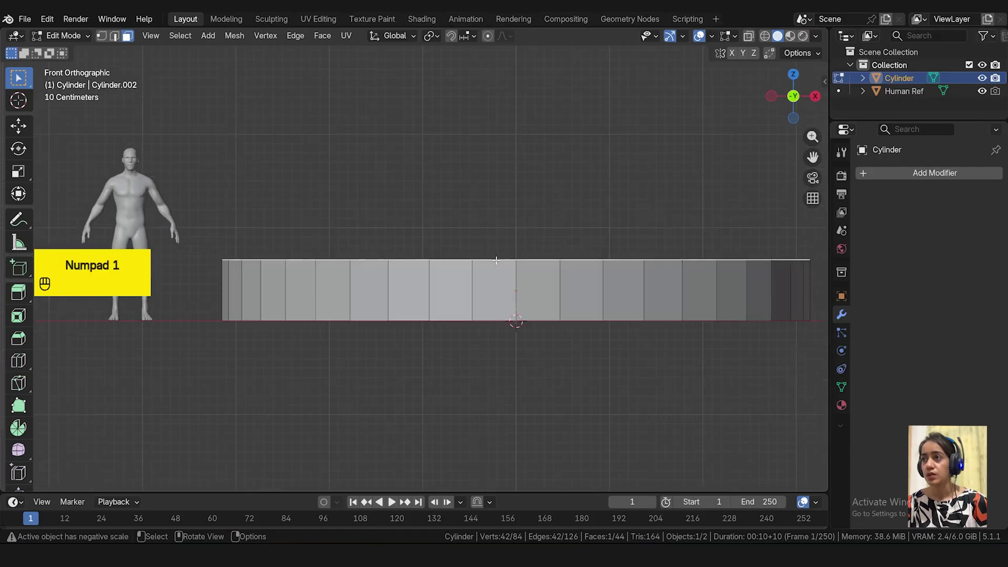
pyautogui.press('g')
pyautogui.press('z')
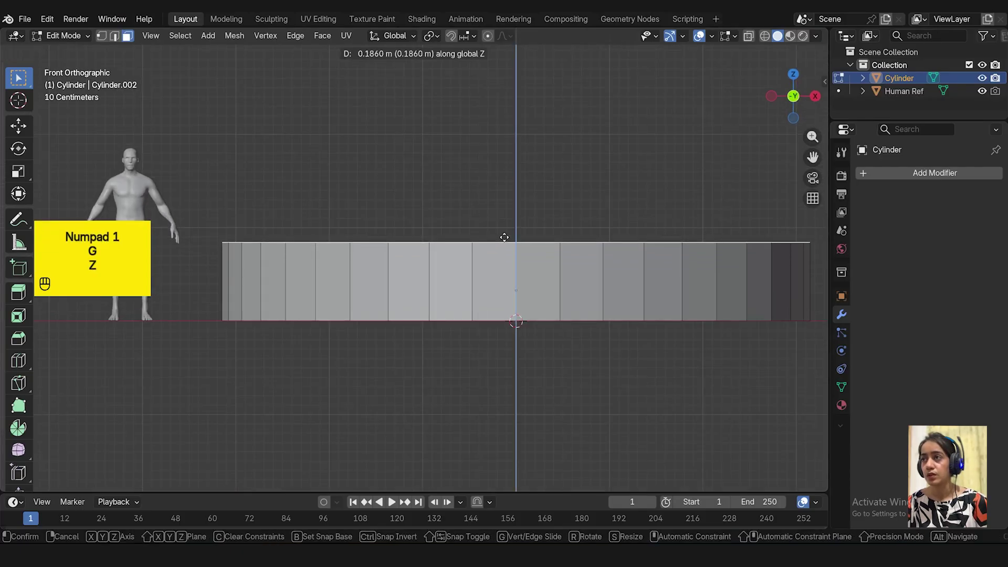
pyautogui.click(512, 204)
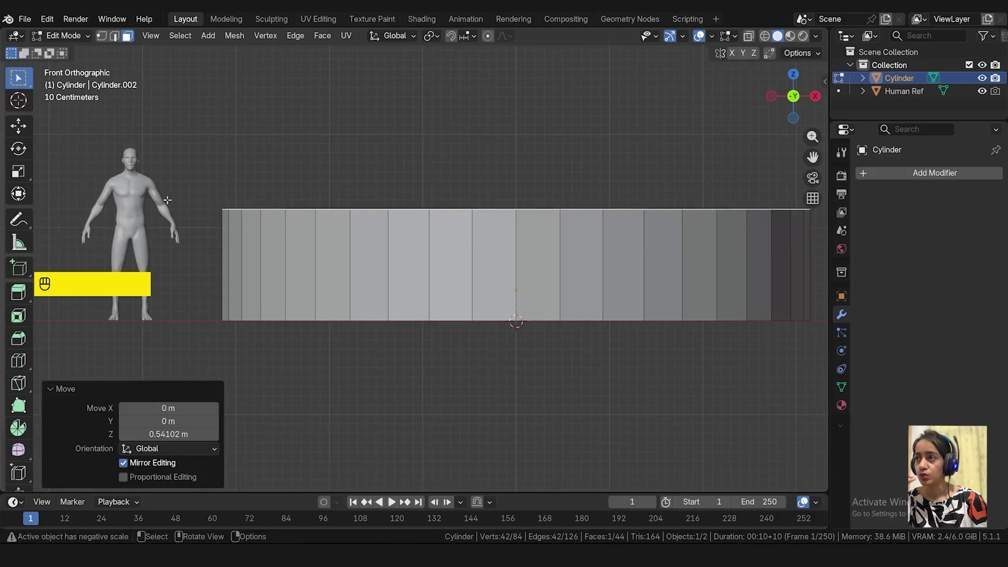
pyautogui.press('Tab')
pyautogui.moveTo(472, 183); pyautogui.dragTo(661, 279, button='middle')
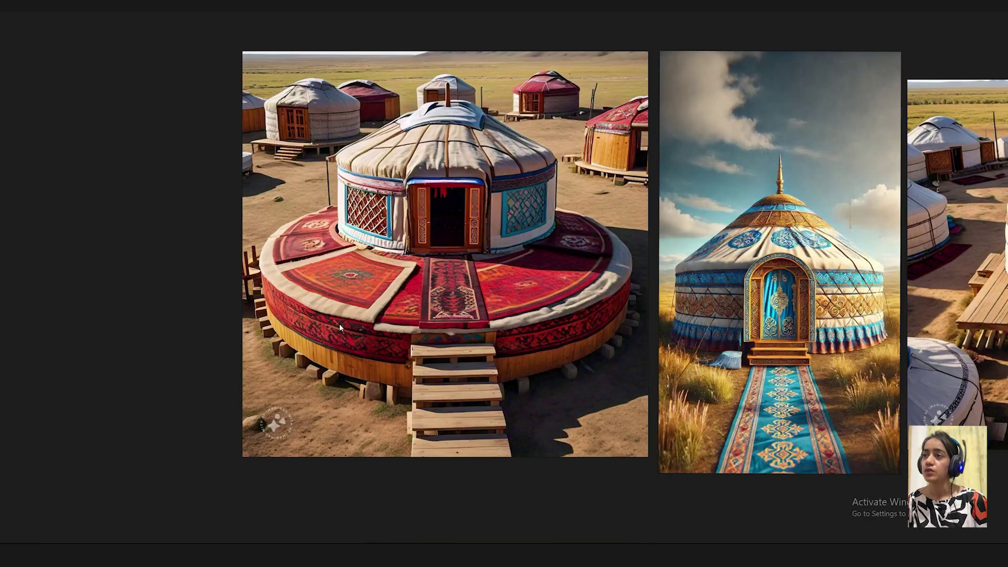
# - Add a cube and move it clear of the platform, about -3.77 m along X
pyautogui.scroll(3, 353, 386)
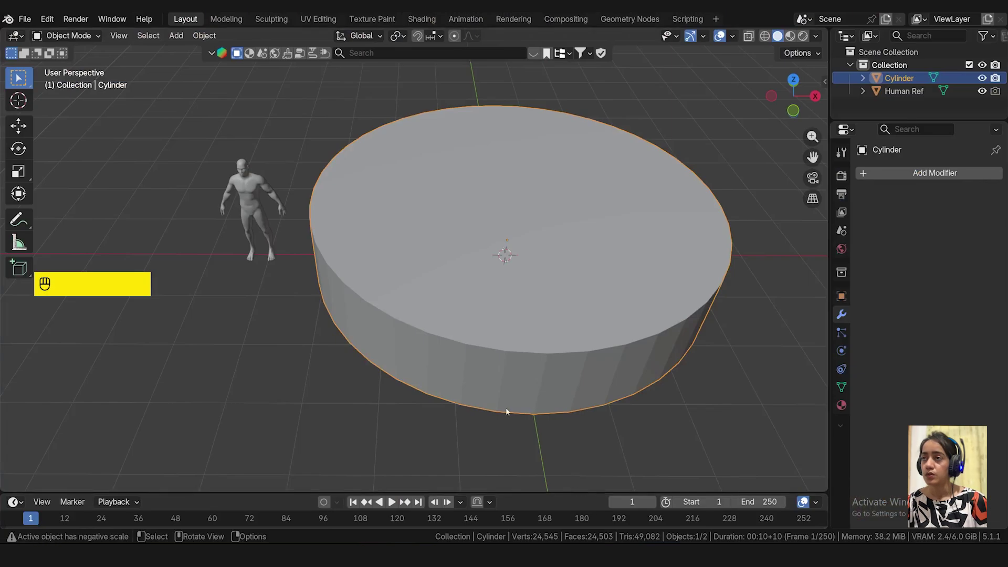
pyautogui.hotkey('shift', 'a')
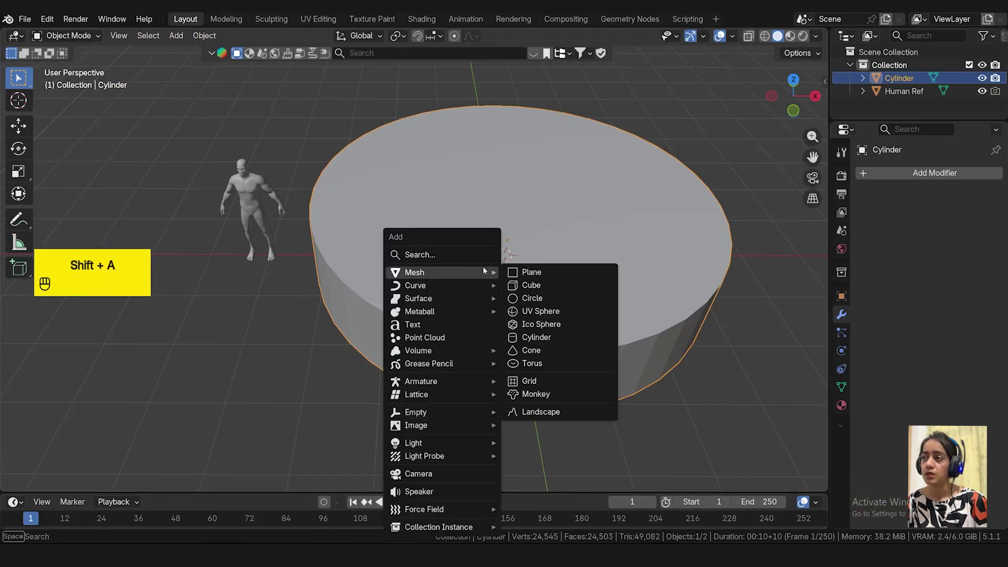
pyautogui.click(529, 284)
pyautogui.moveTo(530, 272); pyautogui.dragTo(530, 336, button='middle')
pyautogui.scroll(-3, 534, 330)
pyautogui.press('g')
pyautogui.press('y')
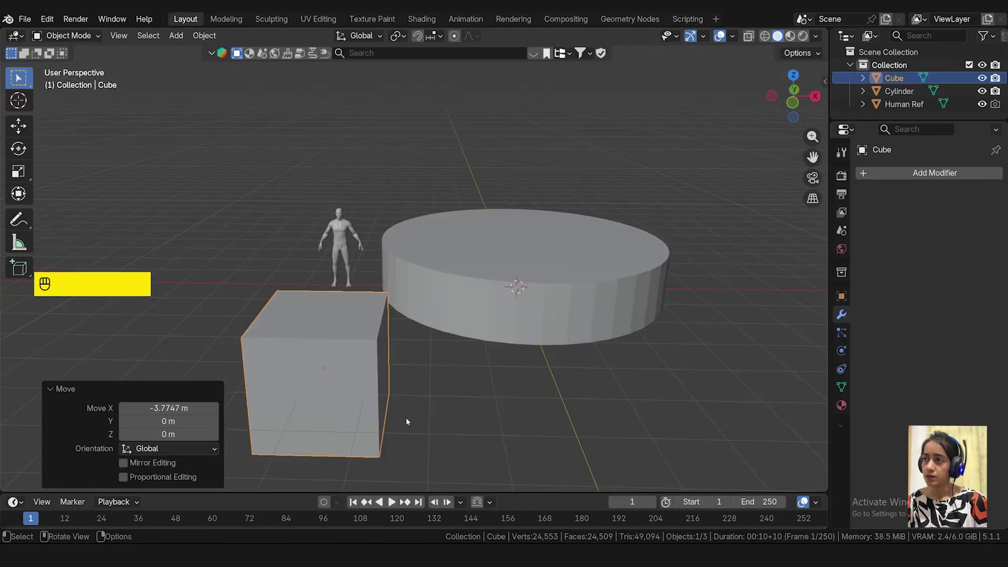
# - Scale the cube down and flatten it along Z by a factor of about 0.356 into a low block
pyautogui.press('s')
pyautogui.press('z')
pyautogui.click(362, 391)
# - Switch the block to Sculpt Mode and choose the Smooth brush at a strength of 0.543
pyautogui.click(62, 35)
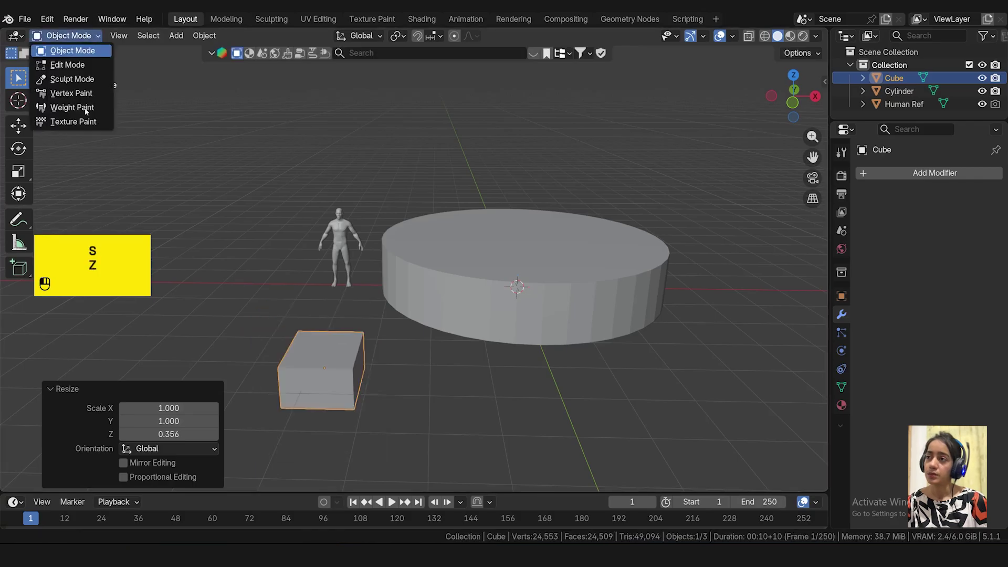
pyautogui.click(66, 77)
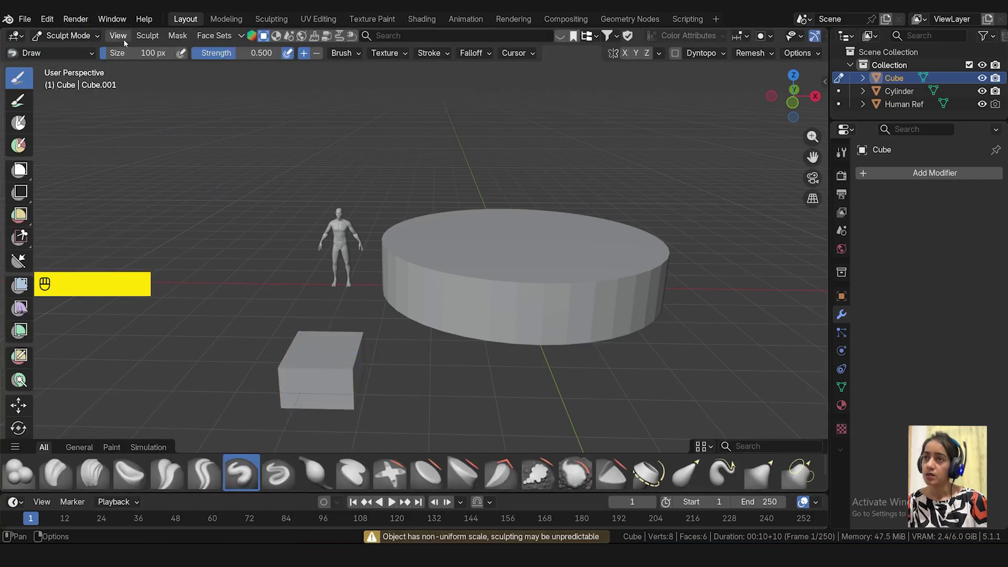
pyautogui.click(68, 53)
pyautogui.write('smo')
pyautogui.click(163, 104)
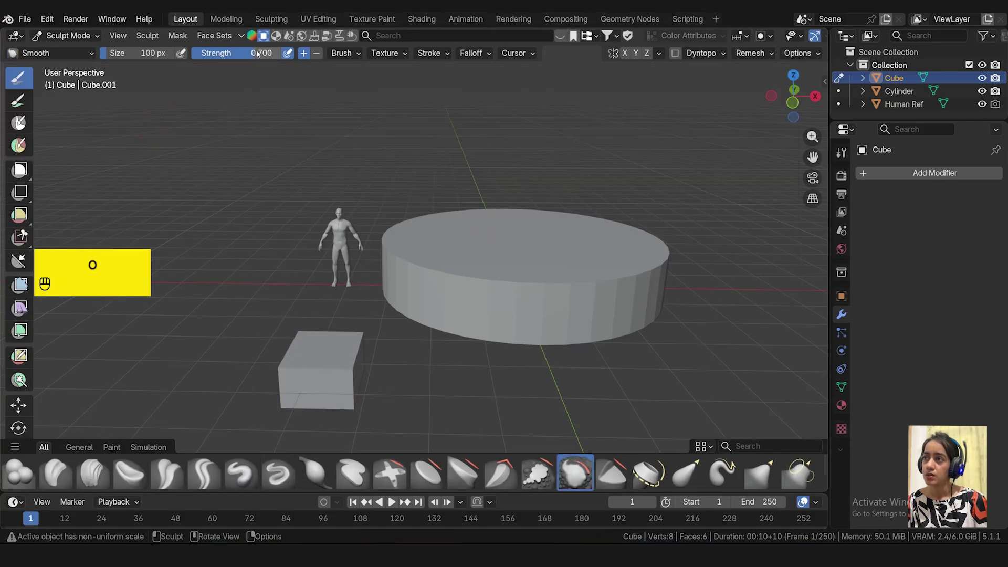
pyautogui.moveTo(257, 54); pyautogui.dragTo(242, 54)
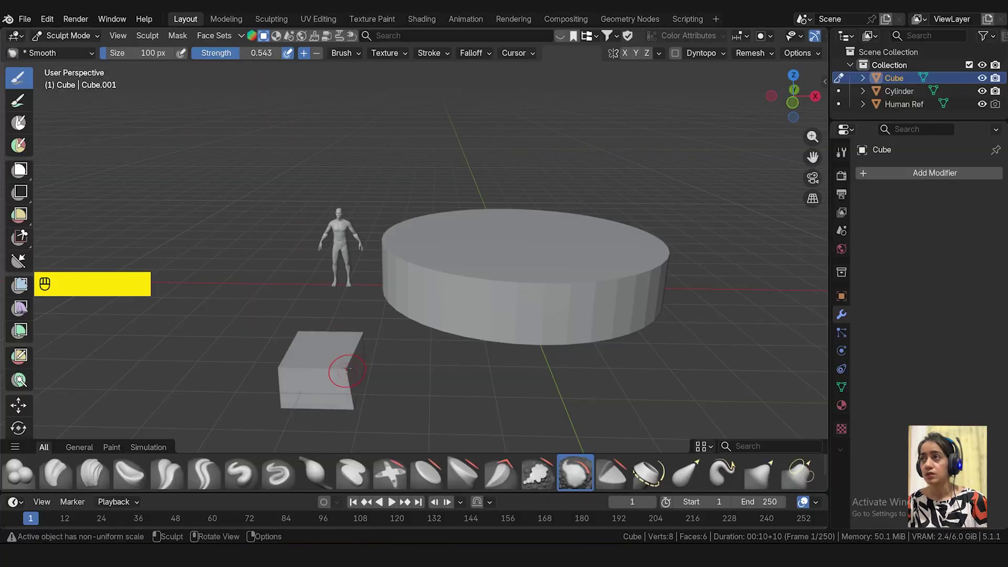
# - Try smoothing the undivided block with a brush stroke, and undo back to the unsculpted block in Object Mode
pyautogui.moveTo(322, 353); pyautogui.dragTo(333, 387)
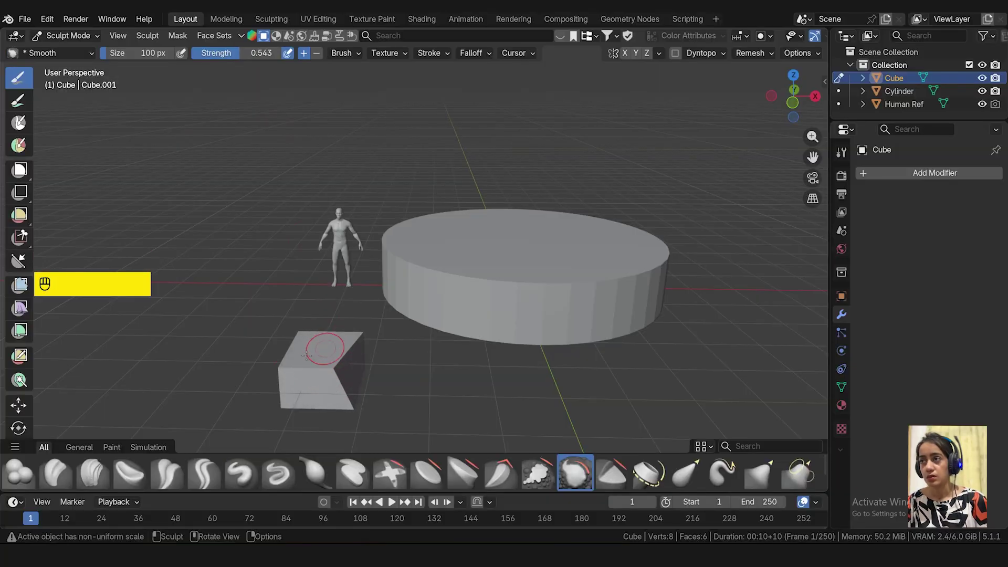
pyautogui.click(68, 36)
pyautogui.click(73, 63)
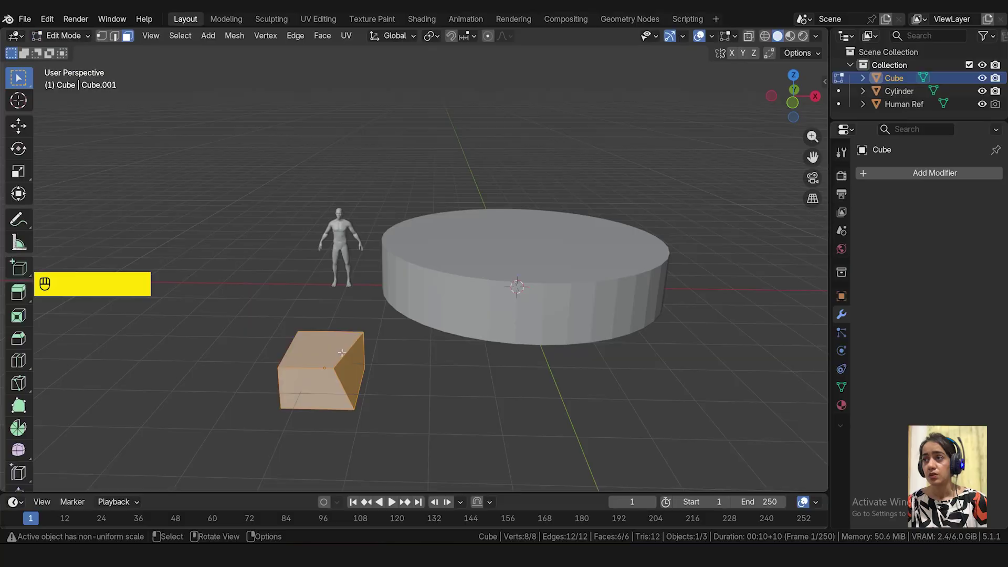
pyautogui.hotkey('ctrl', 'z')
pyautogui.hotkey('ctrl', 'z')
pyautogui.hotkey('ctrl', 'z')
pyautogui.hotkey('ctrl', 'z')
pyautogui.hotkey('ctrl', 'z')
pyautogui.hotkey('ctrl', 'z')
pyautogui.hotkey('ctrl', 'z')
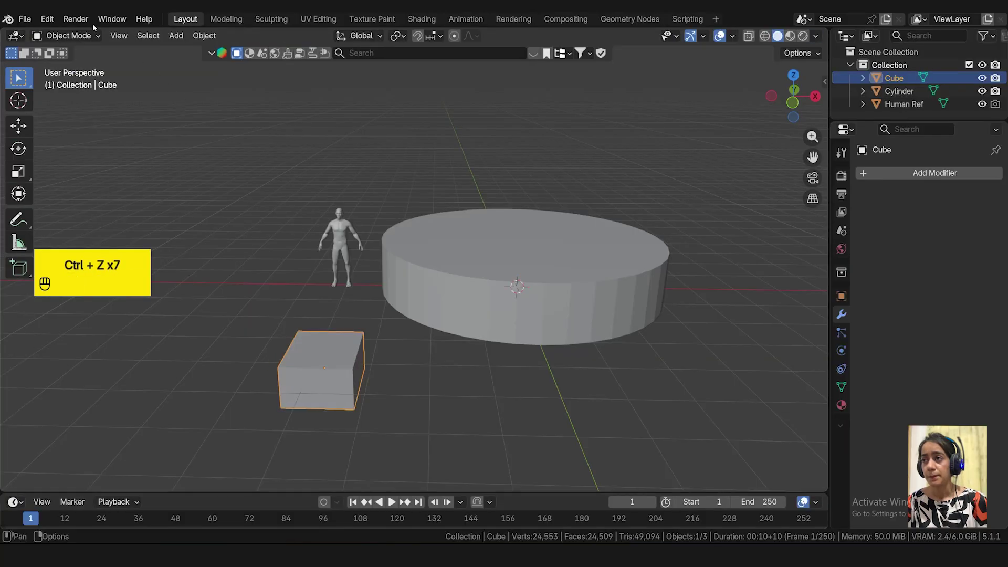
# - In Edit Mode, subdivide the whole block with 5 cuts
pyautogui.click(69, 36)
pyautogui.click(68, 63)
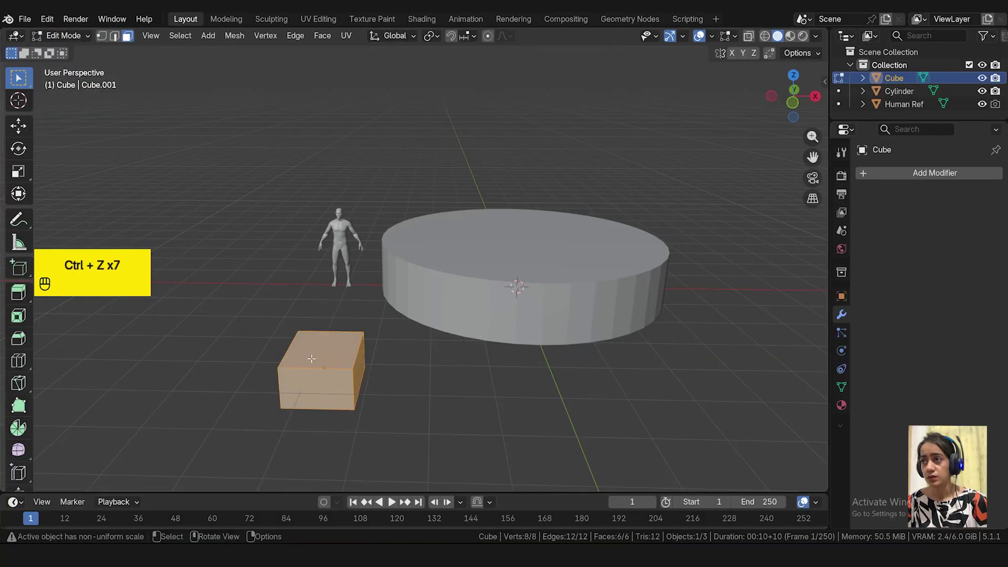
pyautogui.rightClick(262, 295)
pyautogui.click(262, 295)
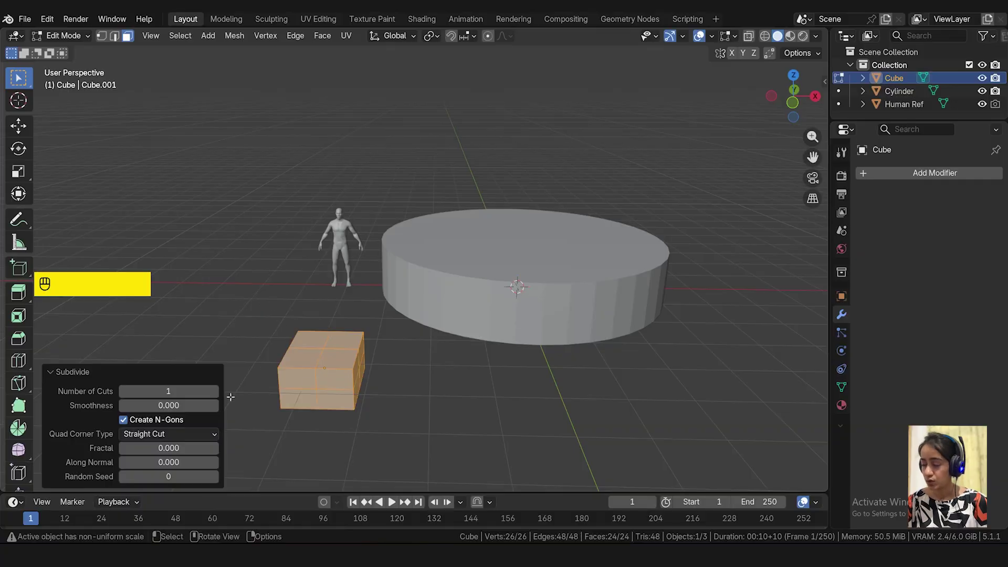
pyautogui.click(216, 391)
pyautogui.click(215, 391)
pyautogui.click(215, 391)
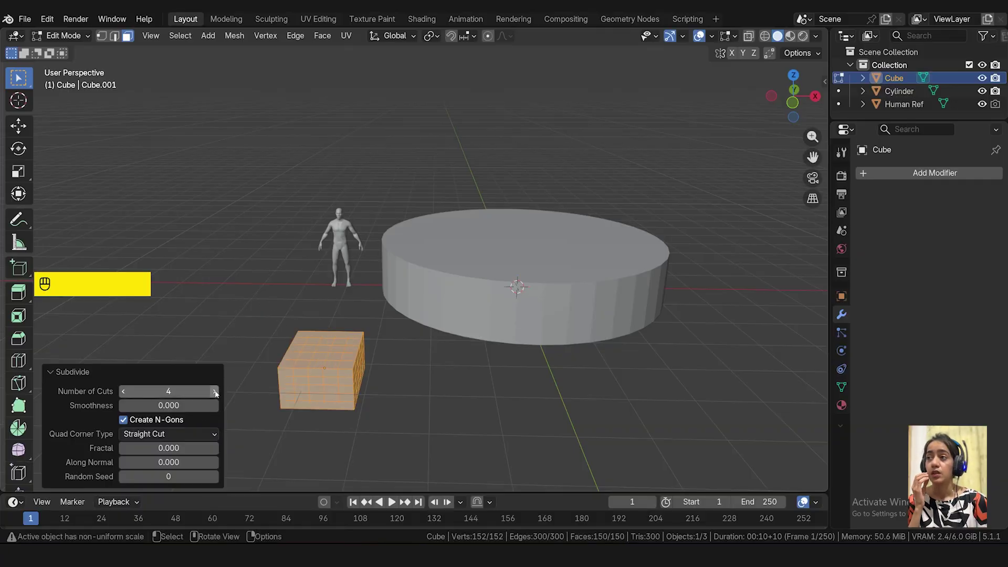
pyautogui.click(215, 391)
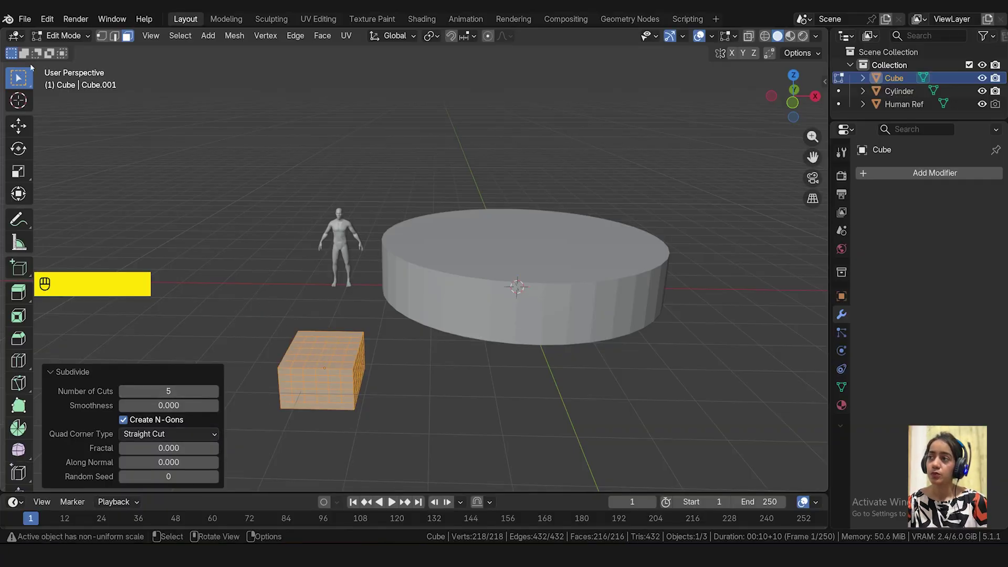
# - Return to Sculpt Mode and round the subdivided block's edges and corners with the Smooth brush
pyautogui.click(78, 34)
pyautogui.click(68, 79)
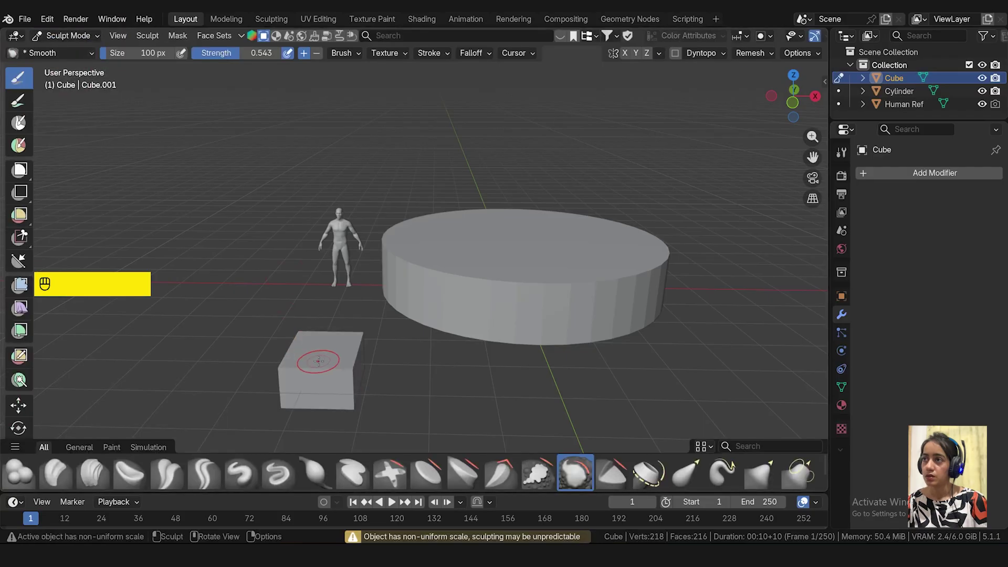
pyautogui.moveTo(321, 361); pyautogui.dragTo(520, 351, button='middle')
pyautogui.moveTo(520, 350)
pyautogui.mouseDown()
pyautogui.moveTo(517, 378)
pyautogui.moveTo(570, 369)
pyautogui.mouseUp()
pyautogui.moveTo(570, 370); pyautogui.dragTo(501, 343, button='middle')
pyautogui.moveTo(429, 316); pyautogui.dragTo(333, 279, button='middle')
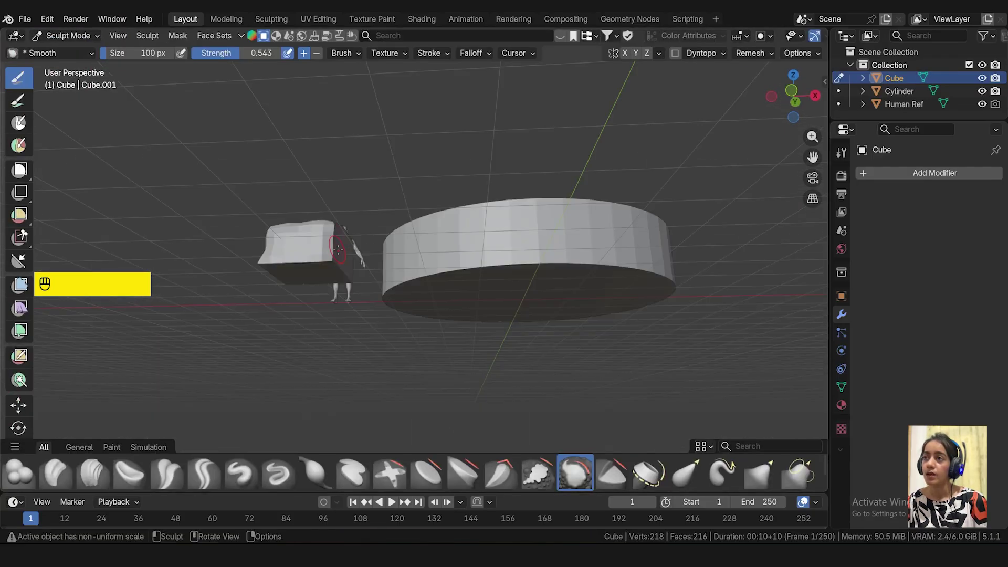
pyautogui.scroll(4, 329, 264)
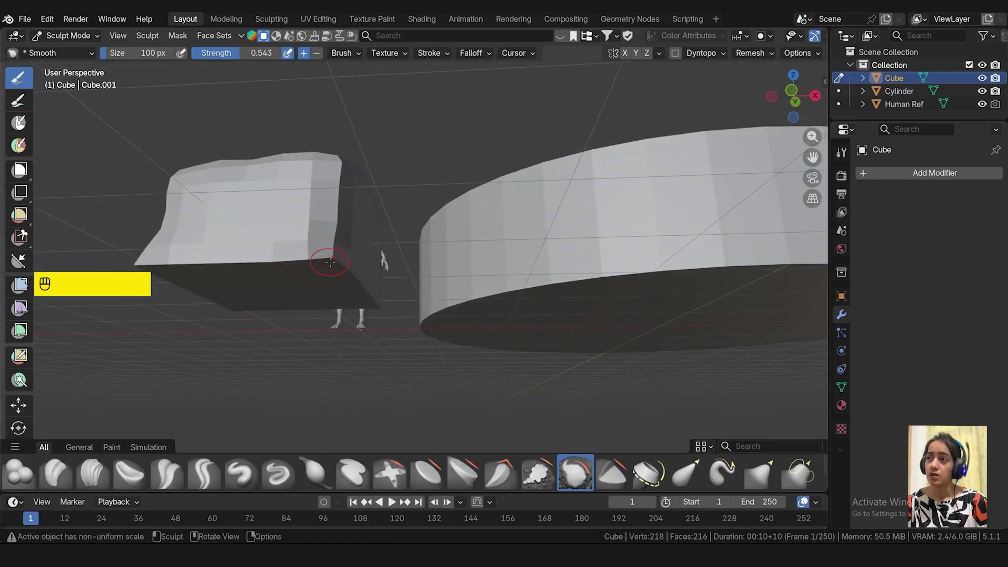
pyautogui.moveTo(271, 255); pyautogui.dragTo(332, 255, button='middle')
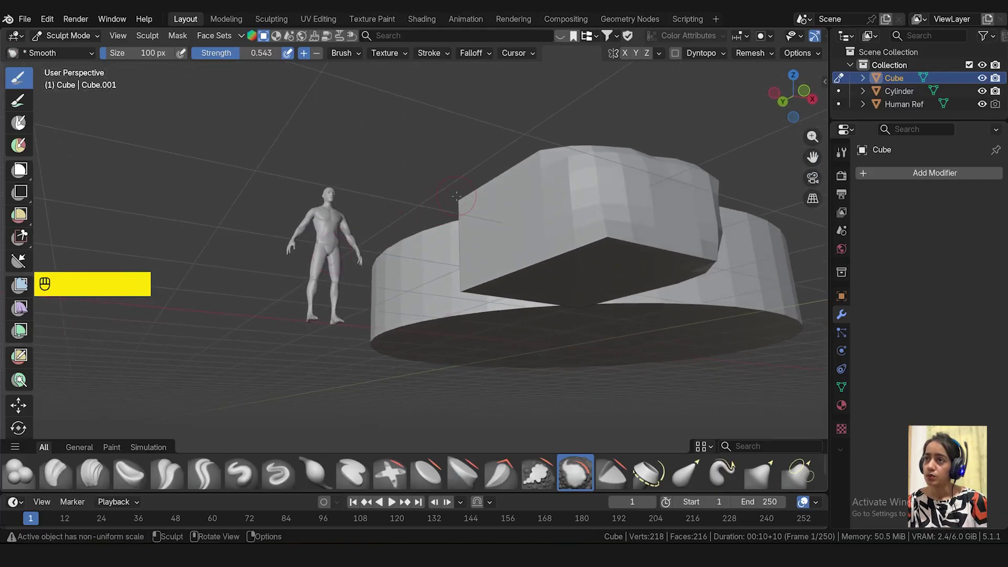
pyautogui.moveTo(605, 234); pyautogui.dragTo(712, 258)
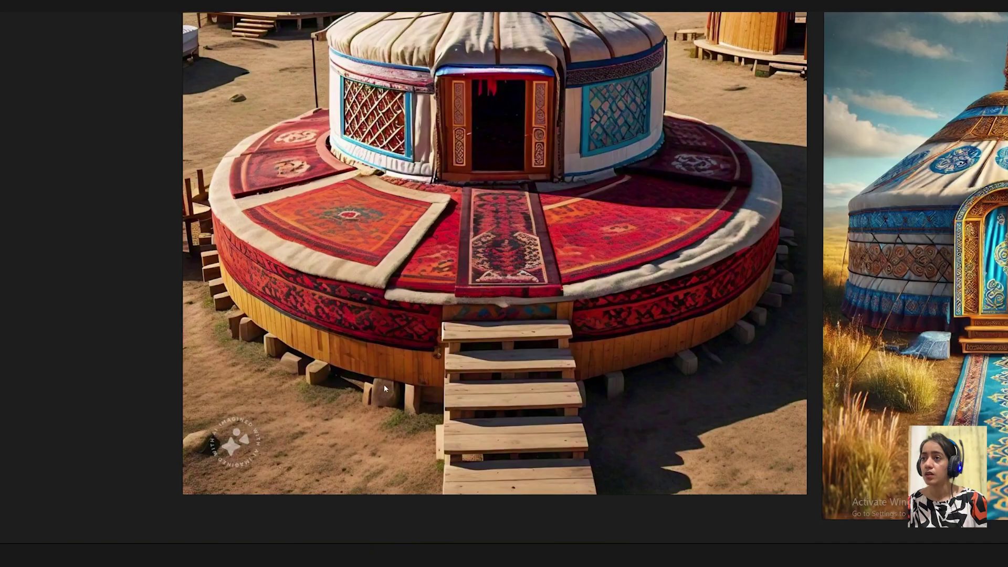
# - Compare the support stones in the reference, raise the brush strength to 0.683, and smooth the block's remaining sharp edges on all sides
pyautogui.scroll(2, 384, 388)
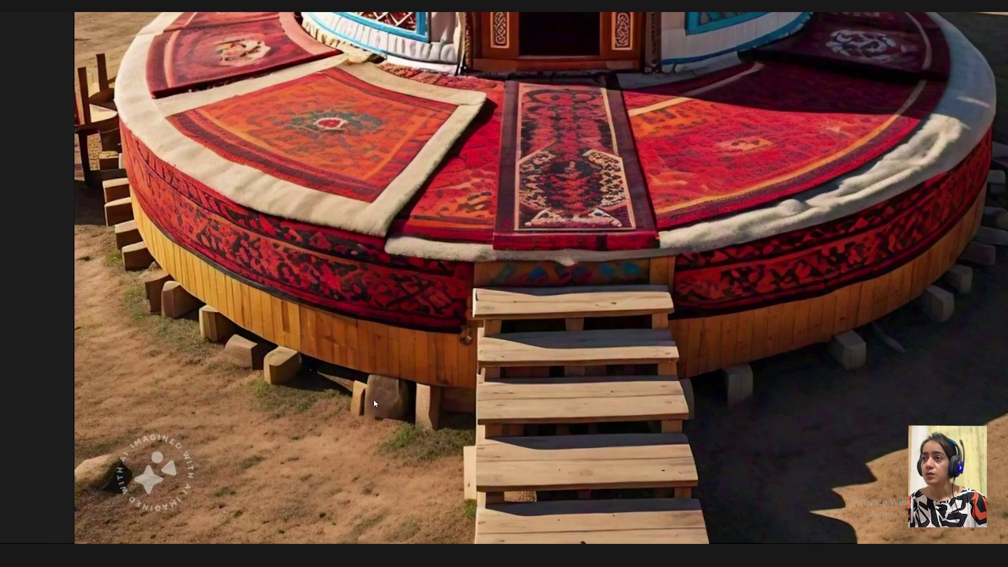
pyautogui.moveTo(288, 344); pyautogui.dragTo(375, 353, button='middle')
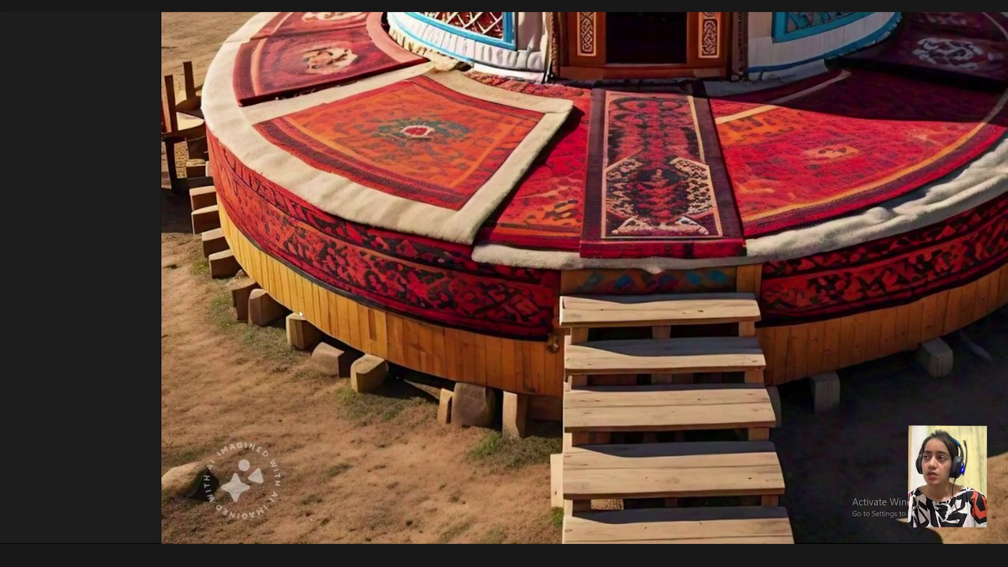
pyautogui.scroll(-2, 394, 392)
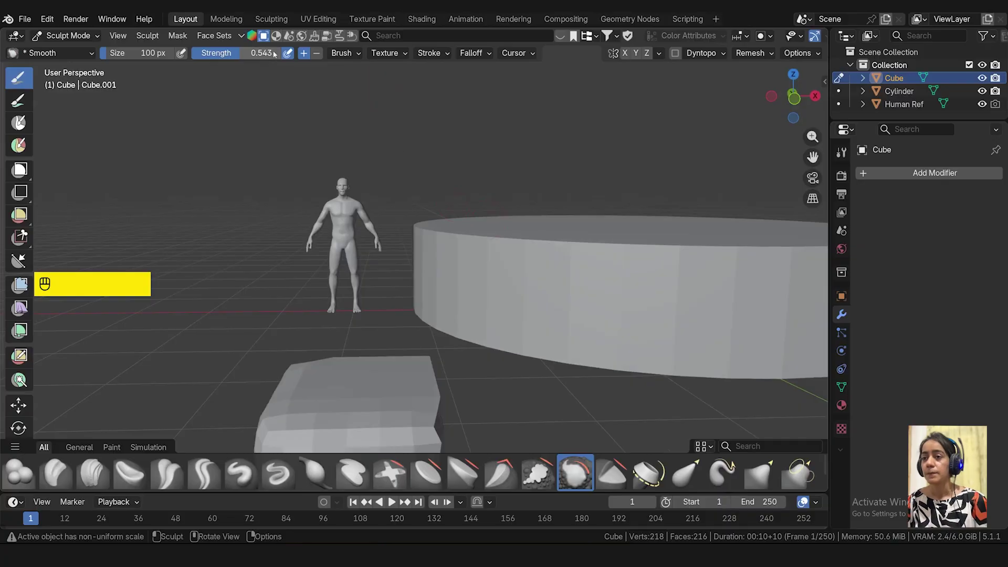
pyautogui.moveTo(273, 53); pyautogui.dragTo(286, 53)
pyautogui.moveTo(362, 410)
pyautogui.mouseDown(button='middle')
pyautogui.moveTo(393, 420)
pyautogui.moveTo(221, 414)
pyautogui.moveTo(198, 405)
pyautogui.mouseUp(button='middle')
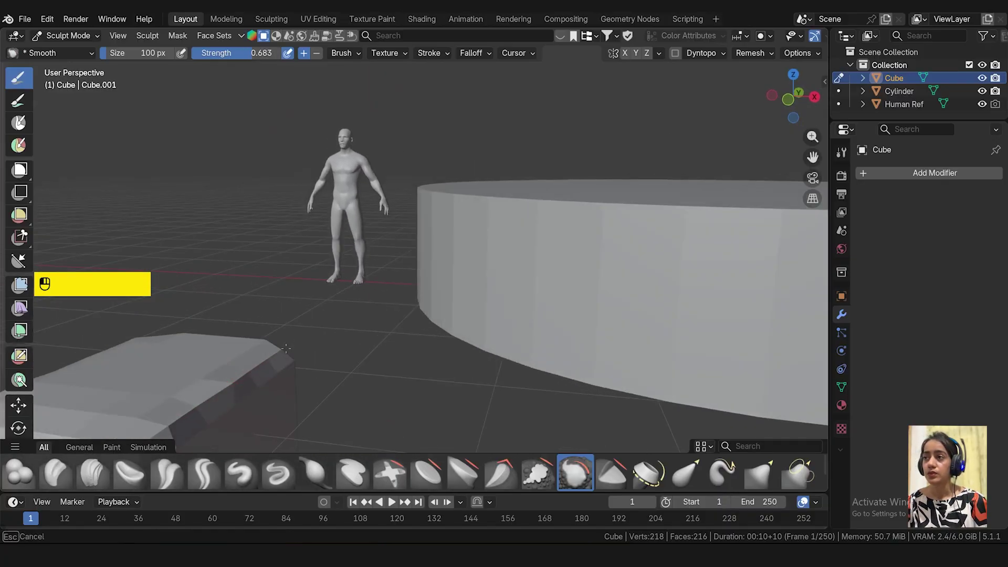
pyautogui.moveTo(215, 371)
pyautogui.mouseDown(button='middle')
pyautogui.moveTo(263, 353)
pyautogui.moveTo(389, 351)
pyautogui.moveTo(456, 329)
pyautogui.moveTo(599, 233)
pyautogui.moveTo(524, 244)
pyautogui.moveTo(450, 208)
pyautogui.moveTo(443, 243)
pyautogui.mouseUp(button='middle')
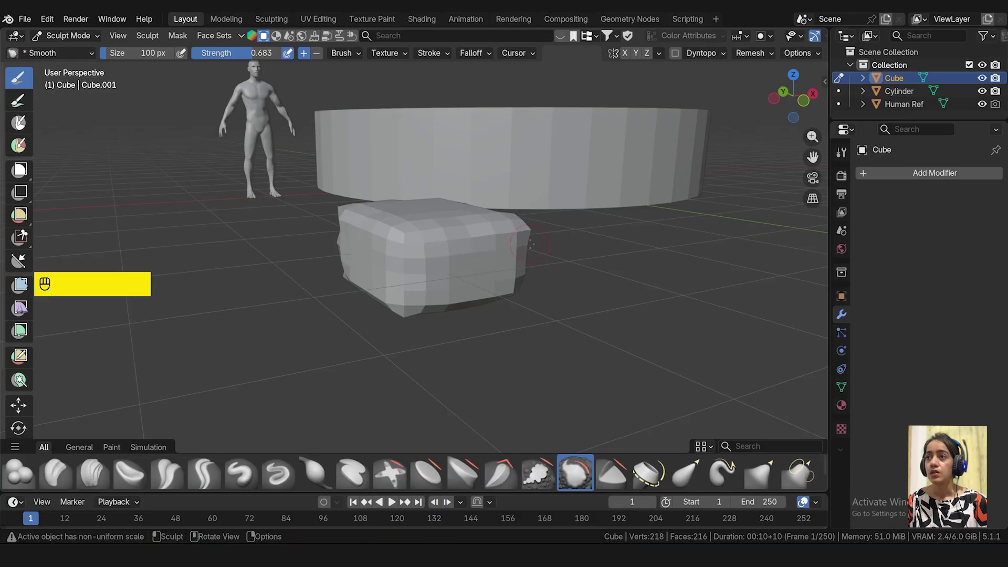
pyautogui.moveTo(530, 243); pyautogui.dragTo(530, 213, button='middle')
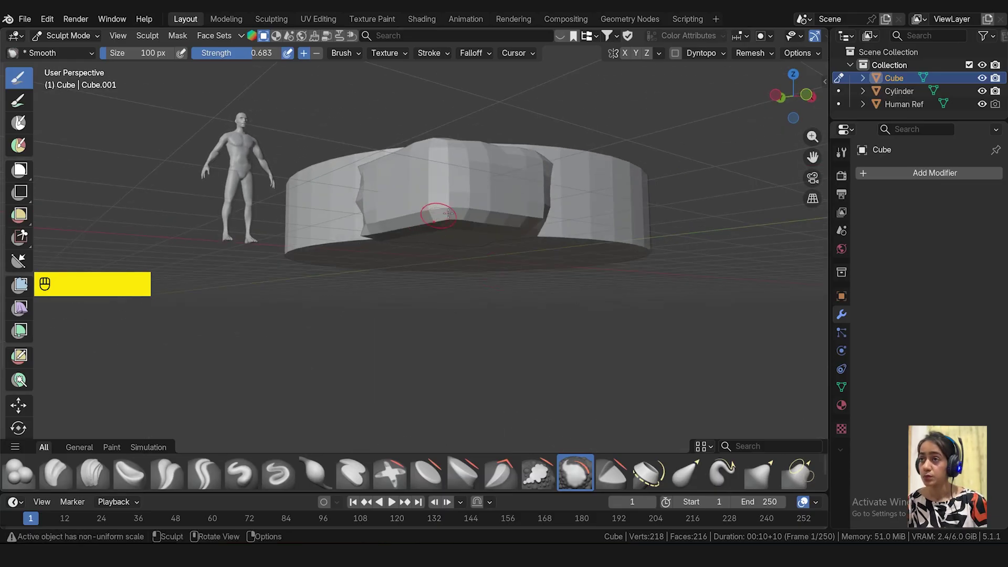
pyautogui.moveTo(416, 218)
pyautogui.mouseDown(button='middle')
pyautogui.moveTo(472, 214)
pyautogui.moveTo(455, 231)
pyautogui.moveTo(480, 216)
pyautogui.moveTo(630, 199)
pyautogui.moveTo(367, 312)
pyautogui.moveTo(337, 307)
pyautogui.mouseUp(button='middle')
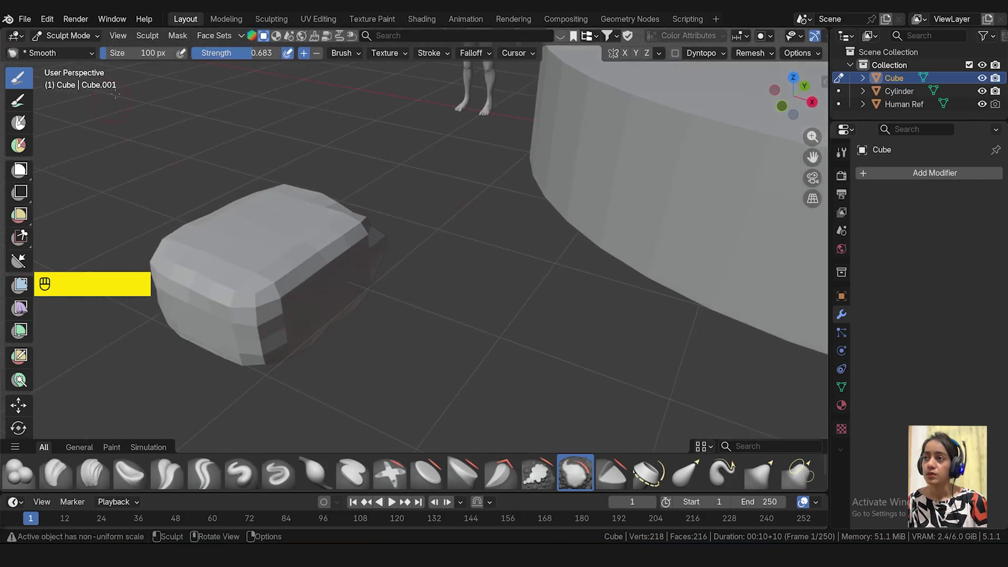
# - Return to Object Mode and apply Shade Smooth to the stone block, keeping sharp edges
pyautogui.click(69, 35)
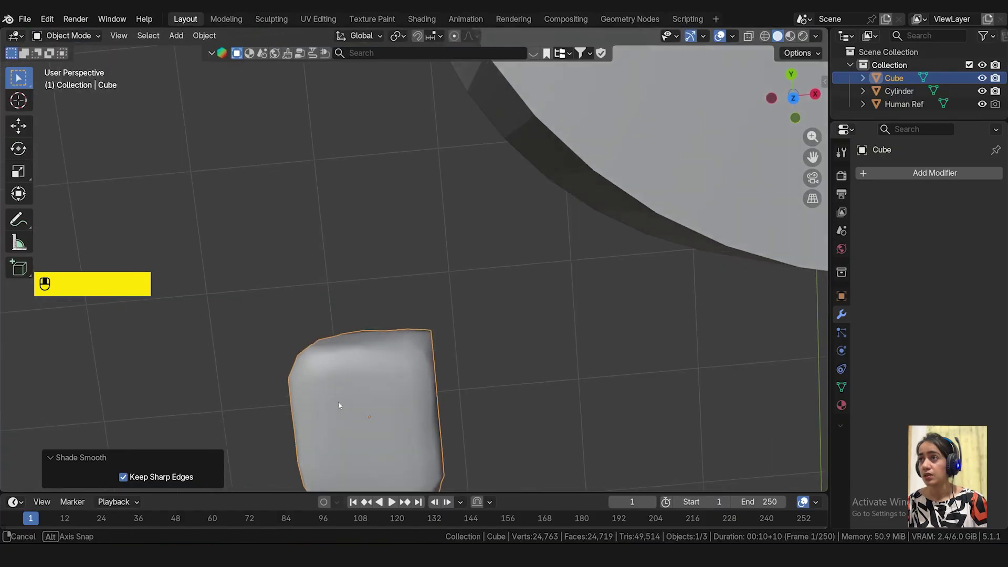
pyautogui.moveTo(338, 402); pyautogui.dragTo(329, 303, button='middle')
pyautogui.scroll(-5, 329, 303)
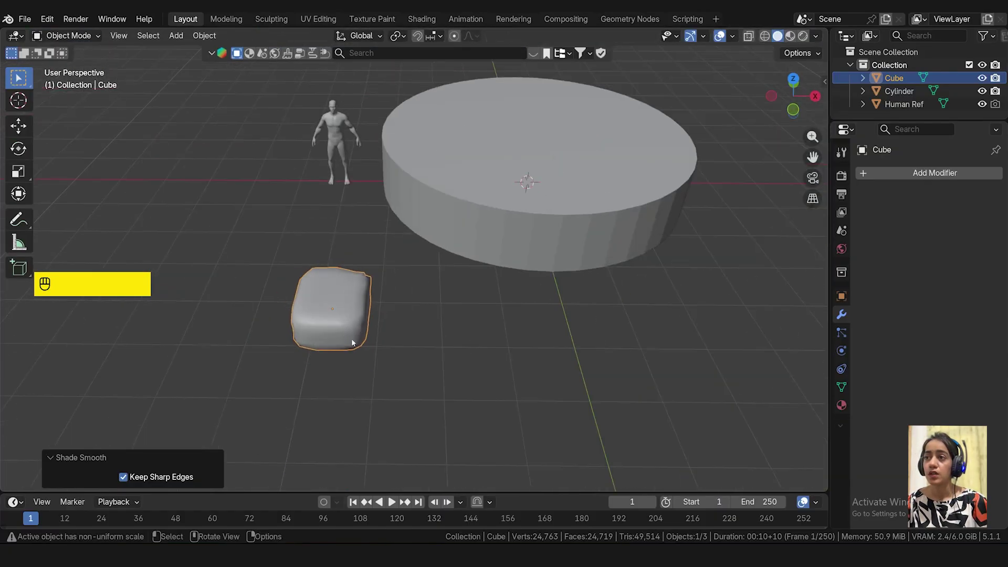
# - Move the stone partly under the platform's front rim near the human reference, turned diagonally to follow the curve in top view
pyautogui.press('g')
pyautogui.press('y')
pyautogui.click(446, 269)
pyautogui.press('KP_1')
pyautogui.press('KP_7')
pyautogui.press('g')
pyautogui.click(478, 224)
# - In front view, lower the stone about 0.263 m along Z beneath the platform's base
pyautogui.press('KP_1')
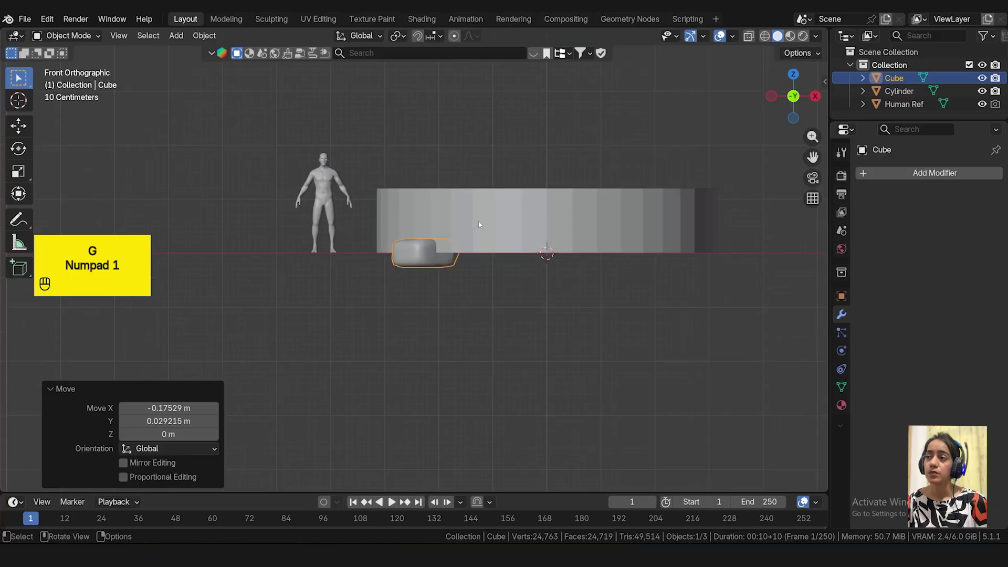
pyautogui.press('g')
pyautogui.press('z')
pyautogui.press('KP_7')
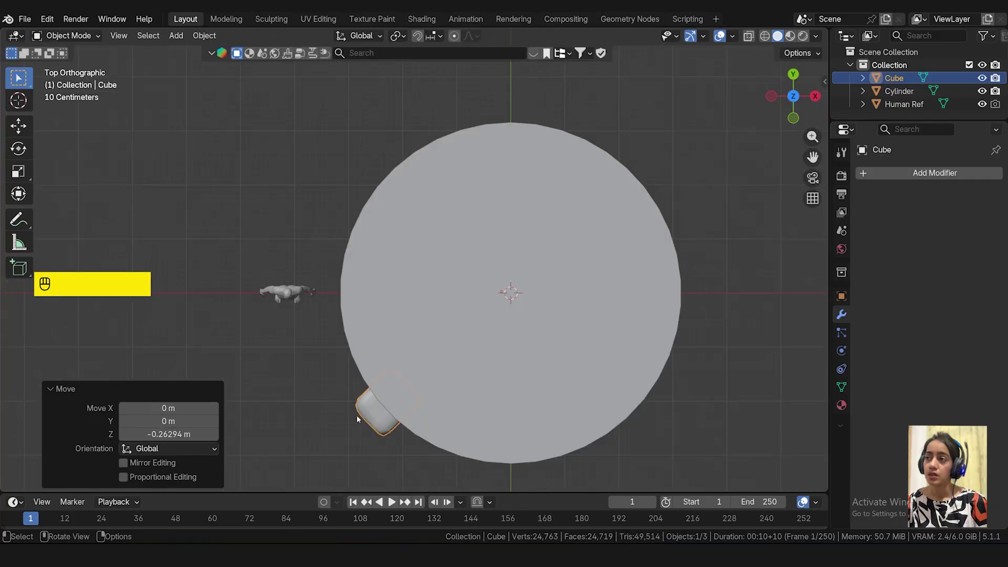
# - Add an Array modifier to the stone with the Line shape and a count of 3
pyautogui.keyDown('shift'); pyautogui.moveTo(484, 359); pyautogui.dragTo(441, 344, button='middle'); pyautogui.keyUp('shift')
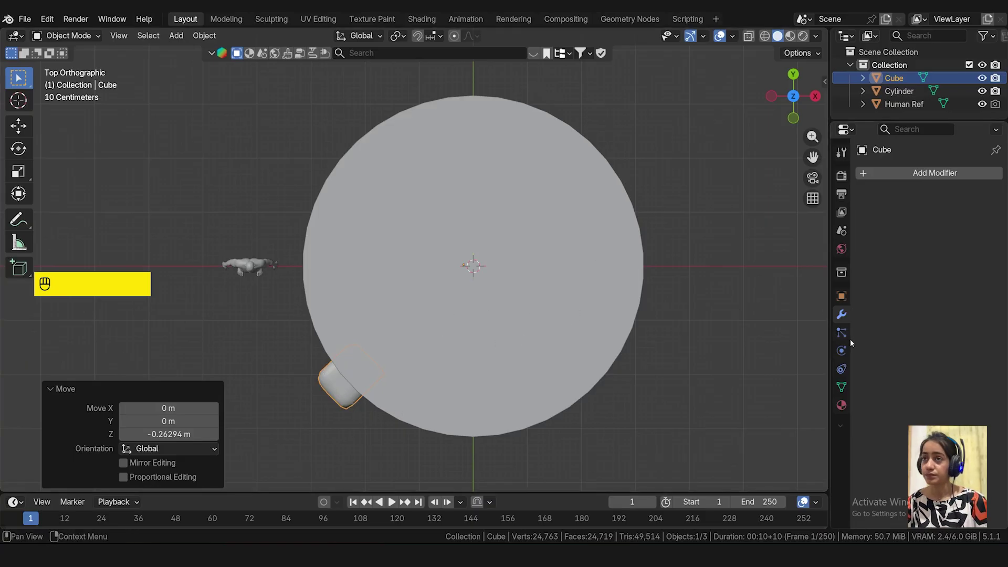
pyautogui.click(912, 172)
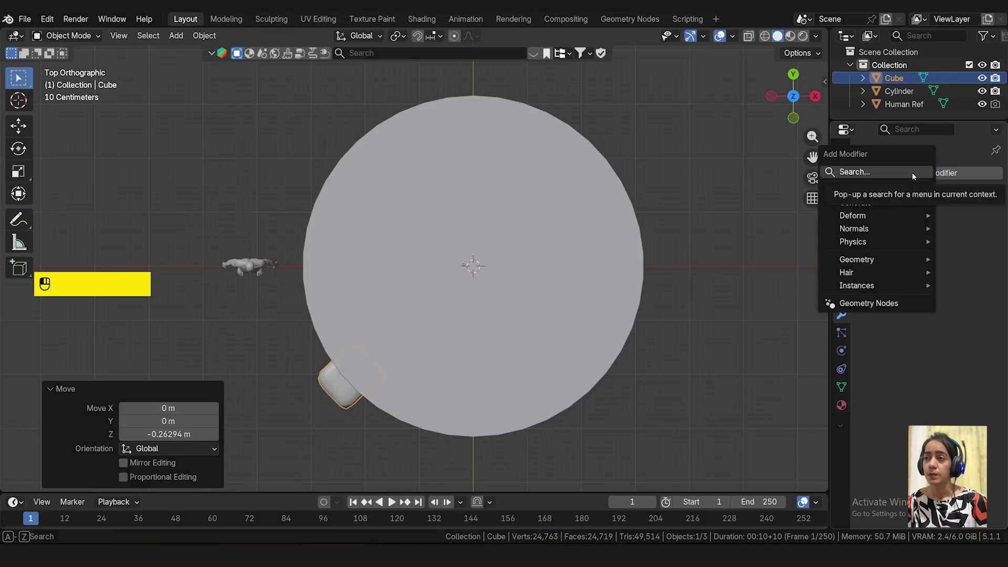
pyautogui.write('arr')
pyautogui.click(916, 205)
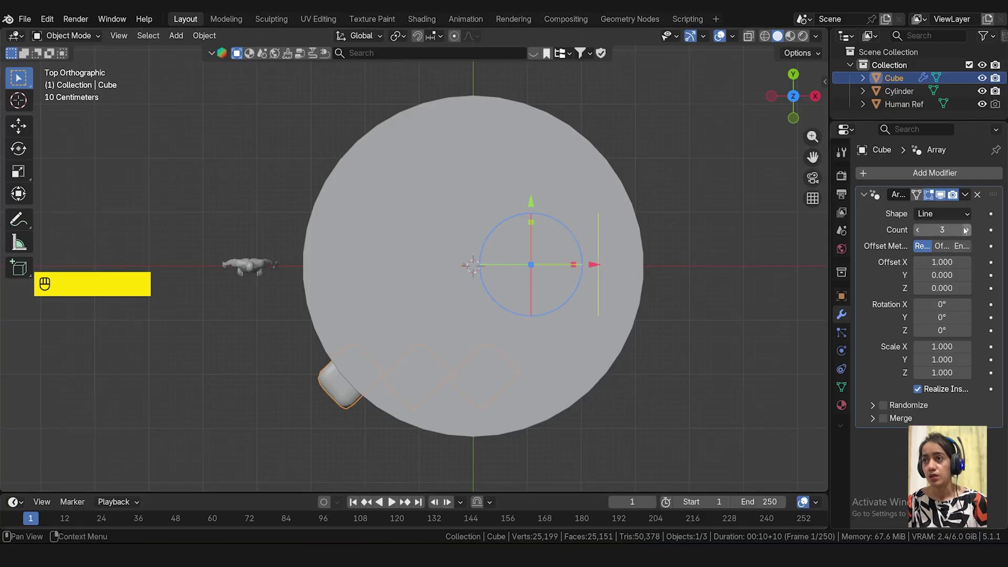
pyautogui.click(947, 215)
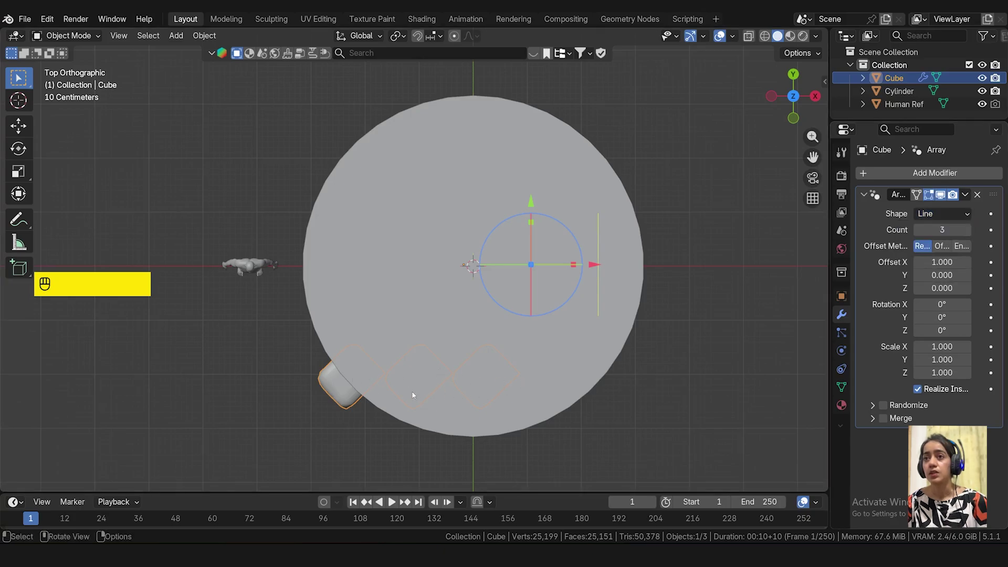
pyautogui.scroll(3, 411, 396)
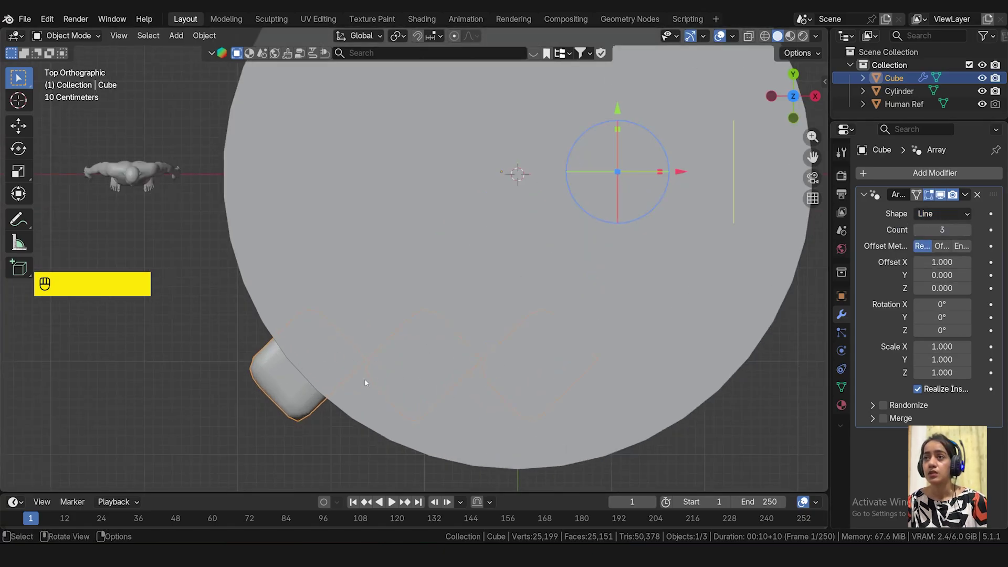
# - Change the stone array's shape to Circle and set its count to 8 so copies ring the platform
pyautogui.scroll(-3, 480, 379)
pyautogui.click(942, 214)
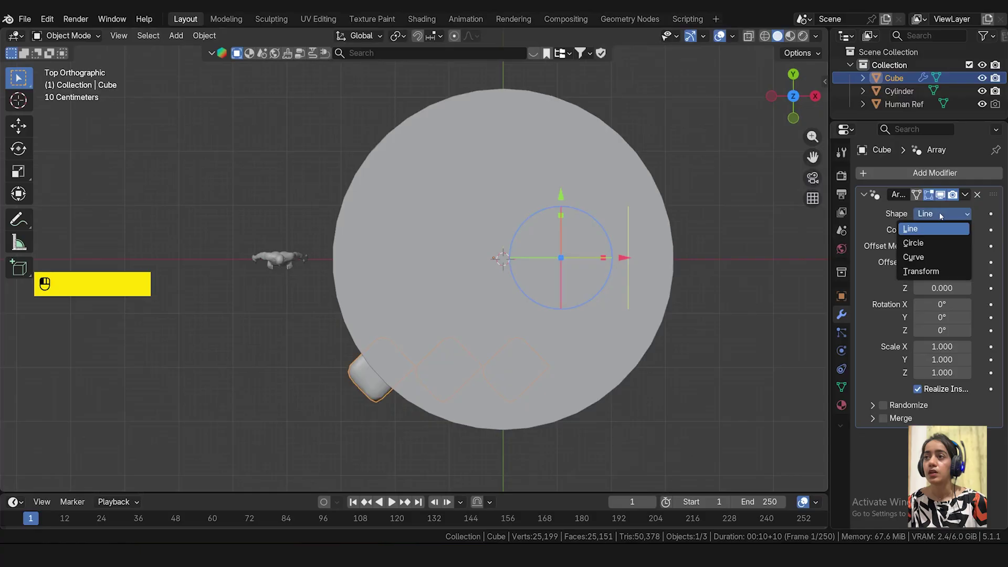
pyautogui.click(934, 244)
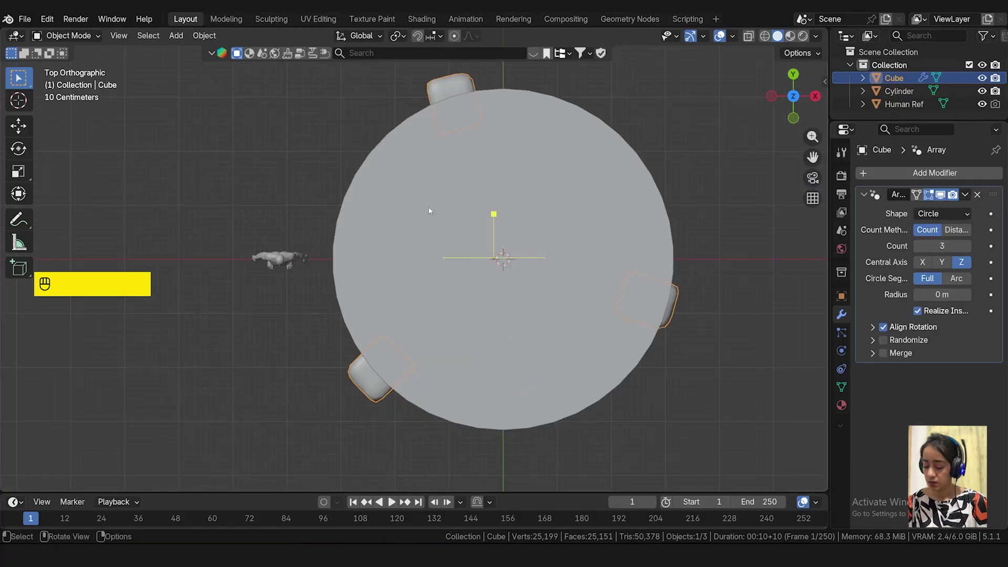
pyautogui.click(968, 246)
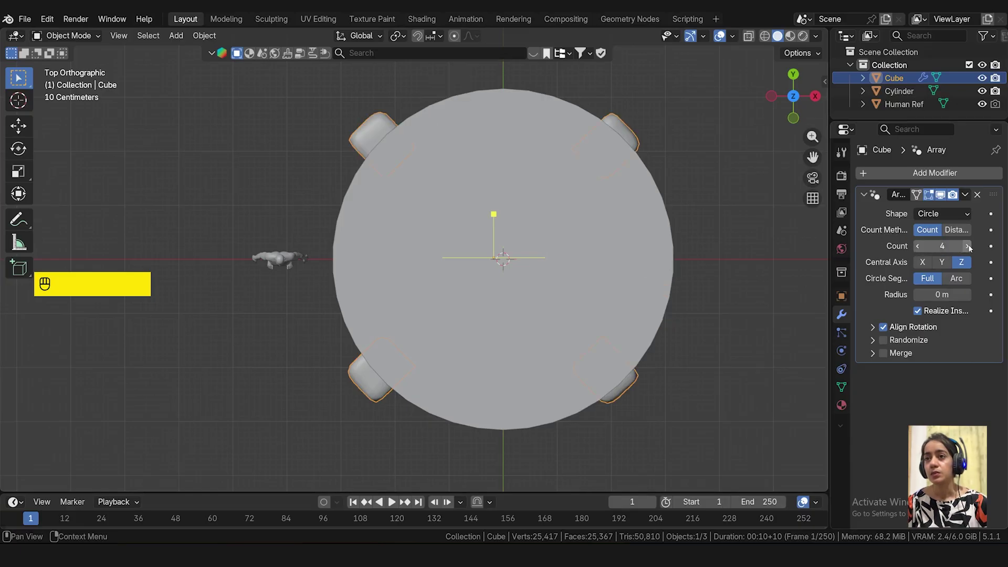
pyautogui.click(967, 245)
pyautogui.click(967, 246)
pyautogui.click(967, 246)
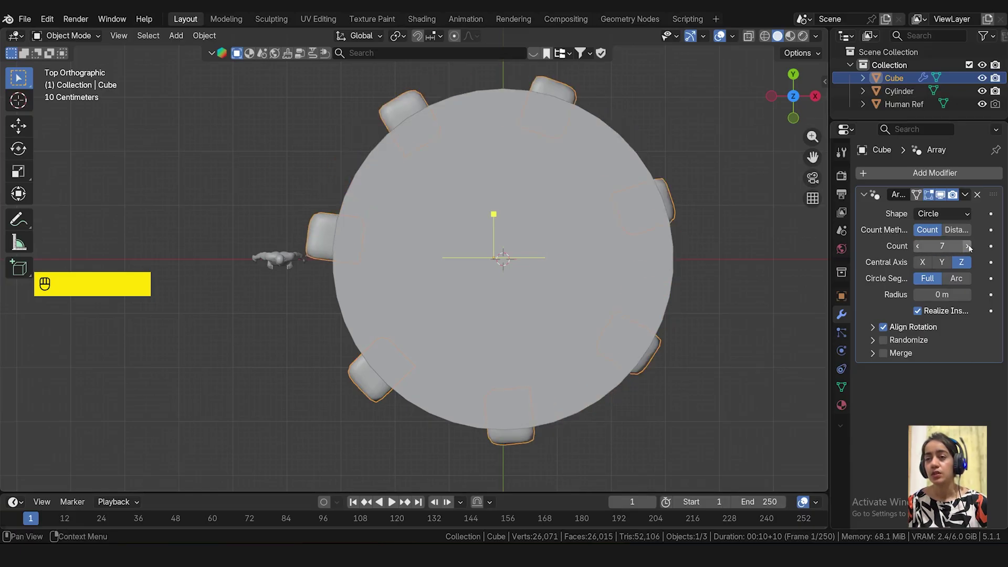
pyautogui.click(968, 246)
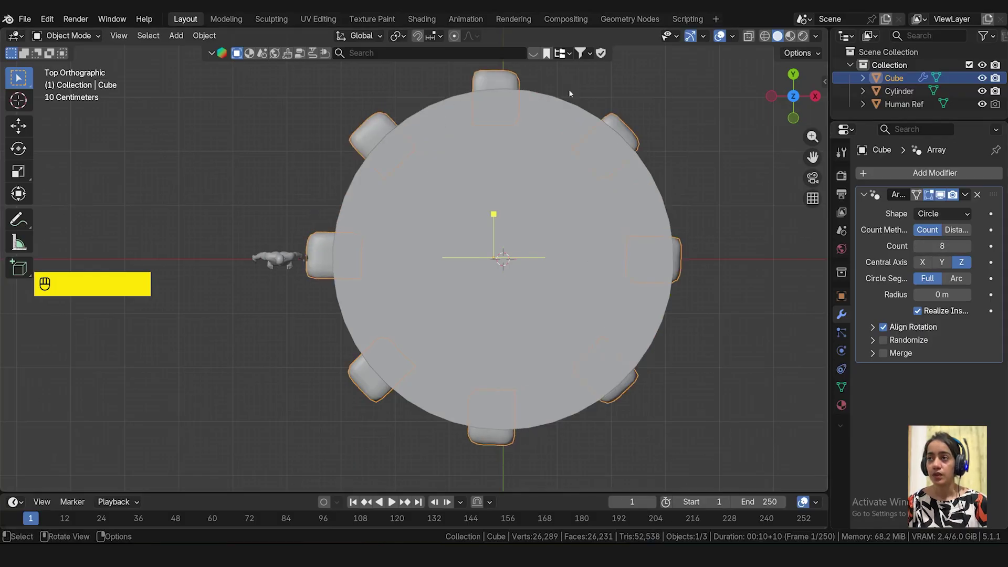
# - Enable Randomize on the stone array and set its random rotation to 1.66° on X and 12° on Z
pyautogui.click(884, 340)
pyautogui.click(873, 341)
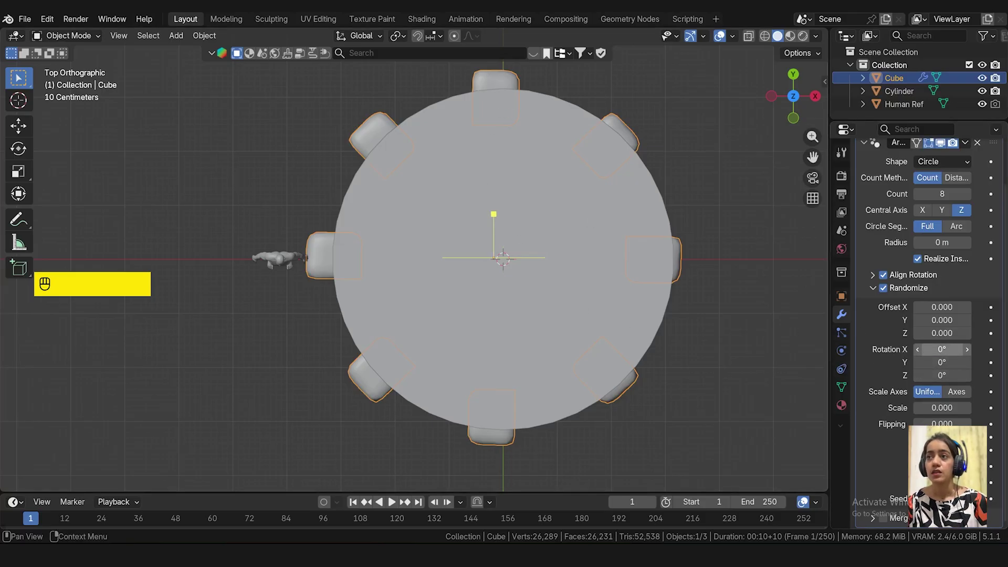
pyautogui.moveTo(942, 349); pyautogui.dragTo(948, 349)
pyautogui.moveTo(666, 399); pyautogui.dragTo(668, 428, button='middle')
pyautogui.press('KP_7')
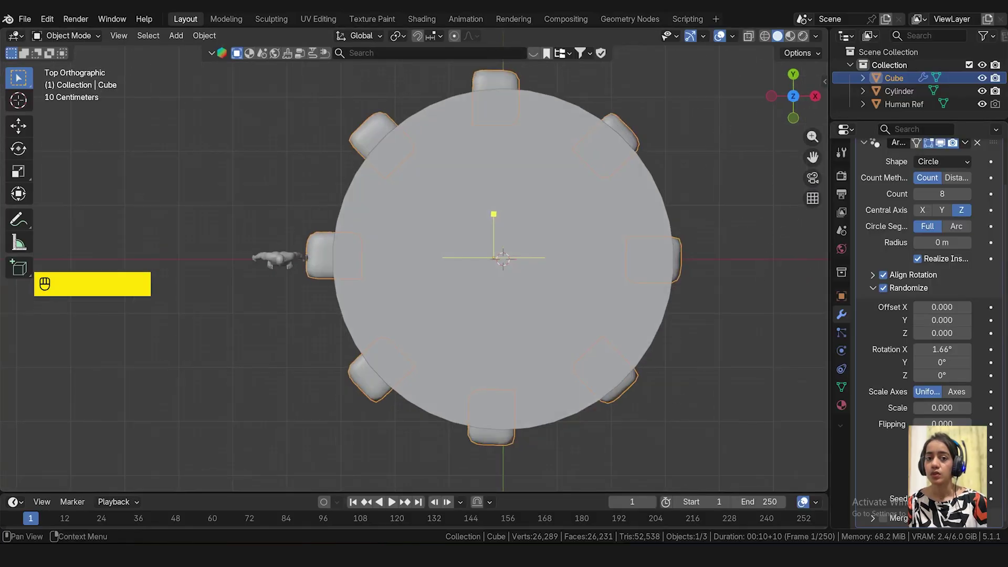
pyautogui.hotkey('ctrl', 'z')
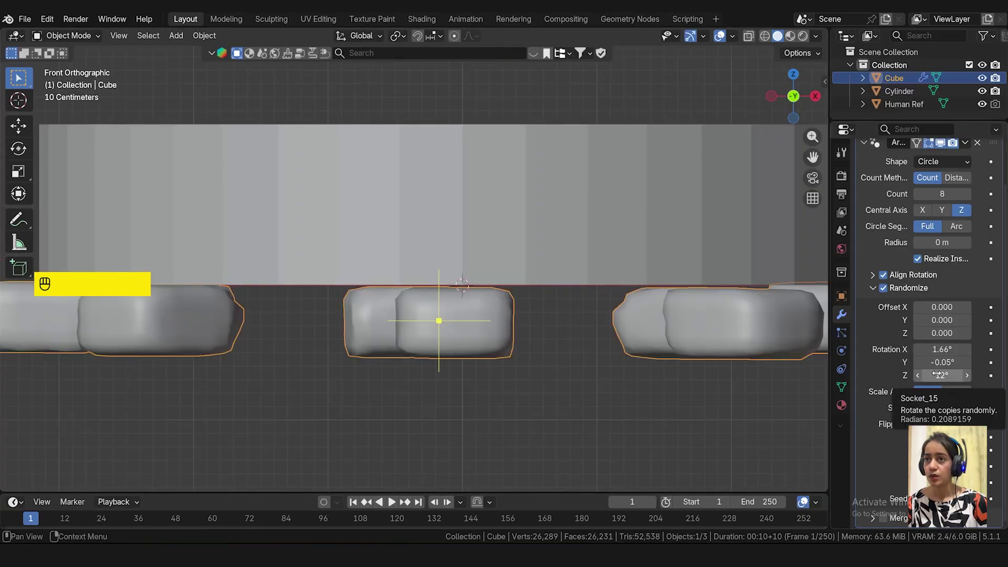
# - Reset the stone array's random rotation to 0° on X and Y, and set it to 14.9° on Z
pyautogui.moveTo(940, 362)
pyautogui.mouseDown()
pyautogui.moveTo(928, 363)
pyautogui.moveTo(965, 363)
pyautogui.moveTo(924, 363)
pyautogui.moveTo(948, 363)
pyautogui.mouseUp()
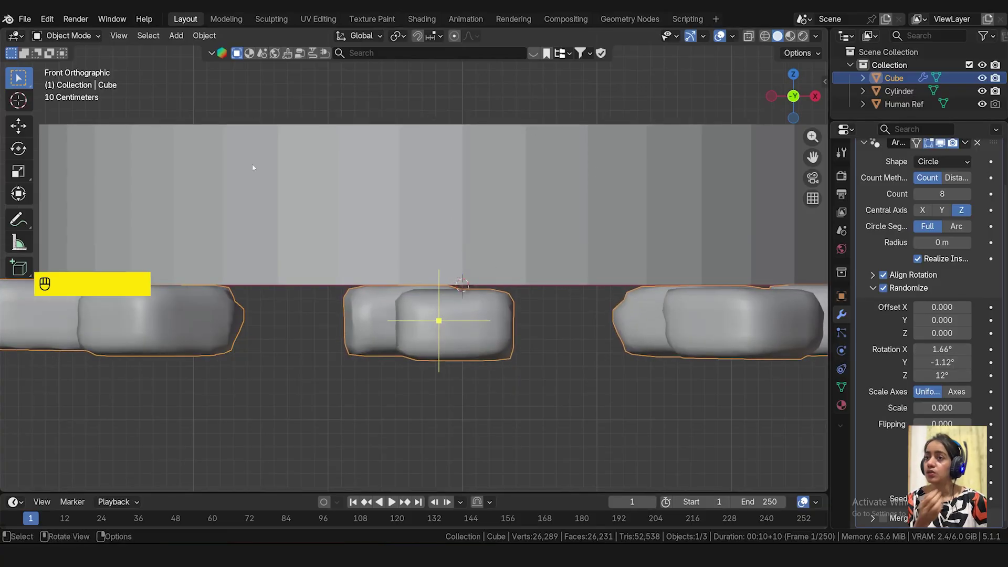
pyautogui.click(932, 362)
pyautogui.press('Return')
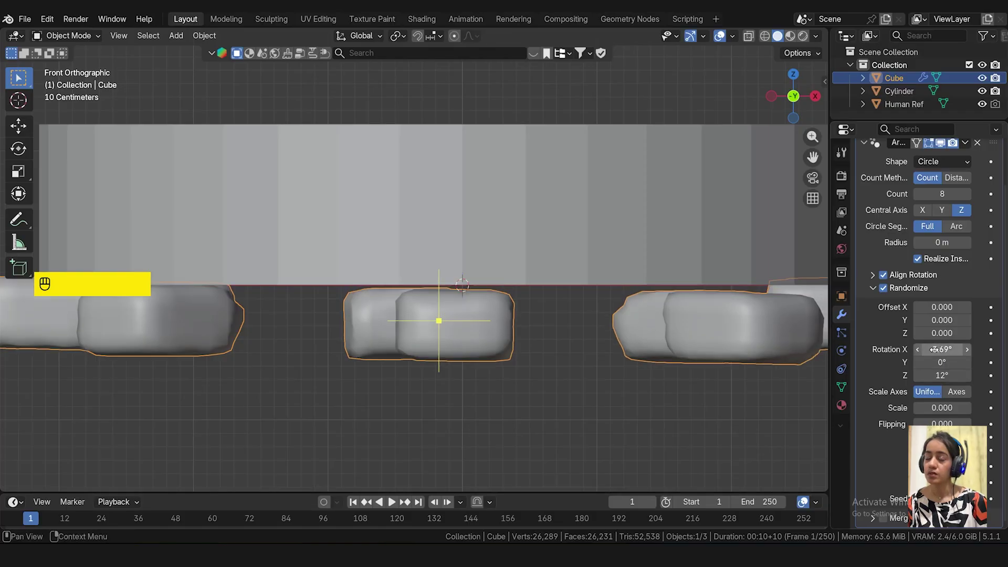
pyautogui.moveTo(935, 349); pyautogui.dragTo(949, 350)
pyautogui.click(949, 353)
pyautogui.write('0')
pyautogui.press('Return')
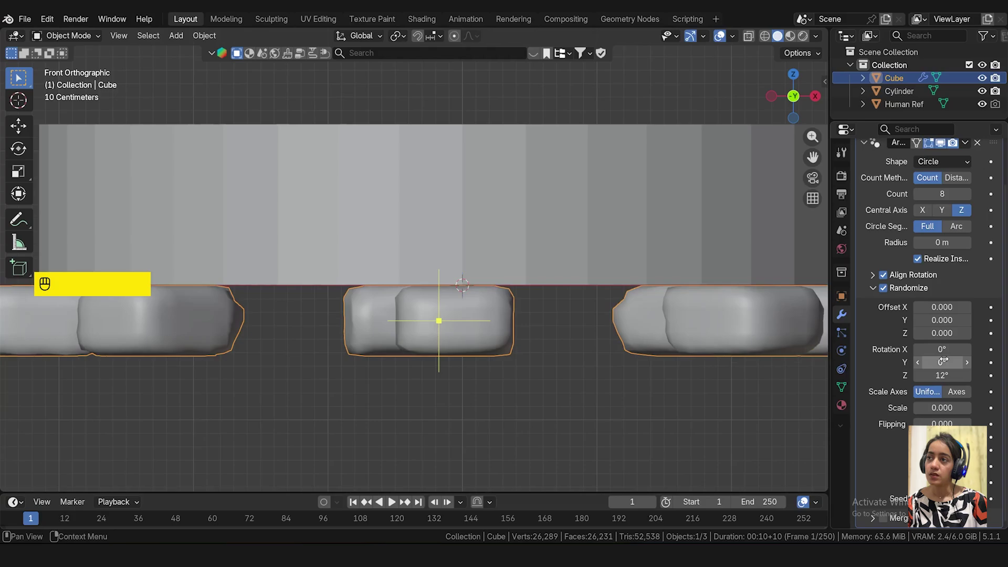
pyautogui.moveTo(942, 375); pyautogui.dragTo(897, 375)
pyautogui.press('KP_7')
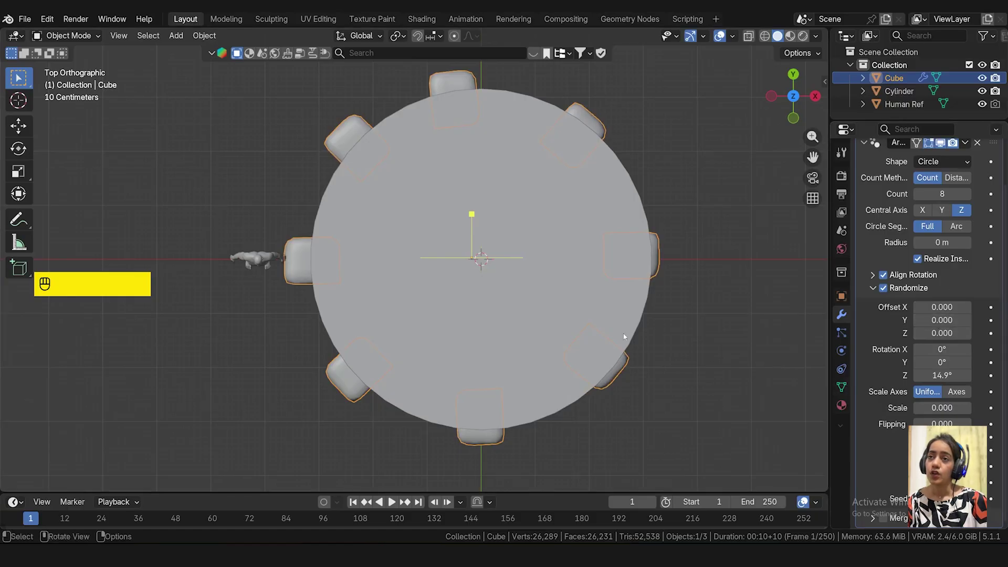
# - Try different random offsets for the stones and set them to 0.060 on X and -0.020 on Y, leaving Z at 0
pyautogui.press('KP_1')
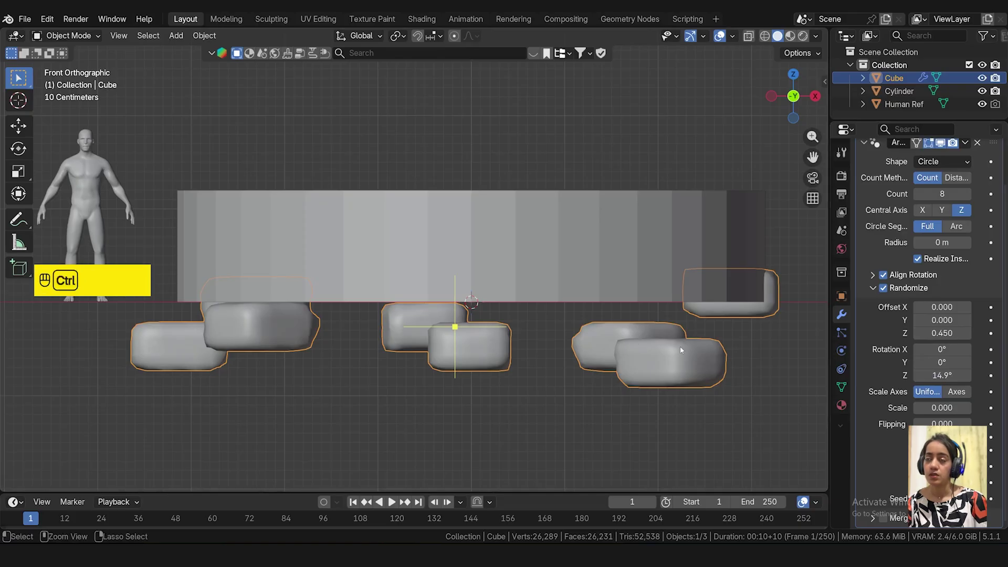
pyautogui.hotkey('ctrl', 'z')
pyautogui.moveTo(942, 320)
pyautogui.mouseDown()
pyautogui.moveTo(974, 319)
pyautogui.moveTo(960, 320)
pyautogui.mouseUp()
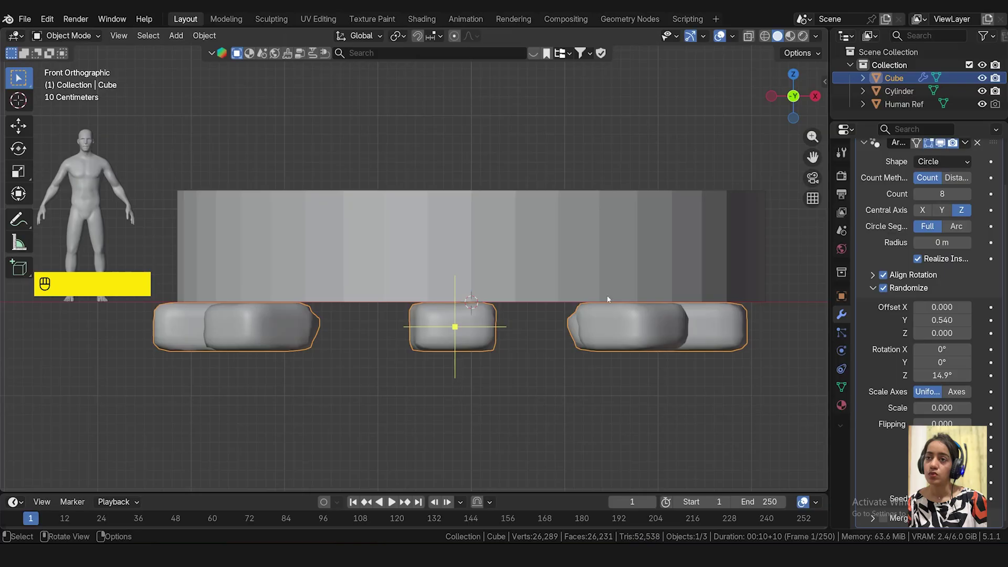
pyautogui.press('KP_7')
pyautogui.scroll(-3, 607, 295)
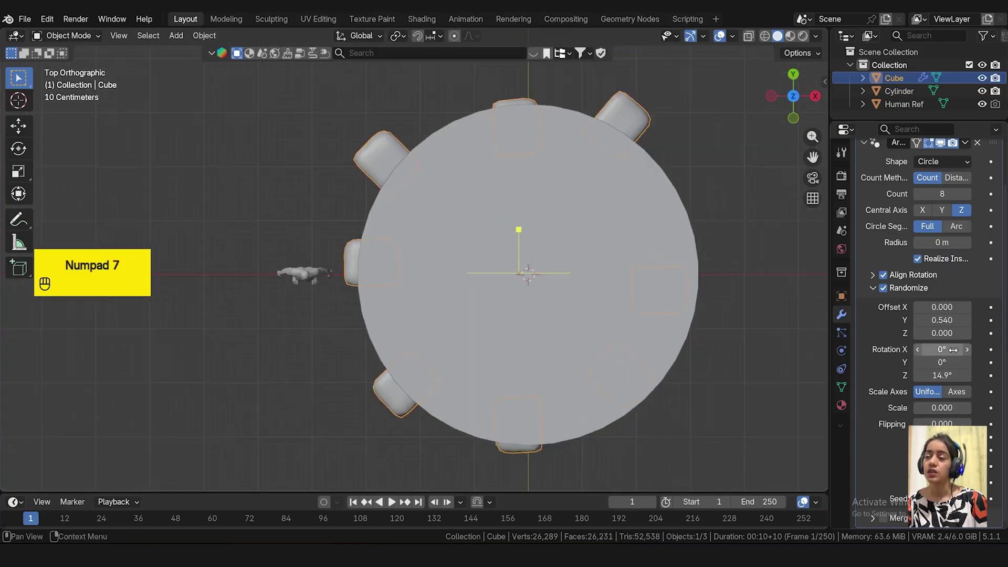
pyautogui.moveTo(942, 320)
pyautogui.mouseDown()
pyautogui.moveTo(961, 320)
pyautogui.moveTo(892, 320)
pyautogui.moveTo(945, 319)
pyautogui.moveTo(952, 307)
pyautogui.moveTo(940, 307)
pyautogui.mouseUp()
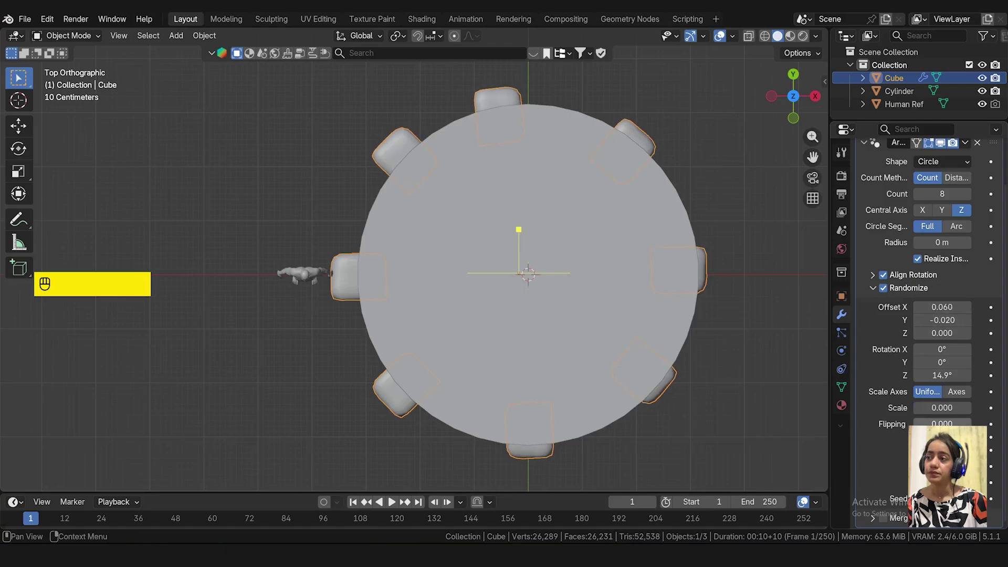
# - Try other flipping and seed values in the stone array's Randomize settings
pyautogui.moveTo(942, 424)
pyautogui.mouseDown()
pyautogui.moveTo(957, 424)
pyautogui.moveTo(942, 424)
pyautogui.mouseUp()
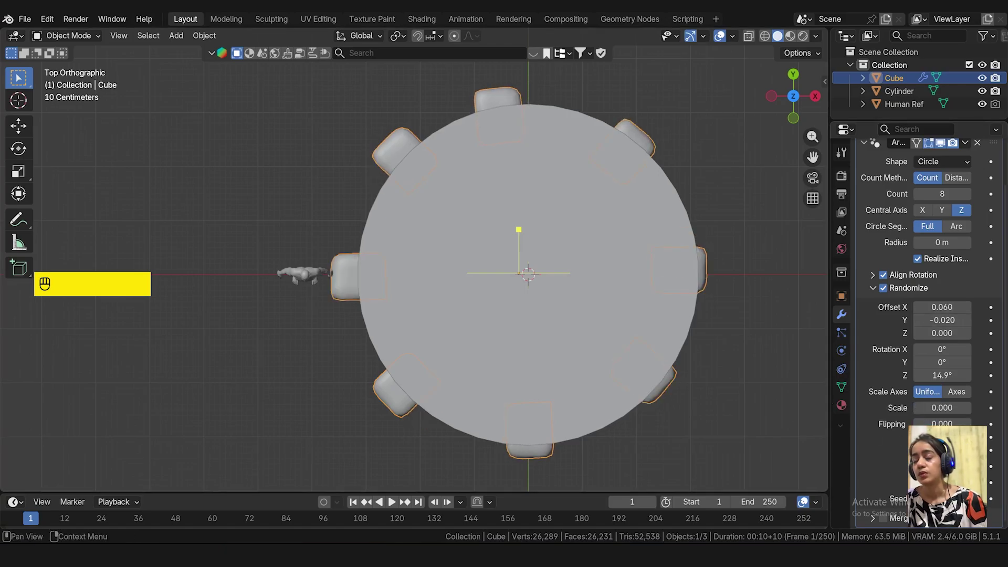
pyautogui.press('KP_1')
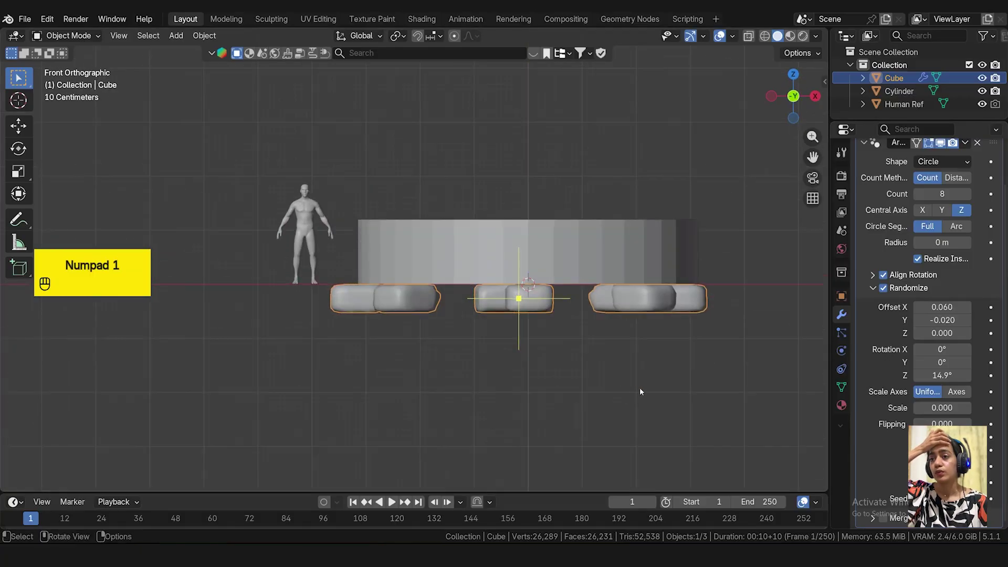
pyautogui.moveTo(942, 450); pyautogui.dragTo(942, 450)
pyautogui.press('KP_7')
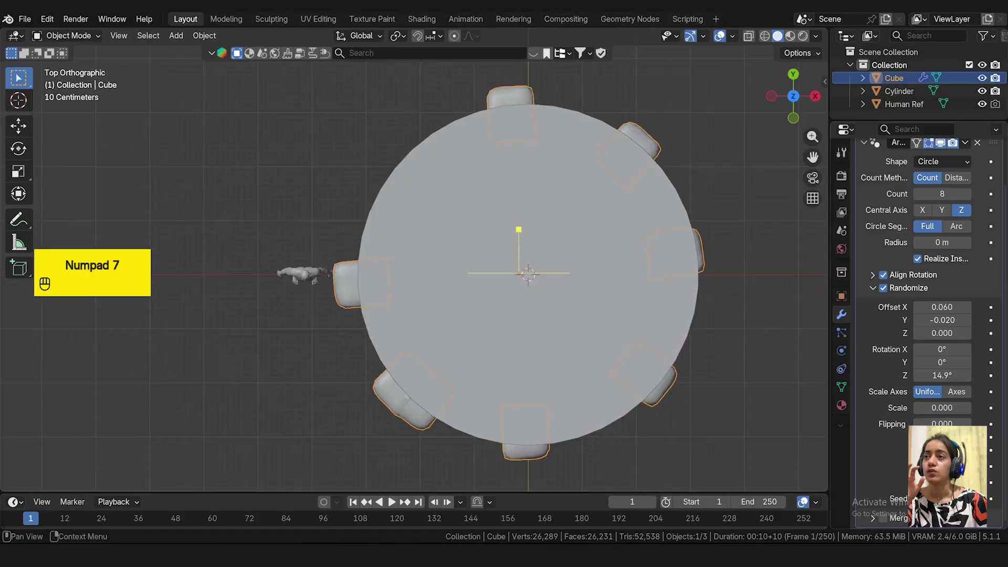
pyautogui.moveTo(941, 499); pyautogui.dragTo(953, 499)
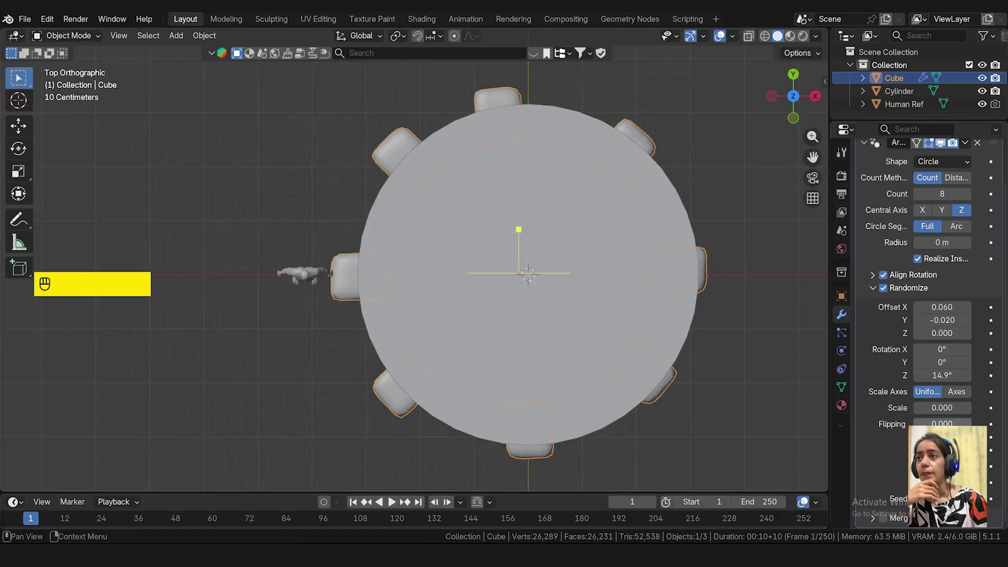
# - Inspect the arrayed stones beneath the platform from front and angled views, and deselect the array
pyautogui.click(872, 288)
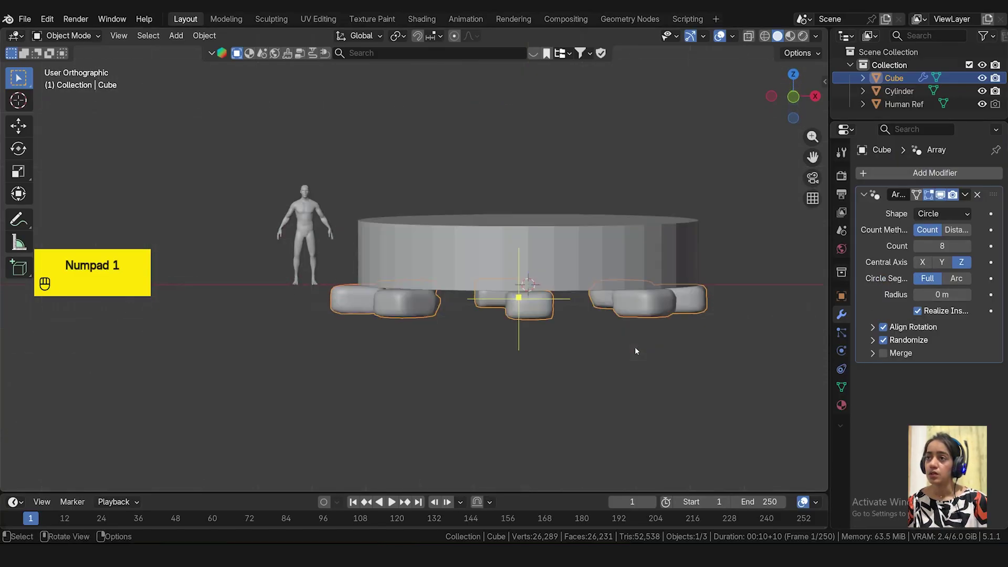
pyautogui.press('KP_1')
pyautogui.moveTo(663, 321); pyautogui.dragTo(524, 304, button='middle')
pyautogui.scroll(3, 524, 304)
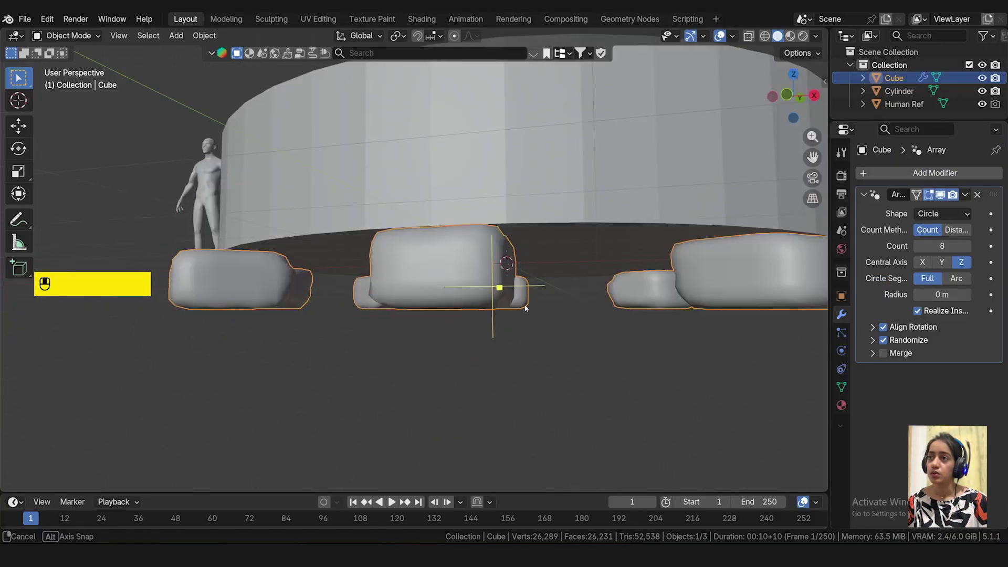
pyautogui.press('KP_1')
pyautogui.scroll(-3, 524, 304)
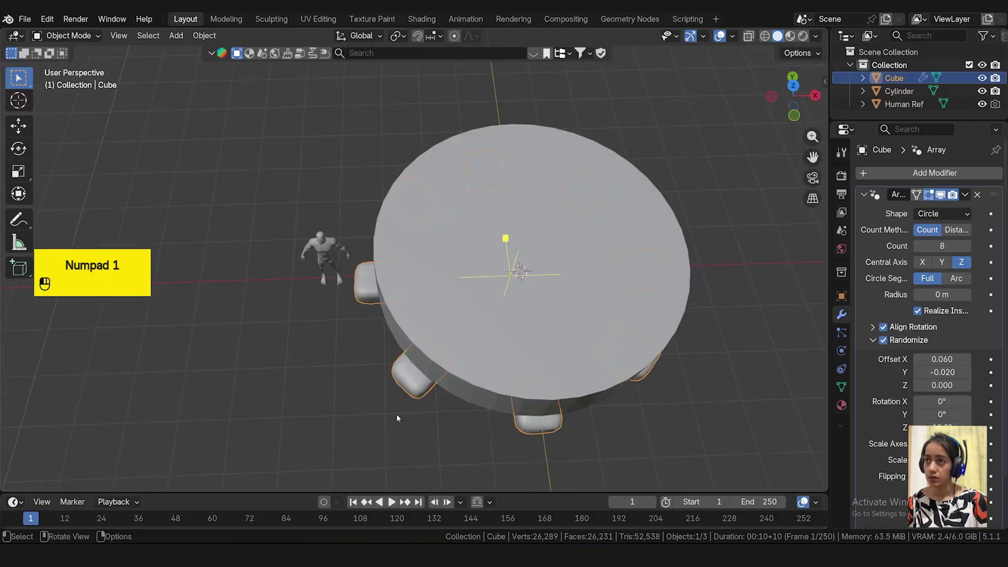
pyautogui.click(415, 409)
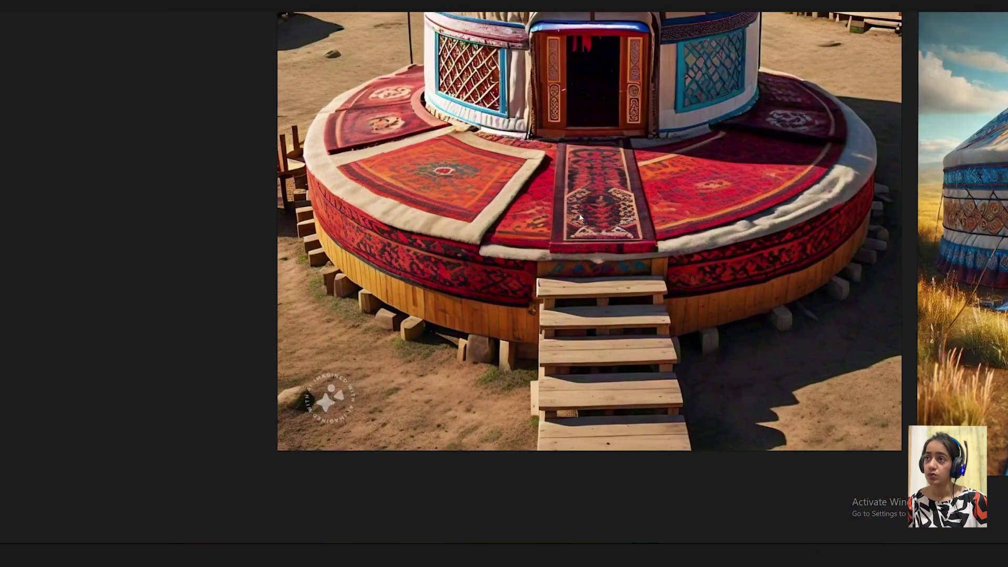
# - Examine the yurt's round body and its proportions to the platform in the reference image
pyautogui.moveTo(580, 217); pyautogui.dragTo(458, 363, button='middle')
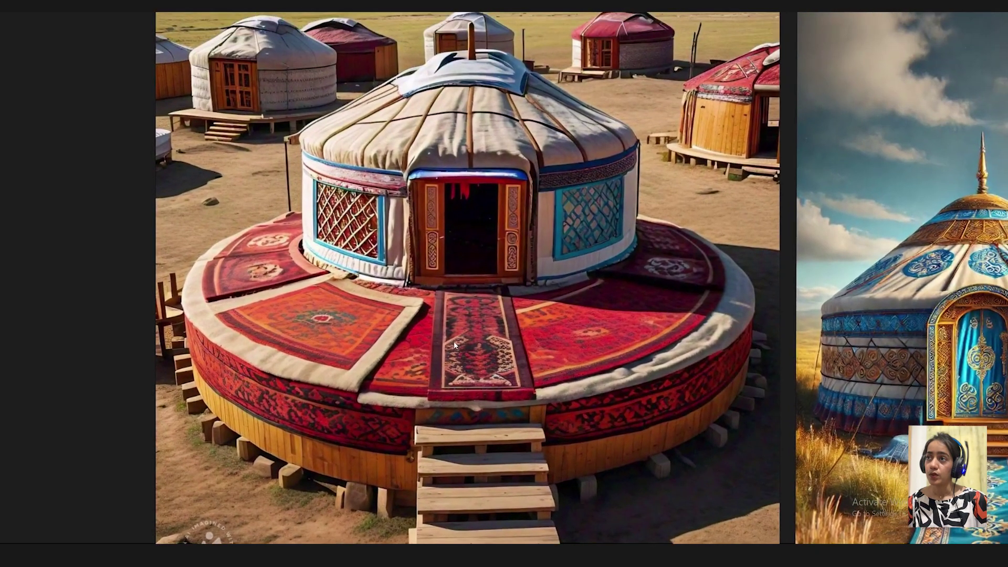
pyautogui.scroll(-1, 495, 211)
pyautogui.scroll(1, 495, 210)
pyautogui.moveTo(495, 210); pyautogui.dragTo(495, 263, button='middle')
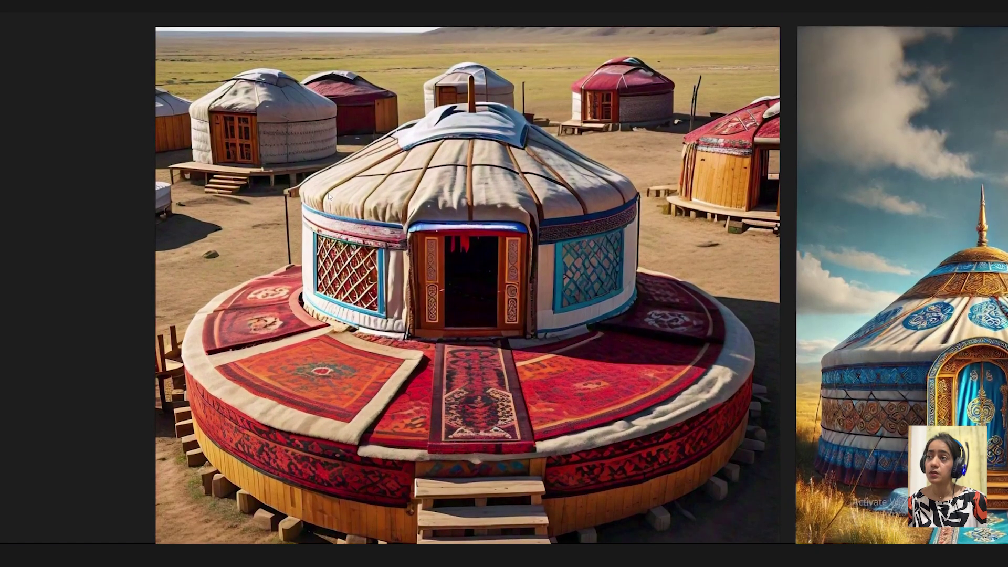
pyautogui.scroll(1, 408, 229)
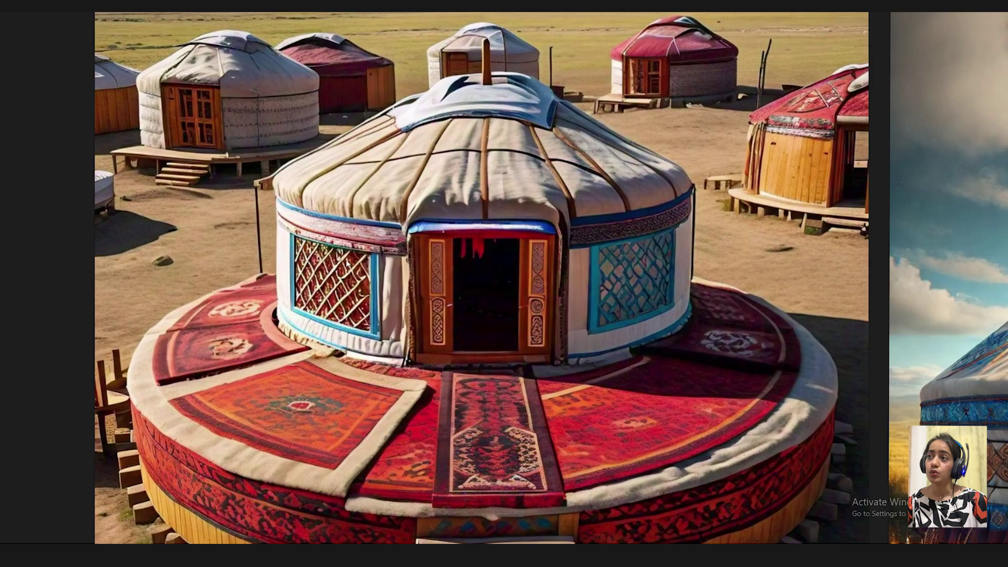
pyautogui.scroll(-2, 301, 263)
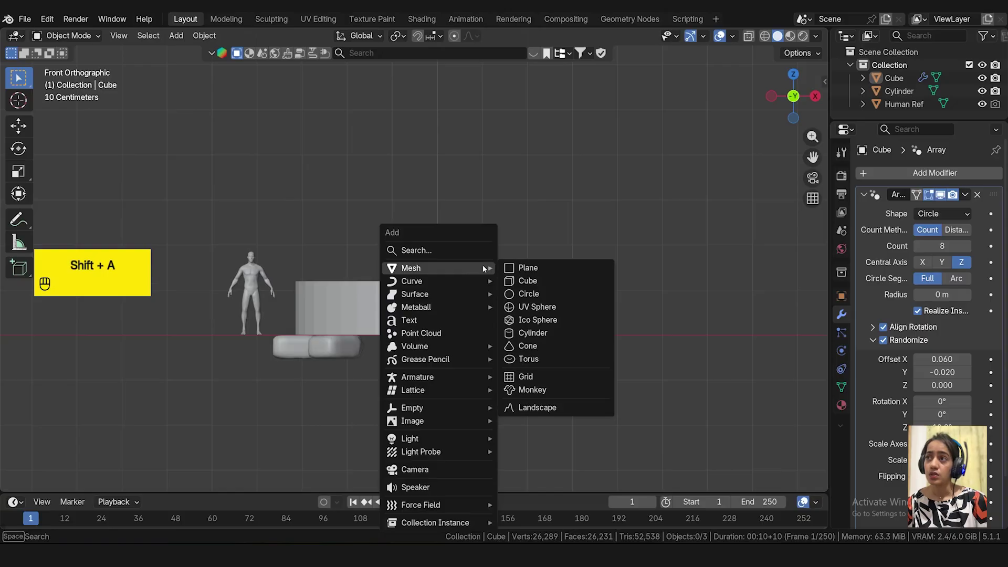
# - Add a 42-vertex cylinder for the yurt body and raise it about 2.18 m along Z above the platform
pyautogui.click(533, 334)
pyautogui.press('g')
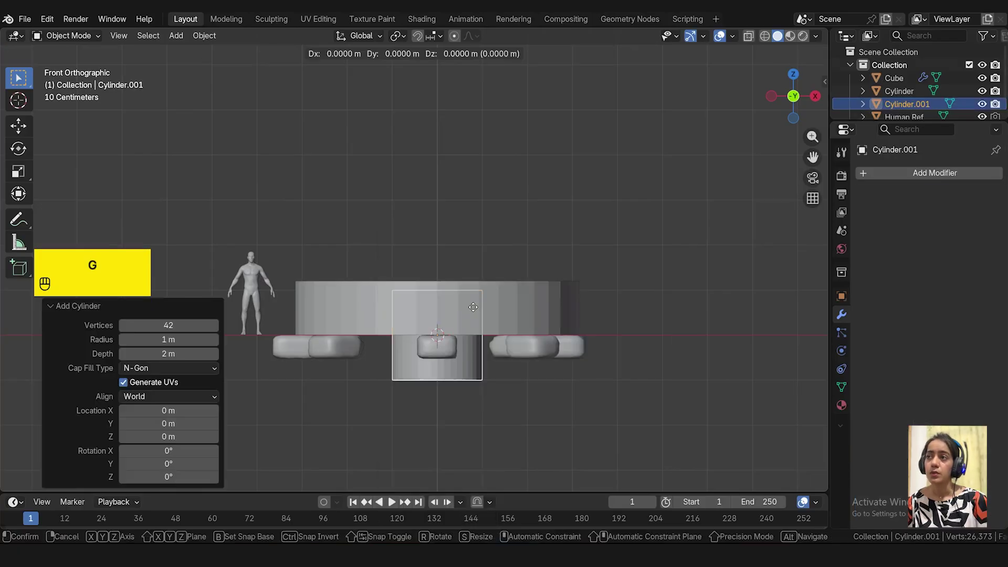
pyautogui.press('z')
pyautogui.click(492, 208)
# - Scale the new cylinder uniformly by about 2.68, and reduce its height along Z by a factor of about 0.435
pyautogui.press('s')
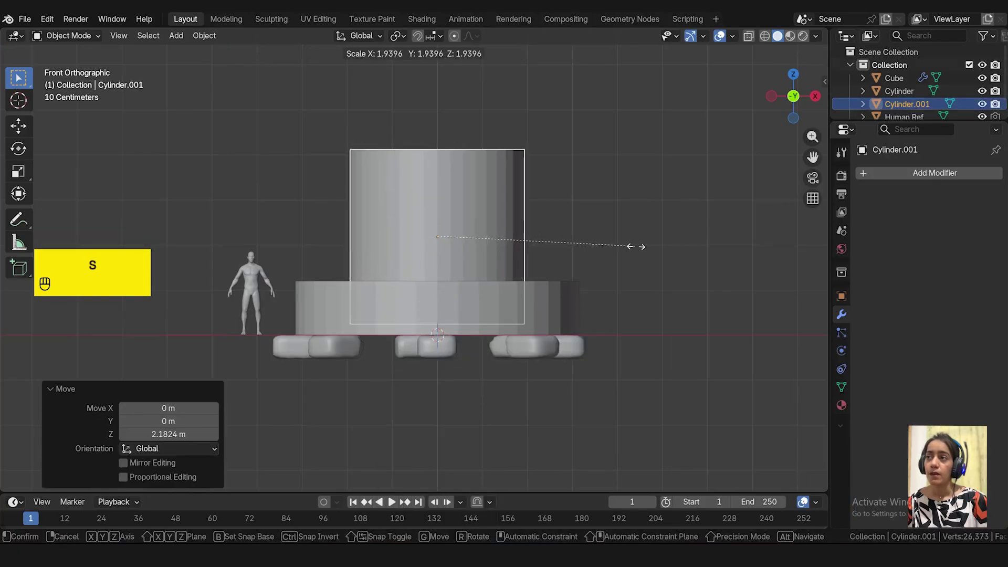
pyautogui.click(698, 278)
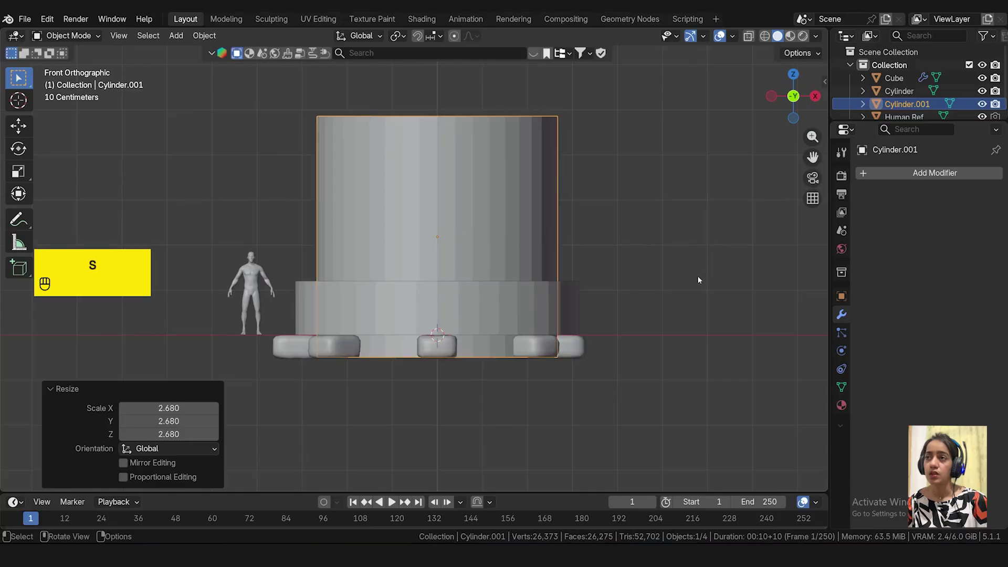
pyautogui.press('s')
pyautogui.press('z')
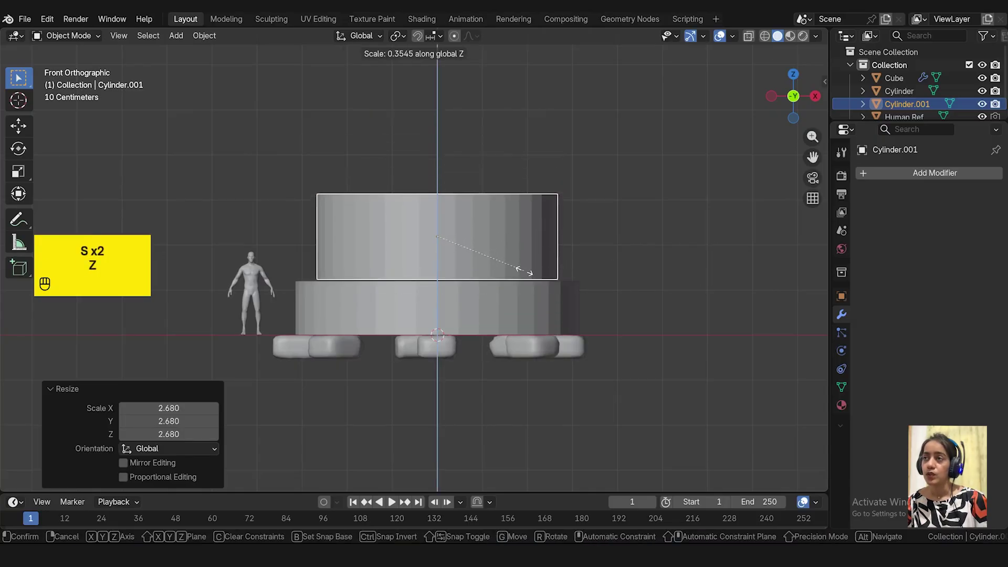
pyautogui.click(547, 271)
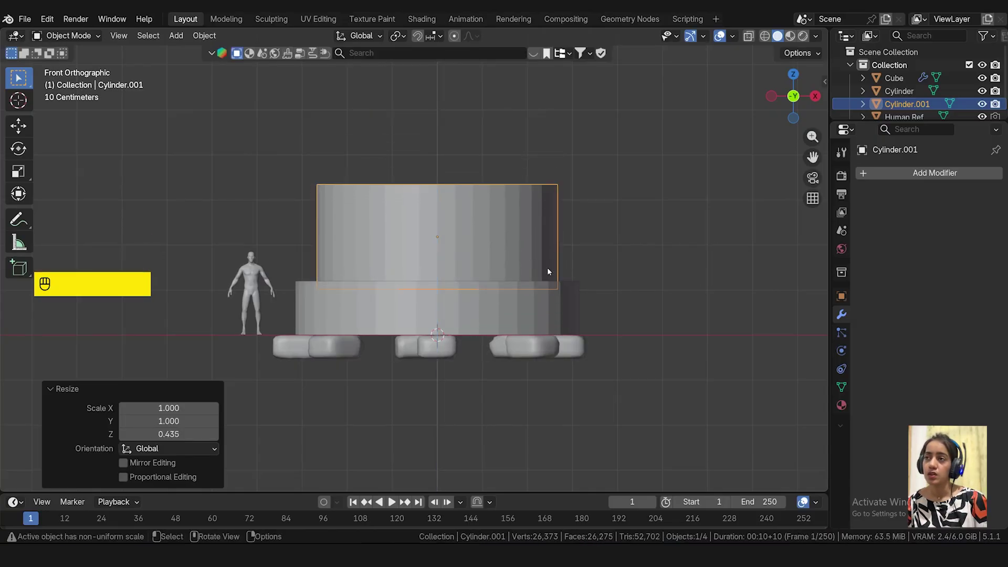
# - Move the human reference up onto the platform and about 1.39 m along X, fine-tuning its height so the feet rest on the surface
pyautogui.click(253, 286)
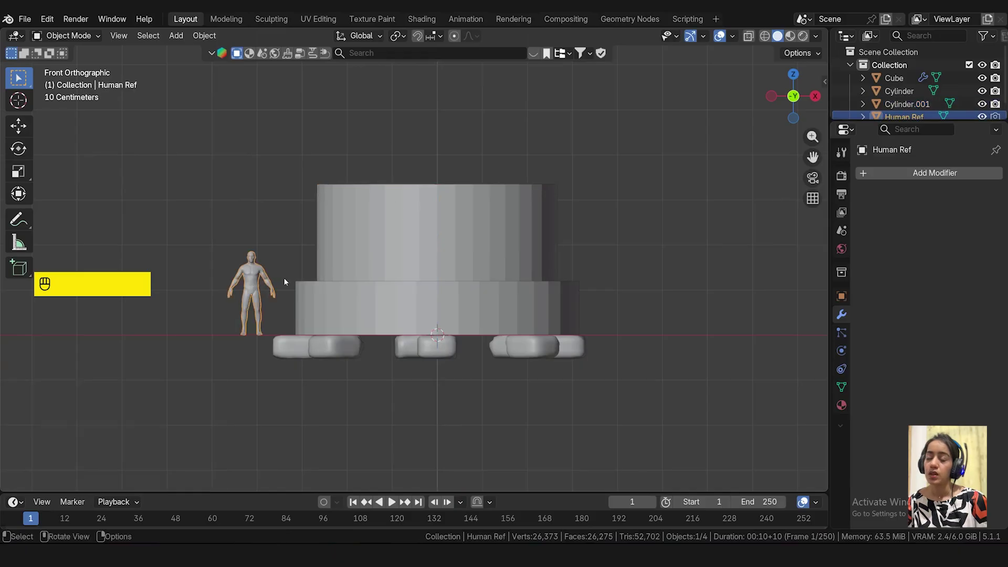
pyautogui.scroll(4, 282, 294)
pyautogui.press('g')
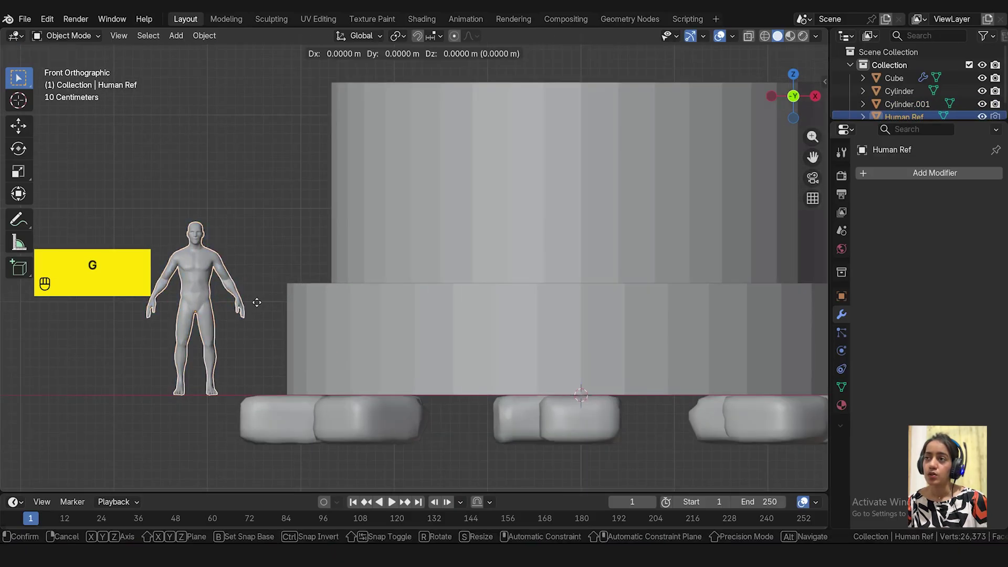
pyautogui.press('z')
pyautogui.moveTo(436, 194); pyautogui.dragTo(434, 226, button='middle')
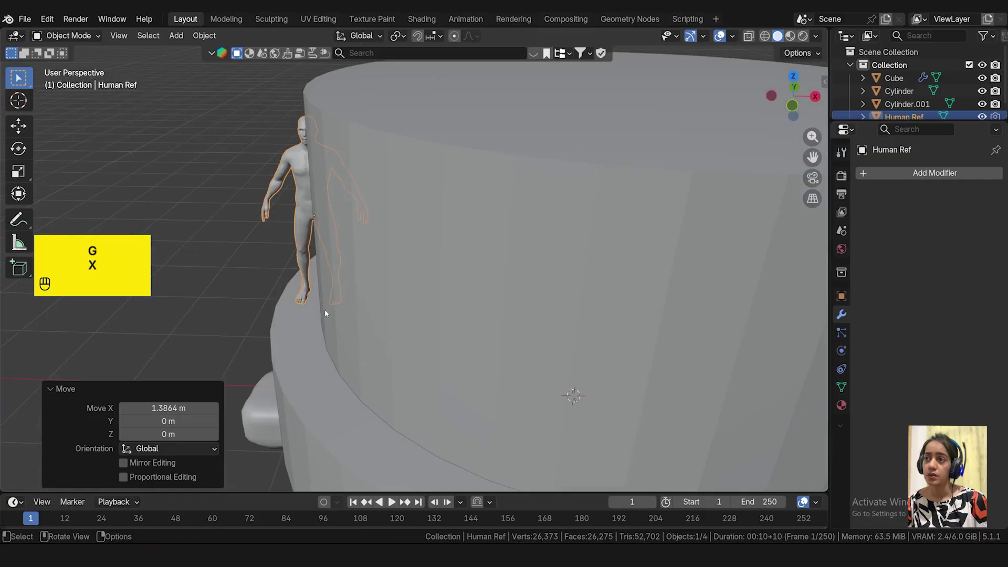
pyautogui.moveTo(325, 309); pyautogui.dragTo(358, 283, button='middle')
pyautogui.scroll(-1, 358, 282)
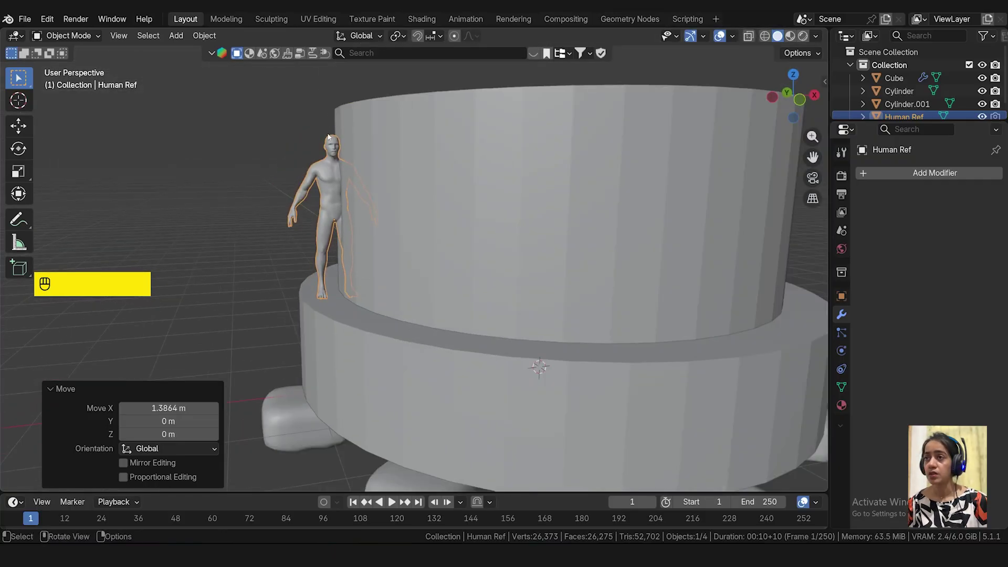
pyautogui.press('KP_1')
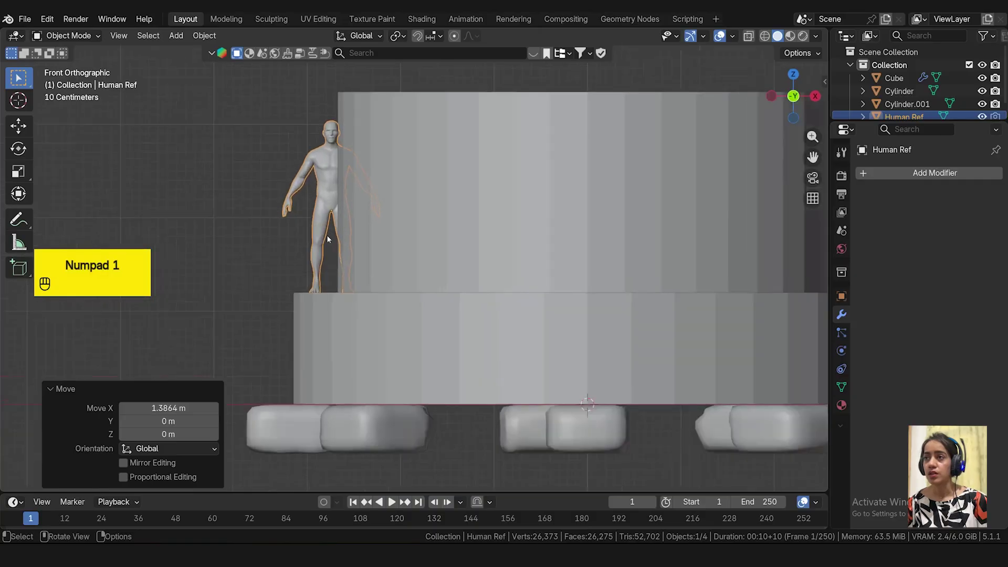
pyautogui.scroll(5, 332, 342)
pyautogui.press('g')
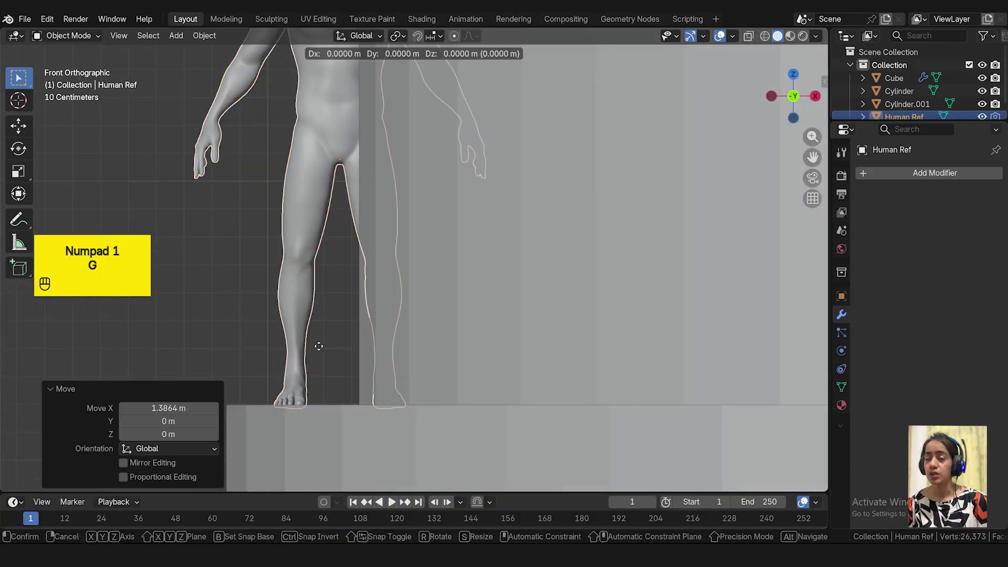
pyautogui.press('z')
pyautogui.scroll(-3, 326, 342)
# - Raise the yurt body cylinder about 0.226 m along Z so its base sits on the platform's top surface
pyautogui.click(469, 155)
pyautogui.scroll(-3, 469, 156)
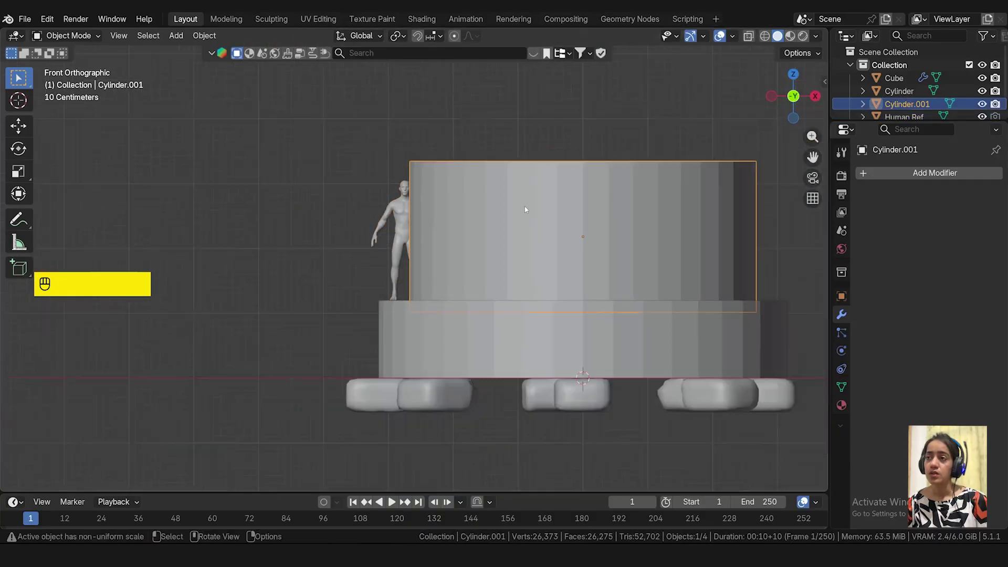
pyautogui.press('g')
pyautogui.press('z')
pyautogui.click(472, 207)
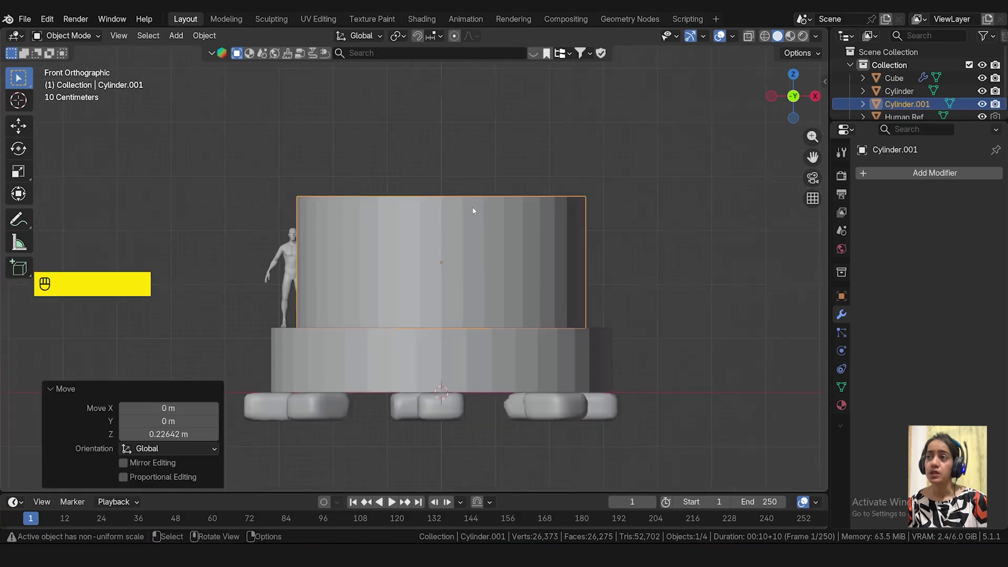
pyautogui.moveTo(471, 206); pyautogui.dragTo(480, 295, button='middle')
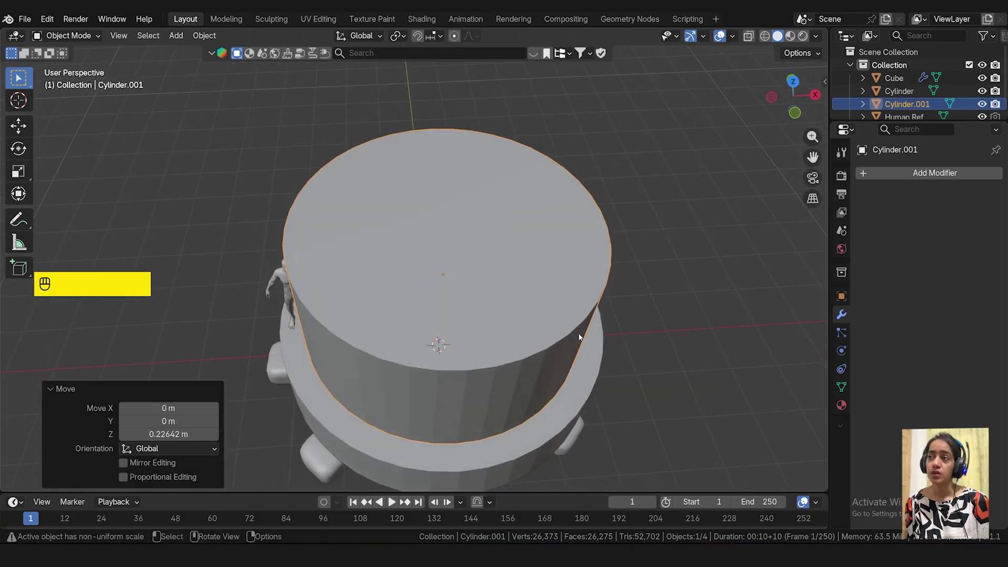
# - Scale the yurt body cylinder down uniformly to 0.807 to leave a wider walkway around it
pyautogui.press('s')
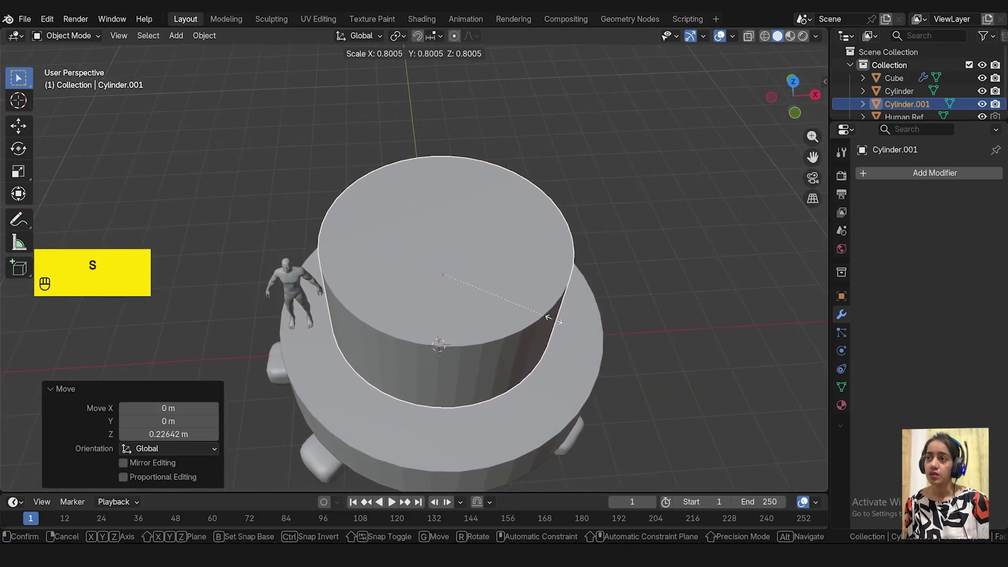
pyautogui.click(543, 322)
pyautogui.moveTo(543, 322); pyautogui.dragTo(330, 375, button='middle')
pyautogui.scroll(-4, 386, 414)
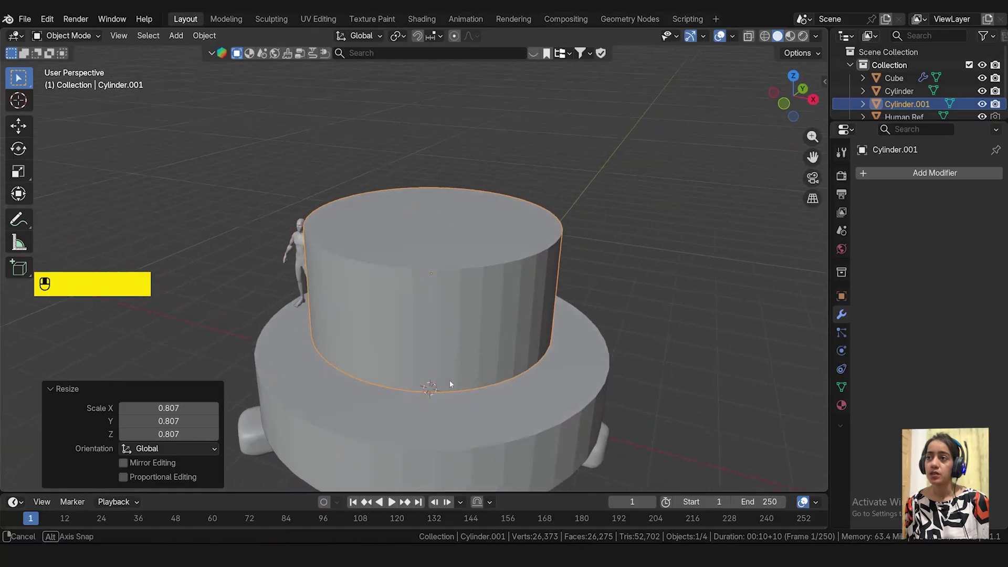
pyautogui.moveTo(450, 380); pyautogui.dragTo(424, 261, button='middle')
# - Select the platform together with the arrayed stones and widen both in X and Y only, without scaling along Z
pyautogui.click(454, 351)
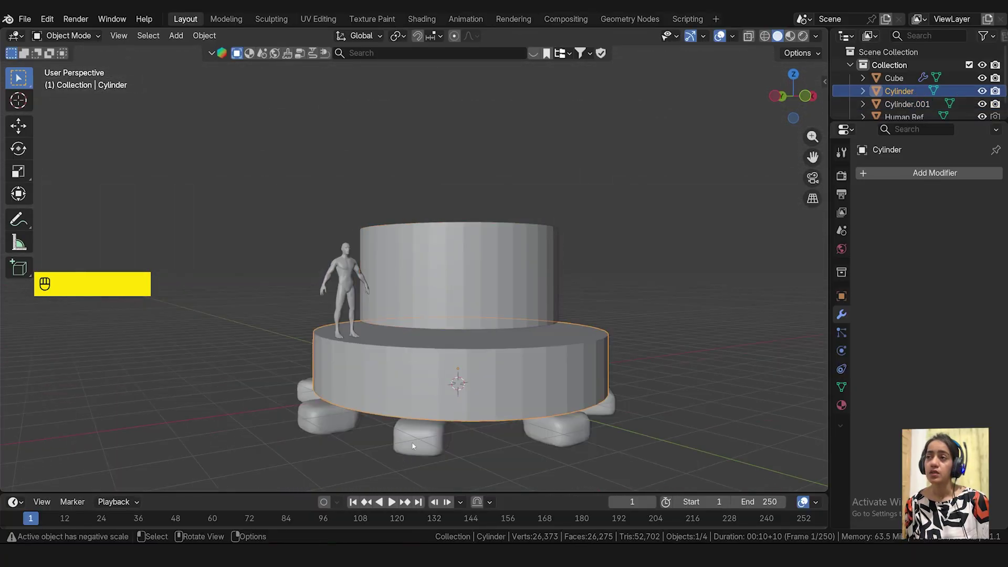
pyautogui.keyDown('shift'); pyautogui.click(413, 446); pyautogui.keyUp('shift')
pyautogui.moveTo(413, 446); pyautogui.dragTo(480, 391, button='middle')
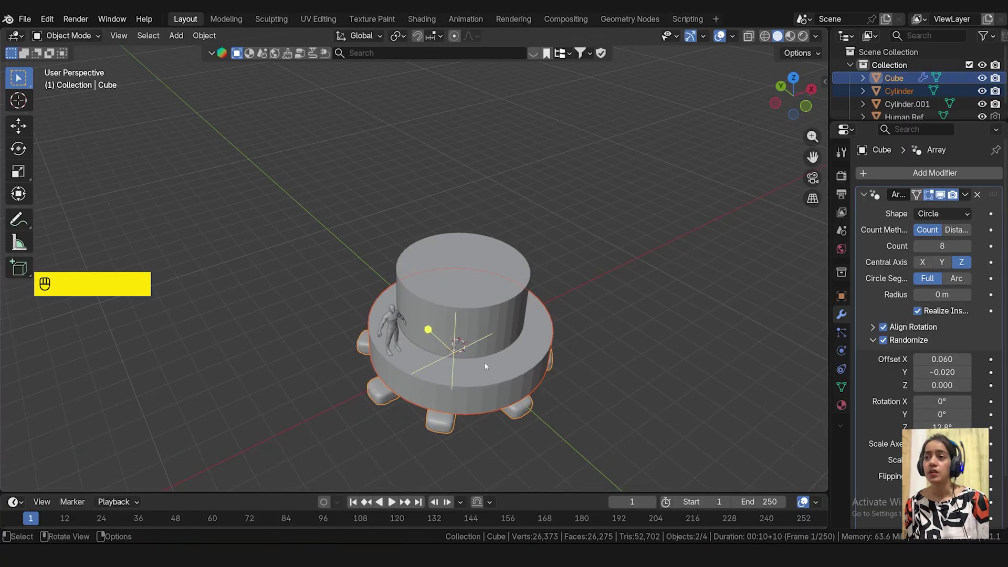
pyautogui.press('KP_7')
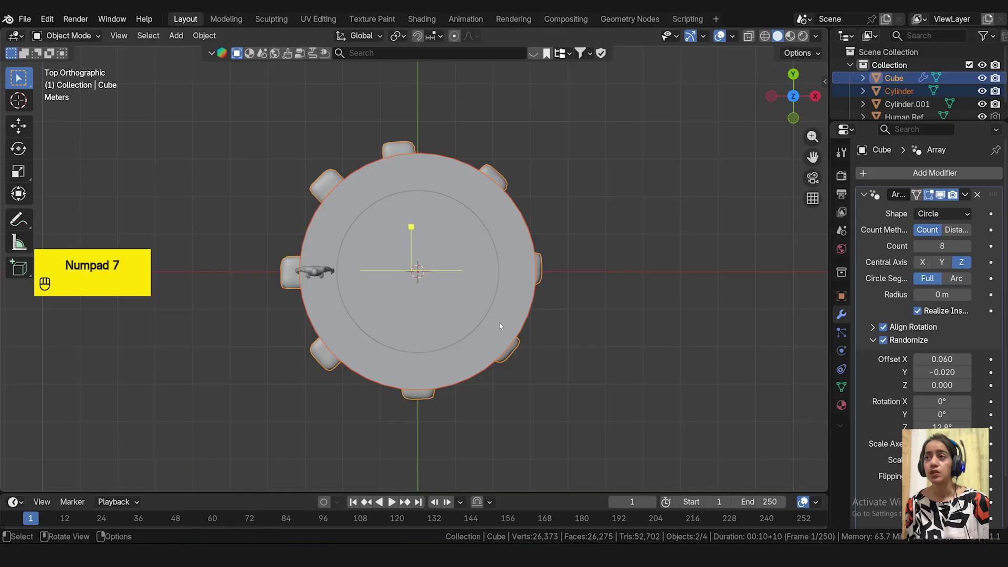
pyautogui.press('s')
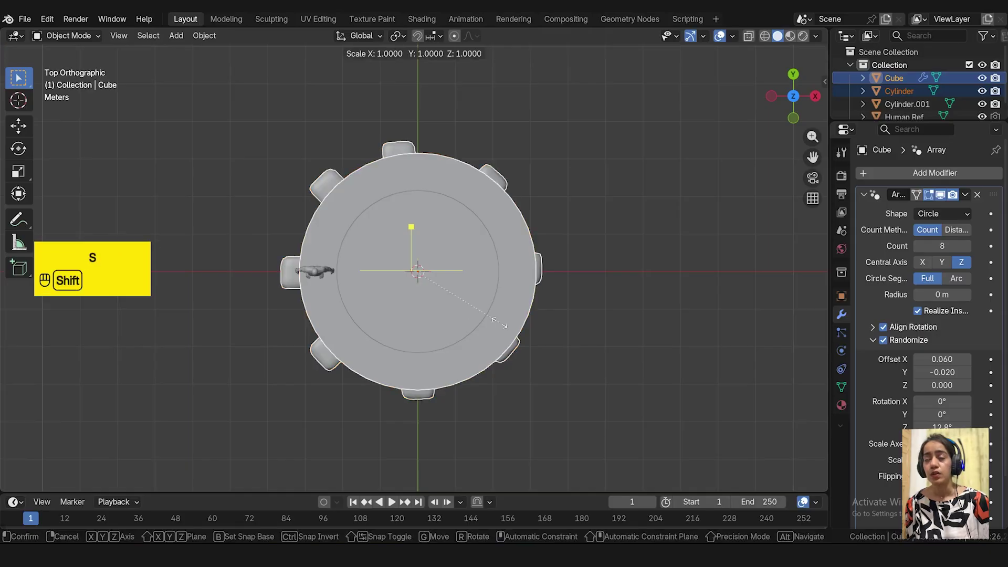
pyautogui.hotkey('shift', 'z')
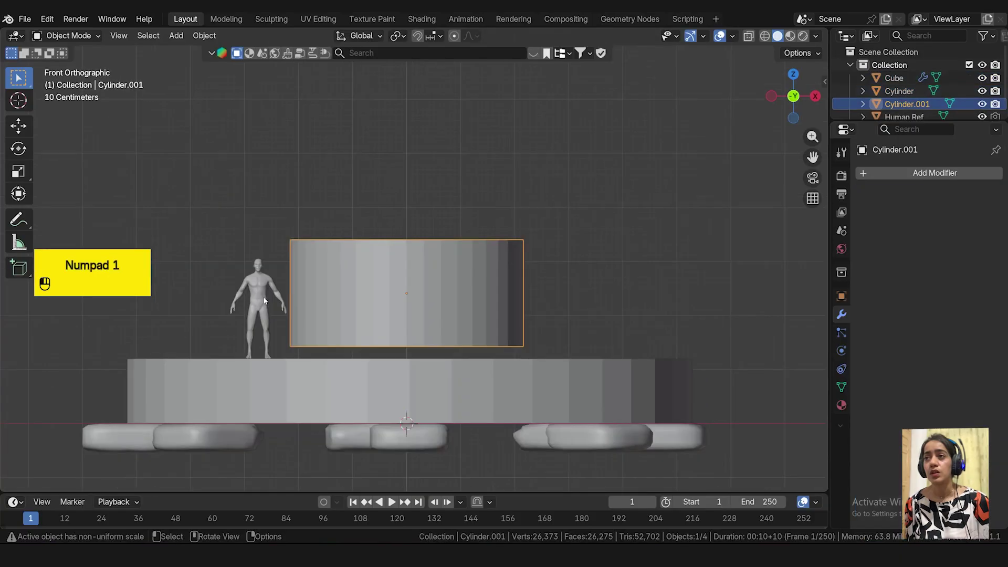
# - Move the human reference along X towards the platform's outer edge, away from the yurt body
pyautogui.click(261, 304)
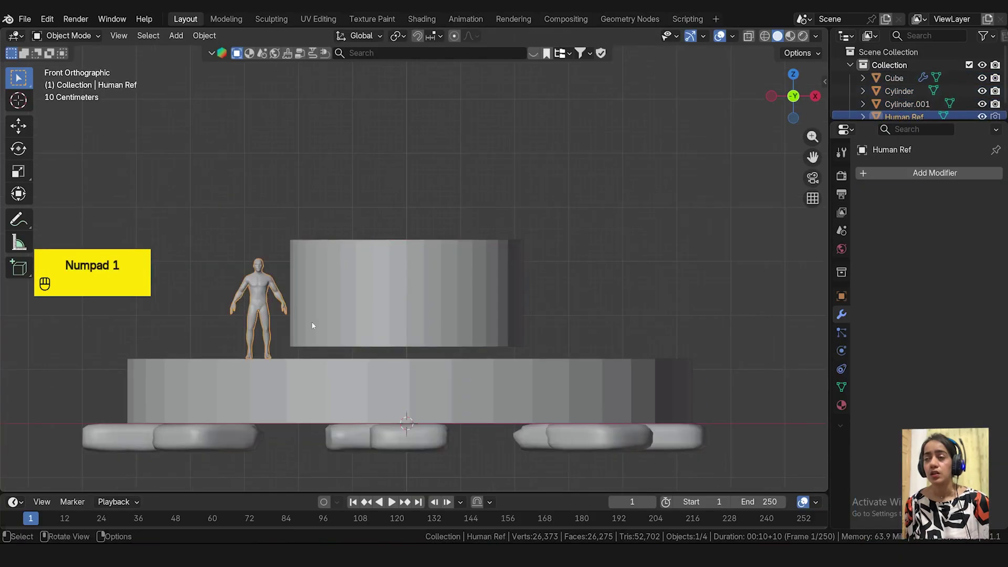
pyautogui.press('g')
pyautogui.press('x')
pyautogui.click(198, 301)
# - Scale the yurt body up uniformly and raise it about 0.292 m along Z to rest on the platform
pyautogui.click(472, 294)
pyautogui.press('s')
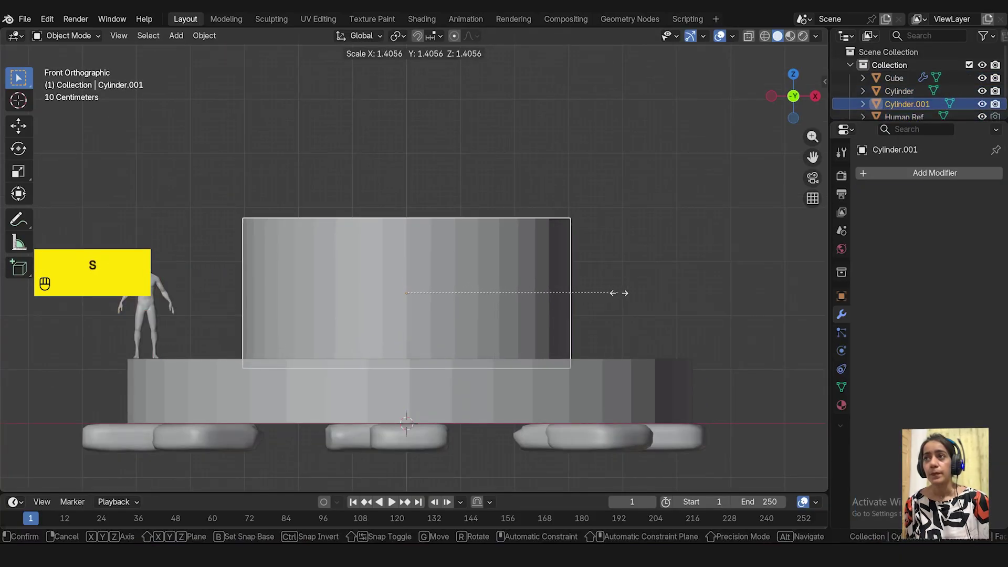
pyautogui.click(637, 293)
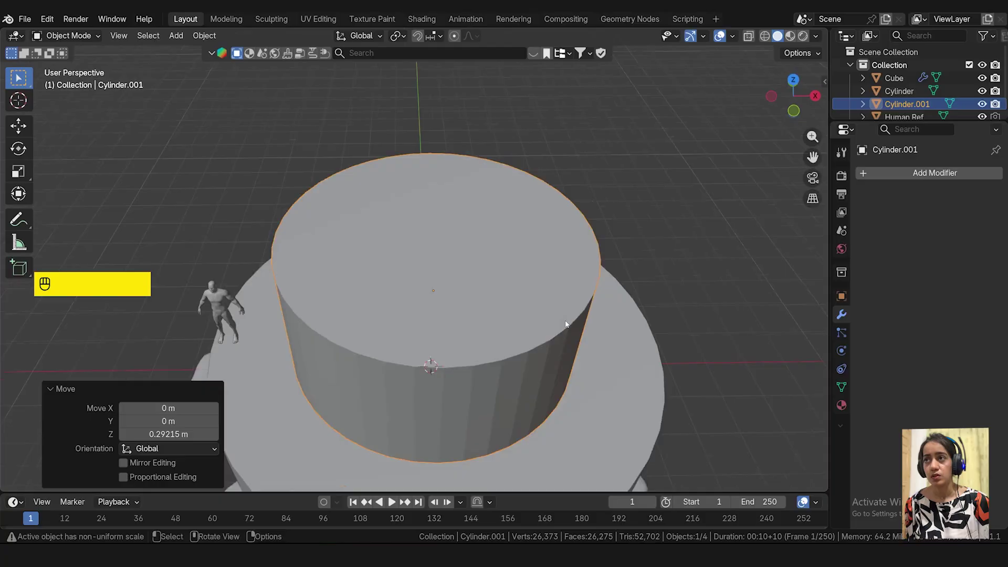
pyautogui.moveTo(499, 336); pyautogui.dragTo(529, 341, button='middle')
# - In Edit Mode, lower the yurt body's top face about 0.615 m along Z to shorten the walls
pyautogui.press('KP_1')
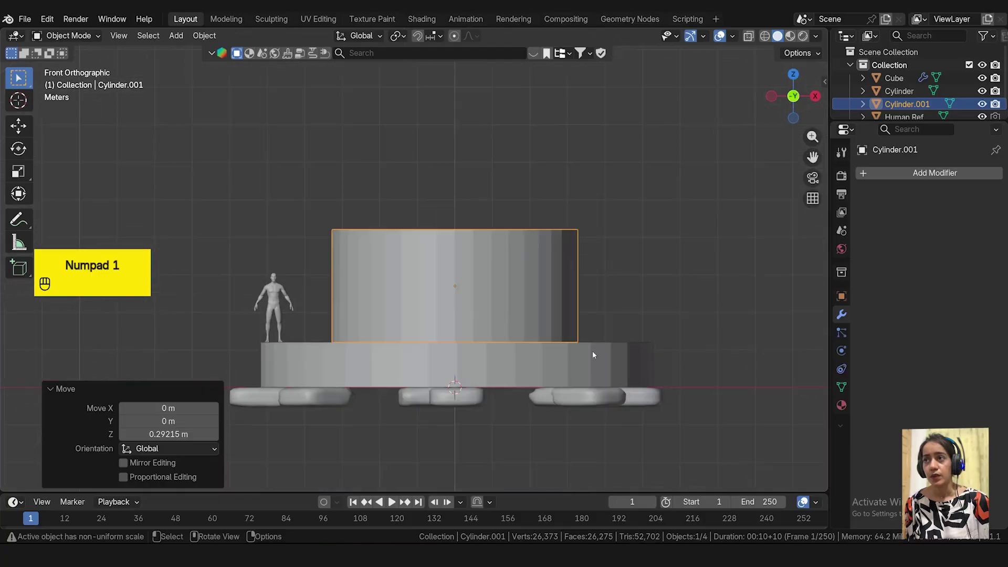
pyautogui.press('Tab')
pyautogui.keyDown('shift'); pyautogui.moveTo(325, 236); pyautogui.dragTo(428, 209, button='middle'); pyautogui.keyUp('shift')
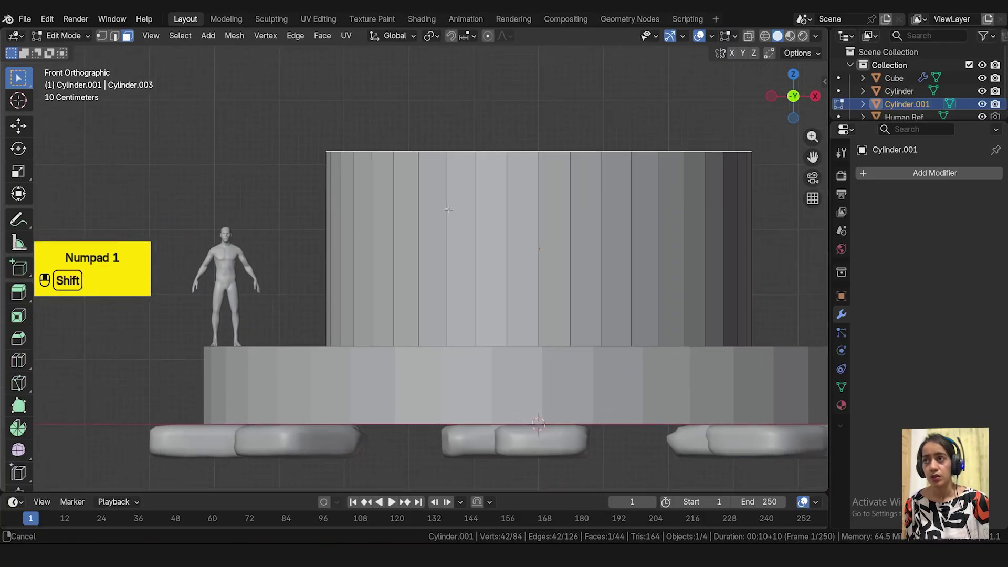
pyautogui.press('g')
pyautogui.press('z')
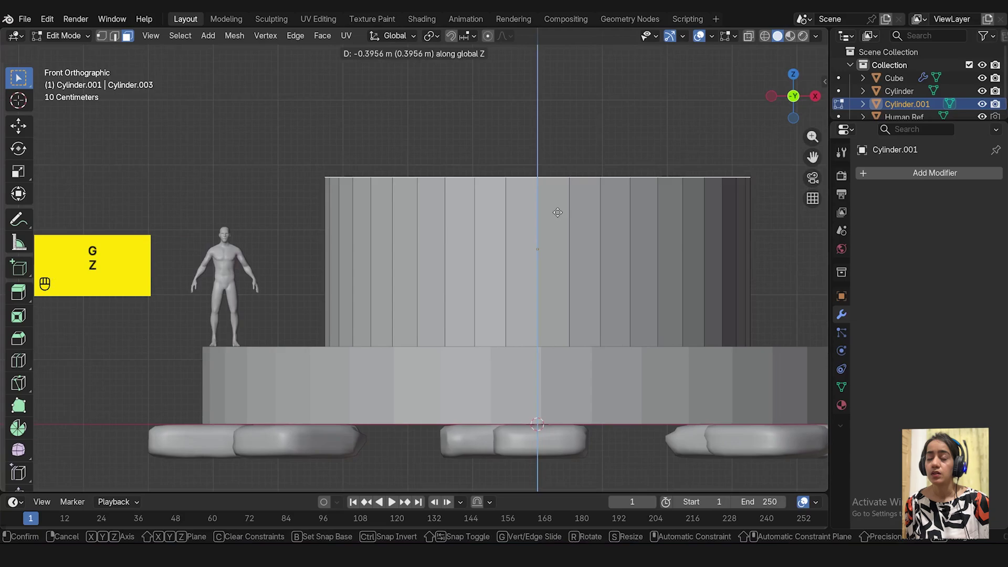
pyautogui.click(562, 226)
# - Extrude the body's top face upward 2.392 m and scale it to 0.152 to form a conical roof
pyautogui.keyDown('shift'); pyautogui.moveTo(562, 226); pyautogui.dragTo(518, 299, button='middle'); pyautogui.keyUp('shift')
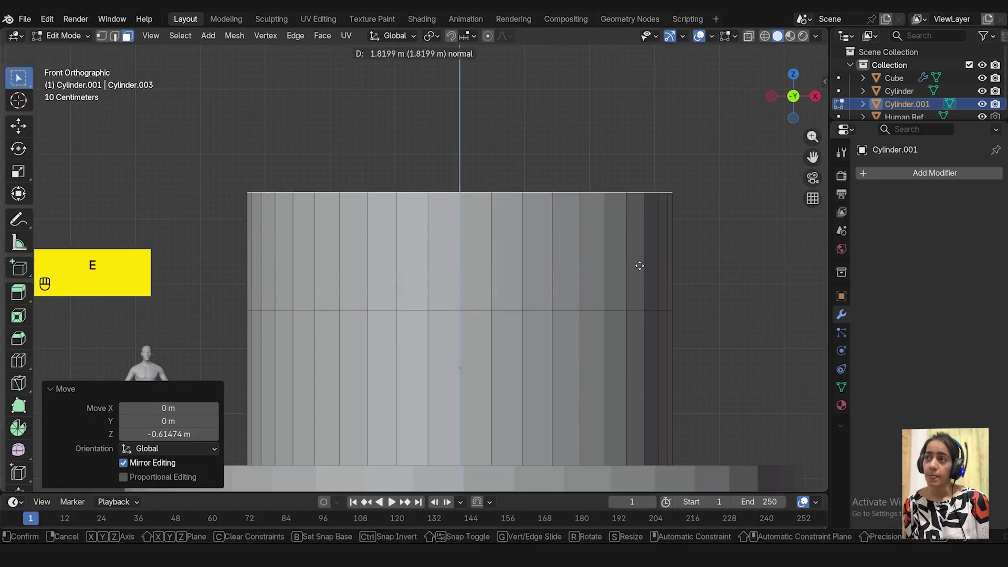
pyautogui.click(636, 224)
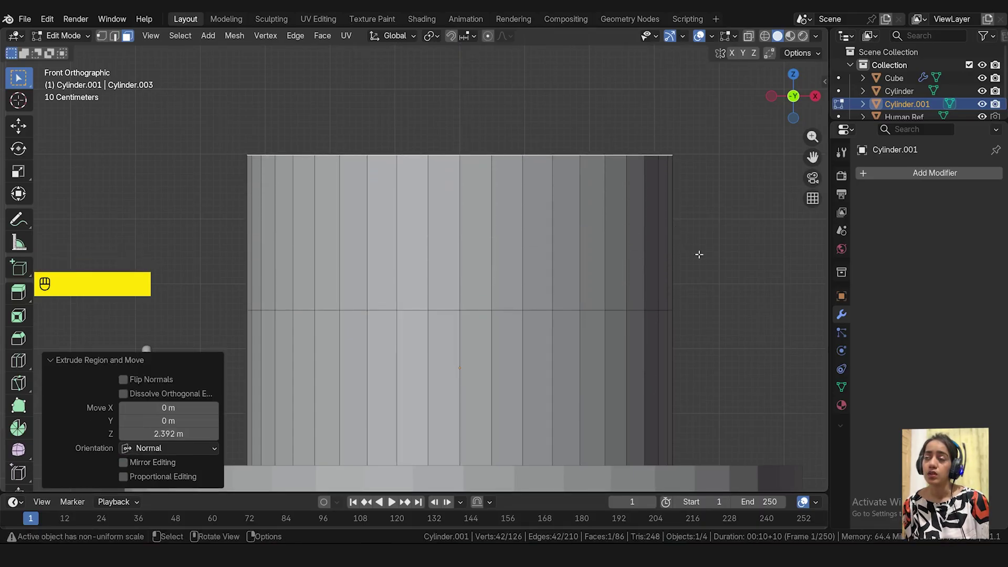
pyautogui.press('s')
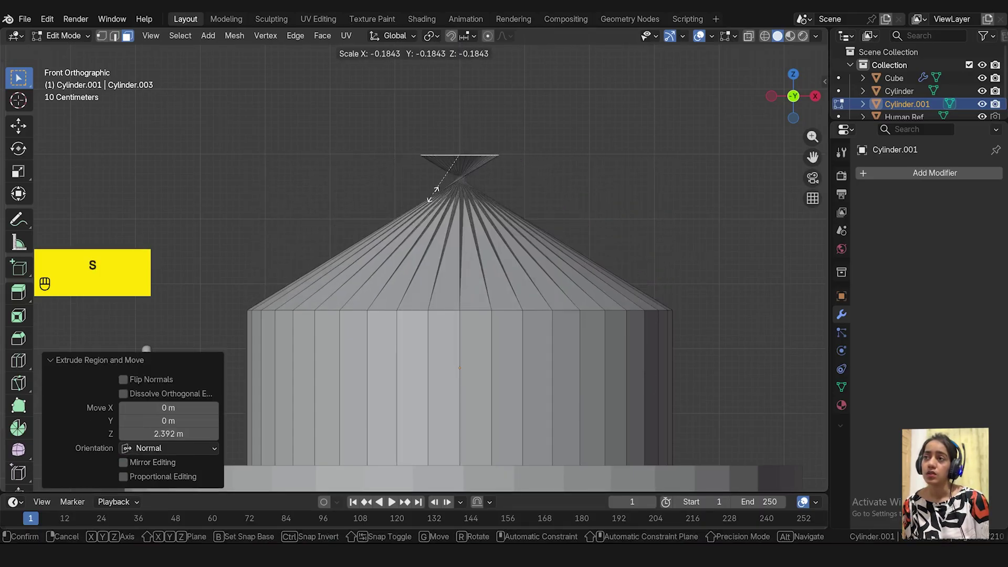
pyautogui.click(435, 170)
pyautogui.scroll(-4, 525, 263)
pyautogui.moveTo(561, 253)
pyautogui.mouseDown(button='middle')
pyautogui.moveTo(564, 315)
pyautogui.moveTo(567, 265)
pyautogui.mouseUp(button='middle')
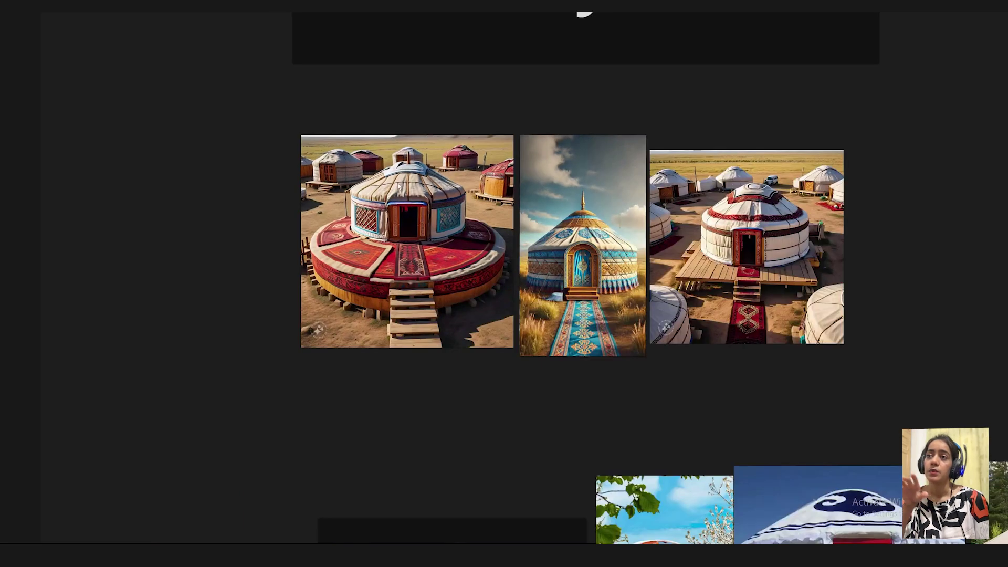
# - Examine the yurt reference images, focusing on the roof shape and the size of the crown opening
pyautogui.scroll(2, 399, 185)
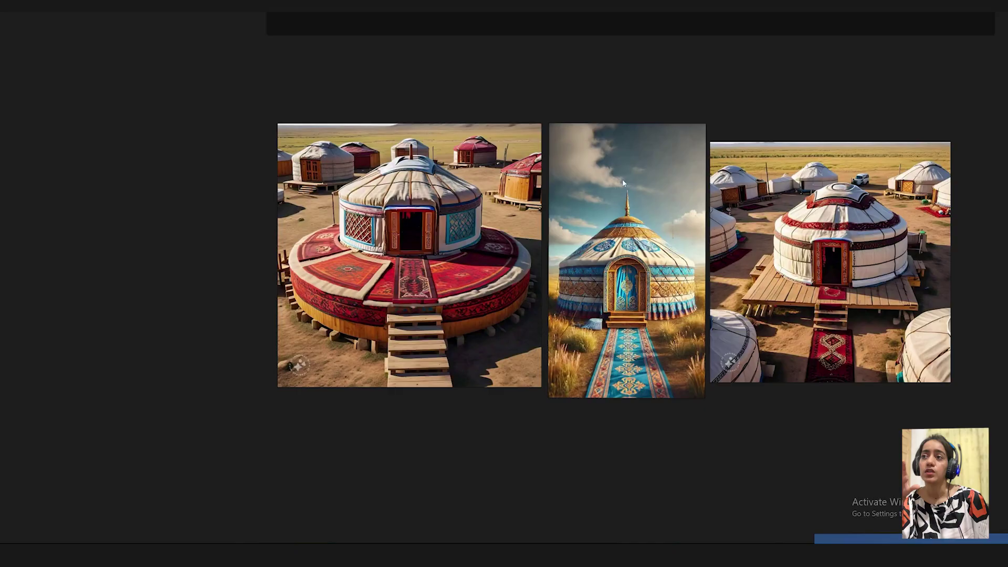
pyautogui.scroll(1, 633, 268)
pyautogui.moveTo(633, 269); pyautogui.dragTo(280, 272, button='middle')
pyautogui.scroll(-5, 280, 272)
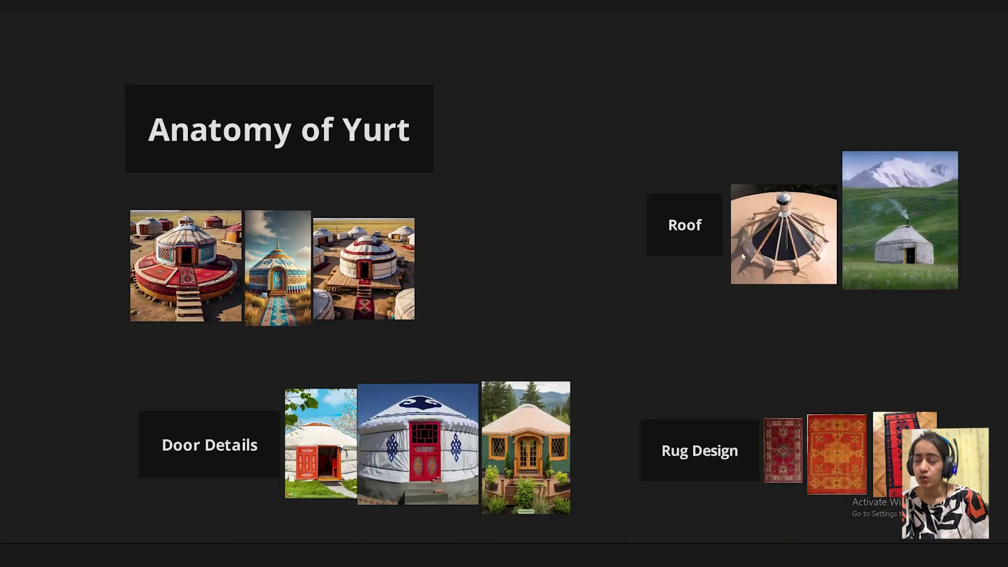
pyautogui.scroll(1, 792, 244)
pyautogui.moveTo(790, 231); pyautogui.dragTo(547, 208, button='middle')
pyautogui.scroll(4, 524, 275)
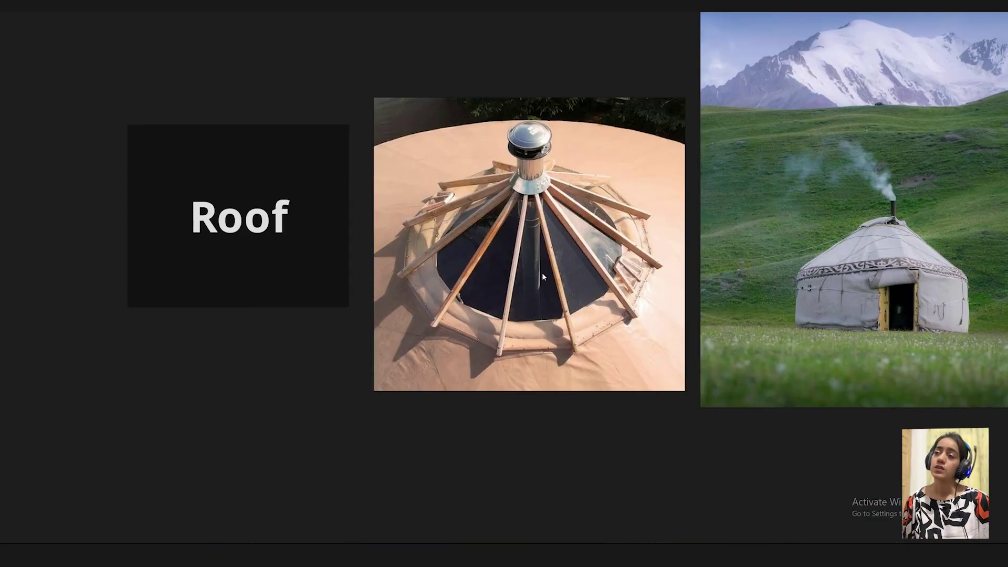
pyautogui.scroll(1, 542, 272)
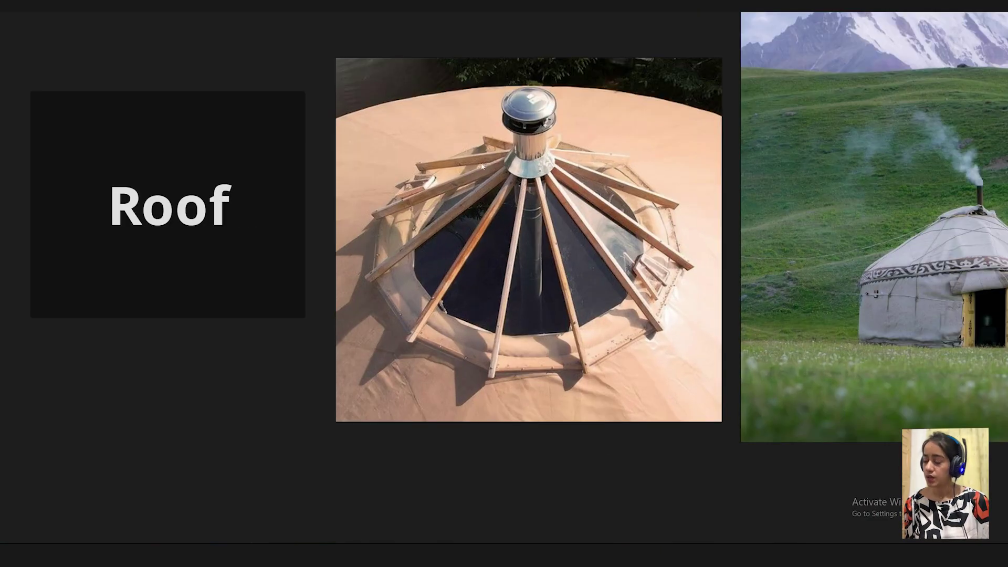
# - Back in Blender, undo the last scaling of the roof's top face and scale it to 0.236 for a wider crown opening
pyautogui.hotkey('alt', 'Tab')
pyautogui.moveTo(522, 158); pyautogui.dragTo(494, 235, button='middle')
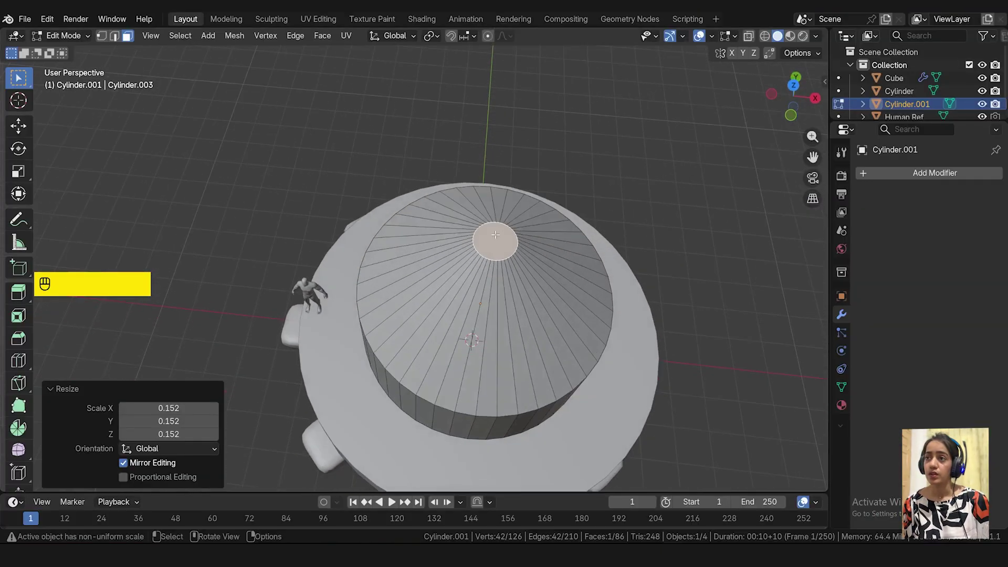
pyautogui.scroll(5, 494, 234)
pyautogui.scroll(-3, 529, 273)
pyautogui.hotkey('ctrl', 'z')
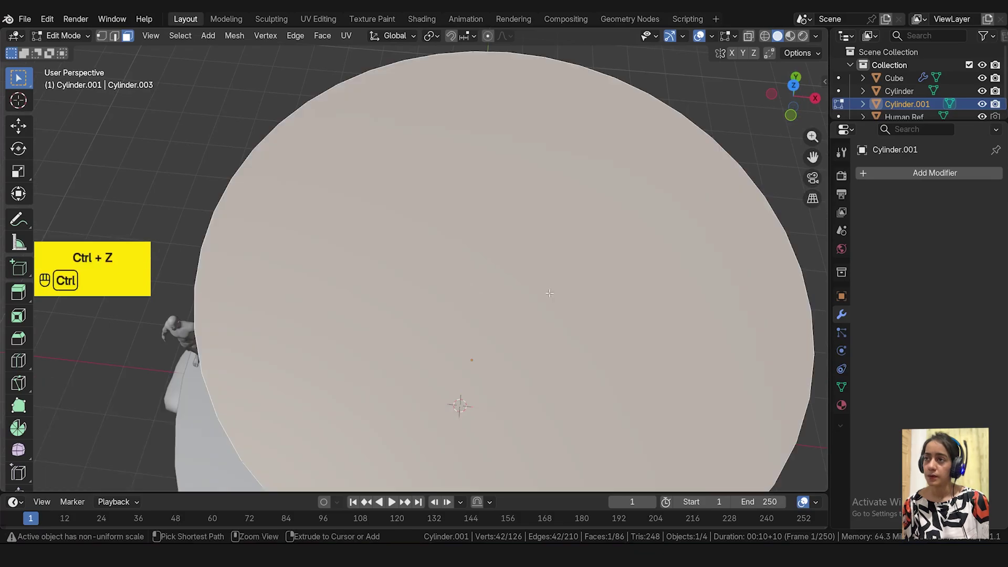
pyautogui.press('s')
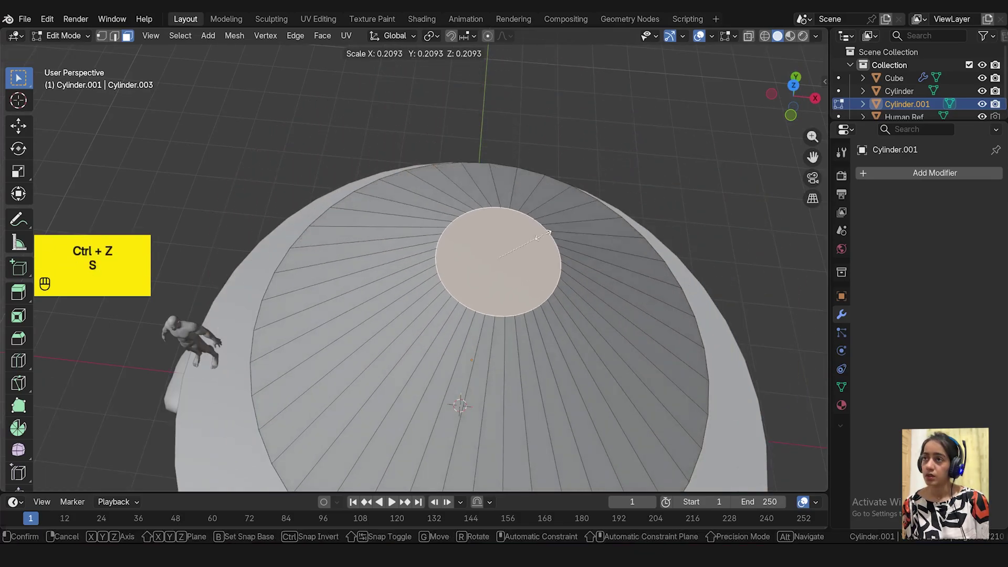
pyautogui.click(551, 238)
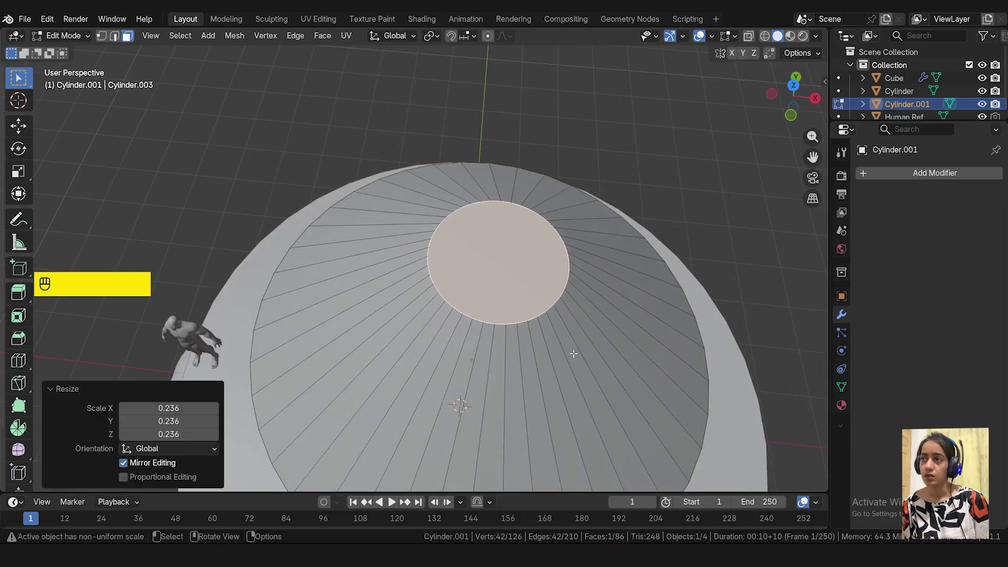
pyautogui.moveTo(571, 354); pyautogui.dragTo(601, 268, button='middle')
pyautogui.press('KP_1')
pyautogui.moveTo(591, 183); pyautogui.dragTo(475, 259, button='middle')
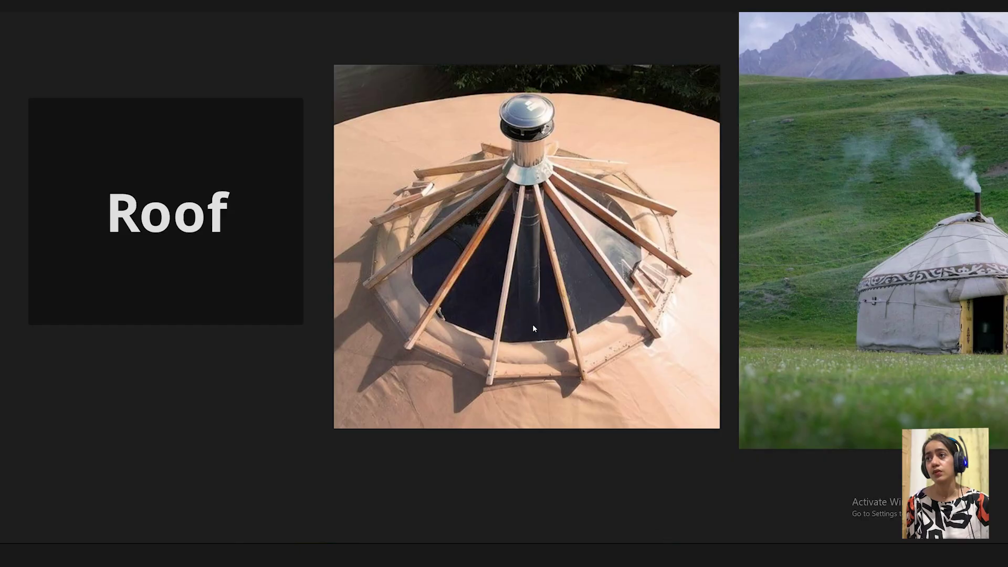
# - In Blender, add a UV sphere and raise it 5.647 m along Z to the yurt roof's crown
pyautogui.hotkey('shift', 'a')
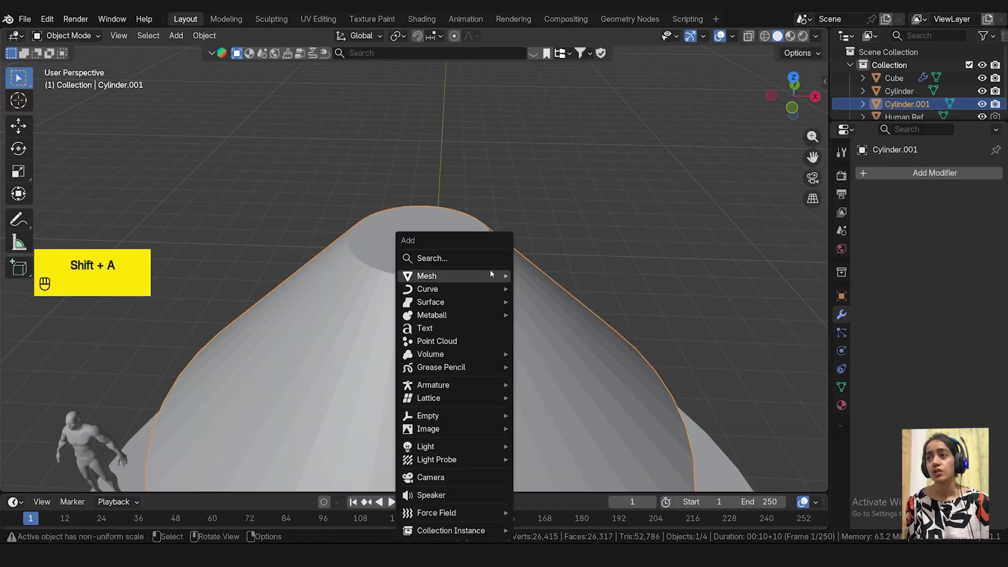
pyautogui.moveTo(490, 269)
pyautogui.click(569, 313)
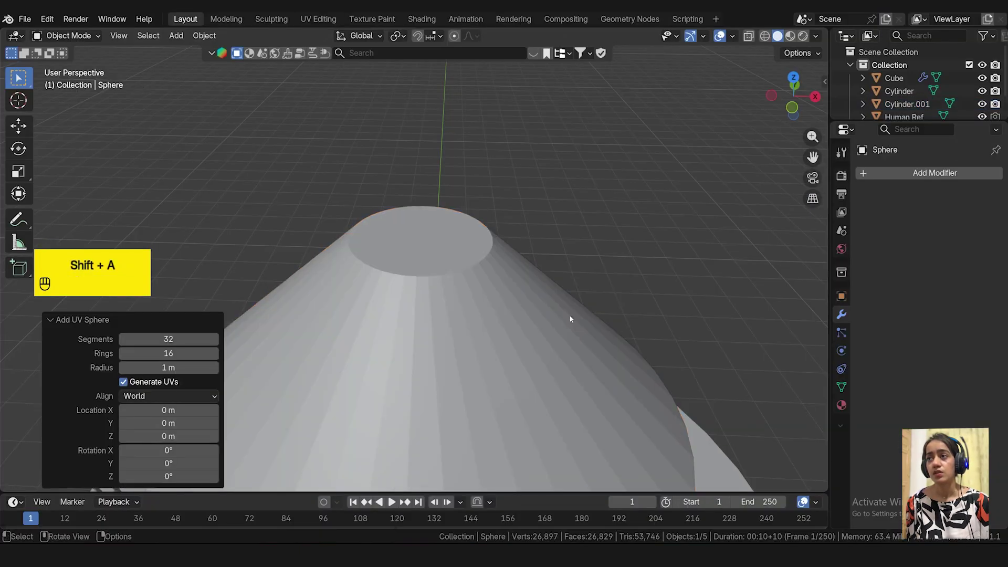
pyautogui.scroll(-2, 534, 335)
pyautogui.press('g')
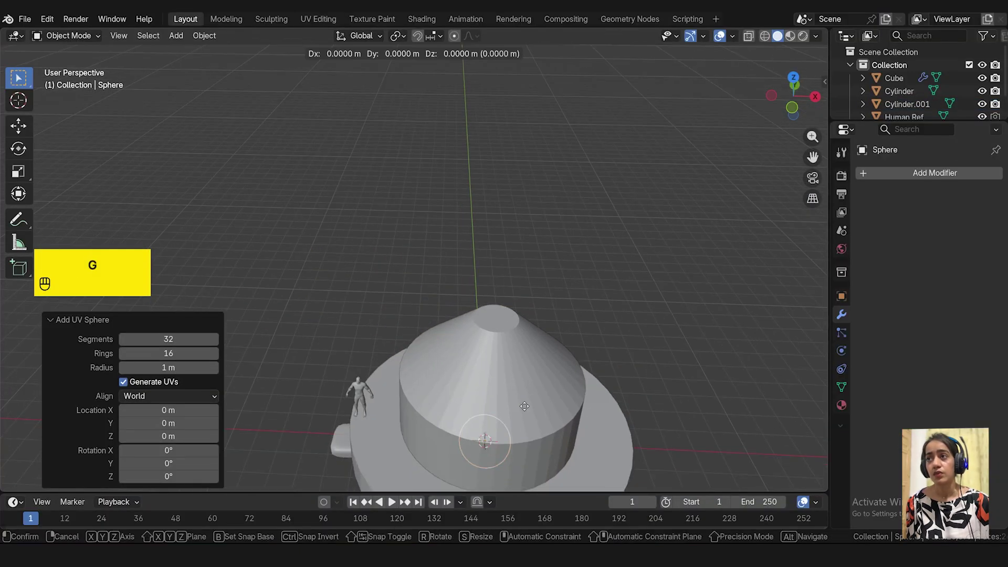
pyautogui.press('z')
pyautogui.click(518, 283)
# - From the front view, lower the sphere about 0.289 m along Z so its upper part caps the roof opening
pyautogui.press('KP_1')
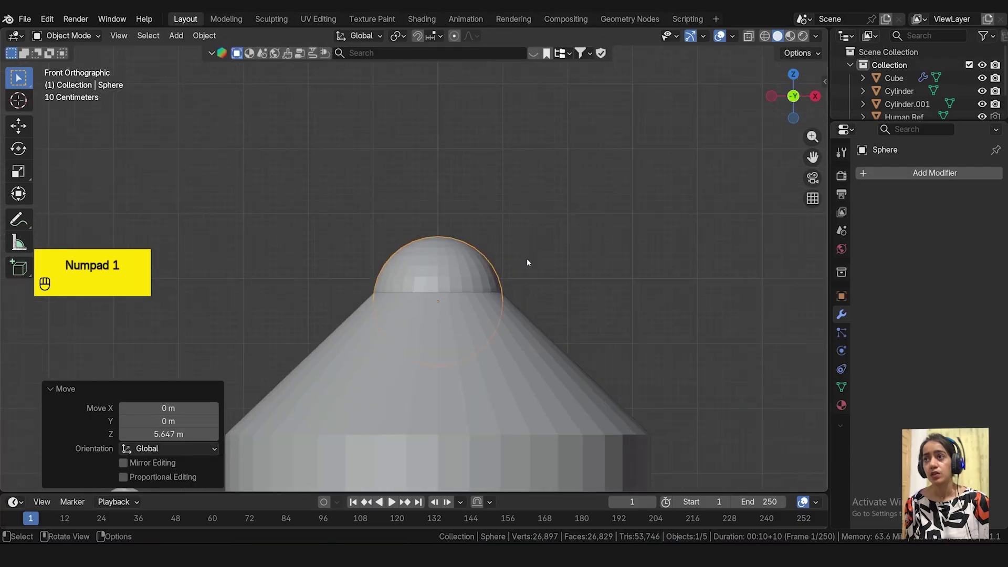
pyautogui.scroll(4, 527, 259)
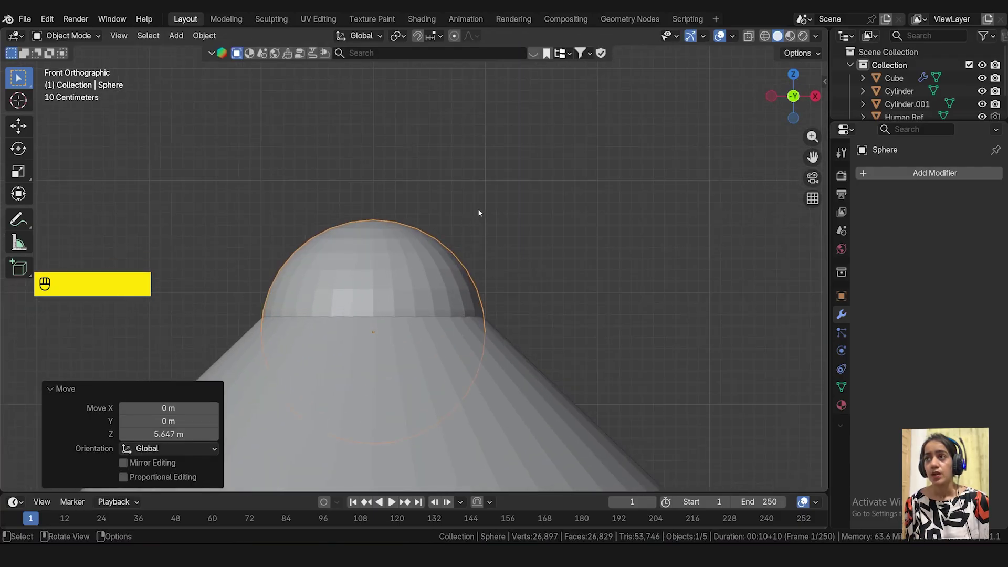
pyautogui.press('g')
pyautogui.press('z')
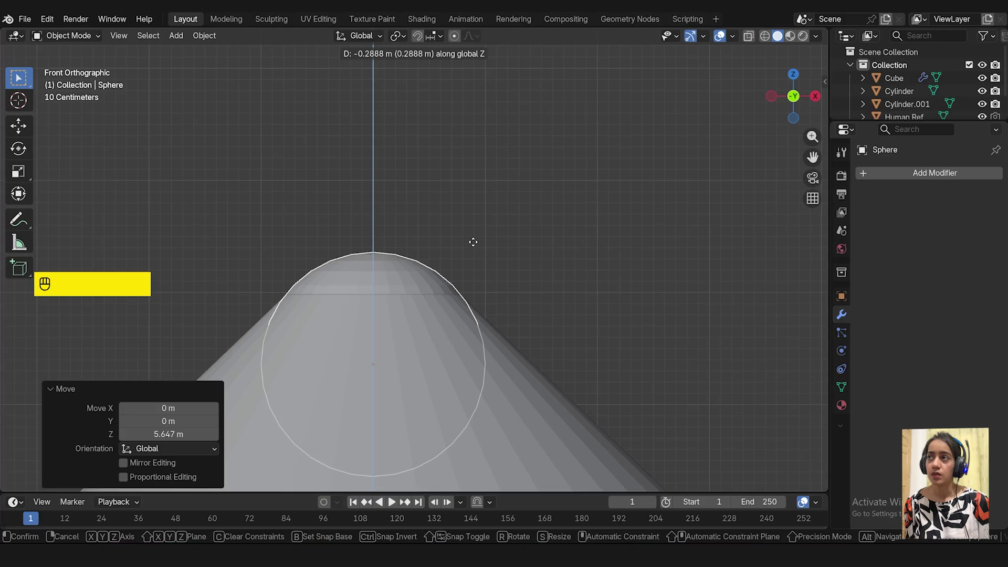
pyautogui.click(473, 245)
# - Put the sphere in Edit Mode with X-ray on and vertex selection active
pyautogui.click(66, 35)
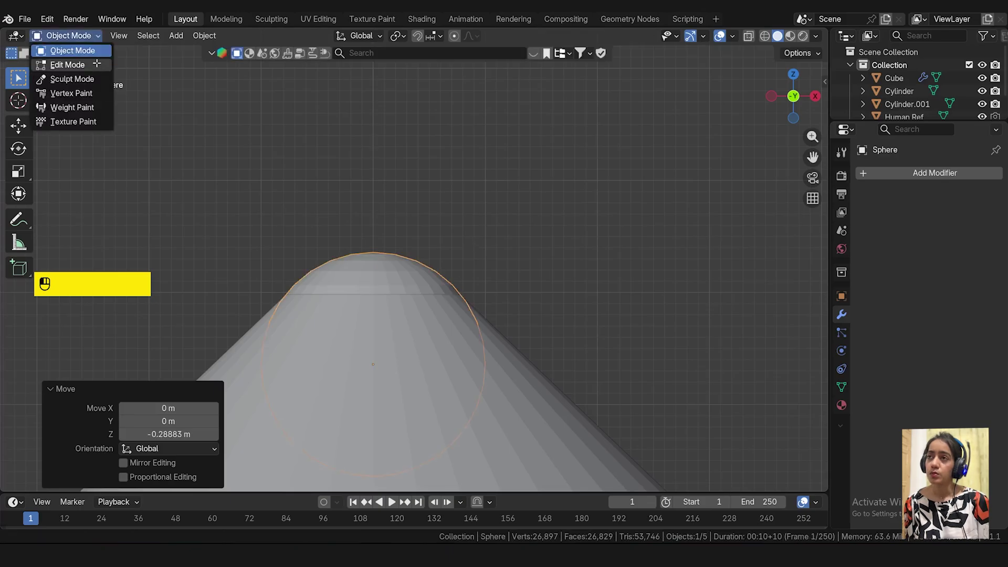
pyautogui.click(70, 63)
pyautogui.hotkey('alt', 'z')
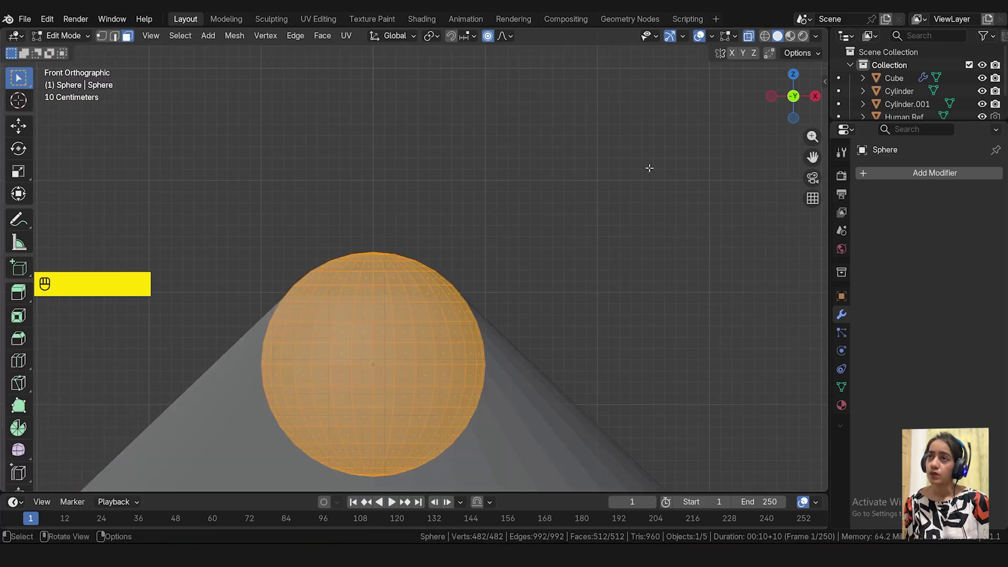
pyautogui.click(101, 36)
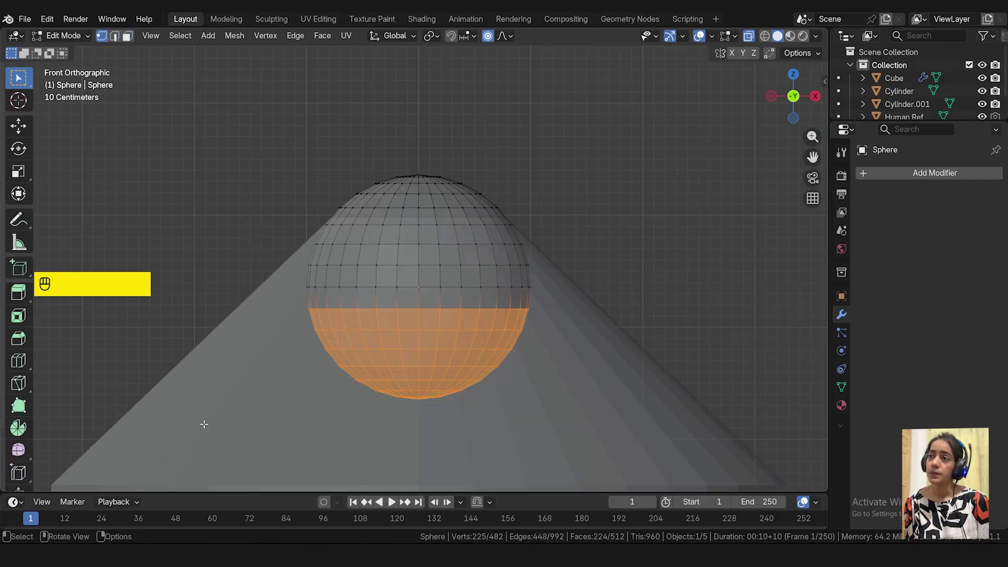
pyautogui.moveTo(204, 424); pyautogui.dragTo(680, 219)
pyautogui.press('Delete')
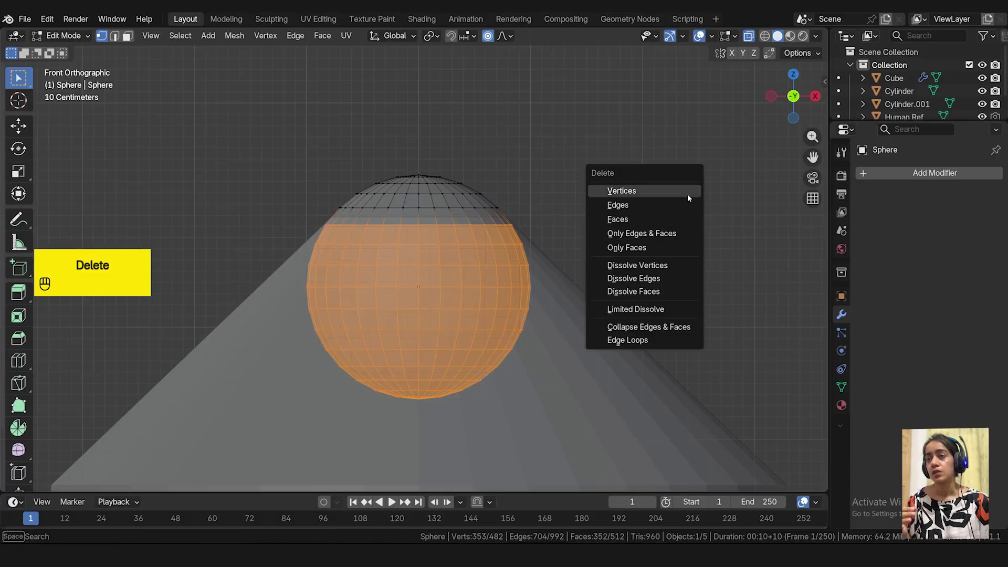
pyautogui.click(687, 194)
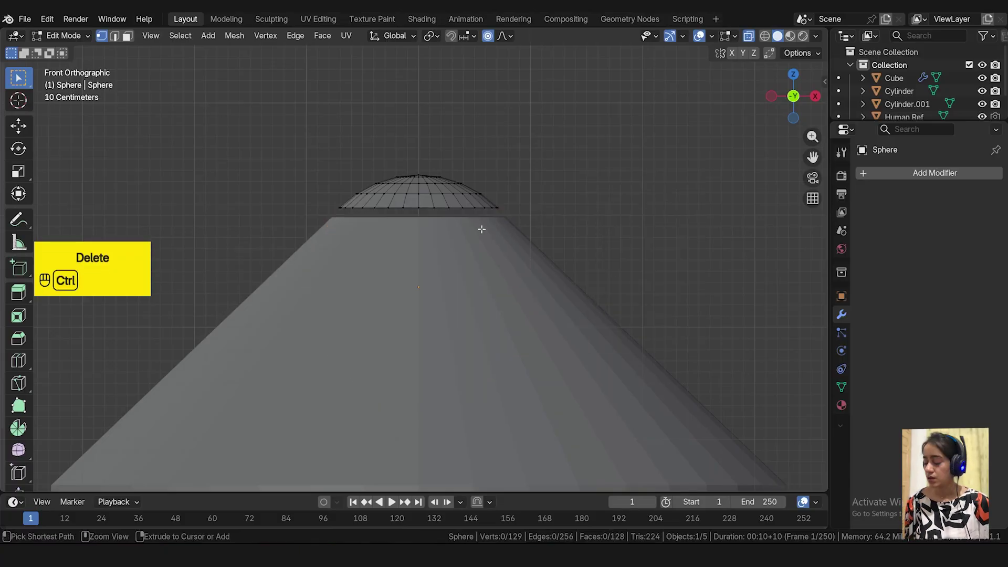
pyautogui.hotkey('ctrl', 'z')
# - Delete the sphere's lower vertices, leaving a shallow dome that overlaps the roof opening's rim, and return to Object Mode
pyautogui.moveTo(247, 424); pyautogui.dragTo(610, 233)
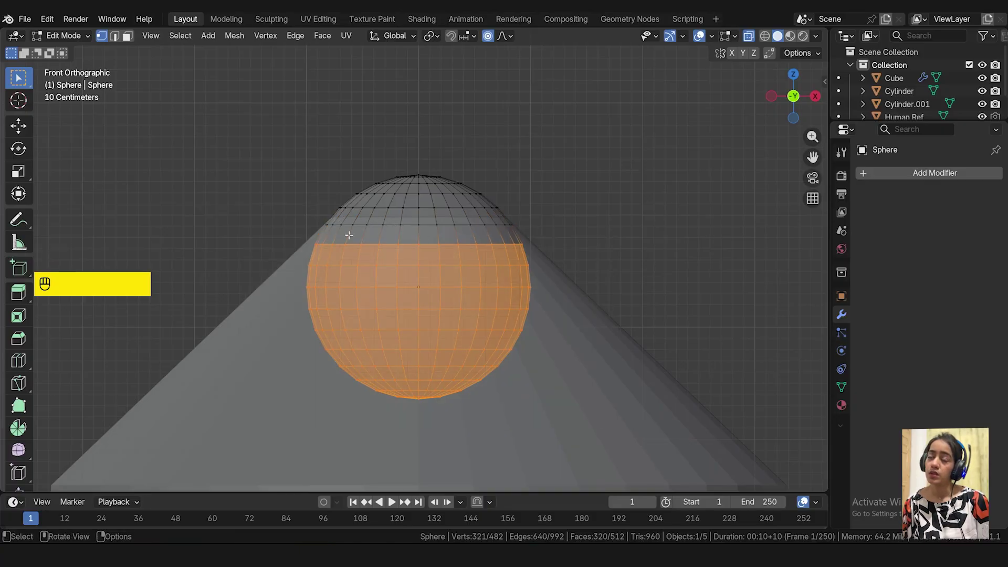
pyautogui.press('Delete')
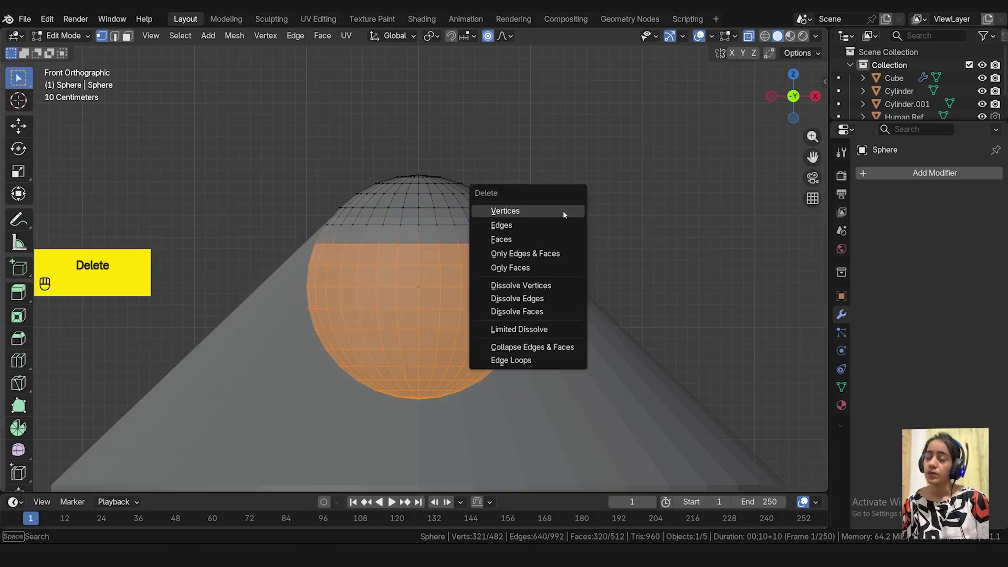
pyautogui.click(563, 210)
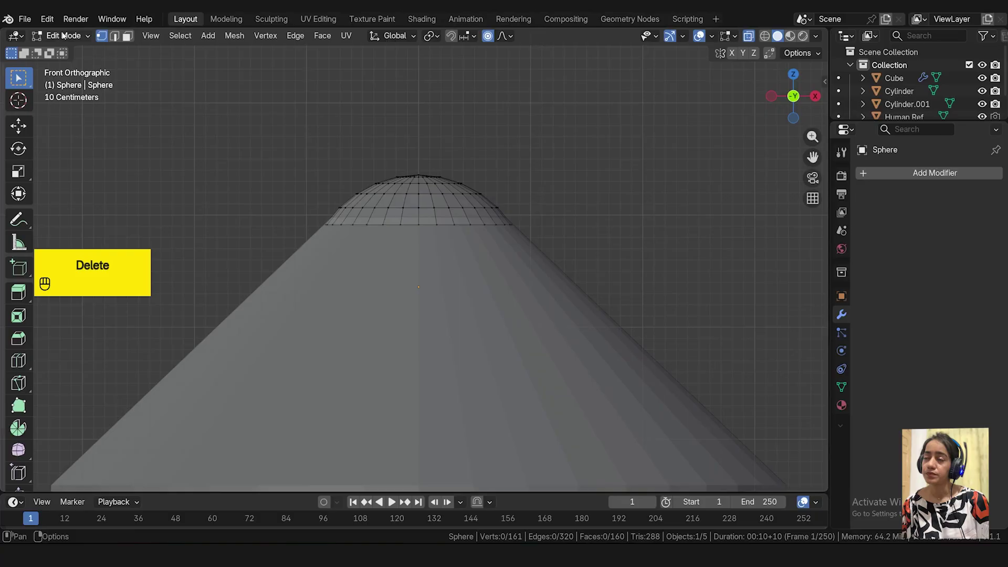
pyautogui.press('Tab')
pyautogui.moveTo(481, 170); pyautogui.dragTo(479, 192, button='middle')
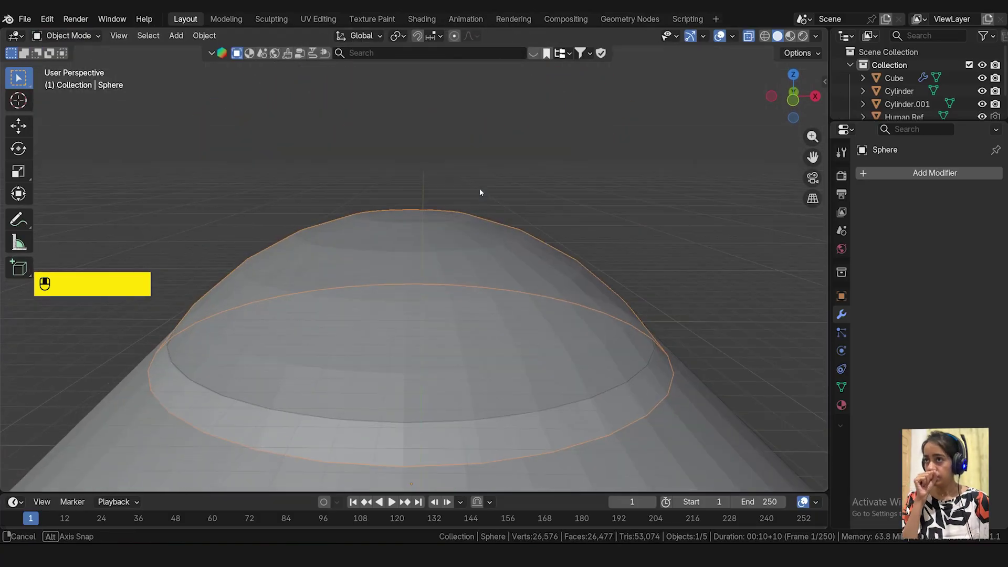
pyautogui.scroll(-5, 679, 162)
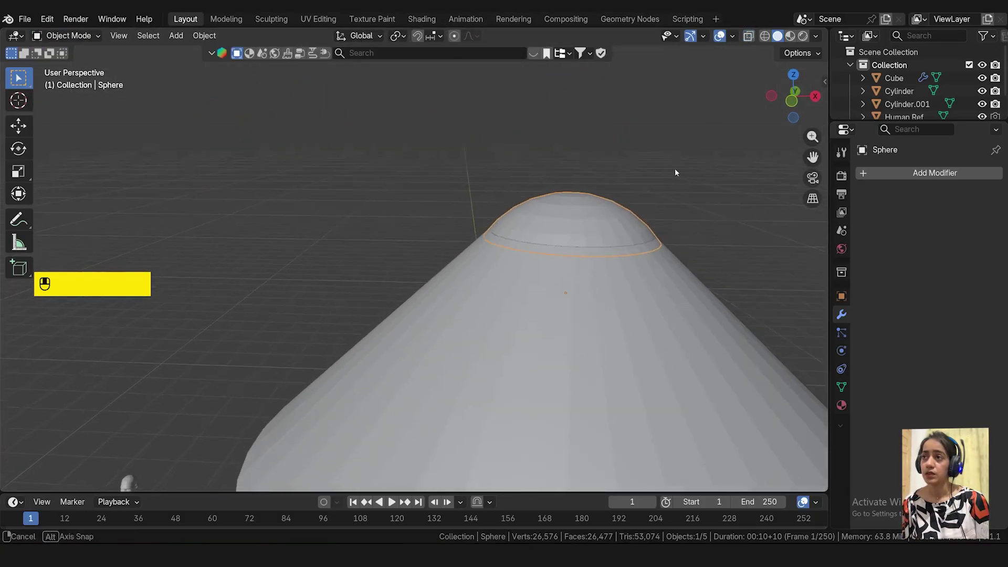
pyautogui.moveTo(676, 168); pyautogui.dragTo(531, 251, button='middle')
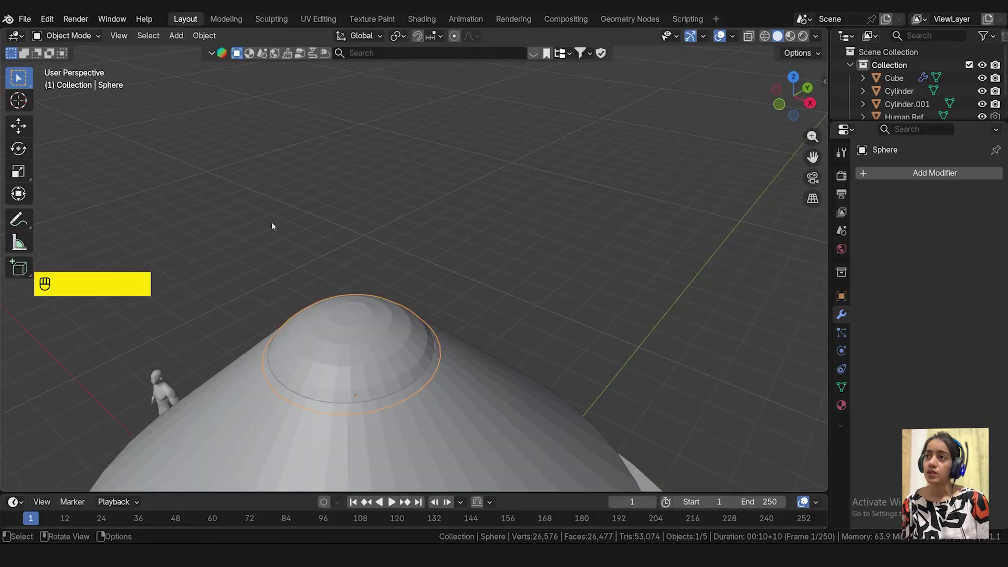
pyautogui.scroll(3, 425, 393)
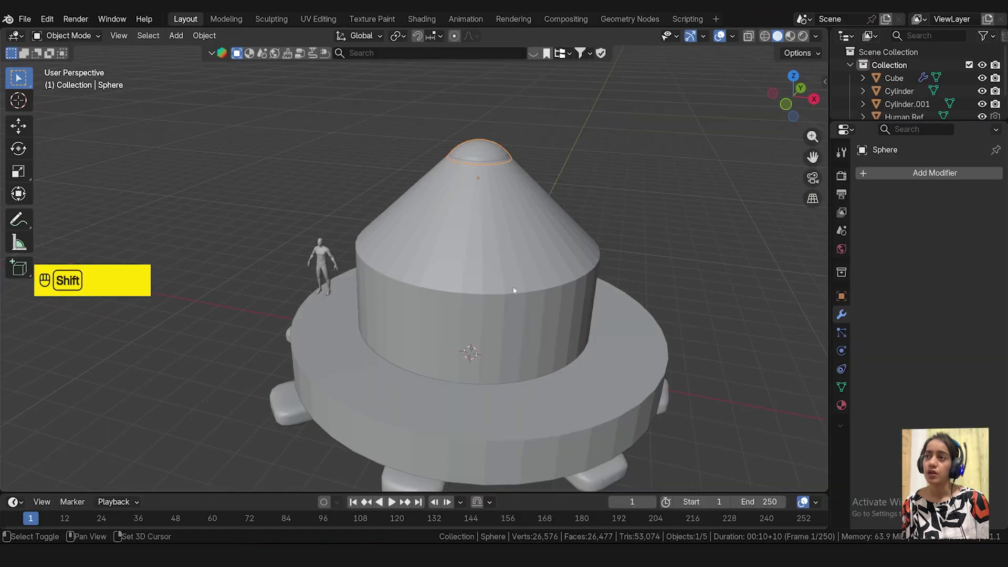
# - Add a cylinder for the chimney and raise it about 5.958 m along Z to the top of the roof
pyautogui.hotkey('shift', 'a')
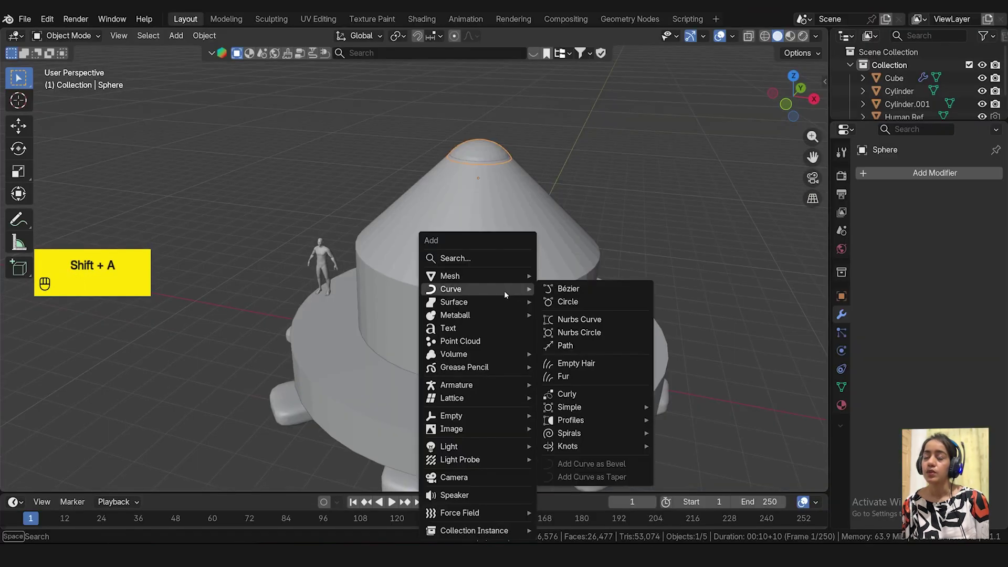
pyautogui.moveTo(507, 277)
pyautogui.click(575, 341)
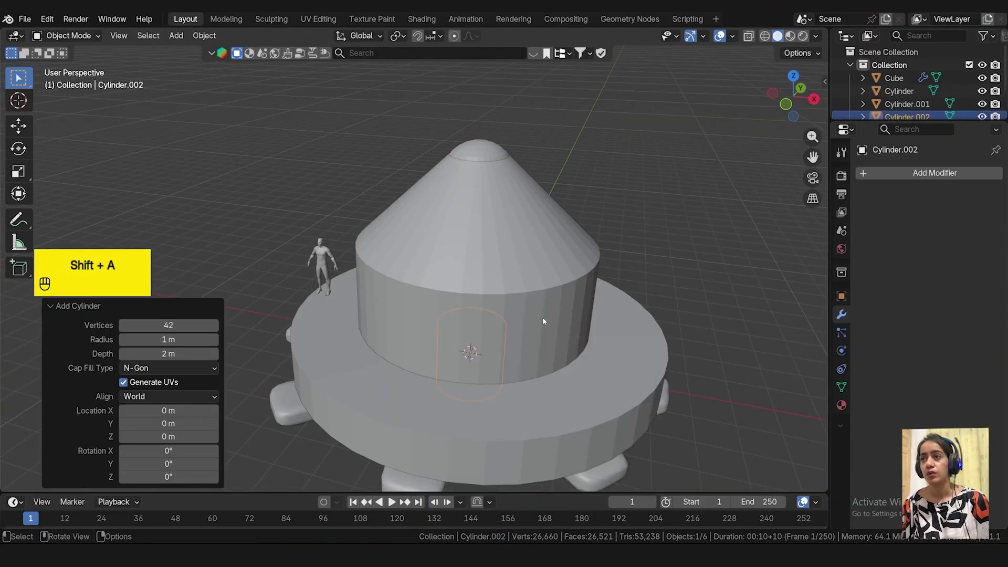
pyautogui.press('g')
pyautogui.press('z')
pyautogui.click(588, 168)
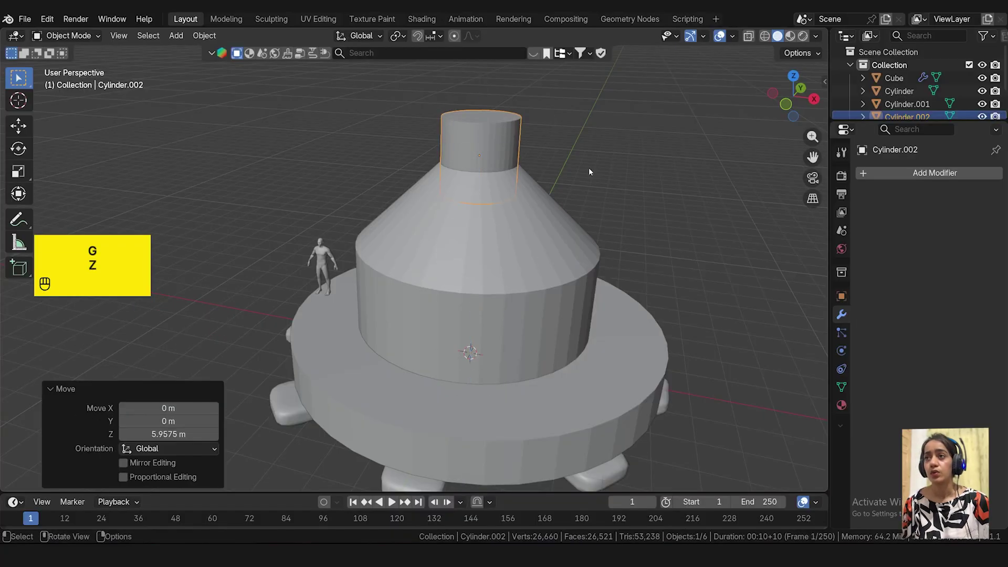
# - Scale the chimney cylinder uniformly to 0.230 and raise it about 0.382 m along Z so it protrudes from the dome
pyautogui.press('s')
pyautogui.click(502, 146)
pyautogui.scroll(6, 445, 168)
pyautogui.keyDown('shift'); pyautogui.moveTo(445, 168); pyautogui.dragTo(520, 187, button='middle'); pyautogui.keyUp('shift')
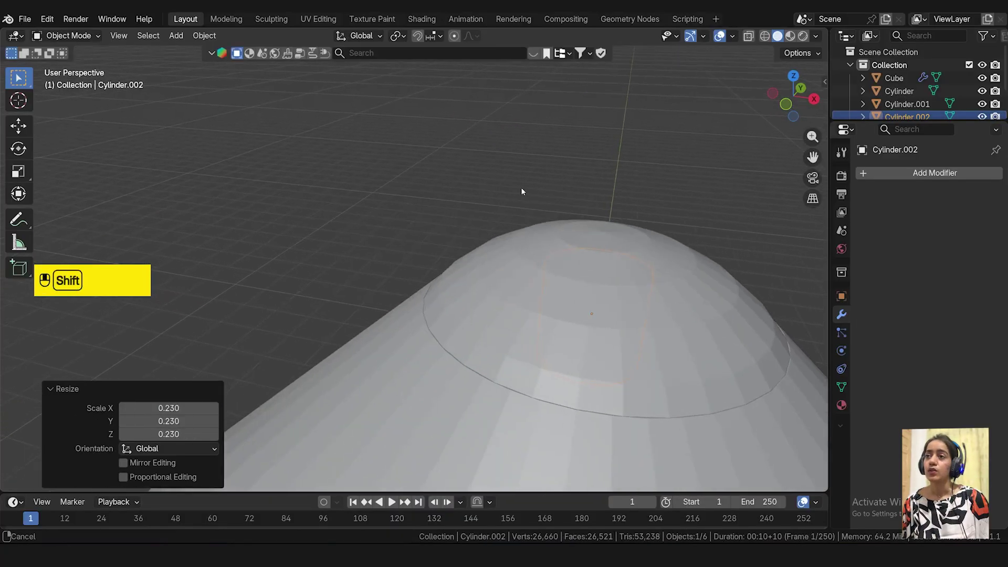
pyautogui.press('KP_1')
pyautogui.press('g')
pyautogui.press('z')
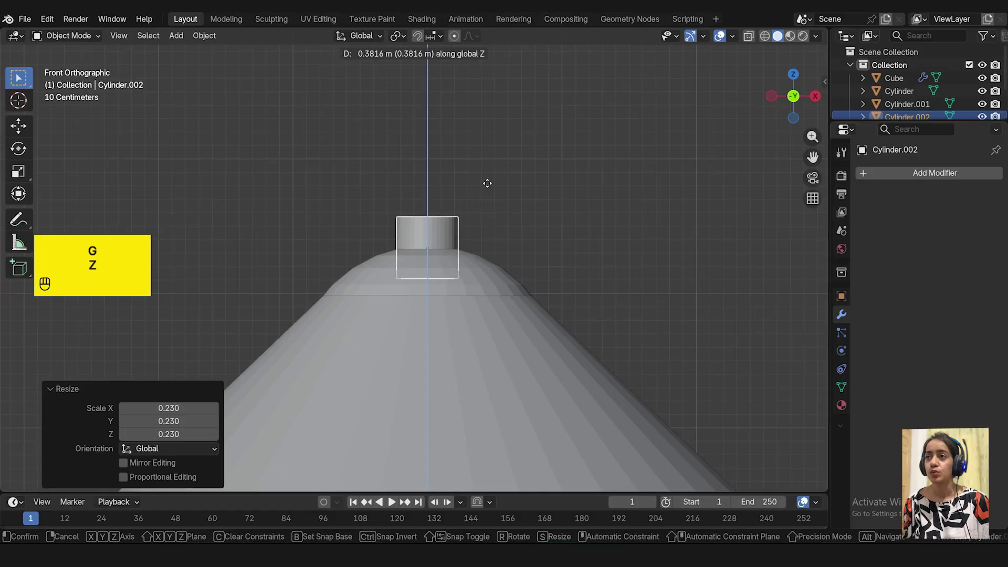
pyautogui.click(488, 185)
# - Stretch the chimney cylinder along Z and scale it uniformly to 0.563 for a slim pipe shape
pyautogui.press('s')
pyautogui.press('z')
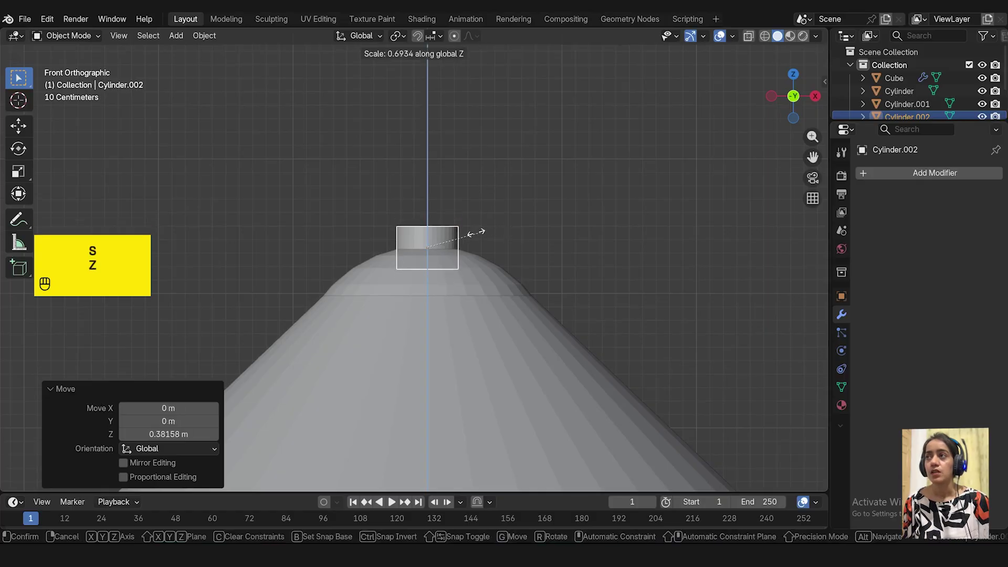
pyautogui.click(472, 239)
pyautogui.press('KP_7')
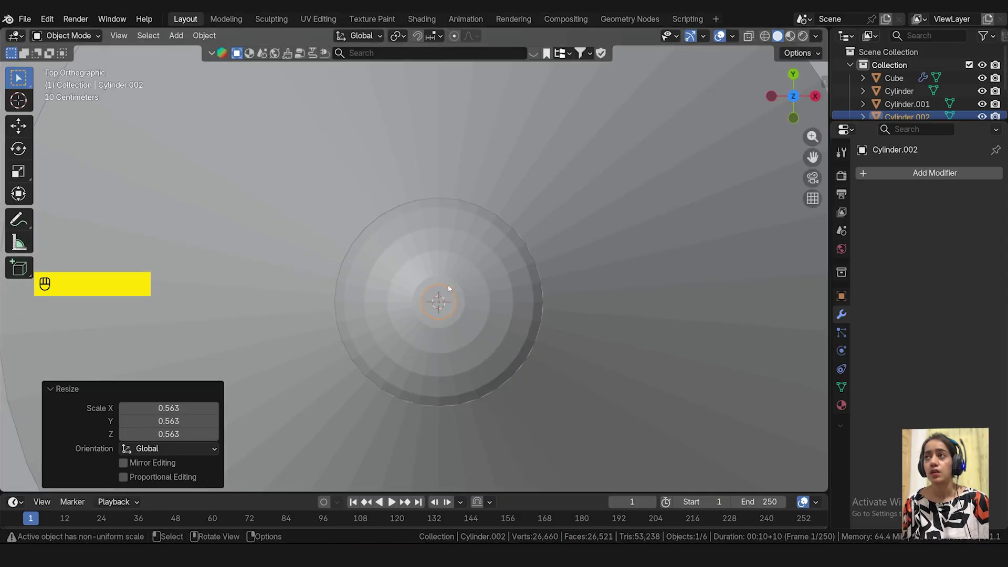
pyautogui.press('KP_1')
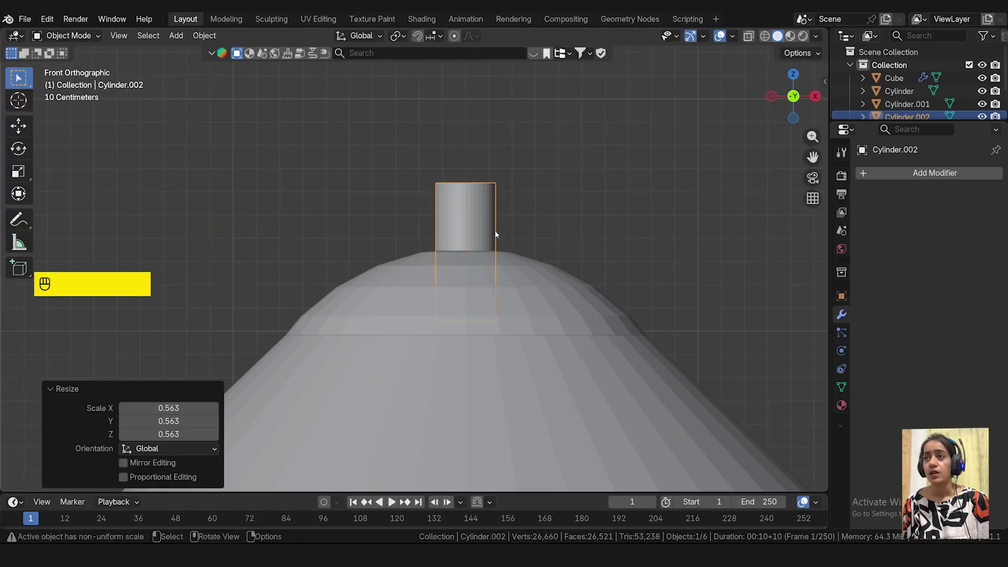
# - Raise the chimney about 0.30 m along Z onto the dome and add an edge loop near its base in Edit Mode
pyautogui.press('g')
pyautogui.press('z')
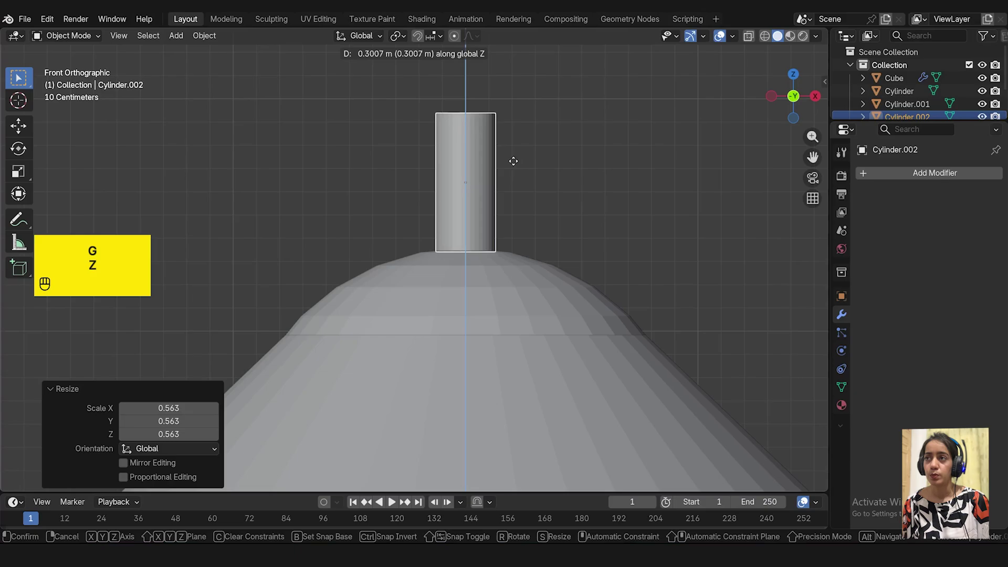
pyautogui.click(513, 160)
pyautogui.press('Tab')
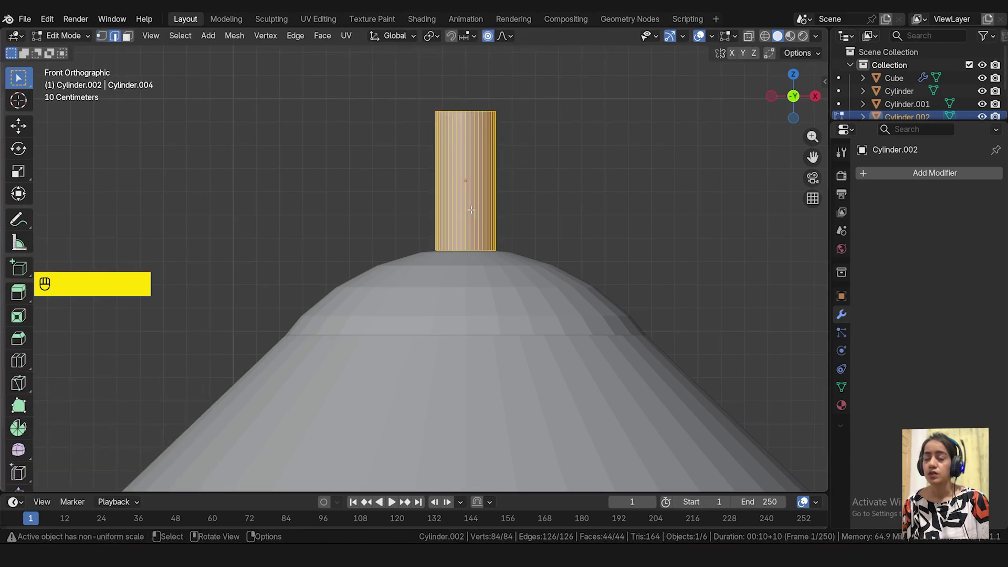
pyautogui.hotkey('ctrl', 'r')
pyautogui.click(472, 209)
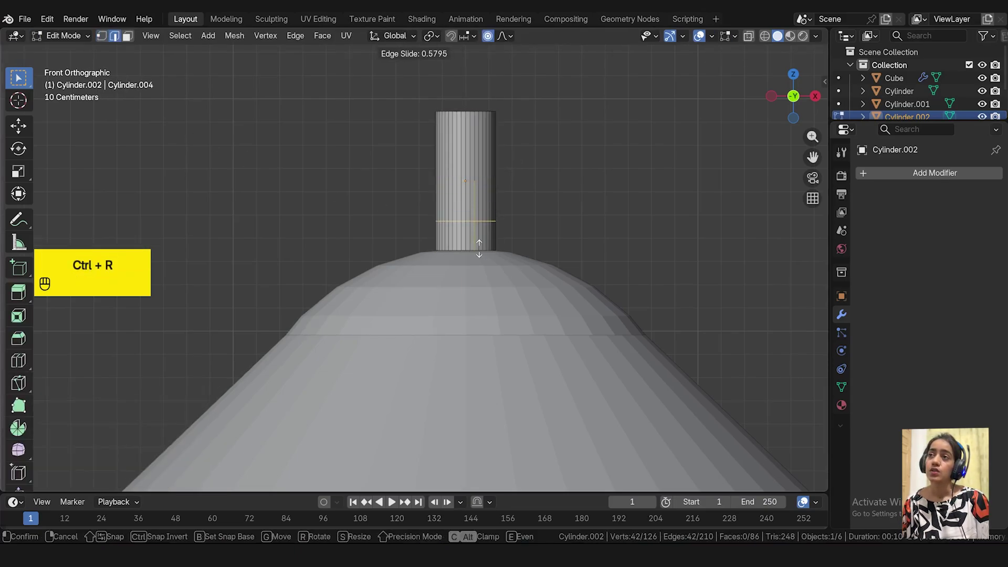
pyautogui.click(480, 244)
# - Select the chimney's bottom face, turn off proportional editing and scale the face outward to flare only the base
pyautogui.click(127, 37)
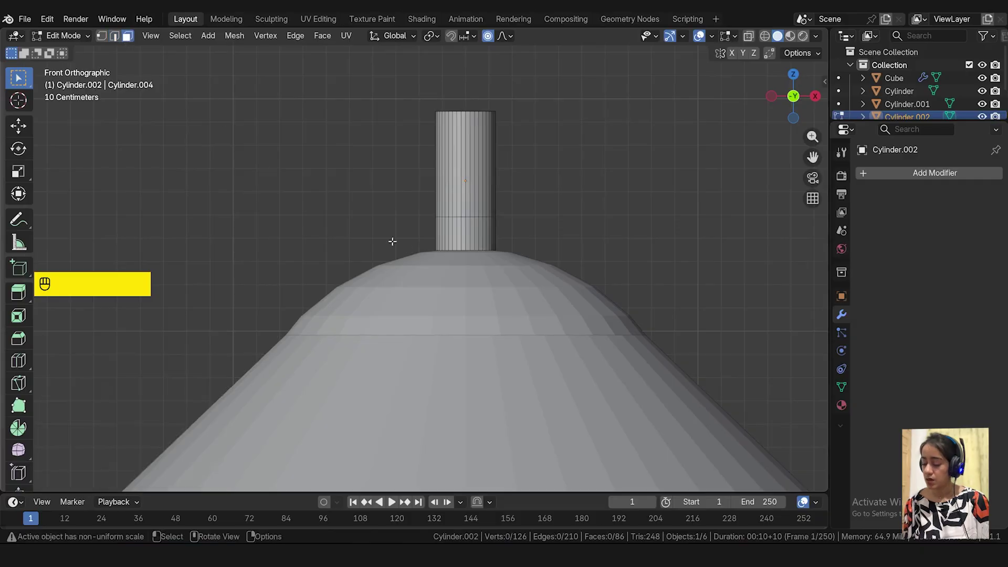
pyautogui.moveTo(393, 240); pyautogui.dragTo(538, 109, button='middle')
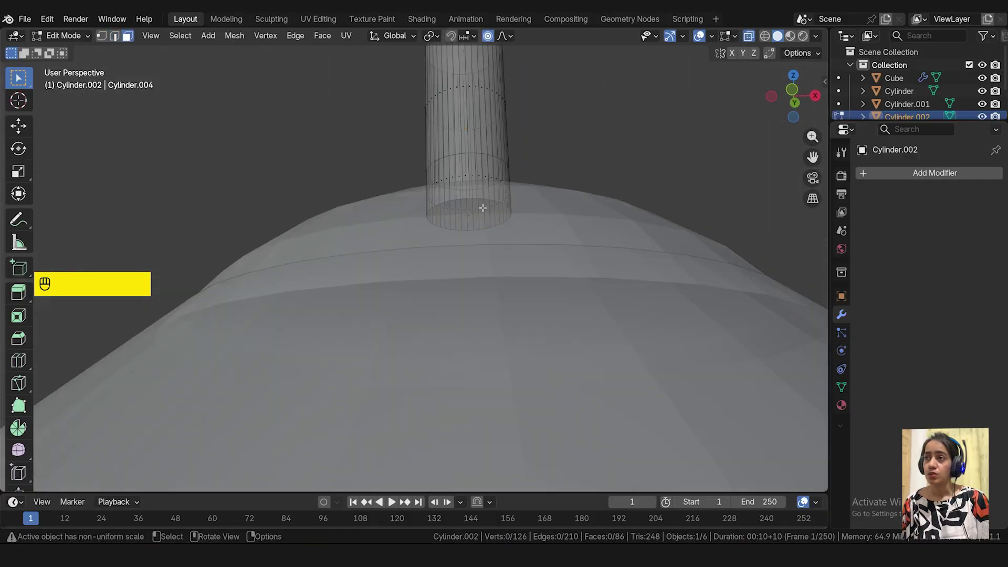
pyautogui.click(483, 208)
pyautogui.click(461, 203)
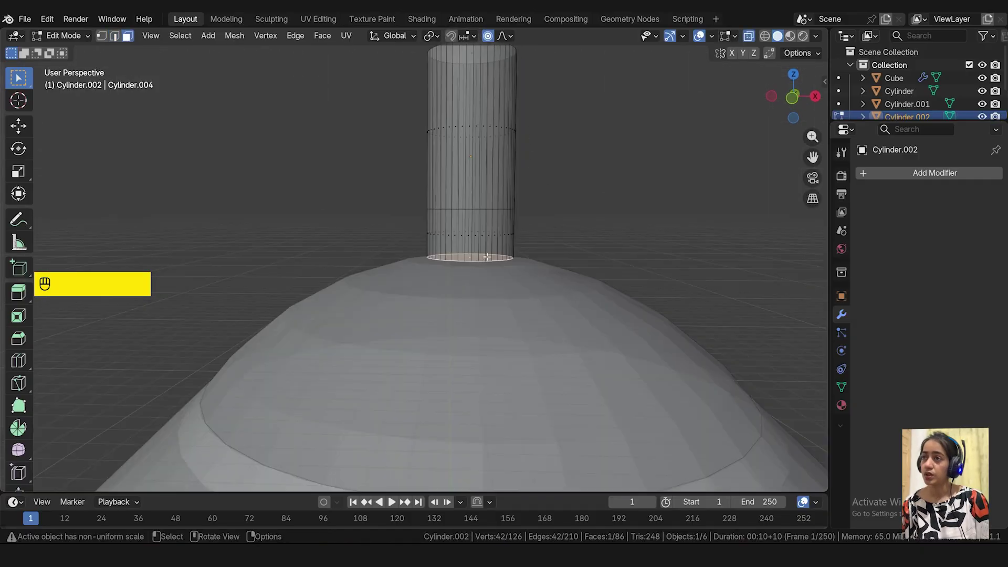
pyautogui.press('KP_1')
pyautogui.press('s')
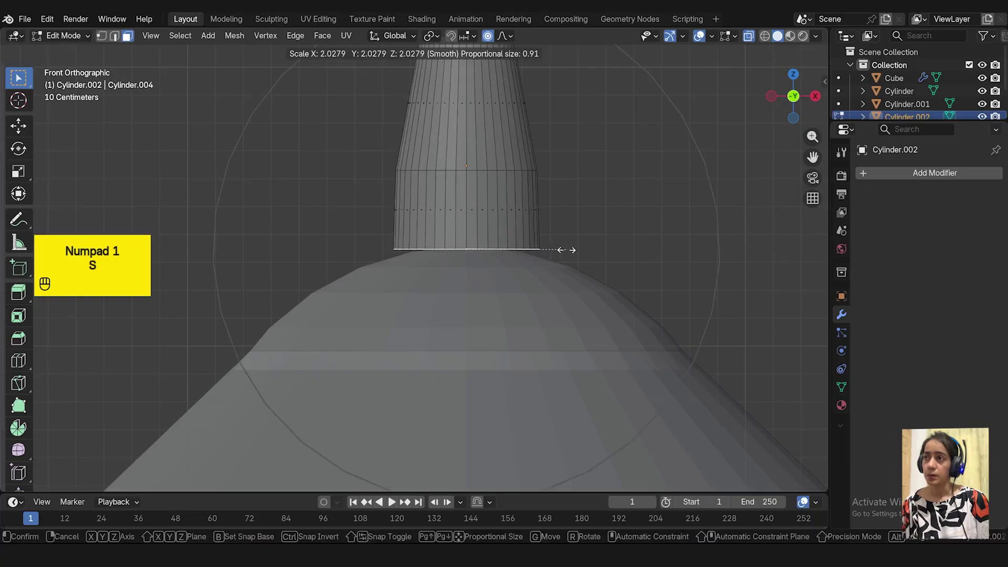
pyautogui.rightClick(567, 250)
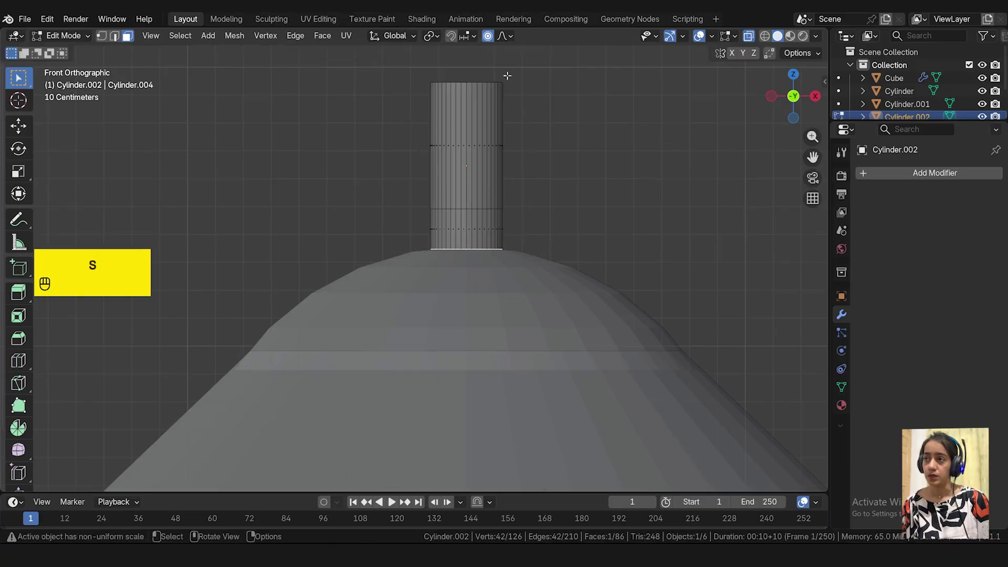
pyautogui.click(488, 35)
pyautogui.press('s')
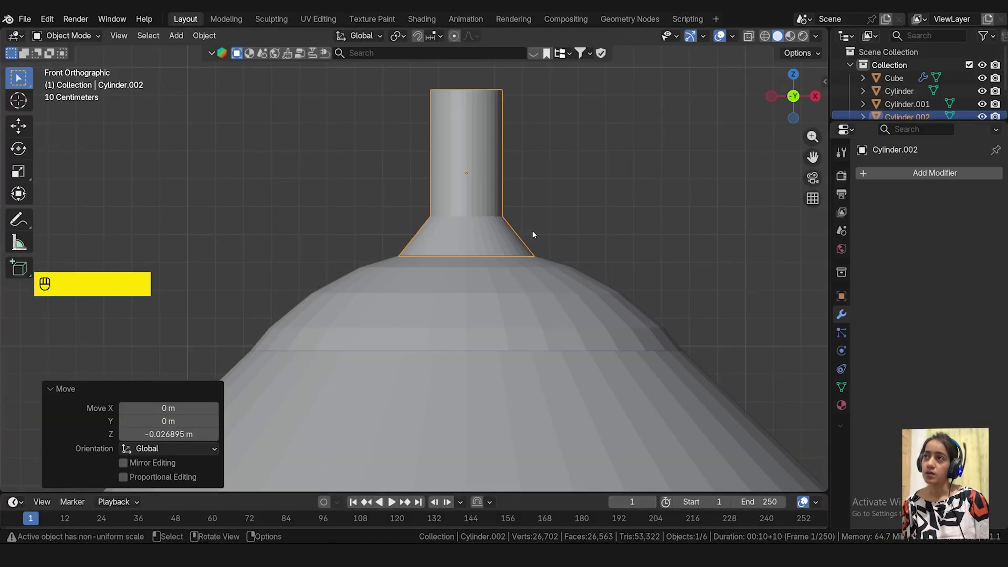
# - Raise the chimney about 0.033 m along Z so its flared base sits at the dome's peak
pyautogui.press('g')
pyautogui.press('z')
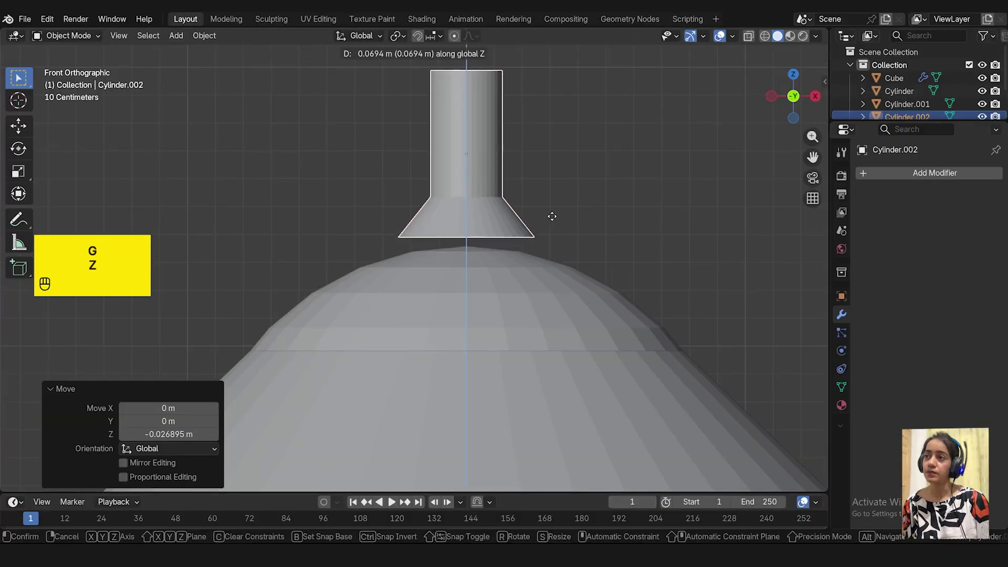
pyautogui.click(555, 220)
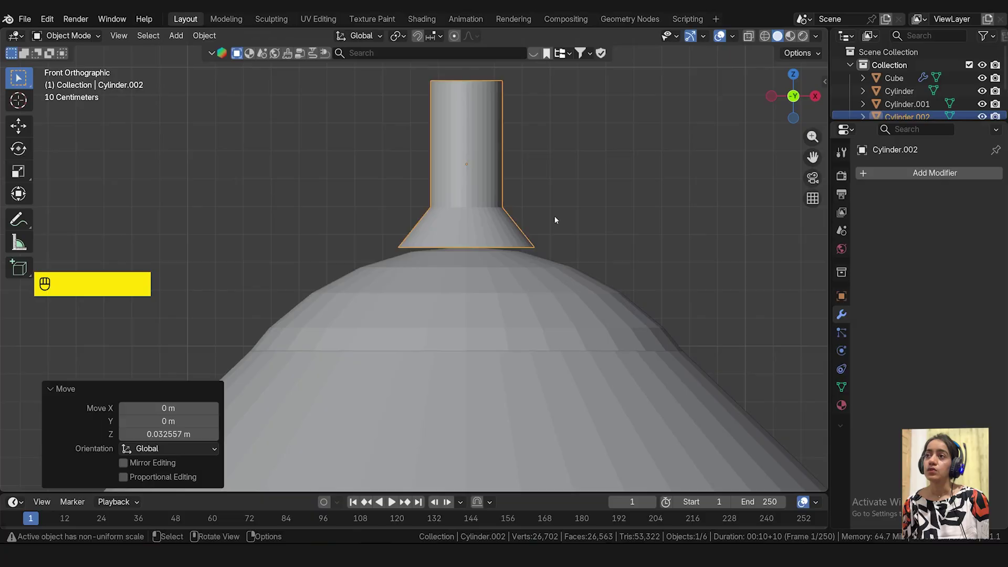
pyautogui.moveTo(554, 216); pyautogui.dragTo(544, 232, button='middle')
# - In Edit Mode, lower the chimney's top face about 0.25 m along Z to shorten the pipe
pyautogui.press('KP_1')
pyautogui.press('Tab')
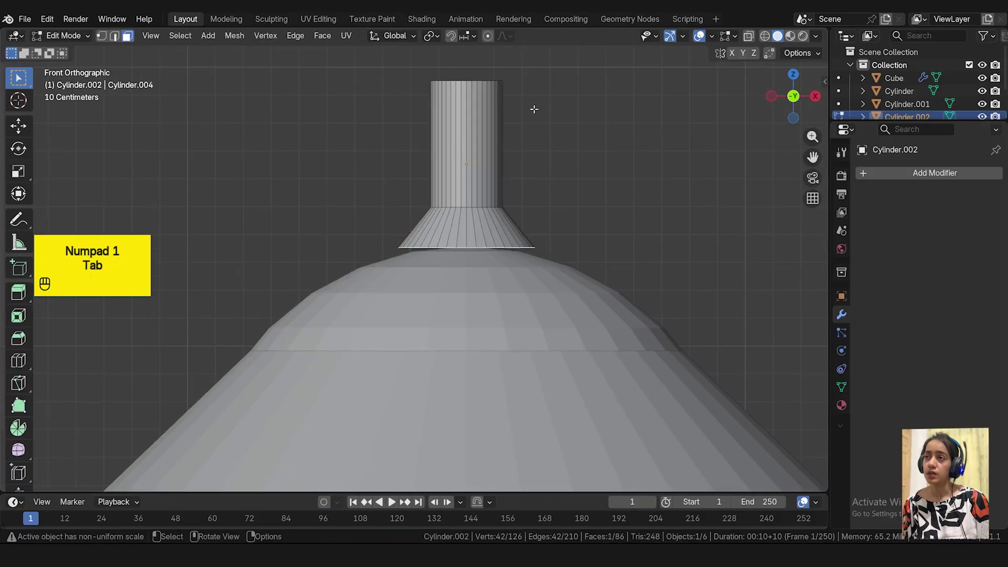
pyautogui.moveTo(534, 109); pyautogui.dragTo(563, 130, button='middle')
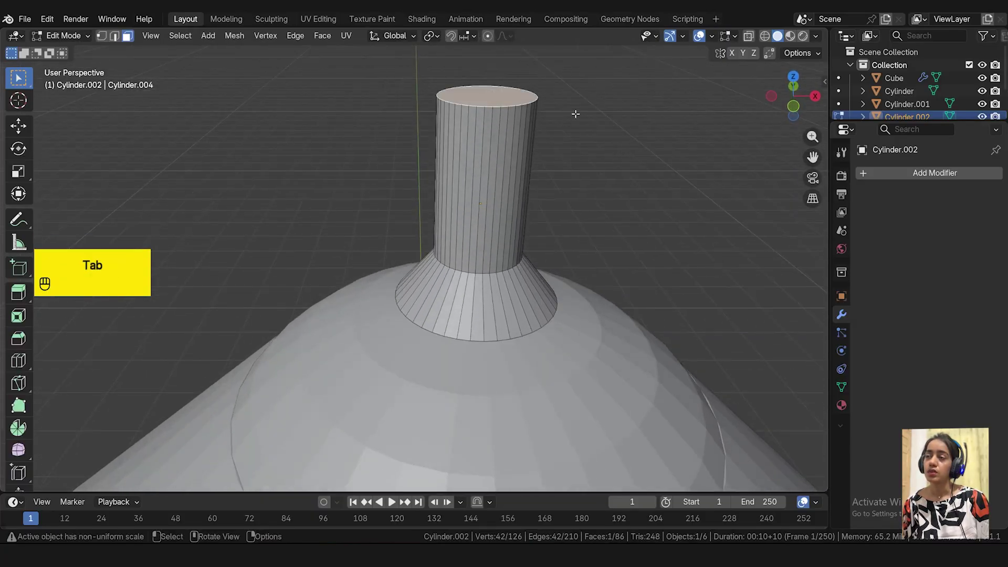
pyautogui.press('KP_1')
pyautogui.press('g')
pyautogui.press('z')
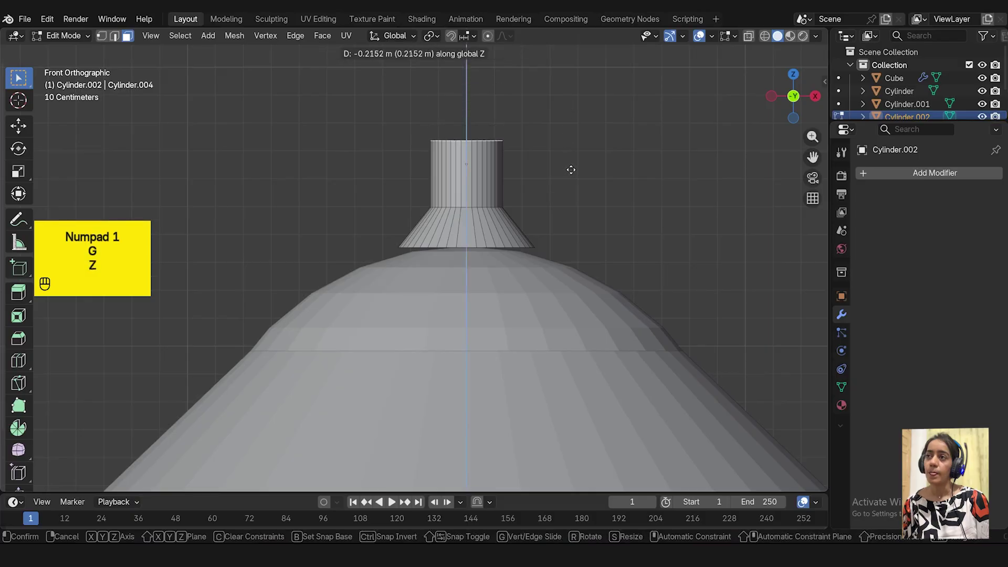
pyautogui.click(572, 175)
# - Extrude the chimney's top face upward about 0.027 m to make a thin band
pyautogui.keyDown('shift'); pyautogui.moveTo(526, 152); pyautogui.dragTo(491, 259, button='middle'); pyautogui.keyUp('shift')
pyautogui.press('e')
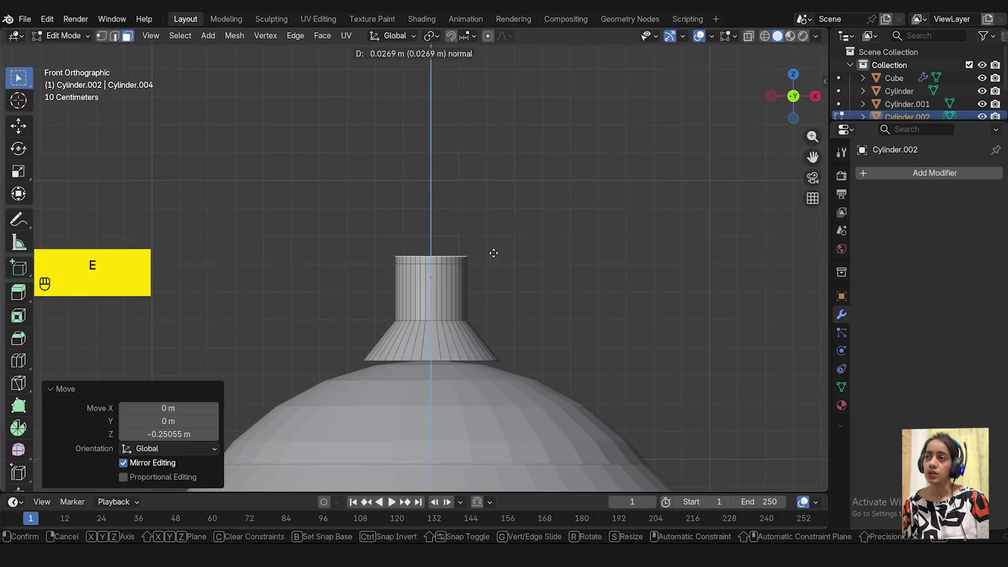
pyautogui.click(493, 253)
pyautogui.scroll(2, 453, 258)
# - Select the face loop of the chimney's thin band and extrude it along normals about 0.138 m as a collar
pyautogui.keyDown('alt'); pyautogui.click(371, 265); pyautogui.keyUp('alt')
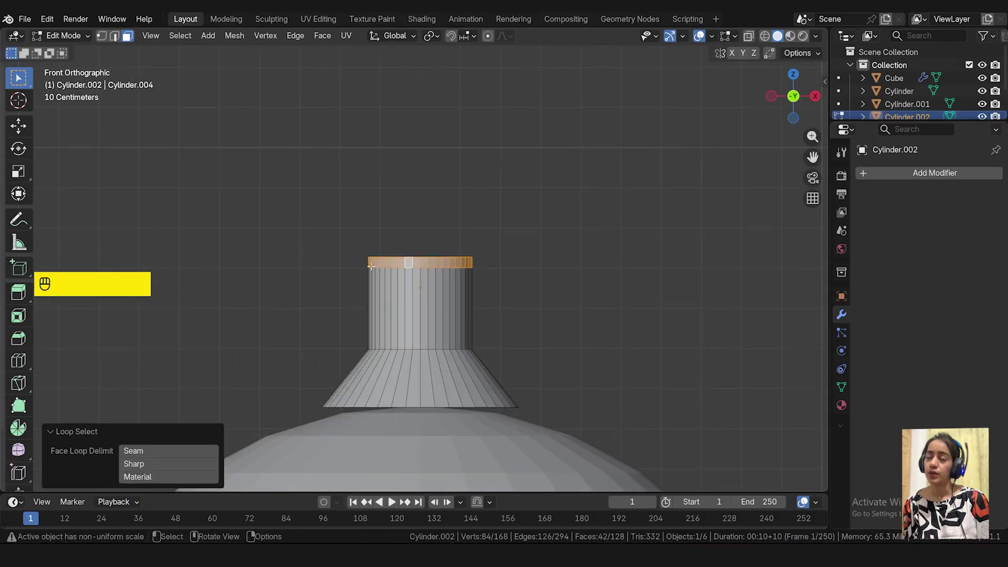
pyautogui.press('s')
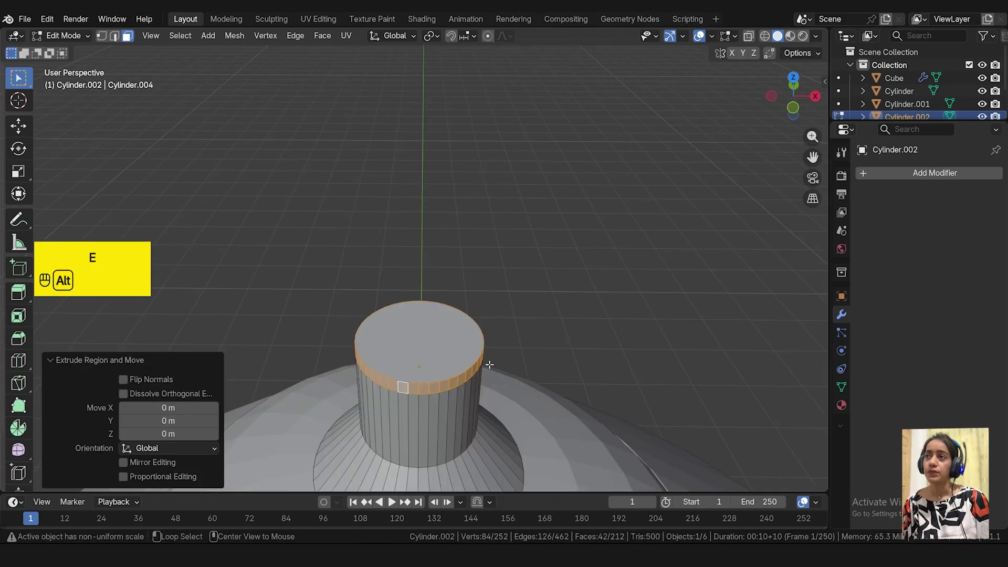
pyautogui.hotkey('alt', 'e')
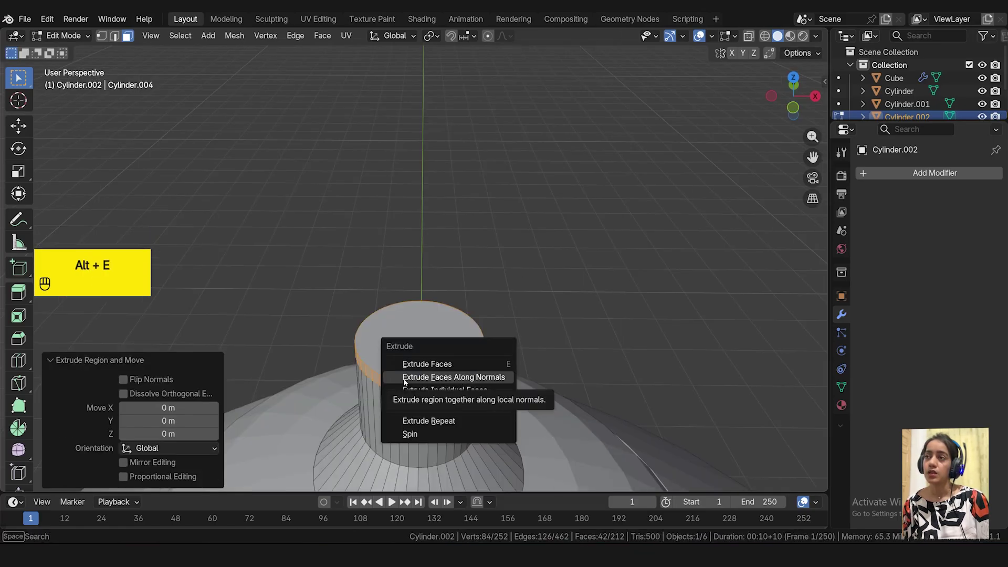
pyautogui.click(478, 384)
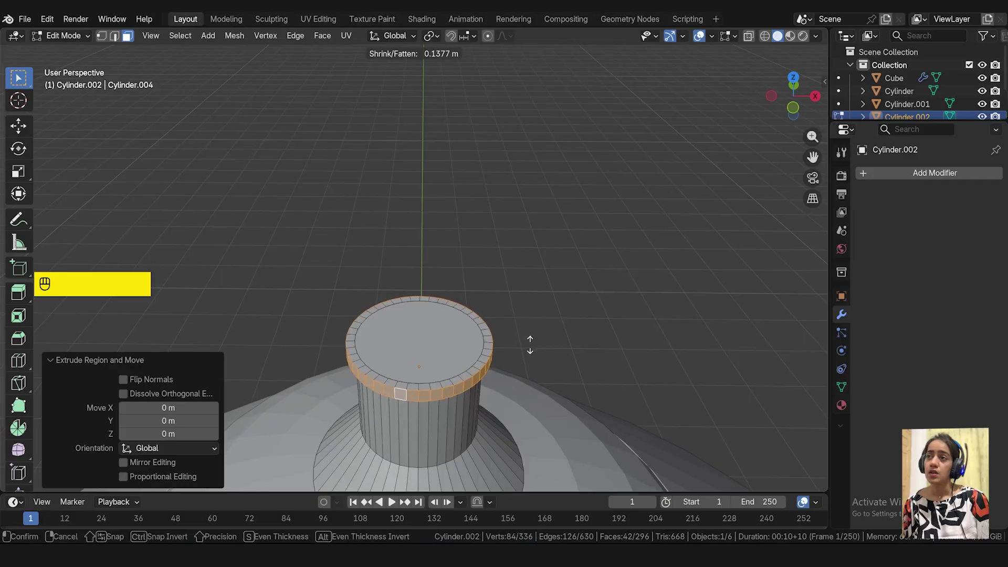
pyautogui.click(531, 345)
# - Raise the chimney's top cap face about 0.086 m along Z and extrude it upward about 0.039 m
pyautogui.keyDown('shift'); pyautogui.moveTo(531, 405); pyautogui.dragTo(562, 275, button='middle'); pyautogui.keyUp('shift')
pyautogui.click(458, 217)
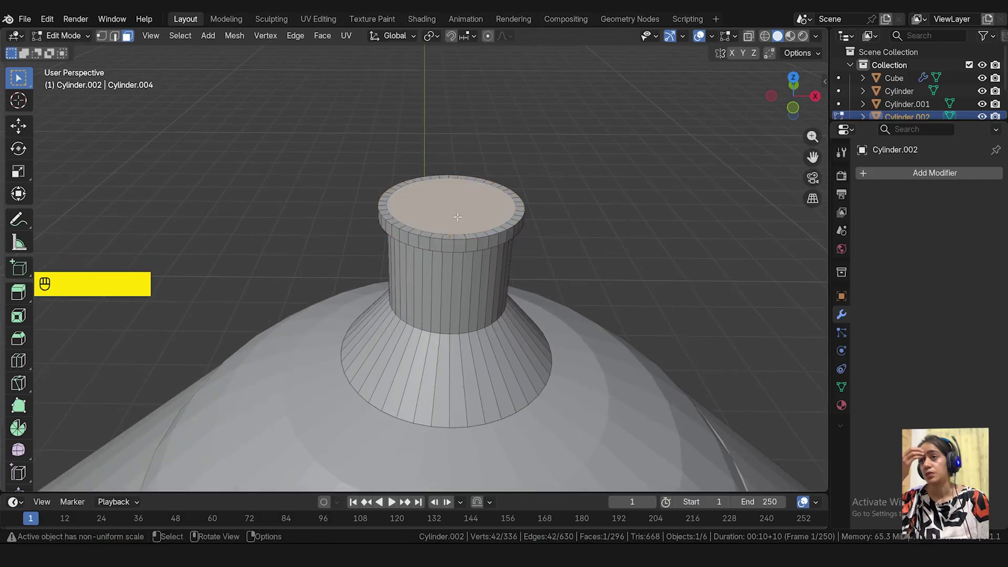
pyautogui.press('KP_1')
pyautogui.press('g')
pyautogui.press('z')
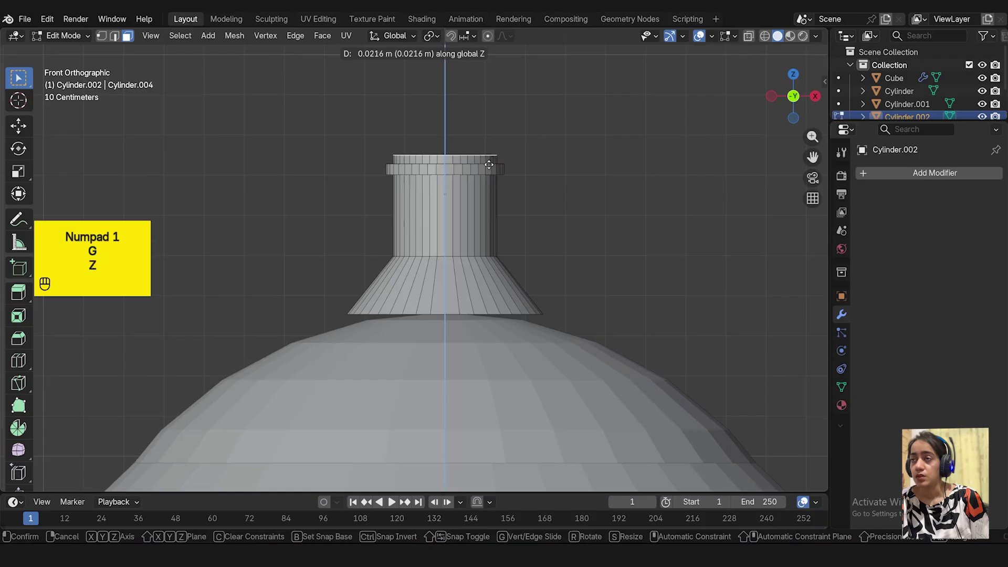
pyautogui.click(496, 147)
pyautogui.press('e')
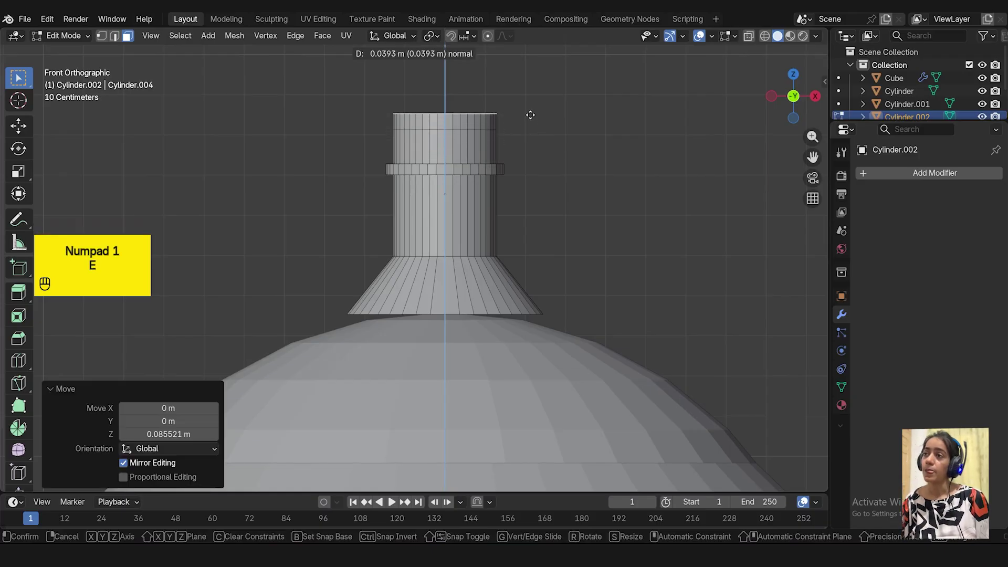
pyautogui.click(530, 115)
# - Extrude the uppermost face loop of the chimney along normals by 0.368 m as a wide rim and return to Object Mode
pyautogui.keyDown('alt'); pyautogui.click(445, 123); pyautogui.keyUp('alt')
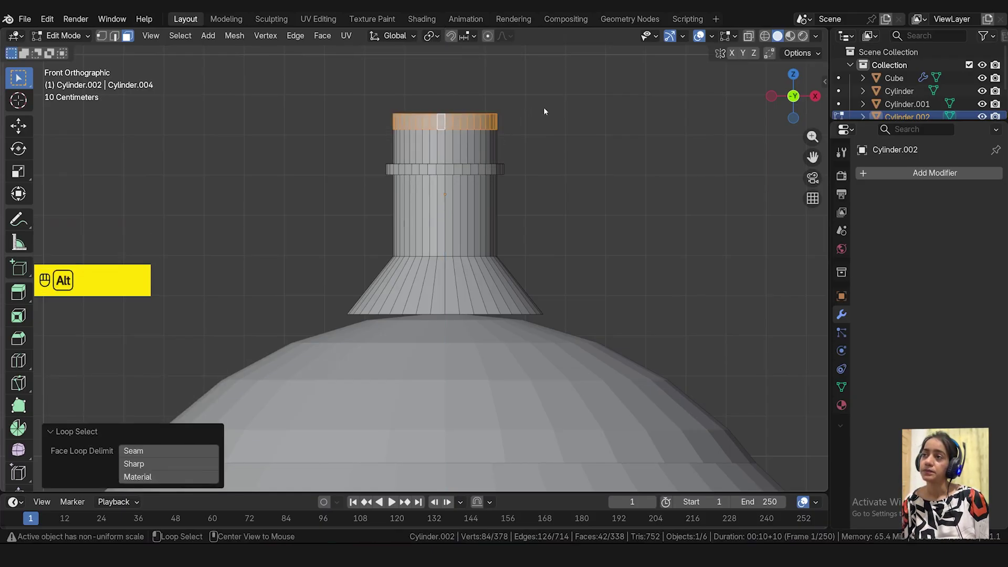
pyautogui.hotkey('alt', 'e')
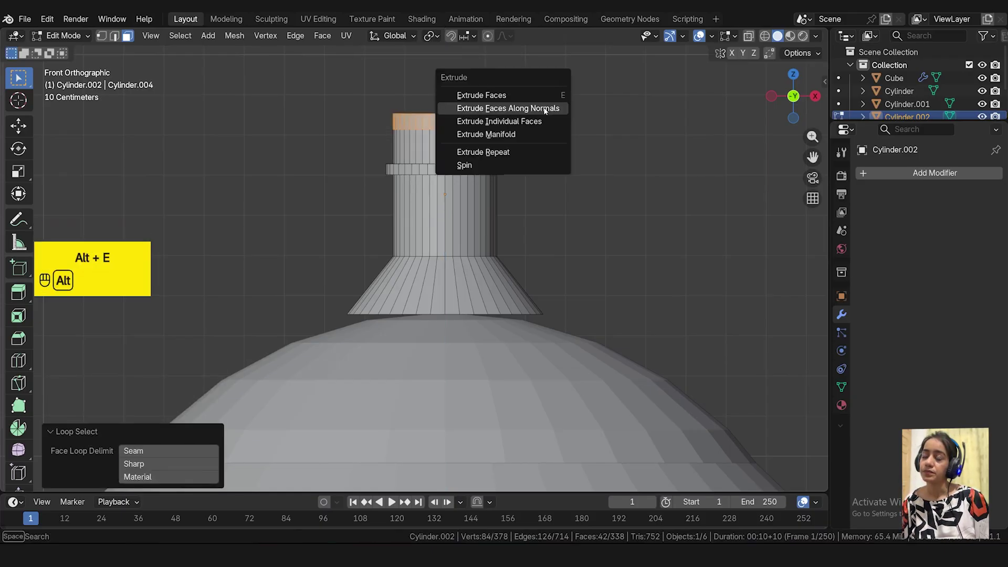
pyautogui.click(514, 108)
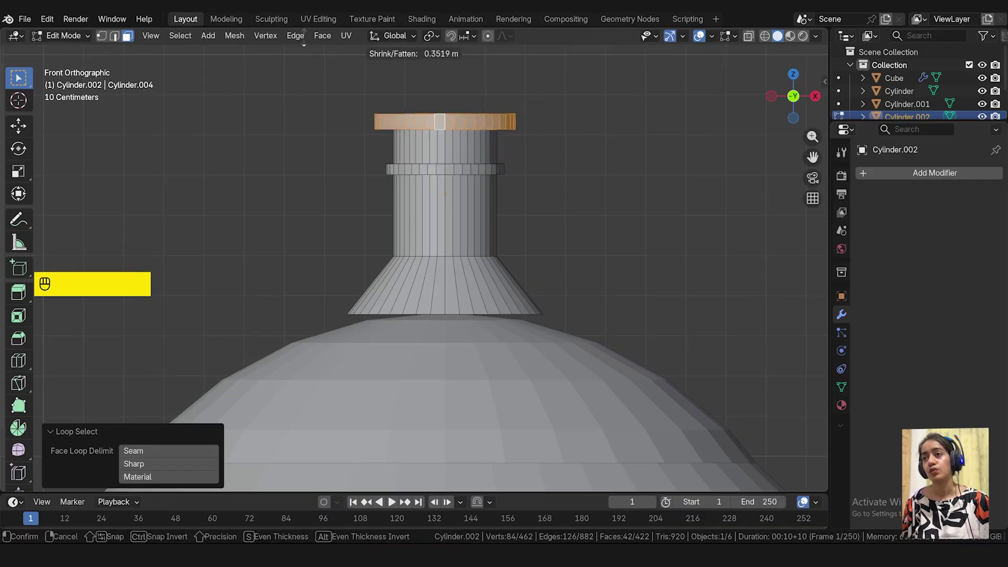
pyautogui.click(448, 150)
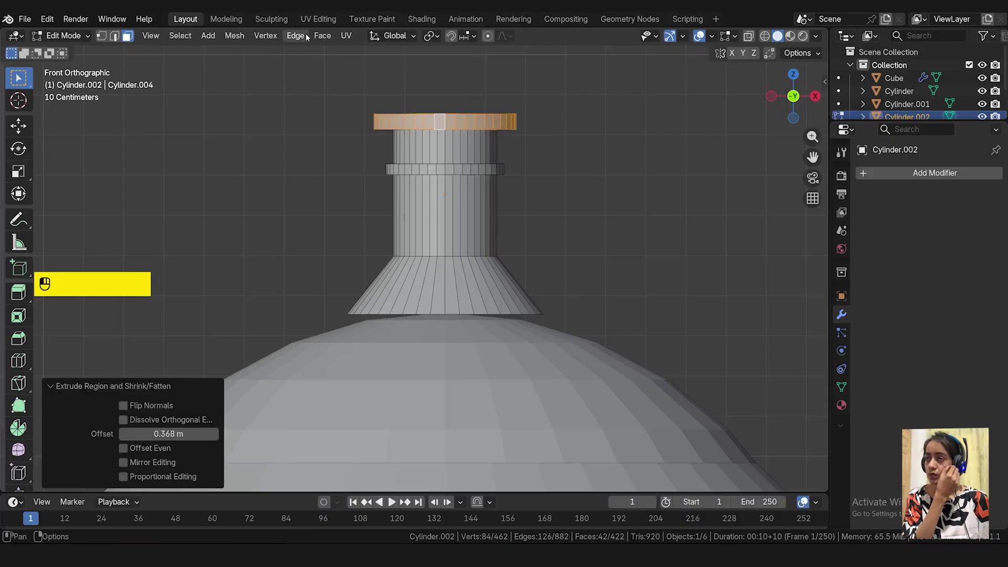
pyautogui.press('Tab')
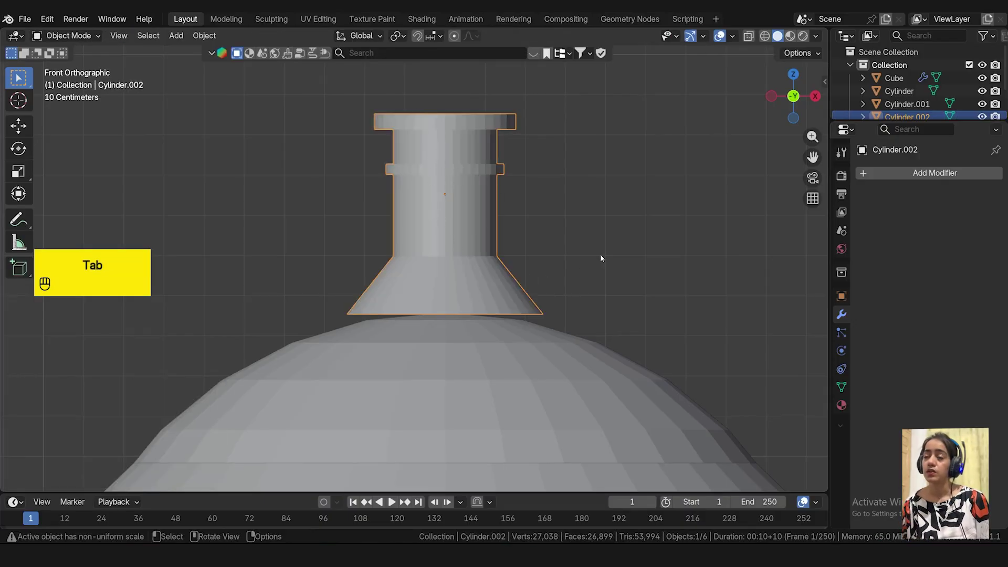
# - Scale the chimney uniformly to 0.693 and lower it about 0.099 m along Z onto the dome
pyautogui.press('s')
pyautogui.click(551, 246)
pyautogui.scroll(-5, 551, 245)
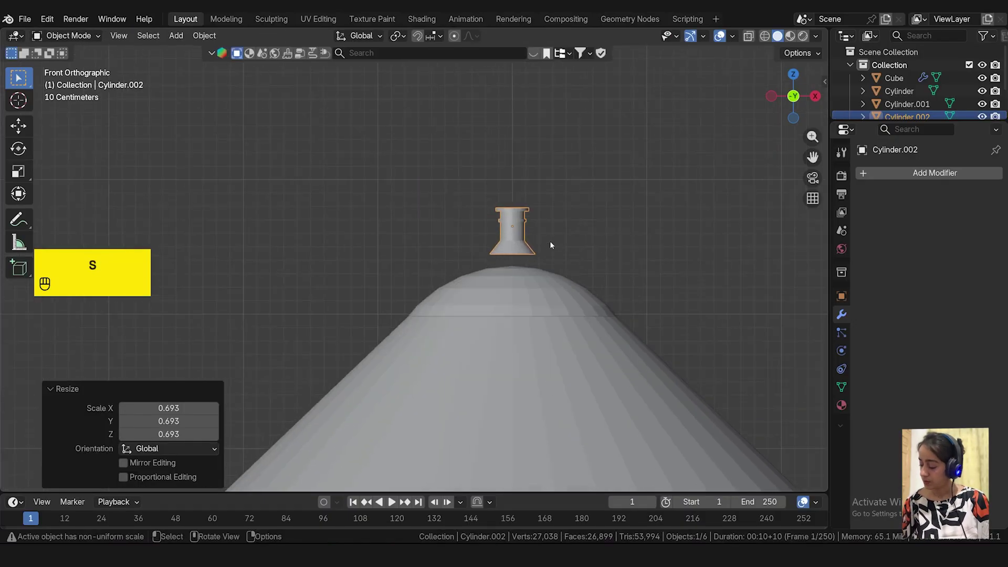
pyautogui.scroll(4, 551, 245)
pyautogui.press('g')
pyautogui.press('z')
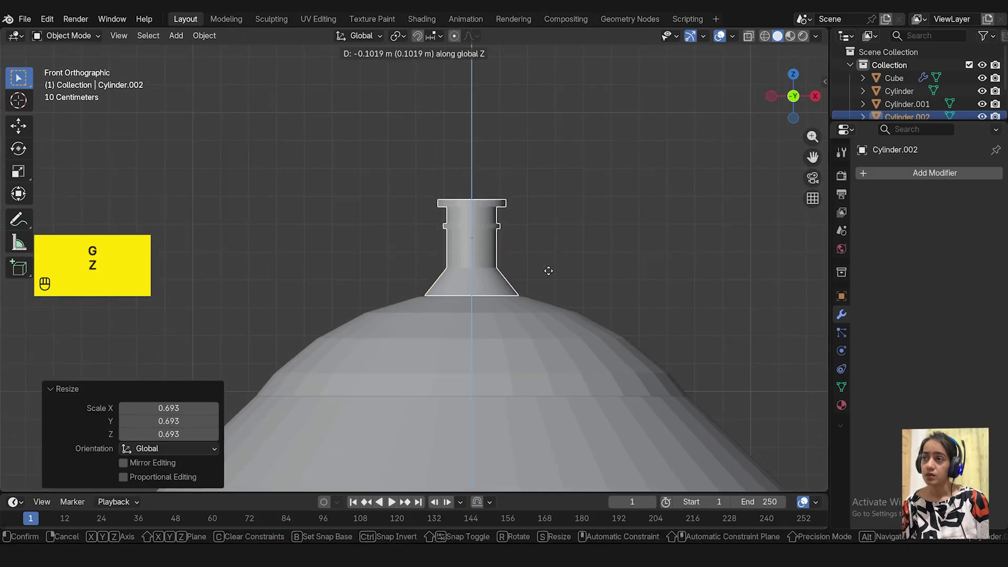
pyautogui.click(549, 267)
# - Apply Shade Smooth to the chimney
pyautogui.scroll(4, 457, 251)
pyautogui.rightClick(454, 248)
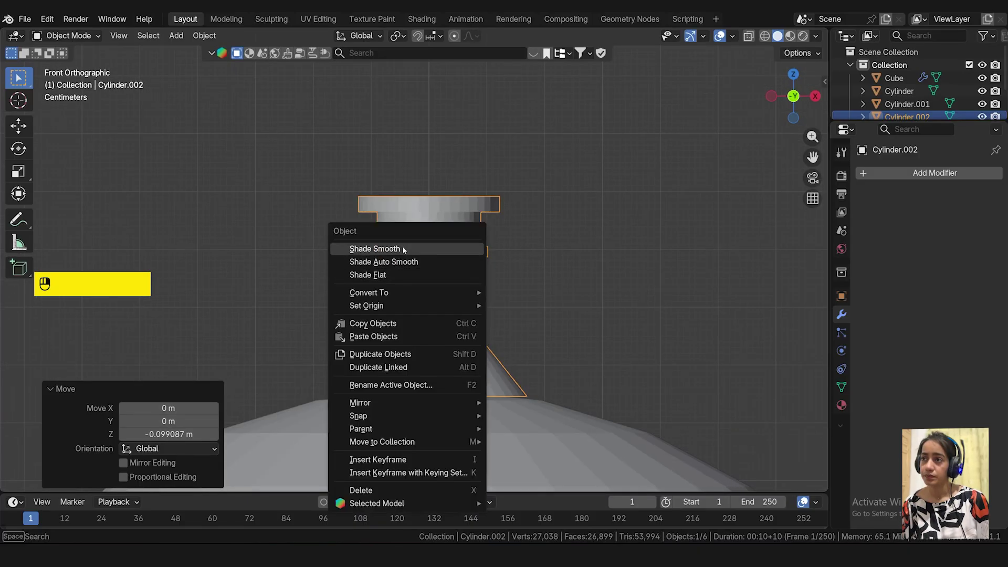
pyautogui.click(457, 248)
pyautogui.moveTo(442, 274); pyautogui.dragTo(446, 232, button='middle')
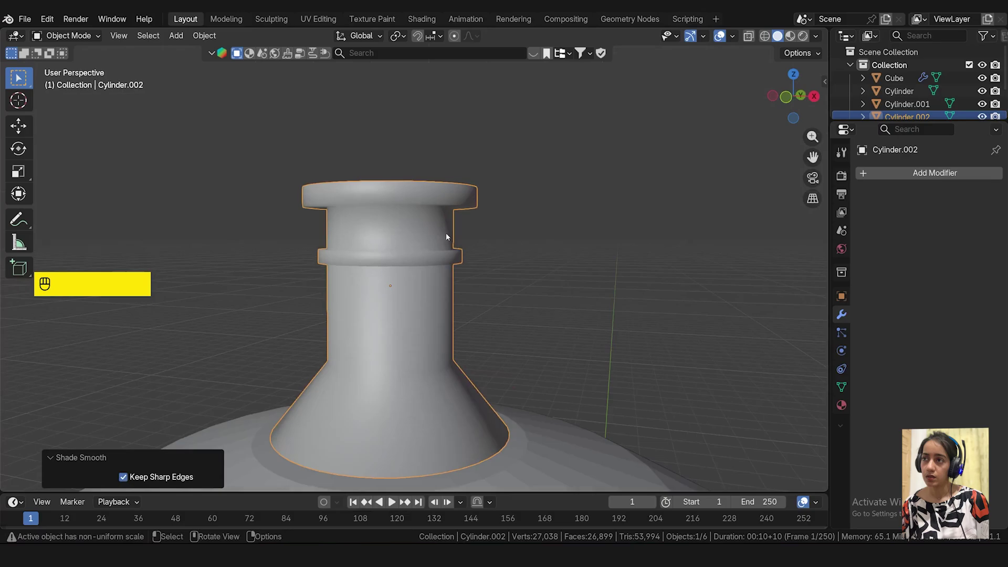
# - Apply all transforms to the chimney and set its origin to its geometry
pyautogui.hotkey('ctrl', 'a')
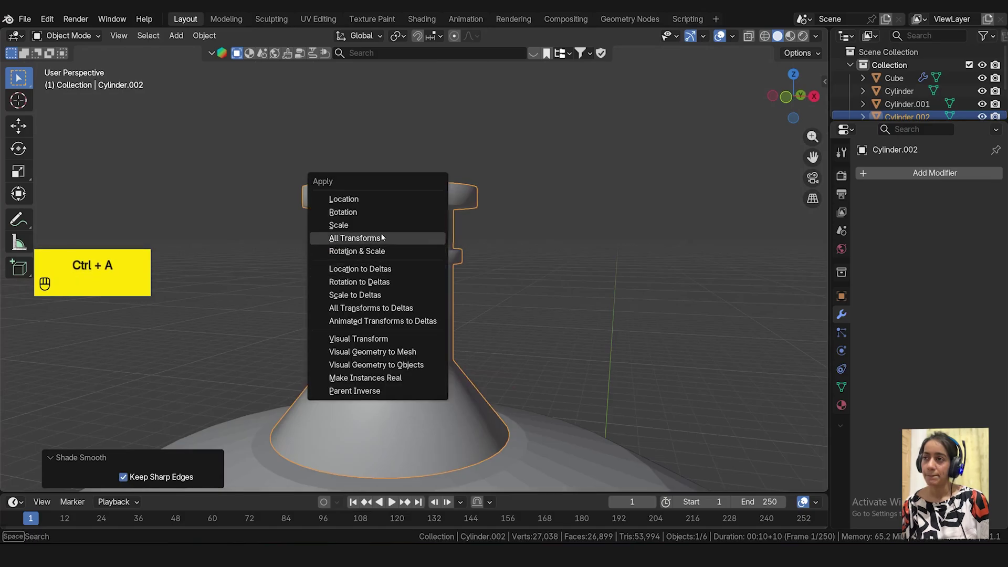
pyautogui.click(383, 238)
pyautogui.rightClick(388, 251)
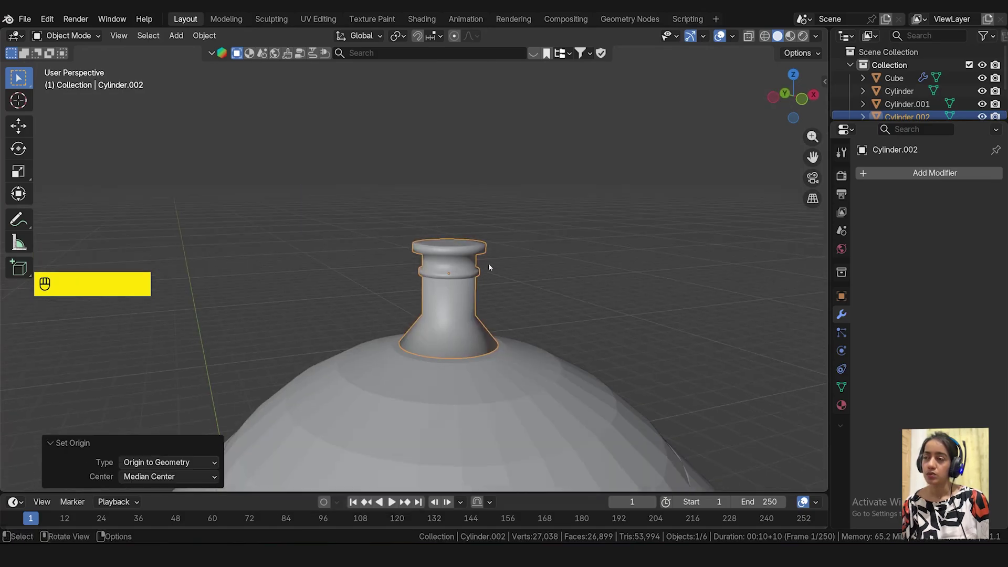
pyautogui.scroll(-2, 483, 310)
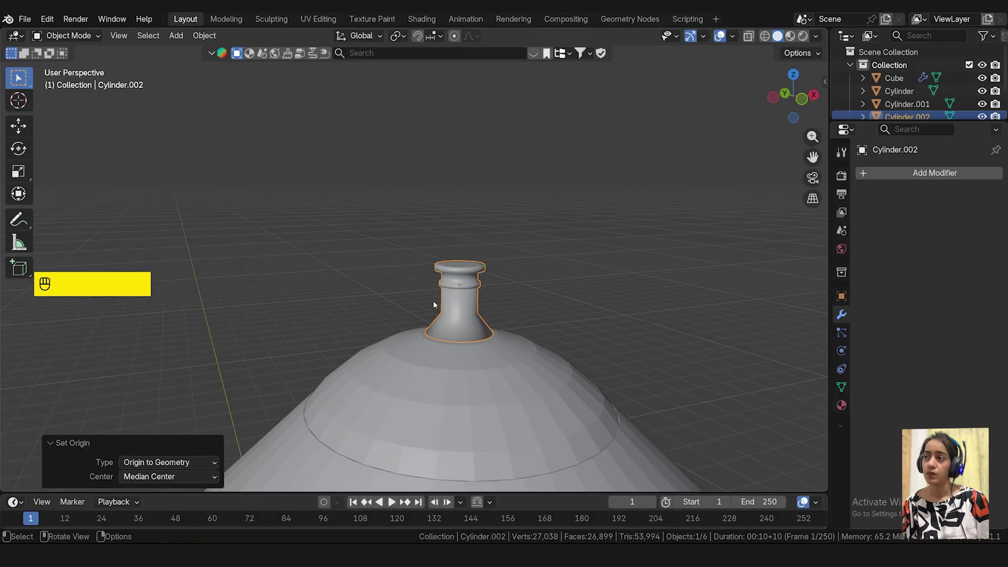
pyautogui.scroll(3, 495, 342)
pyautogui.scroll(-2, 488, 346)
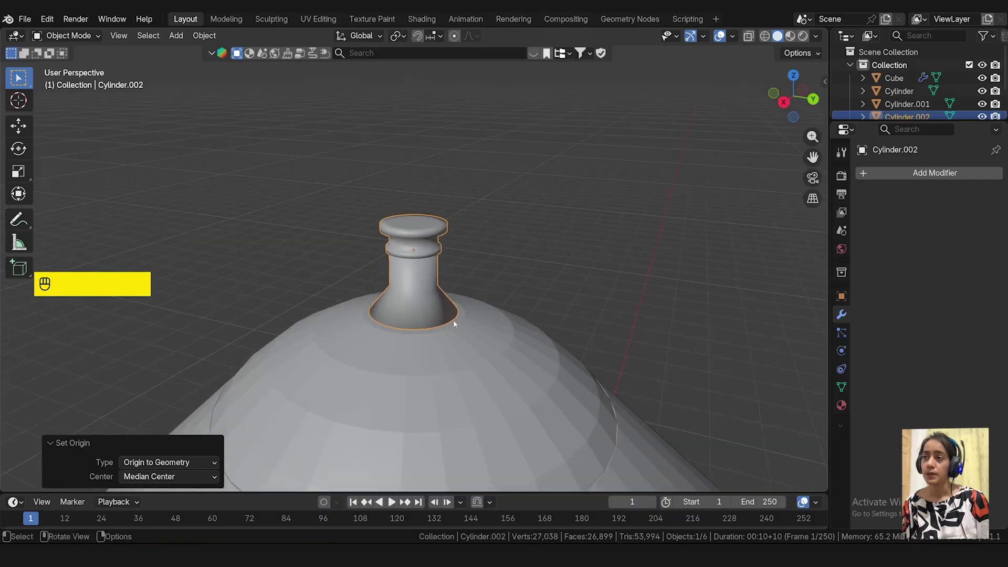
# - In Edit Mode on the yurt body, extrude the roof's upper edge loop slightly upward and select the new band of faces
pyautogui.moveTo(453, 320); pyautogui.dragTo(684, 541, button='middle')
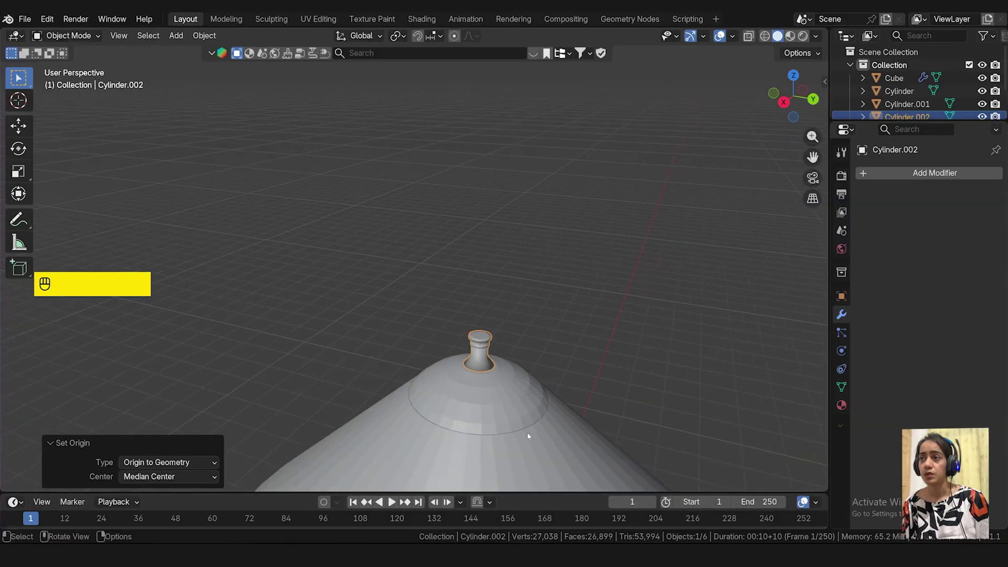
pyautogui.press('Tab')
pyautogui.click(542, 397)
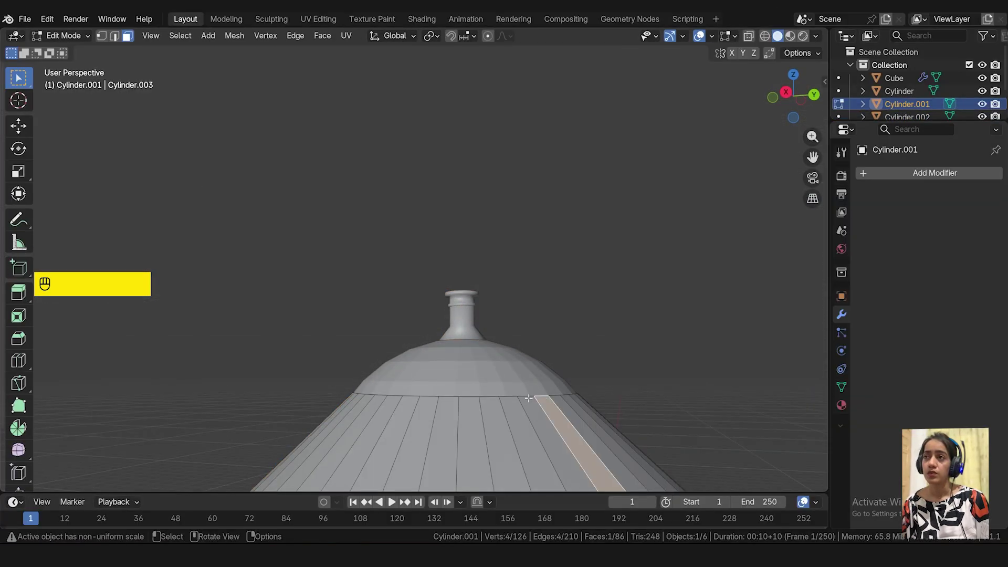
pyautogui.press('2')
pyautogui.click(489, 397)
pyautogui.keyDown('alt'); pyautogui.click(489, 397); pyautogui.keyUp('alt')
pyautogui.press('e')
pyautogui.click(606, 391)
pyautogui.press('3')
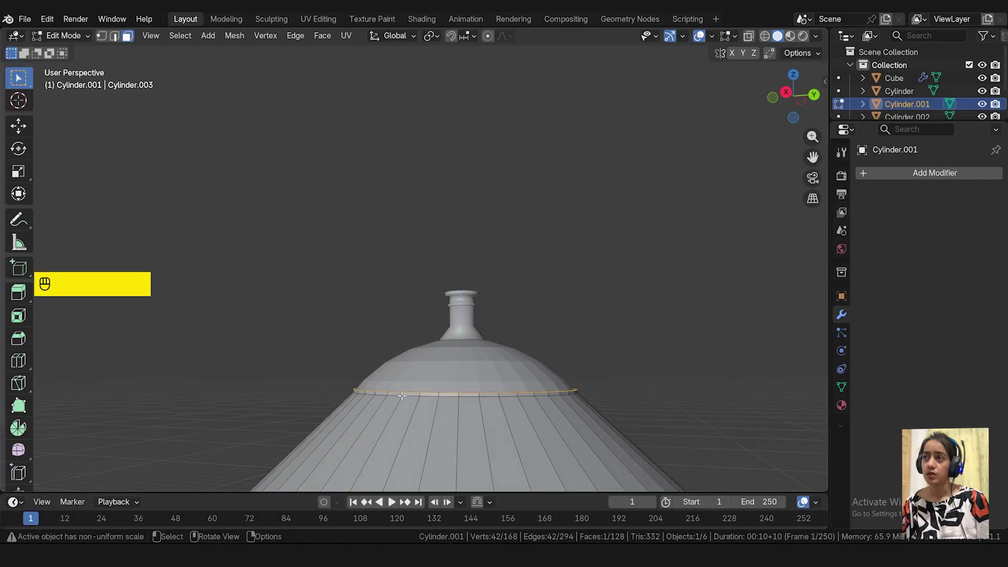
pyautogui.keyDown('alt'); pyautogui.click(525, 393); pyautogui.keyUp('alt')
# - Try extruding the face band around the dome's base outward along normals, undoing each attempt
pyautogui.hotkey('alt', 'e')
pyautogui.click(625, 387)
pyautogui.click(604, 353)
pyautogui.moveTo(605, 353); pyautogui.dragTo(606, 418, button='middle')
pyautogui.scroll(5, 590, 417)
pyautogui.hotkey('ctrl', 'z')
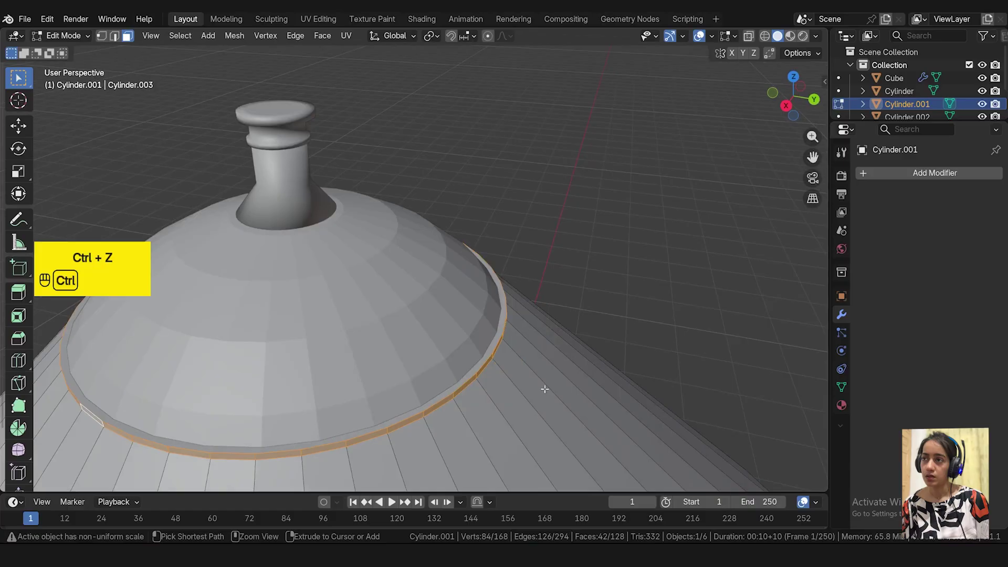
pyautogui.hotkey('alt', 'e')
pyautogui.click(547, 384)
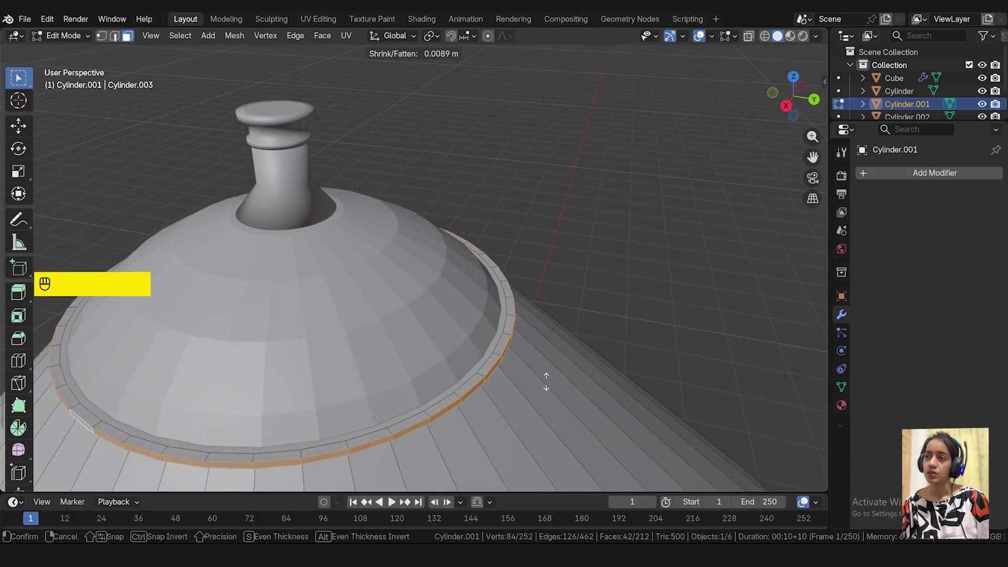
pyautogui.click(546, 382)
pyautogui.moveTo(452, 385); pyautogui.dragTo(353, 313, button='middle')
pyautogui.hotkey('ctrl', 'z')
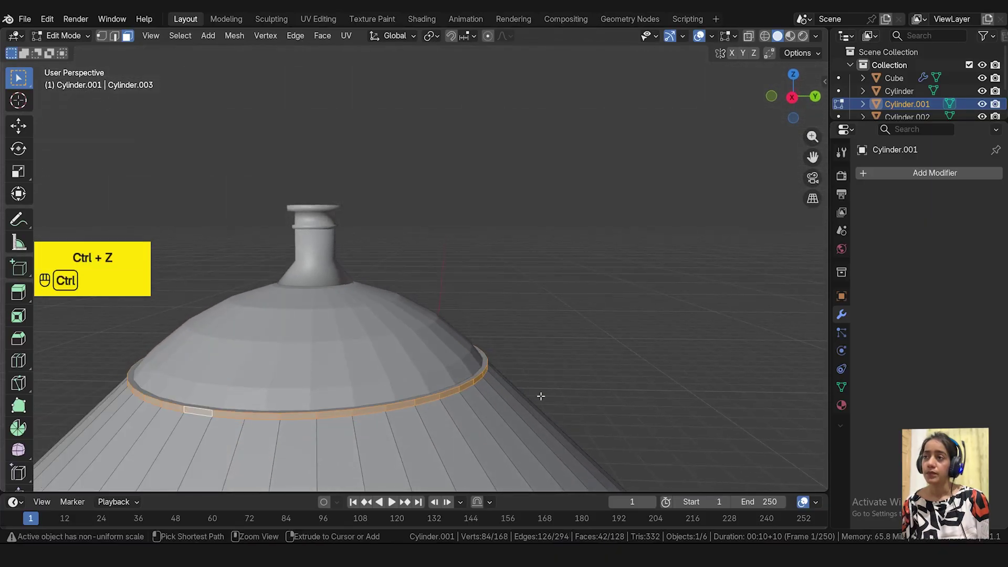
# - Extrude the face band around the dome's base outward along normals as a protruding ring and return to Object Mode
pyautogui.hotkey('alt', 'e')
pyautogui.click(541, 396)
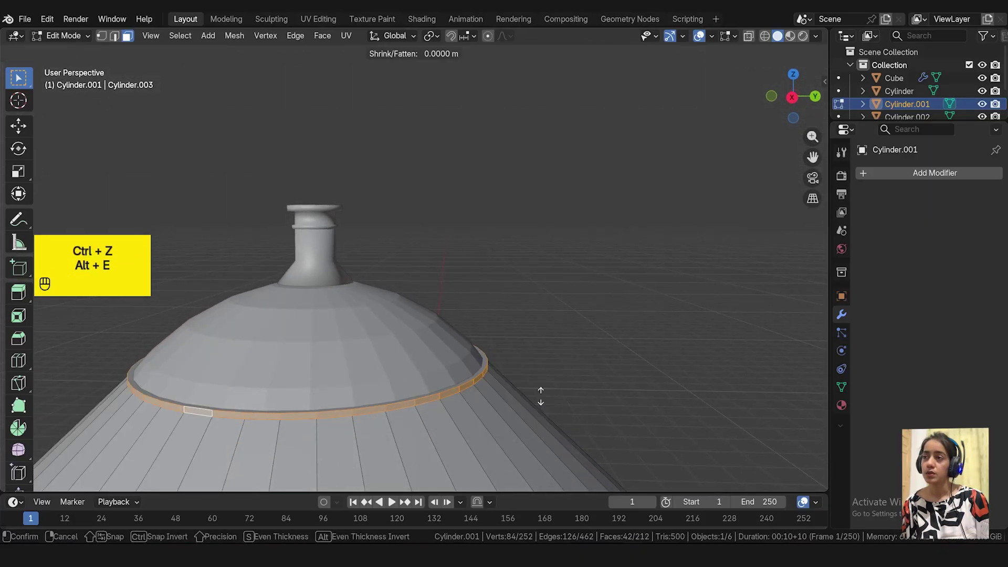
pyautogui.click(535, 389)
pyautogui.press('Tab')
pyautogui.press('KP_1')
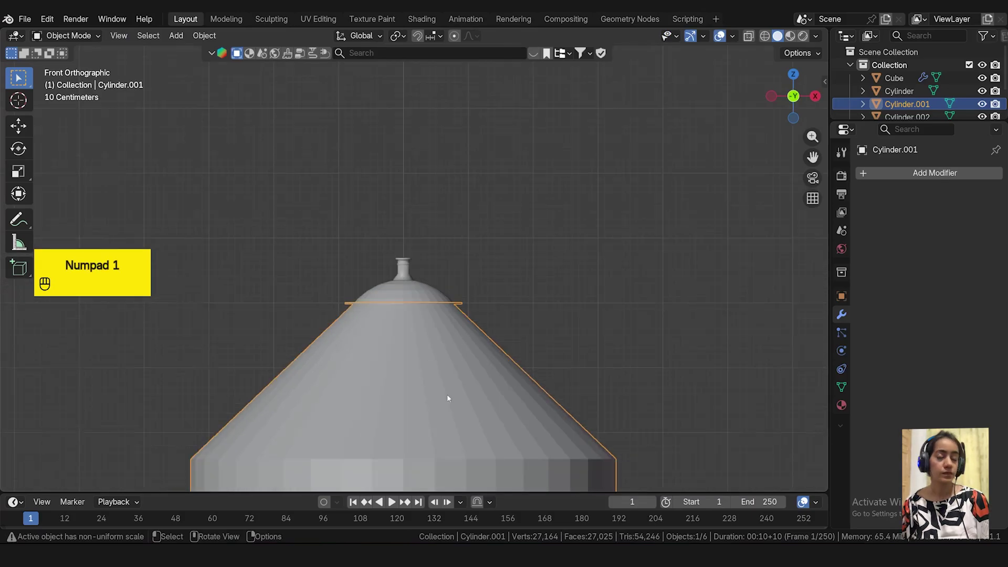
pyautogui.scroll(-3, 448, 399)
pyautogui.keyDown('shift'); pyautogui.moveTo(448, 401); pyautogui.dragTo(474, 199, button='middle'); pyautogui.keyUp('shift')
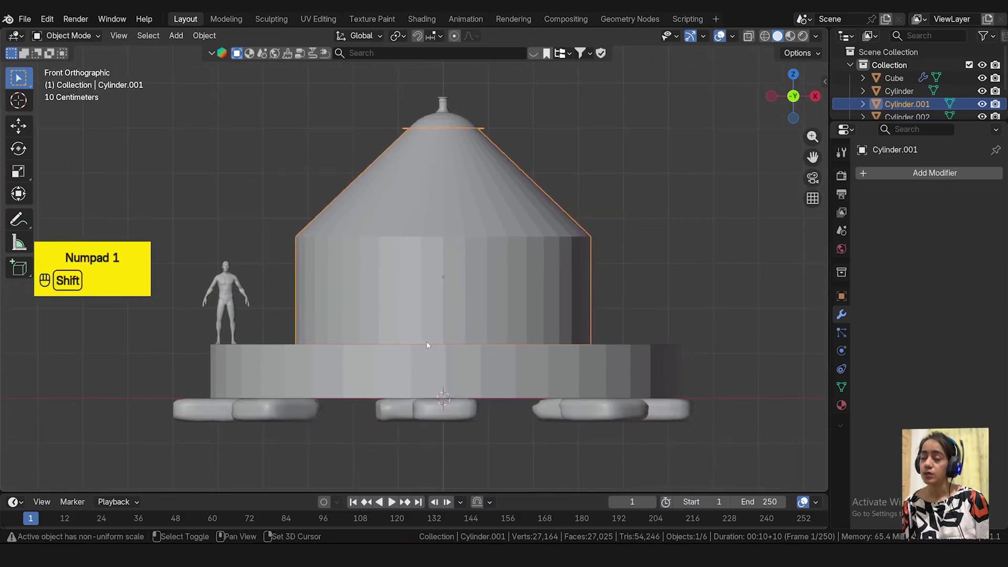
# - Add a 42-vertex cylinder and raise it about 6.42 m along Z to the top of the roof
pyautogui.hotkey('shift', 'a')
pyautogui.moveTo(417, 275)
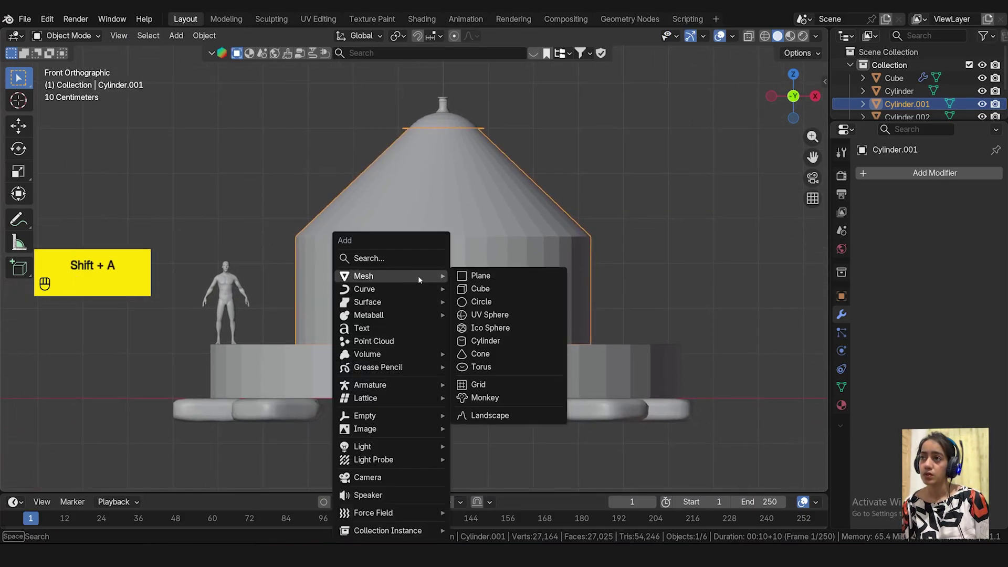
pyautogui.click(494, 340)
pyautogui.press('g')
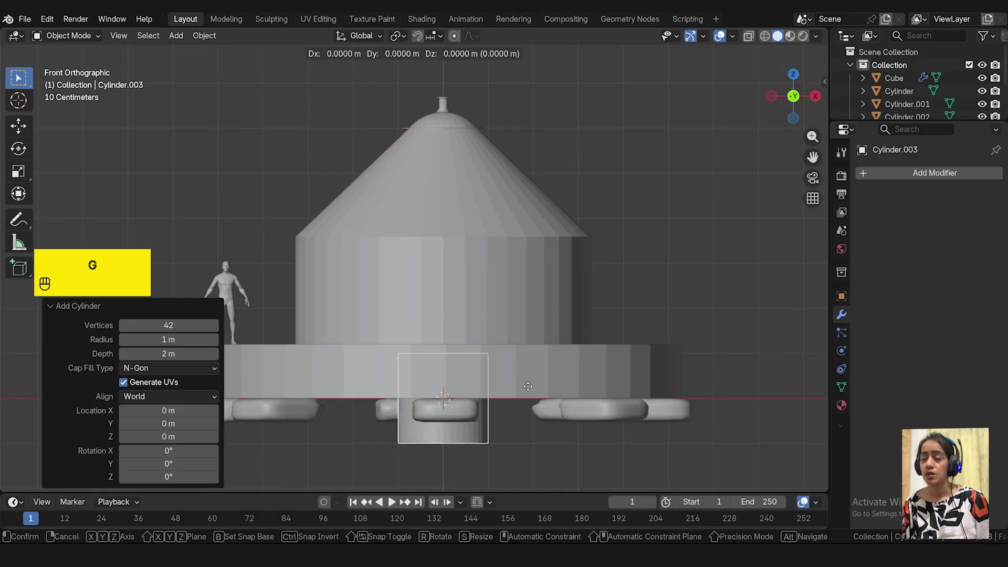
pyautogui.press('z')
pyautogui.click(546, 96)
pyautogui.scroll(3, 525, 100)
pyautogui.scroll(1, 525, 102)
pyautogui.keyDown('shift'); pyautogui.moveTo(374, 121); pyautogui.dragTo(439, 258, button='middle'); pyautogui.keyUp('shift')
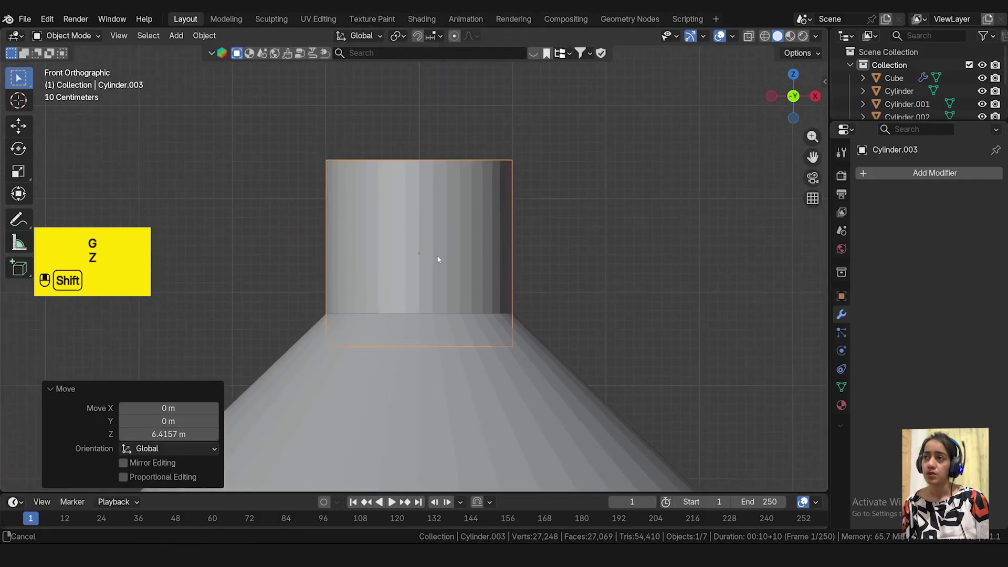
# - Shrink the new cylinder and stretch it along Z into a thin upright rod inside the chimney
pyautogui.press('s')
pyautogui.press('z')
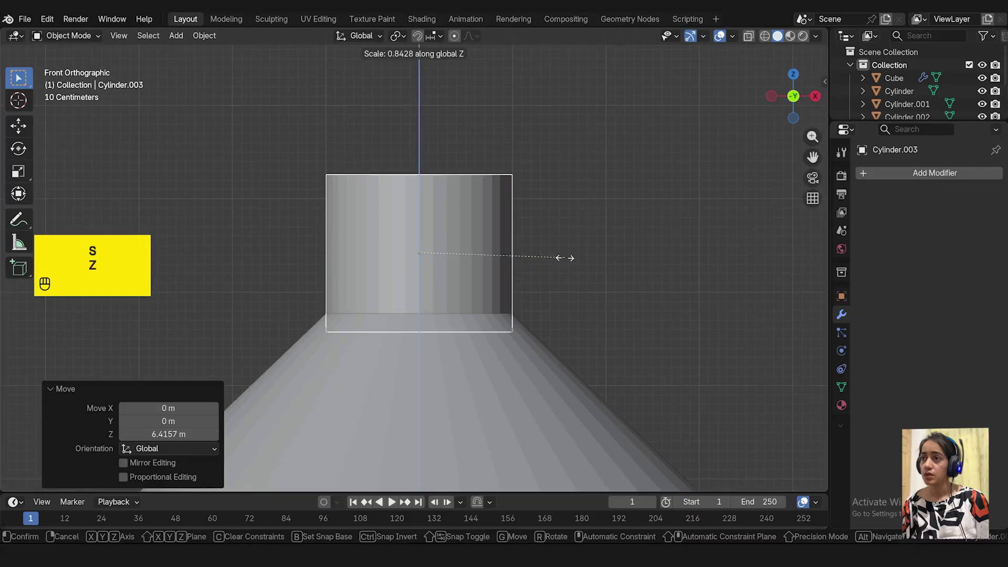
pyautogui.rightClick(667, 287)
pyautogui.press('s')
pyautogui.click(456, 266)
pyautogui.press('s')
pyautogui.press('z')
pyautogui.click(596, 247)
pyautogui.press('s')
pyautogui.hotkey('shift', 'z')
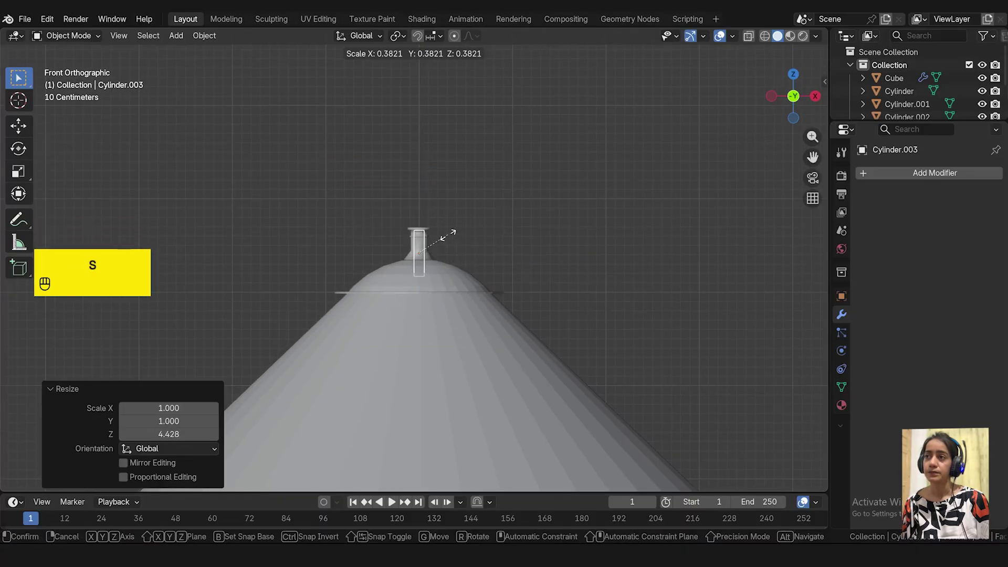
pyautogui.click(440, 241)
# - Rotate the rod about -53° in front view and move it beside the chimney over the dome's slope
pyautogui.moveTo(466, 190); pyautogui.dragTo(473, 243, button='middle')
pyautogui.press('KP_1')
pyautogui.press('r')
pyautogui.click(574, 163)
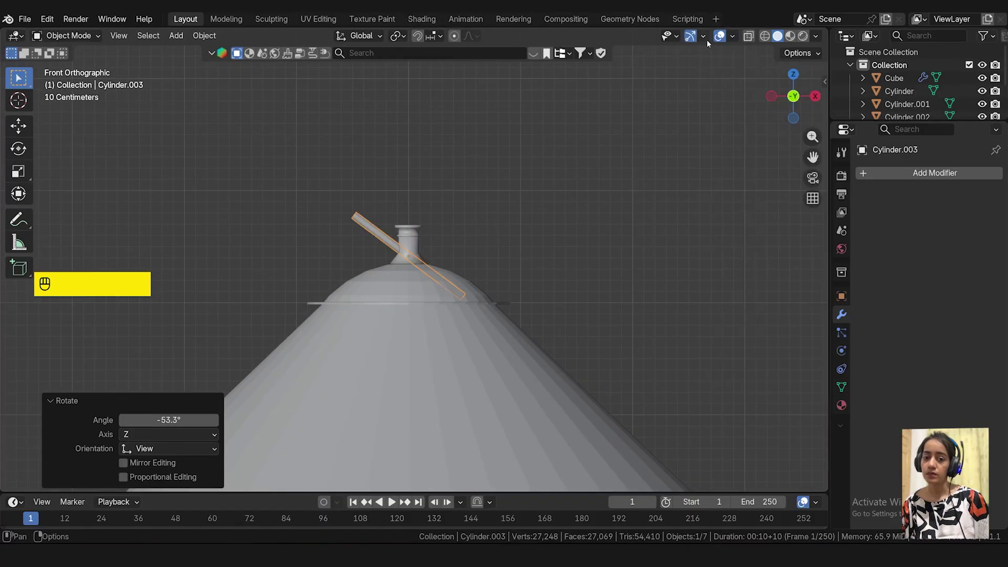
pyautogui.moveTo(464, 256)
pyautogui.mouseDown()
pyautogui.moveTo(504, 256)
pyautogui.moveTo(453, 257)
pyautogui.mouseUp()
pyautogui.scroll(3, 531, 310)
pyautogui.moveTo(530, 311); pyautogui.dragTo(533, 325, button='middle')
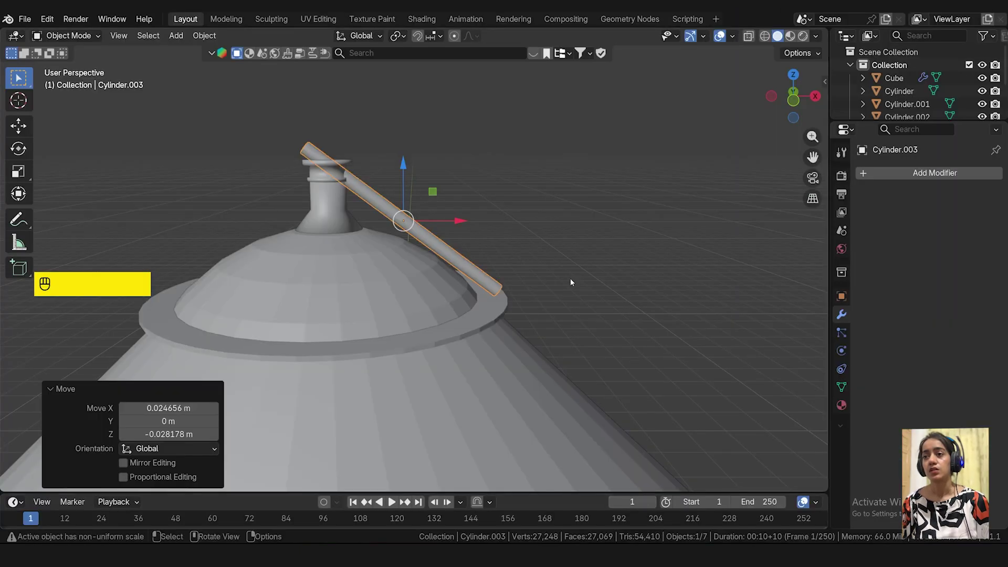
# - Refine the rod's tilt by about -8°, then reposition and rescale it to span from the chimney base to the dome ring
pyautogui.press('s')
pyautogui.press('r')
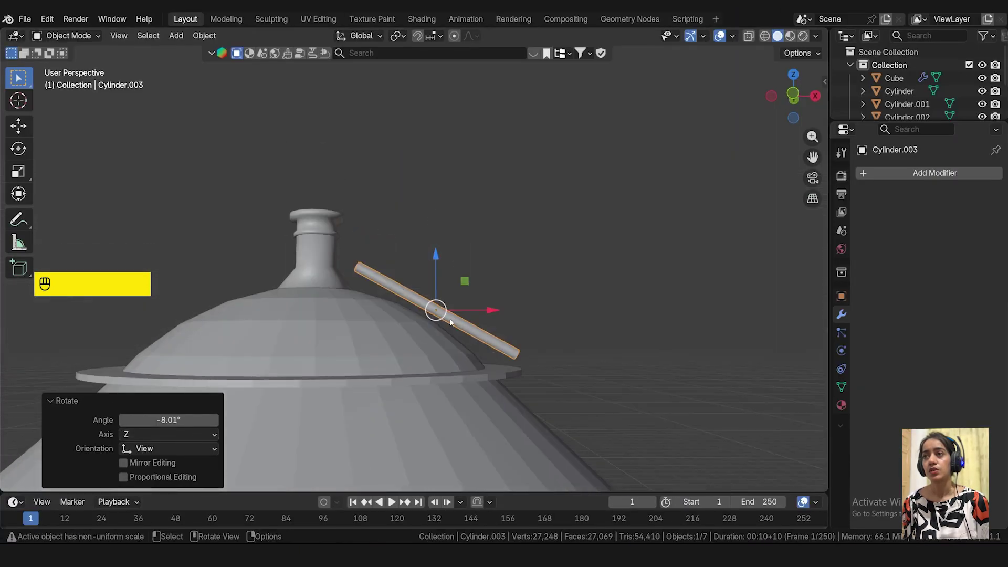
pyautogui.press('g')
pyautogui.scroll(-2, 389, 255)
pyautogui.click(367, 321)
pyautogui.press('g')
pyautogui.press('z')
pyautogui.keyDown('shift'); pyautogui.moveTo(473, 315); pyautogui.dragTo(634, 247, button='middle'); pyautogui.keyUp('shift')
pyautogui.click(570, 237)
pyautogui.press('g')
pyautogui.press('s')
pyautogui.press('z')
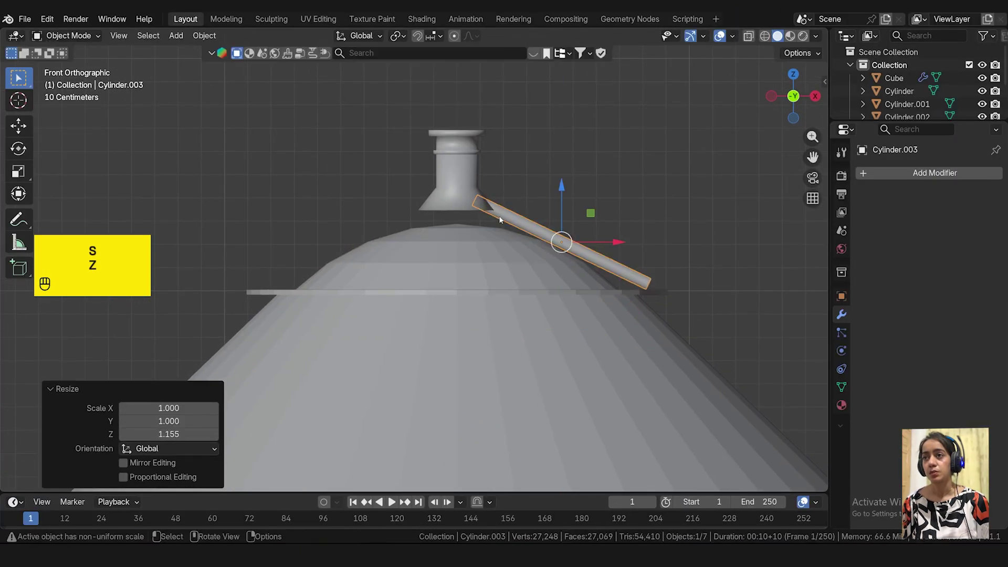
# - Inset the chimney's bottom face about 0.034 m and extrude it down into the dome
pyautogui.moveTo(499, 217); pyautogui.dragTo(415, 239, button='middle')
pyautogui.click(580, 192)
pyautogui.press('KP_1')
pyautogui.scroll(5, 506, 180)
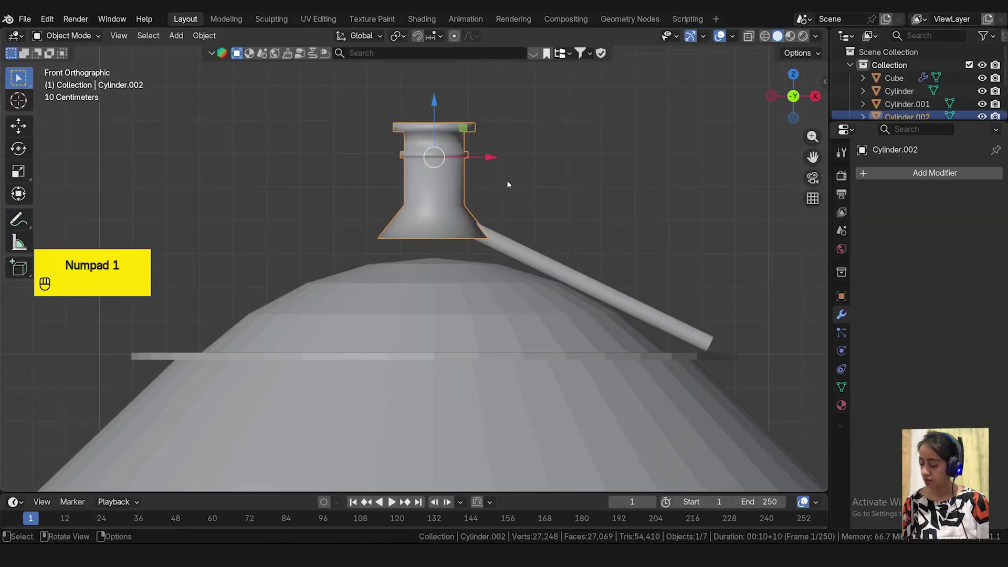
pyautogui.press('Tab')
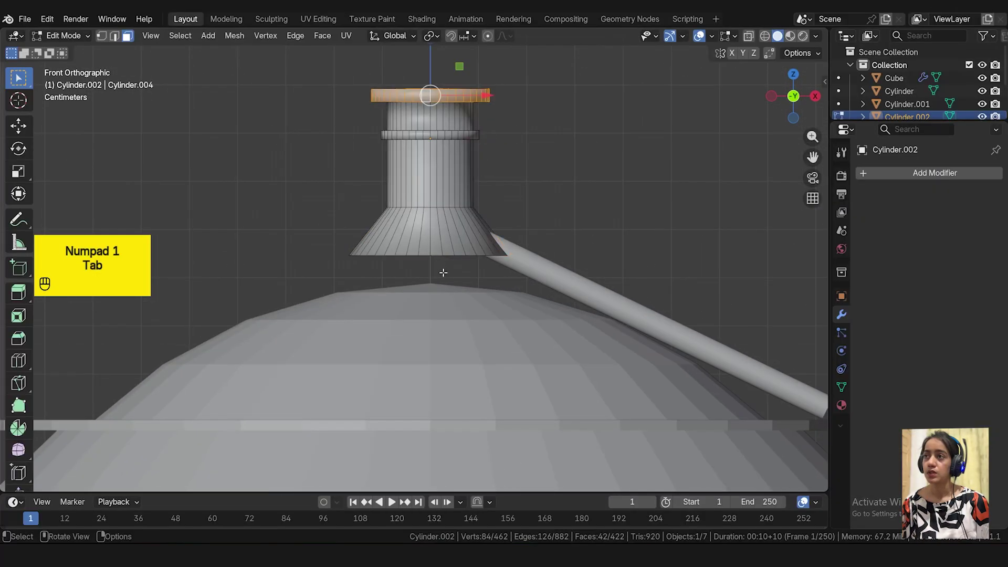
pyautogui.moveTo(443, 272); pyautogui.dragTo(442, 242, button='middle')
pyautogui.click(424, 355)
pyautogui.press('KP_1')
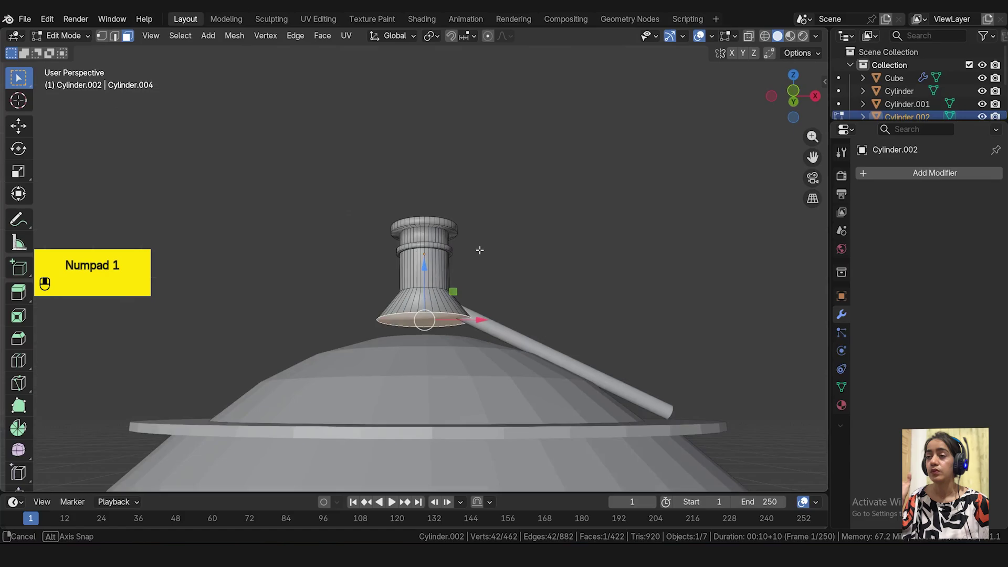
pyautogui.scroll(4, 452, 336)
pyautogui.press('i')
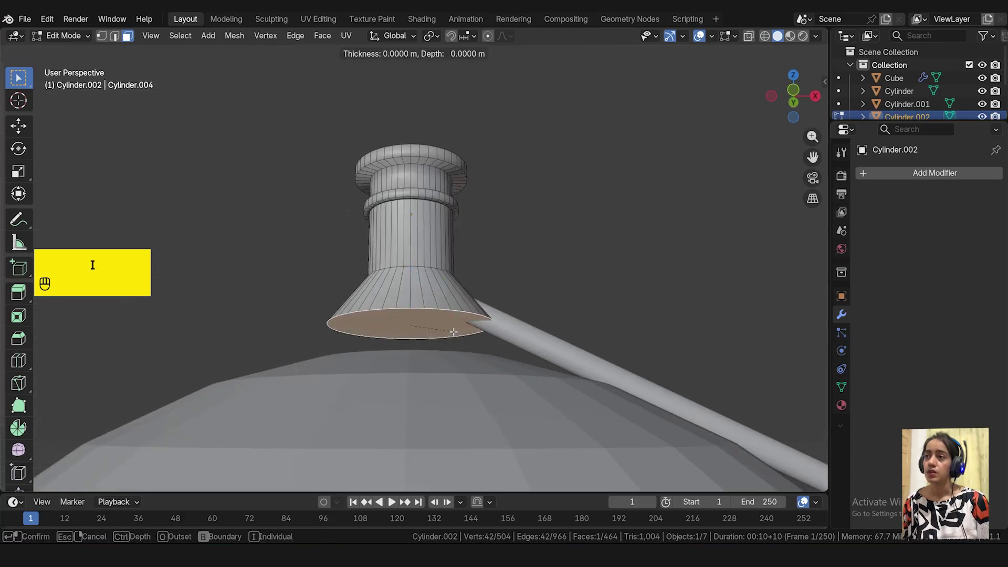
pyautogui.click(443, 327)
pyautogui.press('KP_1')
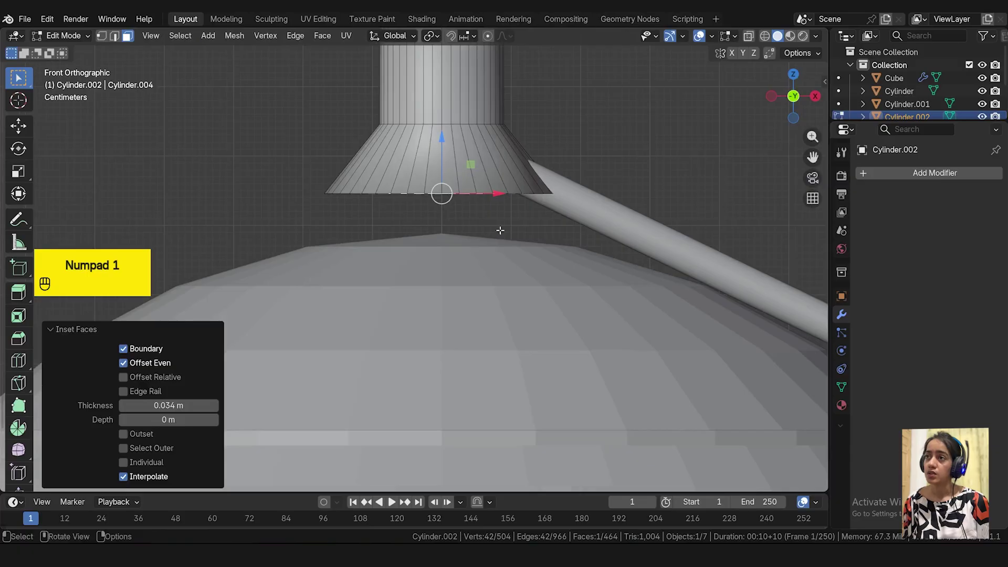
pyautogui.press('e')
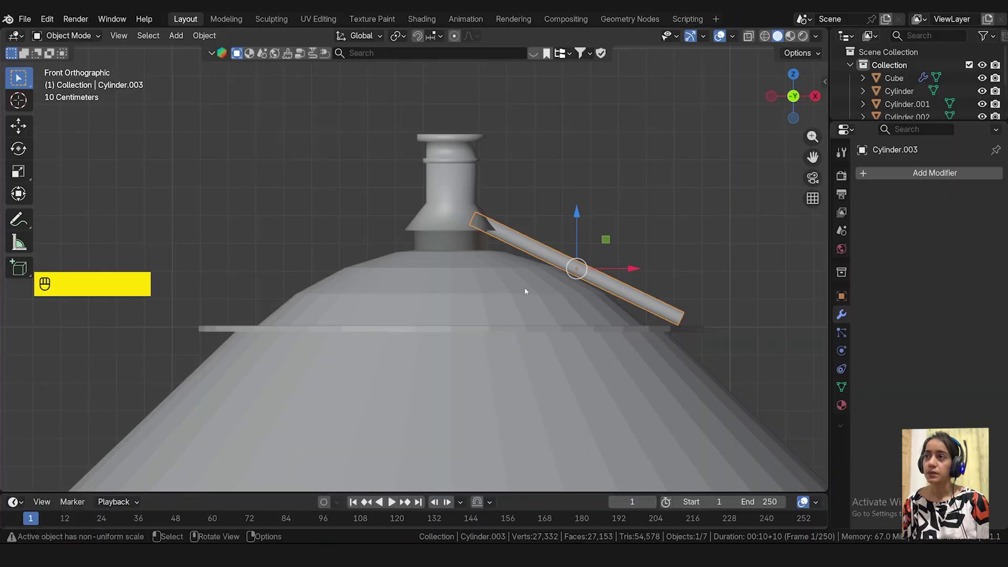
# - Taper the rod by scaling down its lower end face, nudge that face onto the ring, and return to Object Mode
pyautogui.press('g')
pyautogui.press('s')
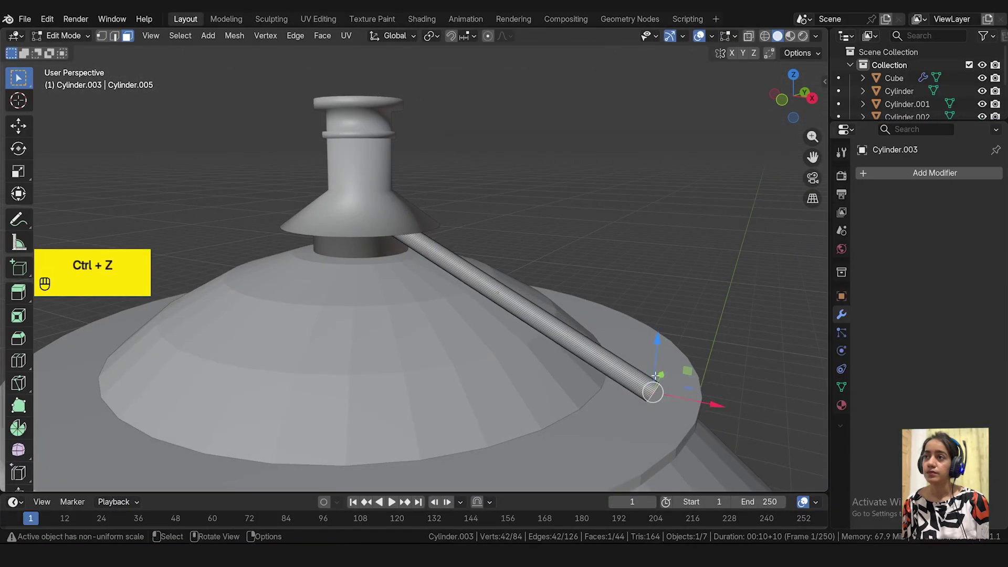
pyautogui.press('s')
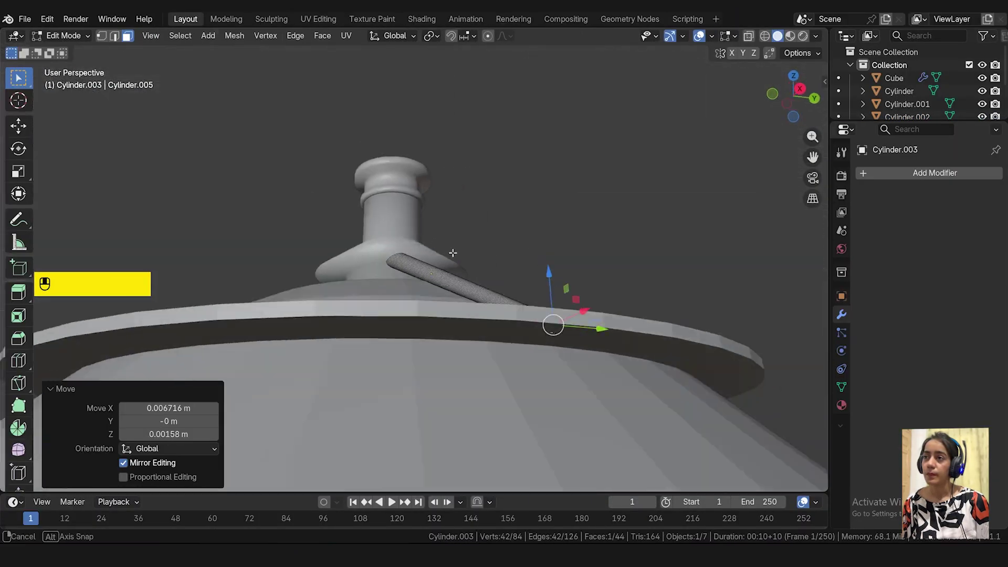
pyautogui.scroll(4, 546, 312)
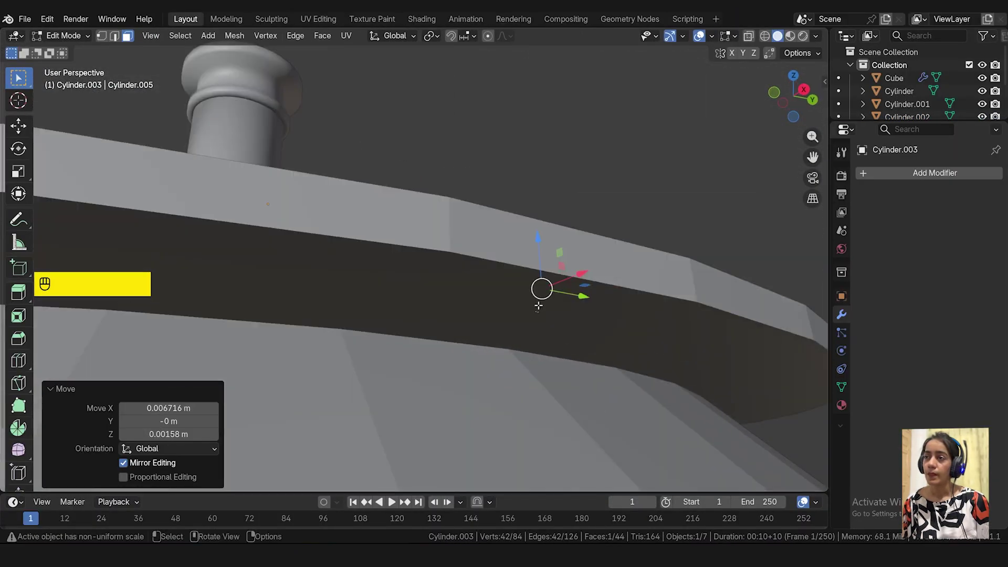
pyautogui.scroll(3, 541, 309)
pyautogui.scroll(-3, 537, 253)
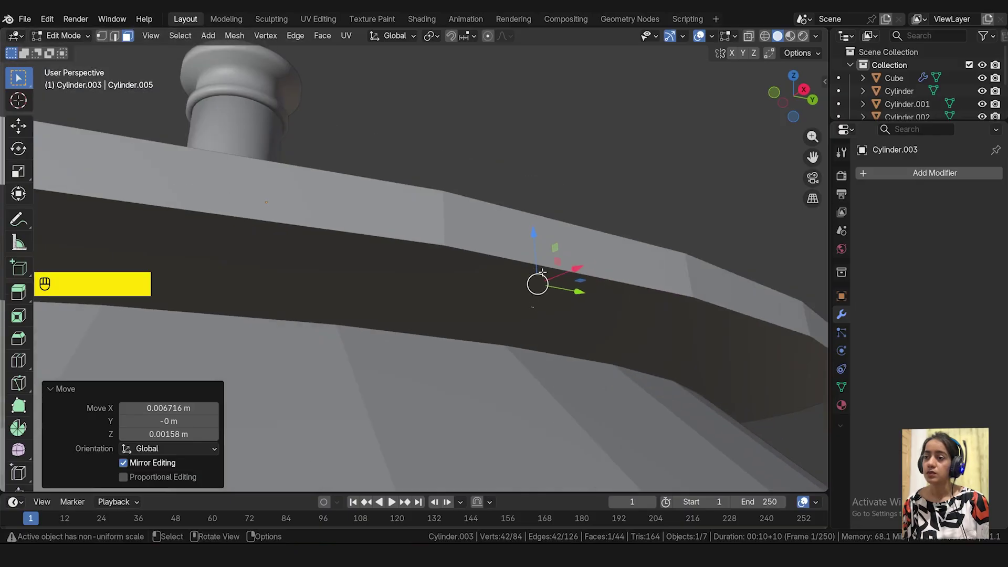
pyautogui.moveTo(534, 235); pyautogui.dragTo(534, 230)
pyautogui.moveTo(499, 289); pyautogui.dragTo(530, 382, button='middle')
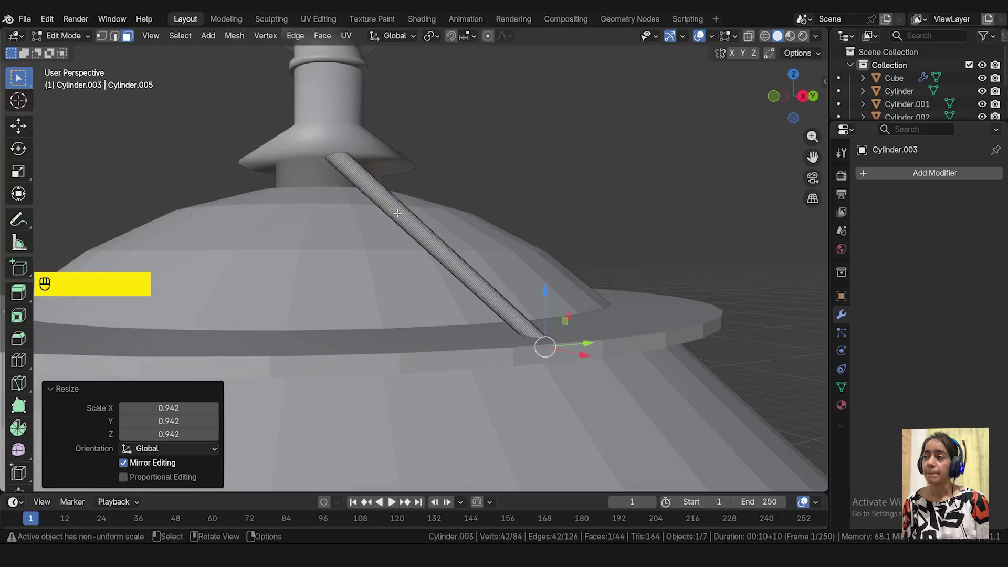
pyautogui.press('Tab')
# - Try an Array modifier on the rod with its shape set to Circle
pyautogui.press('KP_7')
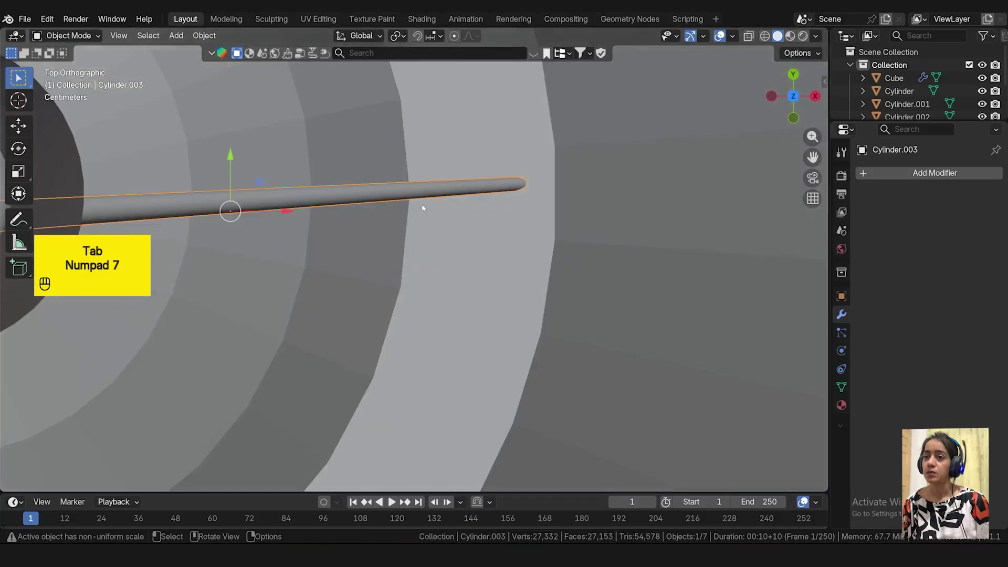
pyautogui.scroll(-8, 423, 207)
pyautogui.keyDown('shift'); pyautogui.moveTo(327, 192); pyautogui.dragTo(520, 271, button='middle'); pyautogui.keyUp('shift')
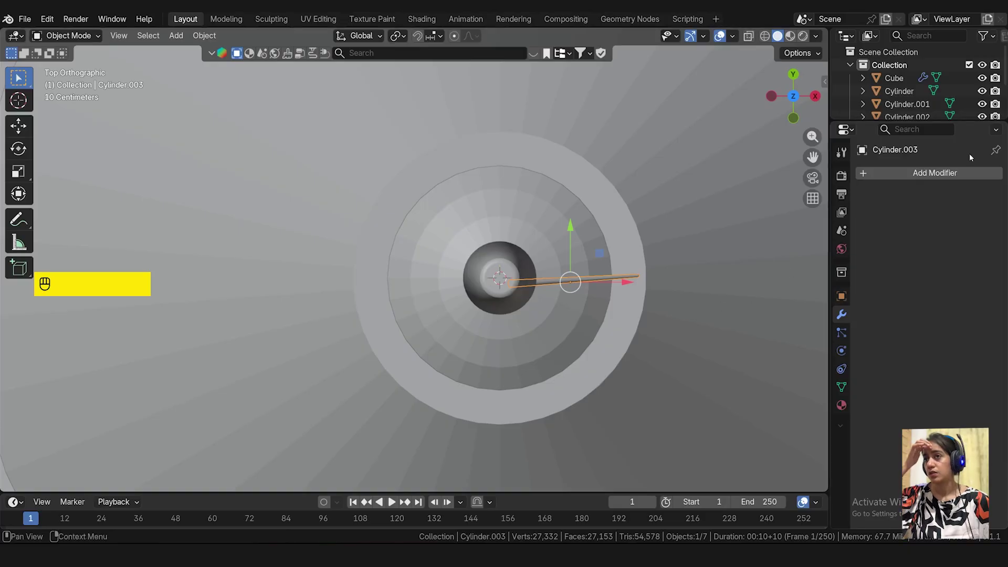
pyautogui.click(961, 173)
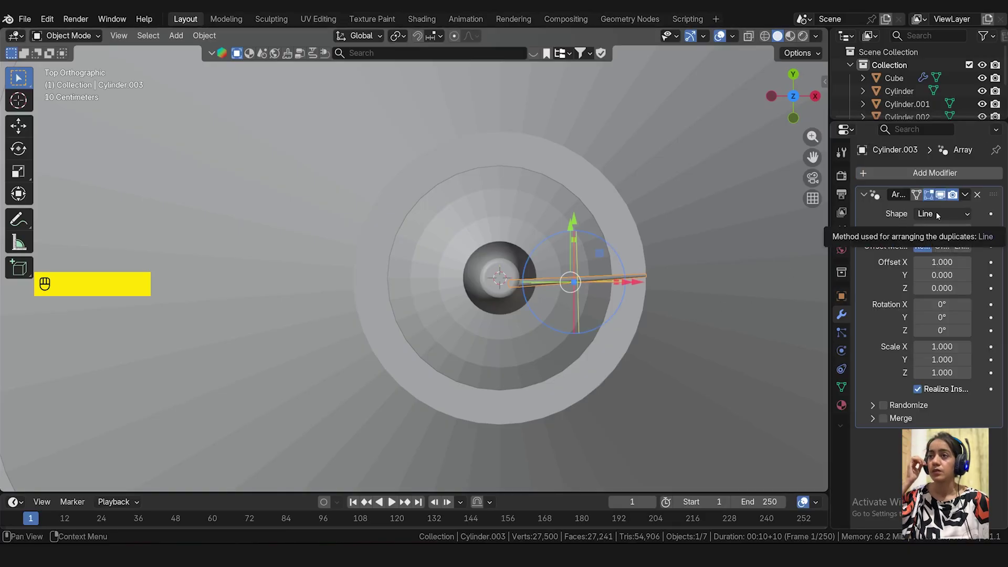
pyautogui.click(938, 215)
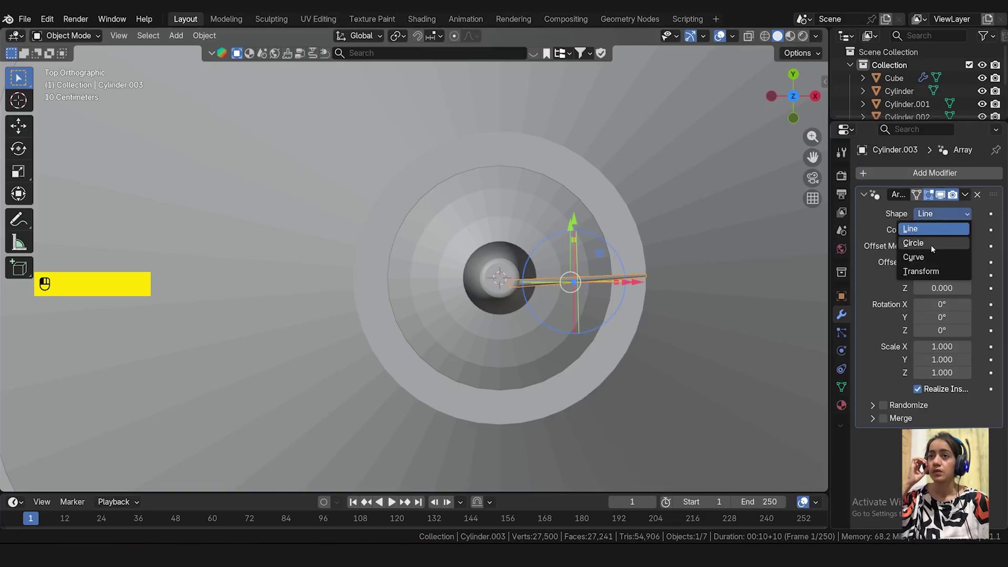
pyautogui.click(935, 241)
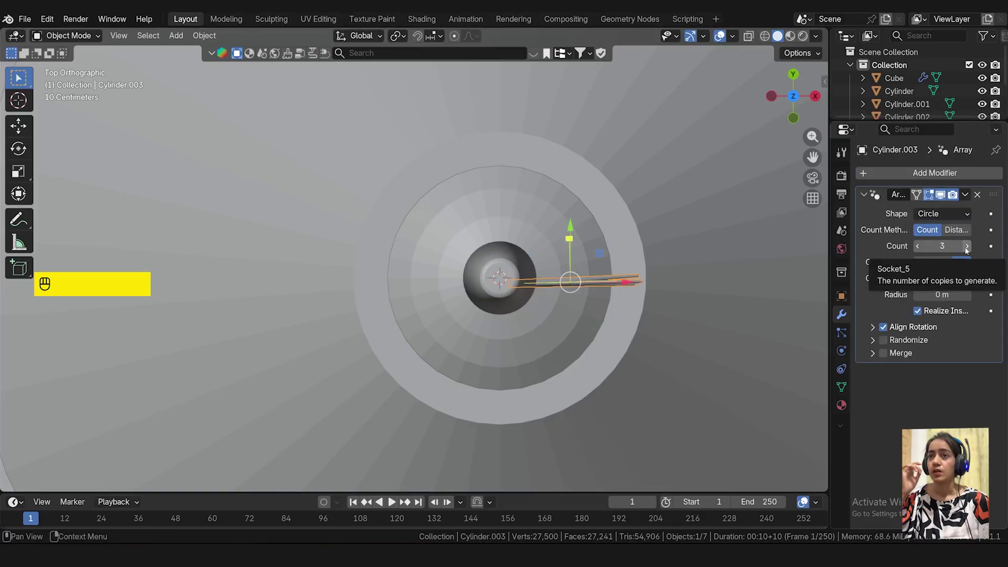
# - Try 19 rod copies around the Z axis in the circular array
pyautogui.moveTo(942, 246); pyautogui.dragTo(961, 246)
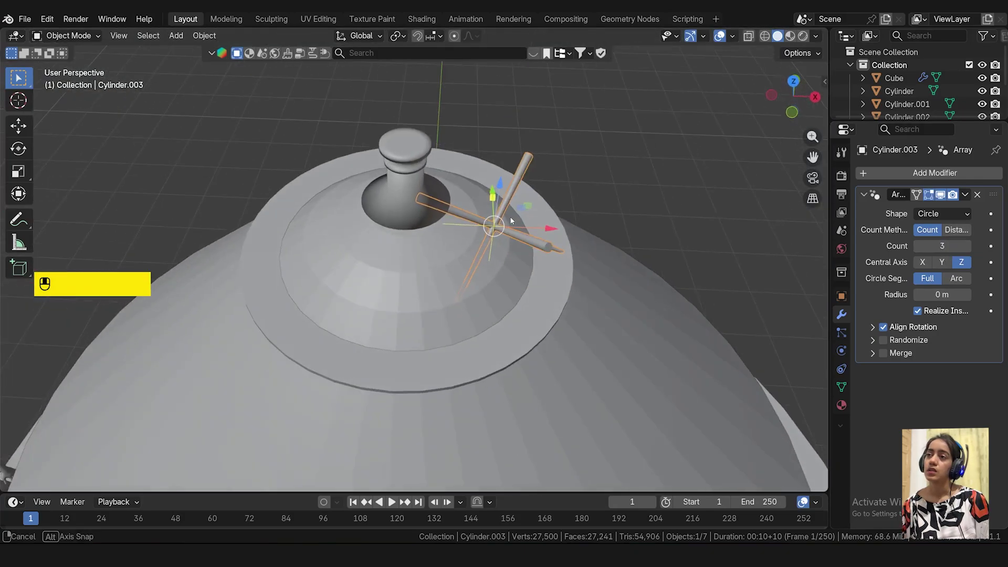
pyautogui.click(942, 265)
pyautogui.click(962, 264)
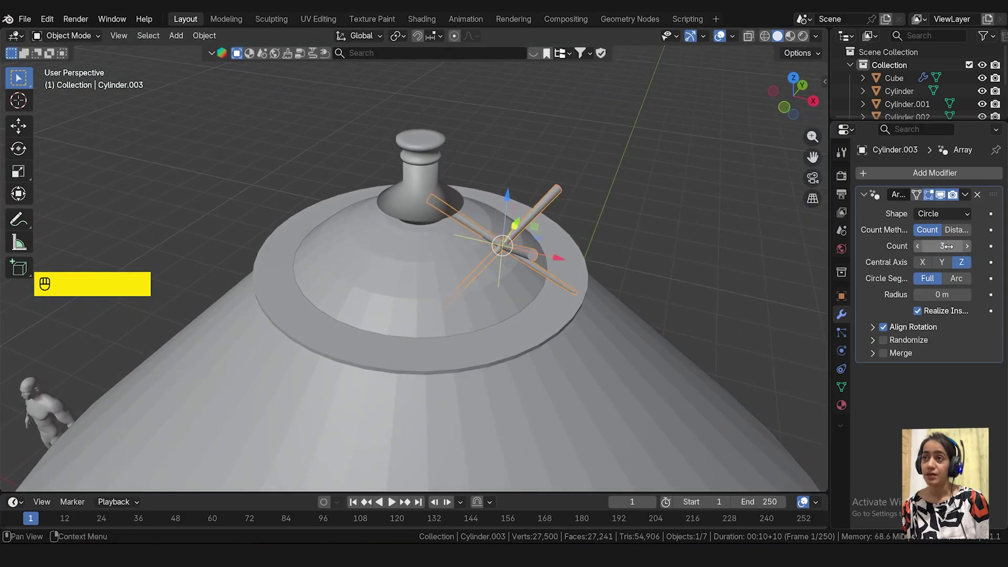
pyautogui.moveTo(946, 252); pyautogui.dragTo(1005, 246)
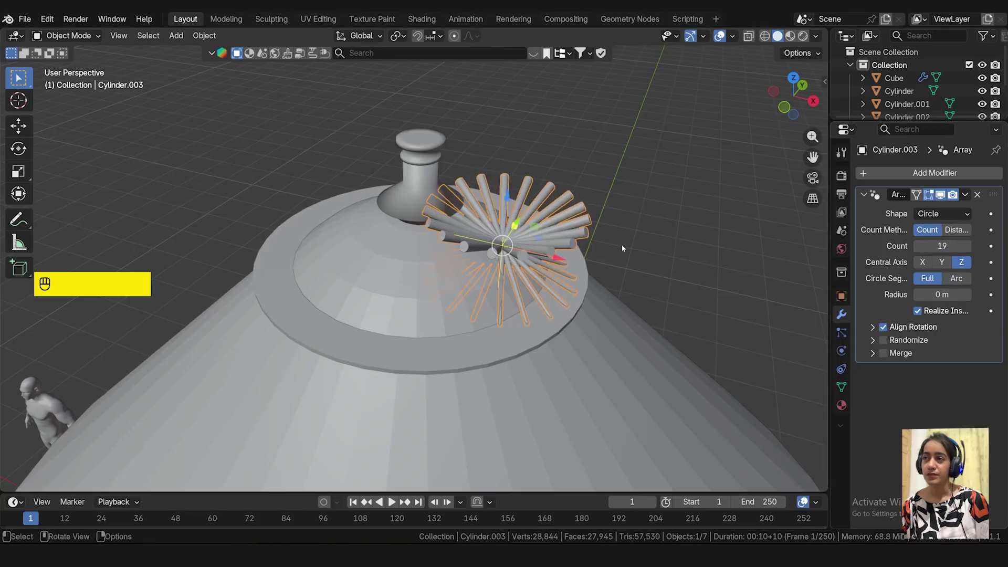
pyautogui.moveTo(525, 220)
pyautogui.mouseDown(button='middle')
pyautogui.moveTo(602, 187)
pyautogui.moveTo(482, 262)
pyautogui.moveTo(525, 231)
pyautogui.moveTo(540, 236)
pyautogui.moveTo(547, 301)
pyautogui.moveTo(535, 325)
pyautogui.moveTo(481, 250)
pyautogui.moveTo(511, 227)
pyautogui.mouseUp(button='middle')
pyautogui.scroll(4, 482, 263)
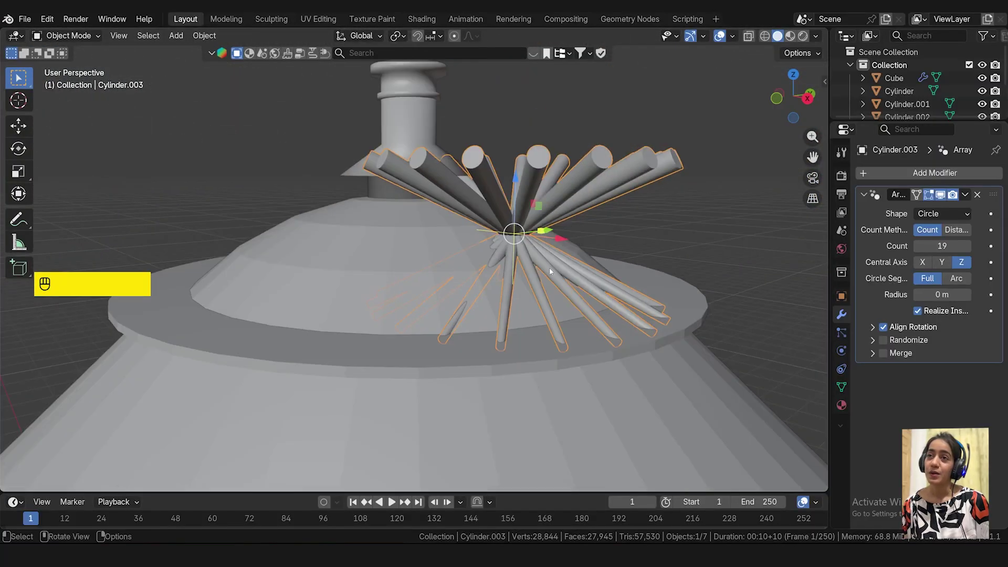
pyautogui.moveTo(501, 288); pyautogui.dragTo(502, 253, button='middle')
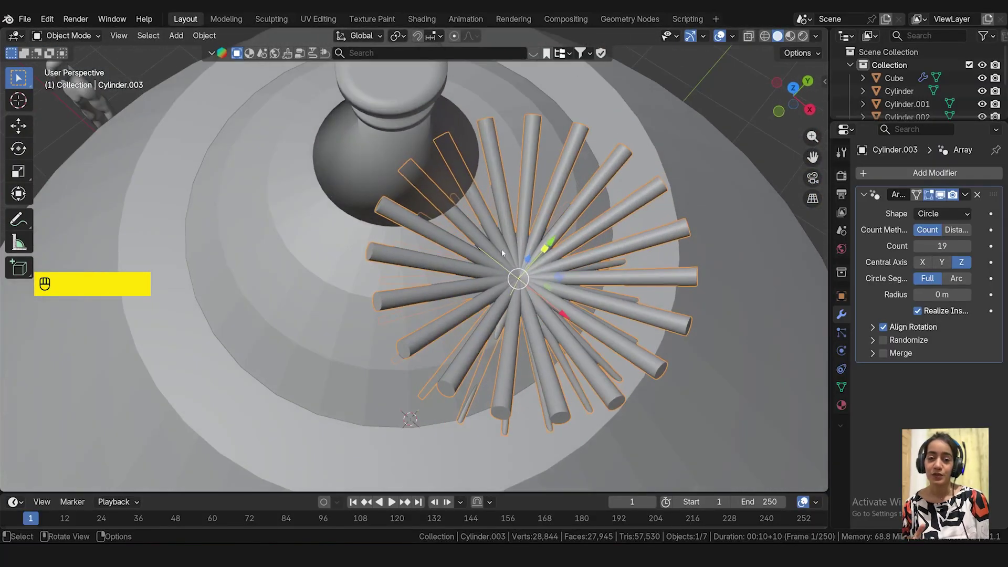
# - Try other central axes and the arc segment for the rod array, ending with 18 copies around Z at 0.35 m radius
pyautogui.click(923, 262)
pyautogui.click(942, 262)
pyautogui.click(961, 262)
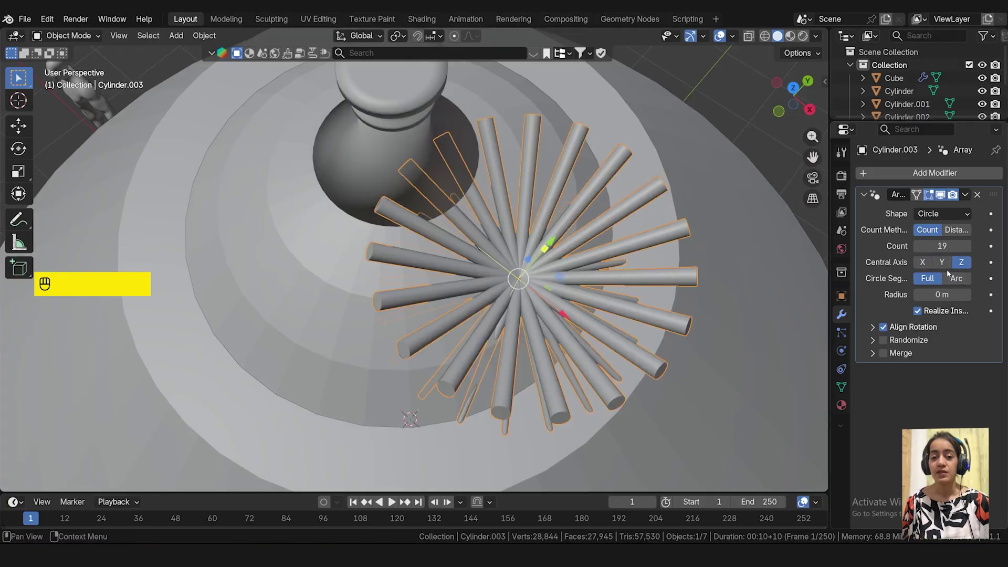
pyautogui.click(953, 278)
pyautogui.click(927, 278)
pyautogui.click(942, 262)
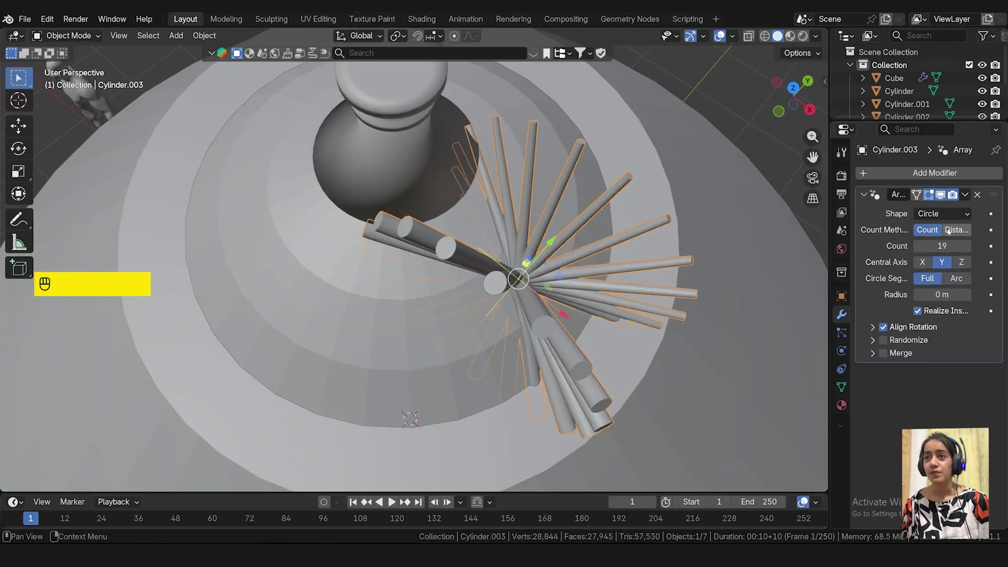
pyautogui.moveTo(952, 246)
pyautogui.mouseDown()
pyautogui.moveTo(997, 246)
pyautogui.moveTo(949, 245)
pyautogui.mouseUp()
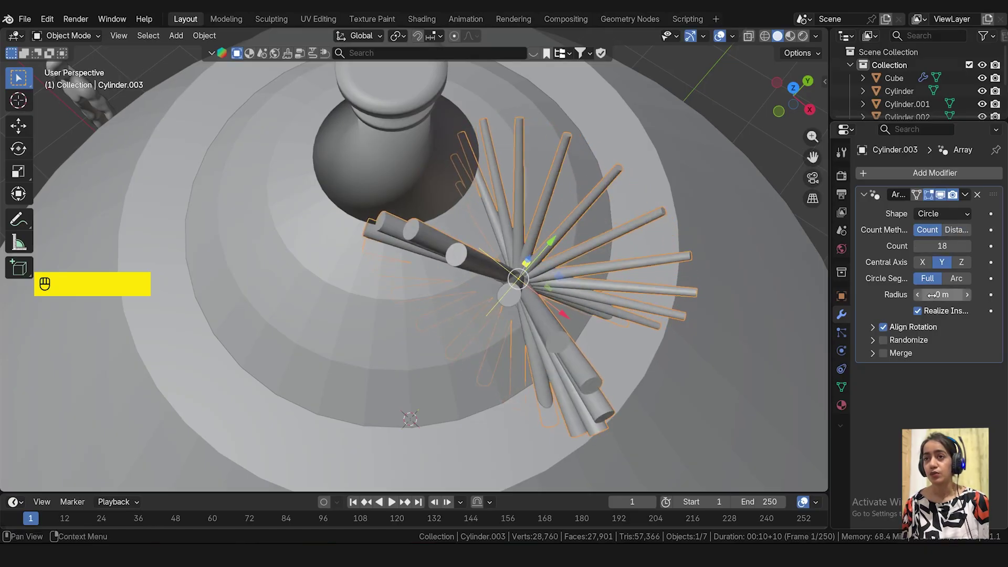
pyautogui.moveTo(934, 295); pyautogui.dragTo(942, 295)
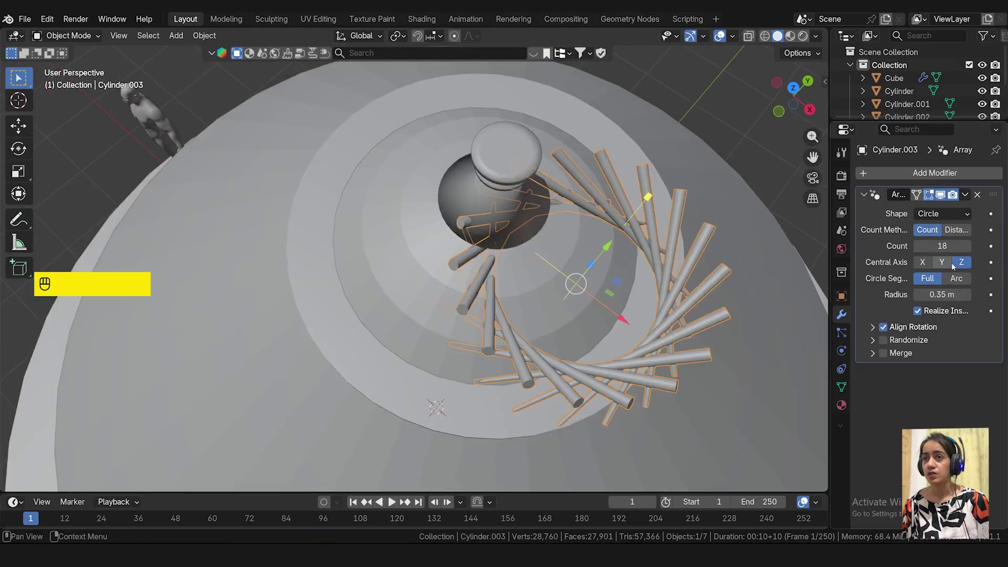
pyautogui.moveTo(541, 367); pyautogui.dragTo(564, 229, button='middle')
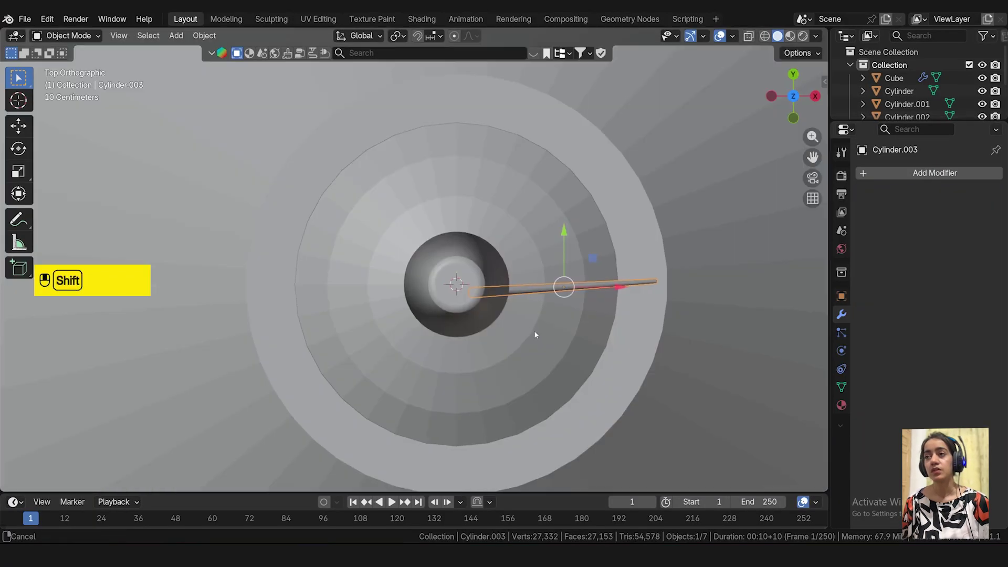
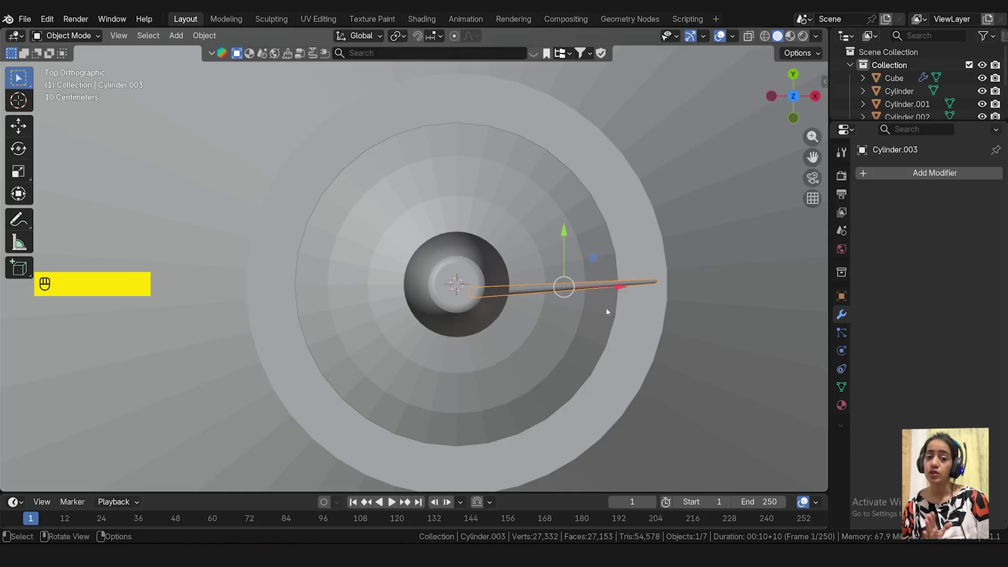
# - Make linked duplicates of the dome rod in top view and rotate them into radial positions on the ring's upper-right and top
pyautogui.scroll(-3, 550, 324)
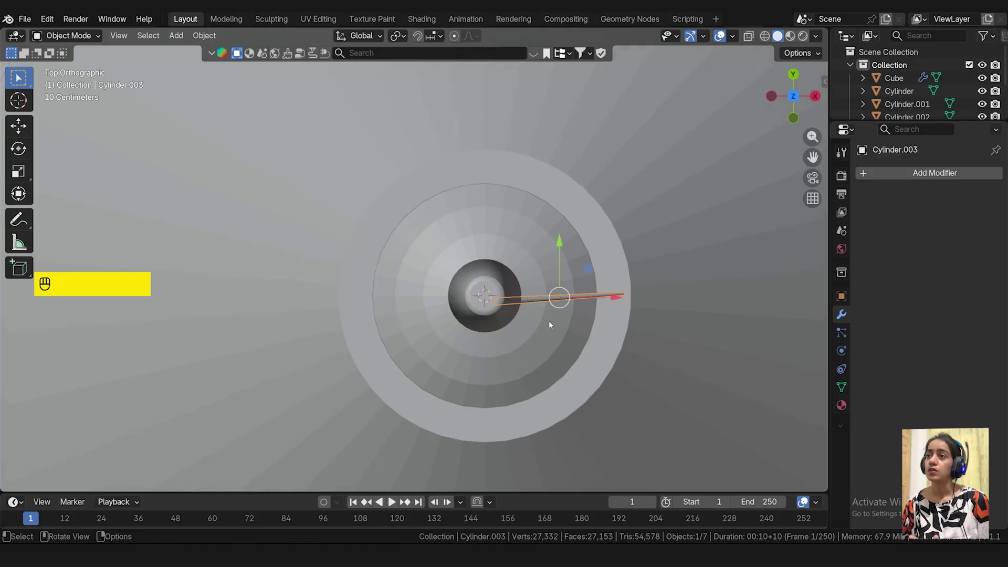
pyautogui.scroll(4, 550, 323)
pyautogui.press('KP_7')
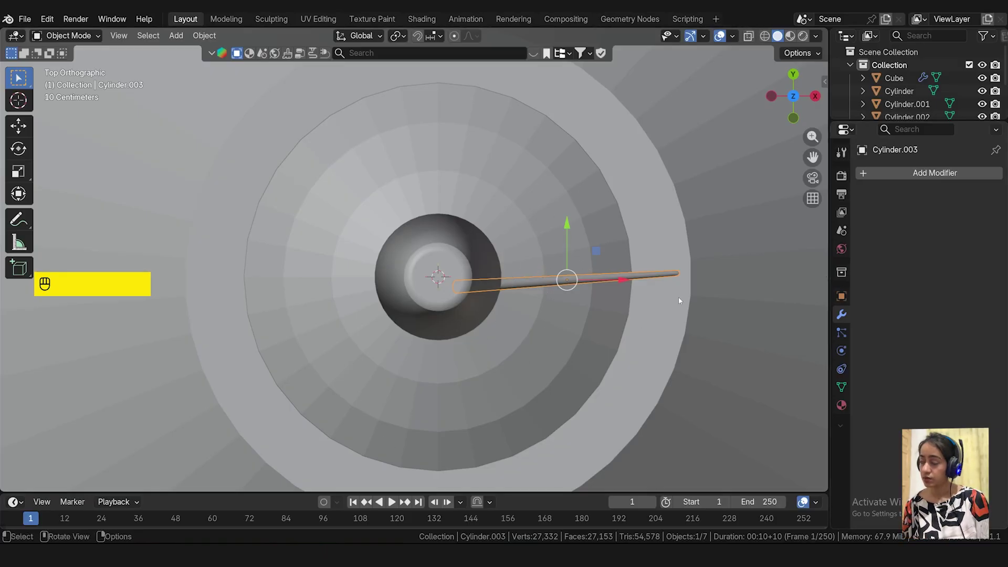
pyautogui.hotkey('alt', 'd')
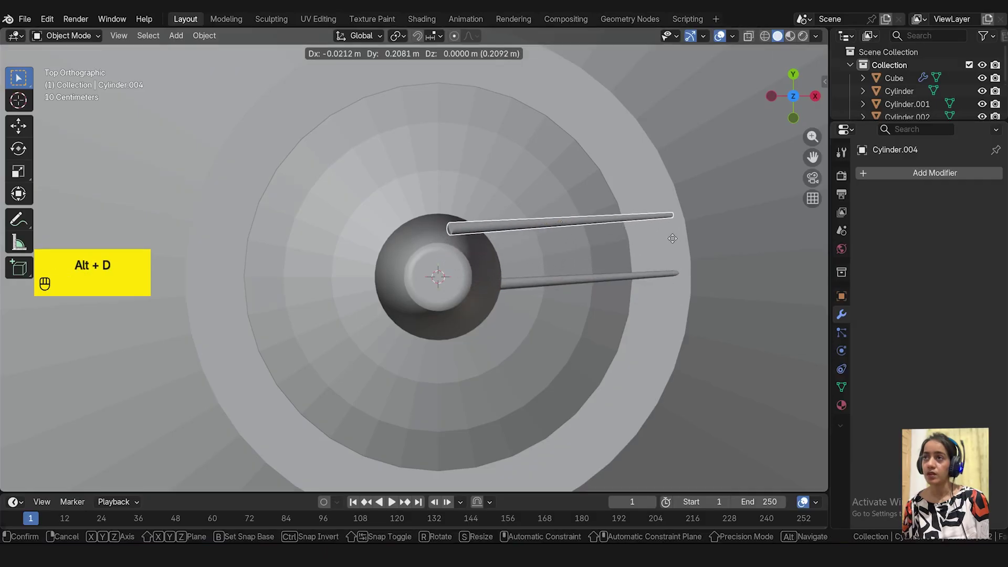
pyautogui.click(655, 216)
pyautogui.press('r')
pyautogui.click(651, 173)
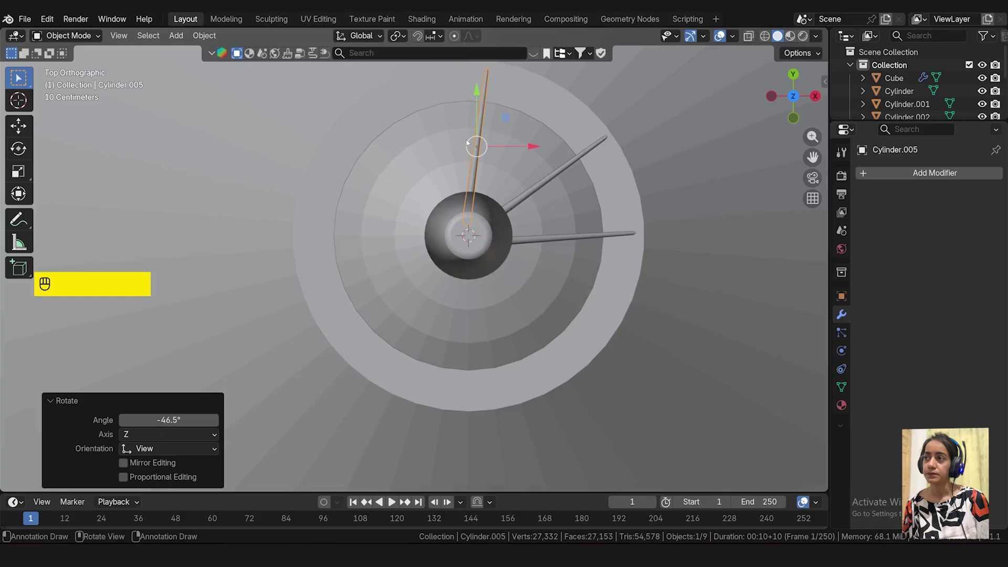
# - Make another linked duplicate of the rod, then rotate and move it onto the upper-left of the dome ring
pyautogui.hotkey('alt', 'd')
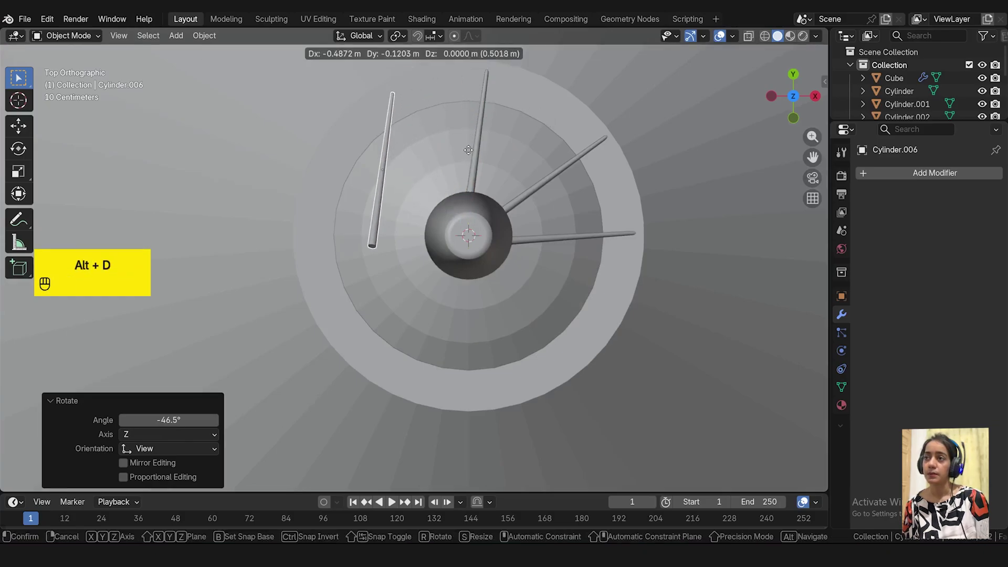
pyautogui.click(501, 206)
pyautogui.press('r')
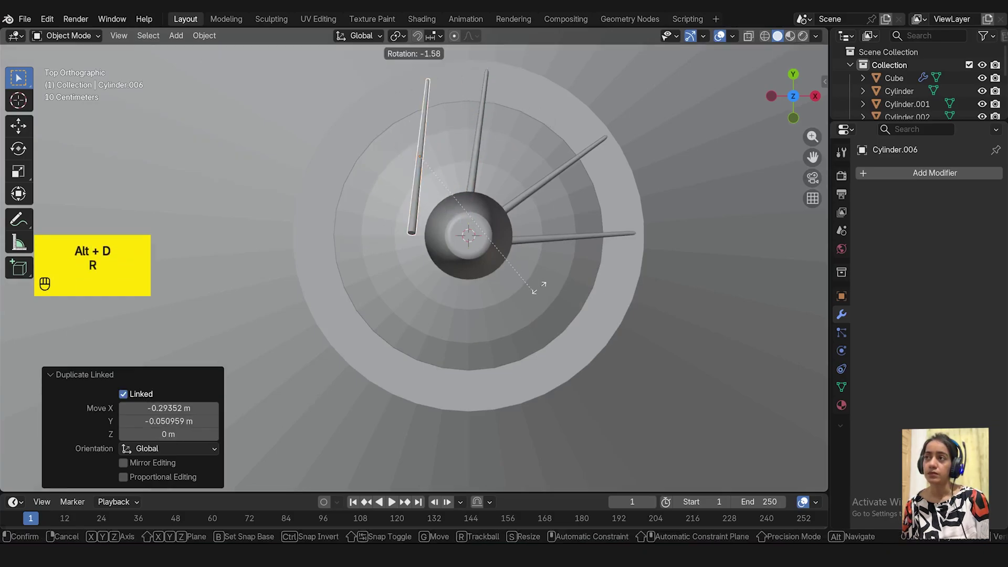
pyautogui.click(519, 176)
pyautogui.press('g')
pyautogui.click(440, 242)
# - Place linked rod duplicates radially at the lower-left and bottom of the dome ring
pyautogui.hotkey('alt', 'd')
pyautogui.click(432, 345)
pyautogui.press('r')
pyautogui.click(438, 323)
pyautogui.hotkey('alt', 'd')
pyautogui.click(565, 393)
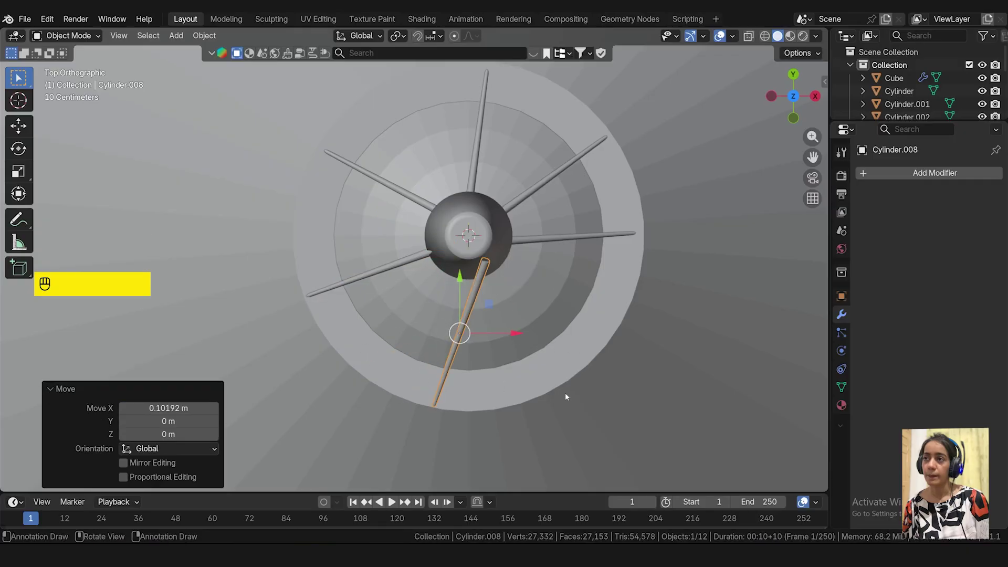
# - Rotate the bottom rod copy into its radial direction and add a linked duplicate to fill the remaining lower gap
pyautogui.press('r')
pyautogui.click(559, 344)
pyautogui.hotkey('alt', 'd')
pyautogui.click(527, 336)
pyautogui.press('r')
pyautogui.moveTo(572, 336); pyautogui.dragTo(471, 356, button='middle')
pyautogui.moveTo(353, 371); pyautogui.dragTo(454, 432, button='middle')
# - Rotate the lower-left rod by 3.16° to refine its radial alignment on the dome
pyautogui.click(412, 240)
pyautogui.press('r')
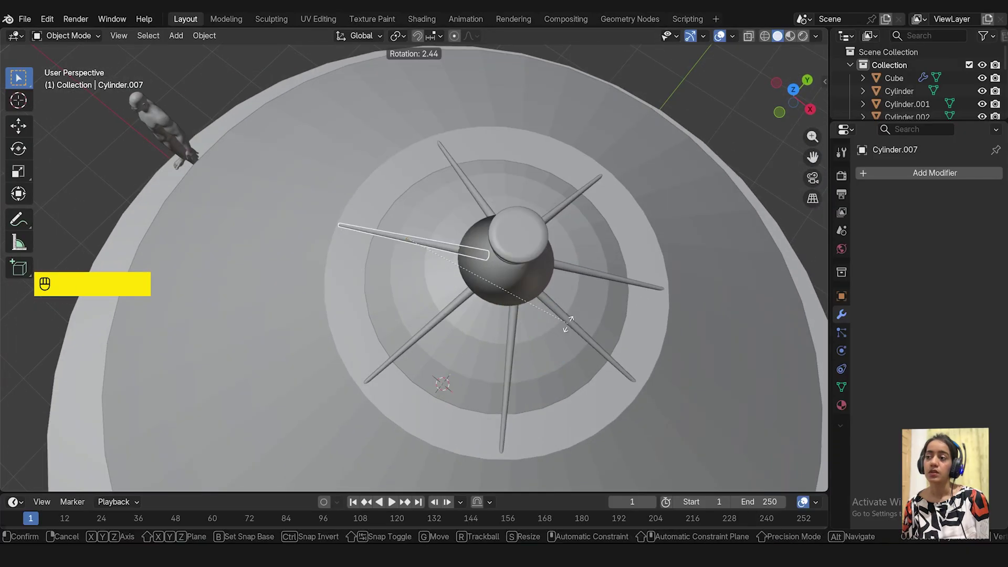
pyautogui.click(563, 323)
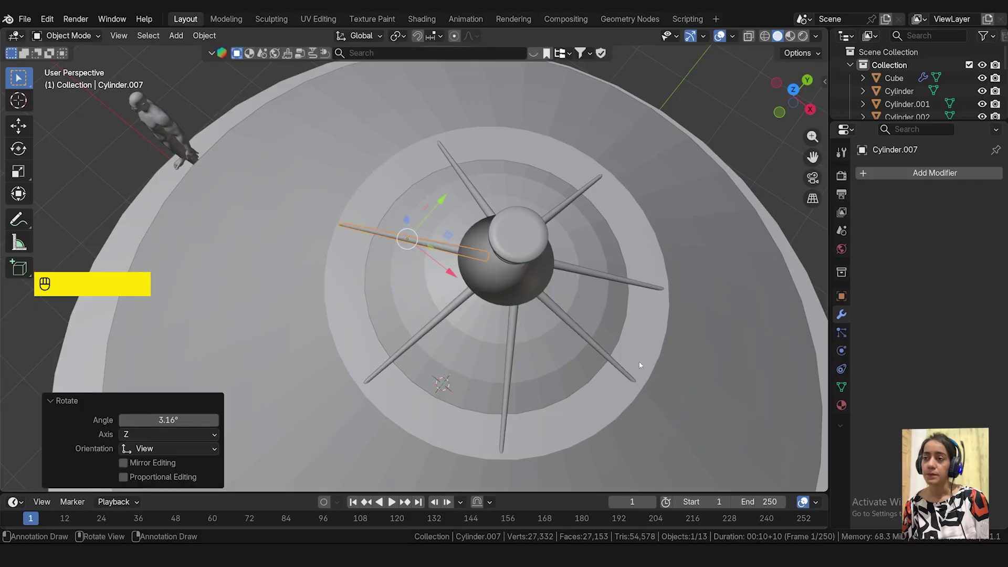
pyautogui.moveTo(640, 366); pyautogui.dragTo(544, 310, button='middle')
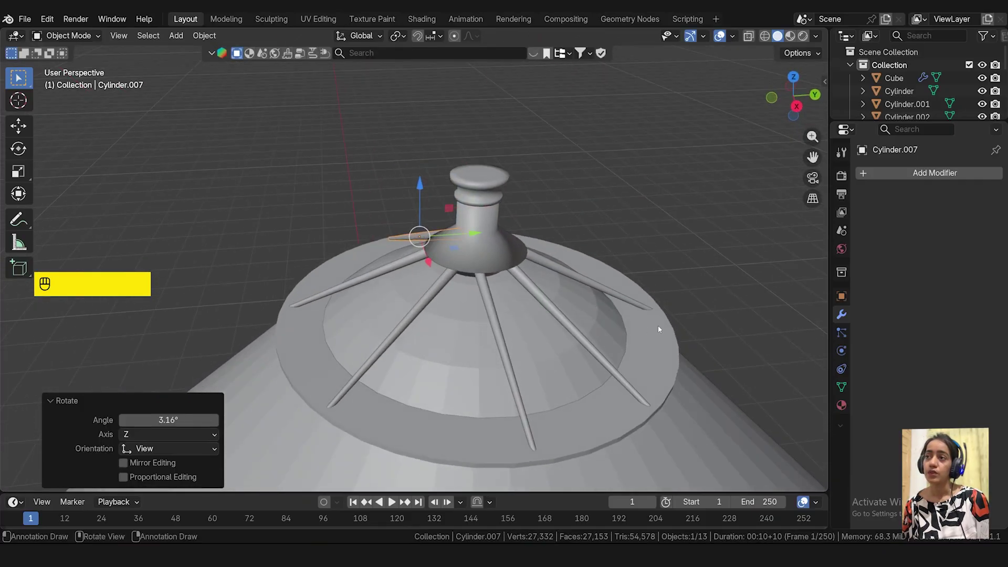
# - Compare the whole yurt with the reference images, examining the lattice windows and their placement on the wall
pyautogui.scroll(-4, 583, 347)
pyautogui.moveTo(538, 362); pyautogui.dragTo(535, 322, button='middle')
pyautogui.scroll(-2, 535, 323)
pyautogui.click(625, 249)
pyautogui.moveTo(507, 383); pyautogui.dragTo(544, 404, button='middle')
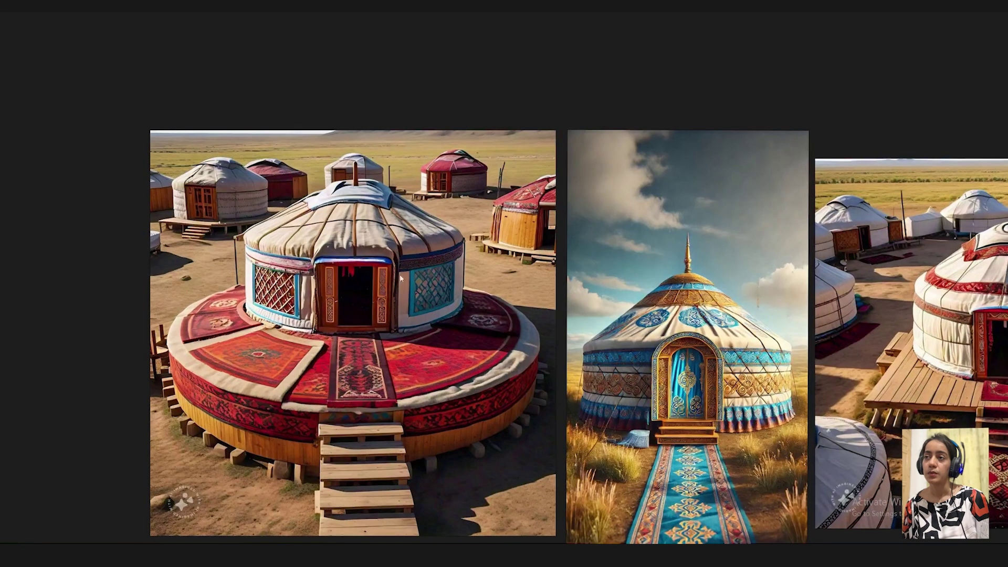
pyautogui.scroll(3, 316, 279)
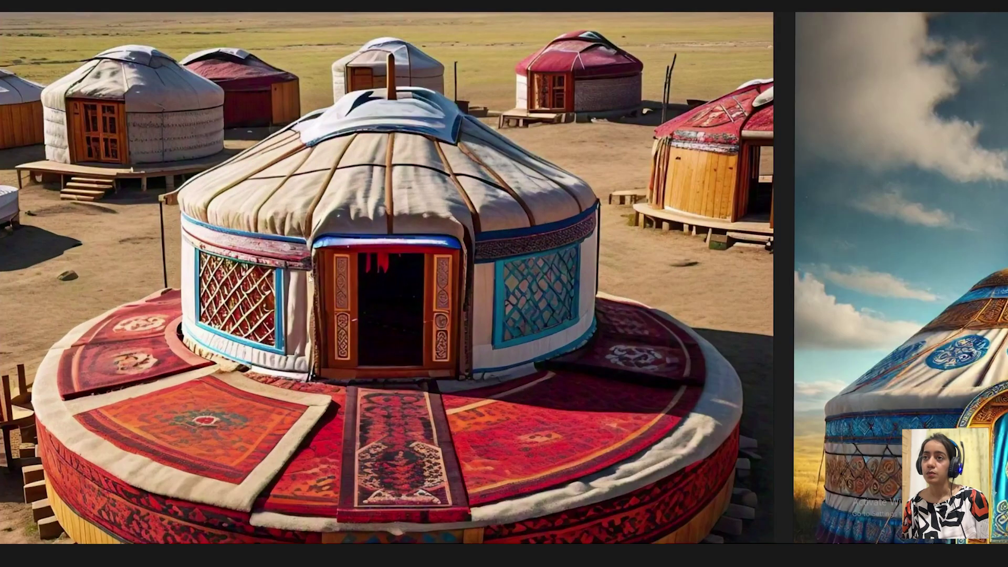
pyautogui.moveTo(290, 292); pyautogui.dragTo(368, 297, button='middle')
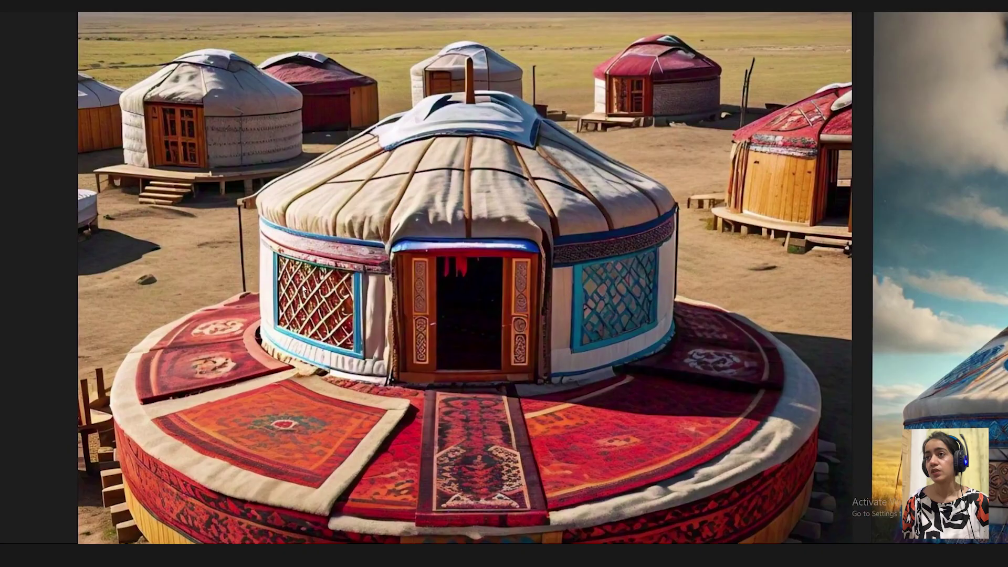
pyautogui.scroll(-3, 303, 289)
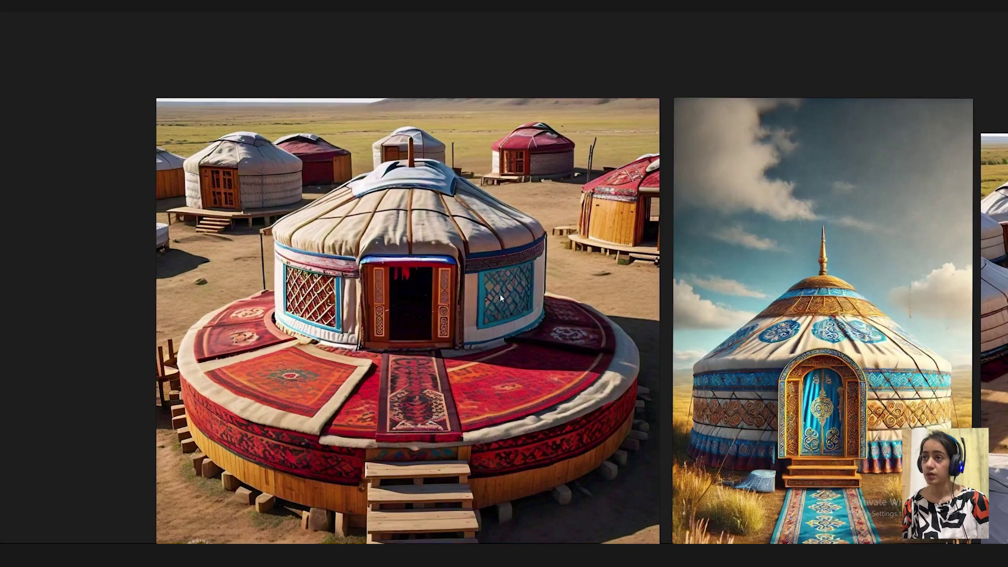
pyautogui.scroll(-2, 470, 305)
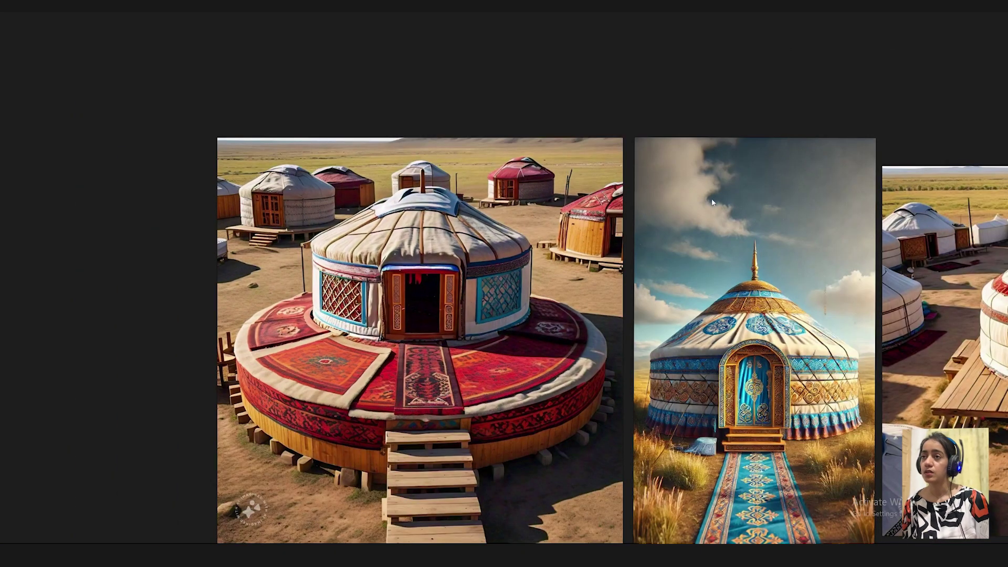
pyautogui.hotkey('alt', 'Tab')
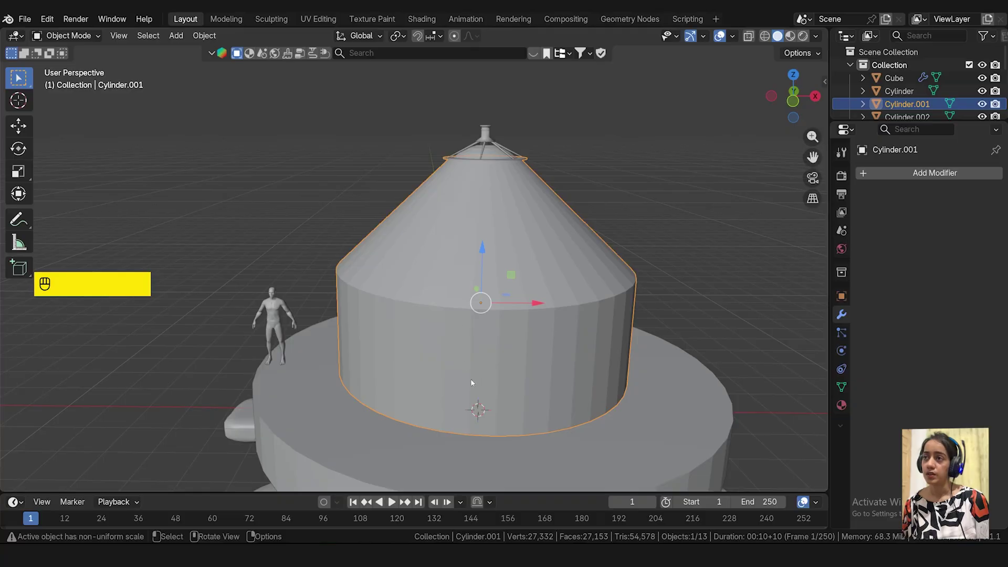
# - Add a 2 m plane rotated 90° around X and move it about 10.7 m along negative X
pyautogui.scroll(-3, 471, 383)
pyautogui.keyDown('shift'); pyautogui.moveTo(445, 359); pyautogui.dragTo(526, 376, button='middle'); pyautogui.keyUp('shift')
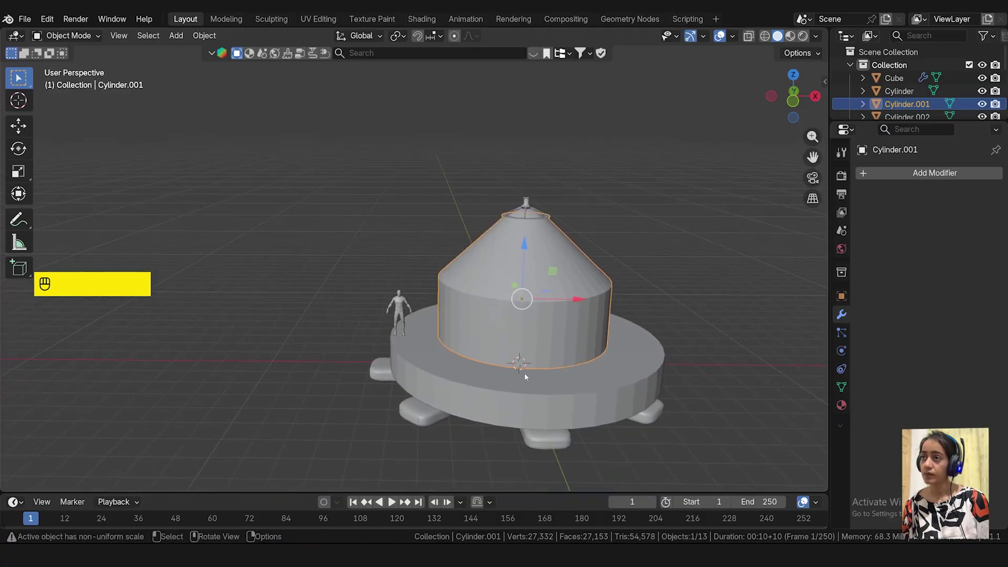
pyautogui.hotkey('shift', 'a')
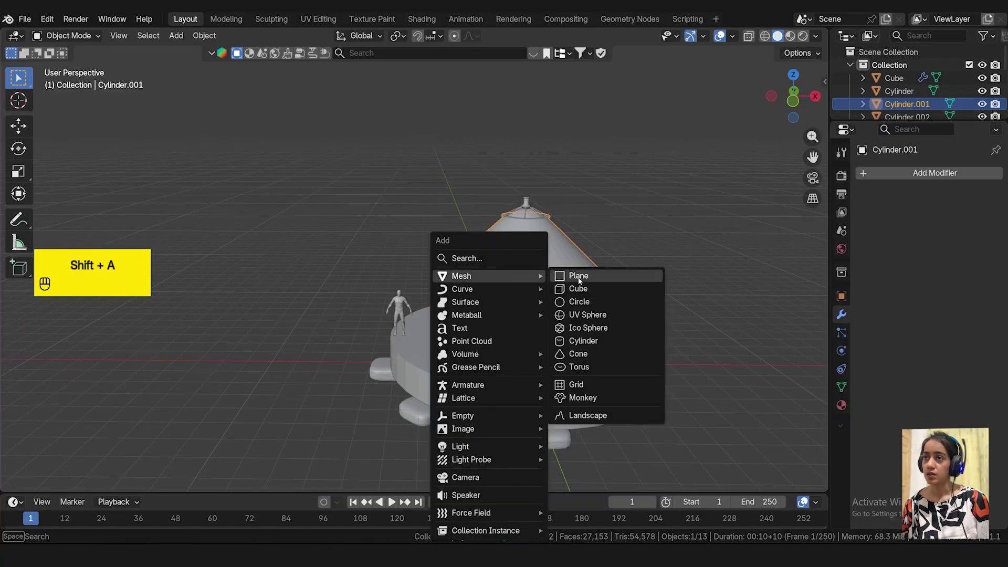
pyautogui.click(580, 281)
pyautogui.press('r')
pyautogui.press('x')
pyautogui.press('9')
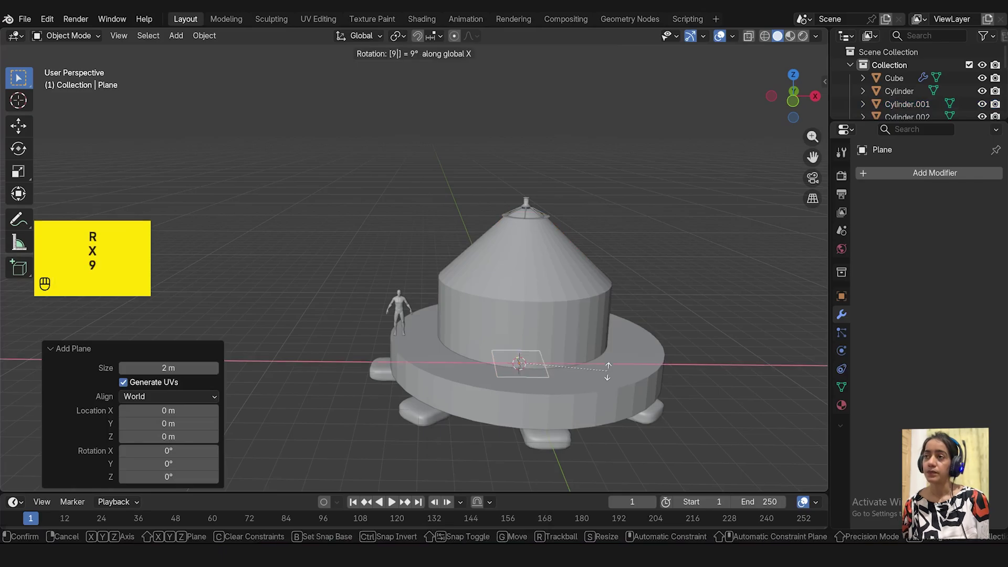
pyautogui.press('0')
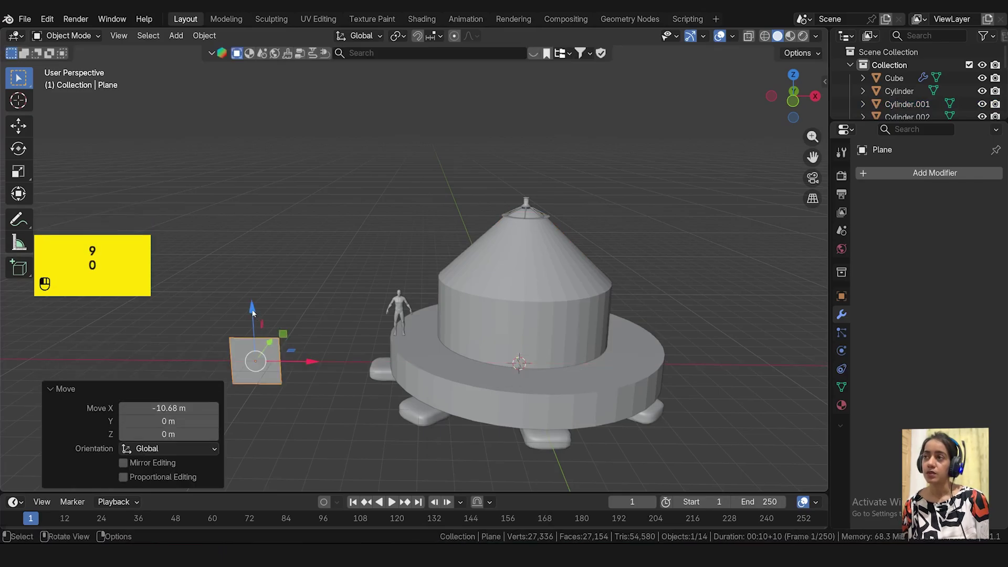
# - Position the upright plane in front of the left part of the yurt wall at window height, checking front and side views
pyautogui.moveTo(252, 313); pyautogui.dragTo(254, 212)
pyautogui.moveTo(263, 317); pyautogui.dragTo(509, 281, button='middle')
pyautogui.moveTo(474, 265); pyautogui.dragTo(708, 304)
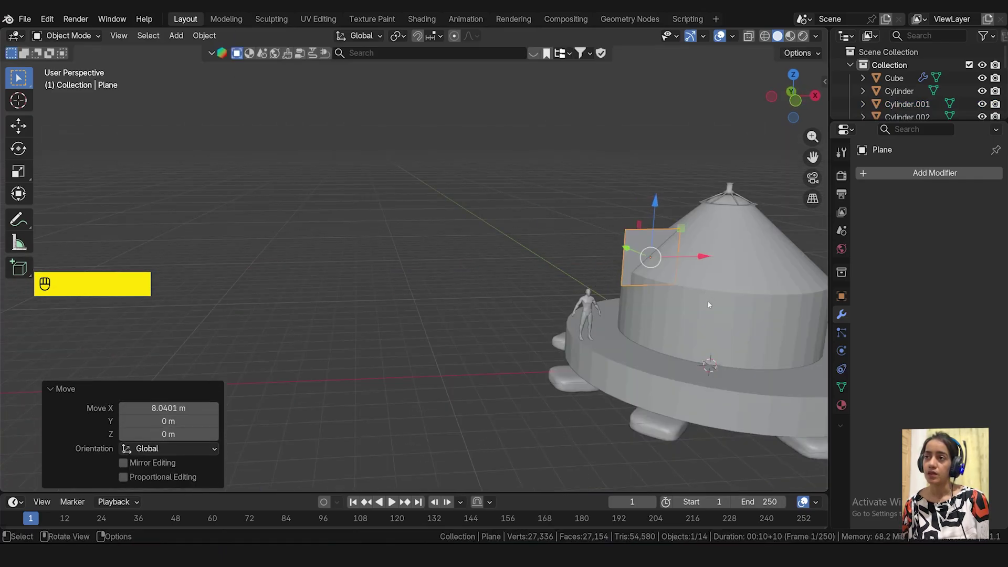
pyautogui.press('KP_1')
pyautogui.press('KP_3')
pyautogui.moveTo(270, 196); pyautogui.dragTo(270, 260)
pyautogui.press('KP_1')
pyautogui.keyDown('shift'); pyautogui.moveTo(695, 283); pyautogui.dragTo(542, 376, button='middle'); pyautogui.keyUp('shift')
pyautogui.moveTo(507, 395); pyautogui.dragTo(535, 396)
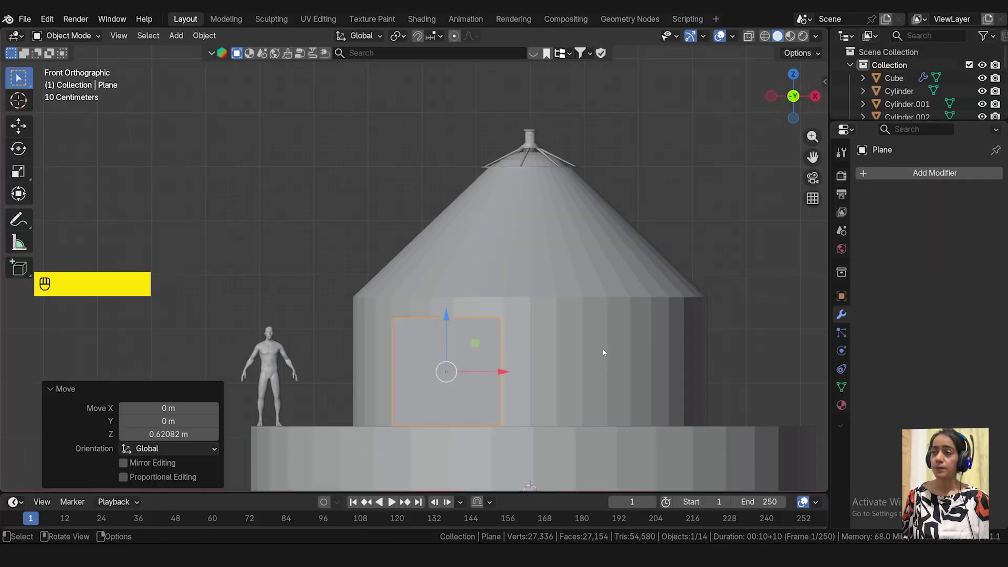
# - Scale the plane down to window size and shift it about 0.46 m along negative X, finishing with 0.914 and 0.958 resizes
pyautogui.press('s')
pyautogui.click(542, 350)
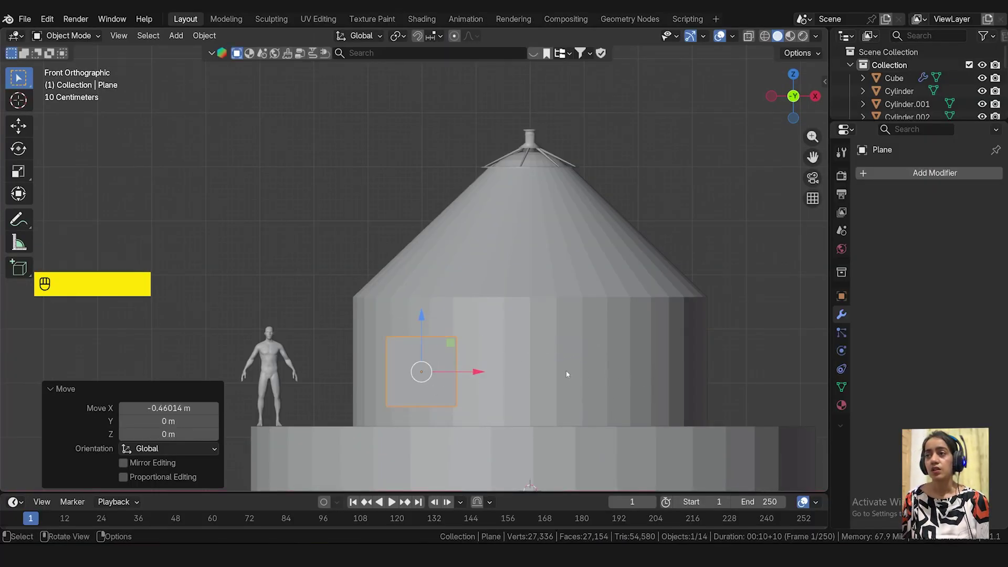
pyautogui.scroll(2, 425, 388)
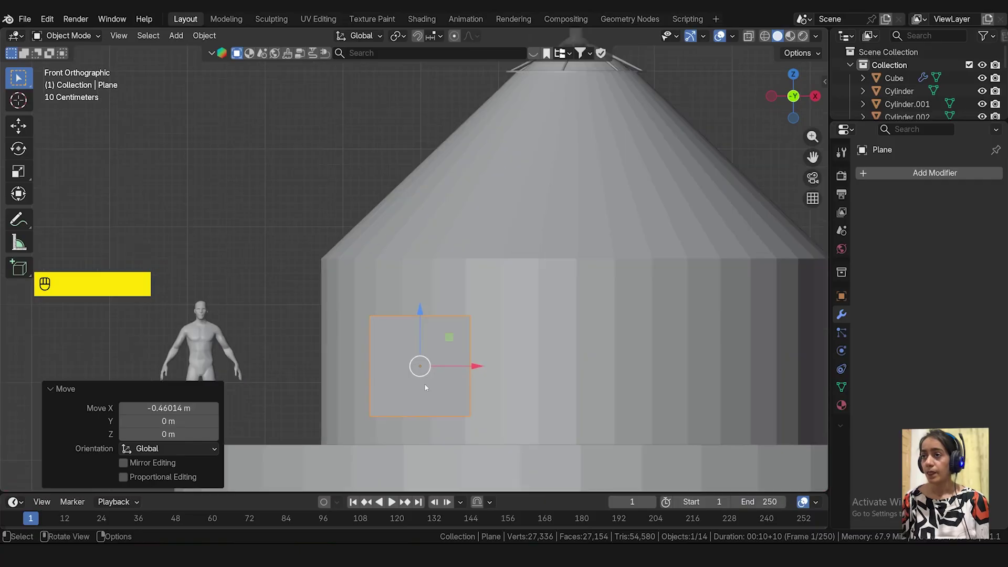
pyautogui.press('s')
pyautogui.click(491, 385)
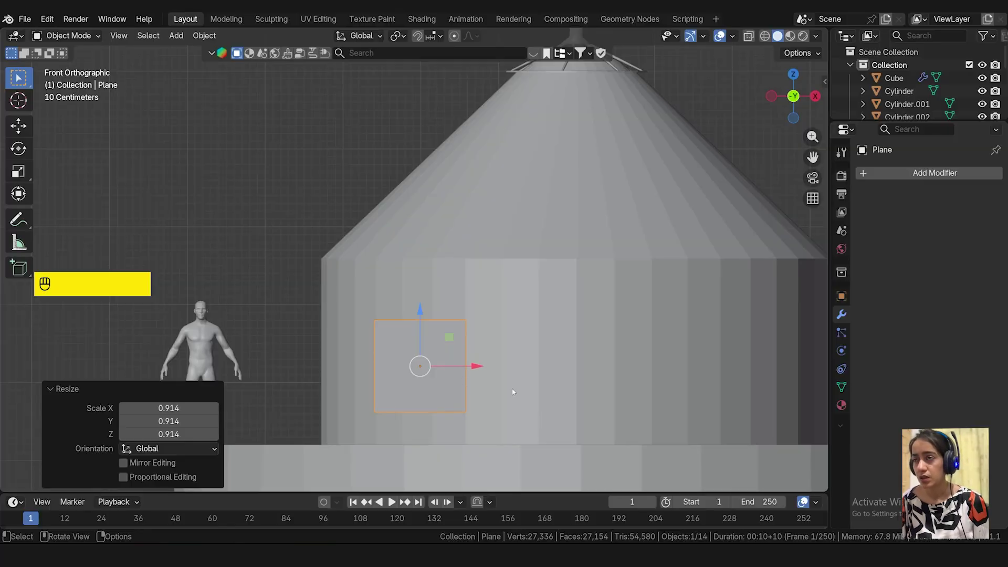
pyautogui.press('s')
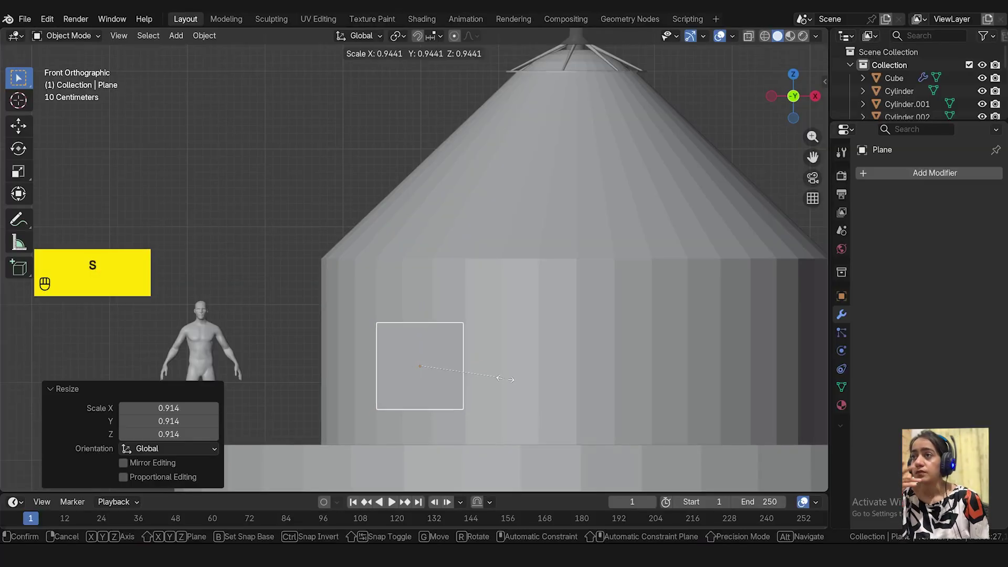
pyautogui.click(510, 380)
pyautogui.scroll(-1, 510, 380)
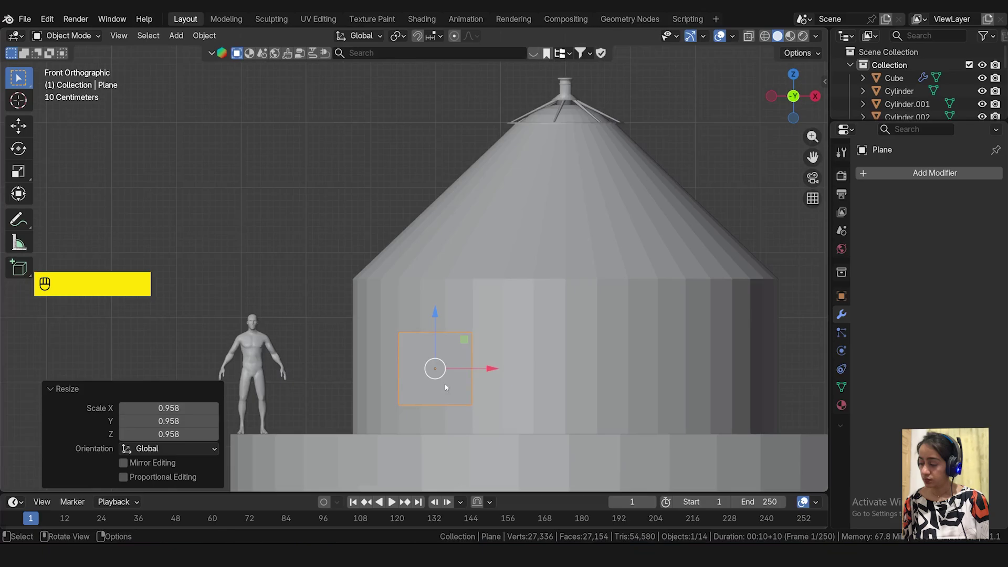
# - Move the window plane about 7.14 m along negative X into the empty space beside the yurt
pyautogui.scroll(-3, 445, 383)
pyautogui.keyDown('shift'); pyautogui.moveTo(479, 410); pyautogui.dragTo(651, 309, button='middle'); pyautogui.keyUp('shift')
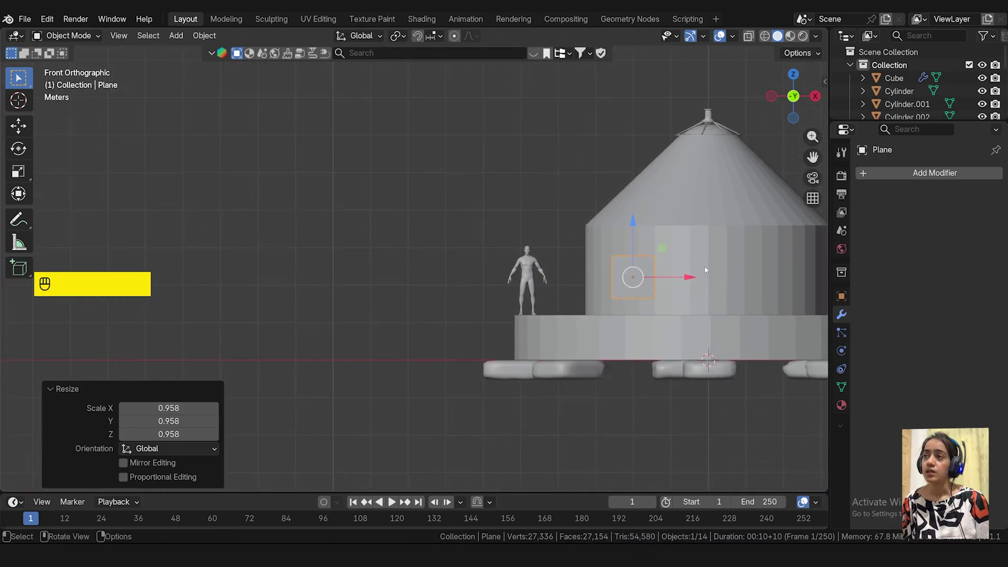
pyautogui.press('g')
pyautogui.press('x')
pyautogui.moveTo(376, 301); pyautogui.dragTo(416, 300)
pyautogui.scroll(6, 365, 271)
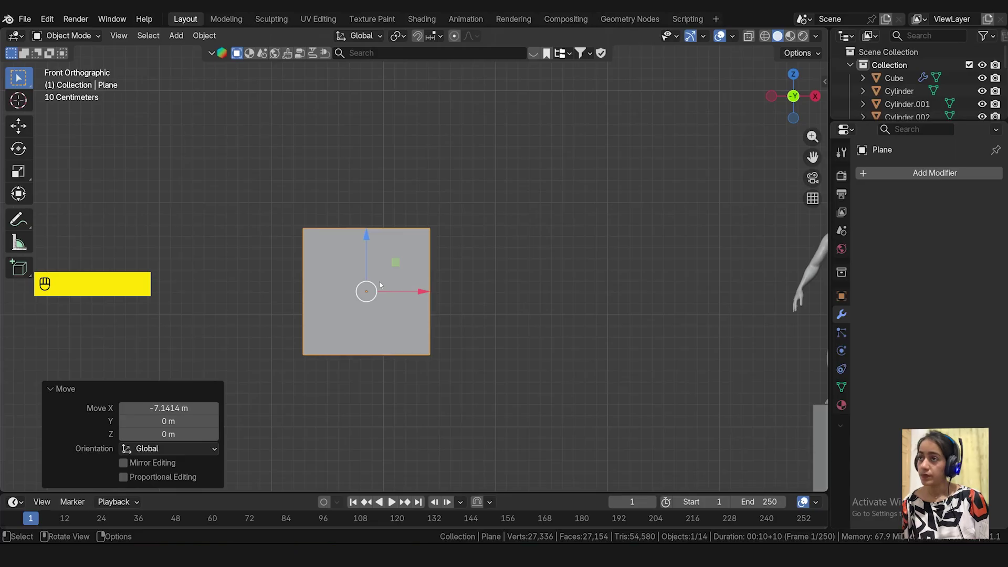
# - Enter Edit Mode on the window plane and add 6 evenly spaced horizontal loop cuts
pyautogui.press('Tab')
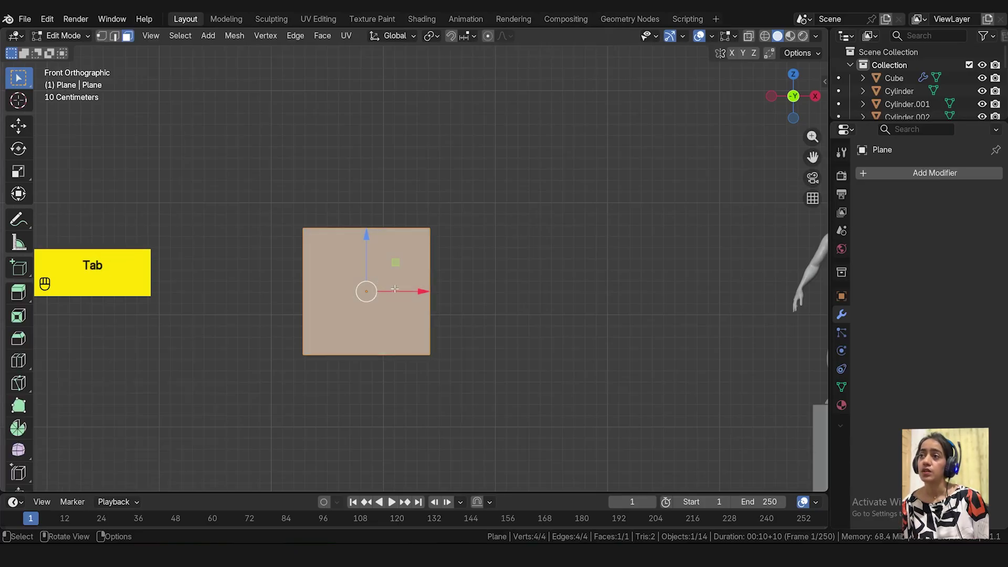
pyautogui.hotkey('ctrl', 'r')
pyautogui.scroll(6, 423, 290)
pyautogui.scroll(3, 425, 290)
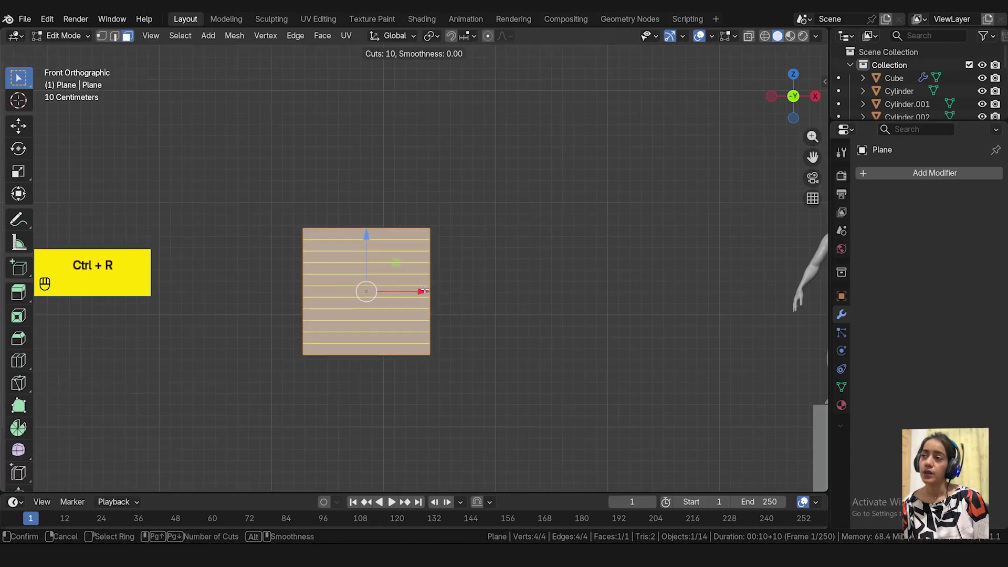
pyautogui.scroll(-4, 424, 289)
pyautogui.click(424, 290)
pyautogui.rightClick(424, 290)
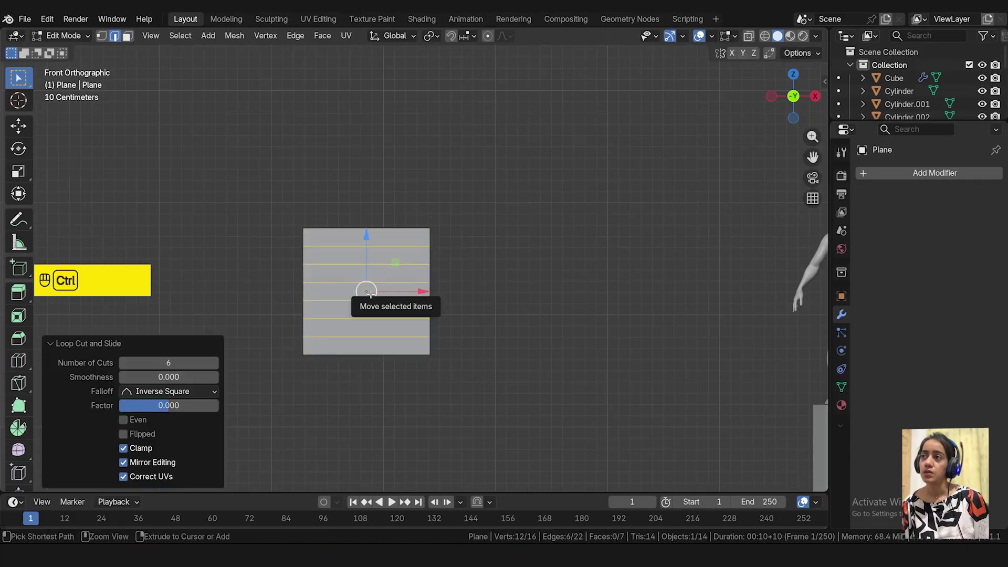
# - Add 6 evenly spaced vertical loop cuts to the window plane to form a square grid
pyautogui.hotkey('ctrl', 'r')
pyautogui.scroll(5, 371, 295)
pyautogui.click(371, 295)
pyautogui.rightClick(371, 295)
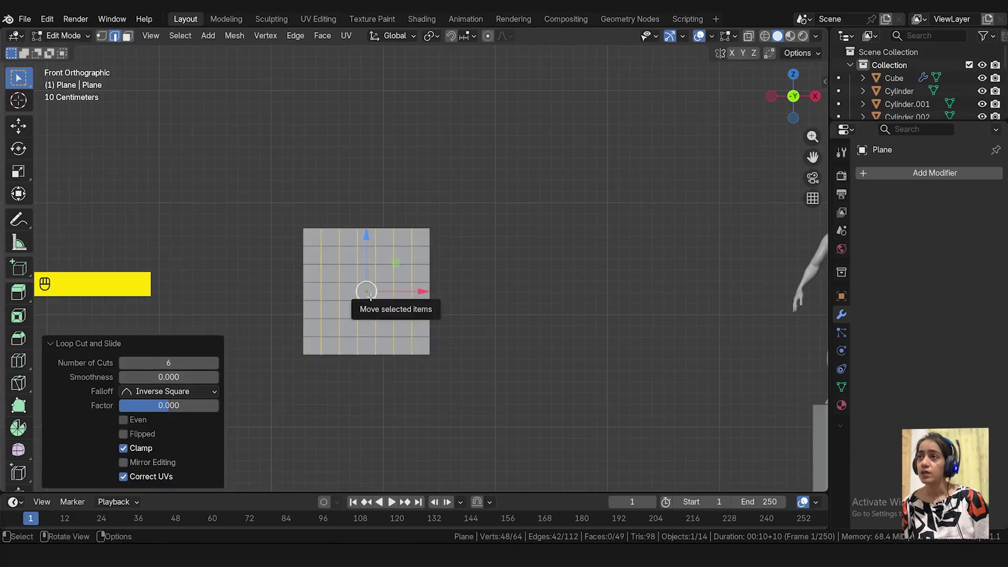
pyautogui.scroll(-3, 371, 297)
pyautogui.scroll(4, 369, 295)
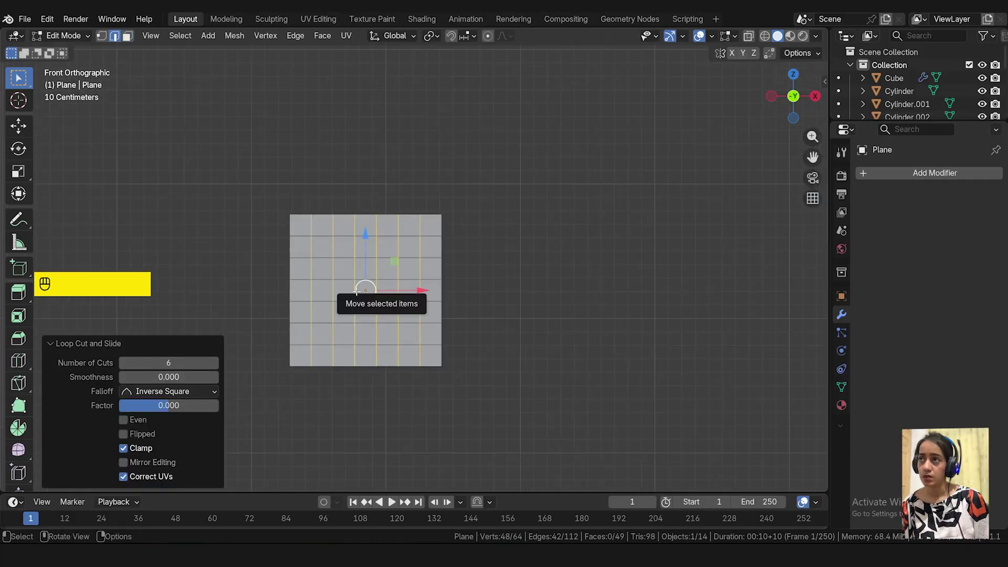
# - Select the window plane's whole grid and poke its faces to split every square with diagonals
pyautogui.press('a')
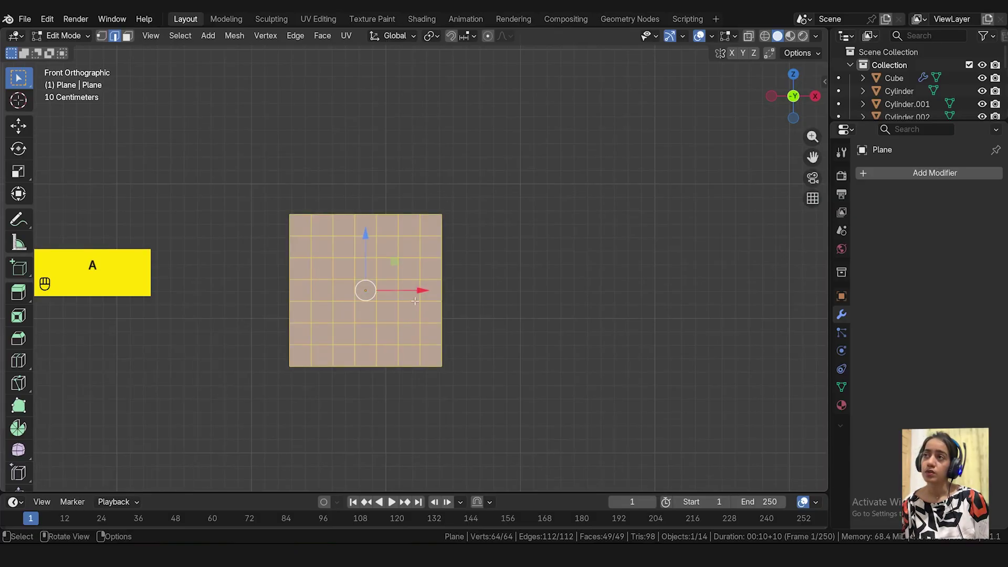
pyautogui.click(322, 35)
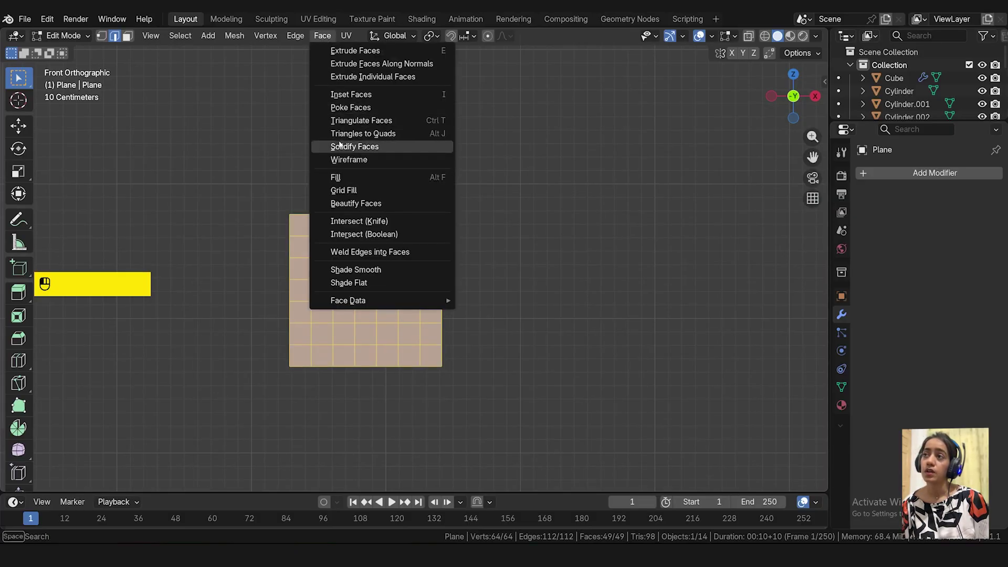
pyautogui.click(368, 108)
pyautogui.scroll(5, 344, 266)
pyautogui.scroll(3, 335, 189)
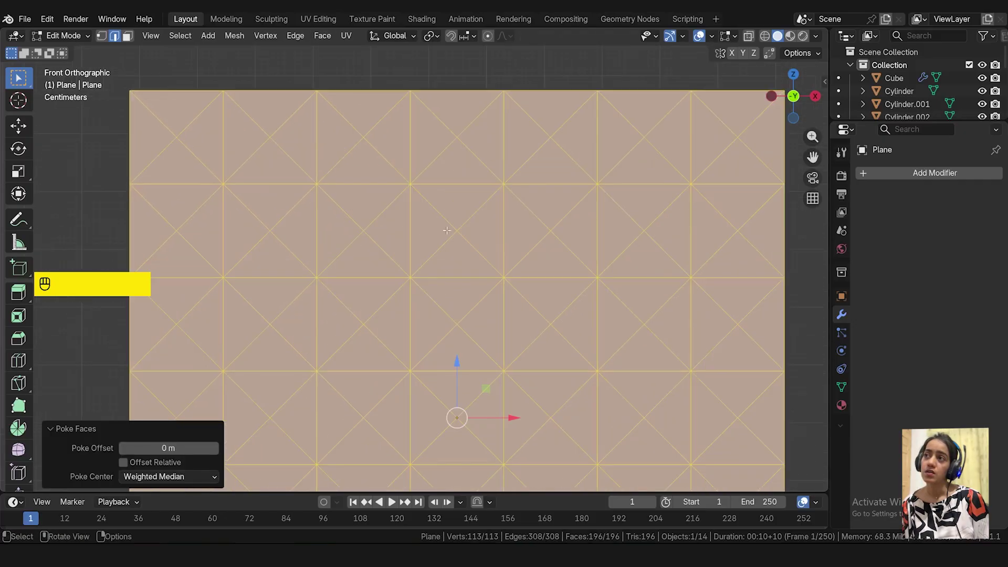
pyautogui.scroll(-5, 408, 261)
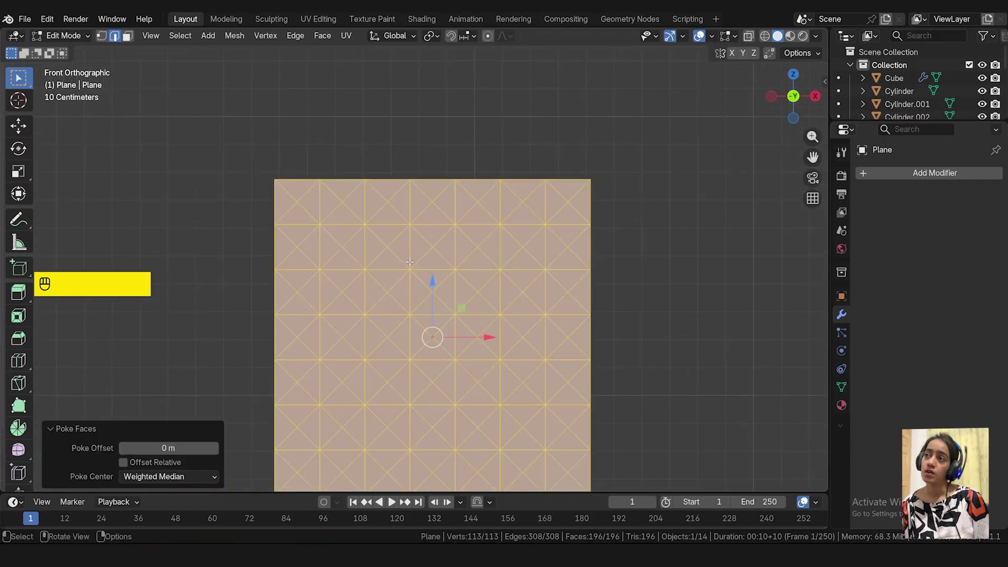
# - Convert the poked triangles to quads so the window plane has a diagonal diamond grid
pyautogui.click(325, 37)
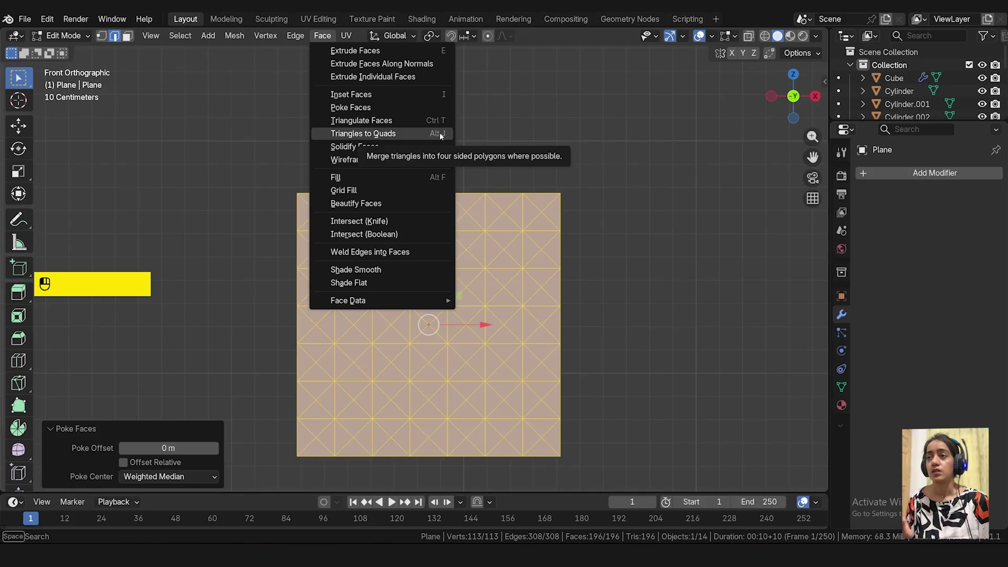
pyautogui.click(393, 133)
pyautogui.scroll(-2, 410, 294)
pyautogui.scroll(4, 401, 290)
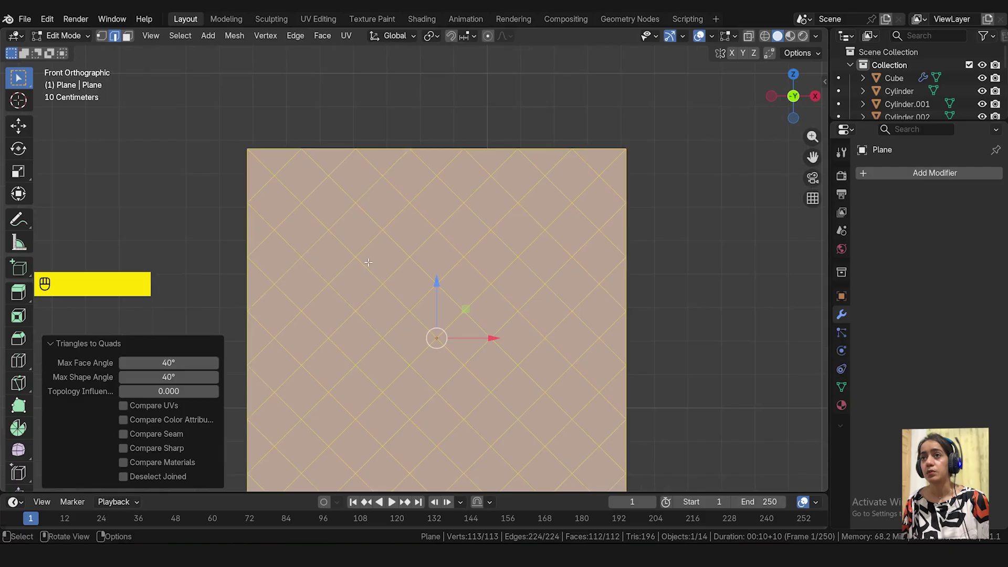
pyautogui.scroll(-2, 369, 262)
# - Return to Object Mode and add a Wireframe modifier to the window plane
pyautogui.click(74, 35)
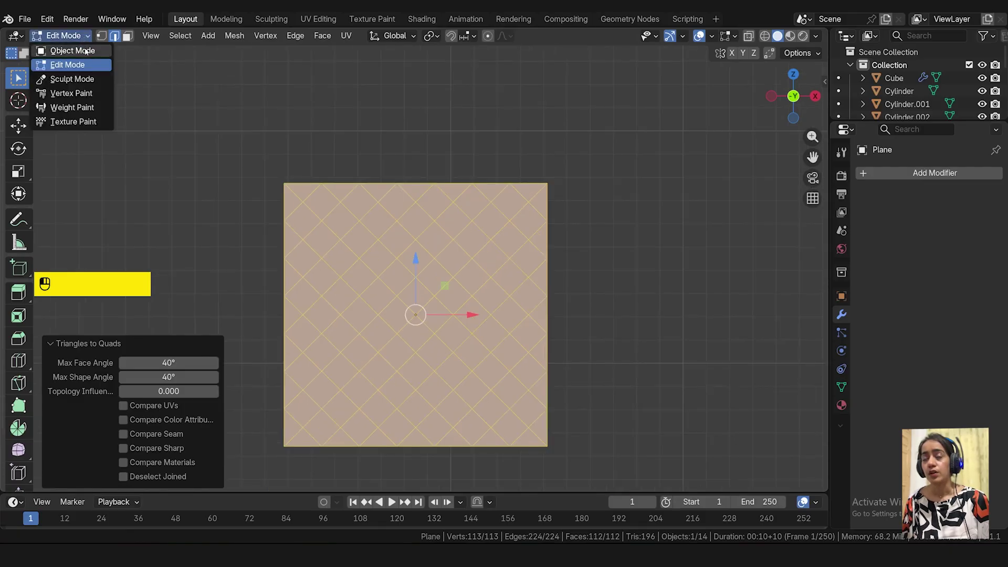
pyautogui.click(85, 51)
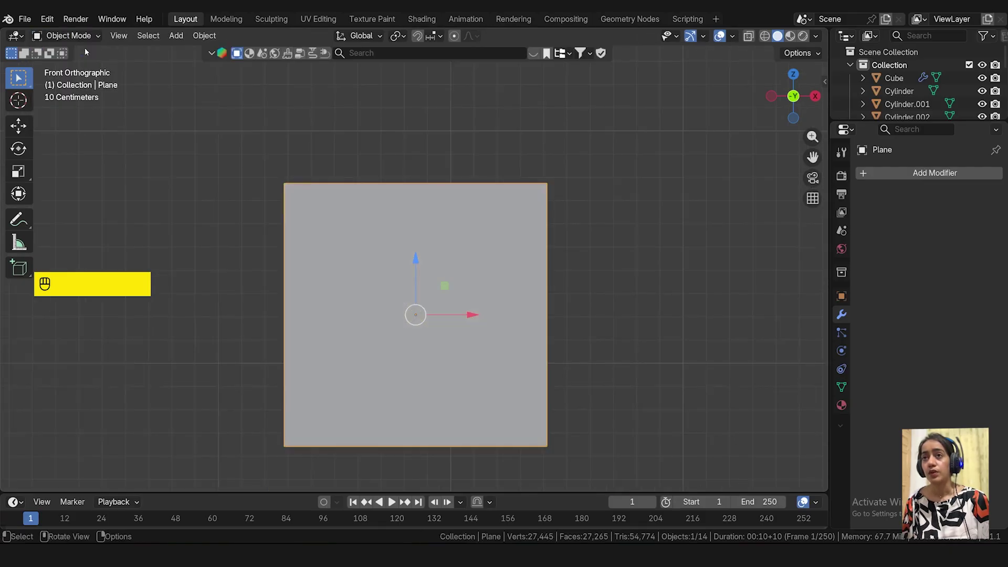
pyautogui.click(928, 175)
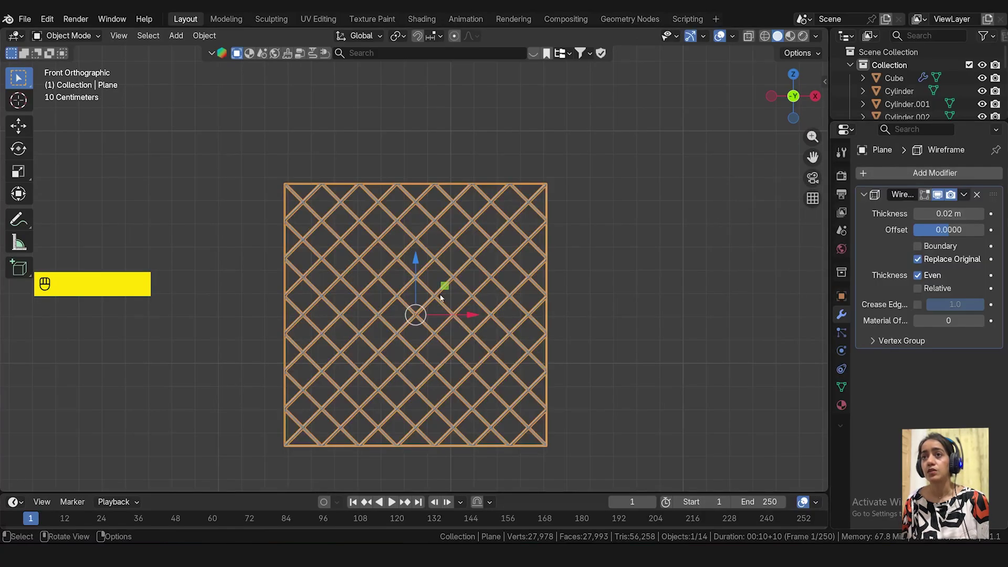
# - Set the lattice's Wireframe thickness to 0.037 m and enable its Boundary option
pyautogui.scroll(3, 440, 296)
pyautogui.moveTo(501, 355)
pyautogui.mouseDown(button='middle')
pyautogui.moveTo(468, 361)
pyautogui.moveTo(492, 347)
pyautogui.mouseUp(button='middle')
pyautogui.scroll(-7, 494, 347)
pyautogui.scroll(6, 455, 248)
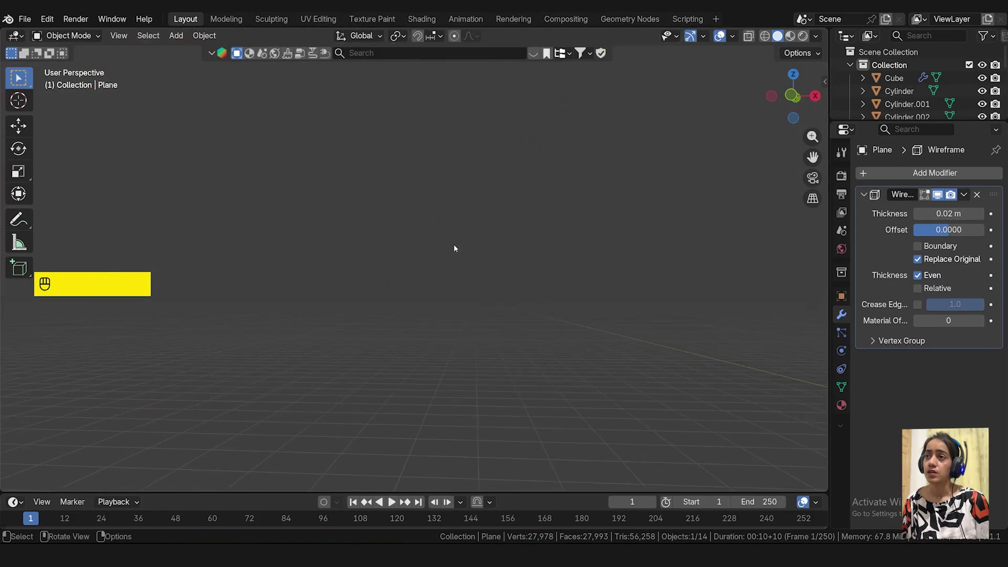
pyautogui.scroll(-5, 454, 248)
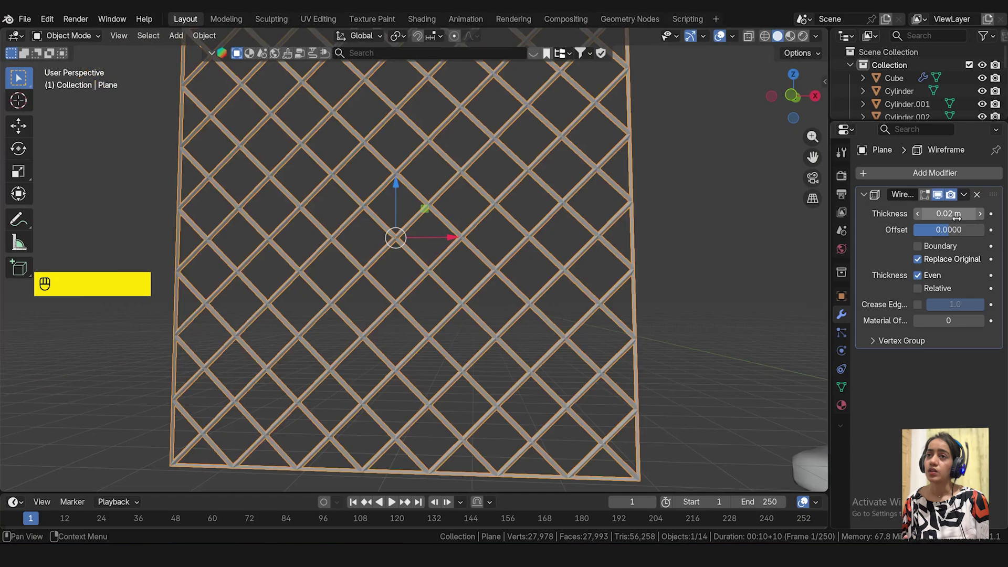
pyautogui.moveTo(957, 216); pyautogui.dragTo(925, 215)
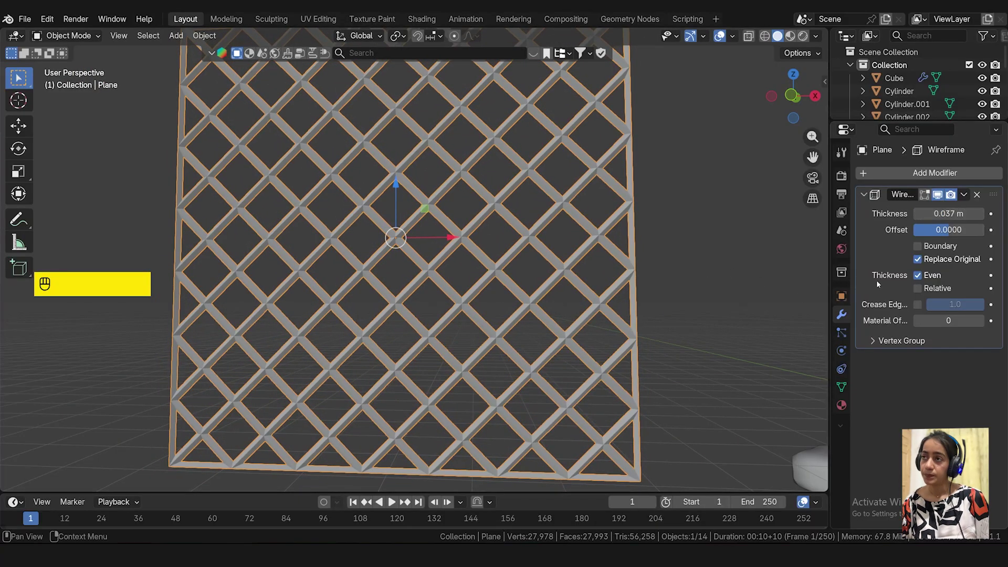
pyautogui.click(919, 246)
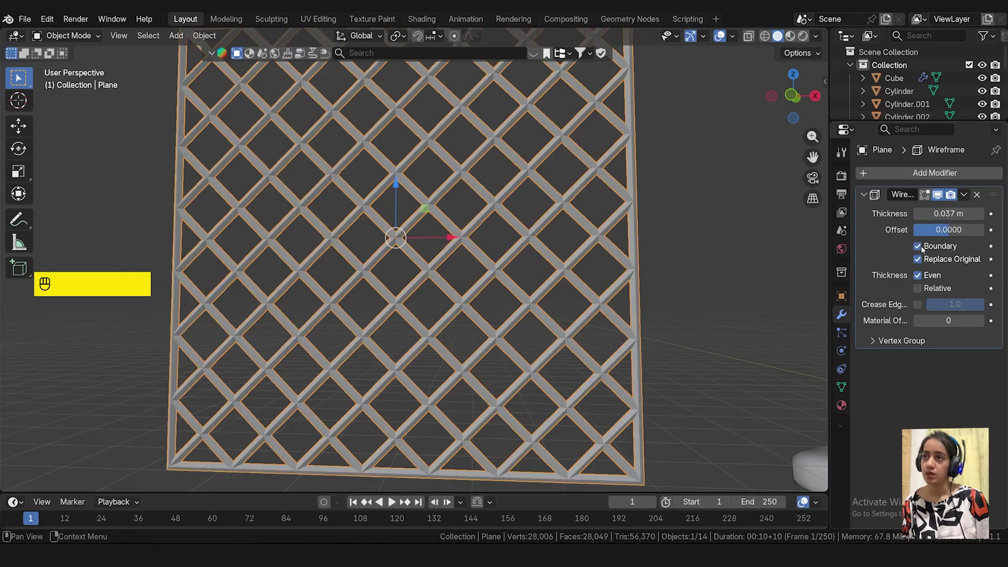
# - Compare the lattice's outer edge from the side with the Wireframe Boundary option off and on, leaving it on
pyautogui.keyDown('shift'); pyautogui.moveTo(814, 250); pyautogui.dragTo(422, 359, button='middle'); pyautogui.keyUp('shift')
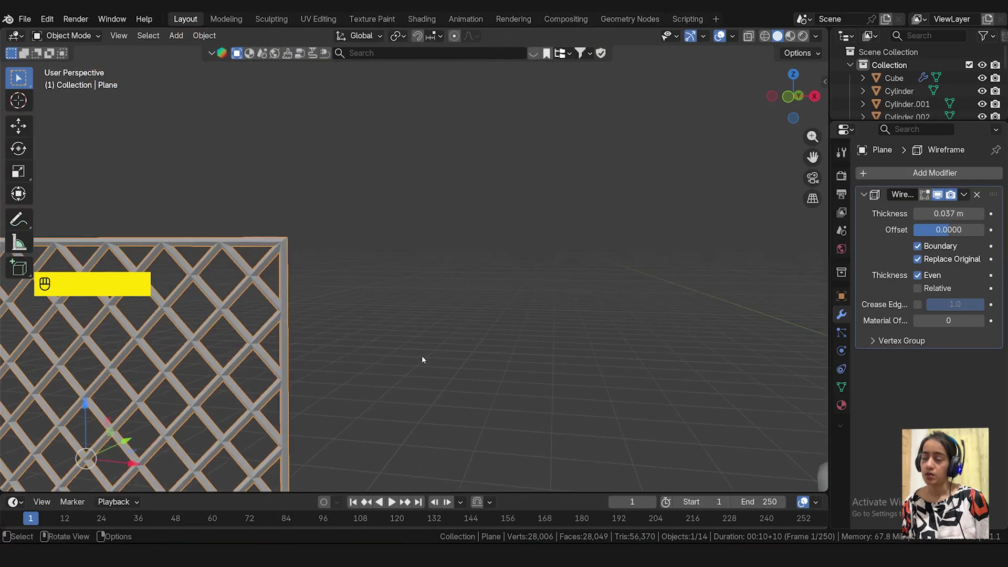
pyautogui.press('KP_3')
pyautogui.scroll(10, 439, 297)
pyautogui.keyDown('shift'); pyautogui.moveTo(226, 346); pyautogui.dragTo(439, 235, button='middle'); pyautogui.keyUp('shift')
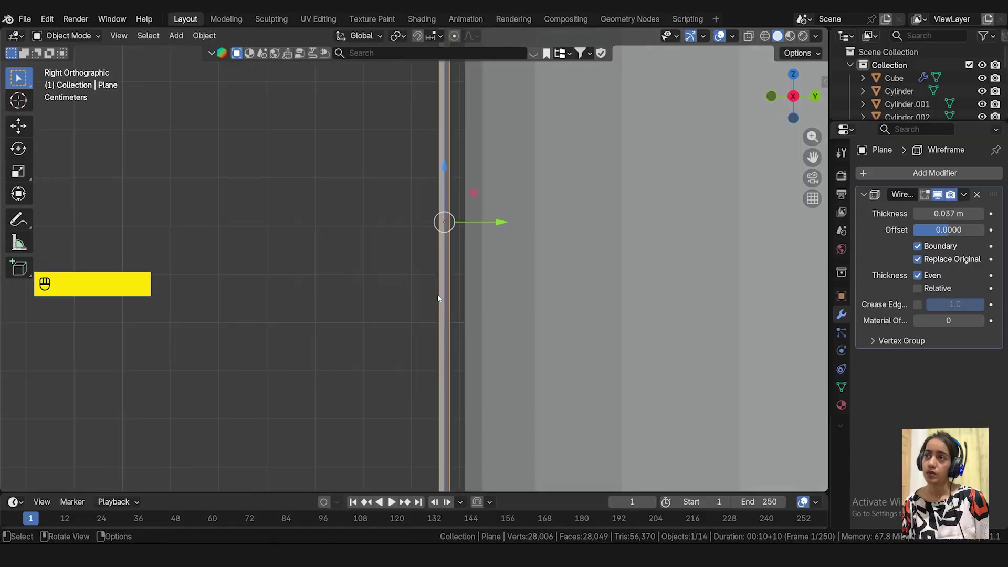
pyautogui.click(917, 246)
pyautogui.moveTo(443, 383); pyautogui.dragTo(654, 340, button='middle')
pyautogui.moveTo(580, 257); pyautogui.dragTo(572, 267, button='middle')
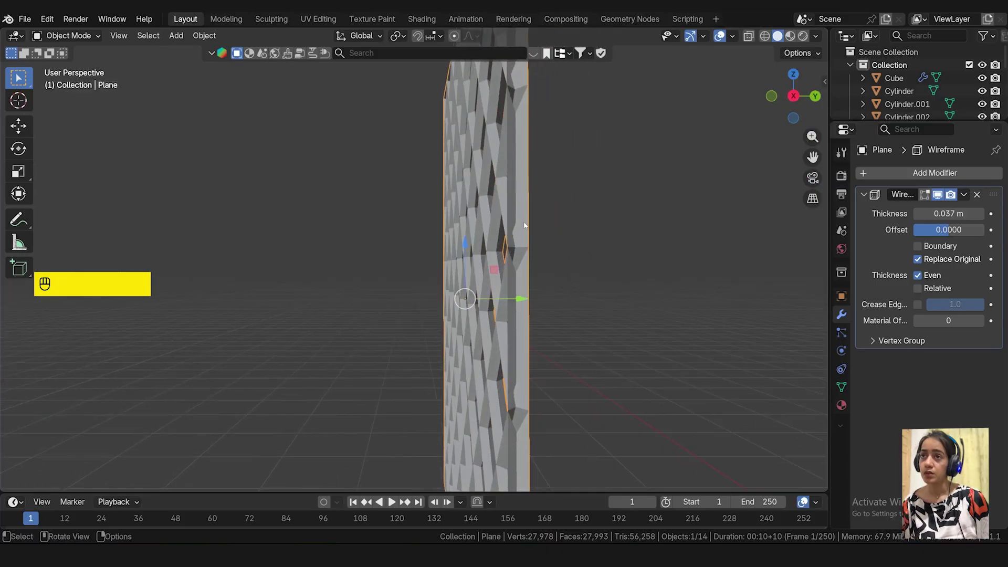
pyautogui.click(918, 246)
pyautogui.moveTo(517, 332); pyautogui.dragTo(415, 334, button='middle')
pyautogui.scroll(2, 423, 329)
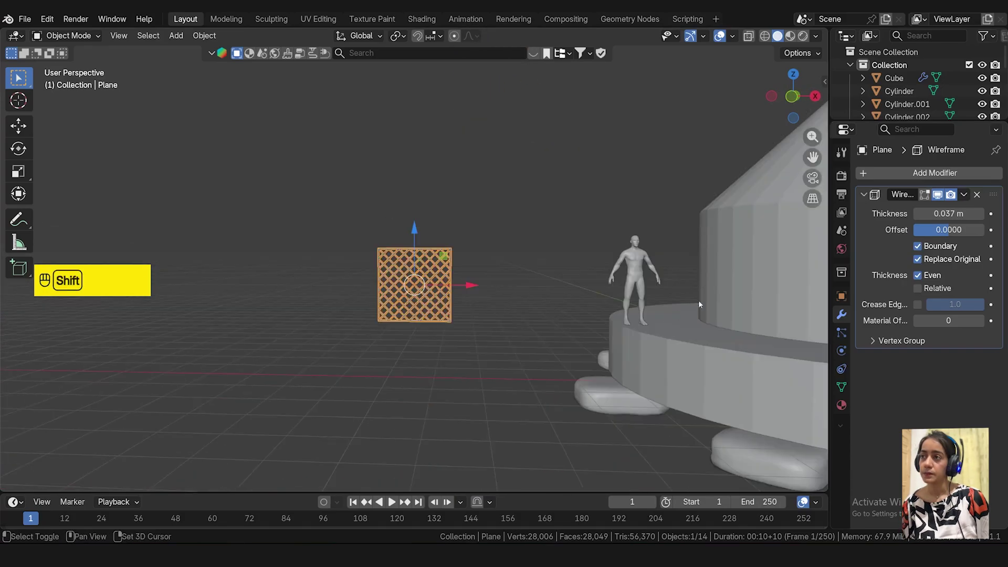
# - Add a new 2 m plane for the window frame and rotate it 90° about the X axis
pyautogui.keyDown('shift'); pyautogui.moveTo(698, 301); pyautogui.dragTo(454, 309, button='middle'); pyautogui.keyUp('shift')
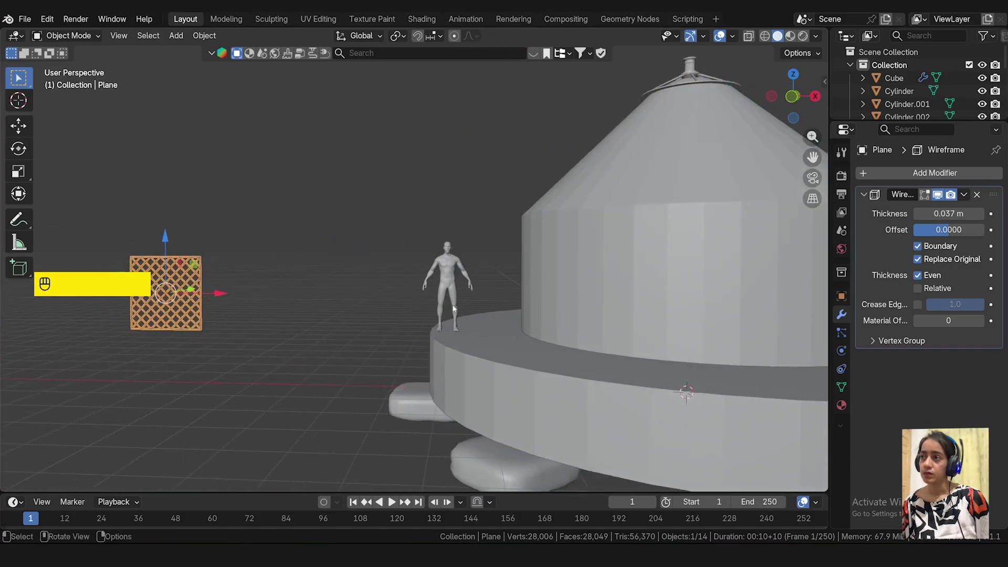
pyautogui.hotkey('shift', 'a')
pyautogui.moveTo(483, 274)
pyautogui.click(522, 275)
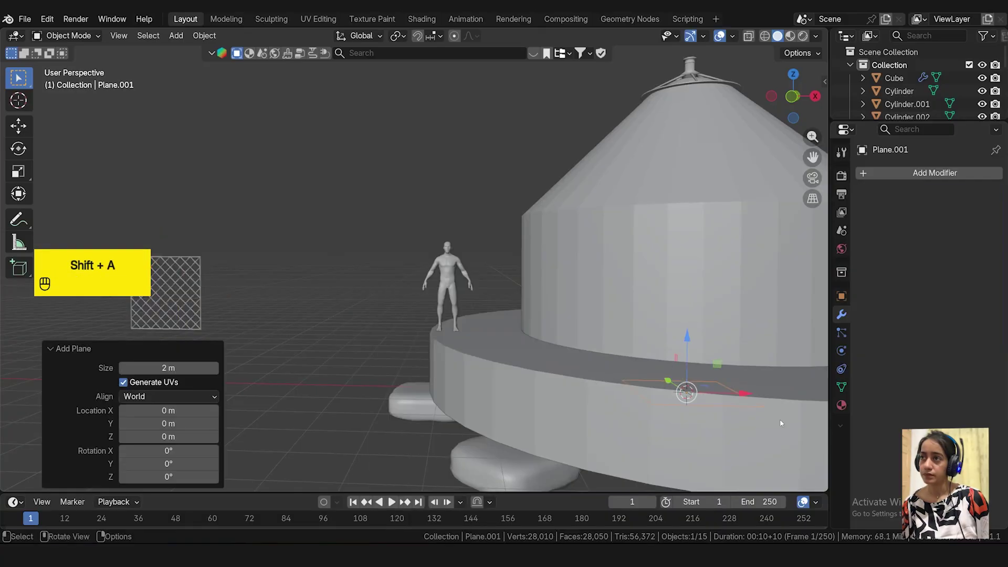
pyautogui.press('r')
pyautogui.press('x')
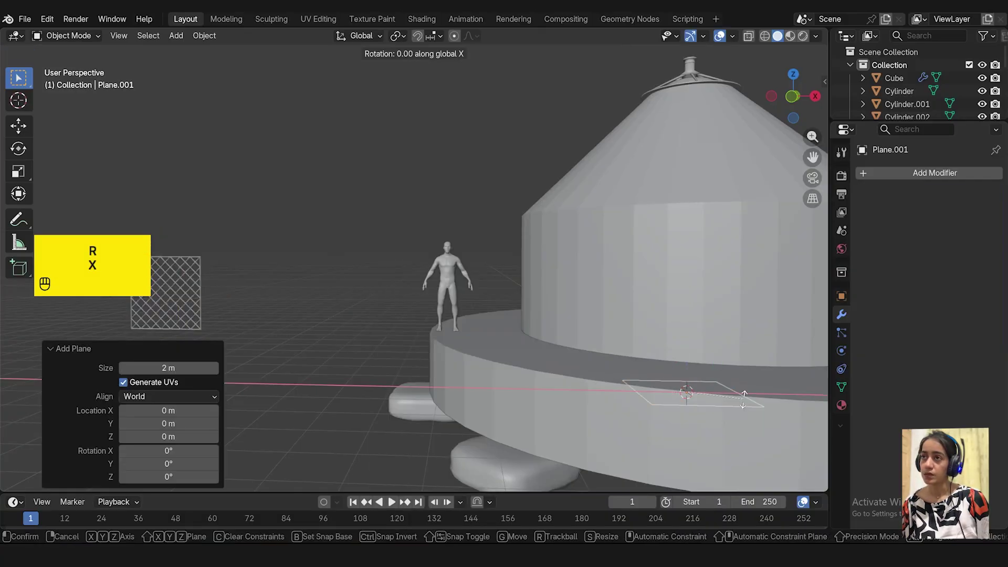
pyautogui.write('90')
pyautogui.click(744, 395)
# - Move the new plane about 9.23 m along negative X, raise it to the lattice's height behind it, and scale it to 0.768
pyautogui.moveTo(743, 395); pyautogui.dragTo(232, 239)
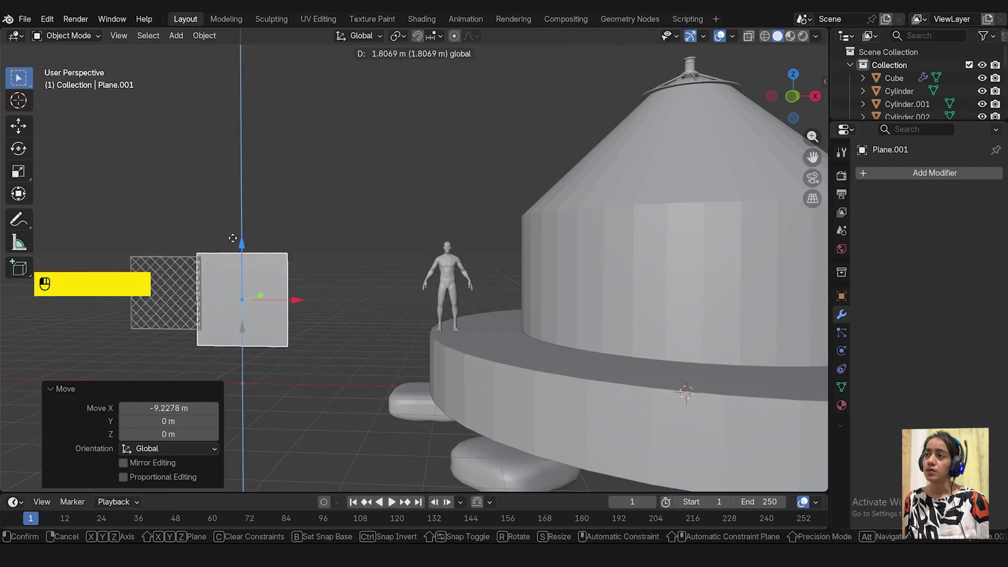
pyautogui.moveTo(448, 263); pyautogui.dragTo(451, 263)
pyautogui.press('KP_1')
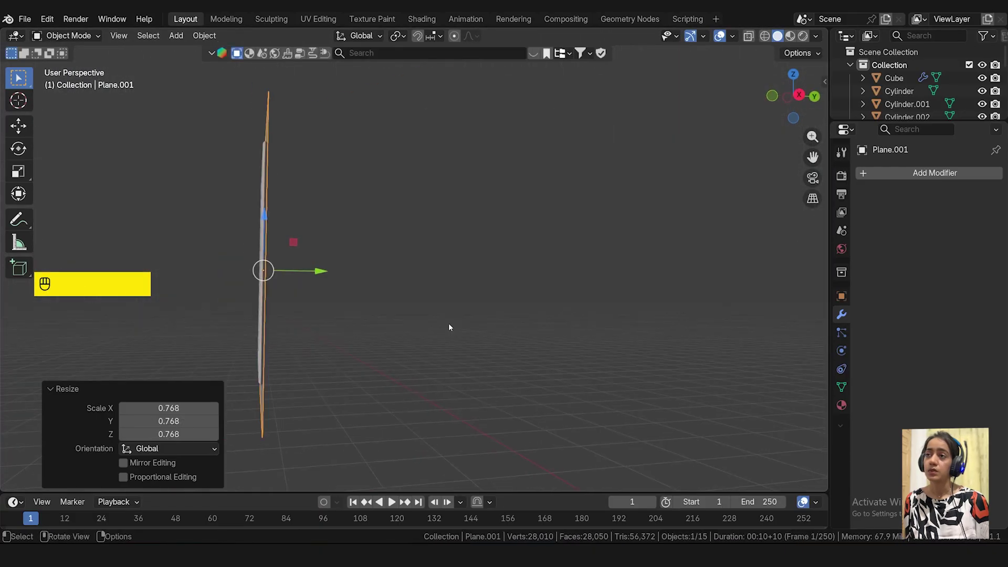
# - Extrude the frame plane's face about 0.051 m backwards, away from the lattice, and return to Object Mode
pyautogui.press('ctrl+KP_3')
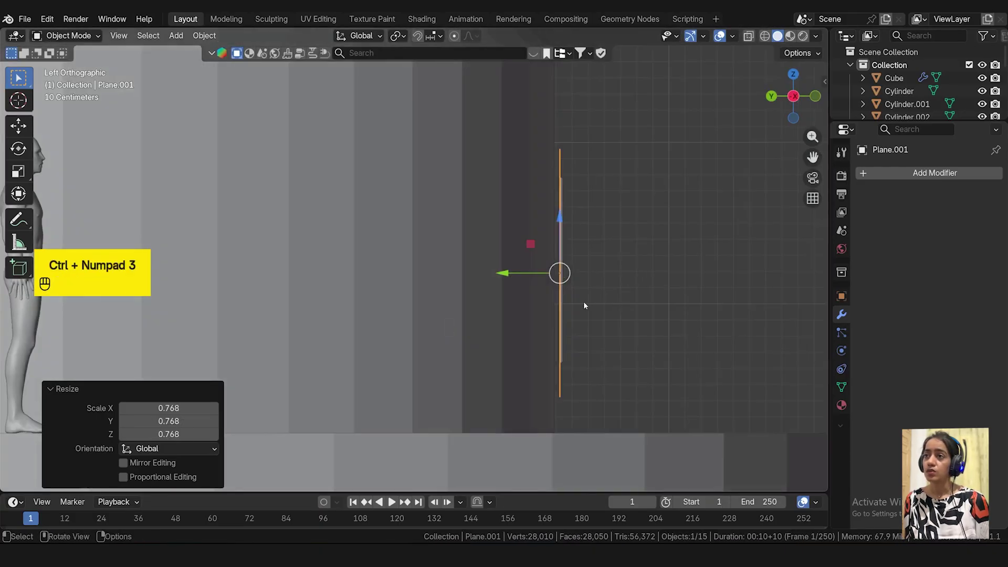
pyautogui.press('Tab')
pyautogui.press('a')
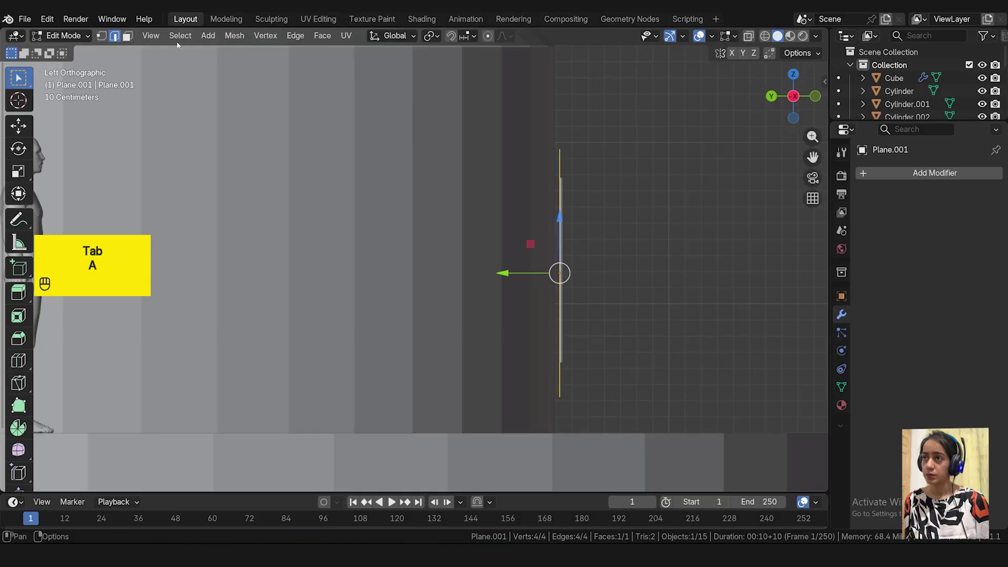
pyautogui.click(127, 36)
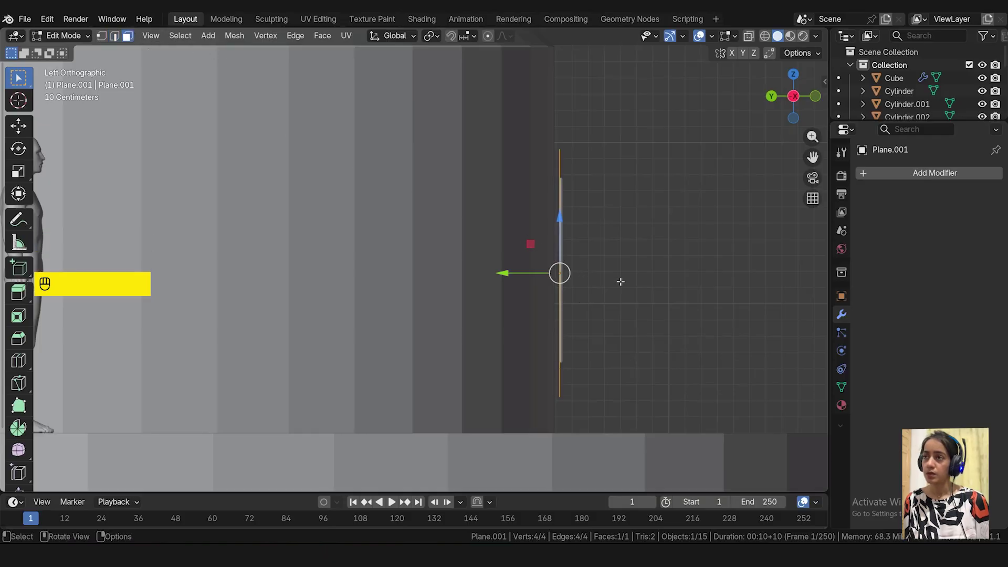
pyautogui.press('e')
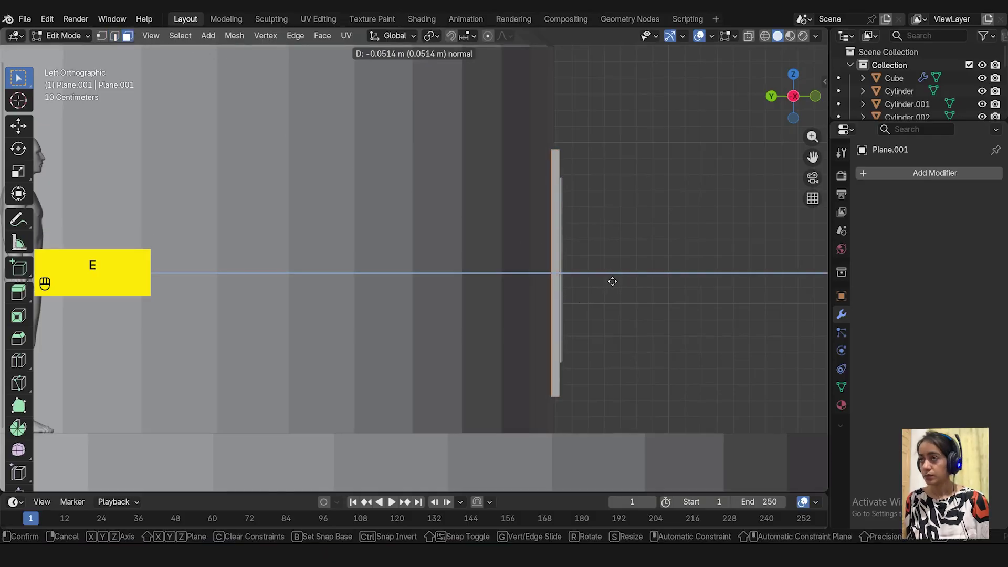
pyautogui.click(612, 282)
pyautogui.moveTo(613, 281); pyautogui.dragTo(497, 295, button='middle')
pyautogui.press('KP_1')
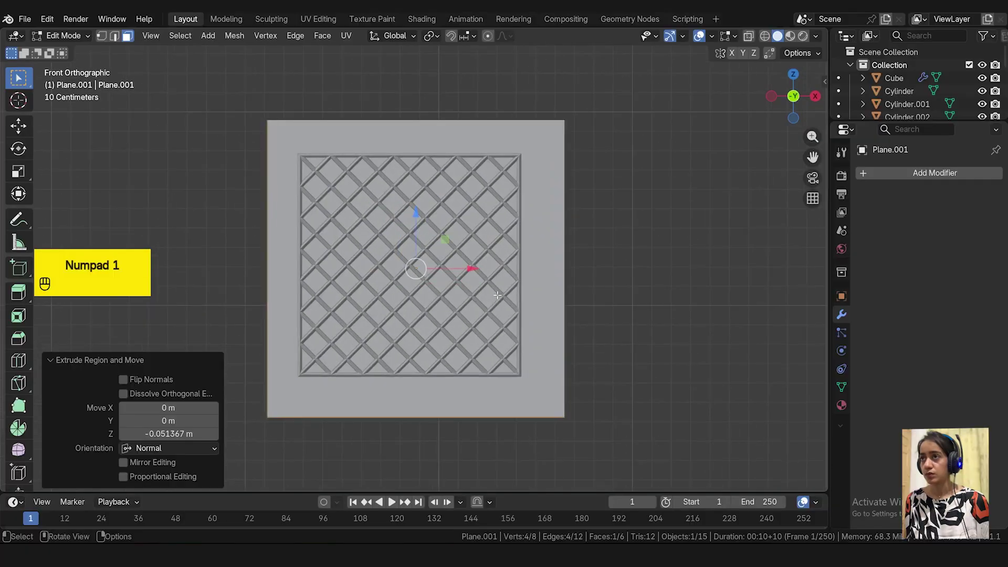
pyautogui.press('Tab')
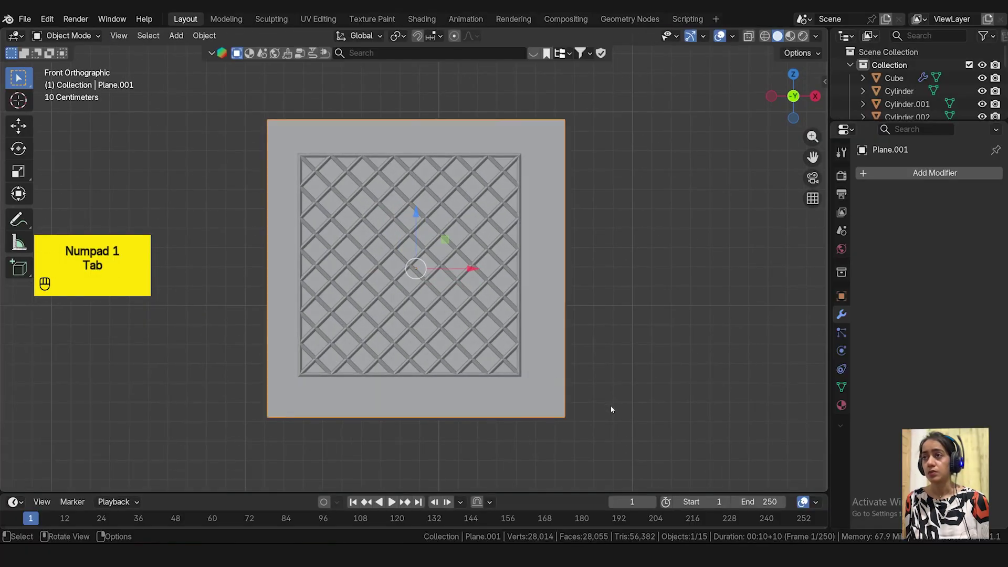
# - Scale the frame panel to 0.958 and centre it behind the lattice, finishing with a shift of about 0.006 m along negative X
pyautogui.press('s')
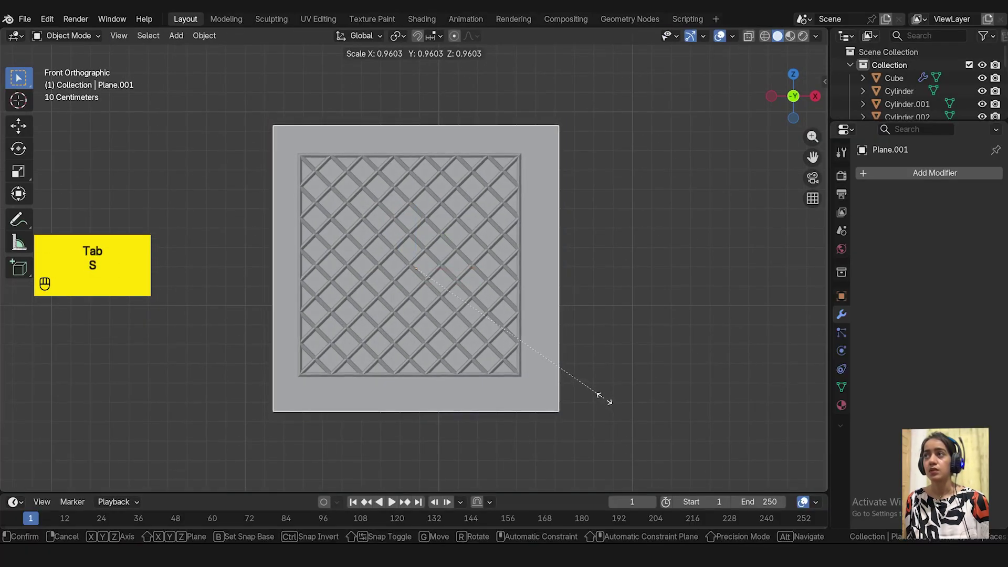
pyautogui.click(604, 398)
pyautogui.press('g')
pyautogui.press('x')
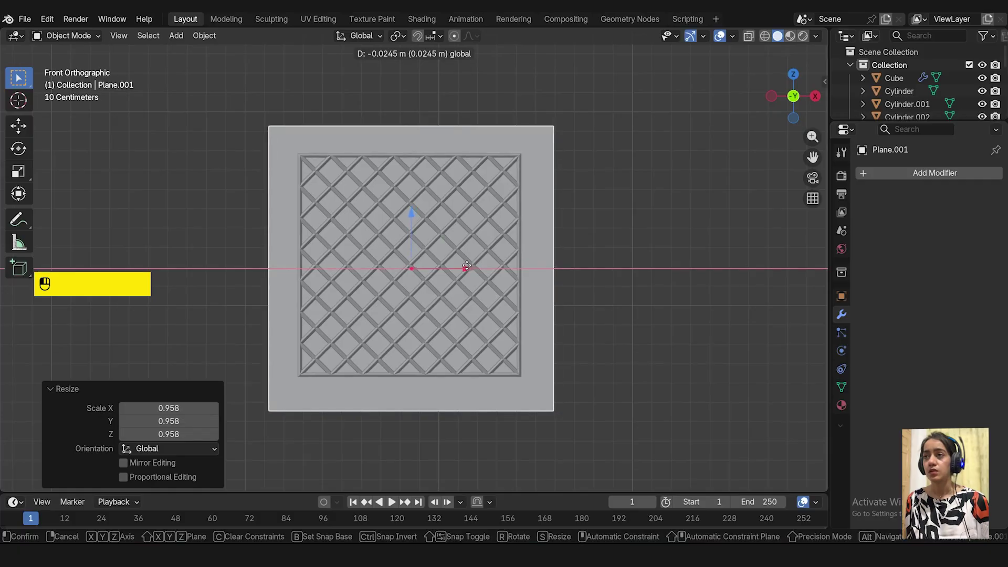
pyautogui.click(467, 266)
pyautogui.scroll(2, 445, 267)
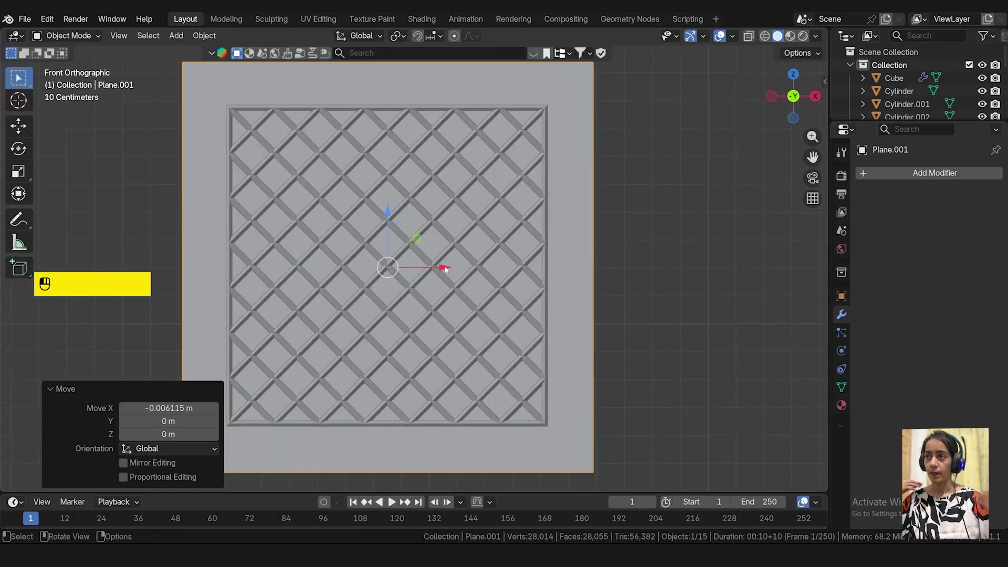
pyautogui.scroll(-3, 445, 267)
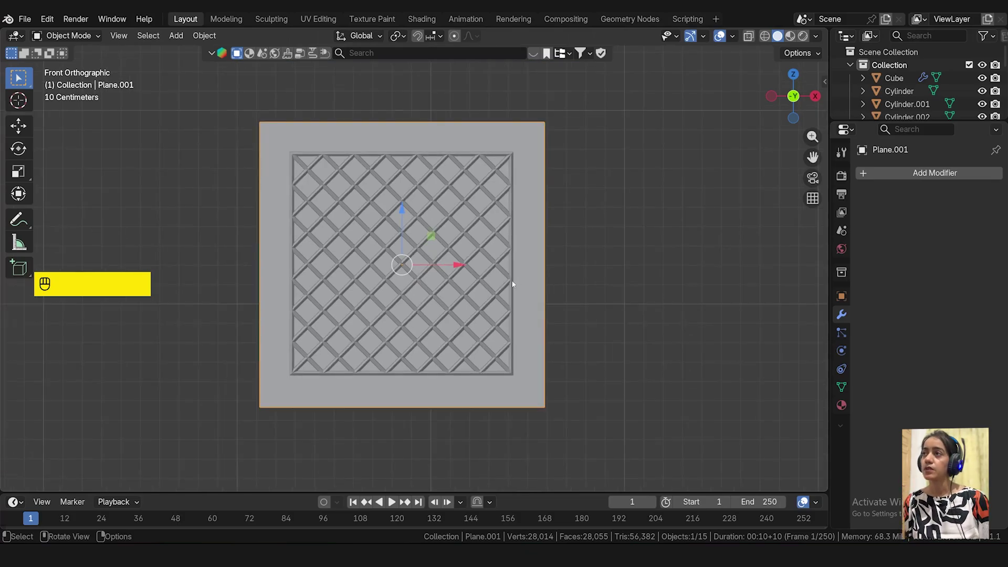
# - In Edit Mode with X-ray on, add eight evenly spaced loop cuts in each direction across the panel in front of the lattice
pyautogui.click(67, 35)
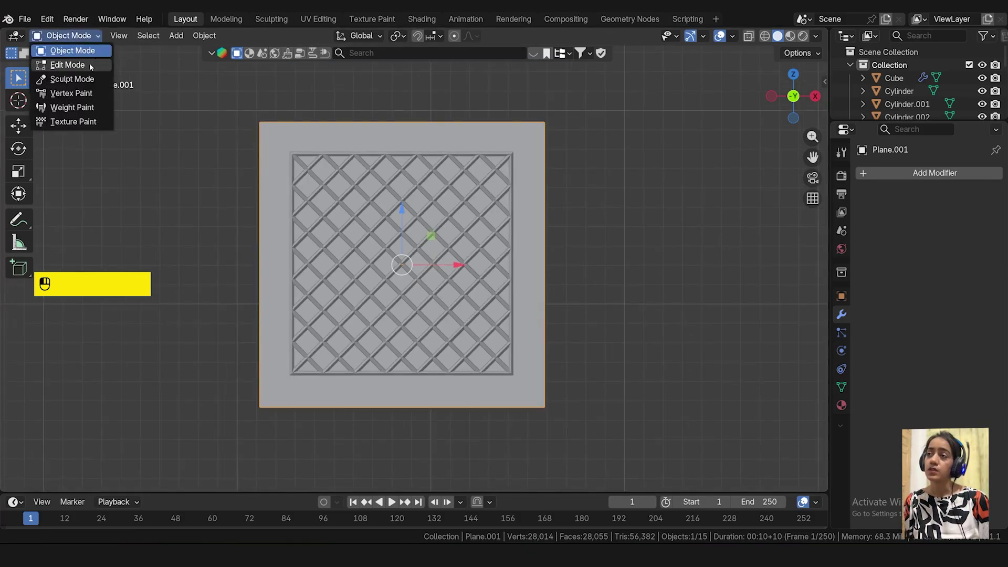
pyautogui.click(64, 65)
pyautogui.click(749, 35)
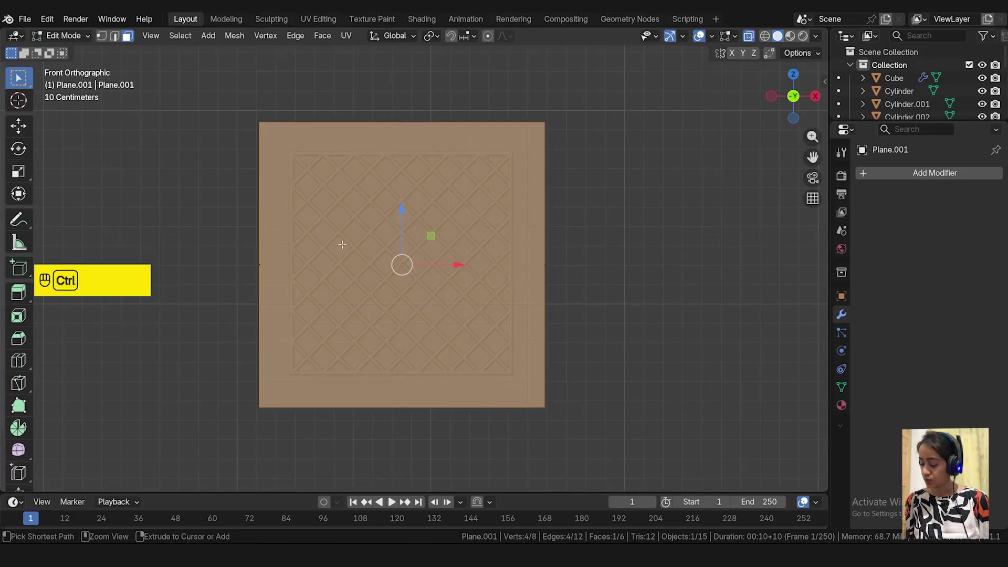
pyautogui.hotkey('ctrl', 'r')
pyautogui.hotkey('ctrl', 'r')
pyautogui.scroll(7, 439, 274)
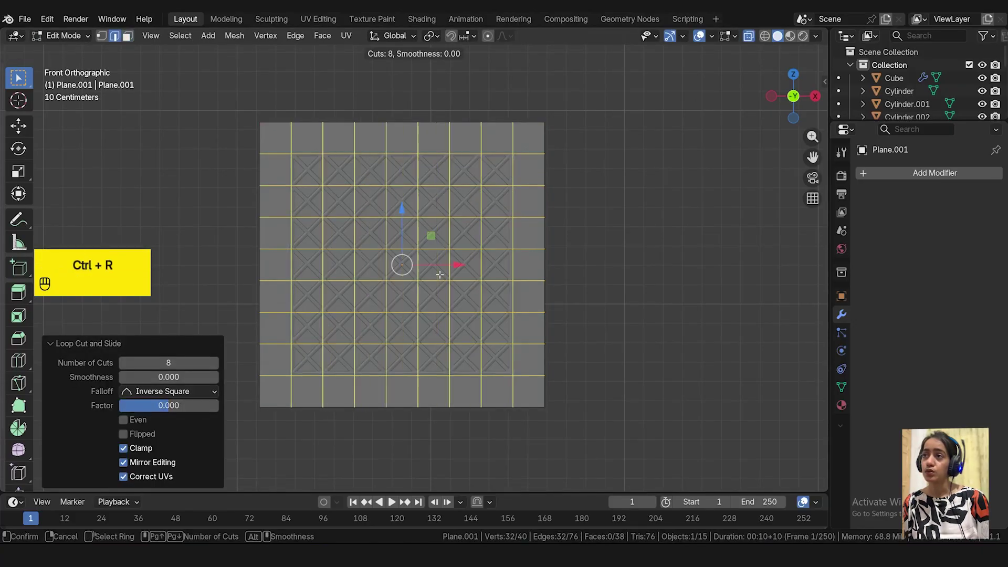
pyautogui.click(439, 275)
pyautogui.rightClick(438, 275)
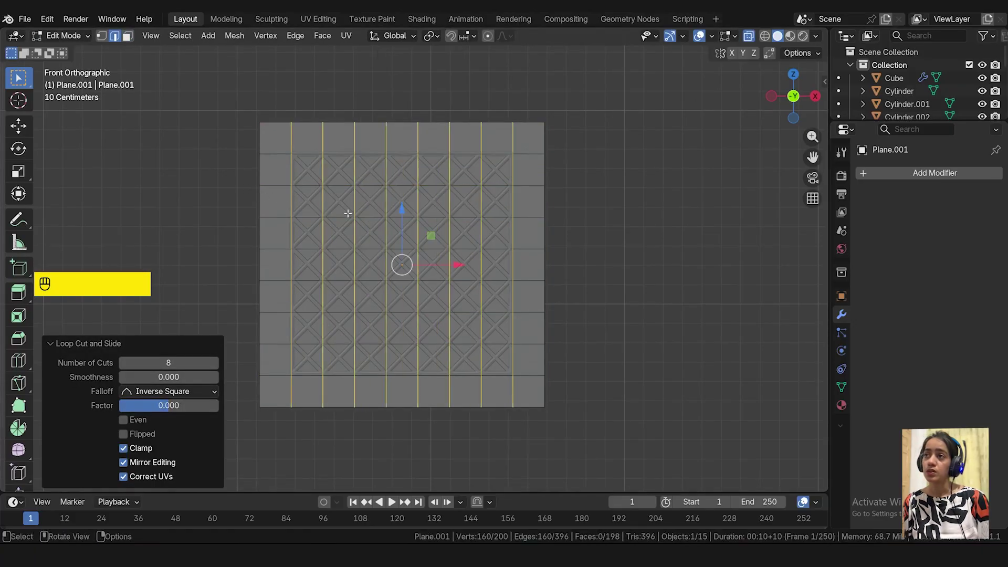
pyautogui.press('c')
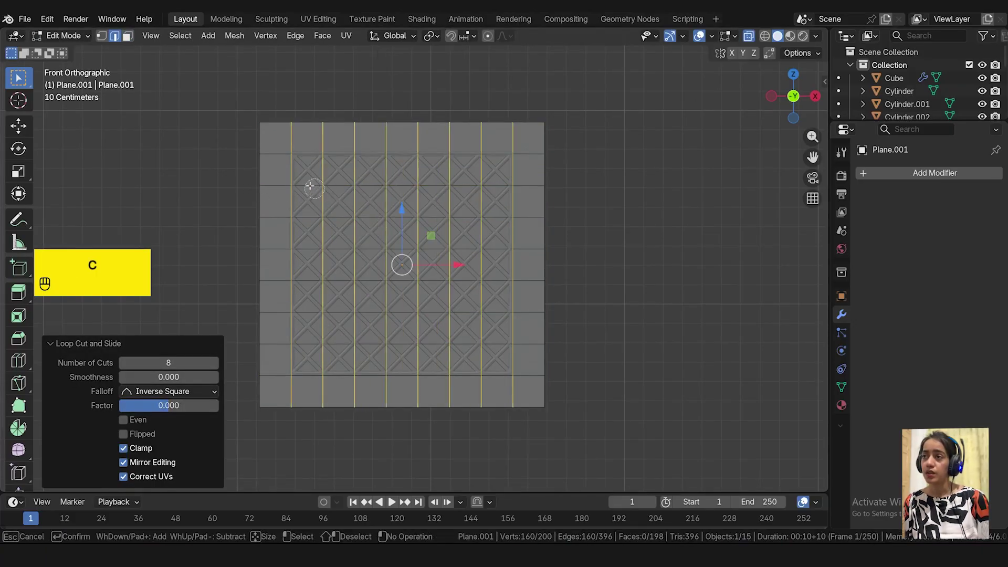
pyautogui.moveTo(311, 187); pyautogui.dragTo(376, 175)
pyautogui.rightClick(282, 161)
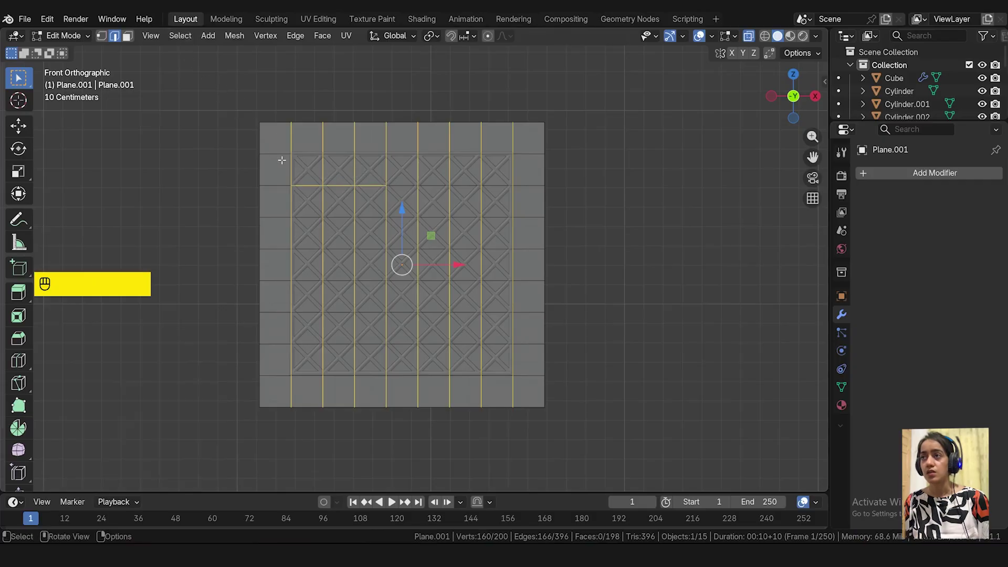
# - Delete the front and back faces of the seven-by-seven block inside the panel's outer border
pyautogui.click(128, 39)
pyautogui.press('c')
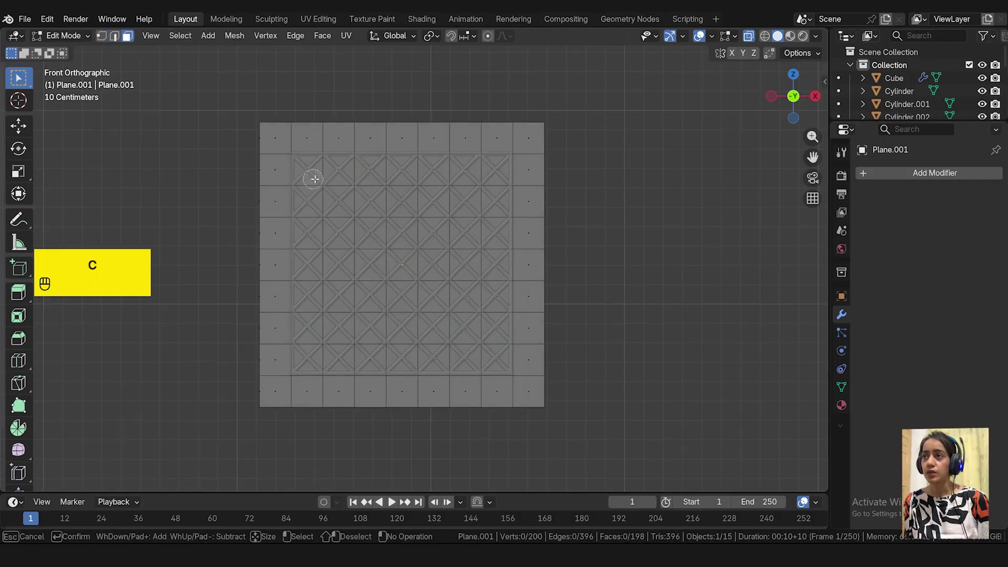
pyautogui.moveTo(319, 173)
pyautogui.mouseDown()
pyautogui.moveTo(458, 172)
pyautogui.moveTo(489, 191)
pyautogui.moveTo(451, 201)
pyautogui.moveTo(460, 209)
pyautogui.mouseUp()
pyautogui.moveTo(399, 224)
pyautogui.mouseDown()
pyautogui.moveTo(316, 218)
pyautogui.moveTo(377, 279)
pyautogui.moveTo(461, 241)
pyautogui.moveTo(476, 344)
pyautogui.moveTo(329, 336)
pyautogui.mouseUp()
pyautogui.rightClick(339, 304)
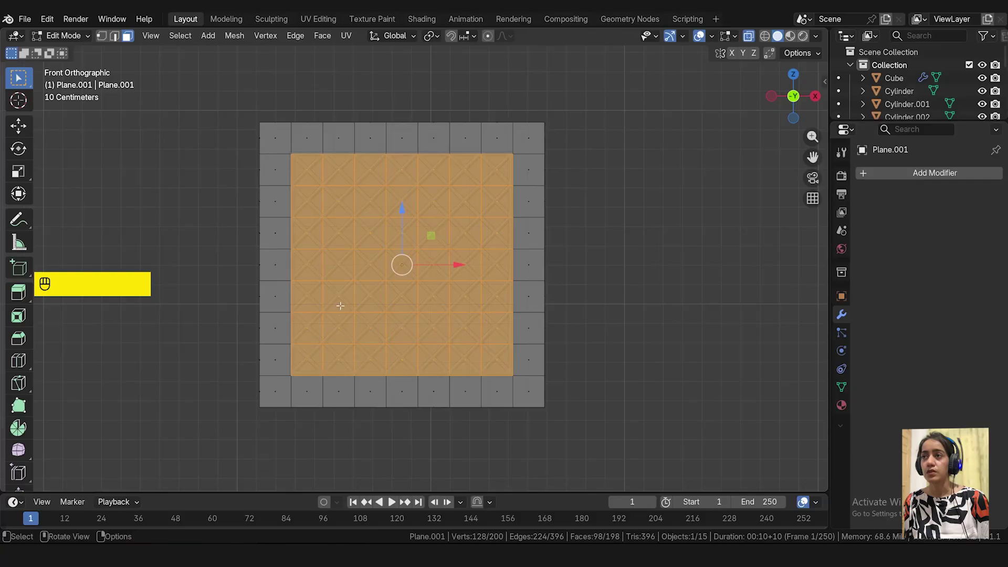
pyautogui.press('Delete')
pyautogui.click(336, 341)
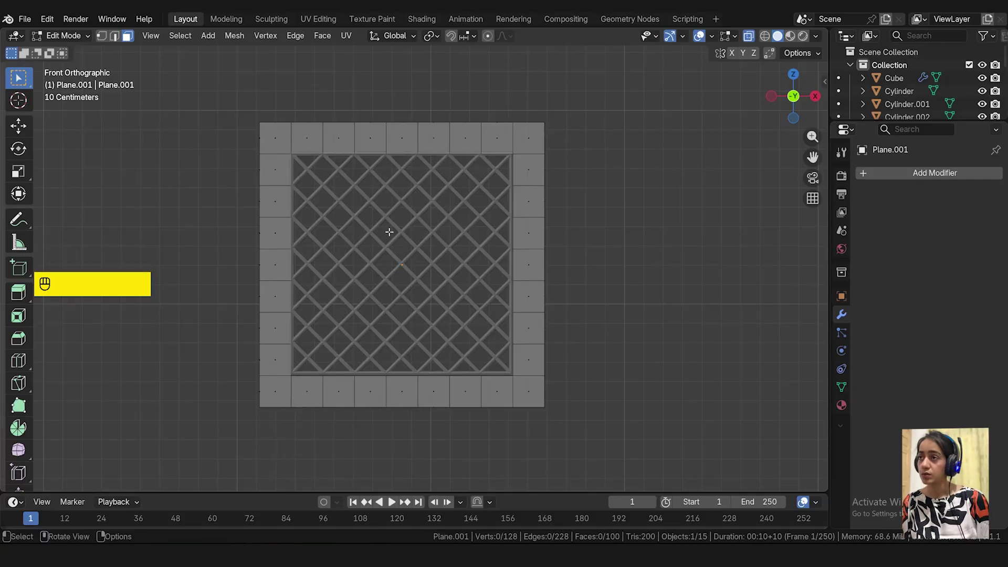
# - Turn X-ray off and add a loop cut close to the opening on each of the frame's four sides
pyautogui.click(748, 36)
pyautogui.hotkey('ctrl', 'r')
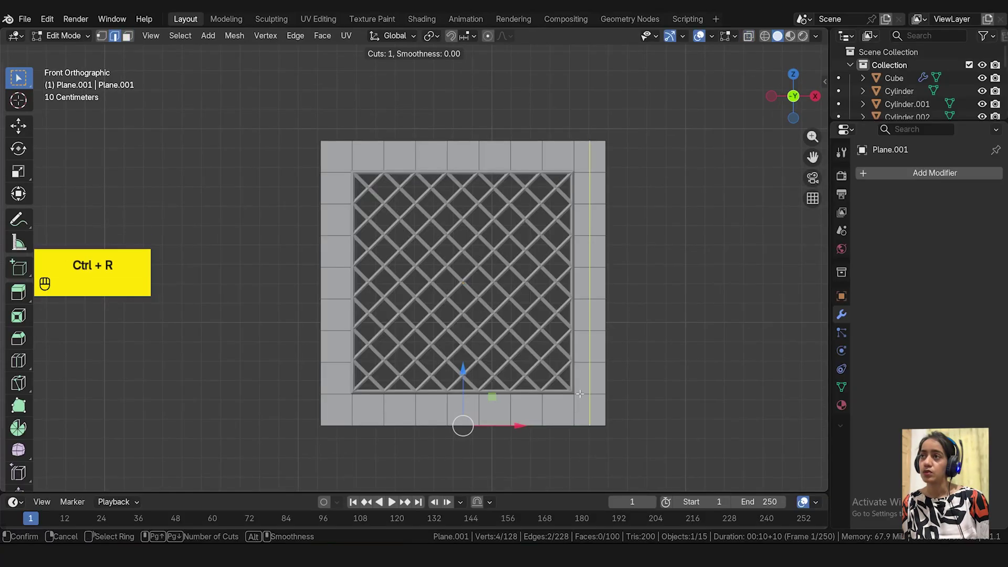
pyautogui.click(464, 400)
pyautogui.hotkey('ctrl', 'r')
pyautogui.click(576, 378)
pyautogui.hotkey('ctrl', 'r')
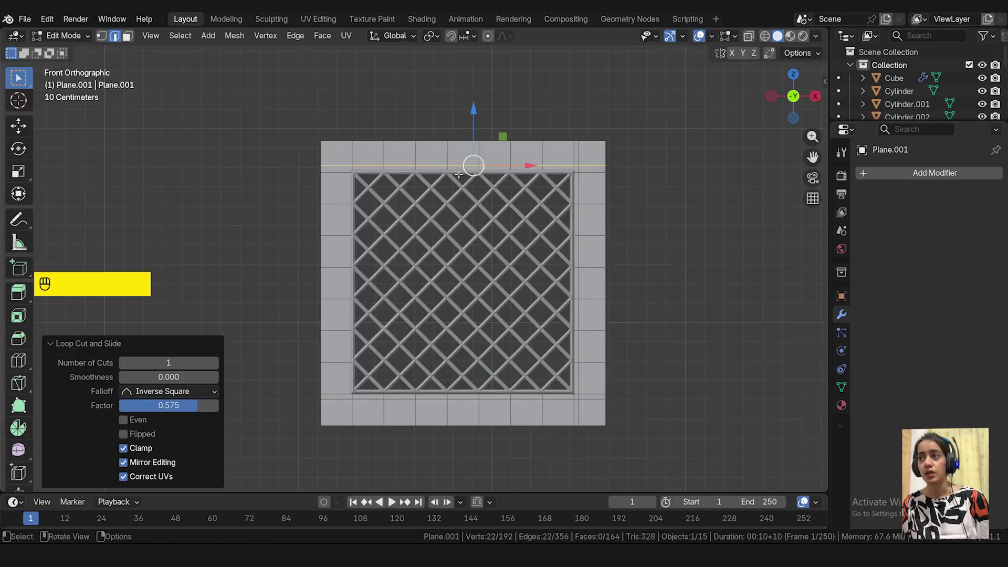
pyautogui.hotkey('ctrl', 'r')
pyautogui.click(347, 168)
# - Extrude the narrow ring of front faces around the opening by about -0.022 m along its normal
pyautogui.click(128, 36)
pyautogui.scroll(3, 399, 297)
pyautogui.click(316, 467)
pyautogui.keyDown('shift'); pyautogui.click(346, 467); pyautogui.keyUp('shift')
pyautogui.keyDown('shift'); pyautogui.click(400, 466); pyautogui.keyUp('shift')
pyautogui.keyDown('shift'); pyautogui.click(314, 383); pyautogui.keyUp('shift')
pyautogui.keyDown('shift'); pyautogui.click(314, 437); pyautogui.keyUp('shift')
pyautogui.scroll(-1, 365, 346)
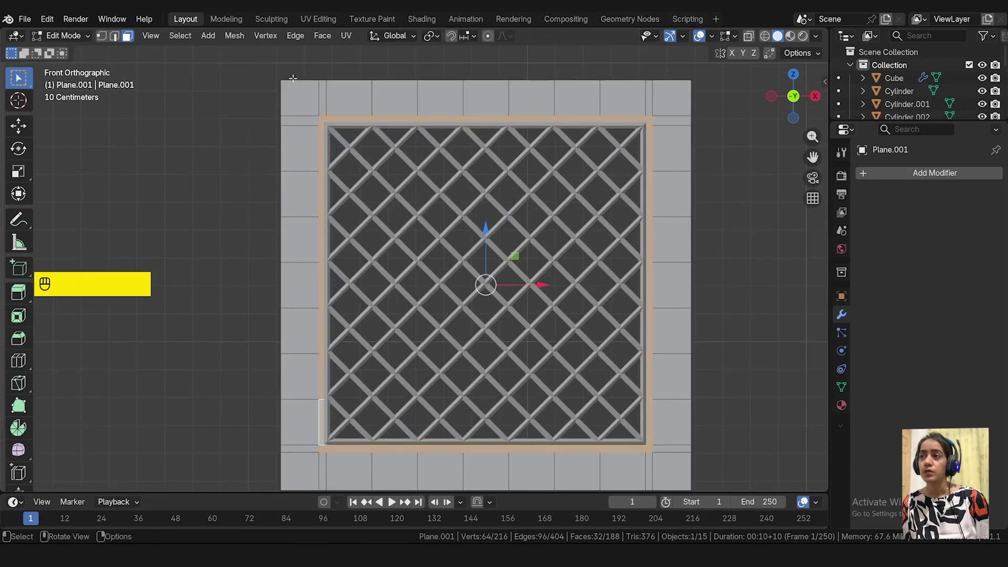
pyautogui.scroll(-2, 528, 243)
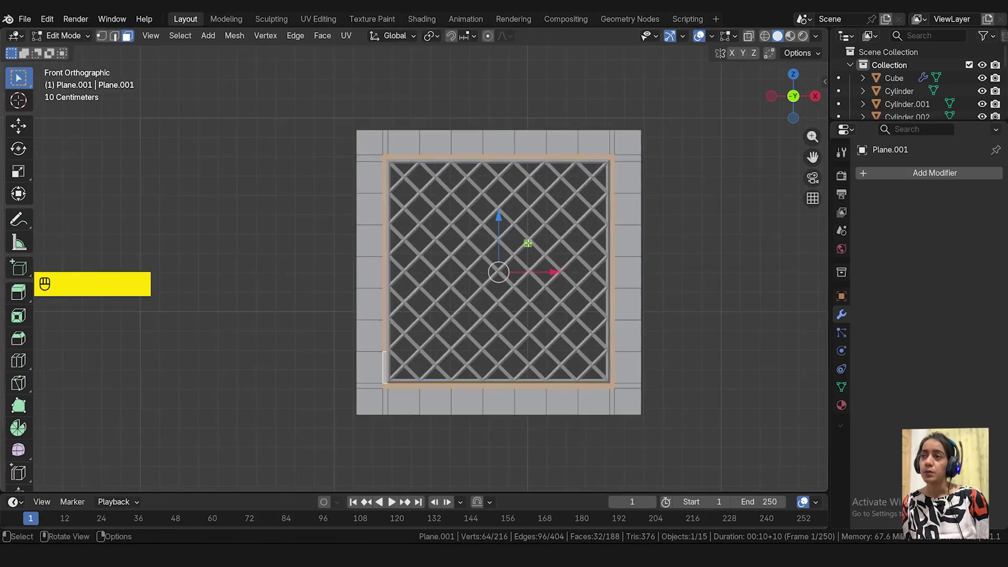
pyautogui.moveTo(441, 258); pyautogui.dragTo(368, 245, button='middle')
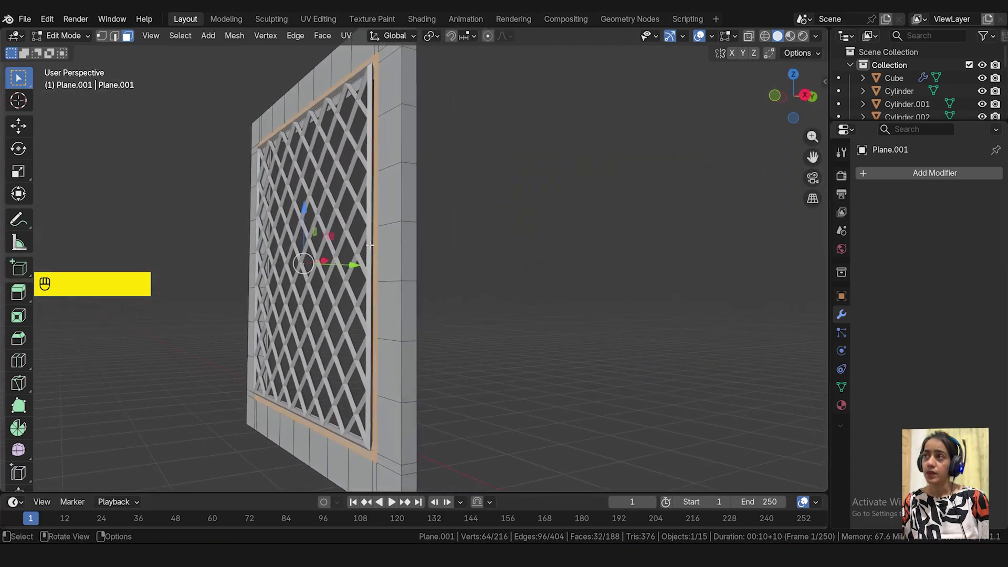
pyautogui.press('e')
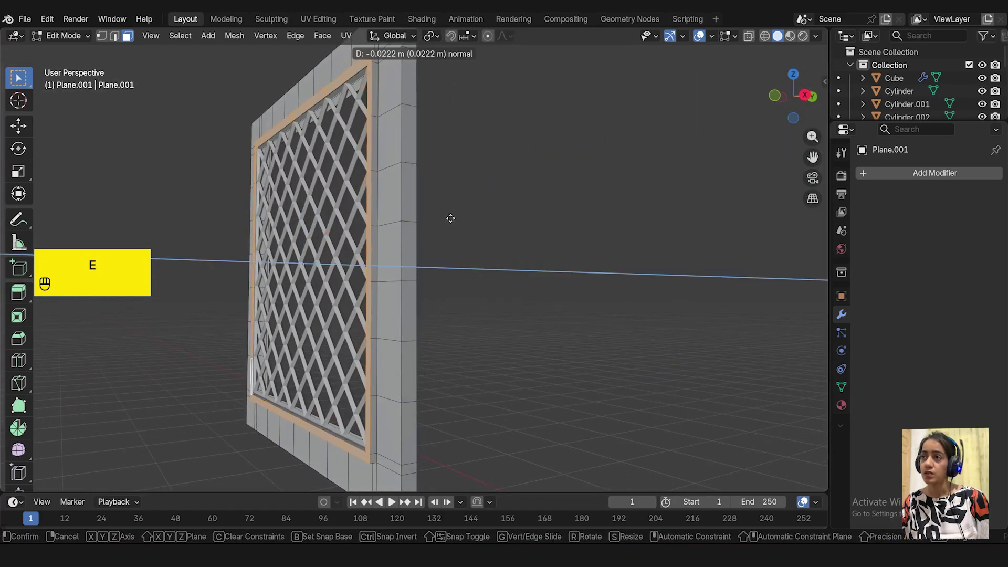
pyautogui.click(452, 218)
# - Raise two crosswise edges under the frame about 0.051 m along Z and bevel them about 0.2 m with 11 segments
pyautogui.press('KP_1')
pyautogui.click(114, 35)
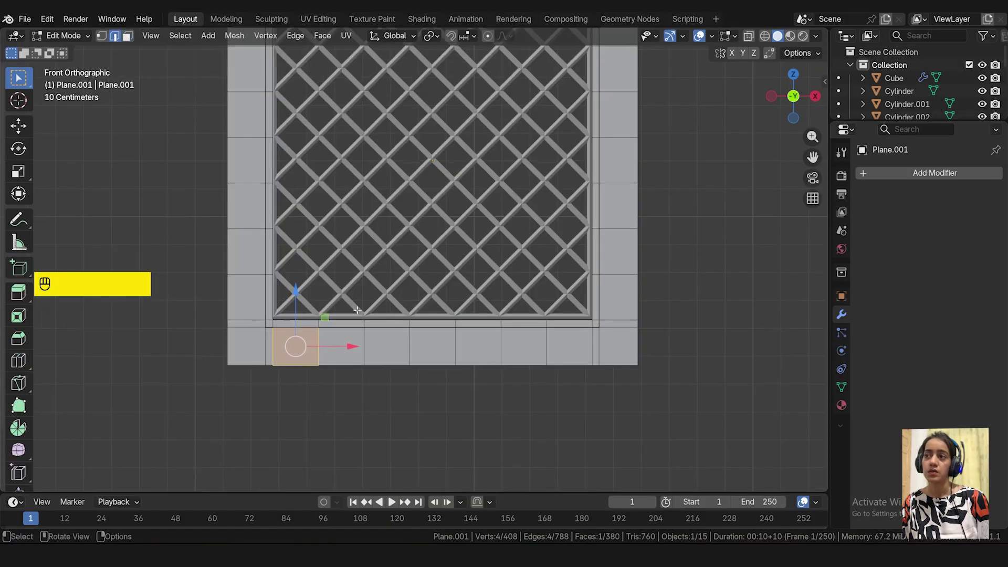
pyautogui.moveTo(357, 310); pyautogui.dragTo(250, 334, button='middle')
pyautogui.click(258, 322)
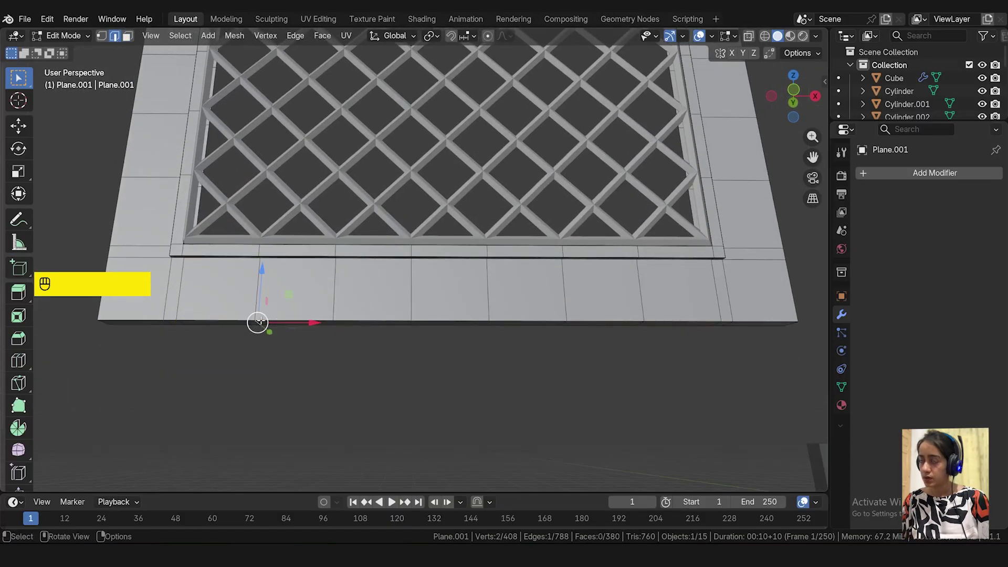
pyautogui.keyDown('shift'); pyautogui.click(642, 323); pyautogui.keyUp('shift')
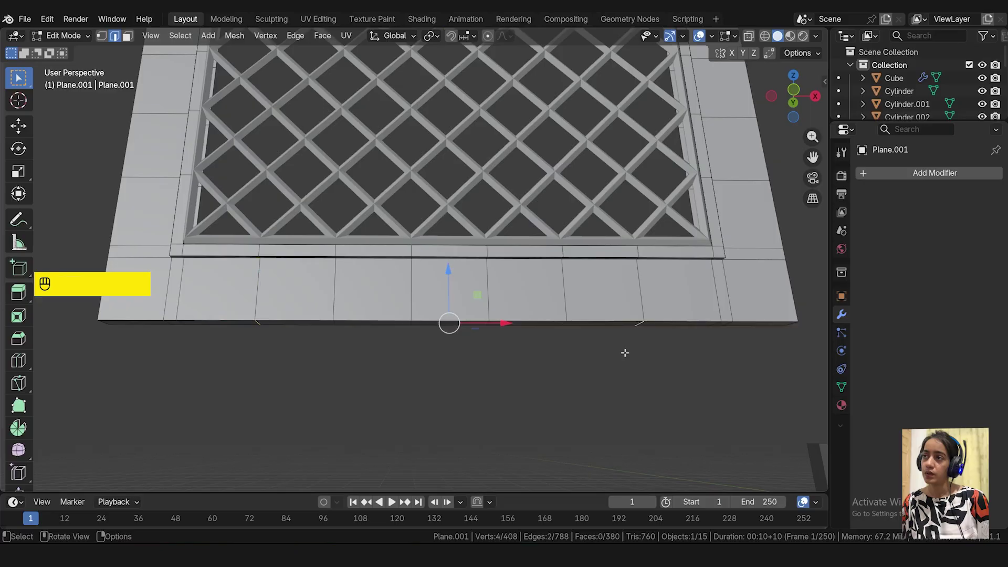
pyautogui.press('KP_1')
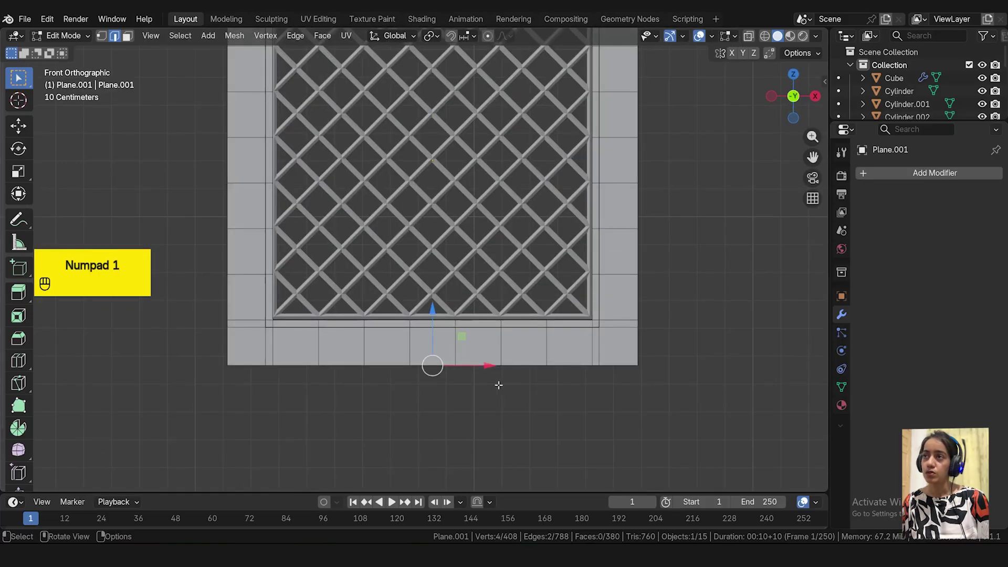
pyautogui.moveTo(433, 311); pyautogui.dragTo(450, 284)
pyautogui.hotkey('ctrl', 'b')
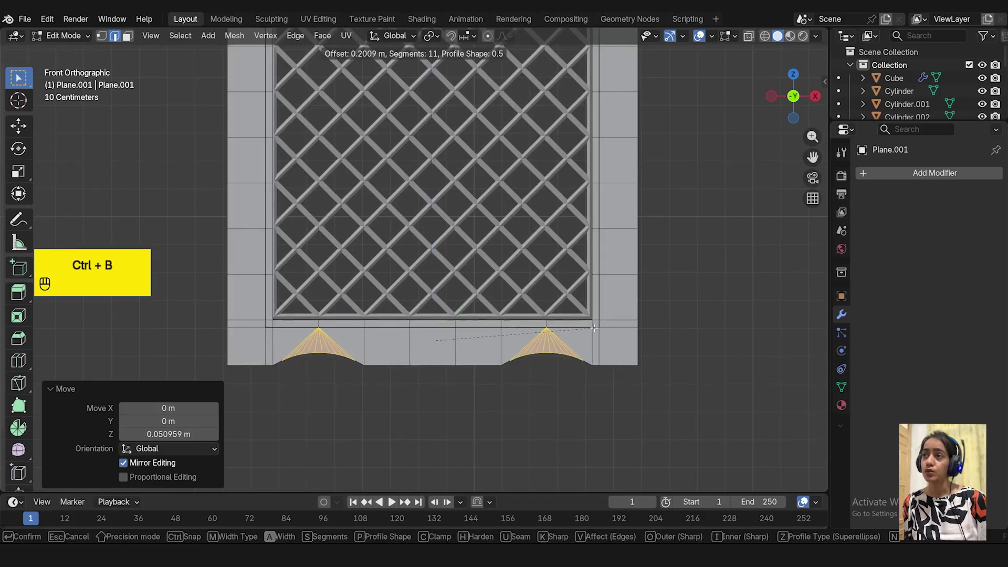
pyautogui.click(594, 327)
# - Add a single horizontal loop cut around the frame slightly below its top edge
pyautogui.scroll(-1, 383, 207)
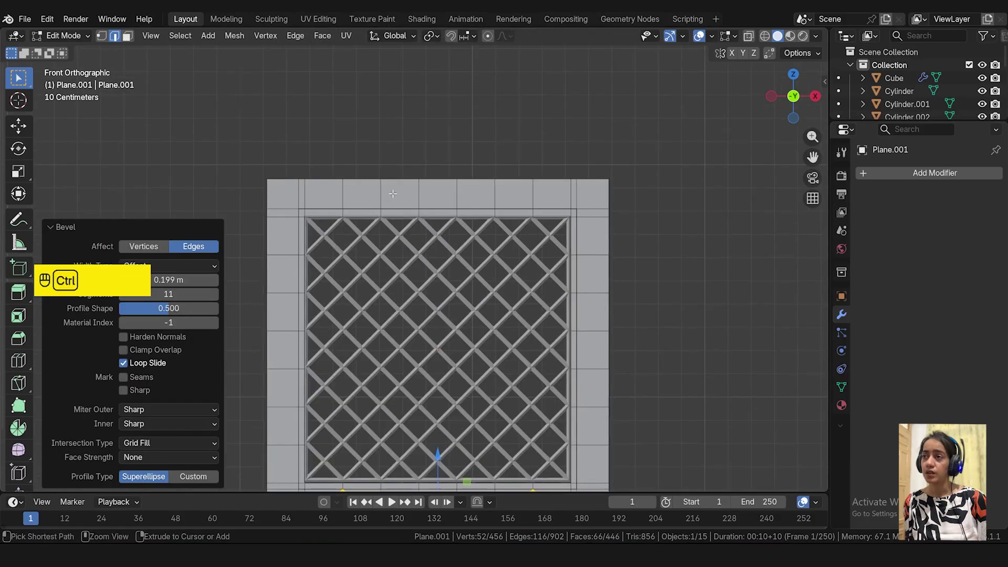
pyautogui.hotkey('ctrl', 'r')
pyautogui.click(393, 194)
pyautogui.click(368, 190)
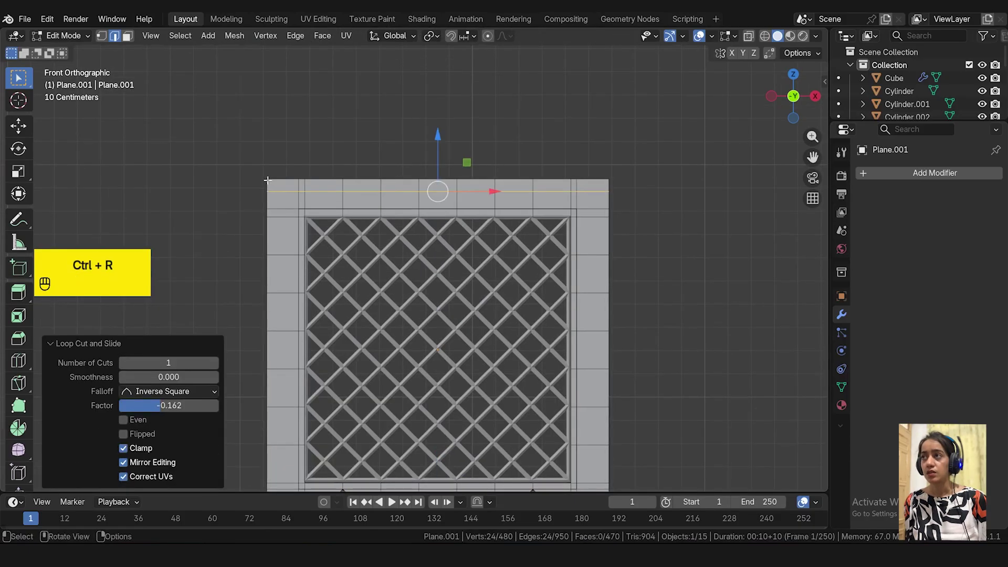
# - Scale the frame's top edge loop uniformly by 1.058 to flare the cornice and return to Object Mode
pyautogui.click(277, 179)
pyautogui.keyDown('alt'); pyautogui.click(432, 164); pyautogui.keyUp('alt')
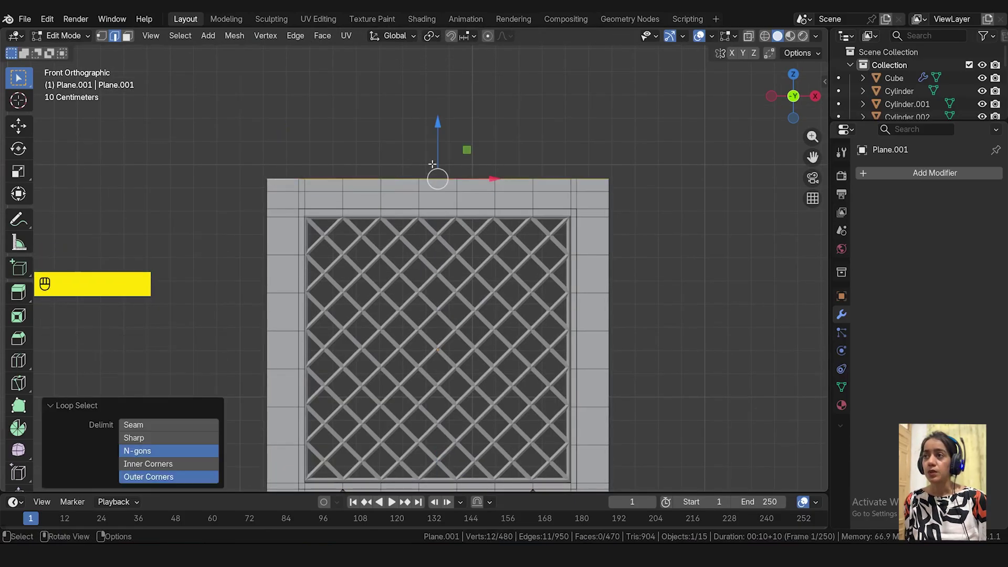
pyautogui.press('s')
pyautogui.click(717, 205)
pyautogui.scroll(-2, 685, 246)
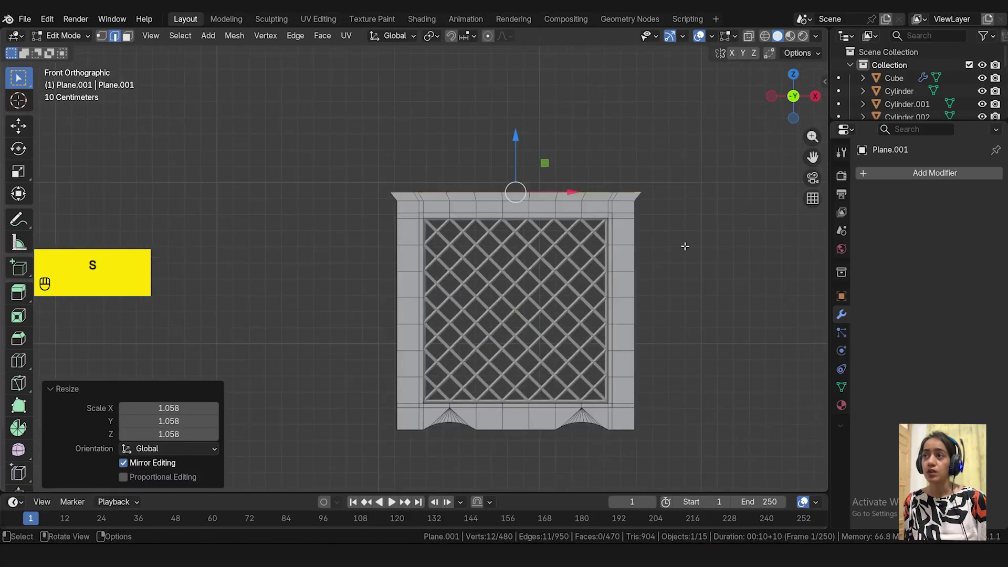
pyautogui.keyDown('shift'); pyautogui.moveTo(685, 246); pyautogui.dragTo(577, 288, button='middle'); pyautogui.keyUp('shift')
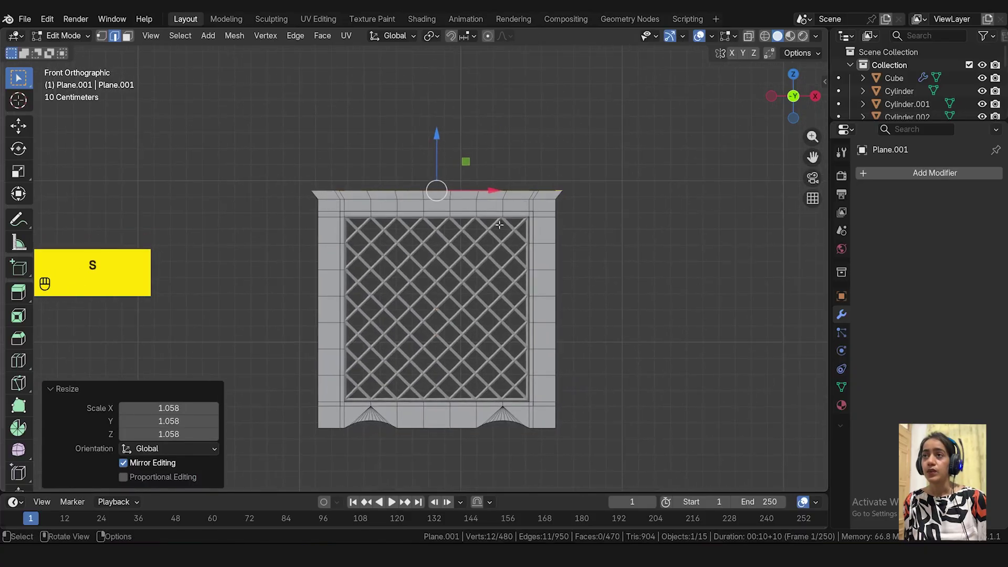
pyautogui.click(87, 36)
pyautogui.click(61, 49)
pyautogui.moveTo(294, 189); pyautogui.dragTo(332, 192, button='middle')
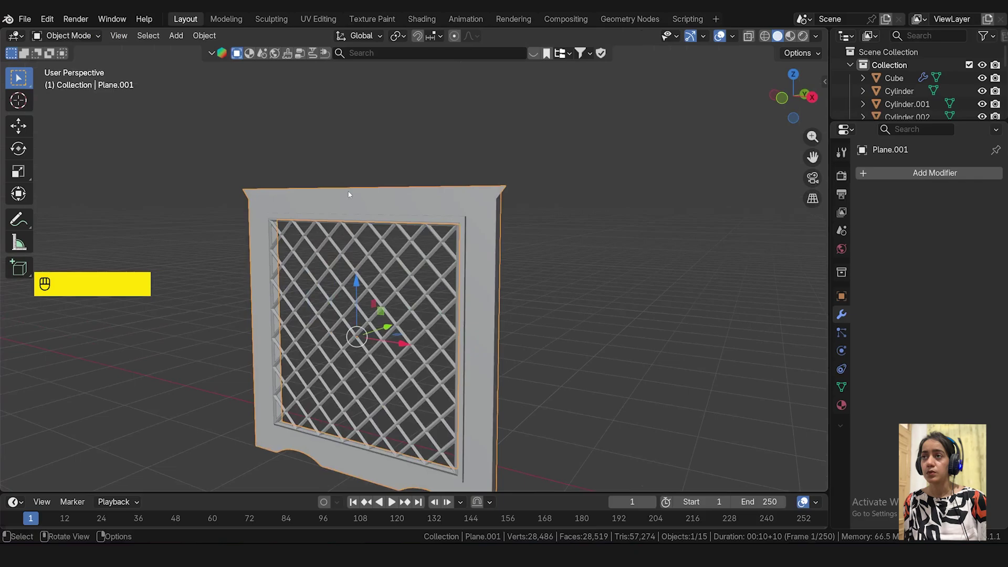
# - Select the edge loop below the flared cornice in Edit Mode and extrude it -0.0128 m along Y
pyautogui.press('KP_1')
pyautogui.press('Tab')
pyautogui.scroll(4, 416, 198)
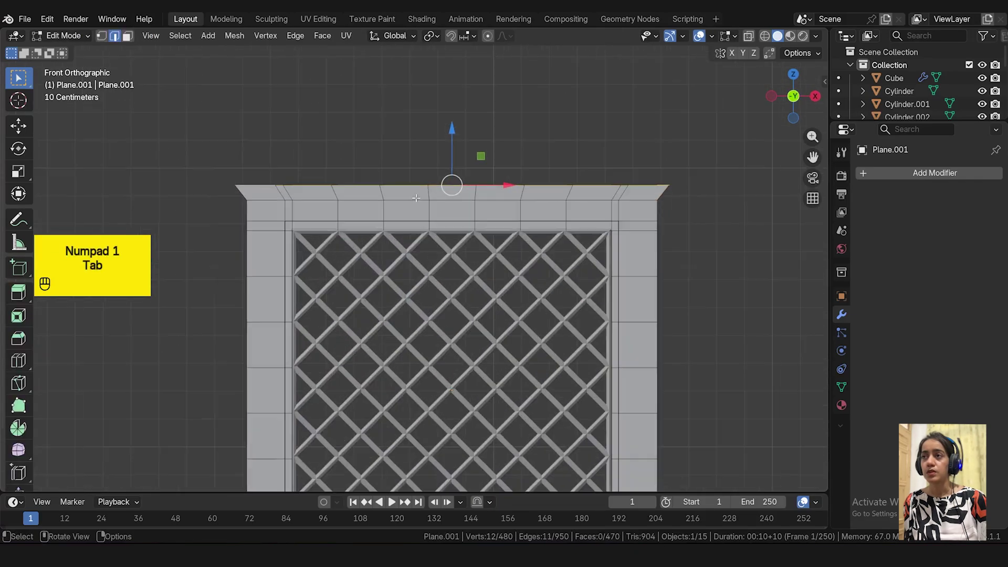
pyautogui.keyDown('alt'); pyautogui.keyDown('shift'); pyautogui.click(418, 202); pyautogui.keyUp('shift'); pyautogui.keyUp('alt')
pyautogui.moveTo(745, 238); pyautogui.dragTo(656, 246, button='middle')
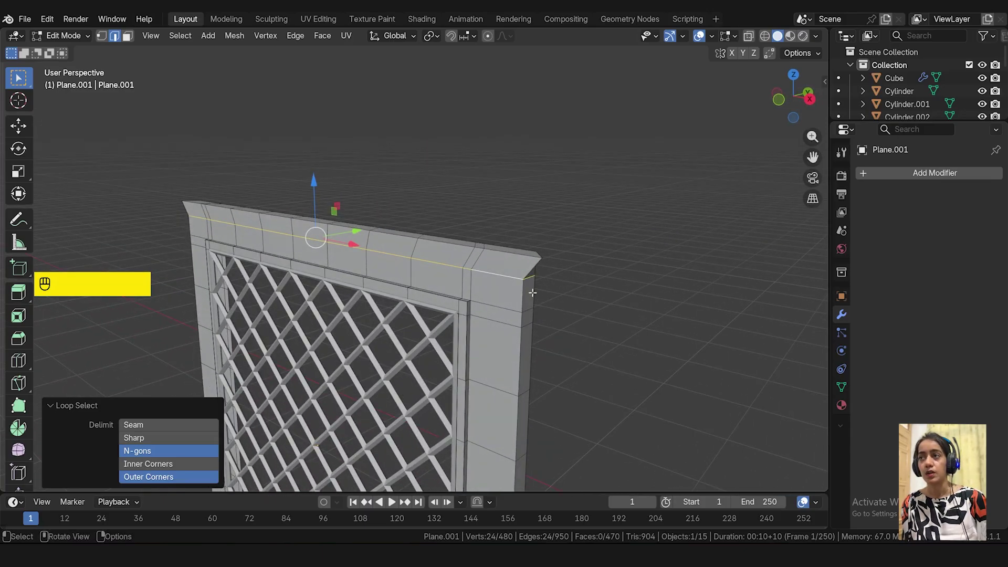
pyautogui.press('e')
pyautogui.press('Escape')
pyautogui.press('KP_3')
pyautogui.keyDown('shift'); pyautogui.moveTo(227, 193); pyautogui.dragTo(497, 246, button='middle'); pyautogui.keyUp('shift')
pyautogui.scroll(5, 503, 188)
pyautogui.press('e')
pyautogui.click(535, 205)
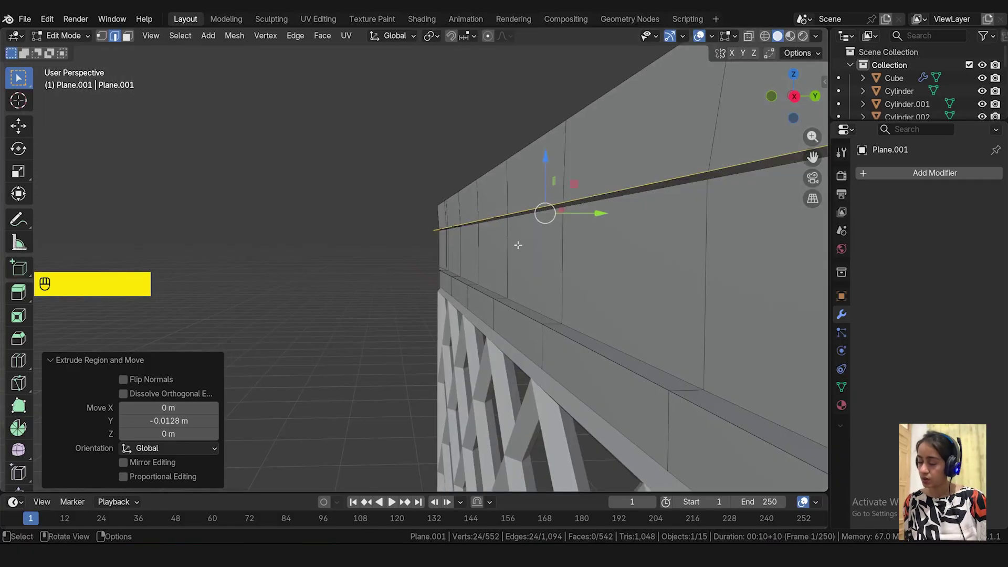
# - Extrude the ledge's edge loop about 0.006 m down and about 0.0135 m back along Y, and return to Object Mode
pyautogui.press('e')
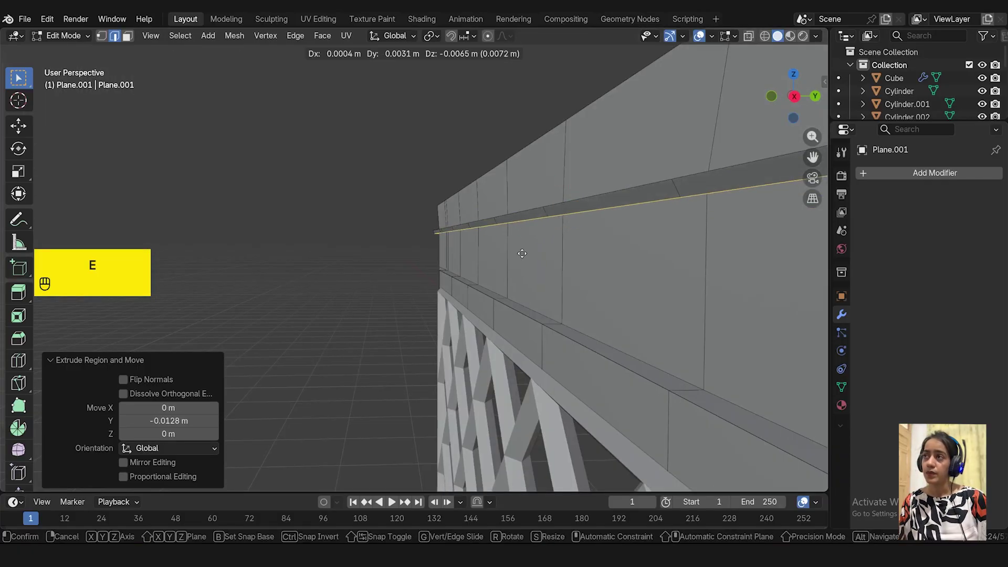
pyautogui.press('z')
pyautogui.click(525, 262)
pyautogui.moveTo(525, 263); pyautogui.dragTo(586, 270, button='middle')
pyautogui.press('e')
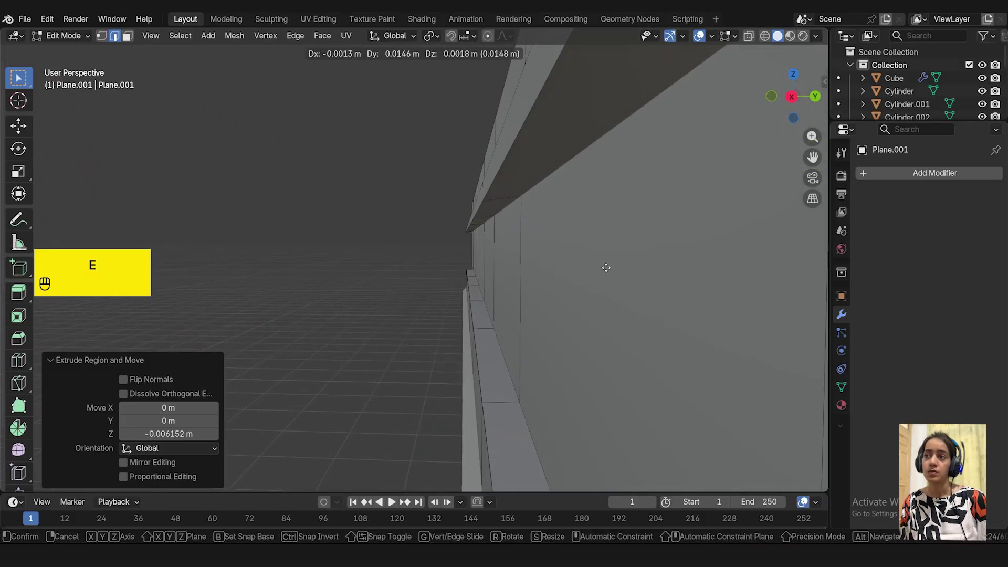
pyautogui.press('y')
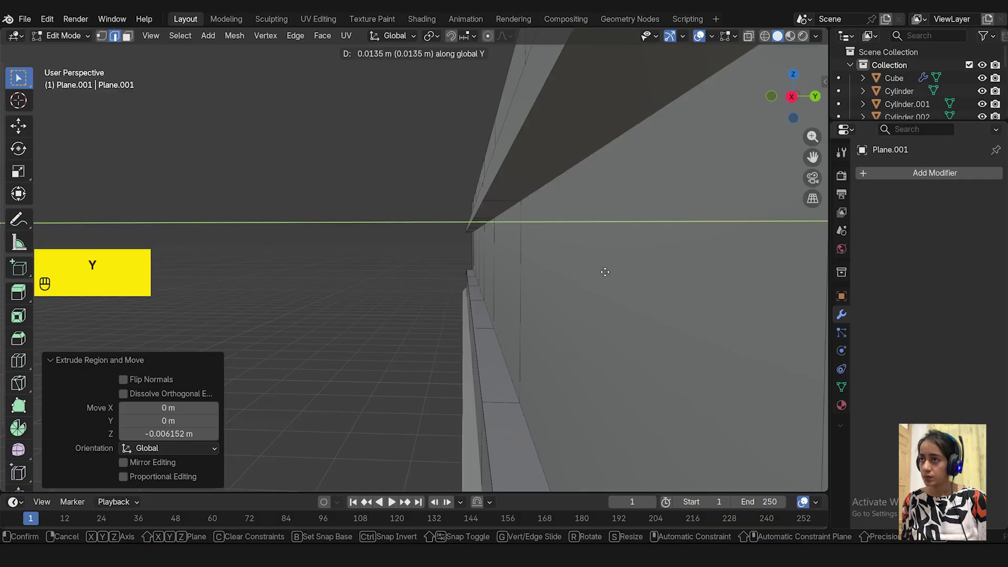
pyautogui.click(608, 273)
pyautogui.moveTo(608, 273); pyautogui.dragTo(567, 283, button='middle')
pyautogui.click(63, 35)
pyautogui.click(61, 49)
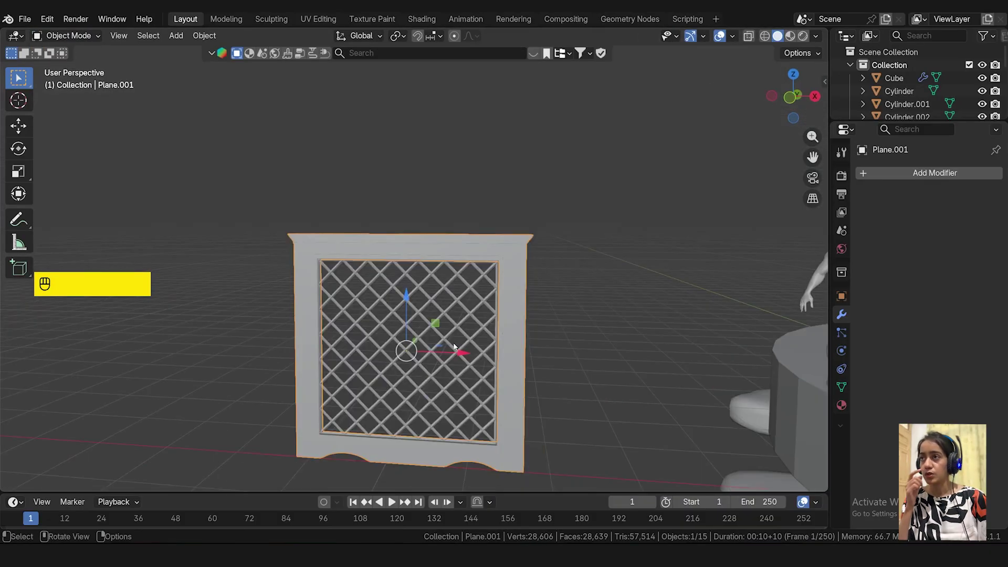
# - Select the lattice together with the frame and move both 6.8153 m along X in front of the round hut's wall
pyautogui.keyDown('shift'); pyautogui.click(455, 346); pyautogui.keyUp('shift')
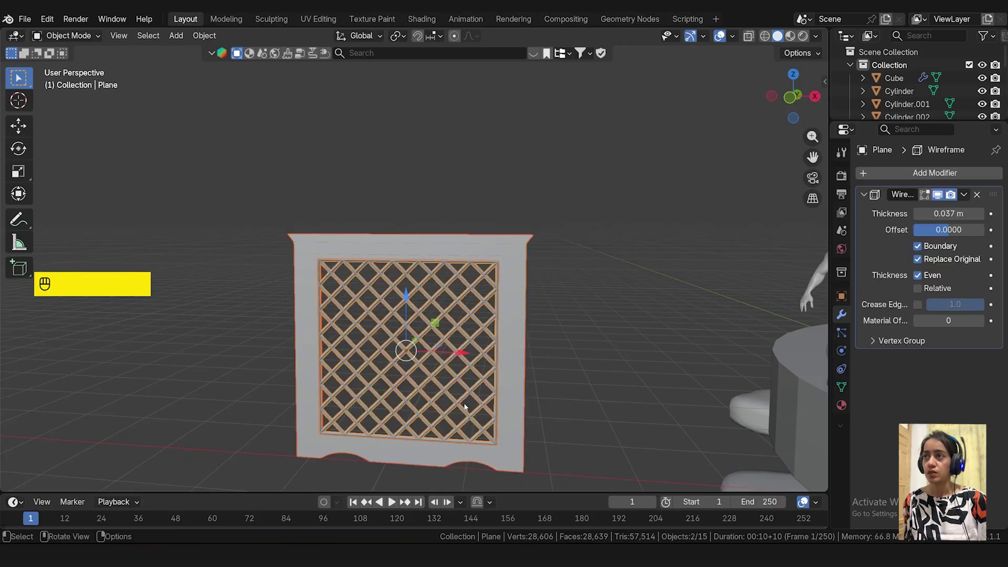
pyautogui.scroll(-2, 420, 429)
pyautogui.scroll(-3, 420, 429)
pyautogui.press('KP_1')
pyautogui.scroll(-3, 421, 428)
pyautogui.keyDown('shift'); pyautogui.moveTo(433, 420); pyautogui.dragTo(286, 348, button='middle'); pyautogui.keyUp('shift')
pyautogui.moveTo(321, 348); pyautogui.dragTo(577, 348)
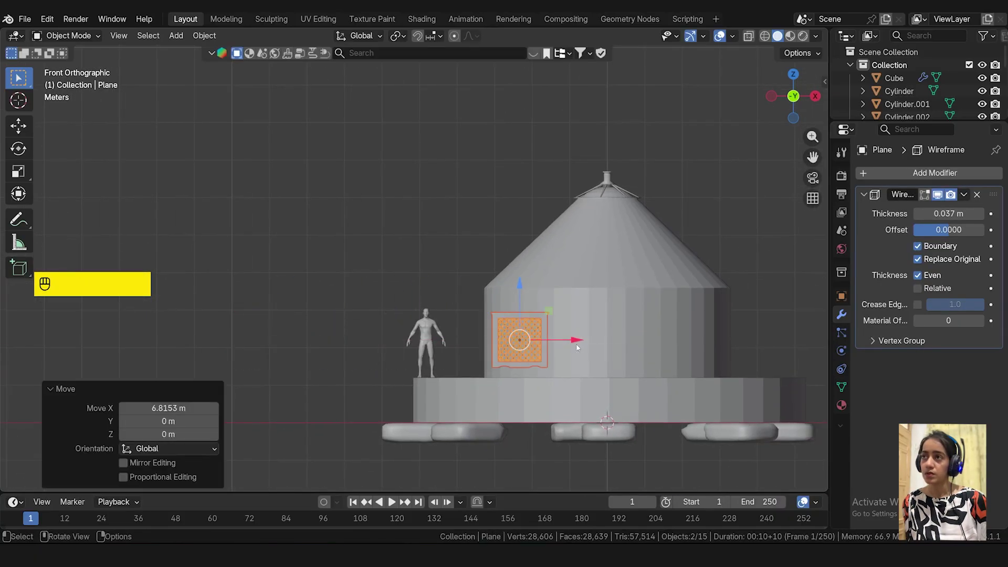
# - Move the lattice and frame 0.23139 m along Y toward the hut wall
pyautogui.press('ctrl+KP_3')
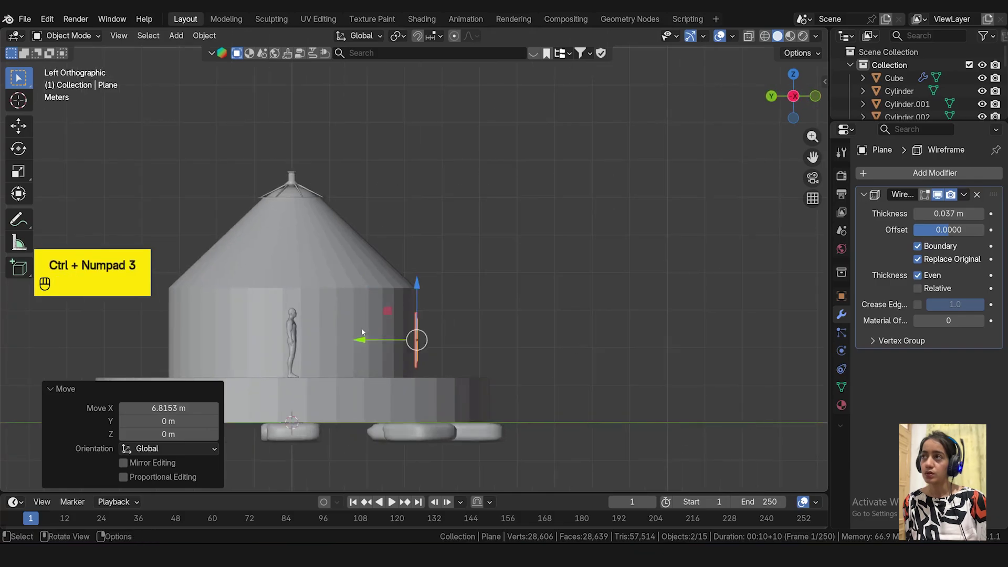
pyautogui.moveTo(366, 341); pyautogui.dragTo(358, 341)
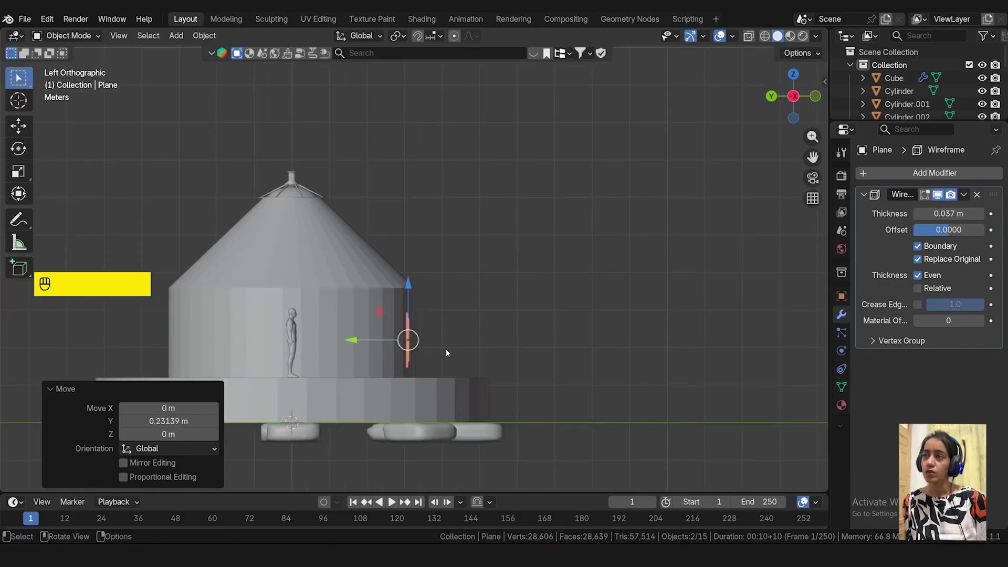
pyautogui.moveTo(446, 335); pyautogui.dragTo(454, 436, button='middle')
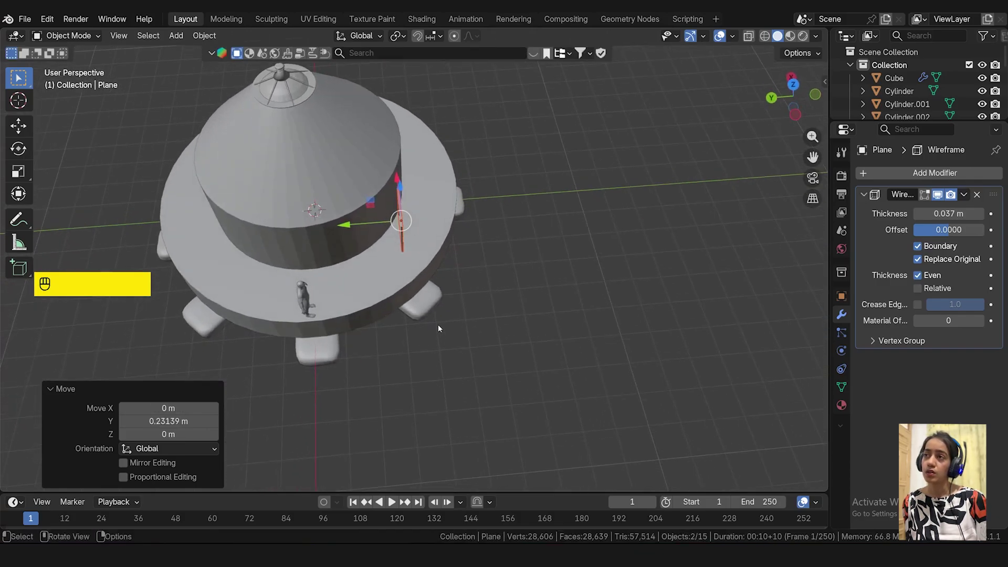
pyautogui.press('KP_7')
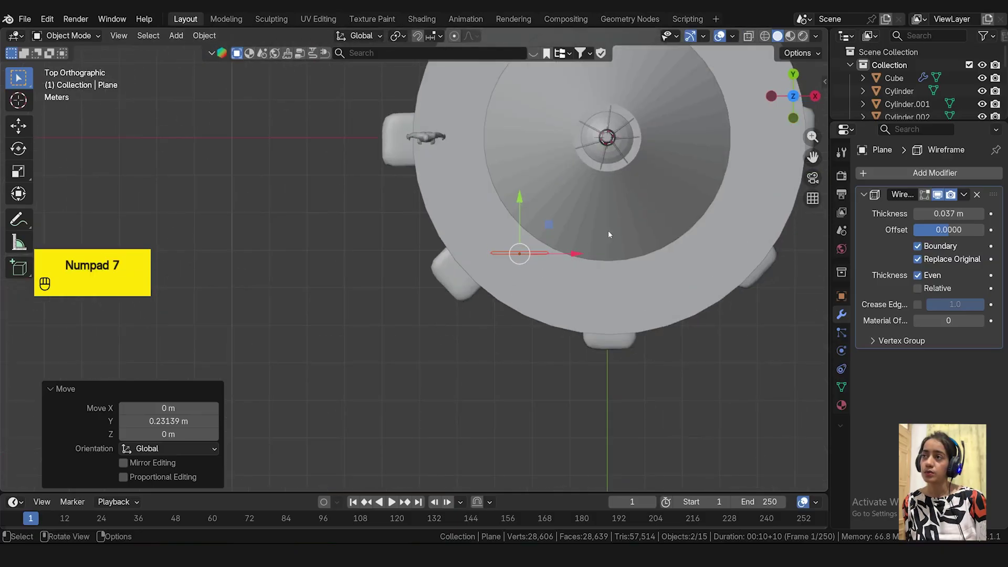
# - Apply all transforms to the lattice and frame and set their origins to geometry
pyautogui.hotkey('ctrl', 'a')
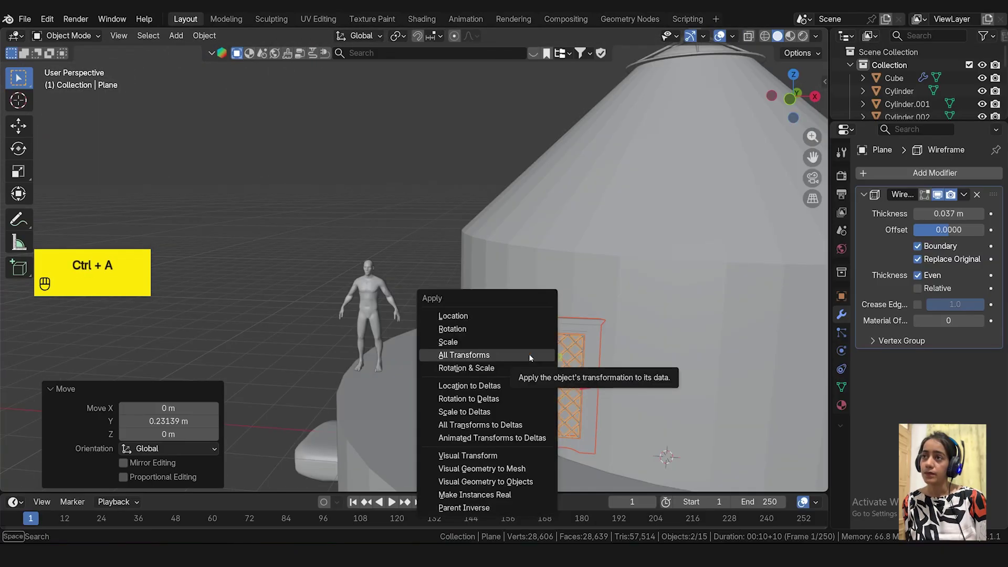
pyautogui.click(531, 354)
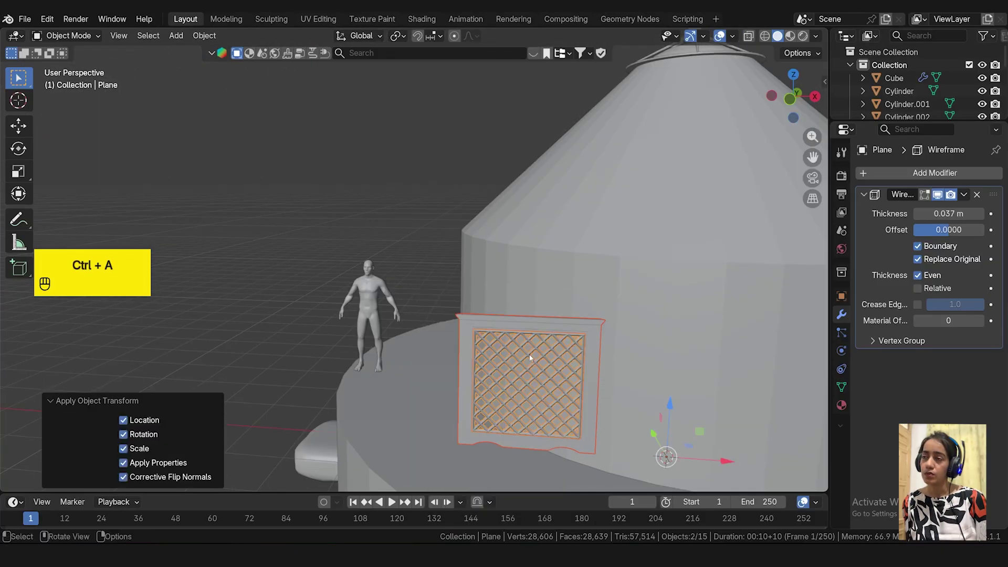
pyautogui.rightClick(469, 330)
pyautogui.moveTo(468, 332)
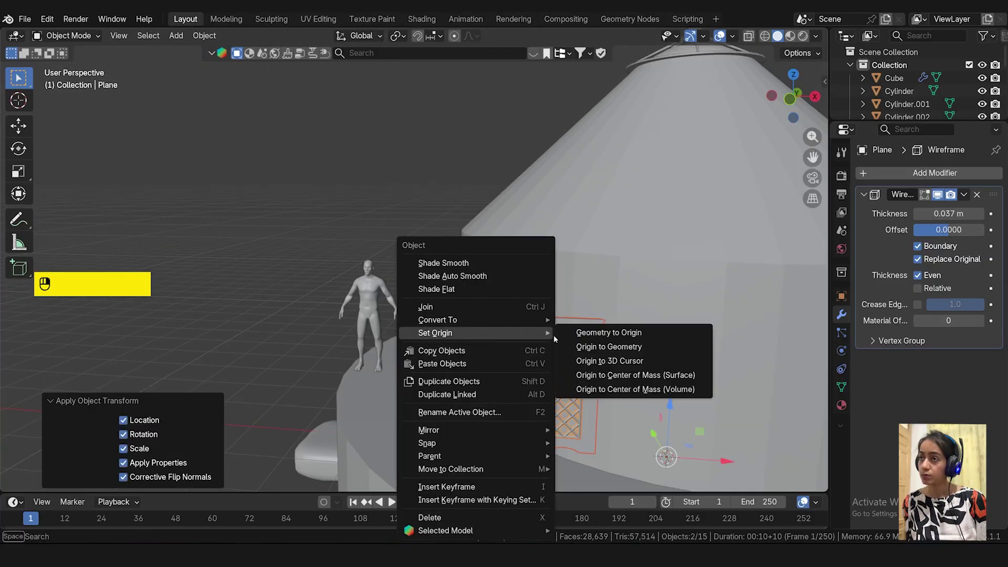
pyautogui.click(587, 347)
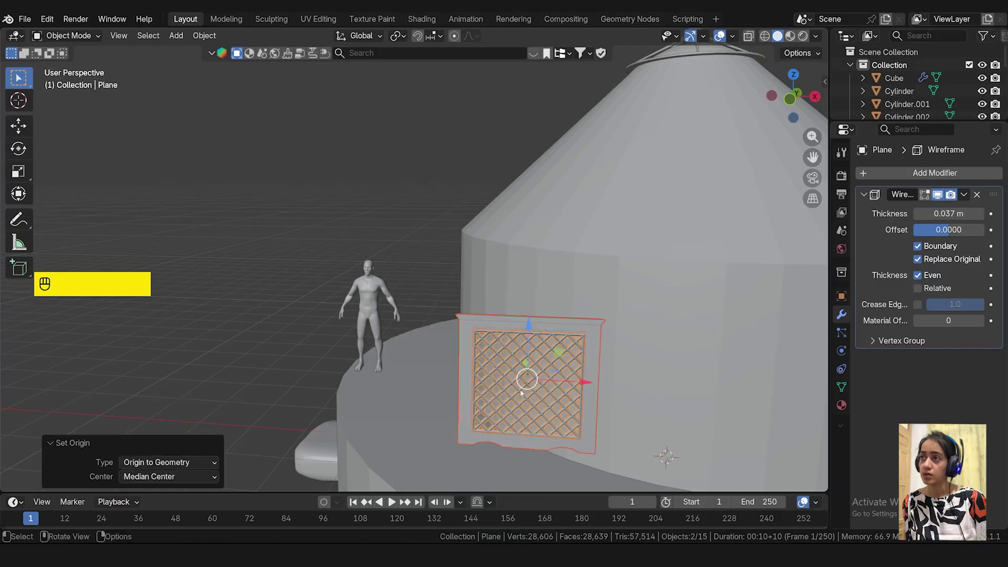
# - Set the transform pivot to Individual Origins and rotate the lattice and frame 29.6° about Z in top view
pyautogui.click(405, 36)
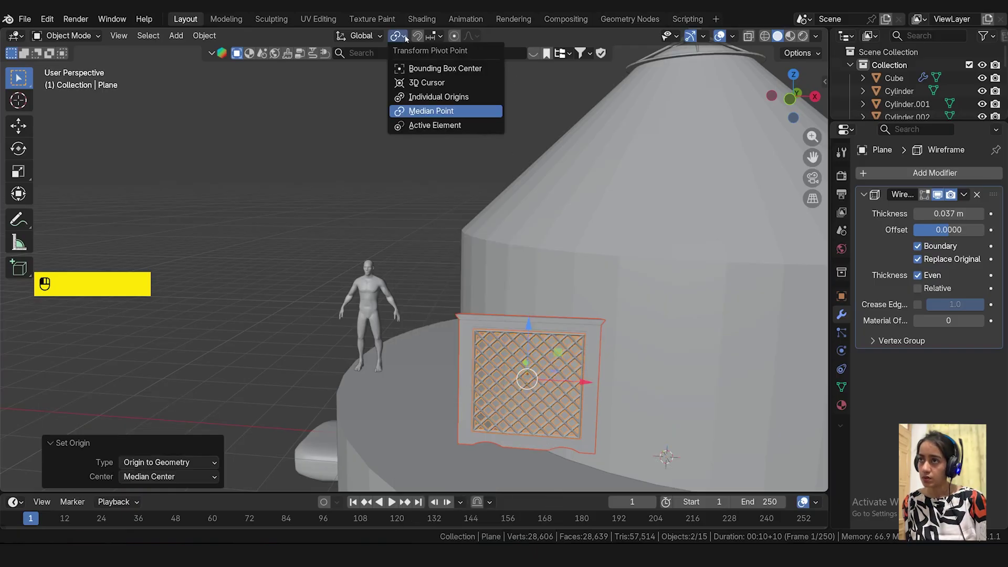
pyautogui.click(432, 98)
pyautogui.press('KP_7')
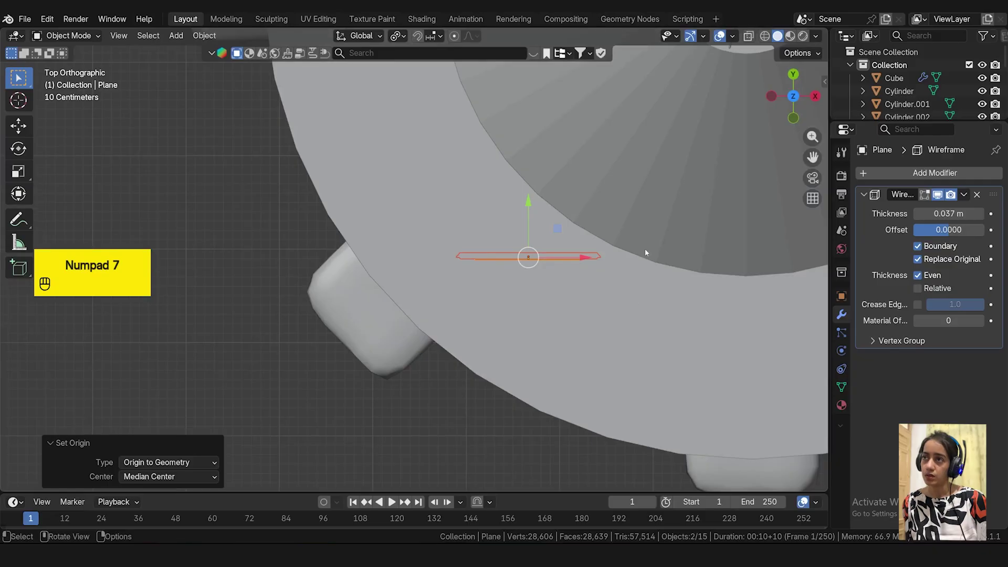
pyautogui.press('r')
pyautogui.click(677, 325)
# - Move the window 0.18868 m along X, fine-tune its height, and shift it 0.26629 m in X and 0.35927 m in Y
pyautogui.press('KP_1')
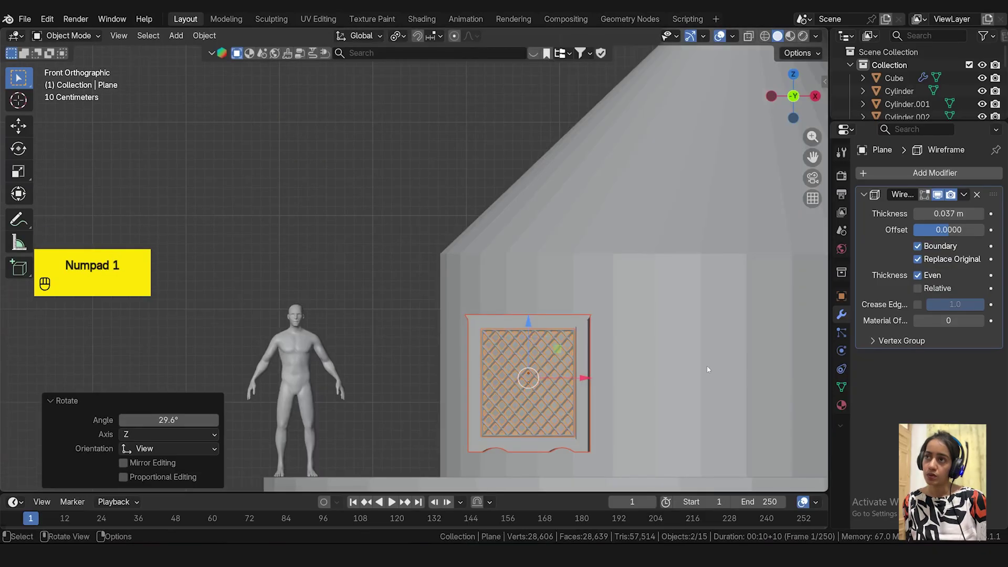
pyautogui.keyDown('shift'); pyautogui.moveTo(707, 366); pyautogui.dragTo(473, 300, button='middle'); pyautogui.keyUp('shift')
pyautogui.scroll(-2, 473, 299)
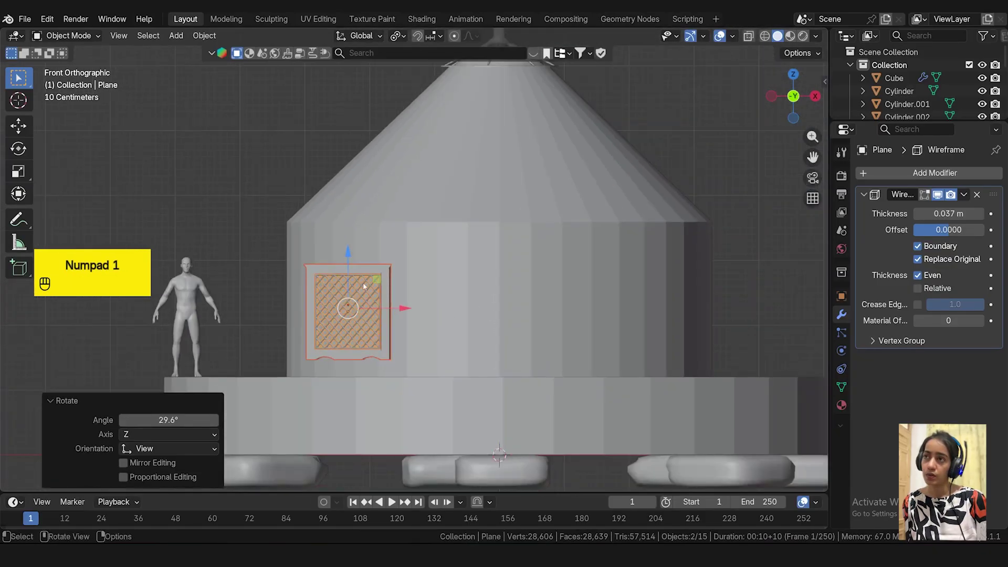
pyautogui.moveTo(404, 309); pyautogui.dragTo(417, 309)
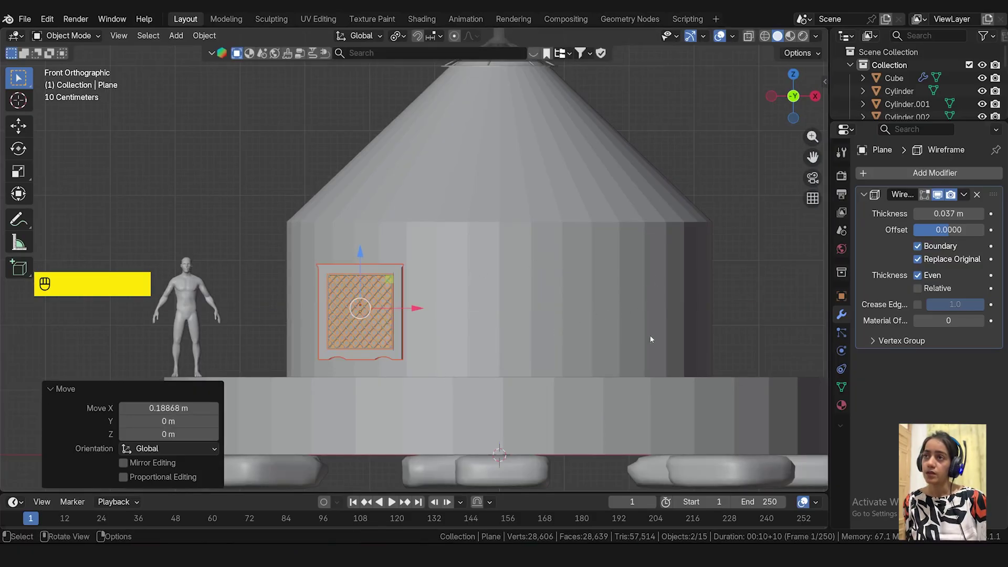
pyautogui.moveTo(416, 309); pyautogui.dragTo(412, 310)
pyautogui.moveTo(357, 256); pyautogui.dragTo(360, 261)
pyautogui.scroll(2, 355, 315)
pyautogui.press('KP_7')
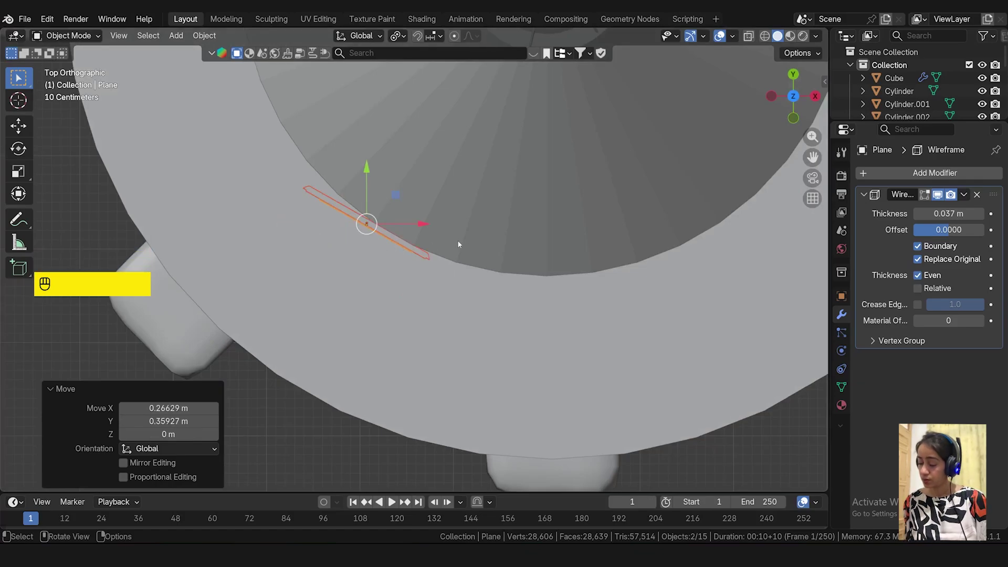
# - Adjust the window's rotation in top view to follow the wall's curve and reposition it beside the wall
pyautogui.press('r')
pyautogui.click(499, 231)
pyautogui.moveTo(347, 247); pyautogui.dragTo(374, 209)
pyautogui.moveTo(472, 315); pyautogui.dragTo(415, 334, button='middle')
# - Select the frame and lattice together and pull them outward from the hut wall
pyautogui.click(425, 352)
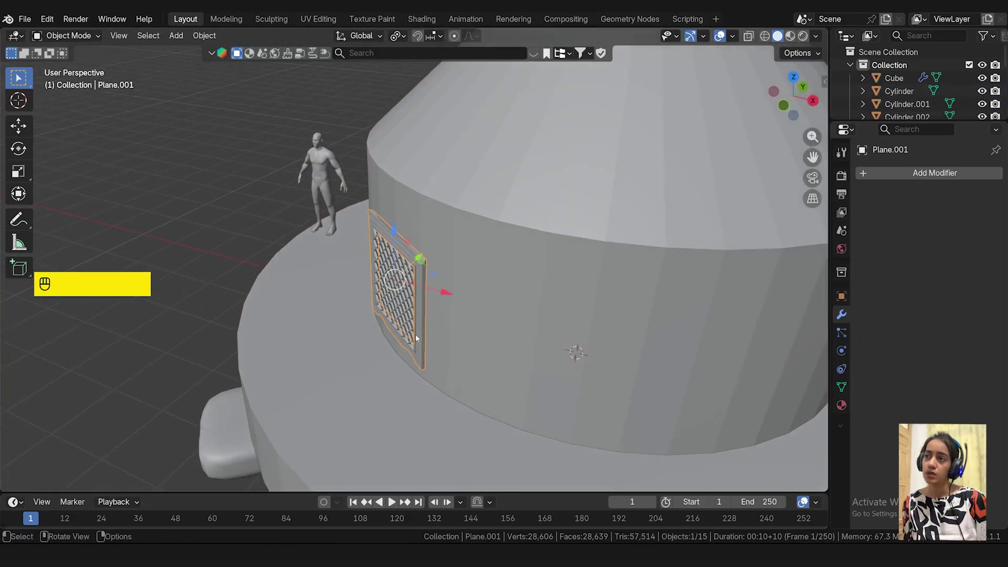
pyautogui.click(397, 277)
pyautogui.moveTo(418, 265); pyautogui.dragTo(391, 314)
# - Rotate the lattice and frame -34.6° about Z in top view
pyautogui.press('KP_7')
pyautogui.press('r')
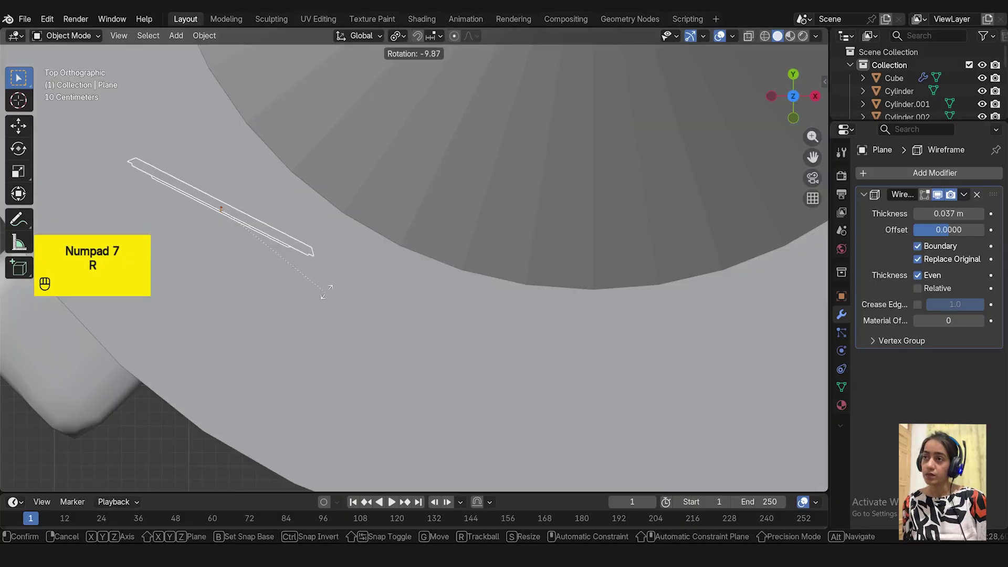
pyautogui.click(350, 242)
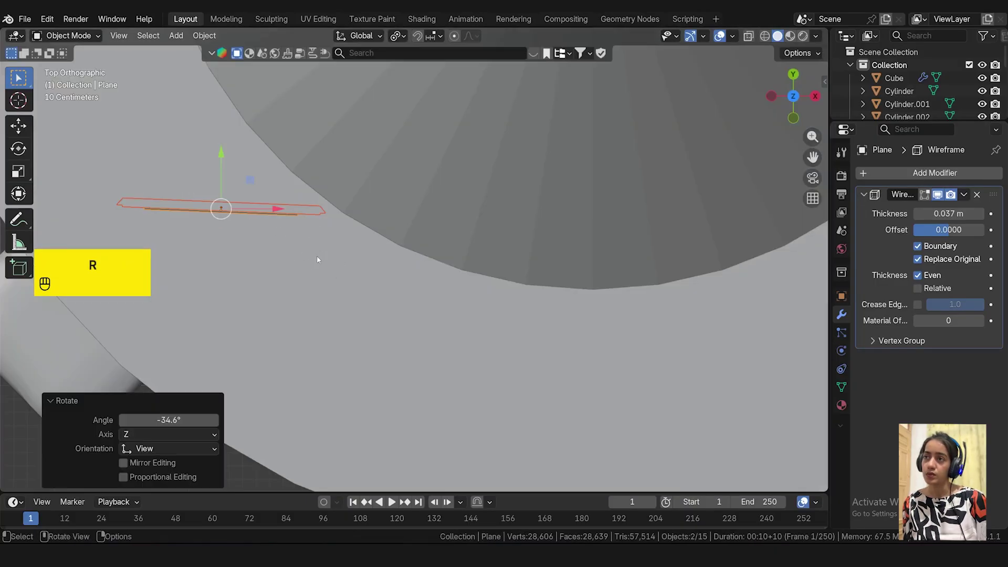
# - Select the window frame and examine its thickness and depth beside the wall from the side and above
pyautogui.press('ctrl+KP_3')
pyautogui.click(329, 287)
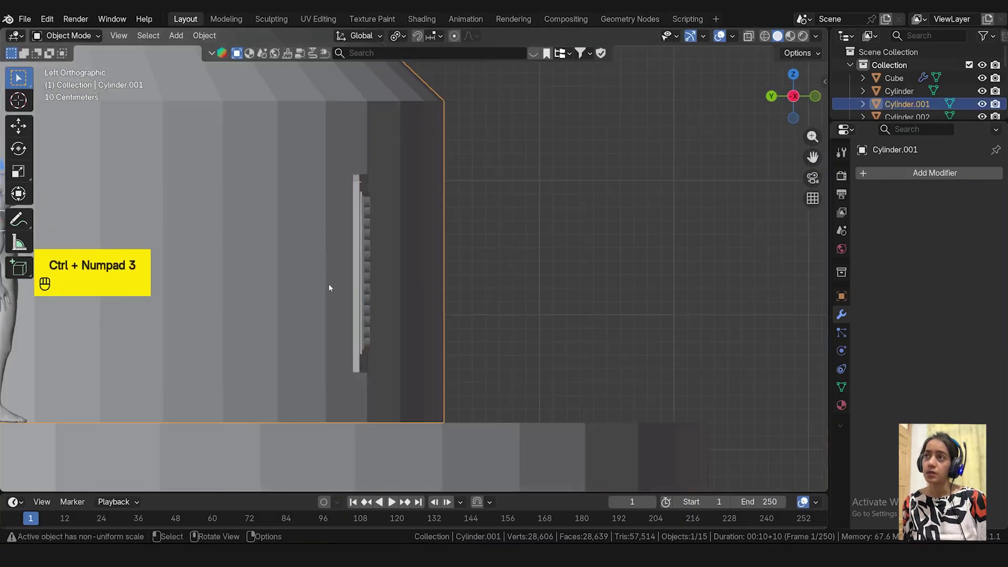
pyautogui.click(360, 291)
pyautogui.scroll(3, 354, 285)
pyautogui.scroll(-1, 374, 249)
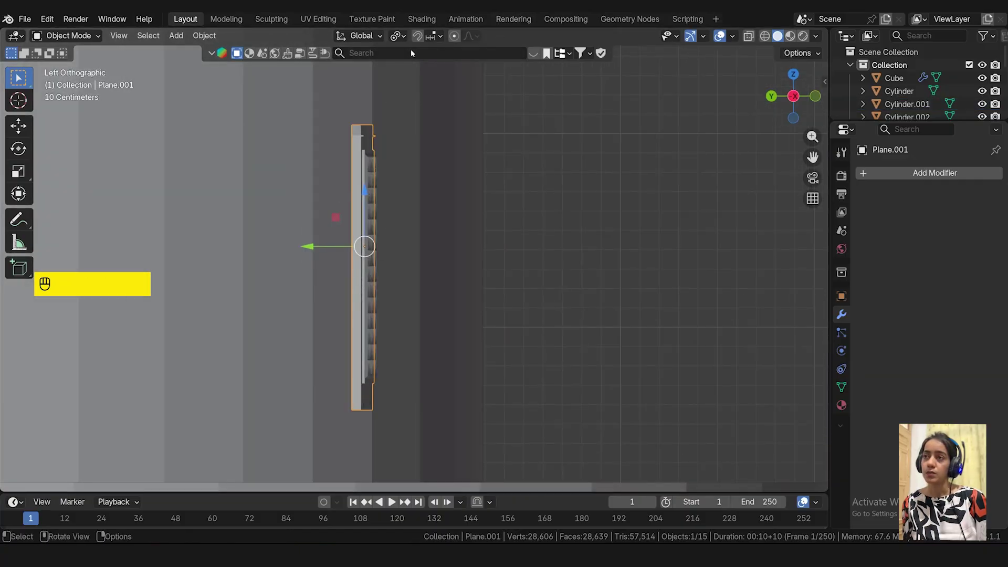
pyautogui.scroll(-4, 437, 225)
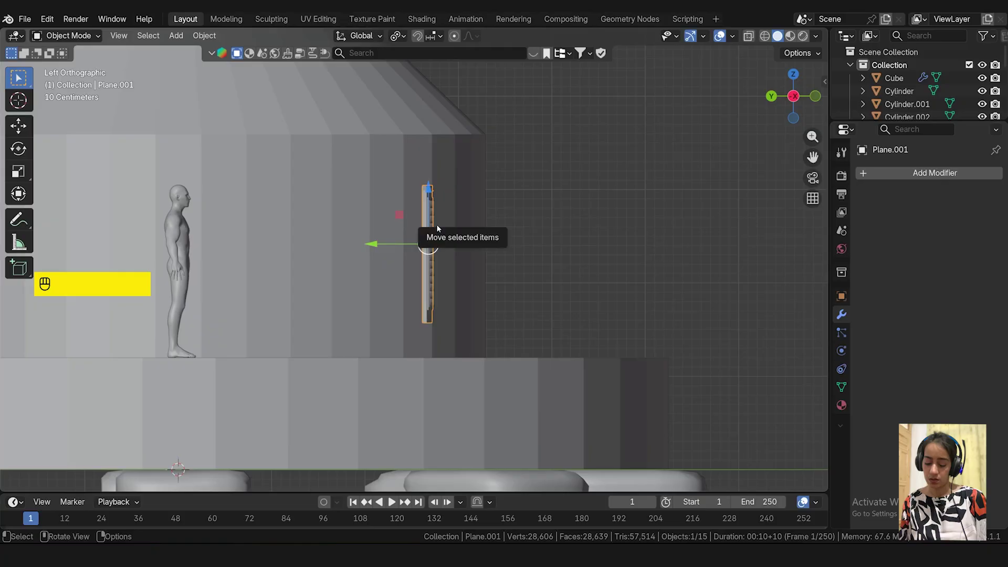
pyautogui.moveTo(441, 197); pyautogui.dragTo(425, 126, button='middle')
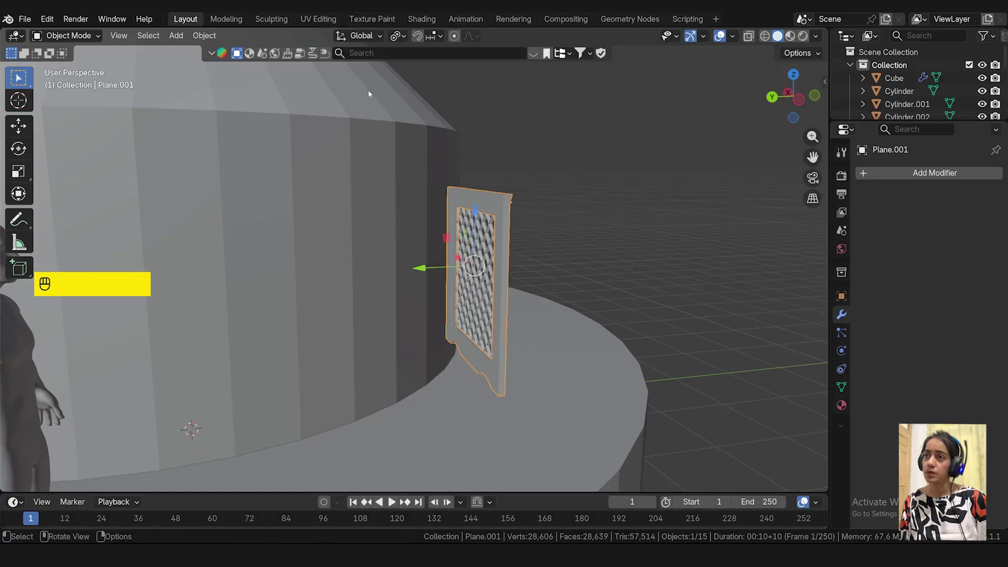
pyautogui.moveTo(514, 255); pyautogui.dragTo(367, 79, button='middle')
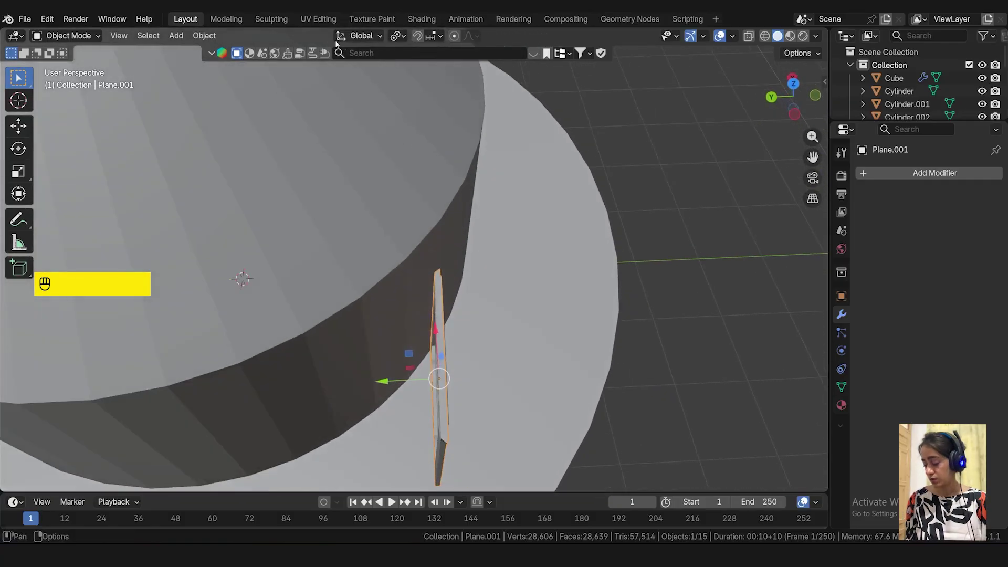
# - Compare the frame's axes in the Local and Global transform orientations
pyautogui.click(361, 36)
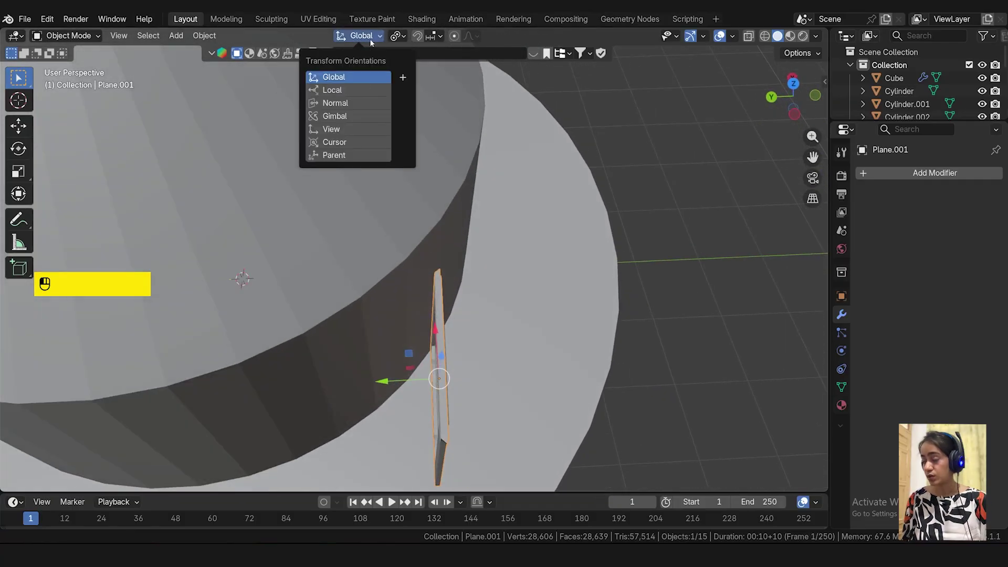
pyautogui.click(341, 92)
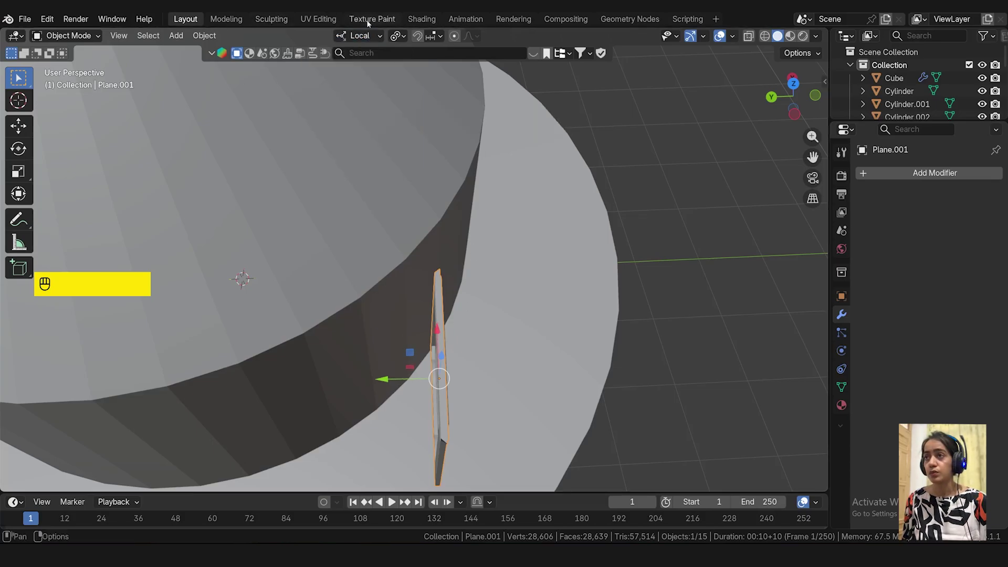
pyautogui.click(369, 41)
pyautogui.click(370, 76)
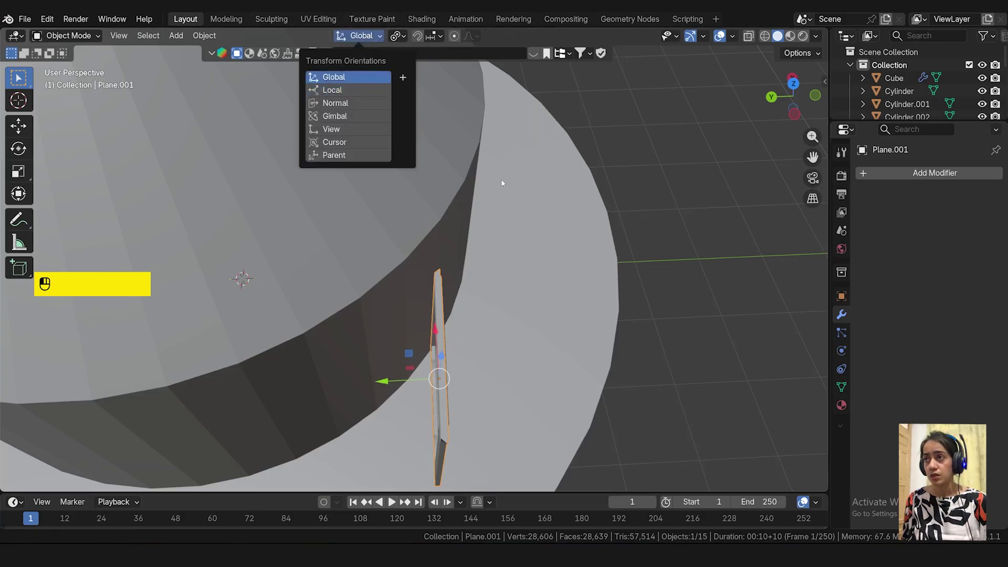
# - Undo the window's last rotation and the selection changes made since
pyautogui.press('ctrl')
pyautogui.hotkey('ctrl', 'z')
pyautogui.hotkey('ctrl', 'z')
pyautogui.hotkey('ctrl', 'z')
pyautogui.hotkey('ctrl', 'z')
pyautogui.hotkey('ctrl', 'z')
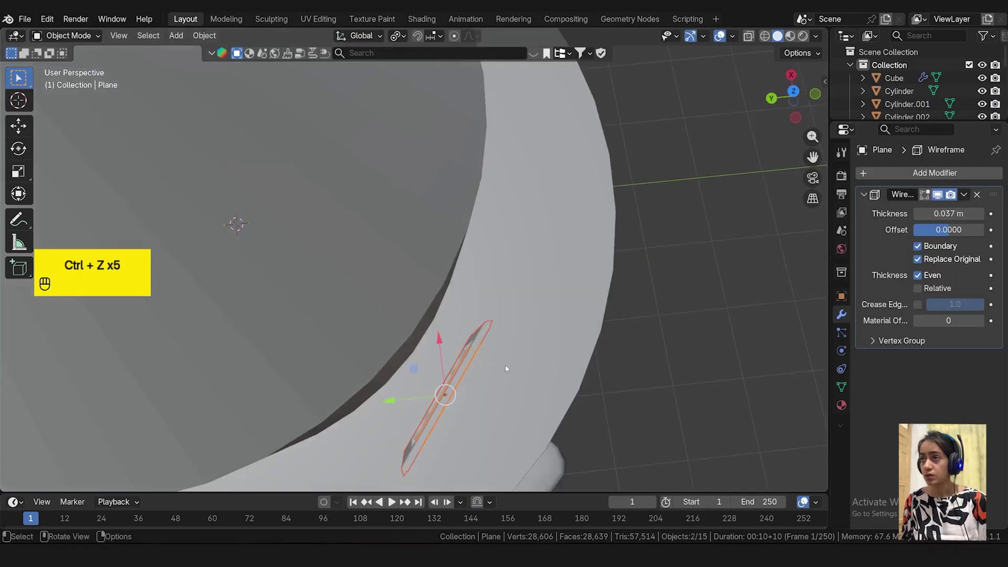
# - Set the transform orientation to Local and scale the window frame by 2.976 along its local Y axis
pyautogui.click(362, 35)
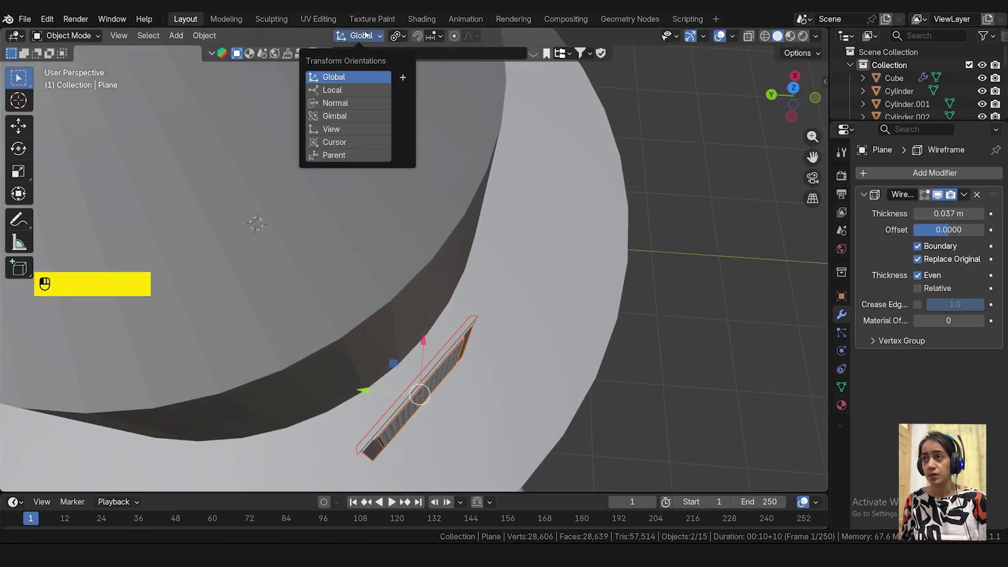
pyautogui.click(359, 91)
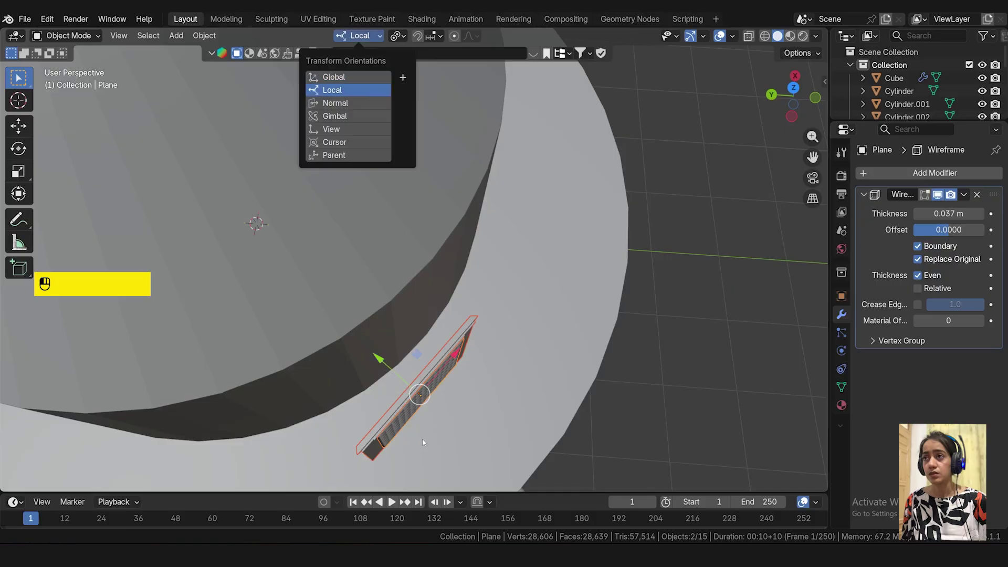
pyautogui.click(458, 422)
pyautogui.click(398, 405)
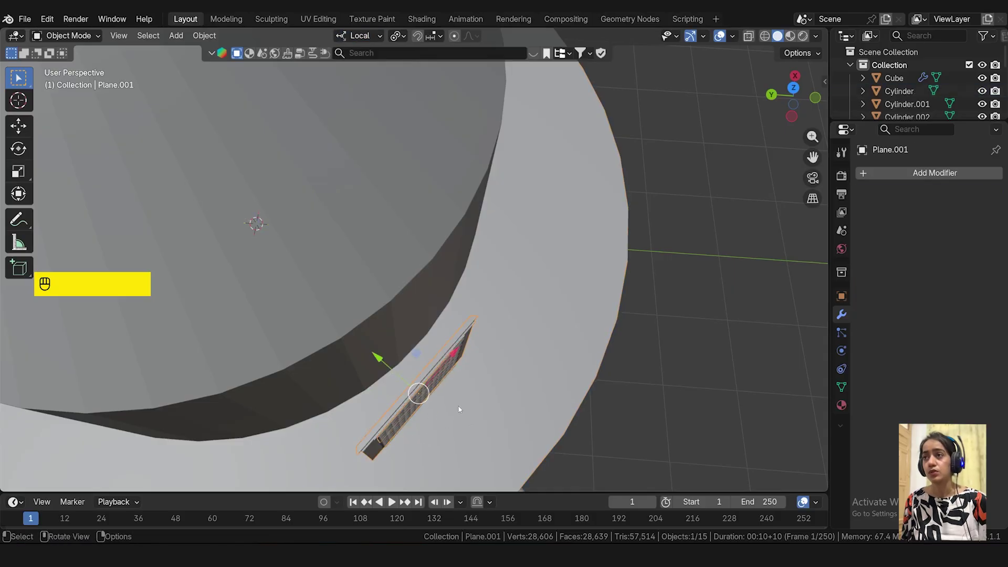
pyautogui.moveTo(457, 409); pyautogui.dragTo(431, 241, button='middle')
pyautogui.press('s')
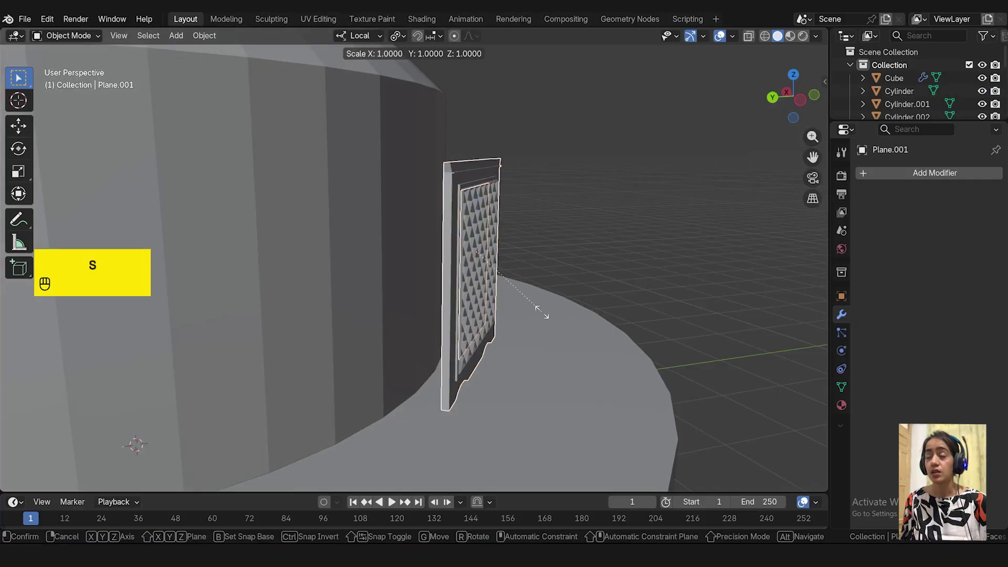
pyautogui.press('y')
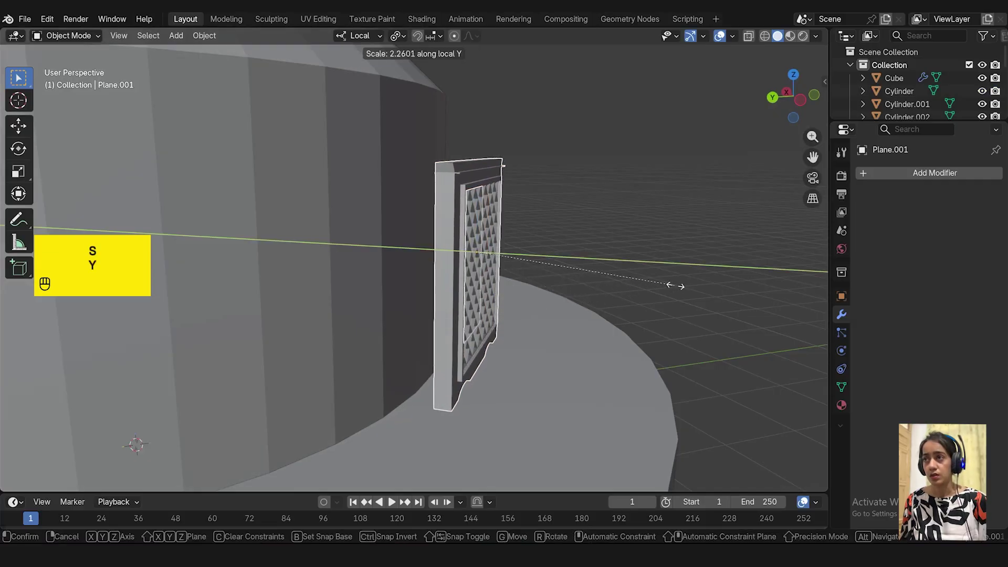
pyautogui.click(738, 284)
pyautogui.moveTo(739, 284); pyautogui.dragTo(348, 222, button='middle')
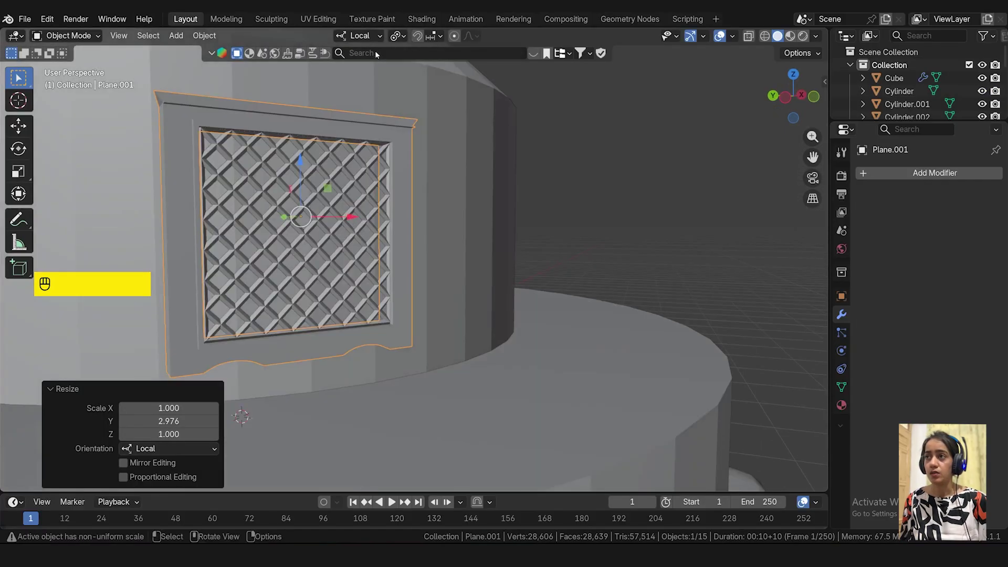
pyautogui.scroll(-5, 427, 202)
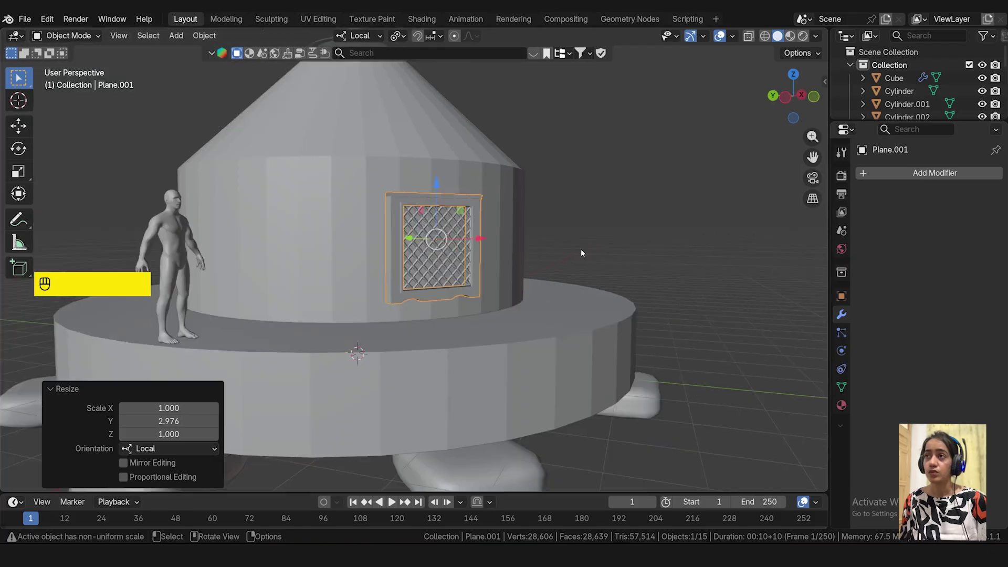
# - Scale the window frame along its local Y axis by 1.130 and again by 1.221 to thicken it
pyautogui.click(369, 37)
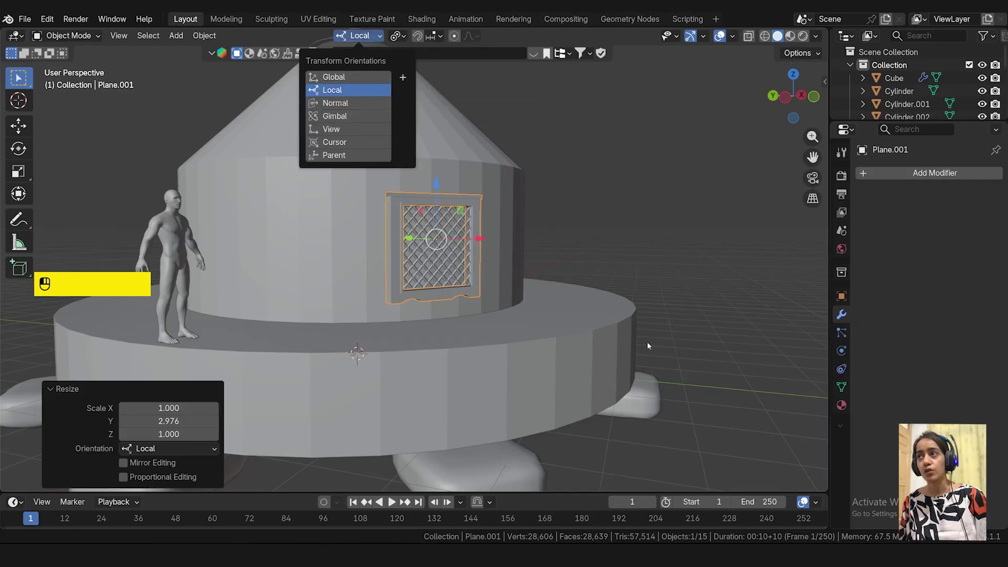
pyautogui.moveTo(427, 288); pyautogui.dragTo(455, 261, button='middle')
pyautogui.scroll(3, 455, 261)
pyautogui.press('s')
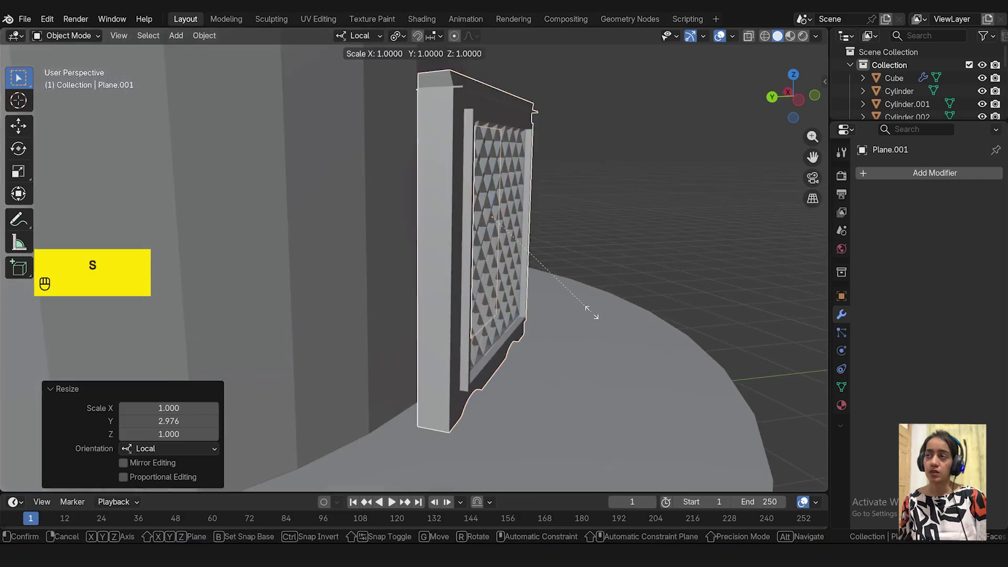
pyautogui.press('y')
pyautogui.click(331, 261)
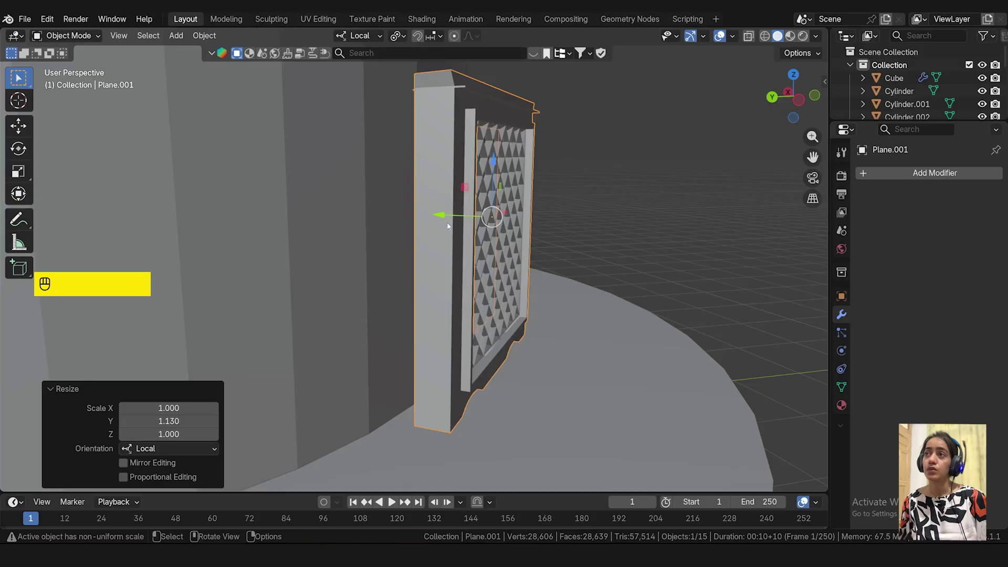
pyautogui.press('s')
pyautogui.press('y')
pyautogui.click(604, 273)
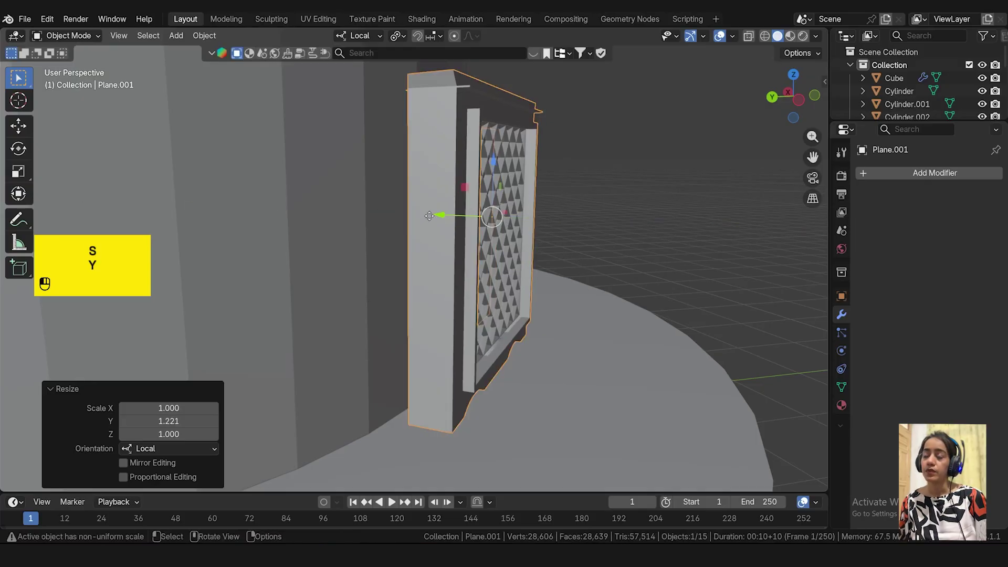
# - Move the window frame about 0.07 m along its local Y axis toward the hut wall
pyautogui.press('g')
pyautogui.press('y')
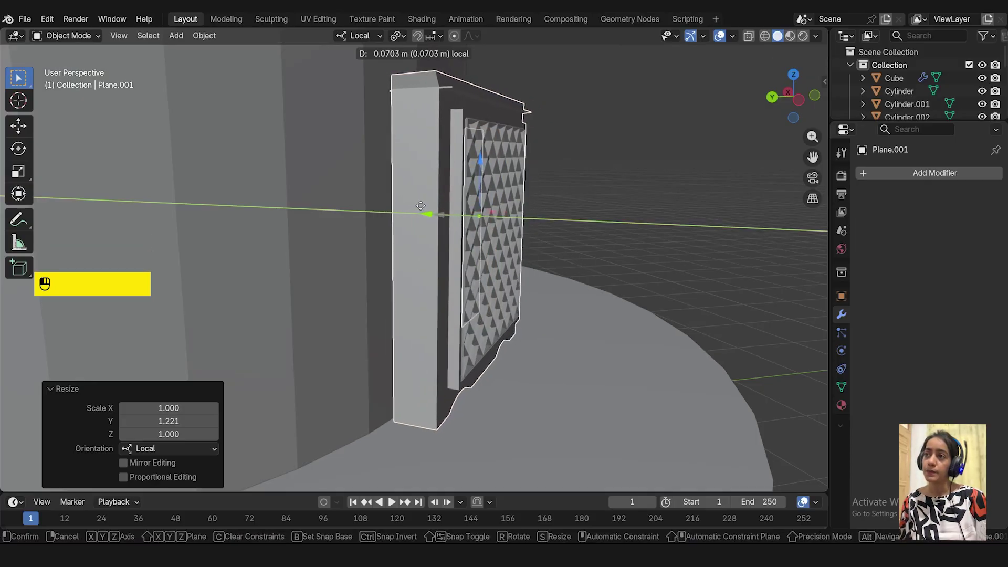
pyautogui.moveTo(419, 206); pyautogui.dragTo(421, 206)
pyautogui.moveTo(586, 233); pyautogui.dragTo(540, 241, button='middle')
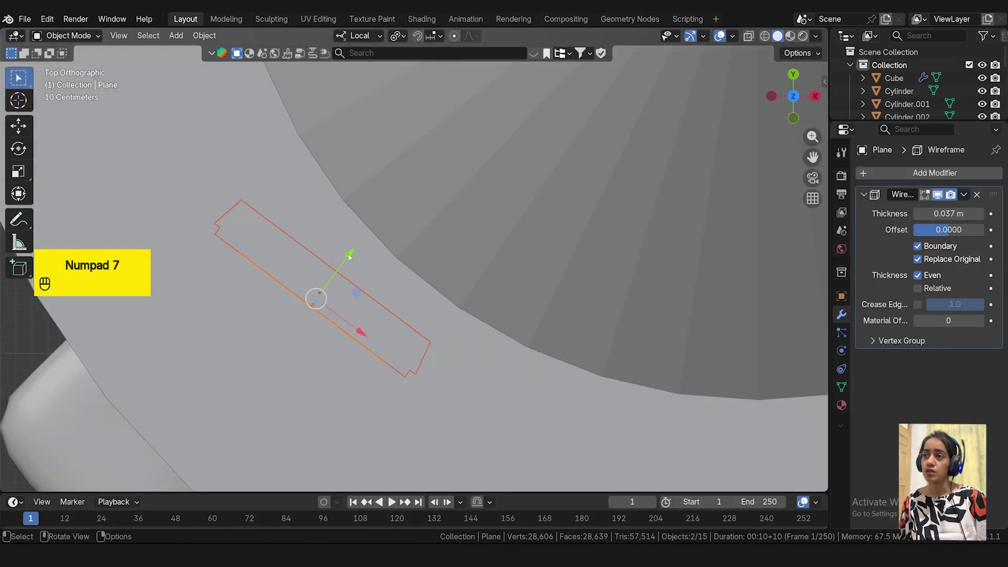
# - Shift the frame and lattice together along their local axes toward the hut wall, using the top and front views
pyautogui.moveTo(349, 256); pyautogui.dragTo(386, 202)
pyautogui.press('KP_1')
pyautogui.scroll(-2, 474, 272)
pyautogui.moveTo(460, 243); pyautogui.dragTo(483, 241)
pyautogui.keyDown('shift'); pyautogui.moveTo(638, 237); pyautogui.dragTo(543, 267, button='middle'); pyautogui.keyUp('shift')
pyautogui.moveTo(389, 272); pyautogui.dragTo(340, 267)
# - From above, rotate the window 3.28° about Z and move it about 0.055 m in both X and Y against the wall
pyautogui.press('KP_7')
pyautogui.scroll(2, 368, 273)
pyautogui.press('r')
pyautogui.click(456, 264)
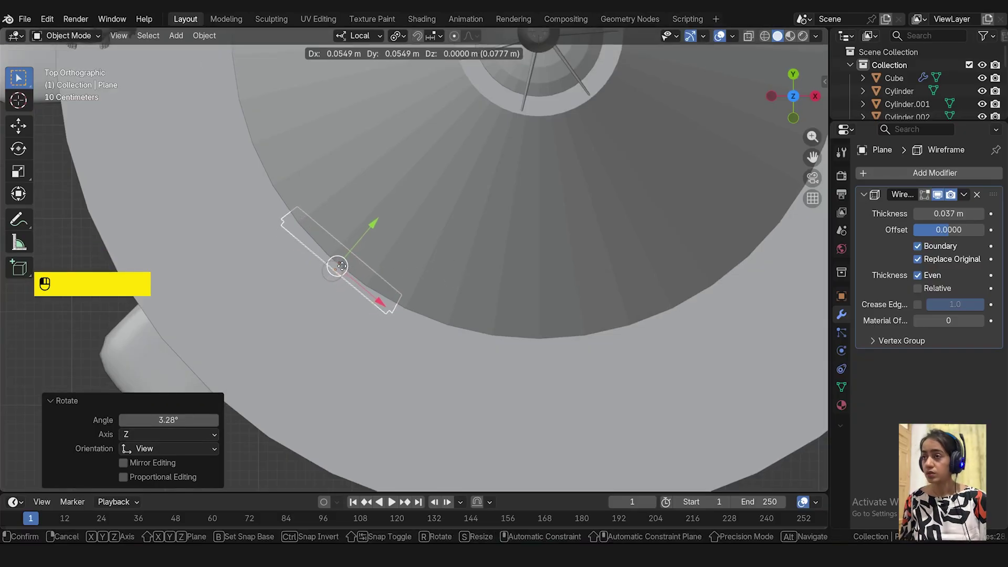
pyautogui.click(342, 266)
# - Examine how the window and its lattice sit on the hut wall from the front, from above and close up
pyautogui.press('KP_1')
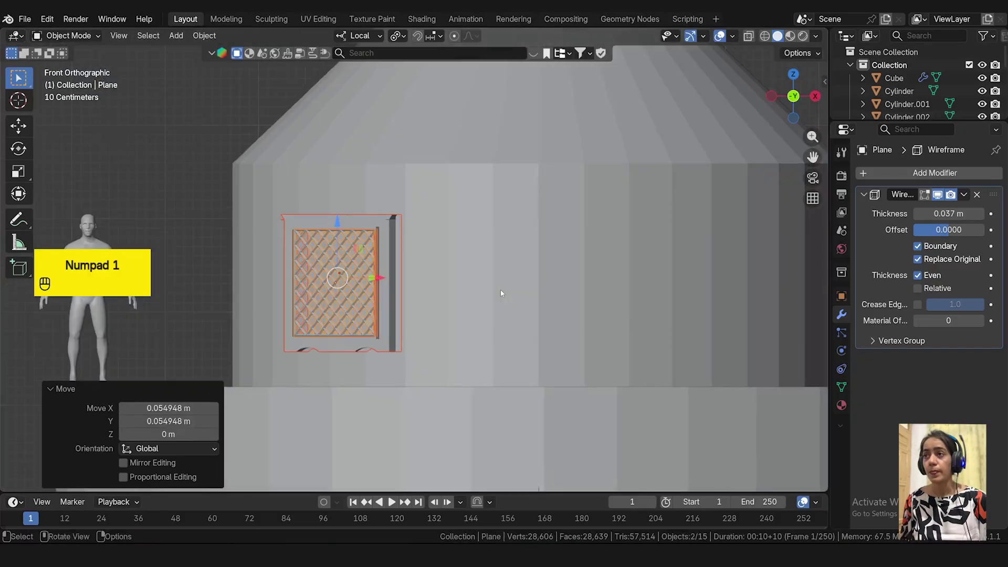
pyautogui.click(461, 288)
pyautogui.moveTo(296, 203); pyautogui.dragTo(277, 197, button='middle')
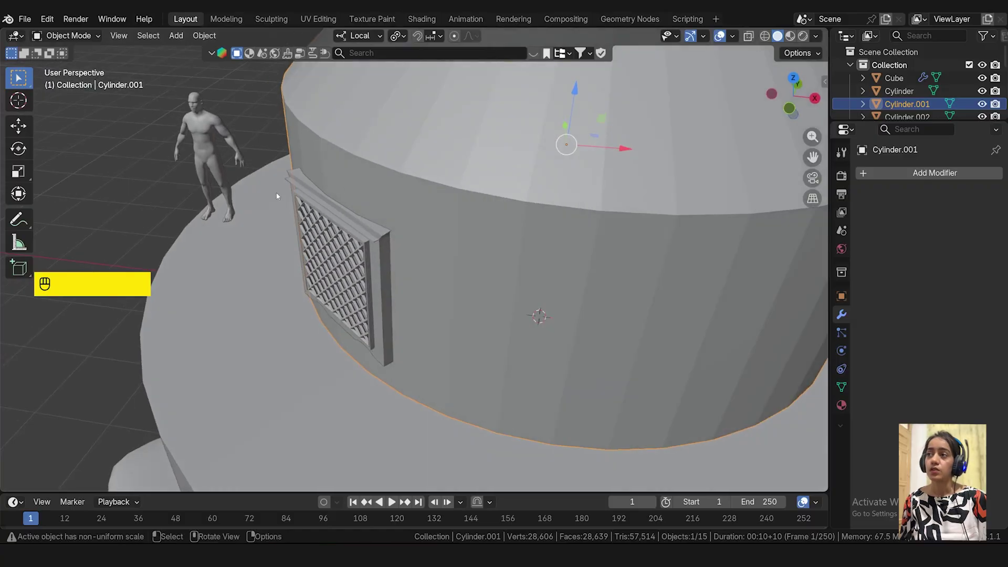
pyautogui.moveTo(382, 270); pyautogui.dragTo(387, 218, button='middle')
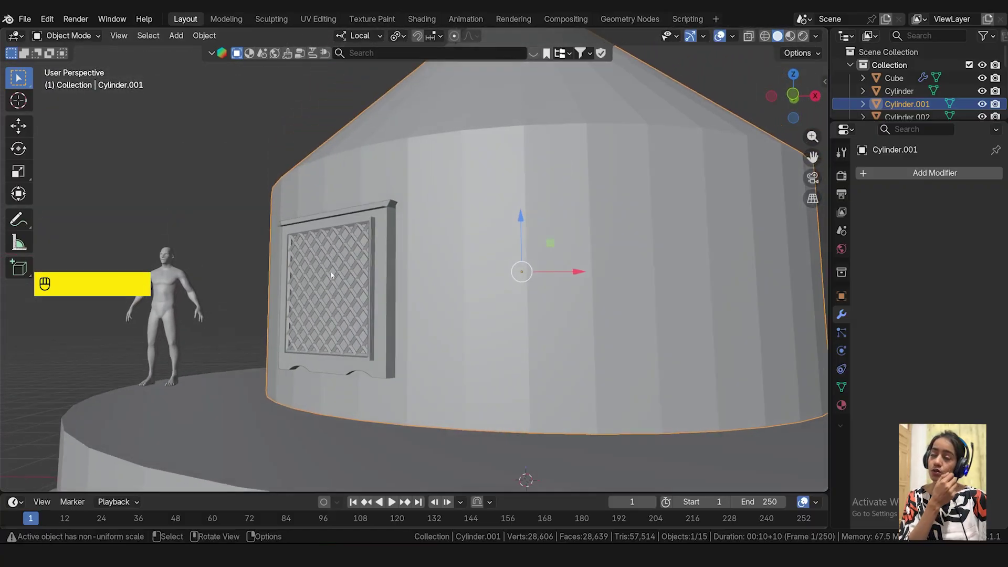
pyautogui.scroll(1, 332, 277)
pyautogui.scroll(4, 294, 331)
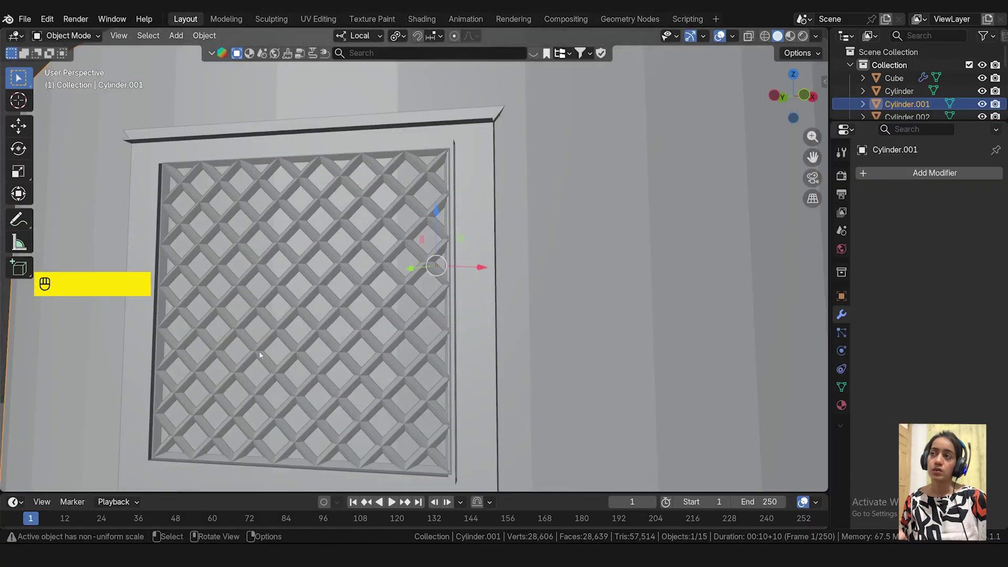
pyautogui.scroll(-4, 279, 369)
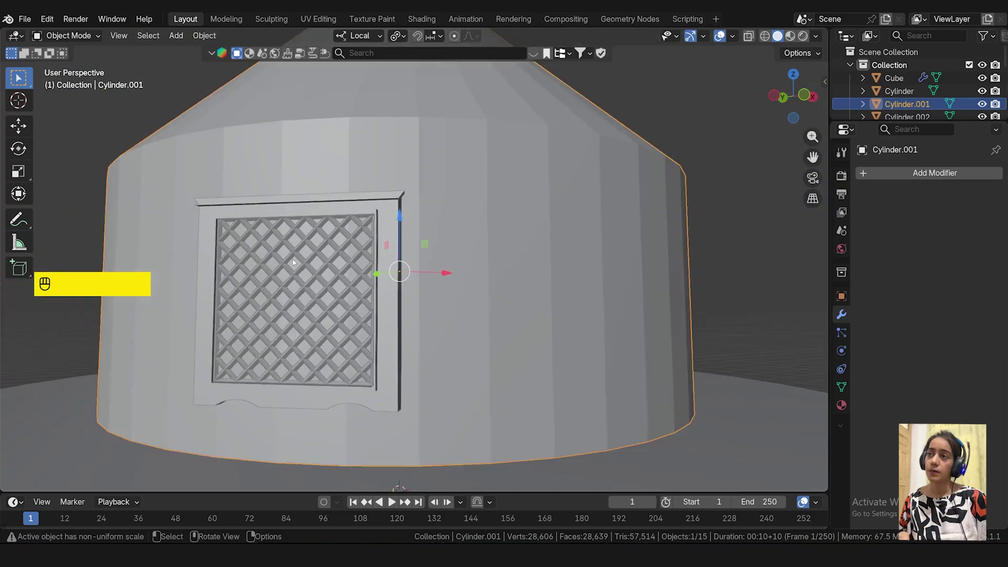
pyautogui.scroll(-2, 374, 307)
# - Make a linked duplicate of the window frame and lattice and move the copy 1.8387 m along its local X axis
pyautogui.click(374, 307)
pyautogui.keyDown('shift'); pyautogui.click(376, 307); pyautogui.keyUp('shift')
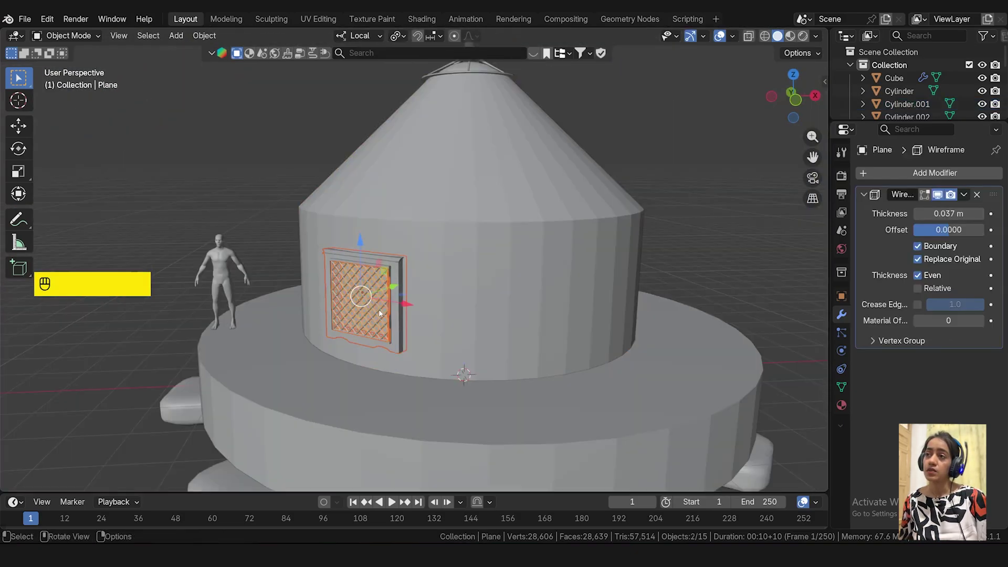
pyautogui.hotkey('alt', 'd')
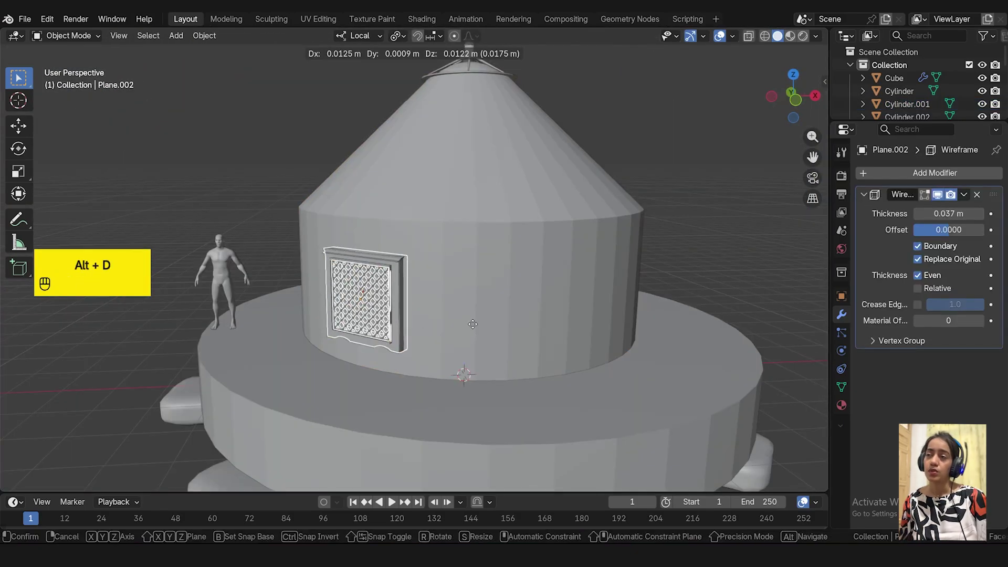
pyautogui.click(472, 323)
pyautogui.press('KP_7')
pyautogui.moveTo(403, 290); pyautogui.dragTo(494, 363)
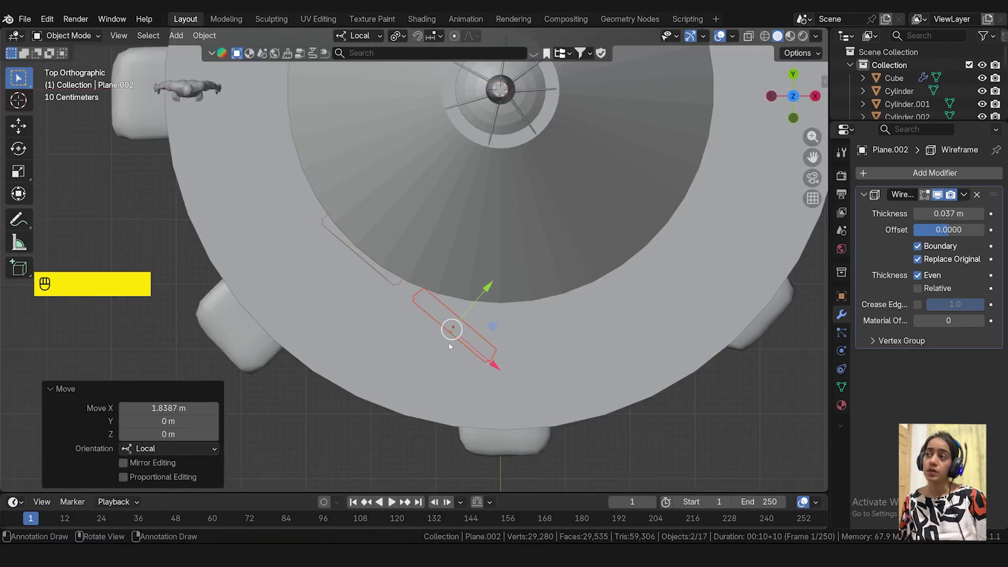
# - Move the copied window 2.179 m in X and 0.3165 m in Y, and rotate it about -51° in top view
pyautogui.press('g')
pyautogui.click(682, 381)
pyautogui.press('r')
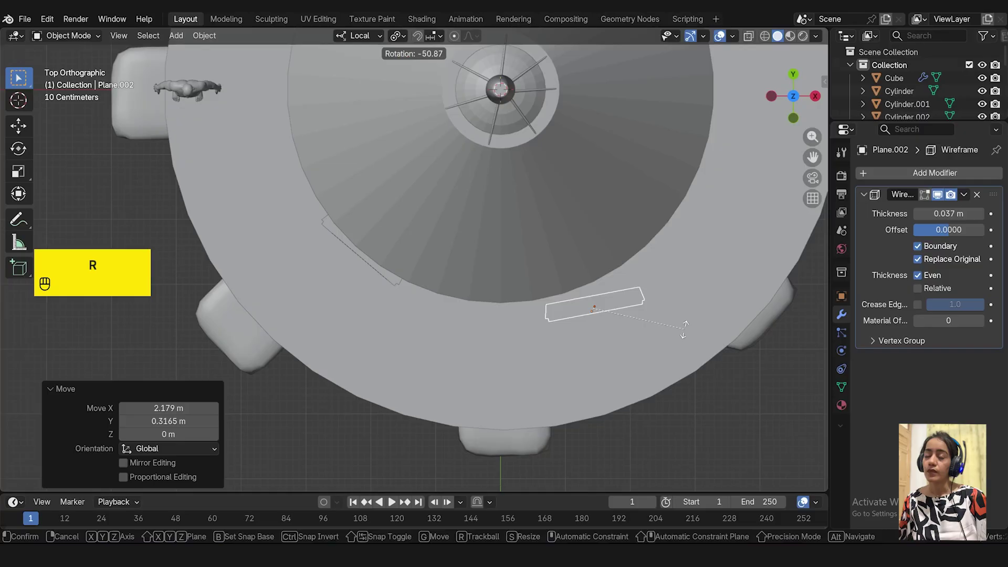
pyautogui.click(684, 332)
# - Slide the copied window 0.58301 m along its local X axis in front view
pyautogui.press('KP_1')
pyautogui.moveTo(648, 297); pyautogui.dragTo(685, 295)
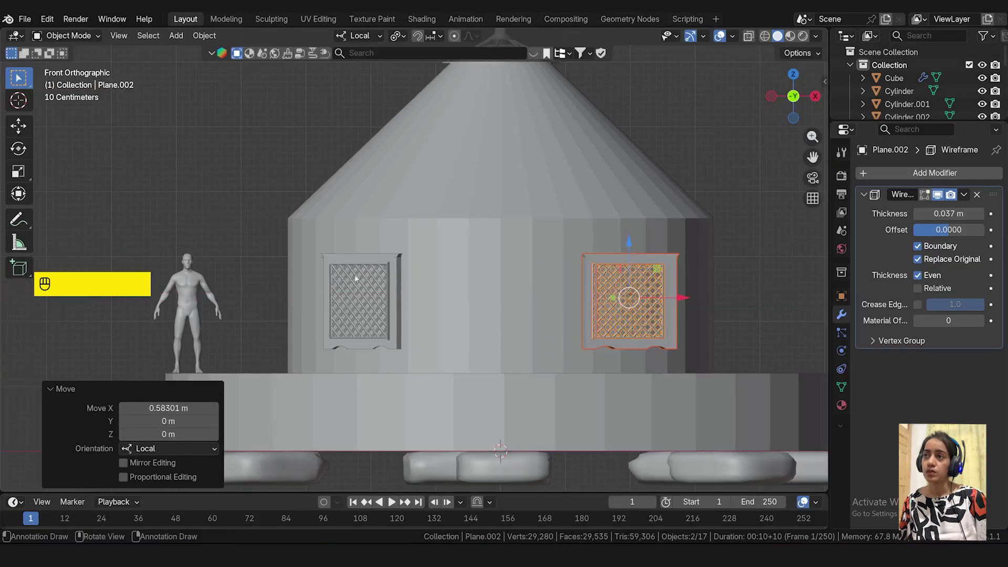
pyautogui.keyDown('shift'); pyautogui.moveTo(496, 315); pyautogui.dragTo(477, 301, button='middle'); pyautogui.keyUp('shift')
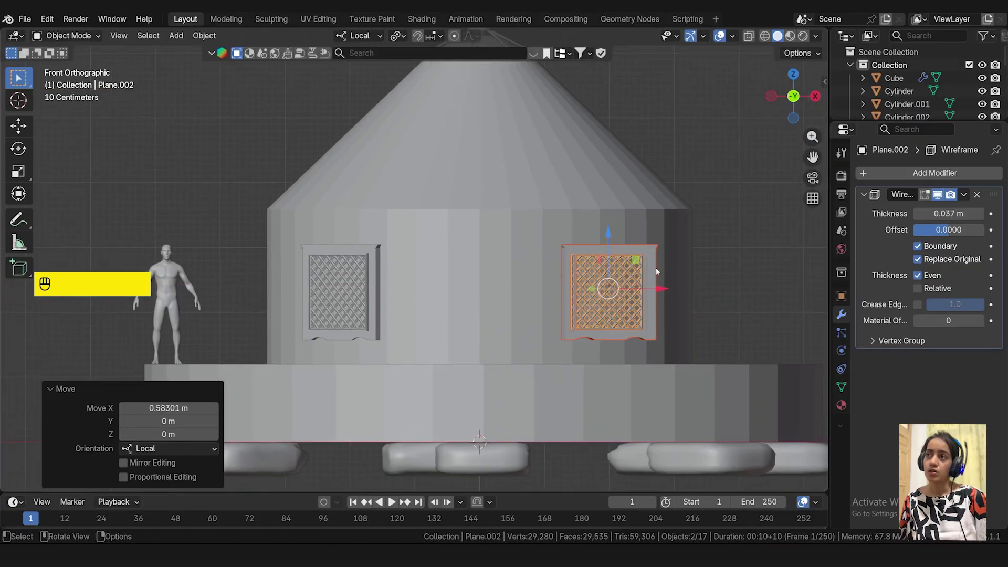
# - Reposition the copied window from above and rotate it to follow the curved wall, checking from the front, and deselect it
pyautogui.press('KP_7')
pyautogui.moveTo(661, 290); pyautogui.dragTo(606, 286)
pyautogui.press('r')
pyautogui.click(659, 284)
pyautogui.press('KP_1')
pyautogui.click(717, 294)
pyautogui.scroll(4, 635, 295)
pyautogui.click(603, 293)
pyautogui.press('KP_7')
pyautogui.press('KP_1')
pyautogui.click(769, 366)
# - Move the original window's frame and lattice 0.20746 m along local Y and reposition them on the wall edge in top view
pyautogui.scroll(-4, 764, 366)
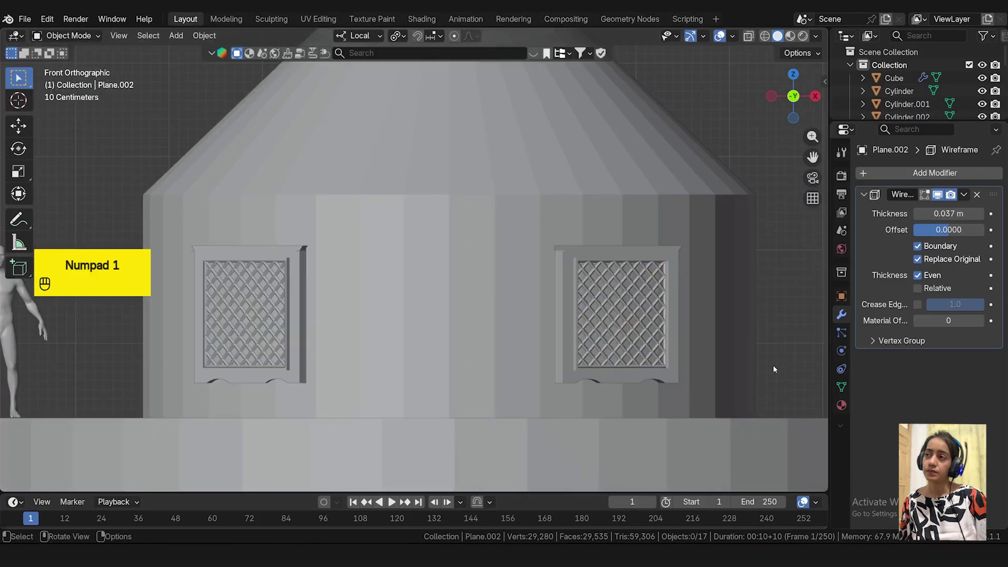
pyautogui.keyDown('shift'); pyautogui.moveTo(712, 359); pyautogui.dragTo(681, 361, button='middle'); pyautogui.keyUp('shift')
pyautogui.scroll(1, 659, 339)
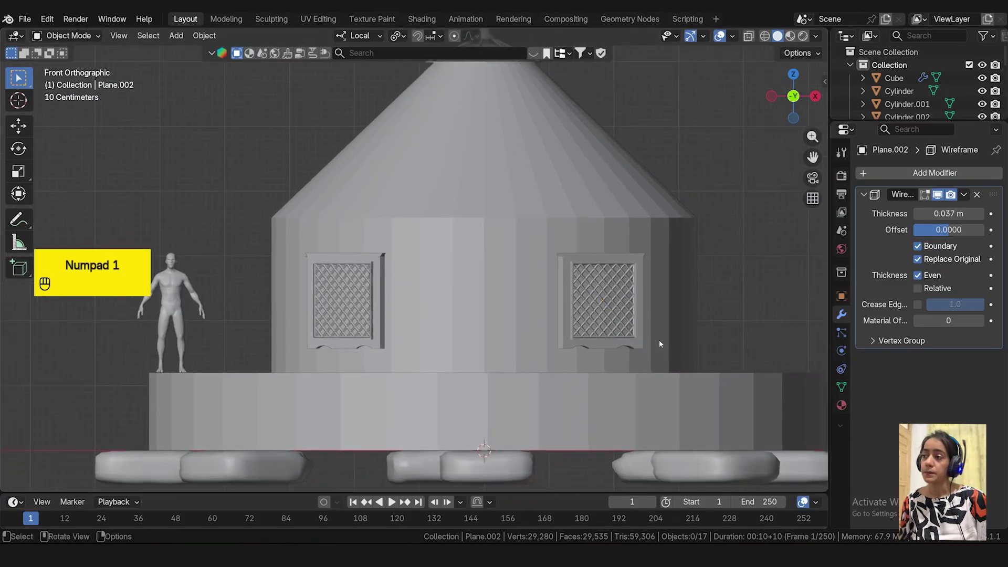
pyautogui.scroll(-2, 602, 347)
pyautogui.scroll(1, 602, 347)
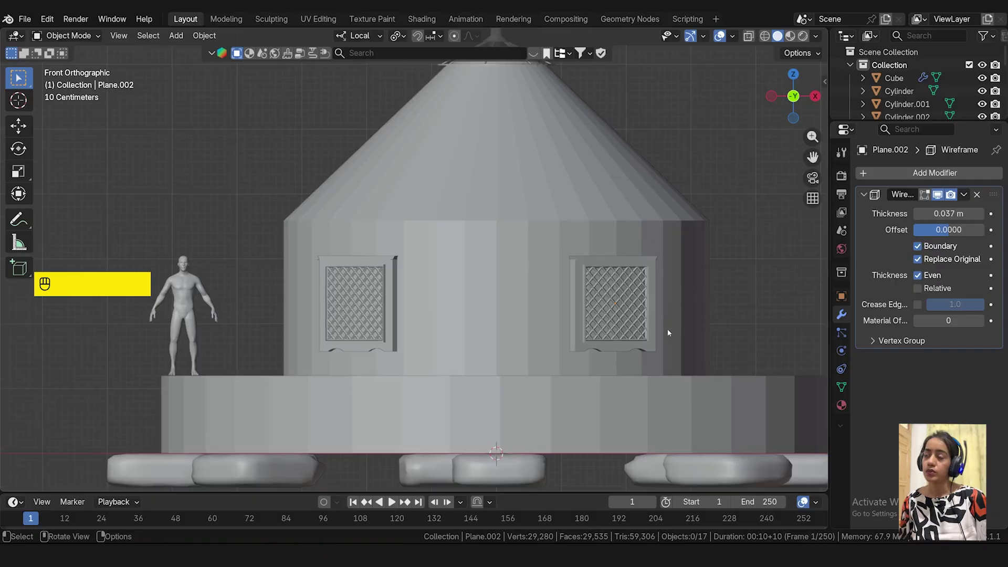
pyautogui.click(393, 314)
pyautogui.keyDown('shift'); pyautogui.click(379, 314); pyautogui.keyUp('shift')
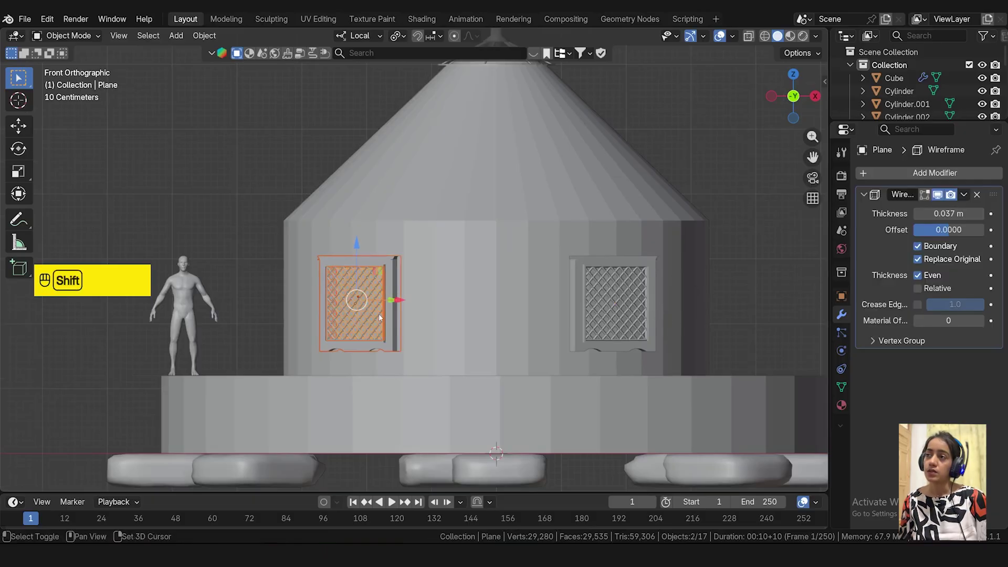
pyautogui.moveTo(399, 303); pyautogui.dragTo(410, 301)
pyautogui.press('KP_7')
pyautogui.scroll(2, 372, 273)
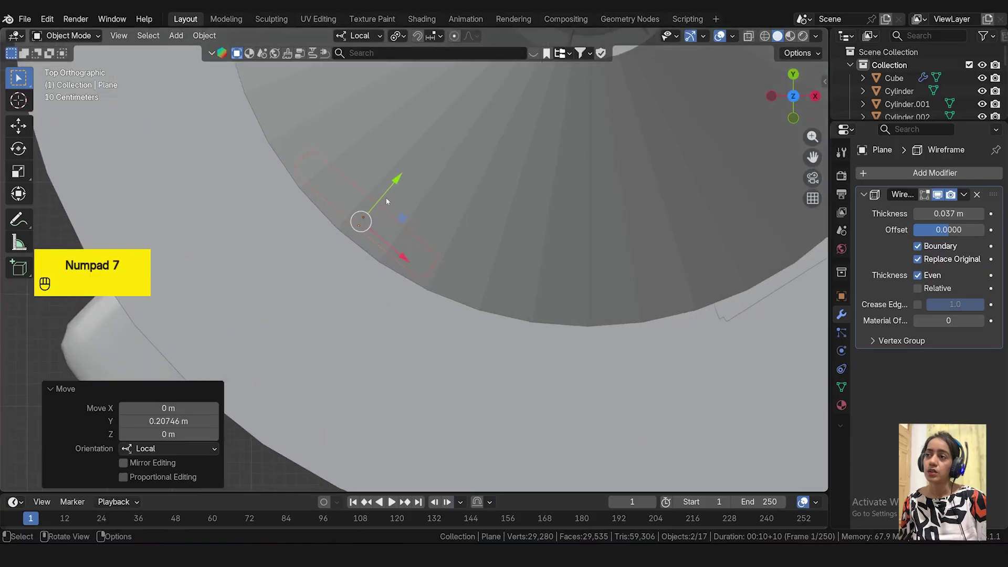
pyautogui.moveTo(361, 222); pyautogui.dragTo(353, 243)
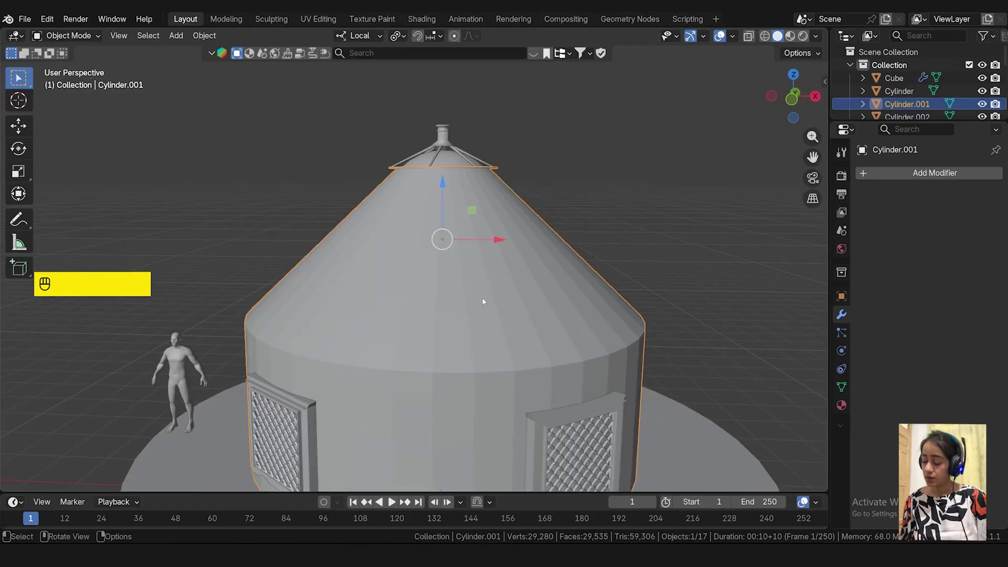
# - Apply all transforms to the hut body and set its origin to geometry
pyautogui.hotkey('ctrl', 'a')
pyautogui.click(477, 304)
pyautogui.rightClick(478, 303)
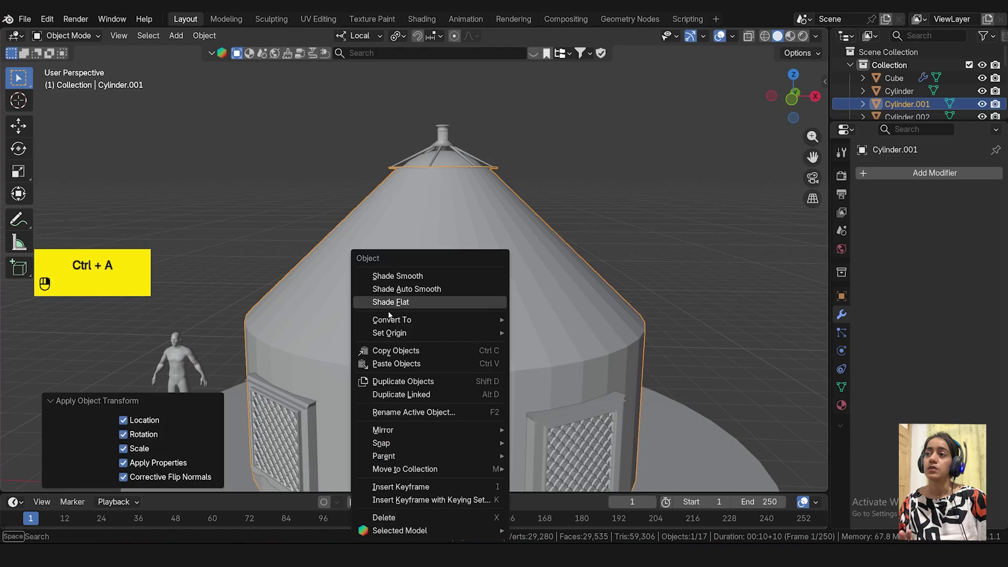
pyautogui.moveTo(452, 333)
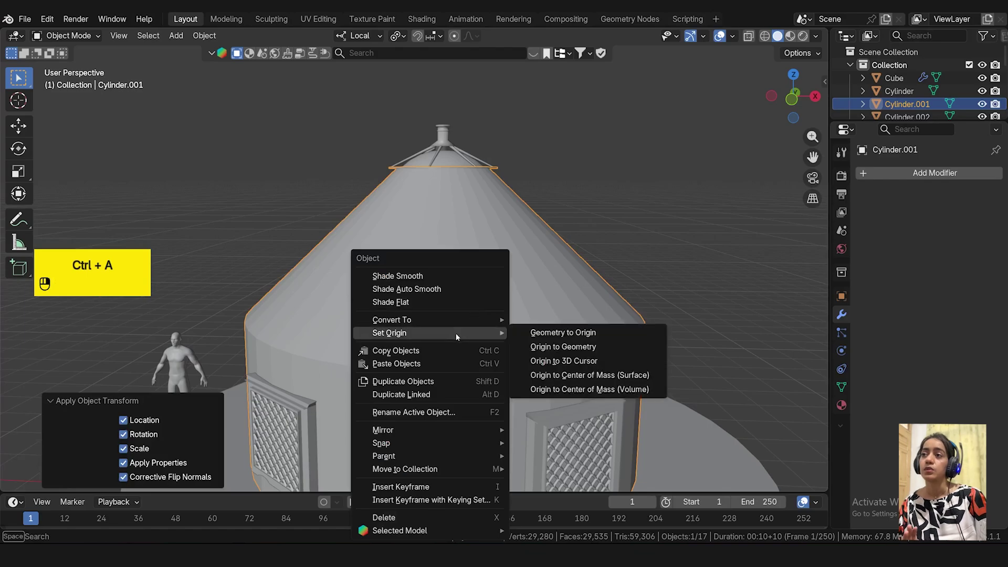
pyautogui.click(614, 347)
# - Shade the hut body with Auto Smooth
pyautogui.rightClick(465, 282)
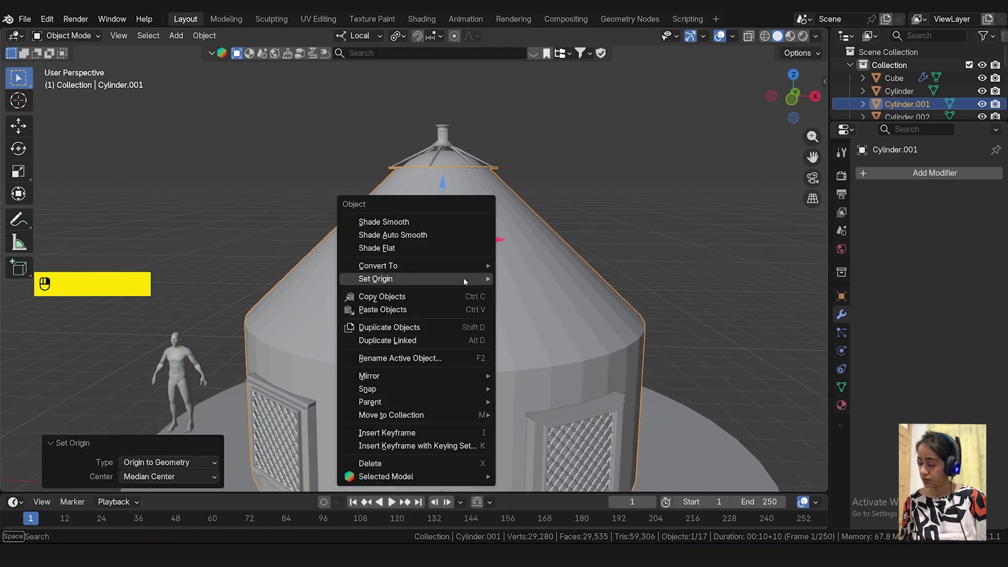
pyautogui.click(399, 237)
pyautogui.scroll(-3, 621, 295)
# - Apply all transforms to the round base platform and set its origin to geometry
pyautogui.moveTo(620, 295); pyautogui.dragTo(509, 348, button='middle')
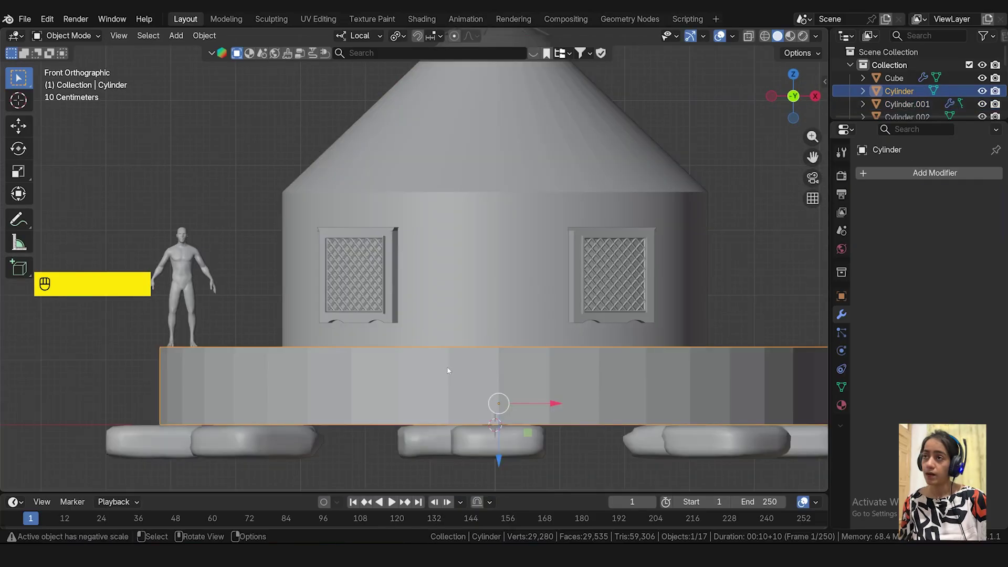
pyautogui.scroll(-1, 447, 369)
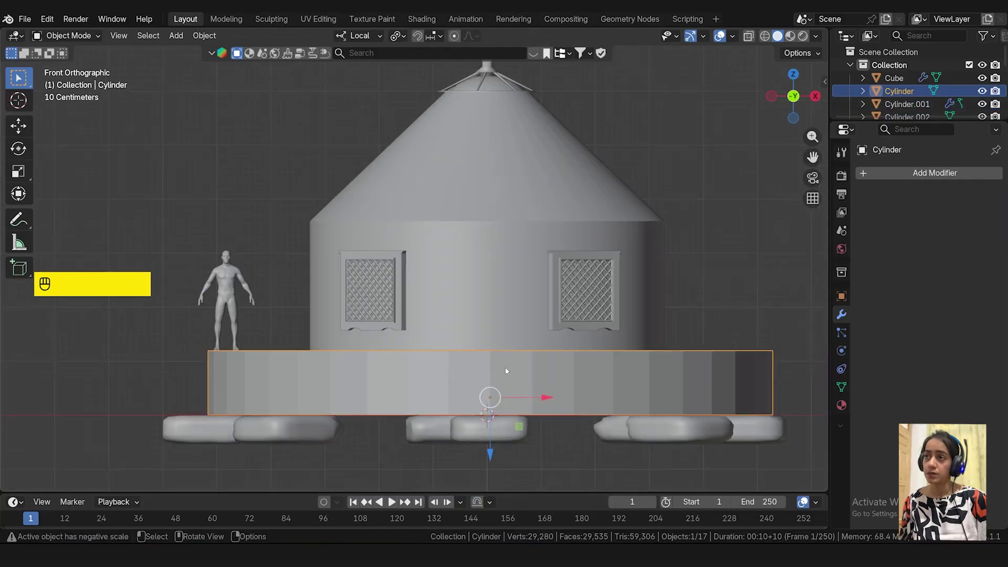
pyautogui.moveTo(505, 367); pyautogui.dragTo(534, 448, button='middle')
pyautogui.hotkey('ctrl', 'a')
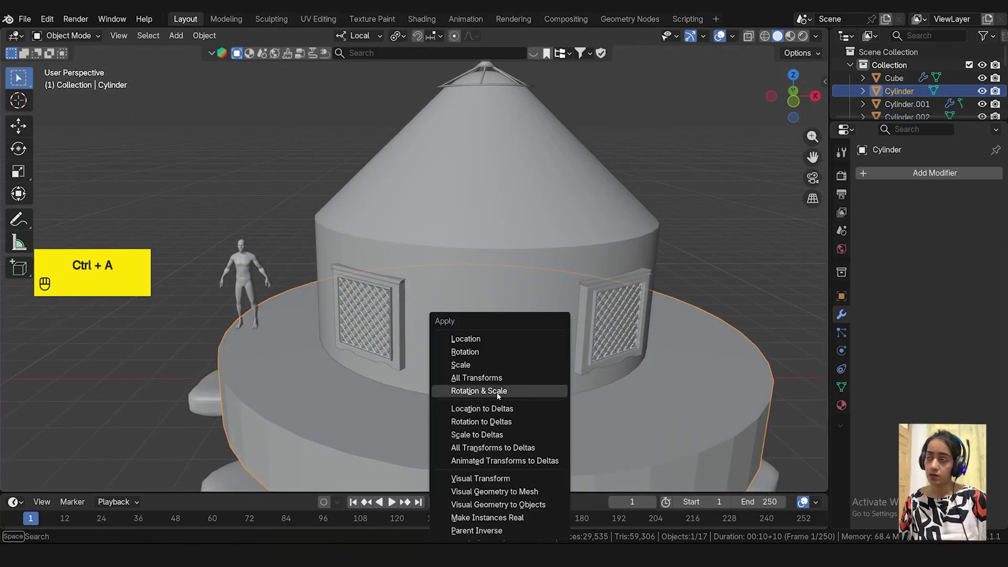
pyautogui.click(503, 380)
pyautogui.rightClick(655, 394)
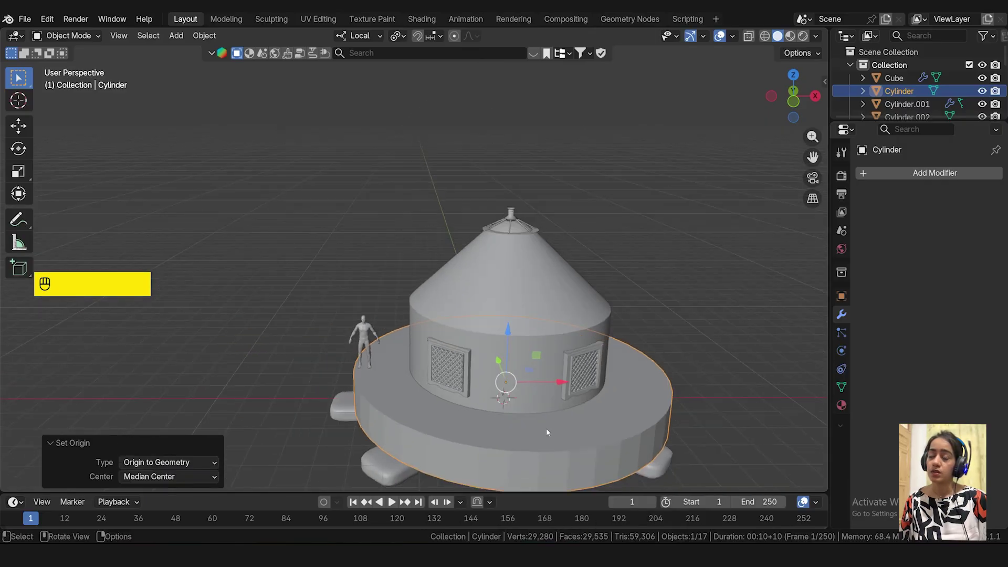
# - Undo the last action and shade the round base platform with Auto Smooth at 30°
pyautogui.hotkey('ctrl', 'z')
pyautogui.rightClick(462, 289)
pyautogui.click(462, 289)
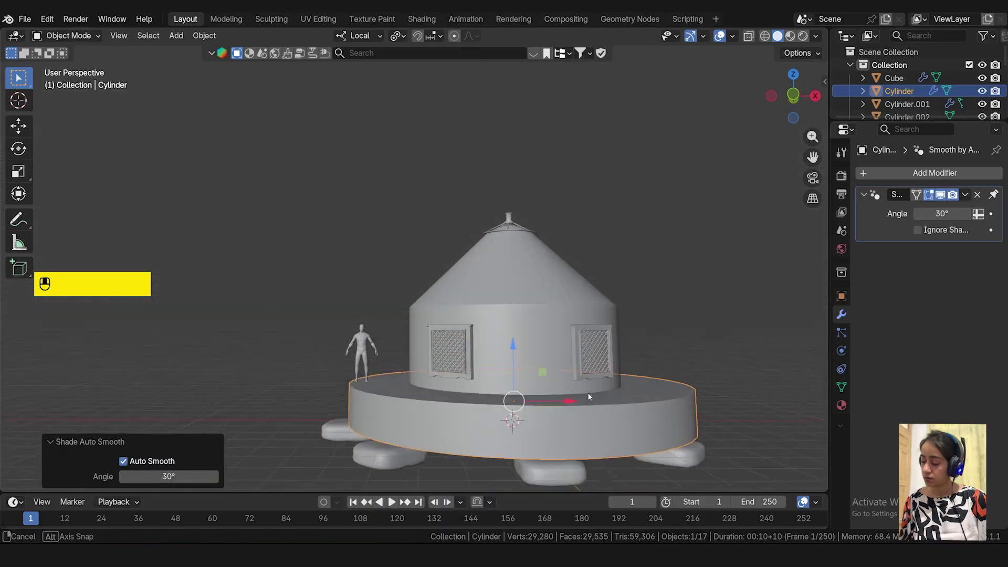
pyautogui.scroll(4, 546, 418)
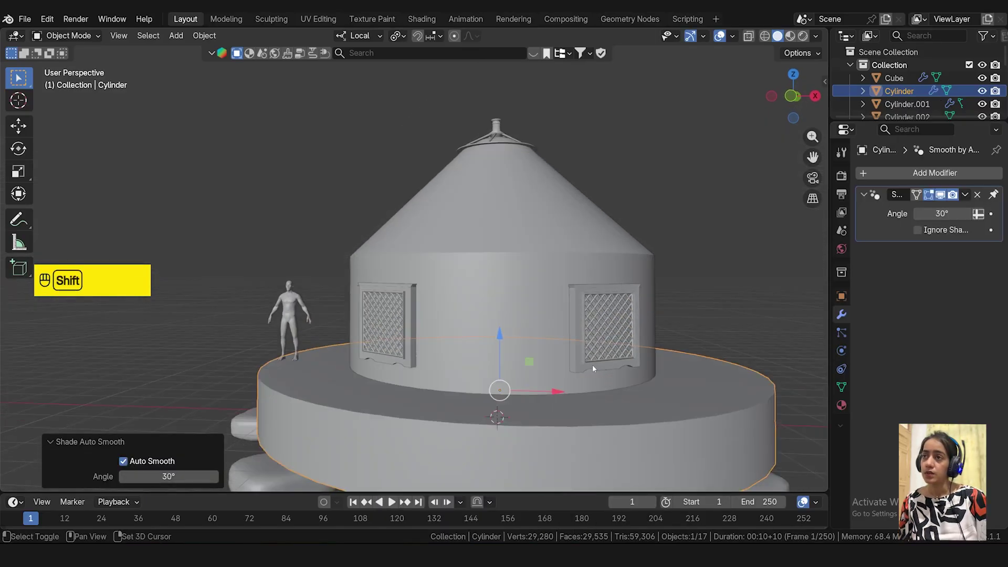
pyautogui.keyDown('shift'); pyautogui.moveTo(593, 365); pyautogui.dragTo(568, 294, button='middle'); pyautogui.keyUp('shift')
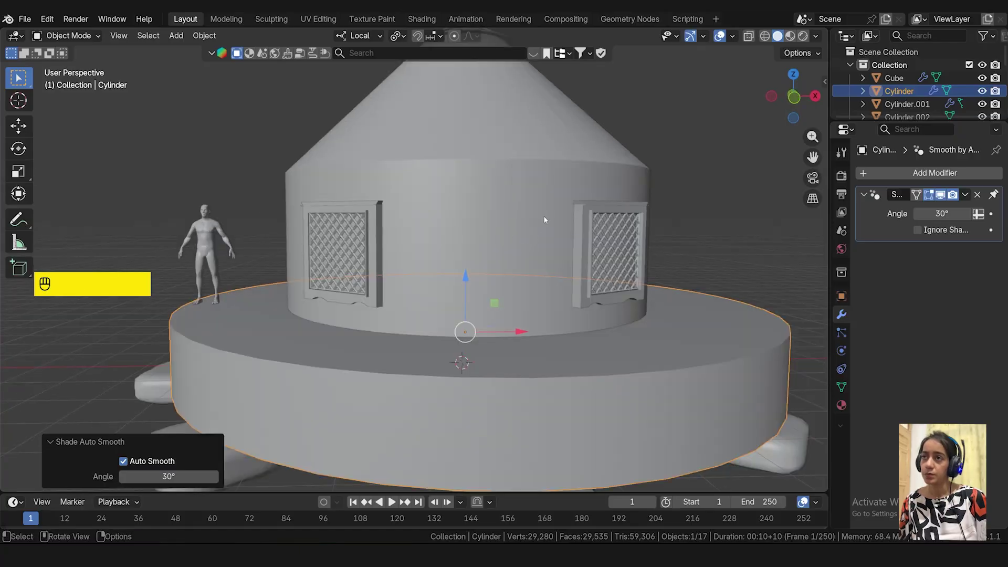
pyautogui.moveTo(550, 189); pyautogui.dragTo(560, 203, button='middle')
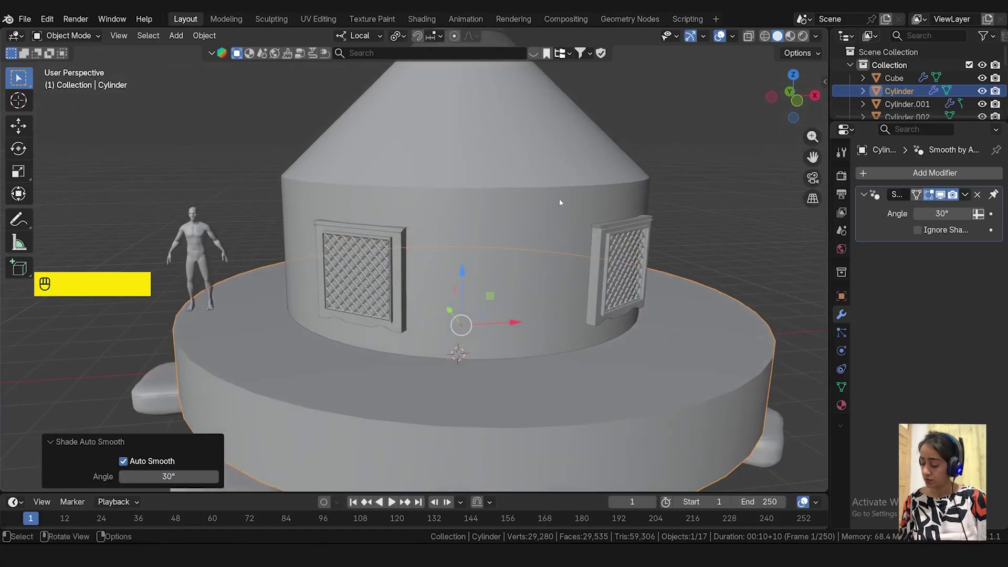
# - Set the solid viewport shading's object color to Random so that each part of the hut has its own color
pyautogui.click(815, 37)
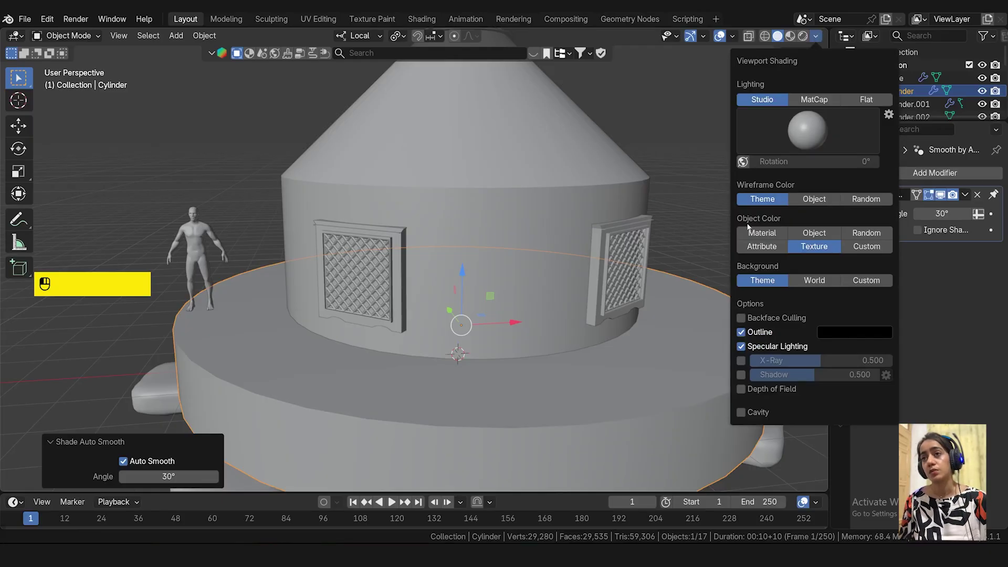
pyautogui.click(855, 233)
pyautogui.moveTo(655, 277)
pyautogui.mouseDown(button='middle')
pyautogui.moveTo(615, 217)
pyautogui.moveTo(681, 250)
pyautogui.moveTo(611, 297)
pyautogui.moveTo(648, 304)
pyautogui.moveTo(527, 296)
pyautogui.moveTo(576, 315)
pyautogui.moveTo(568, 299)
pyautogui.mouseUp(button='middle')
pyautogui.click(576, 315)
pyautogui.scroll(-2, 561, 310)
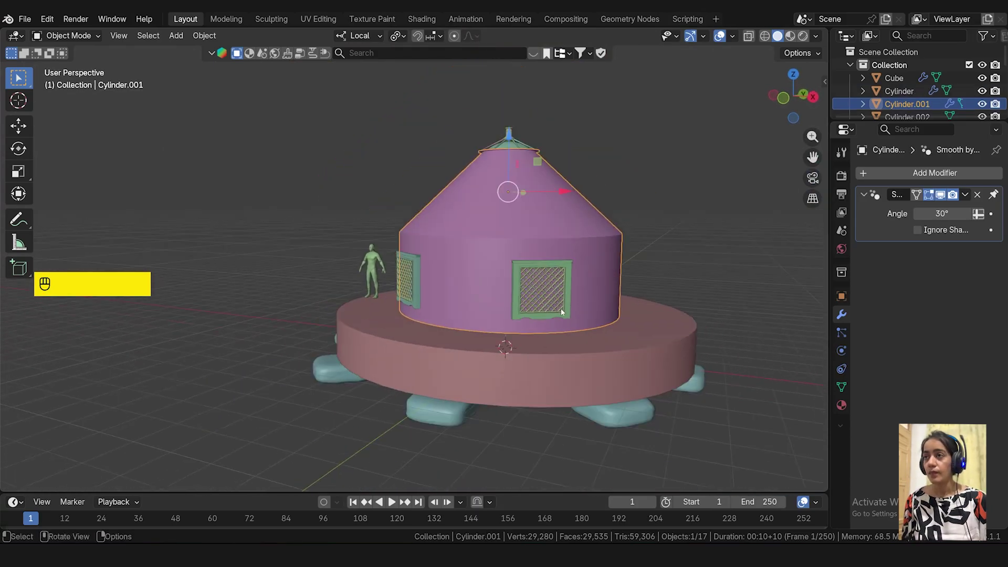
pyautogui.moveTo(514, 376); pyautogui.dragTo(536, 305, button='middle')
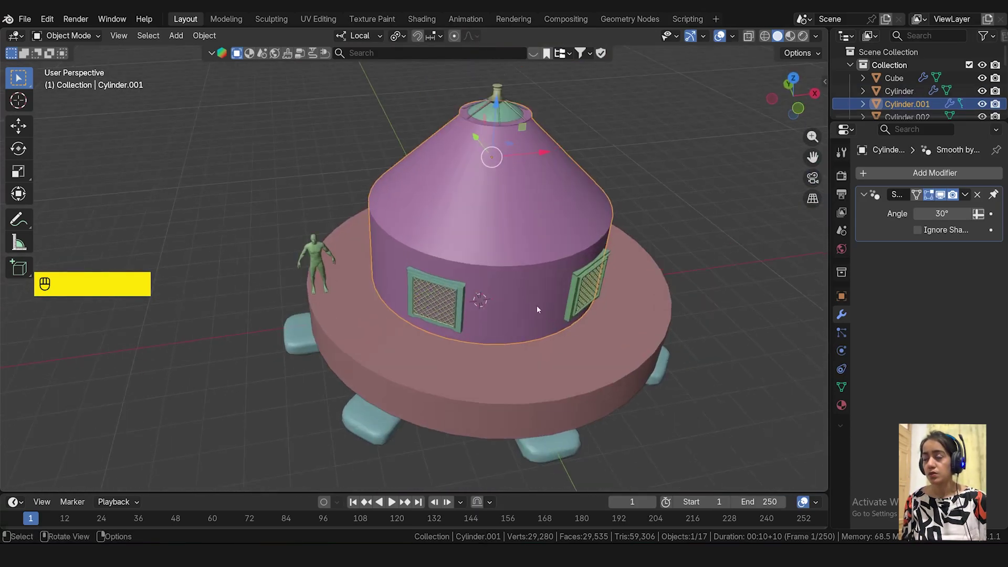
pyautogui.scroll(3, 537, 304)
pyautogui.press('KP_1')
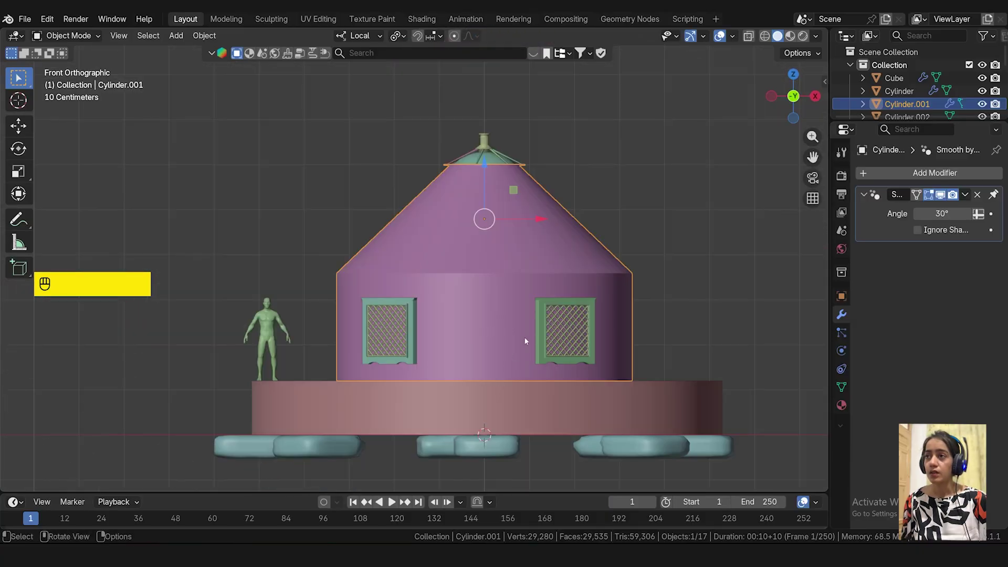
# - Rotate the left window frame and its lattice by about -0.82° as seen from above
pyautogui.scroll(3, 584, 346)
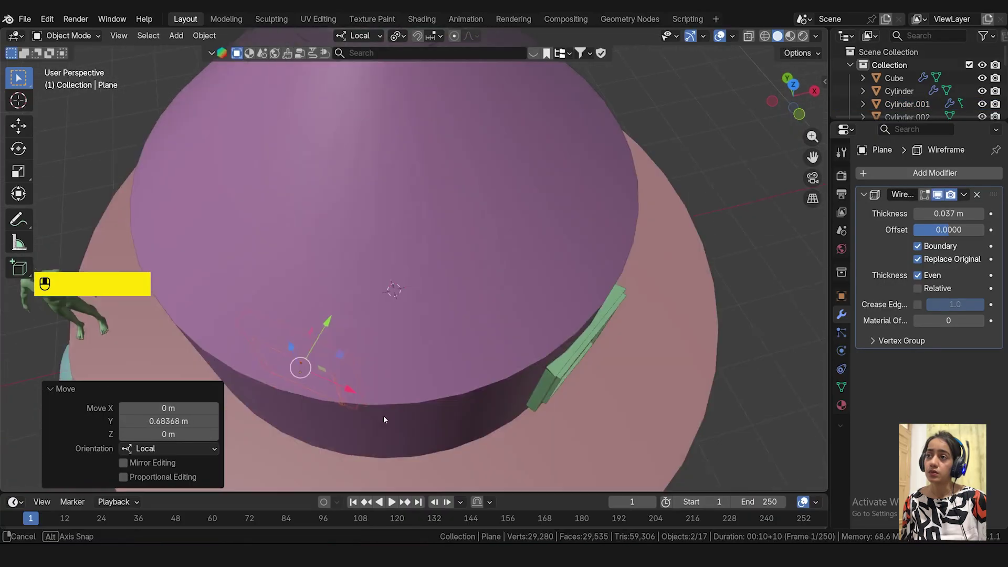
pyautogui.press('KP_7')
pyautogui.press('r')
pyautogui.click(422, 431)
pyautogui.press('KP_1')
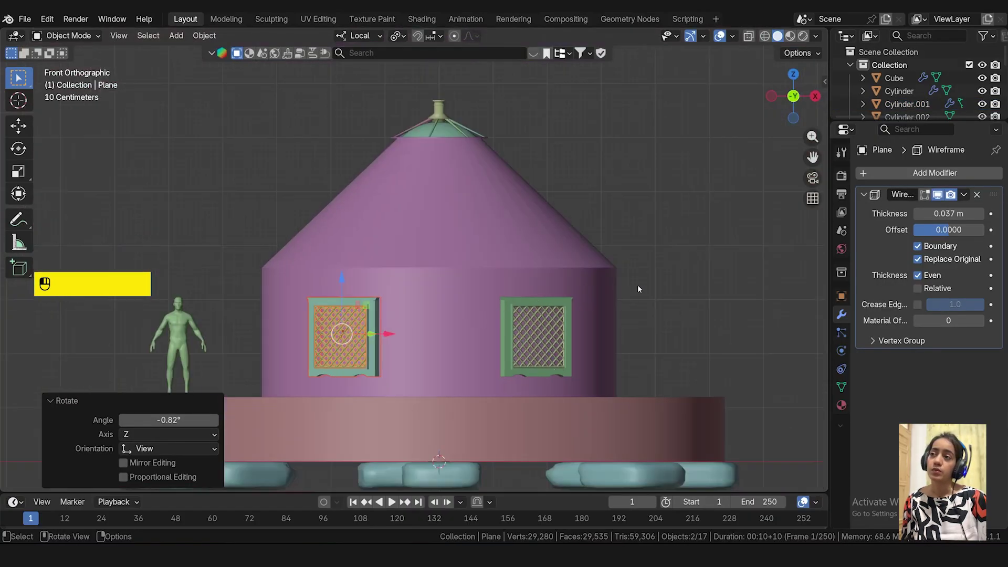
# - Following the door in the yurt reference photo, add a cube and place it at the hut's front wall between the windows
pyautogui.scroll(5, 350, 354)
pyautogui.hotkey('alt', 'Tab')
pyautogui.scroll(3, 474, 279)
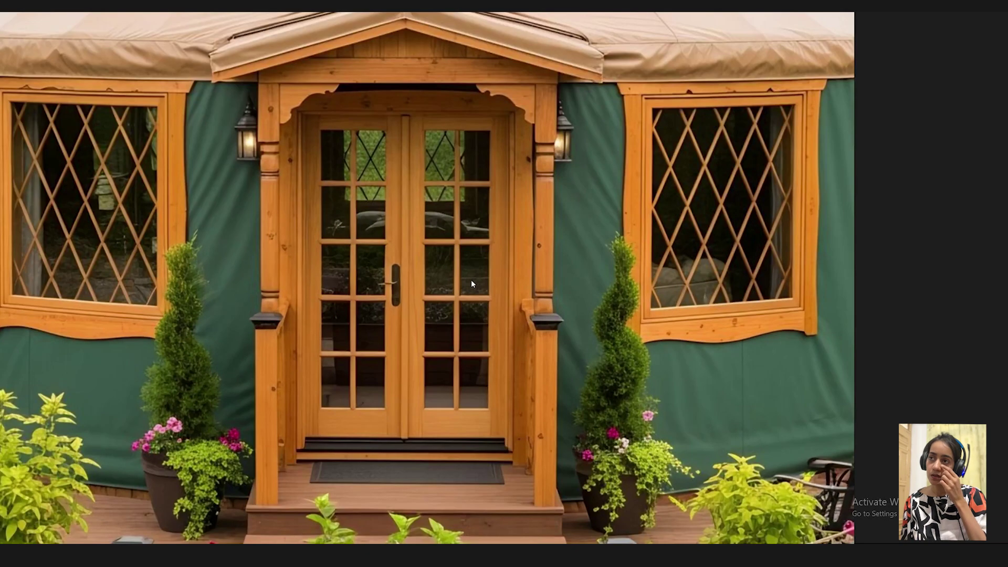
pyautogui.scroll(-2, 401, 235)
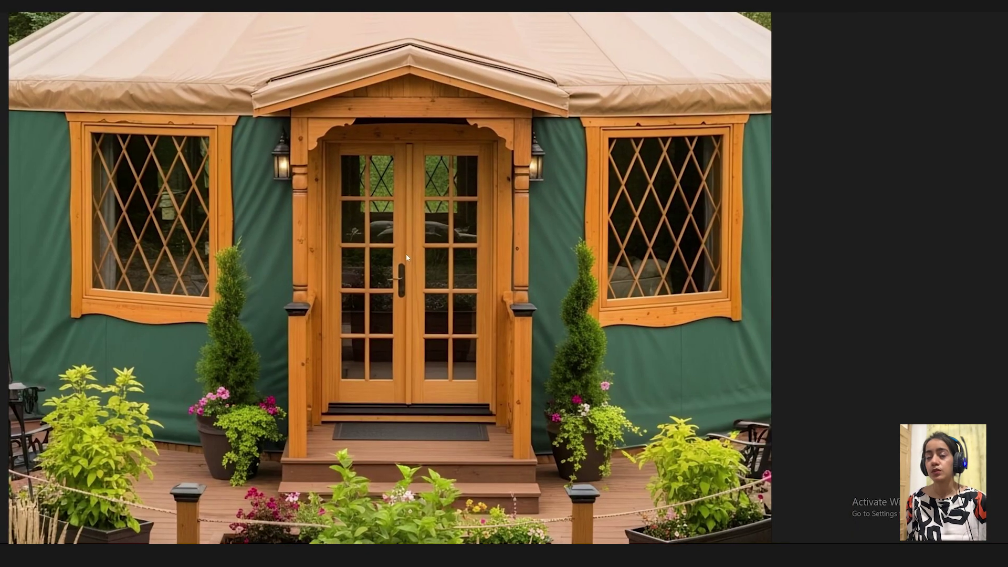
pyautogui.moveTo(405, 253); pyautogui.dragTo(455, 254)
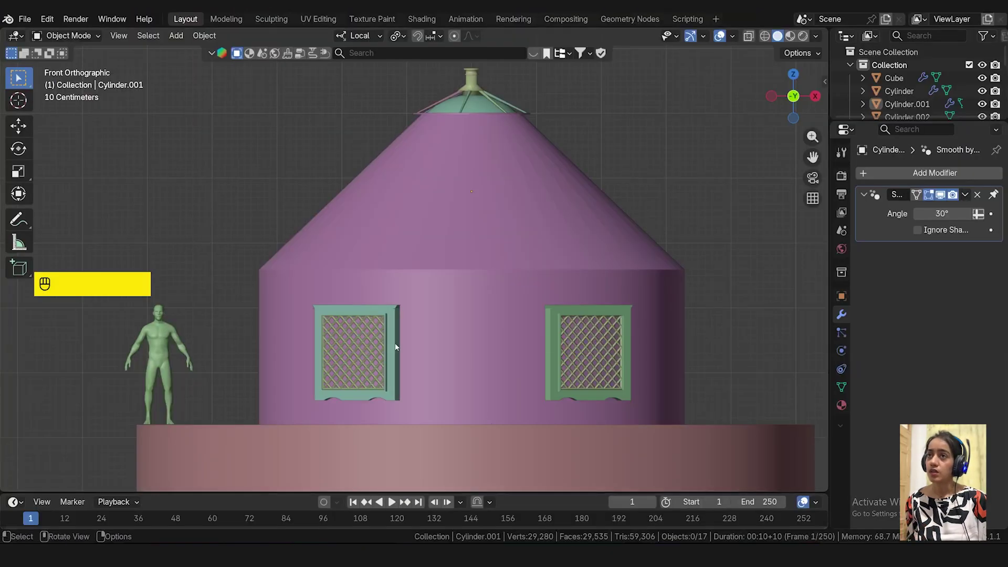
pyautogui.scroll(-3, 395, 342)
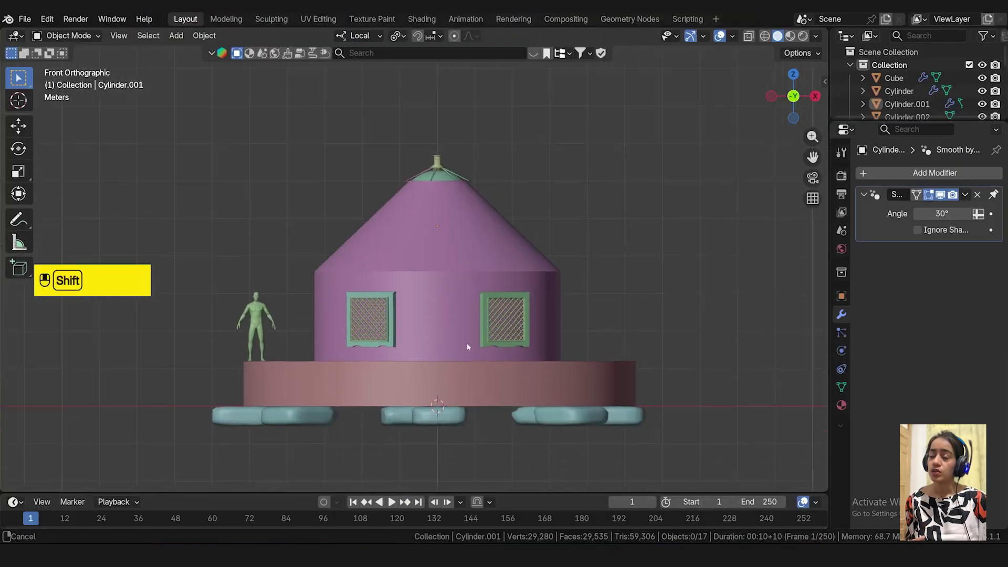
pyautogui.hotkey('shift', 'a')
pyautogui.click(542, 360)
pyautogui.moveTo(448, 334); pyautogui.dragTo(449, 252)
pyautogui.press('KP_3')
pyautogui.moveTo(516, 307); pyautogui.dragTo(393, 307)
# - Scale the door cube along its local Y axis into a thin slab at the front wall
pyautogui.press('s')
pyautogui.press('y')
pyautogui.click(368, 308)
pyautogui.press('s')
pyautogui.press('y')
pyautogui.click(362, 309)
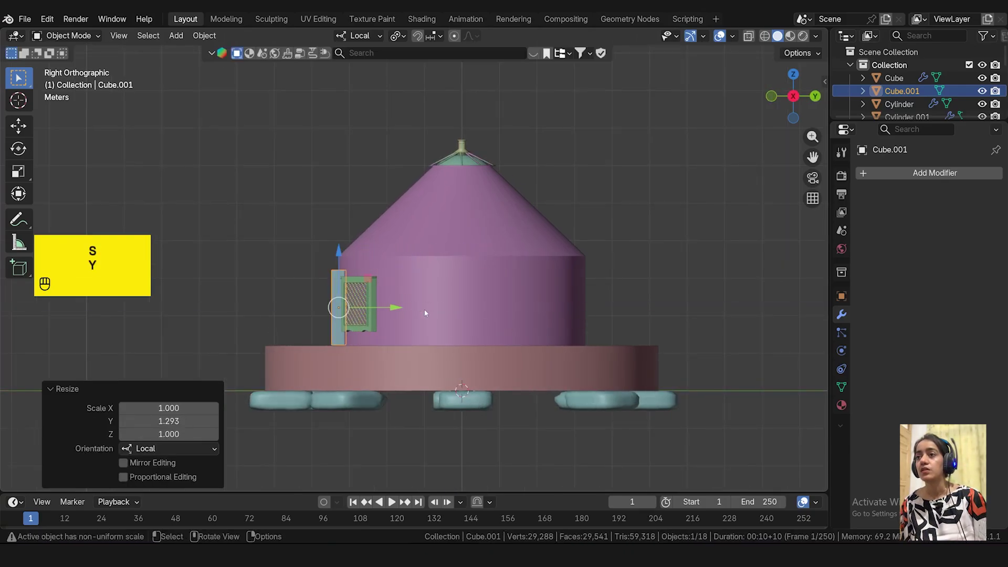
# - Narrow the door slab along local X by 0.504, and adjust its width by a factor of 1.154
pyautogui.press('KP_1')
pyautogui.press('s')
pyautogui.press('x')
pyautogui.click(495, 319)
pyautogui.scroll(4, 484, 314)
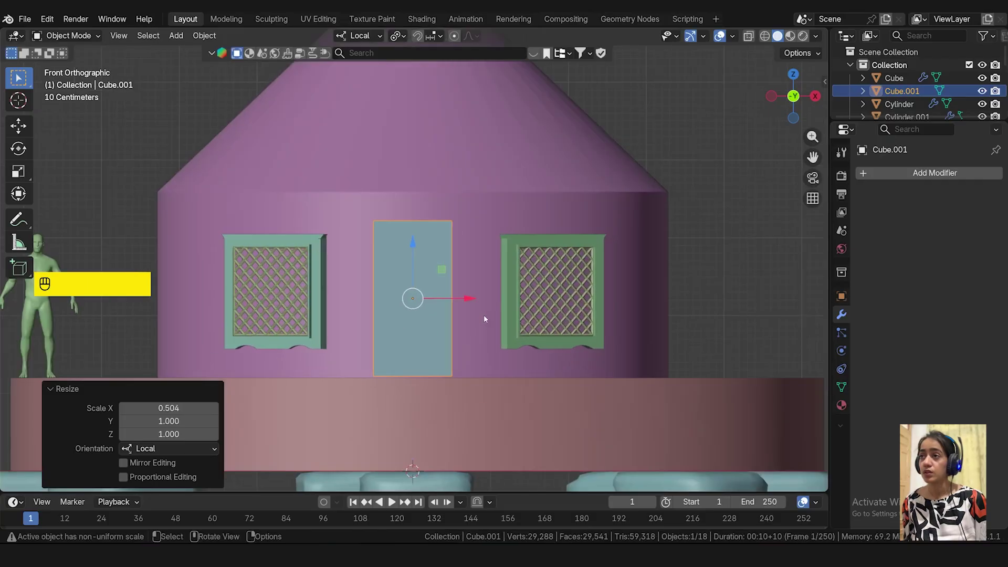
pyautogui.press('s')
pyautogui.press('x')
pyautogui.click(494, 316)
pyautogui.keyDown('shift'); pyautogui.moveTo(195, 288); pyautogui.dragTo(238, 263, button='middle'); pyautogui.keyUp('shift')
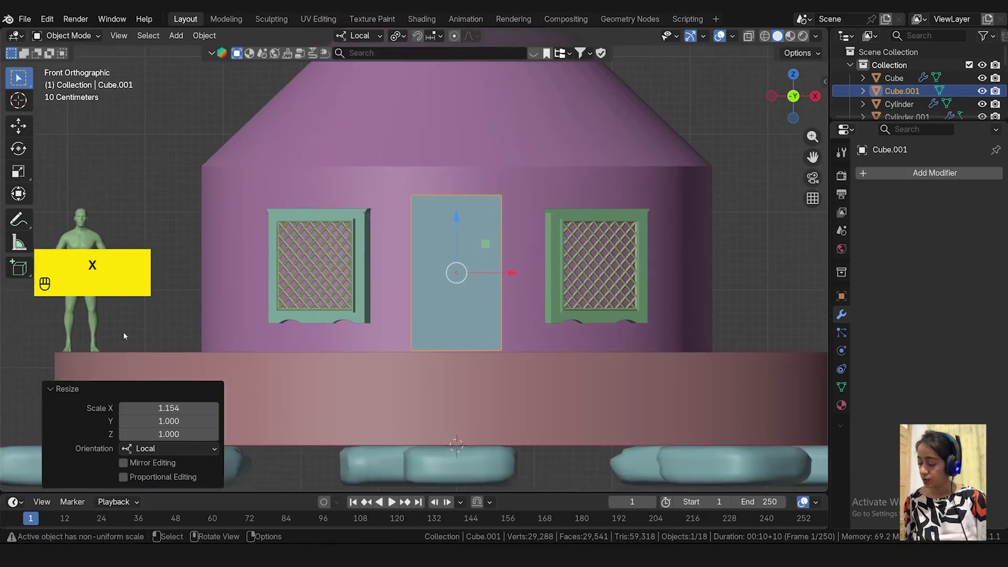
# - Compare the door's size with the human reference by moving the figure about 4.83 m along X to the door and back
pyautogui.click(95, 318)
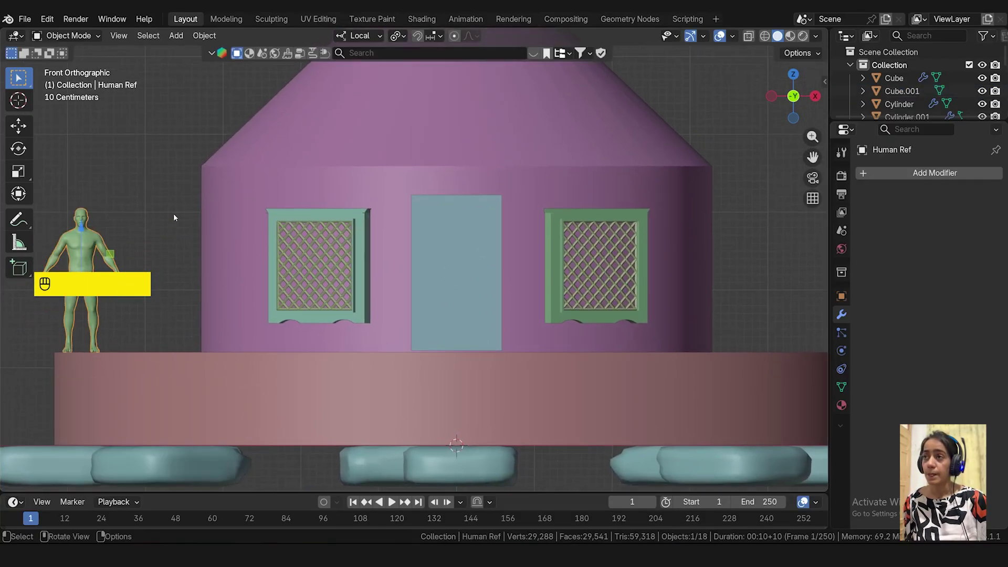
pyautogui.keyDown('shift'); pyautogui.moveTo(182, 231); pyautogui.dragTo(187, 222, button='middle'); pyautogui.keyUp('shift')
pyautogui.press('g')
pyautogui.press('x')
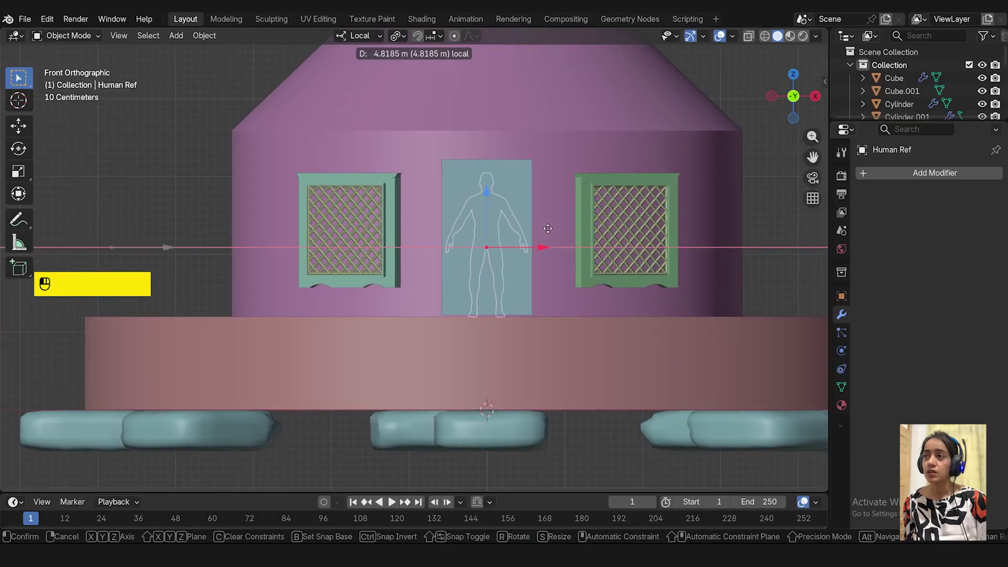
pyautogui.click(549, 229)
pyautogui.scroll(3, 548, 228)
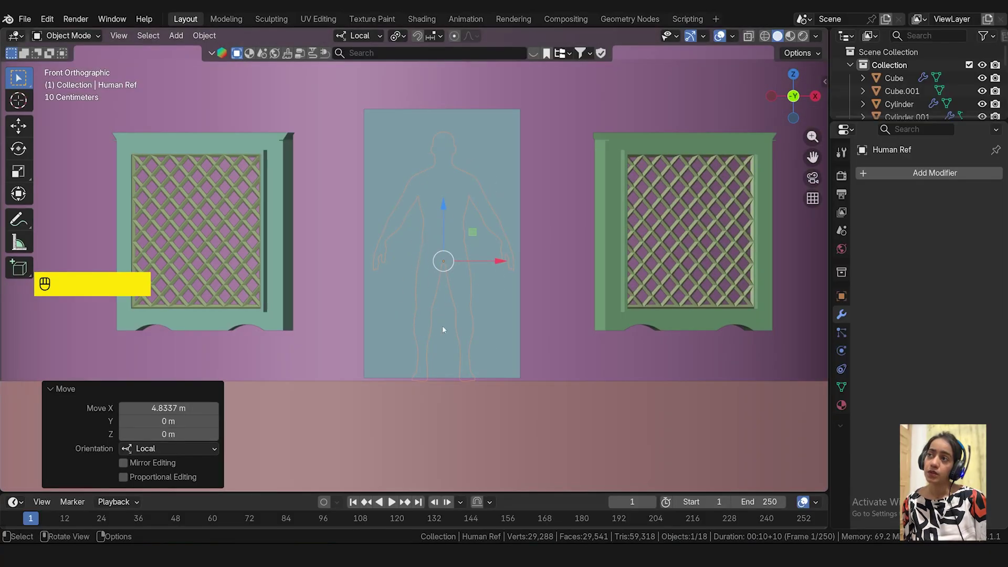
pyautogui.scroll(4, 442, 231)
pyautogui.scroll(-7, 442, 231)
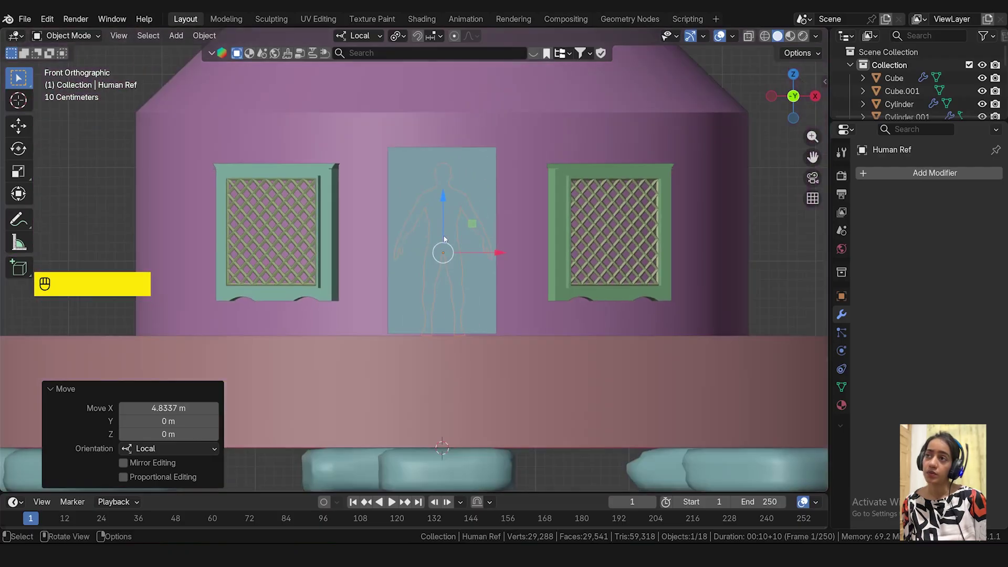
pyautogui.moveTo(498, 253); pyautogui.dragTo(191, 256)
# - Widen the door slab along local X by a factor of 1.043
pyautogui.click(417, 262)
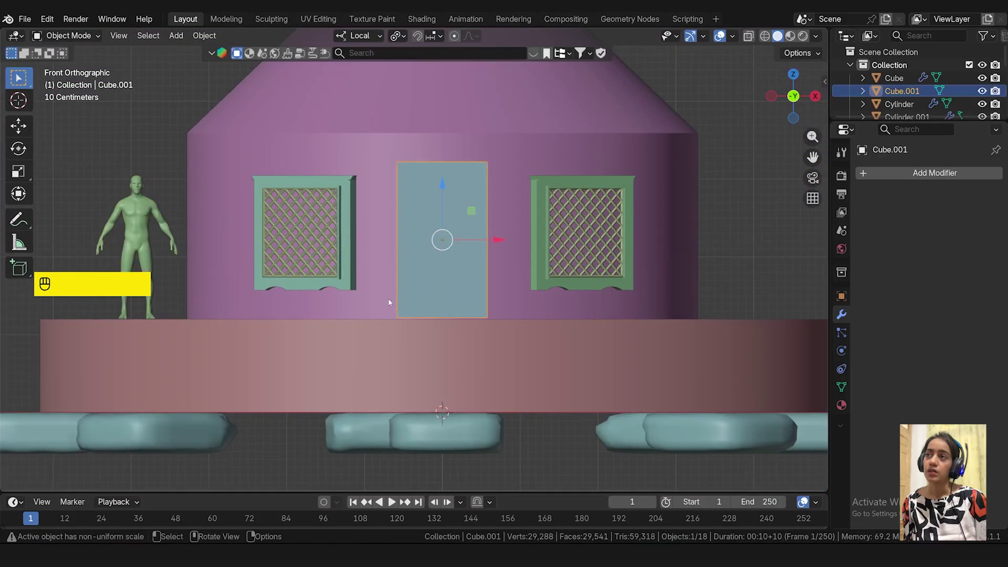
pyautogui.scroll(2, 476, 230)
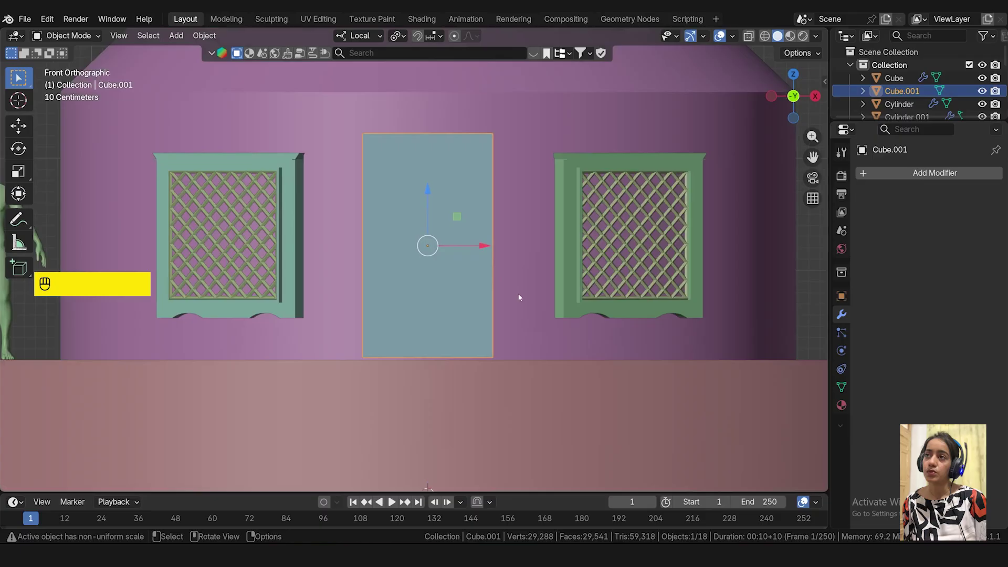
pyautogui.press('s')
pyautogui.press('x')
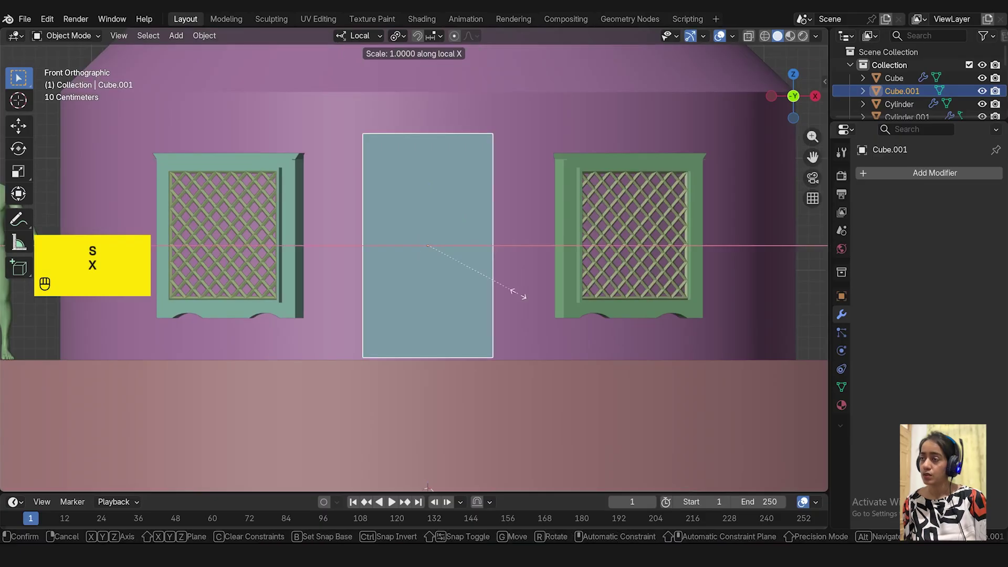
pyautogui.click(517, 291)
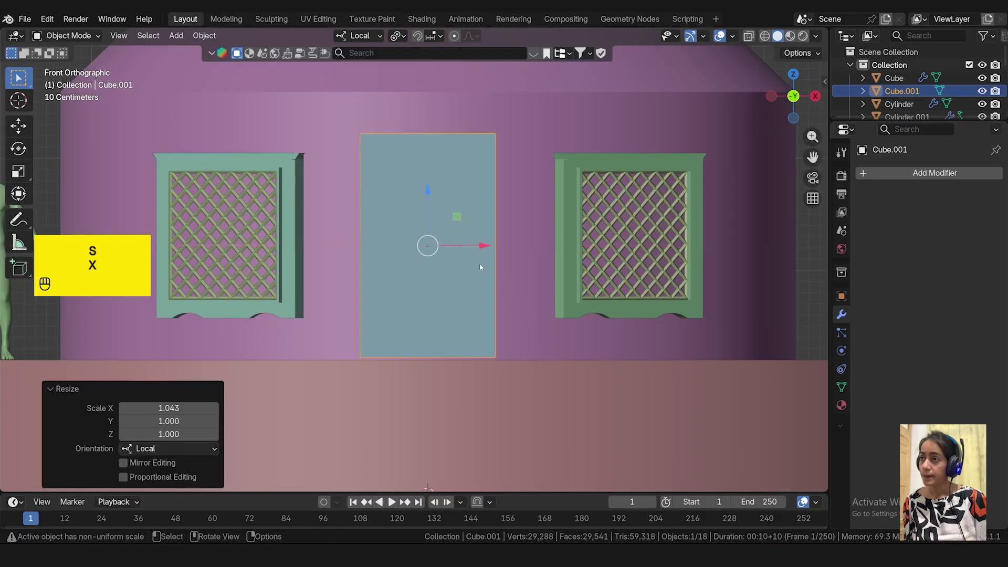
# - Scale the door slab along local Z by about 1.08 and shift it vertically so its bottom rests on the platform
pyautogui.click(427, 185)
pyautogui.press('s')
pyautogui.press('z')
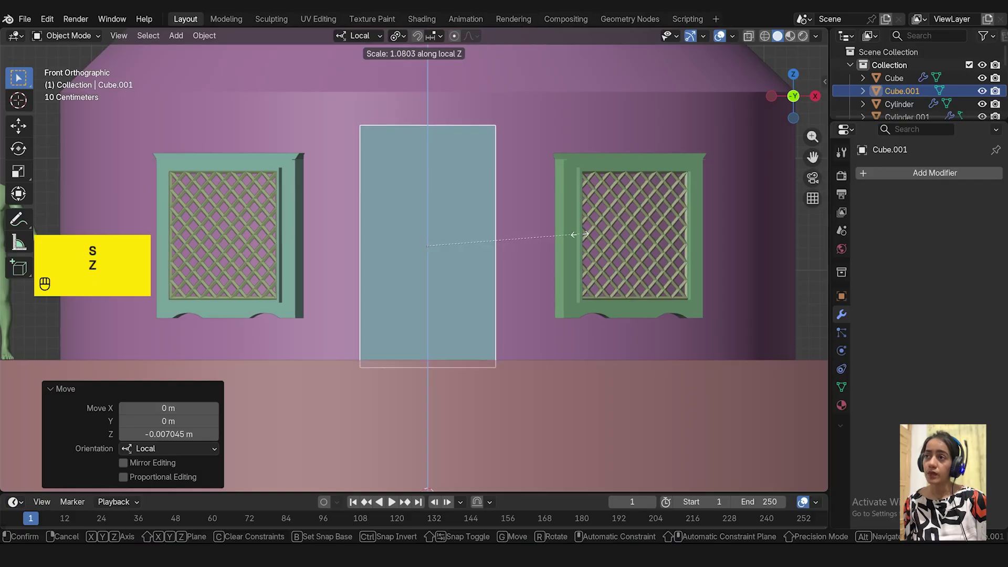
pyautogui.click(582, 232)
pyautogui.moveTo(429, 188); pyautogui.dragTo(430, 185)
pyautogui.scroll(-3, 204, 195)
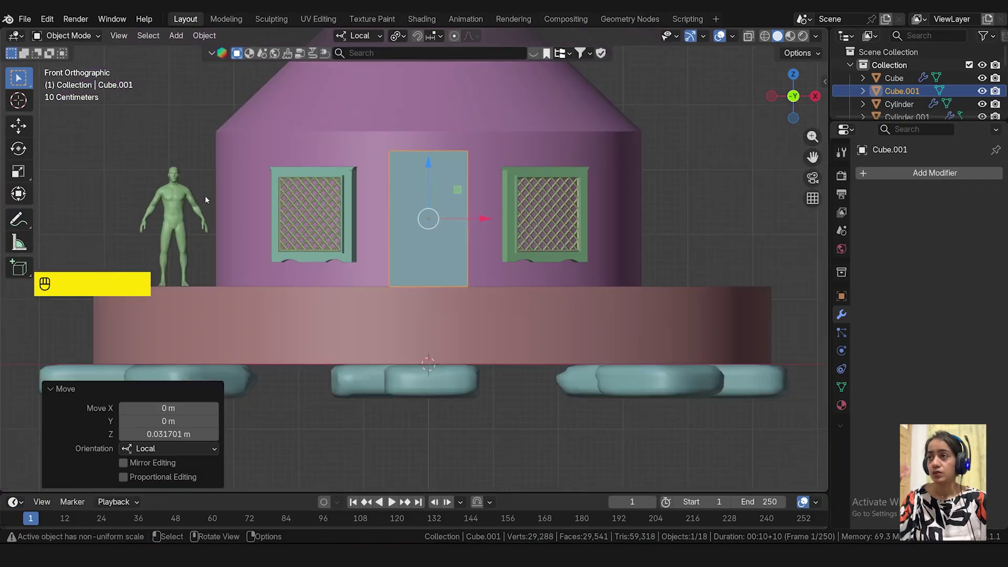
# - Move the human reference along X to the resized door to compare their proportions
pyautogui.click(176, 220)
pyautogui.press('g')
pyautogui.press('x')
pyautogui.moveTo(495, 225); pyautogui.dragTo(489, 224)
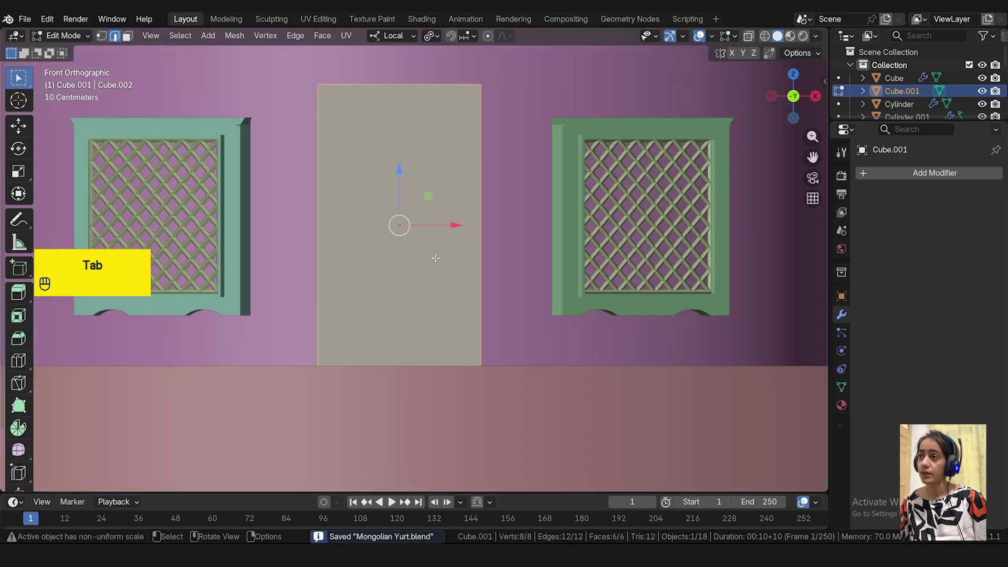
# - Add a vertical loop cut through the exact center of the door slab
pyautogui.hotkey('ctrl', 'r')
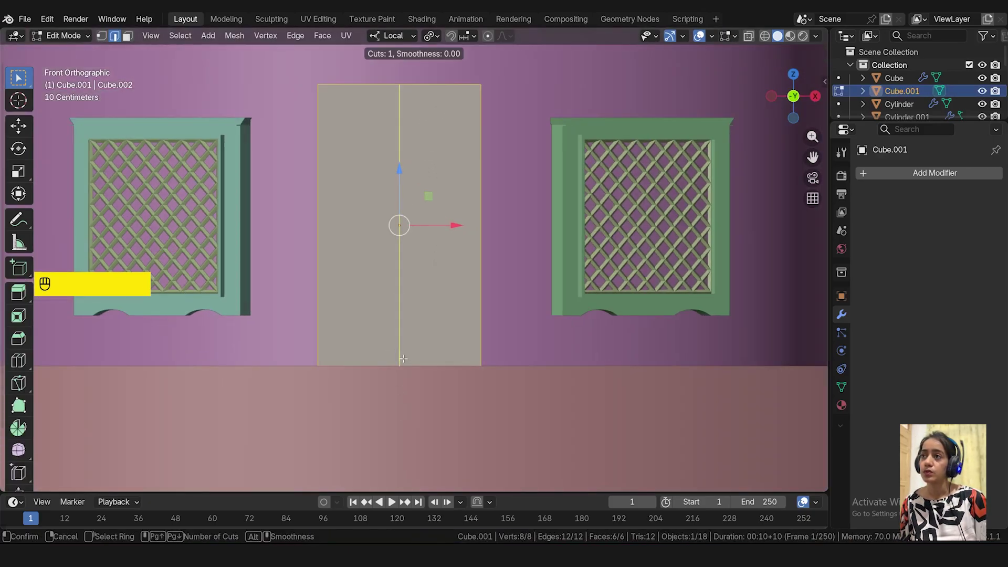
pyautogui.click(402, 356)
pyautogui.rightClick(401, 356)
pyautogui.keyDown('ctrl'); pyautogui.scroll(2, 486, 124); pyautogui.keyUp('ctrl')
# - Add horizontal loop cuts near the door's top and bottom edges, with slide factors of about -0.781 and 0.852
pyautogui.hotkey('ctrl', 'r')
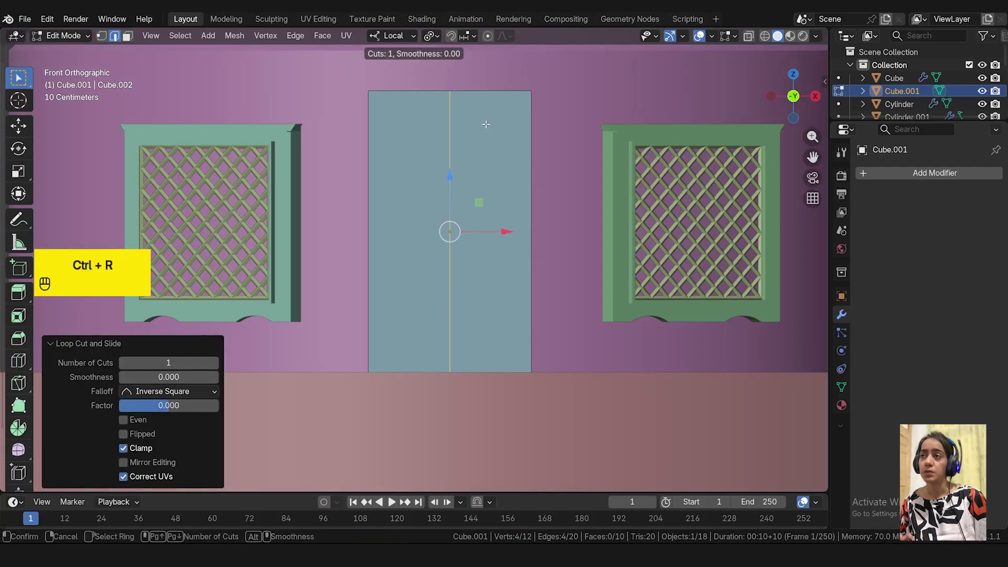
pyautogui.click(505, 187)
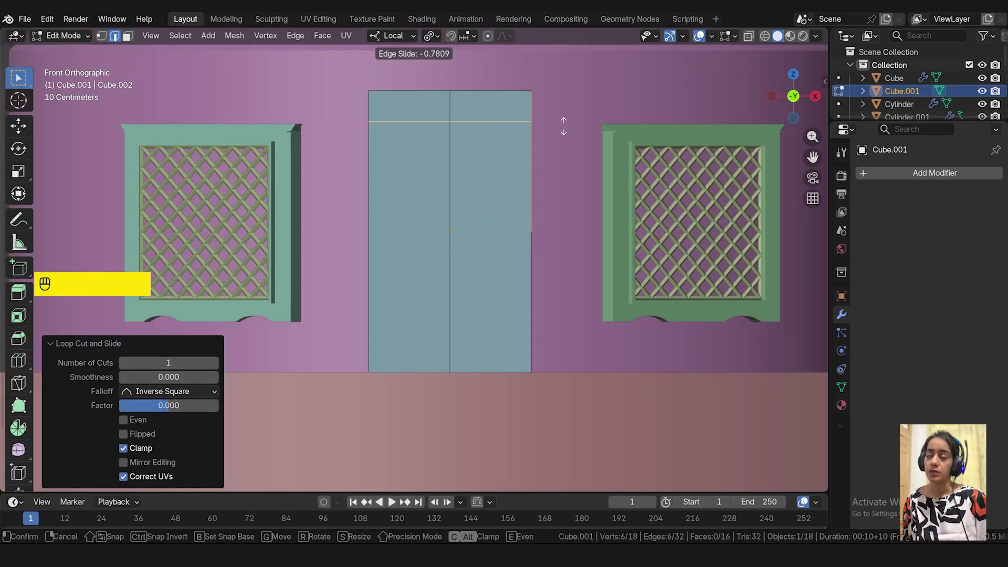
pyautogui.click(563, 124)
pyautogui.hotkey('ctrl', 'r')
pyautogui.click(525, 359)
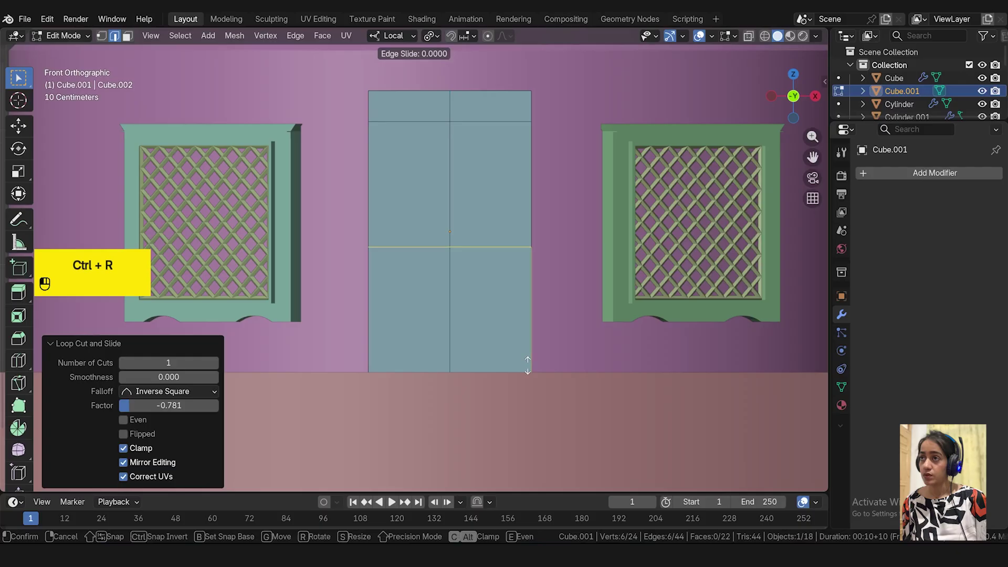
pyautogui.click(528, 423)
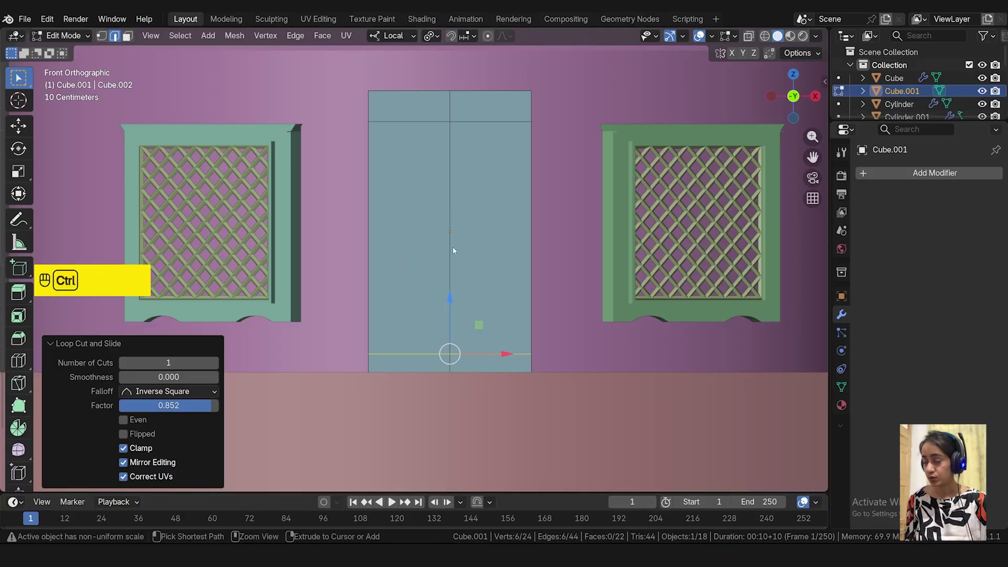
# - Add a vertical loop cut close to each side of the door's center line, with slide factors of about -0.718 and -0.740
pyautogui.hotkey('ctrl', 'r')
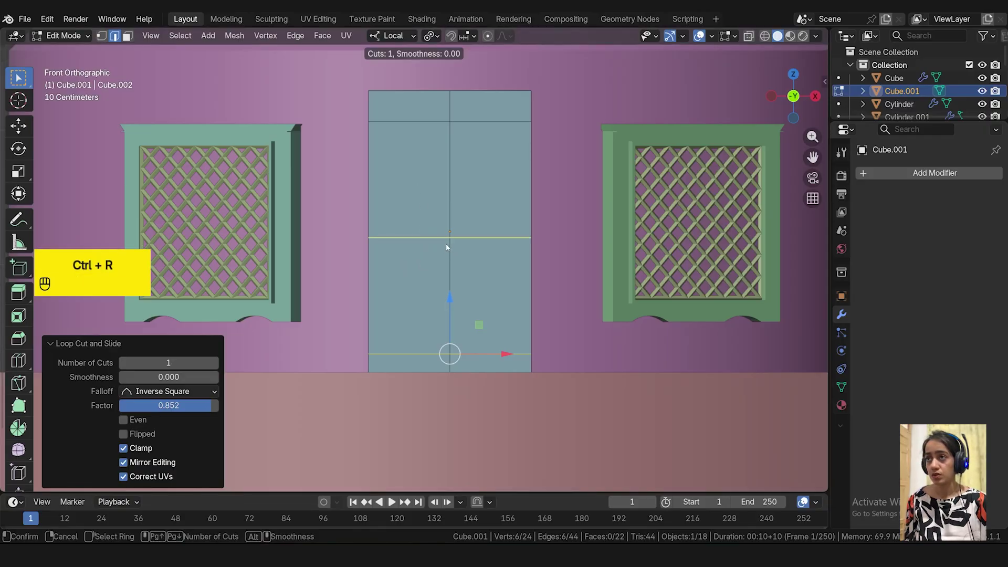
pyautogui.click(449, 352)
pyautogui.click(461, 351)
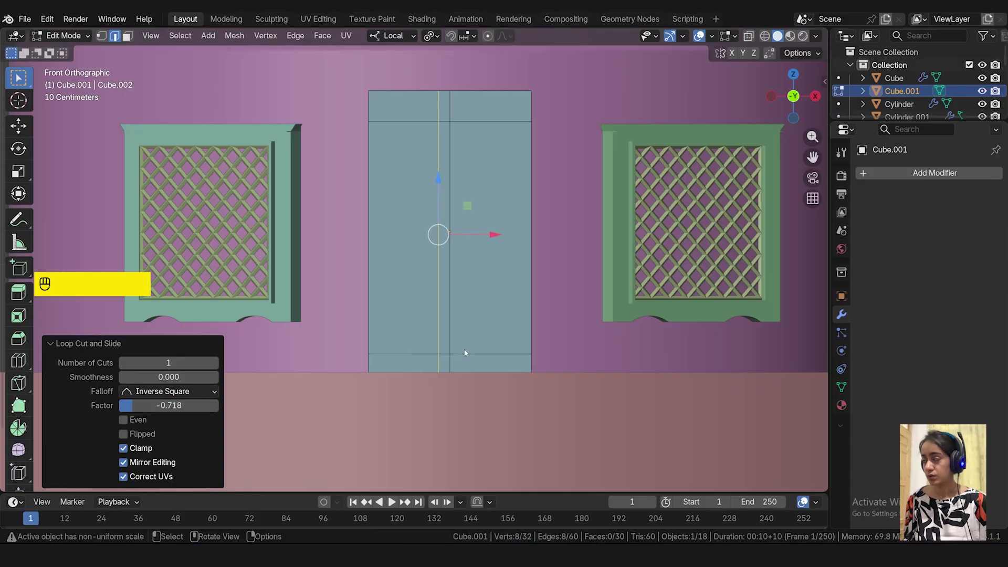
pyautogui.hotkey('ctrl', 'r')
pyautogui.click(447, 341)
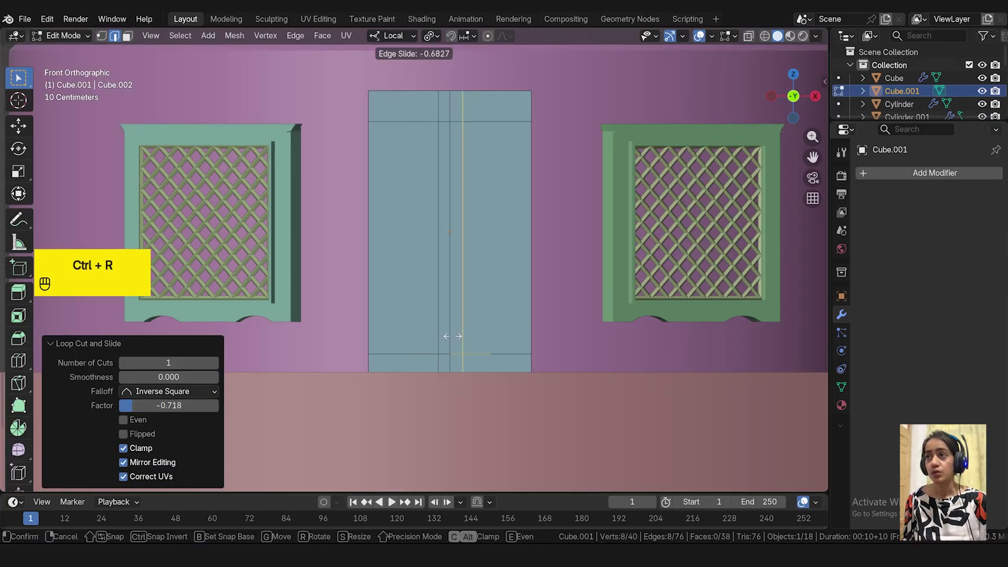
pyautogui.click(452, 336)
# - Delete the vertices of the door's left half up to the center line, through the full thickness, and return to Object Mode
pyautogui.scroll(1, 457, 304)
pyautogui.keyDown('shift'); pyautogui.moveTo(496, 150); pyautogui.dragTo(496, 219, button='middle'); pyautogui.keyUp('shift')
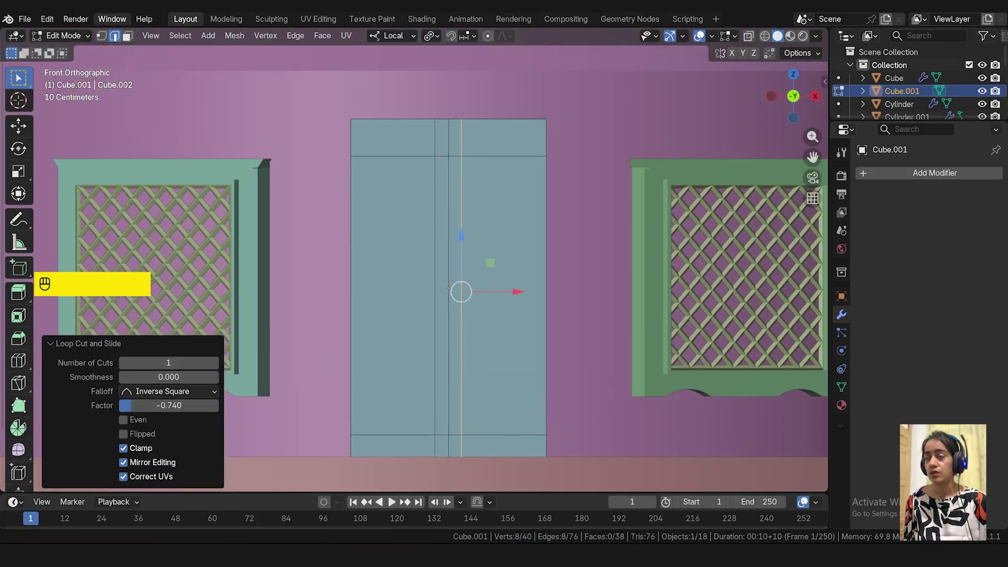
pyautogui.click(101, 35)
pyautogui.click(749, 35)
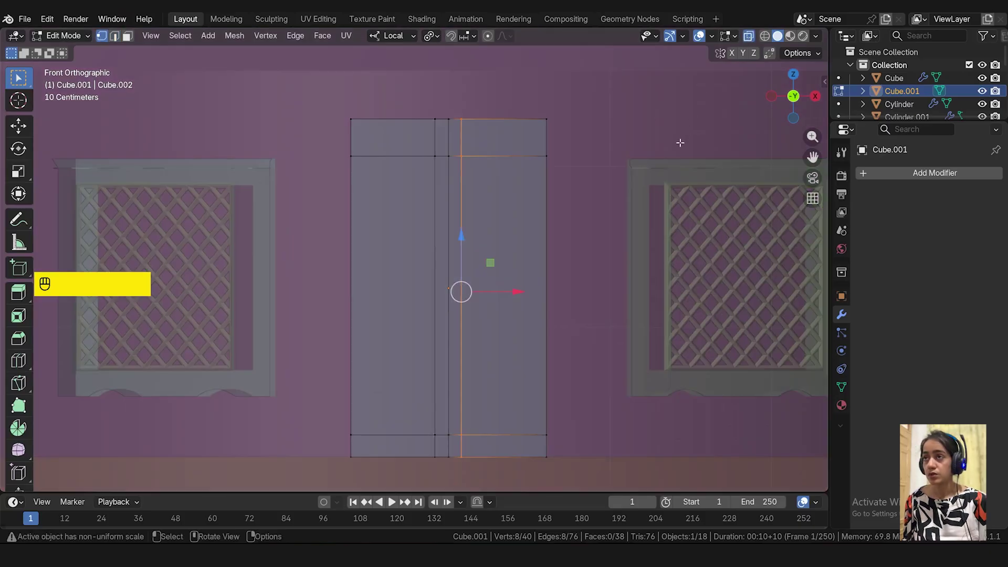
pyautogui.moveTo(326, 87); pyautogui.dragTo(447, 495)
pyautogui.press('x')
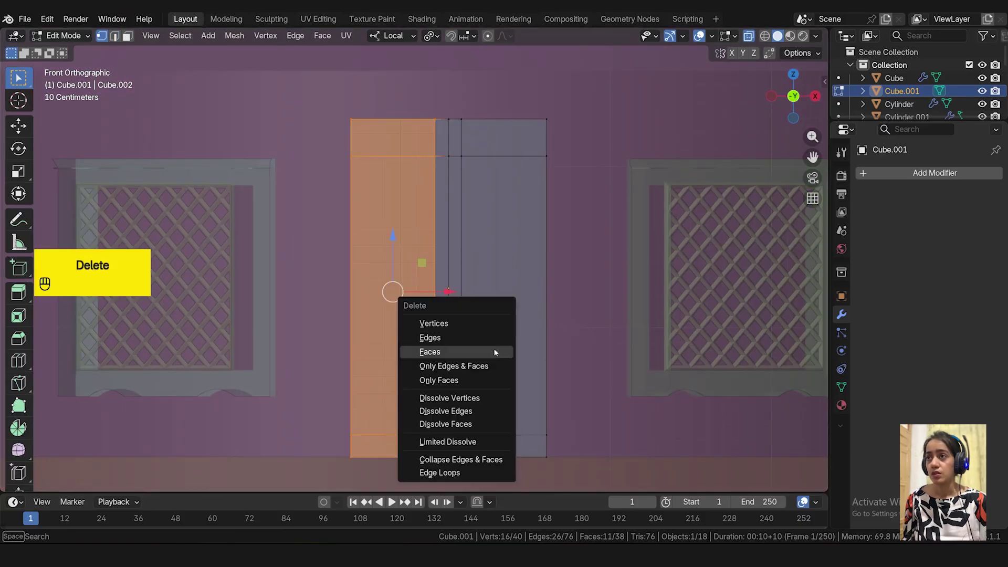
pyautogui.click(486, 327)
pyautogui.press('Tab')
pyautogui.hotkey('alt', 'z')
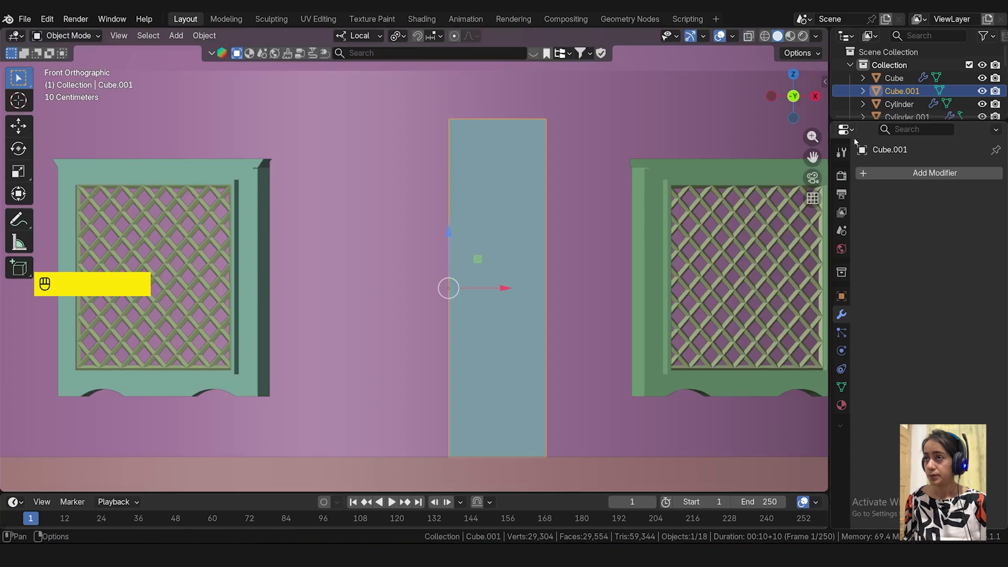
# - Add a Mirror modifier on the X axis to the remaining door half
pyautogui.click(900, 172)
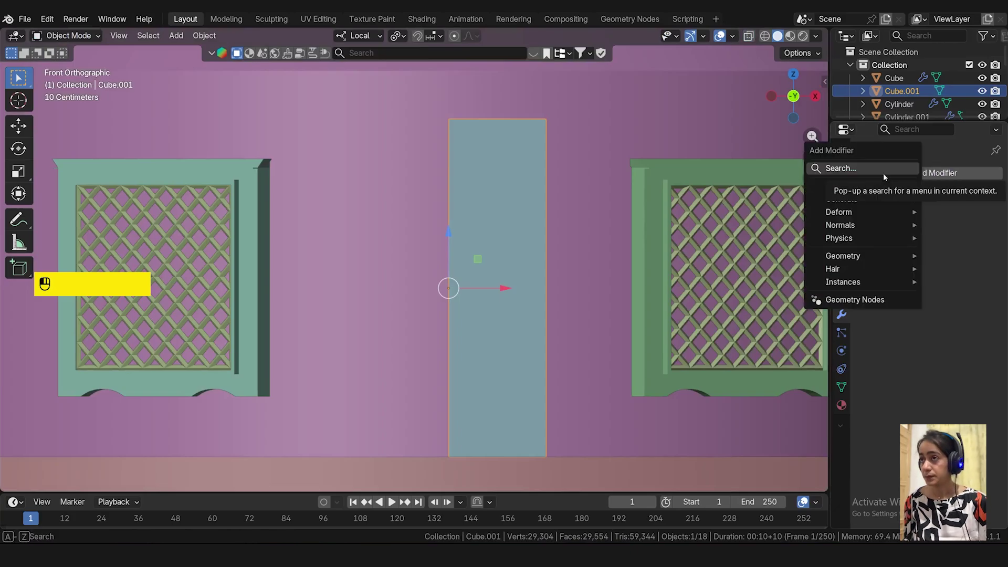
pyautogui.write('mirror')
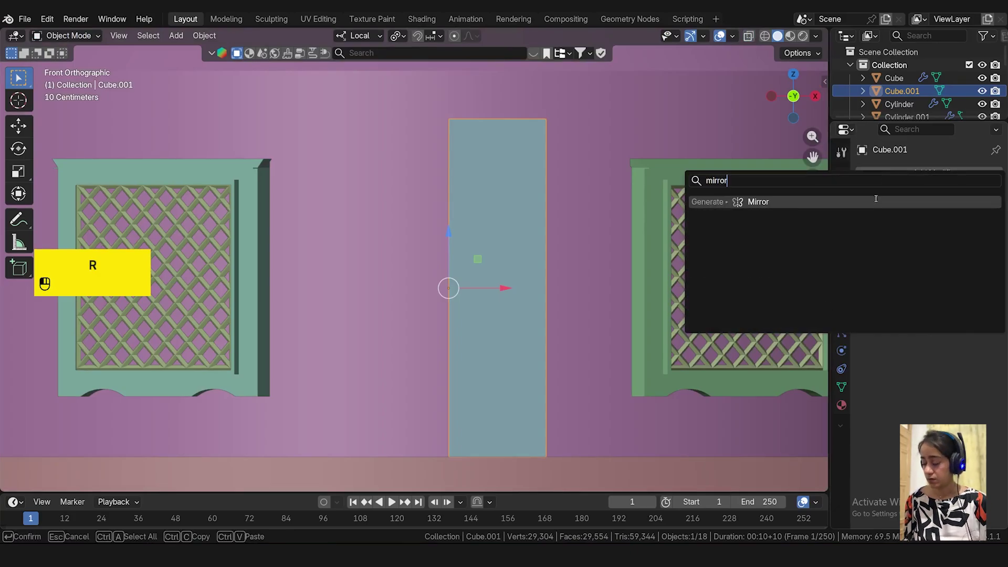
pyautogui.click(876, 201)
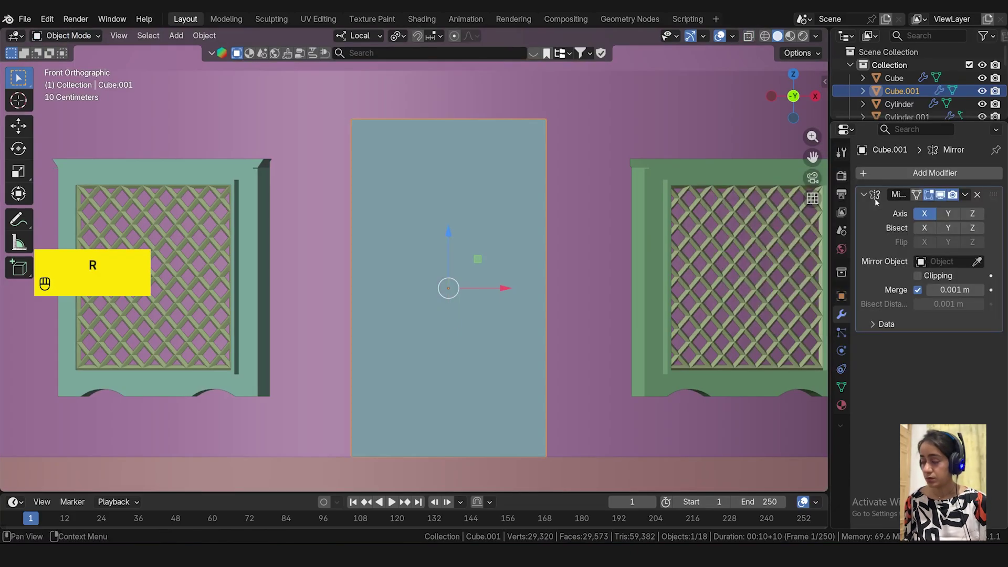
# - In Edit Mode, add two horizontal loop cuts inside the door's upper and lower rails, with slide factors of about -0.856 and 0.835
pyautogui.click(65, 35)
pyautogui.click(78, 65)
pyautogui.scroll(1, 526, 233)
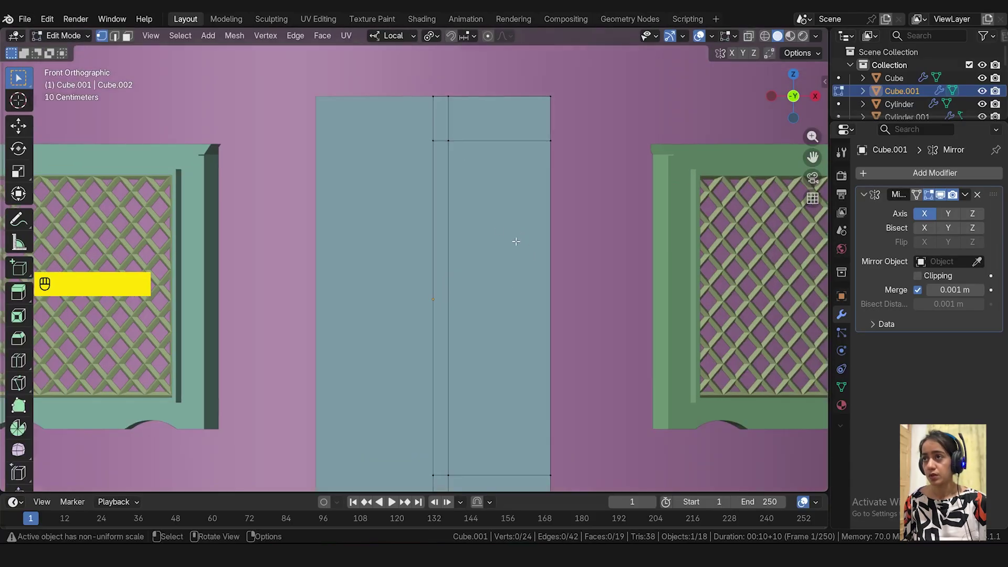
pyautogui.scroll(-1, 516, 242)
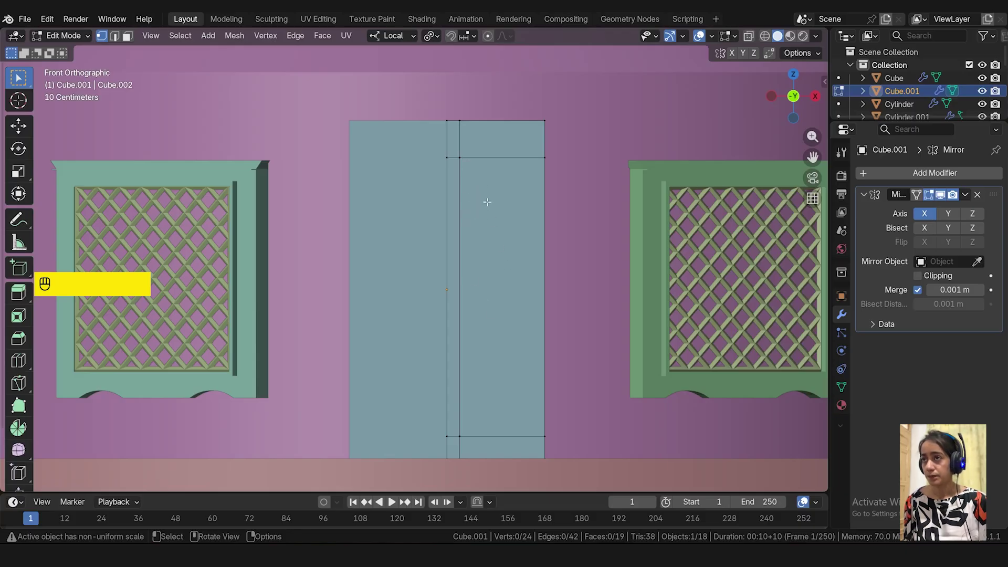
pyautogui.hotkey('ctrl', 'r')
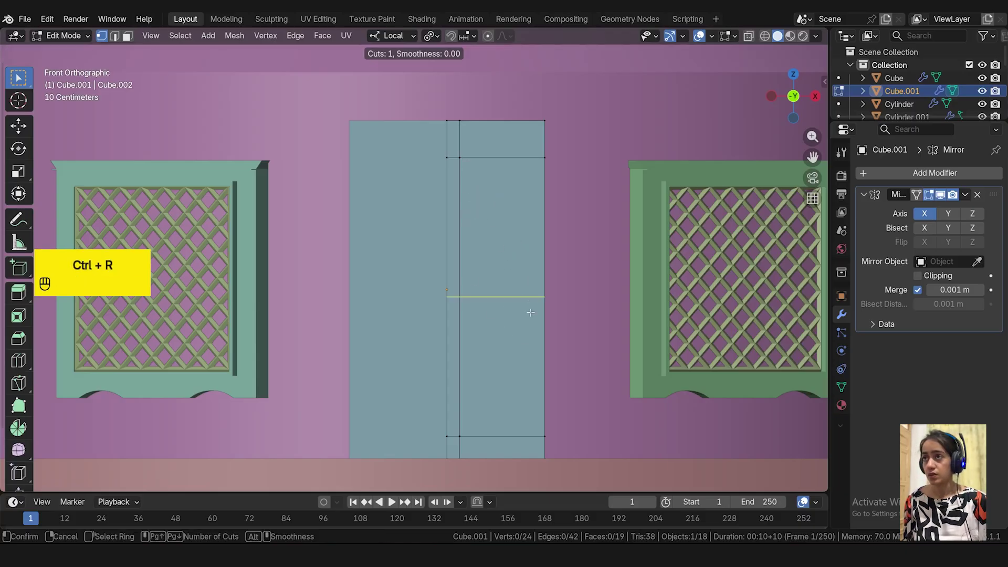
pyautogui.click(538, 298)
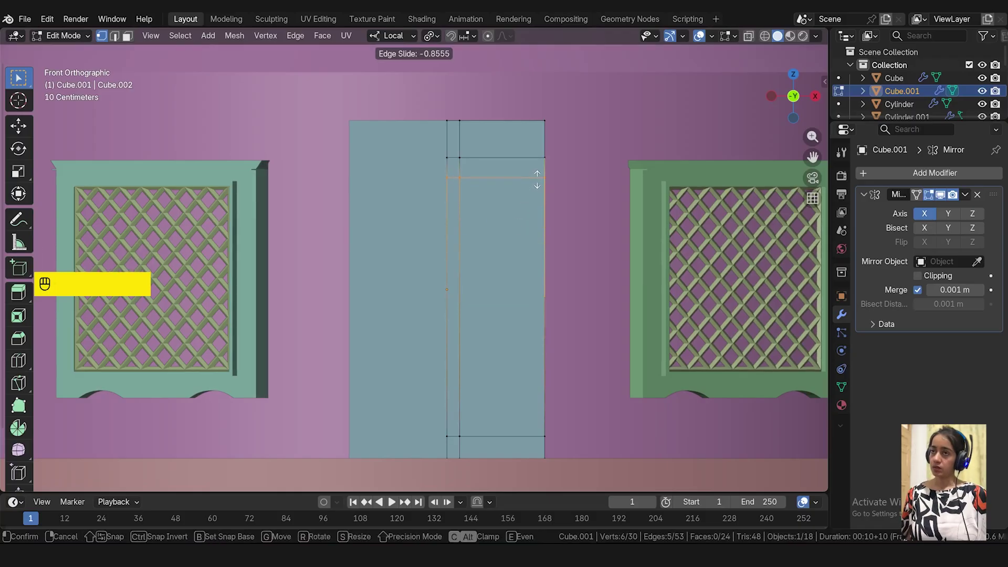
pyautogui.click(536, 180)
pyautogui.hotkey('ctrl', 'r')
pyautogui.click(547, 414)
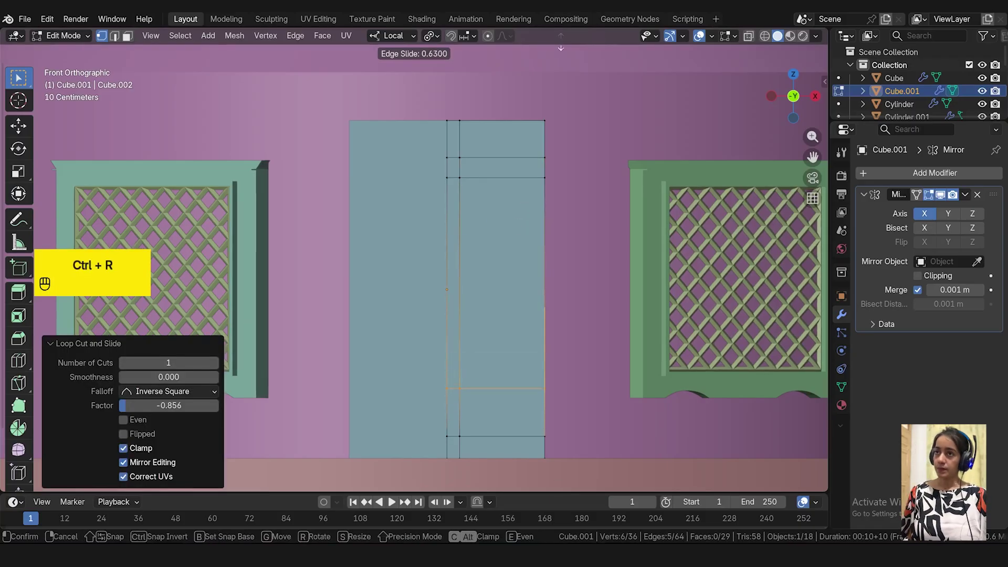
pyautogui.click(572, 67)
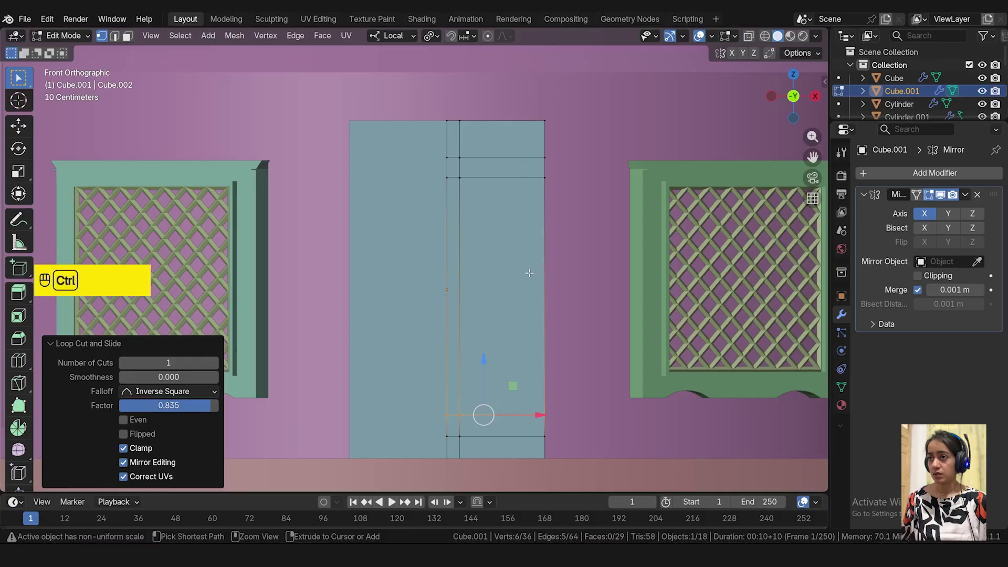
# - Add a vertical loop cut near the outer side edge of the door half, with a slide factor of about 0.602
pyautogui.hotkey('ctrl', 'r')
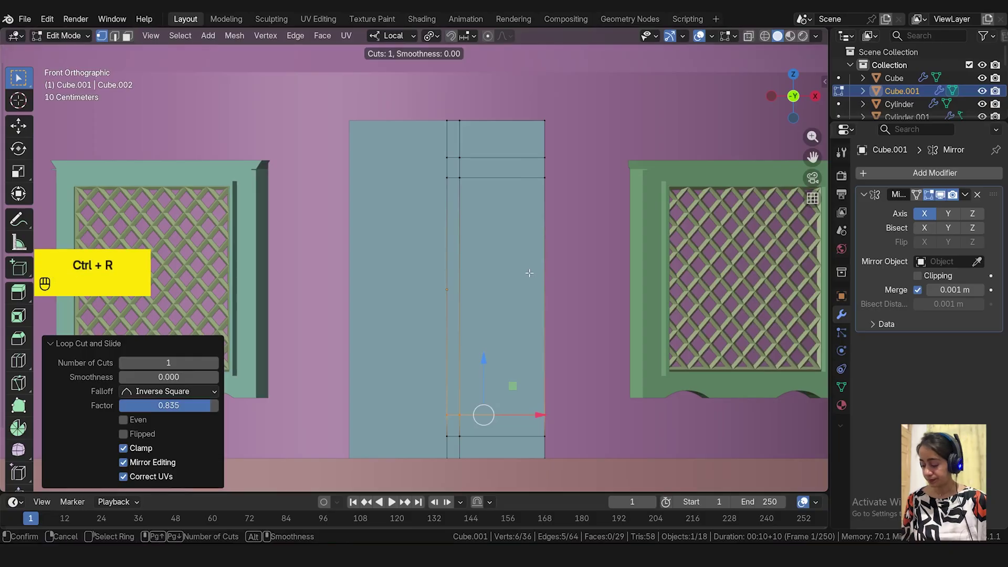
pyautogui.click(522, 313)
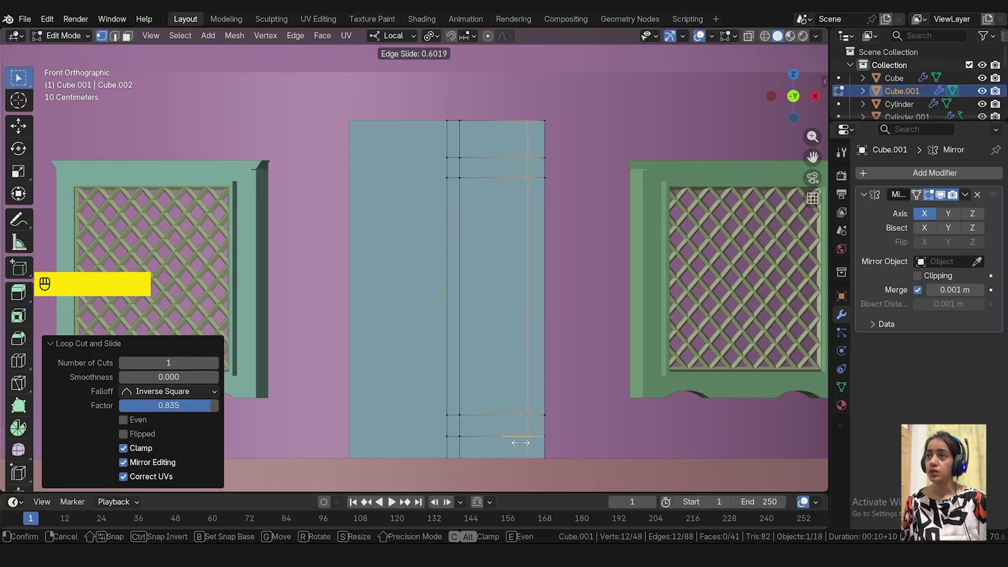
pyautogui.click(520, 443)
pyautogui.click(510, 345)
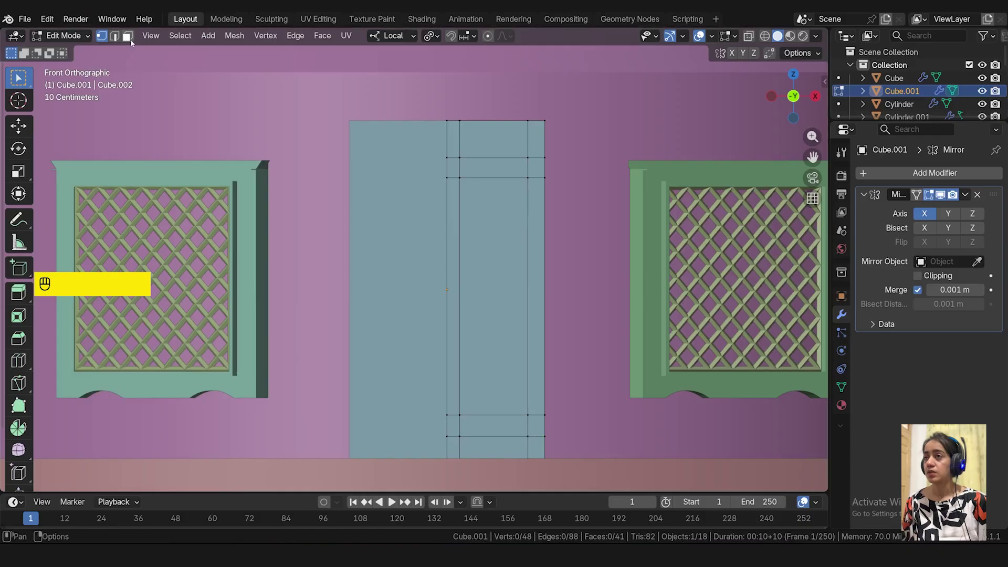
# - Delete the large central panel's front and back faces to open the door leaf, and return to Object Mode
pyautogui.press('3')
pyautogui.click(477, 263)
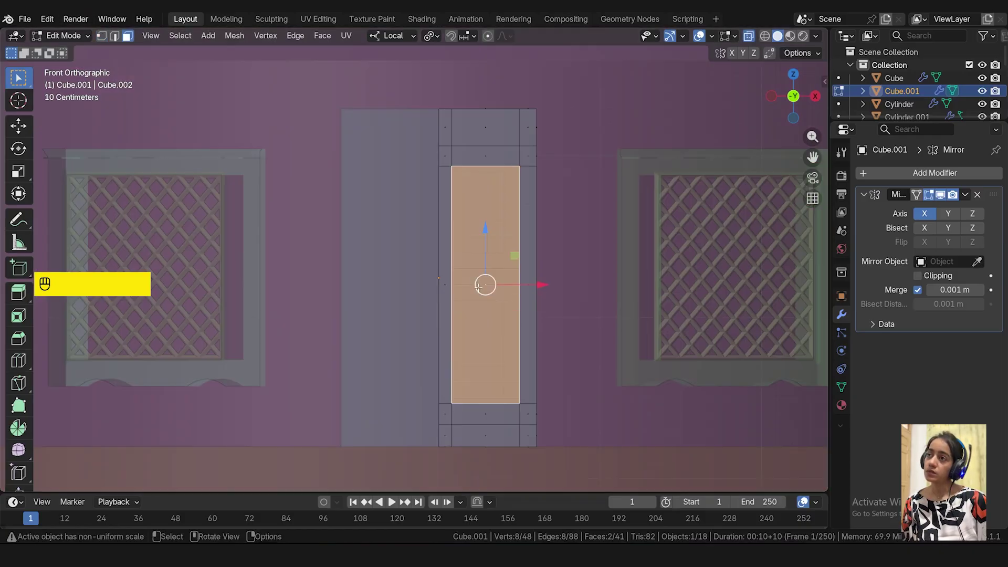
pyautogui.press('Delete')
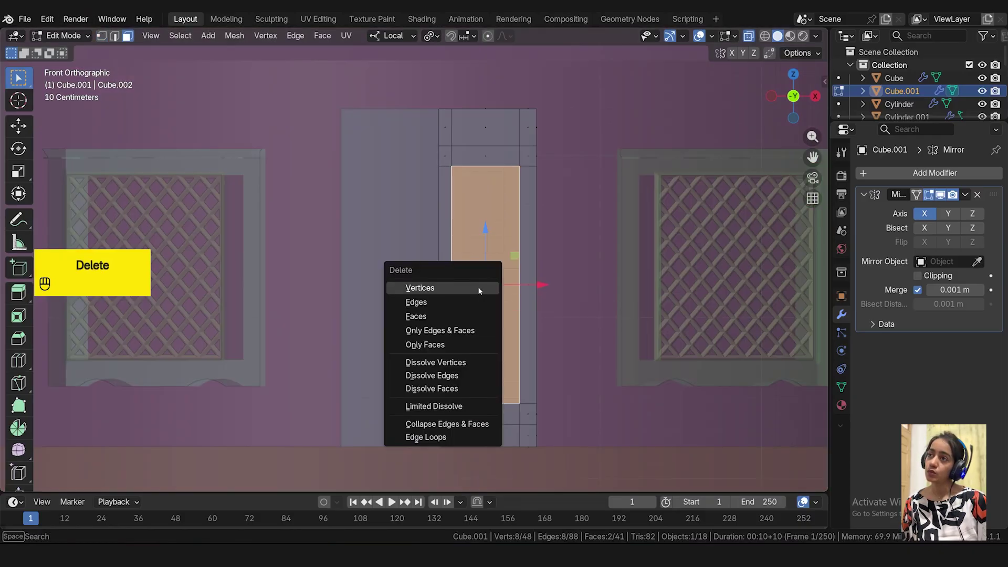
pyautogui.click(469, 314)
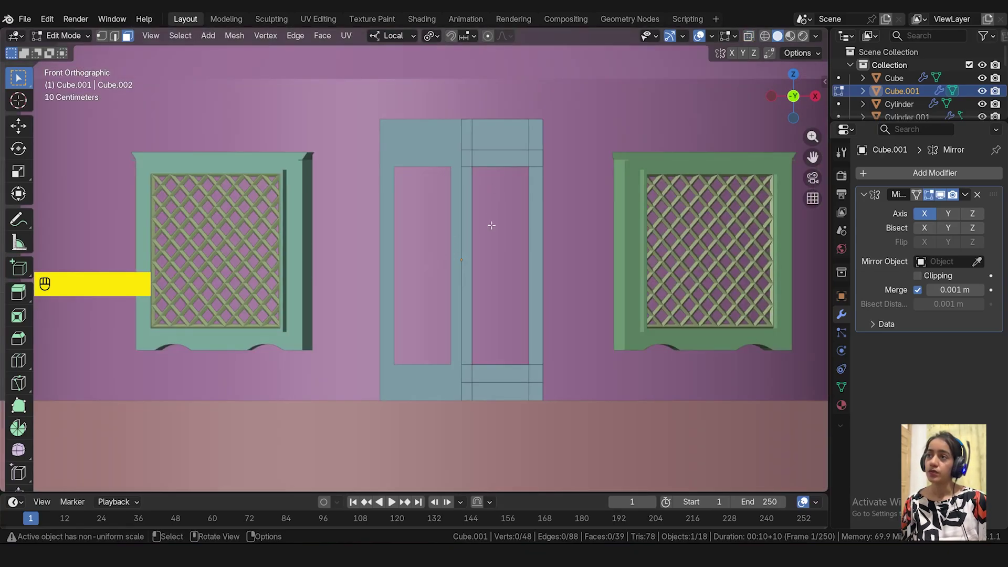
pyautogui.press('Tab')
# - Add a cylinder, raise it about 2.088 m to door height, and scale it down to a small flat bar
pyautogui.scroll(-6, 490, 236)
pyautogui.scroll(4, 490, 234)
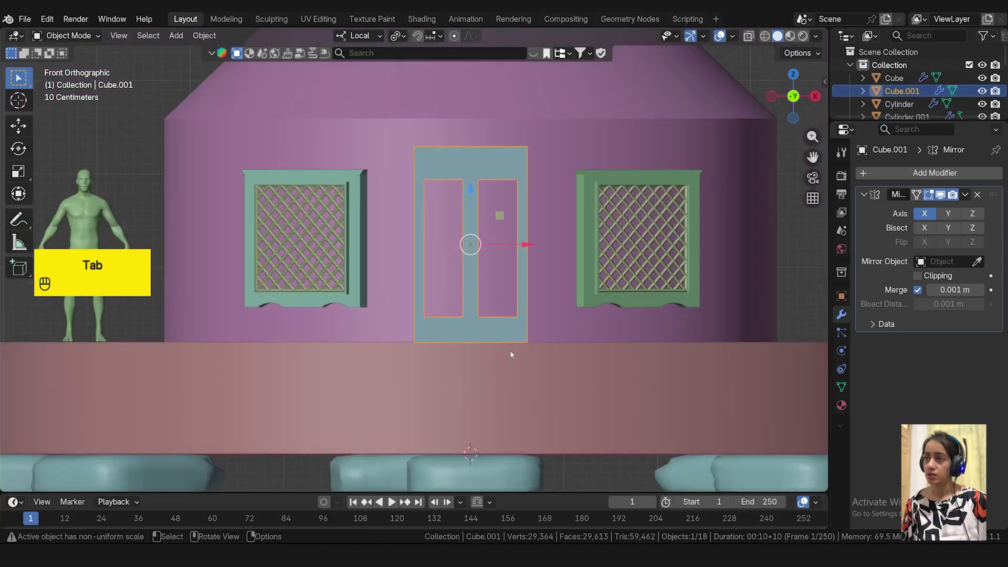
pyautogui.hotkey('shift', 'a')
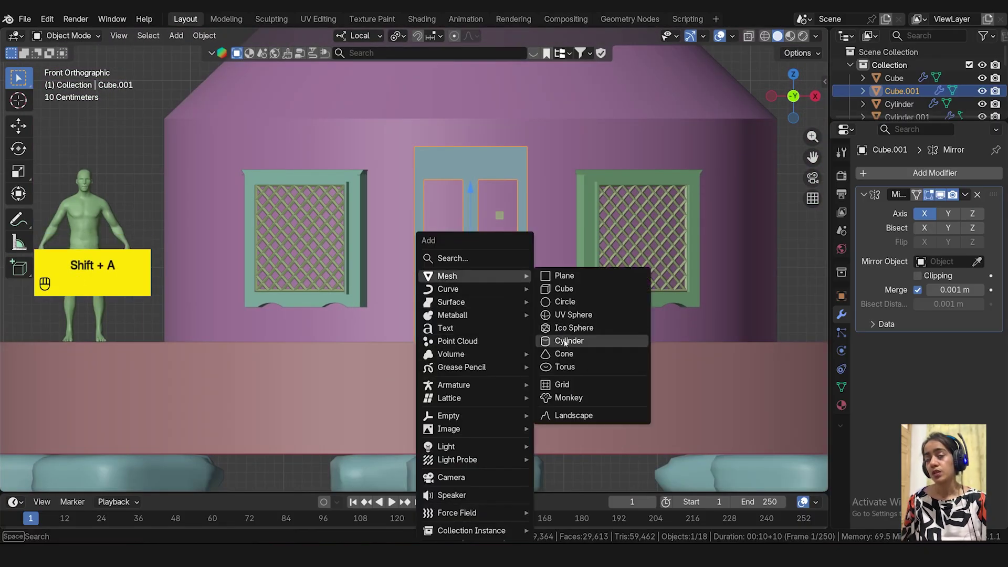
pyautogui.click(574, 340)
pyautogui.moveTo(470, 395); pyautogui.dragTo(471, 200)
pyautogui.press('s')
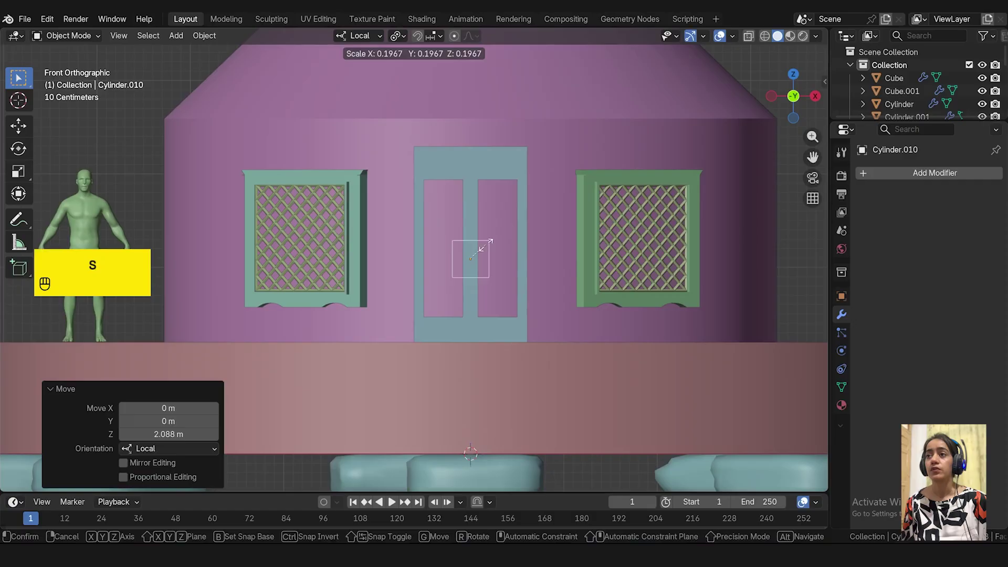
pyautogui.click(468, 251)
pyautogui.press('s')
pyautogui.press('z')
pyautogui.click(535, 248)
pyautogui.scroll(4, 488, 239)
pyautogui.press('s')
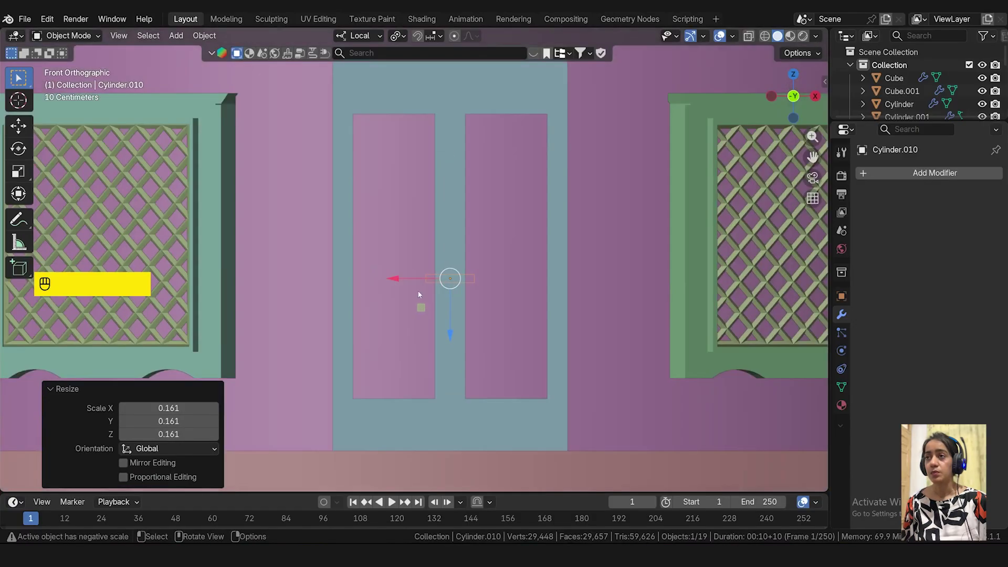
# - Widen the bar along X to span the lower part of the right door opening, and align its depth with the door
pyautogui.moveTo(499, 332); pyautogui.dragTo(499, 388)
pyautogui.press('s')
pyautogui.press('x')
pyautogui.press('KP_3')
pyautogui.moveTo(488, 315); pyautogui.dragTo(222, 273)
pyautogui.press('KP_1')
# - Make two linked duplicates of the bar and place them across the upper part and middle of the same opening
pyautogui.hotkey('alt', 'd')
pyautogui.rightClick(483, 394)
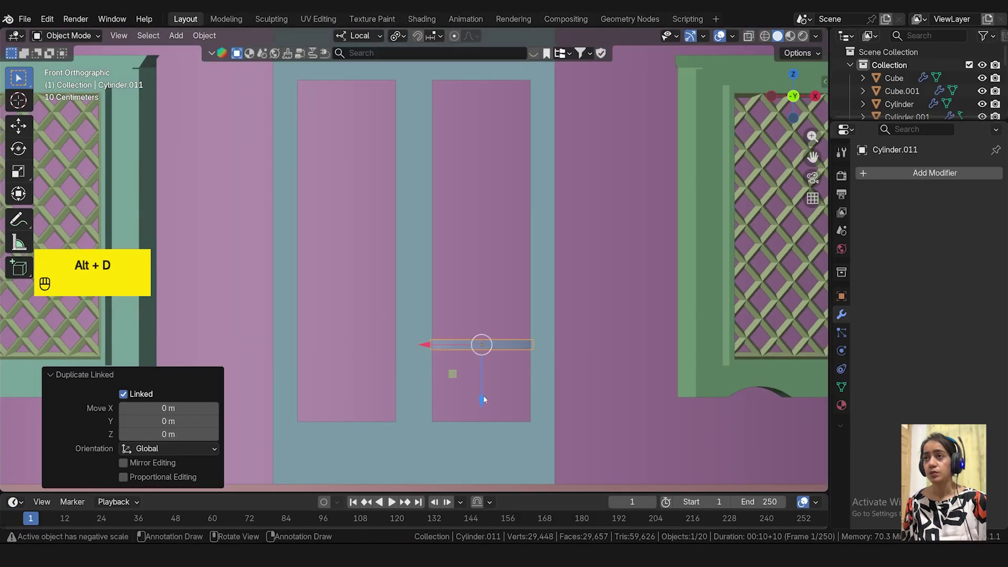
pyautogui.moveTo(483, 396); pyautogui.dragTo(478, 216)
pyautogui.hotkey('alt', 'd')
pyautogui.rightClick(484, 309)
pyautogui.click(482, 259)
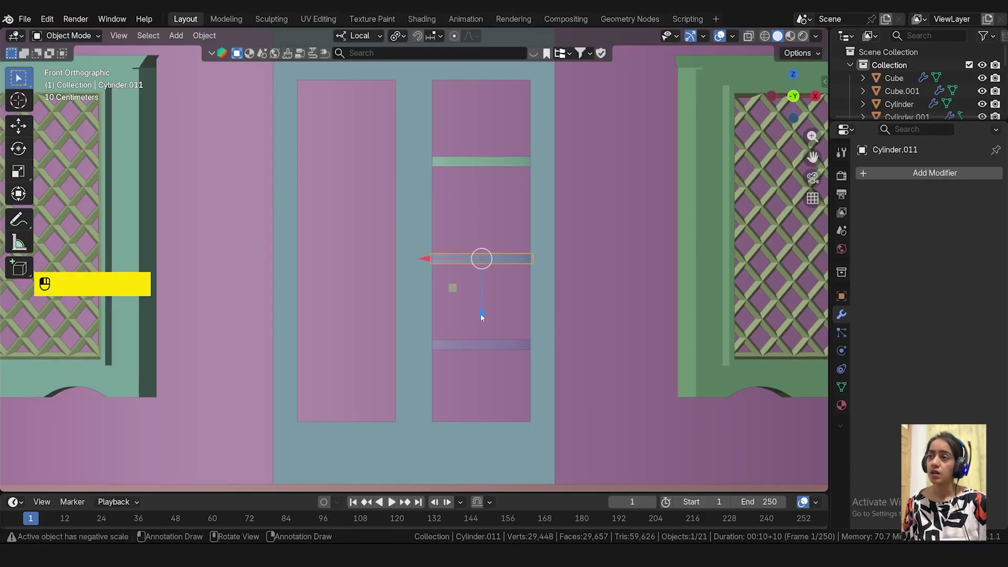
pyautogui.moveTo(482, 315); pyautogui.dragTo(482, 303)
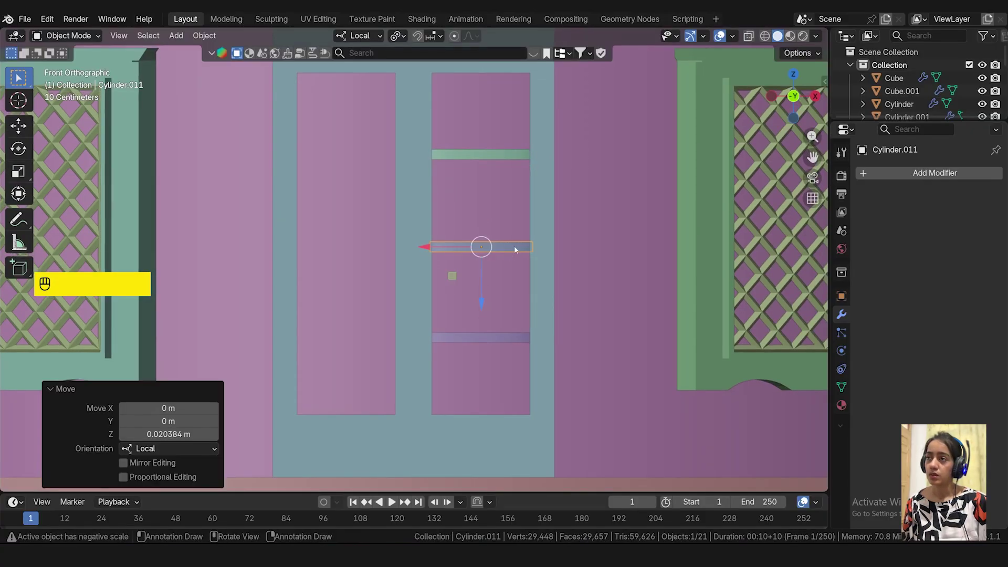
# - Duplicate the middle bar and reshape the copy into a vertical bar, scaling it about 0.110 along X and 16.175 along Z
pyautogui.hotkey('shift', 'd')
pyautogui.rightClick(526, 267)
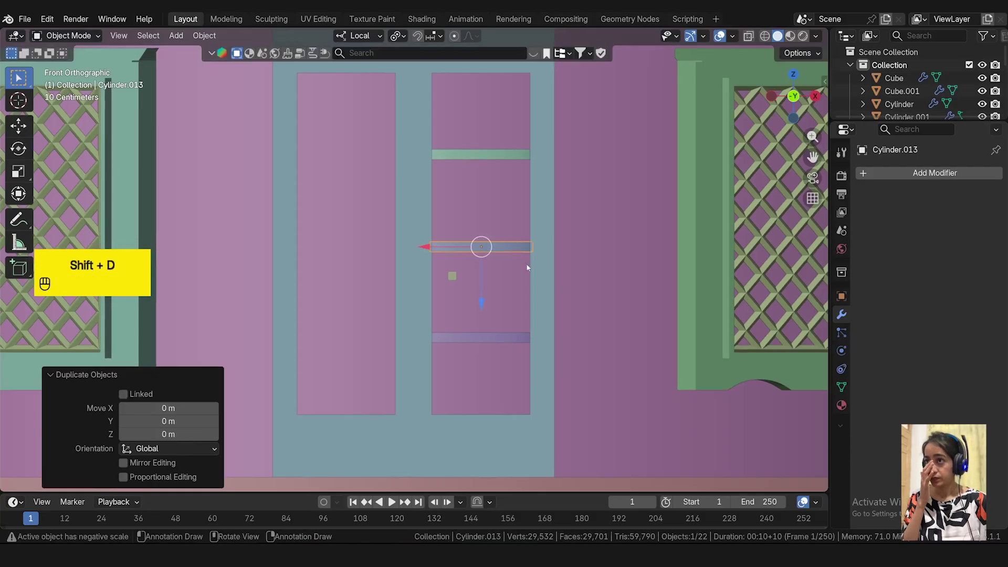
pyautogui.press('s')
pyautogui.press('x')
pyautogui.click(479, 245)
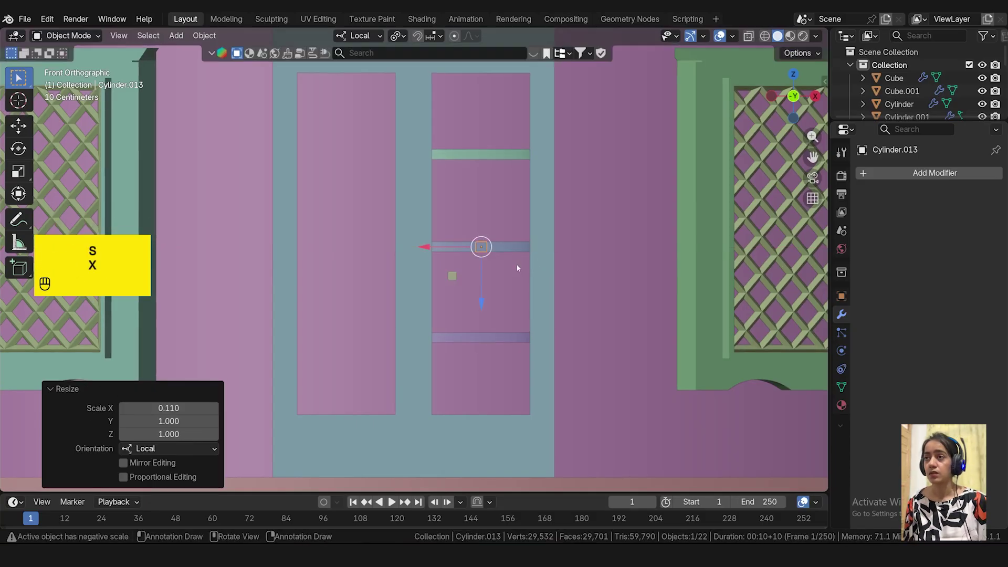
pyautogui.press('s')
pyautogui.press('z')
pyautogui.click(685, 306)
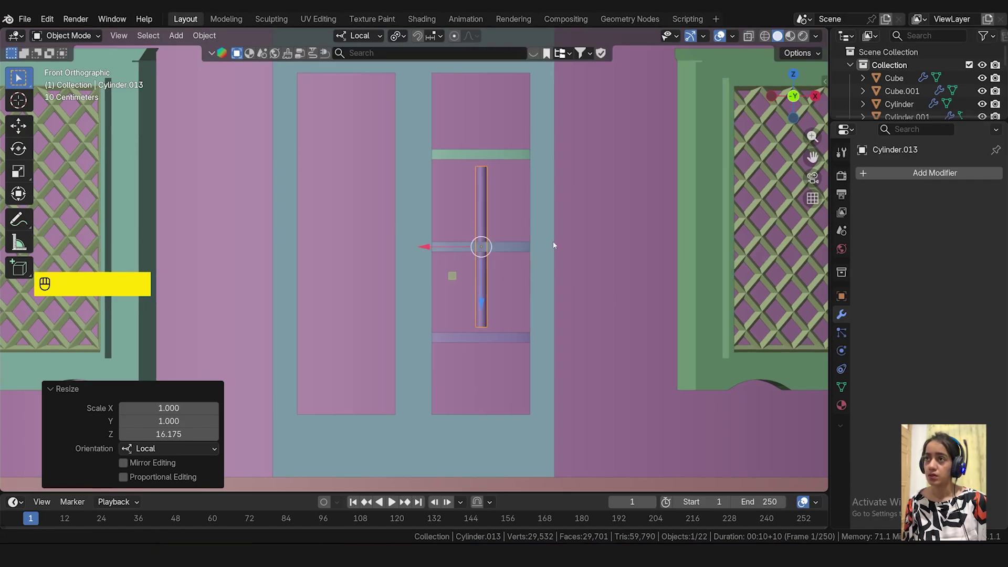
# - Thin the vertical bar with a uniform scale of about 0.646, and stretch it along Z to the opening's full height
pyautogui.press('s')
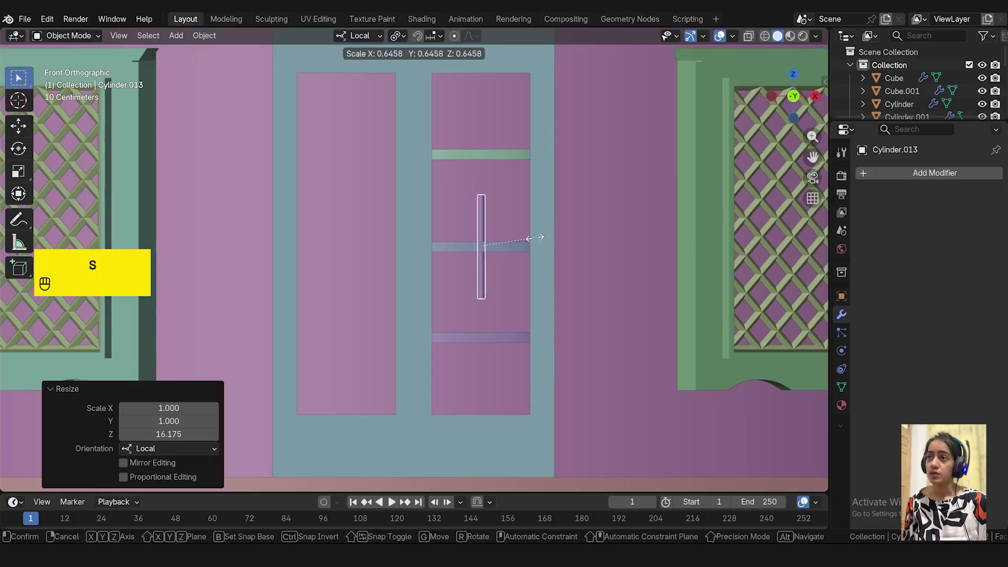
pyautogui.click(535, 238)
pyautogui.scroll(-1, 533, 237)
pyautogui.press('s')
pyautogui.press('z')
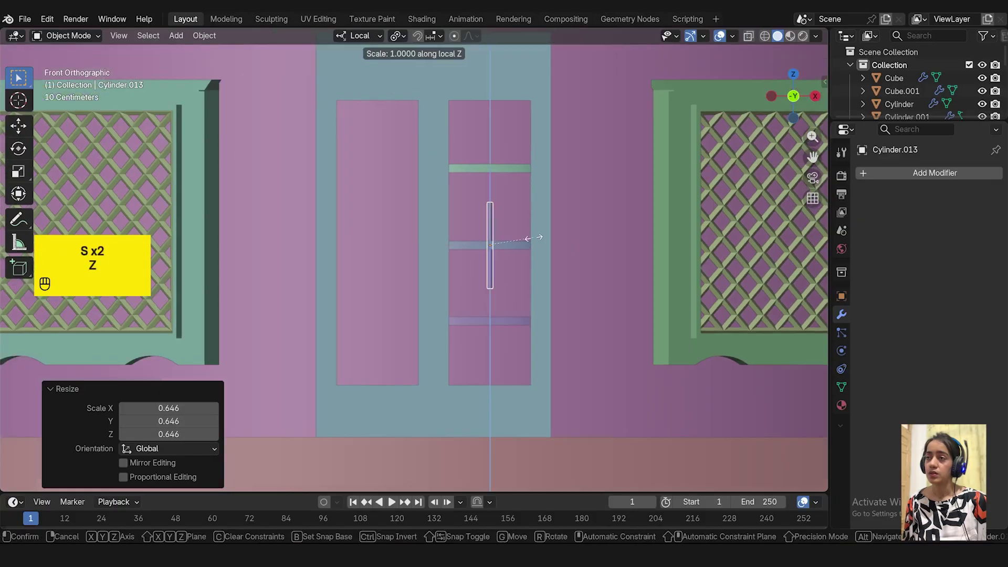
pyautogui.click(630, 286)
# - Select the three horizontal bars and thin them together along Z to a scale of about 0.488
pyautogui.keyDown('shift'); pyautogui.click(511, 322); pyautogui.keyUp('shift')
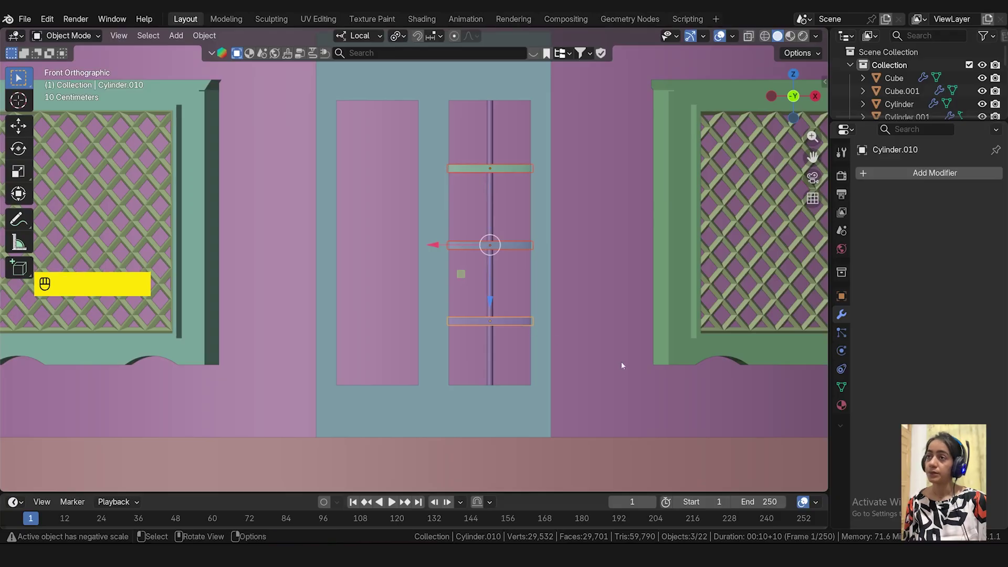
pyautogui.press('s')
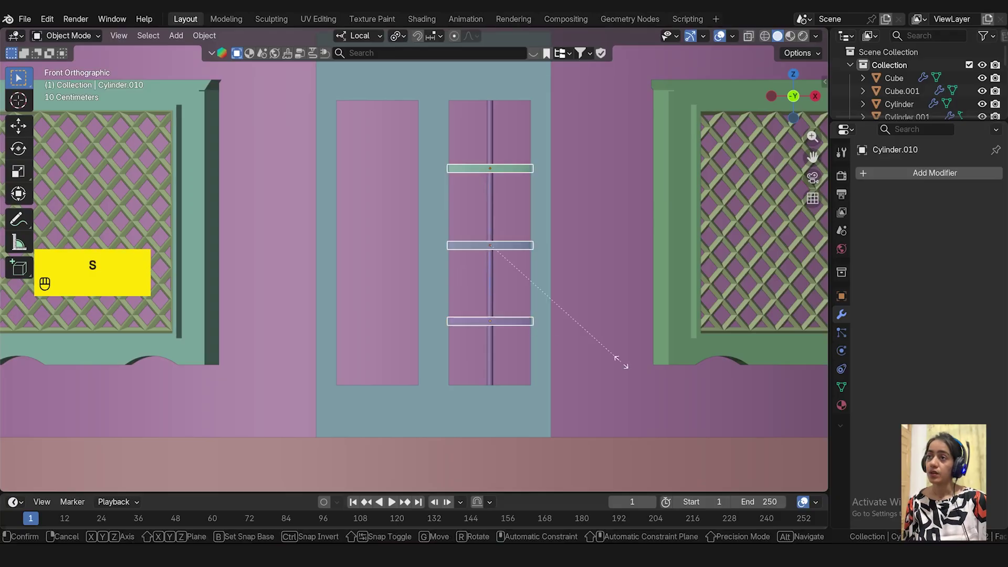
pyautogui.press('z')
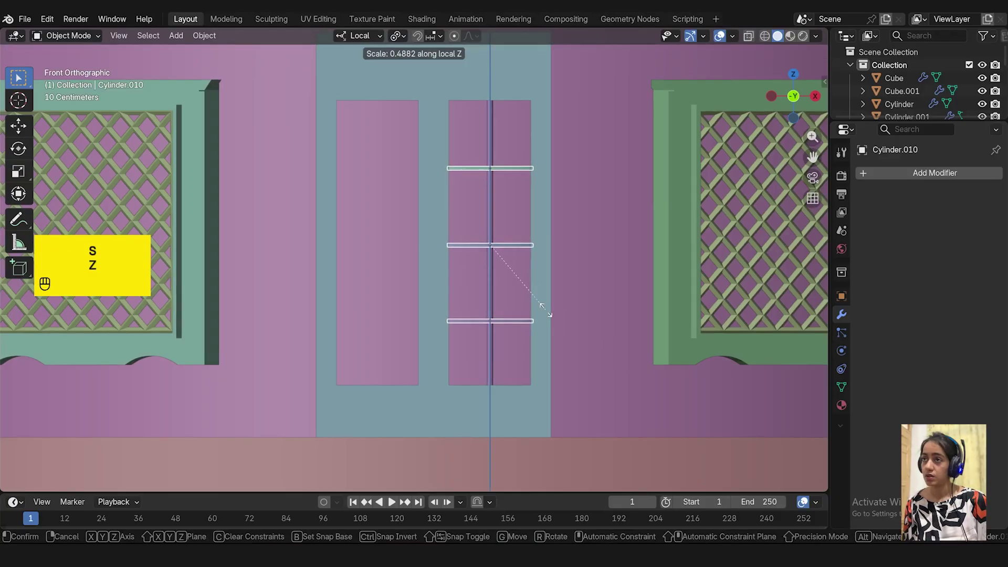
pyautogui.click(546, 311)
# - Make linked duplicates of the vertical bar and three horizontal bars, and move them about 0.579 m along X into the left opening
pyautogui.hotkey('alt', 'd')
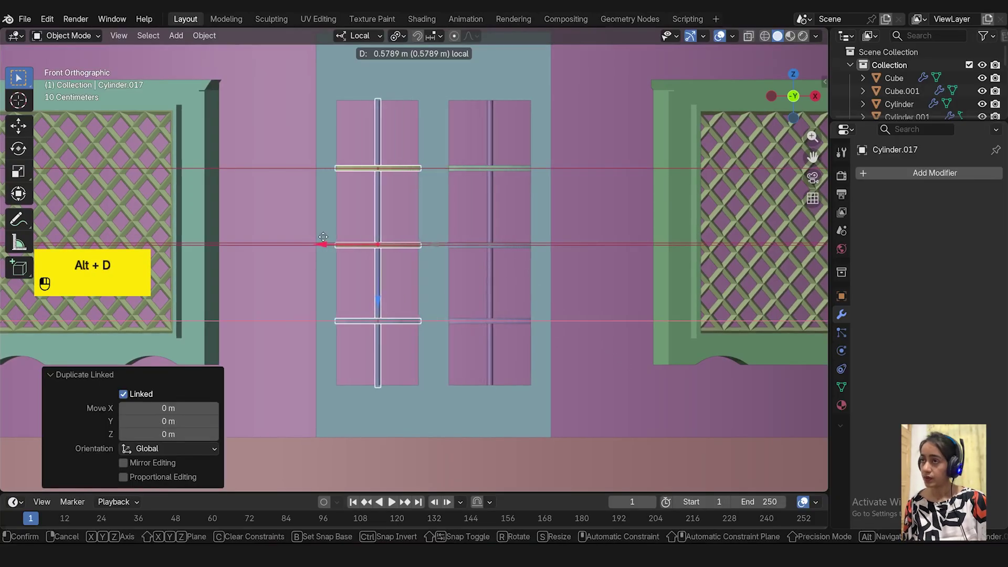
pyautogui.click(322, 243)
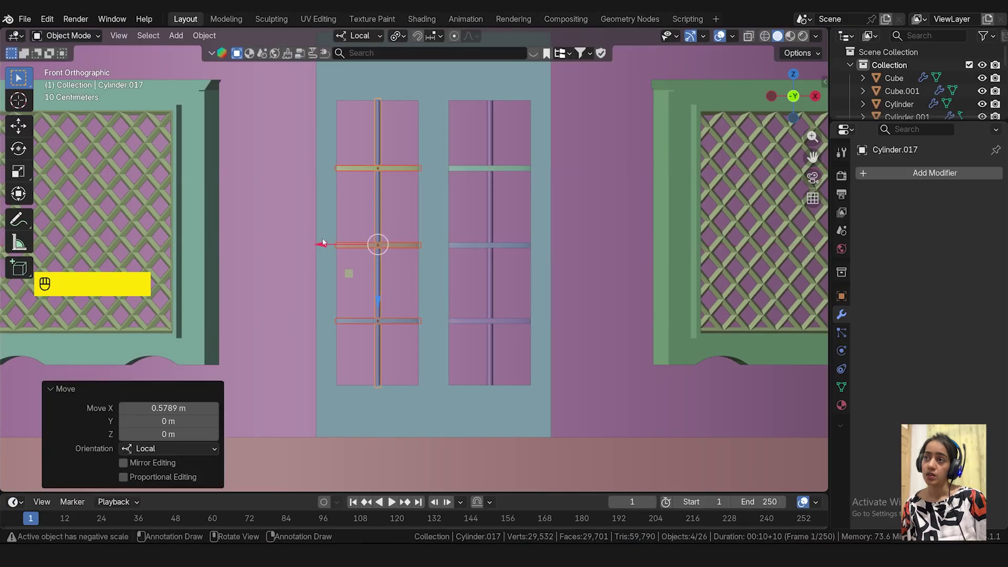
pyautogui.press('ctrl+KP_3')
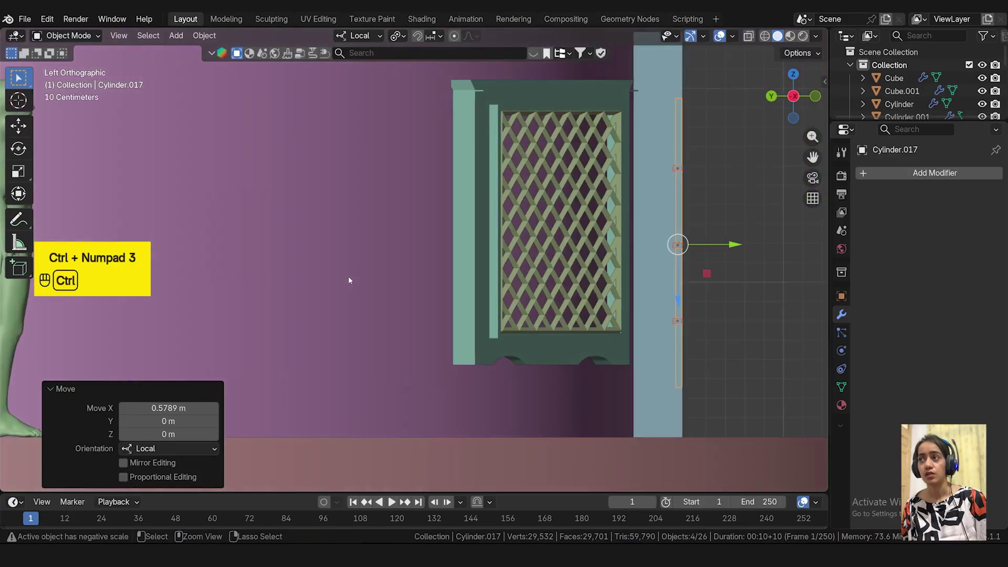
pyautogui.scroll(3, 672, 188)
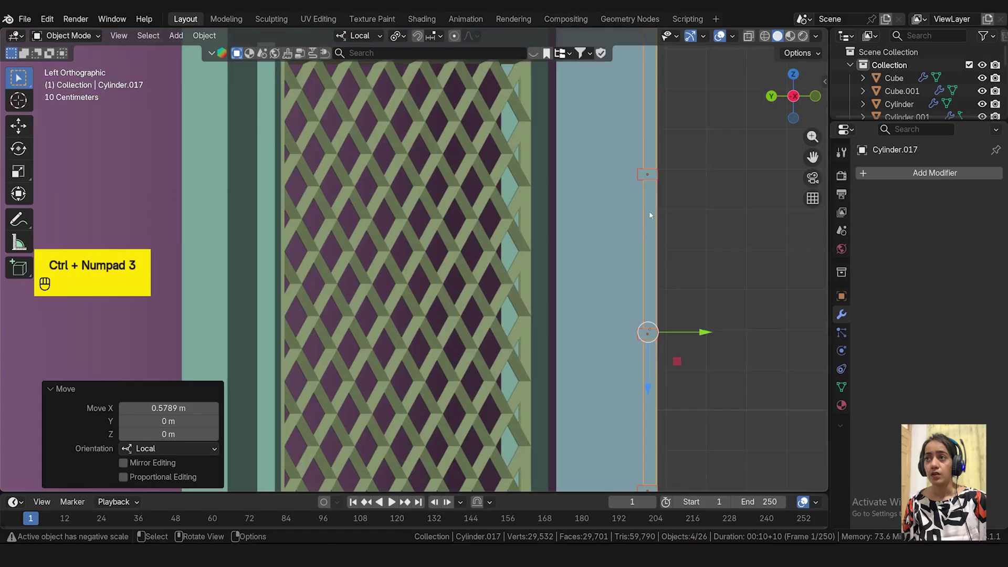
pyautogui.press('KP_1')
# - Duplicate the left opening's vertical bar, move the copy to the seam between the doors, and scale it about 3.610 along Y
pyautogui.click(622, 344)
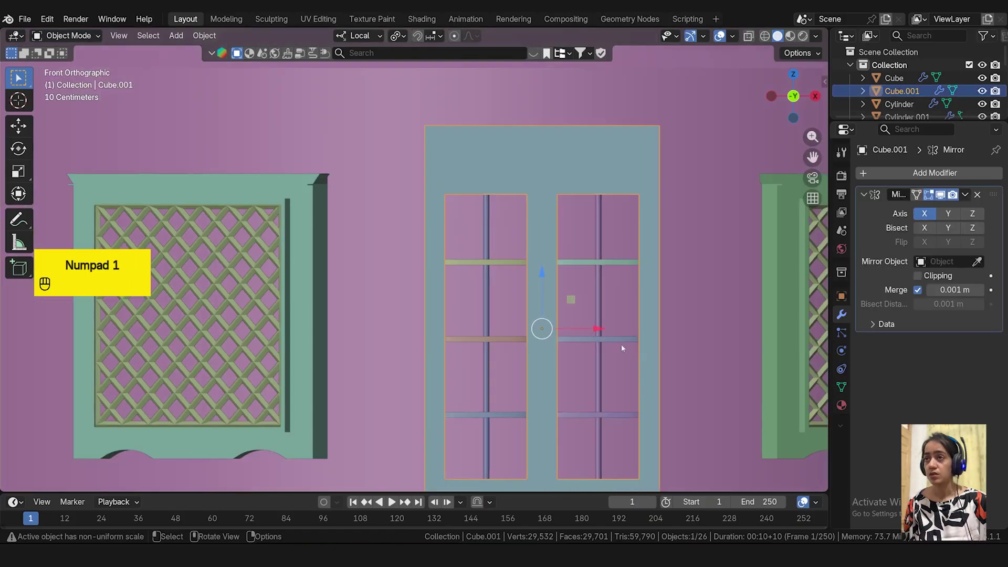
pyautogui.click(487, 355)
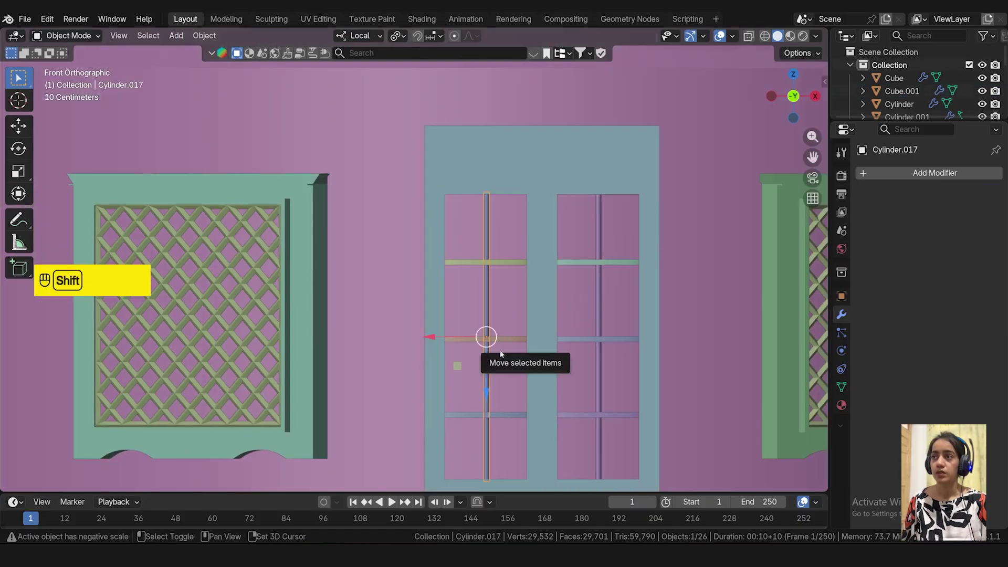
pyautogui.hotkey('shift', 'd')
pyautogui.rightClick(500, 350)
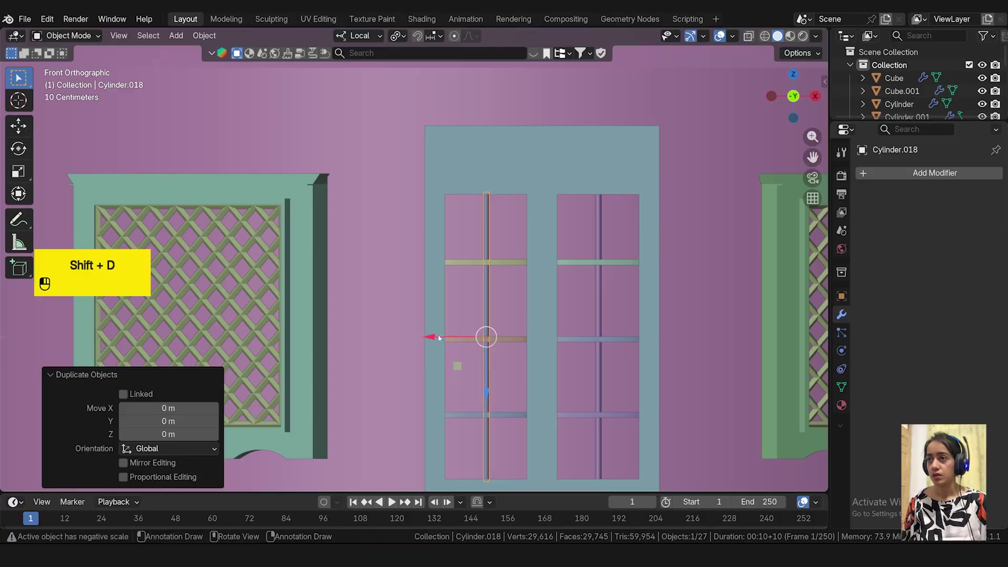
pyautogui.moveTo(438, 336); pyautogui.dragTo(497, 336)
pyautogui.scroll(-2, 579, 324)
pyautogui.press('KP_3')
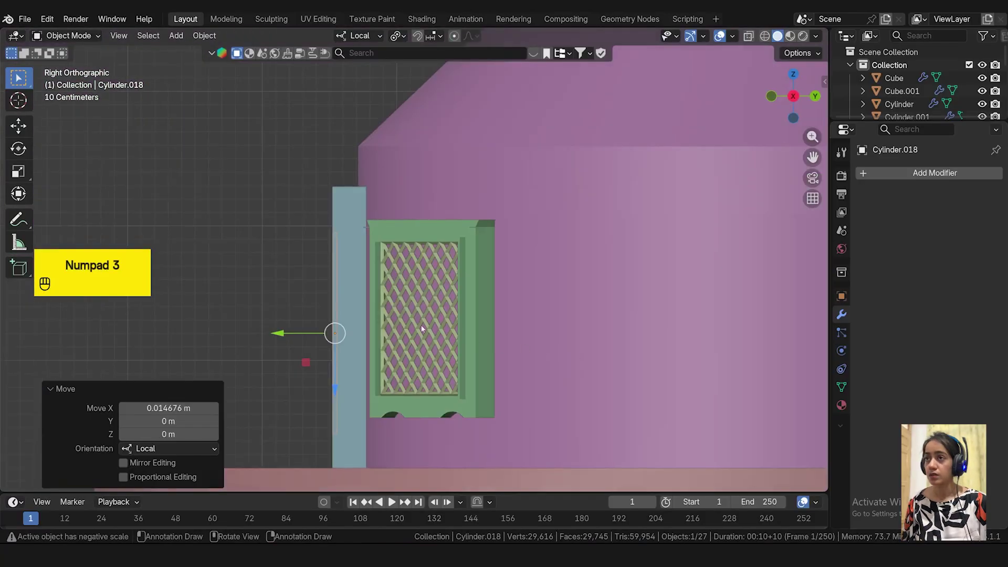
pyautogui.press('s')
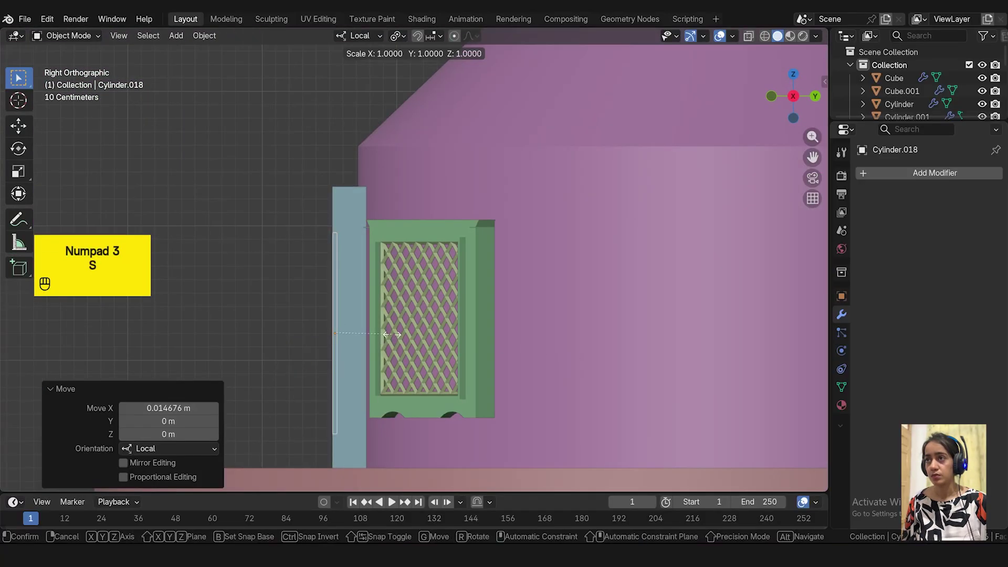
pyautogui.press('y')
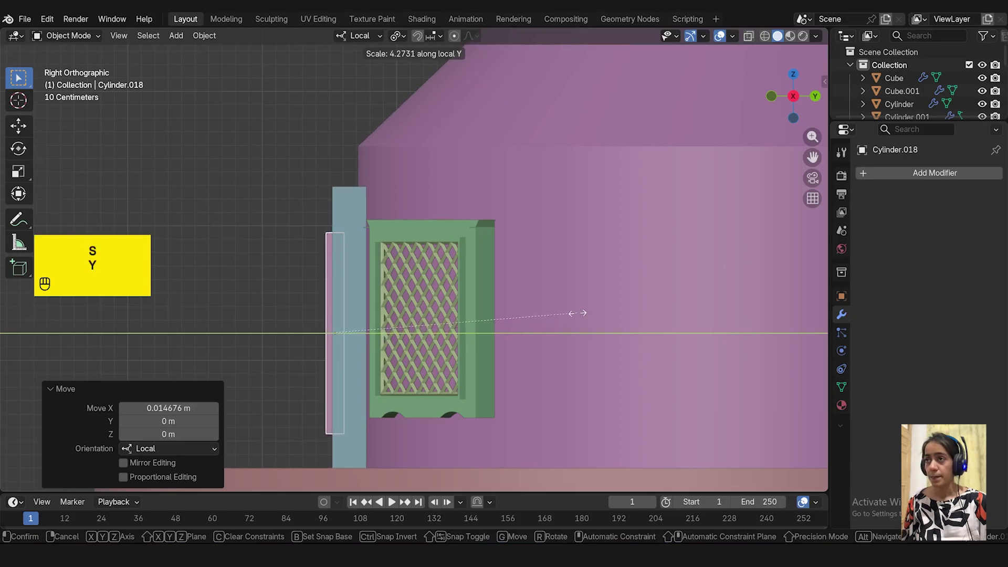
pyautogui.click(551, 308)
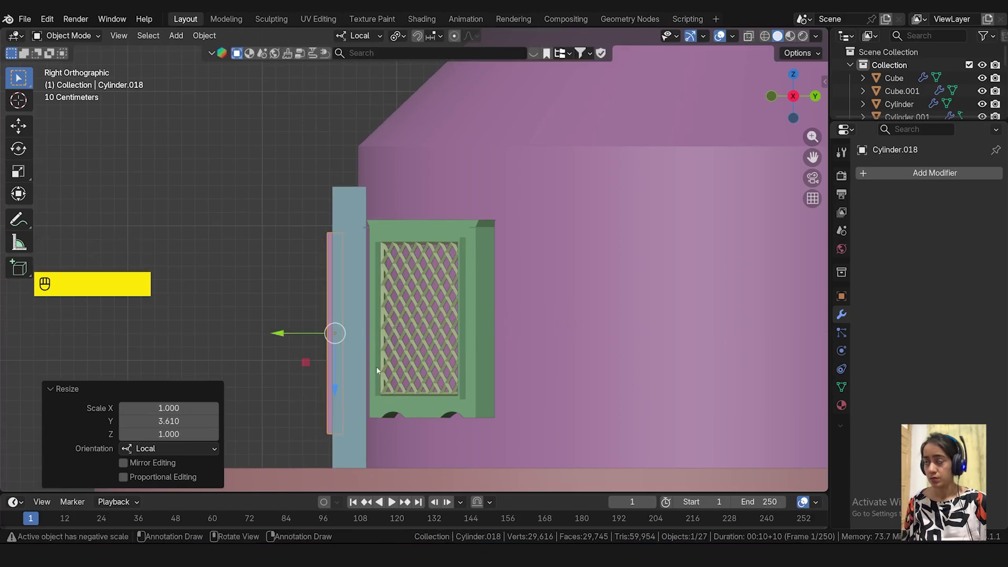
# - Check the yurt reference photo of the double doors, and stretch the central seam bar to the full door height
pyautogui.press('KP_1')
pyautogui.hotkey('alt', 'Tab')
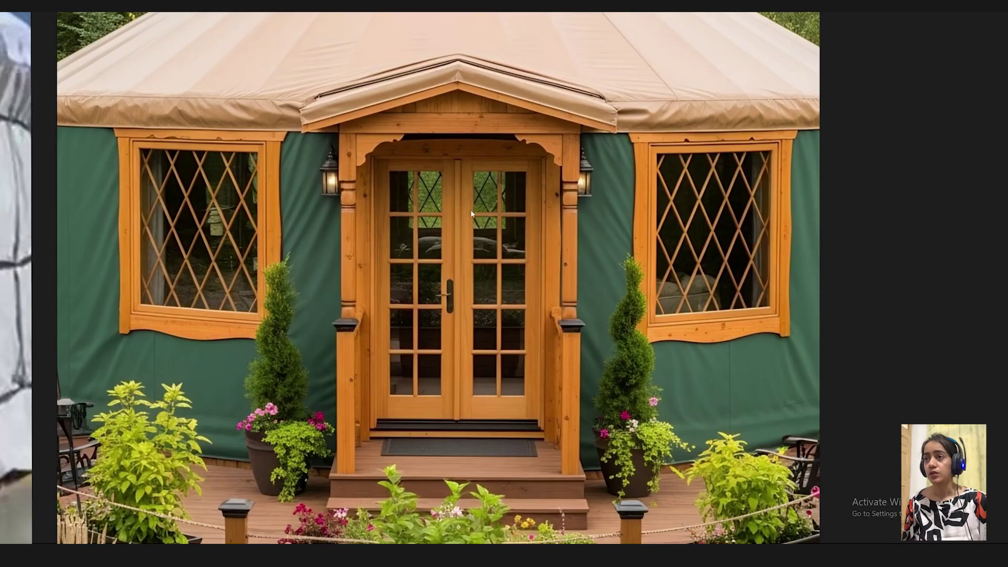
pyautogui.hotkey('alt', 'Tab')
pyautogui.scroll(2, 512, 291)
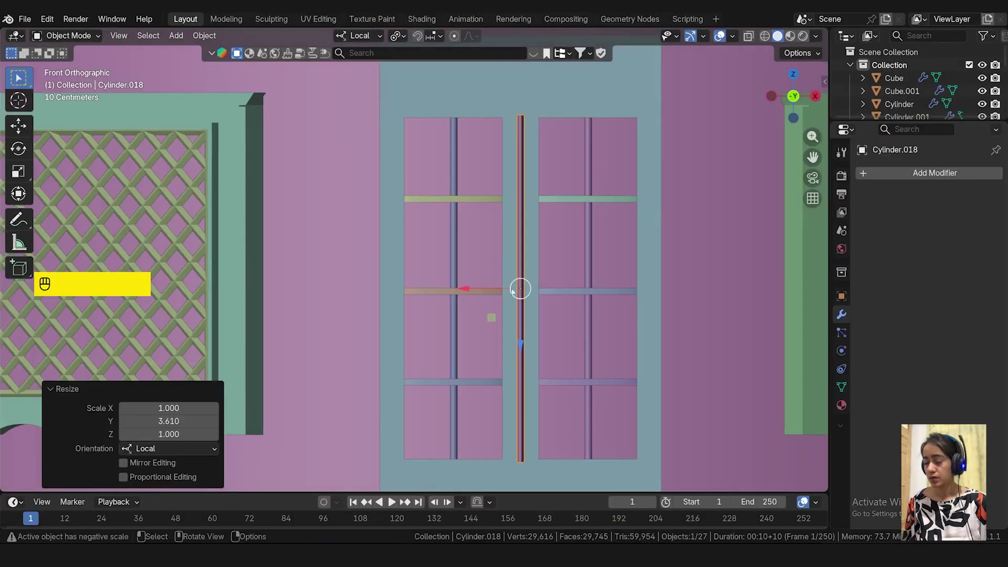
pyautogui.scroll(-2, 547, 392)
pyautogui.click(576, 391)
pyautogui.keyDown('shift'); pyautogui.moveTo(575, 391); pyautogui.dragTo(533, 341, button='middle'); pyautogui.keyUp('shift')
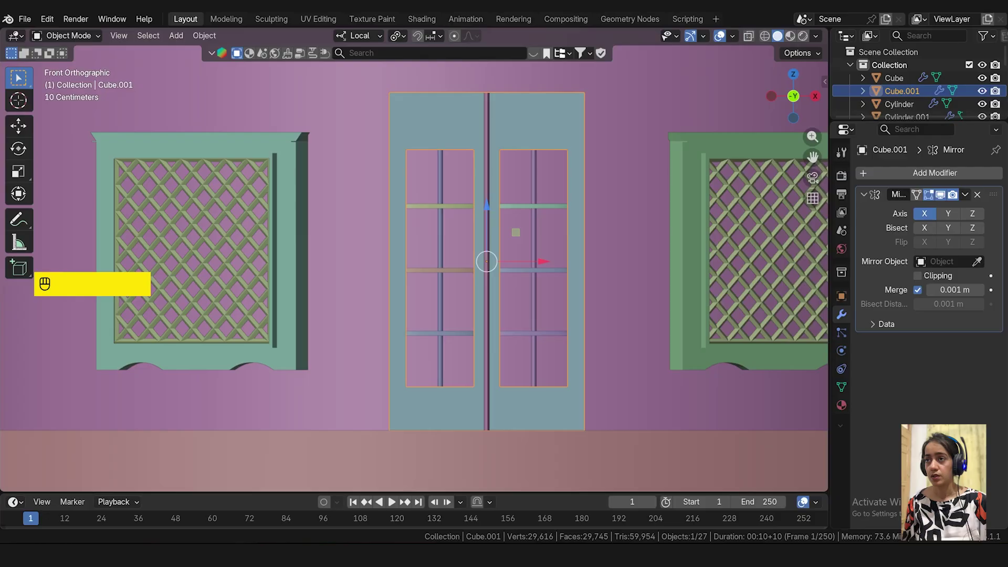
# - Try a copy of the seam bar as a post at the door's left edge, moved about 0.624 m and widened about 2.835 along X
pyautogui.click(489, 396)
pyautogui.hotkey('shift', 'd')
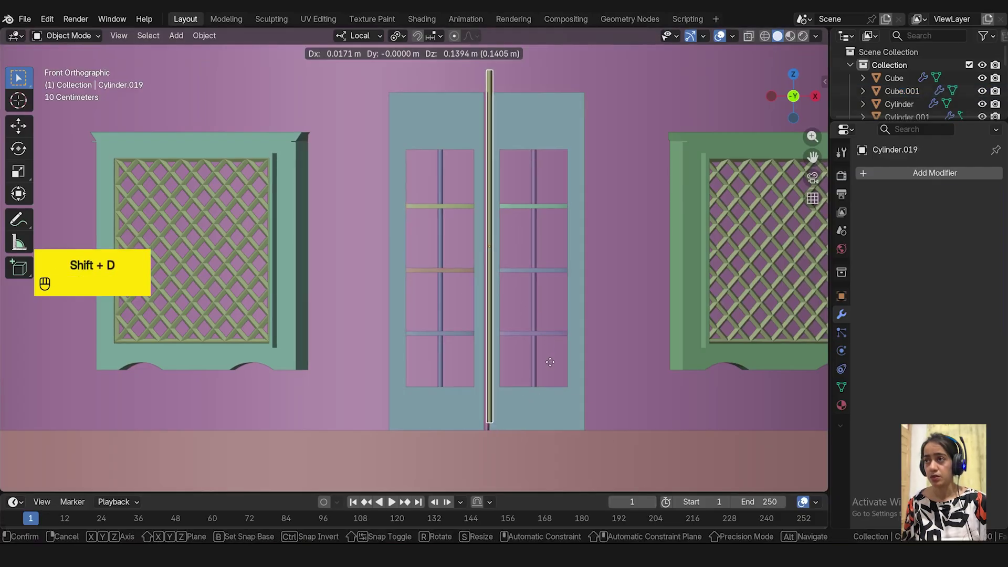
pyautogui.rightClick(546, 368)
pyautogui.press('g')
pyautogui.press('x')
pyautogui.click(326, 272)
pyautogui.press('s')
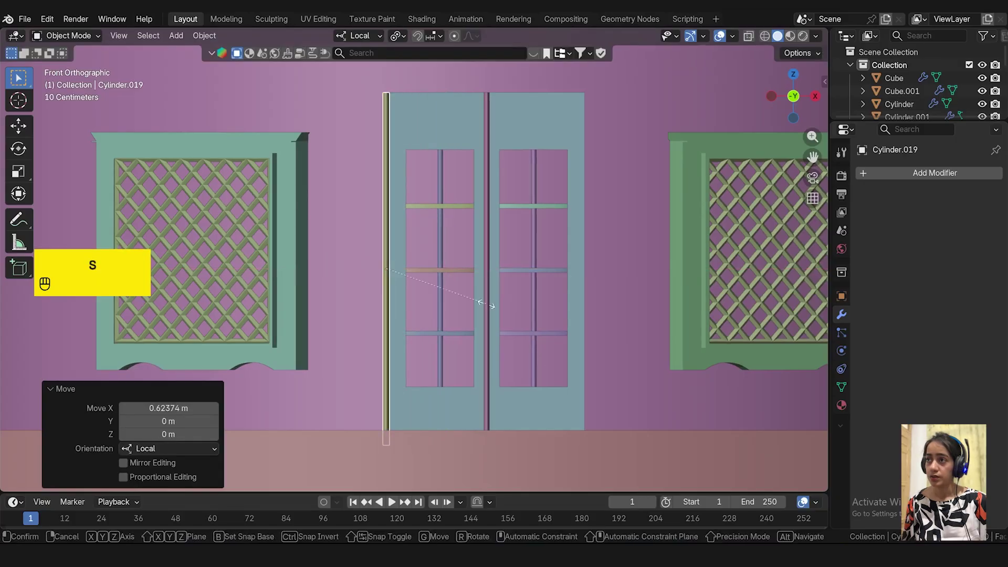
pyautogui.press('x')
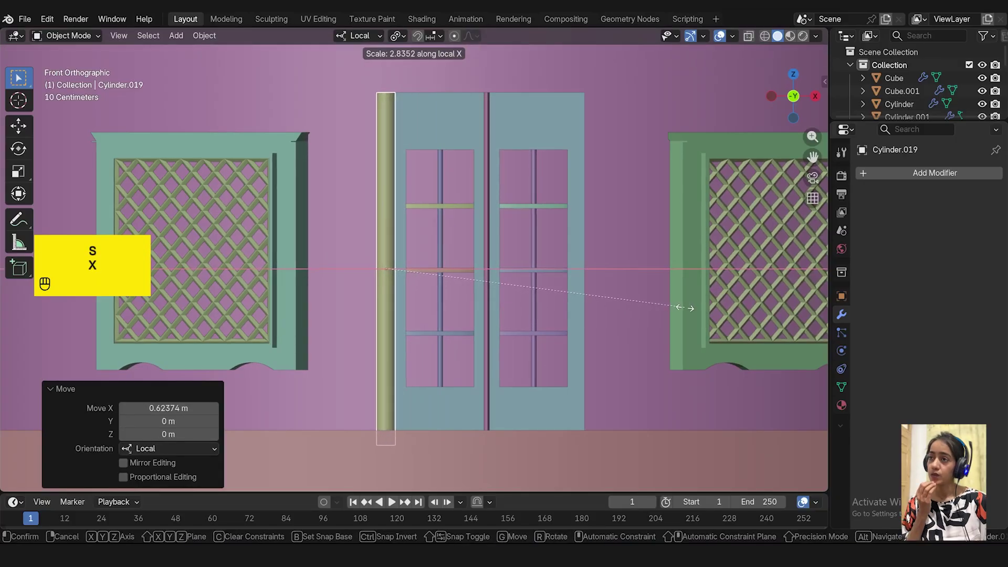
pyautogui.click(688, 308)
pyautogui.moveTo(446, 231); pyautogui.dragTo(447, 298, button='middle')
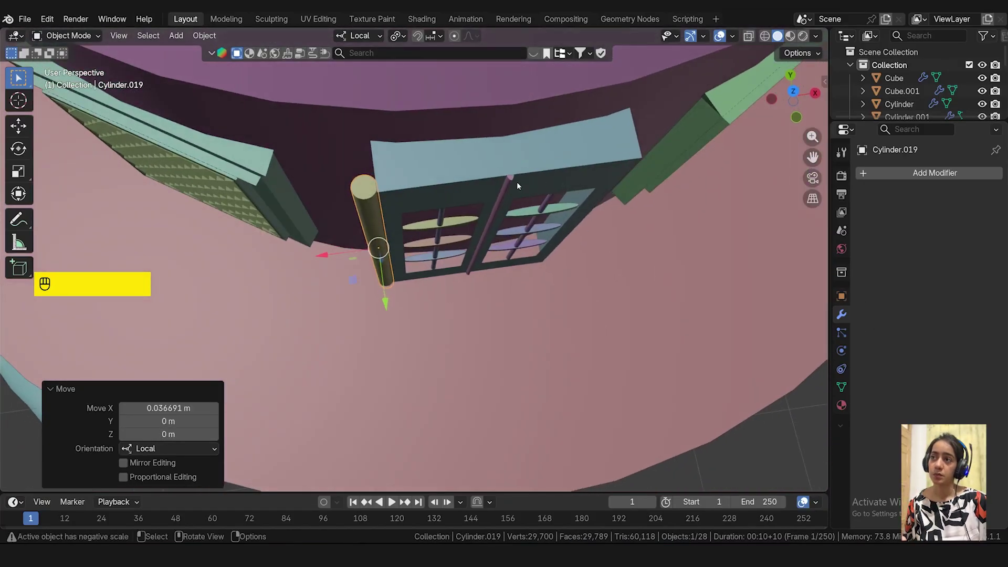
pyautogui.moveTo(534, 343); pyautogui.dragTo(515, 325, button='middle')
pyautogui.scroll(4, 515, 325)
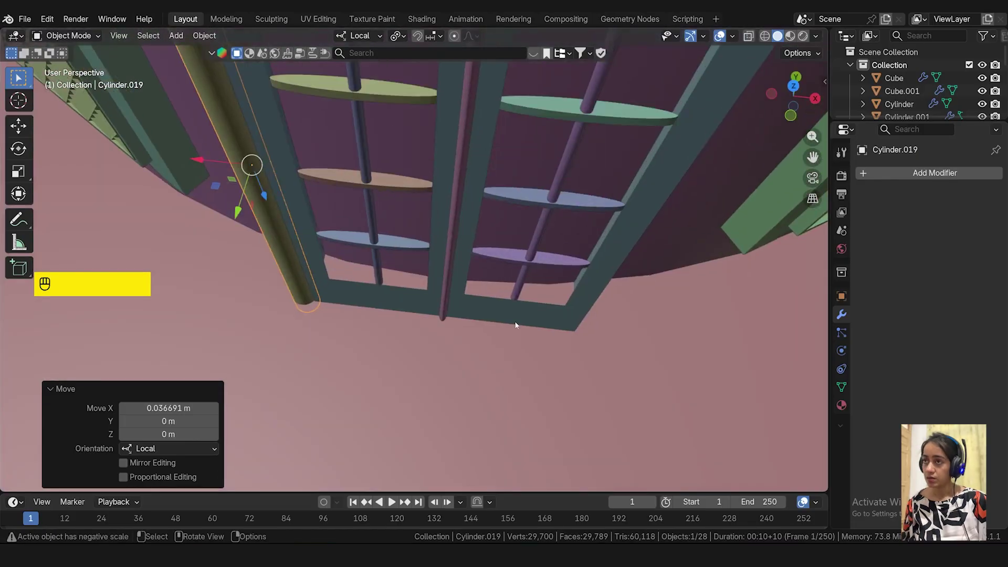
pyautogui.scroll(-4, 515, 325)
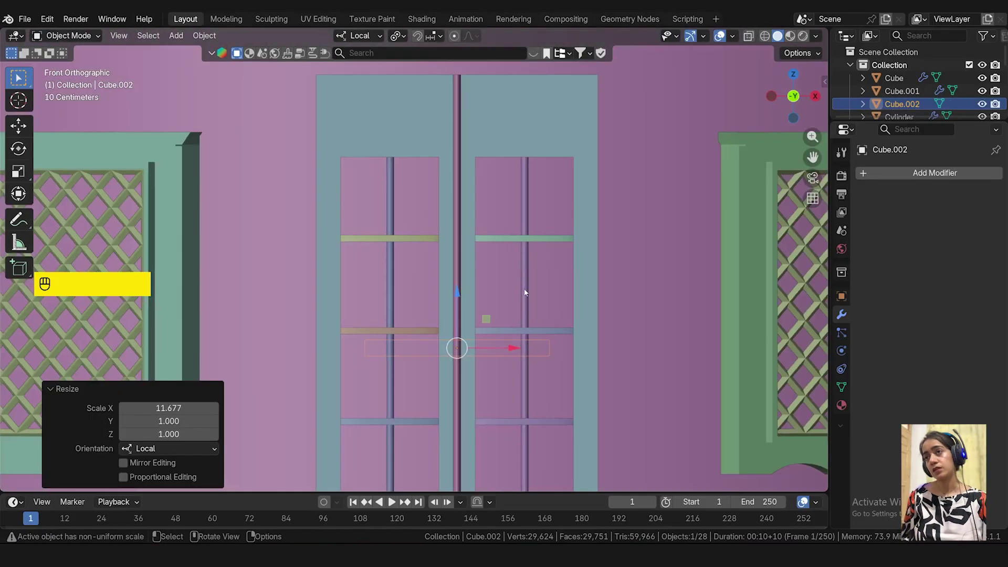
# - Move the box bar about -3.433 m along Y to the door, and about 0.294 m along X into the right opening
pyautogui.moveTo(525, 293)
pyautogui.mouseDown(button='middle')
pyautogui.moveTo(525, 318)
pyautogui.moveTo(507, 292)
pyautogui.mouseUp(button='middle')
pyautogui.press('KP_1')
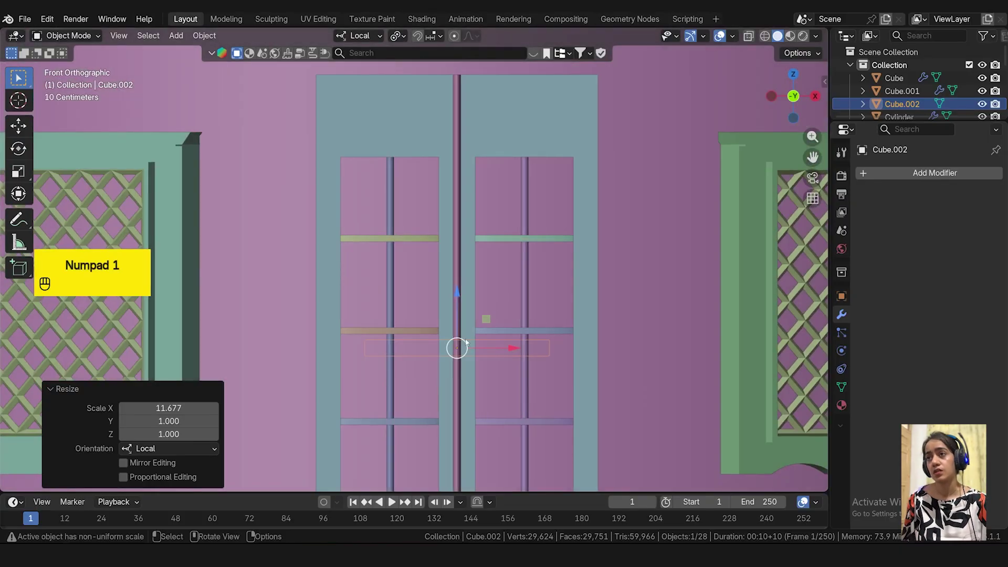
pyautogui.press('KP_3')
pyautogui.scroll(-5, 669, 313)
pyautogui.press('g')
pyautogui.press('y')
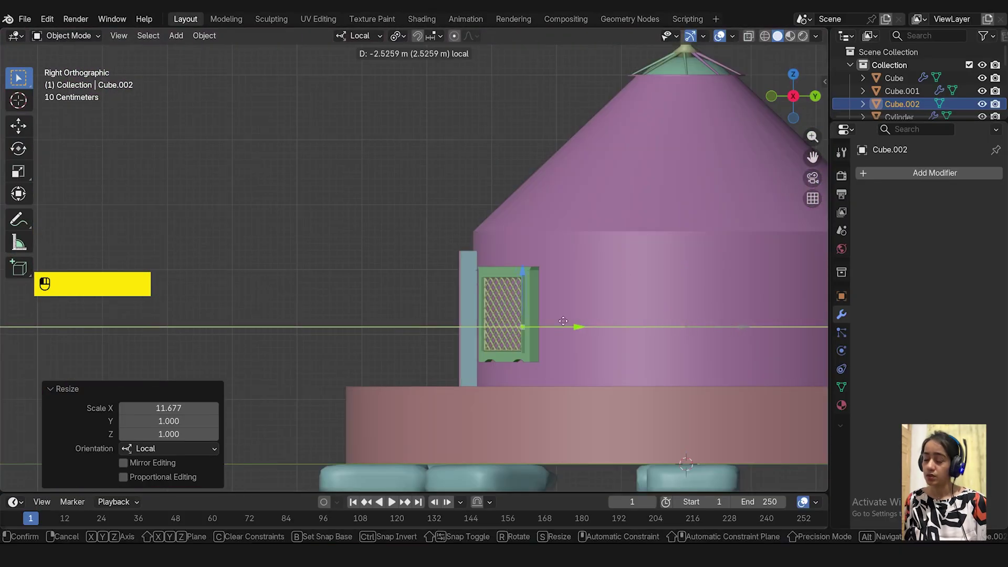
pyautogui.click(517, 314)
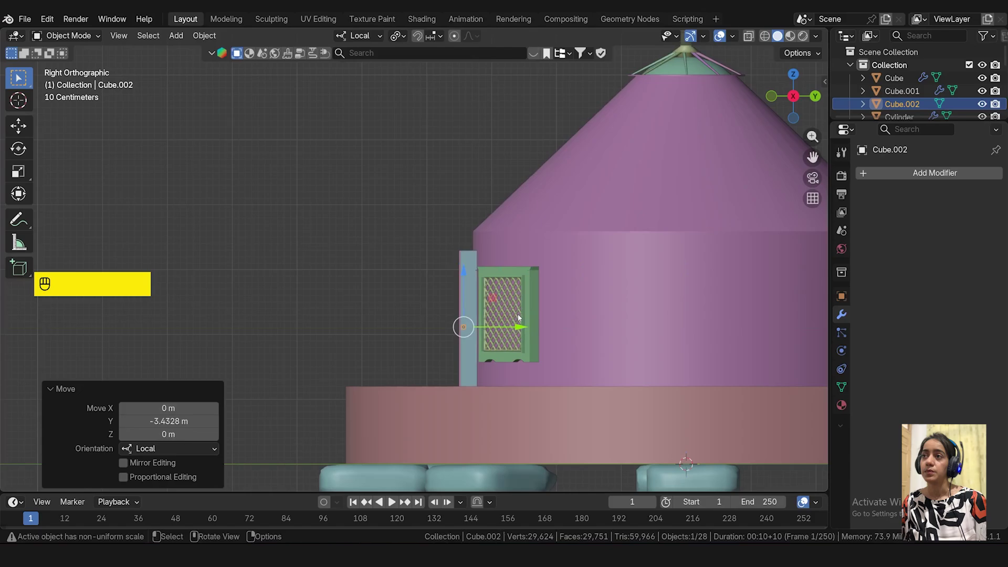
pyautogui.press('KP_1')
pyautogui.press('g')
pyautogui.press('x')
pyautogui.click(484, 310)
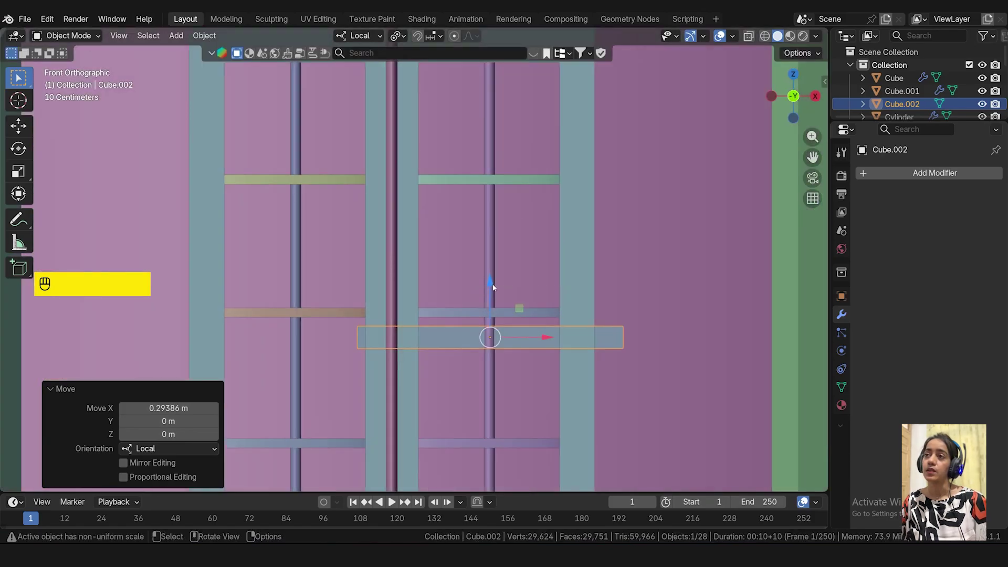
# - Shorten the box bar along X to the right opening's width, thin it along Z, and align it with the middle horizontal bar
pyautogui.press('s')
pyautogui.press('x')
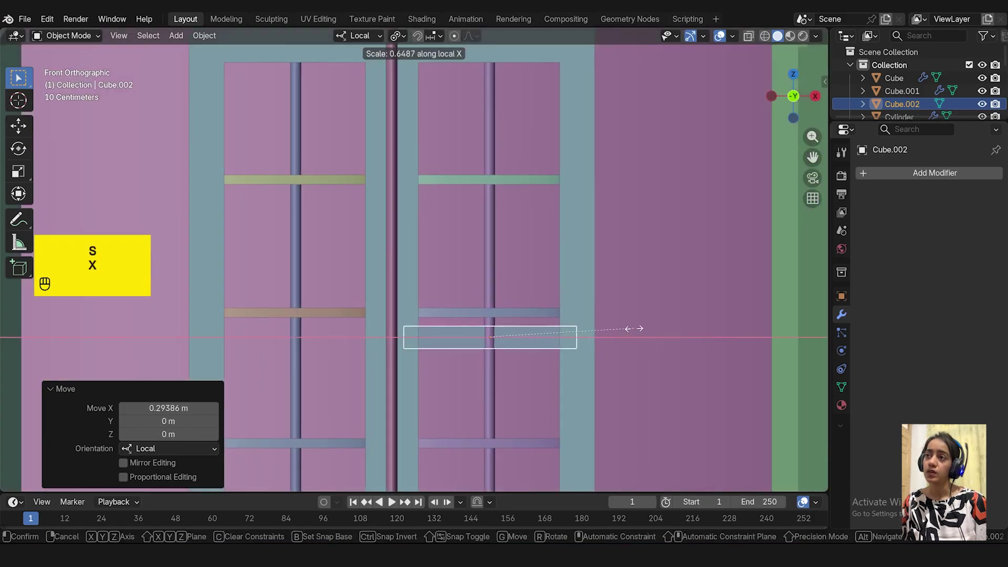
pyautogui.click(613, 326)
pyautogui.moveTo(546, 338); pyautogui.dragTo(544, 338)
pyautogui.press('s')
pyautogui.press('z')
pyautogui.moveTo(490, 283); pyautogui.dragTo(489, 258)
pyautogui.click(578, 335)
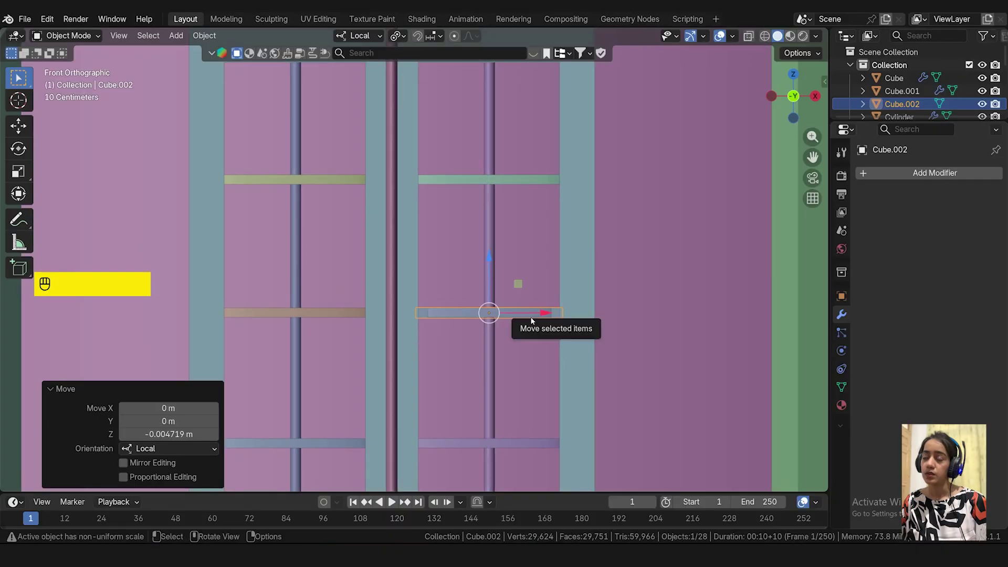
pyautogui.click(529, 315)
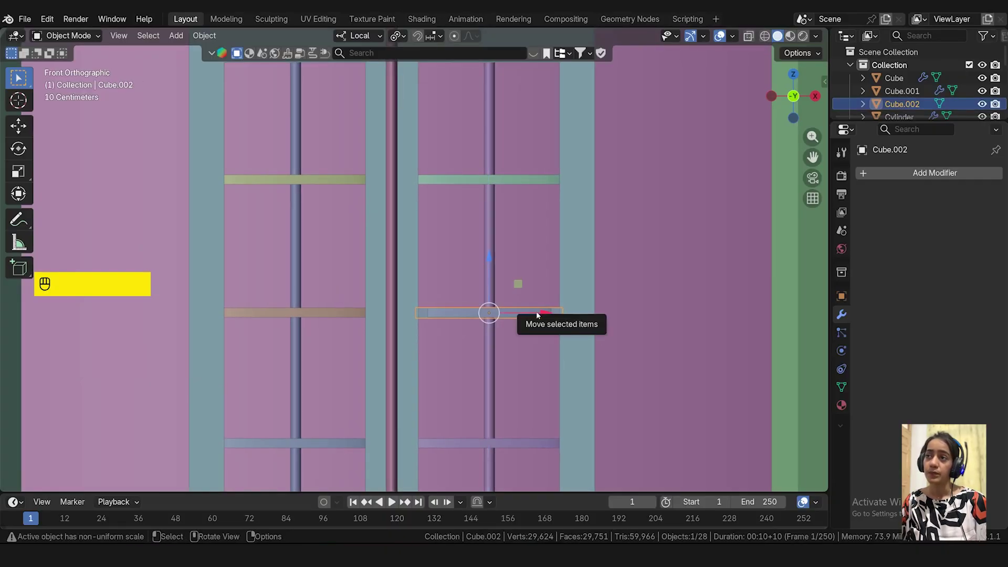
# - Replace the old rounded horizontal bars with copies of the box bar, three in each door opening
pyautogui.moveTo(537, 310); pyautogui.dragTo(485, 151, button='middle')
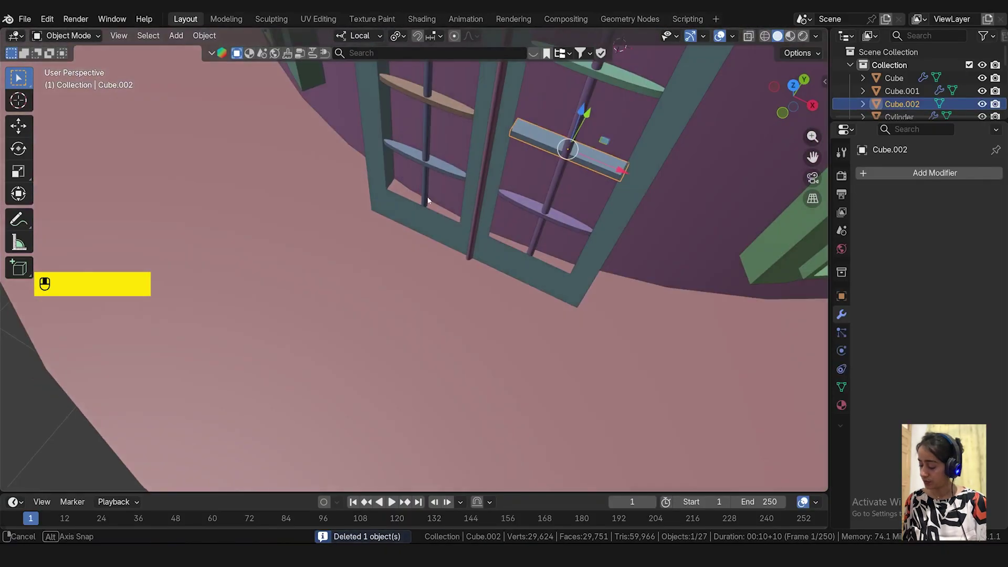
pyautogui.press('Delete')
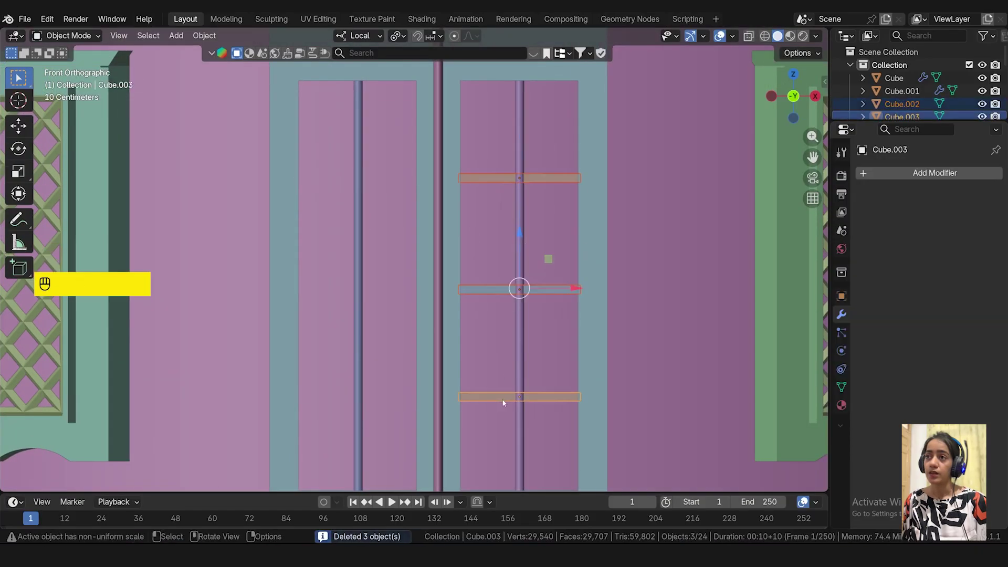
pyautogui.press('KP_1')
pyautogui.keyDown('ctrl'); pyautogui.moveTo(620, 292); pyautogui.dragTo(485, 288); pyautogui.keyUp('ctrl')
# - Duplicate the left opening's middle box bar and reshape the copy into a vertical bar, scaling about 0.090 along X and 8.848 along Z
pyautogui.hotkey('shift', 'd')
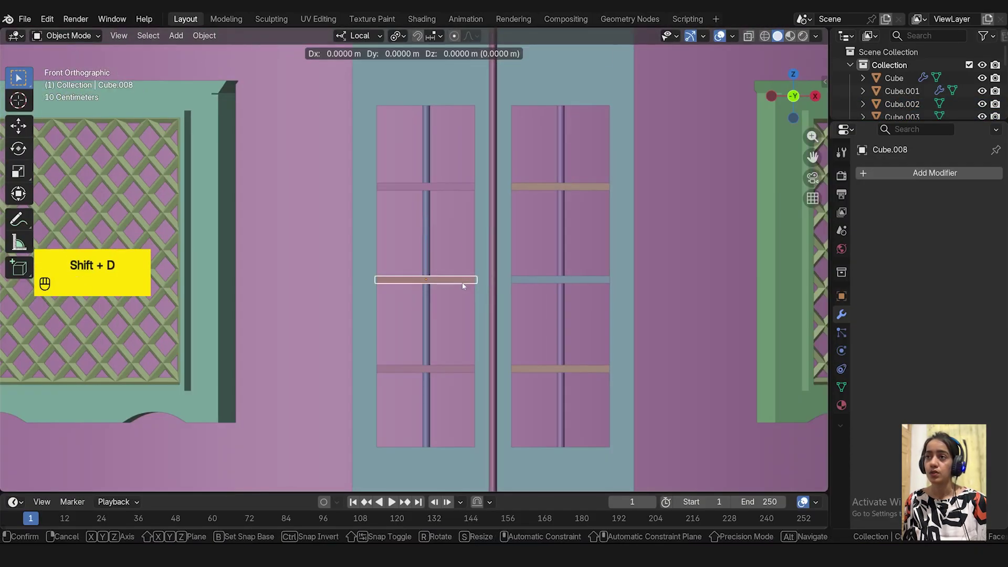
pyautogui.rightClick(463, 285)
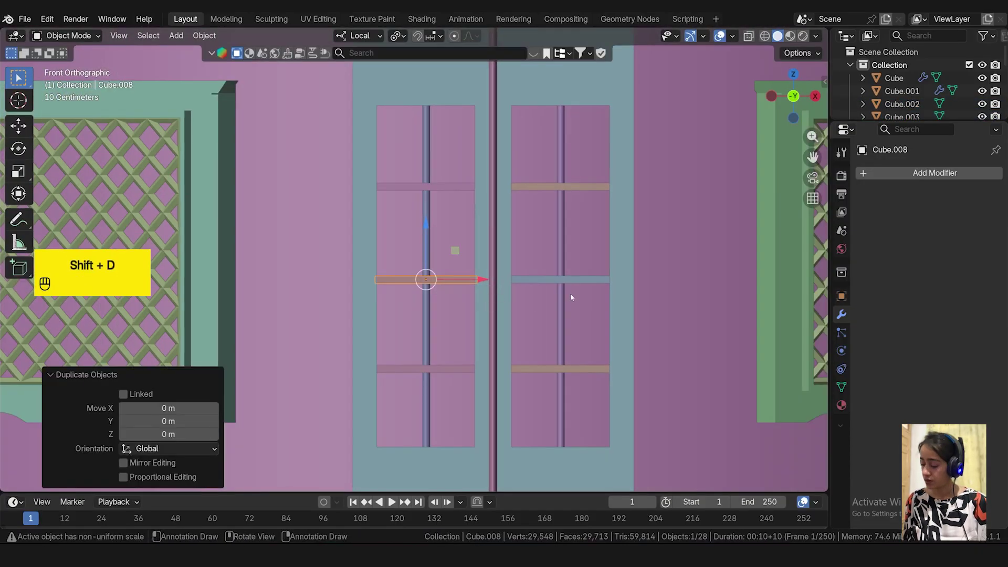
pyautogui.press('s')
pyautogui.press('z')
pyautogui.click(659, 293)
pyautogui.press('s')
pyautogui.press('x')
pyautogui.click(447, 281)
pyautogui.press('s')
pyautogui.press('z')
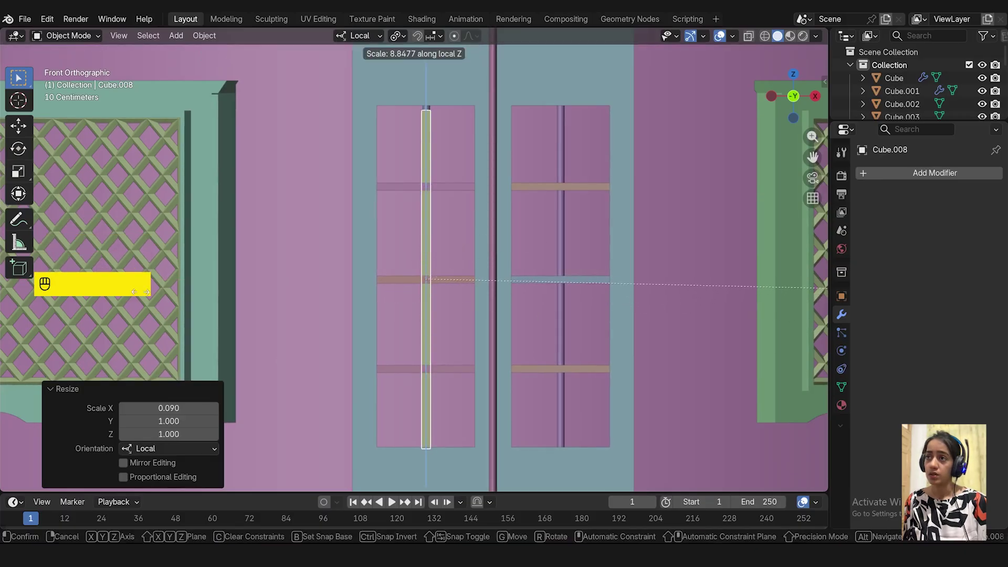
pyautogui.click(141, 292)
# - Delete the old rounded vertical bar in the left opening, and raise the box-shaped vertical bar about 0.012 m along Z
pyautogui.click(426, 110)
pyautogui.press('Delete')
pyautogui.click(426, 117)
pyautogui.press('g')
pyautogui.press('z')
# - Narrow the vertical box bar to about 0.706 along X, and fit it along Z to the left opening's full height
pyautogui.press('s')
pyautogui.press('z')
pyautogui.press('x')
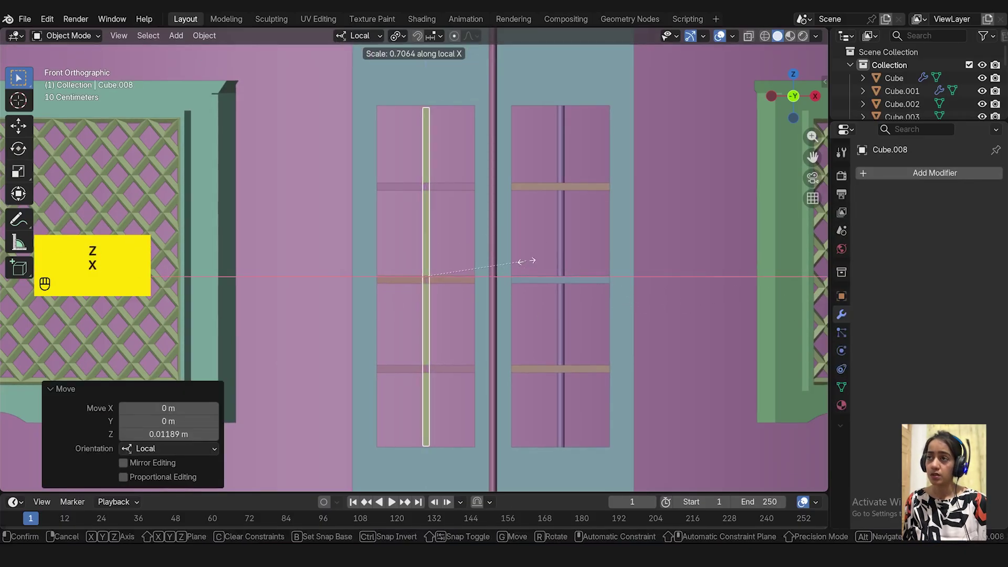
pyautogui.press('s')
pyautogui.press('z')
pyautogui.click(530, 259)
pyautogui.scroll(8, 462, 285)
pyautogui.press('g')
pyautogui.press('z')
pyautogui.click(462, 302)
pyautogui.scroll(-9, 464, 299)
# - Delete the rounded vertical bar in the right opening, and place a linked duplicate of the left vertical box bar there
pyautogui.click(479, 314)
pyautogui.press('Delete')
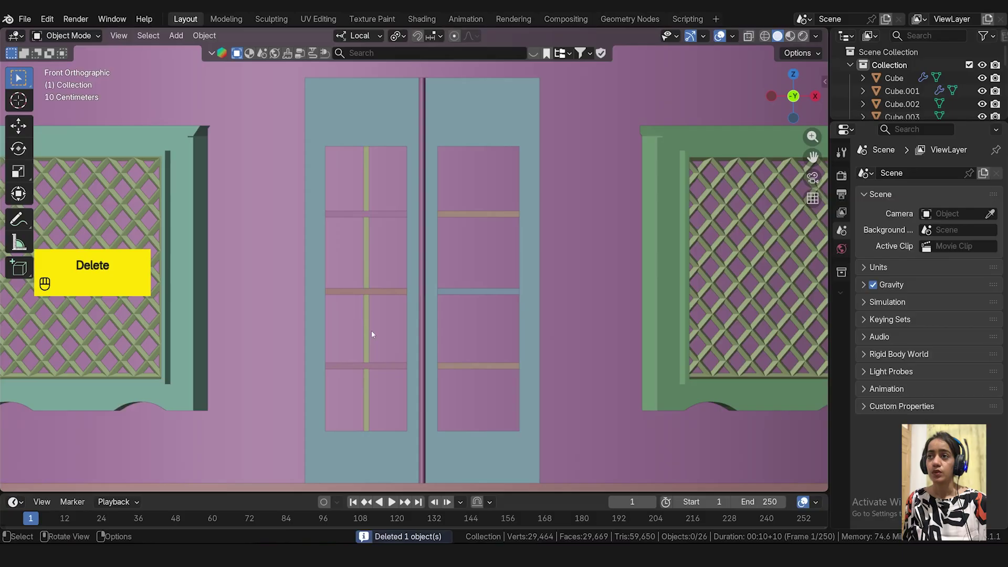
pyautogui.click(367, 329)
pyautogui.hotkey('alt', 'd')
pyautogui.moveTo(426, 293); pyautogui.dragTo(481, 304)
# - Delete the rounded seam bar, and move a linked duplicate of the right vertical box bar about -0.296 m along X to the seam
pyautogui.press('Delete')
pyautogui.click(480, 241)
pyautogui.hotkey('alt', 'd')
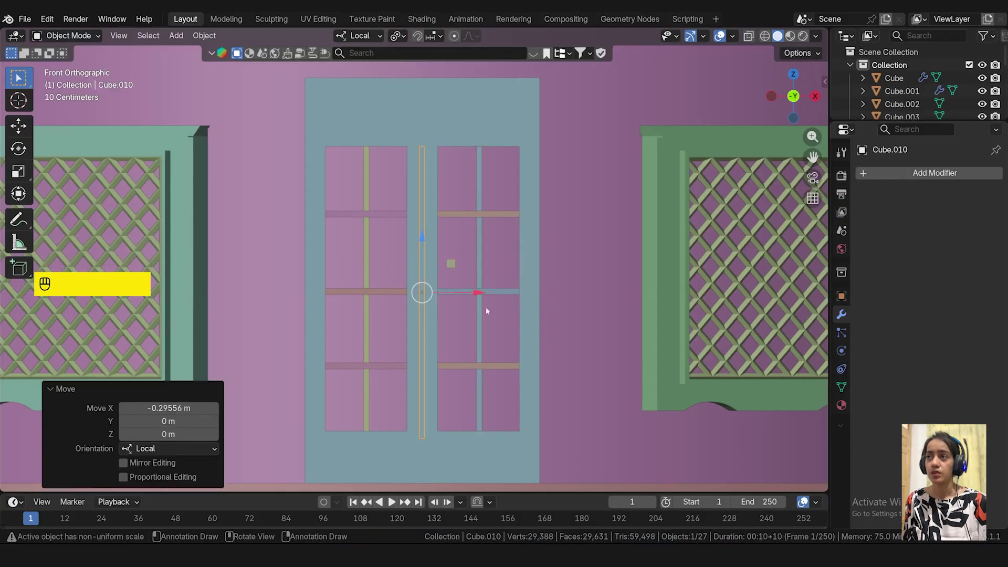
# - Stretch the central seam strip along Z to the door's full height and align its upper end with the door's edge
pyautogui.press('s')
pyautogui.press('z')
pyautogui.click(575, 335)
pyautogui.moveTo(422, 237); pyautogui.dragTo(422, 224)
pyautogui.press('s')
pyautogui.press('z')
pyautogui.click(554, 292)
pyautogui.scroll(8, 409, 102)
pyautogui.press('g')
pyautogui.press('z')
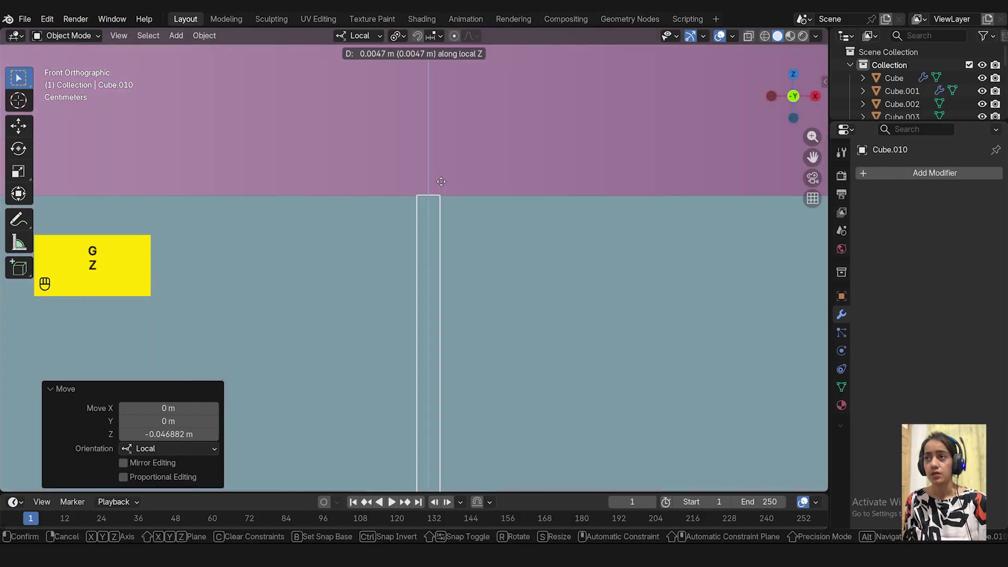
pyautogui.click(442, 184)
# - Narrow the seam strip along X and move it about -0.031 m along Y, out from the door face
pyautogui.scroll(-8, 443, 184)
pyautogui.press('s')
pyautogui.press('x')
pyautogui.click(612, 290)
pyautogui.press('KP_3')
pyautogui.press('KP_1')
pyautogui.moveTo(535, 403); pyautogui.dragTo(500, 322, button='middle')
pyautogui.click(500, 322)
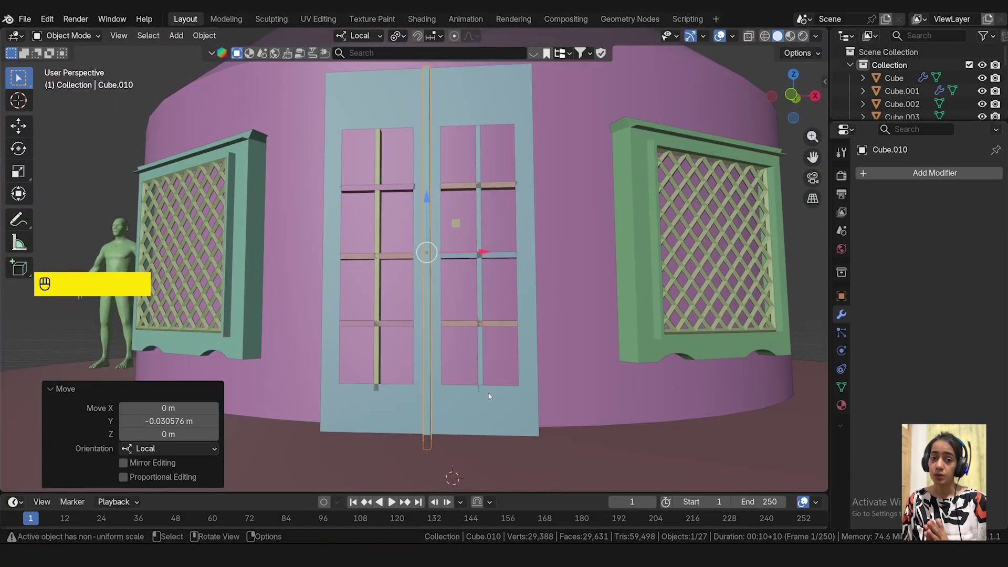
pyautogui.press('KP_1')
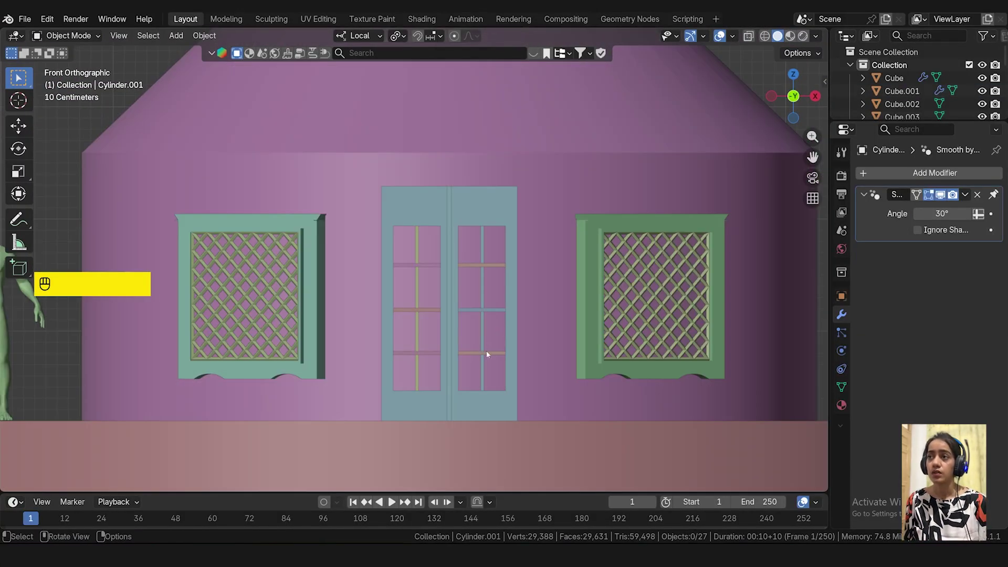
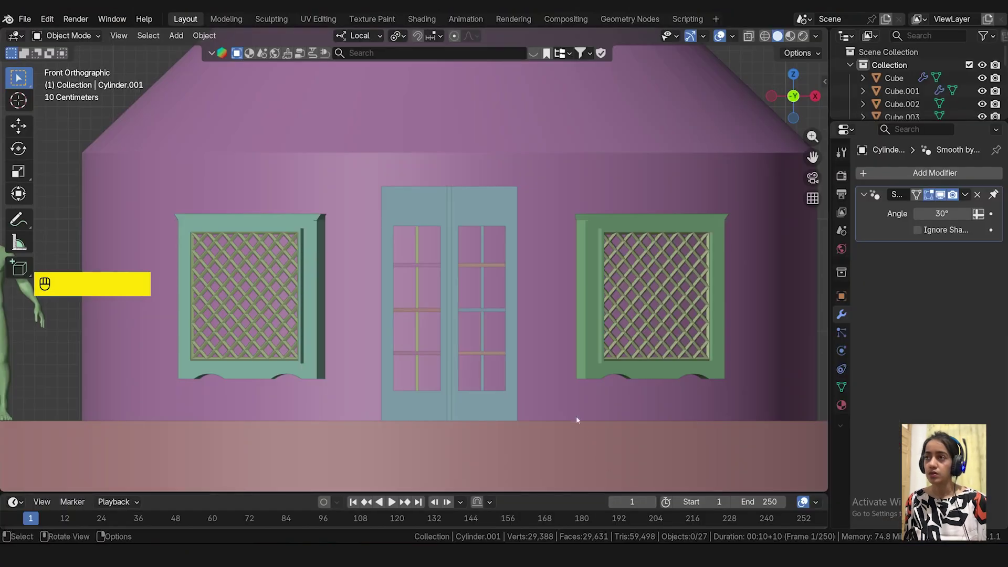
# - Add a 2 m plane, rotate it 90° about Y, and stand it on the platform in front of the door
pyautogui.scroll(-4, 535, 367)
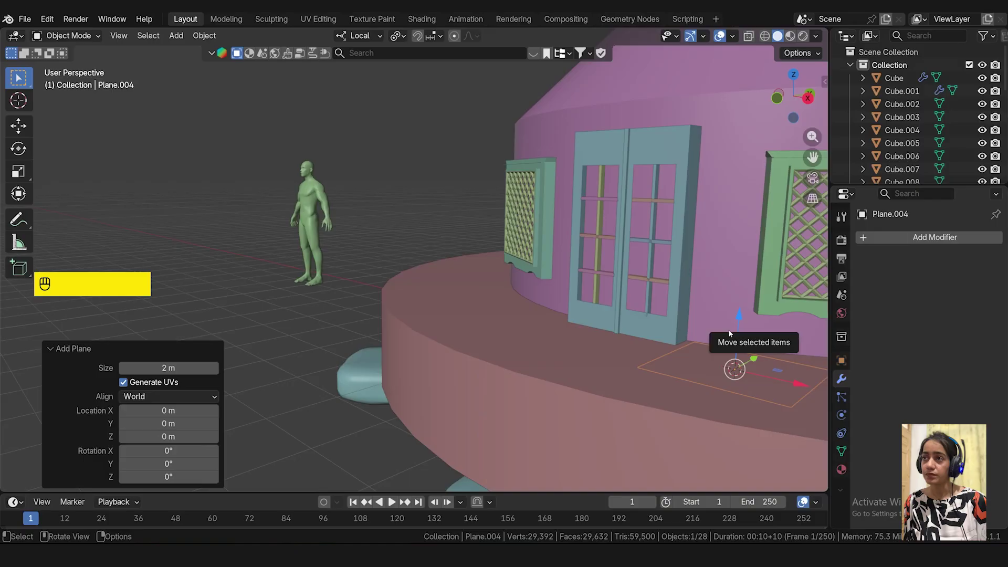
pyautogui.press('r')
pyautogui.press('y')
pyautogui.press('9')
pyautogui.press('0')
pyautogui.press('Return')
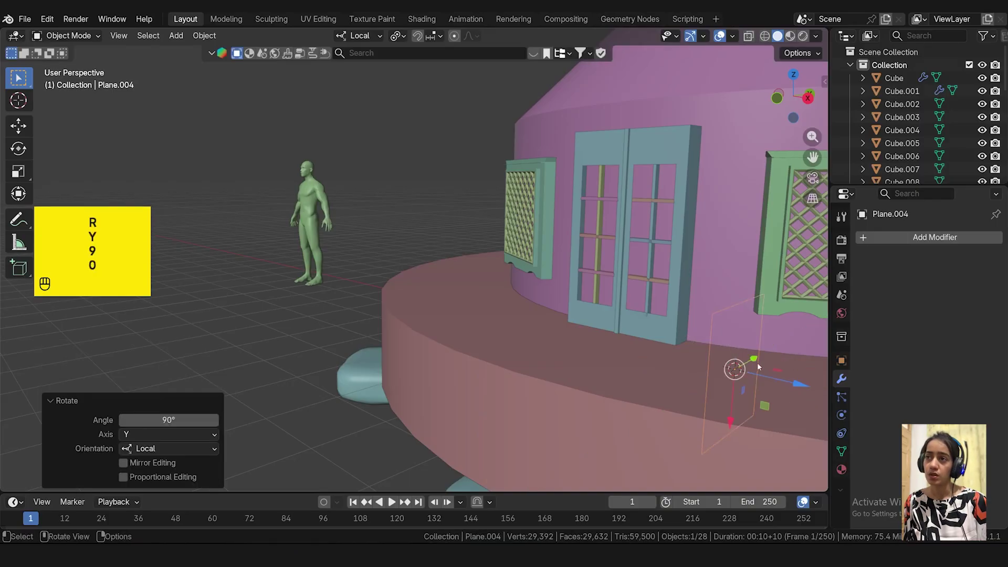
pyautogui.press('KP_3')
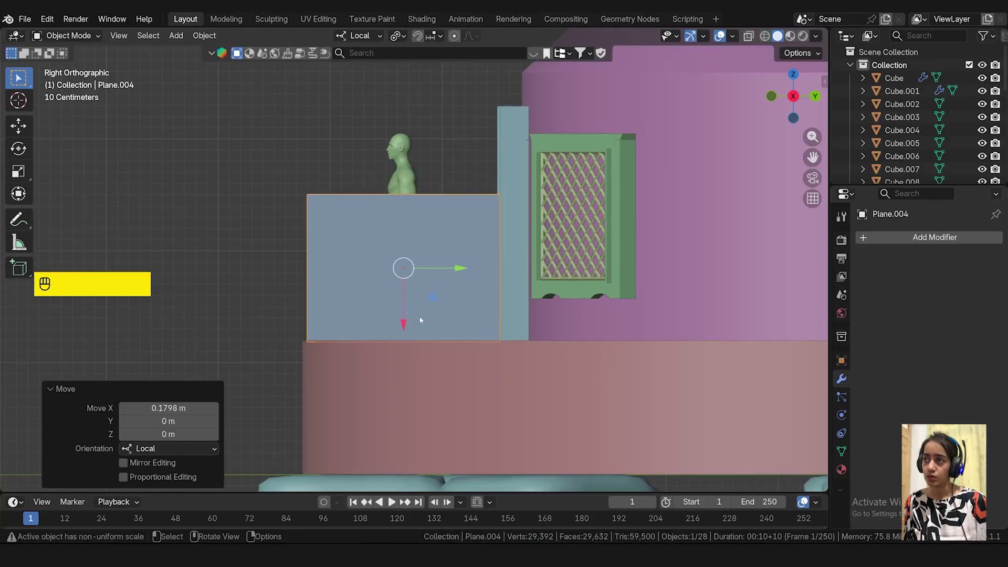
# - Add 8 evenly spaced vertical loop cuts across the upright plane
pyautogui.press('KP_3')
pyautogui.press('Tab')
pyautogui.hotkey('ctrl', 'r')
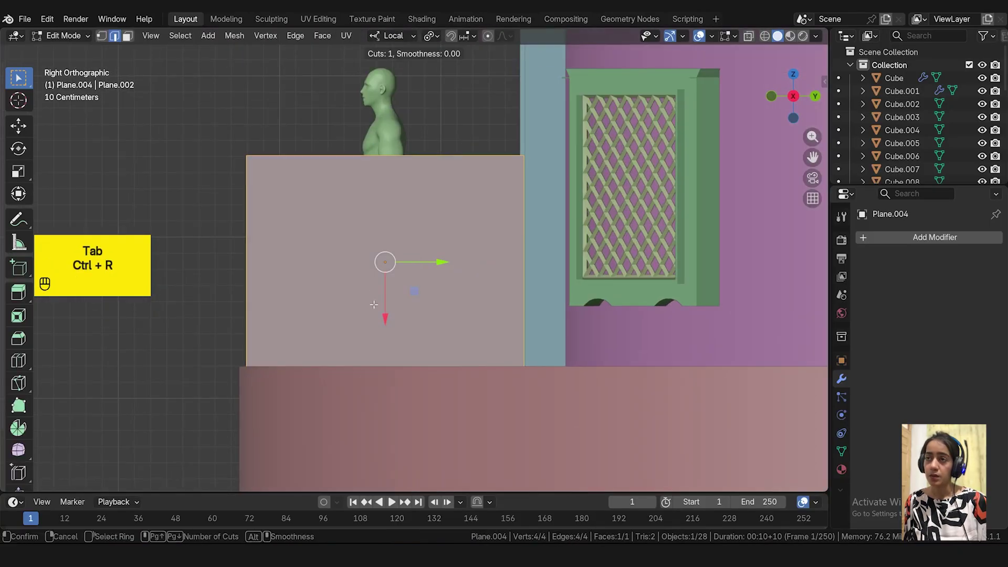
pyautogui.scroll(7, 400, 366)
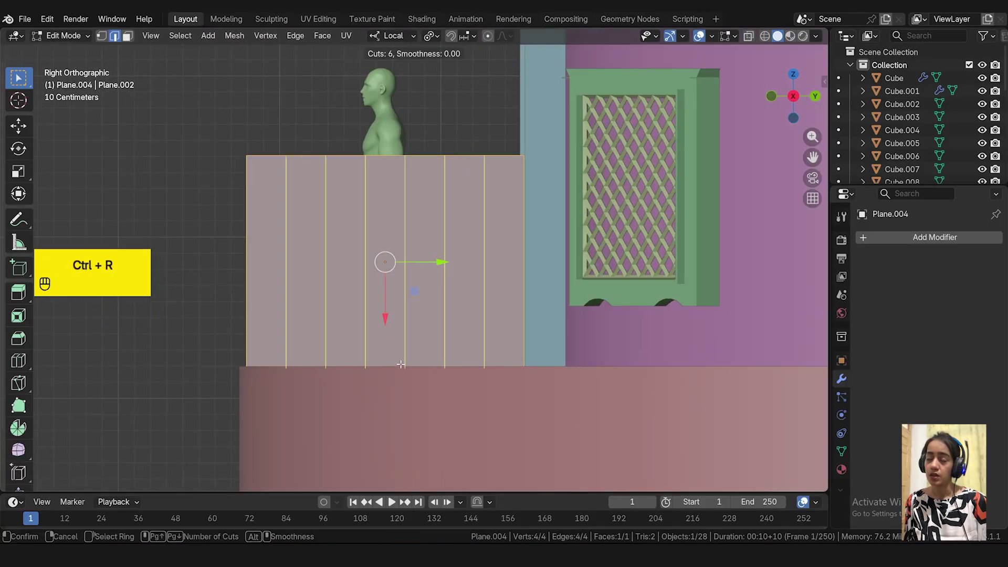
pyautogui.click(400, 366)
pyautogui.rightClick(401, 365)
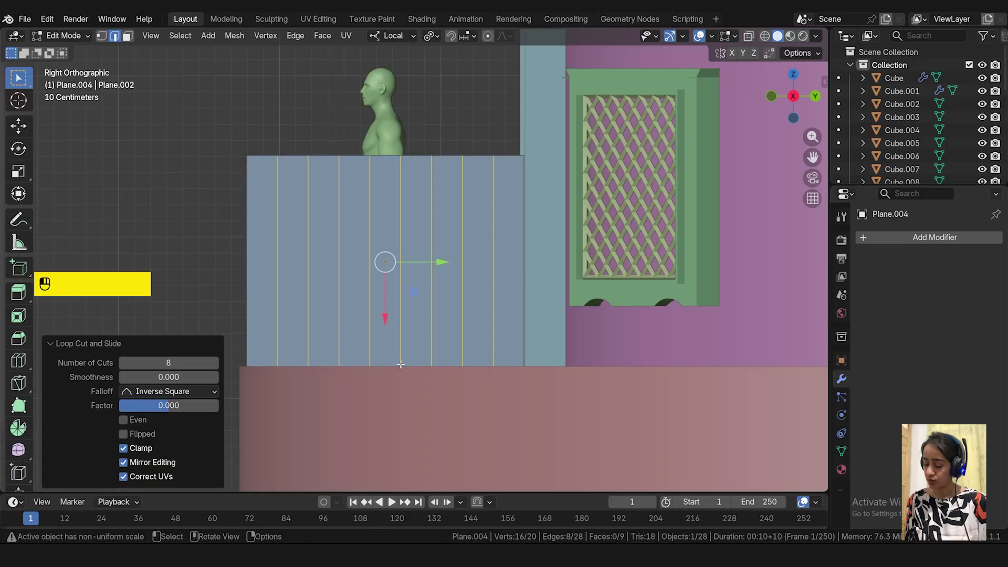
# - Return to Object Mode and add a Wireframe modifier to the plane with a thickness of 0.043 m
pyautogui.click(877, 237)
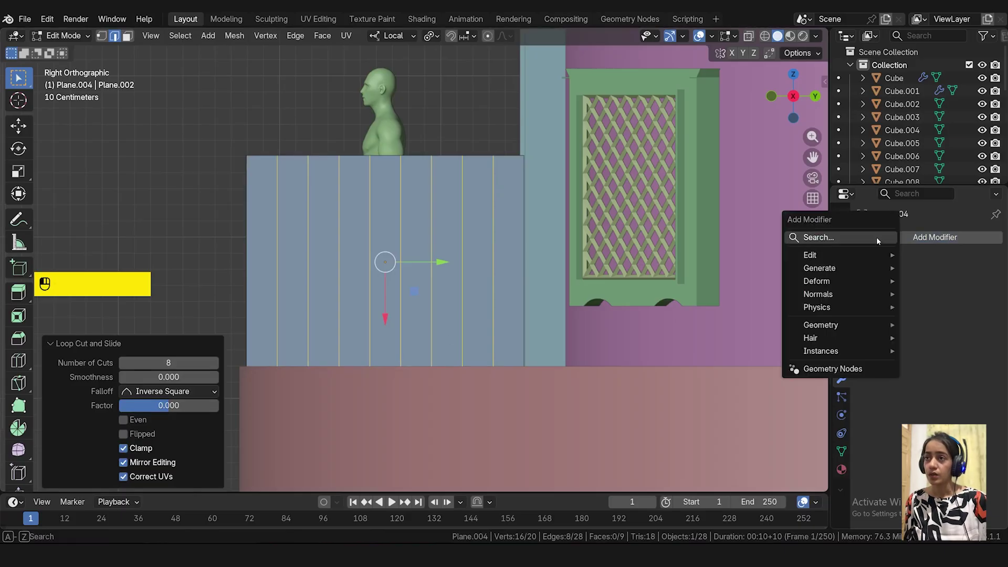
pyautogui.click(63, 35)
pyautogui.click(53, 47)
pyautogui.click(903, 238)
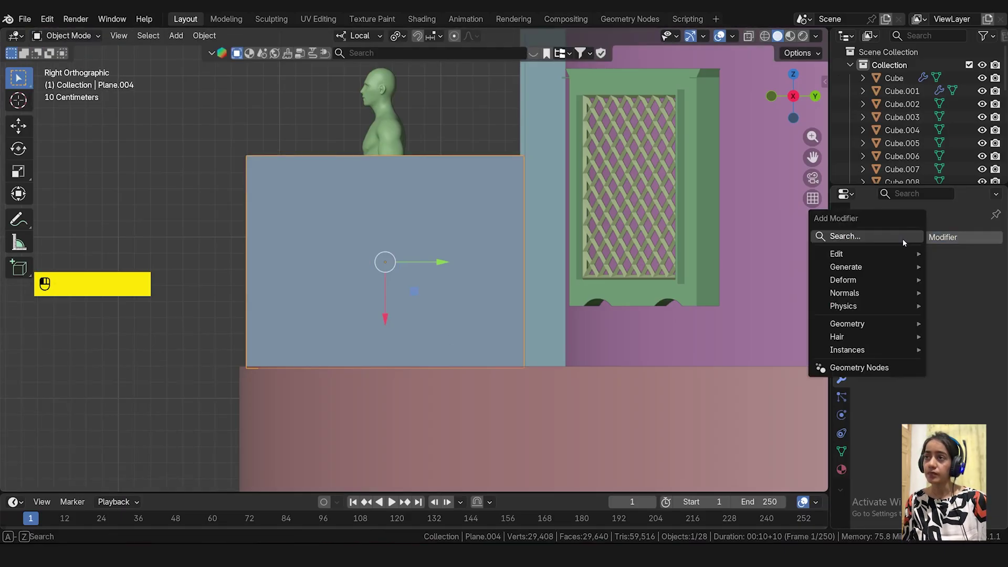
pyautogui.write('wirefr')
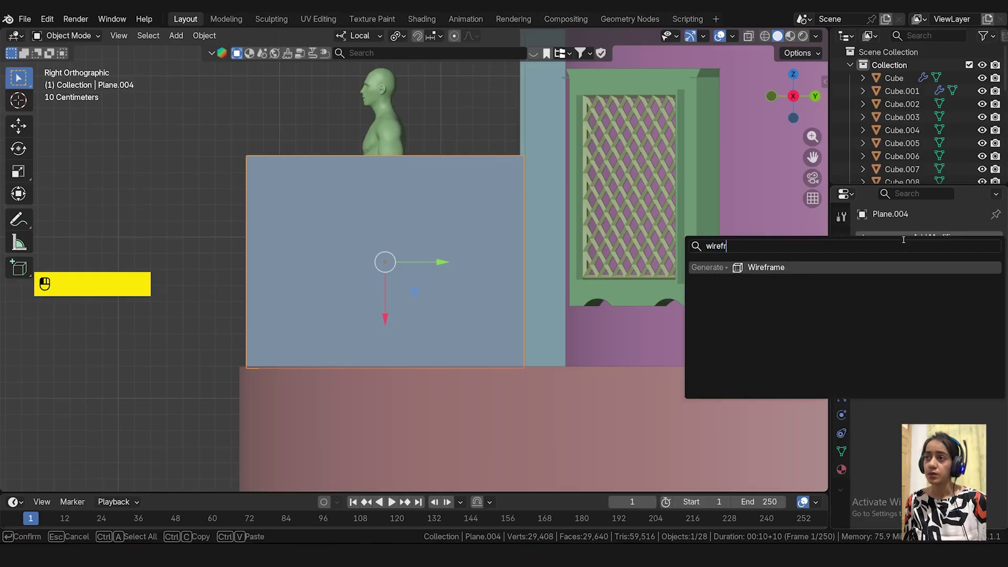
pyautogui.press('Return')
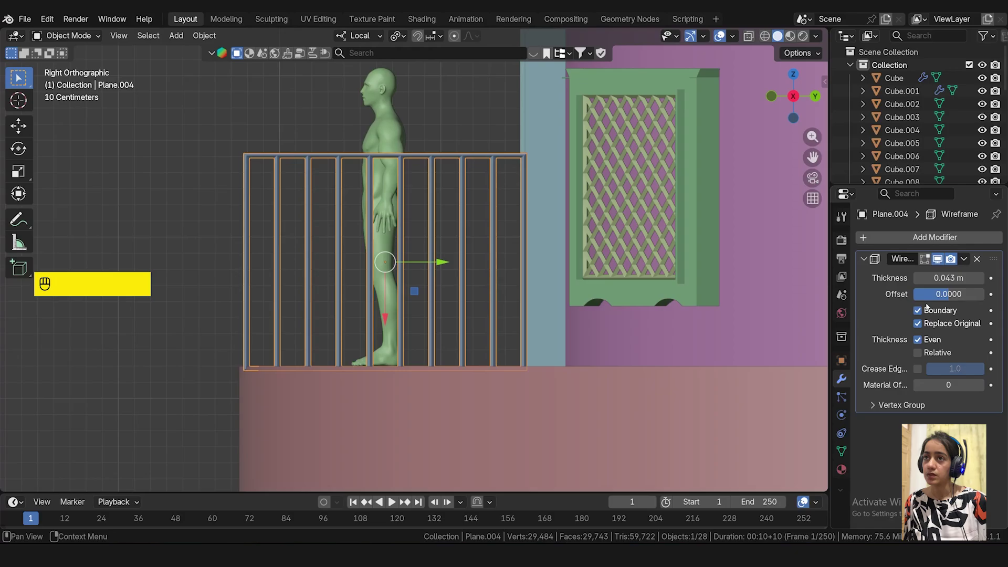
# - Reduce the railing's height and lower it about 0.064 m along its local X axis onto the platform
pyautogui.moveTo(469, 288); pyautogui.dragTo(442, 298, button='middle')
pyautogui.press('KP_1')
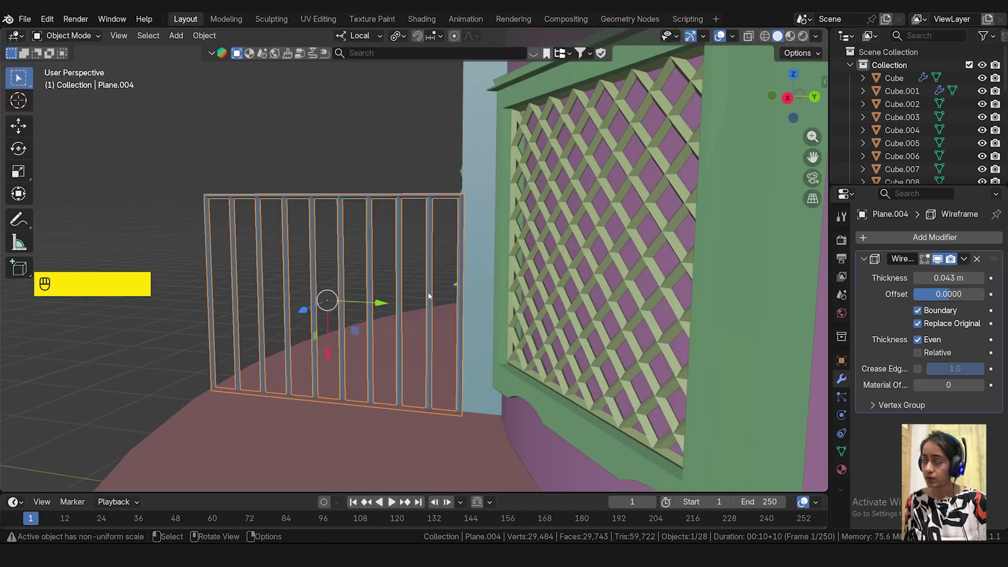
pyautogui.moveTo(612, 303); pyautogui.dragTo(397, 263, button='middle')
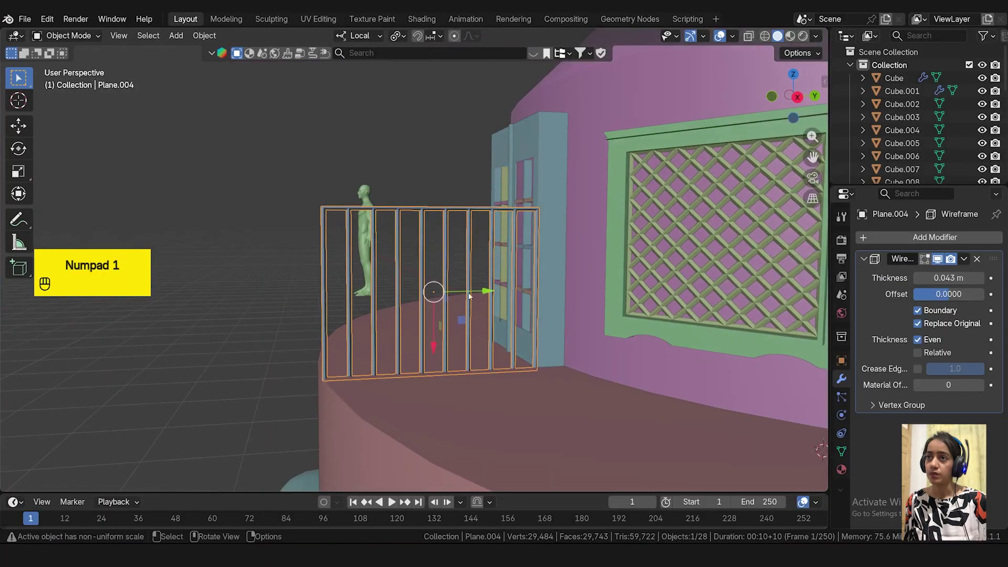
pyautogui.press('KP_3')
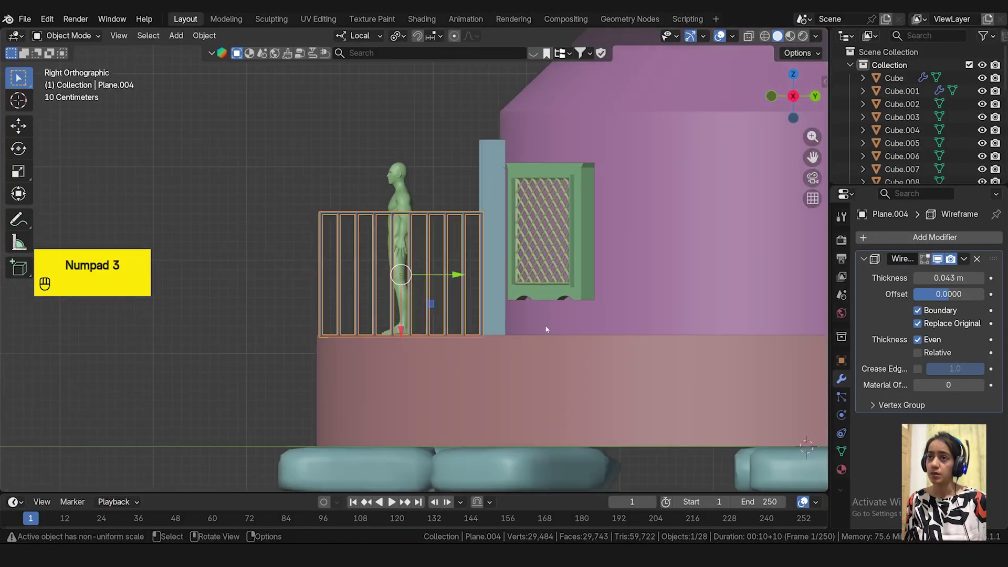
pyautogui.press('s')
pyautogui.press('z')
pyautogui.press('x')
pyautogui.click(512, 309)
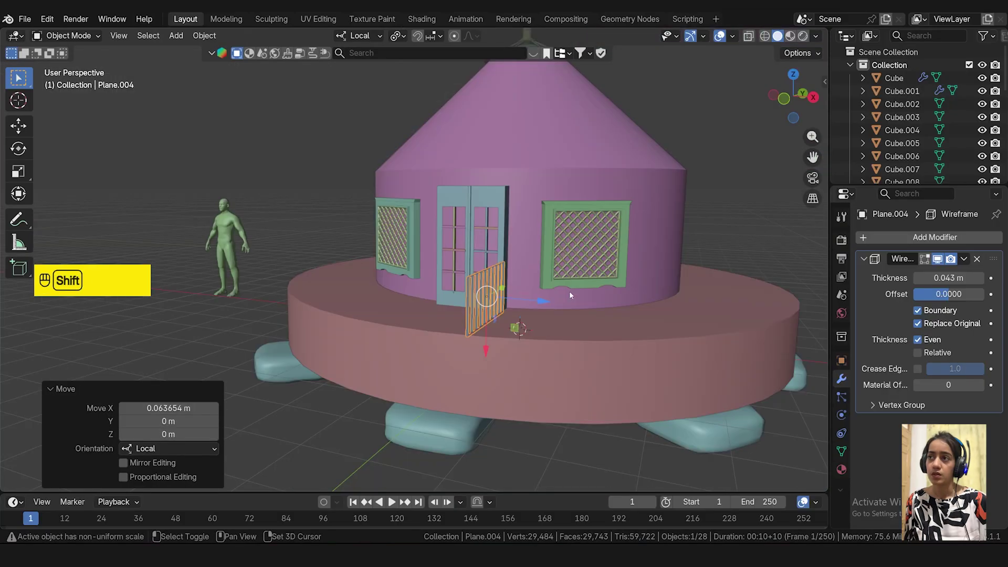
# - Add a cube, place it over the railing's upper edge, and flatten it along Z into a handrail
pyautogui.hotkey('shift', 'a')
pyautogui.moveTo(567, 276)
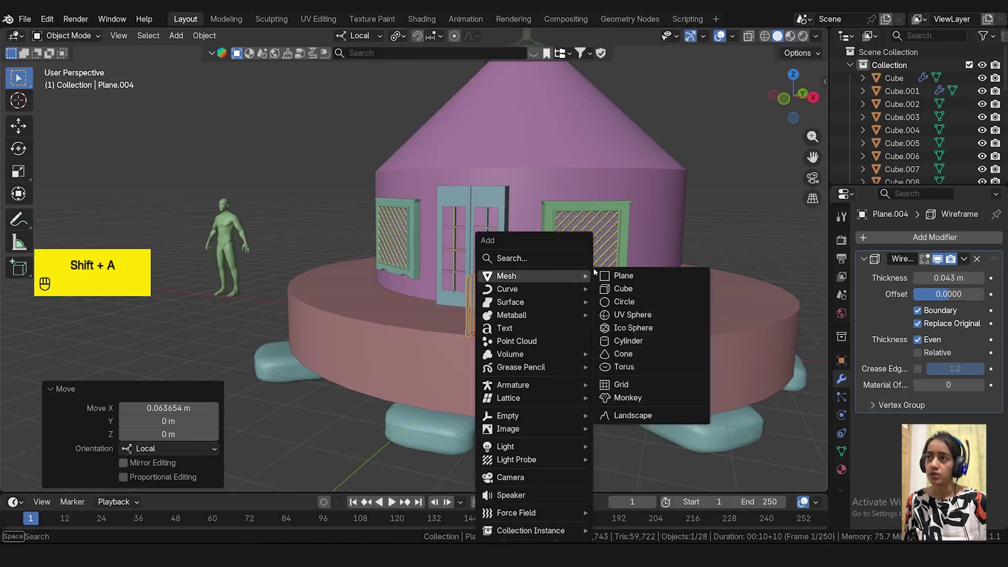
pyautogui.click(619, 289)
pyautogui.press('KP_3')
pyautogui.moveTo(639, 362); pyautogui.dragTo(406, 363)
pyautogui.moveTo(351, 309); pyautogui.dragTo(351, 211)
pyautogui.scroll(6, 365, 246)
pyautogui.press('s')
pyautogui.press('z')
pyautogui.click(328, 307)
pyautogui.moveTo(324, 249); pyautogui.dragTo(324, 207)
# - Scale the handrail along Y to the railing's length and shift it about 0.01 m along Y to align the ends
pyautogui.press('s')
pyautogui.press('y')
pyautogui.click(711, 219)
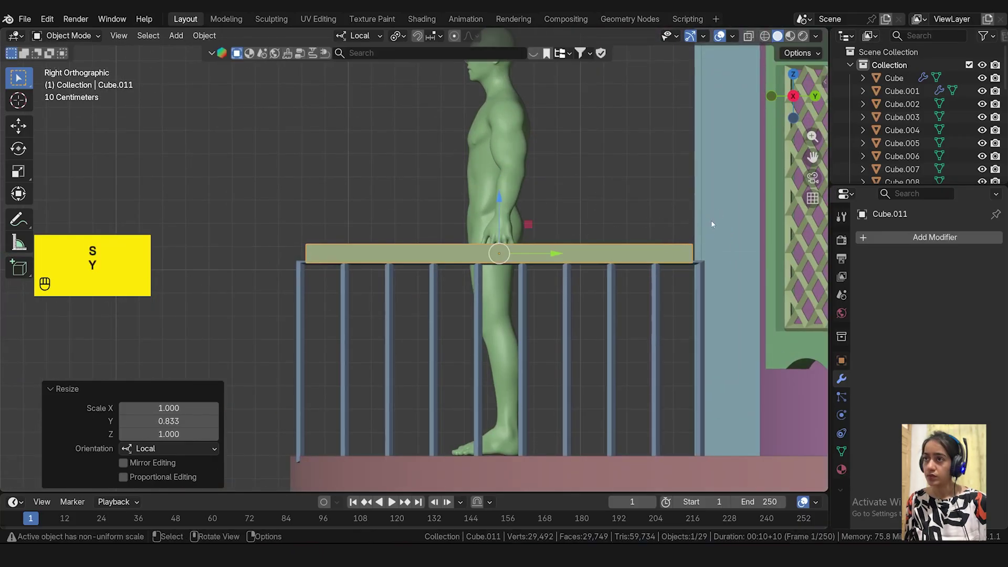
pyautogui.press('s')
pyautogui.press('y')
pyautogui.click(719, 220)
pyautogui.press('s')
pyautogui.press('y')
pyautogui.click(714, 213)
pyautogui.scroll(6, 320, 236)
pyautogui.press('g')
pyautogui.press('y')
pyautogui.click(416, 207)
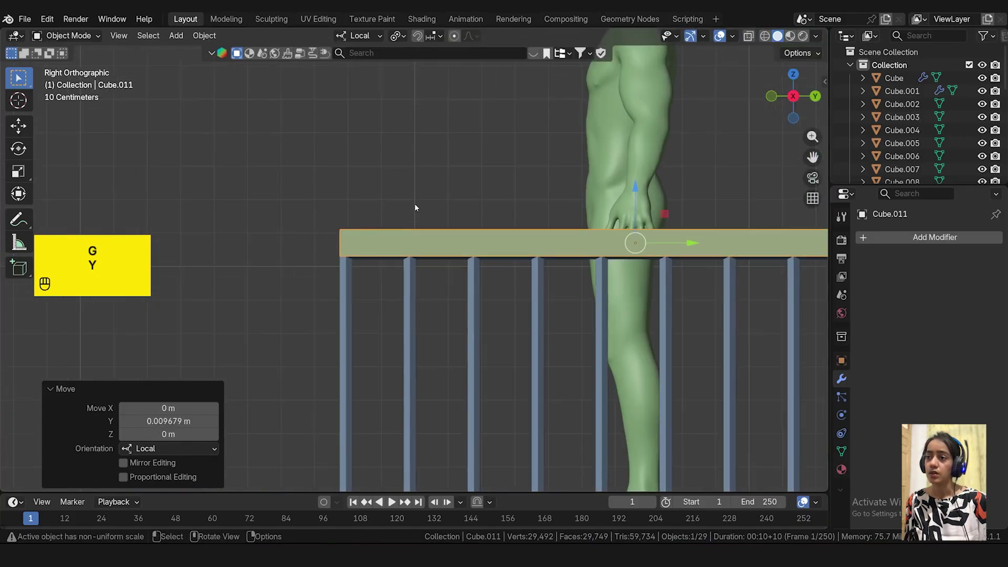
# - Move the handrail over the balusters in front view, and scale it along X, including a factor of 0.580
pyautogui.press('KP_1')
pyautogui.press('s')
pyautogui.press('x')
pyautogui.click(552, 251)
pyautogui.scroll(5, 557, 246)
pyautogui.moveTo(581, 256); pyautogui.dragTo(723, 258)
pyautogui.press('s')
pyautogui.press('x')
pyautogui.click(710, 265)
# - Narrow the handrail slightly more along X and centre it on the balusters
pyautogui.scroll(10, 713, 249)
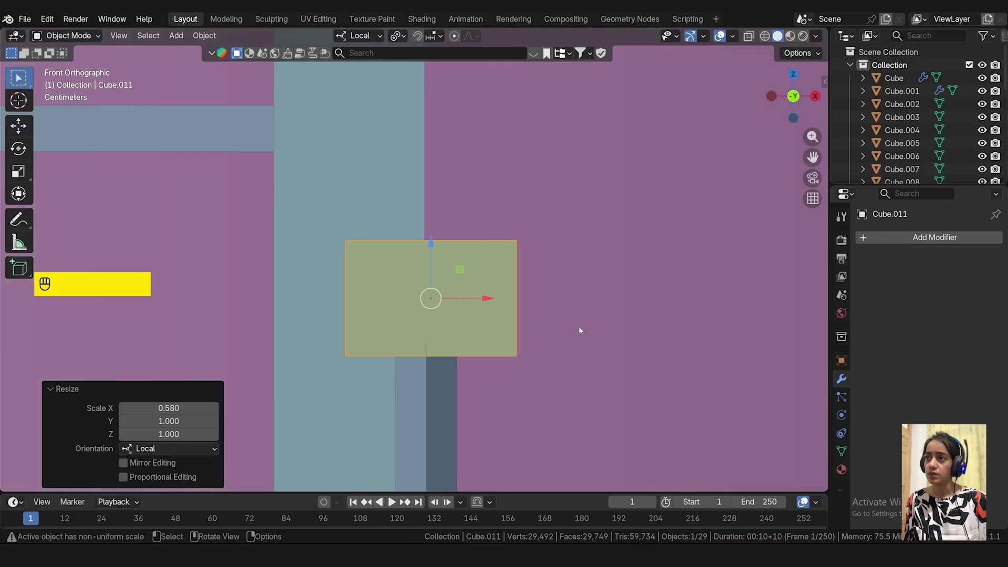
pyautogui.press('s')
pyautogui.press('x')
pyautogui.click(554, 321)
pyautogui.moveTo(485, 298); pyautogui.dragTo(480, 295)
pyautogui.scroll(-10, 480, 302)
pyautogui.press('KP_3')
pyautogui.press('KP_1')
pyautogui.moveTo(504, 339); pyautogui.dragTo(443, 289, button='middle')
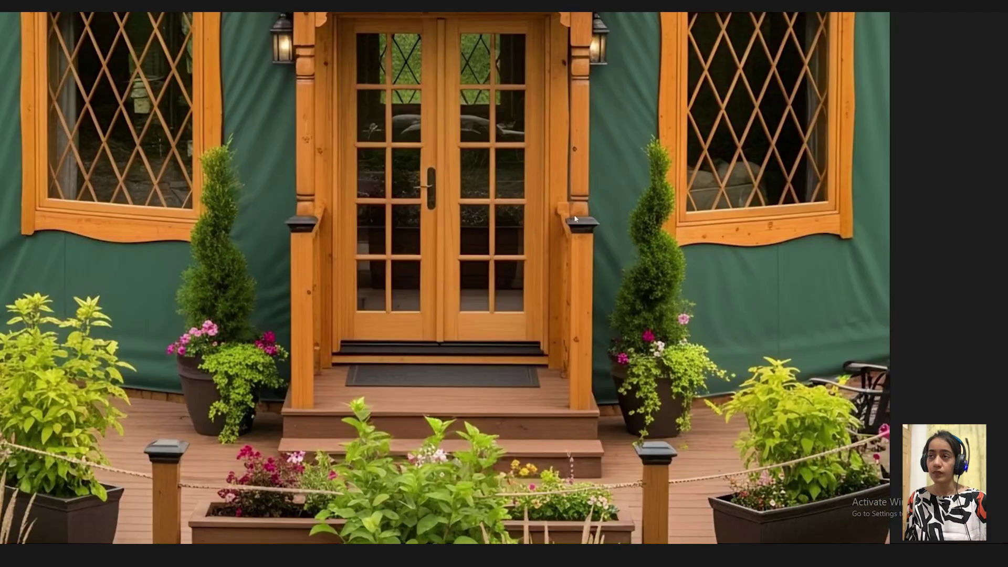
# - Add one loop cut near the handrail's front end, with a slide factor of -0.905
pyautogui.moveTo(668, 555)
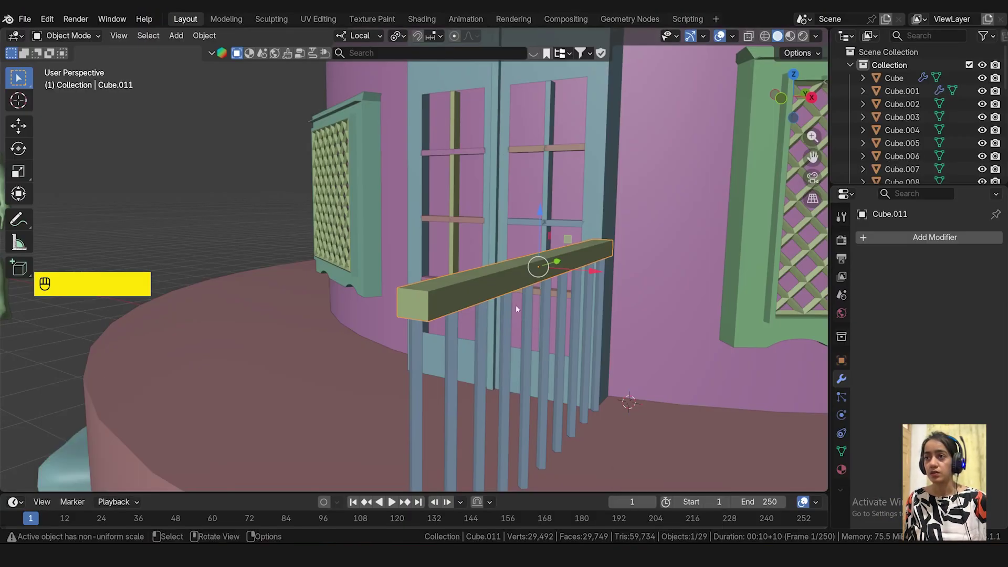
pyautogui.press('KP_3')
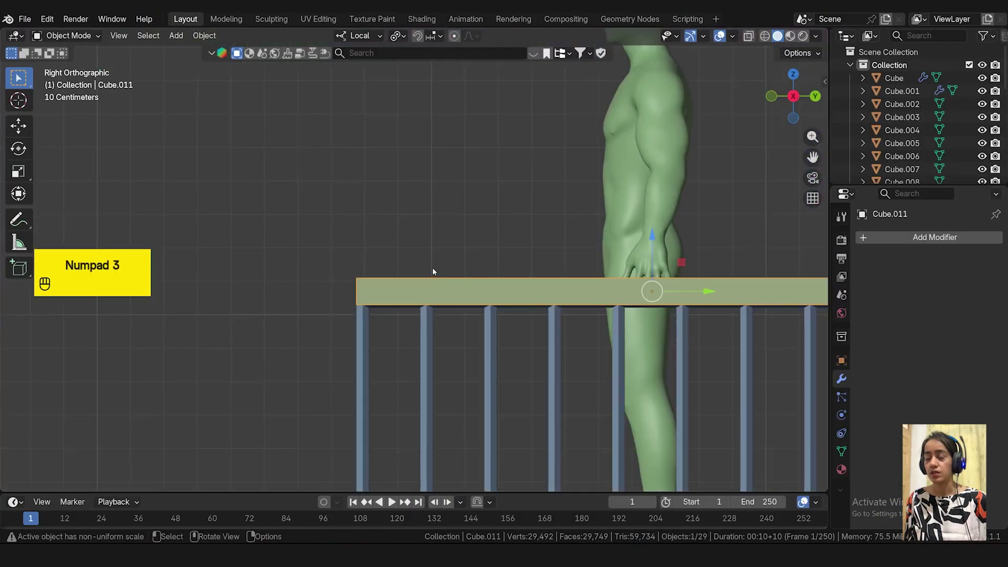
pyautogui.scroll(2, 433, 271)
pyautogui.press('Tab')
pyautogui.hotkey('ctrl', 'r')
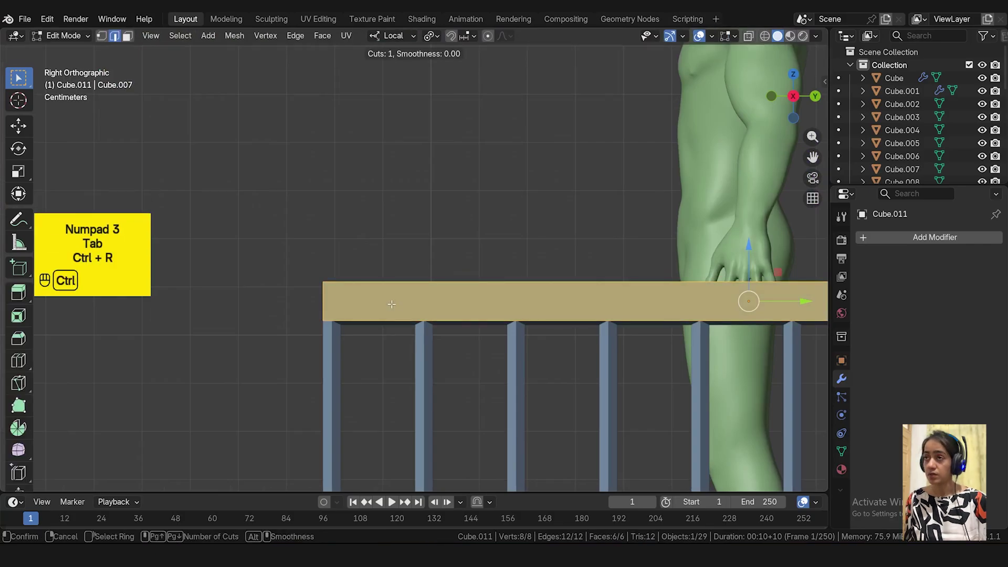
pyautogui.moveTo(571, 311); pyautogui.dragTo(252, 278)
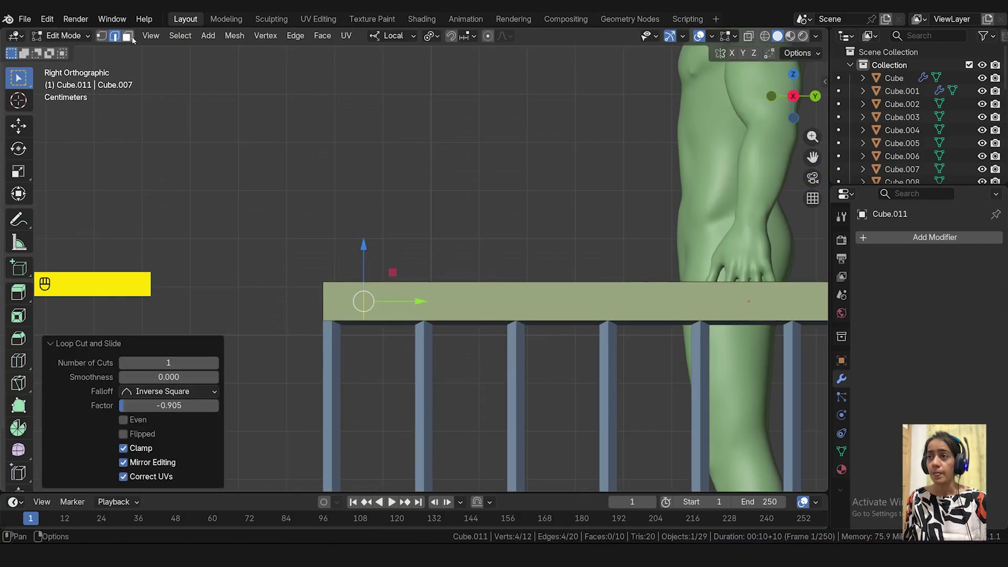
# - Extrude the upper face of the handrail's front end segment about 0.012 m, and scale the extruded face by 1.307
pyautogui.click(127, 36)
pyautogui.moveTo(315, 183); pyautogui.dragTo(362, 346, button='middle')
pyautogui.click(362, 353)
pyautogui.press('KP_1')
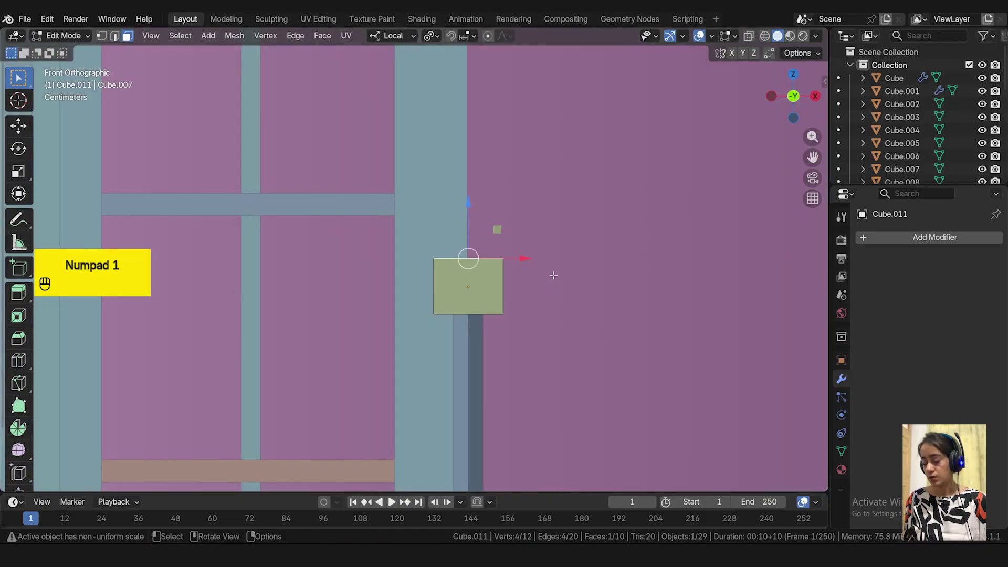
pyautogui.press('s')
pyautogui.rightClick(572, 263)
pyautogui.press('e')
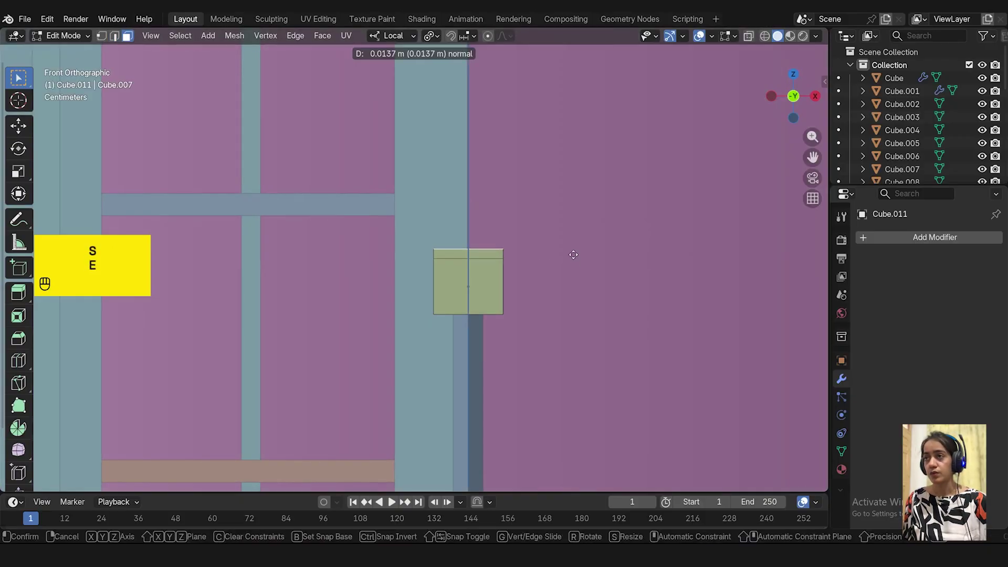
pyautogui.click(573, 255)
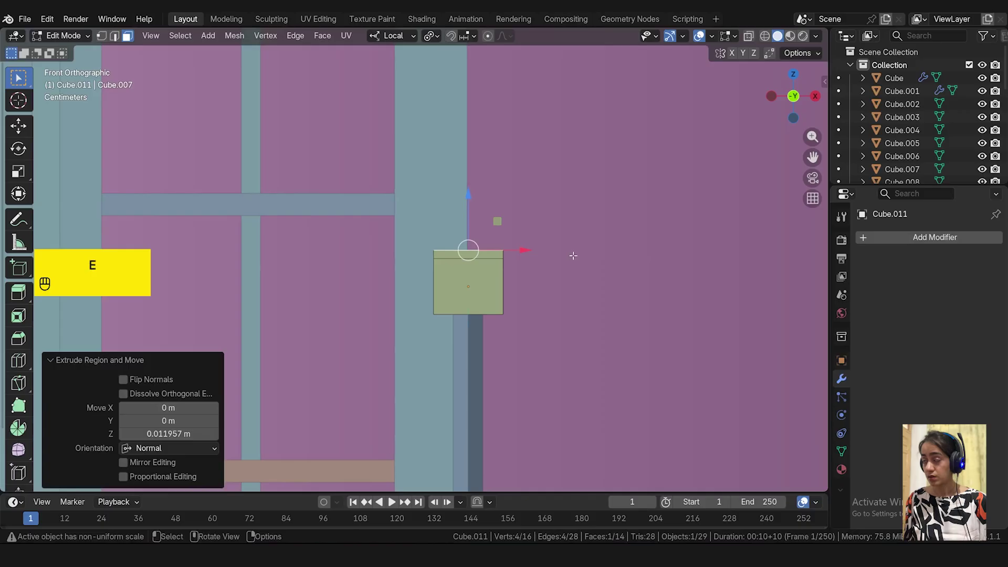
pyautogui.press('s')
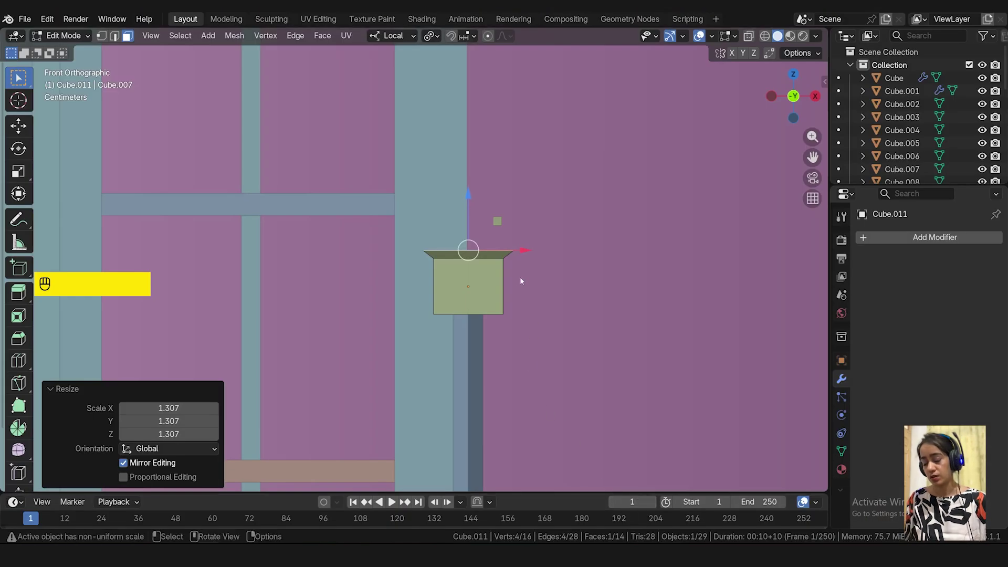
# - Try to extrude the flared cap face about 0.022 m upward and add a further scaled extrusion
pyautogui.press('e')
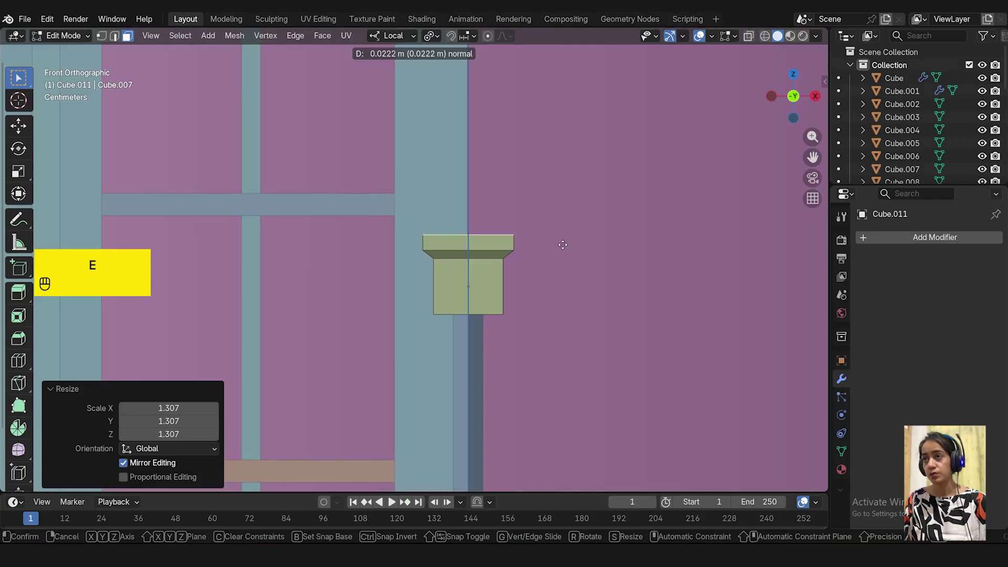
pyautogui.click(562, 243)
pyautogui.press('e')
pyautogui.press('s')
pyautogui.hotkey('ctrl', 'z')
pyautogui.hotkey('ctrl', 'z')
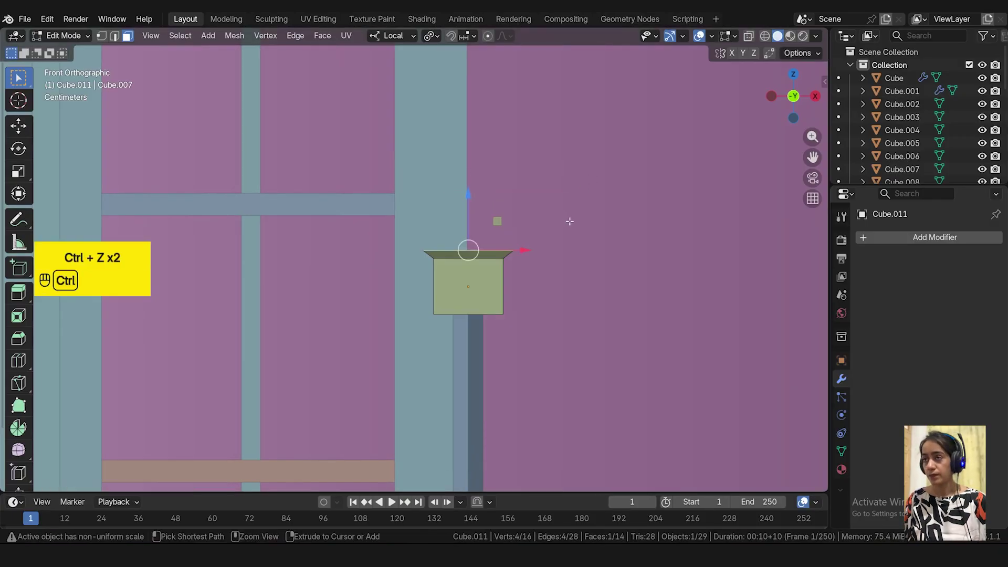
# - Extrude the flared cap face upward and scale it by 1.246
pyautogui.press('e')
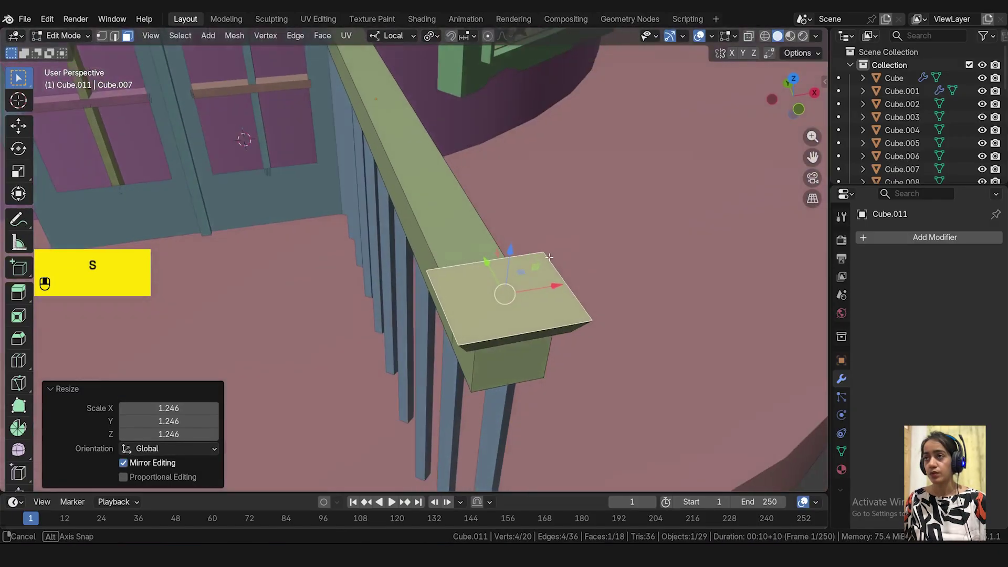
pyautogui.moveTo(548, 257); pyautogui.dragTo(514, 283, button='middle')
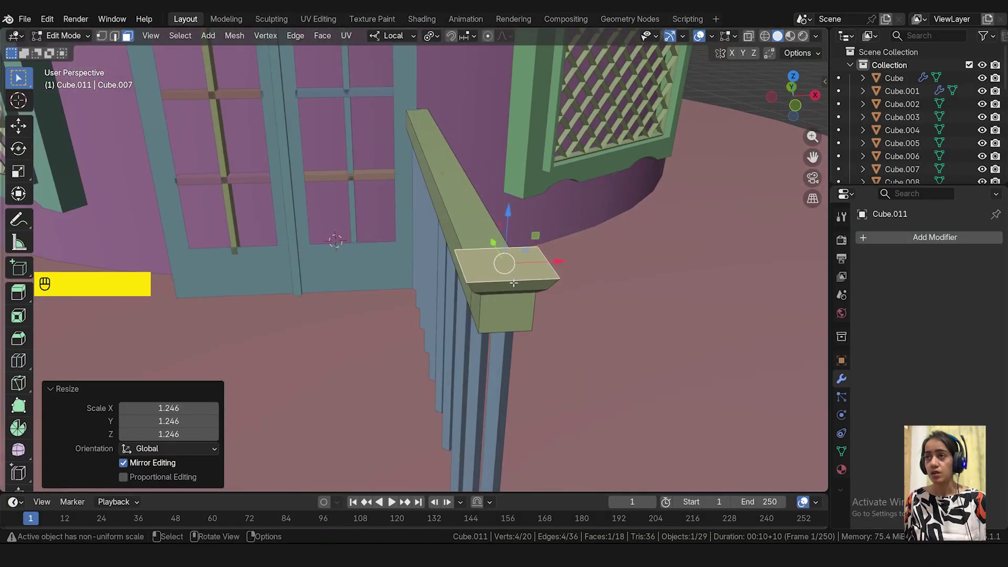
# - Inset the flared cap's upper face by about 0.028 m, and scale the inset face along local X by 0.746
pyautogui.moveTo(577, 268); pyautogui.dragTo(579, 369, button='middle')
pyautogui.scroll(2, 535, 344)
pyautogui.press('i')
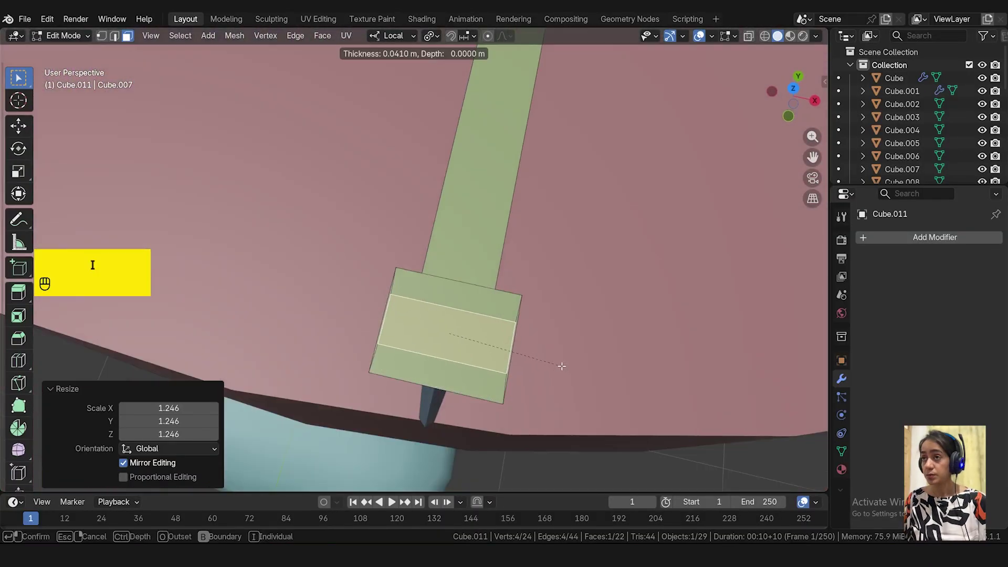
pyautogui.click(565, 366)
pyautogui.press('s')
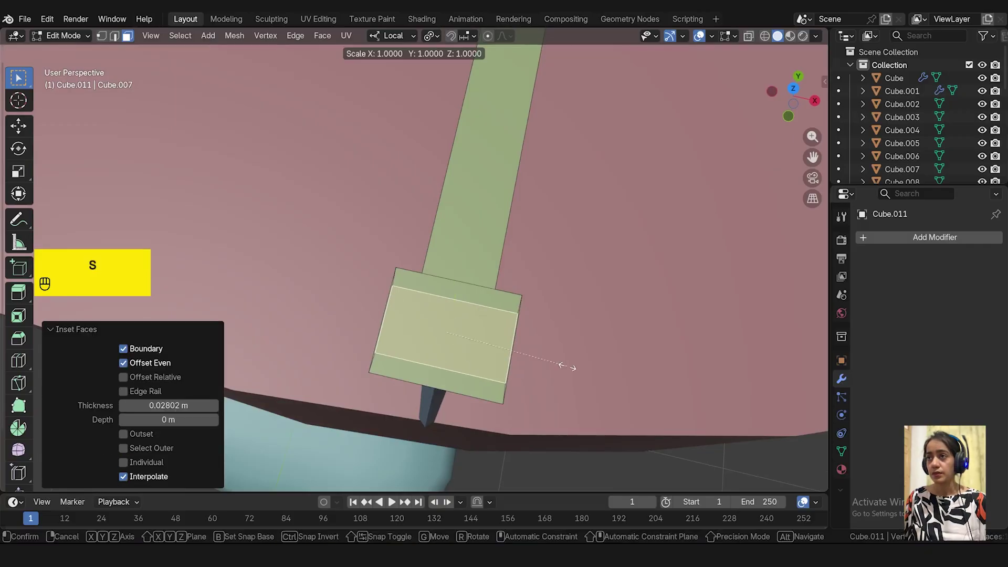
pyautogui.press('x')
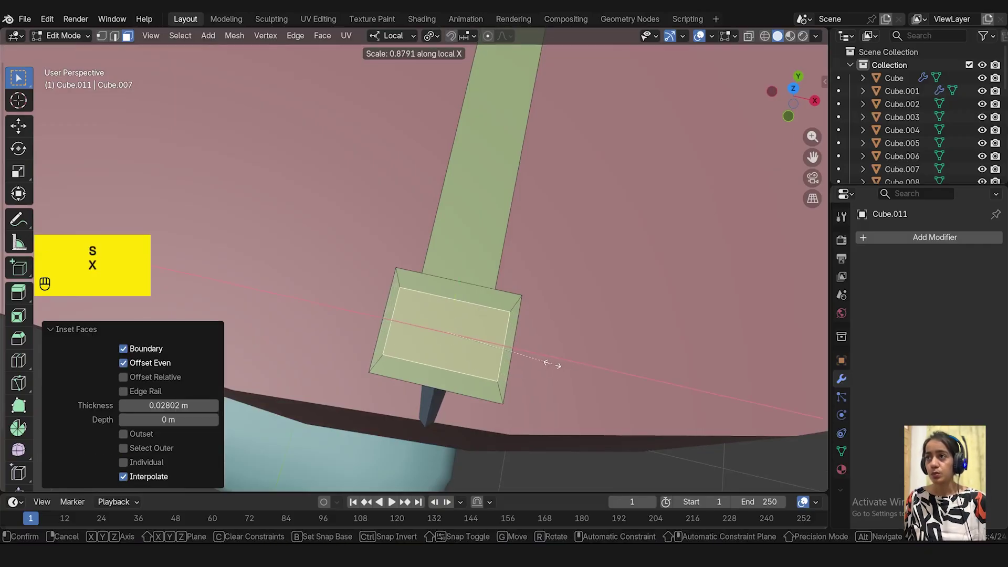
pyautogui.click(535, 357)
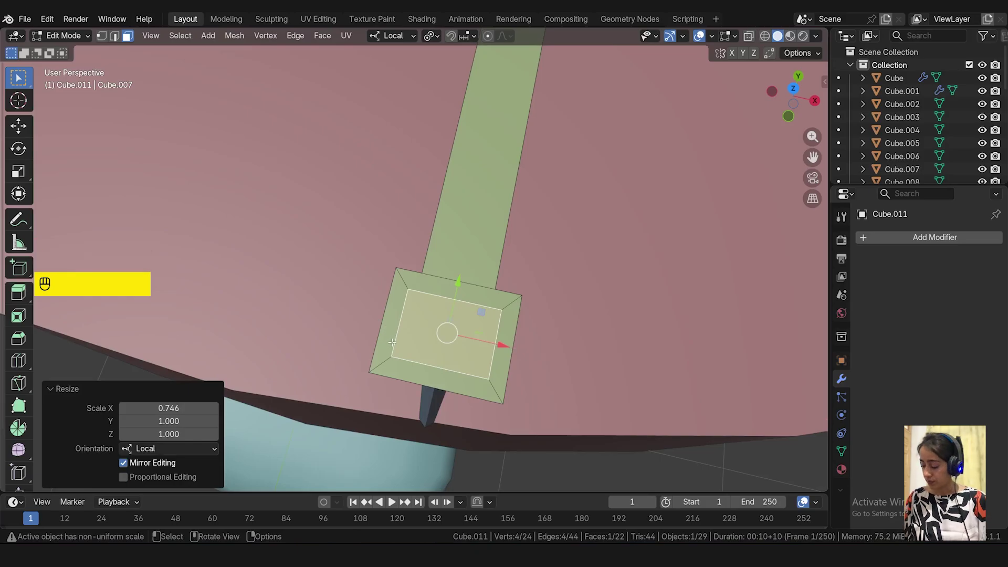
# - Extrude the inset face on the cap upward about 1.14 m to form a post reaching the door's upper edge
pyautogui.press('KP_1')
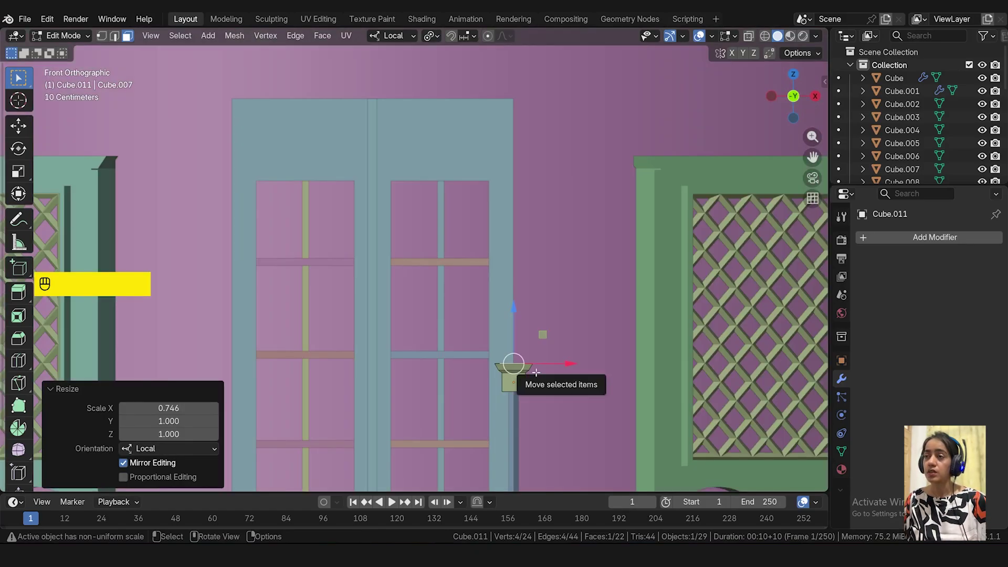
pyautogui.press('e')
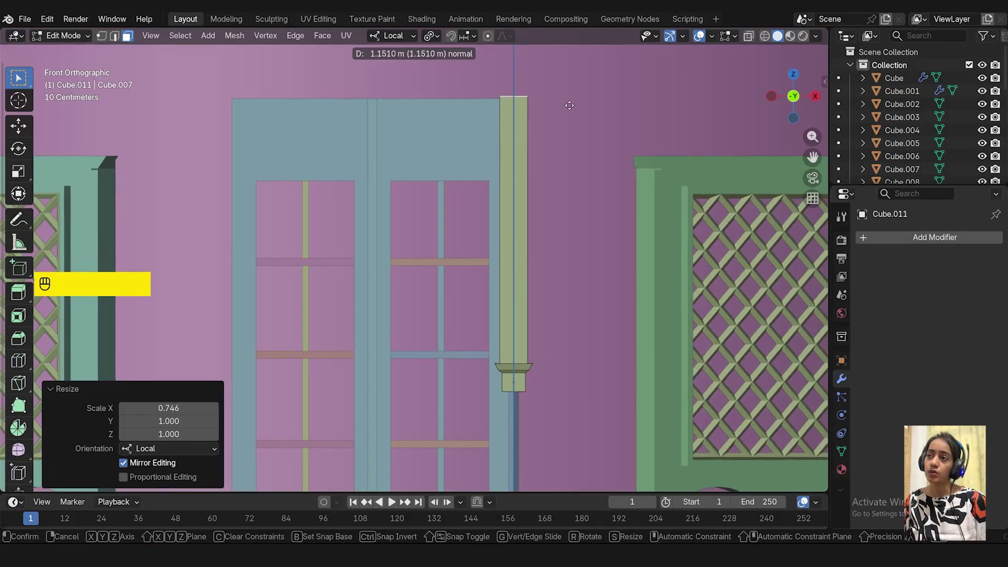
pyautogui.click(571, 106)
pyautogui.scroll(-2, 518, 156)
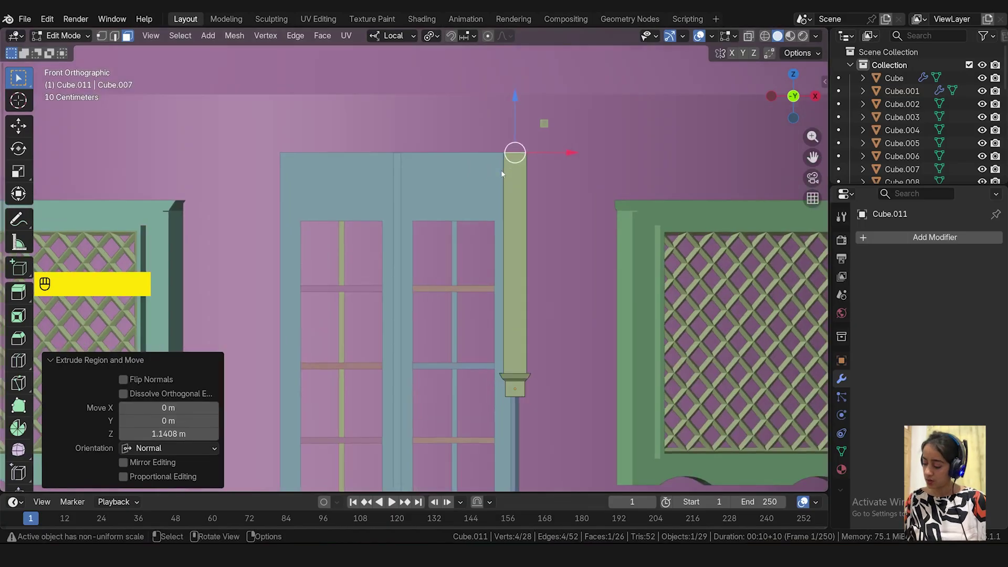
# - Check the grooved porch posts in the reference photo, and add two closely spaced loop cuts just above the post's flared cap, sliding the second by 0.981
pyautogui.scroll(3, 512, 234)
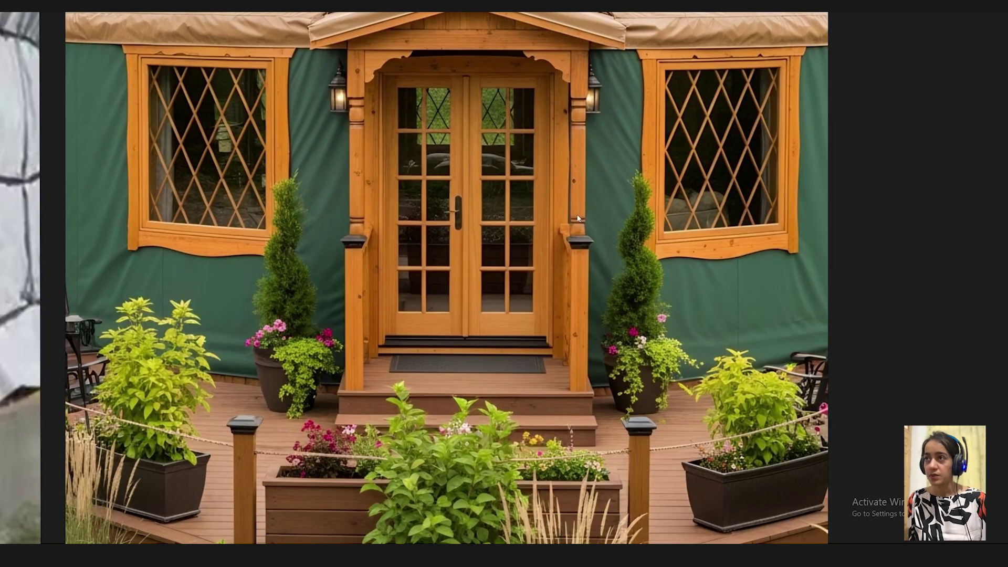
pyautogui.scroll(3, 583, 132)
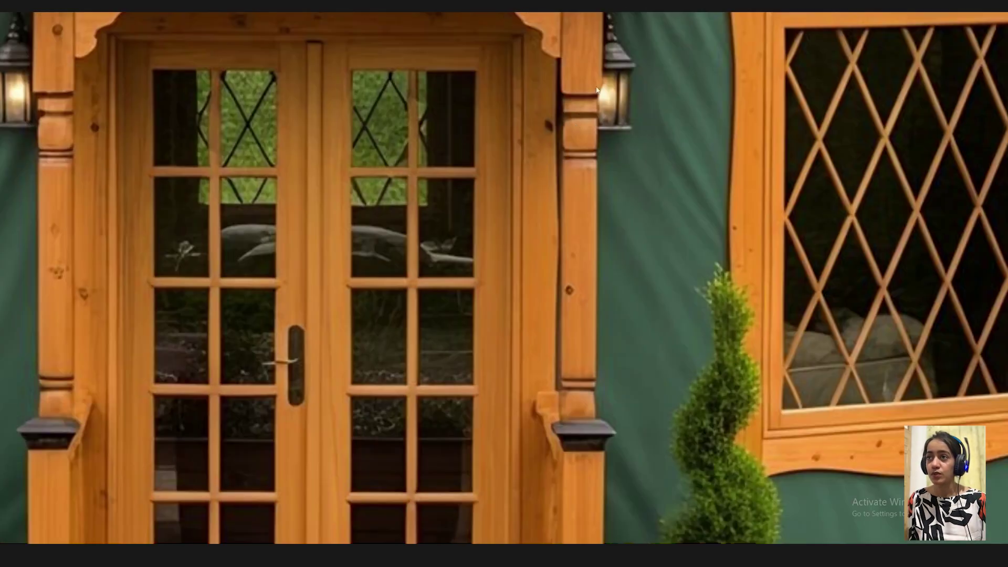
pyautogui.scroll(-2, 582, 153)
pyautogui.scroll(-2, 547, 160)
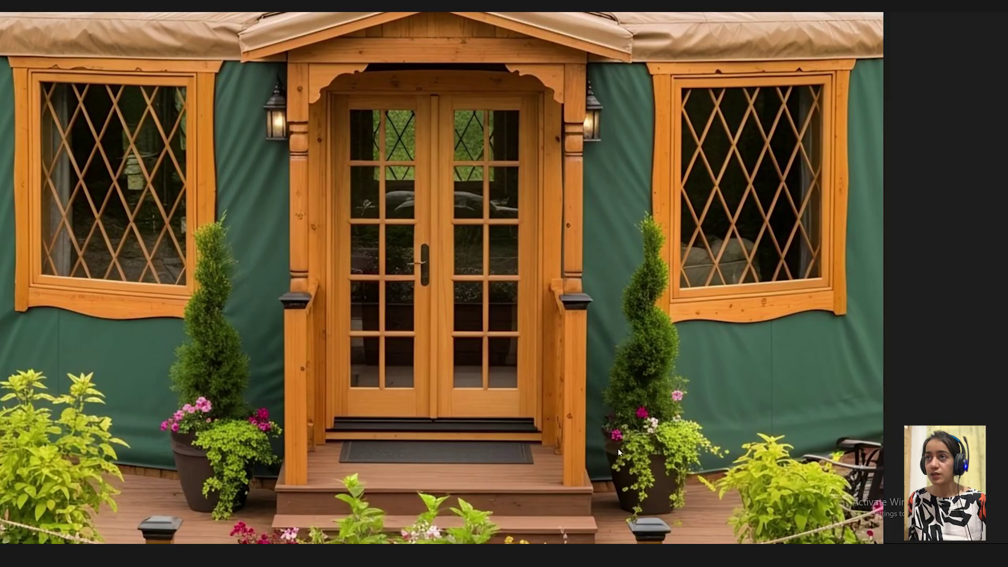
pyautogui.hotkey('alt', 'Tab')
pyautogui.scroll(1, 506, 294)
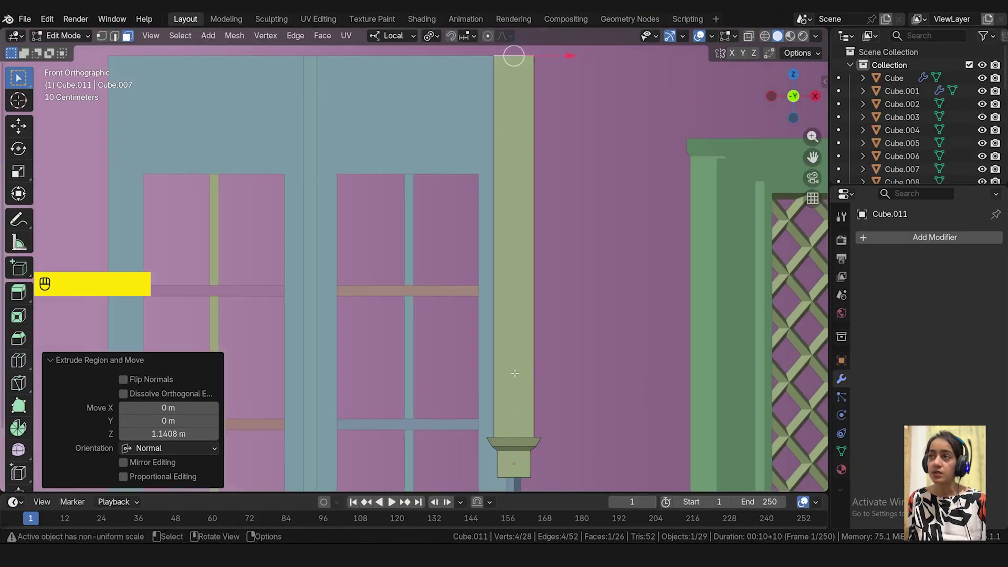
pyautogui.press('Tab')
pyautogui.press('Tab')
pyautogui.hotkey('ctrl', 'r')
pyautogui.click(520, 356)
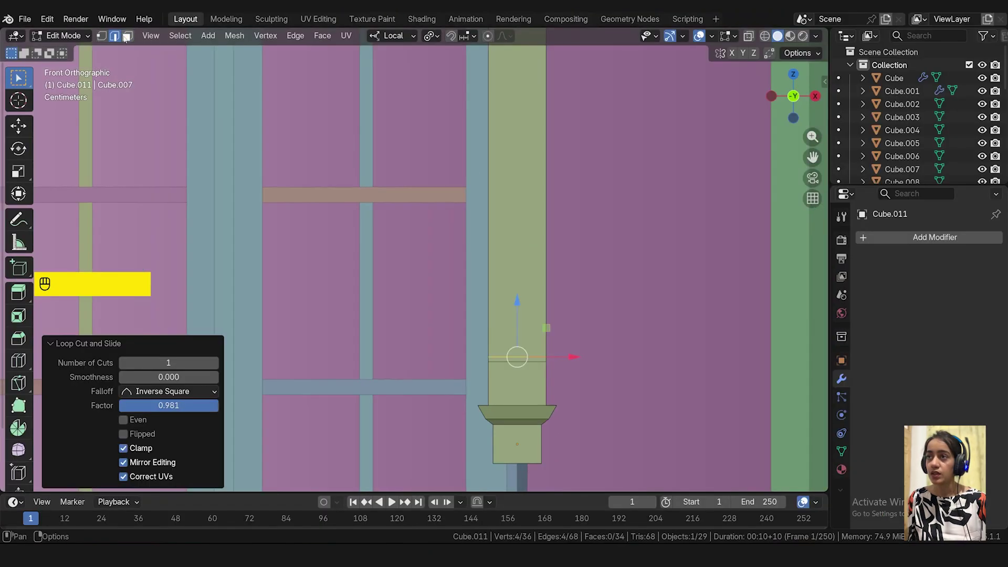
# - Select the narrow face loop above the flared cap and extrude it along normals by -0.13 m to form a groove
pyautogui.click(128, 35)
pyautogui.click(541, 360)
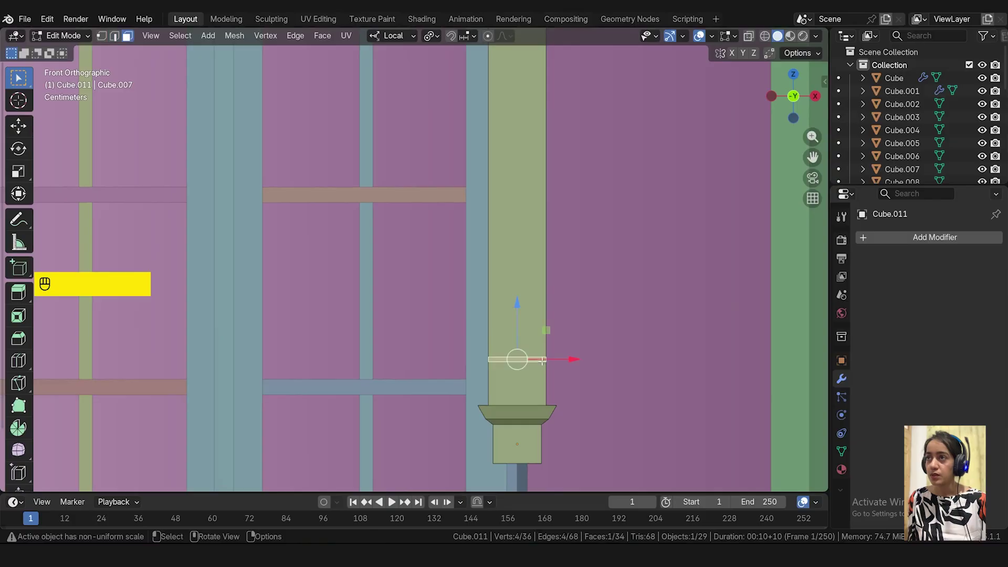
pyautogui.keyDown('alt'); pyautogui.click(497, 360); pyautogui.keyUp('alt')
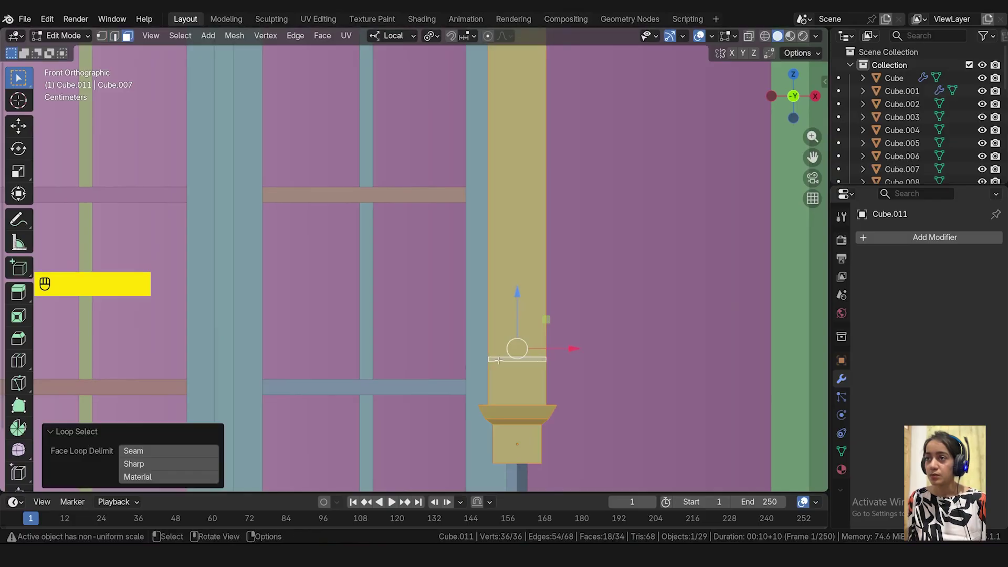
pyautogui.keyDown('alt'); pyautogui.click(547, 359); pyautogui.keyUp('alt')
pyautogui.moveTo(547, 359); pyautogui.dragTo(644, 364, button='middle')
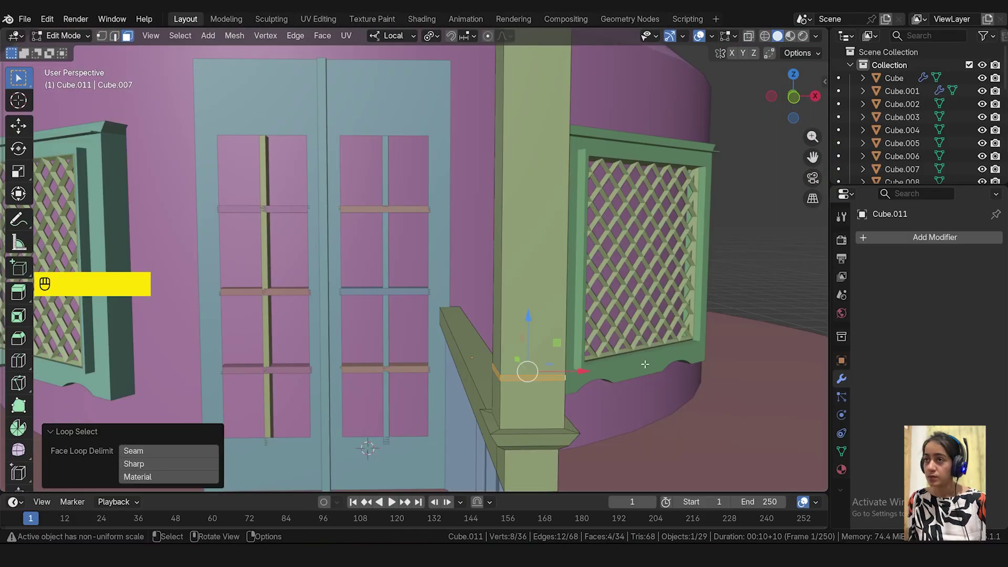
pyautogui.hotkey('alt', 'e')
pyautogui.click(645, 364)
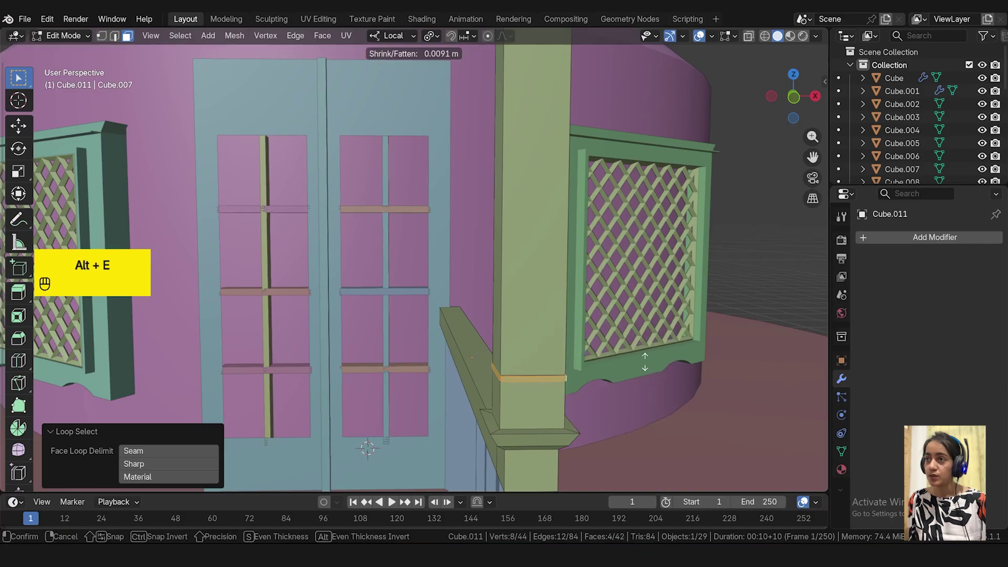
pyautogui.click(605, 387)
pyautogui.moveTo(605, 386); pyautogui.dragTo(562, 338, button='middle')
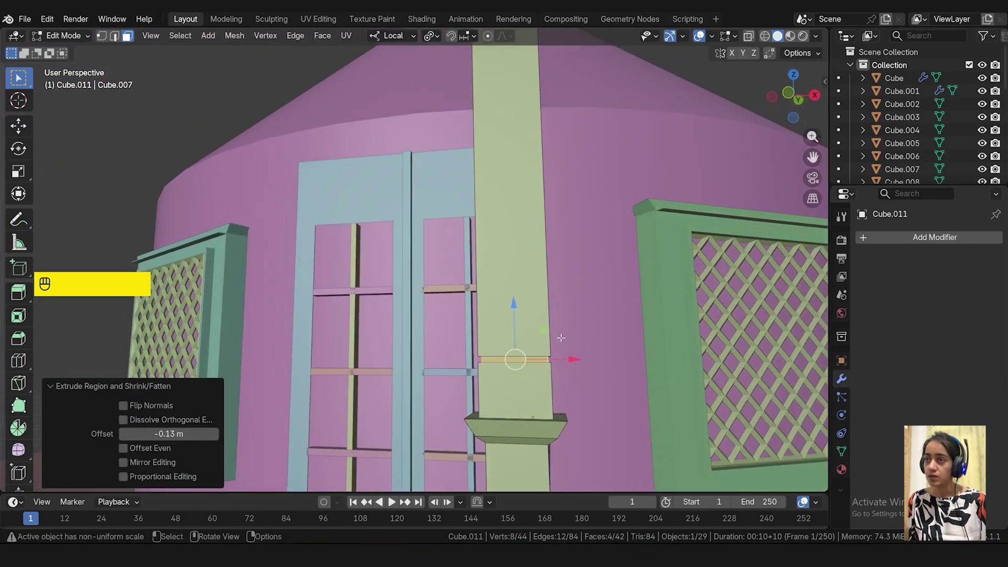
# - Add two closely spaced loop cuts on the post a short distance above the lowest groove
pyautogui.hotkey('ctrl', 'r')
pyautogui.click(533, 223)
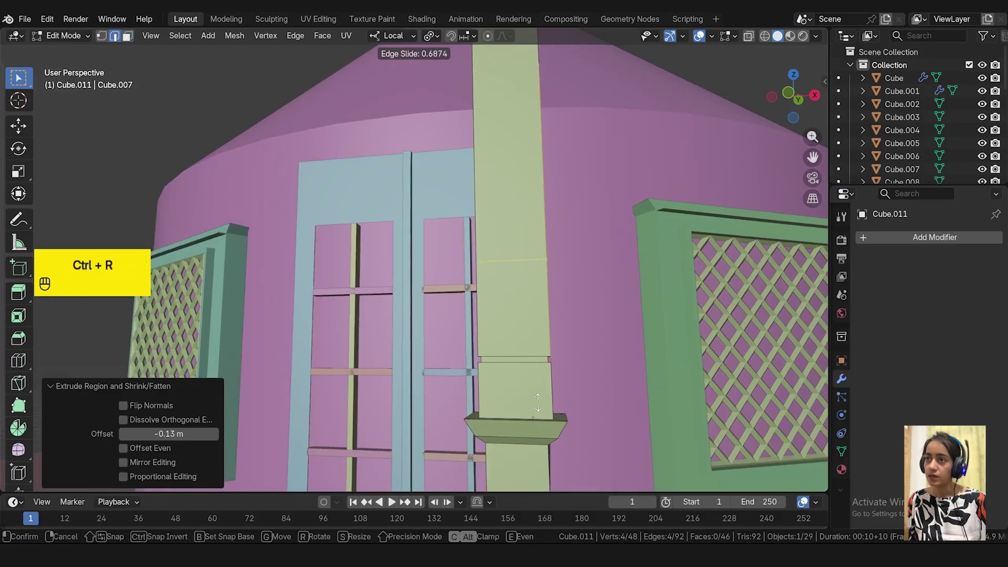
pyautogui.click(543, 194)
pyautogui.press('KP_1')
pyautogui.hotkey('ctrl', 'r')
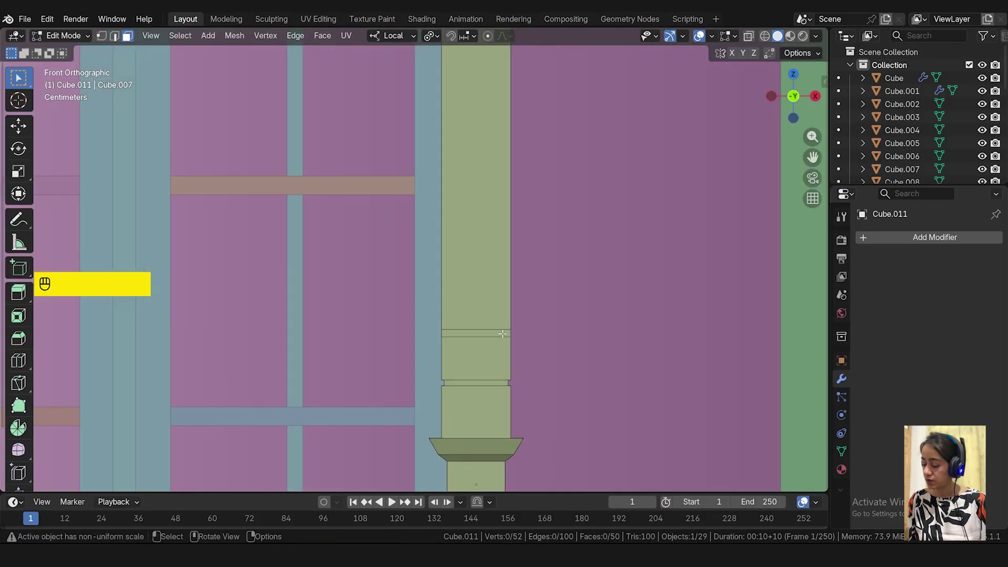
# - Extrude the narrow face loop above the lowest groove along normals by -0.137 m to form a second groove
pyautogui.click(491, 334)
pyautogui.keyDown('alt'); pyautogui.click(511, 334); pyautogui.keyUp('alt')
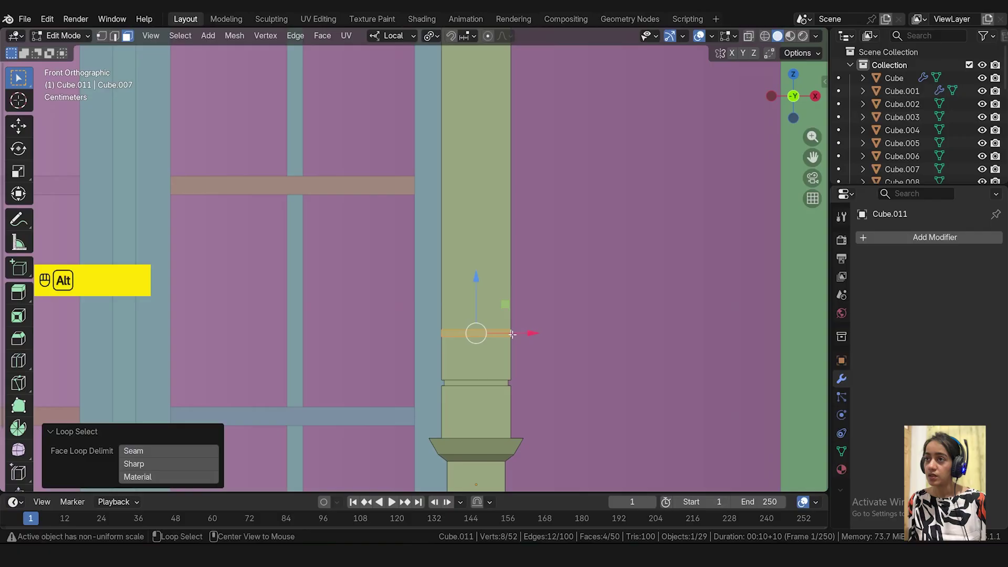
pyautogui.moveTo(466, 341)
pyautogui.mouseDown(button='middle')
pyautogui.moveTo(489, 341)
pyautogui.moveTo(473, 341)
pyautogui.mouseUp(button='middle')
pyautogui.press('KP_1')
pyautogui.hotkey('alt', 'e')
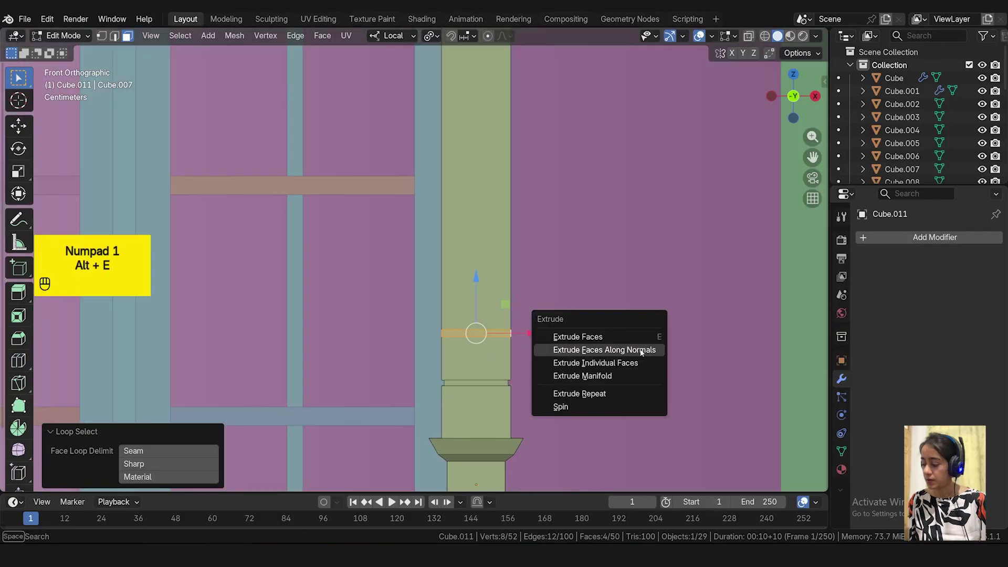
pyautogui.click(643, 349)
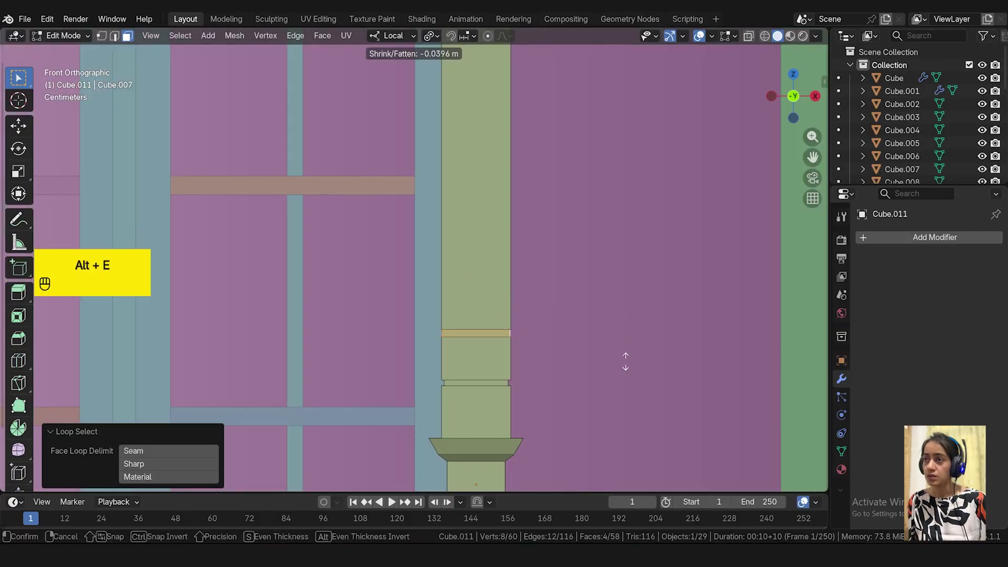
pyautogui.click(628, 389)
pyautogui.scroll(-2, 628, 389)
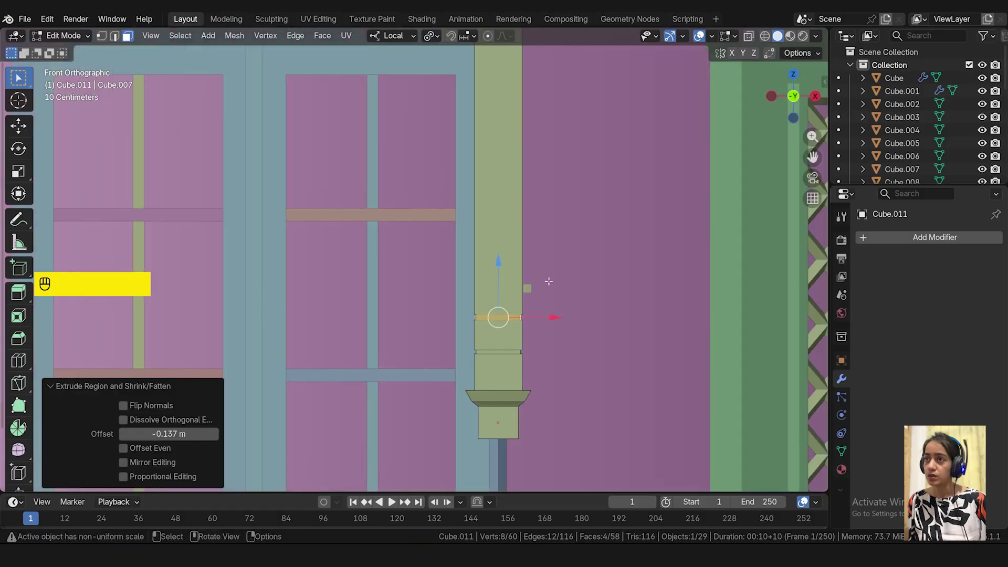
# - Add two closely spaced loop cuts near the post's upper end, sliding the second by a factor of -0.971
pyautogui.scroll(-2, 565, 299)
pyautogui.press('Tab')
pyautogui.press('Tab')
pyautogui.moveTo(571, 288); pyautogui.dragTo(525, 294, button='middle')
pyautogui.press('KP_1')
pyautogui.scroll(3, 519, 129)
pyautogui.keyDown('shift'); pyautogui.moveTo(520, 128); pyautogui.dragTo(493, 224, button='middle'); pyautogui.keyUp('shift')
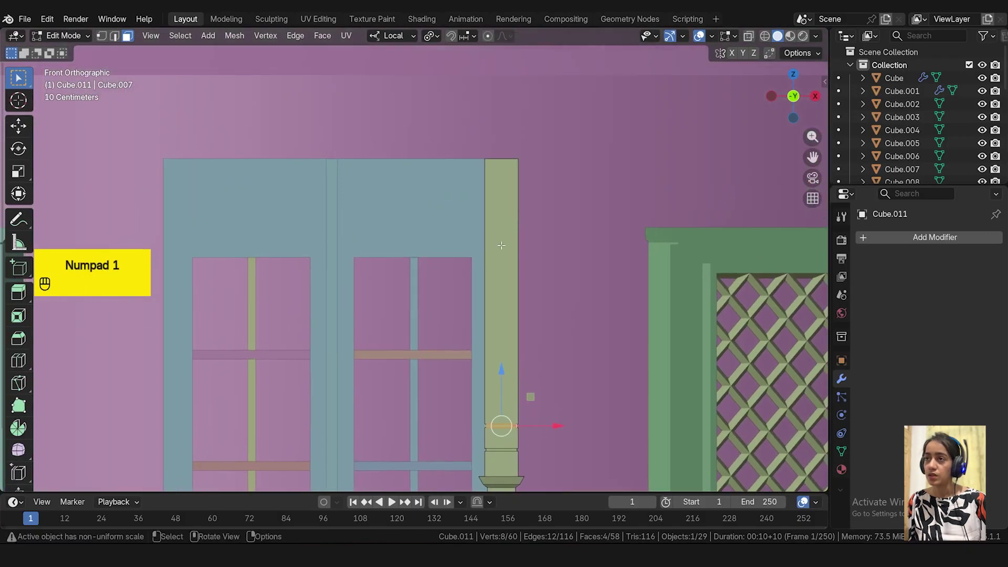
pyautogui.hotkey('ctrl', 'r')
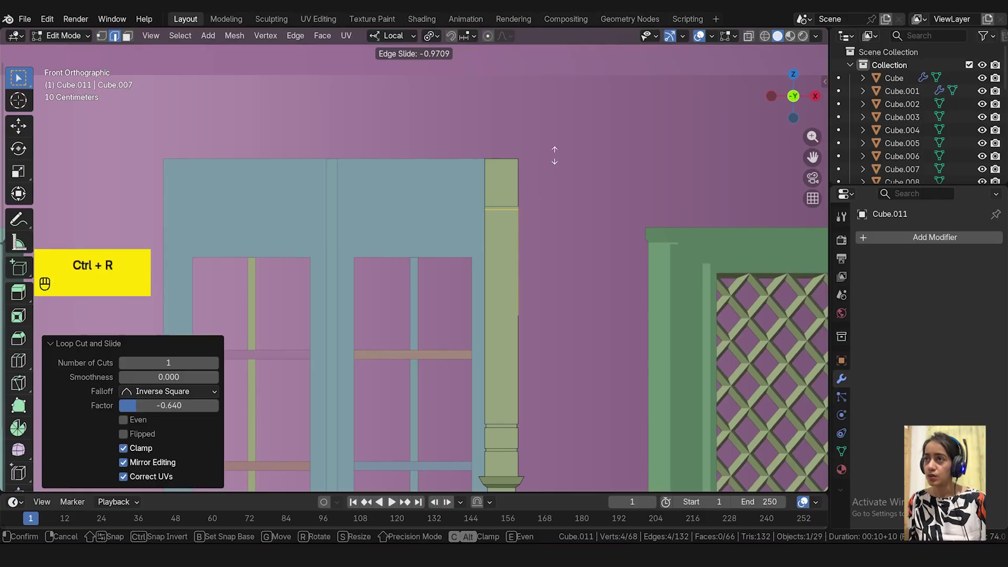
pyautogui.click(554, 155)
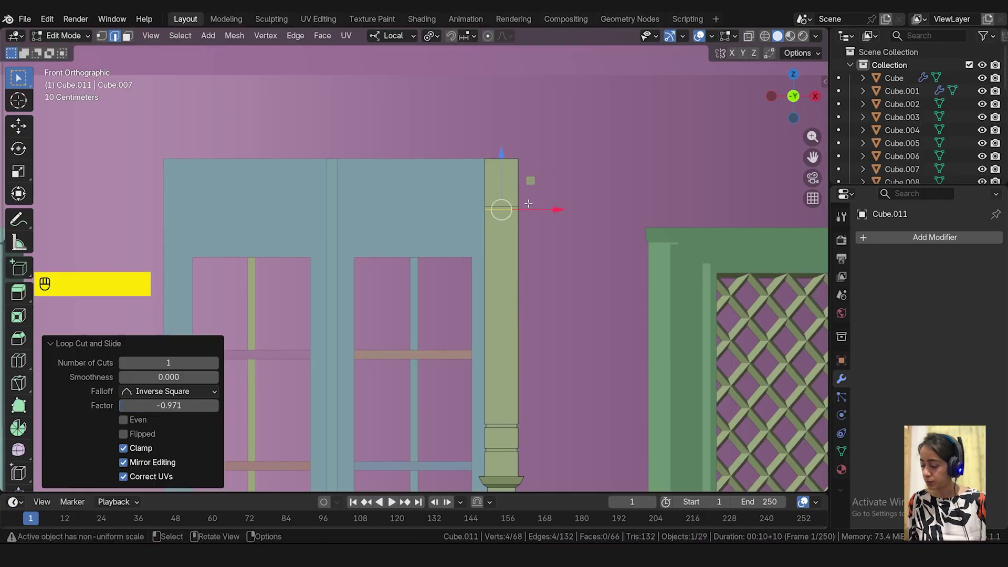
# - Extrude the narrow face loop near the post's upper end along normals by -0.0984 m to form a groove
pyautogui.scroll(4, 525, 206)
pyautogui.click(127, 36)
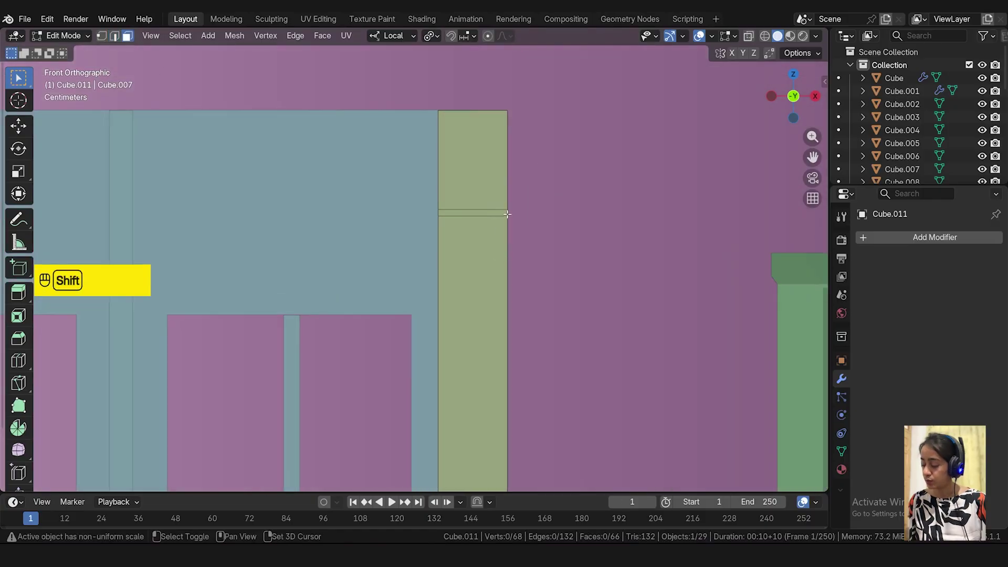
pyautogui.keyDown('alt'); pyautogui.click(507, 212); pyautogui.keyUp('alt')
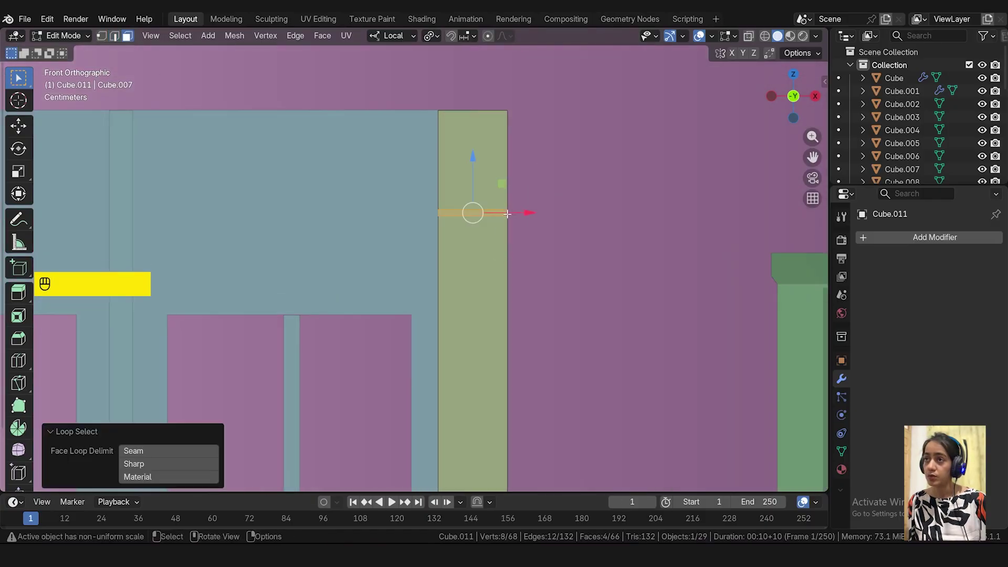
pyautogui.hotkey('alt', 'e')
pyautogui.click(567, 234)
pyautogui.click(567, 261)
# - Add two closely spaced loop cuts on the post a short distance below the uppermost groove
pyautogui.hotkey('ctrl', 'r')
pyautogui.rightClick(461, 364)
pyautogui.scroll(-7, 538, 326)
pyautogui.hotkey('ctrl', 'r')
pyautogui.click(536, 351)
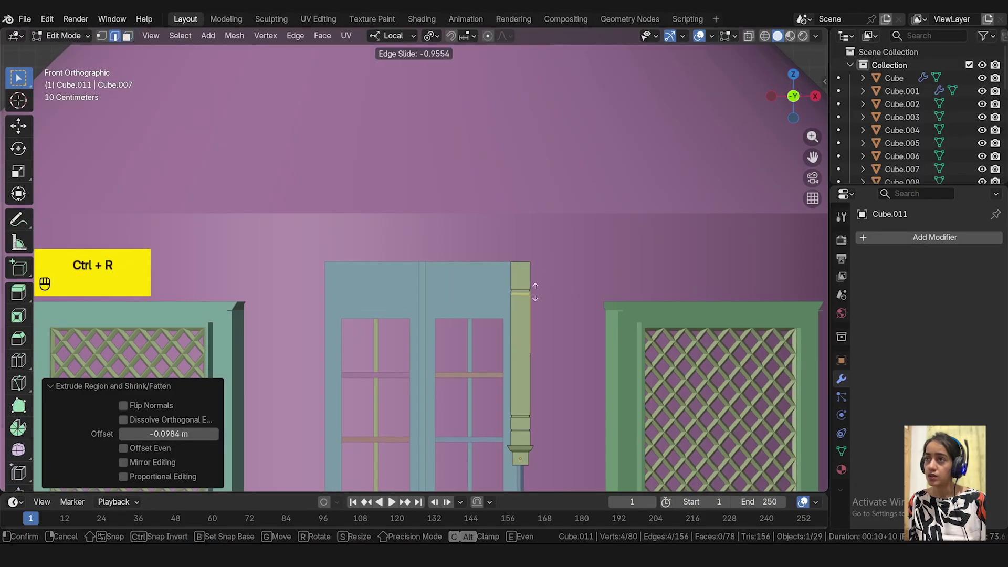
pyautogui.click(536, 303)
pyautogui.hotkey('ctrl', 'r')
pyautogui.click(540, 359)
pyautogui.click(542, 309)
# - Extrude the narrow face loop below the uppermost groove inward along normals, and return to Object Mode
pyautogui.scroll(6, 555, 308)
pyautogui.press('3')
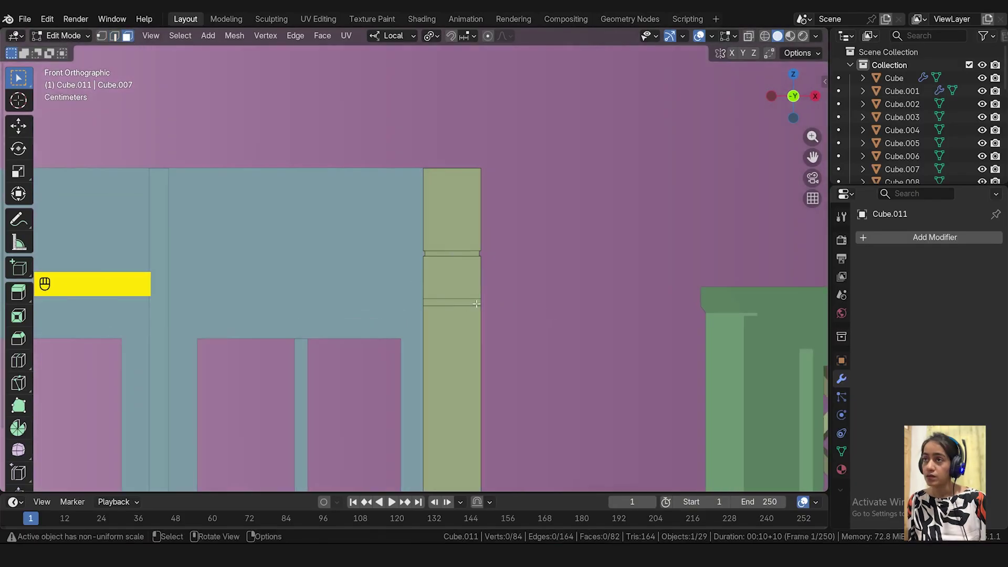
pyautogui.keyDown('alt'); pyautogui.click(477, 304); pyautogui.keyUp('alt')
pyautogui.hotkey('alt', 'e')
pyautogui.click(578, 316)
pyautogui.click(593, 344)
pyautogui.press('Tab')
# - Inspect the grooved post and handrail against the door and yurt wall from the front and the side
pyautogui.scroll(-6, 589, 349)
pyautogui.keyDown('shift'); pyautogui.moveTo(577, 370); pyautogui.dragTo(575, 257, button='middle'); pyautogui.keyUp('shift')
pyautogui.moveTo(575, 278); pyautogui.dragTo(543, 301, button='middle')
pyautogui.scroll(4, 498, 286)
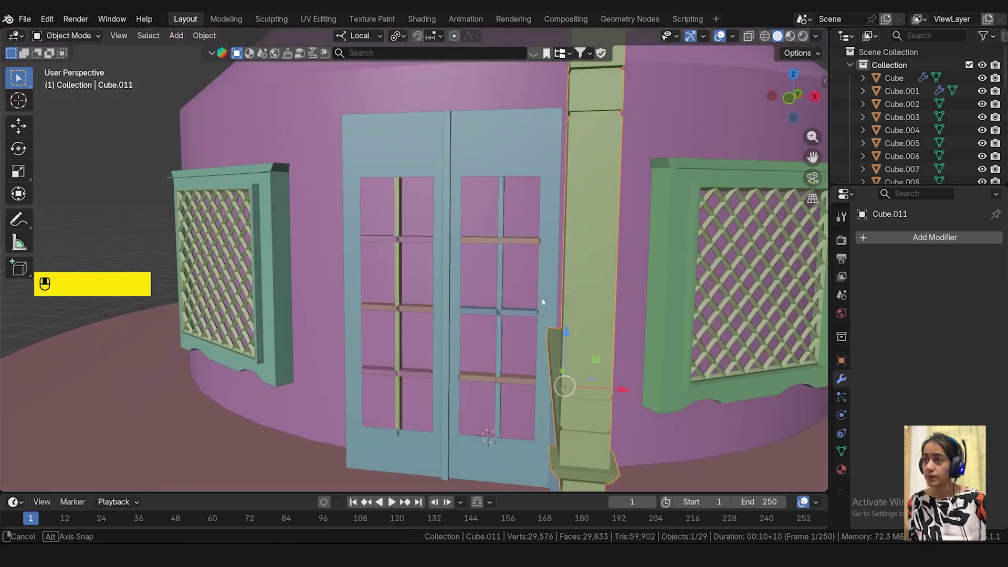
pyautogui.scroll(-3, 542, 298)
pyautogui.scroll(-3, 560, 316)
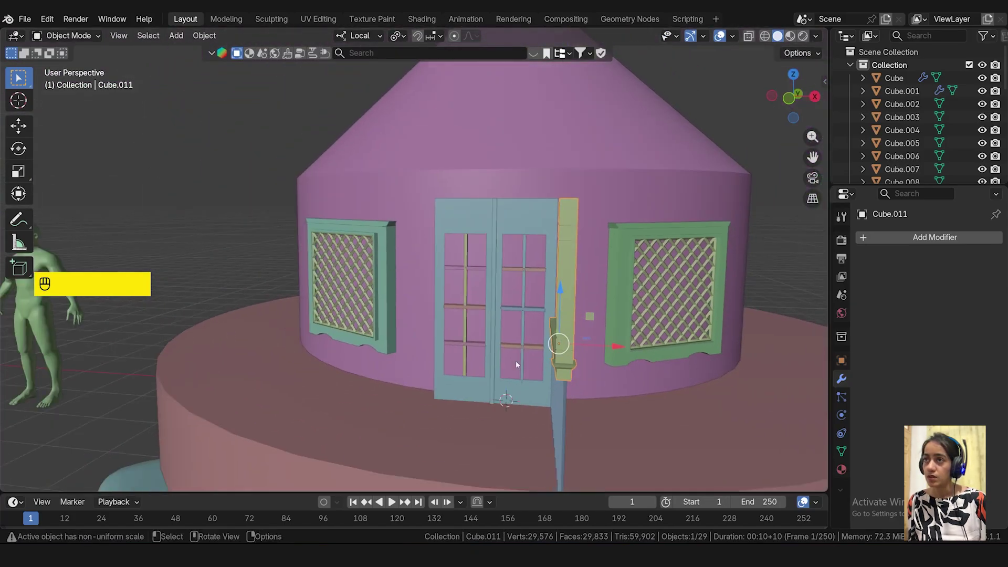
pyautogui.moveTo(516, 361); pyautogui.dragTo(317, 389, button='middle')
pyautogui.press('KP_1')
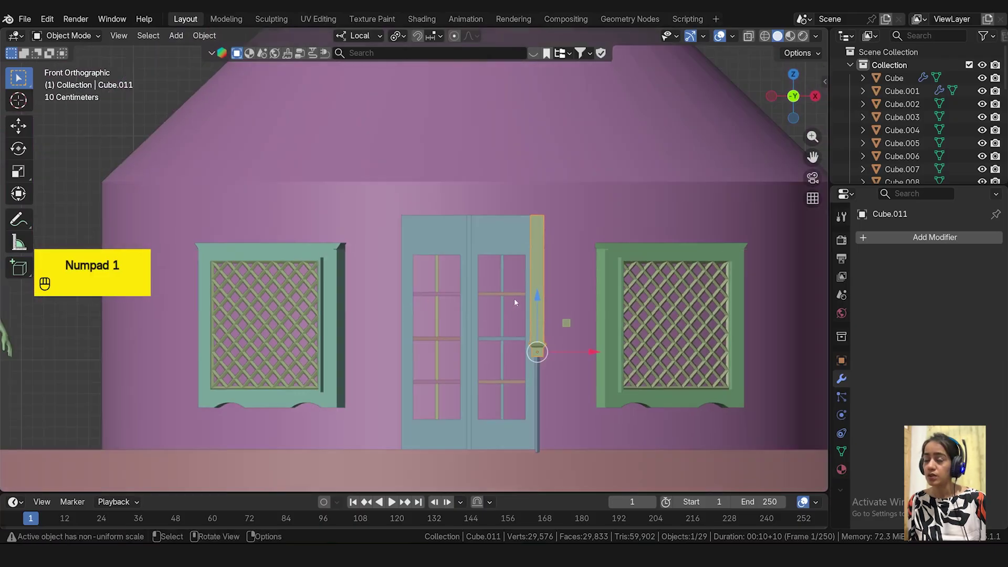
pyautogui.moveTo(514, 298); pyautogui.dragTo(453, 299, button='middle')
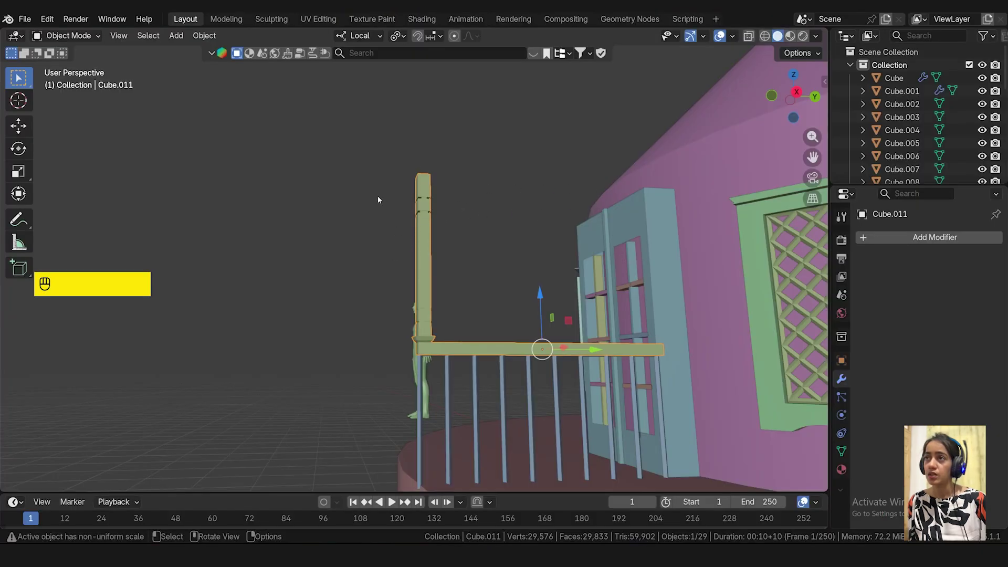
pyautogui.moveTo(355, 202); pyautogui.dragTo(412, 233, button='middle')
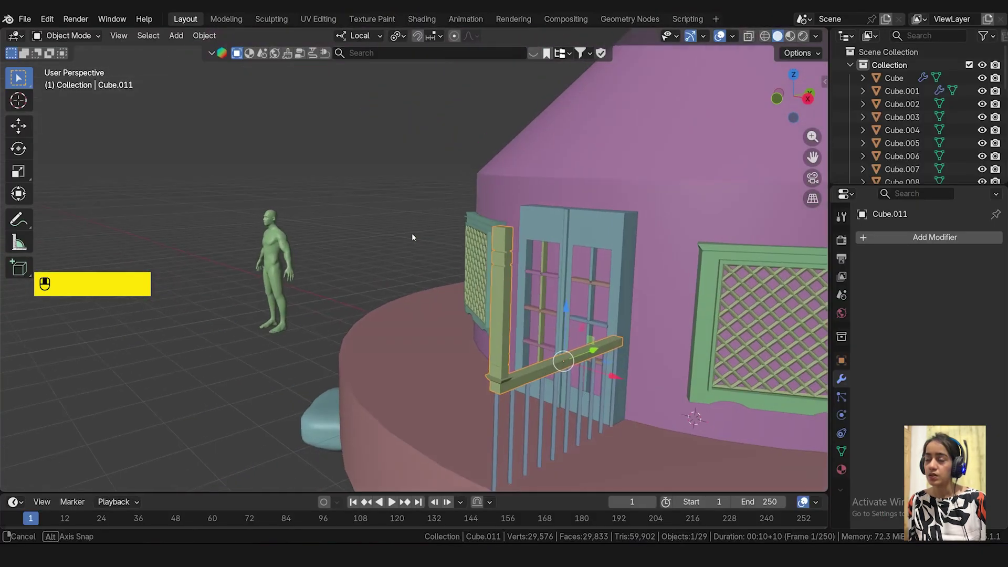
# - Add the balusters to the selected handrail and post, and move them all 0.36312 m along local Y toward the yurt wall
pyautogui.press('KP_3')
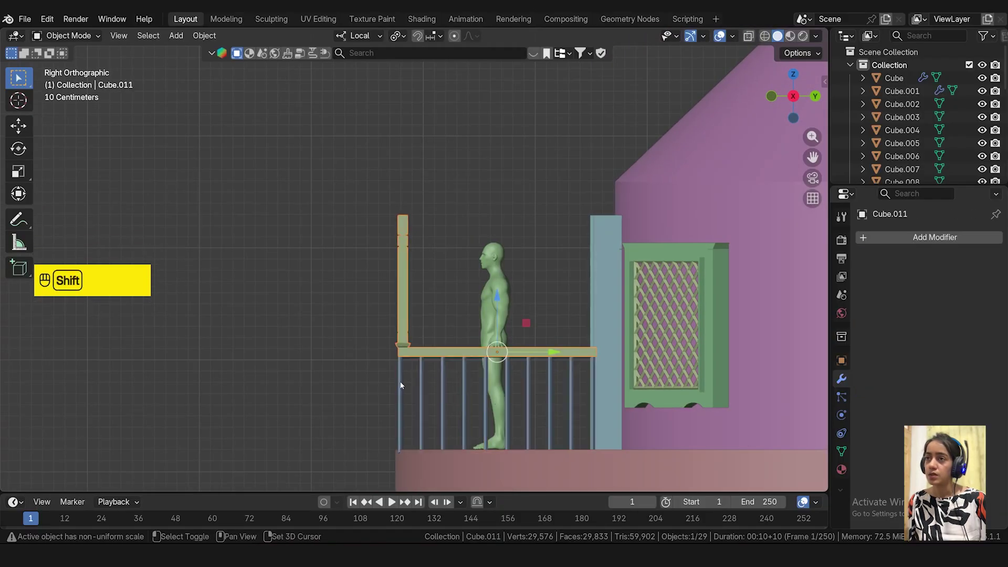
pyautogui.keyDown('shift'); pyautogui.click(522, 373); pyautogui.keyUp('shift')
pyautogui.moveTo(550, 380); pyautogui.dragTo(593, 378)
pyautogui.moveTo(593, 378); pyautogui.dragTo(657, 336, button='middle')
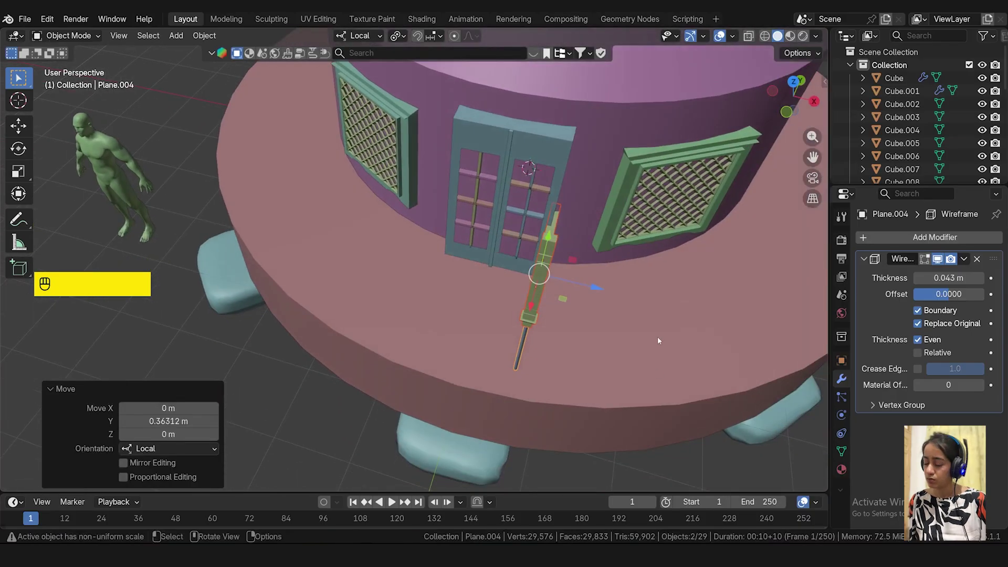
pyautogui.press('KP_1')
pyautogui.moveTo(592, 376); pyautogui.dragTo(591, 376)
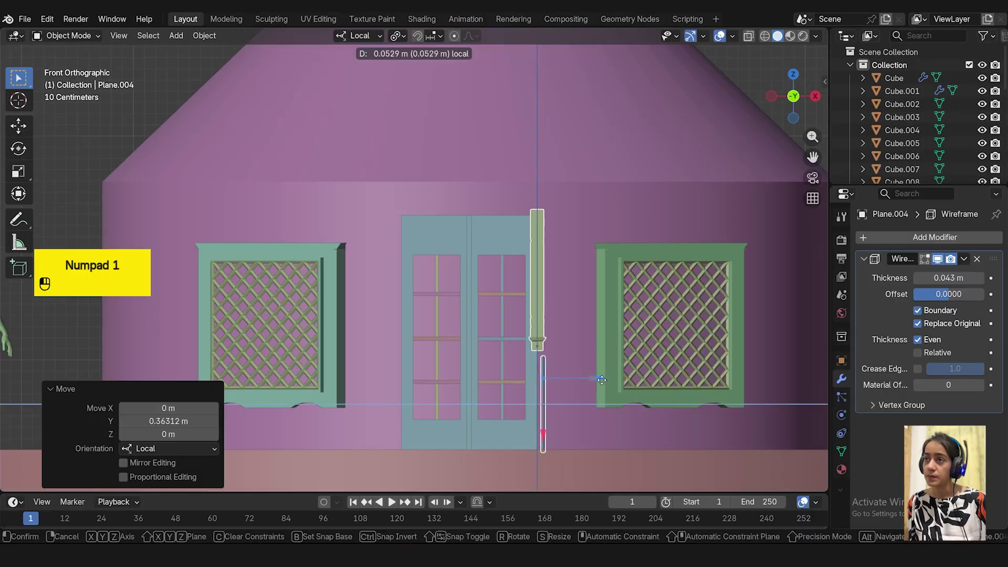
pyautogui.hotkey('ctrl', 'z')
# - Switch the transform orientation to Global and move the railing and post -0.008199 m along X from the front view
pyautogui.click(357, 36)
pyautogui.click(364, 77)
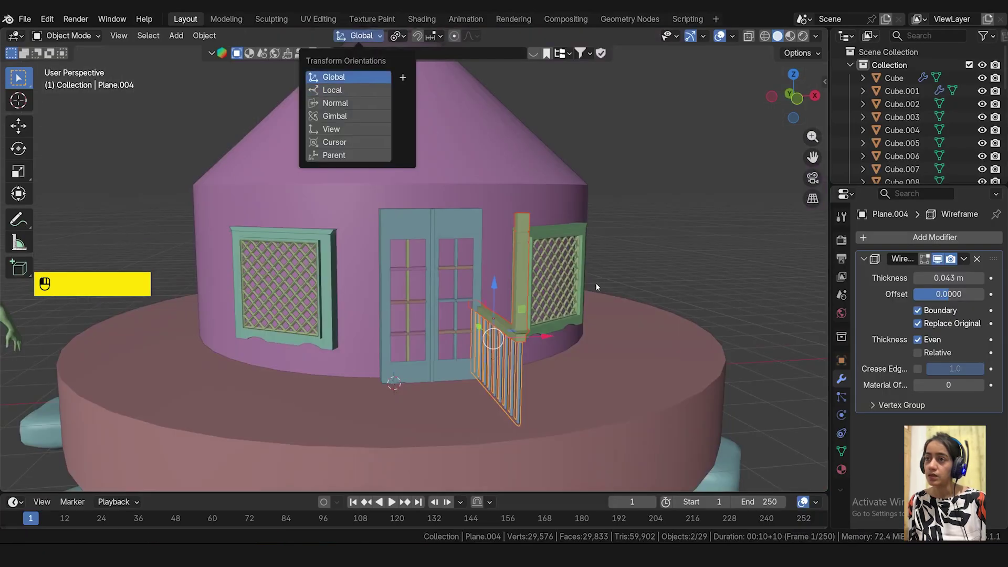
pyautogui.press('KP_1')
pyautogui.moveTo(595, 378); pyautogui.dragTo(600, 378)
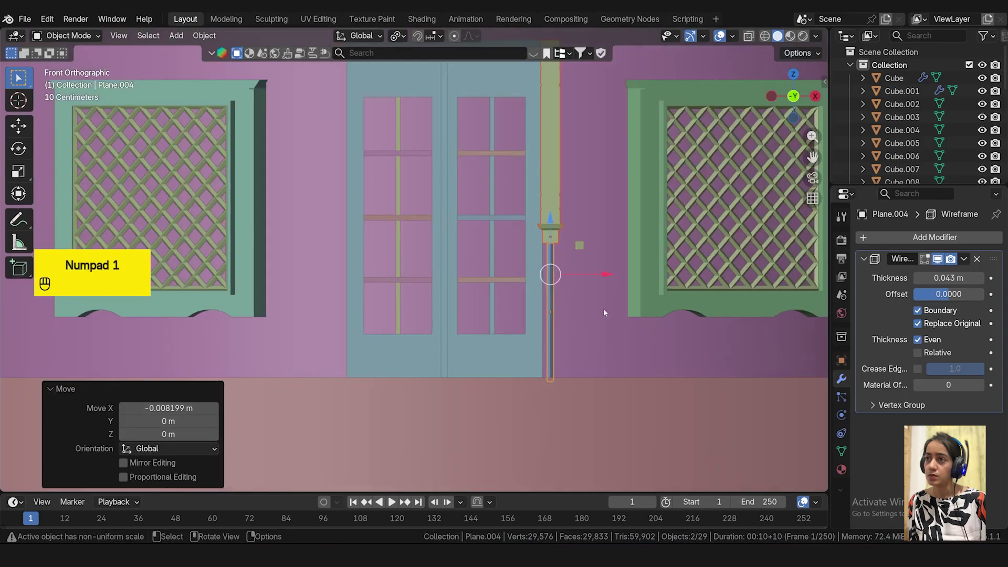
# - Make a linked duplicate of the railing and post and move it -1.3147 m along X to the door's other side
pyautogui.hotkey('alt', 'd')
pyautogui.rightClick(603, 312)
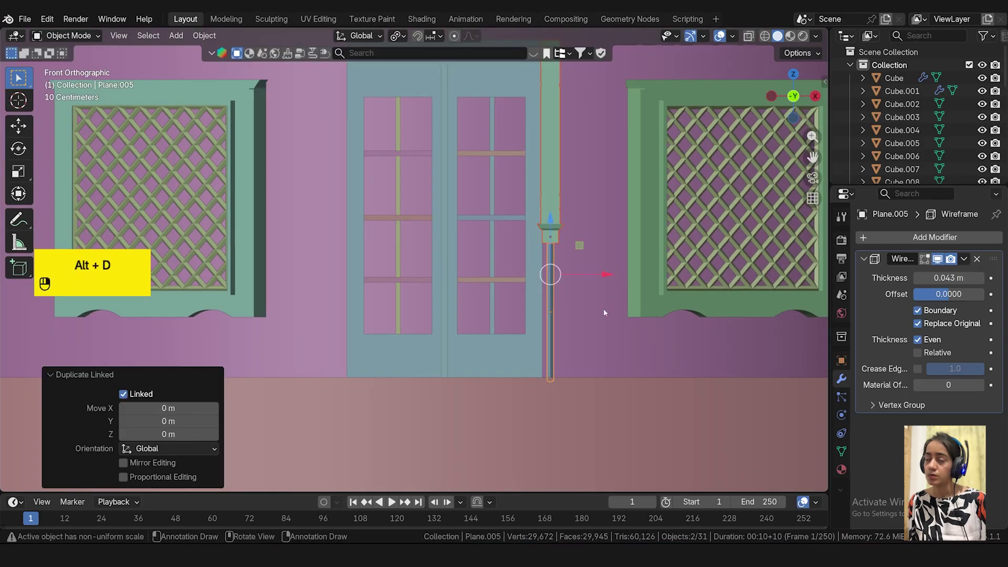
pyautogui.moveTo(607, 276); pyautogui.dragTo(393, 267)
pyautogui.moveTo(392, 267); pyautogui.dragTo(570, 335, button='middle')
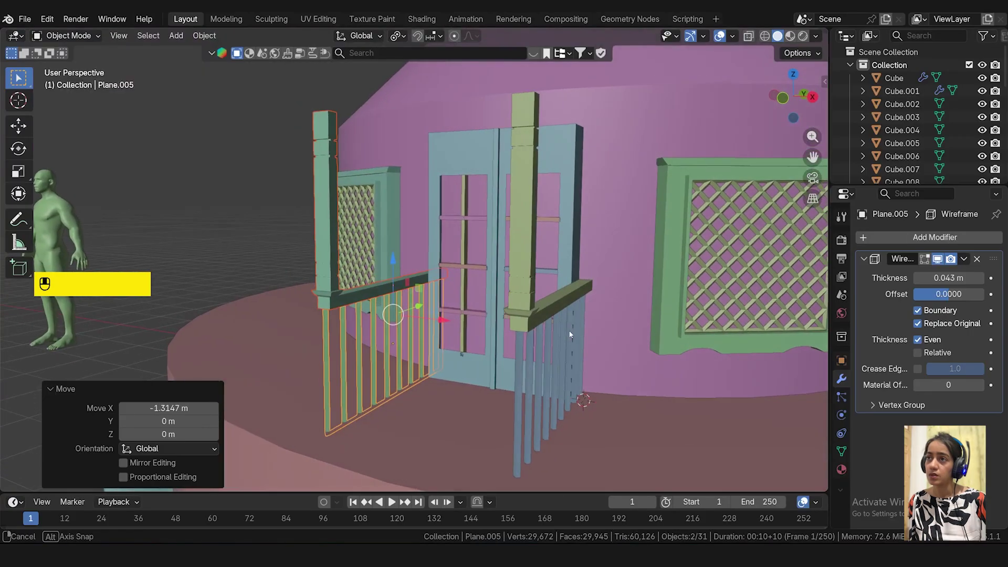
pyautogui.moveTo(534, 201); pyautogui.dragTo(535, 192, button='middle')
pyautogui.scroll(5, 537, 188)
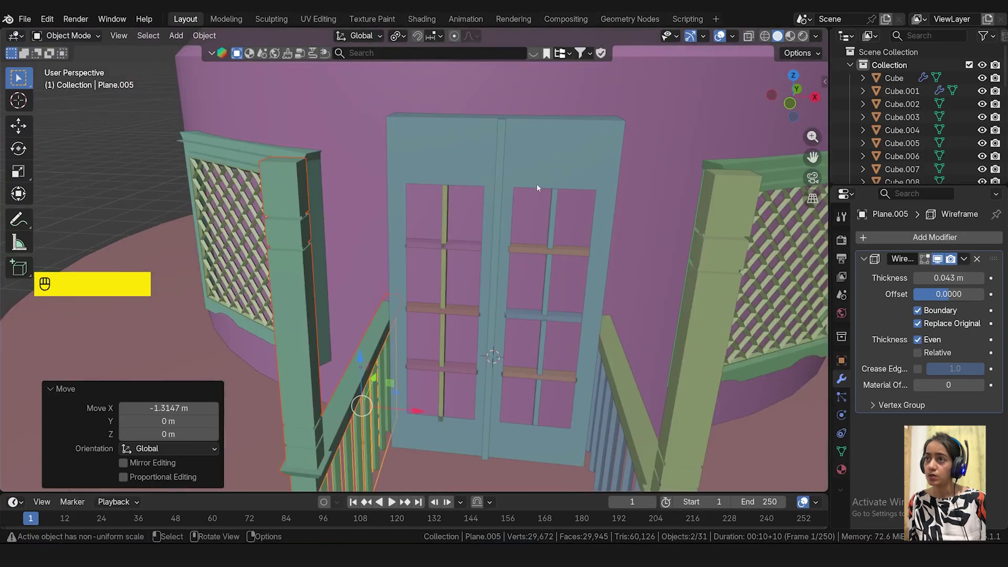
pyautogui.scroll(-3, 524, 172)
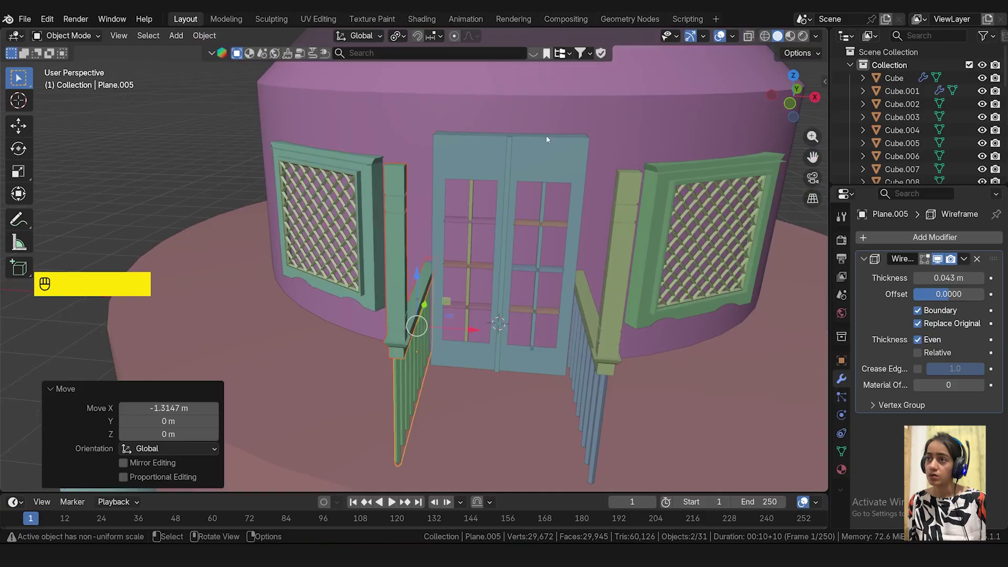
pyautogui.moveTo(546, 135); pyautogui.dragTo(533, 117, button='middle')
pyautogui.scroll(4, 533, 118)
pyautogui.scroll(-6, 534, 118)
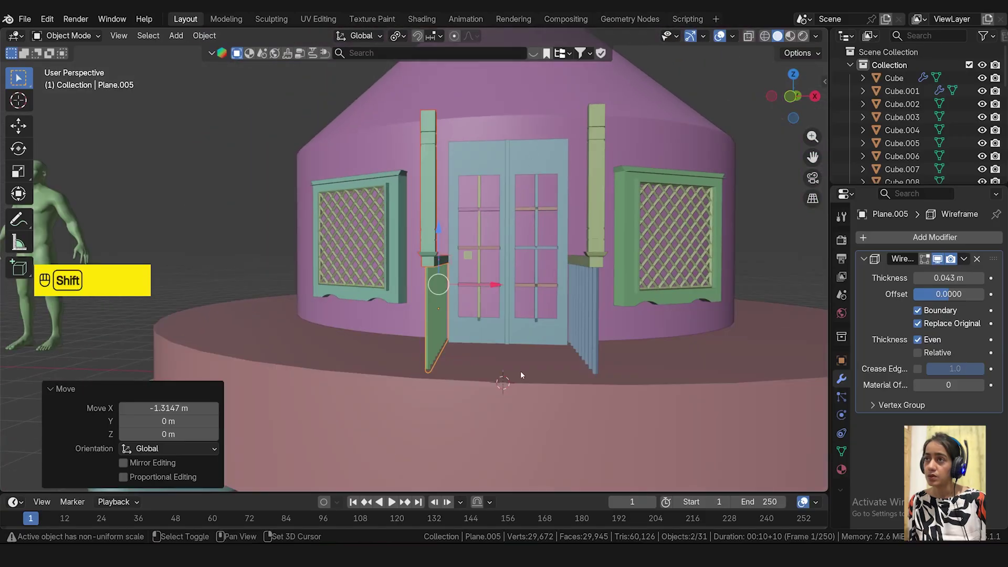
# - Add a cube for the porch canopy and place it above the railing, moving it -3.6002 m along Y
pyautogui.hotkey('shift', 'a')
pyautogui.moveTo(456, 277)
pyautogui.click(564, 291)
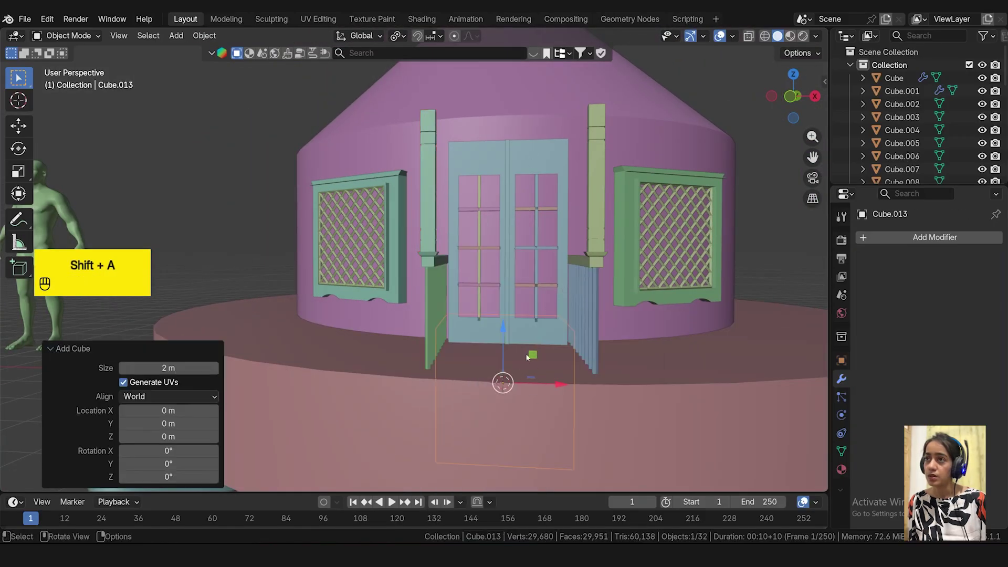
pyautogui.press('KP_3')
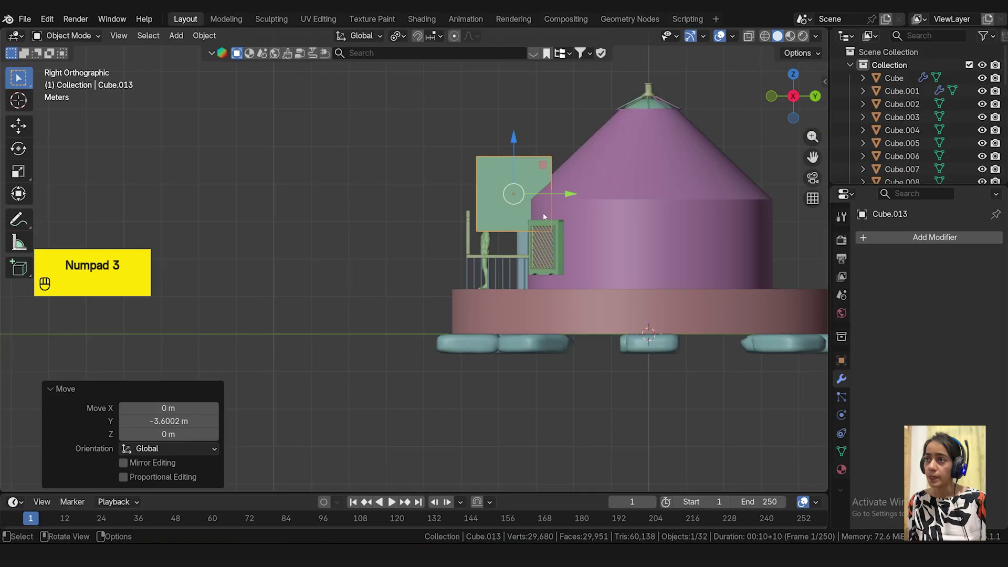
# - Scale the cube by about 0.7155 along X to match the outer width of the two porch posts
pyautogui.press('KP_1')
pyautogui.press('s')
pyautogui.press('x')
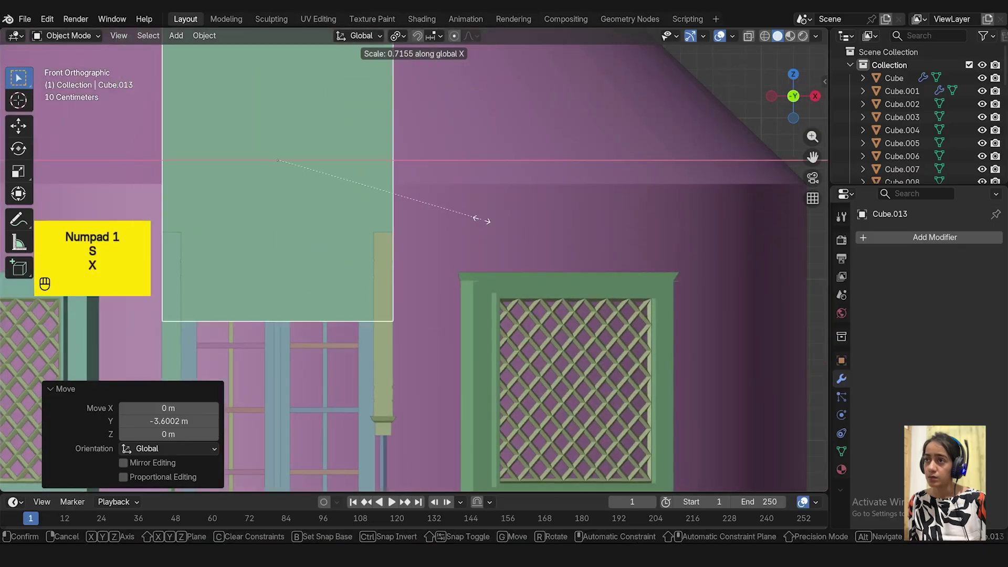
pyautogui.click(481, 220)
# - Flatten the cube along Z and lower it over the door's upper end with moves of -0.28497 m and -0.21153 m
pyautogui.press('s')
pyautogui.press('z')
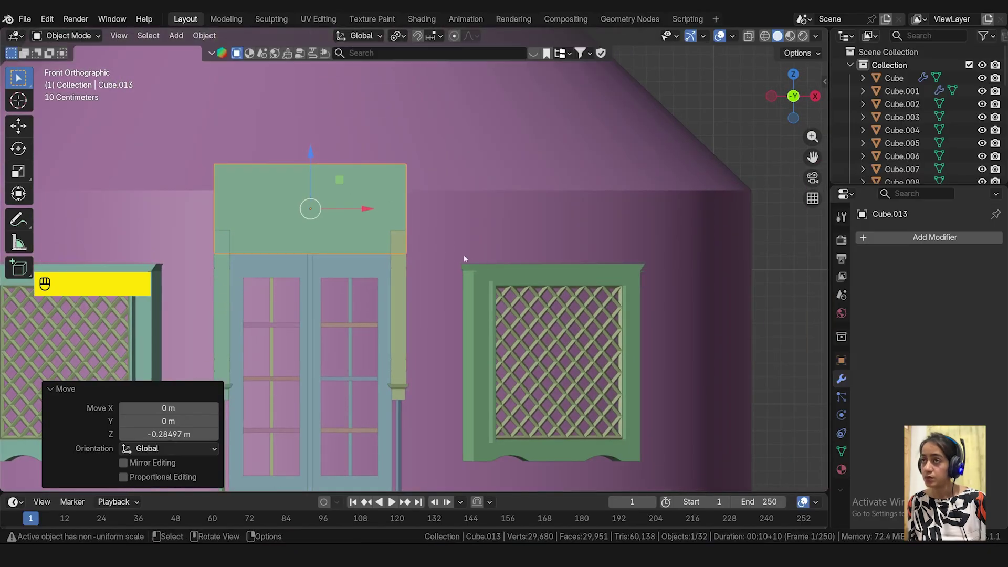
pyautogui.press('s')
pyautogui.press('z')
pyautogui.press('Escape')
# - Shorten the cube along Y and move it -0.14983 m along Y to span from the posts' front faces to the wall
pyautogui.press('KP_3')
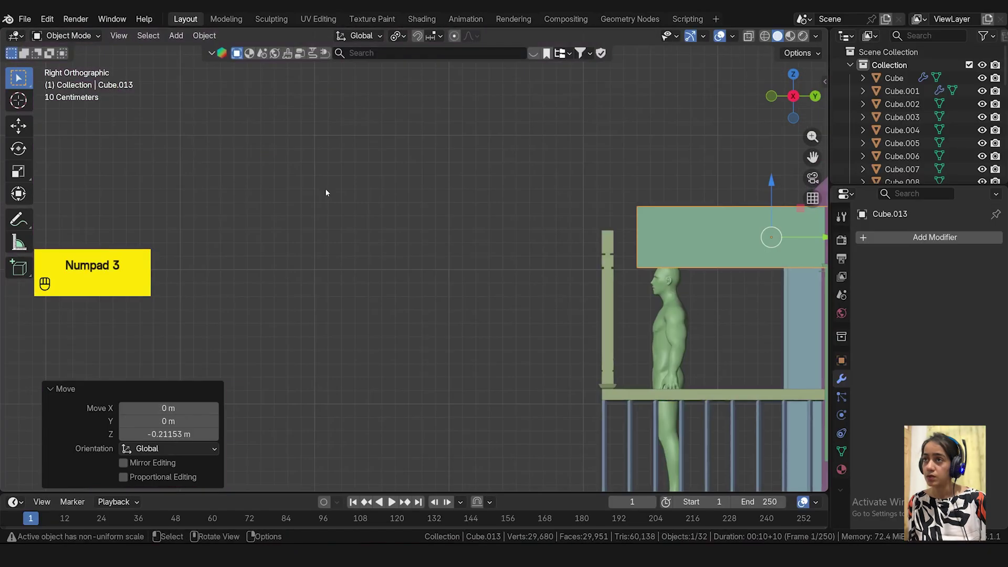
pyautogui.keyDown('shift'); pyautogui.moveTo(326, 189); pyautogui.dragTo(139, 189, button='middle'); pyautogui.keyUp('shift')
pyautogui.press('s')
pyautogui.press('y')
pyautogui.moveTo(637, 238); pyautogui.dragTo(581, 236)
pyautogui.click(718, 334)
pyautogui.moveTo(511, 279); pyautogui.dragTo(534, 263, button='middle')
pyautogui.press('KP_3')
pyautogui.press('KP_1')
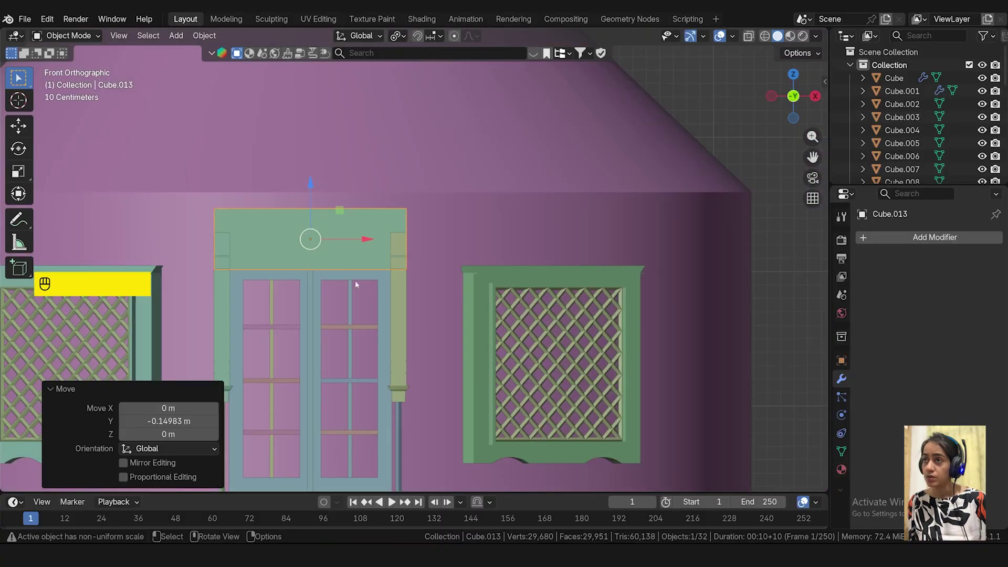
# - Select the vertices at the porch post's upper end through the mesh and move them -0.32643 m along Z
pyautogui.click(398, 294)
pyautogui.keyDown('shift'); pyautogui.moveTo(297, 289); pyautogui.dragTo(382, 256, button='middle'); pyautogui.keyUp('shift')
pyautogui.scroll(3, 382, 256)
pyautogui.press('Tab')
pyautogui.press('1')
pyautogui.hotkey('alt', 'z')
pyautogui.moveTo(490, 121); pyautogui.dragTo(556, 250)
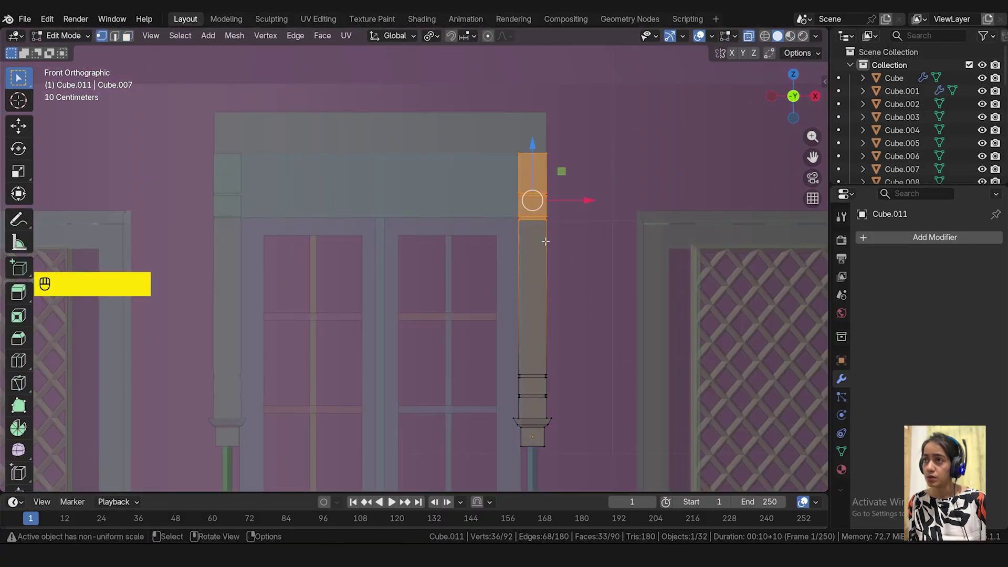
pyautogui.moveTo(533, 145); pyautogui.dragTo(545, 225)
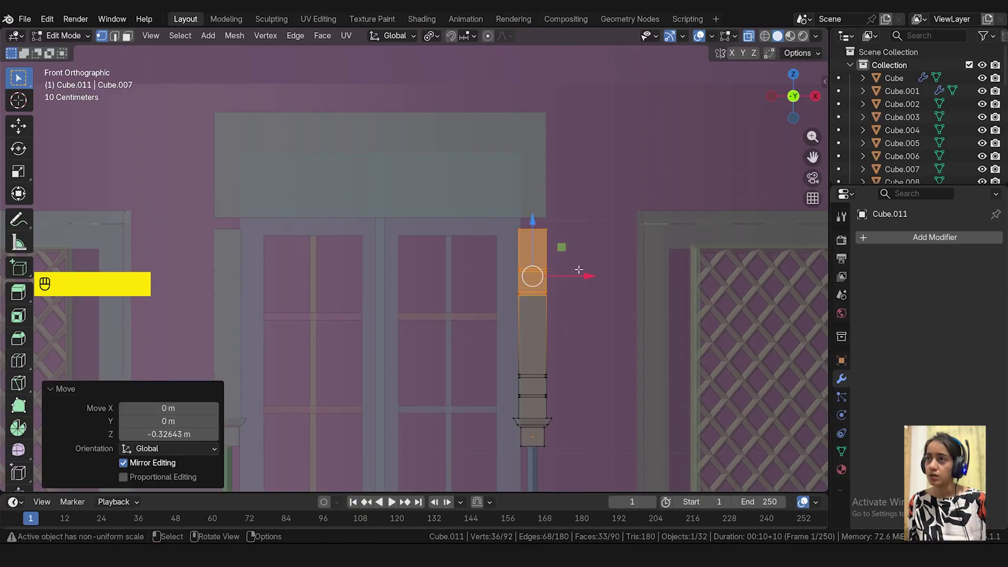
# - Raise the selected post vertices 0.15097 m along Z to meet the cube's underside, and return to Object Mode
pyautogui.scroll(-1, 507, 302)
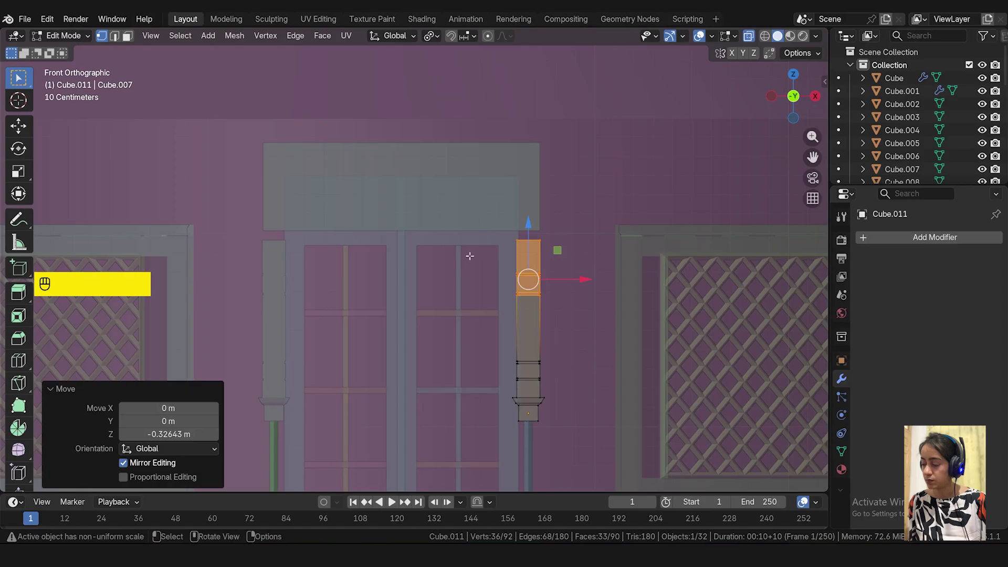
pyautogui.moveTo(528, 223)
pyautogui.mouseDown()
pyautogui.moveTo(528, 174)
pyautogui.moveTo(527, 240)
pyautogui.moveTo(535, 215)
pyautogui.mouseUp()
pyautogui.click(63, 35)
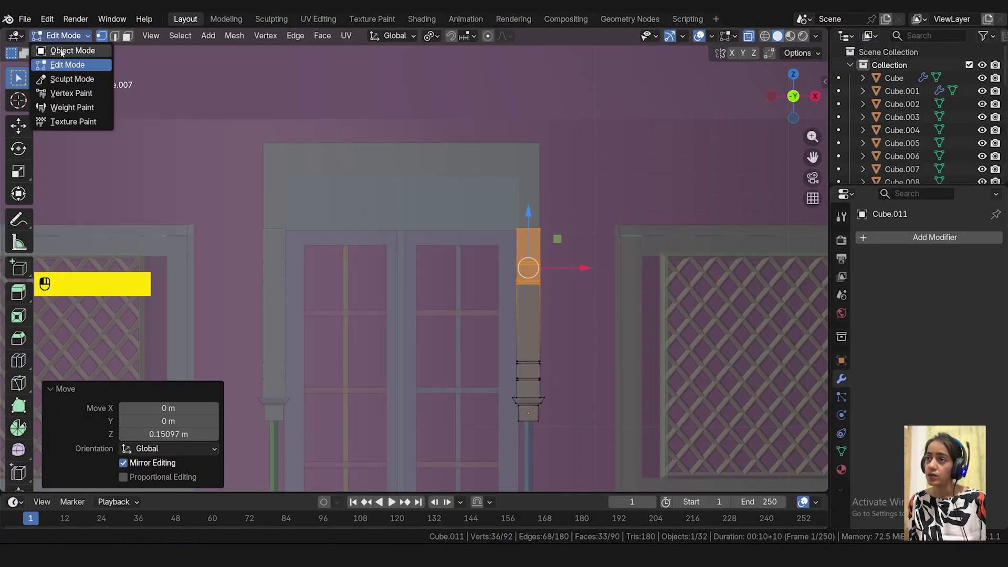
pyautogui.click(62, 52)
# - Select the canopy cube above the posts and scale it down along Z to make it thinner
pyautogui.click(550, 208)
pyautogui.press('KP_3')
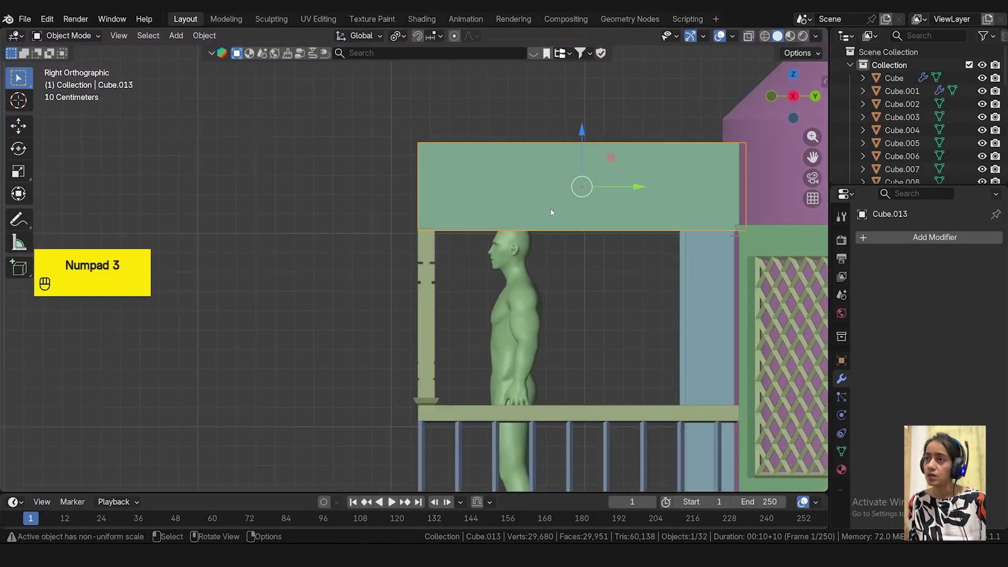
pyautogui.press('s')
pyautogui.press('z')
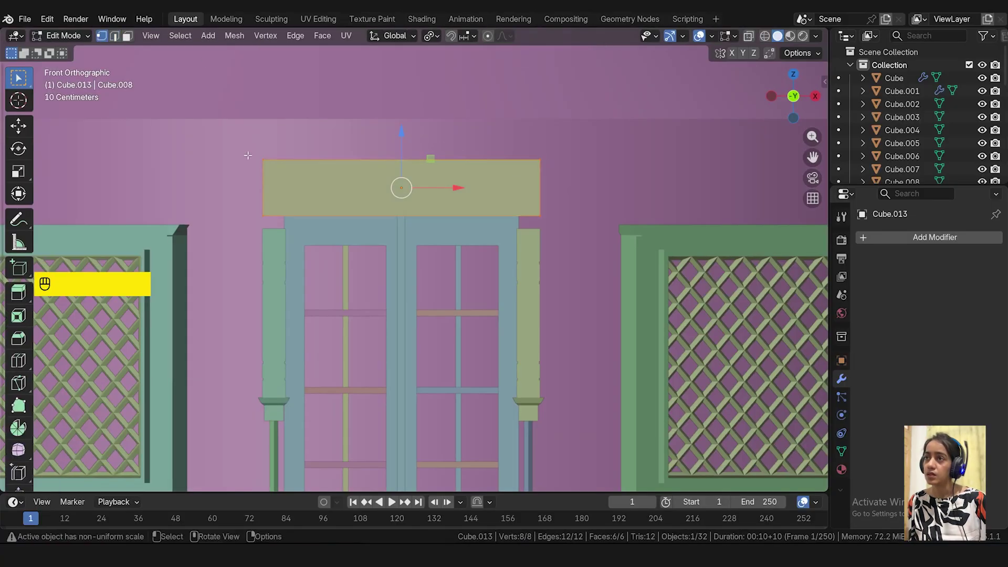
# - Collapse the canopy cube's four upper vertices into a pyramid peak with a scale of 0.011, and return to Object Mode
pyautogui.moveTo(215, 126); pyautogui.dragTo(594, 179)
pyautogui.hotkey('alt', 'z')
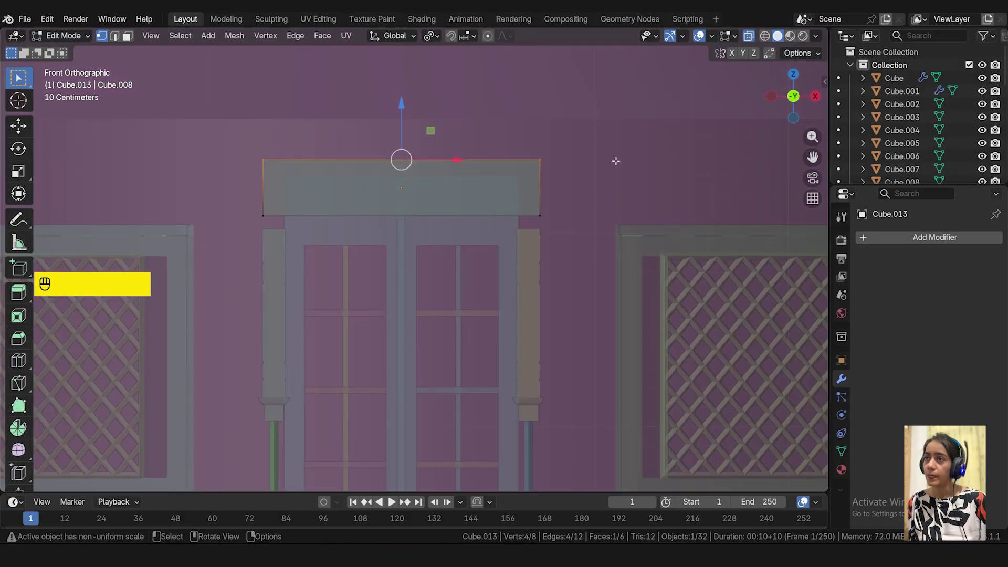
pyautogui.press('s')
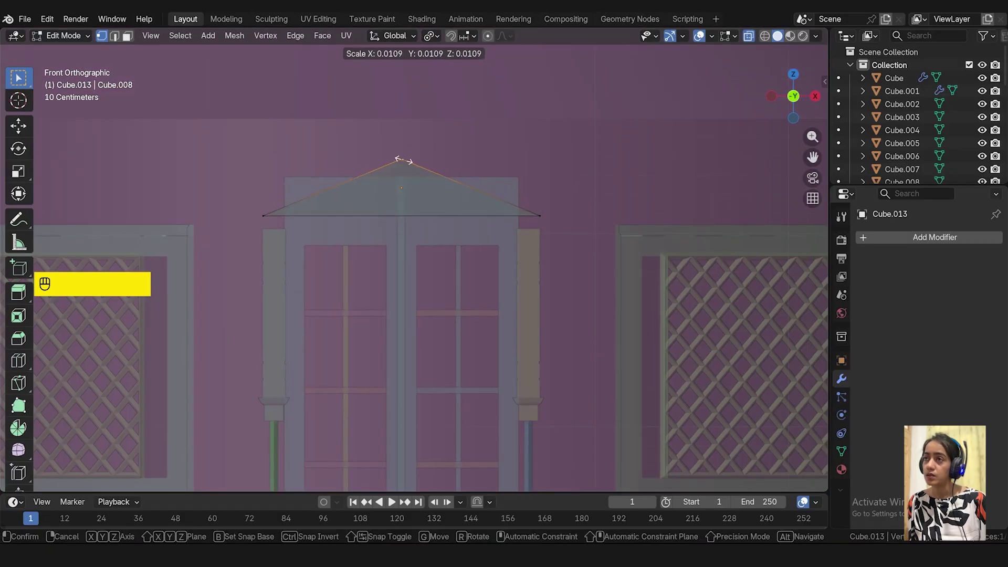
pyautogui.click(402, 160)
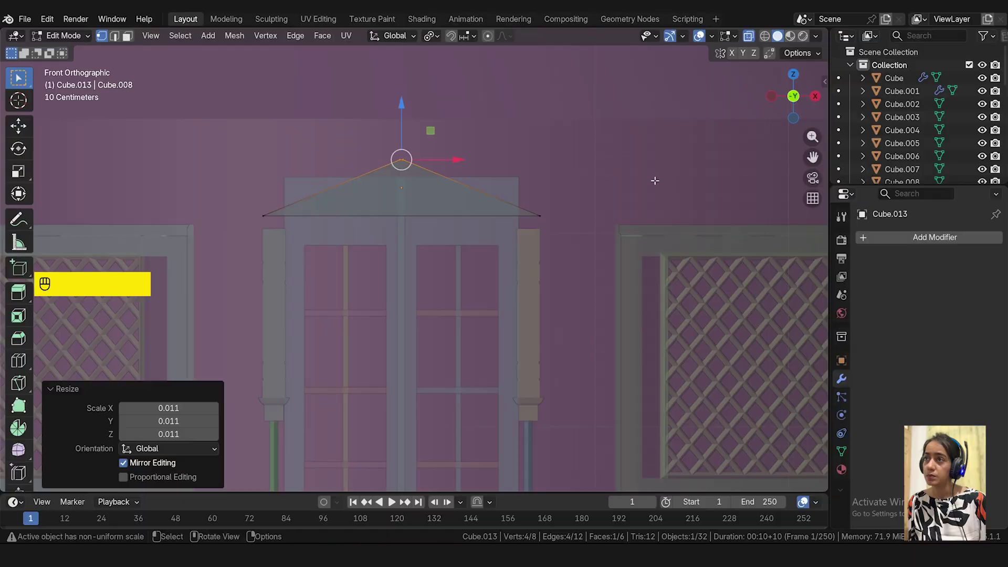
pyautogui.hotkey('alt', 'z')
pyautogui.moveTo(705, 184); pyautogui.dragTo(550, 111, button='middle')
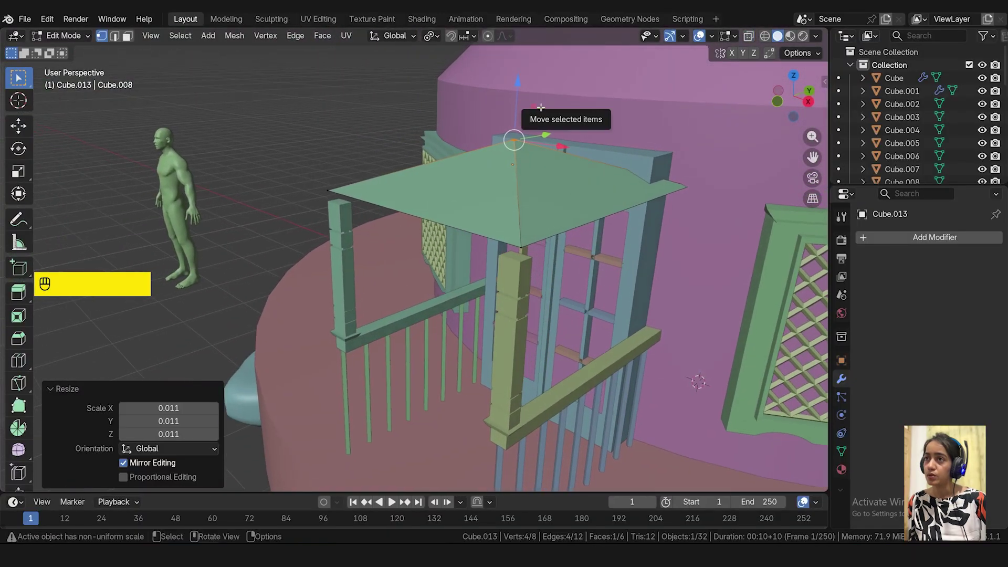
pyautogui.press('KP_1')
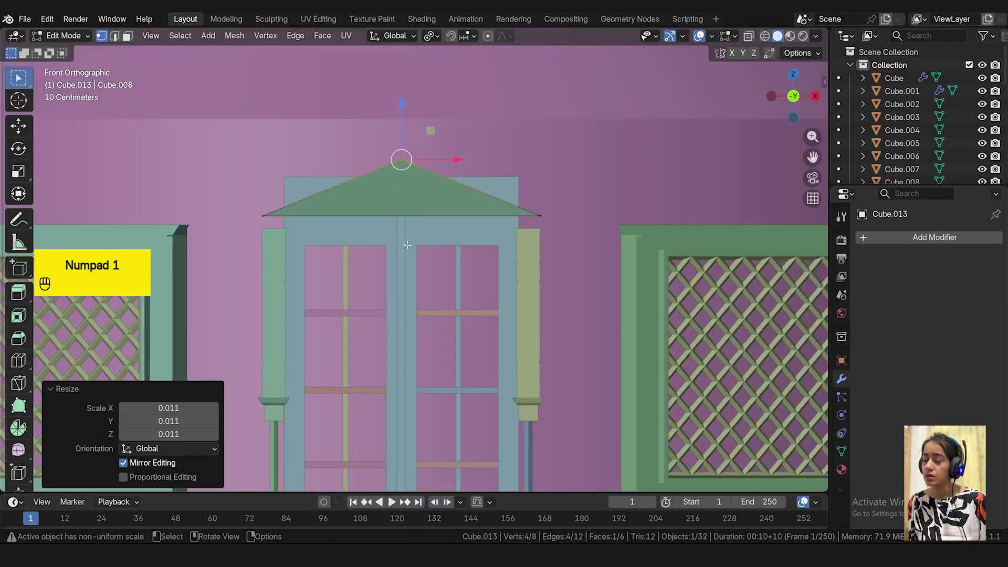
pyautogui.scroll(-2, 407, 245)
pyautogui.scroll(1, 375, 215)
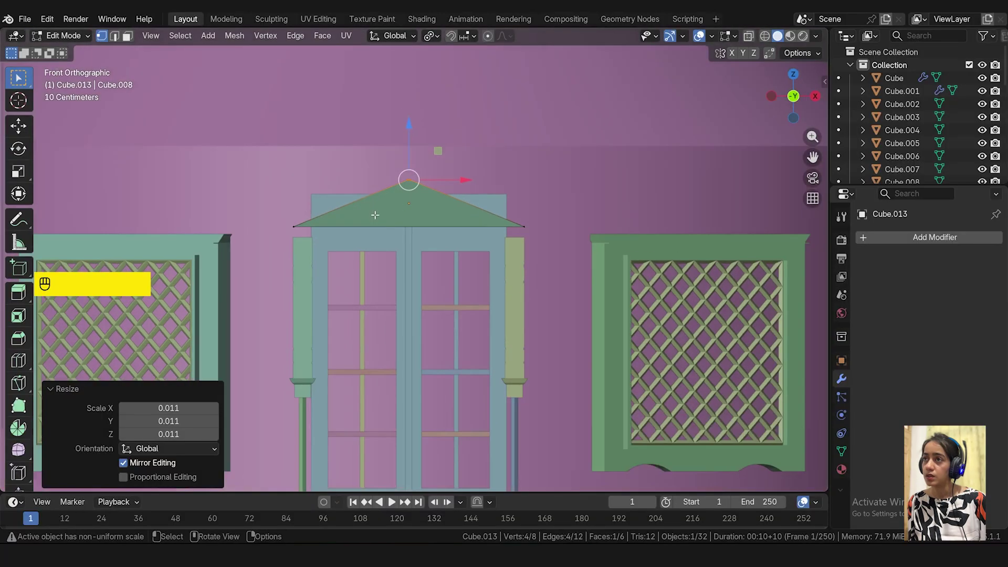
pyautogui.click(61, 36)
pyautogui.click(60, 51)
pyautogui.click(436, 243)
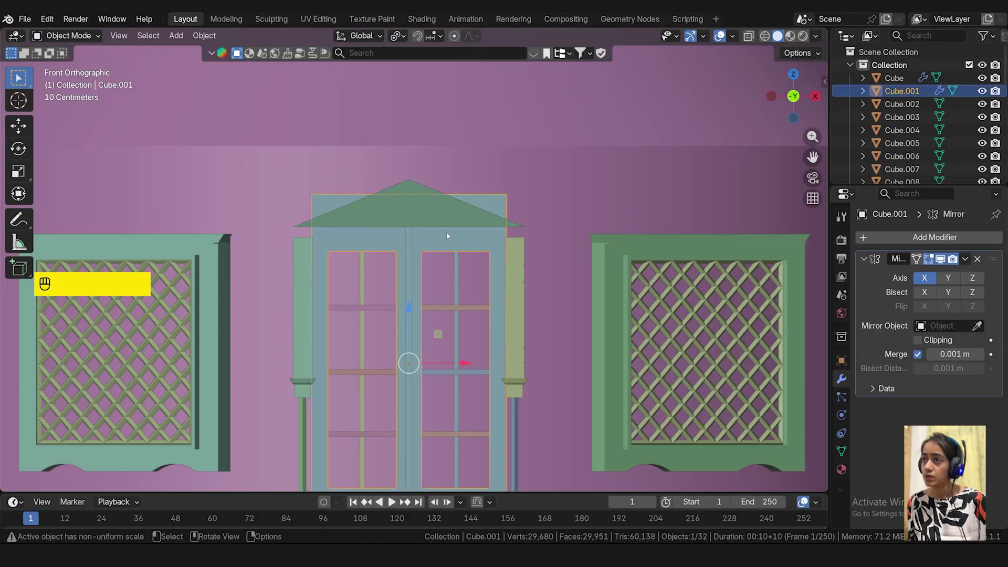
pyautogui.press('Tab')
pyautogui.press('Tab')
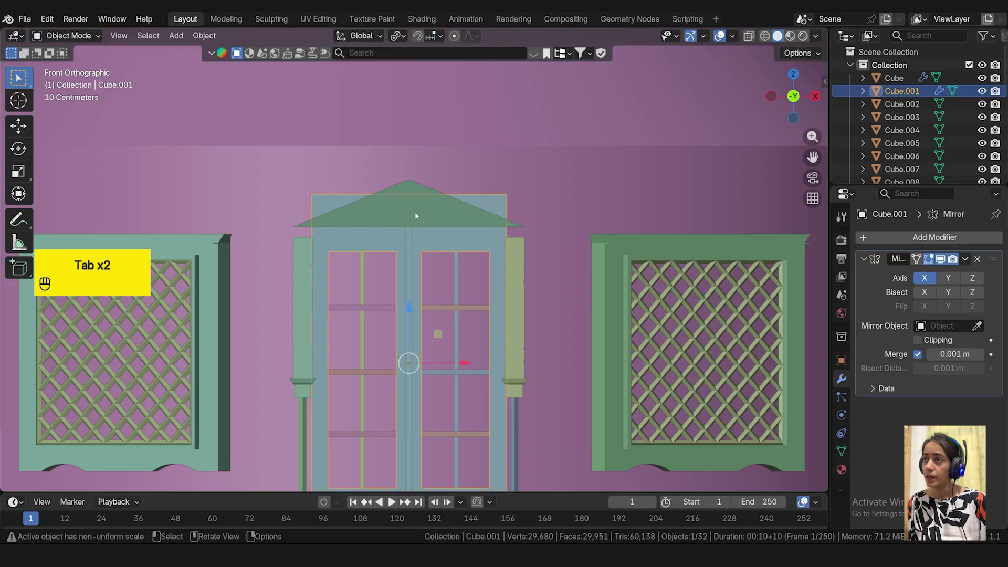
# - Move the human reference 4.569 m along X in front of the door, and raise the canopy slightly above its head
pyautogui.scroll(-5, 415, 212)
pyautogui.click(115, 240)
pyautogui.moveTo(171, 282); pyautogui.dragTo(469, 283)
pyautogui.scroll(4, 469, 283)
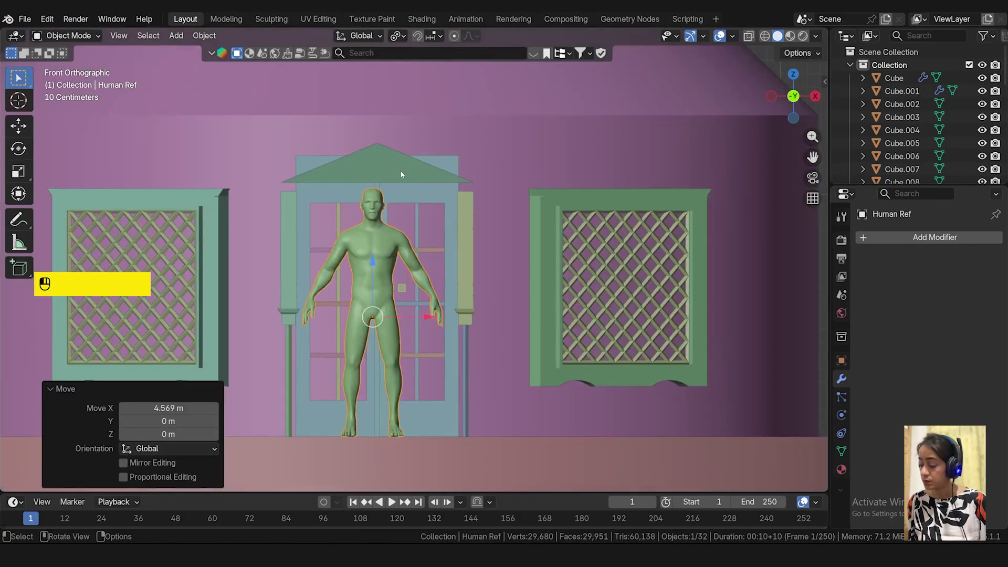
pyautogui.click(400, 170)
pyautogui.moveTo(378, 109); pyautogui.dragTo(387, 91)
# - Move the human reference back along X to stand clear of the yurt on its former side
pyautogui.click(370, 283)
pyautogui.scroll(-4, 465, 310)
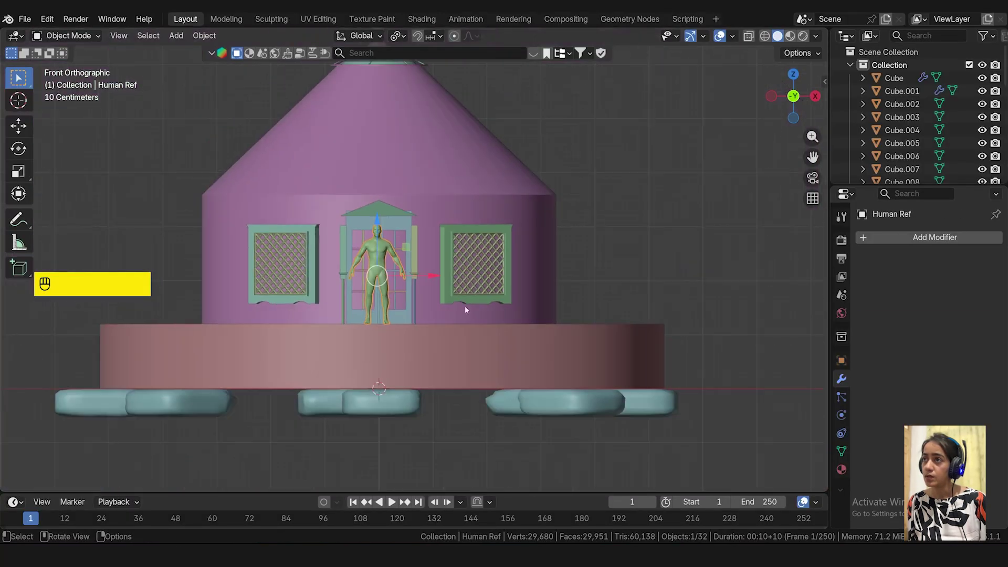
pyautogui.moveTo(430, 276); pyautogui.dragTo(158, 279)
# - Select the door frame's uppermost vertices through the mesh and lower them along Z to fit under the canopy
pyautogui.click(370, 221)
pyautogui.scroll(5, 370, 222)
pyautogui.press('Tab')
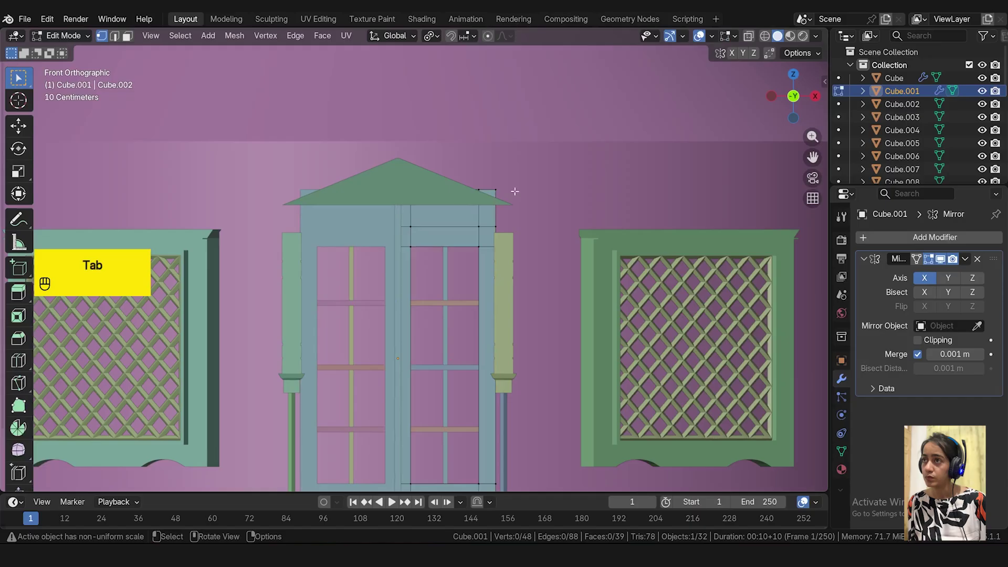
pyautogui.click(749, 37)
pyautogui.moveTo(536, 142); pyautogui.dragTo(376, 209)
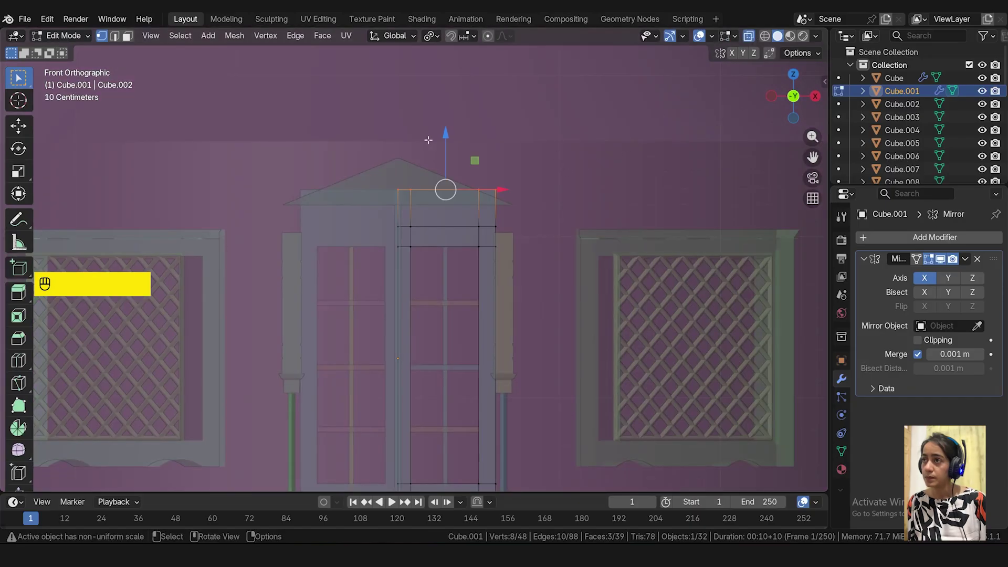
pyautogui.moveTo(451, 137); pyautogui.dragTo(448, 142)
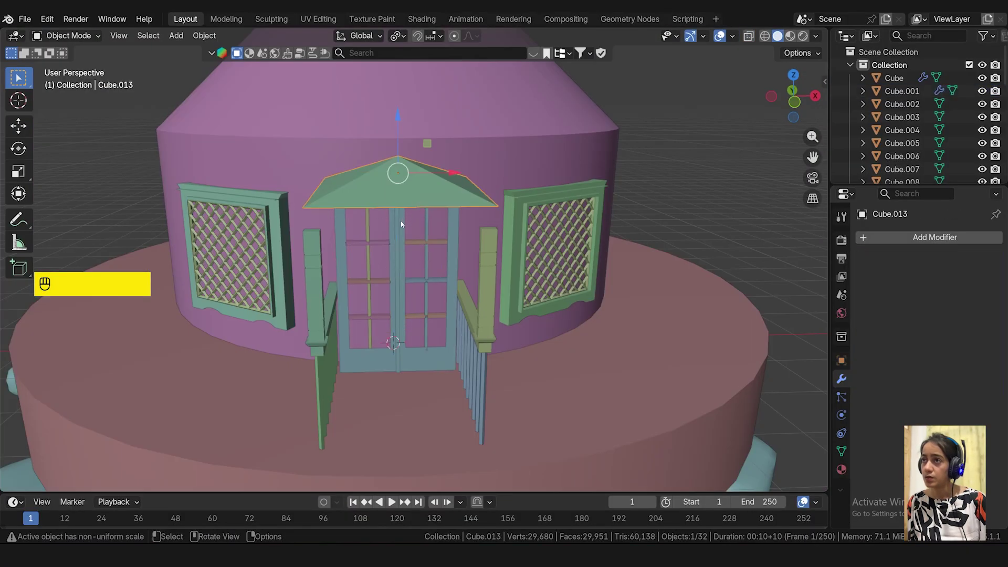
# - Raise the upper section of the right-hand entrance post about 0.175 m along Z to reach the canopy's eave
pyautogui.press('KP_1')
pyautogui.scroll(3, 404, 233)
pyautogui.click(553, 245)
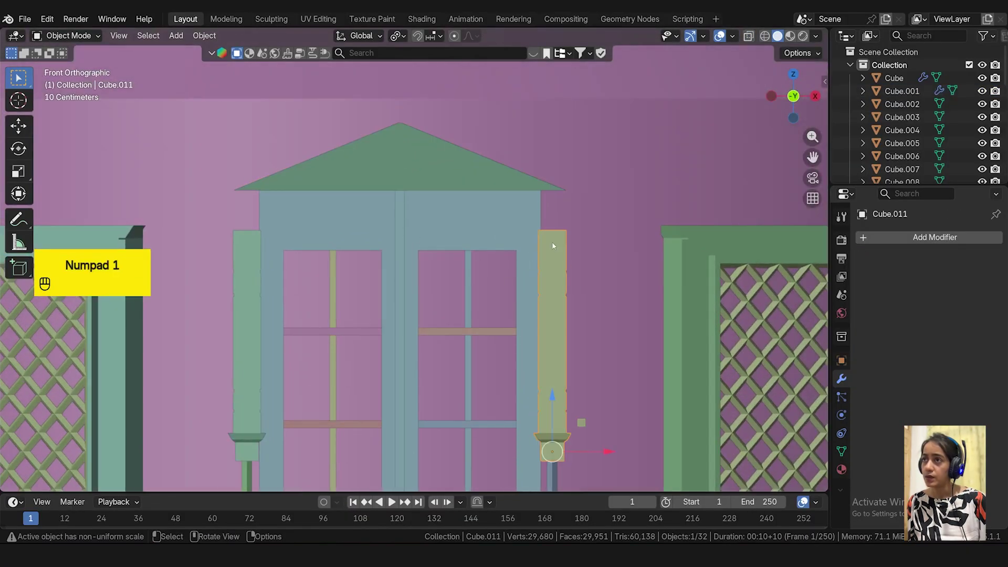
pyautogui.press('Tab')
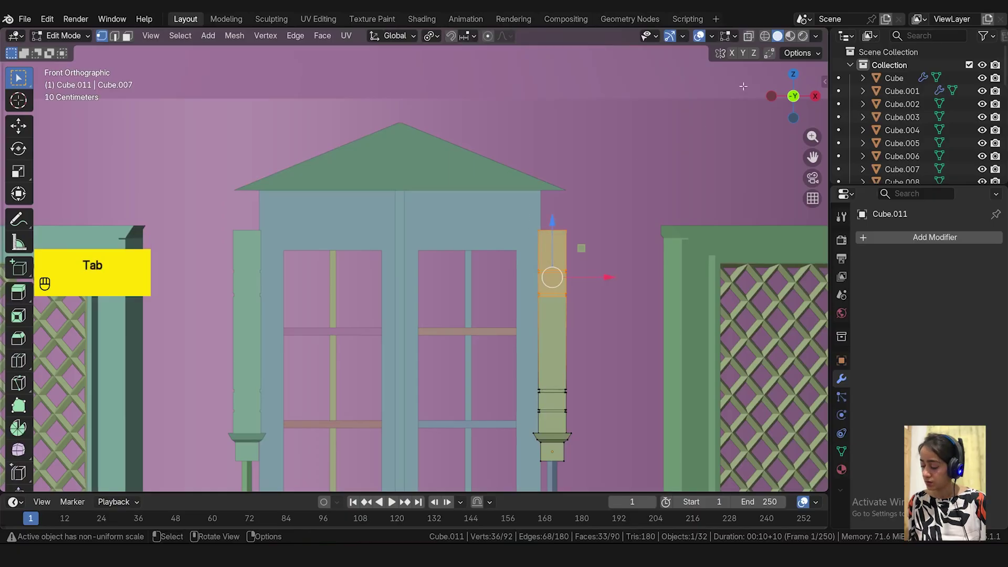
pyautogui.click(748, 36)
pyautogui.moveTo(552, 220); pyautogui.dragTo(562, 179)
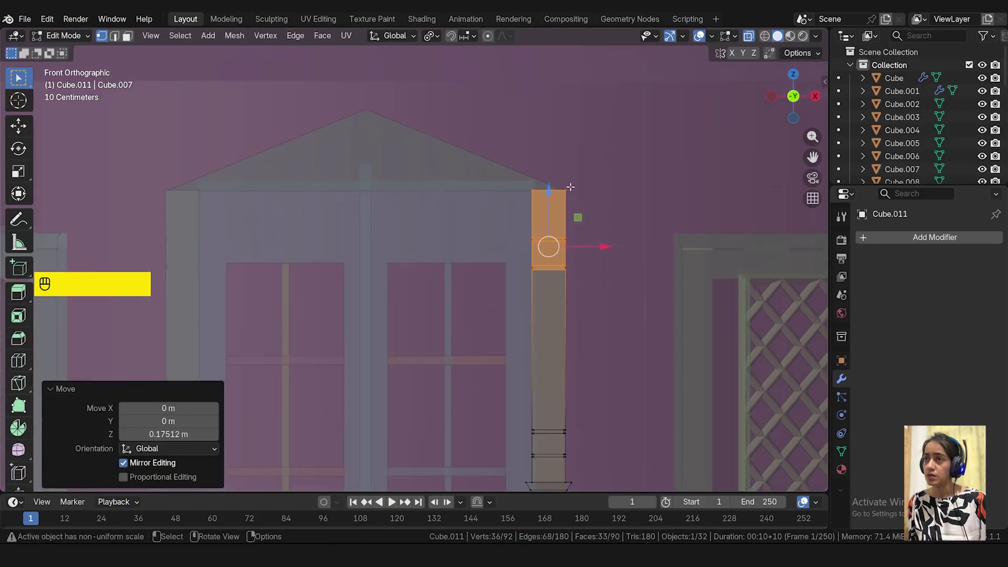
# - Fine-tune the post's upper section along Z by -0.0034 m and 0.0003 m to meet the canopy's lower edge, and return to Object Mode
pyautogui.scroll(10, 549, 246)
pyautogui.press('g')
pyautogui.press('z')
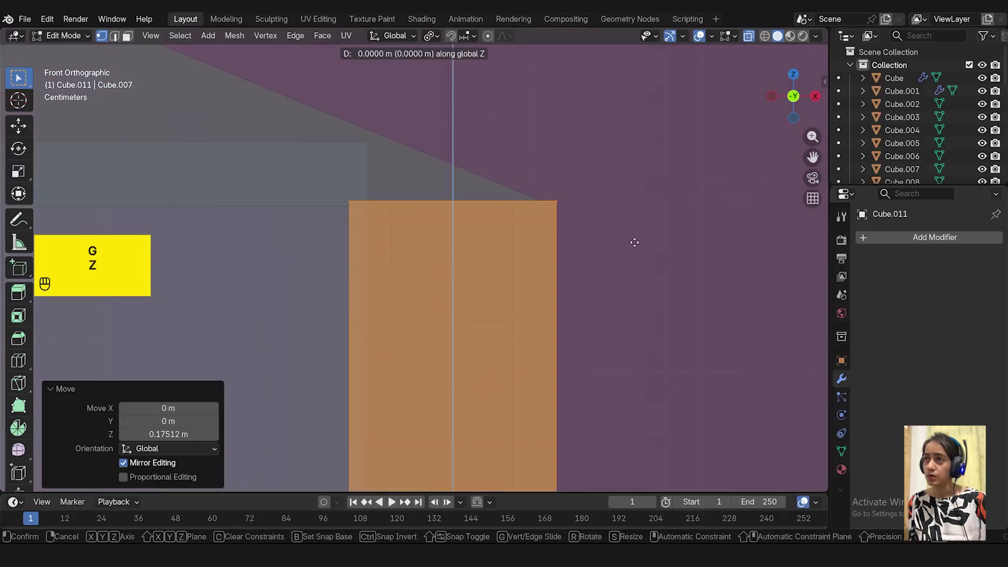
pyautogui.click(627, 248)
pyautogui.scroll(6, 594, 204)
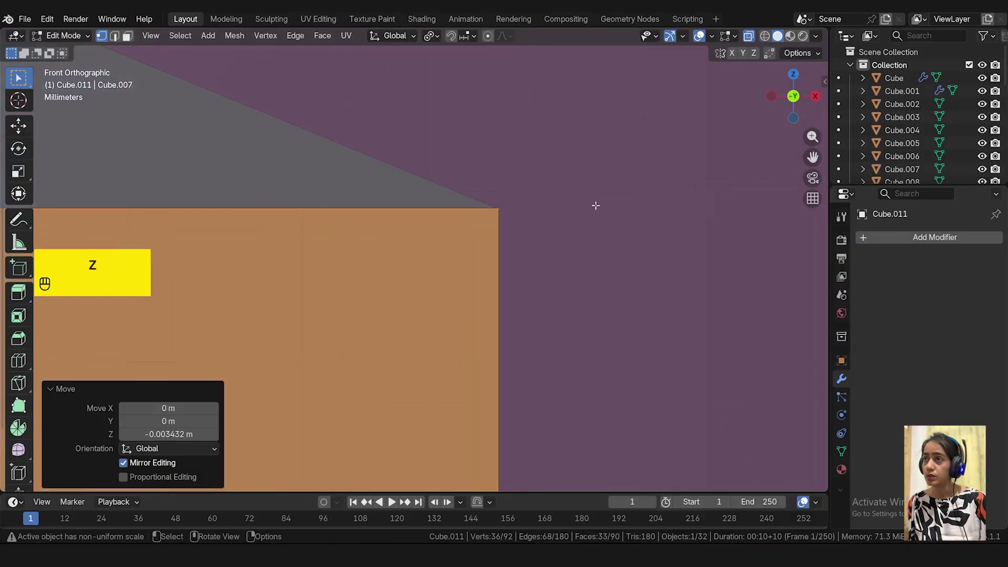
pyautogui.press('g')
pyautogui.press('z')
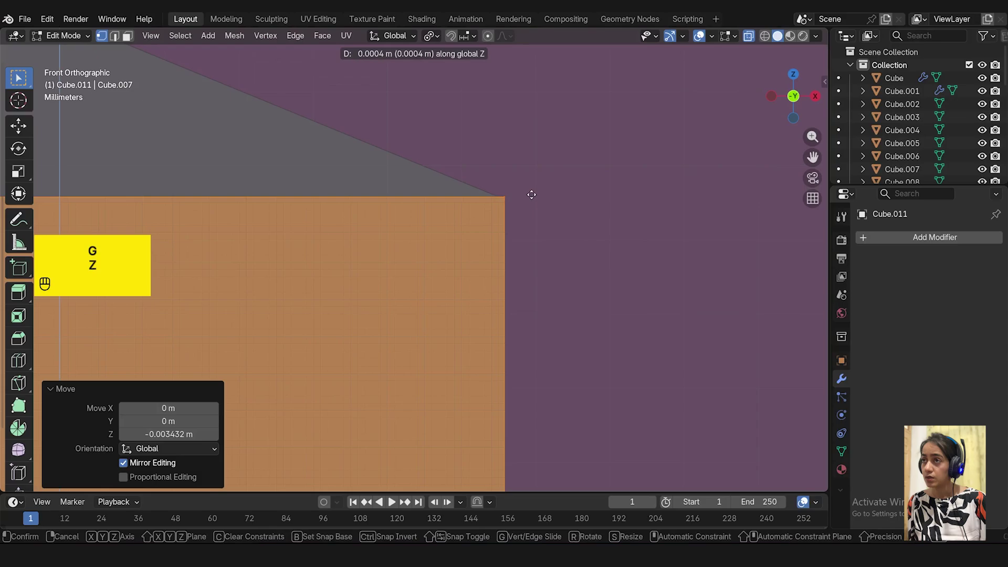
pyautogui.click(531, 196)
pyautogui.scroll(-3, 349, 177)
pyautogui.click(748, 36)
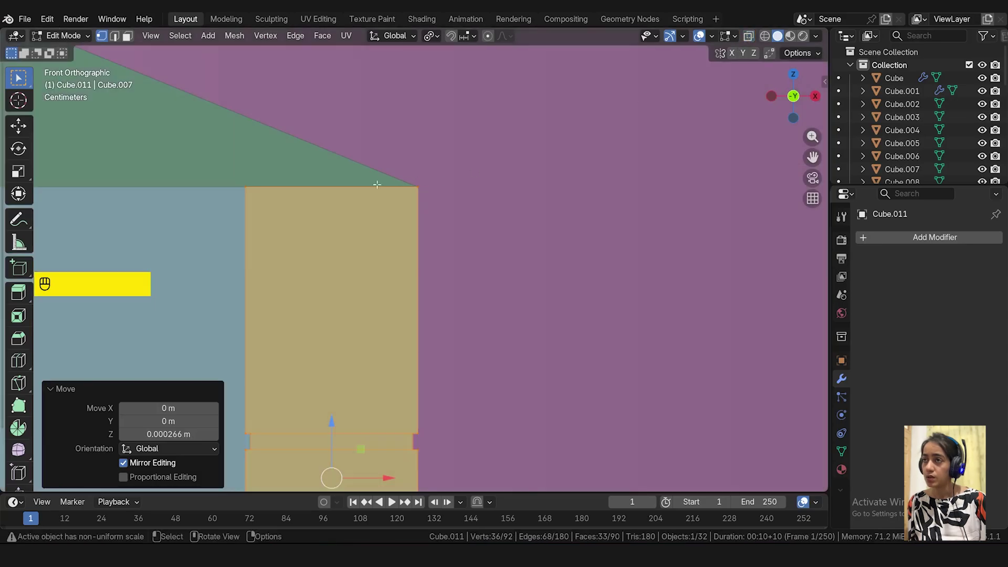
pyautogui.click(64, 36)
pyautogui.click(70, 51)
pyautogui.scroll(3, 419, 167)
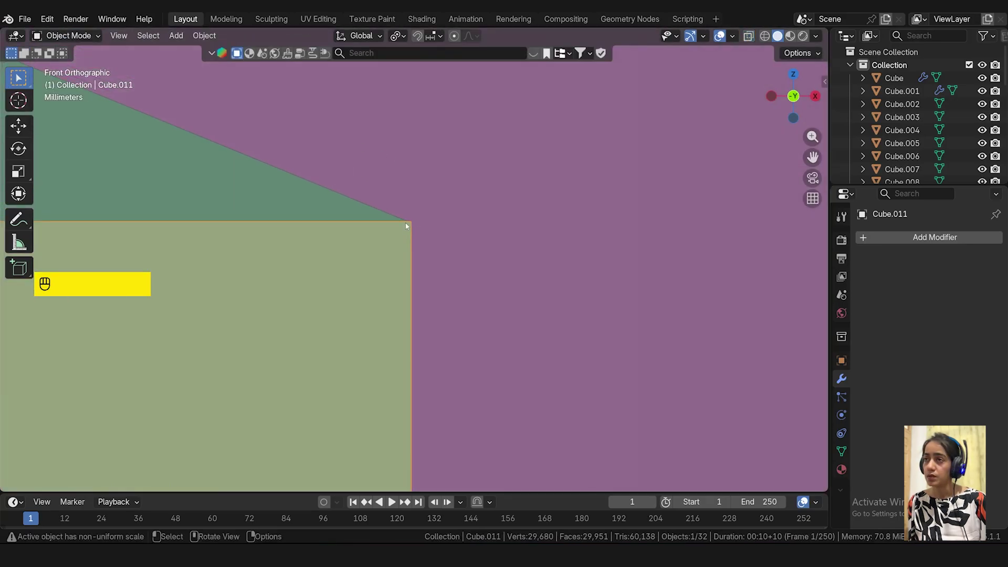
# - Scale the canopy by 1.006 along X so its corners line up with the outer edges of both posts
pyautogui.scroll(-10, 413, 231)
pyautogui.click(290, 217)
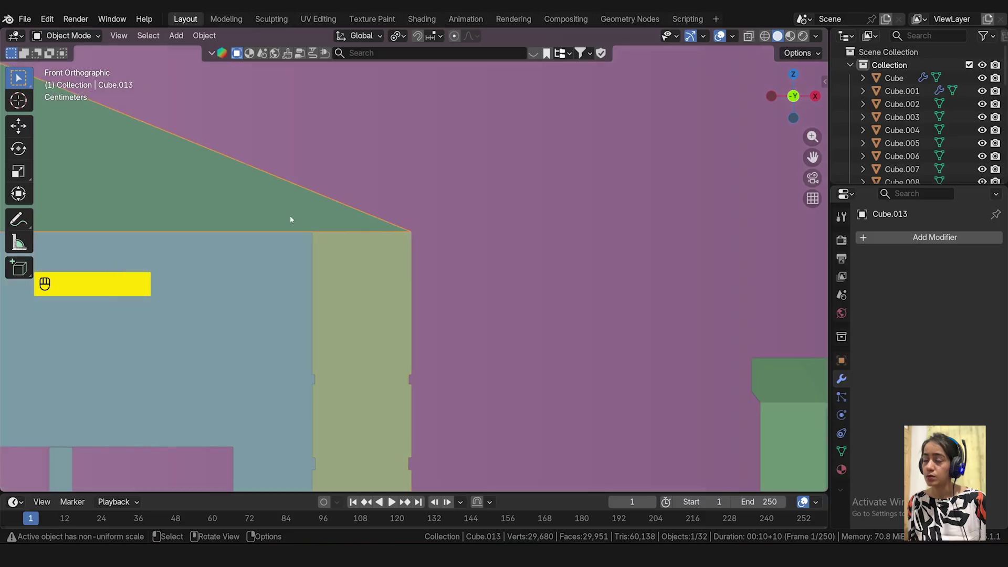
pyautogui.scroll(-2, 259, 206)
pyautogui.scroll(5, 261, 206)
pyautogui.scroll(5, 413, 207)
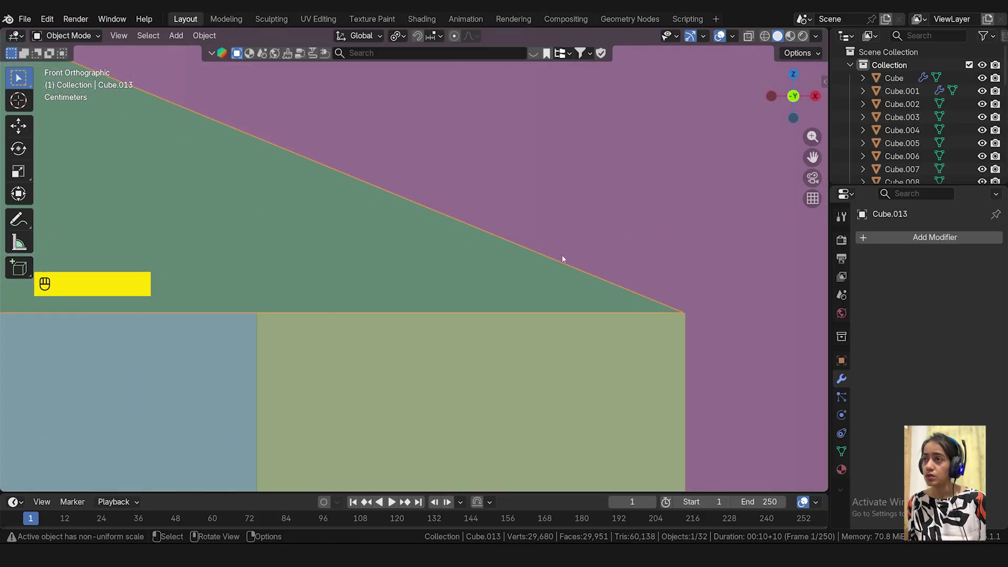
pyautogui.scroll(-4, 562, 259)
pyautogui.scroll(4, 567, 257)
pyautogui.press('s')
pyautogui.press('x')
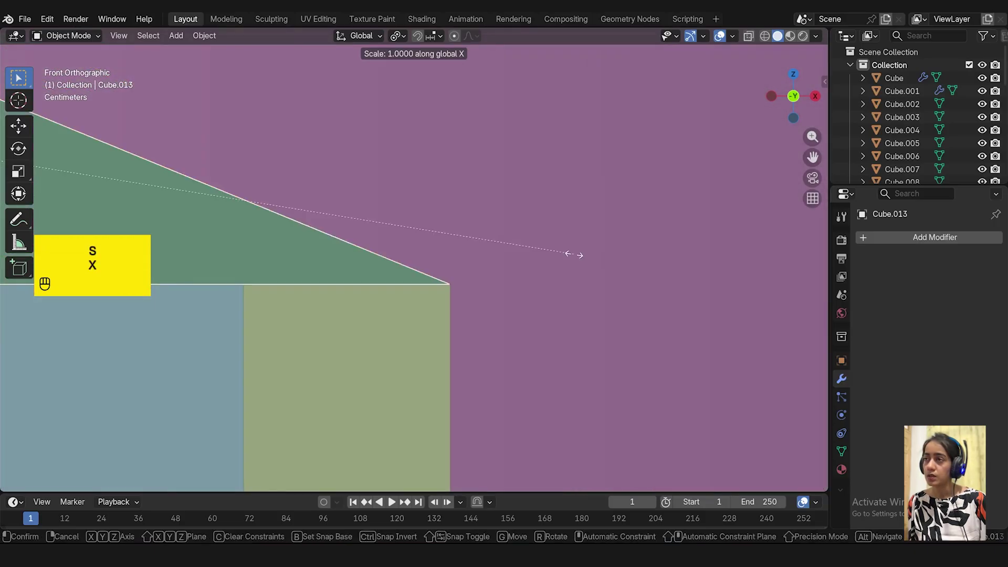
pyautogui.click(574, 257)
pyautogui.scroll(-15, 574, 256)
pyautogui.scroll(17, 459, 259)
pyautogui.press('s')
pyautogui.press('x')
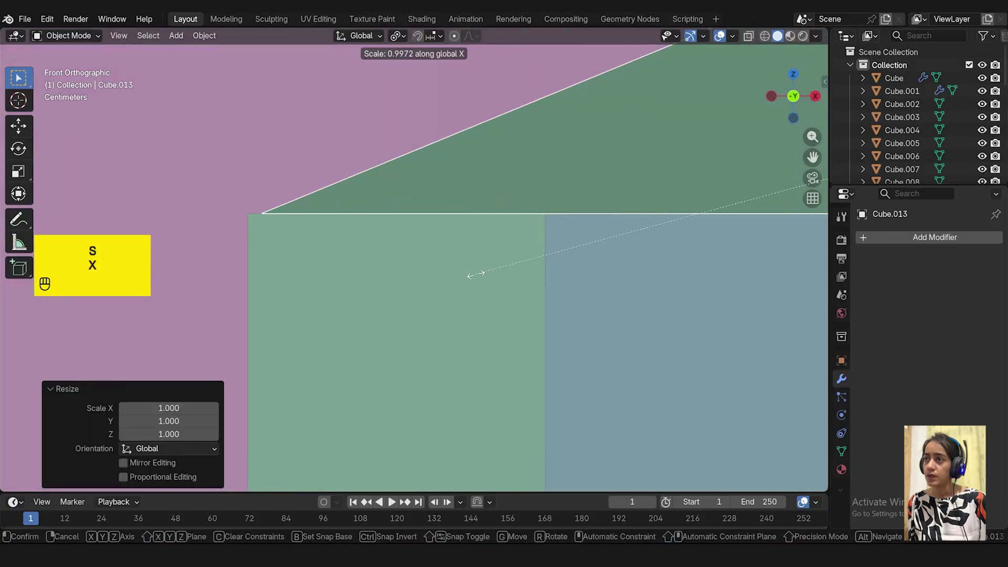
pyautogui.click(460, 268)
pyautogui.scroll(-15, 461, 267)
# - Select both posts with their handrails, both baluster sets and the canopy, and move them together along Y toward the yurt wall
pyautogui.moveTo(561, 237); pyautogui.dragTo(297, 373, button='middle')
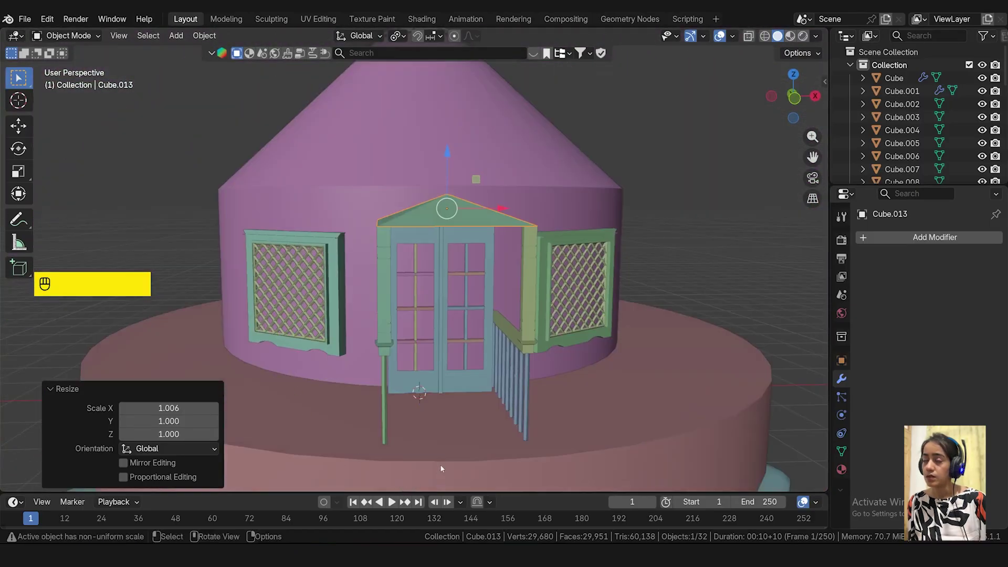
pyautogui.moveTo(468, 420); pyautogui.dragTo(437, 463, button='middle')
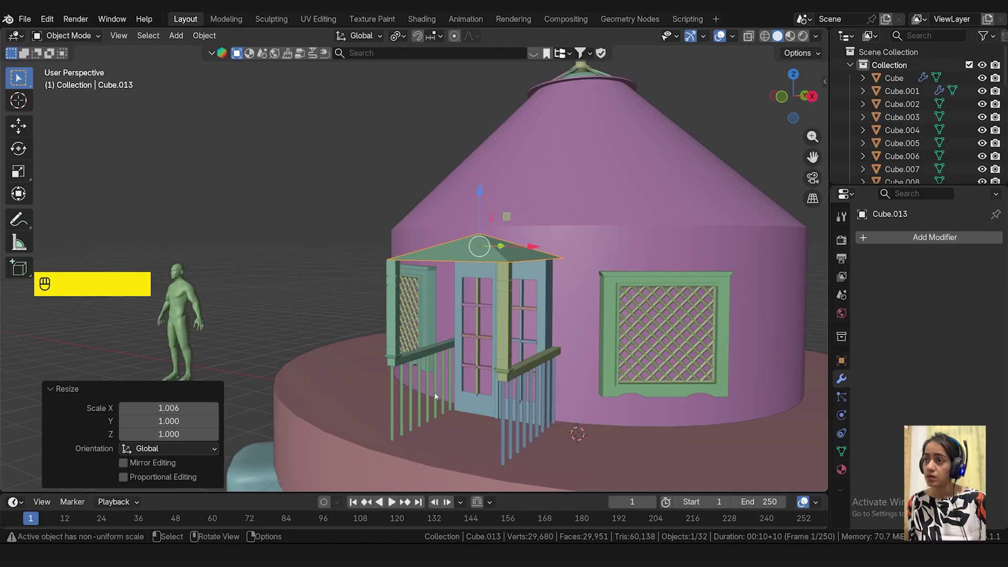
pyautogui.moveTo(436, 397); pyautogui.dragTo(460, 397, button='middle')
pyautogui.scroll(5, 509, 387)
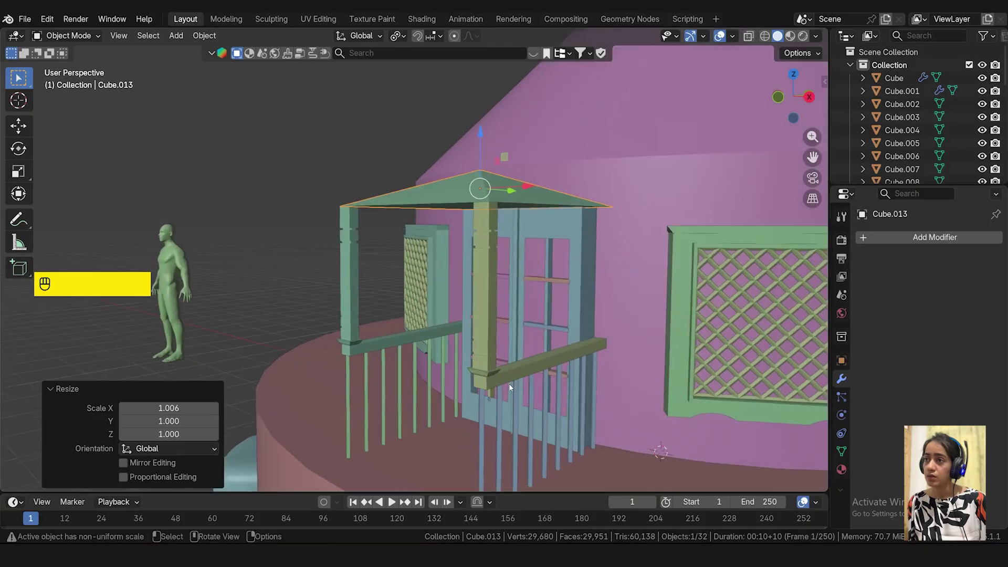
pyautogui.click(517, 370)
pyautogui.keyDown('shift'); pyautogui.click(467, 422); pyautogui.keyUp('shift')
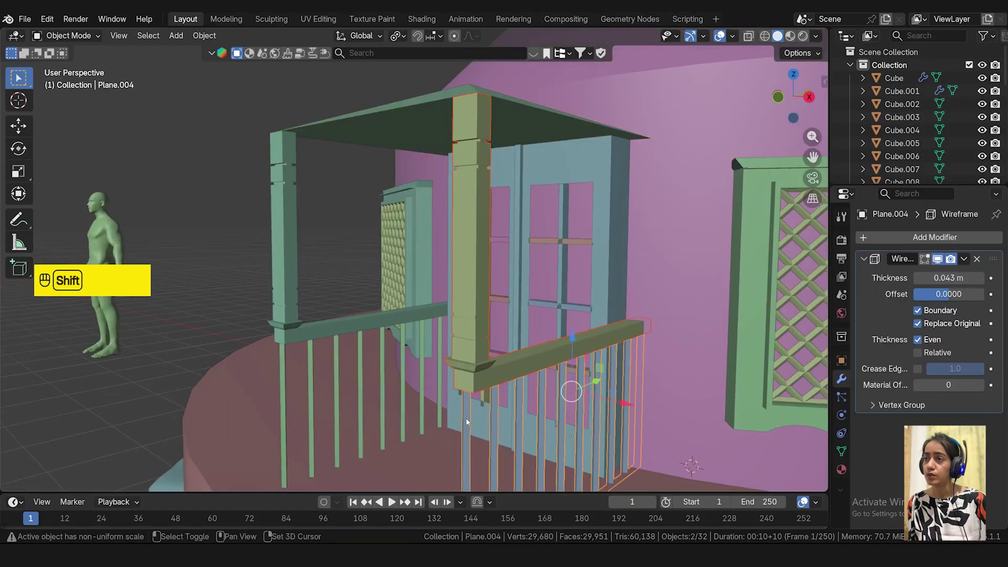
pyautogui.keyDown('shift'); pyautogui.click(399, 349); pyautogui.keyUp('shift')
pyautogui.keyDown('shift'); pyautogui.click(395, 318); pyautogui.keyUp('shift')
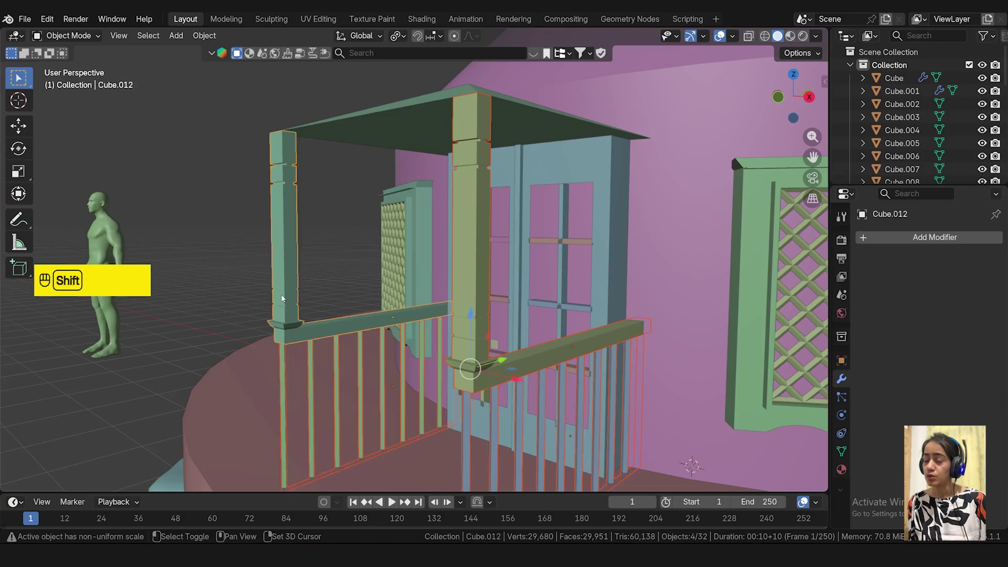
pyautogui.keyDown('shift'); pyautogui.click(443, 119); pyautogui.keyUp('shift')
pyautogui.scroll(-1, 562, 296)
pyautogui.press('KP_3')
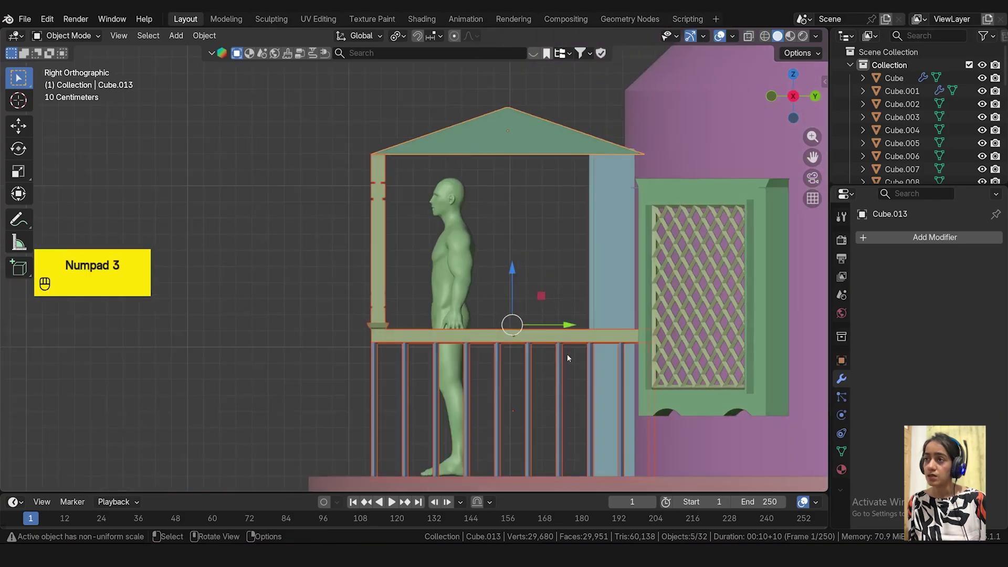
pyautogui.moveTo(570, 328); pyautogui.dragTo(608, 332)
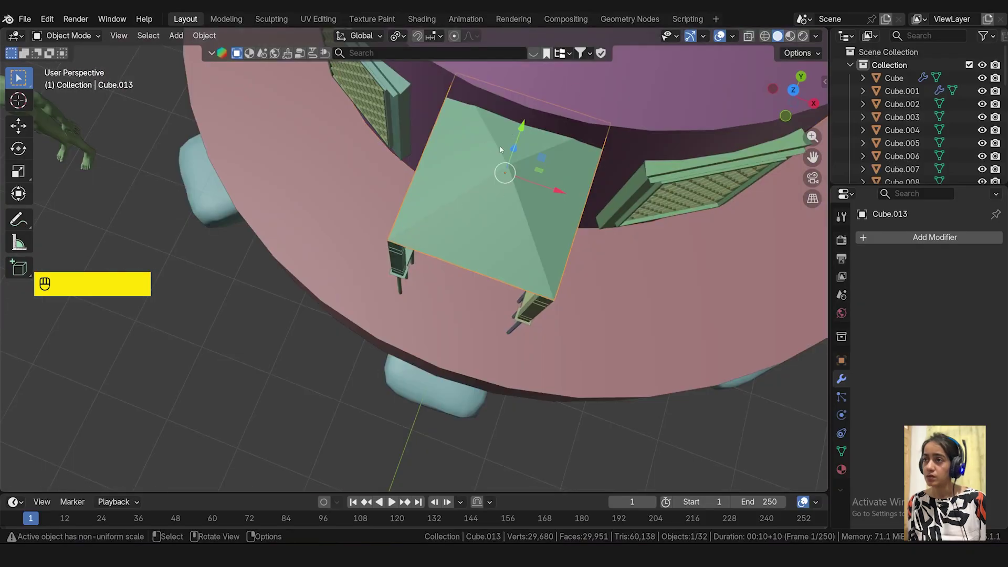
# - Shorten the canopy along Y with a scale of 0.850 and move it -0.136 m along Y over the posts
pyautogui.press('KP_7')
pyautogui.scroll(4, 503, 152)
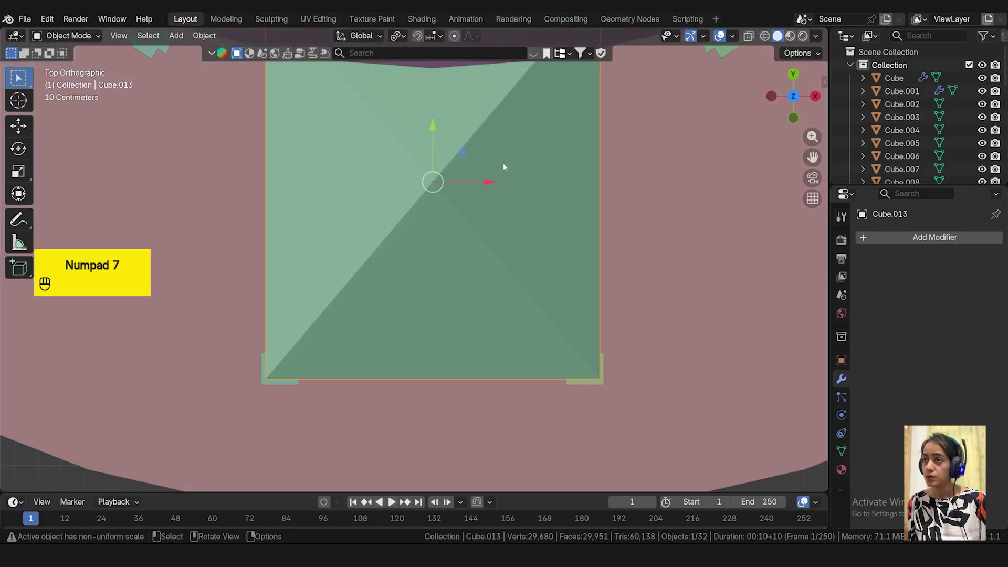
pyautogui.press('KP_3')
pyautogui.scroll(4, 536, 202)
pyautogui.press('s')
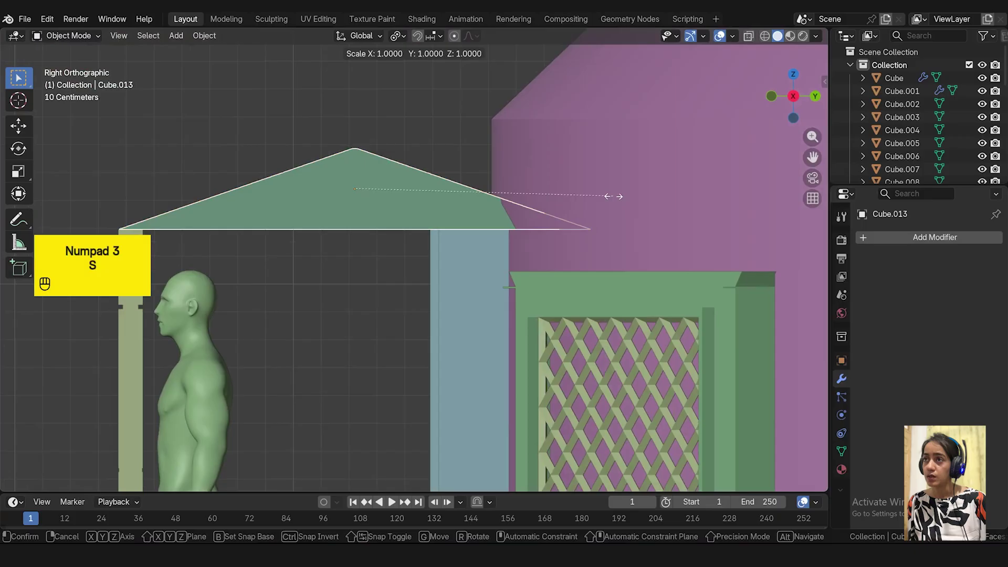
pyautogui.press('y')
pyautogui.click(575, 194)
pyautogui.moveTo(524, 184); pyautogui.dragTo(486, 181)
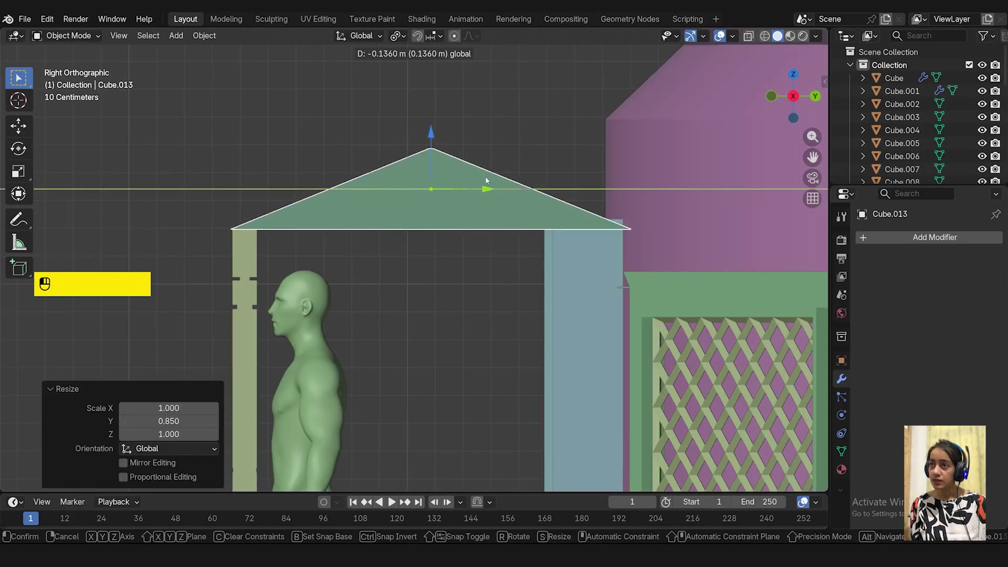
# - Lower the door frame's uppermost vertices 0.0236 m along Z in X-ray to fit under the canopy, and return to solid Object Mode
pyautogui.moveTo(486, 180); pyautogui.dragTo(624, 223, button='middle')
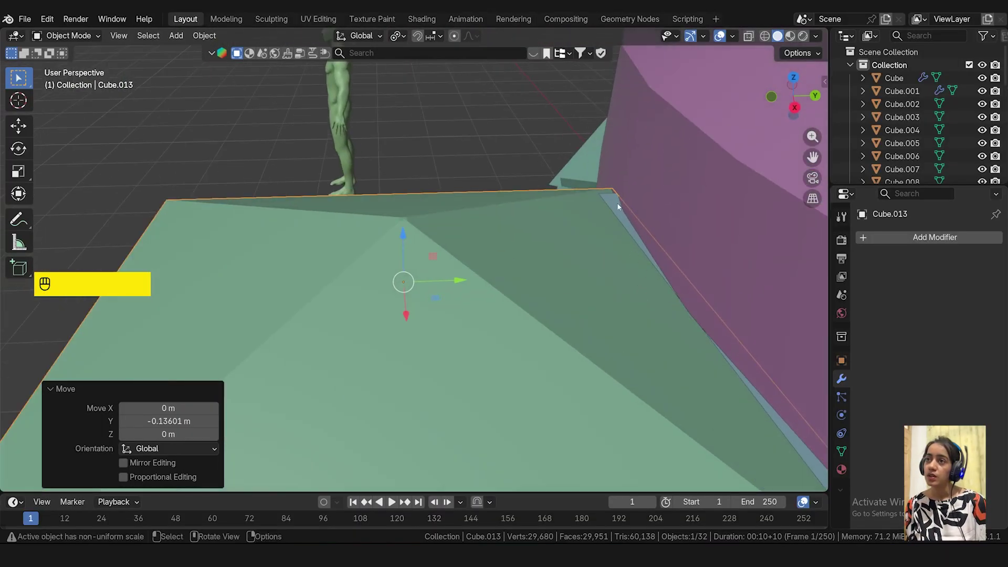
pyautogui.click(627, 269)
pyautogui.press('KP_1')
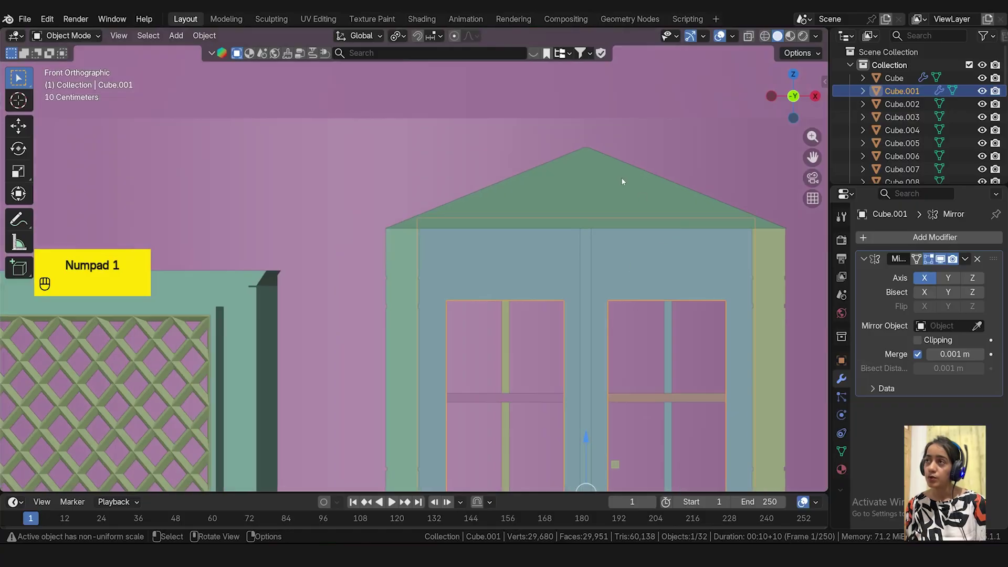
pyautogui.click(749, 36)
pyautogui.scroll(2, 715, 164)
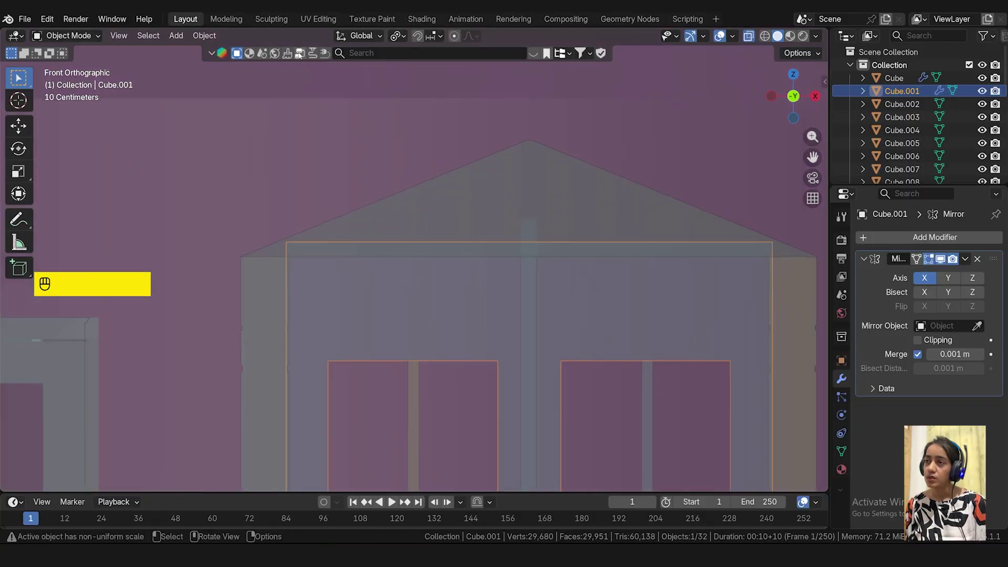
pyautogui.press('Tab')
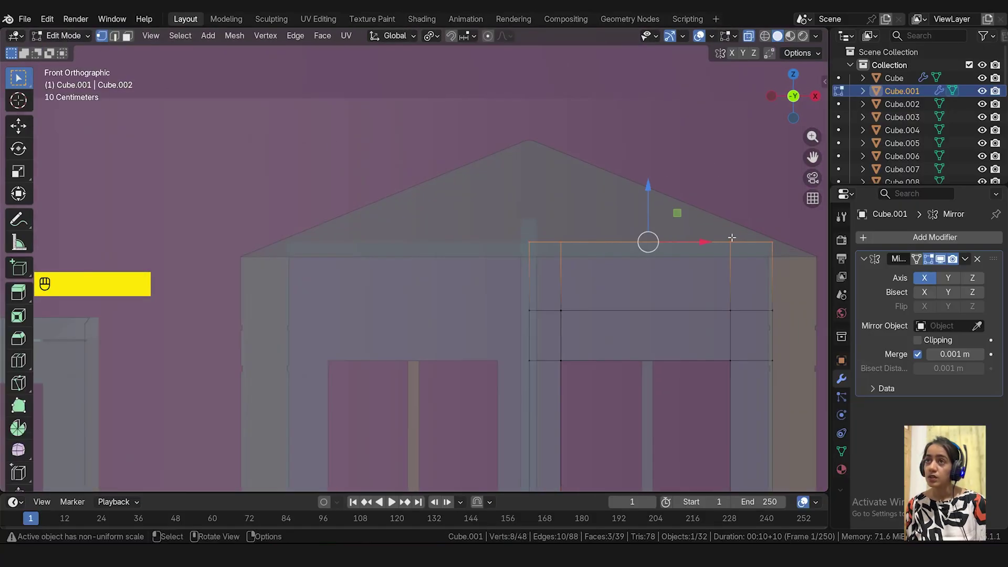
pyautogui.keyDown('shift'); pyautogui.moveTo(773, 218); pyautogui.dragTo(620, 218, button='middle'); pyautogui.keyUp('shift')
pyautogui.moveTo(497, 184); pyautogui.dragTo(499, 197)
pyautogui.moveTo(498, 198); pyautogui.dragTo(616, 204, button='middle')
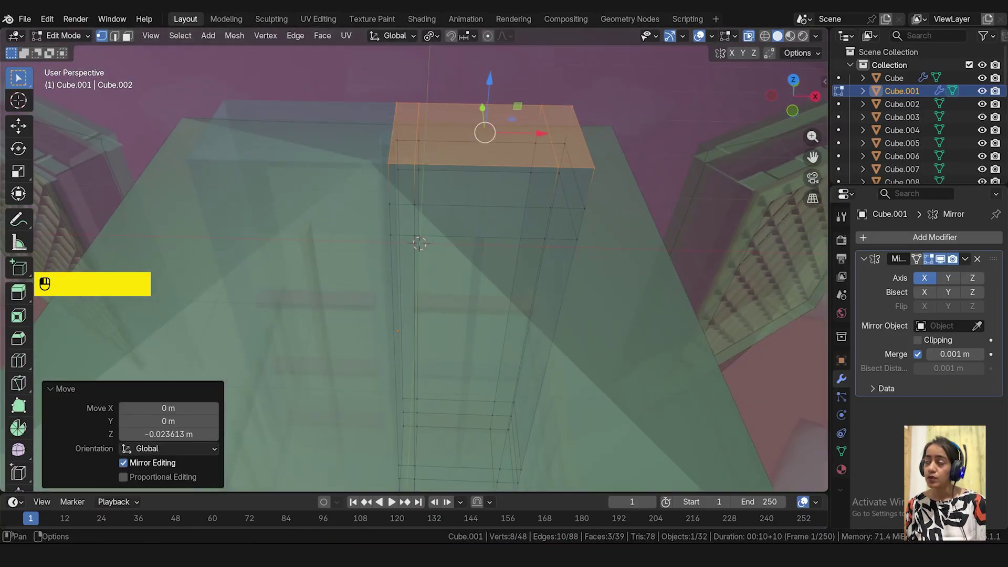
pyautogui.click(749, 37)
pyautogui.moveTo(676, 181); pyautogui.dragTo(658, 134, button='middle')
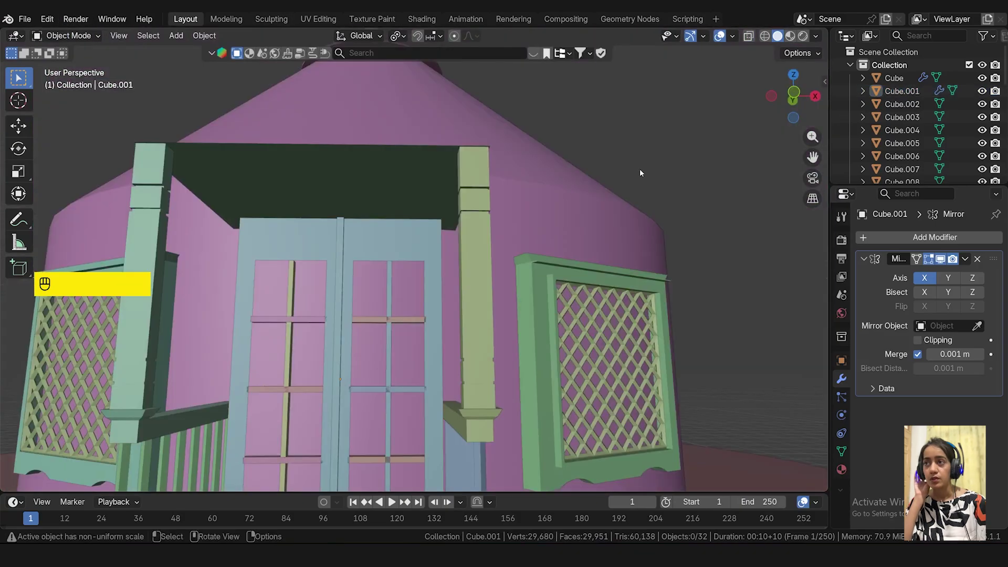
# - Examine the entrance, railings and canopy against the yurt from the front, both sides and above
pyautogui.press('KP_1')
pyautogui.scroll(-3, 518, 212)
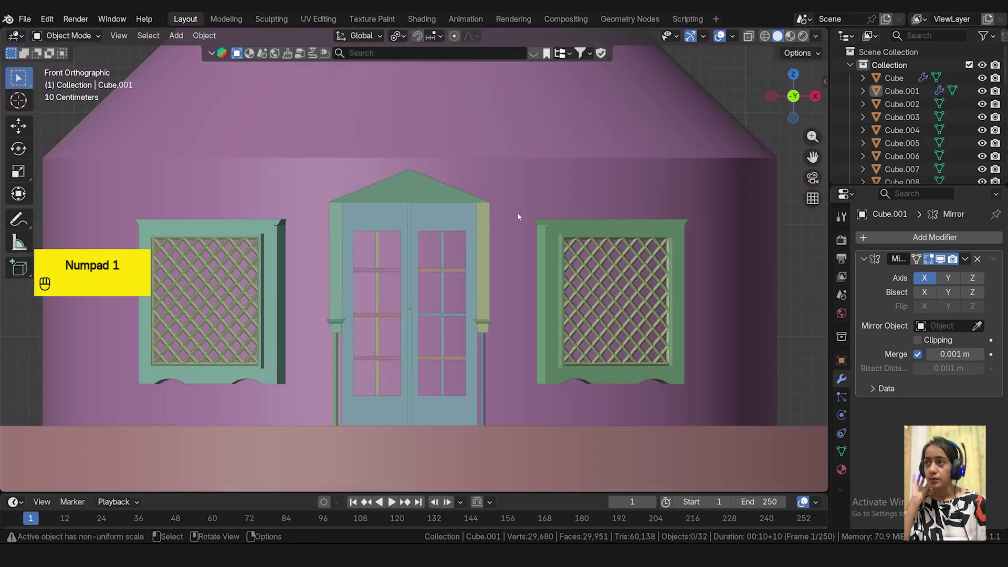
pyautogui.moveTo(518, 213); pyautogui.dragTo(447, 330, button='middle')
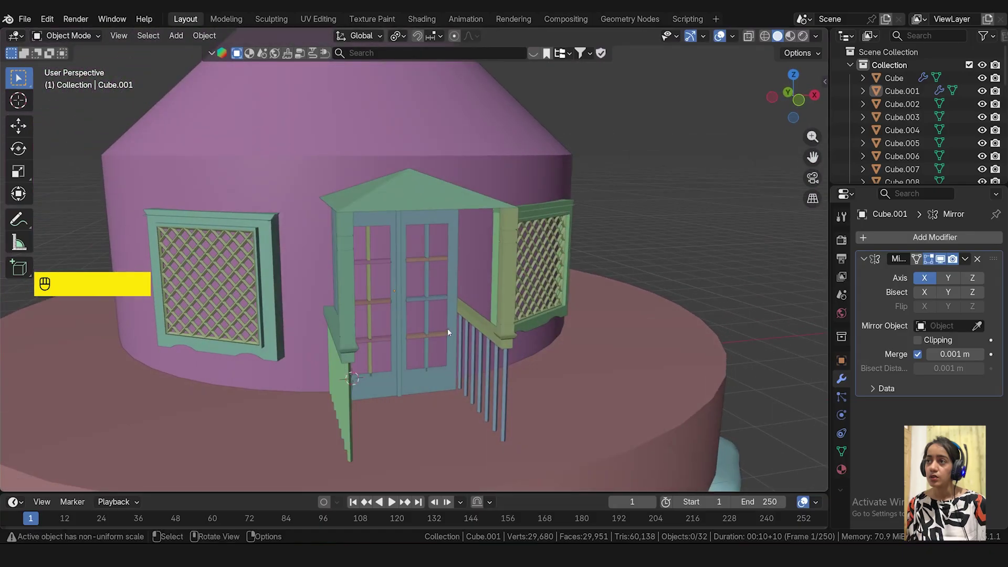
pyautogui.scroll(6, 435, 335)
pyautogui.moveTo(339, 375); pyautogui.dragTo(257, 372, button='middle')
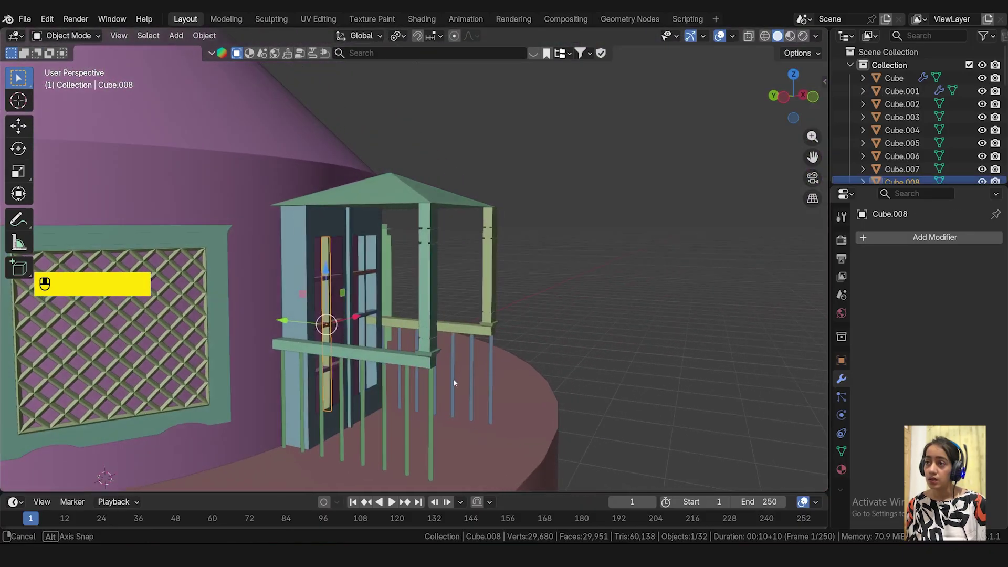
pyautogui.moveTo(454, 383); pyautogui.dragTo(427, 384, button='middle')
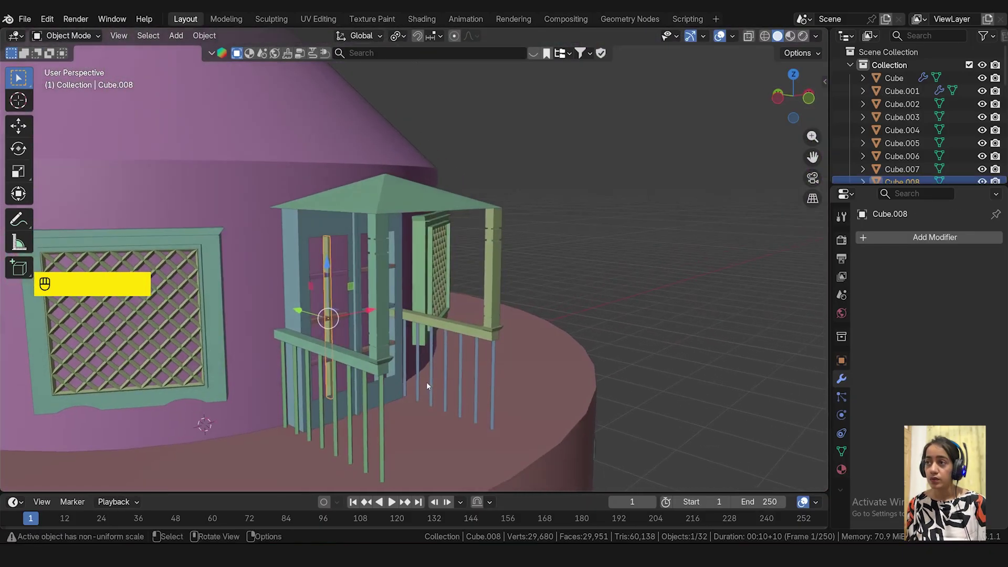
pyautogui.scroll(-4, 427, 385)
pyautogui.moveTo(517, 368); pyautogui.dragTo(354, 402, button='middle')
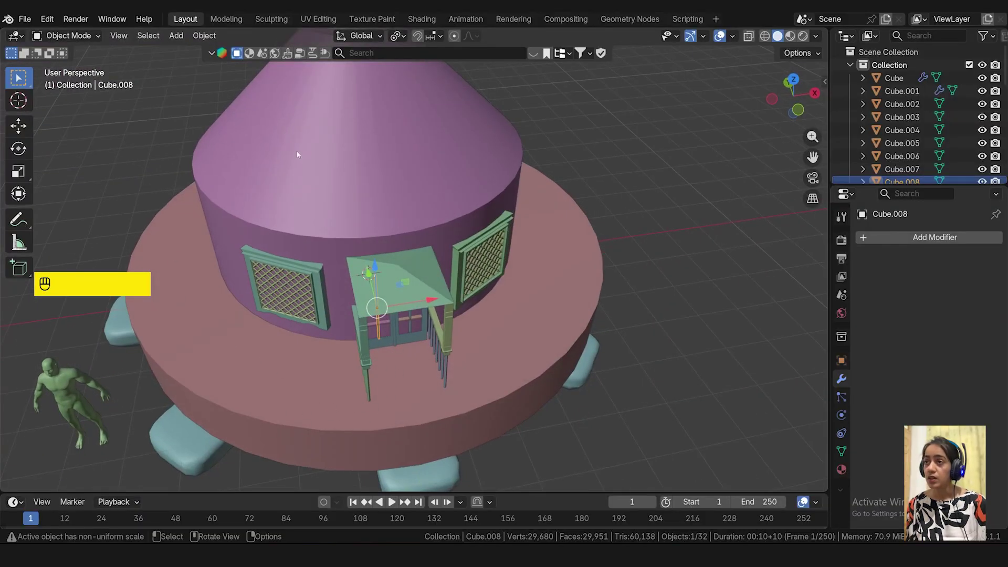
pyautogui.moveTo(297, 150); pyautogui.dragTo(374, 370, button='middle')
pyautogui.press('KP_1')
pyautogui.scroll(-2, 446, 353)
pyautogui.scroll(4, 446, 352)
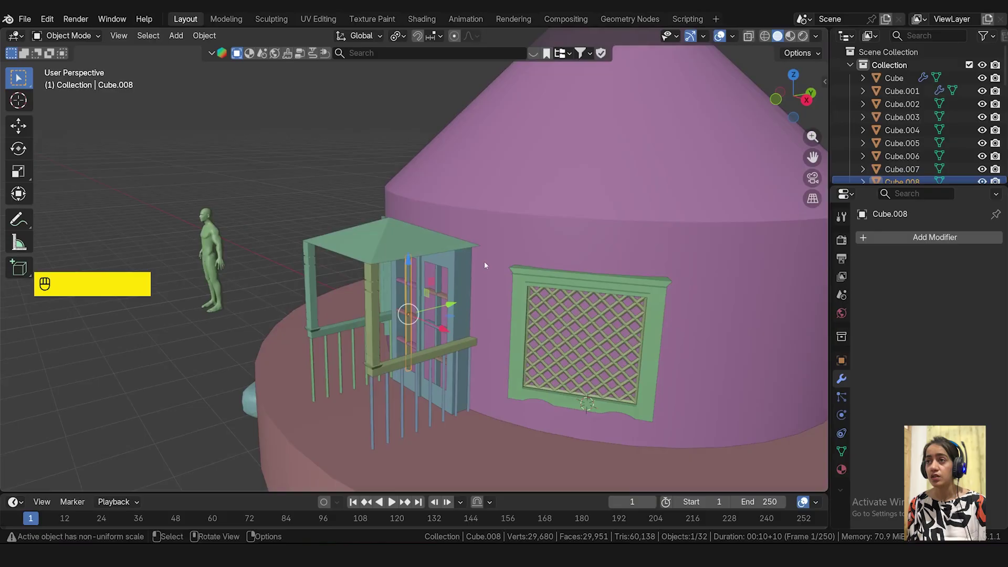
# - Select the yurt's wall and roof body in front view and turn on X-ray
pyautogui.press('KP_1')
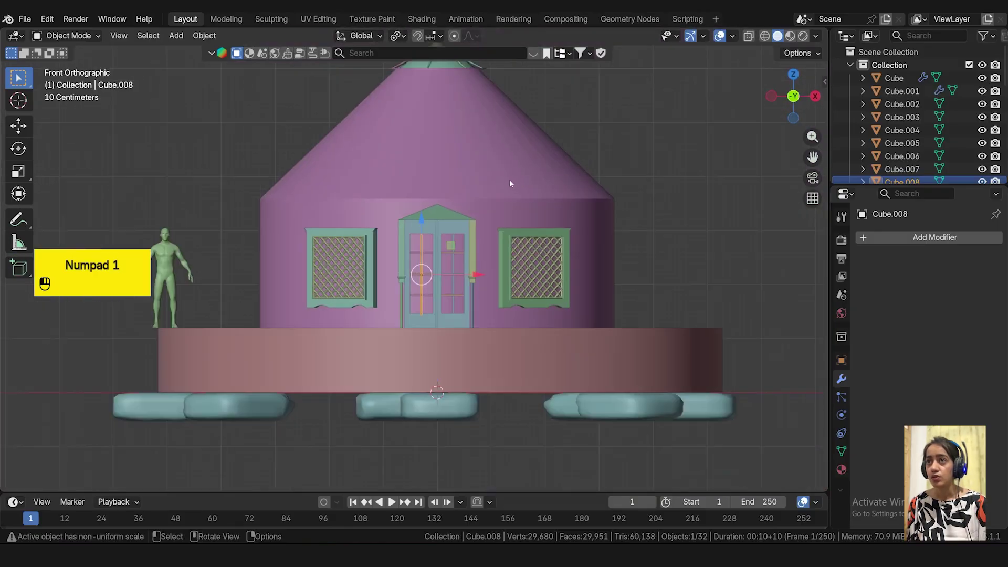
pyautogui.click(509, 183)
pyautogui.keyDown('shift'); pyautogui.moveTo(488, 128); pyautogui.dragTo(509, 225, button='middle'); pyautogui.keyUp('shift')
pyautogui.scroll(3, 439, 183)
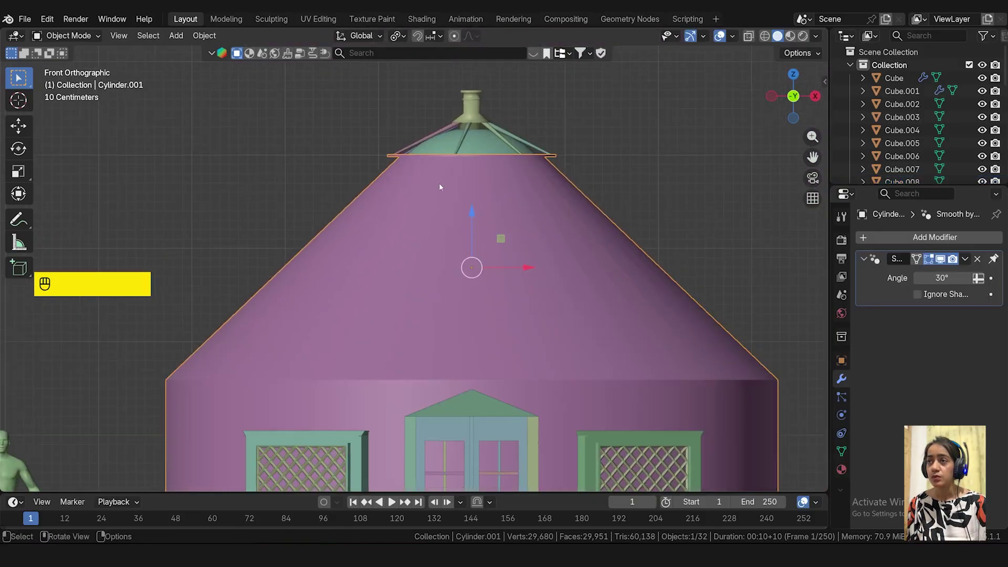
pyautogui.click(749, 35)
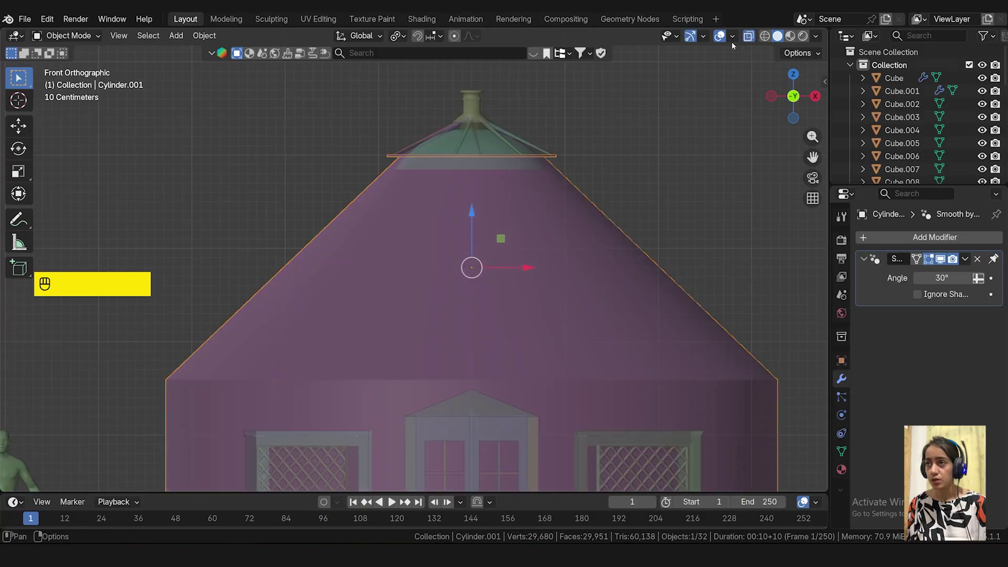
# - Lower the top ring of the yurt's conical roof along Z in Edit Mode
pyautogui.press('Tab')
pyautogui.scroll(3, 474, 153)
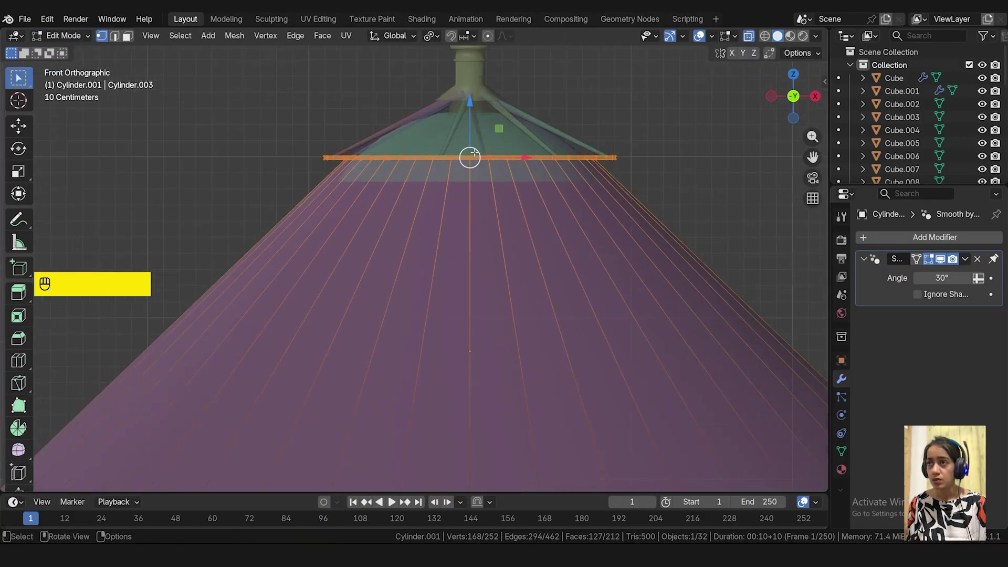
pyautogui.moveTo(472, 104); pyautogui.dragTo(472, 199)
pyautogui.scroll(-5, 476, 171)
pyautogui.moveTo(477, 151); pyautogui.dragTo(477, 173)
pyautogui.scroll(2, 478, 210)
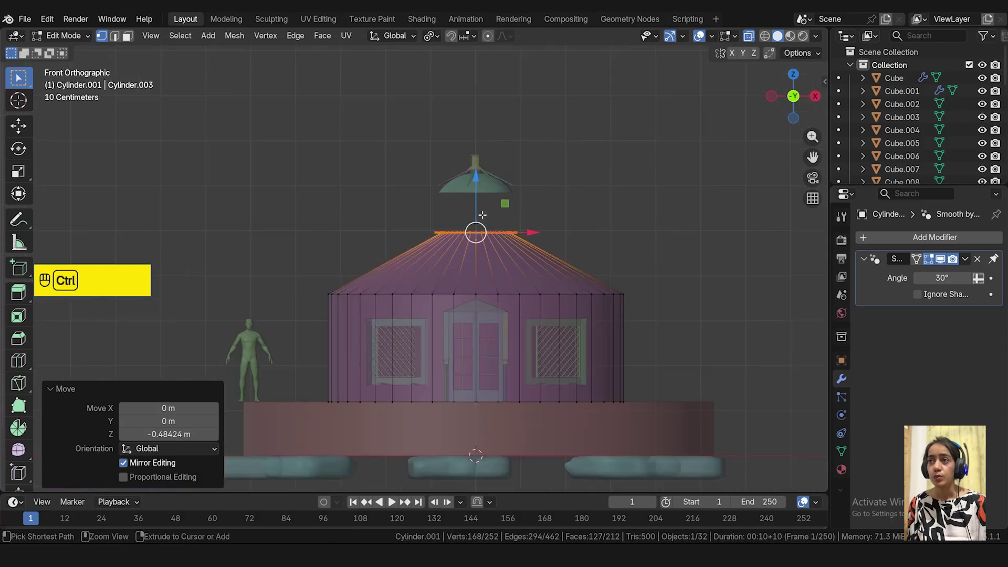
pyautogui.hotkey('ctrl', 'z')
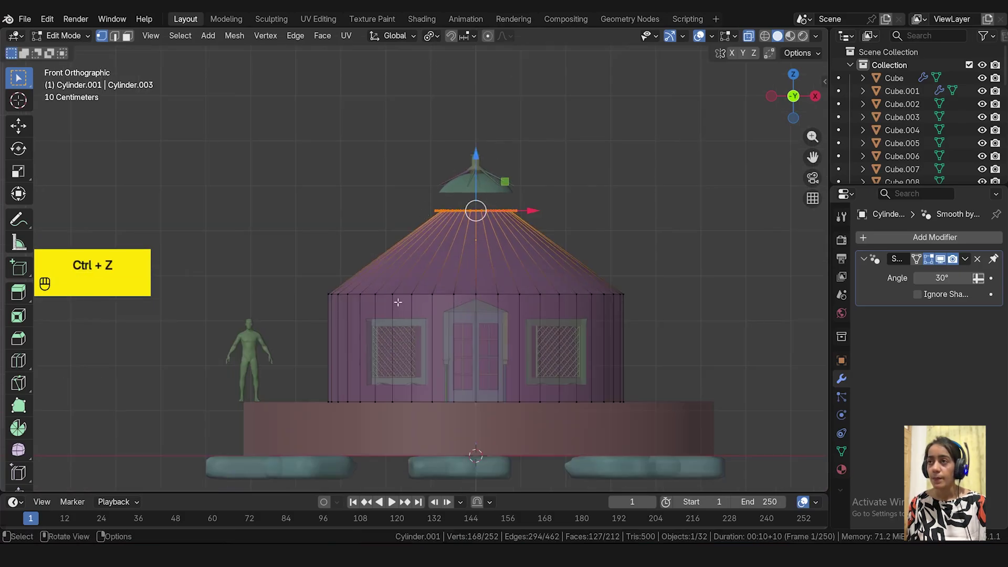
# - Lower the roof's top ring a further 0.39 m or so along Z and return to Object Mode with X-ray off
pyautogui.moveTo(478, 157); pyautogui.dragTo(490, 175)
pyautogui.scroll(1, 490, 193)
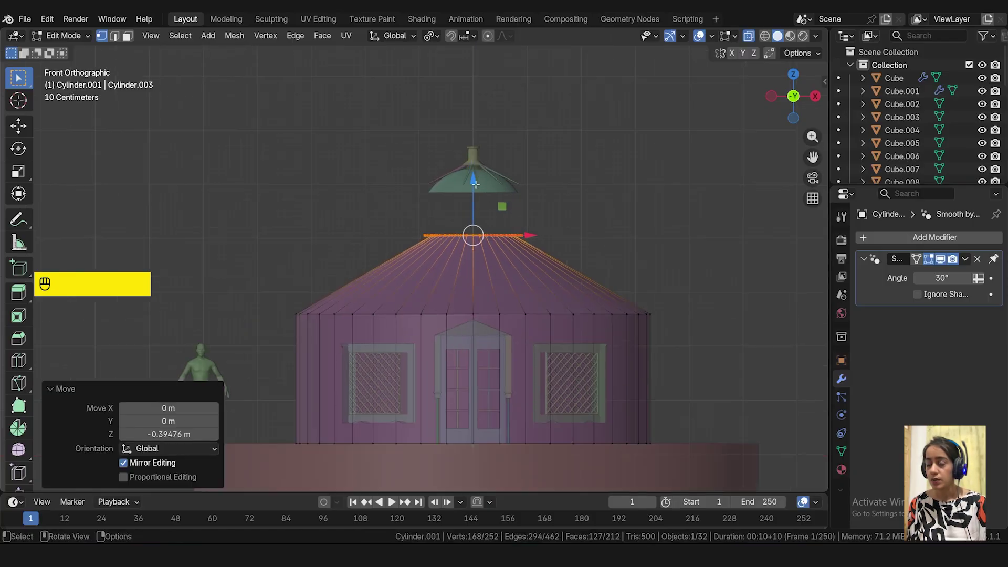
pyautogui.press('Tab')
pyautogui.hotkey('alt', 'z')
# - Move the dome, support poles and chimney together down onto the lowered roof ring
pyautogui.scroll(3, 641, 141)
pyautogui.moveTo(641, 141); pyautogui.dragTo(273, 231)
pyautogui.moveTo(352, 135); pyautogui.dragTo(356, 216)
pyautogui.moveTo(356, 216); pyautogui.dragTo(431, 158, button='middle')
pyautogui.click(448, 180)
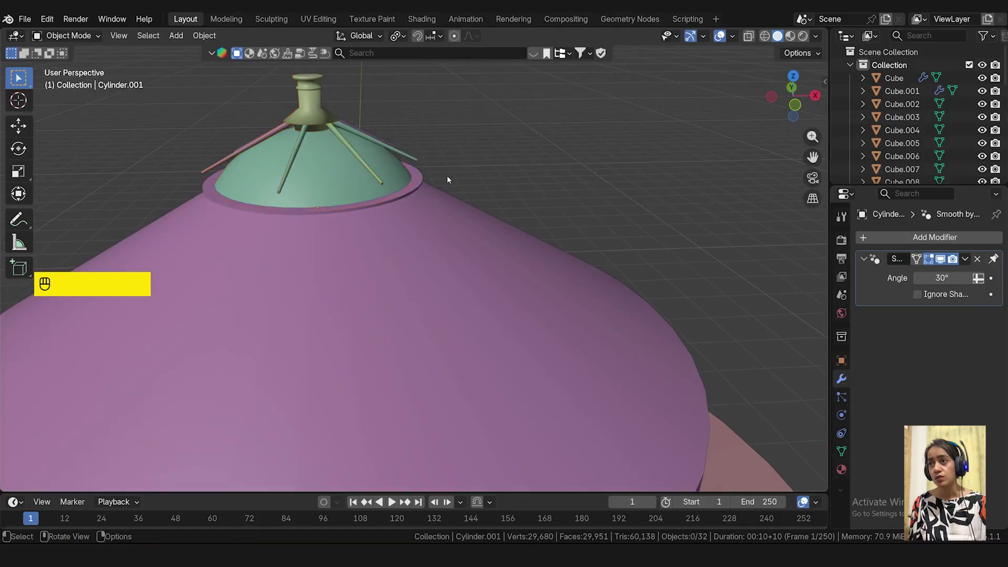
pyautogui.click(415, 191)
pyautogui.keyDown('shift'); pyautogui.moveTo(523, 210); pyautogui.dragTo(498, 209, button='middle'); pyautogui.keyUp('shift')
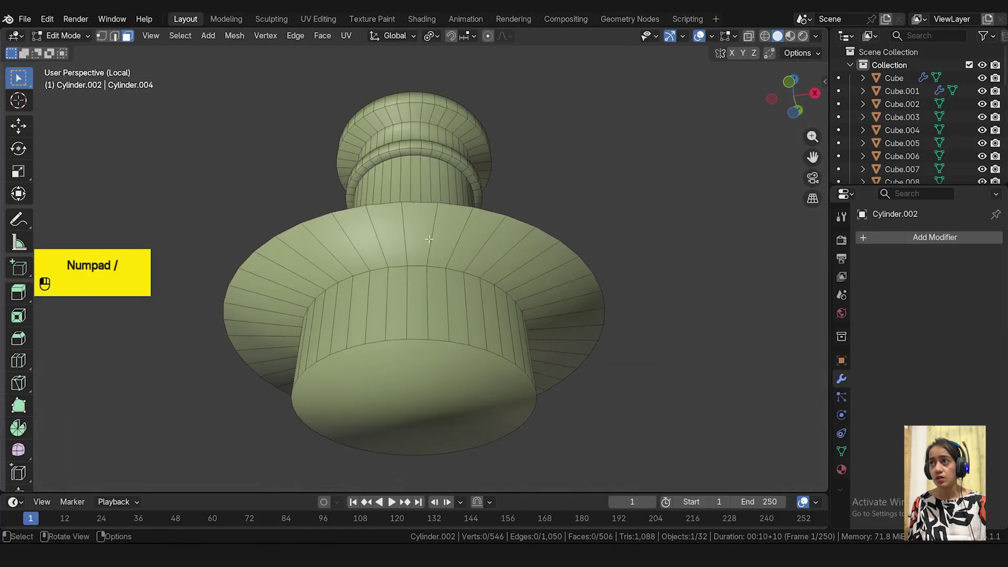
# - Raise the upper part of the chimney, including its conical skirt, to lengthen the neck below the skirt
pyautogui.keyDown('alt'); pyautogui.click(429, 239); pyautogui.keyUp('alt')
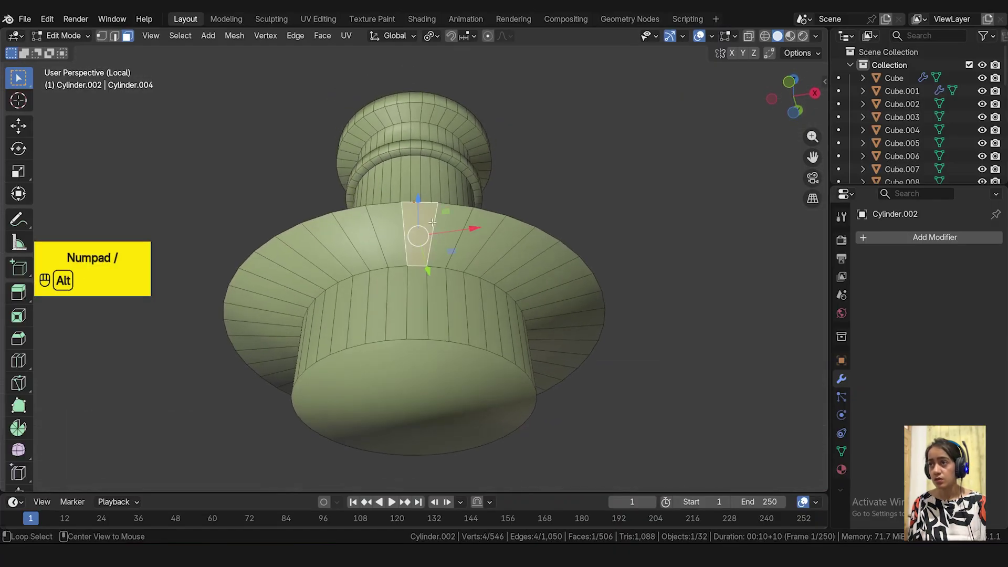
pyautogui.press('KP_1')
pyautogui.moveTo(203, 80); pyautogui.dragTo(659, 368)
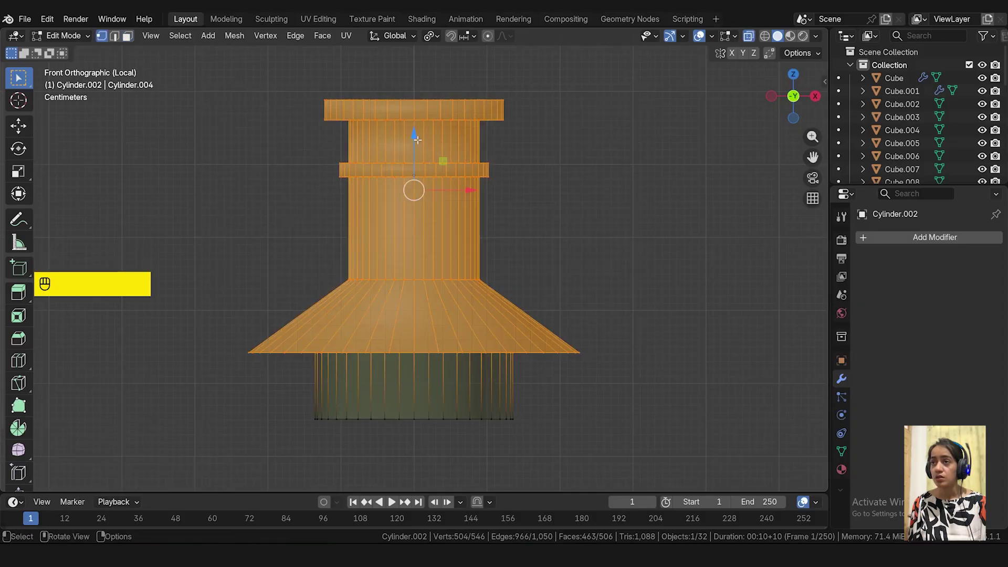
pyautogui.moveTo(413, 132); pyautogui.dragTo(414, 40)
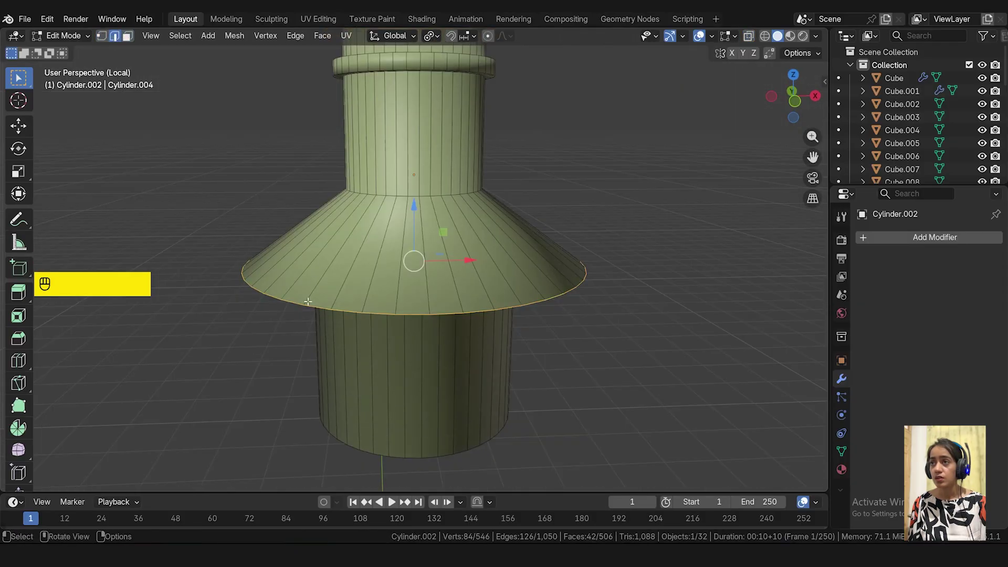
# - Widen the chimney's conical skirt by scaling up its lower rim edge loop
pyautogui.keyDown('alt'); pyautogui.click(292, 302); pyautogui.keyUp('alt')
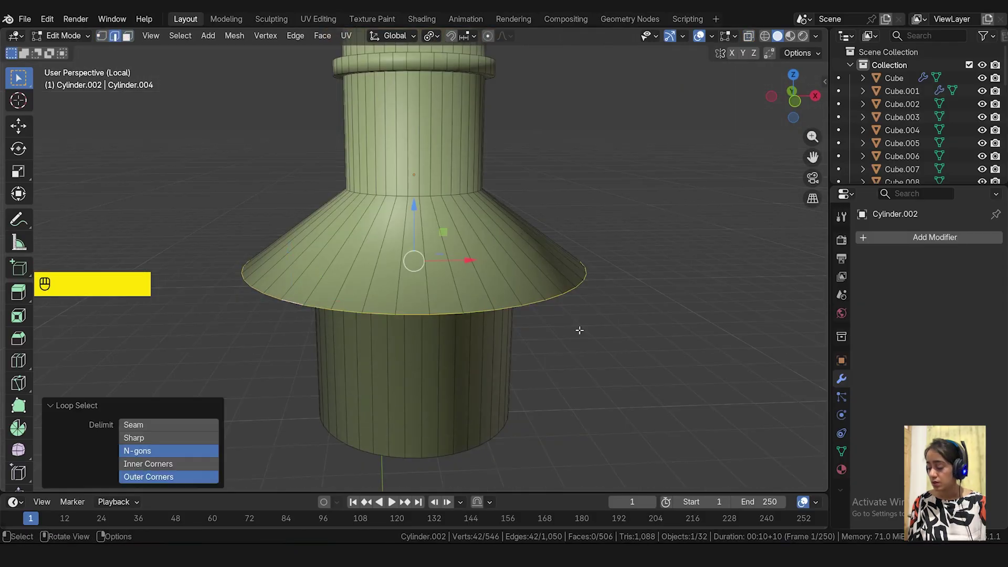
pyautogui.press('KP_1')
pyautogui.press('s')
pyautogui.click(670, 326)
pyautogui.scroll(-4, 665, 217)
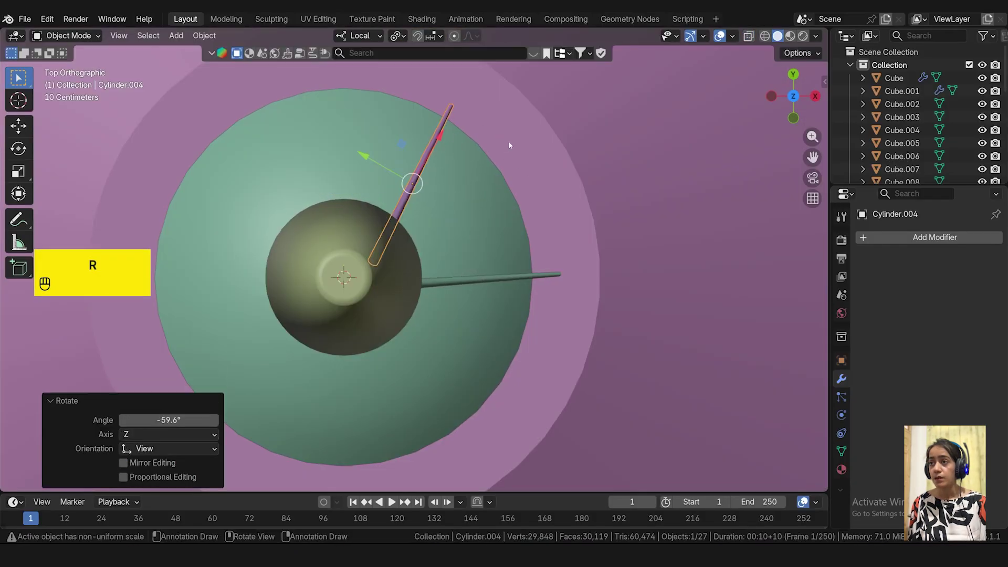
# - Place linked duplicates of the support pole around the dome, rotating each so it radiates outward from the chimney
pyautogui.hotkey('alt', 'd')
pyautogui.click(375, 168)
pyautogui.press('r')
pyautogui.click(349, 138)
pyautogui.hotkey('alt', 'd')
pyautogui.click(273, 192)
pyautogui.press('r')
pyautogui.click(247, 210)
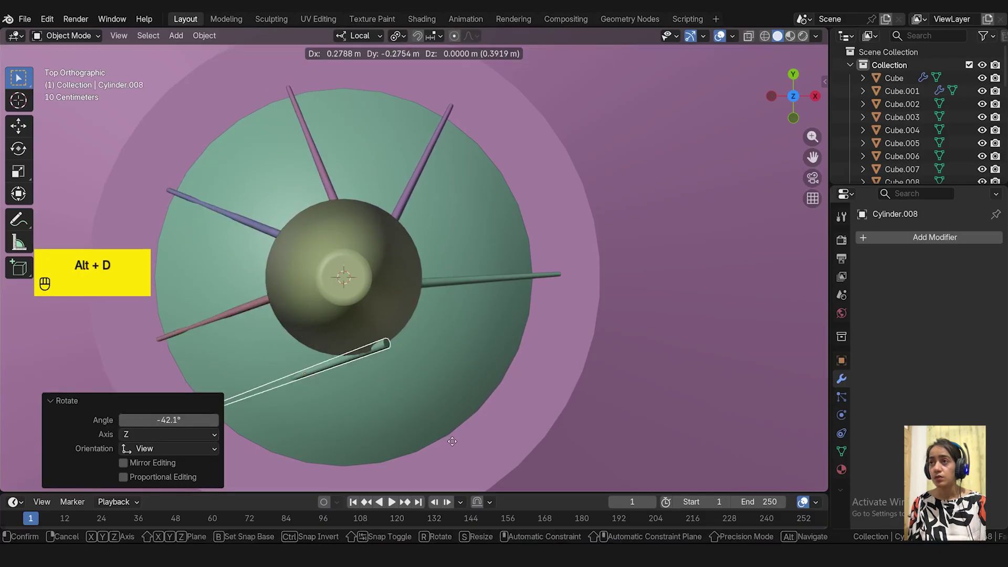
pyautogui.click(364, 367)
pyautogui.hotkey('alt', 'd')
pyautogui.click(516, 376)
pyautogui.press('r')
pyautogui.click(613, 392)
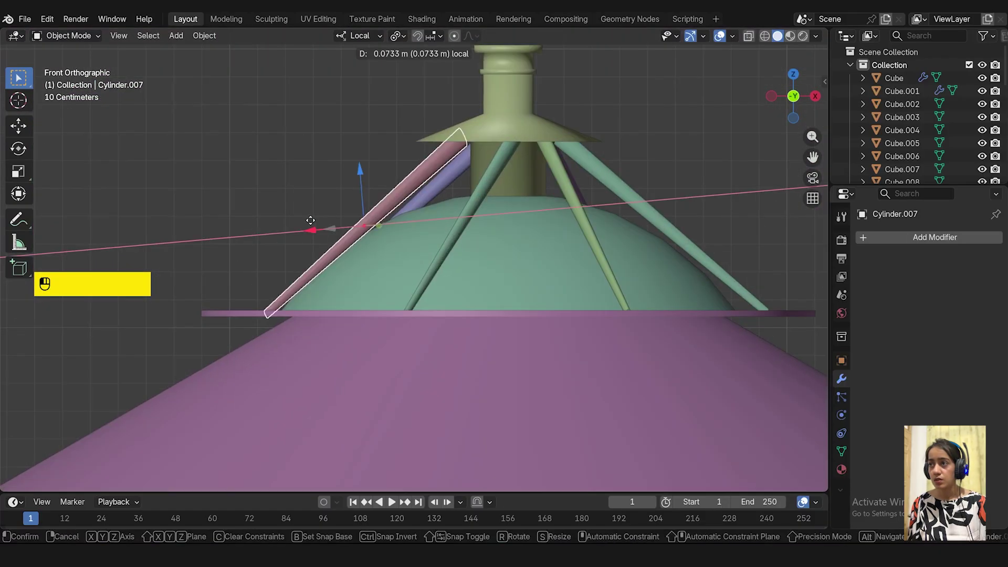
# - Move one support pole about 0.07 m outward along its local X axis and nudge it slightly along its local Z axis
pyautogui.click(353, 169)
pyautogui.press('g')
pyautogui.press('z')
pyautogui.press('z')
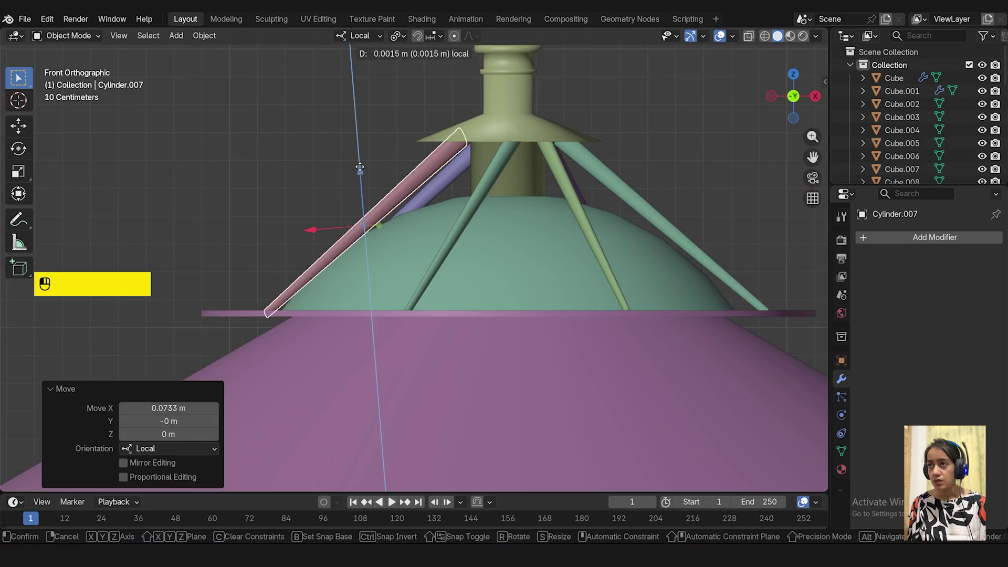
pyautogui.click(336, 220)
pyautogui.scroll(4, 320, 274)
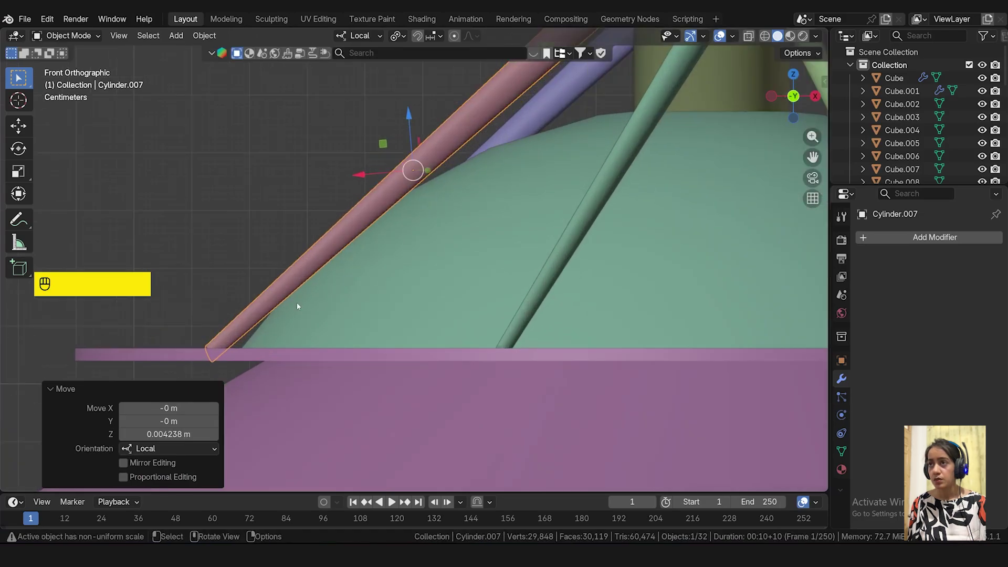
pyautogui.scroll(-6, 365, 173)
# - Shift the next support pole outward along its local X axis and scale it along Z
pyautogui.press('KP_3')
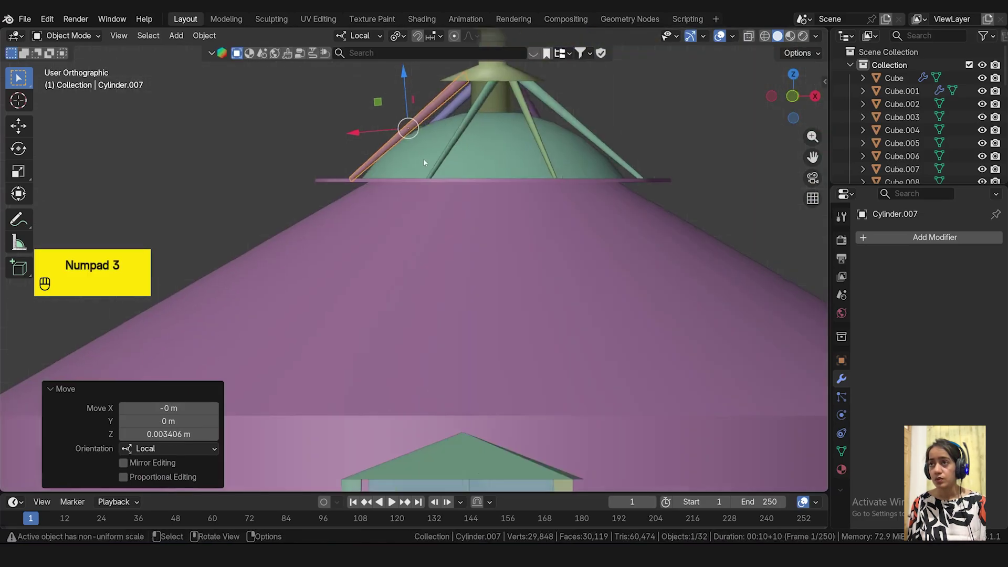
pyautogui.click(630, 210)
pyautogui.moveTo(651, 219); pyautogui.dragTo(677, 220)
pyautogui.press('s')
pyautogui.press('z')
pyautogui.click(751, 275)
pyautogui.click(619, 215)
pyautogui.moveTo(606, 252); pyautogui.dragTo(629, 256, button='middle')
# - Move another support pole about 0.07 m along its local X axis, then scale and nudge it along Z
pyautogui.press('KP_3')
pyautogui.click(315, 236)
pyautogui.moveTo(286, 222); pyautogui.dragTo(288, 222)
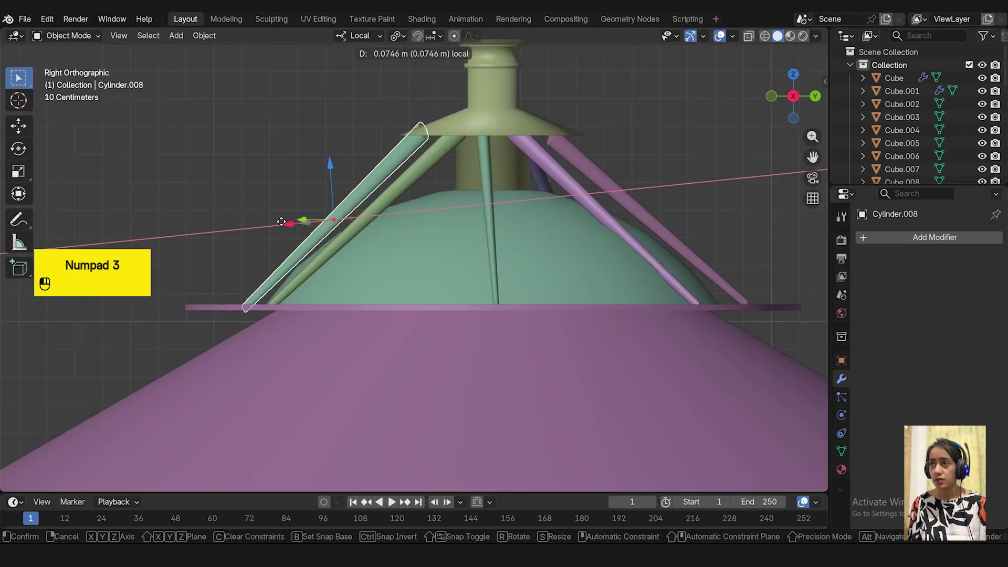
pyautogui.press('s')
pyautogui.press('z')
pyautogui.moveTo(329, 166); pyautogui.dragTo(329, 169)
pyautogui.press('s')
pyautogui.press('z')
pyautogui.click(488, 287)
pyautogui.moveTo(488, 294); pyautogui.dragTo(498, 341, button='middle')
# - Shift the remaining support poles outward along their local X axes, scaling along Z so they clear the dome
pyautogui.click(336, 226)
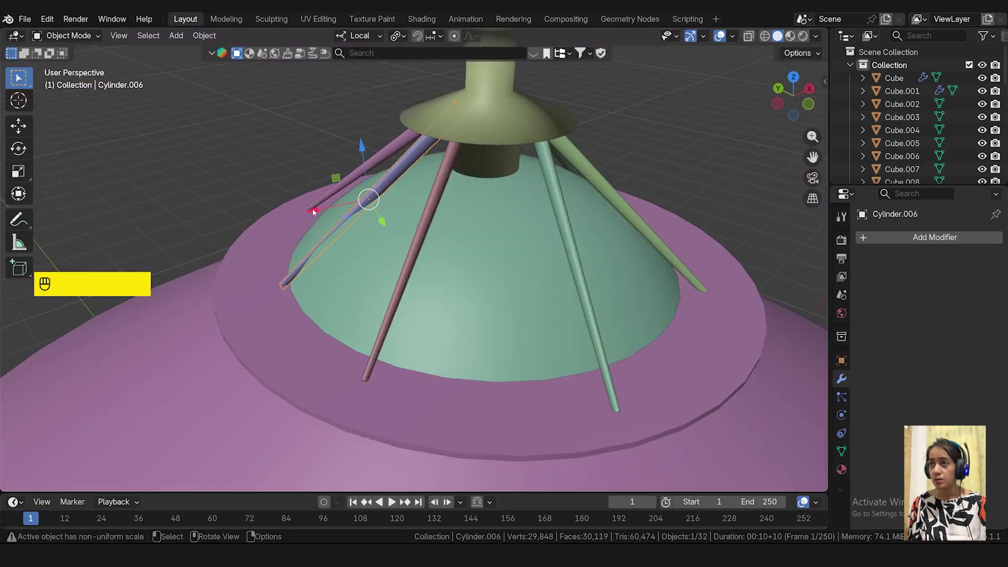
pyautogui.click(388, 310)
pyautogui.moveTo(389, 315); pyautogui.dragTo(436, 313, button='middle')
pyautogui.scroll(2, 437, 294)
pyautogui.keyDown('shift'); pyautogui.moveTo(121, 236); pyautogui.dragTo(309, 231, button='middle'); pyautogui.keyUp('shift')
pyautogui.click(321, 226)
pyautogui.moveTo(294, 211); pyautogui.dragTo(288, 212)
pyautogui.press('s')
pyautogui.press('z')
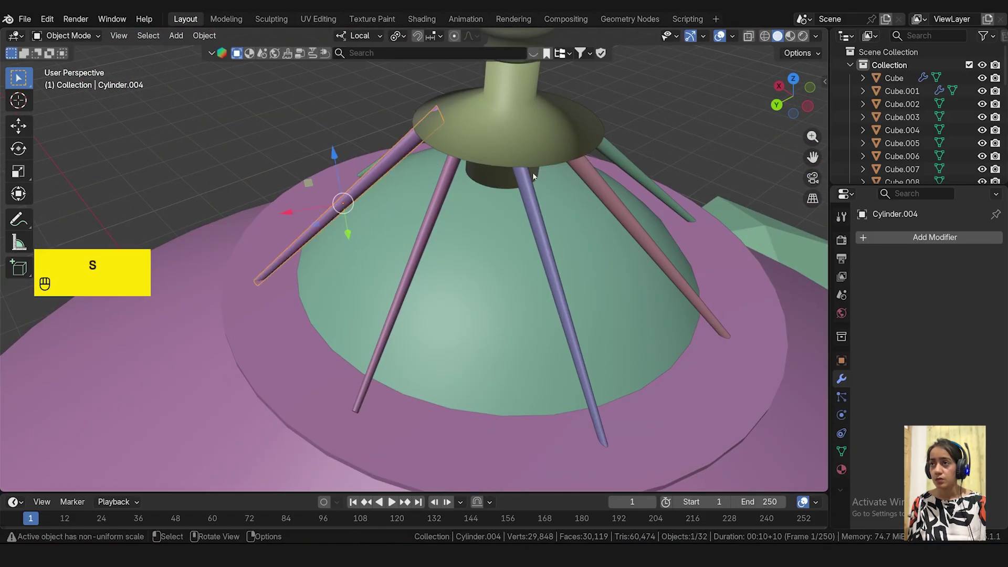
pyautogui.click(546, 210)
pyautogui.click(582, 264)
# - Lower the purple support pole about 0.016 m along its local Z axis
pyautogui.click(325, 223)
pyautogui.moveTo(336, 154); pyautogui.dragTo(337, 157)
pyautogui.moveTo(393, 257); pyautogui.dragTo(441, 261, button='middle')
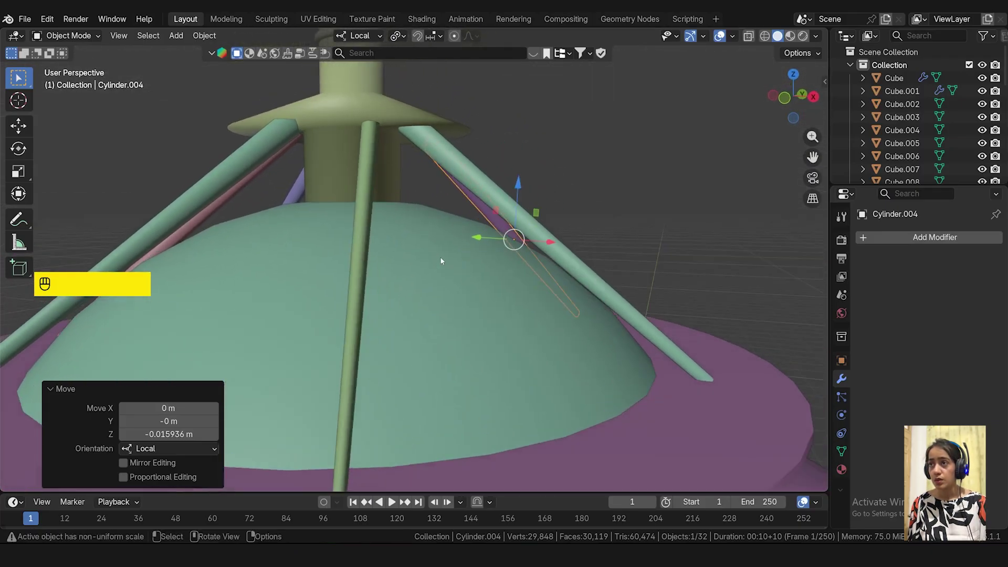
pyautogui.scroll(-5, 441, 261)
pyautogui.moveTo(292, 276); pyautogui.dragTo(511, 275, button='middle')
pyautogui.scroll(3, 559, 253)
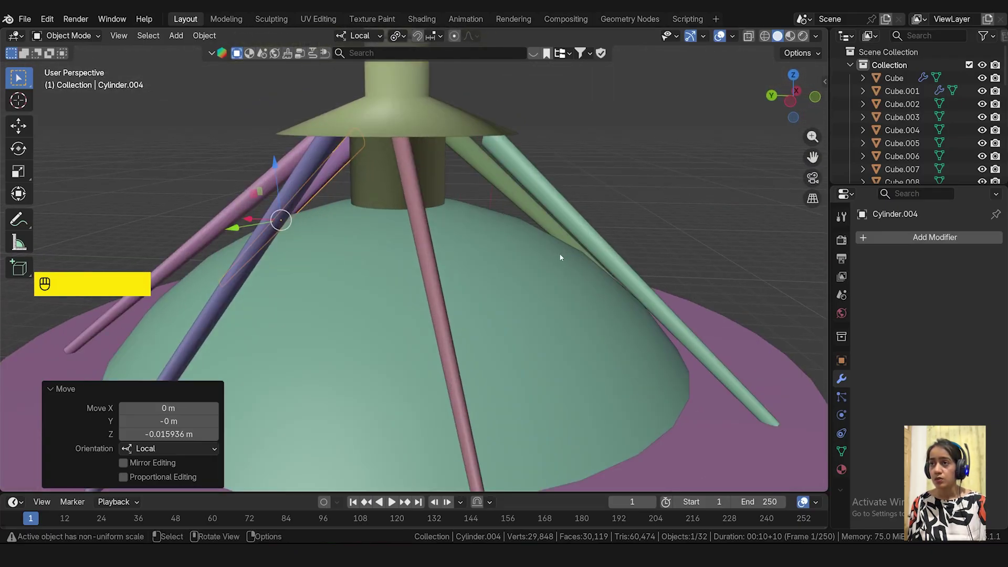
pyautogui.moveTo(559, 253); pyautogui.dragTo(739, 315, button='middle')
pyautogui.scroll(4, 740, 210)
# - Raise the purple support pole slightly along its local Z axis so its foot stays above the roof ring's underside
pyautogui.click(741, 214)
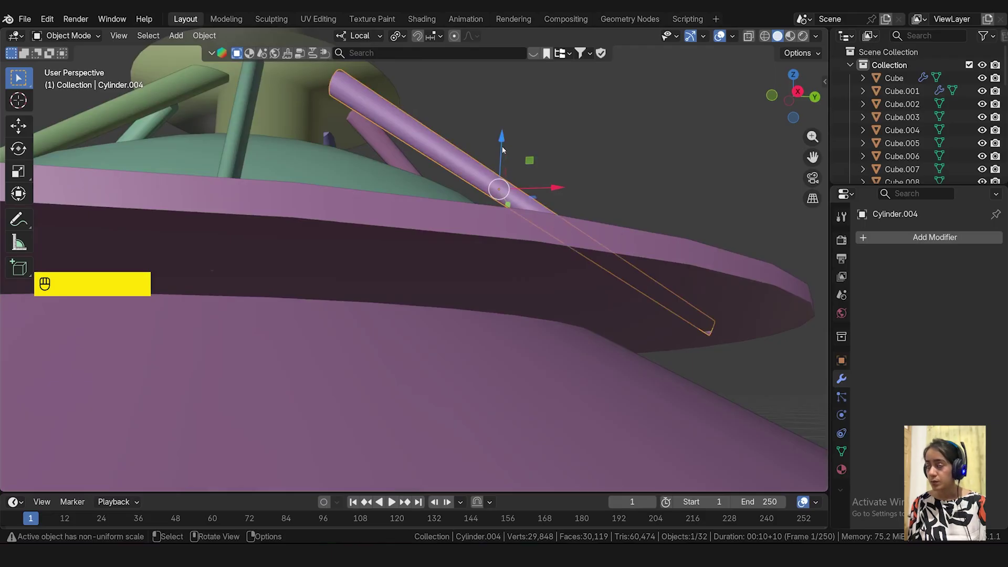
pyautogui.moveTo(503, 147); pyautogui.dragTo(502, 143)
pyautogui.click(657, 184)
pyautogui.scroll(-5, 471, 265)
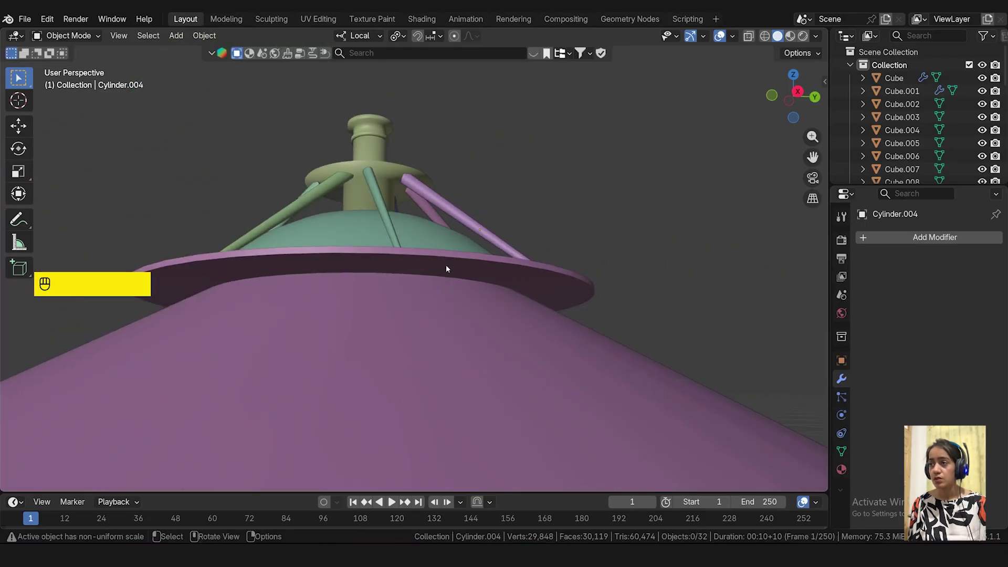
pyautogui.scroll(-2, 441, 261)
# - Raise the blue support pole slightly along its local Z axis and save the file
pyautogui.moveTo(440, 260); pyautogui.dragTo(640, 237, button='middle')
pyautogui.click(468, 191)
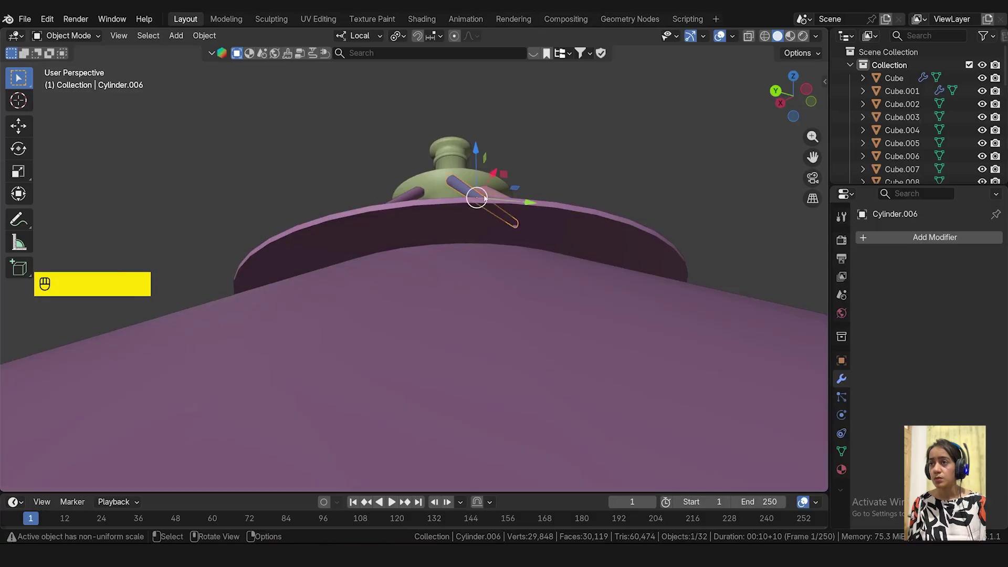
pyautogui.moveTo(570, 174); pyautogui.dragTo(573, 204, button='middle')
pyautogui.moveTo(483, 175); pyautogui.dragTo(483, 170)
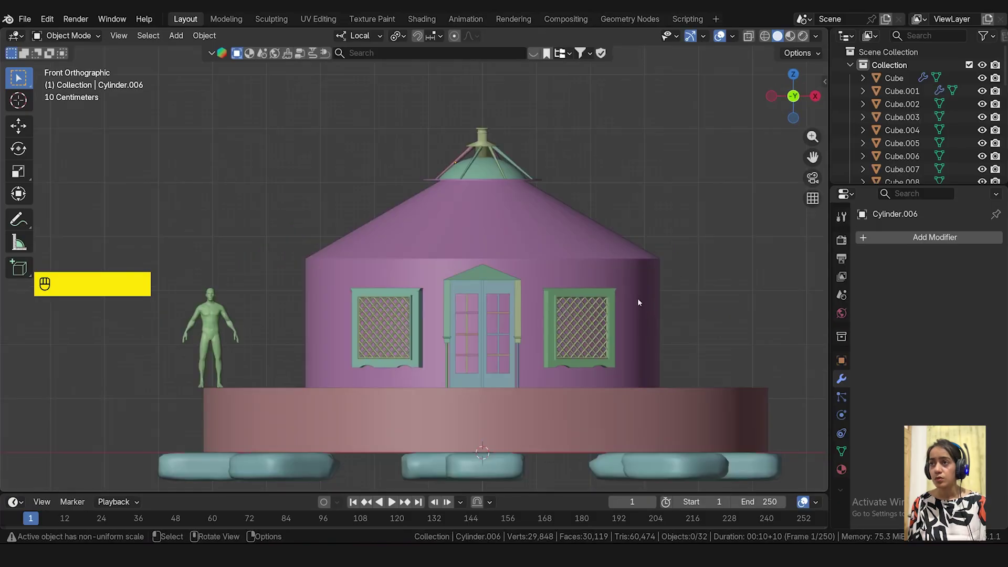
pyautogui.hotkey('ctrl', 's')
# - Select the gabled canopy above the yurt's door
pyautogui.scroll(5, 508, 324)
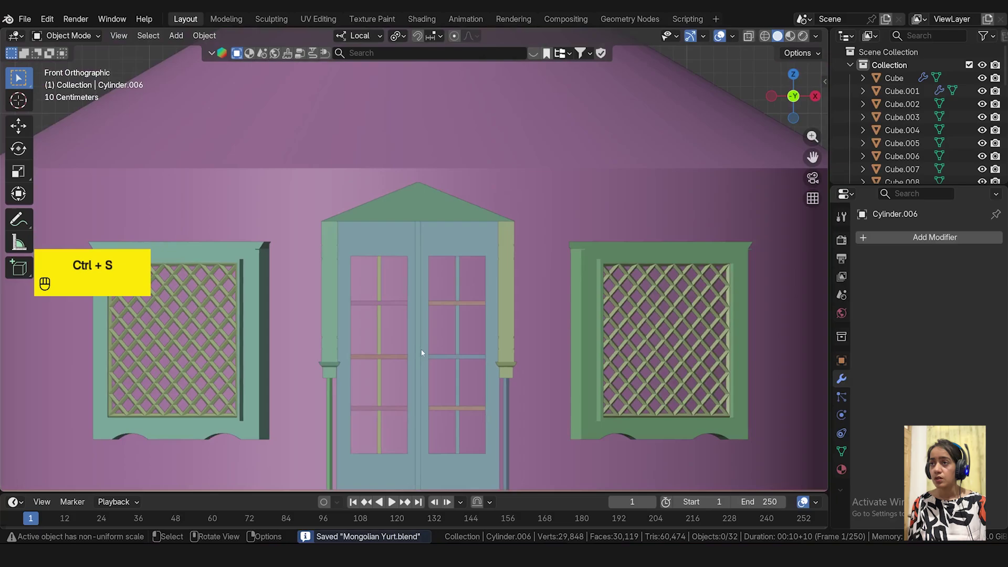
pyautogui.click(444, 210)
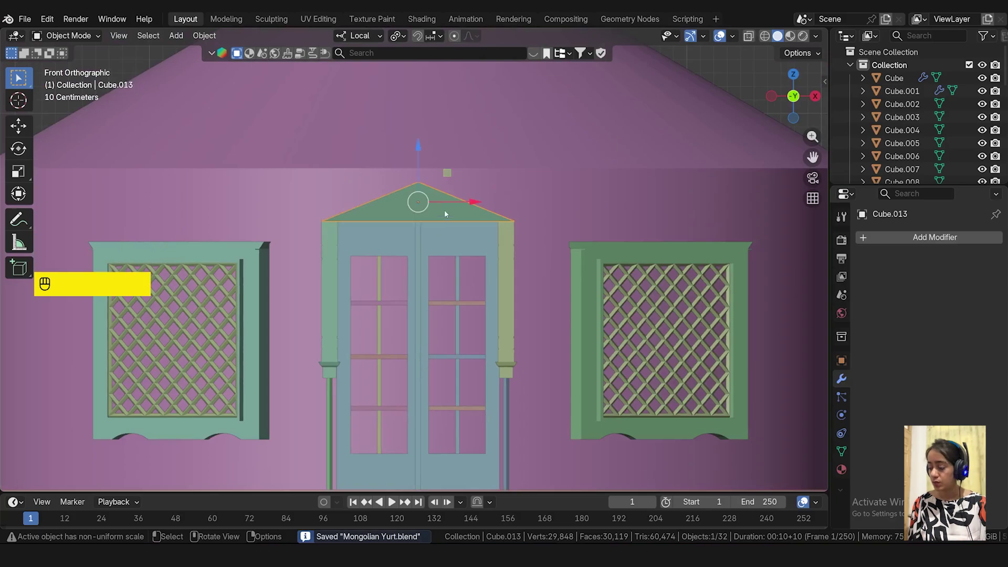
pyautogui.scroll(3, 443, 210)
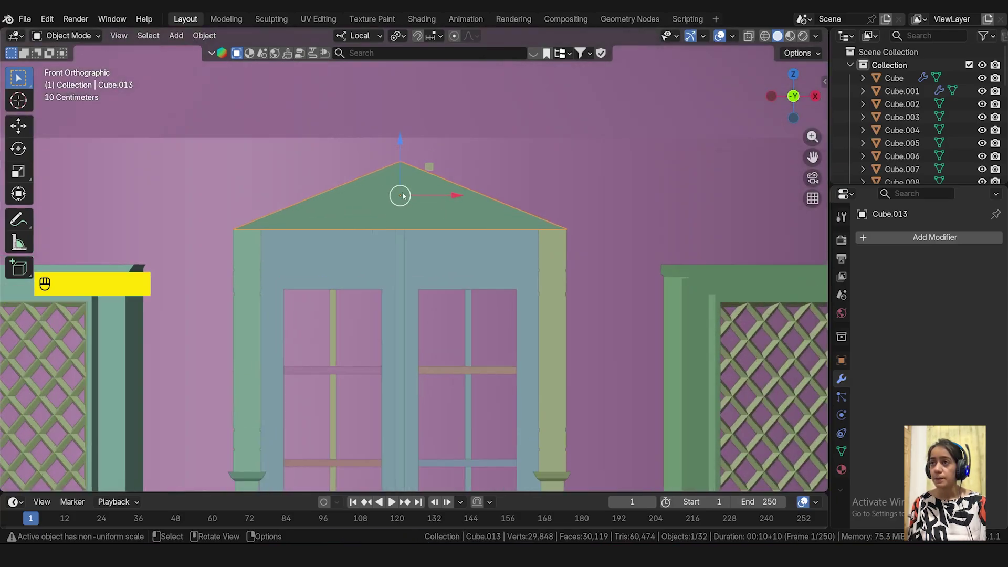
pyautogui.press('Tab')
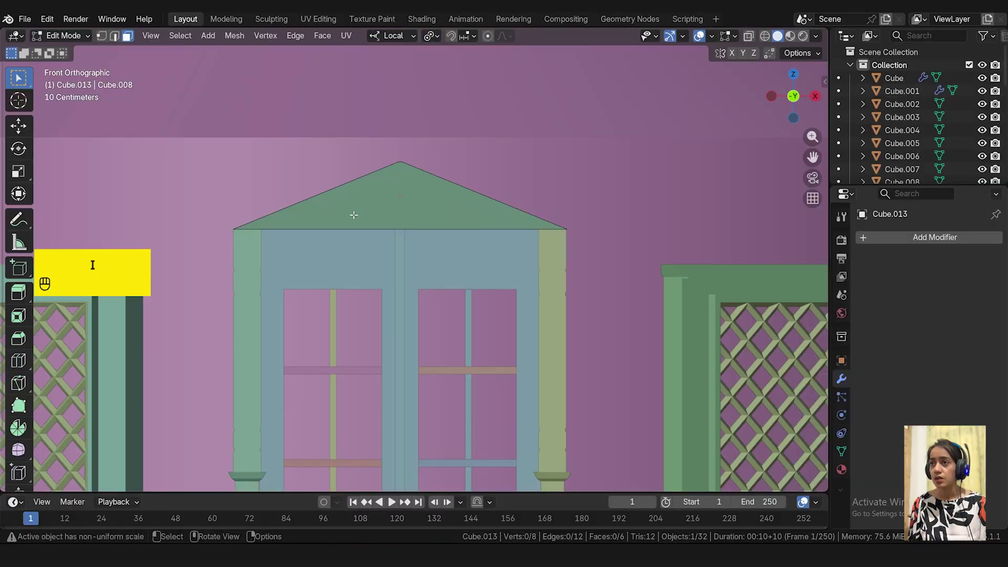
pyautogui.scroll(-3, 354, 215)
pyautogui.press('Tab')
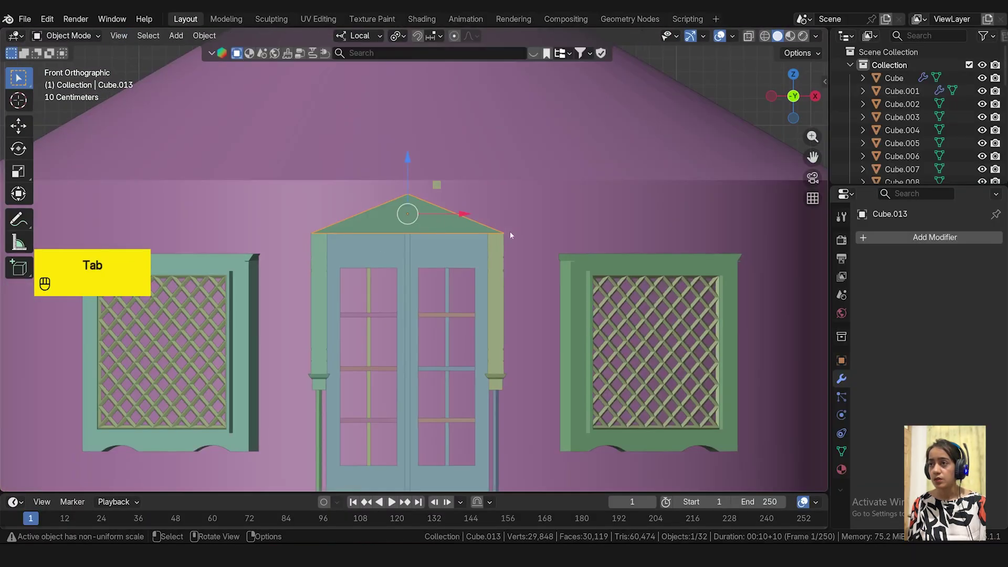
# - Apply all transforms to the door canopy and set its origin to geometry
pyautogui.moveTo(511, 235); pyautogui.dragTo(500, 282, button='middle')
pyautogui.scroll(-11, 484, 258)
pyautogui.scroll(11, 459, 315)
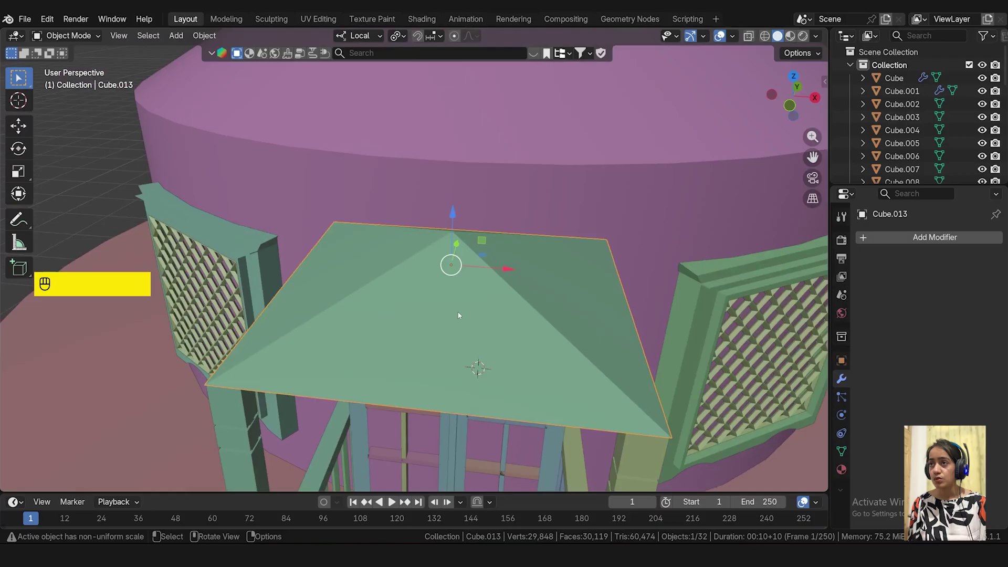
pyautogui.hotkey('ctrl', 'a')
pyautogui.click(458, 311)
pyautogui.rightClick(457, 311)
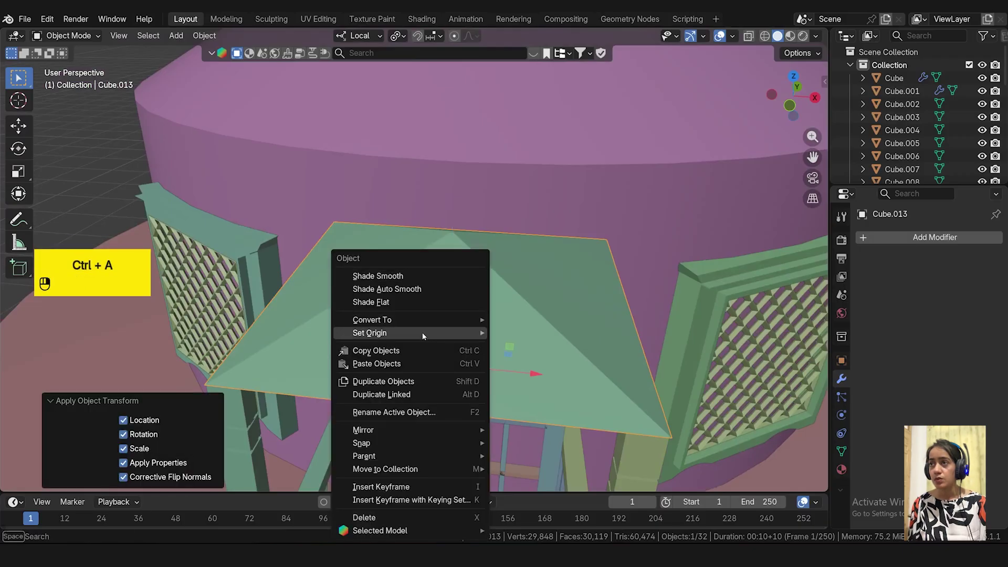
pyautogui.moveTo(422, 332)
pyautogui.click(530, 346)
# - Open the door canopy's mesh in Edit Mode, seen straight from the front
pyautogui.press('KP_1')
pyautogui.scroll(4, 436, 197)
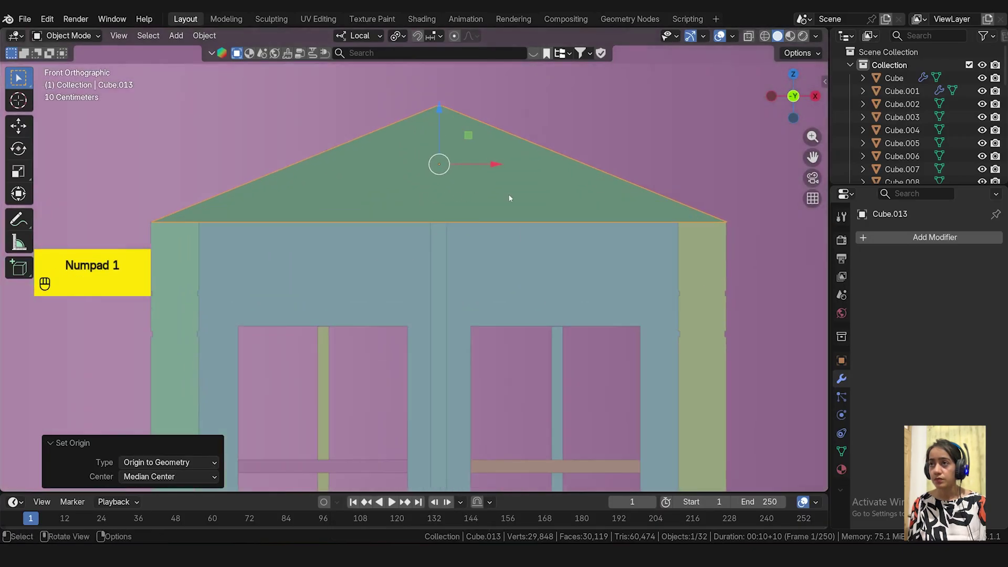
pyautogui.press('Tab')
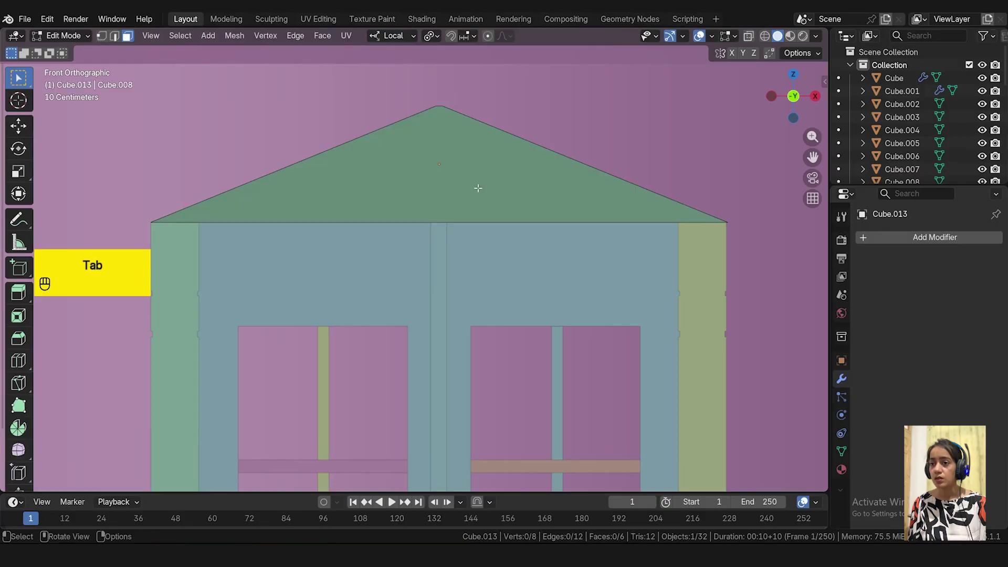
pyautogui.press('a')
pyautogui.press('i')
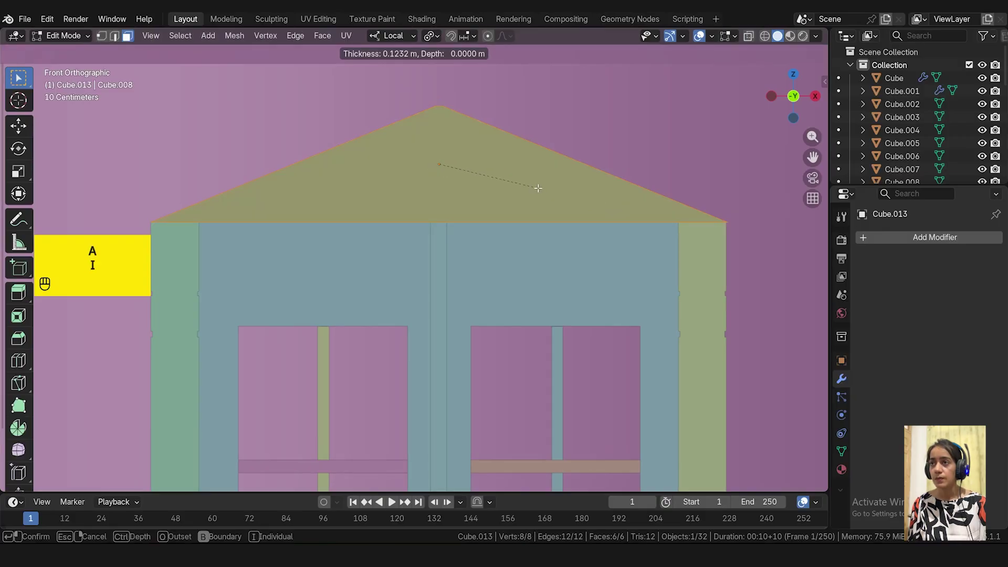
pyautogui.rightClick(447, 182)
pyautogui.press('i')
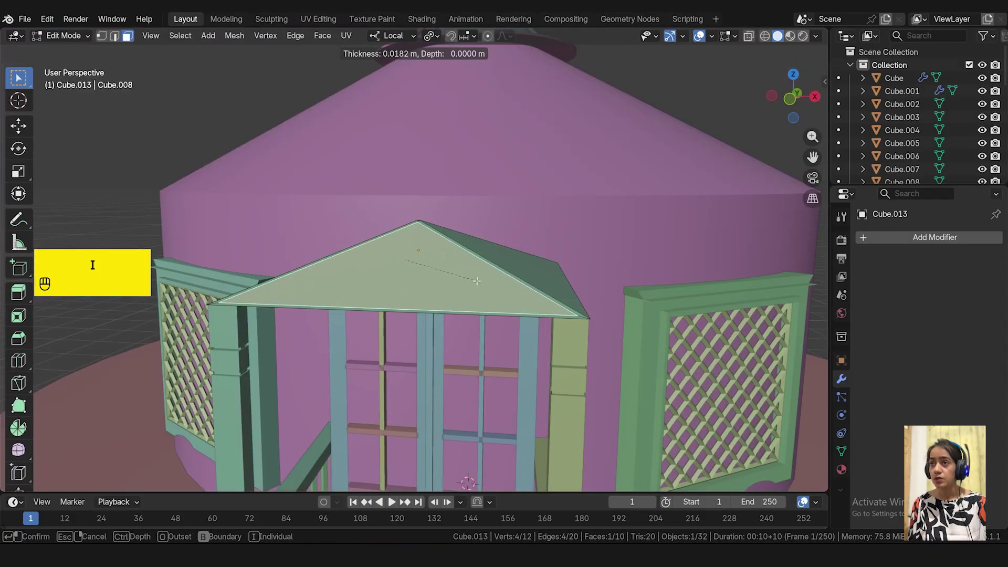
pyautogui.rightClick(477, 280)
# - Inset the canopy's front triangular face with a thickness of about 0.017 m
pyautogui.press('KP_1')
pyautogui.scroll(5, 503, 208)
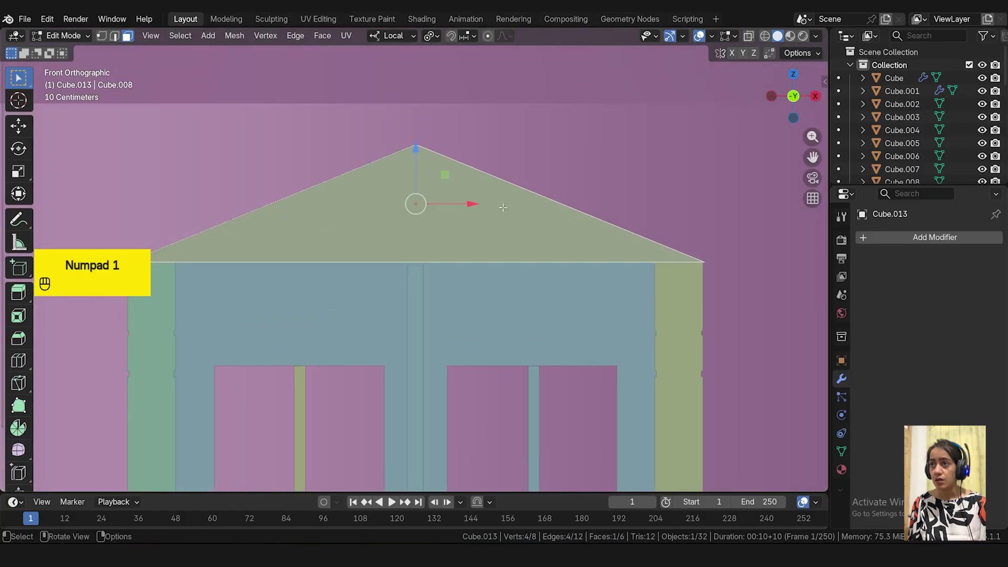
pyautogui.press('i')
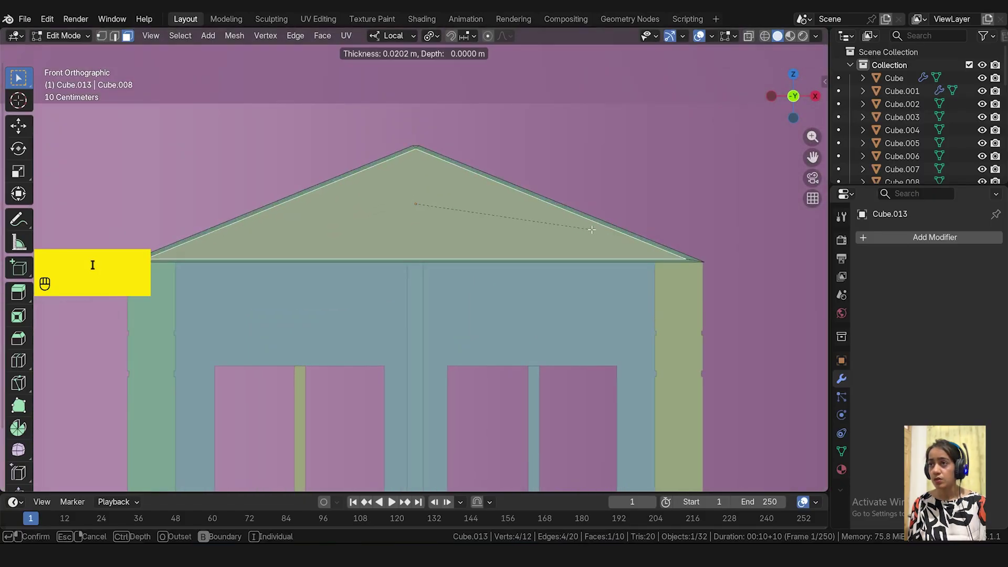
pyautogui.click(592, 227)
# - Extrude the inset front face of the canopy inward by about 0.0048 m along its normal
pyautogui.moveTo(626, 220); pyautogui.dragTo(572, 242, button='middle')
pyautogui.scroll(-5, 573, 243)
pyautogui.scroll(-3, 573, 243)
pyautogui.moveTo(528, 271); pyautogui.dragTo(452, 264, button='middle')
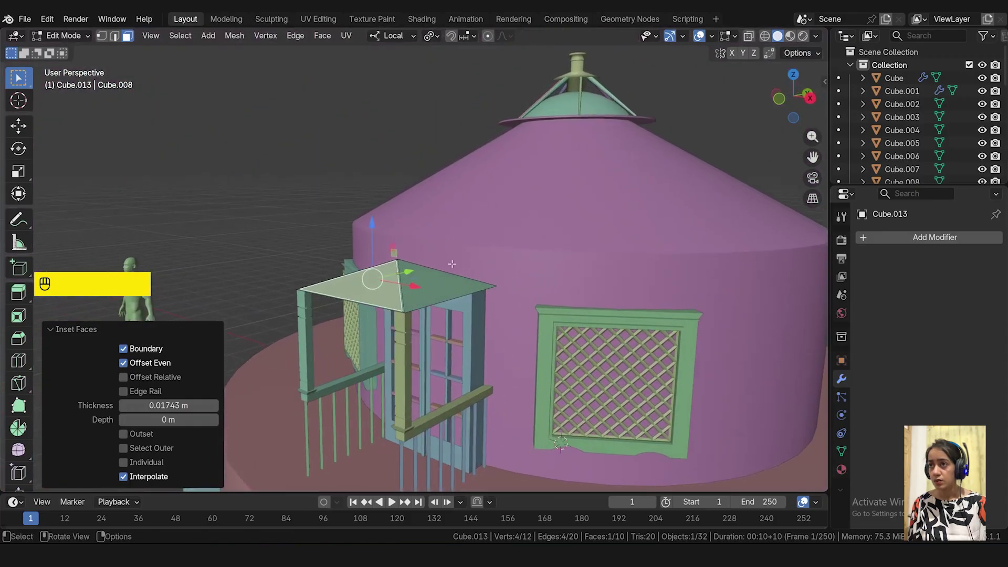
pyautogui.scroll(6, 359, 266)
pyautogui.scroll(-2, 358, 266)
pyautogui.scroll(3, 358, 266)
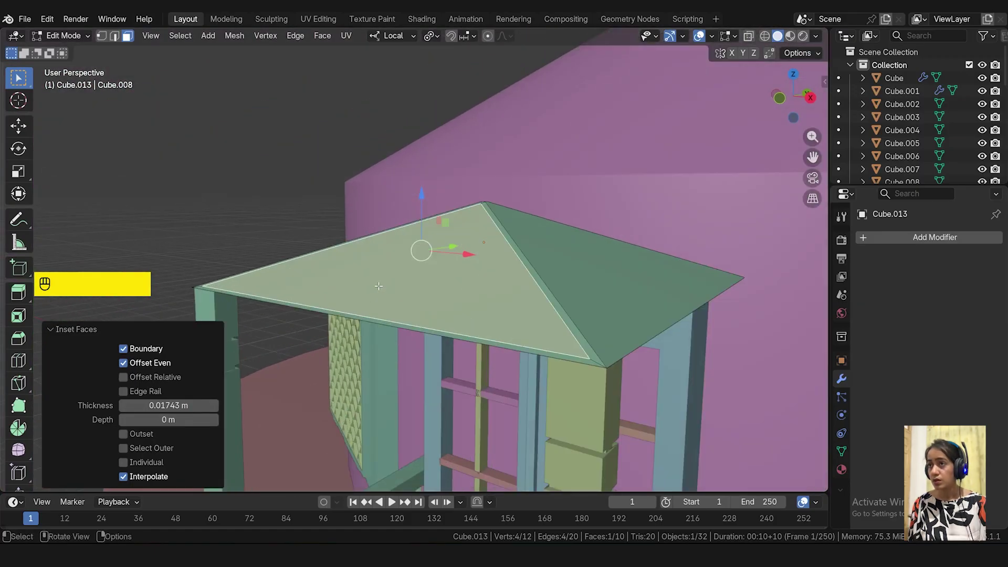
pyautogui.press('e')
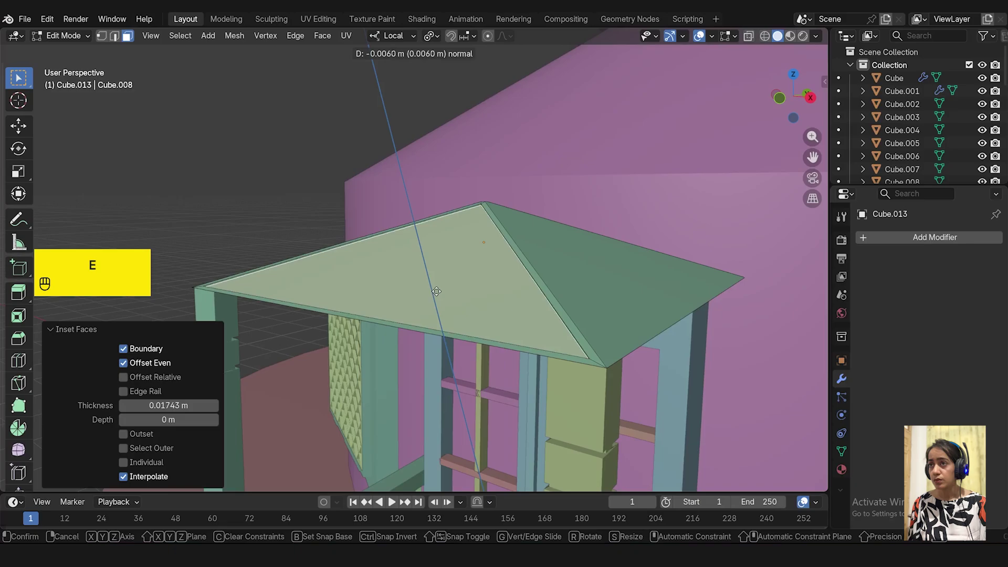
pyautogui.click(438, 290)
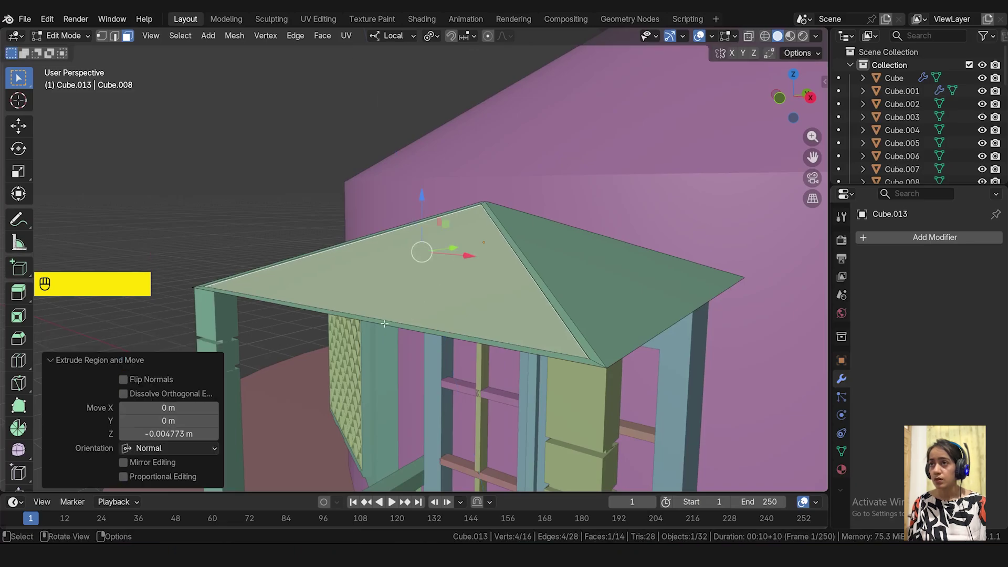
# - Inset the recessed front face of the canopy again with a thickness of about 0.005 m
pyautogui.press('KP_1')
pyautogui.scroll(4, 560, 201)
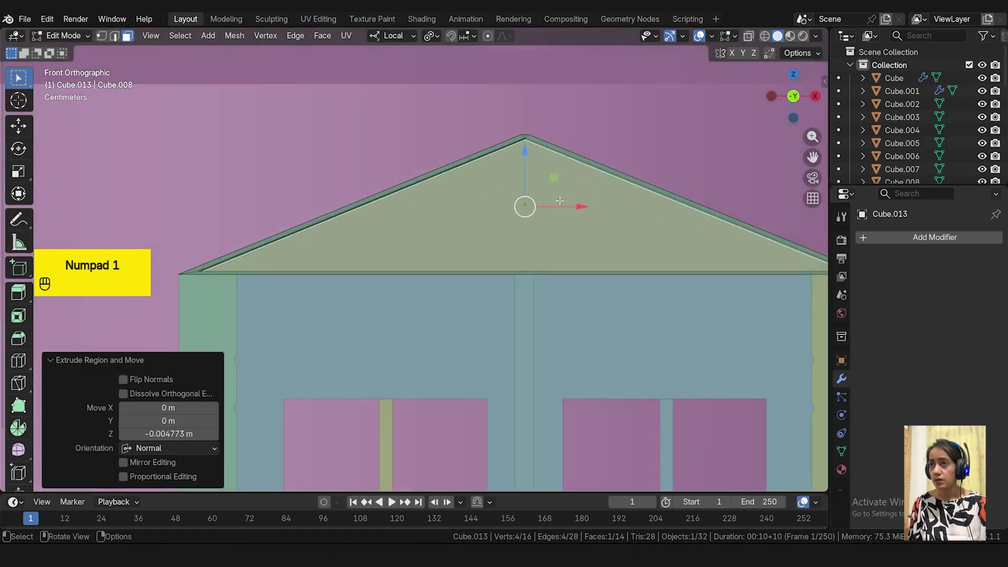
pyautogui.press('i')
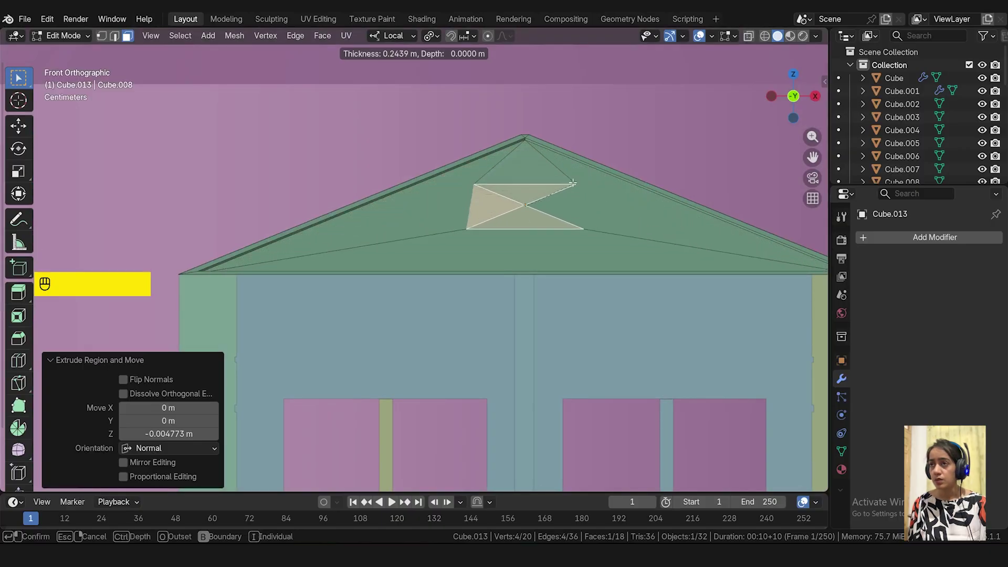
pyautogui.click(693, 219)
# - Extrude the inner gable face outward by about 0.0039 m along its normal and return to Object Mode
pyautogui.moveTo(666, 226); pyautogui.dragTo(395, 240, button='middle')
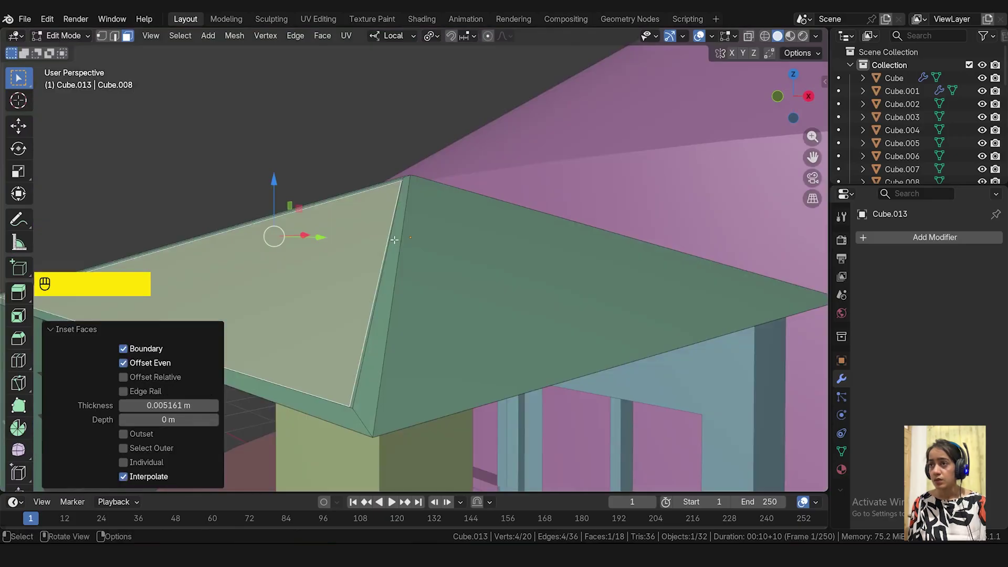
pyautogui.press('e')
pyautogui.click(393, 240)
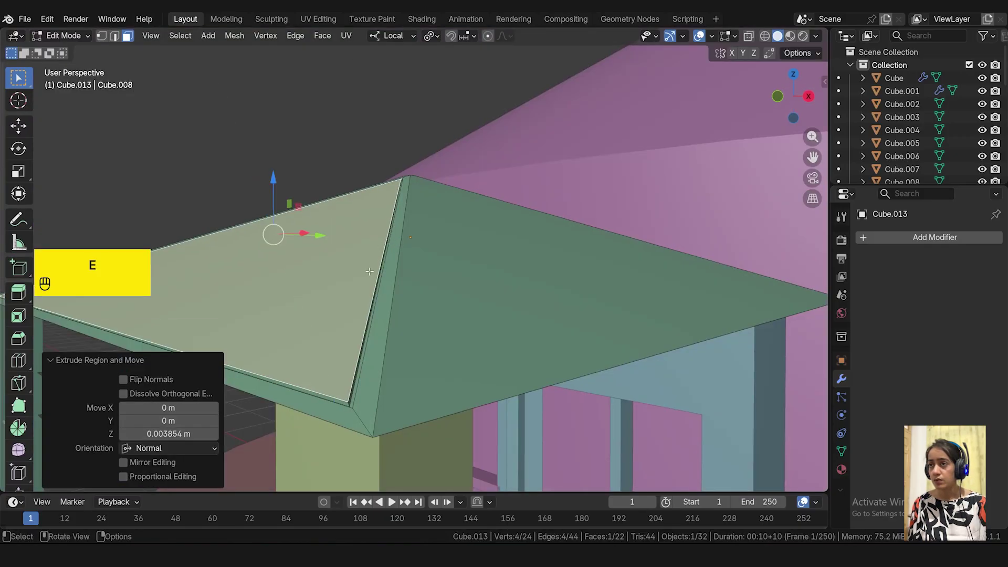
pyautogui.scroll(-5, 370, 271)
pyautogui.press('Tab')
pyautogui.moveTo(339, 289); pyautogui.dragTo(393, 302, button='middle')
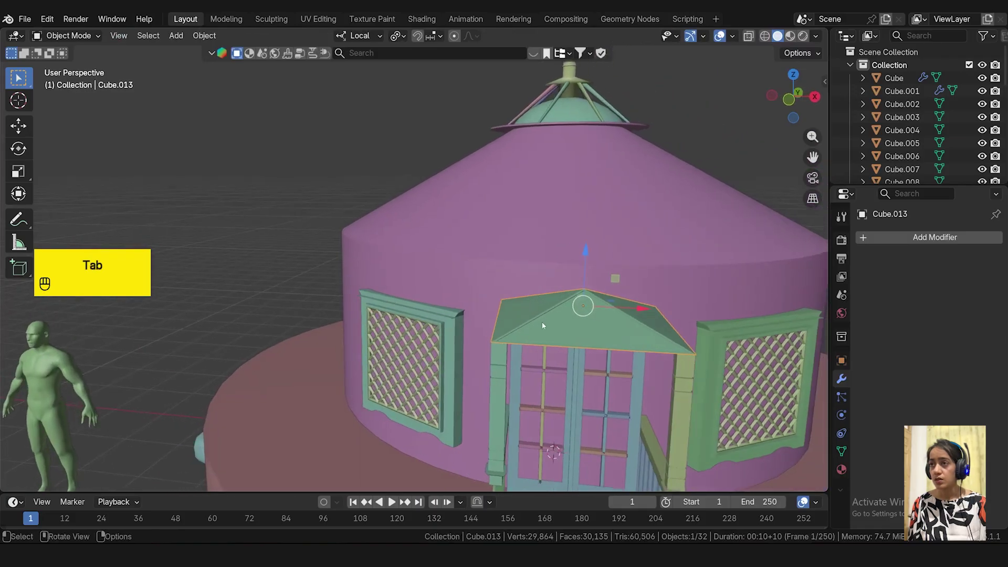
# - Select the mirrored double door frame below the canopy and open its mesh in Edit Mode
pyautogui.scroll(6, 542, 323)
pyautogui.moveTo(541, 322); pyautogui.dragTo(430, 324, button='middle')
pyautogui.moveTo(268, 290); pyautogui.dragTo(345, 358, button='middle')
pyautogui.click(372, 346)
pyautogui.scroll(4, 379, 329)
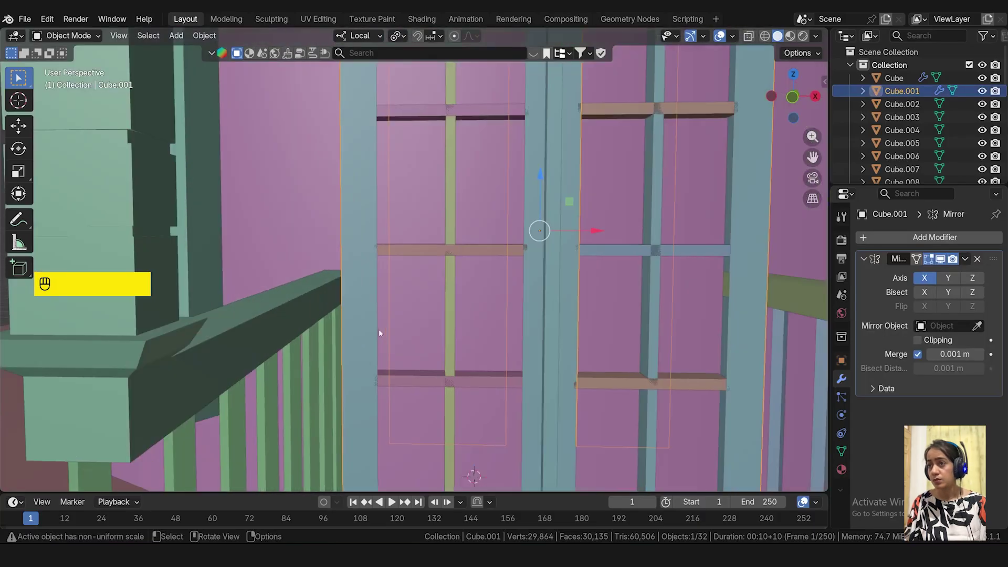
pyautogui.scroll(-4, 401, 380)
pyautogui.scroll(2, 492, 460)
pyautogui.moveTo(492, 459); pyautogui.dragTo(497, 407, button='middle')
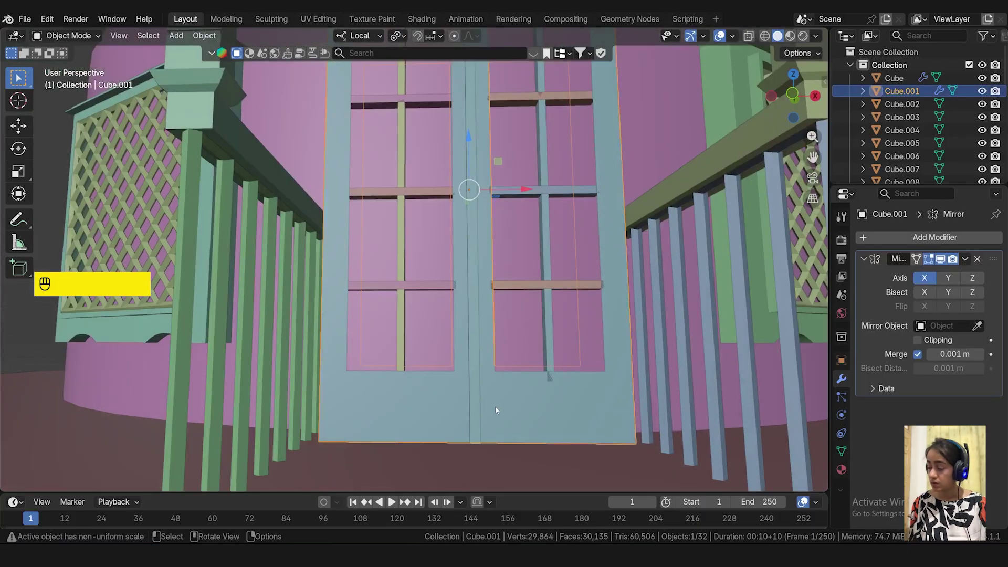
pyautogui.press('Tab')
# - Select the three connected horizontal edges running across the lower front panel of the editable door half
pyautogui.click(527, 412)
pyautogui.scroll(3, 546, 428)
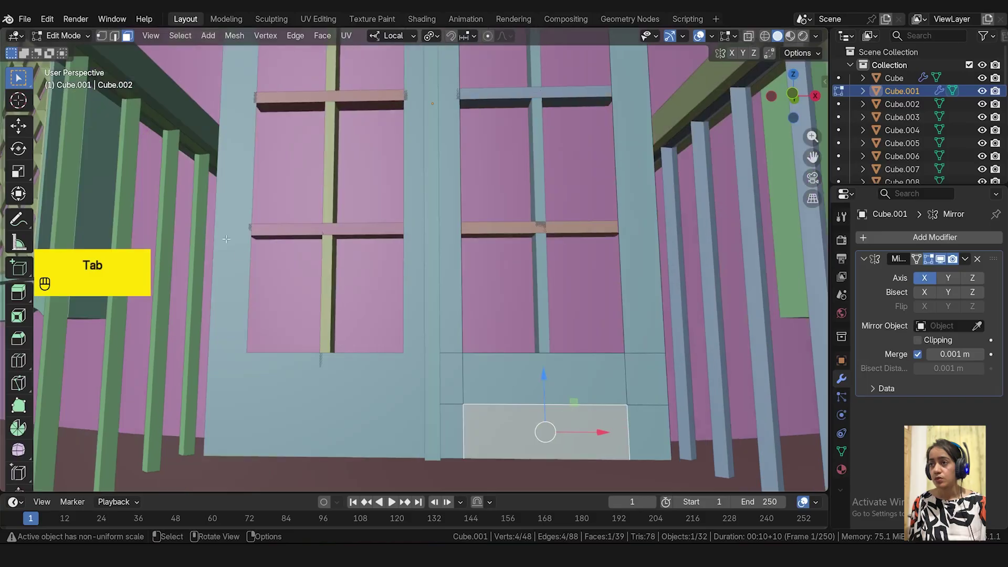
pyautogui.click(115, 36)
pyautogui.click(499, 404)
pyautogui.keyDown('shift'); pyautogui.click(455, 403); pyautogui.keyUp('shift')
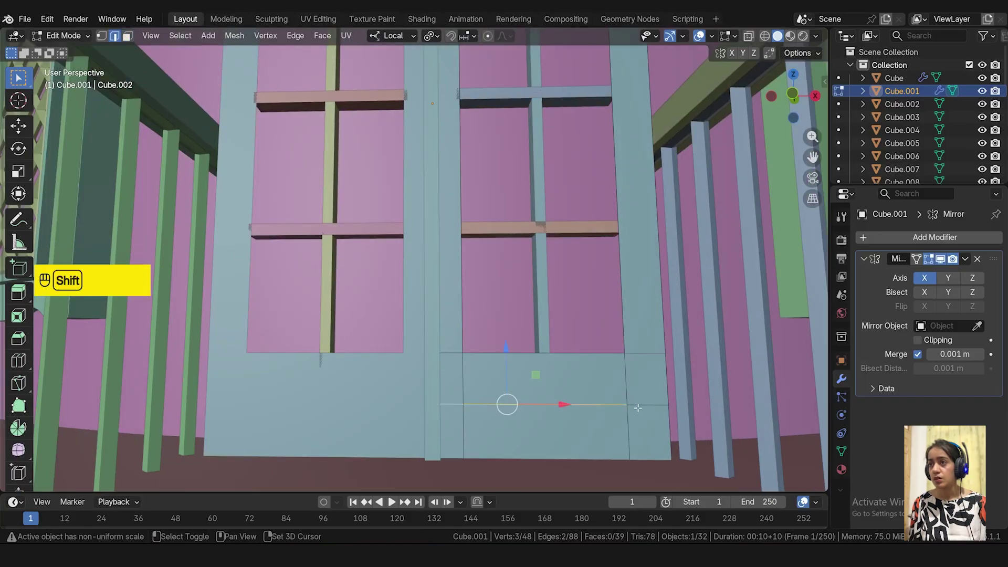
pyautogui.moveTo(637, 407); pyautogui.dragTo(378, 388, button='middle')
# - Extrude the selected door edges about 0.0014 m outward along the local negative Y axis
pyautogui.press('e')
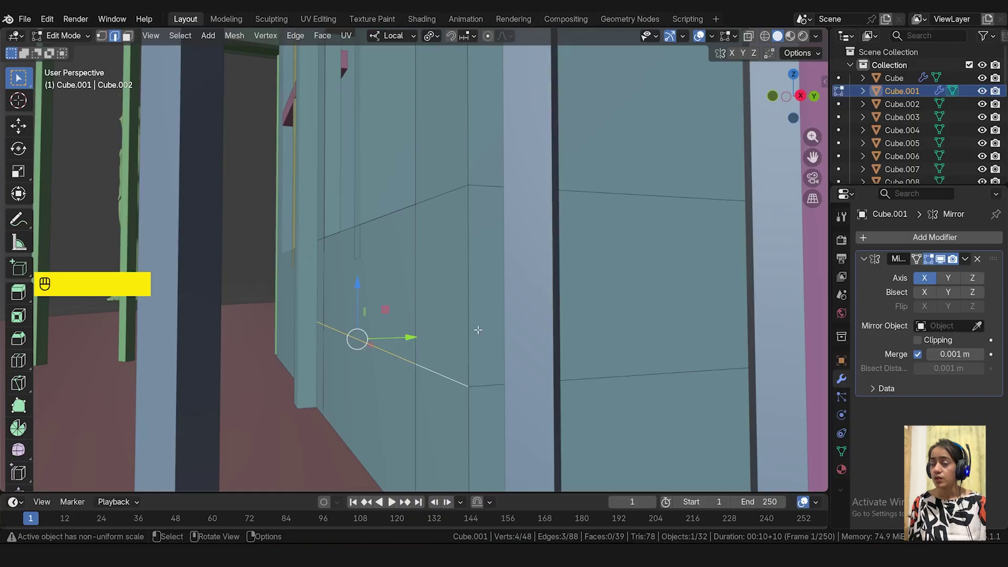
pyautogui.press('e')
pyautogui.press('y')
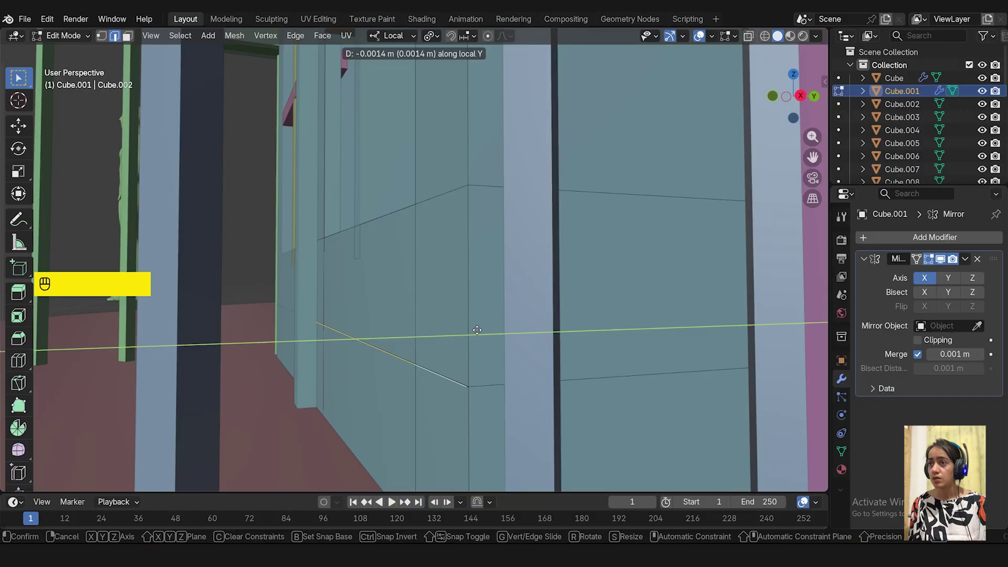
pyautogui.click(477, 329)
# - Extrude the protruding door edges about 0.0028 m downward along the local Z axis
pyautogui.press('KP_1')
pyautogui.press('e')
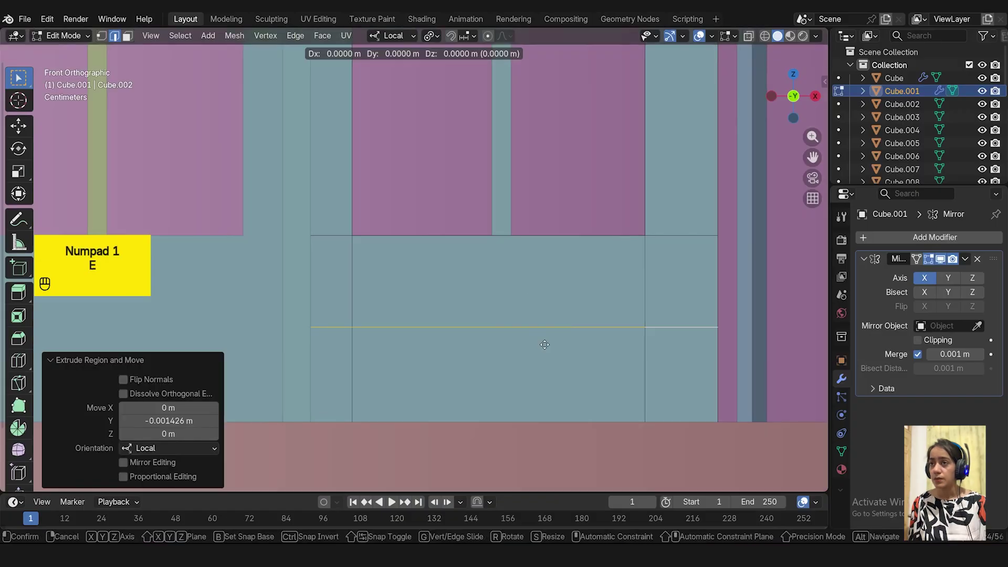
pyautogui.press('z')
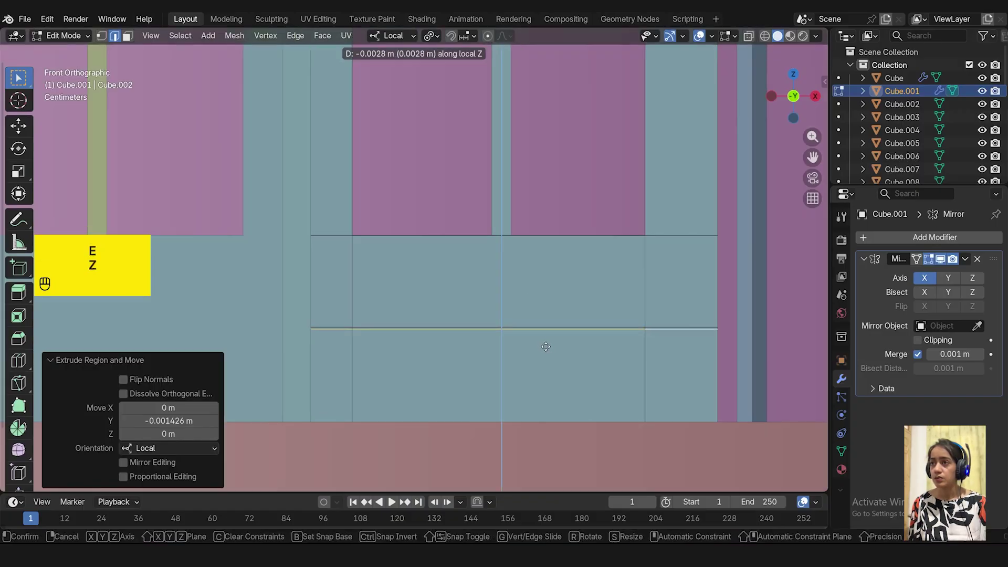
pyautogui.click(545, 346)
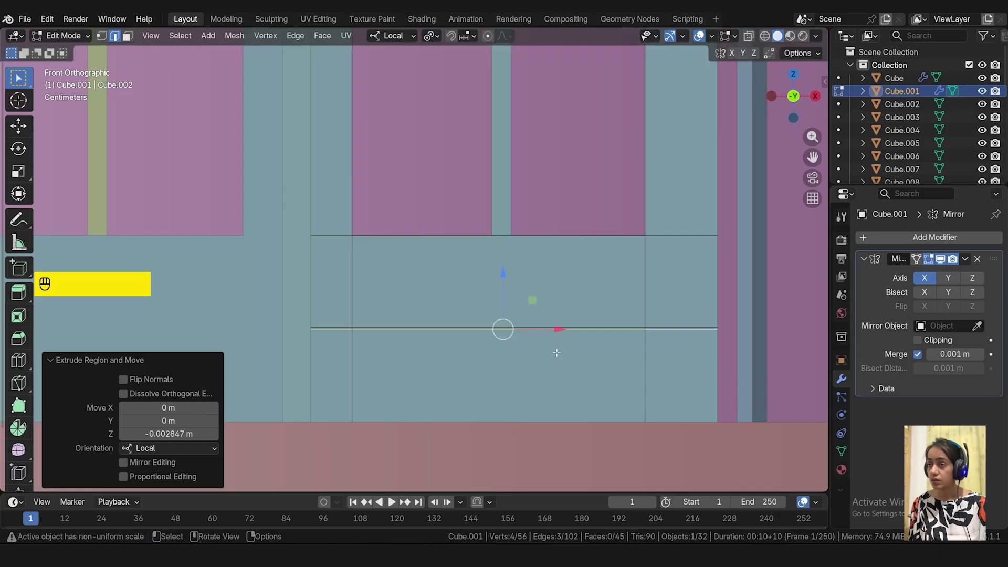
# - Extrude the lowered edges about 0.0033 m back into the door along local Y and return to Object Mode
pyautogui.press('KP_3')
pyautogui.moveTo(387, 353); pyautogui.dragTo(391, 416, button='middle')
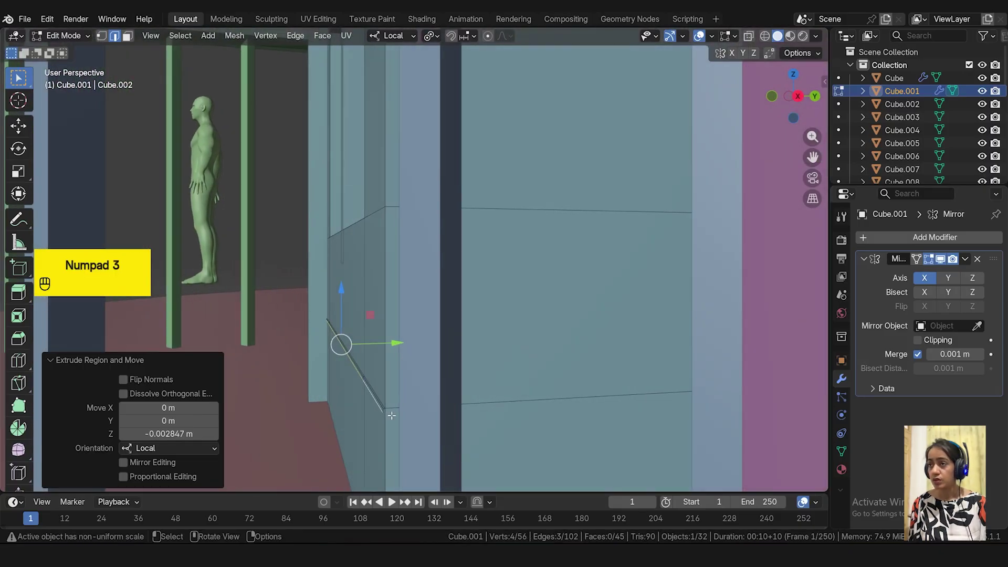
pyautogui.press('e')
pyautogui.press('y')
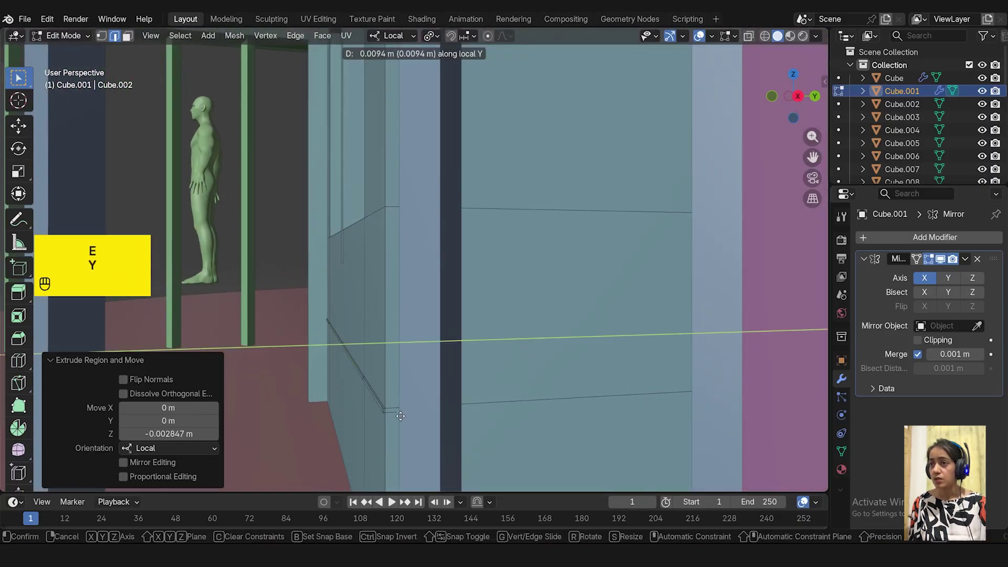
pyautogui.click(394, 416)
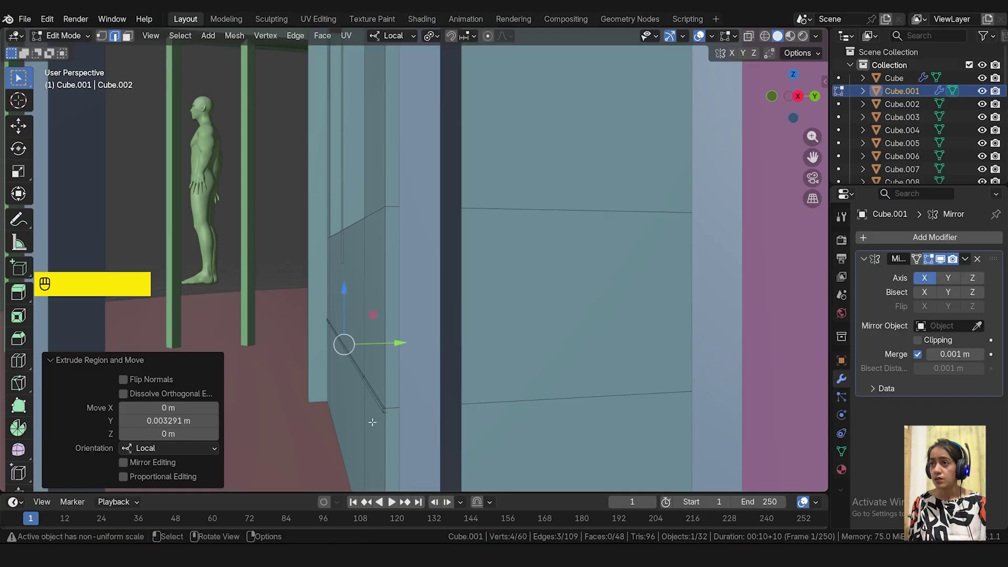
pyautogui.moveTo(356, 413); pyautogui.dragTo(381, 411, button='middle')
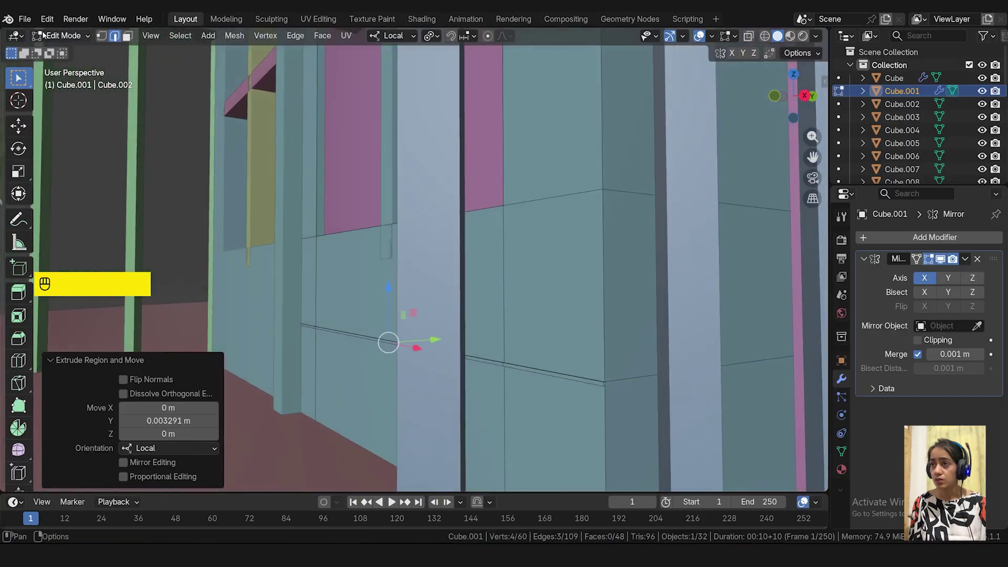
pyautogui.click(63, 35)
pyautogui.click(57, 46)
# - Examine the door's glazing bars, especially where the vertical bars meet the lower panels
pyautogui.moveTo(294, 296); pyautogui.dragTo(408, 322, button='middle')
pyautogui.scroll(-4, 507, 350)
pyautogui.scroll(-2, 408, 321)
pyautogui.click(287, 290)
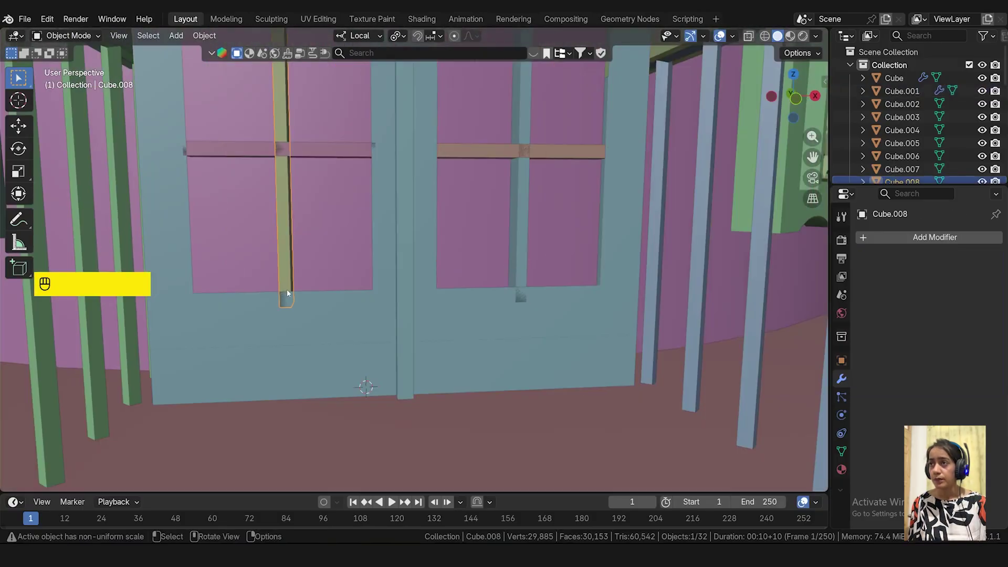
pyautogui.scroll(4, 285, 291)
pyautogui.scroll(-4, 284, 308)
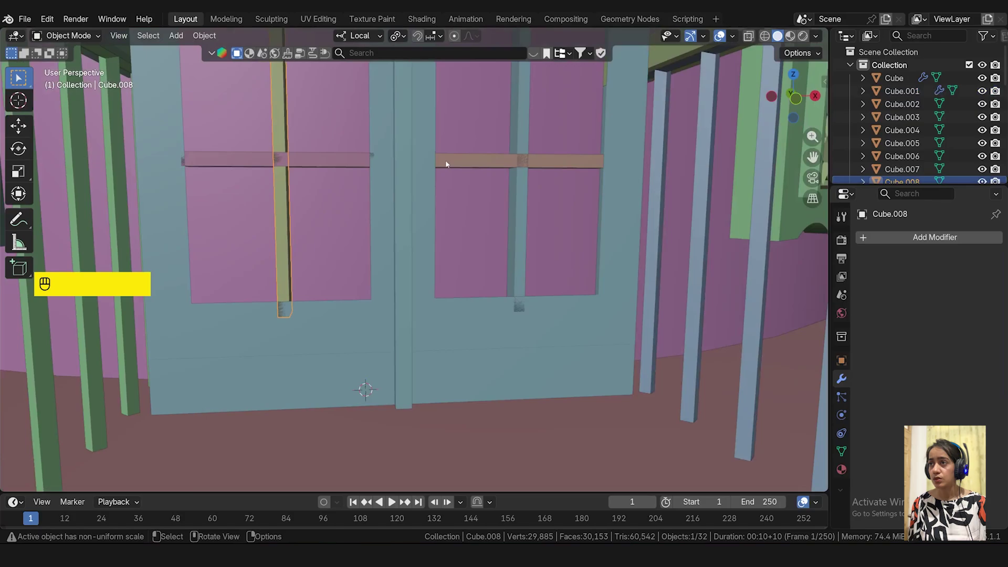
pyautogui.keyDown('shift'); pyautogui.moveTo(445, 160); pyautogui.dragTo(310, 194, button='middle'); pyautogui.keyUp('shift')
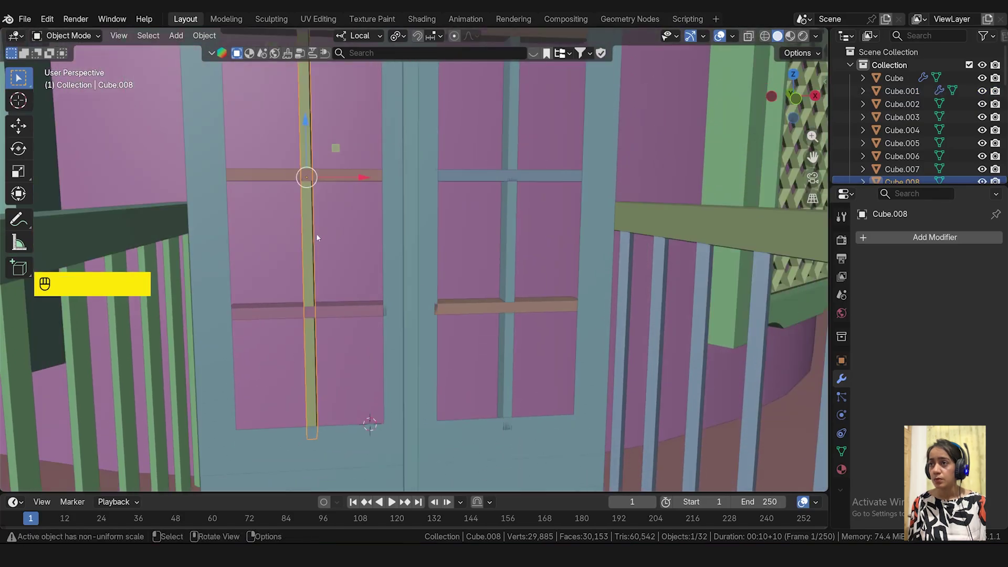
pyautogui.scroll(-3, 317, 236)
pyautogui.keyDown('shift'); pyautogui.moveTo(395, 178); pyautogui.dragTo(375, 253, button='middle'); pyautogui.keyUp('shift')
# - Select all the glazing bars of both doors together, the two vertical bars and the six horizontal ones
pyautogui.click(318, 199)
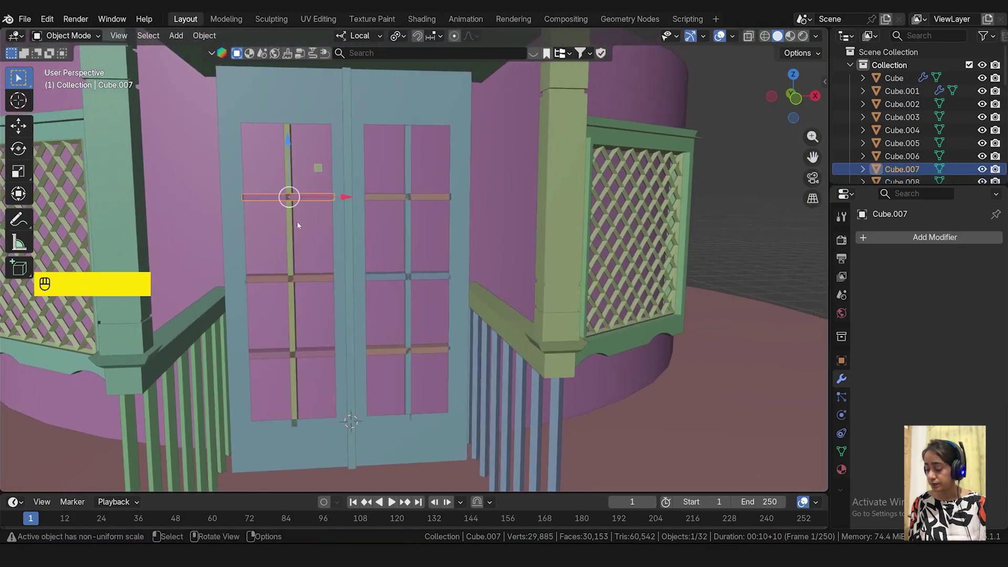
pyautogui.keyDown('shift'); pyautogui.click(309, 278); pyautogui.keyUp('shift')
pyautogui.keyDown('shift'); pyautogui.click(322, 354); pyautogui.keyUp('shift')
pyautogui.keyDown('shift'); pyautogui.click(292, 320); pyautogui.keyUp('shift')
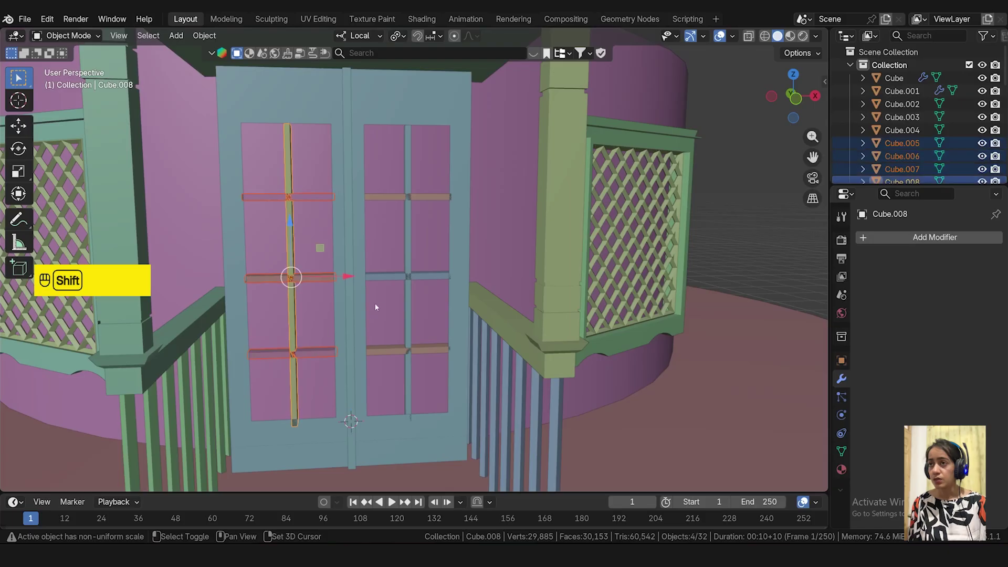
pyautogui.keyDown('shift'); pyautogui.click(390, 277); pyautogui.keyUp('shift')
pyautogui.keyDown('shift'); pyautogui.click(391, 350); pyautogui.keyUp('shift')
pyautogui.keyDown('shift'); pyautogui.click(398, 198); pyautogui.keyUp('shift')
pyautogui.keyDown('shift'); pyautogui.click(407, 241); pyautogui.keyUp('shift')
pyautogui.press('KP_3')
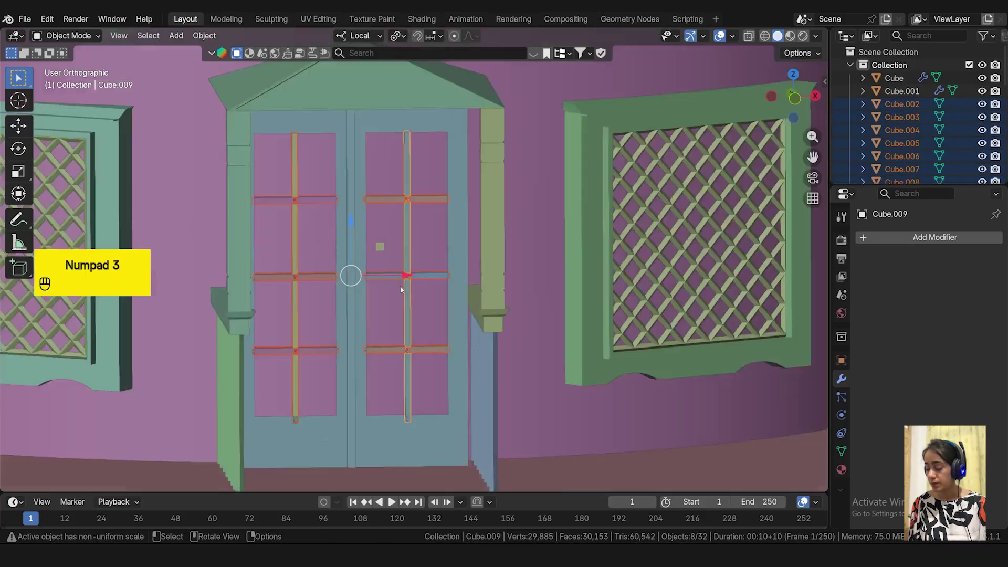
pyautogui.scroll(4, 336, 264)
pyautogui.scroll(4, 443, 248)
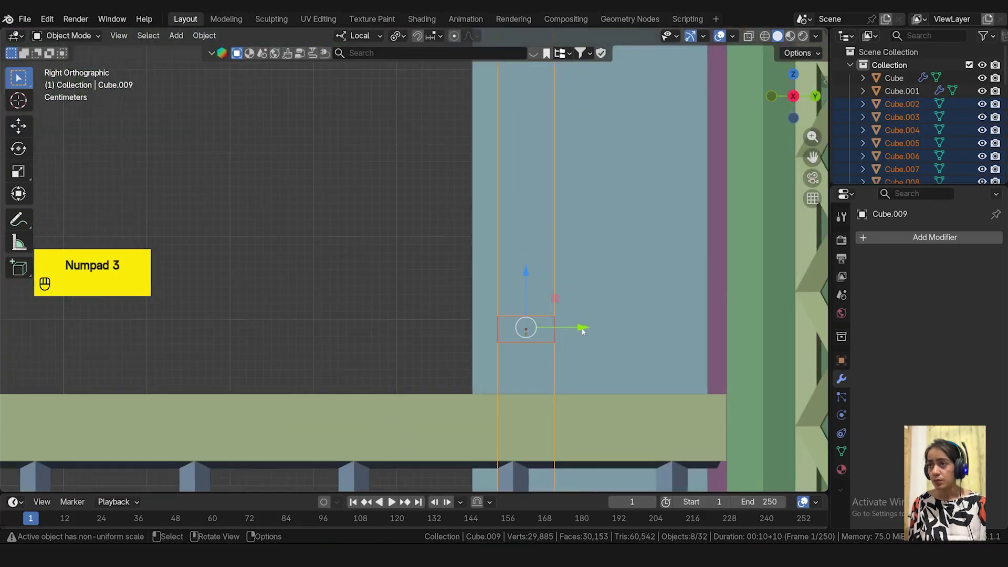
# - Move all the selected glazing bars about 0.0014 m along local Y, deeper into the door
pyautogui.moveTo(584, 331); pyautogui.dragTo(585, 329)
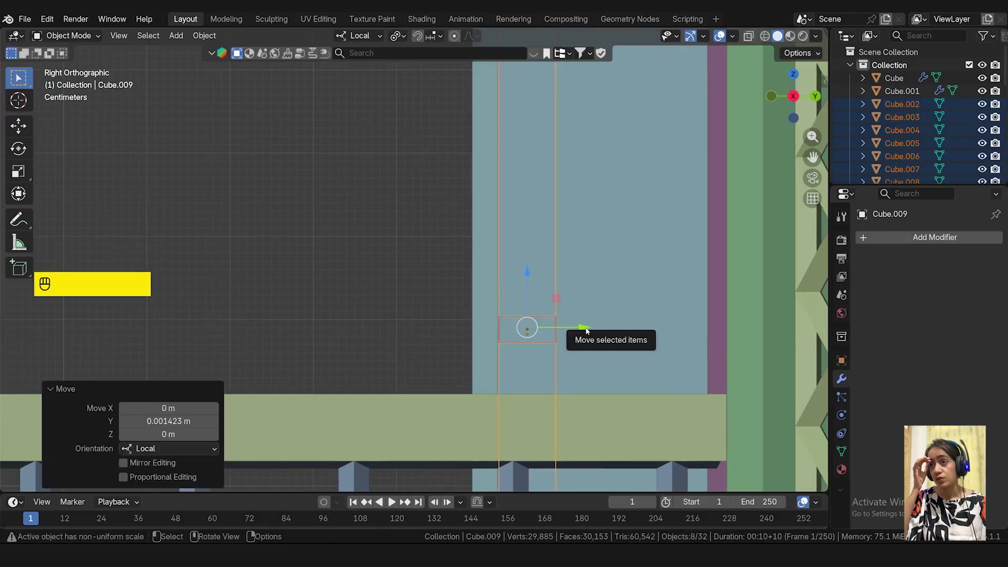
pyautogui.press('KP_1')
pyautogui.scroll(-3, 555, 356)
pyautogui.click(542, 369)
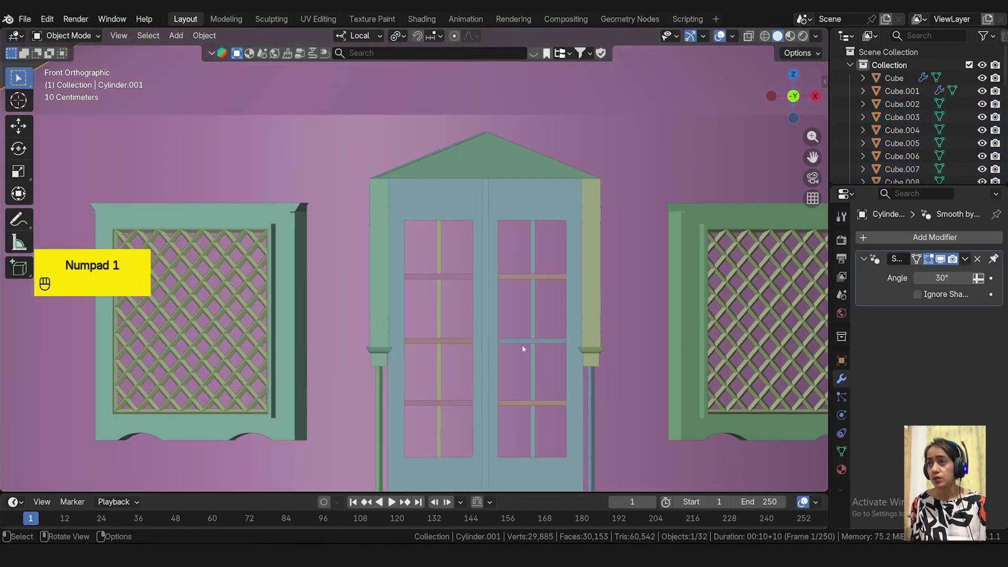
# - Move only the two vertical glazing bars about 0.0035 m along local Y so they sit behind the horizontal bars
pyautogui.moveTo(522, 344); pyautogui.dragTo(476, 339, button='middle')
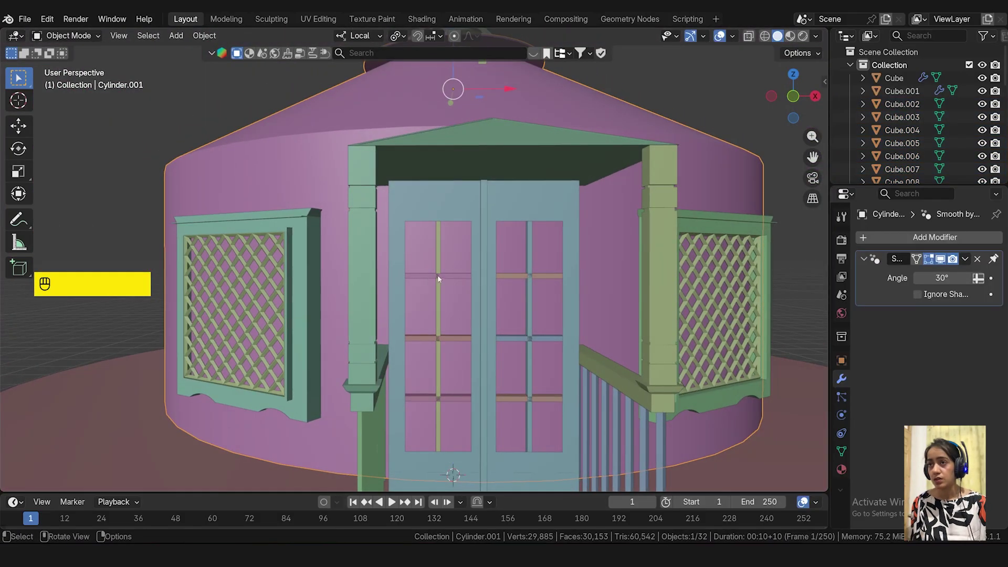
pyautogui.scroll(5, 441, 270)
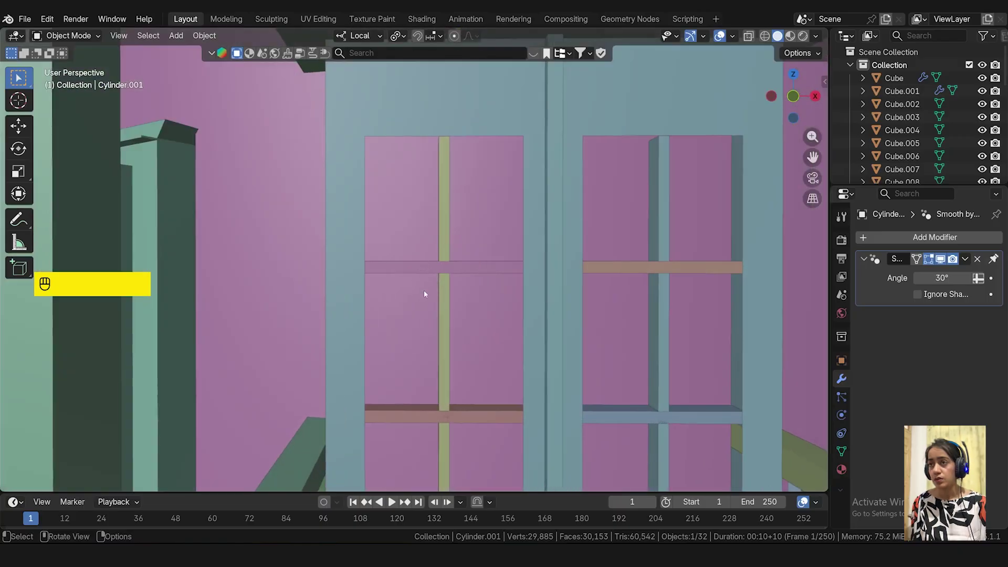
pyautogui.click(444, 276)
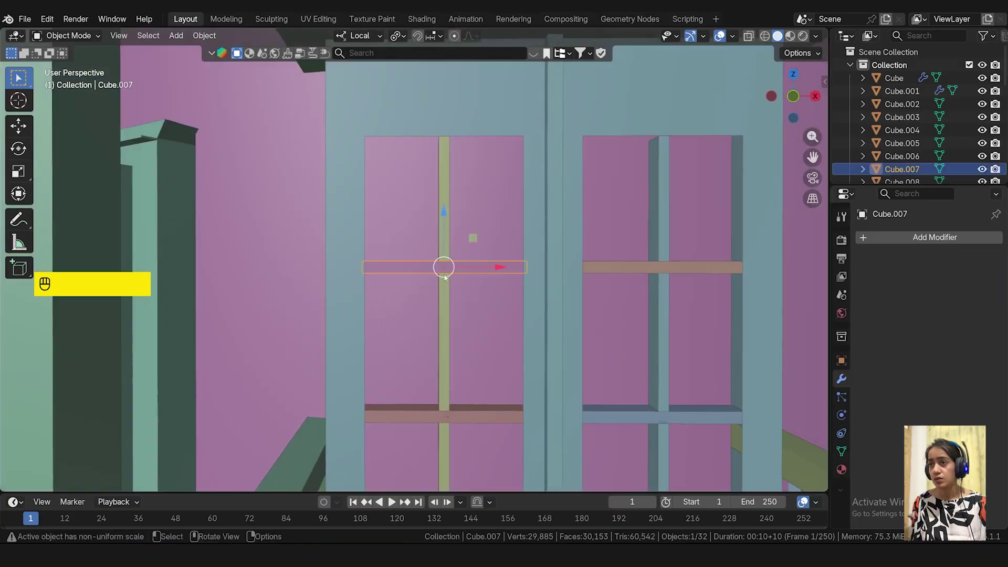
pyautogui.keyDown('shift'); pyautogui.click(655, 334); pyautogui.keyUp('shift')
pyautogui.moveTo(655, 334); pyautogui.dragTo(644, 278, button='middle')
pyautogui.press('KP_3')
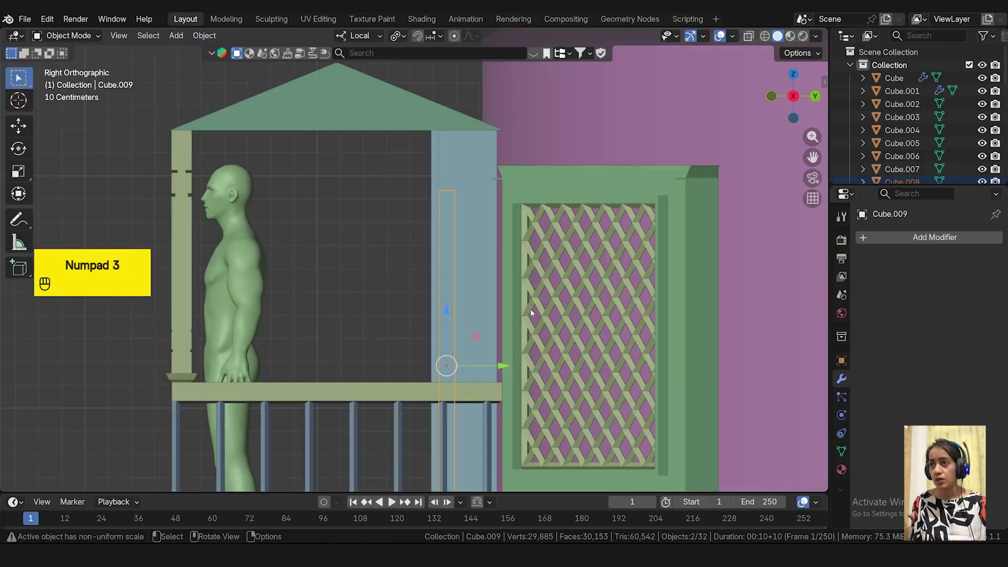
pyautogui.scroll(2, 485, 374)
pyautogui.moveTo(486, 372); pyautogui.dragTo(488, 372)
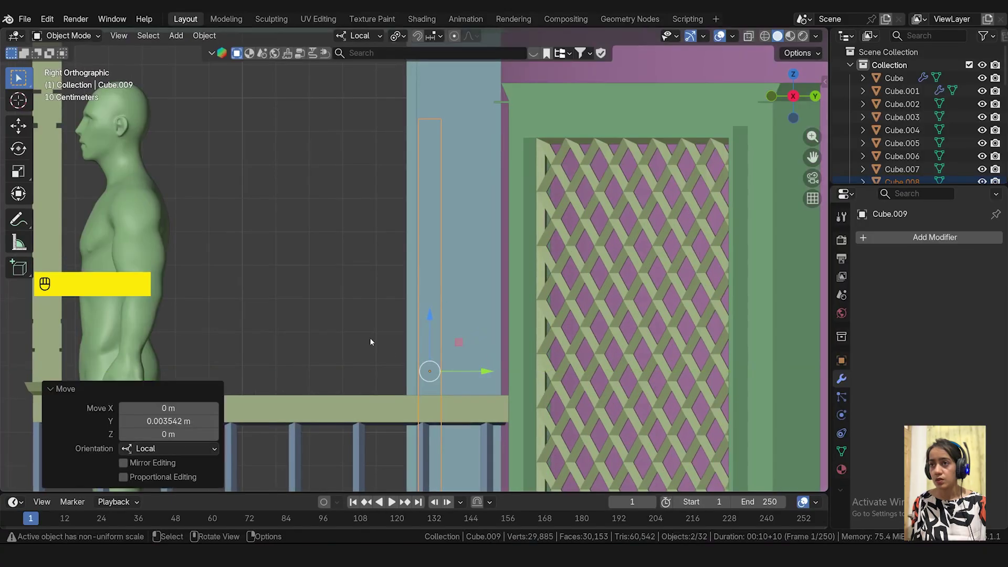
pyautogui.click(370, 340)
# - Check the glazing bars of both doors and the yurt as a whole, and save the file
pyautogui.moveTo(370, 339); pyautogui.dragTo(634, 317, button='middle')
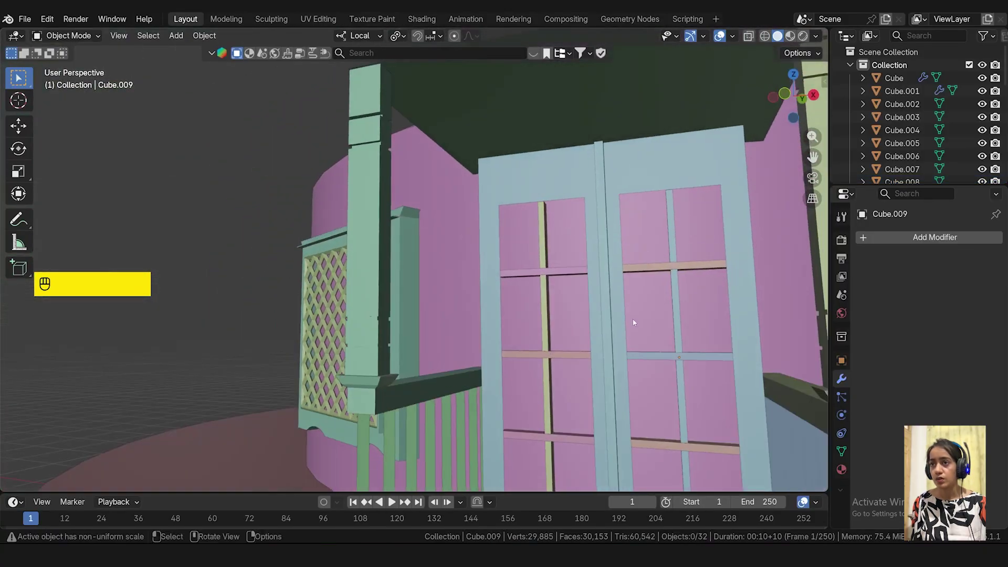
pyautogui.scroll(3, 643, 313)
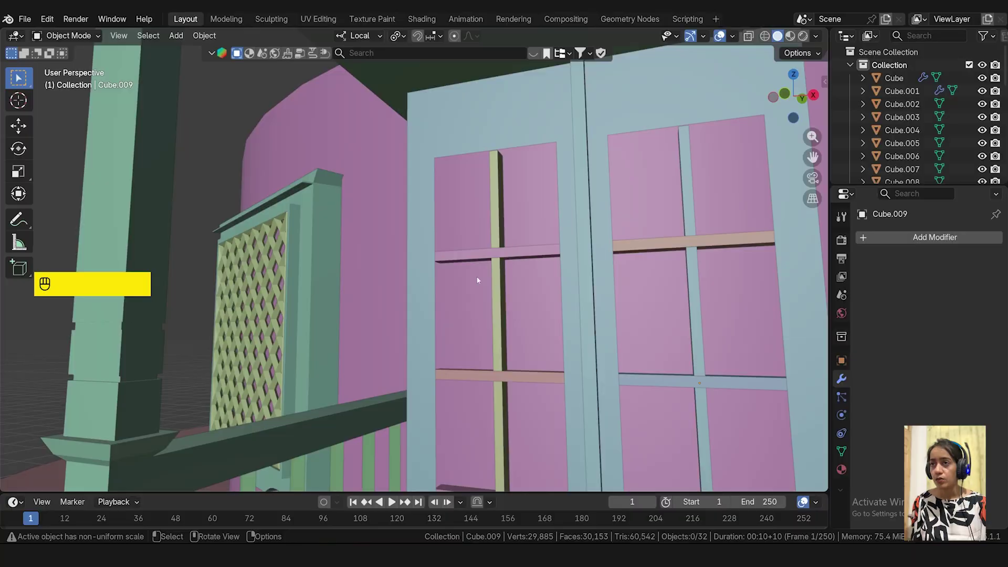
pyautogui.moveTo(482, 266); pyautogui.dragTo(548, 276, button='middle')
pyautogui.scroll(-5, 590, 402)
pyautogui.scroll(-8, 438, 355)
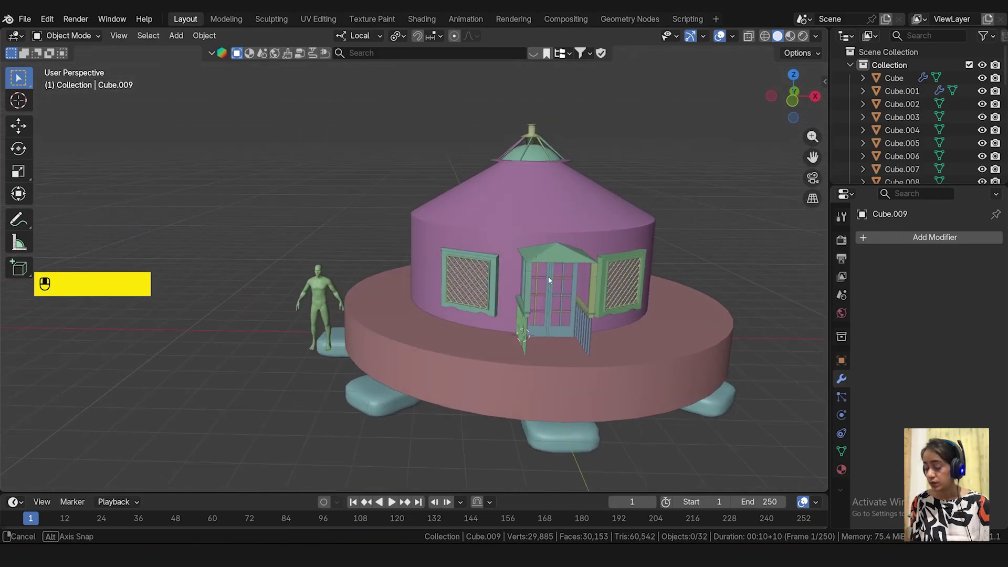
pyautogui.scroll(-2, 434, 382)
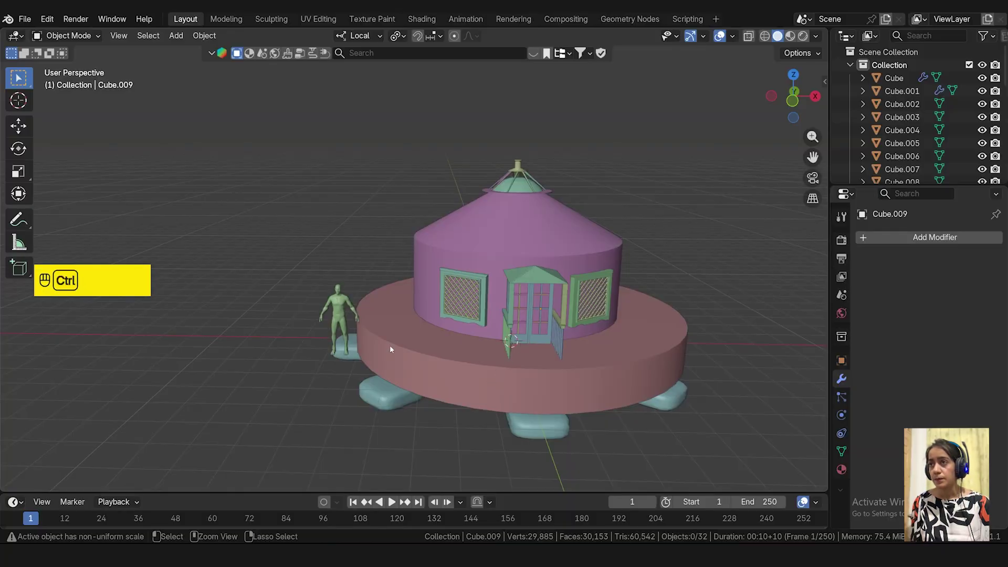
pyautogui.hotkey('ctrl', 's')
# - Delete the stray object and add the grass image named 1 to the scene as a mesh plane
pyautogui.press('Delete')
pyautogui.scroll(-3, 533, 357)
pyautogui.click(176, 35)
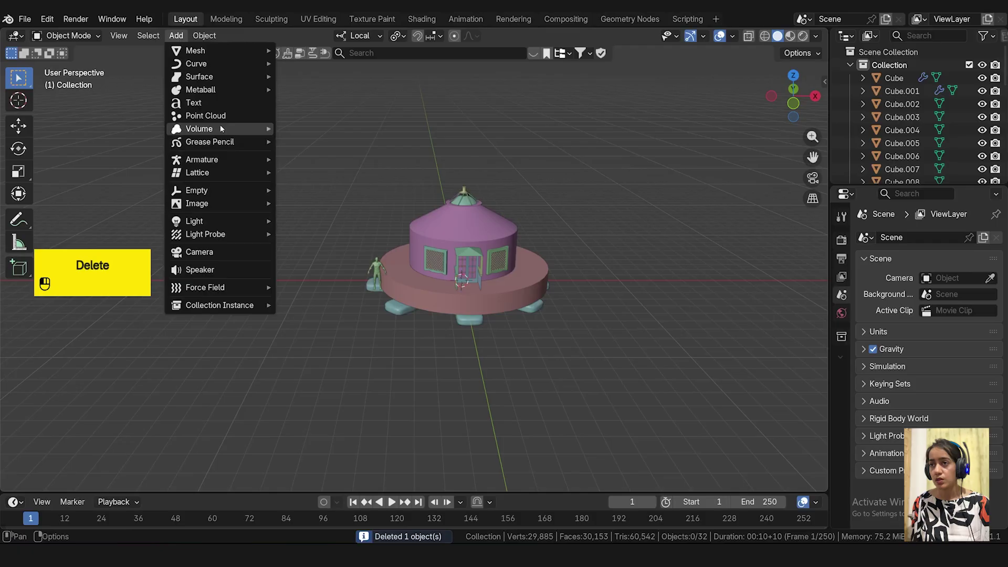
pyautogui.moveTo(240, 205)
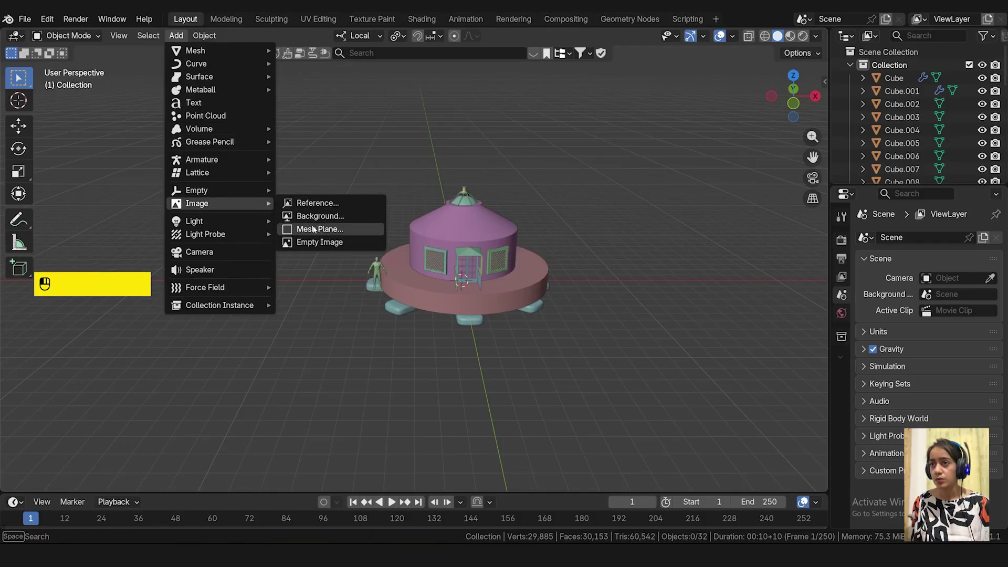
pyautogui.click(314, 229)
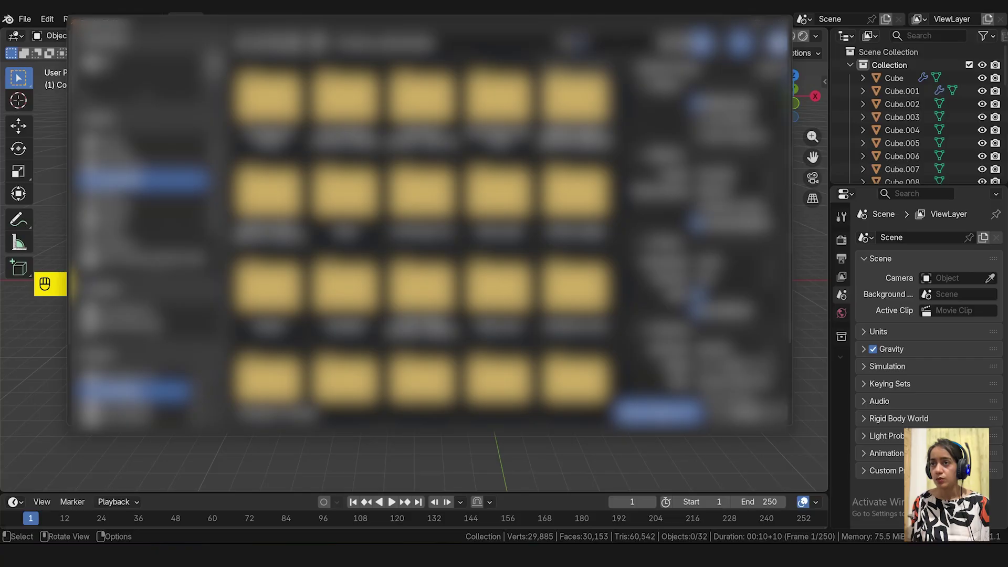
pyautogui.doubleClick(477, 283)
pyautogui.scroll(-2, 471, 280)
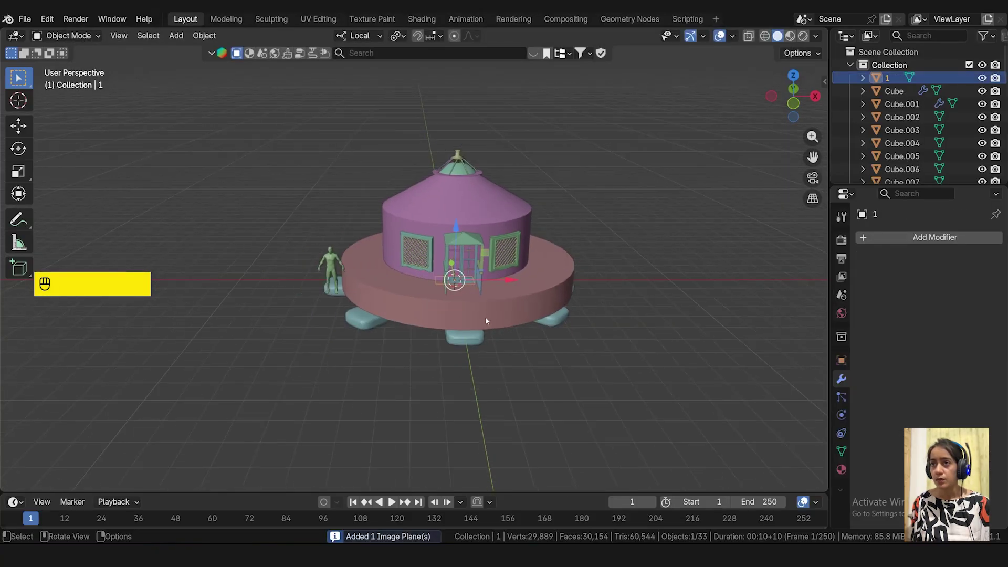
# - Scale the grass plane up about 19.3 times and display the scene in Material Preview shading
pyautogui.press('s')
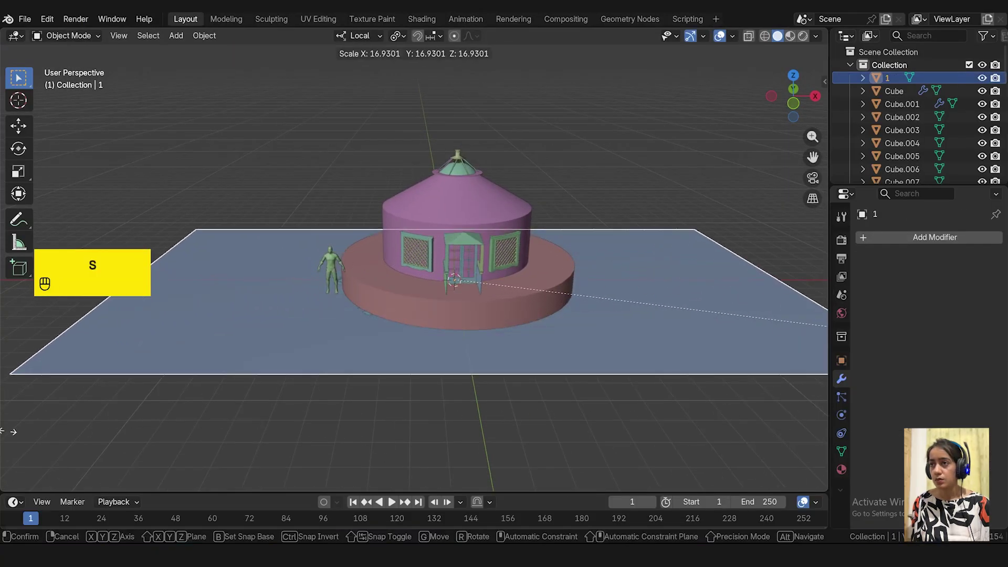
pyautogui.click(179, 423)
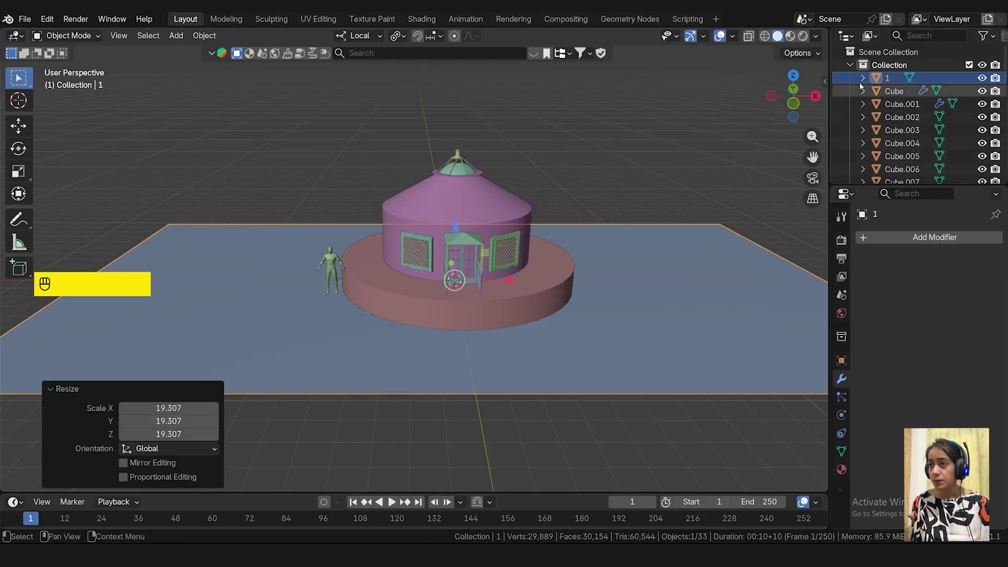
pyautogui.click(790, 35)
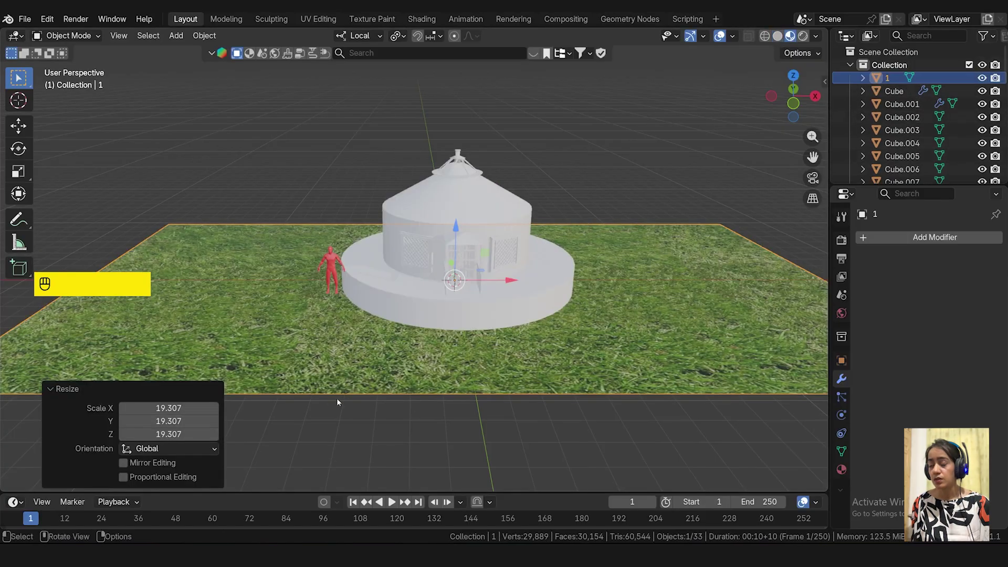
pyautogui.scroll(-4, 522, 367)
# - Lower the grass plane about 0.53 m along local Z to the underside of the foundation stones
pyautogui.moveTo(522, 367); pyautogui.dragTo(566, 365, button='middle')
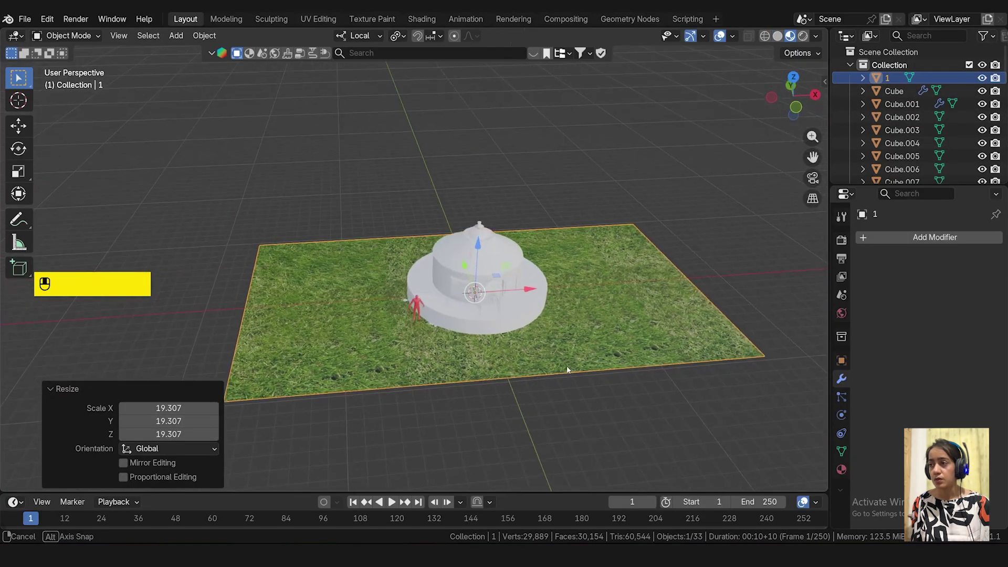
pyautogui.press('KP_1')
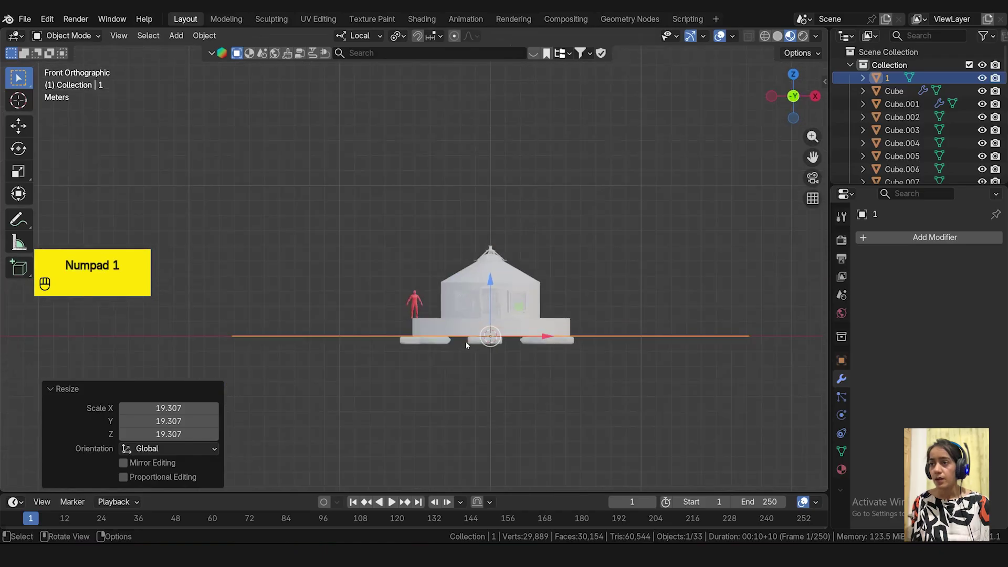
pyautogui.scroll(6, 465, 342)
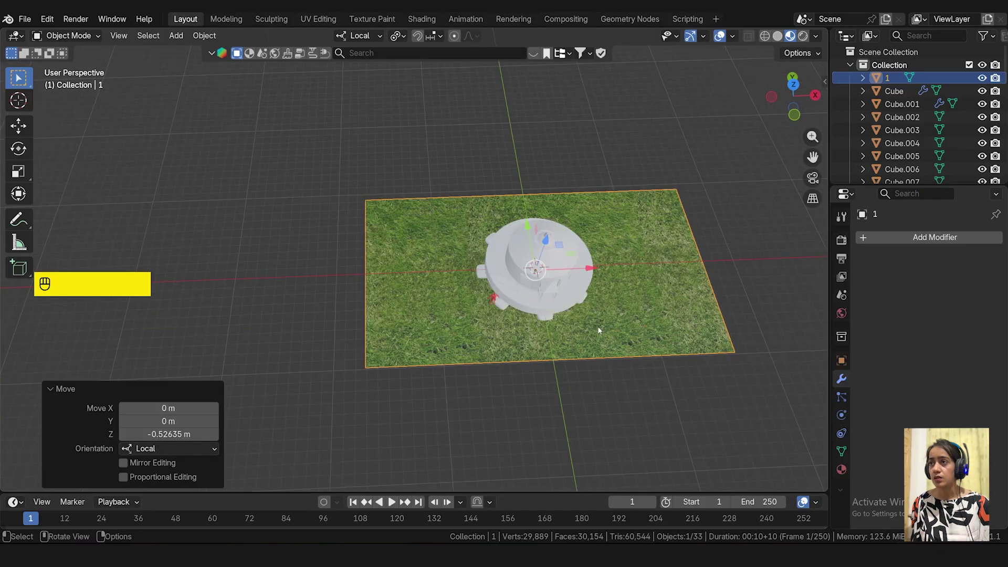
# - Stretch the grass plane along Y and scale it up uniformly by 1.321
pyautogui.press('s')
pyautogui.press('y')
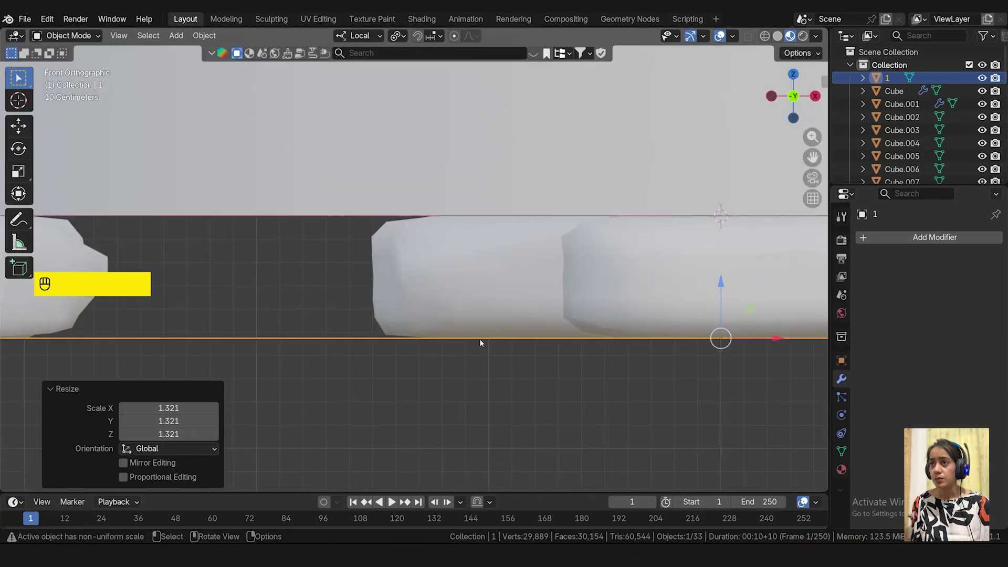
pyautogui.scroll(-4, 480, 339)
pyautogui.moveTo(480, 339); pyautogui.dragTo(493, 338, button='middle')
pyautogui.scroll(-5, 492, 338)
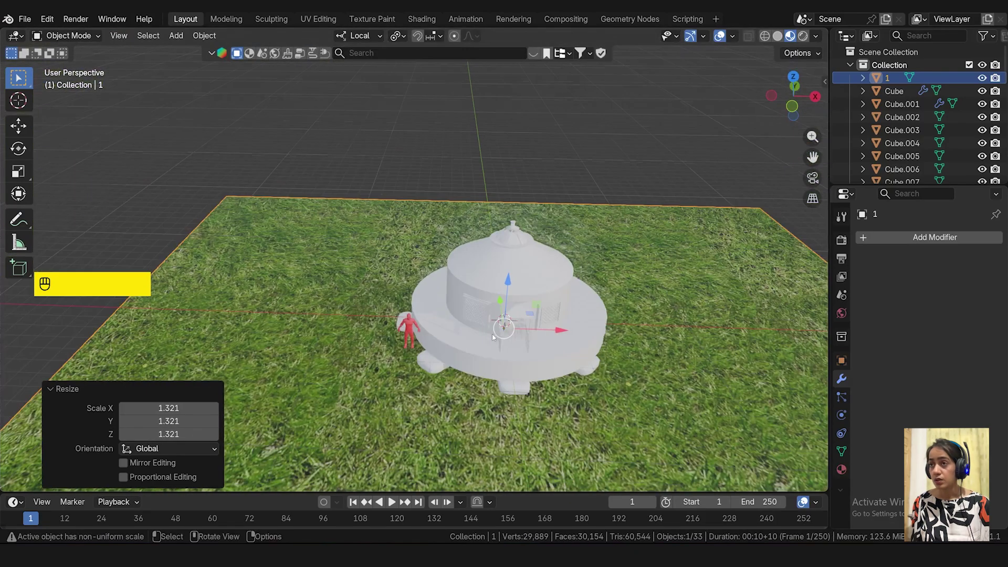
pyautogui.scroll(-3, 458, 389)
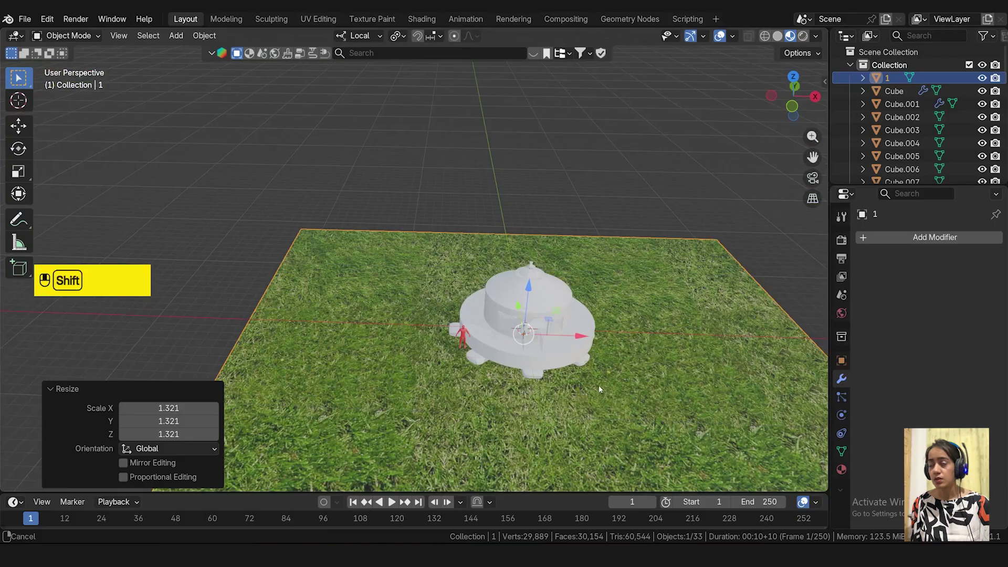
# - Subdivide the whole grass plane in Edit Mode with 100 cuts
pyautogui.keyDown('shift'); pyautogui.moveTo(599, 389); pyautogui.dragTo(529, 273, button='middle'); pyautogui.keyUp('shift')
pyautogui.press('Tab')
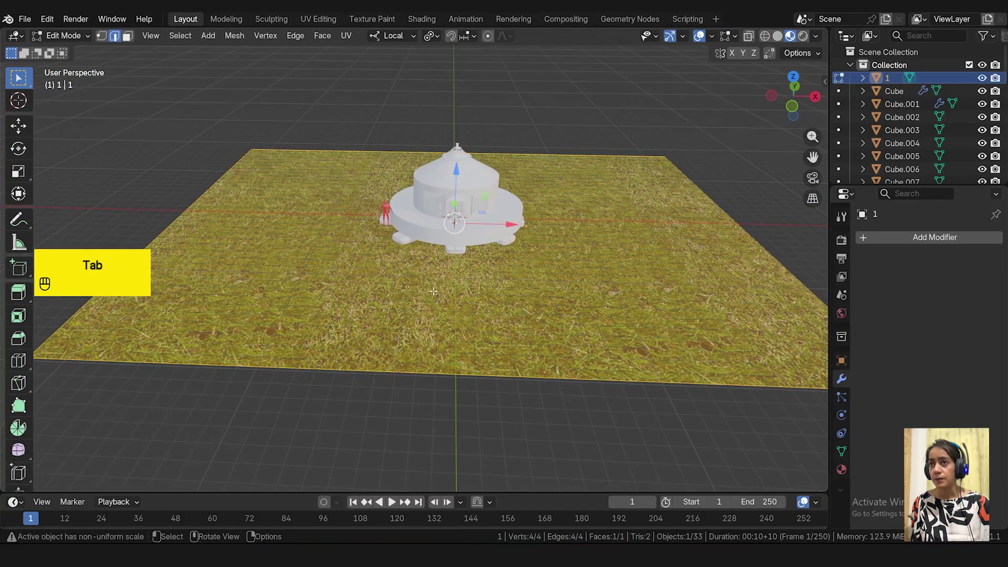
pyautogui.press('a')
pyautogui.rightClick(312, 268)
pyautogui.click(300, 153)
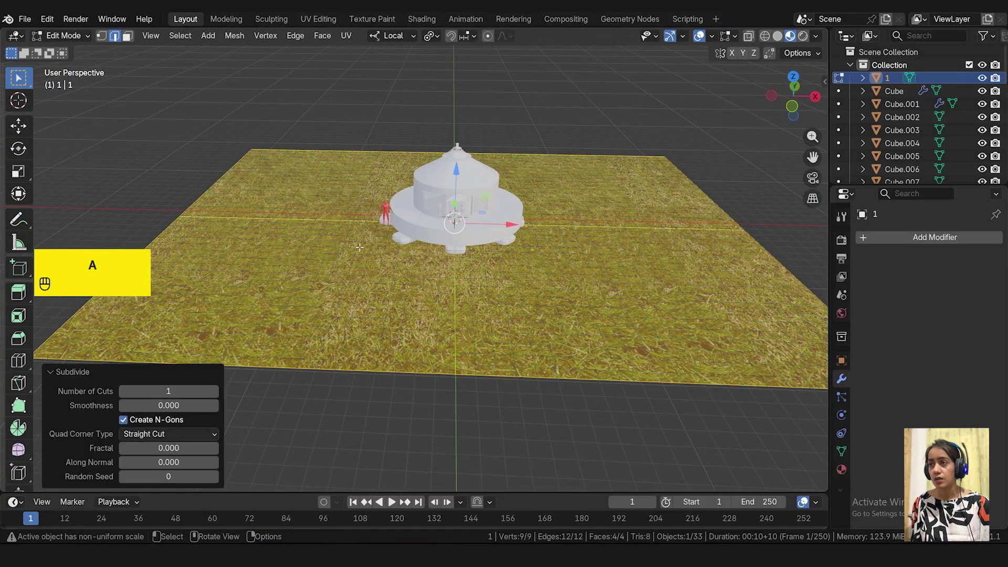
pyautogui.click(198, 394)
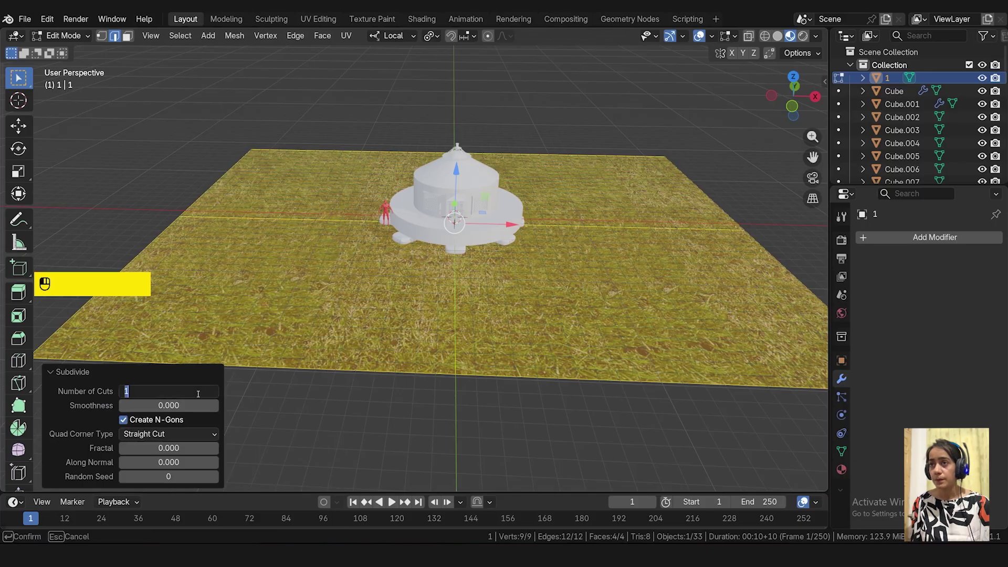
pyautogui.write('30')
pyautogui.press('Return')
pyautogui.click(198, 394)
pyautogui.write('100')
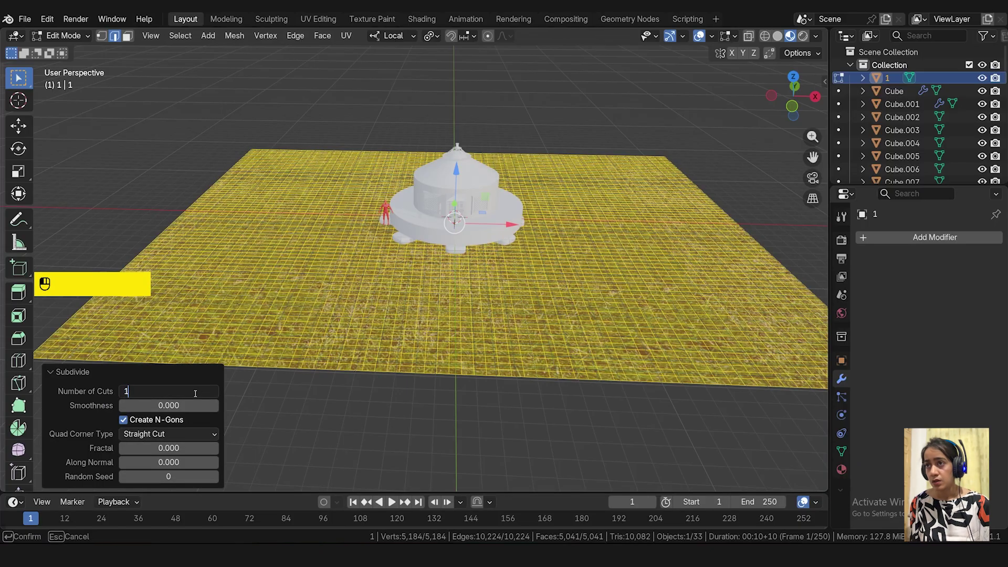
pyautogui.press('Return')
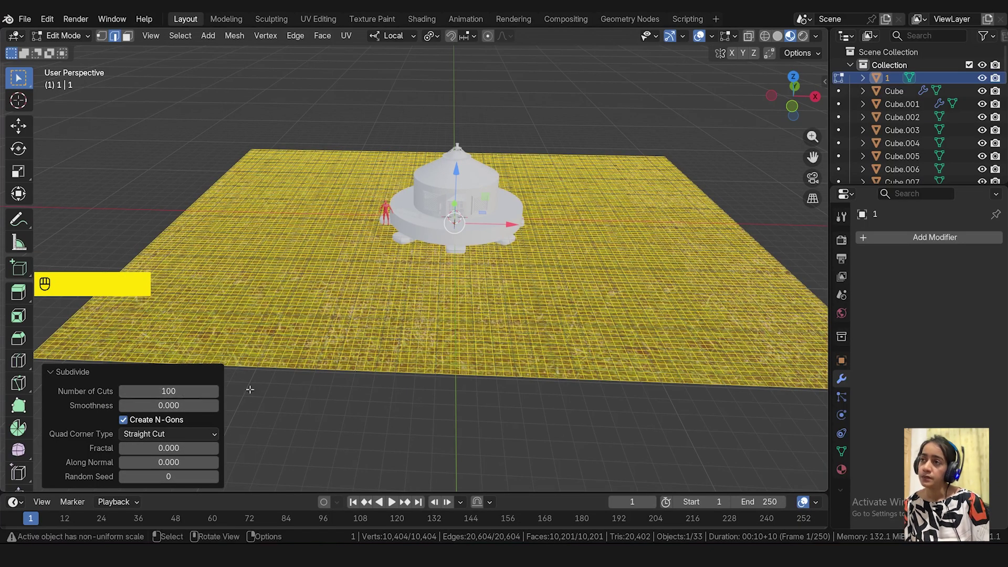
# - Subdivide the whole grass plane once more with 1 cut and return to Object Mode
pyautogui.scroll(-4, 352, 327)
pyautogui.moveTo(352, 326); pyautogui.dragTo(355, 361, button='middle')
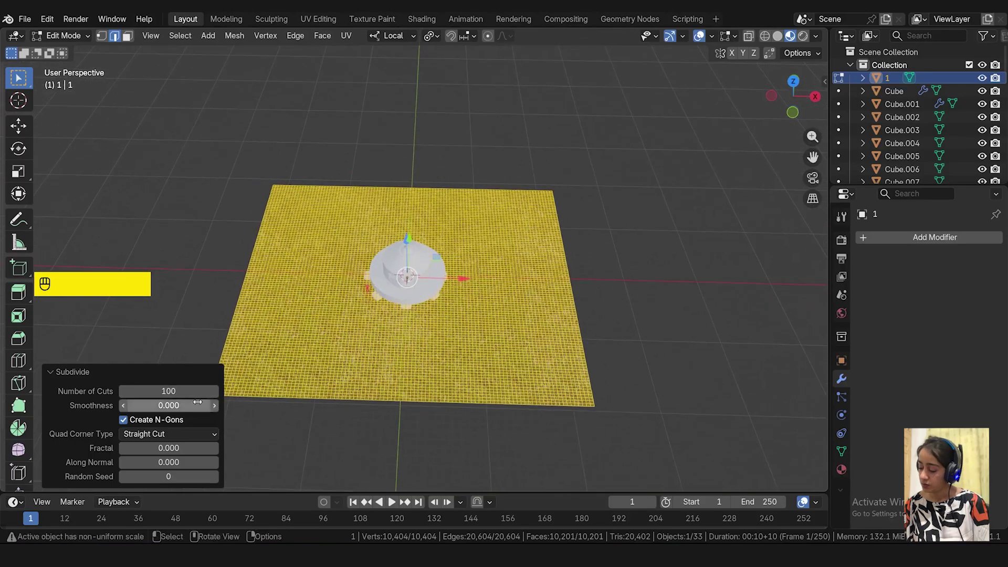
pyautogui.click(305, 352)
pyautogui.press('a')
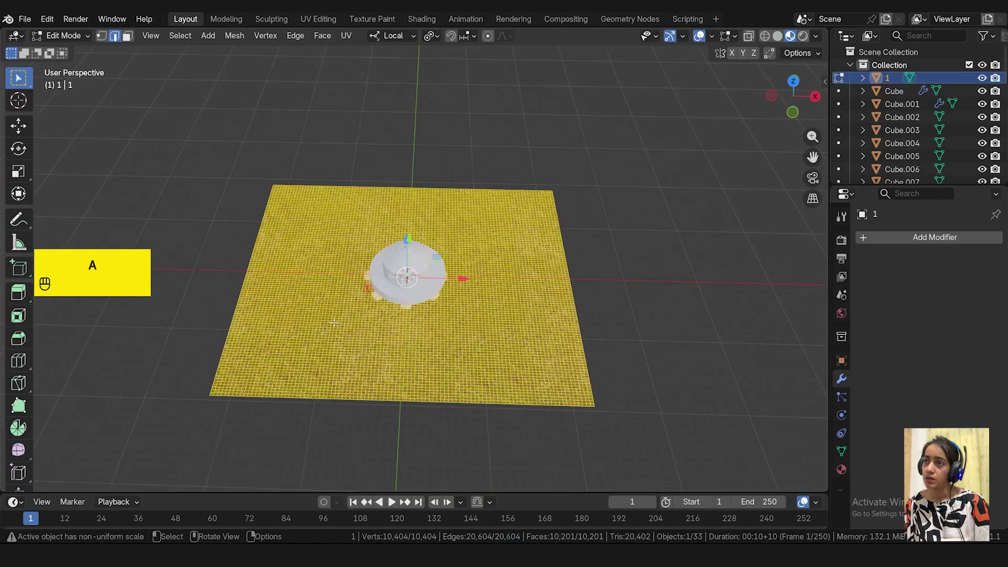
pyautogui.rightClick(328, 279)
pyautogui.click(322, 166)
pyautogui.scroll(3, 372, 311)
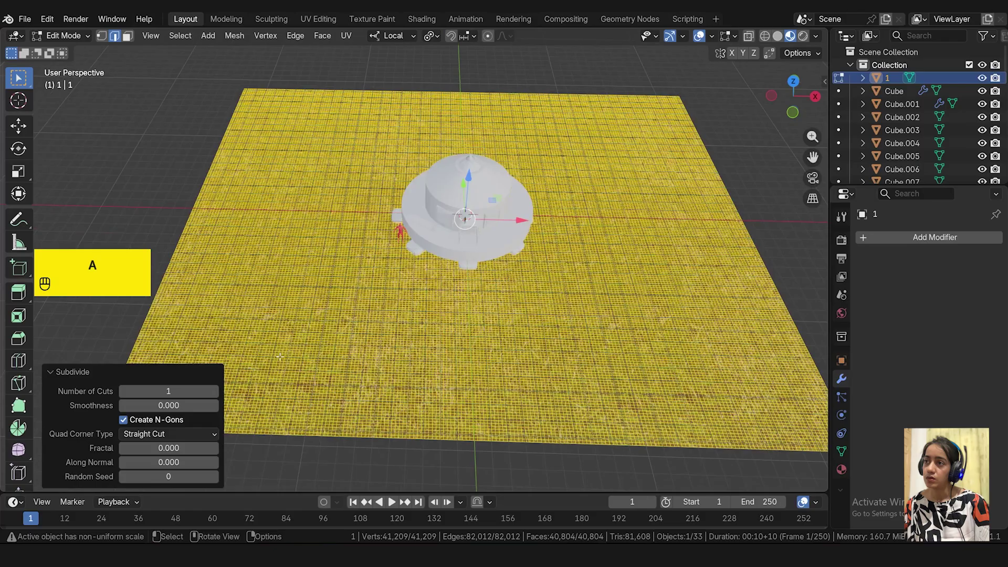
pyautogui.press('Tab')
pyautogui.scroll(-3, 713, 311)
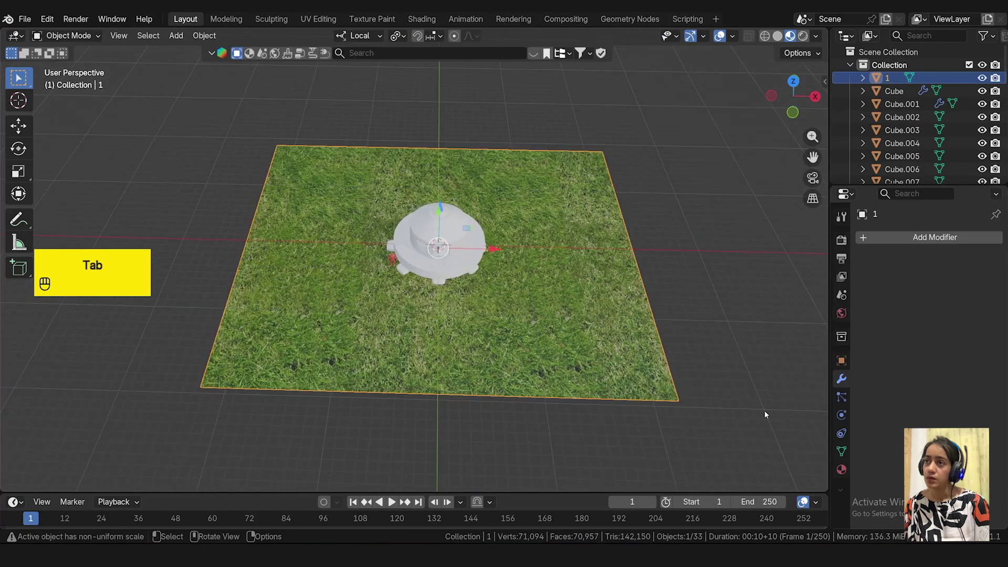
# - Add a particle system to the grass plane and set its type to Hair
pyautogui.click(841, 415)
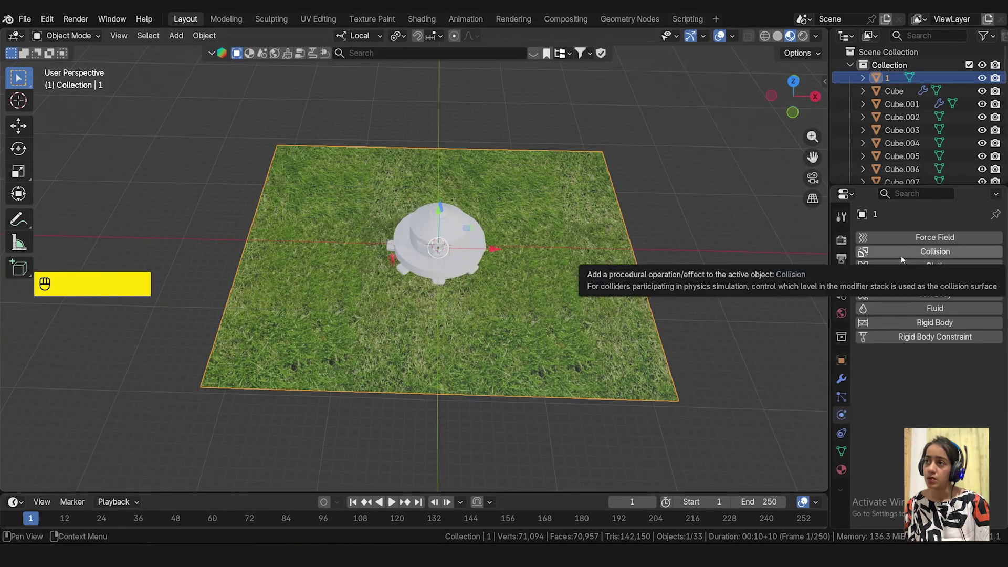
pyautogui.click(842, 397)
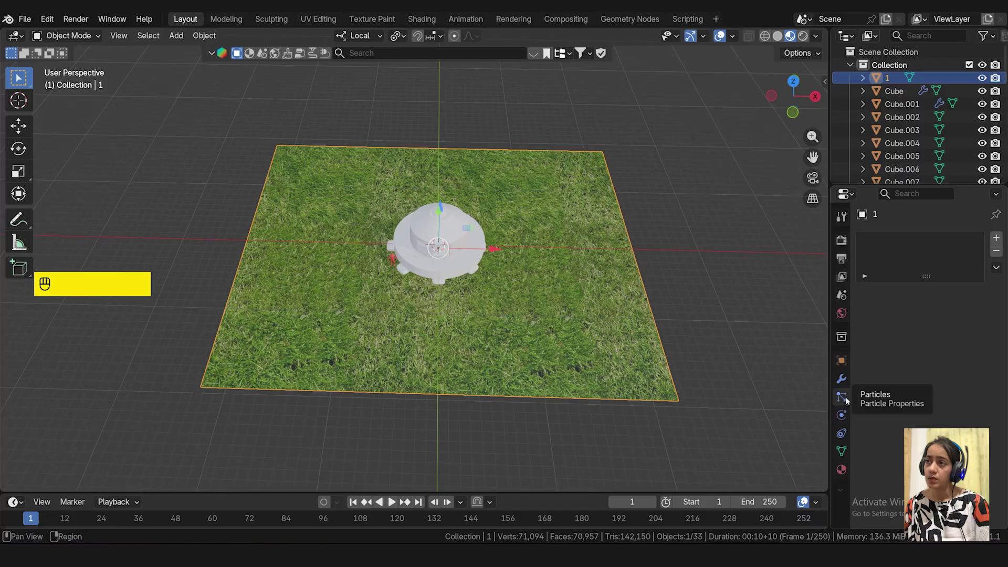
pyautogui.click(996, 238)
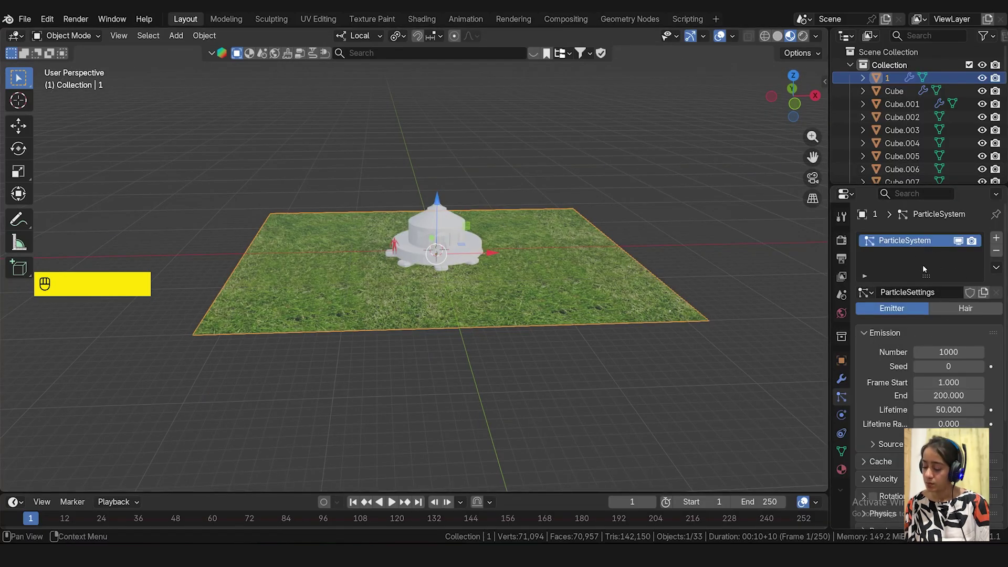
pyautogui.click(947, 310)
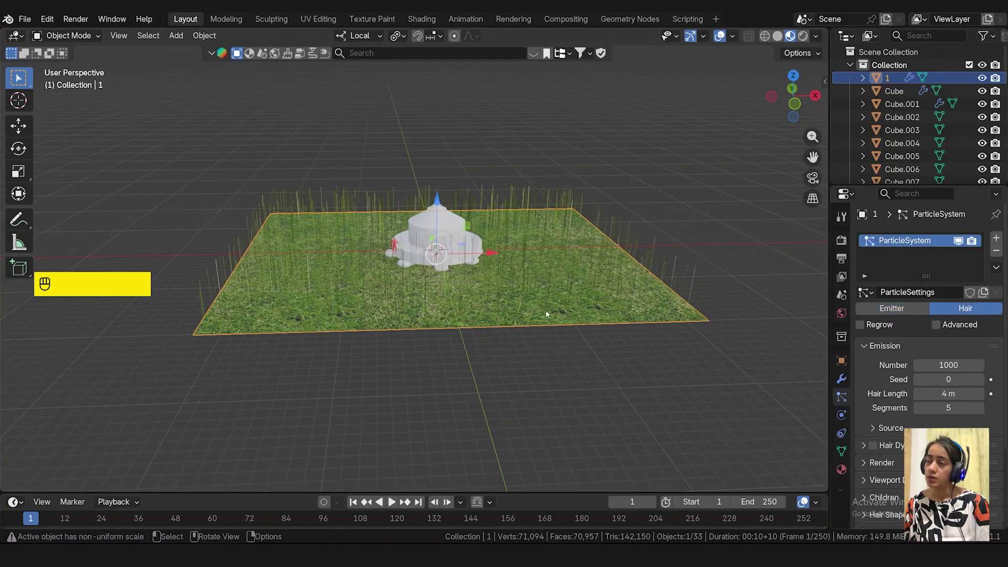
pyautogui.scroll(3, 546, 309)
pyautogui.scroll(2, 485, 286)
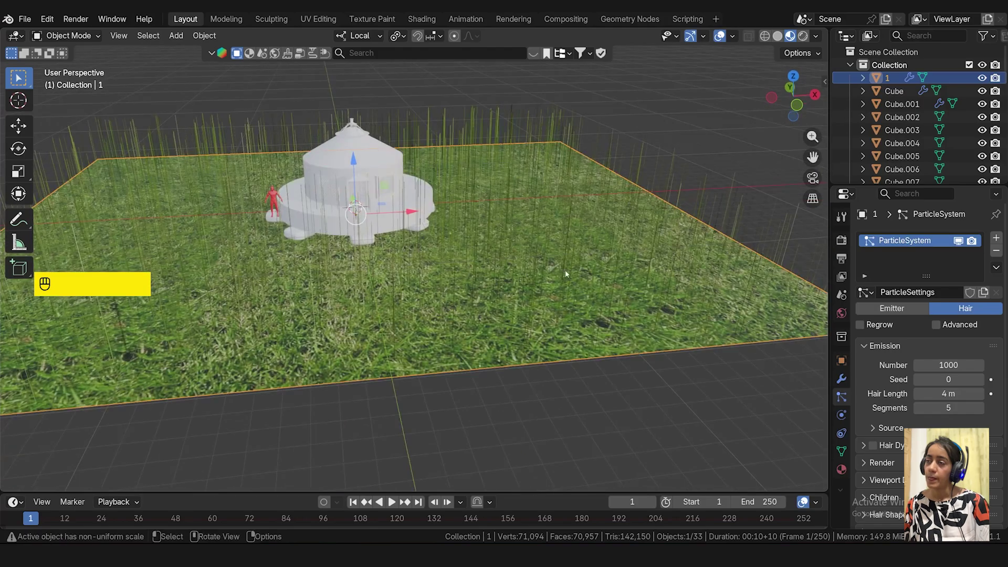
# - Raise the grass hair's emission number to 10000 and increase it further to 30000
pyautogui.click(943, 363)
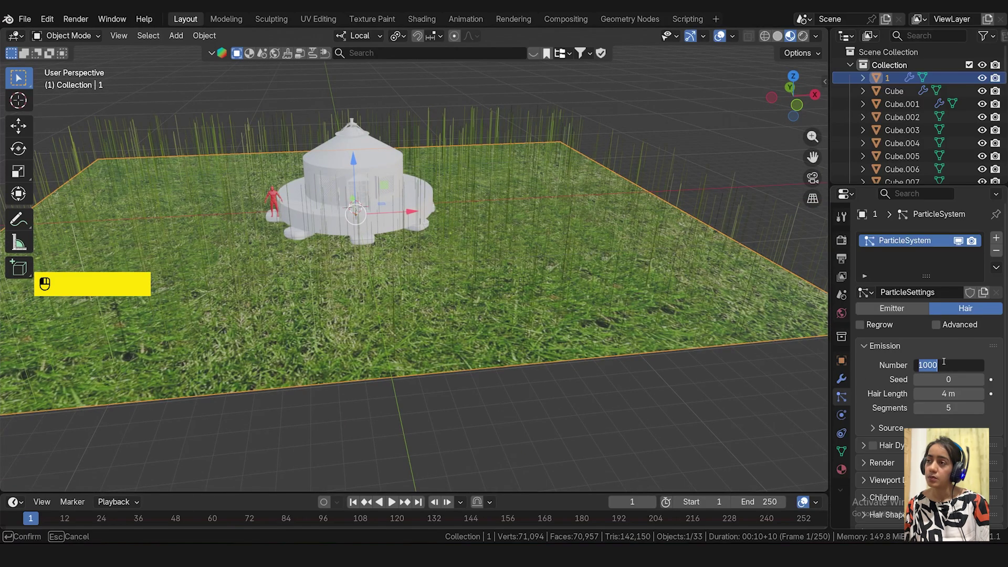
pyautogui.write('1000')
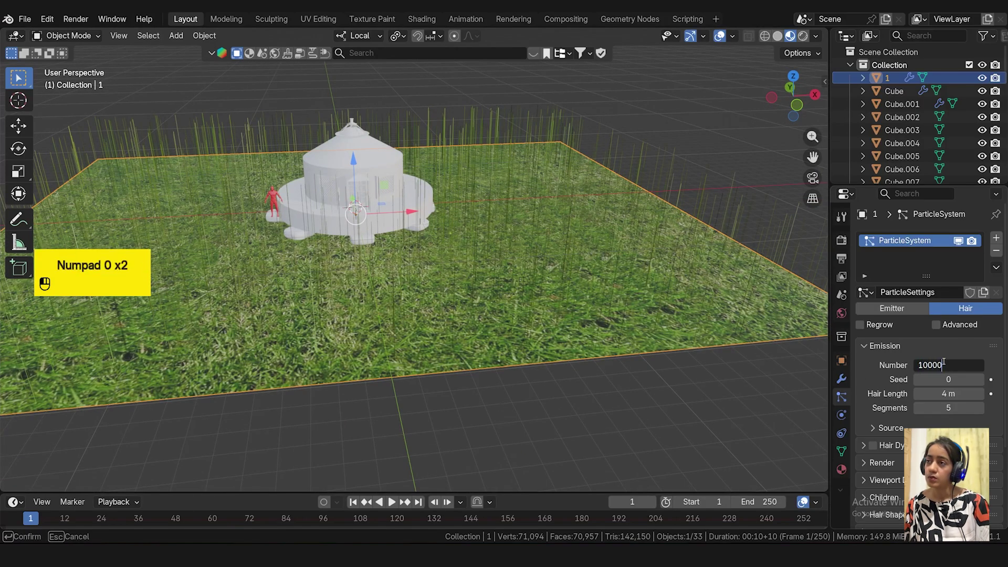
pyautogui.press('Return')
pyautogui.scroll(2, 532, 360)
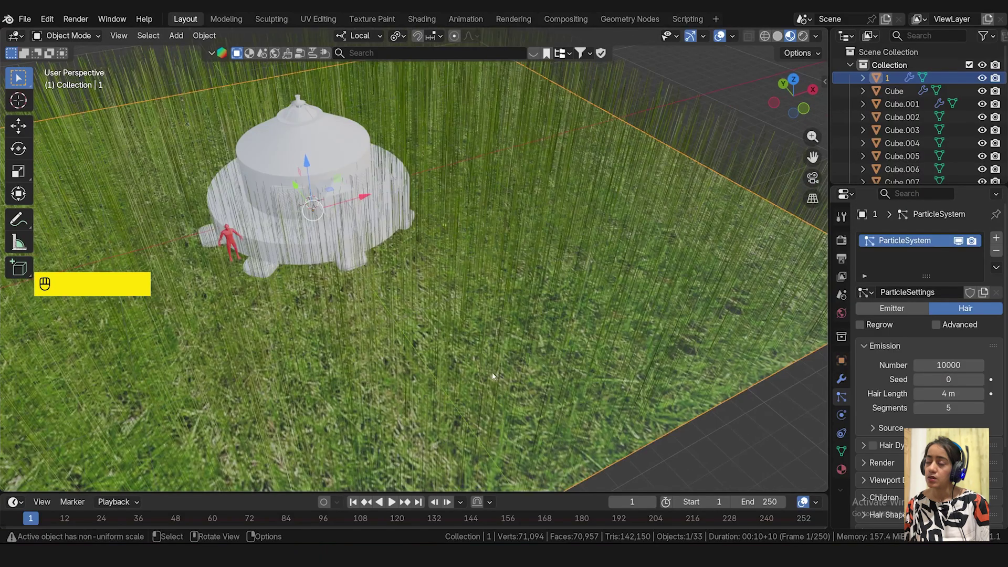
pyautogui.scroll(-4, 496, 362)
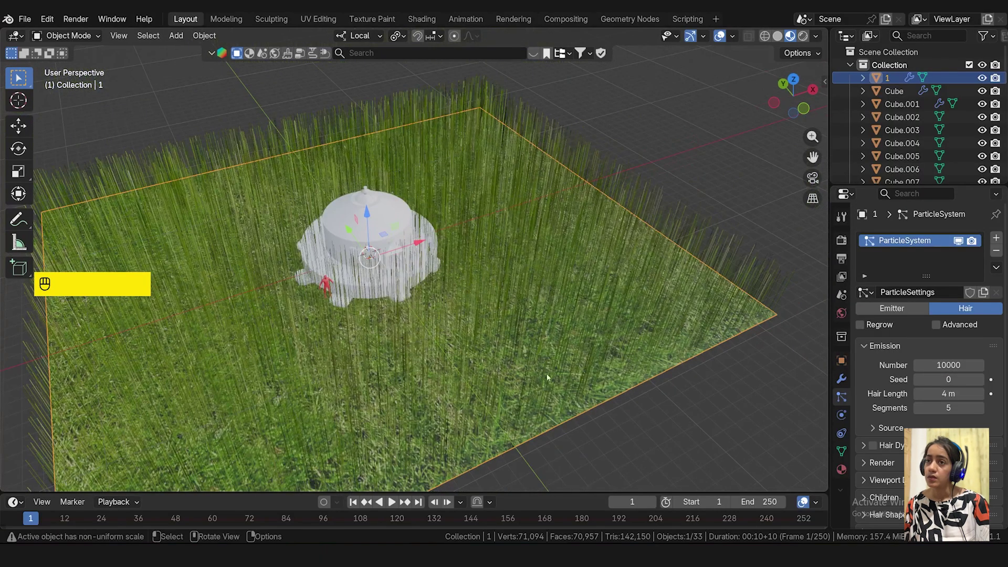
pyautogui.doubleClick(948, 365)
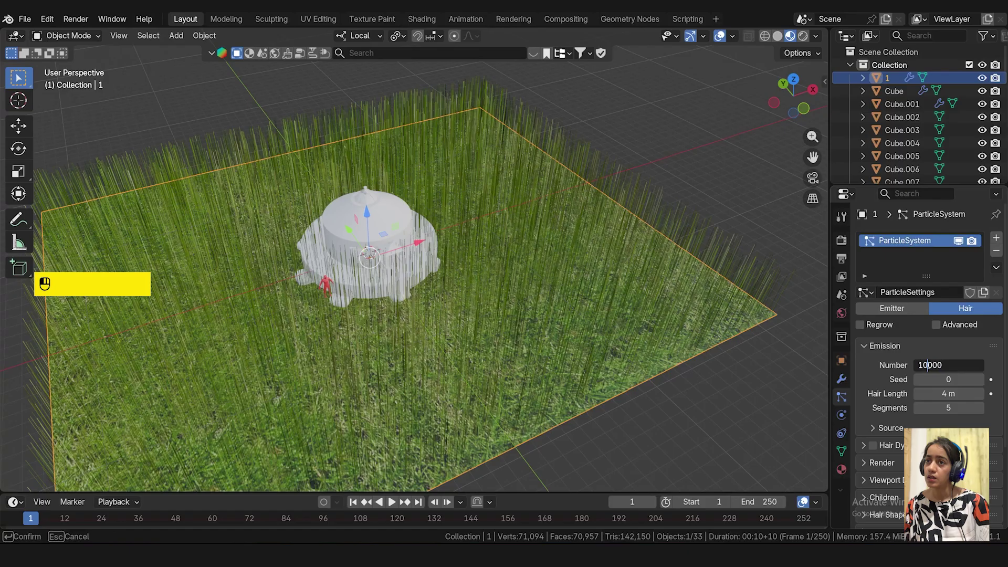
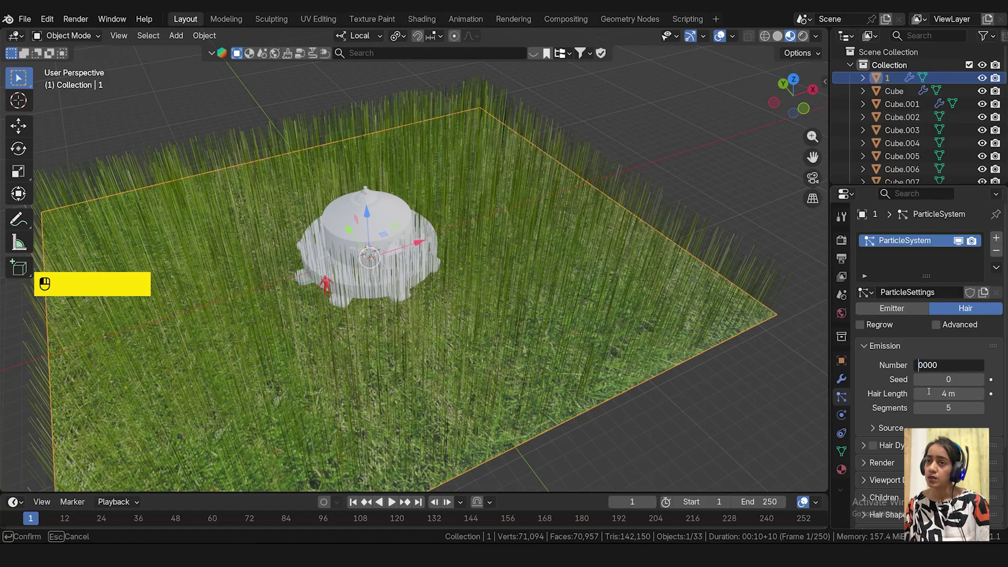
pyautogui.press('Return')
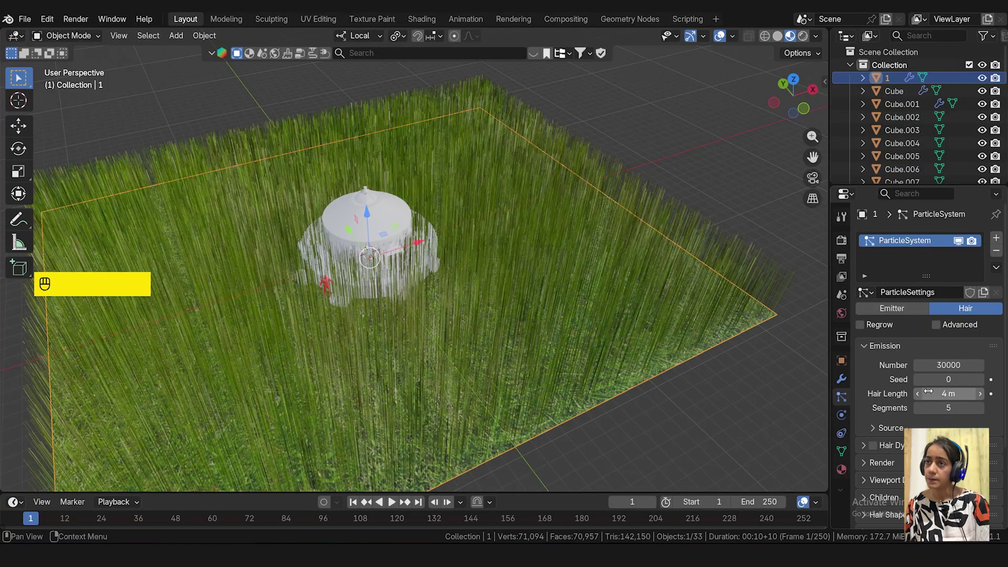
# - Enable Hair Dynamics on the grass hair and set its children to Interpolated
pyautogui.scroll(-3, 928, 393)
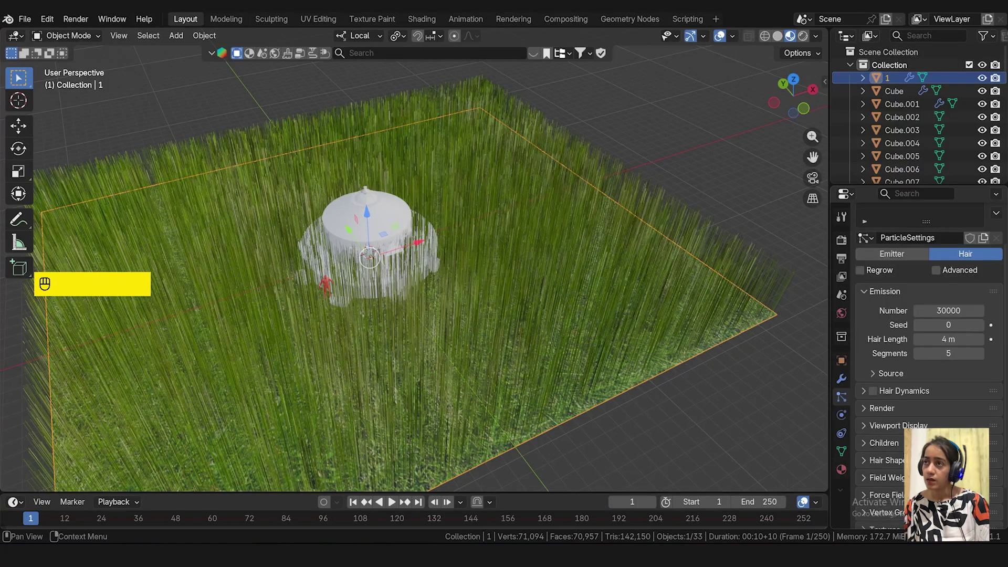
pyautogui.click(872, 395)
pyautogui.scroll(-3, 876, 397)
pyautogui.click(880, 400)
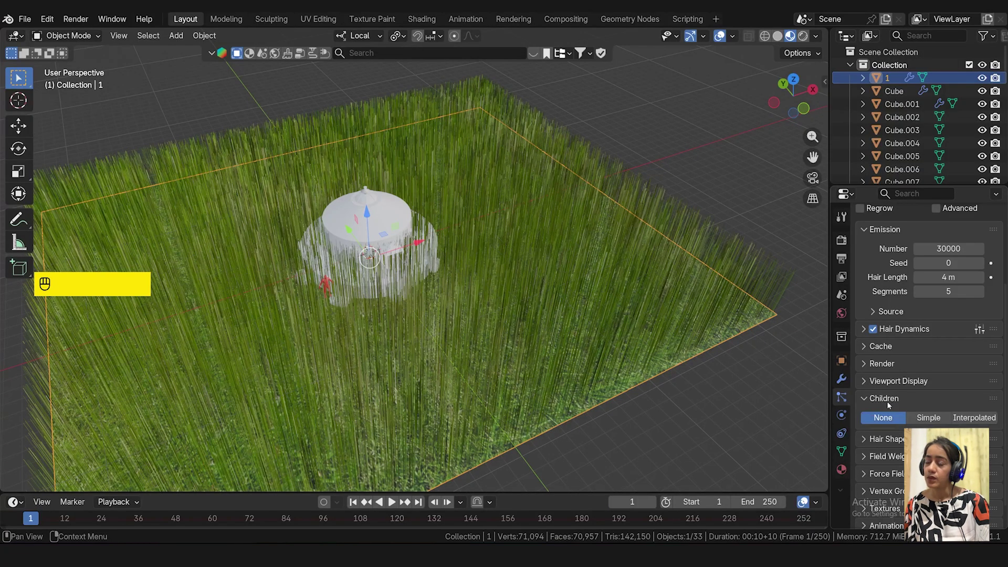
pyautogui.scroll(-2, 888, 401)
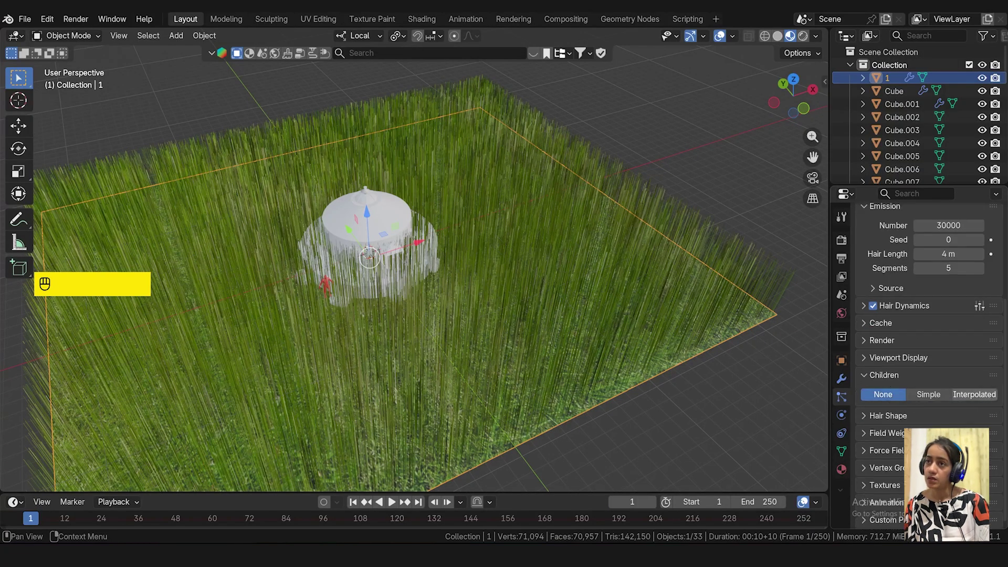
pyautogui.click(974, 395)
# - Set the Hair Dynamics quality steps to 7 and expand its collision and structure settings
pyautogui.click(904, 307)
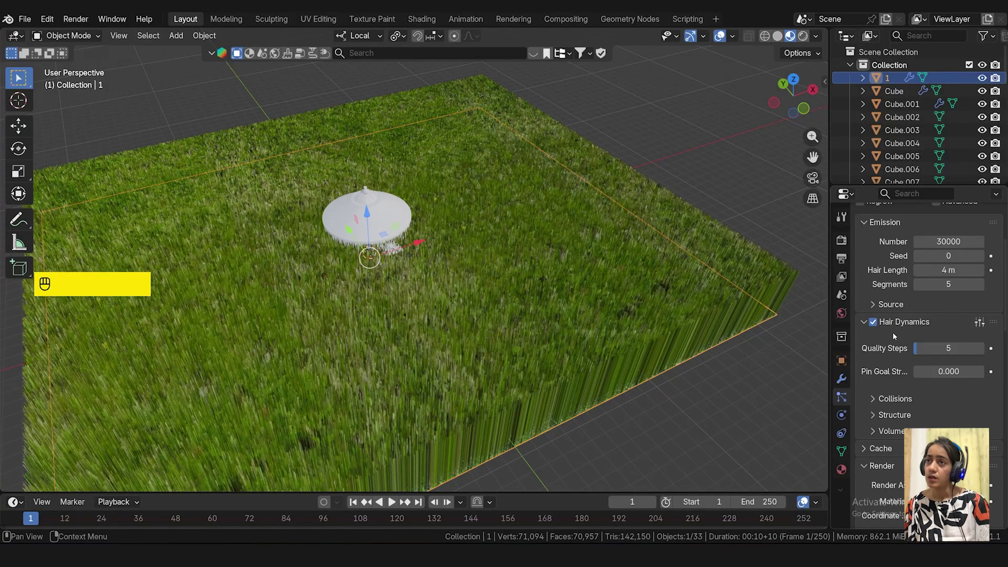
pyautogui.scroll(-2, 887, 365)
pyautogui.moveTo(933, 321); pyautogui.dragTo(919, 324)
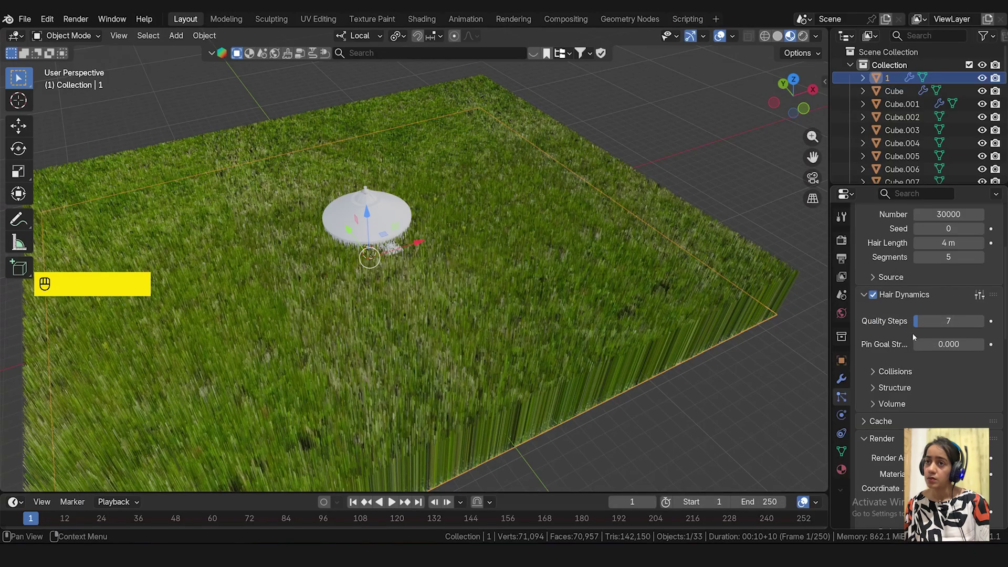
pyautogui.click(888, 373)
pyautogui.scroll(-4, 897, 392)
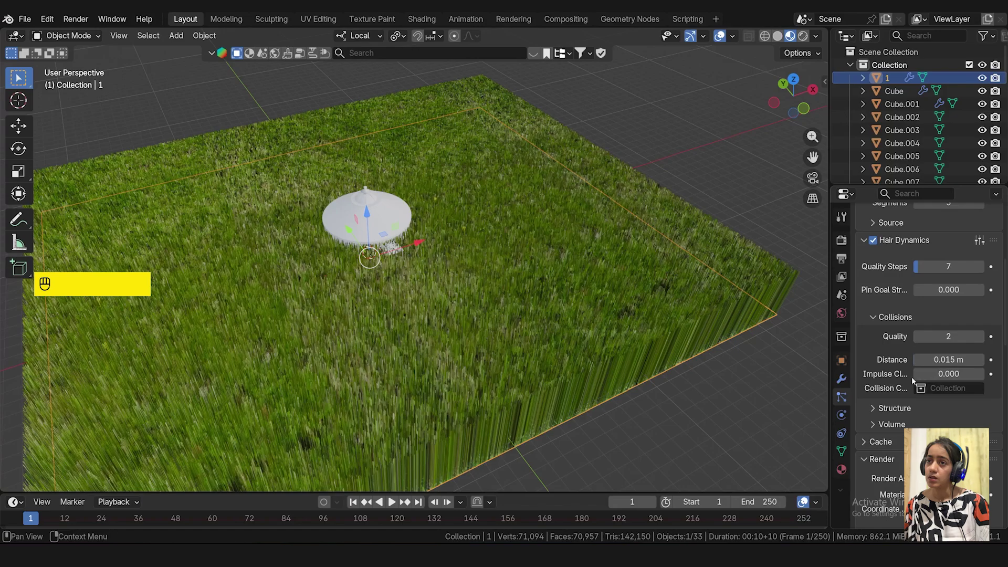
pyautogui.scroll(-1, 917, 388)
pyautogui.click(921, 395)
pyautogui.scroll(-5, 899, 357)
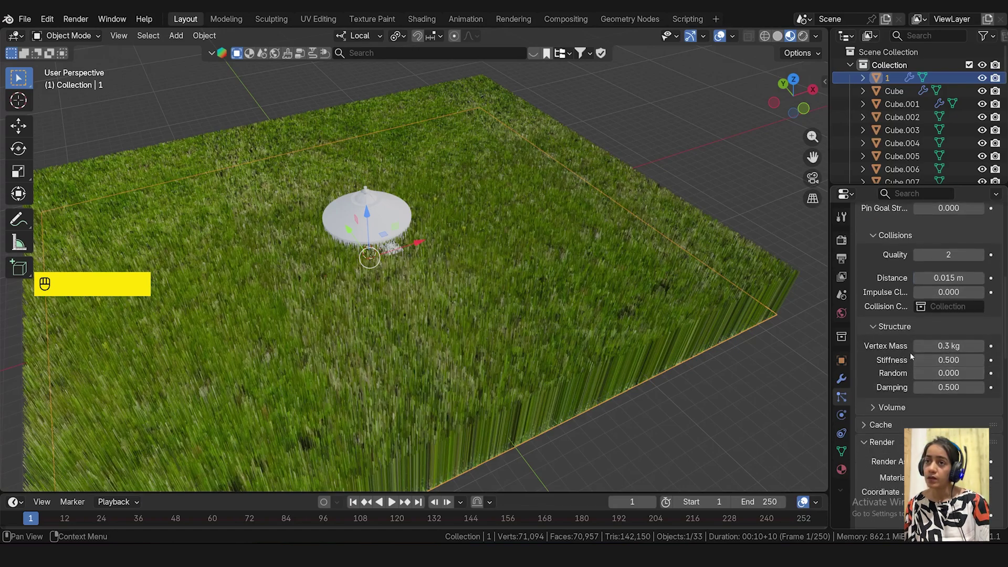
pyautogui.moveTo(945, 387); pyautogui.dragTo(945, 387)
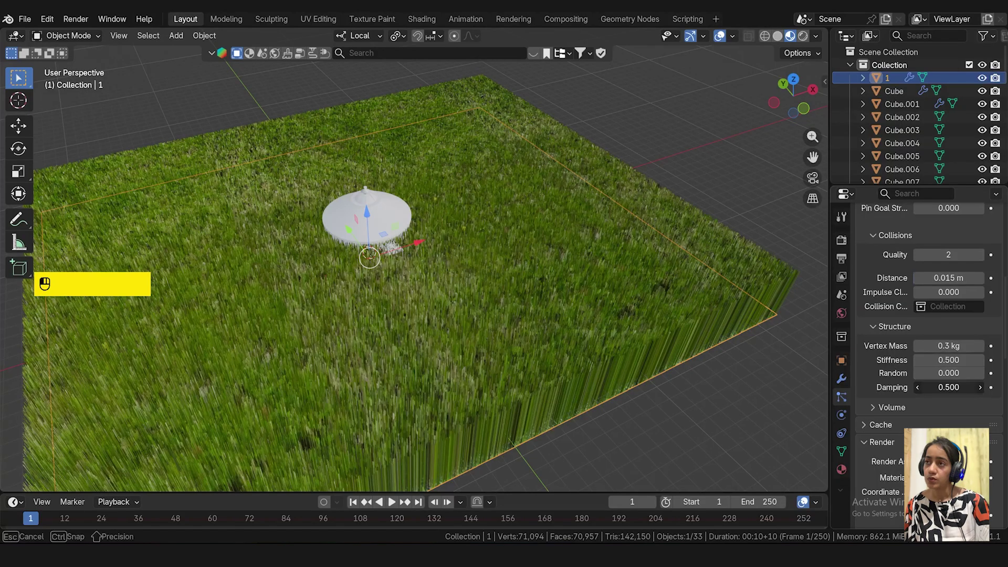
# - Shorten the grass hair length to 0.2 m and enable the Advanced hair settings
pyautogui.scroll(10, 945, 372)
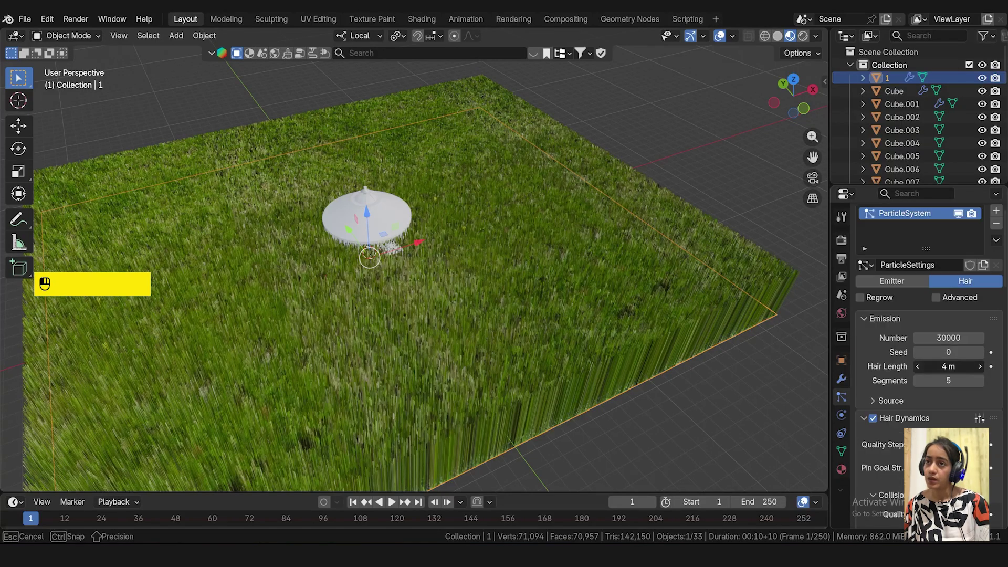
pyautogui.moveTo(949, 366); pyautogui.dragTo(930, 366)
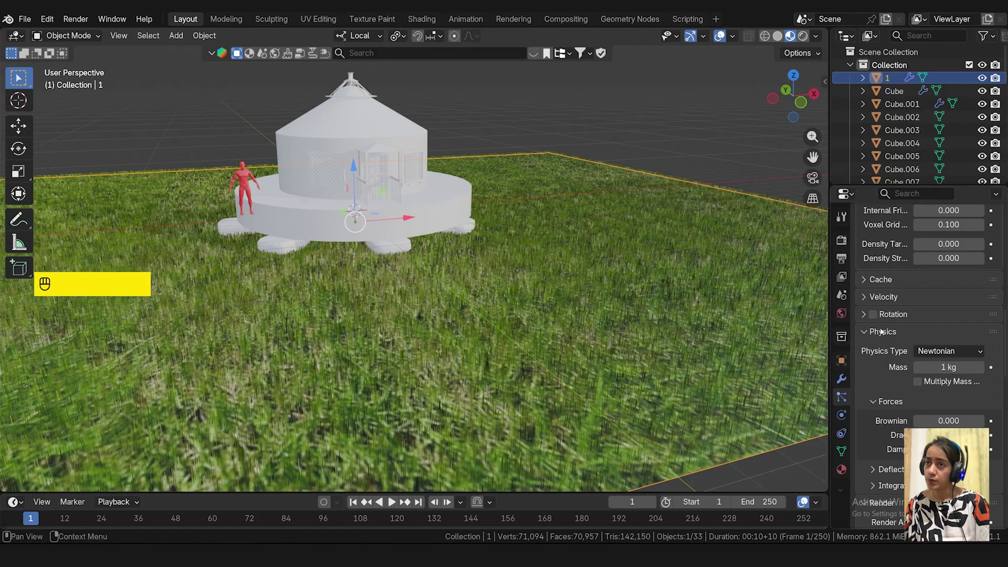
# - Try a Brownian force of up to 0.04 in the grass hair's physics
pyautogui.scroll(-2, 878, 370)
pyautogui.click(954, 394)
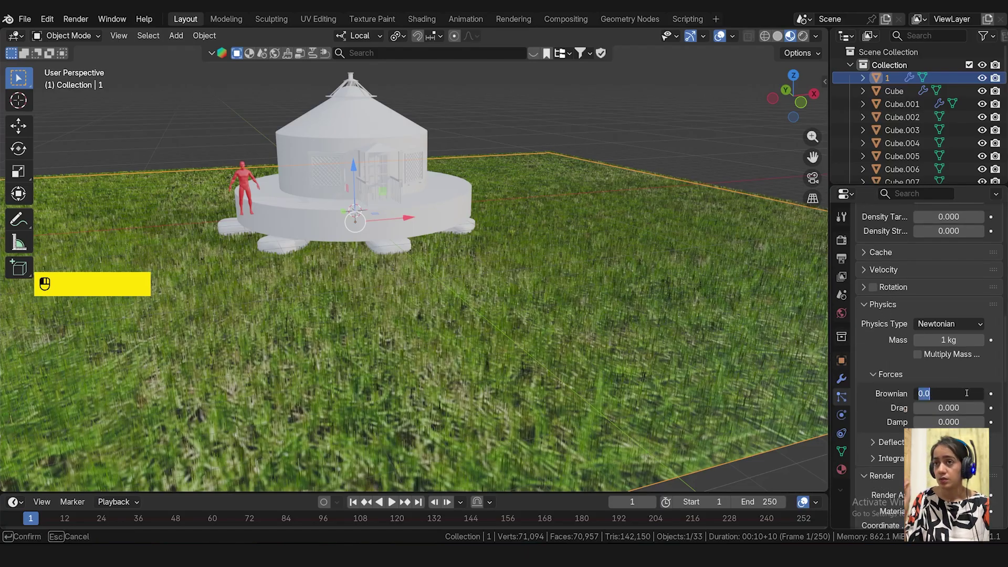
pyautogui.write('0.02')
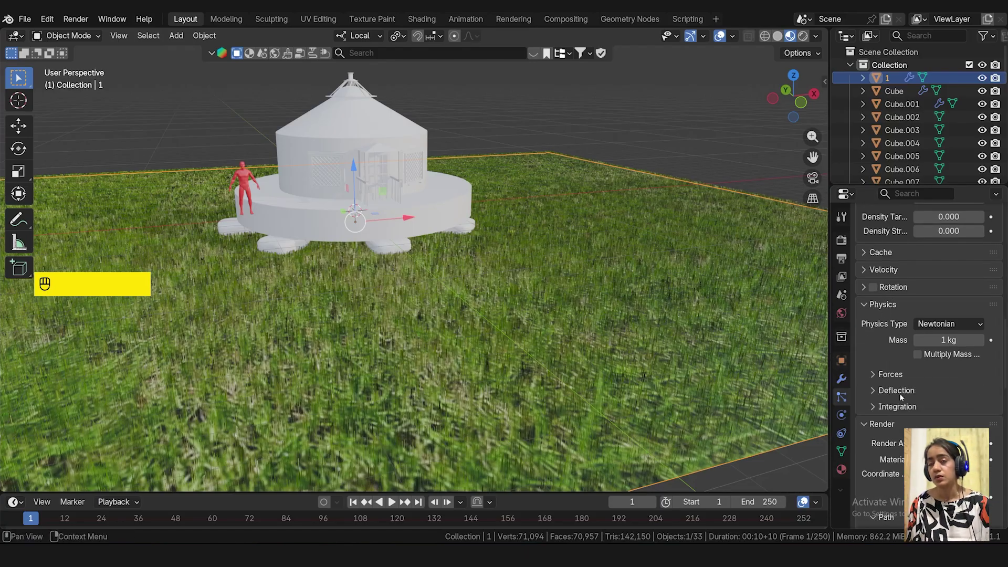
pyautogui.press('Return')
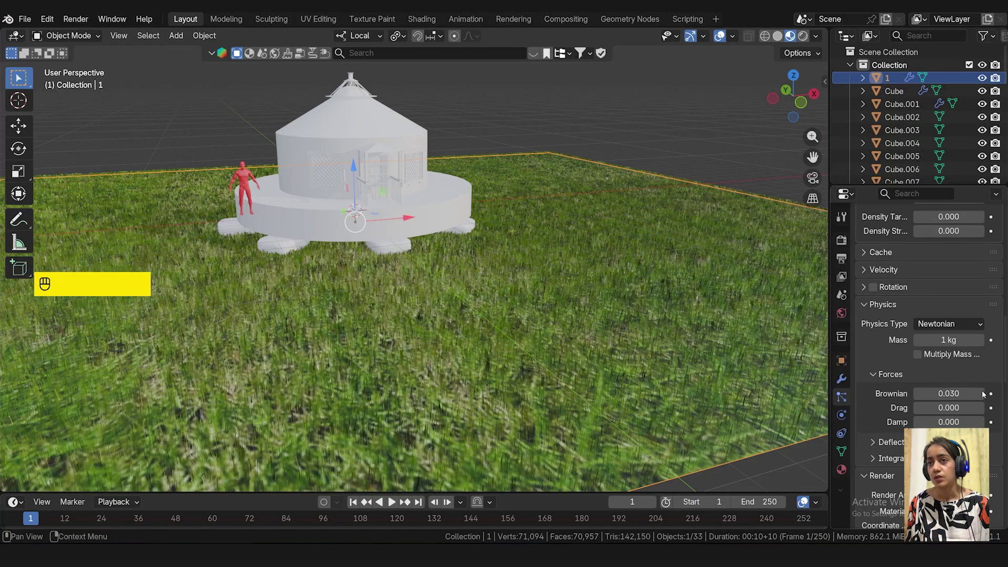
pyautogui.click(983, 394)
pyautogui.scroll(-3, 625, 385)
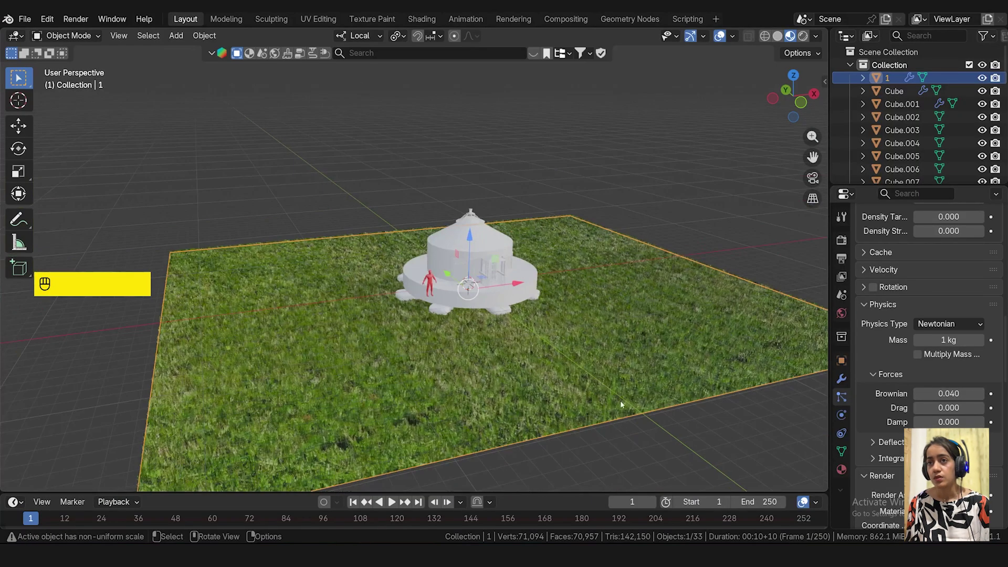
# - Raise the hair's Brownian force to 0.05 while viewing the grass at ground level
pyautogui.moveTo(623, 404); pyautogui.dragTo(589, 366, button='middle')
pyautogui.scroll(4, 589, 366)
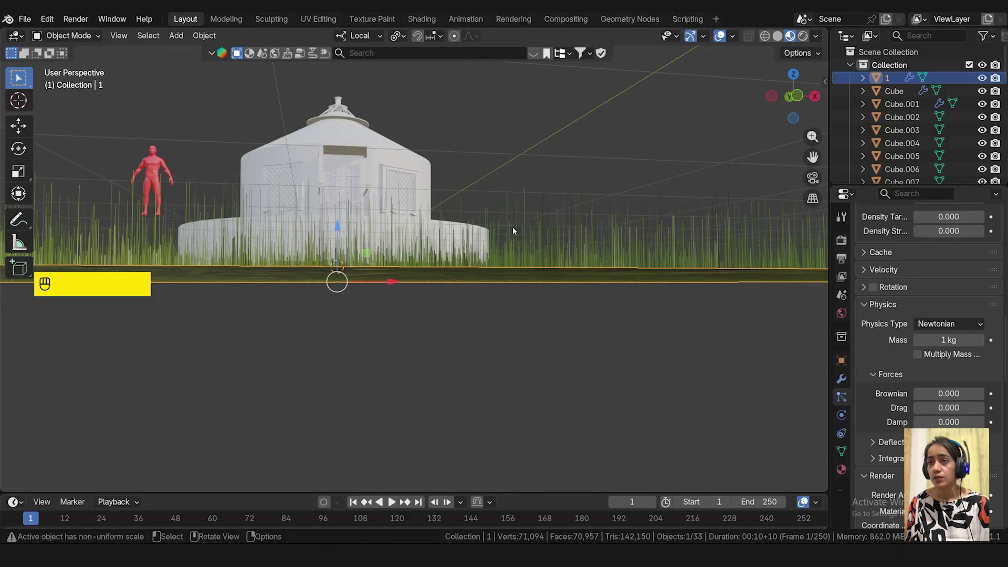
pyautogui.click(981, 394)
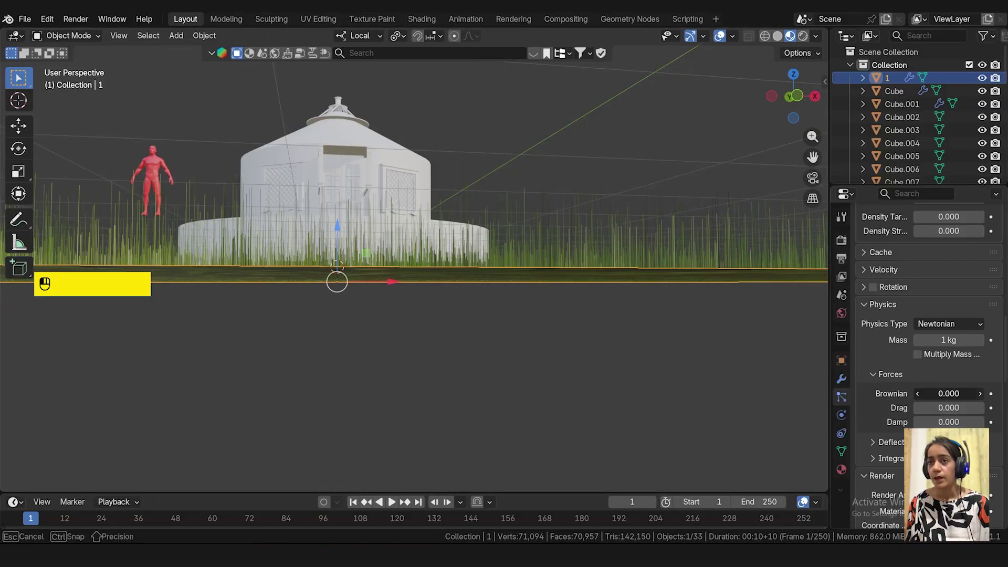
pyautogui.click(980, 394)
pyautogui.click(981, 393)
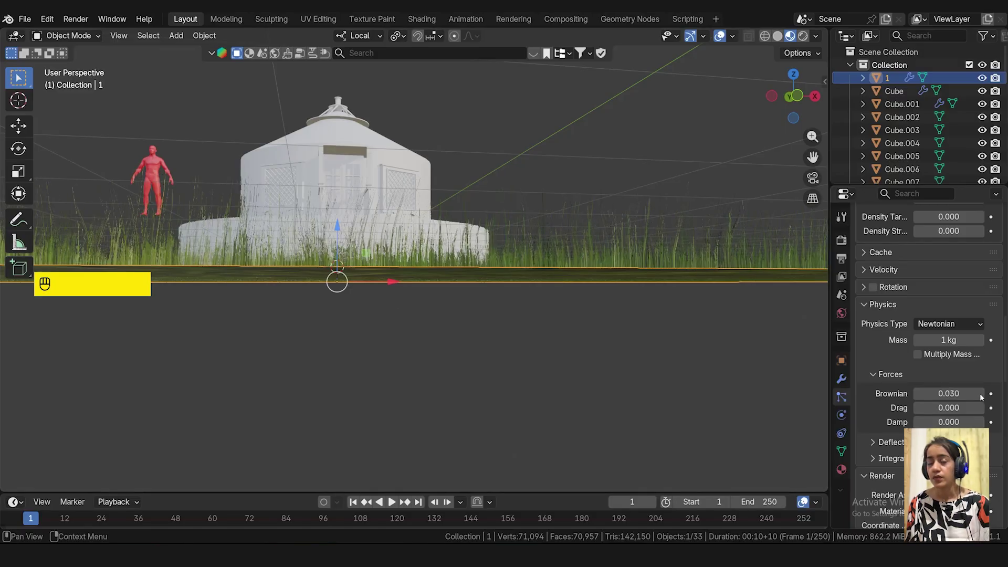
pyautogui.click(981, 393)
pyautogui.click(981, 394)
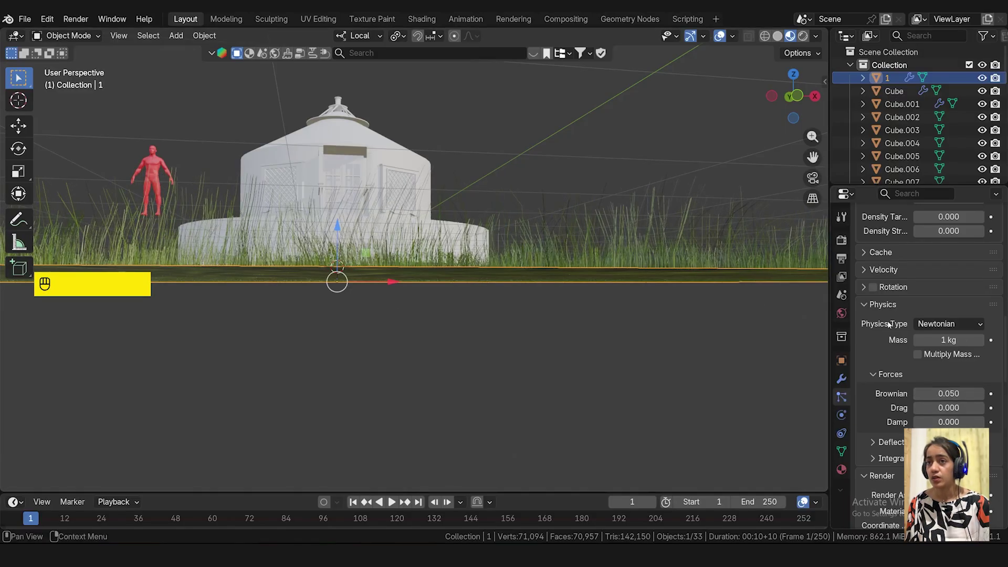
# - Reduce the grass hair length gradually to 0.13 m and check the lawn around the yurt
pyautogui.scroll(15, 918, 261)
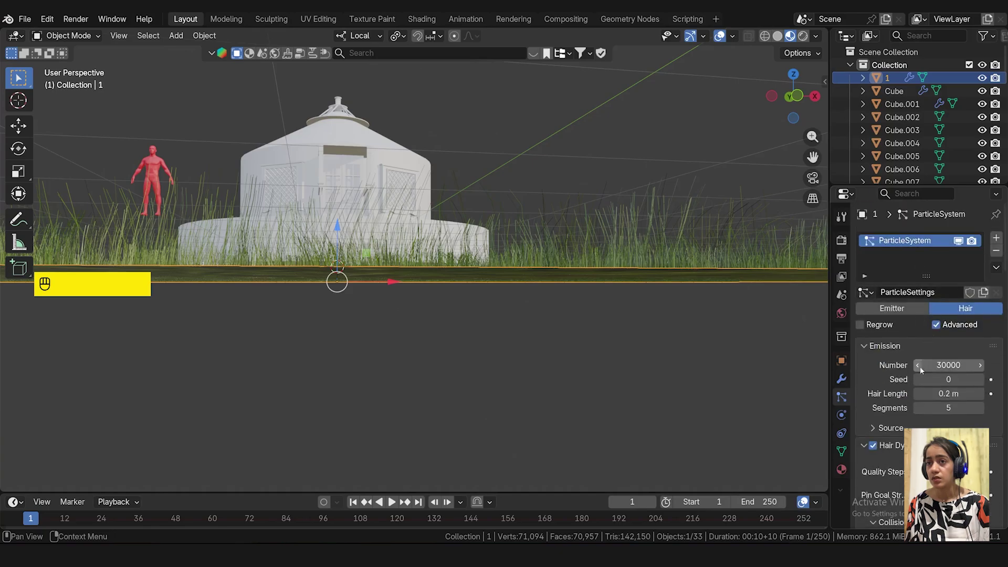
pyautogui.moveTo(924, 394); pyautogui.dragTo(918, 394)
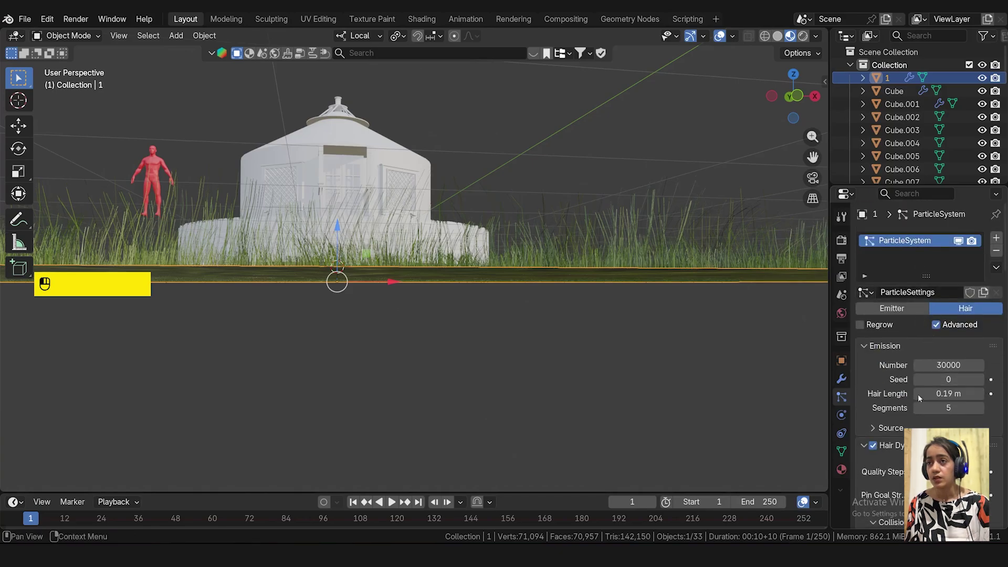
pyautogui.click(917, 395)
pyautogui.click(918, 395)
pyautogui.click(918, 395)
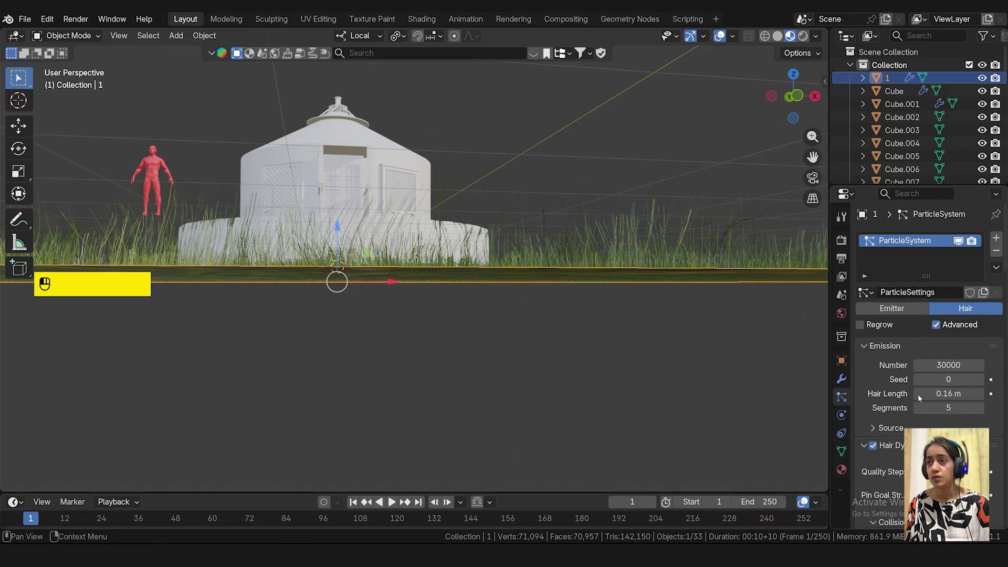
pyautogui.click(918, 395)
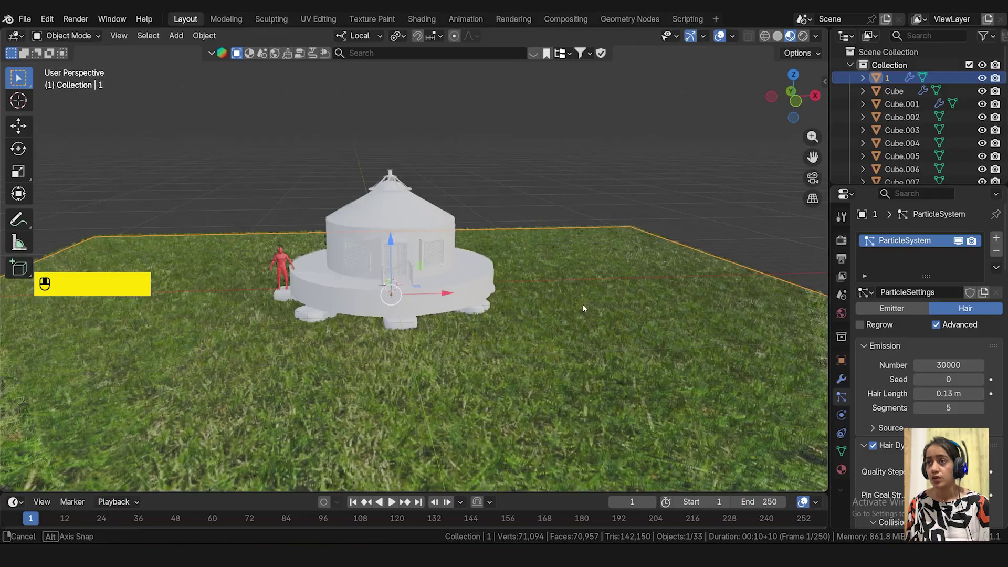
pyautogui.moveTo(582, 308); pyautogui.dragTo(392, 405, button='middle')
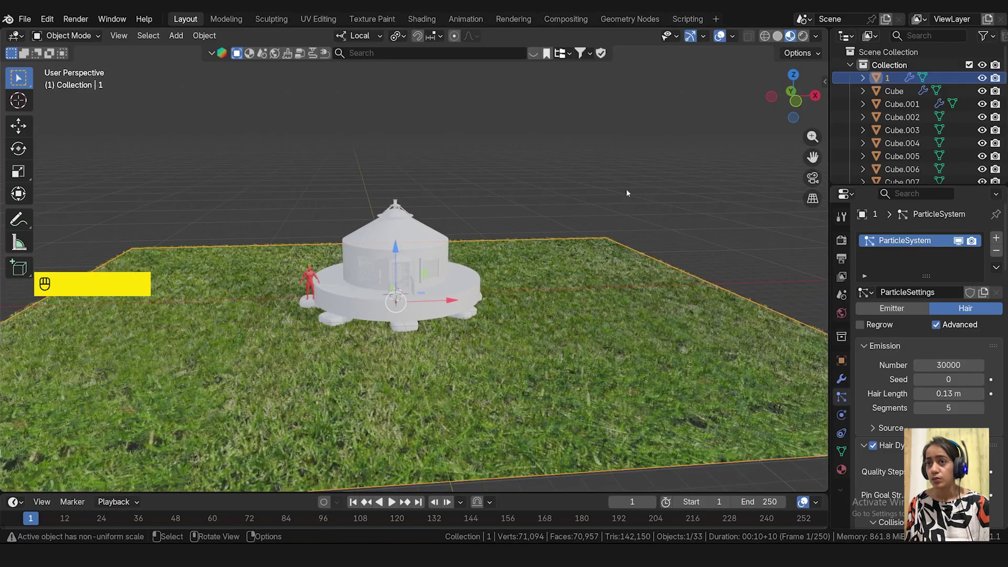
# - Display the scene in solid shading and save the file
pyautogui.click(764, 35)
pyautogui.click(778, 36)
pyautogui.moveTo(488, 294)
pyautogui.mouseDown(button='middle')
pyautogui.moveTo(444, 310)
pyautogui.moveTo(427, 331)
pyautogui.moveTo(473, 384)
pyautogui.moveTo(387, 333)
pyautogui.moveTo(419, 350)
pyautogui.moveTo(407, 358)
pyautogui.moveTo(420, 356)
pyautogui.moveTo(544, 260)
pyautogui.moveTo(498, 266)
pyautogui.moveTo(522, 267)
pyautogui.mouseUp(button='middle')
pyautogui.click(25, 19)
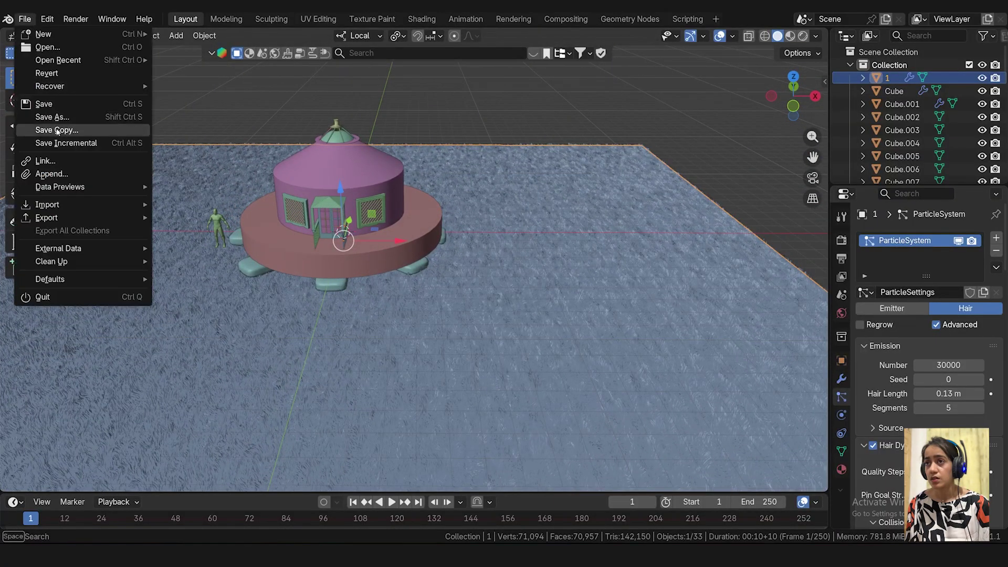
pyautogui.click(64, 103)
# - Try adding a Landscape mesh at the yurt's centre and raising it about 7.29 m along Z
pyautogui.scroll(-2, 364, 304)
pyautogui.keyDown('shift'); pyautogui.moveTo(364, 304); pyautogui.dragTo(446, 307, button='middle'); pyautogui.keyUp('shift')
pyautogui.moveTo(446, 308); pyautogui.dragTo(428, 304, button='middle')
pyautogui.click(220, 121)
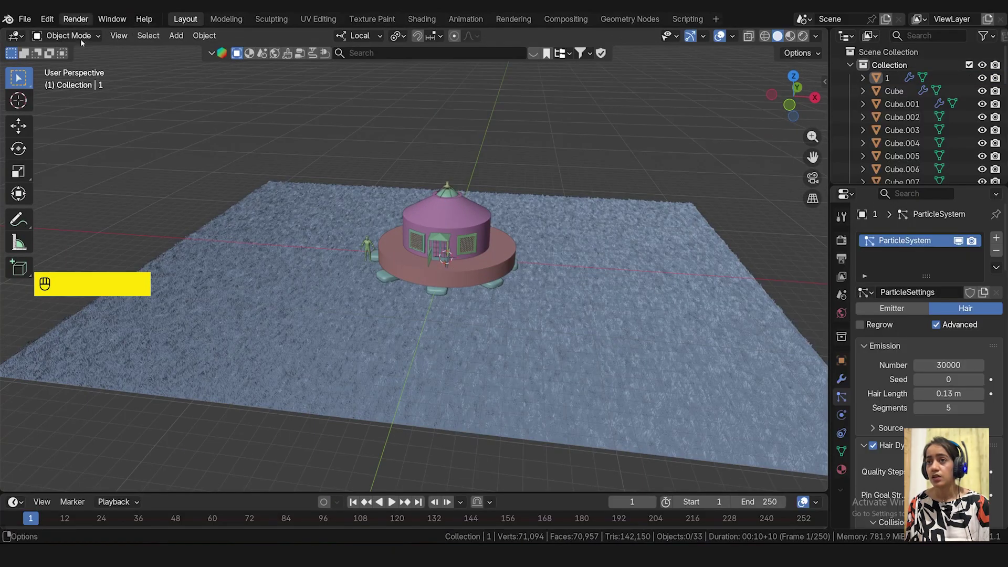
pyautogui.click(176, 35)
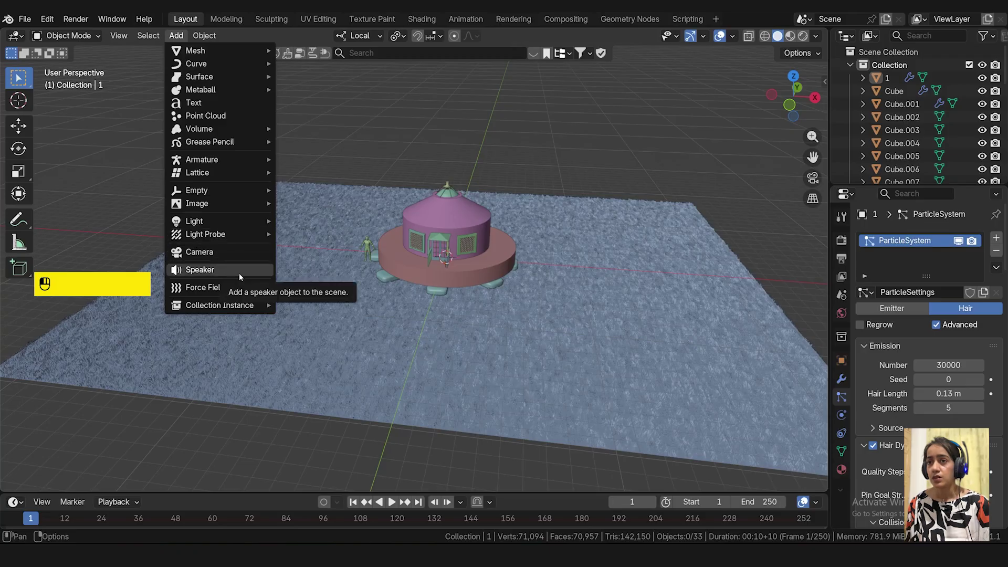
pyautogui.moveTo(247, 50)
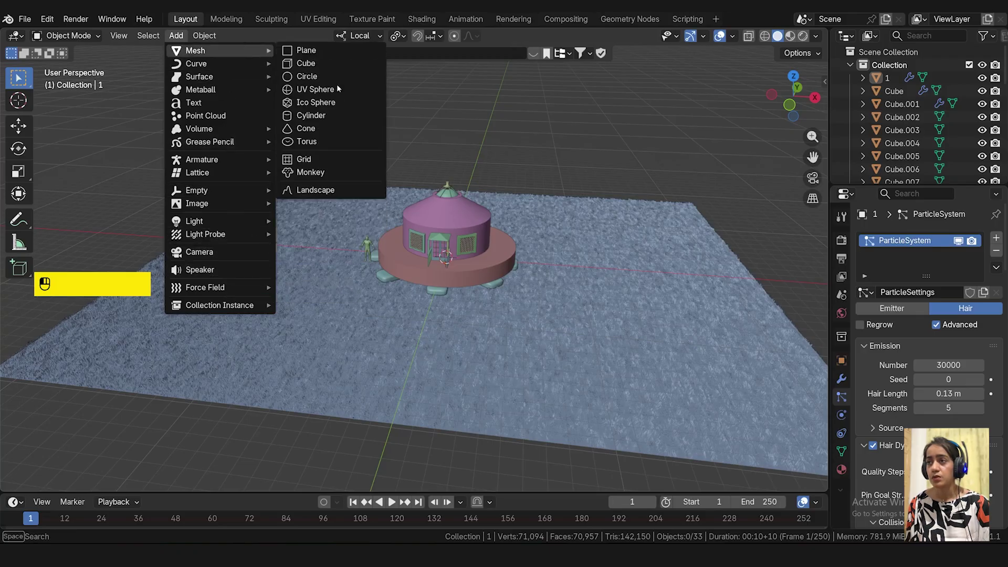
pyautogui.click(315, 190)
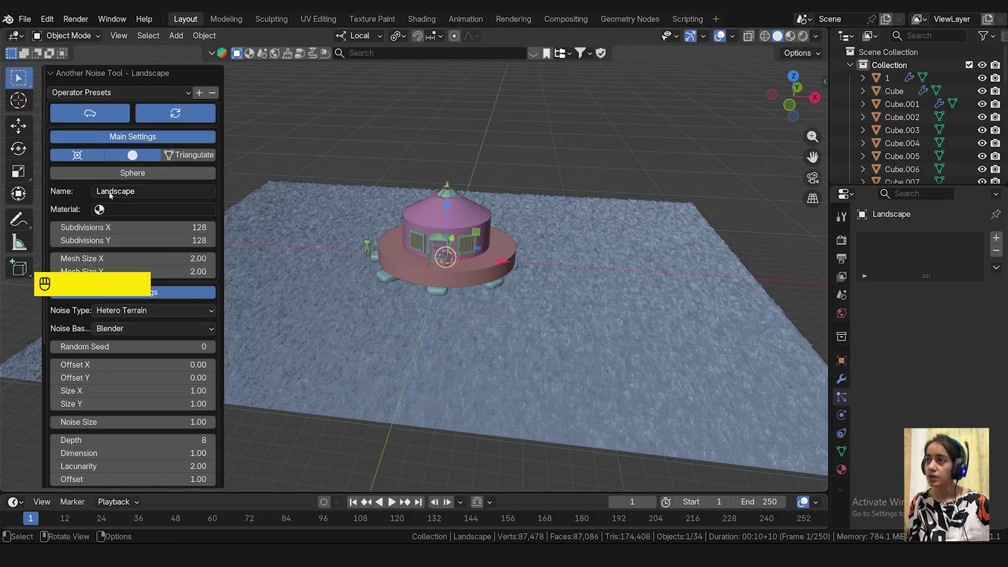
pyautogui.click(162, 310)
pyautogui.moveTo(448, 204); pyautogui.dragTo(485, 106)
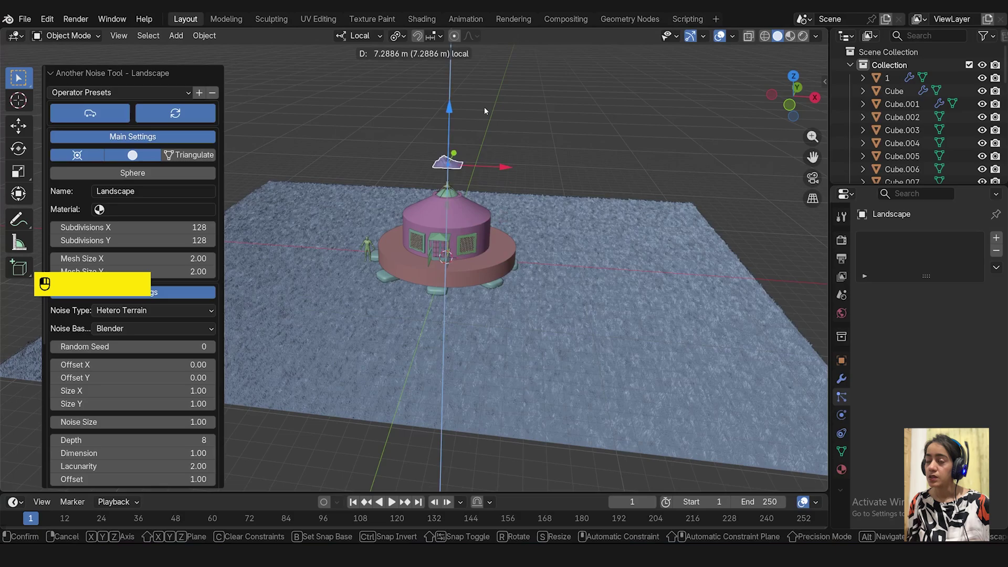
# - Delete the small landscape mesh floating above the yurt's roof
pyautogui.press('KP_Decimal')
pyautogui.scroll(-6, 410, 257)
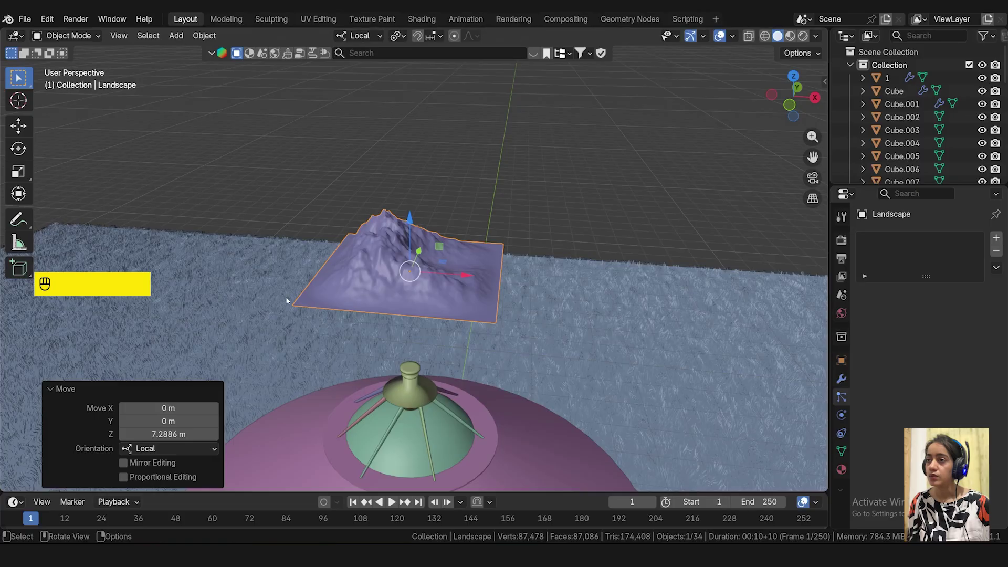
pyautogui.scroll(-4, 379, 435)
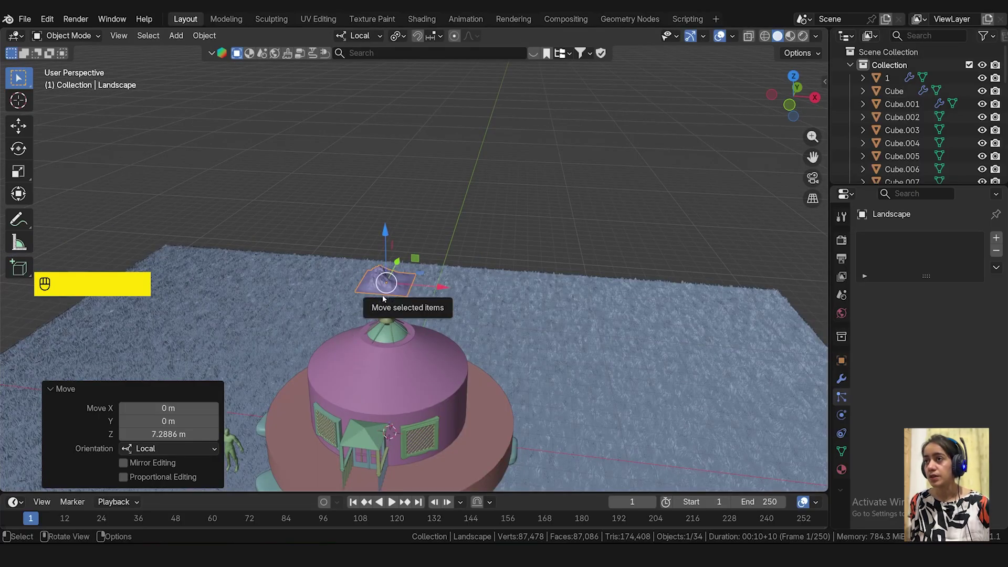
pyautogui.press('Delete')
pyautogui.scroll(-2, 382, 425)
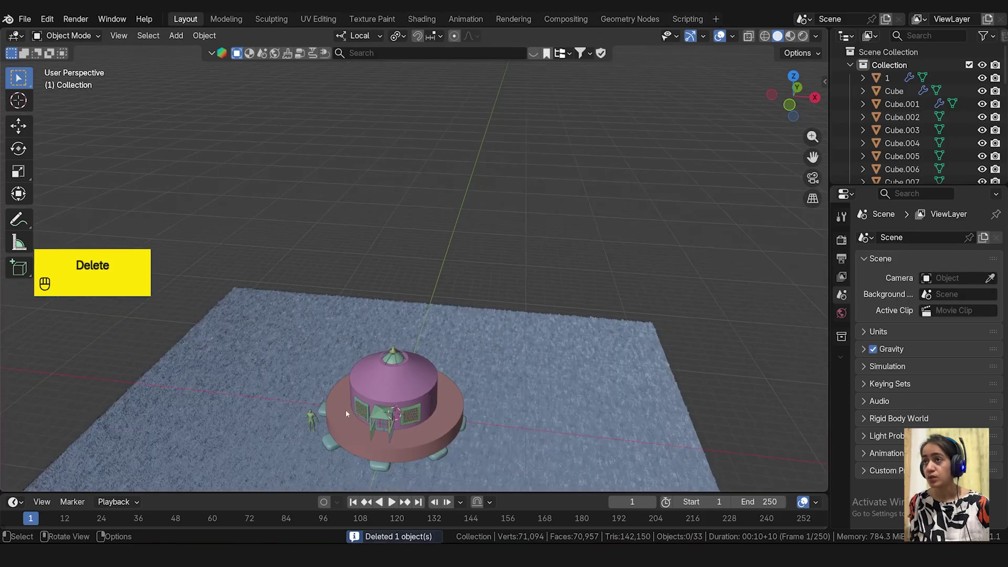
# - Move the human figure about 7.02 m along negative X onto the lawn and snap the 3D cursor to it
pyautogui.click(311, 420)
pyautogui.moveTo(312, 420); pyautogui.dragTo(389, 383, button='middle')
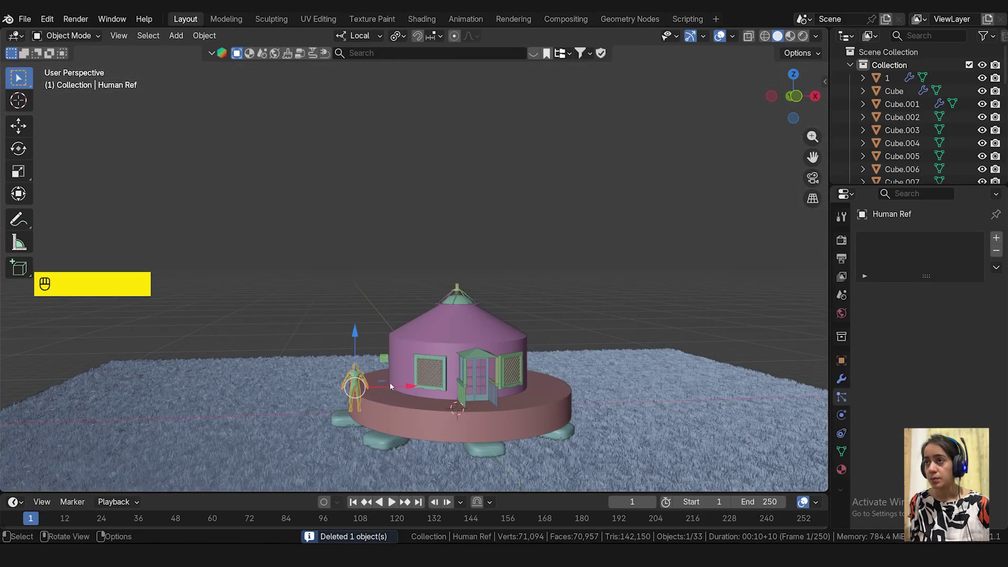
pyautogui.moveTo(411, 389); pyautogui.dragTo(235, 362)
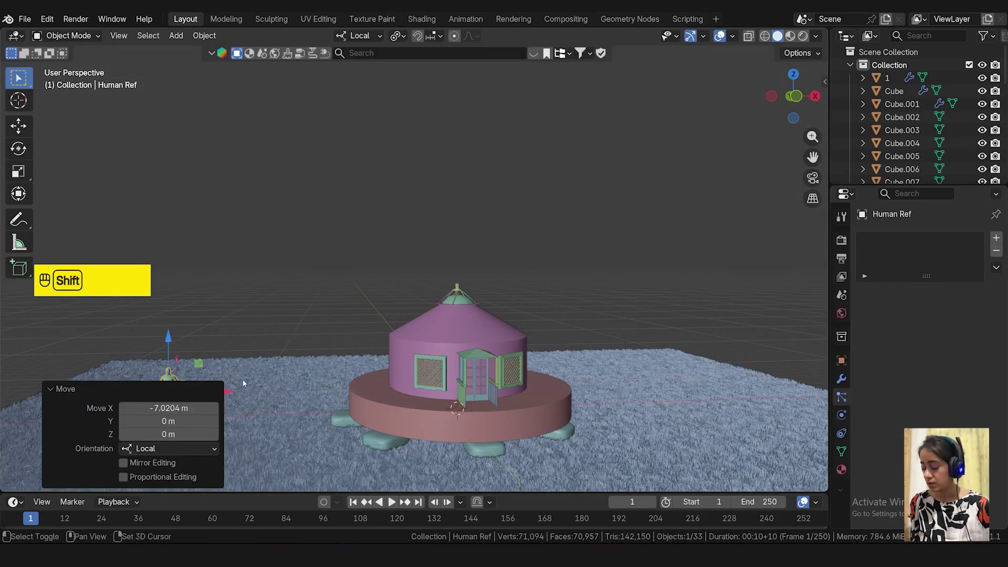
pyautogui.keyDown('shift'); pyautogui.moveTo(242, 379); pyautogui.dragTo(437, 294, button='middle'); pyautogui.keyUp('shift')
pyautogui.scroll(3, 438, 294)
pyautogui.hotkey('shift', 's')
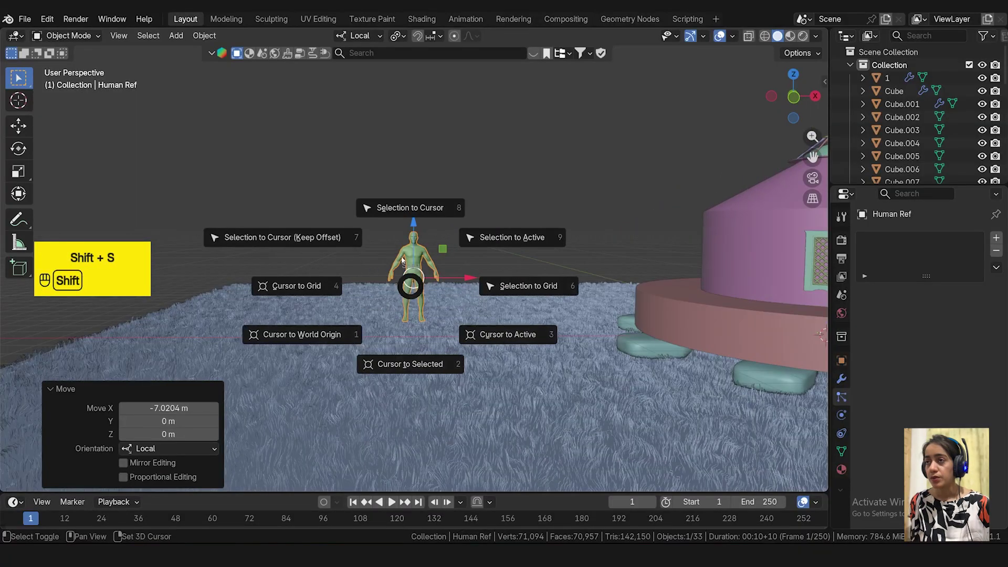
pyautogui.click(396, 372)
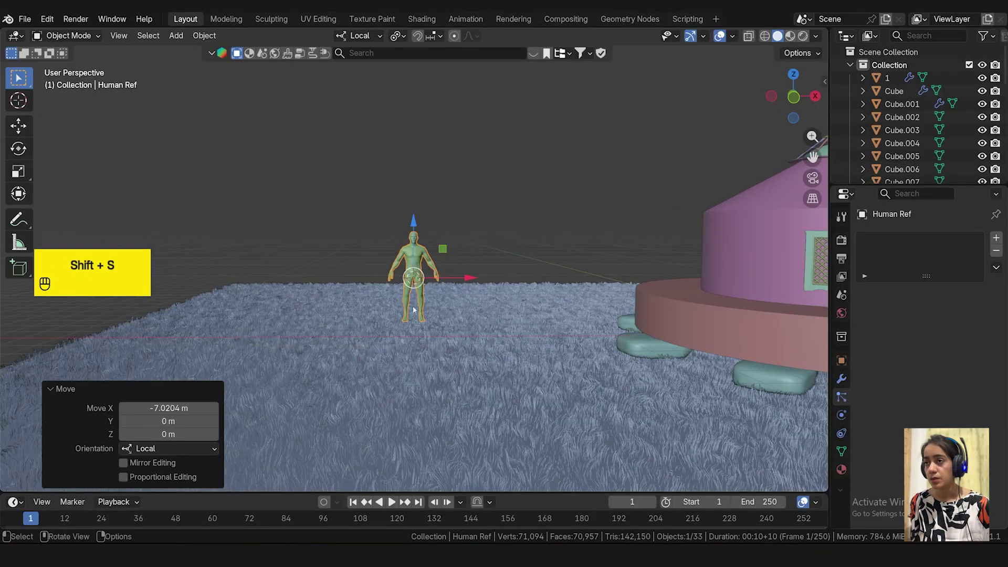
# - Return the human figure to beside the yurt's platform and add a Landscape mesh at the 3D cursor
pyautogui.moveTo(471, 277); pyautogui.dragTo(658, 279)
pyautogui.moveTo(486, 229); pyautogui.dragTo(479, 321, button='middle')
pyautogui.click(176, 35)
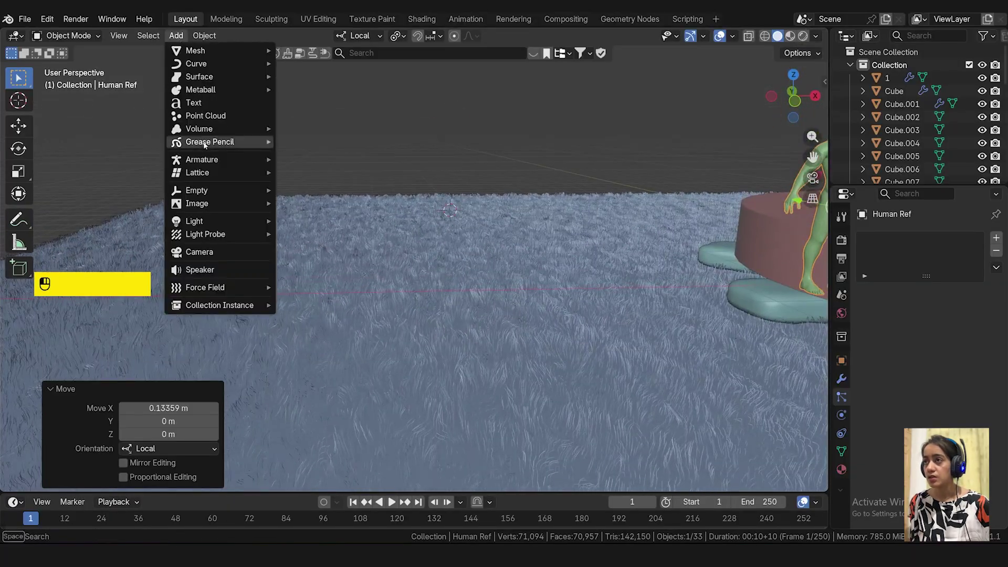
pyautogui.moveTo(242, 52)
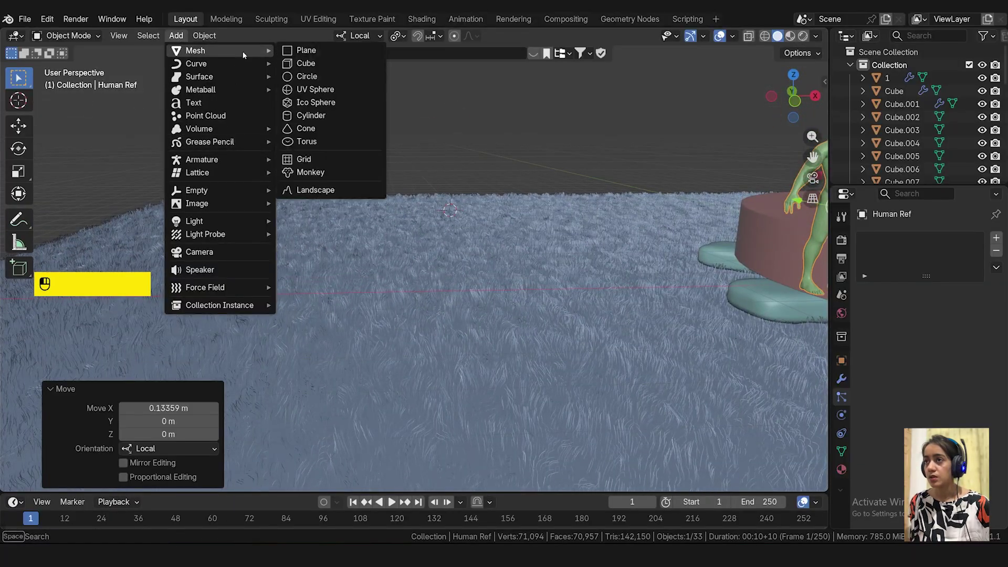
pyautogui.click(314, 190)
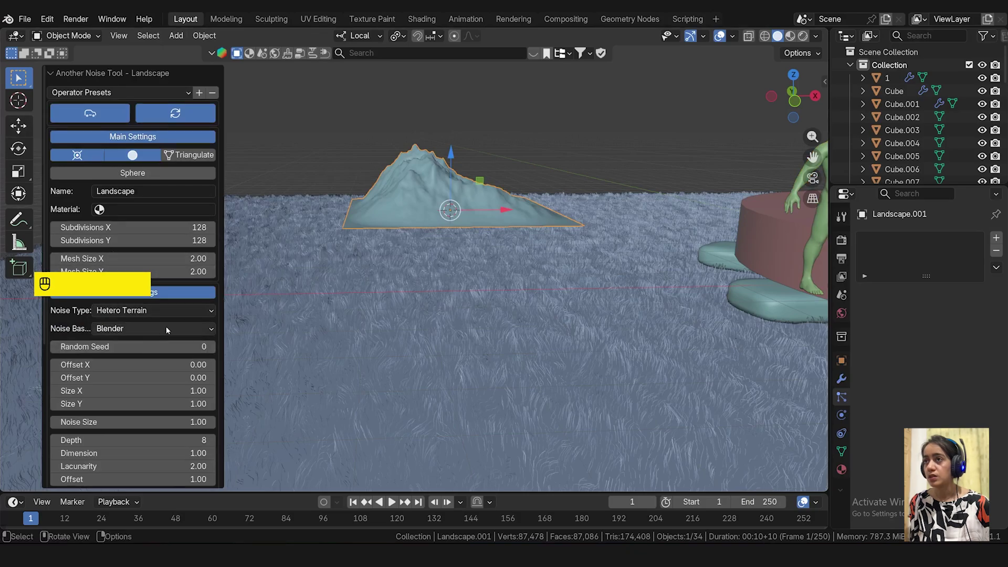
# - Try the Double MultiFractal, Multi Fractal and Another Noise types on the landscape
pyautogui.click(177, 313)
pyautogui.click(187, 237)
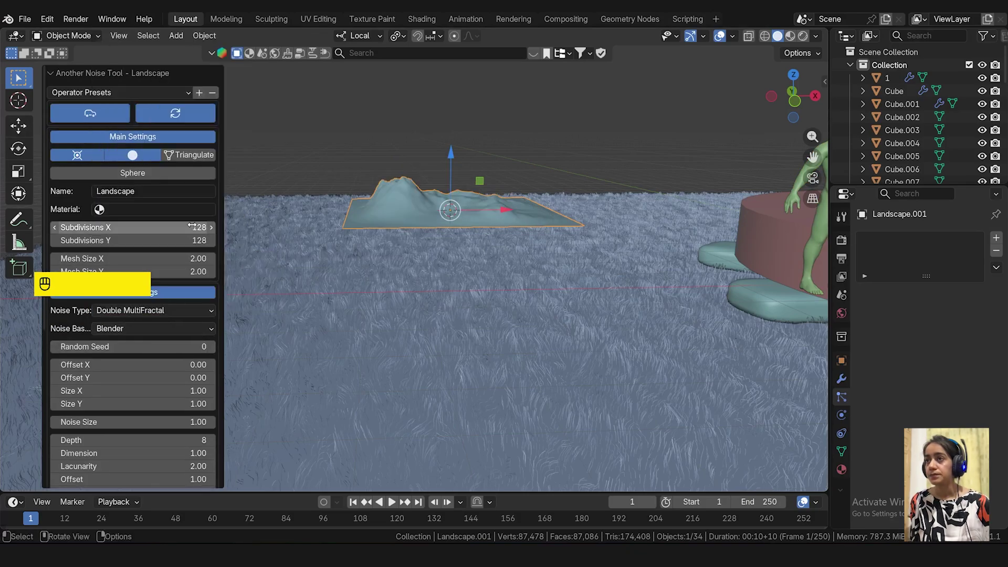
pyautogui.click(172, 311)
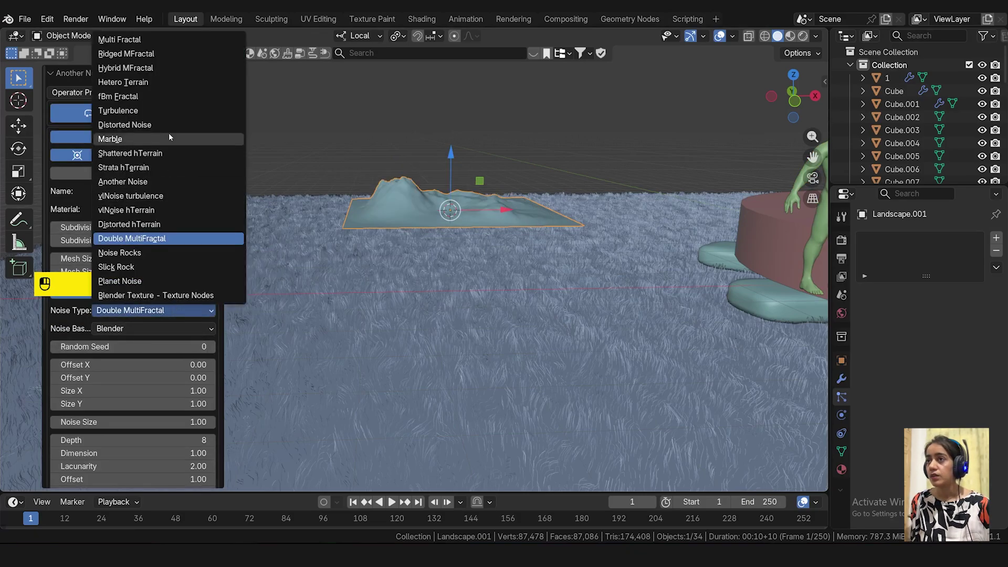
pyautogui.click(204, 37)
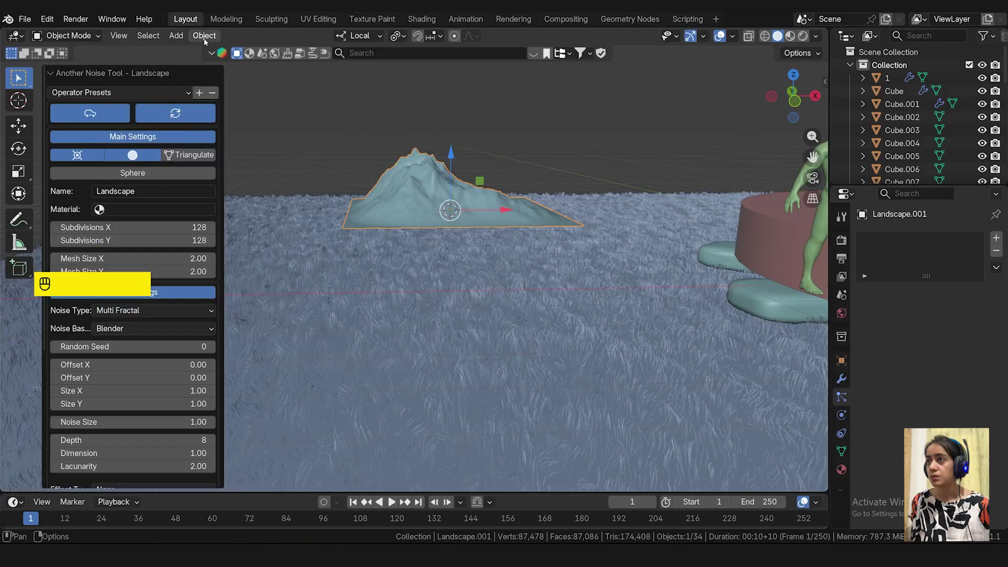
pyautogui.click(137, 310)
pyautogui.click(153, 171)
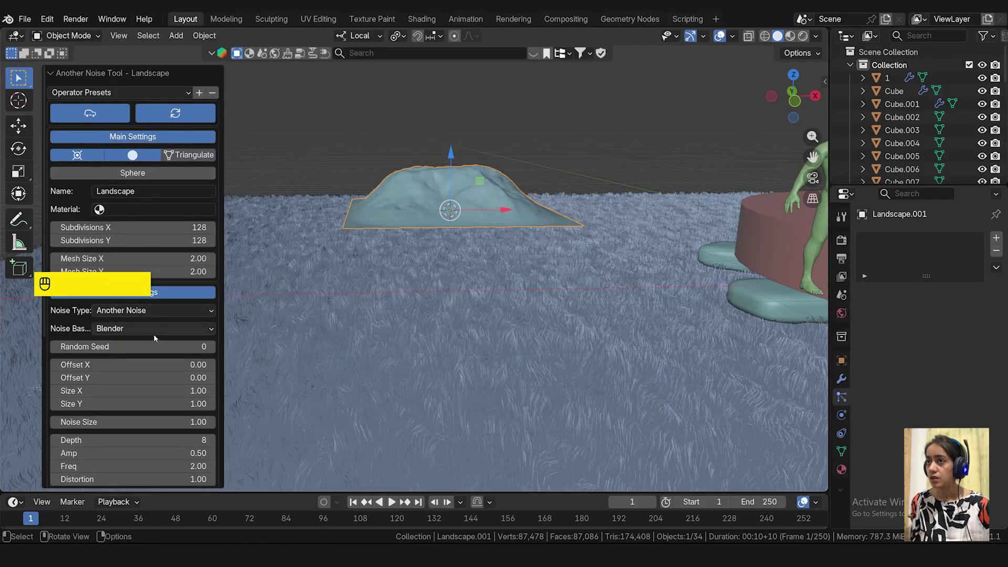
# - Compare the Planet Noise, Another Noise, Marble and Turbulence types on the landscape
pyautogui.click(154, 311)
pyautogui.click(125, 281)
pyautogui.click(137, 310)
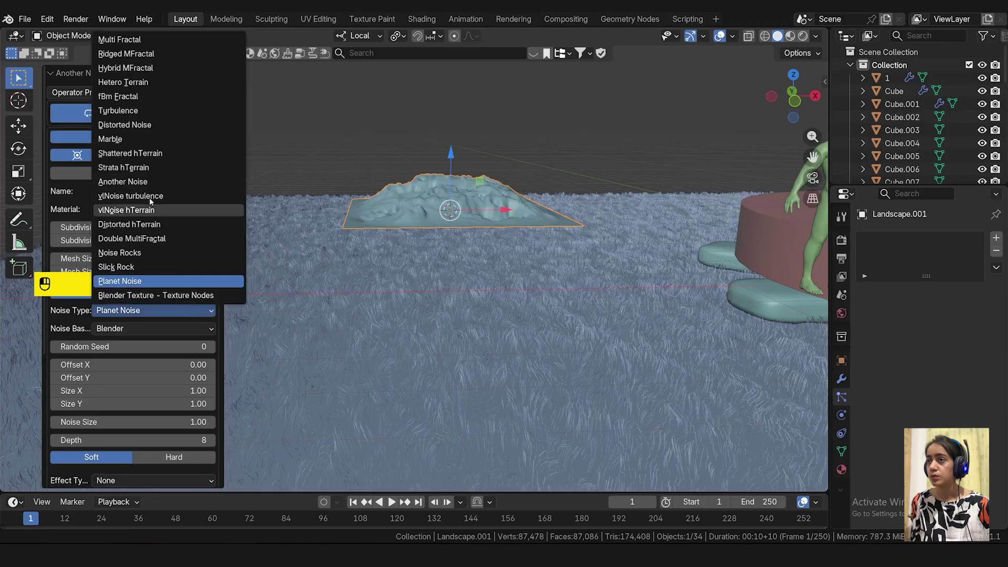
pyautogui.click(150, 183)
pyautogui.click(153, 310)
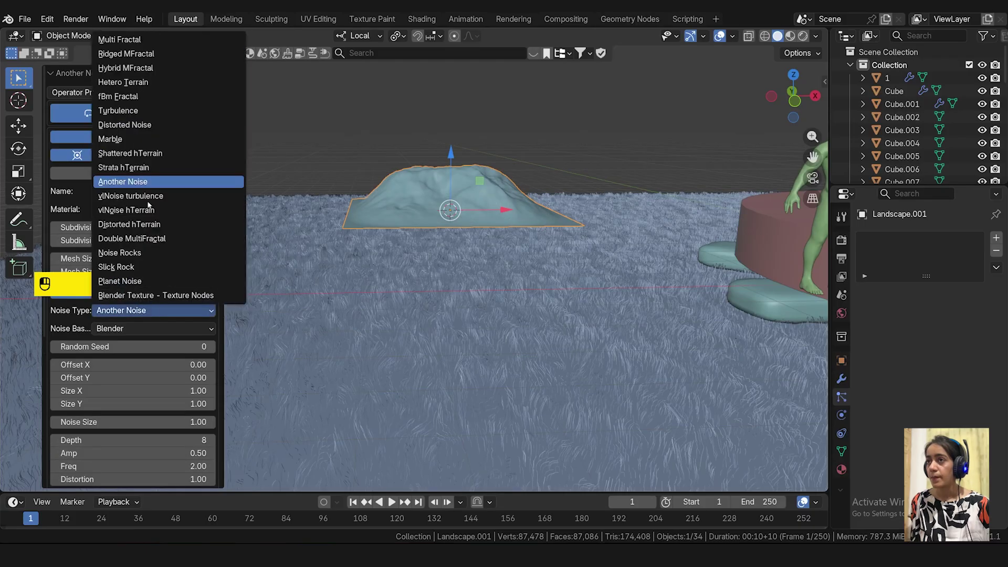
pyautogui.click(177, 138)
pyautogui.click(167, 312)
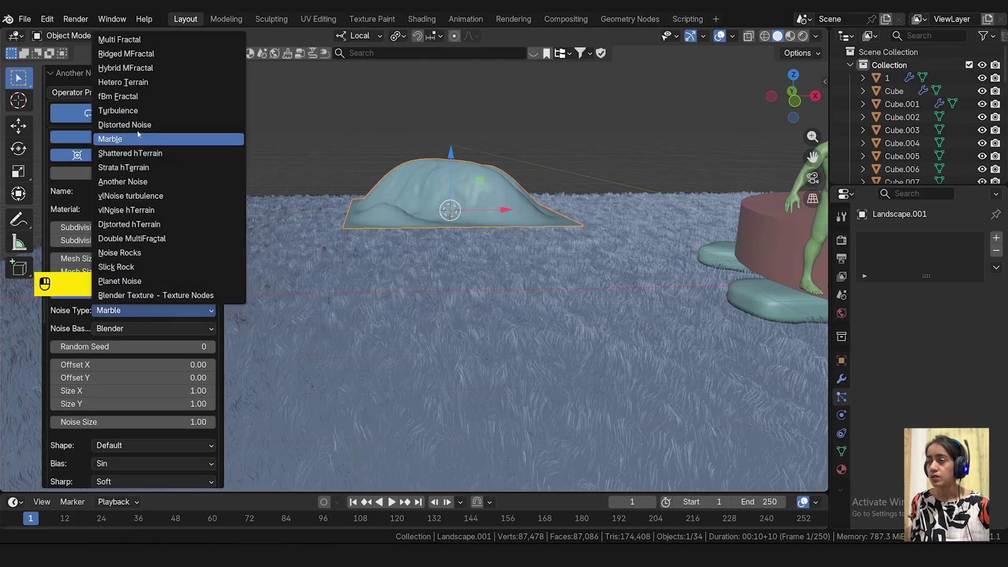
pyautogui.click(154, 111)
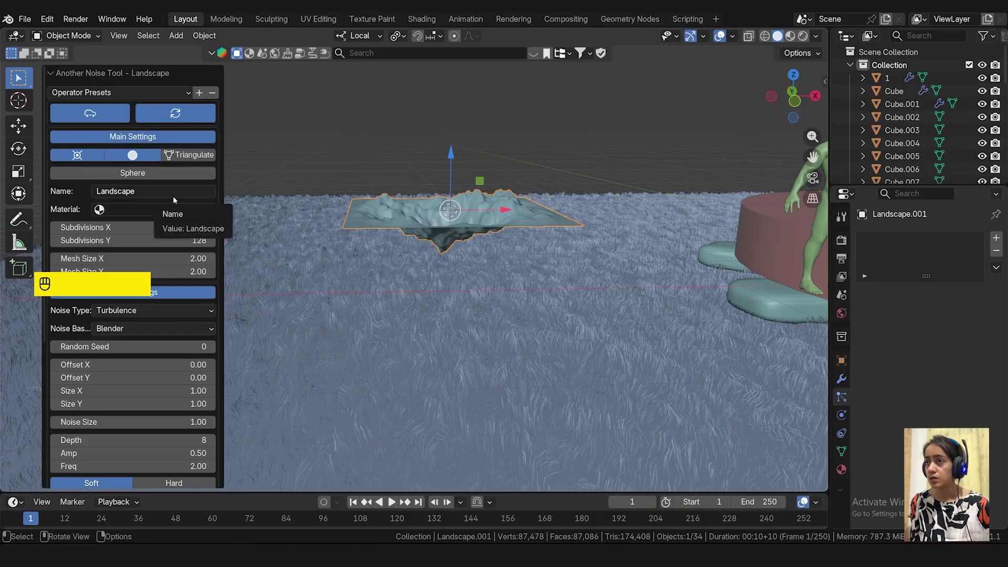
# - Set the landscape's noise type to Shattered hTerrain after trying fBm Fractal and Hetero Terrain
pyautogui.click(152, 310)
pyautogui.click(180, 98)
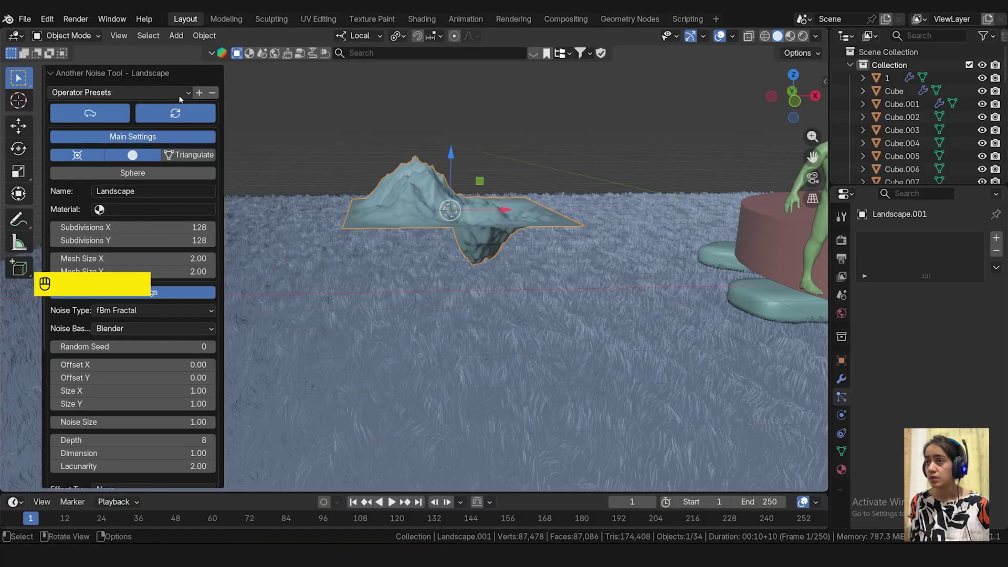
pyautogui.click(153, 311)
pyautogui.click(158, 85)
pyautogui.click(159, 311)
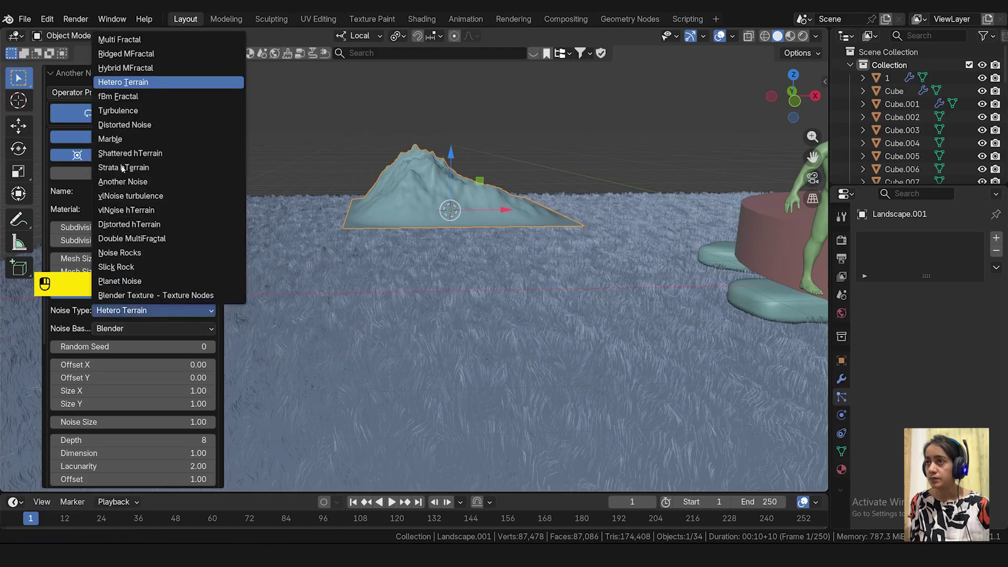
pyautogui.click(157, 154)
# - Scale the landscape mesh up uniformly until it is slightly wider than the yurt's platform
pyautogui.moveTo(315, 327); pyautogui.dragTo(393, 300, button='middle')
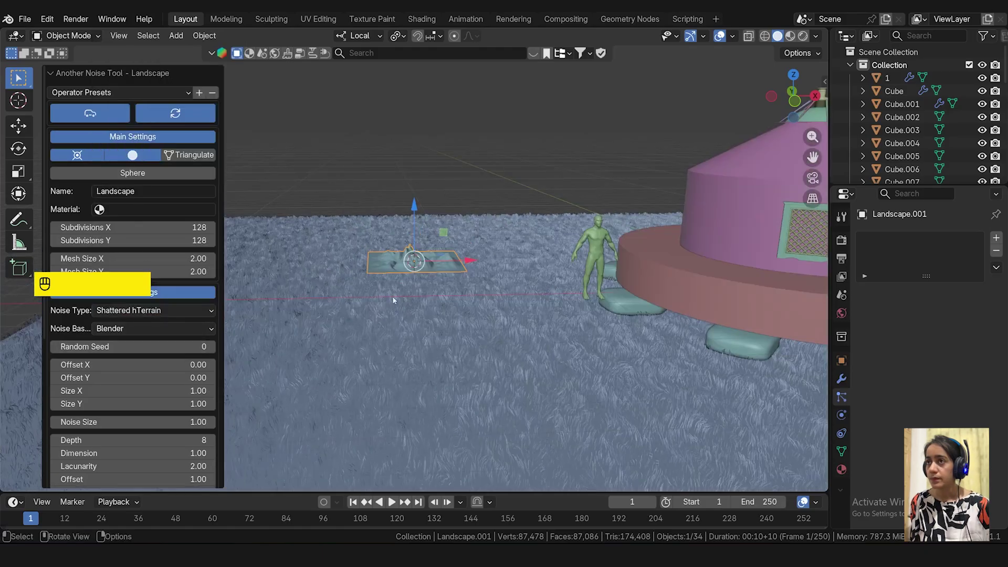
pyautogui.press('s')
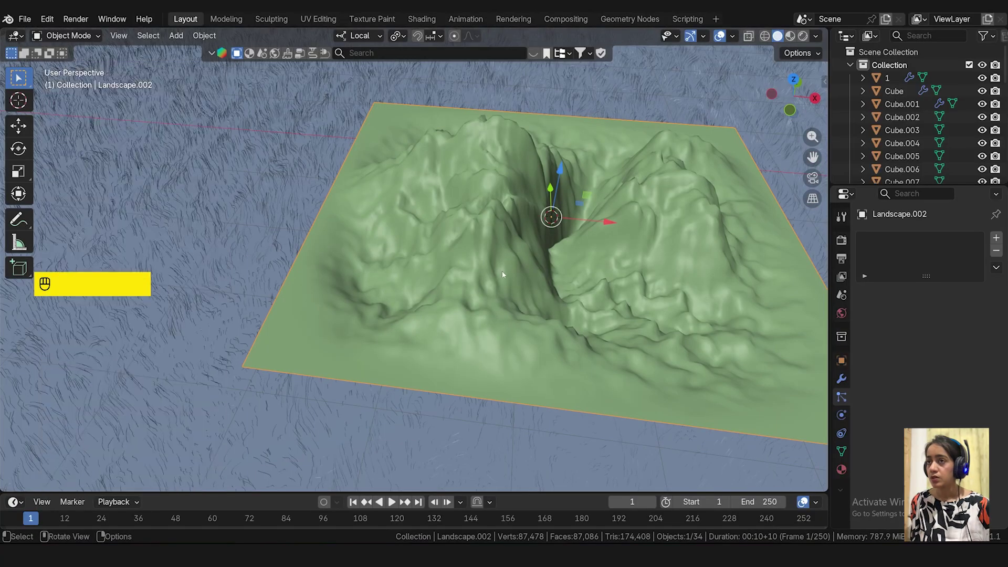
pyautogui.scroll(-5, 502, 274)
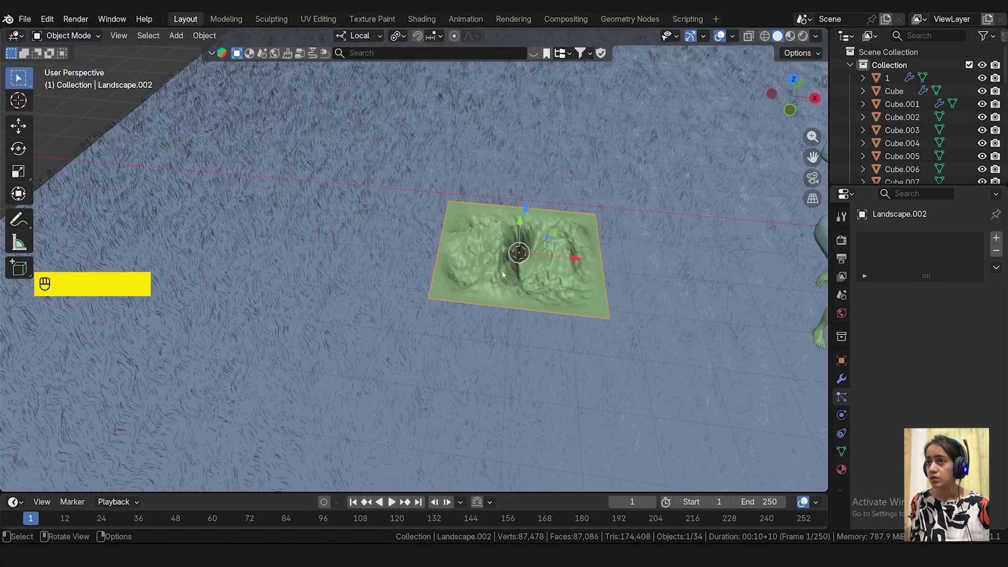
pyautogui.scroll(7, 502, 275)
pyautogui.press('KP_1')
pyautogui.moveTo(502, 274); pyautogui.dragTo(529, 205, button='middle')
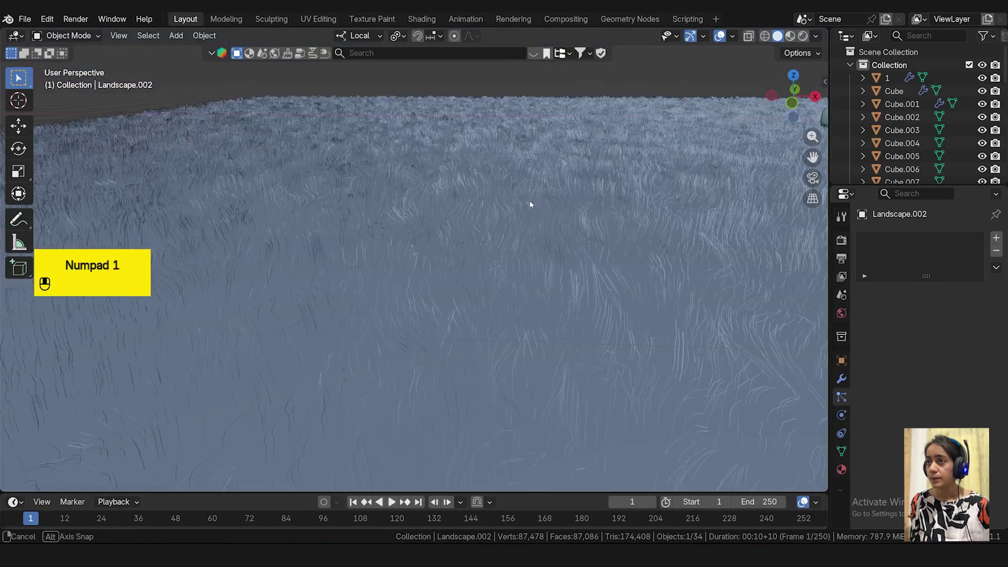
pyautogui.press('KP_1')
pyautogui.scroll(-2, 529, 204)
pyautogui.scroll(-3, 529, 204)
pyautogui.press('s')
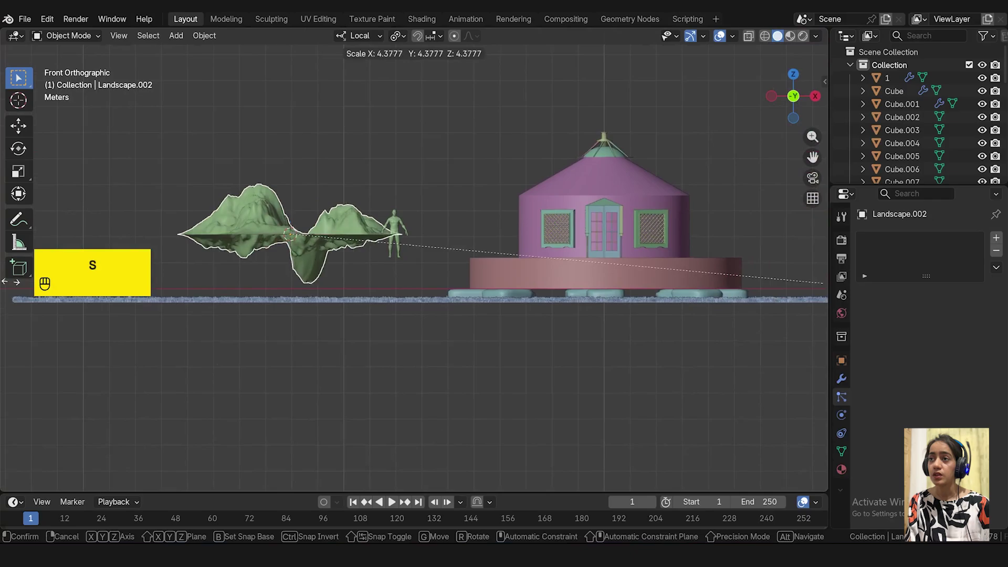
pyautogui.click(589, 247)
# - Move the landscape about 16.46 m along Y behind the yurt and lower it along Z to the grass level
pyautogui.press('KP_3')
pyautogui.press('g')
pyautogui.press('y')
pyautogui.click(639, 229)
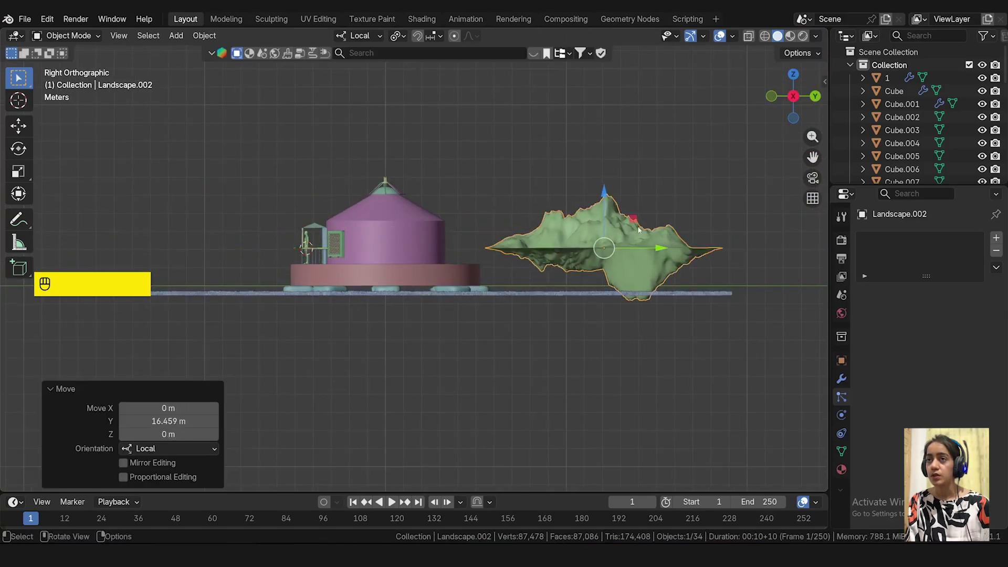
pyautogui.press('g')
pyautogui.press('z')
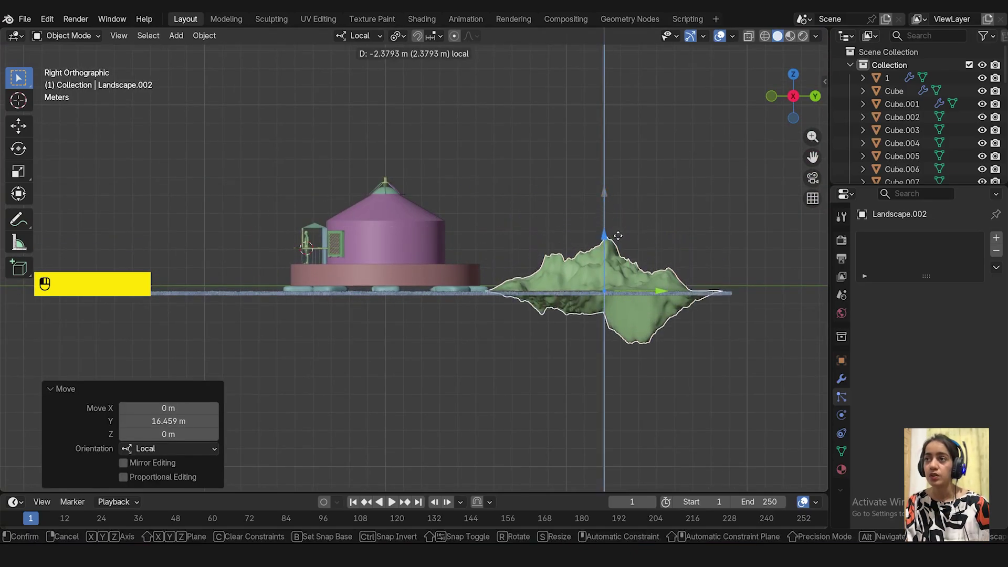
pyautogui.click(556, 254)
# - Add a camera from the front view and switch to the camera's view
pyautogui.press('KP_1')
pyautogui.scroll(-2, 360, 292)
pyautogui.click(361, 292)
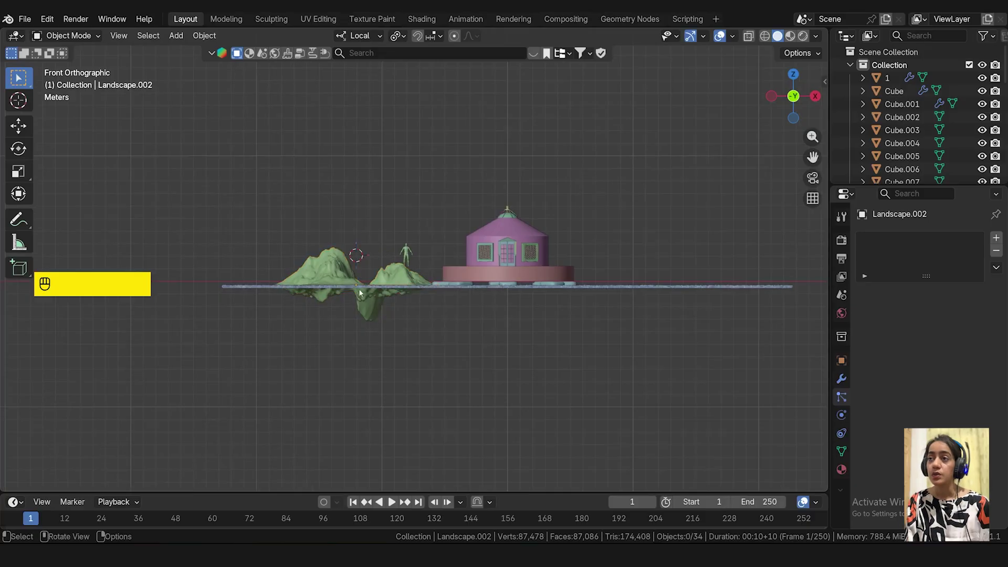
pyautogui.hotkey('shift', 'a')
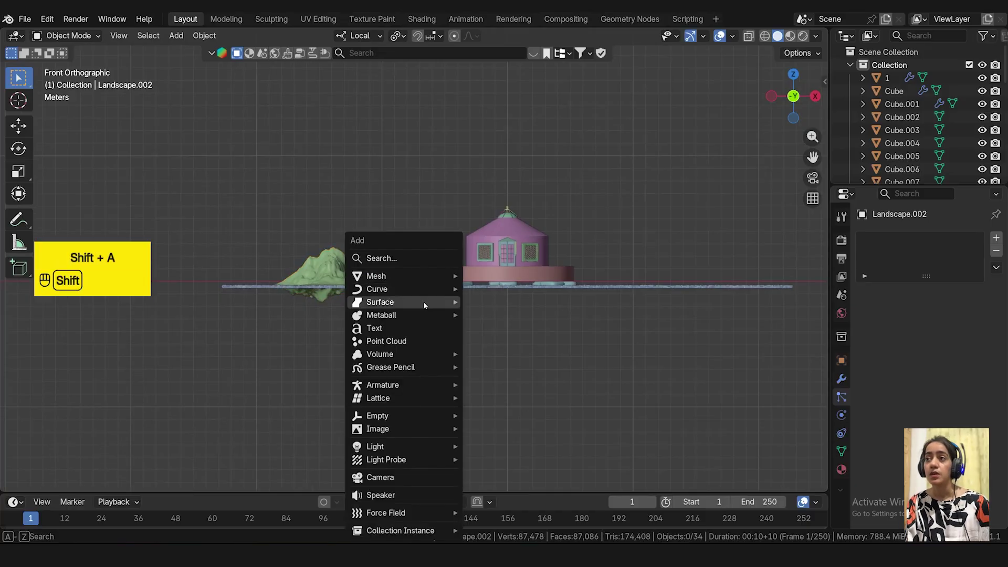
pyautogui.click(397, 477)
pyautogui.press('KP_0')
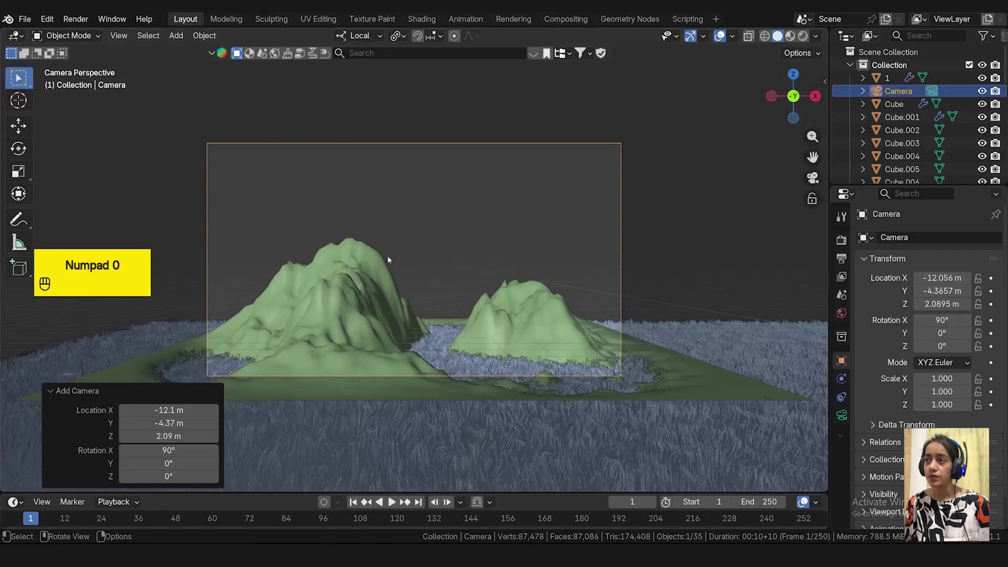
# - Lock the camera to the view and pull it back until the yurt sits centred in the frame with the mountains behind
pyautogui.scroll(-3, 389, 265)
pyautogui.scroll(2, 389, 265)
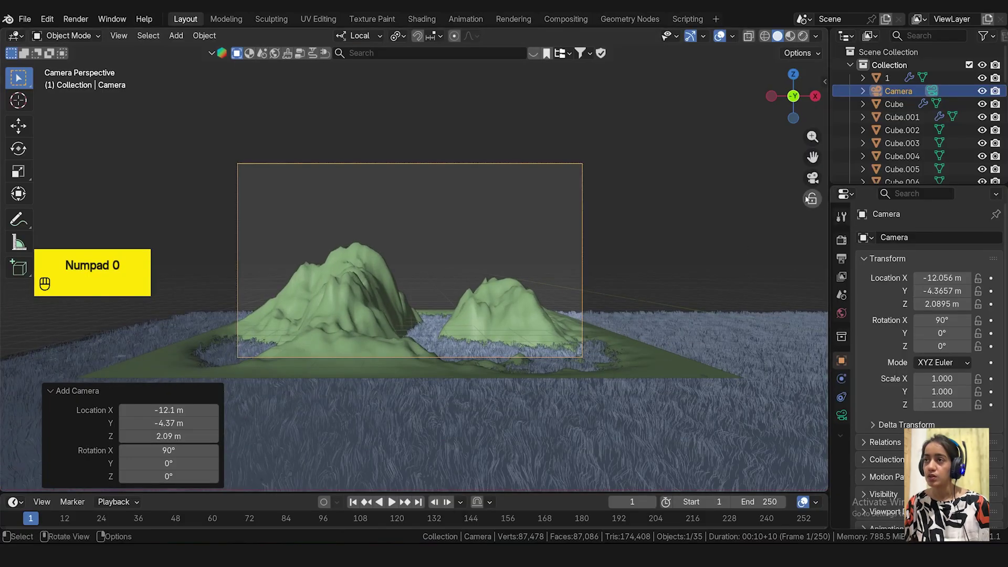
pyautogui.scroll(-7, 430, 251)
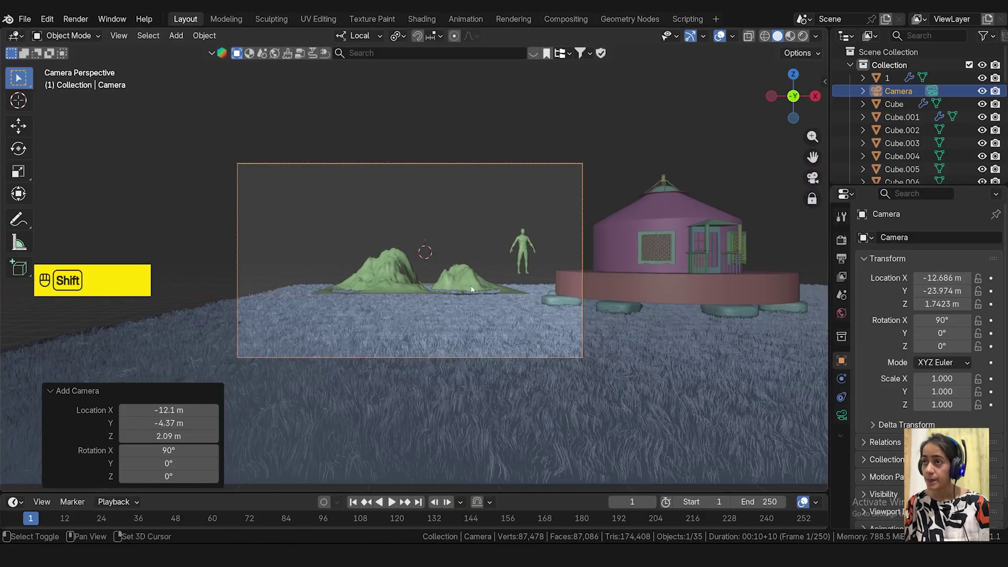
pyautogui.keyDown('shift'); pyautogui.moveTo(430, 251); pyautogui.dragTo(296, 274, button='middle'); pyautogui.keyUp('shift')
pyautogui.scroll(-2, 430, 306)
pyautogui.keyDown('shift'); pyautogui.moveTo(439, 254); pyautogui.dragTo(419, 227, button='middle'); pyautogui.keyUp('shift')
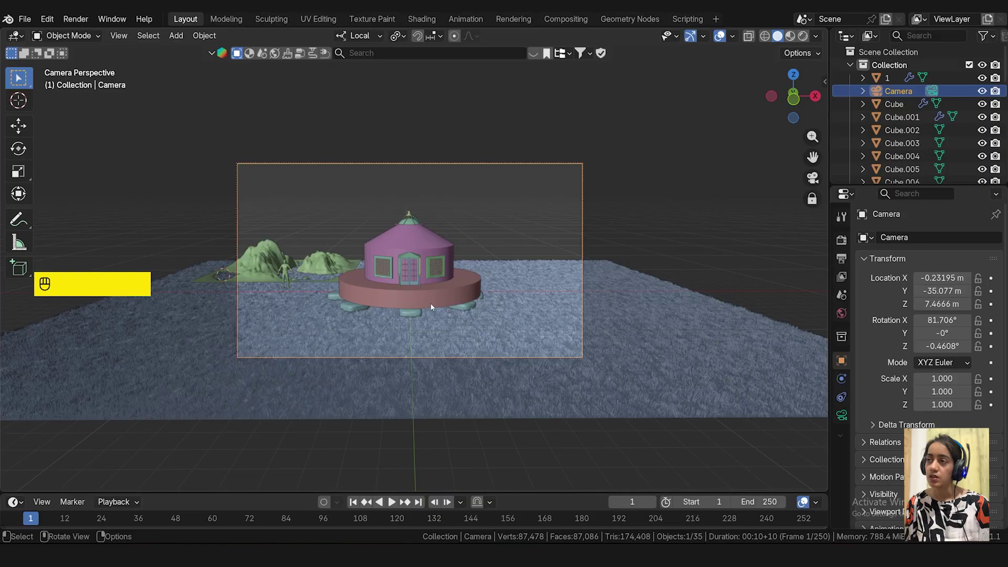
pyautogui.moveTo(430, 304)
pyautogui.keyDown('shift'); pyautogui.mouseDown(button='middle')
pyautogui.moveTo(428, 288)
pyautogui.moveTo(453, 297)
pyautogui.moveTo(428, 294)
pyautogui.moveTo(423, 309)
pyautogui.moveTo(418, 295)
pyautogui.mouseUp(button='middle'); pyautogui.keyUp('shift')
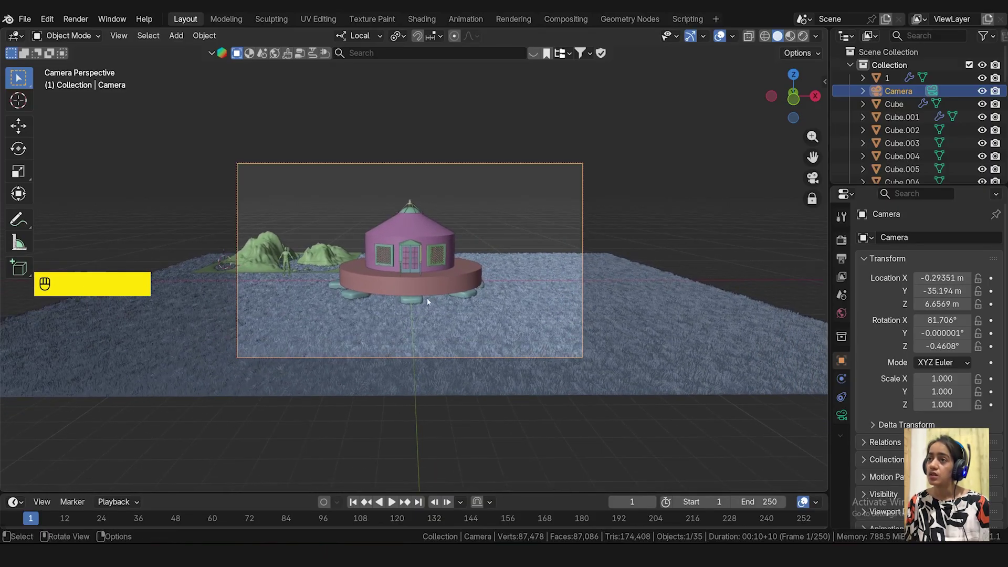
# - Lower the landscape about 0.12 m along Z and place a linked duplicate about 20.07 m along local X
pyautogui.click(278, 285)
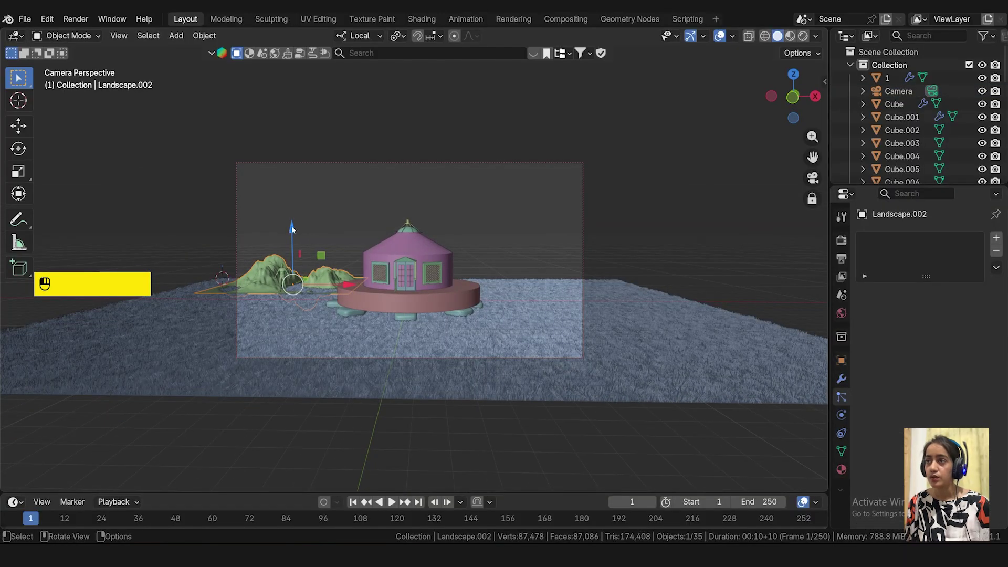
pyautogui.moveTo(292, 227); pyautogui.dragTo(294, 235)
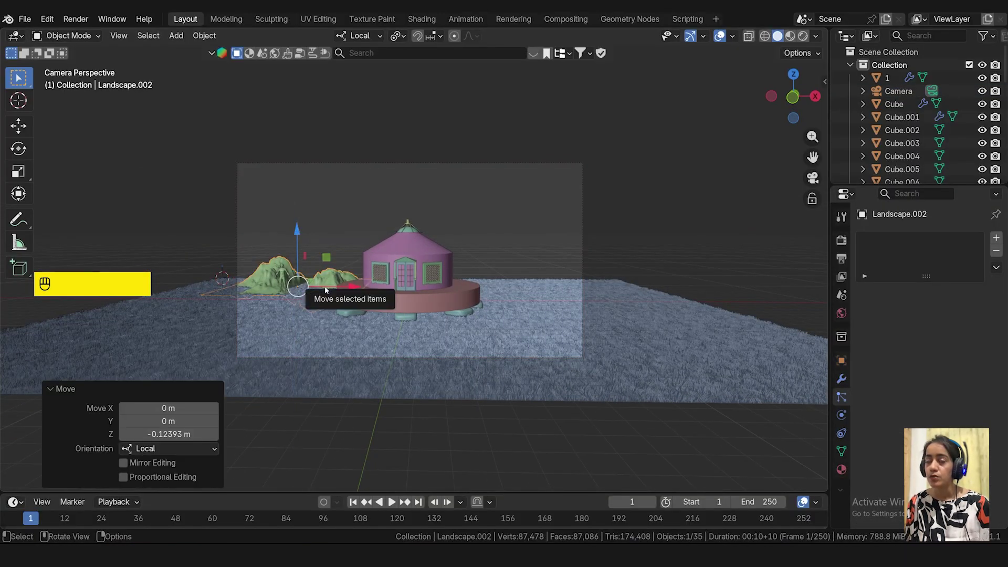
pyautogui.hotkey('alt', 'd')
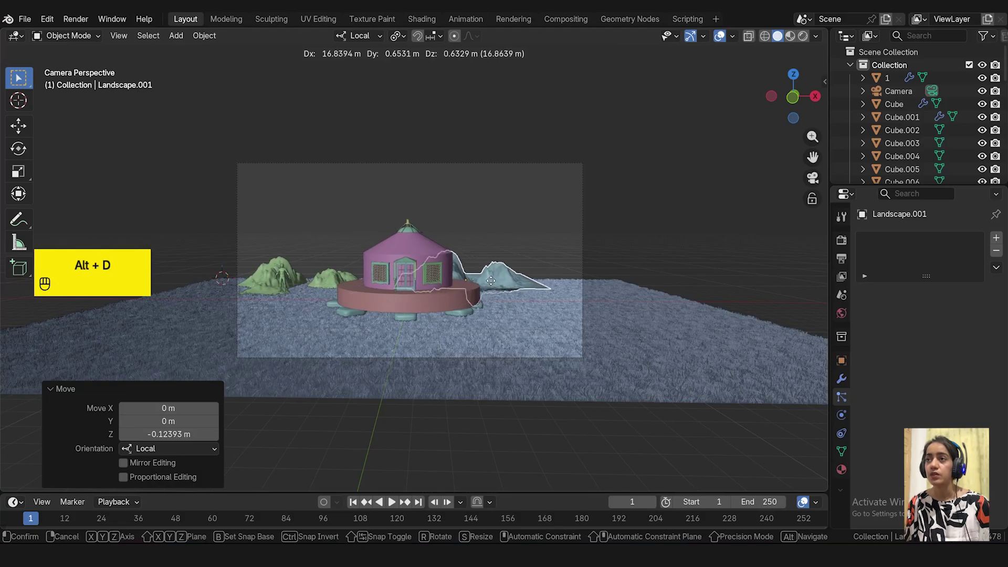
pyautogui.rightClick(404, 286)
pyautogui.moveTo(353, 287); pyautogui.dragTo(557, 272)
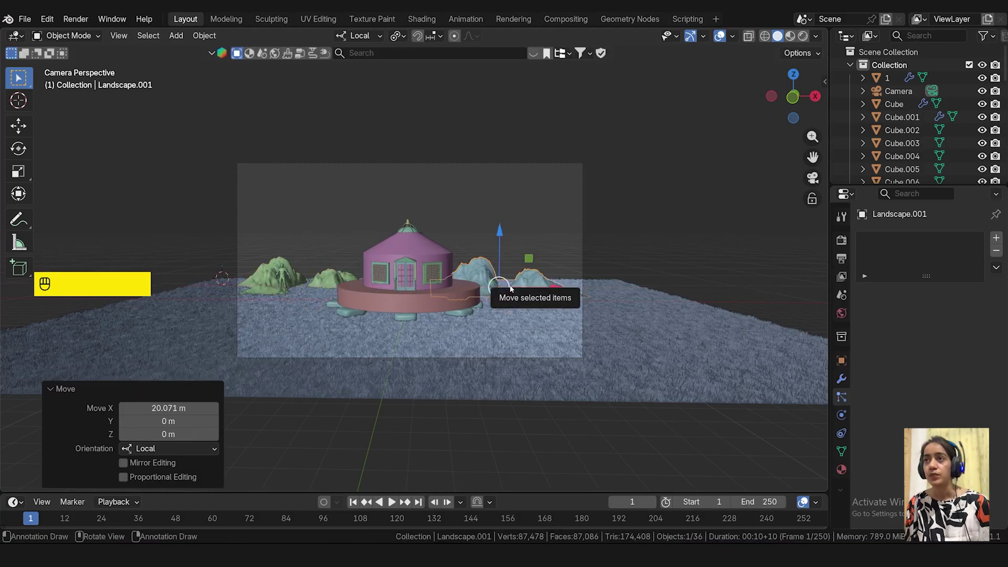
# - Rotate the duplicated landscape 180° about local Z and place a linked copy of it about -10.41 m along local X
pyautogui.write('rz')
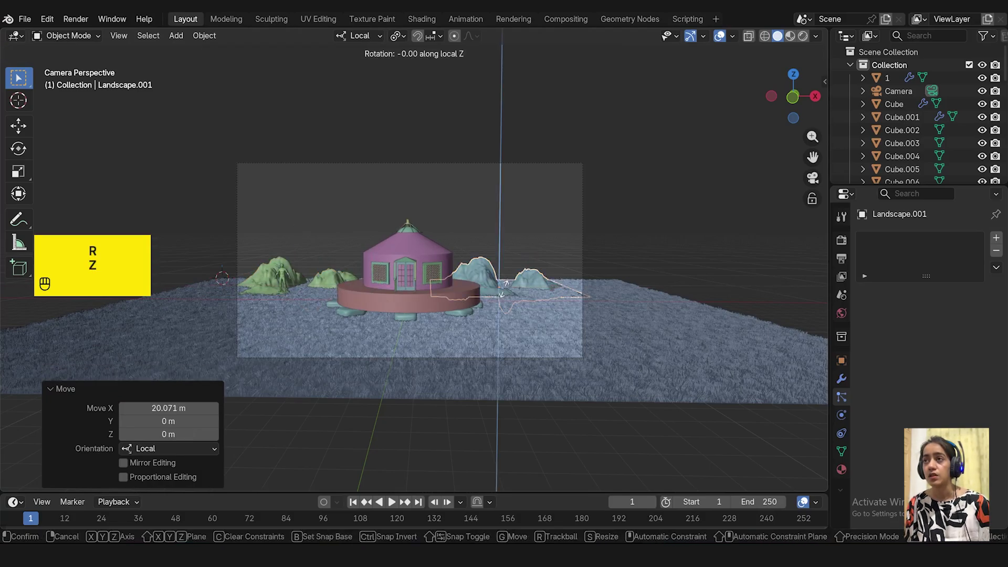
pyautogui.write('180')
pyautogui.click(498, 289)
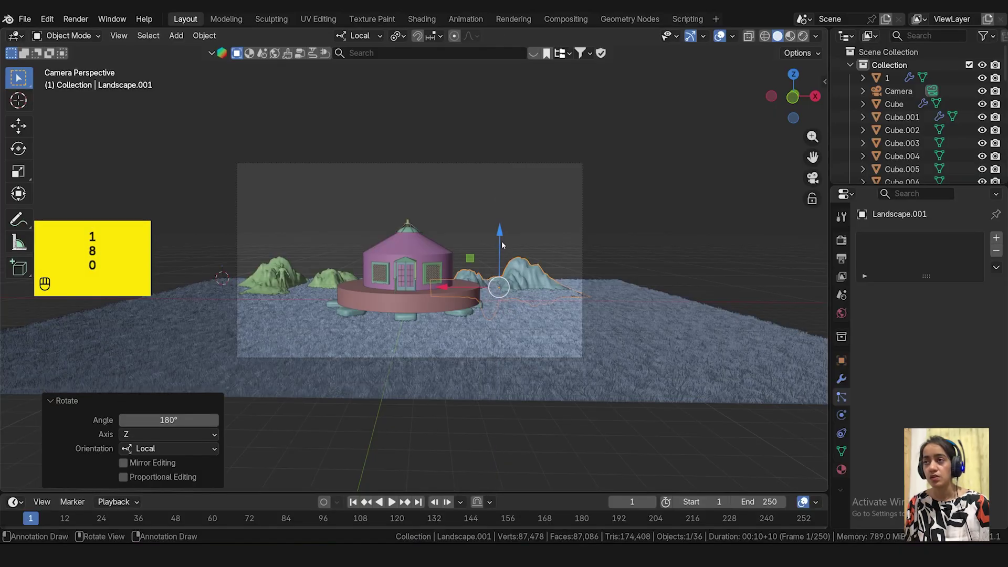
pyautogui.hotkey('alt', 'd')
pyautogui.press('x')
pyautogui.click(443, 231)
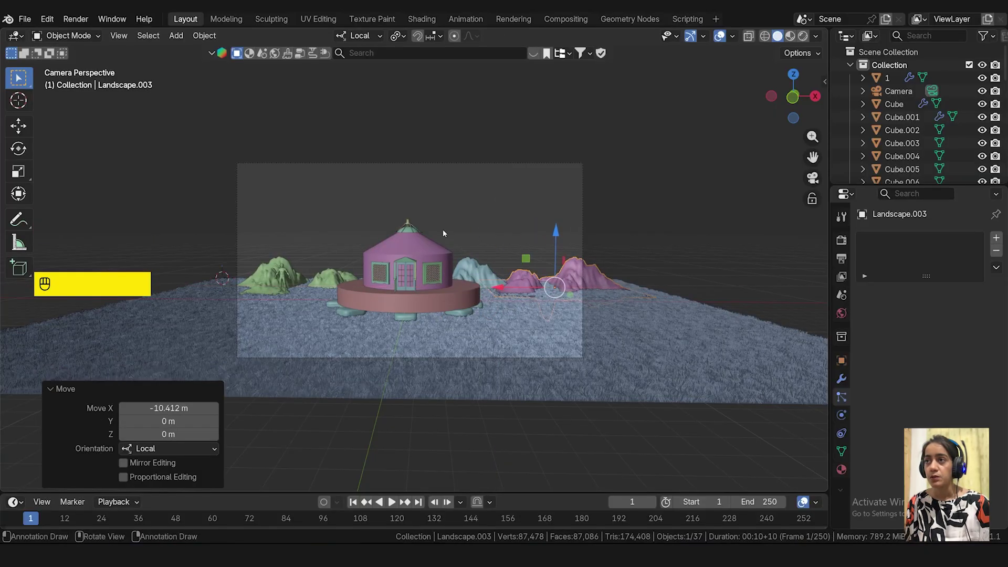
# - Select all three landscape meshes and adjust their height together along local Z, leaving nothing selected
pyautogui.press('KP_1')
pyautogui.moveTo(552, 296); pyautogui.dragTo(555, 377, button='middle')
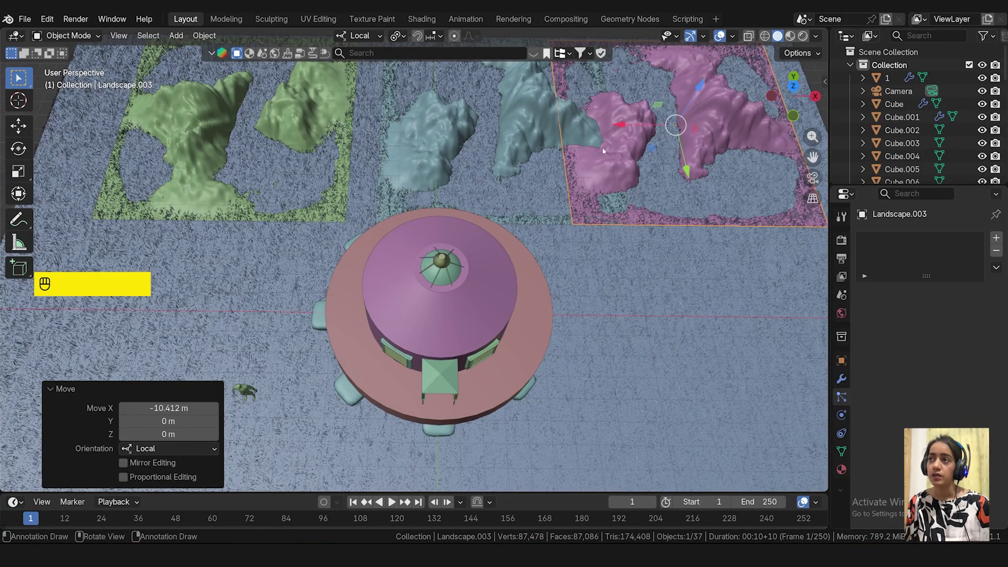
pyautogui.keyDown('shift'); pyautogui.click(487, 150); pyautogui.keyUp('shift')
pyautogui.keyDown('shift'); pyautogui.click(332, 128); pyautogui.keyUp('shift')
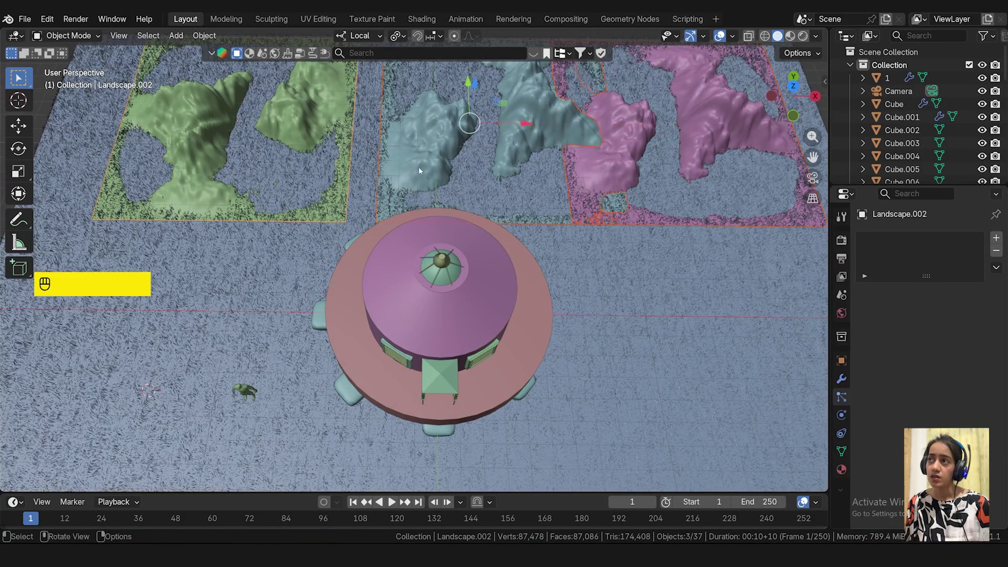
pyautogui.press('KP_0')
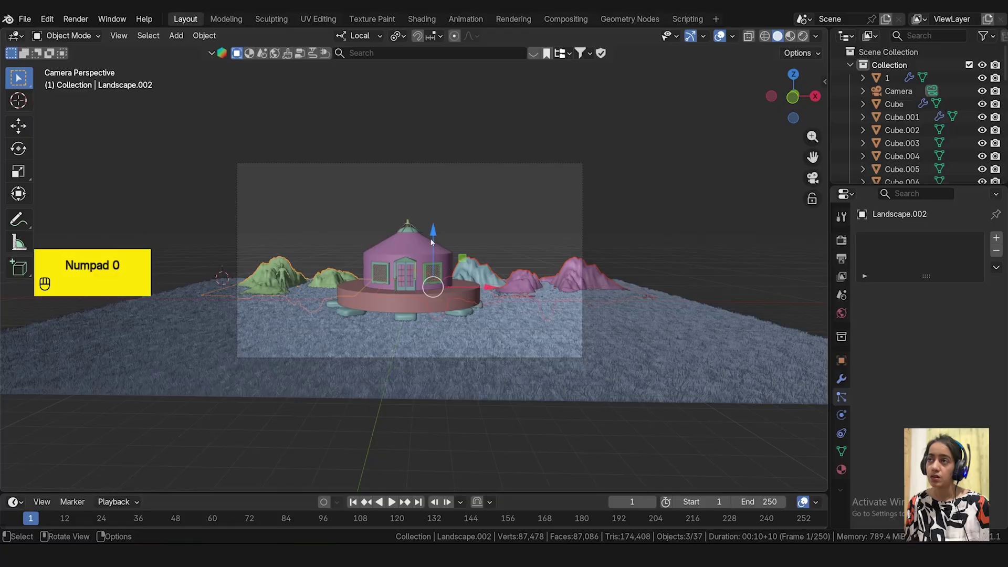
pyautogui.moveTo(433, 231); pyautogui.dragTo(434, 226)
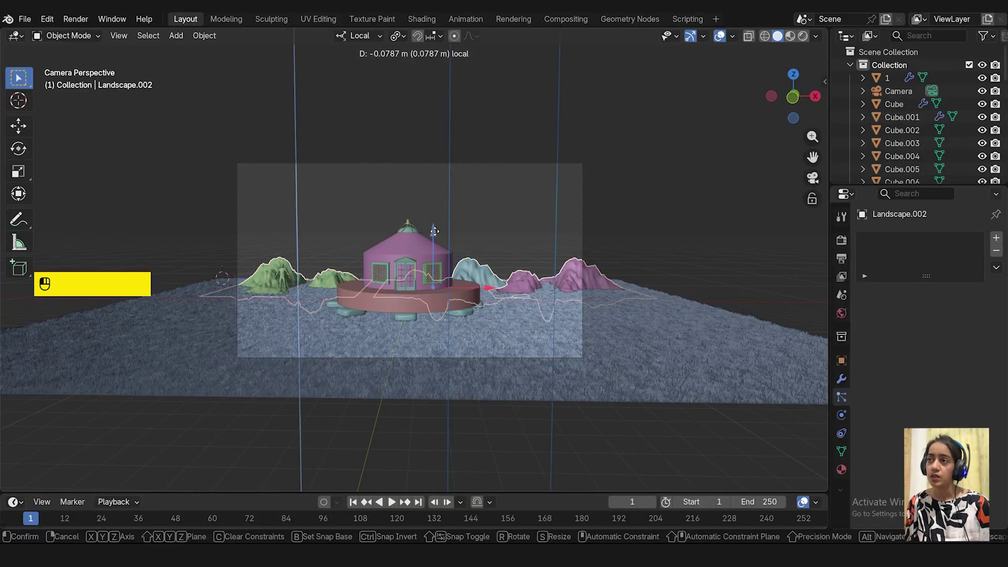
pyautogui.press('KP_0')
pyautogui.scroll(-2, 556, 231)
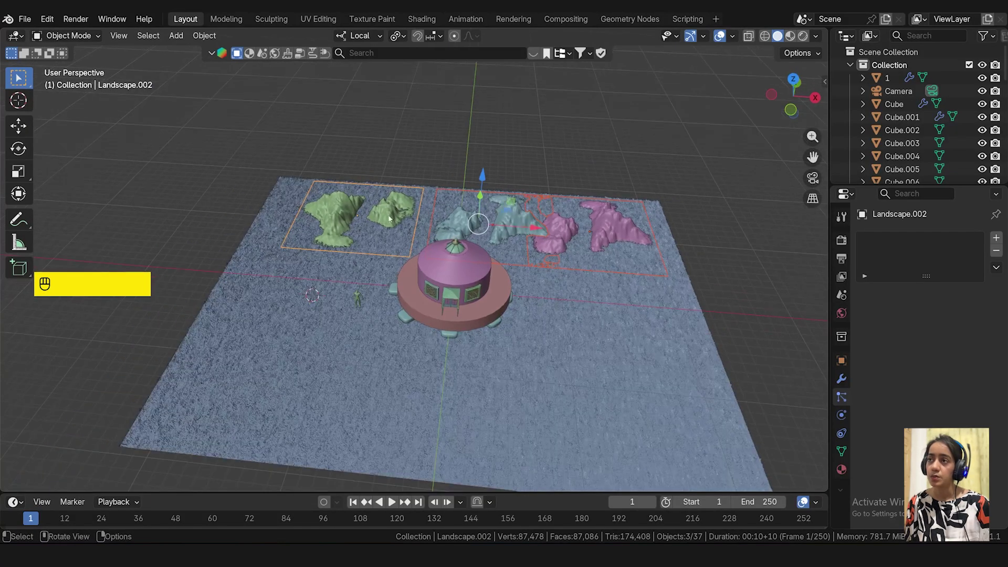
pyautogui.click(450, 158)
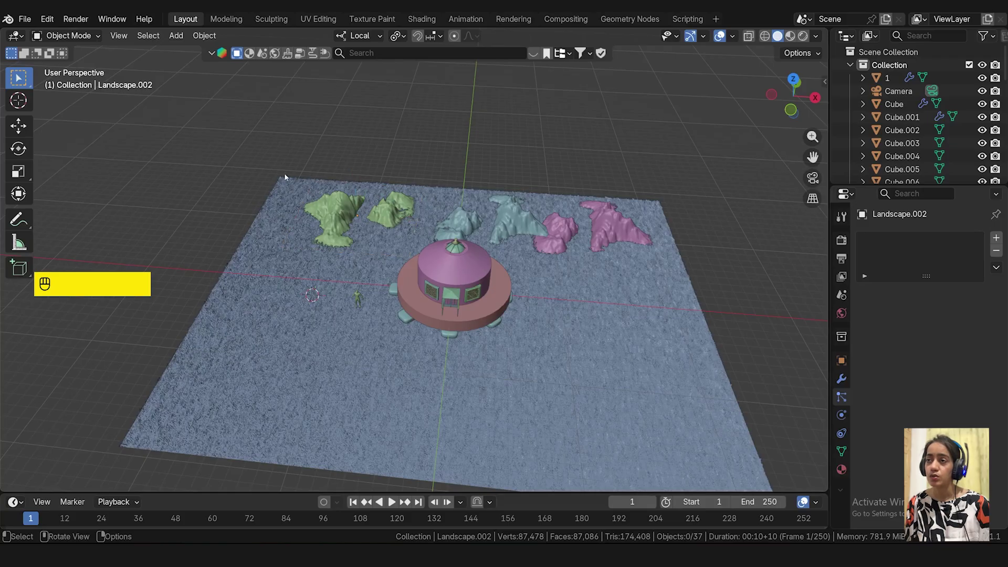
# - Add another Landscape mesh, scale it up and move it over the green mountains in the plane's back corner
pyautogui.scroll(3, 293, 276)
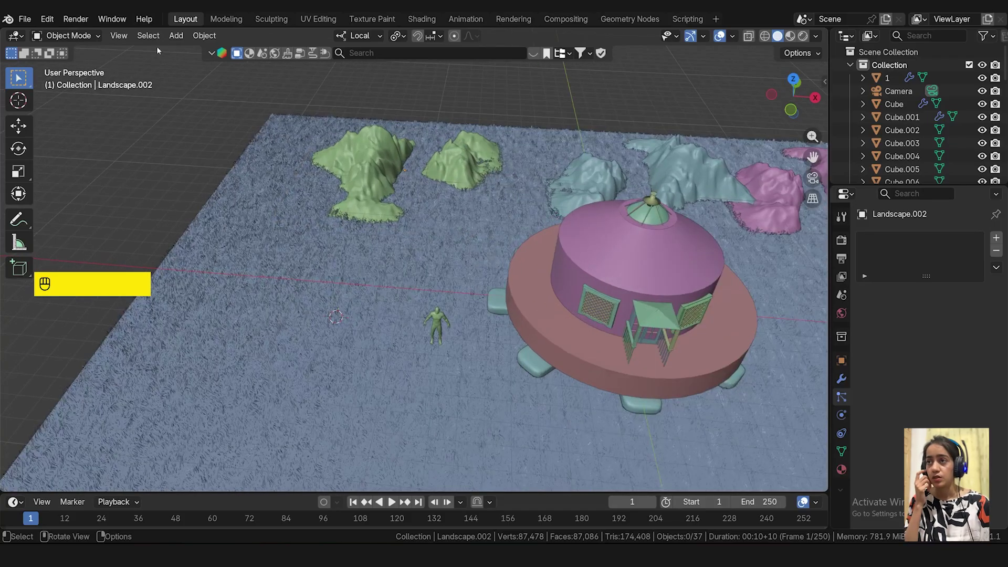
pyautogui.click(176, 35)
pyautogui.moveTo(260, 51)
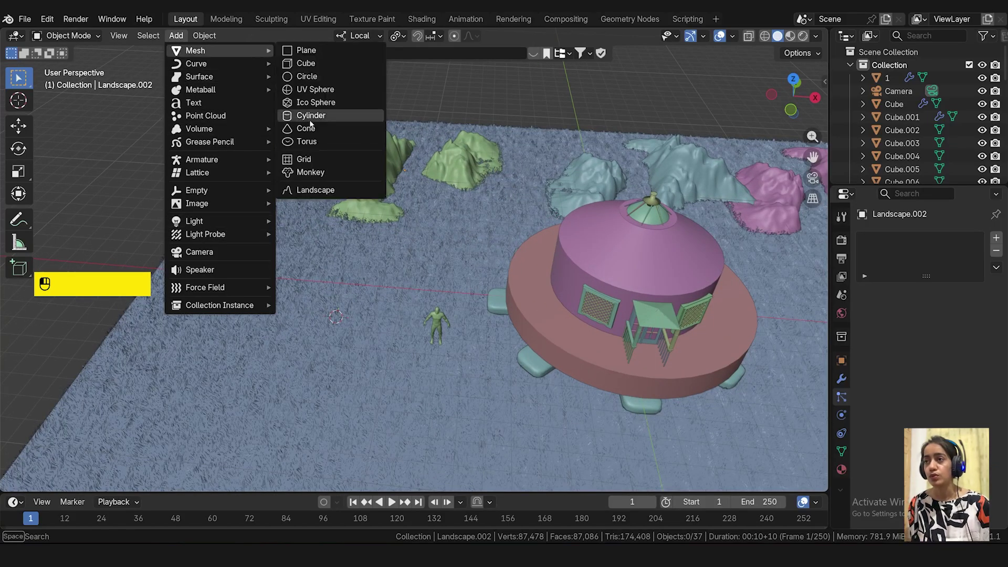
pyautogui.click(315, 190)
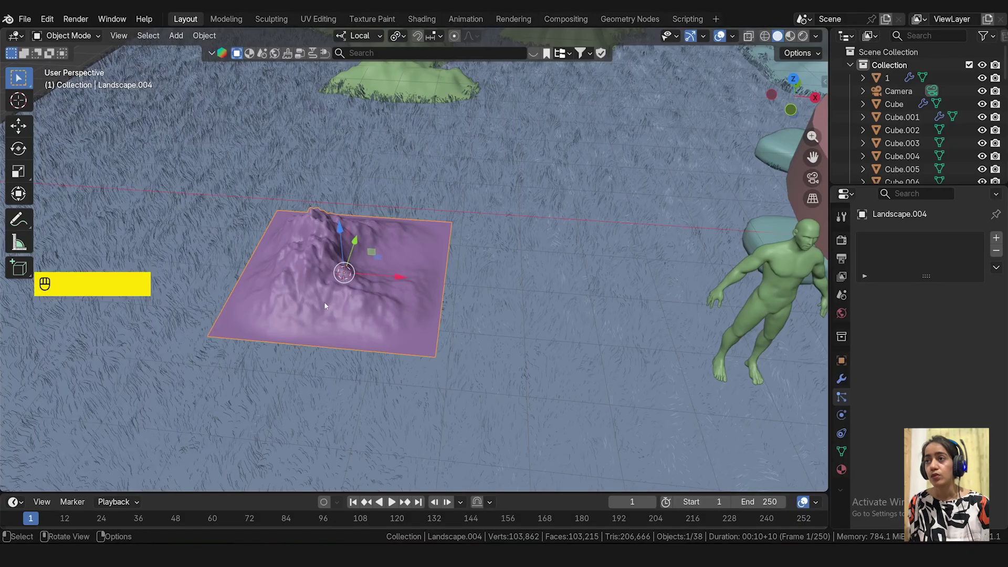
pyautogui.scroll(-4, 323, 301)
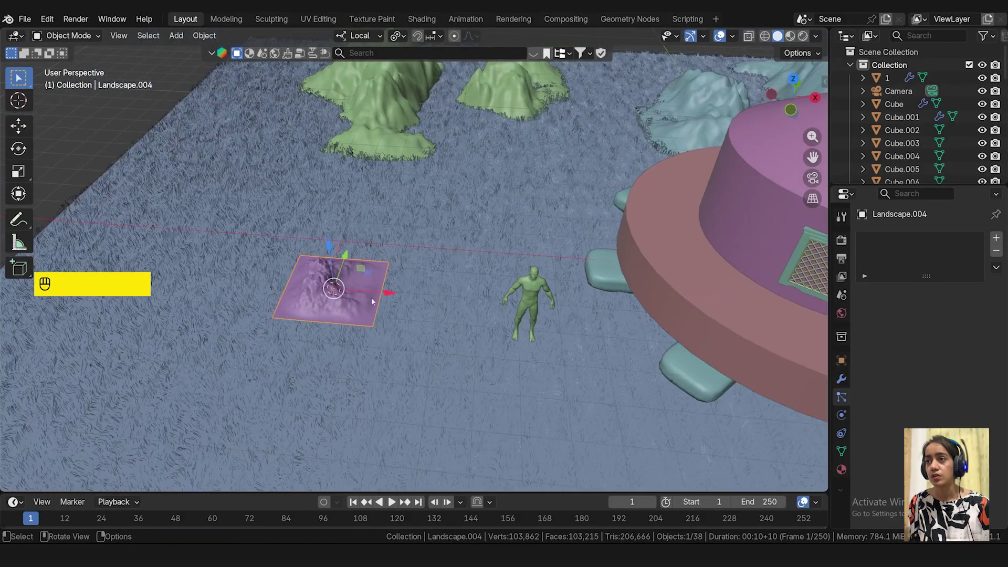
pyautogui.press('s')
pyautogui.click(396, 310)
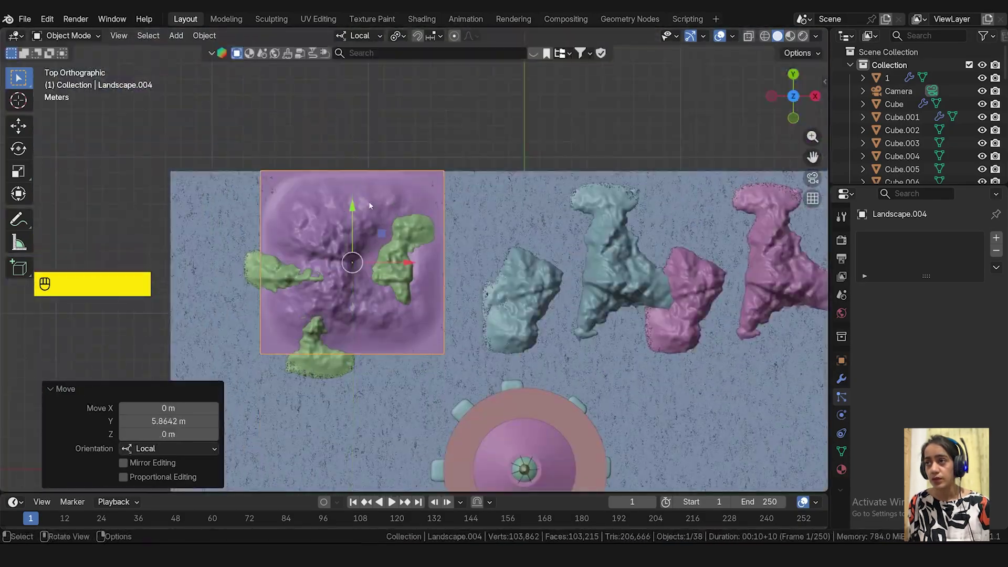
# - Lower the new landscape about 0.23 m along local Z so its flat border sinks below the grass
pyautogui.press('KP_1')
pyautogui.press('KP_8')
pyautogui.press('KP_8')
pyautogui.keyDown('alt'); pyautogui.middleClick(410, 340); pyautogui.keyUp('alt')
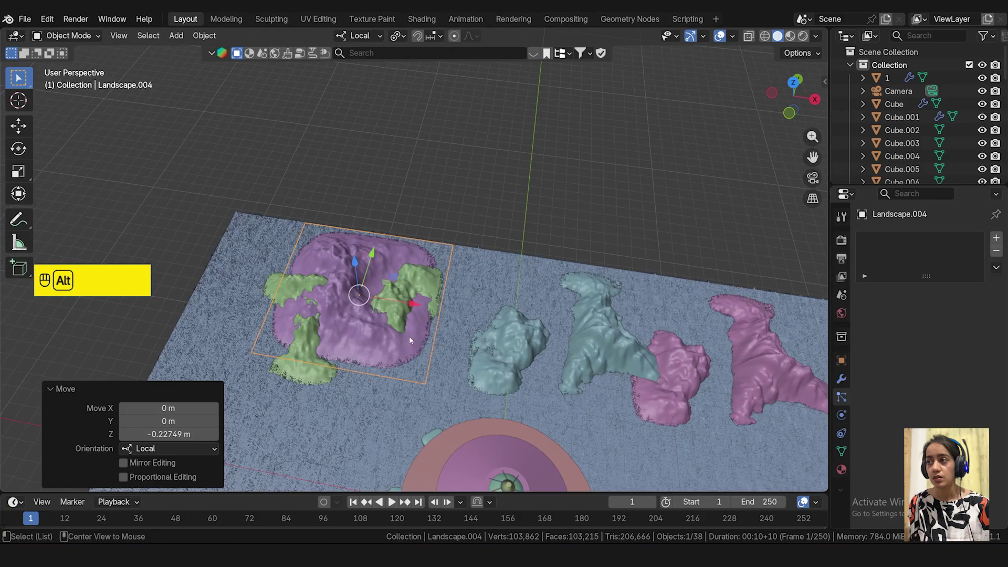
# - Fill the mountain range with two more landscape copies, lowering the one behind the yurt about 0.83 m along local Z
pyautogui.press('KP_0')
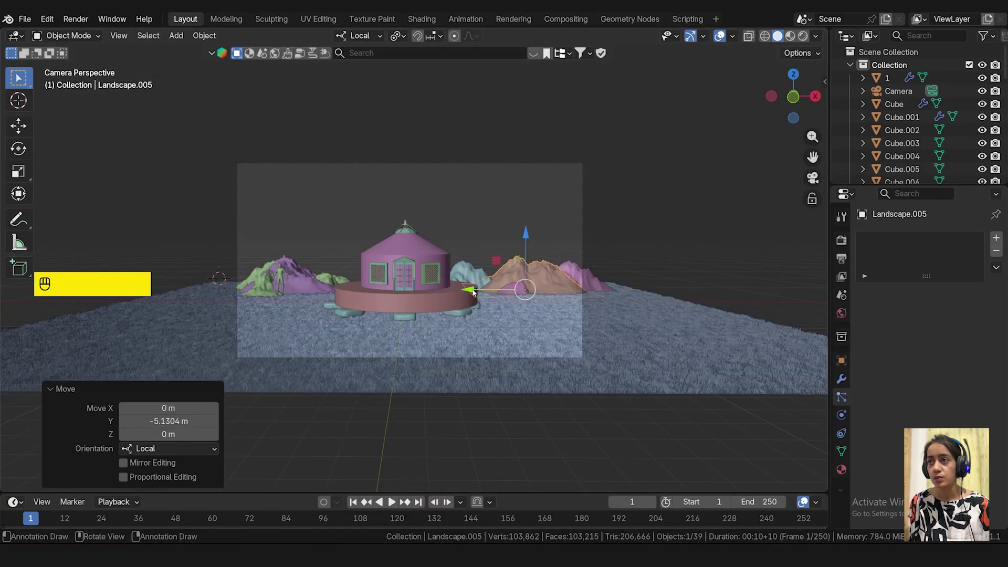
pyautogui.press('KP_1')
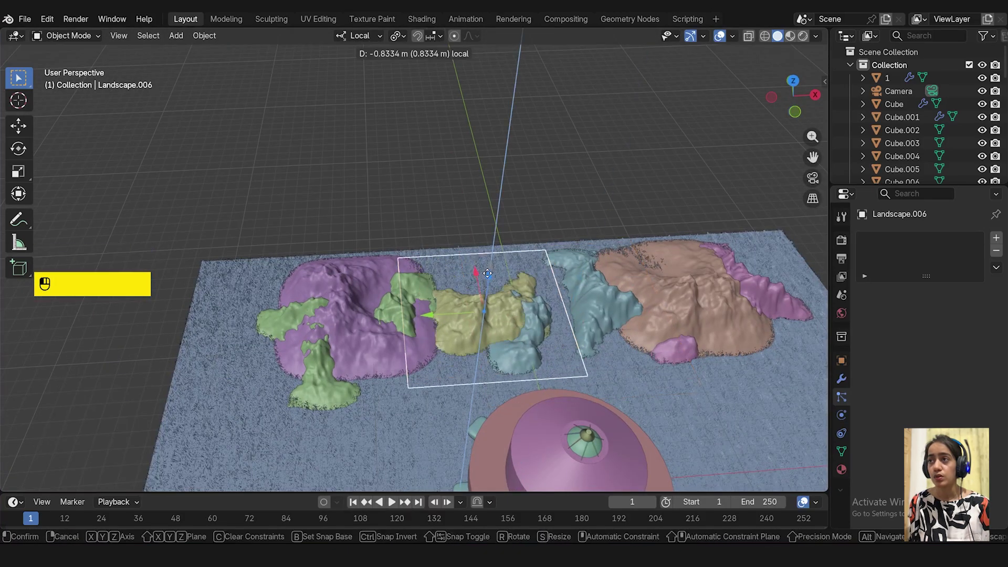
pyautogui.click(346, 299)
pyautogui.press('KP_1')
pyautogui.press('KP_0')
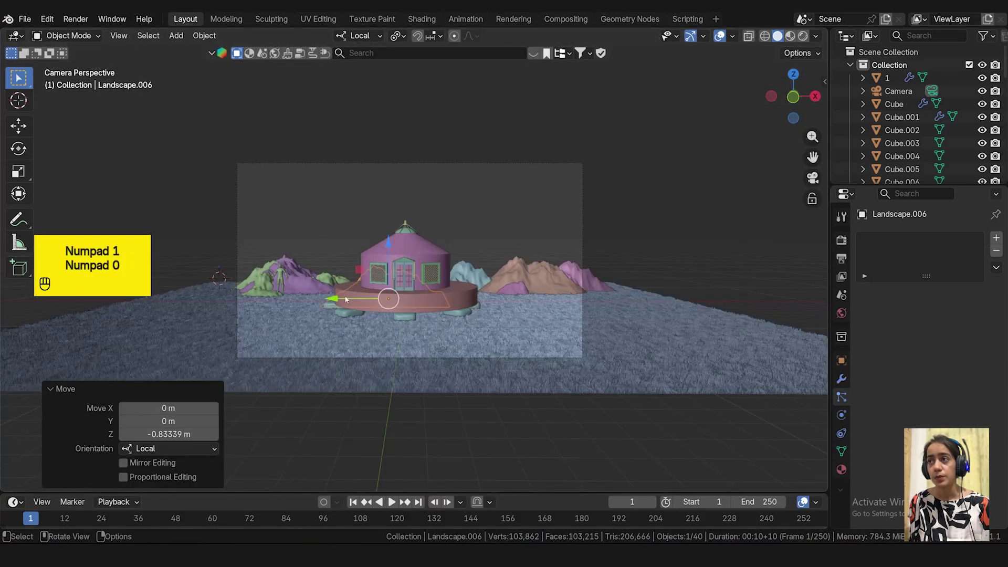
pyautogui.moveTo(346, 299); pyautogui.dragTo(347, 318, button='middle')
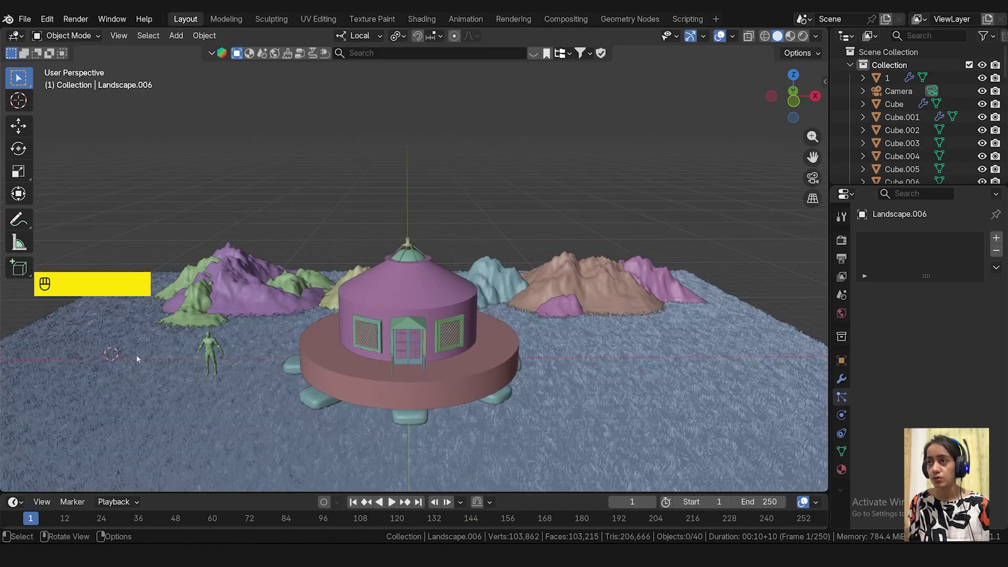
# - Snap the 3D cursor to the world origin and save the Mongolian Yurt file
pyautogui.keyDown('shift'); pyautogui.moveTo(364, 374); pyautogui.dragTo(488, 331, button='middle'); pyautogui.keyUp('shift')
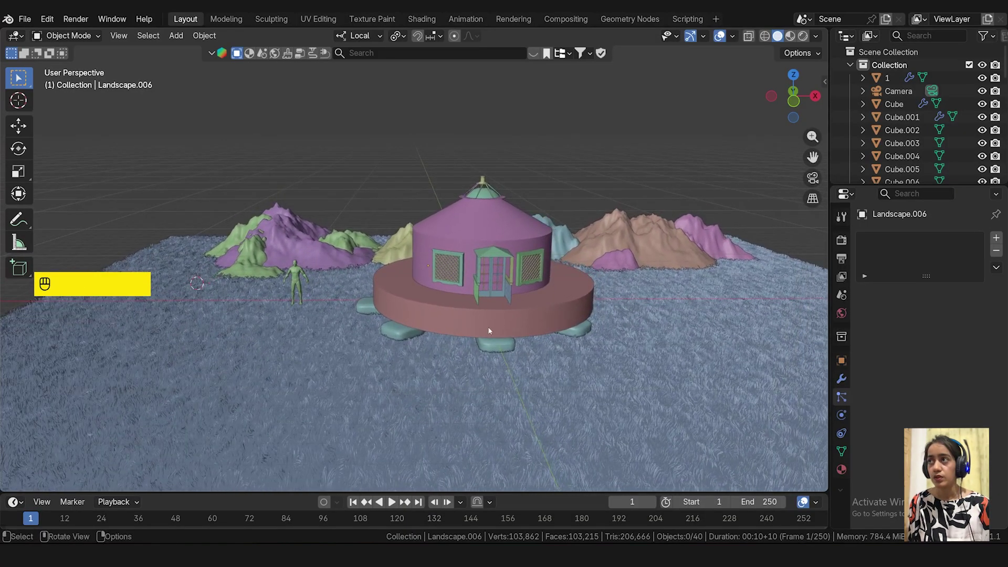
pyautogui.hotkey('shift', 's')
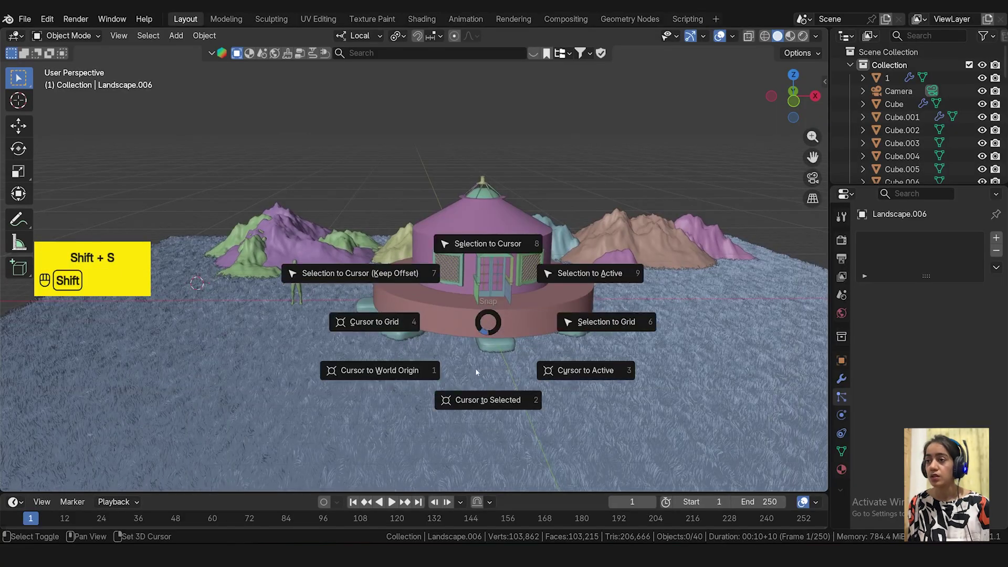
pyautogui.click(399, 374)
pyautogui.scroll(8, 499, 305)
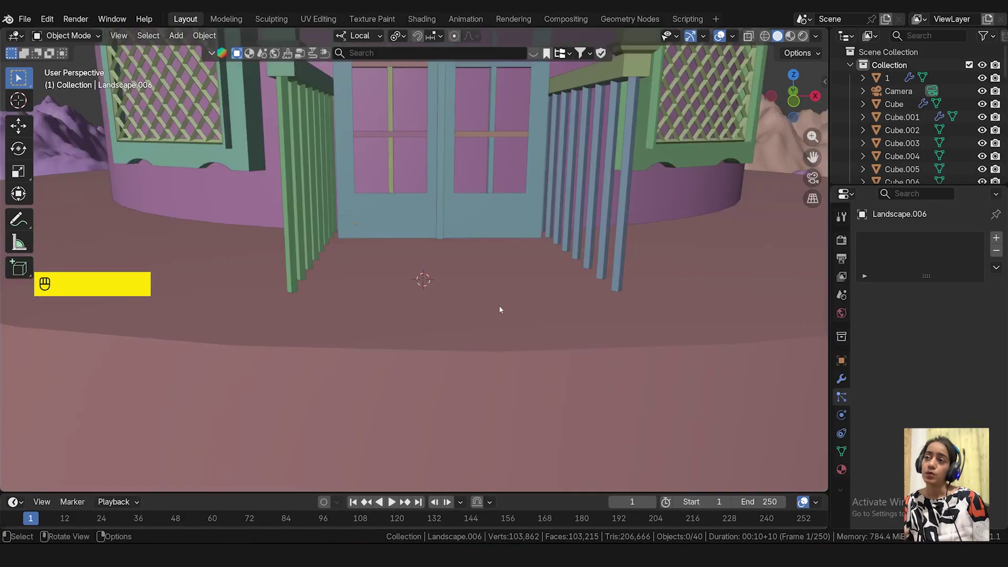
pyautogui.scroll(-8, 429, 272)
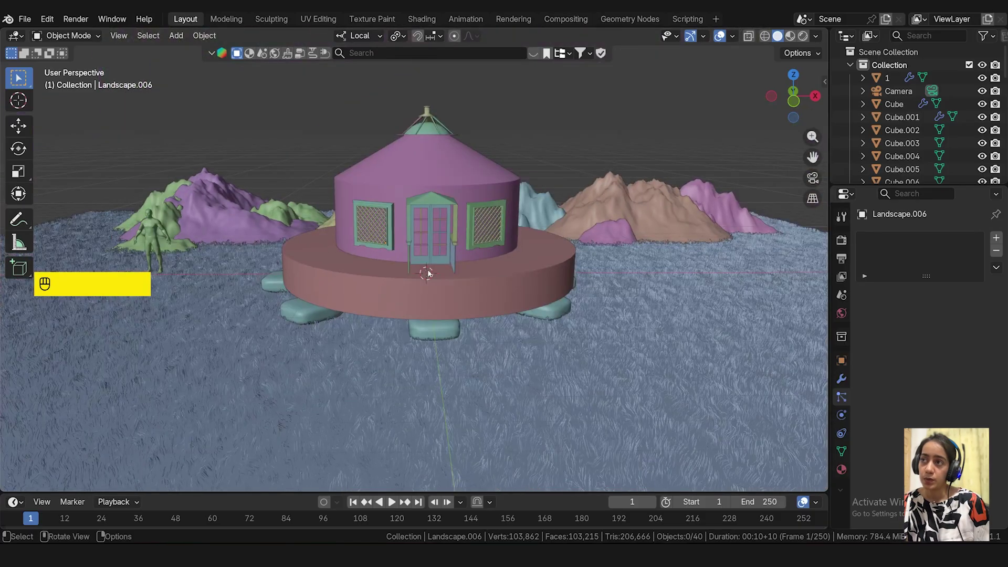
pyautogui.hotkey('ctrl', 's')
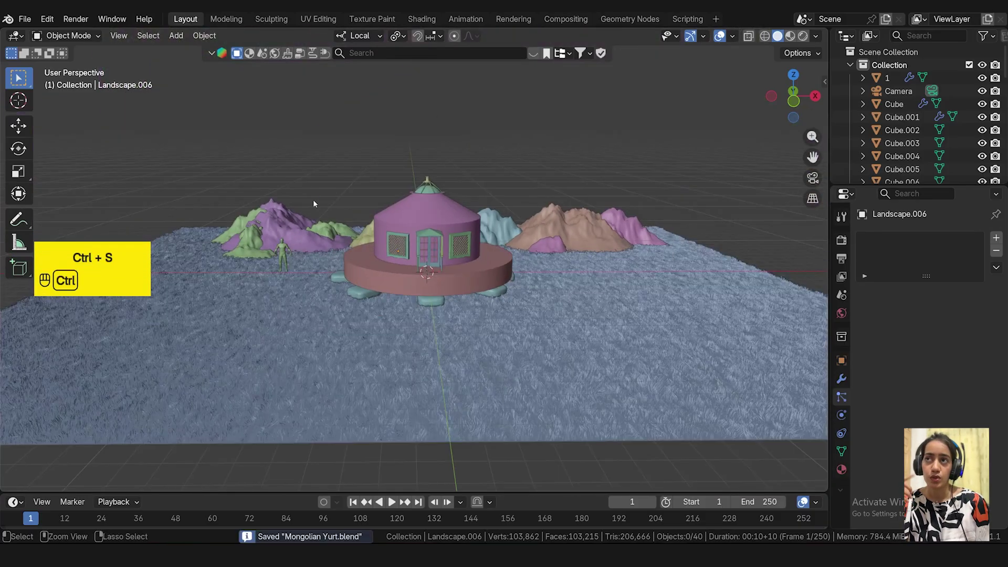
pyautogui.scroll(-2, 426, 265)
pyautogui.scroll(2, 427, 265)
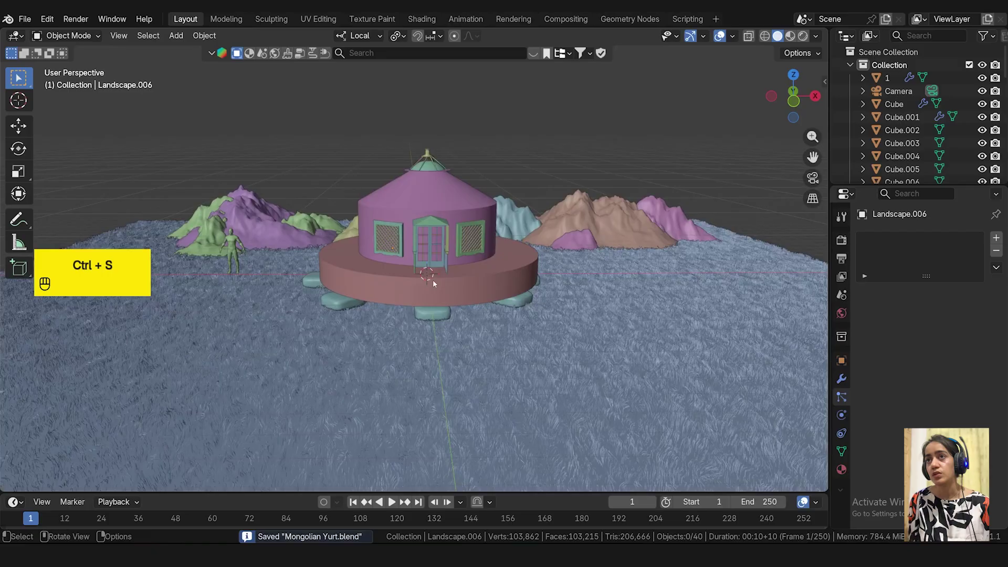
pyautogui.scroll(-6, 616, 316)
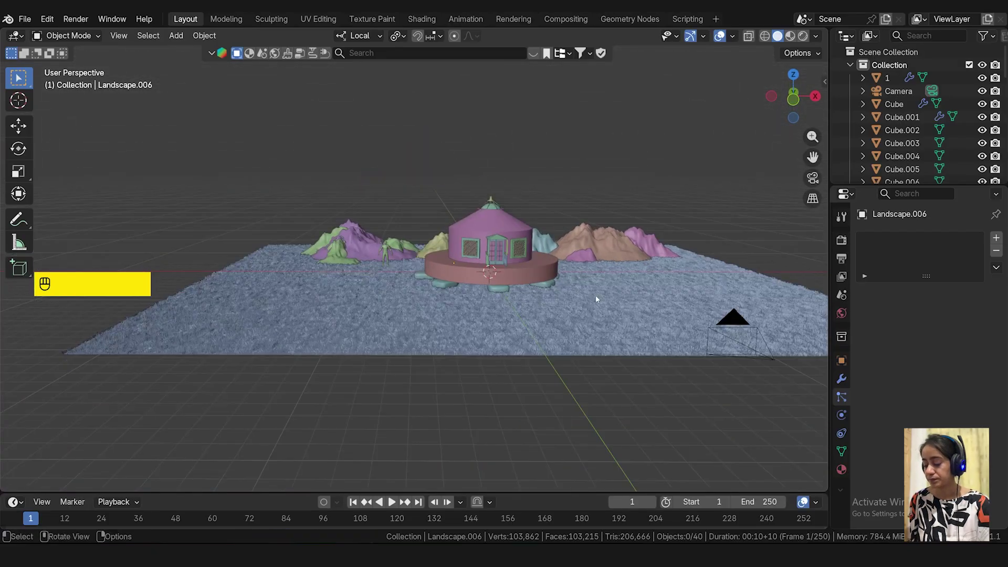
pyautogui.moveTo(596, 296); pyautogui.dragTo(575, 270, button='middle')
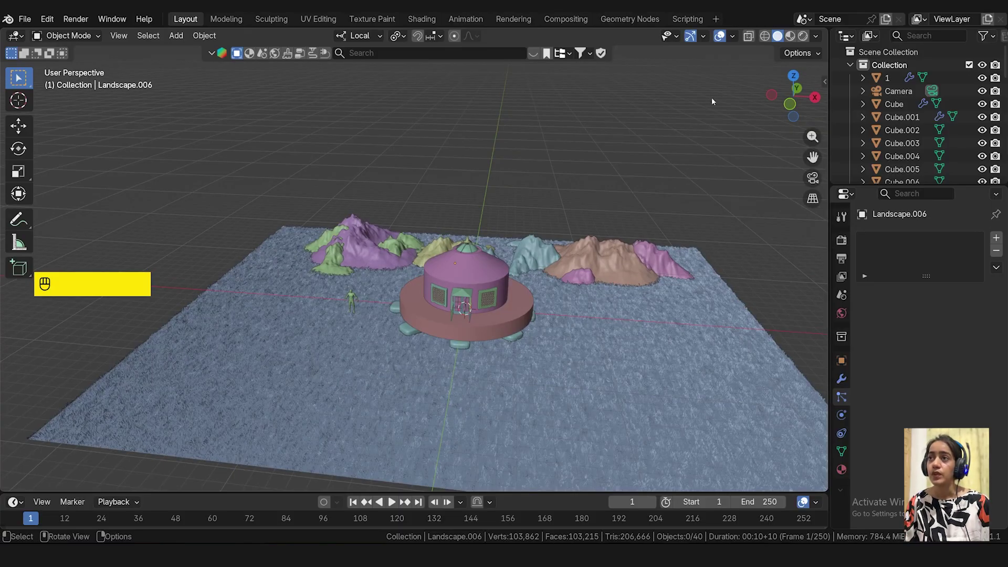
# - Search the model library for flowers with free assets listed first and browse the results
pyautogui.click(461, 52)
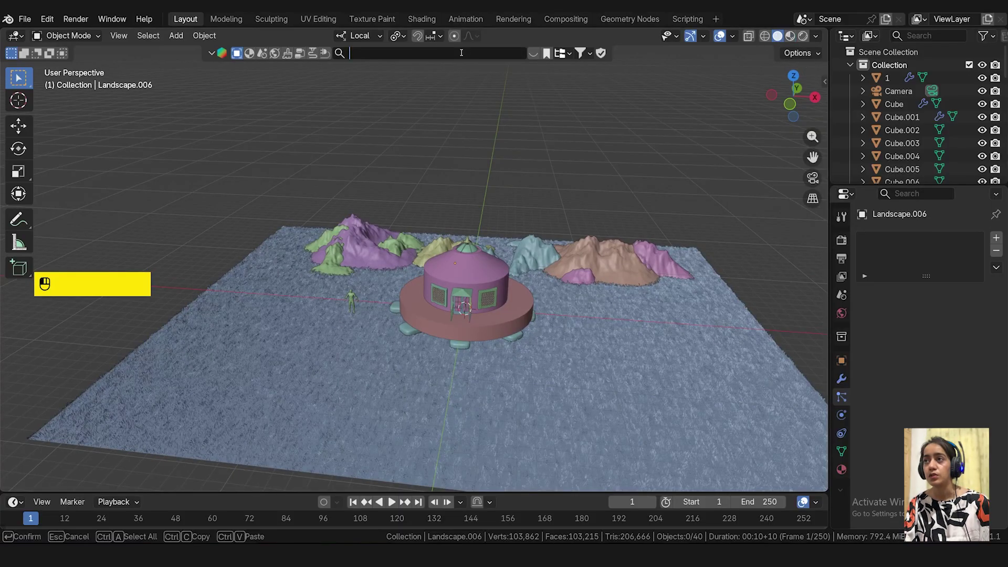
pyautogui.write('flowers')
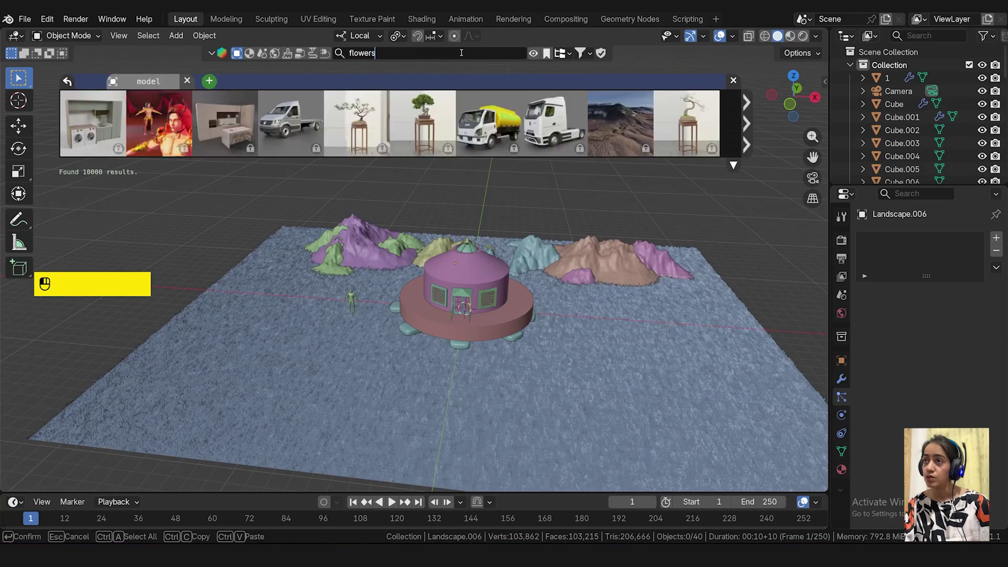
pyautogui.press('Return')
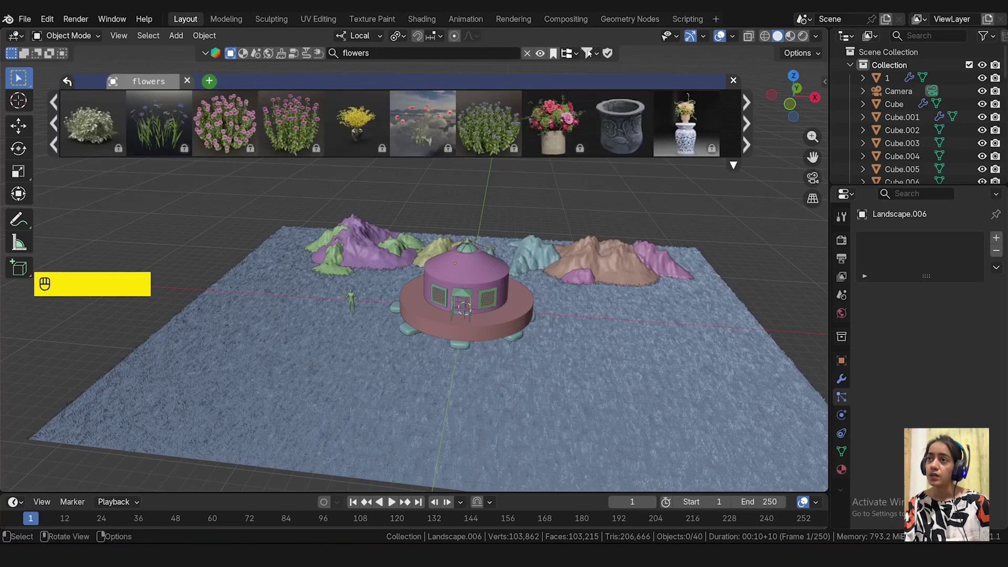
pyautogui.click(587, 53)
pyautogui.click(548, 105)
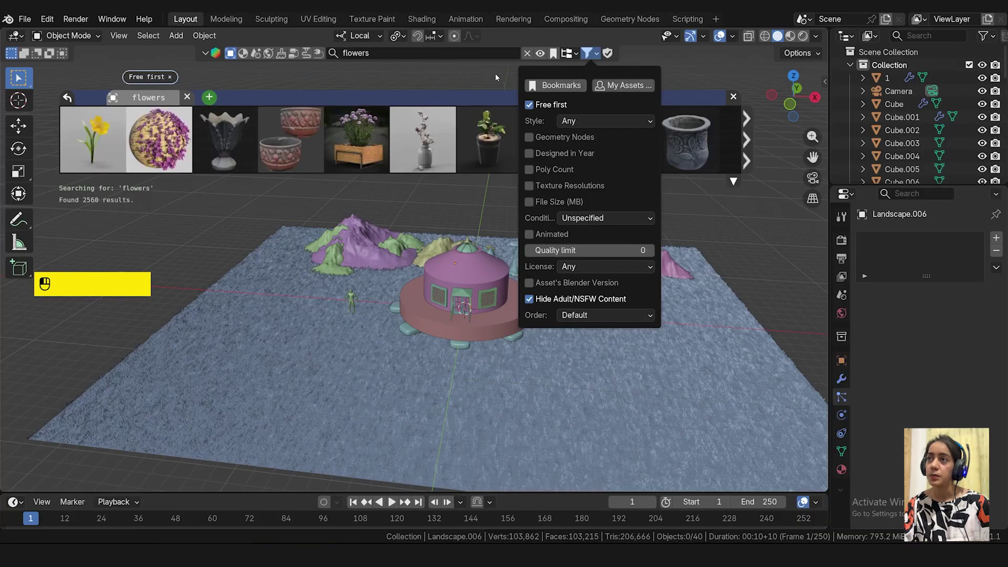
pyautogui.scroll(-4, 434, 131)
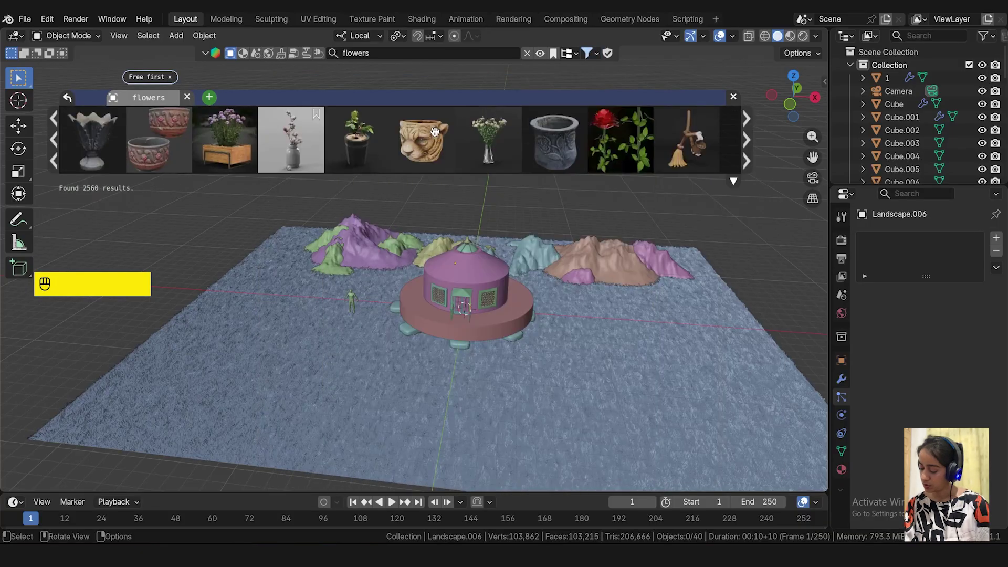
pyautogui.scroll(-10, 434, 131)
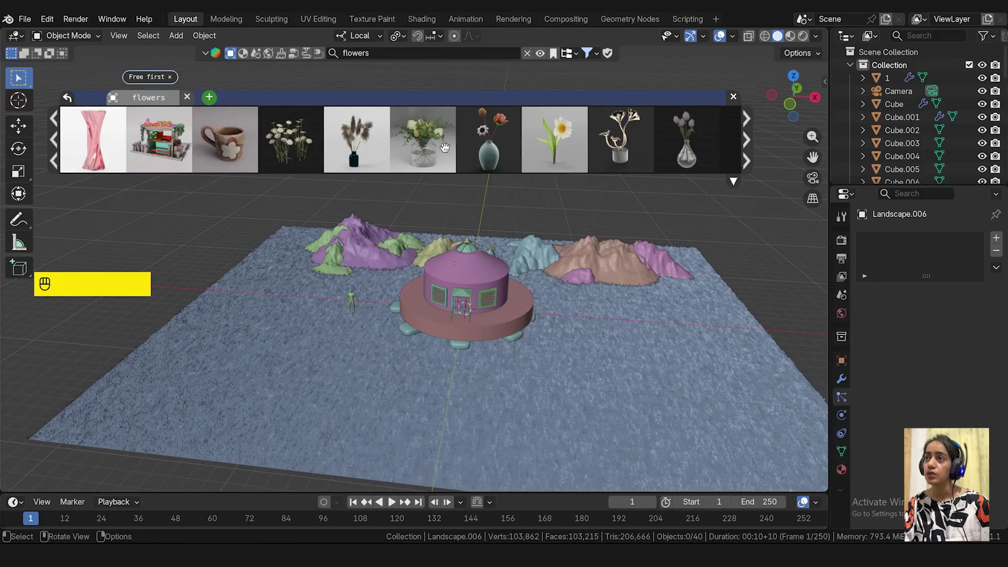
pyautogui.scroll(-2, 444, 147)
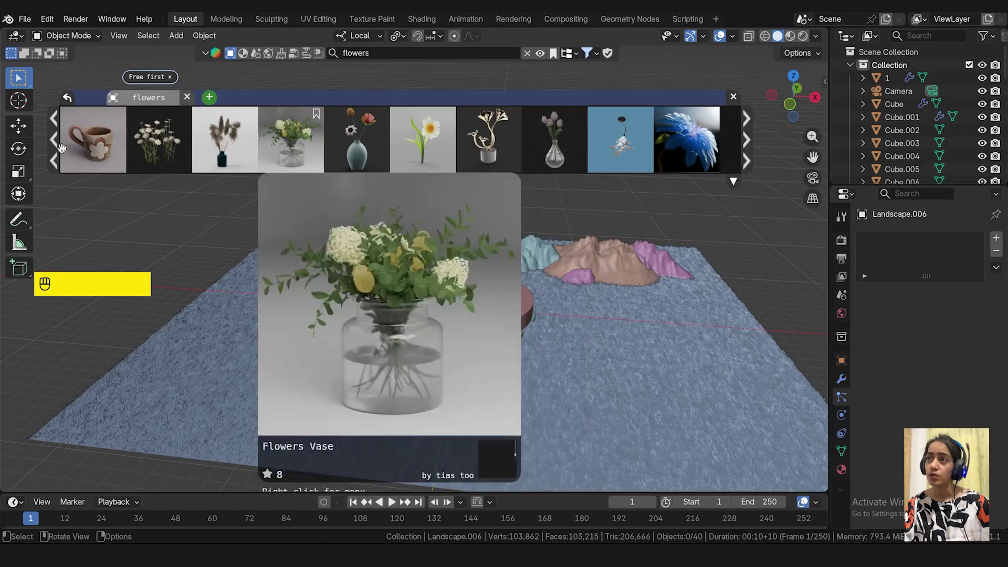
pyautogui.moveTo(175, 151)
pyautogui.scroll(-12, 381, 141)
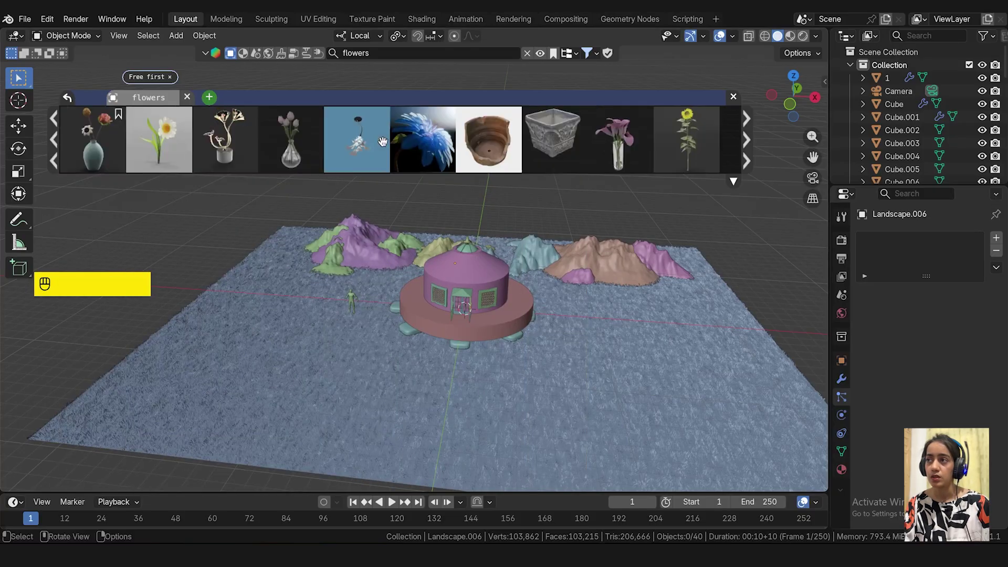
pyautogui.scroll(-4, 382, 141)
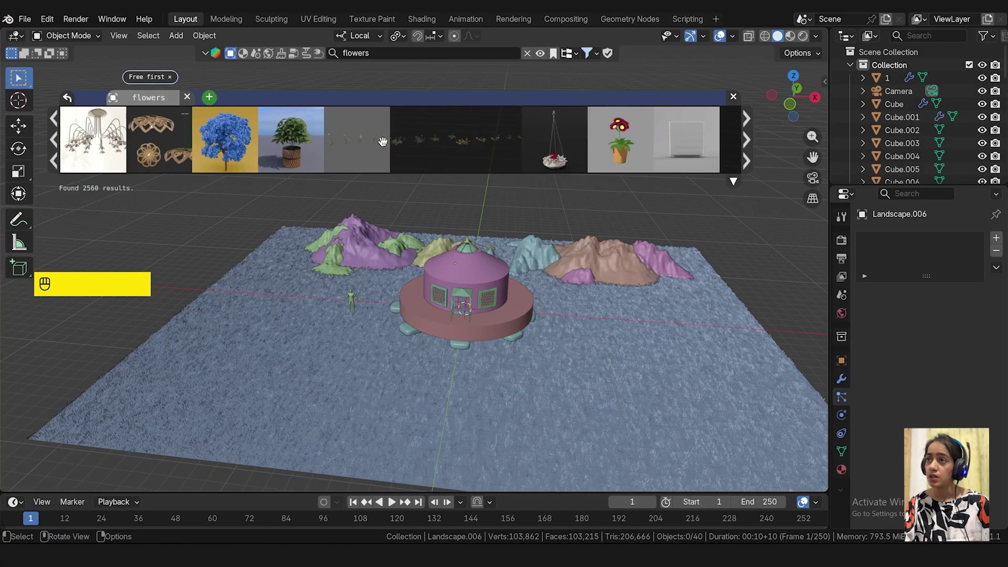
# - Search the model library for geranium and add the Geranium Max Frei plant to the grass beside the yurt
pyautogui.click(421, 52)
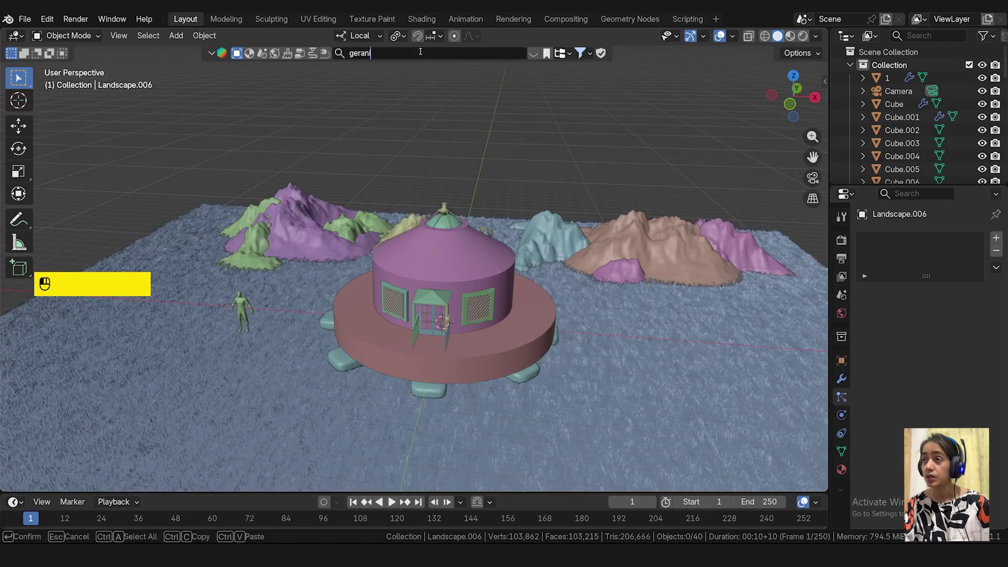
pyautogui.write('geranium')
pyautogui.press('Return')
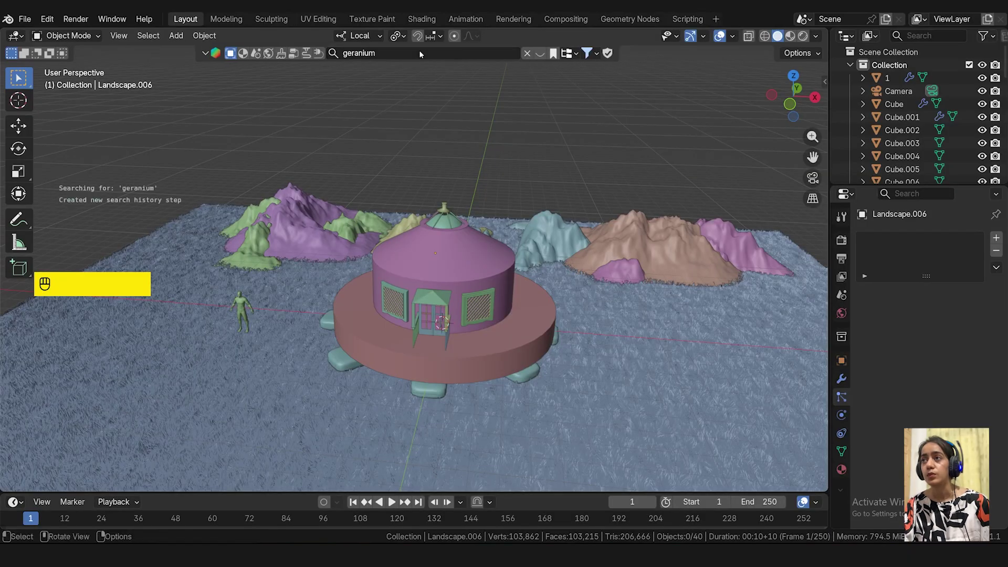
pyautogui.moveTo(110, 126)
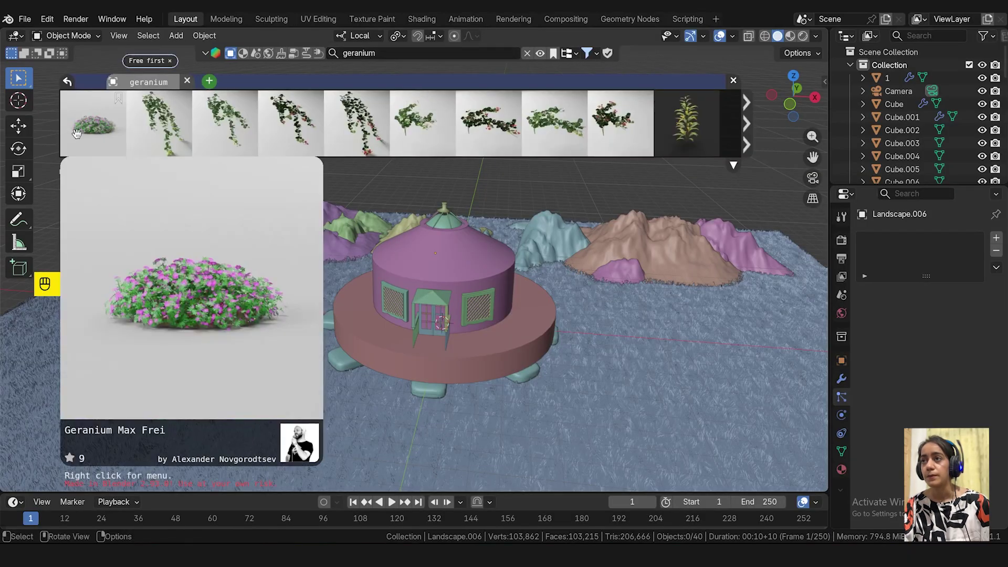
pyautogui.scroll(-9, 451, 138)
pyautogui.scroll(9, 452, 138)
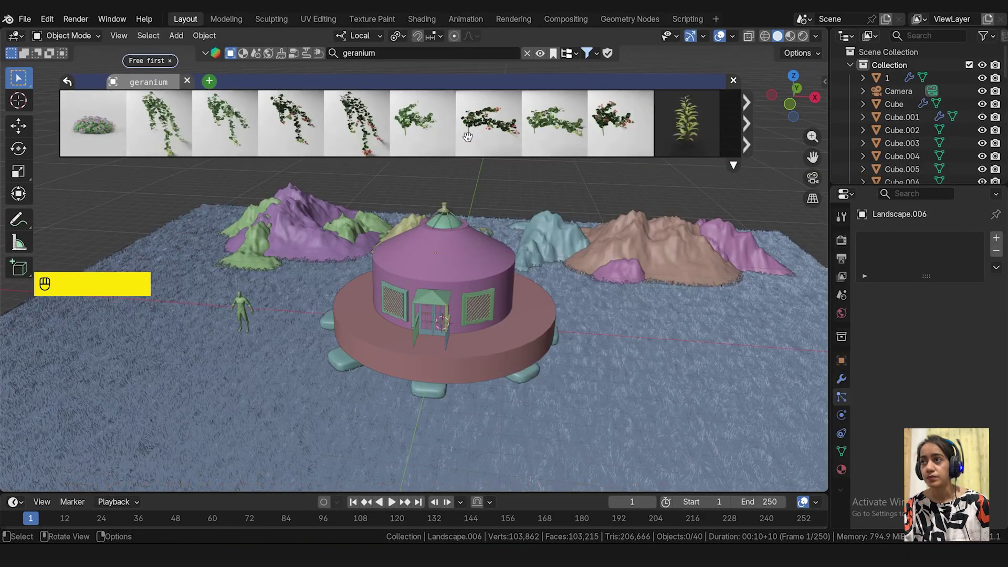
pyautogui.moveTo(100, 132); pyautogui.dragTo(250, 273)
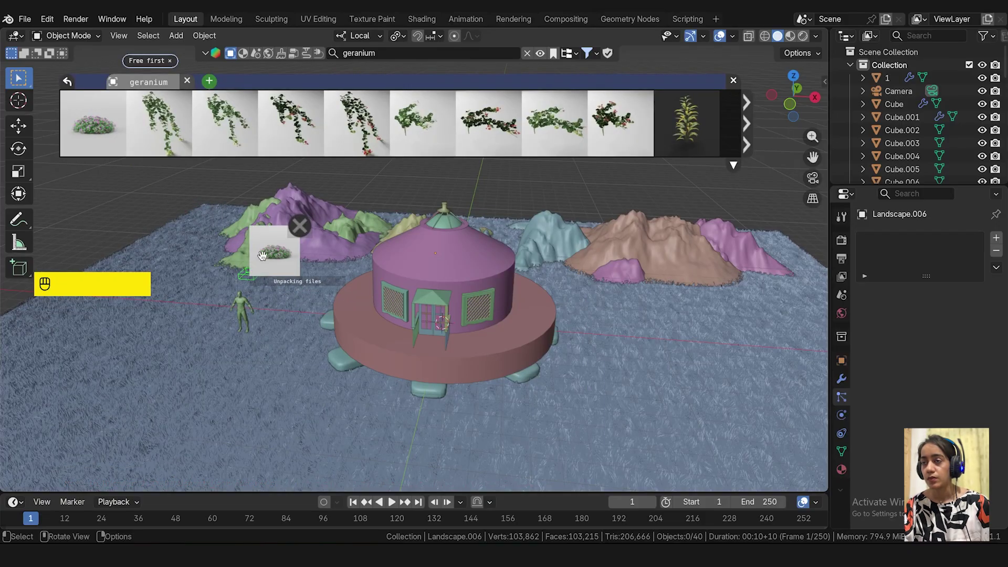
pyautogui.moveTo(110, 140)
pyautogui.moveTo(107, 141); pyautogui.dragTo(303, 285)
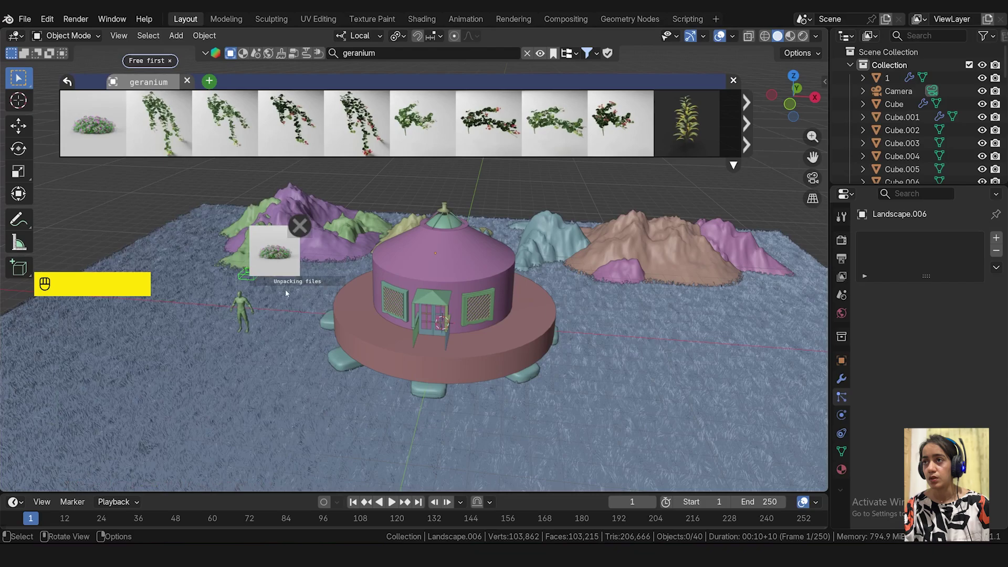
pyautogui.click(733, 80)
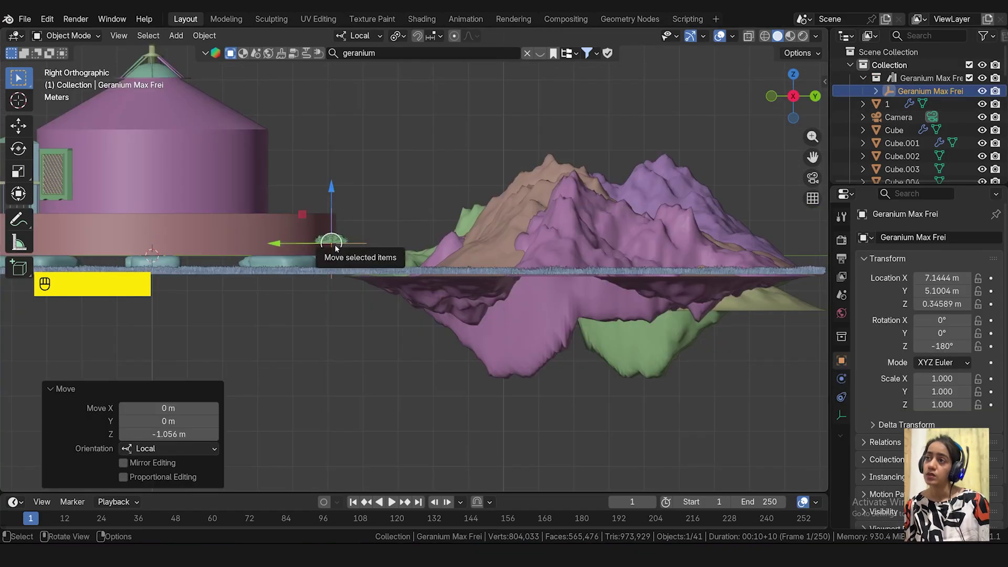
# - Scale the geranium up by about 6.69 and show the scene in material preview shading
pyautogui.press('s')
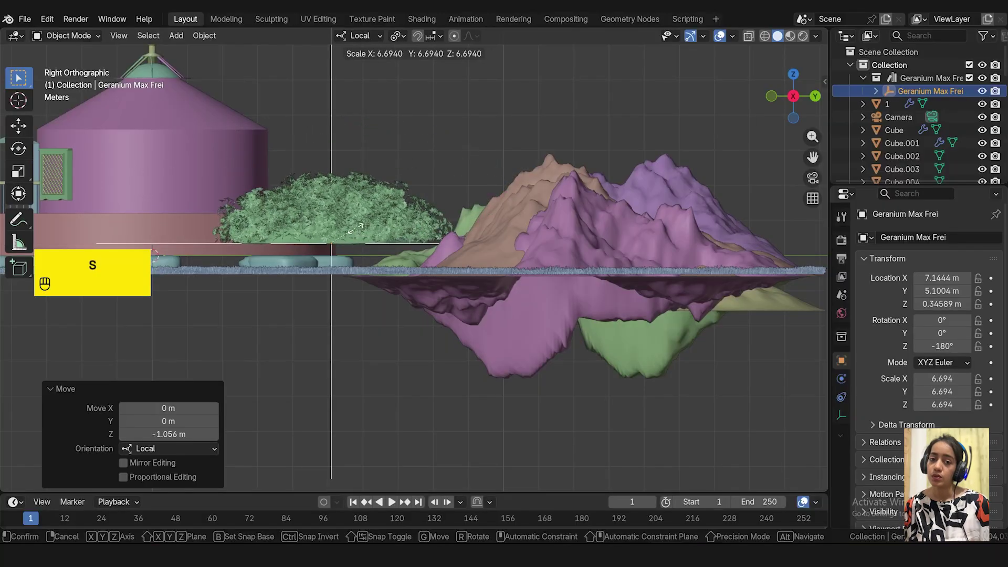
pyautogui.click(355, 228)
pyautogui.moveTo(234, 231); pyautogui.dragTo(270, 250, button='middle')
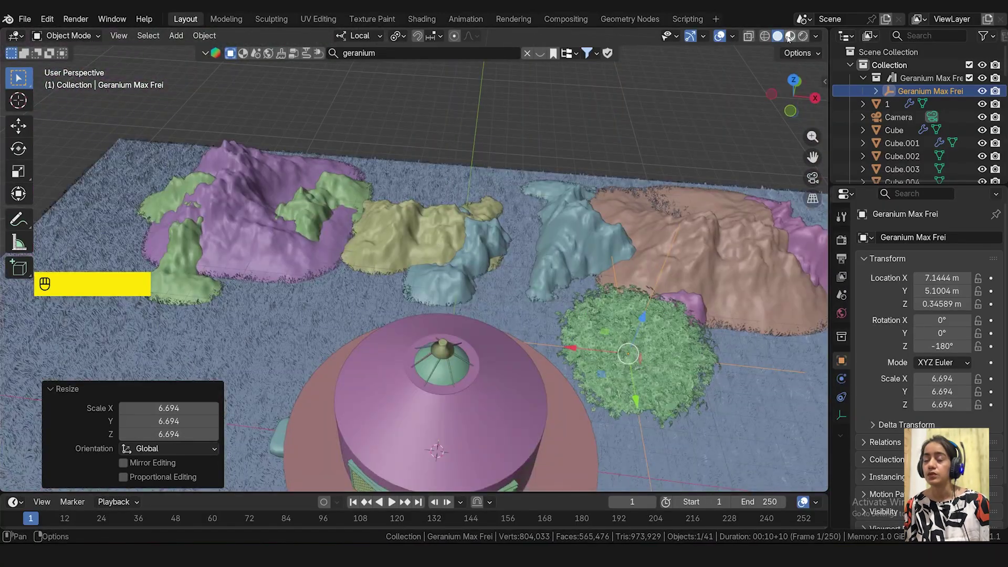
pyautogui.click(790, 36)
pyautogui.moveTo(704, 252); pyautogui.dragTo(660, 209, button='middle')
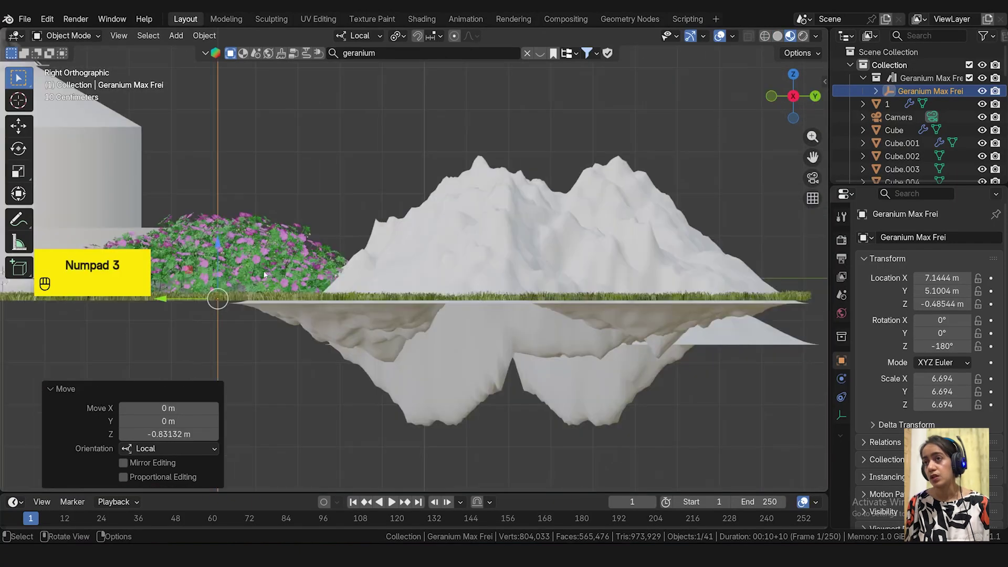
# - Lower the geranium along local Z to about -0.505 m so its base sits in the grass
pyautogui.keyDown('shift'); pyautogui.moveTo(208, 313); pyautogui.dragTo(396, 314, button='middle'); pyautogui.keyUp('shift')
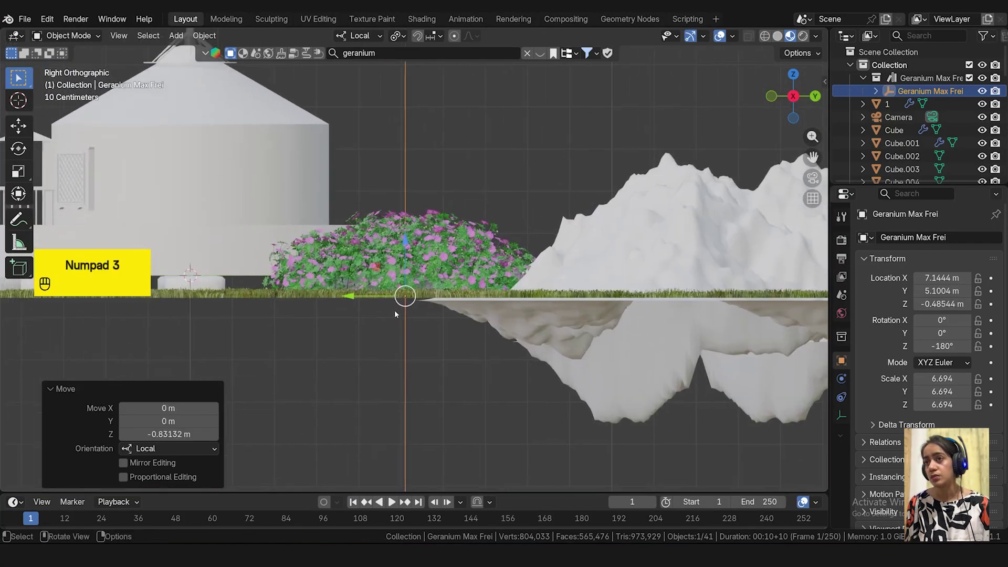
pyautogui.scroll(2, 395, 291)
pyautogui.moveTo(411, 250); pyautogui.dragTo(411, 261)
pyautogui.scroll(2, 304, 310)
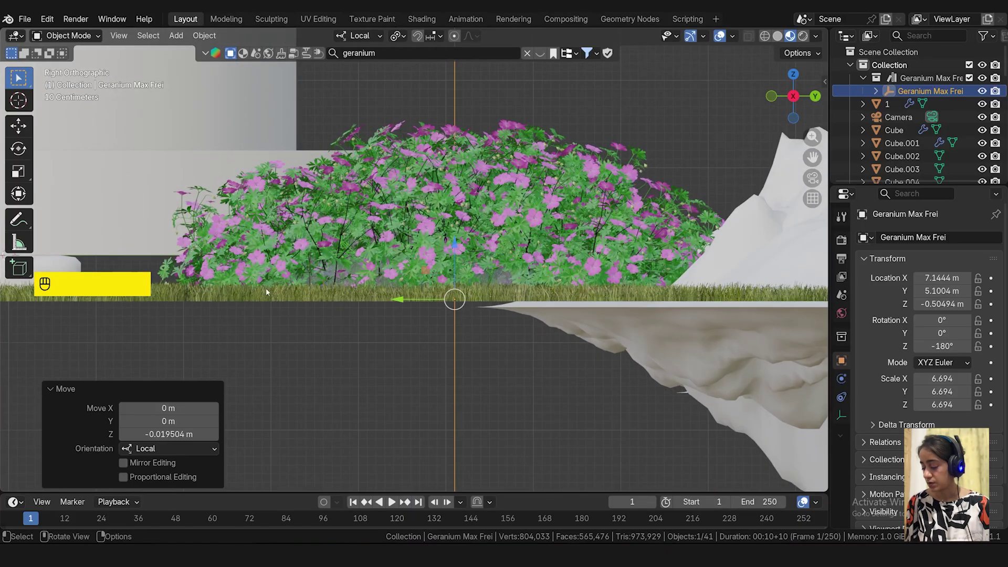
pyautogui.scroll(-5, 267, 292)
pyautogui.moveTo(267, 292); pyautogui.dragTo(426, 320, button='middle')
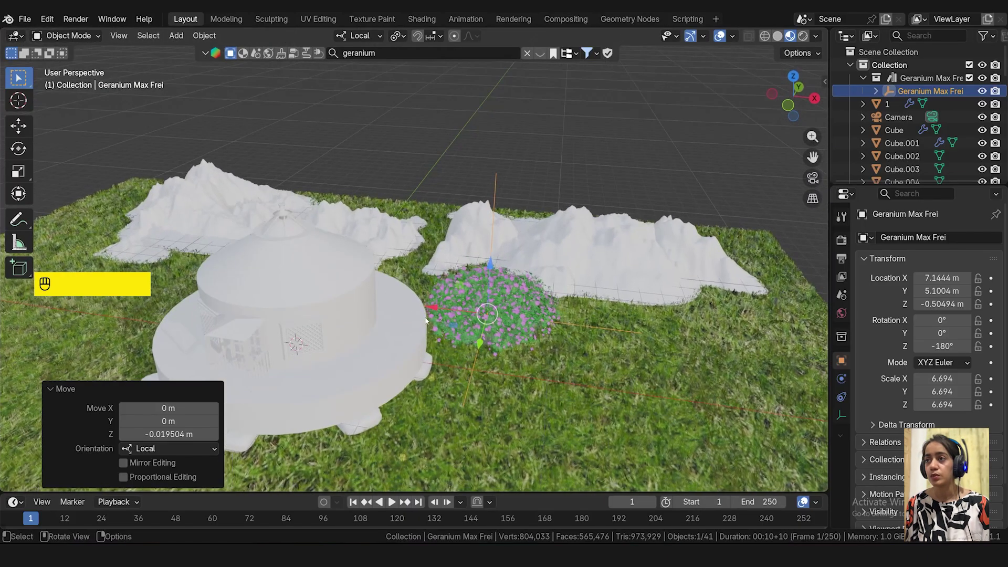
# - Shrink the geranium to a scale of about 3.7 and adjust its height to keep its base in the grass
pyautogui.press('KP_0')
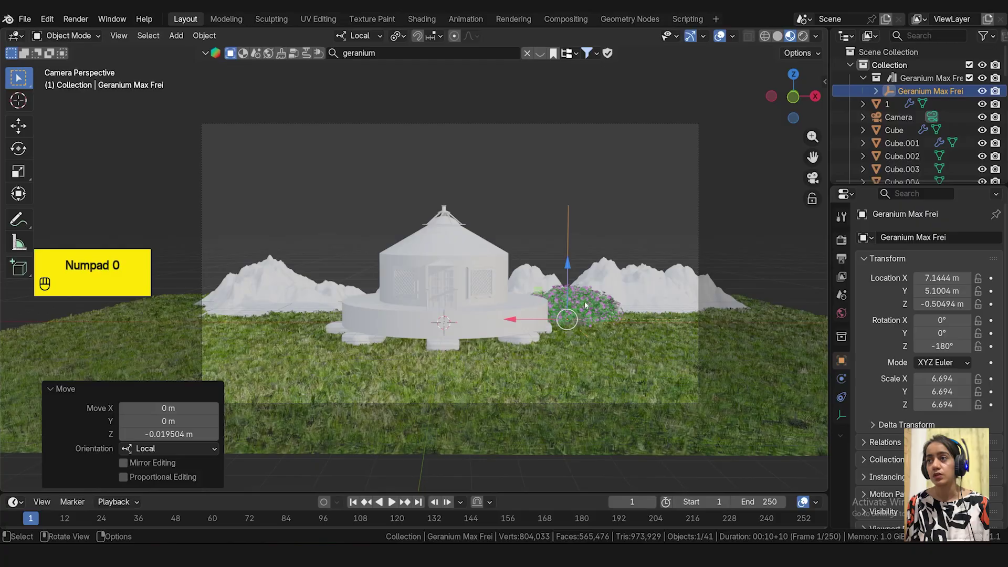
pyautogui.moveTo(569, 265)
pyautogui.mouseDown()
pyautogui.moveTo(569, 274)
pyautogui.moveTo(574, 263)
pyautogui.mouseUp()
pyautogui.press('s')
pyautogui.click(571, 274)
pyautogui.press('KP_3')
pyautogui.moveTo(356, 346); pyautogui.dragTo(362, 332)
pyautogui.press('s')
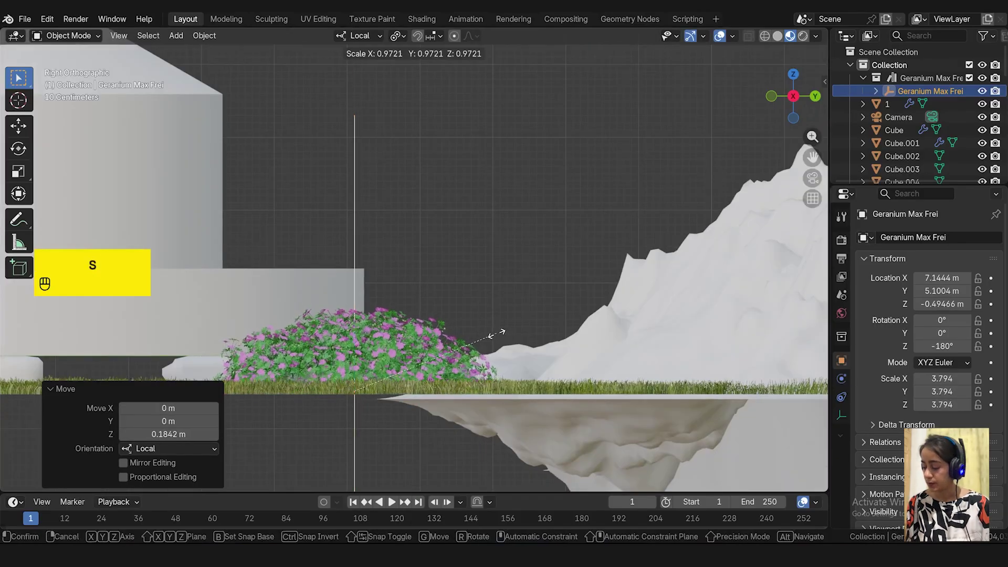
pyautogui.click(494, 335)
# - Make a linked duplicate of the geranium and place it on the opposite side of the yurt platform
pyautogui.press('KP_0')
pyautogui.hotkey('alt', 'd')
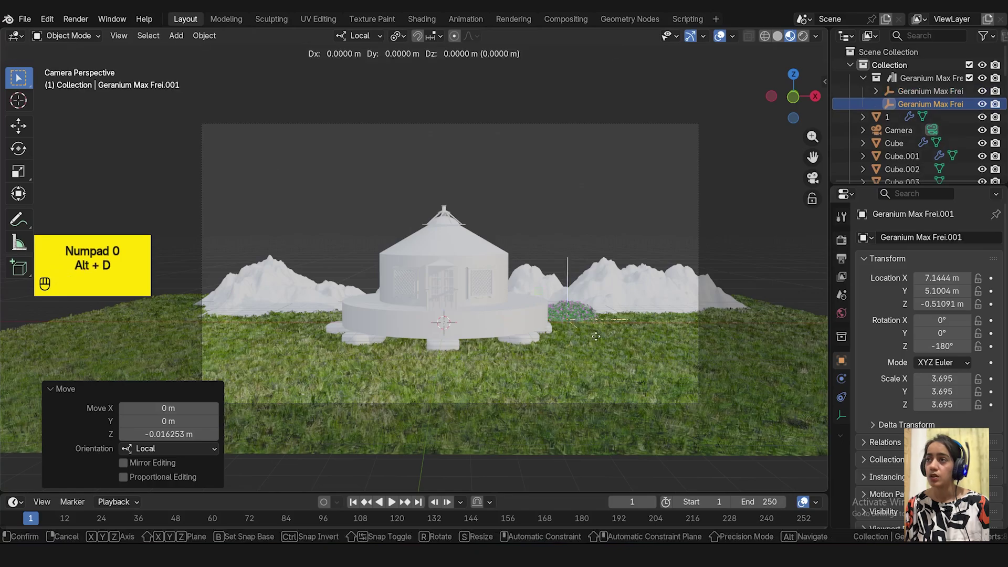
pyautogui.rightClick(551, 314)
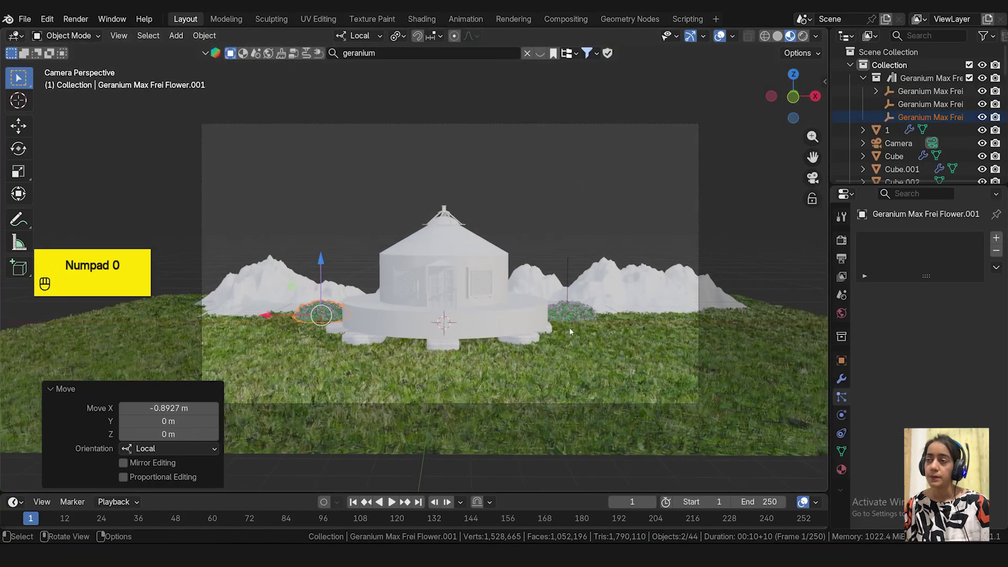
# - Search the model library for trees, add the Fake Trees assets behind the yurt, and check their placement through the camera and from behind
pyautogui.click(385, 52)
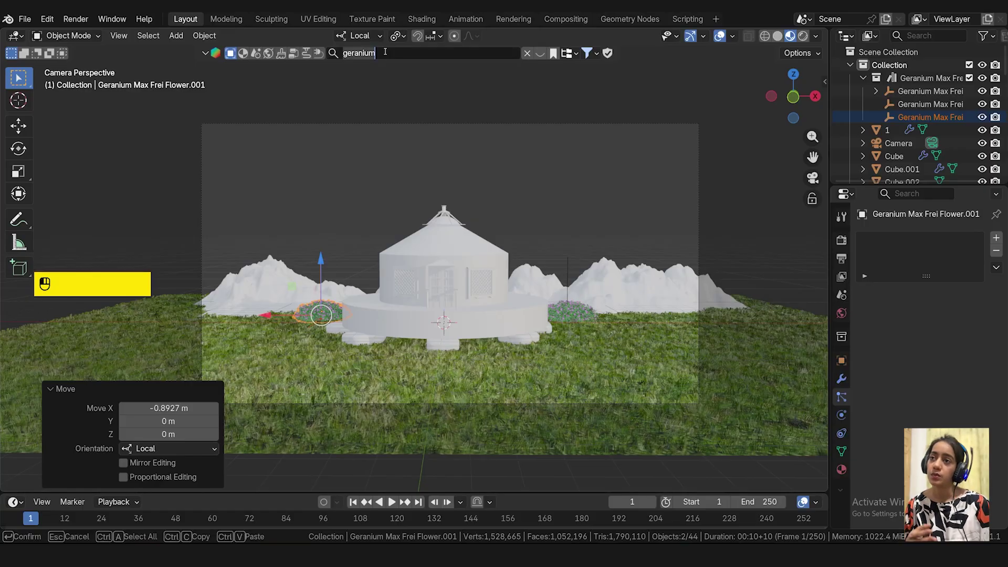
pyautogui.hotkey('ctrl', 'a')
pyautogui.write('trees')
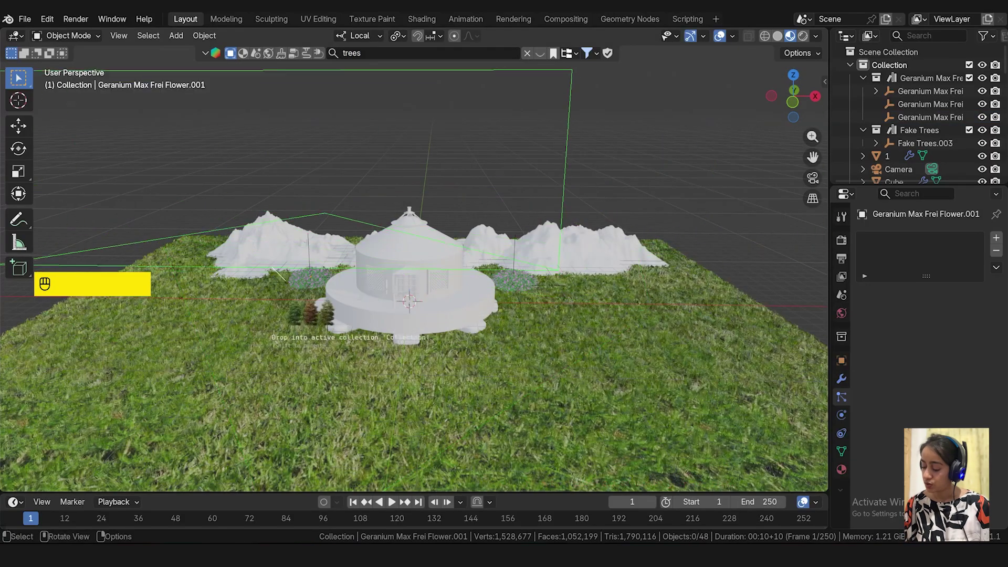
pyautogui.moveTo(310, 323); pyautogui.dragTo(383, 278)
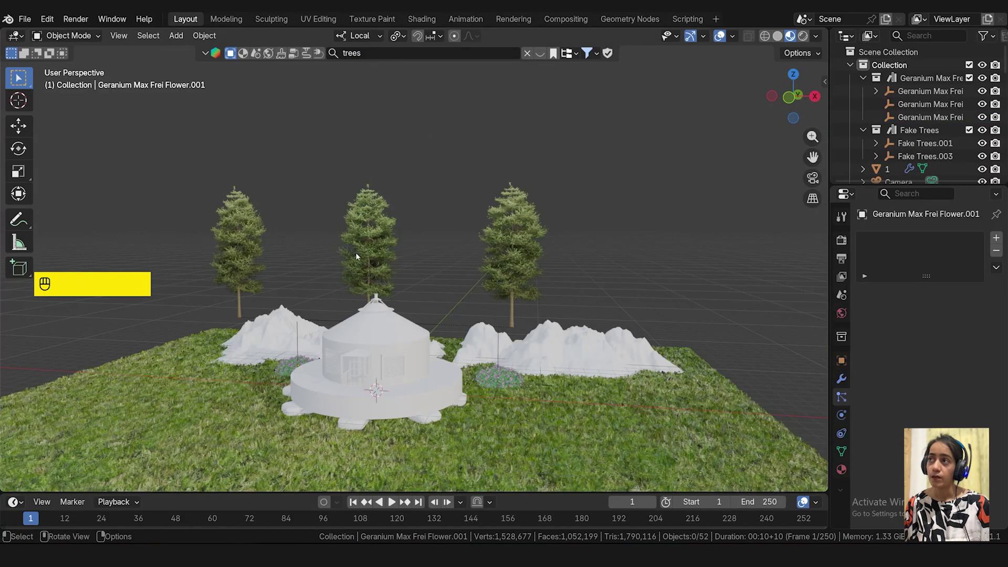
pyautogui.press('KP_0')
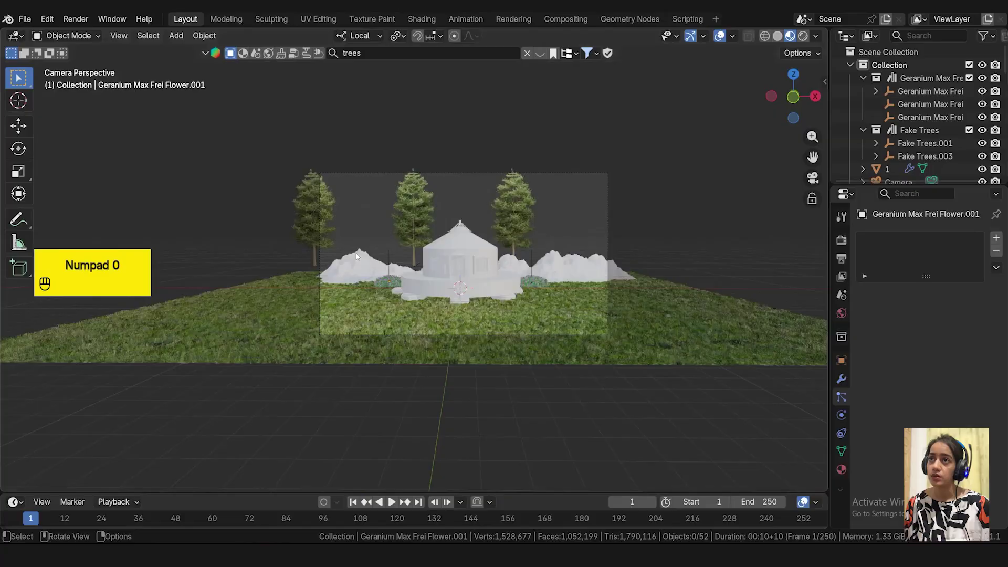
pyautogui.scroll(3, 356, 253)
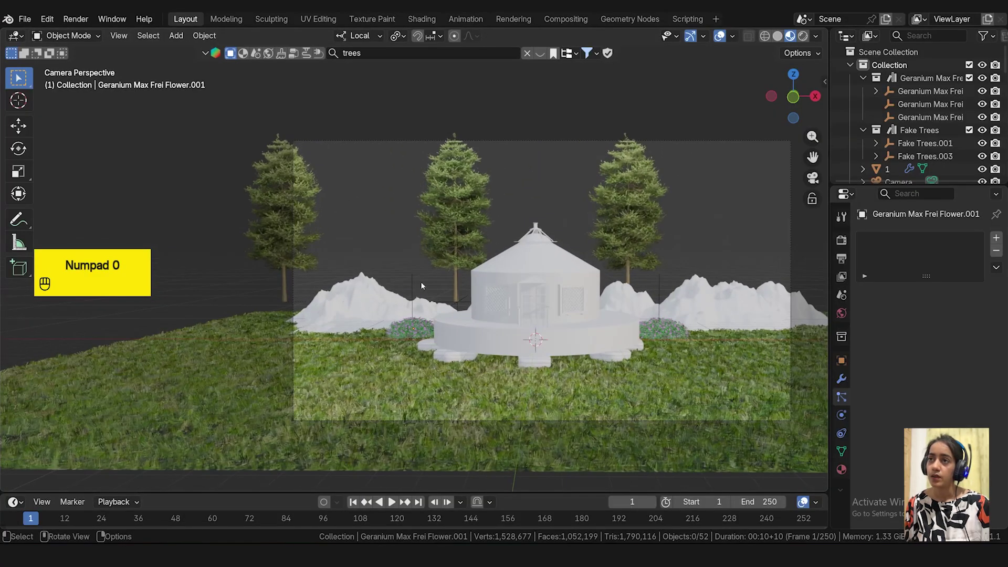
pyautogui.moveTo(660, 227); pyautogui.dragTo(597, 243, button='middle')
pyautogui.moveTo(720, 245); pyautogui.dragTo(616, 240, button='middle')
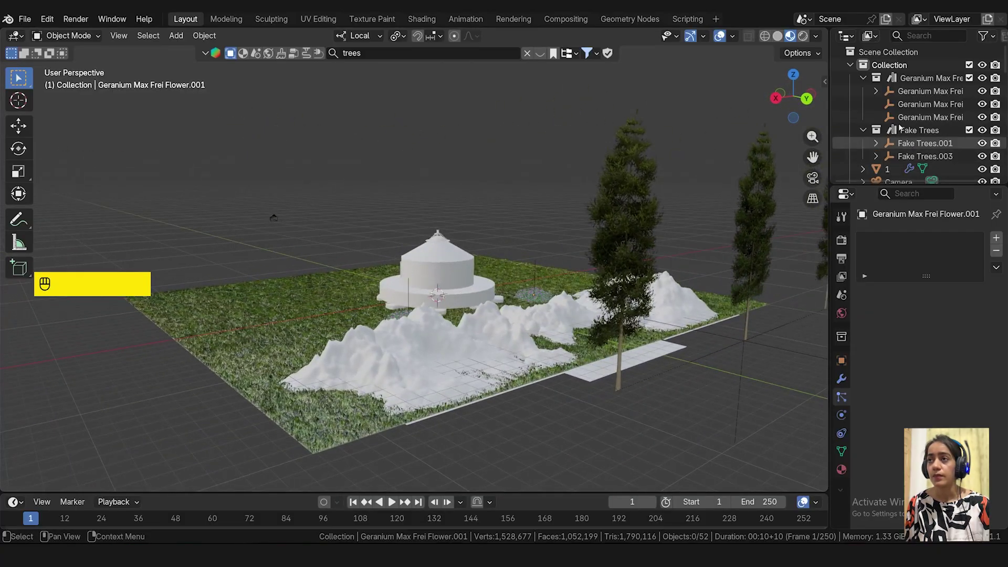
# - Delete the two Fake Trees planes standing behind the mountains
pyautogui.click(639, 209)
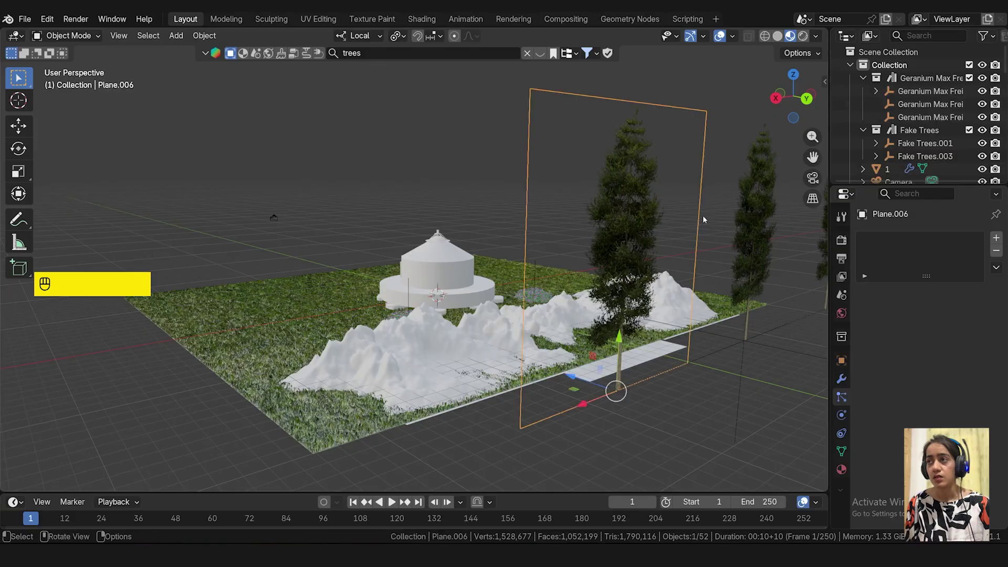
pyautogui.press('Delete')
pyautogui.click(760, 239)
pyautogui.press('Delete')
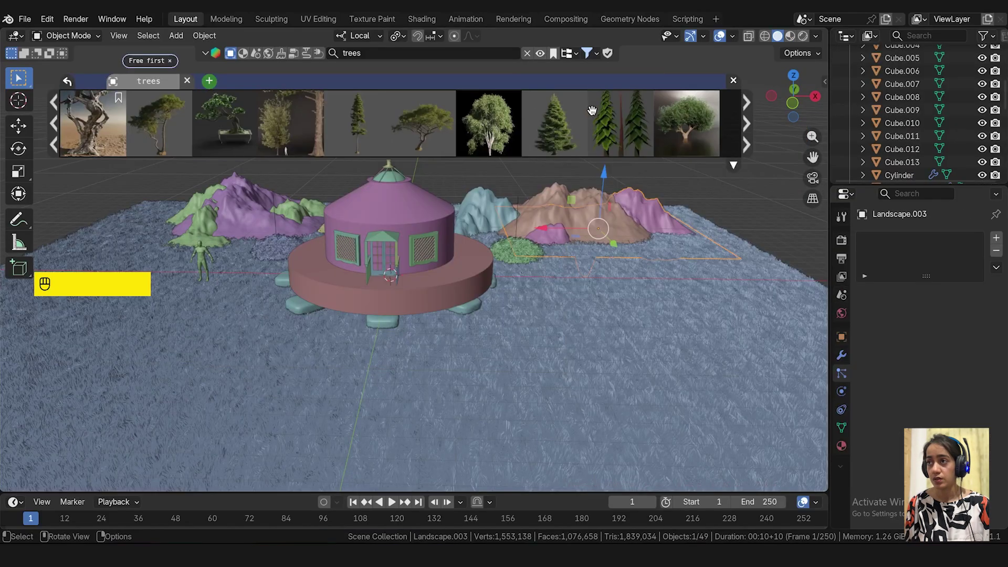
# - Add the leafy Tree asset from the model library onto the grass beside the yurt and close the library results
pyautogui.moveTo(483, 140)
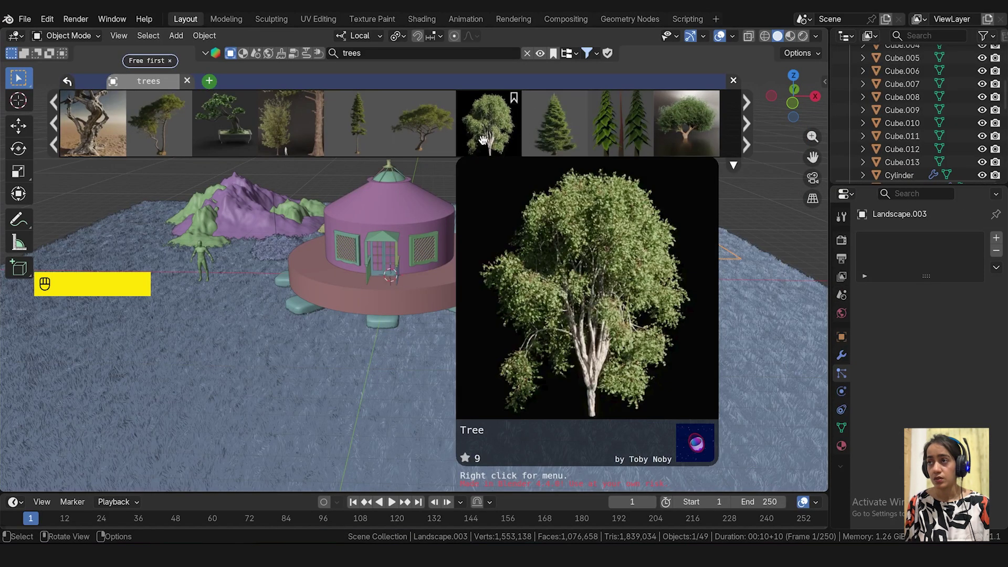
pyautogui.moveTo(483, 140); pyautogui.dragTo(217, 269)
pyautogui.click(736, 80)
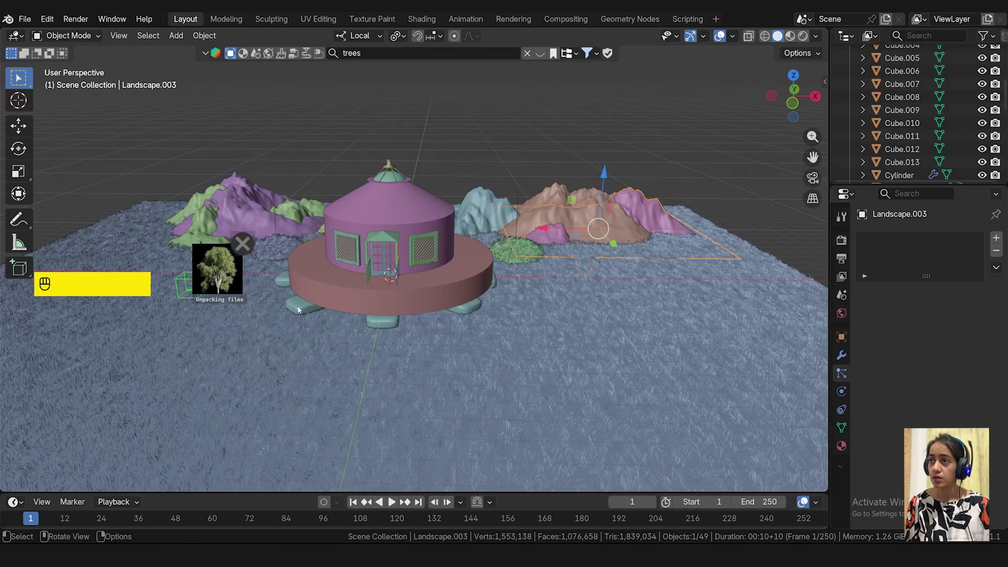
pyautogui.moveTo(298, 310); pyautogui.dragTo(356, 241, button='middle')
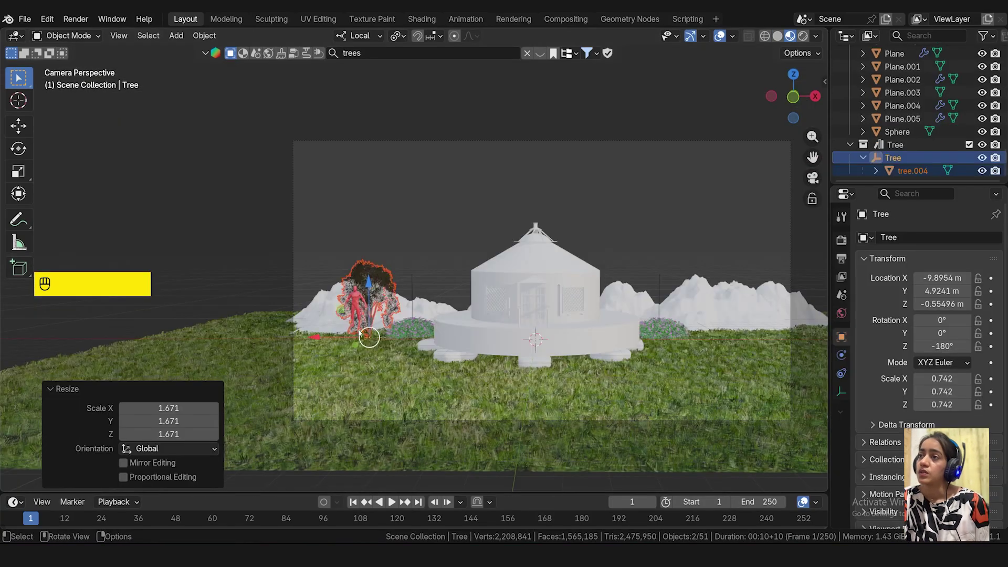
# - Compare the tree with the human reference from the front and side, moving the figure next to the tree along its local Y
pyautogui.press('KP_1')
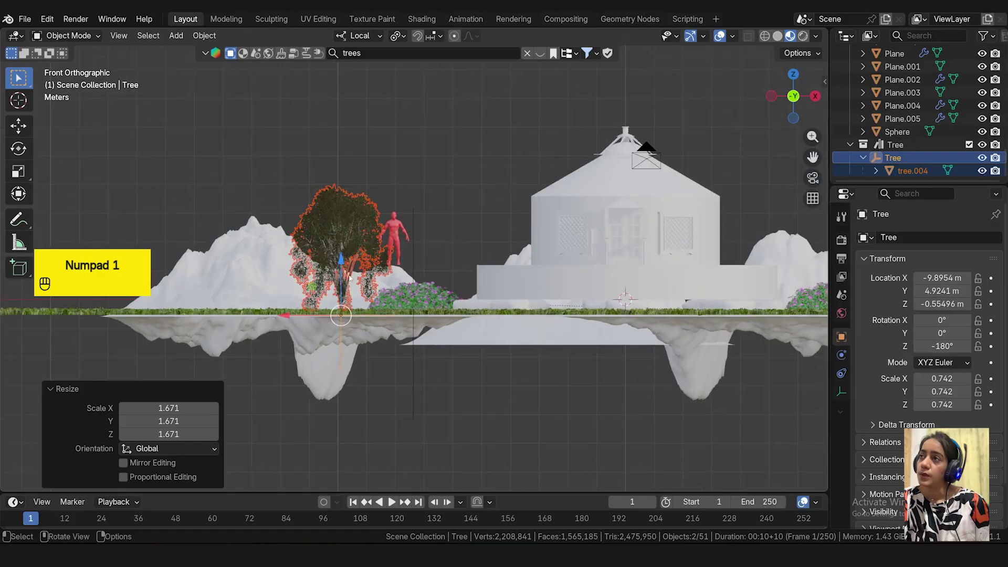
pyautogui.moveTo(350, 276); pyautogui.dragTo(328, 288, button='middle')
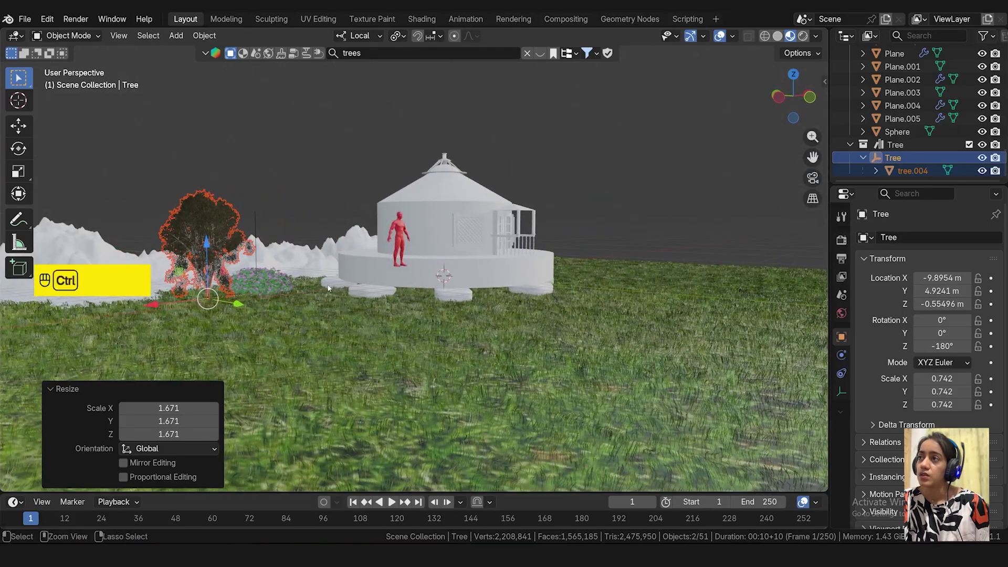
pyautogui.press('ctrl+KP_3')
pyautogui.scroll(3, 237, 273)
pyautogui.keyDown('shift'); pyautogui.moveTo(204, 273); pyautogui.dragTo(449, 265, button='middle'); pyautogui.keyUp('shift')
pyautogui.click(665, 211)
pyautogui.moveTo(601, 220); pyautogui.dragTo(299, 221)
pyautogui.scroll(3, 273, 282)
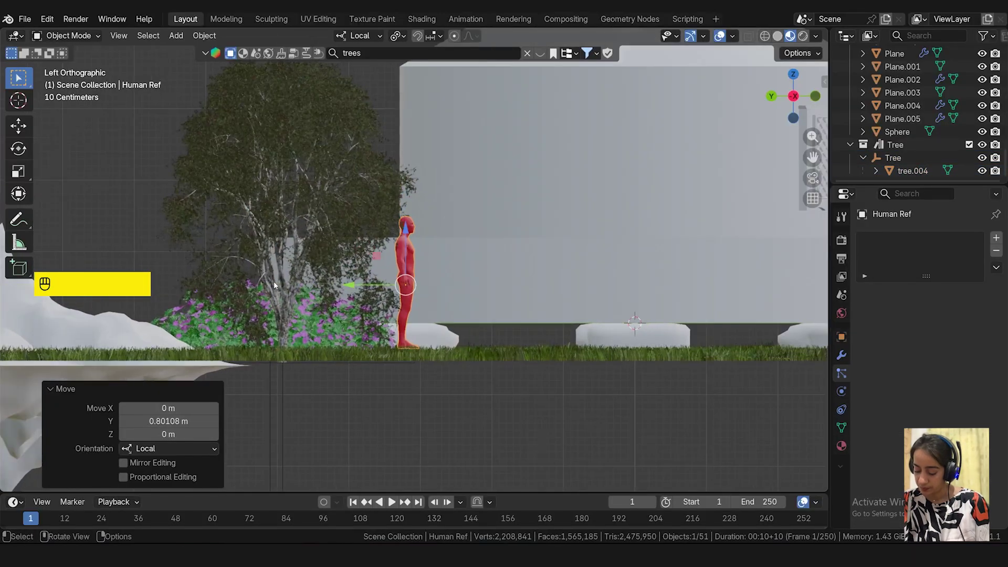
# - Scale the tree and its parent empty down to 0.645 and shift it slightly along local Y
pyautogui.click(330, 240)
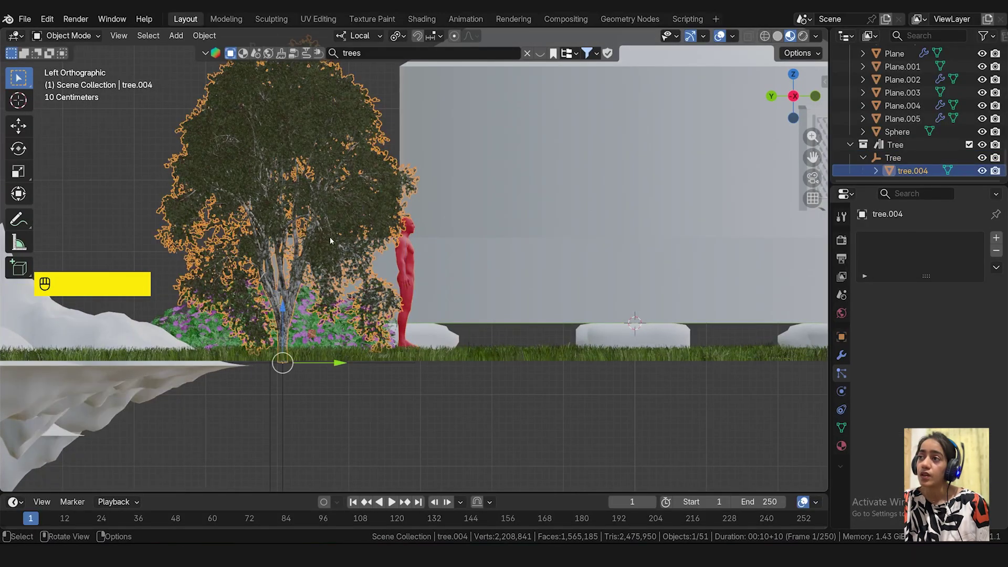
pyautogui.keyDown('shift'); pyautogui.click(284, 380); pyautogui.keyUp('shift')
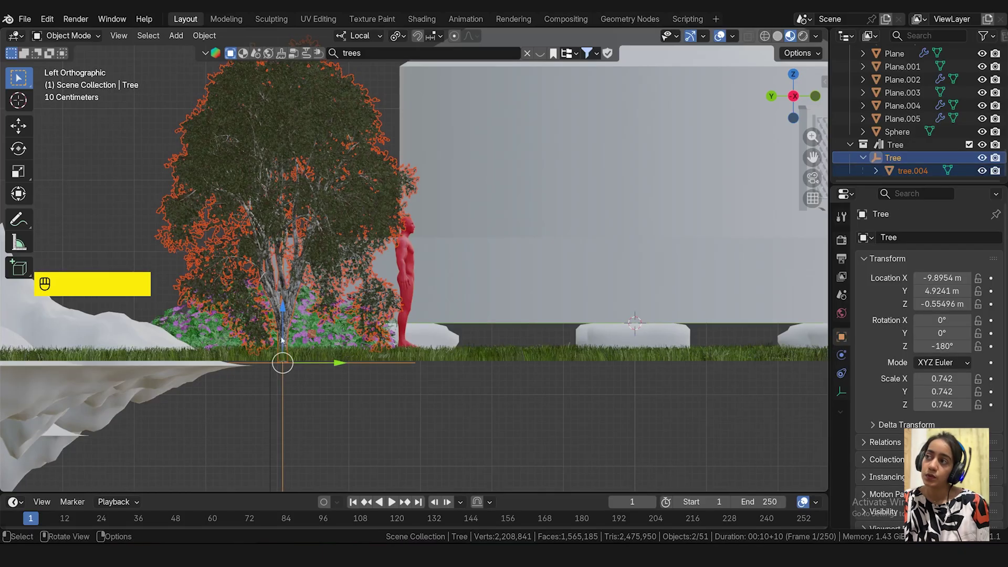
pyautogui.moveTo(284, 343); pyautogui.dragTo(335, 362)
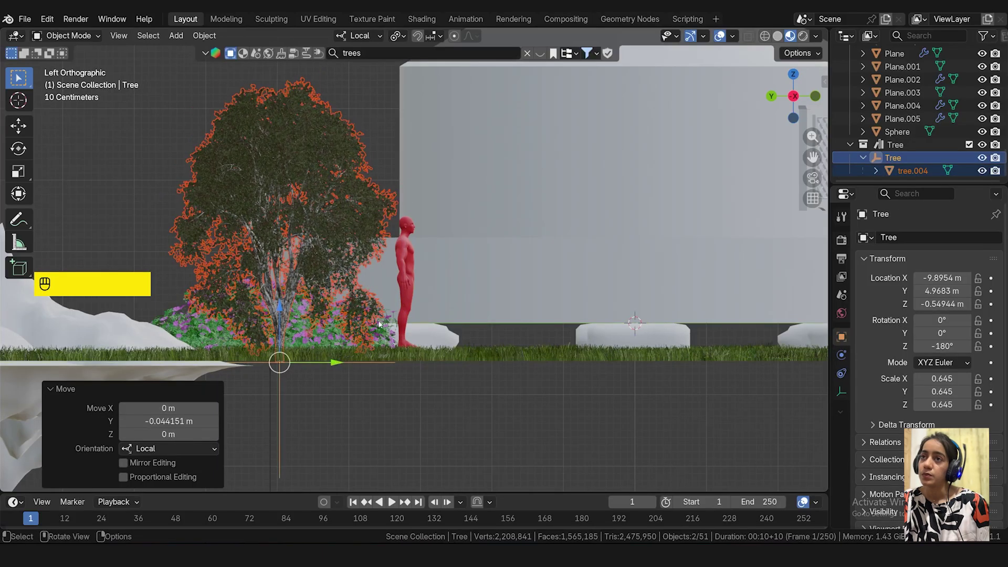
# - Move the human reference away from the tree by about -1.73 m along its local Y
pyautogui.click(413, 284)
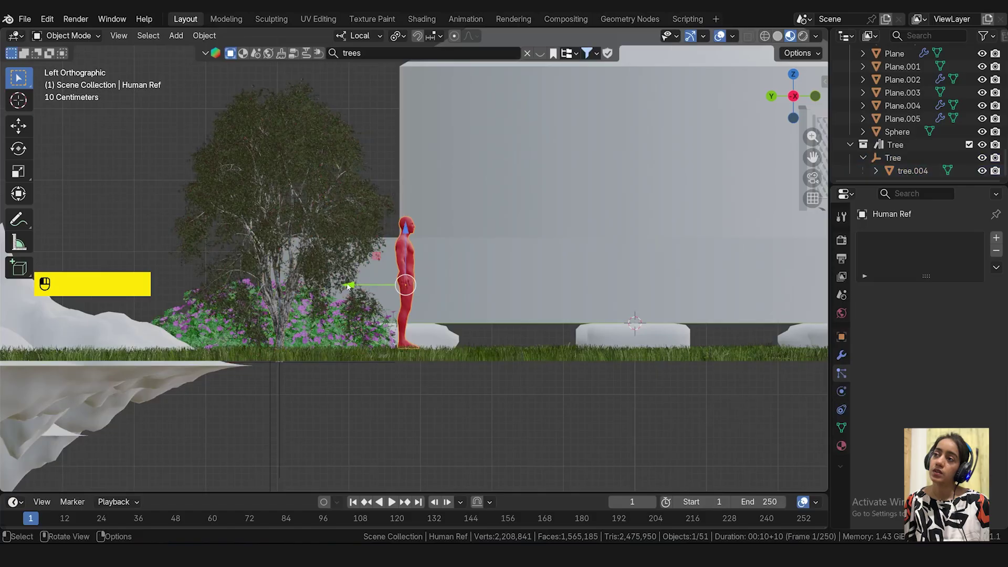
pyautogui.click(364, 285)
pyautogui.click(401, 280)
pyautogui.moveTo(357, 283); pyautogui.dragTo(480, 284)
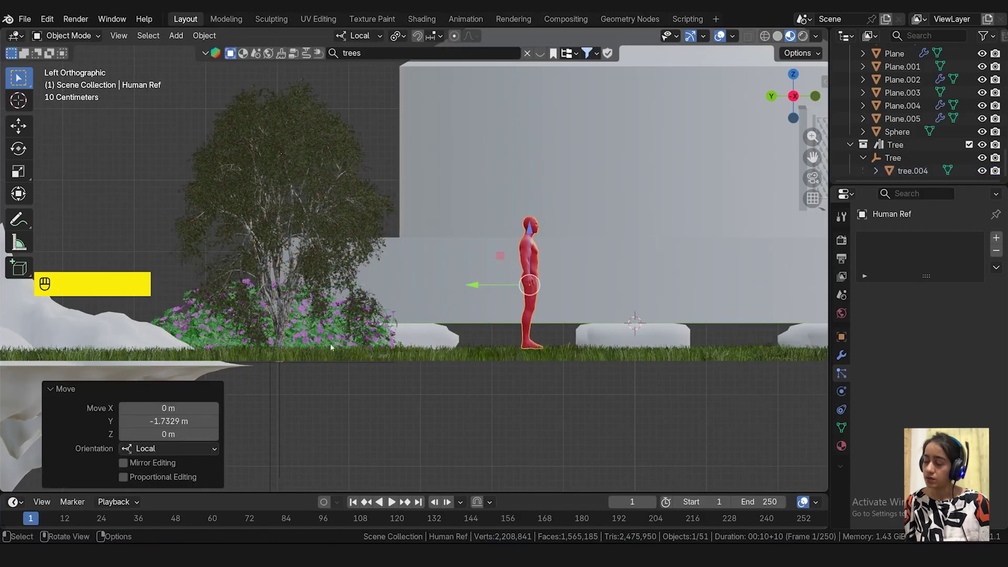
# - Duplicate the tree with its parent, move the copy about 2.6 m along local X and rotate it about -15.3° around local Z
pyautogui.click(284, 333)
pyautogui.keyDown('shift'); pyautogui.click(279, 380); pyautogui.keyUp('shift')
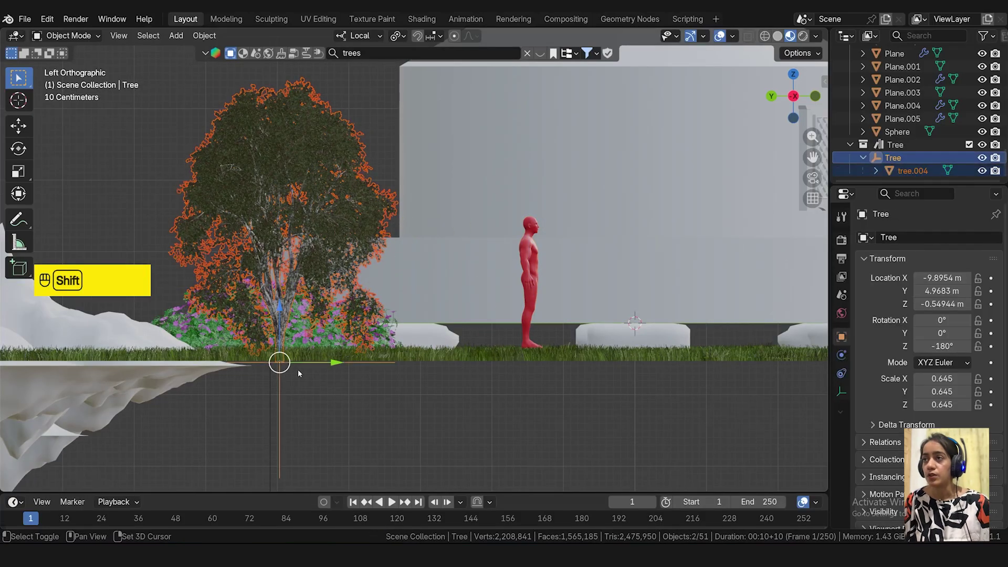
pyautogui.press('KP_0')
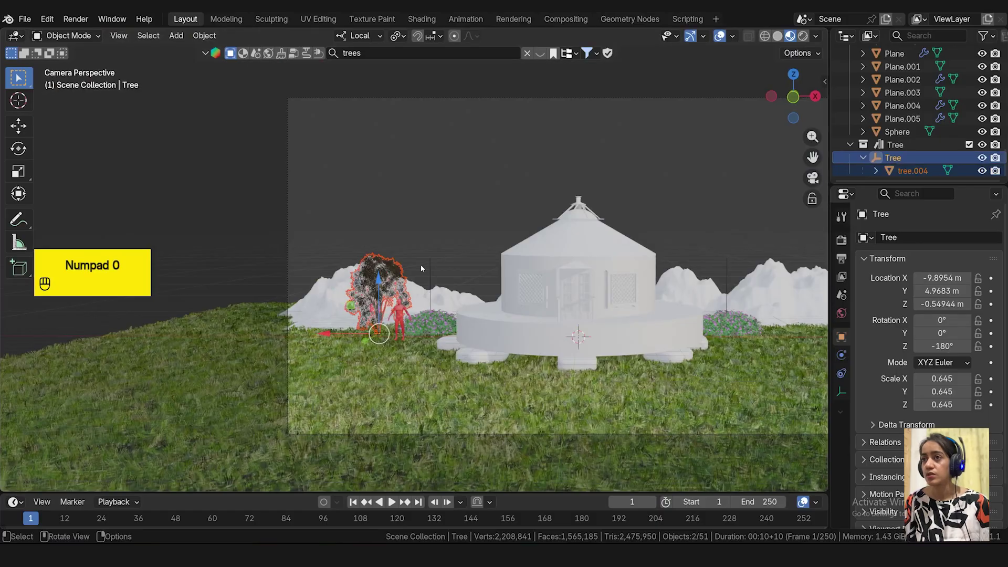
pyautogui.hotkey('shift', 'd')
pyautogui.rightClick(447, 311)
pyautogui.rightClick(447, 312)
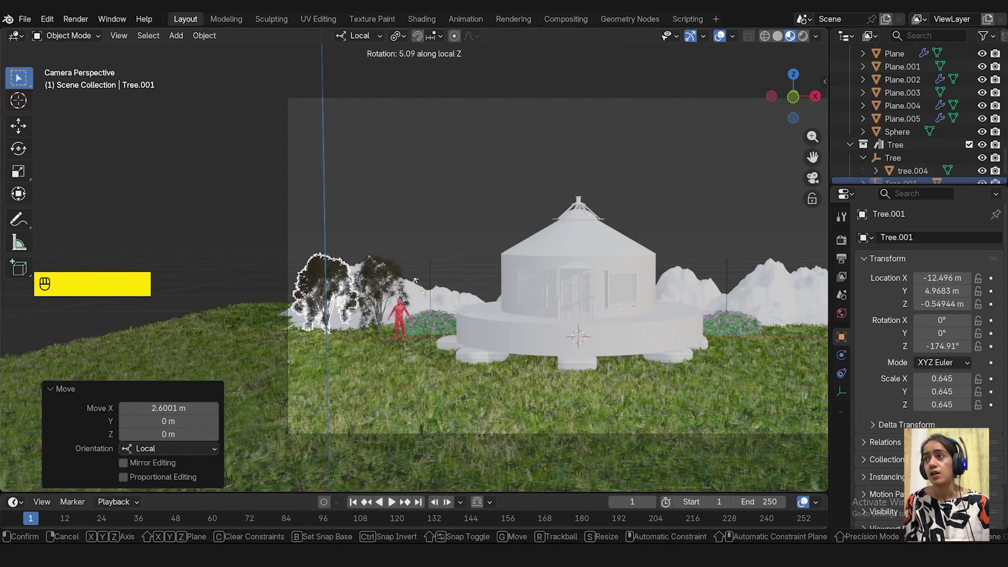
pyautogui.click(212, 239)
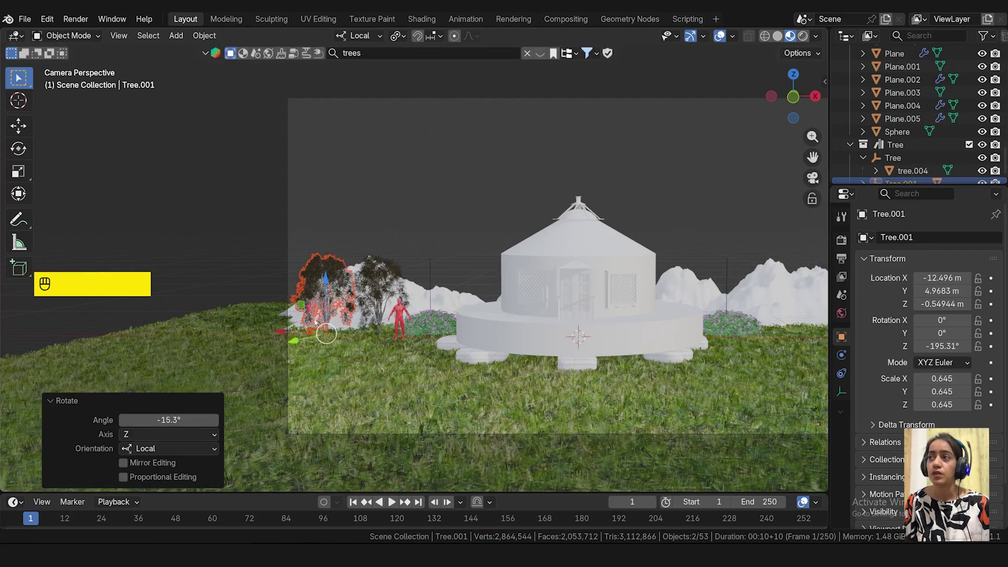
# - Make a linked duplicate of the tree, move it about -6.56 m along local X and rotate it about 136° around local Z
pyautogui.hotkey('alt', 'd')
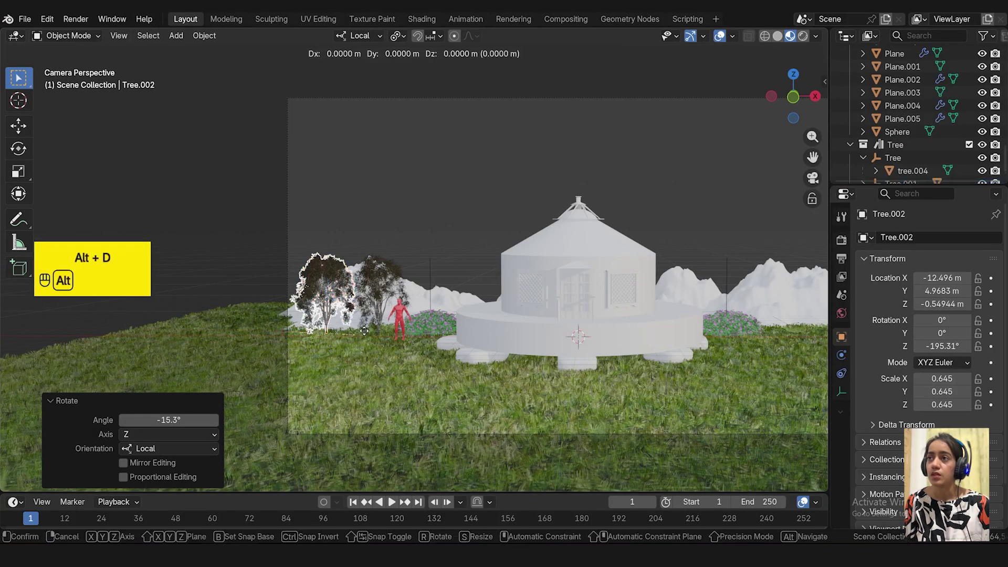
pyautogui.rightClick(364, 332)
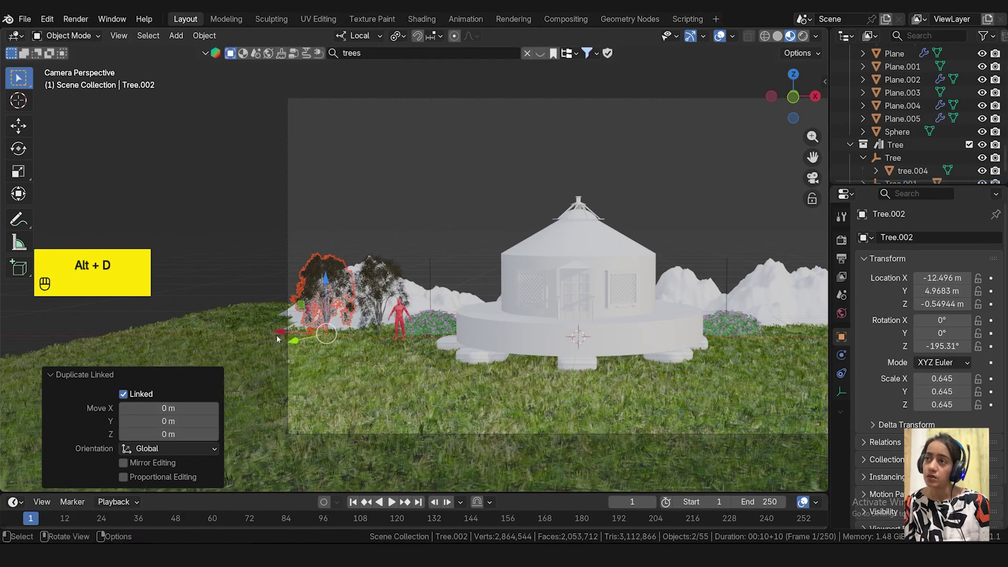
pyautogui.press('g')
pyautogui.press('x')
pyautogui.press('x')
pyautogui.click(496, 344)
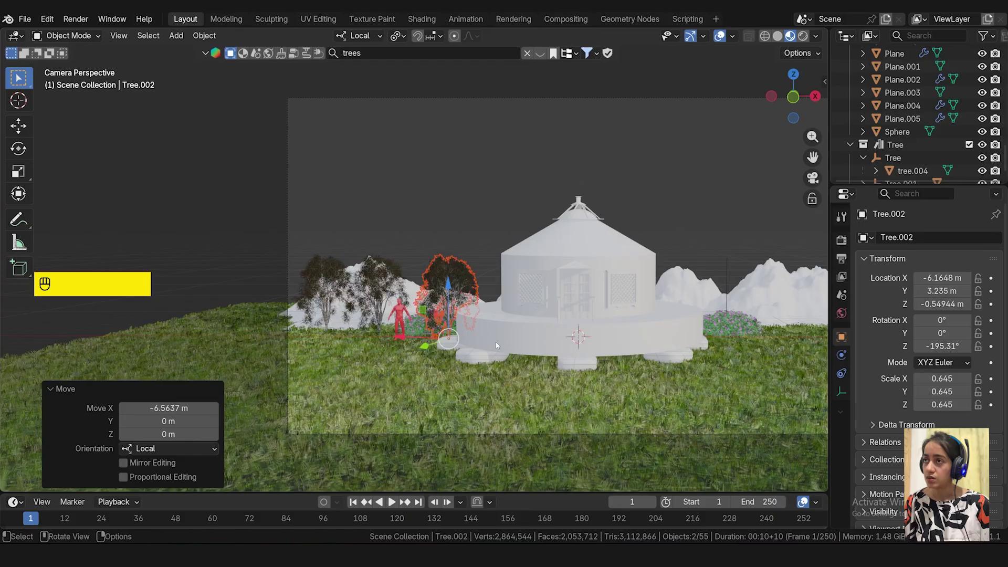
pyautogui.press('r')
pyautogui.press('z')
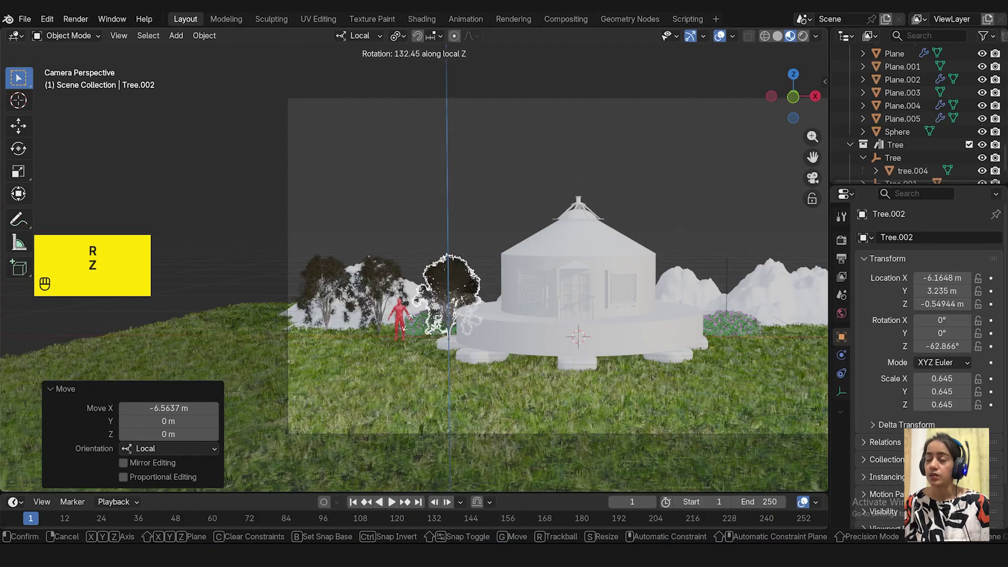
pyautogui.click(401, 300)
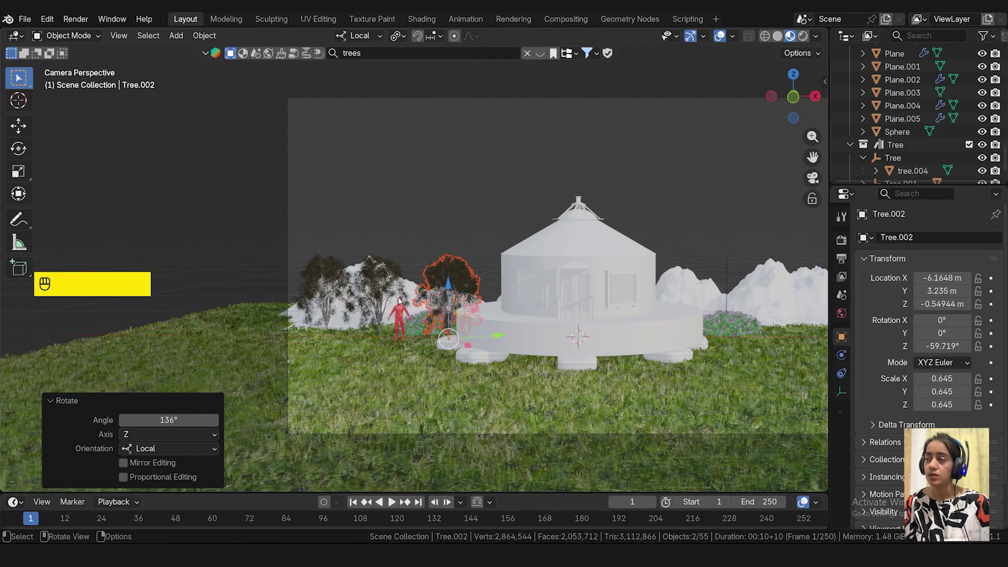
# - Adjust the newest tree's position beside the yurt platform and lower it to about -0.56 m in Z
pyautogui.press('KP_3')
pyautogui.moveTo(401, 301); pyautogui.dragTo(603, 388, button='middle')
pyautogui.moveTo(355, 147); pyautogui.dragTo(312, 99)
pyautogui.moveTo(354, 142); pyautogui.dragTo(265, 154)
pyautogui.press('KP_1')
pyautogui.moveTo(593, 337); pyautogui.dragTo(526, 337)
pyautogui.moveTo(483, 288); pyautogui.dragTo(484, 290)
# - Duplicate the tree beside the platform, place the copy behind the flower patch and rotate it to about -41.9° around Z
pyautogui.press('KP_0')
pyautogui.hotkey('shift', 'd')
pyautogui.press('KP_1')
pyautogui.moveTo(420, 137); pyautogui.dragTo(429, 270, button='middle')
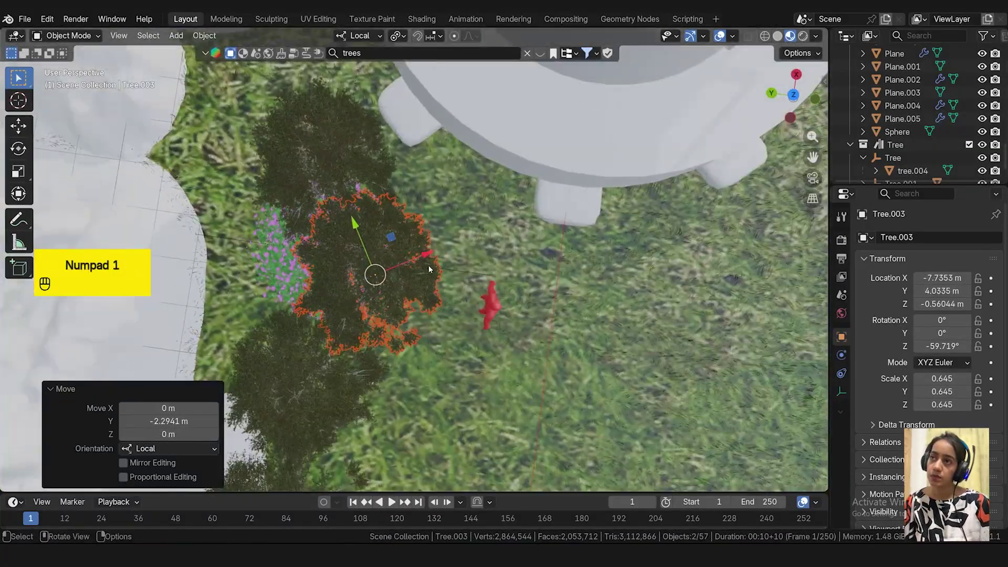
pyautogui.moveTo(375, 274); pyautogui.dragTo(260, 253)
pyautogui.press('KP_0')
pyautogui.press('r')
pyautogui.press('z')
pyautogui.click(486, 320)
pyautogui.moveTo(476, 336); pyautogui.dragTo(486, 331)
# - Fine-tune the newest tree's height to about -0.559 m in Z and check it through the camera
pyautogui.press('KP_1')
pyautogui.scroll(3, 397, 311)
pyautogui.moveTo(385, 307); pyautogui.dragTo(385, 311)
pyautogui.press('KP_0')
pyautogui.scroll(-3, 283, 246)
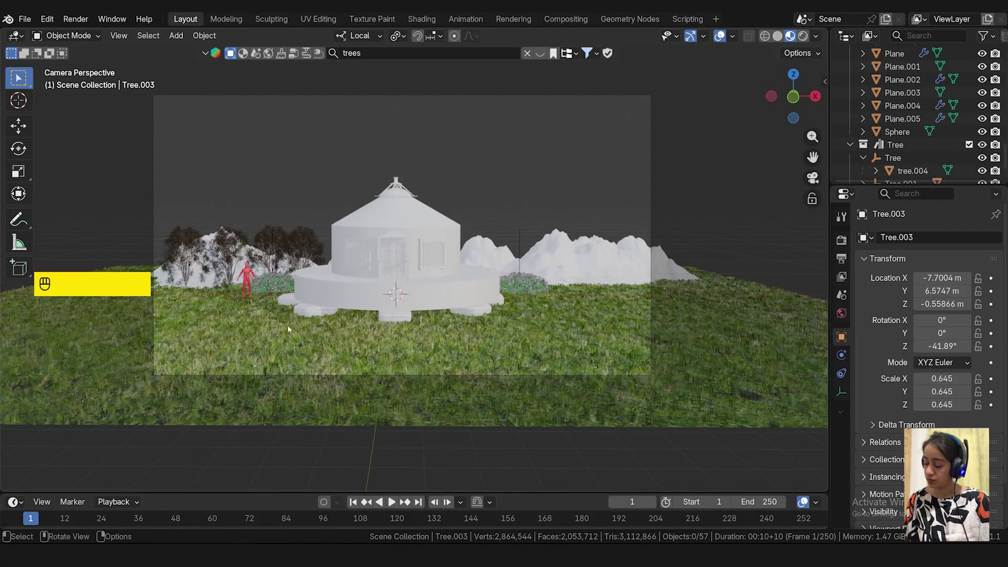
# - Select the four trees with their parents, make linked duplicates and move them to the opposite side of the yurt
pyautogui.click(318, 259)
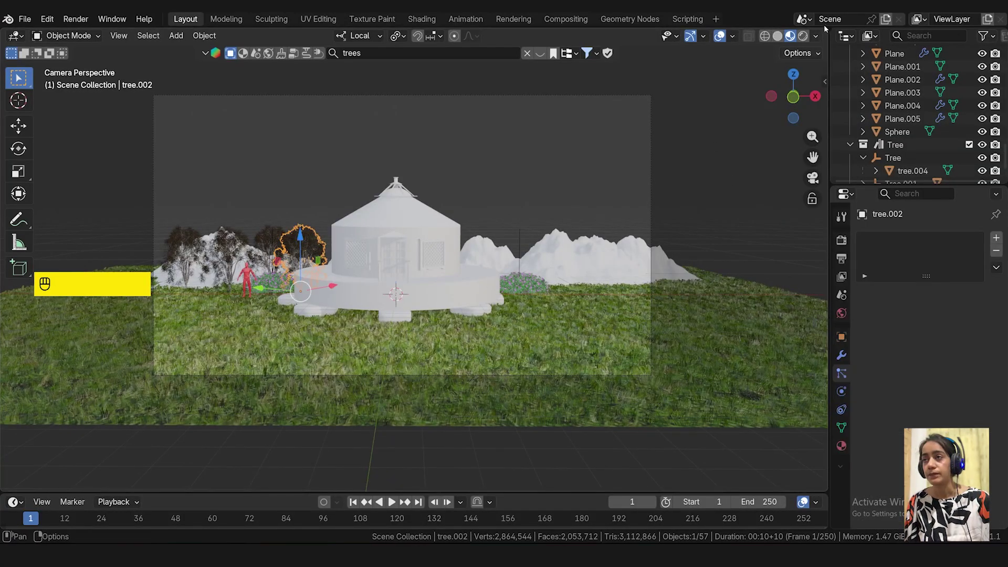
pyautogui.scroll(2, 263, 314)
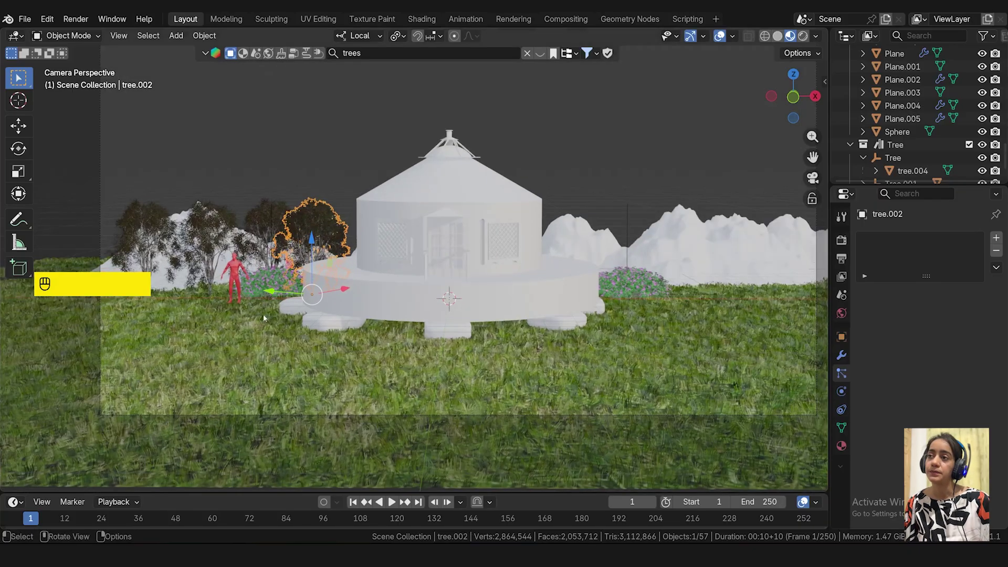
pyautogui.keyDown('shift'); pyautogui.moveTo(264, 314); pyautogui.dragTo(409, 279, button='middle'); pyautogui.keyUp('shift')
pyautogui.scroll(1, 395, 286)
pyautogui.moveTo(328, 288); pyautogui.dragTo(310, 322, button='middle')
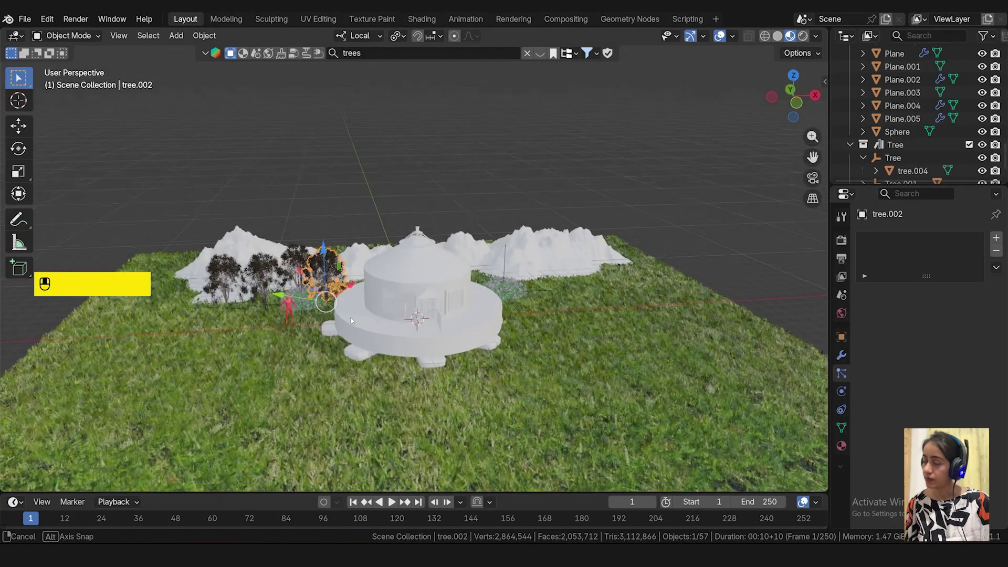
pyautogui.scroll(4, 292, 325)
pyautogui.keyDown('shift'); pyautogui.moveTo(281, 270); pyautogui.dragTo(392, 259, button='middle'); pyautogui.keyUp('shift')
pyautogui.scroll(2, 402, 255)
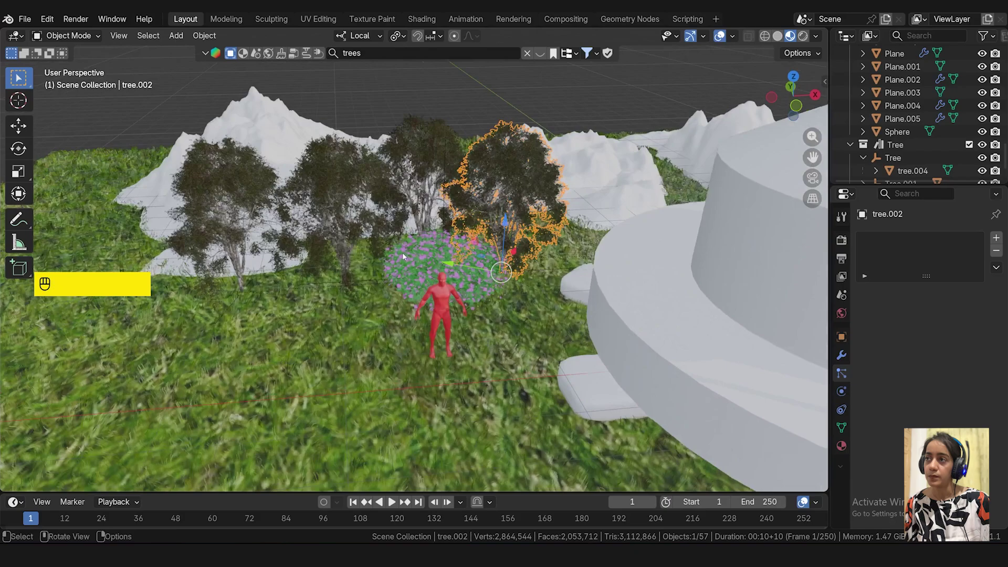
pyautogui.click(537, 268)
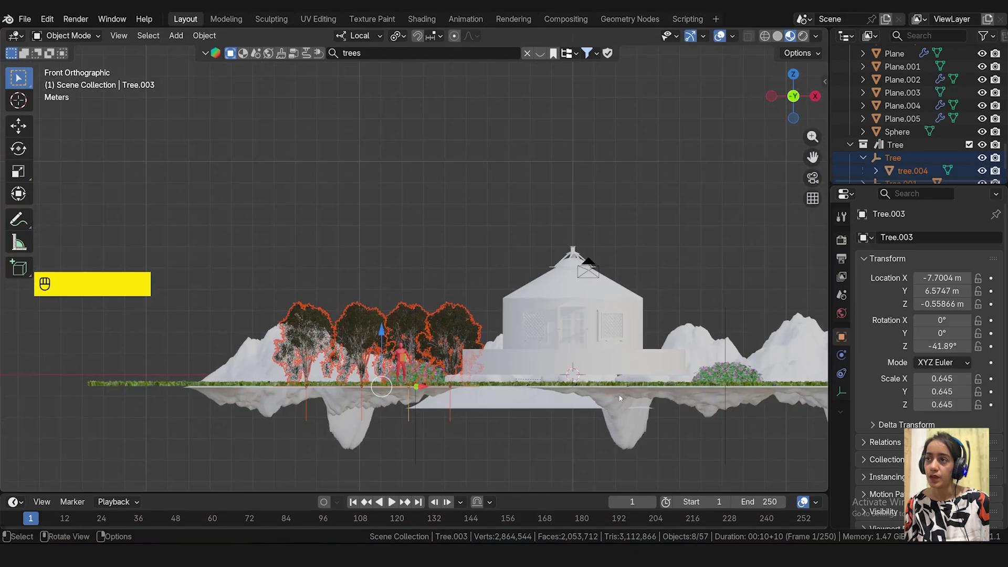
pyautogui.hotkey('alt', 'd')
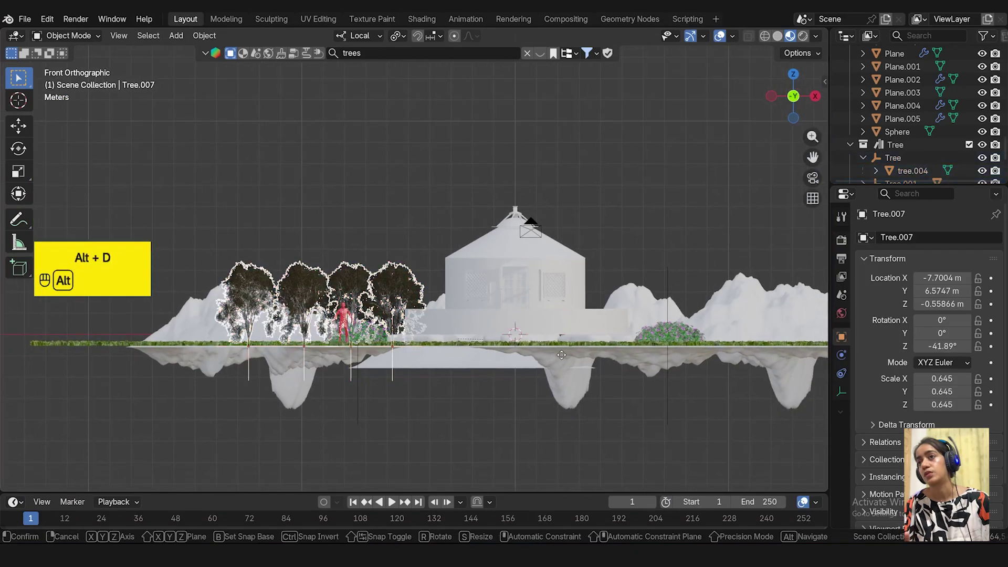
pyautogui.rightClick(562, 355)
pyautogui.moveTo(363, 346); pyautogui.dragTo(457, 345)
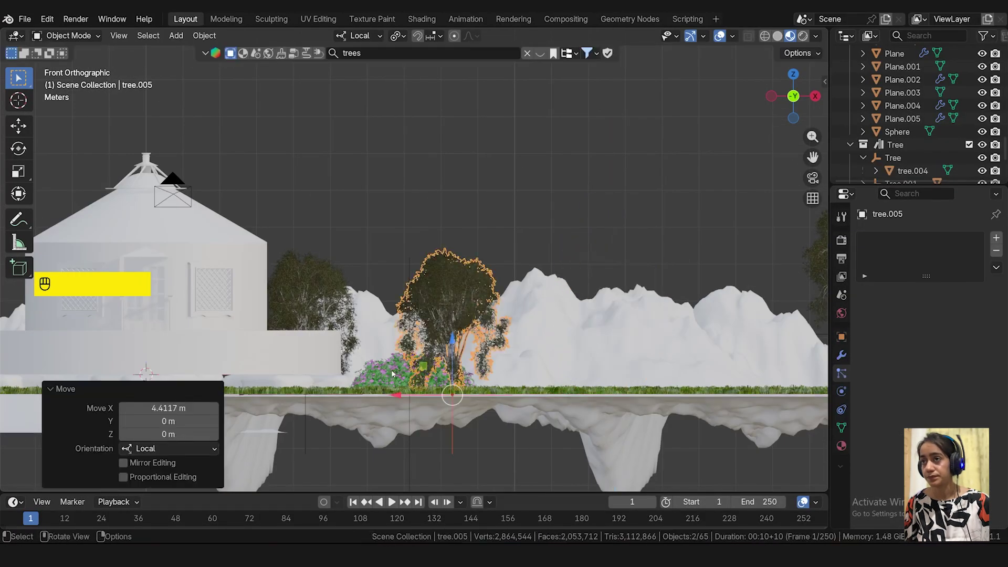
# - Rotate and spread the duplicated trees around the second flower patch, adding a fifth tree behind it
pyautogui.press('r')
pyautogui.press('z')
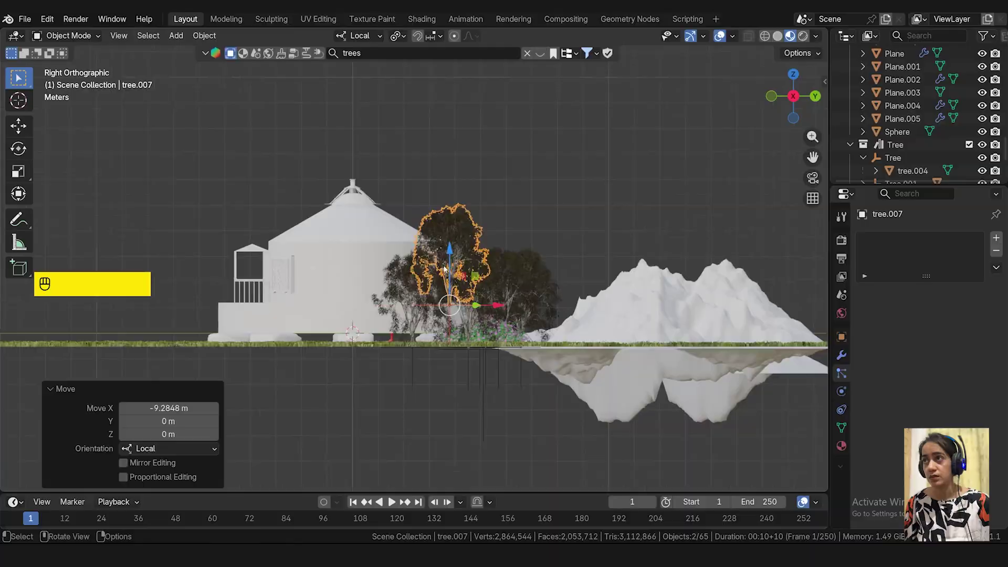
pyautogui.press('KP_1')
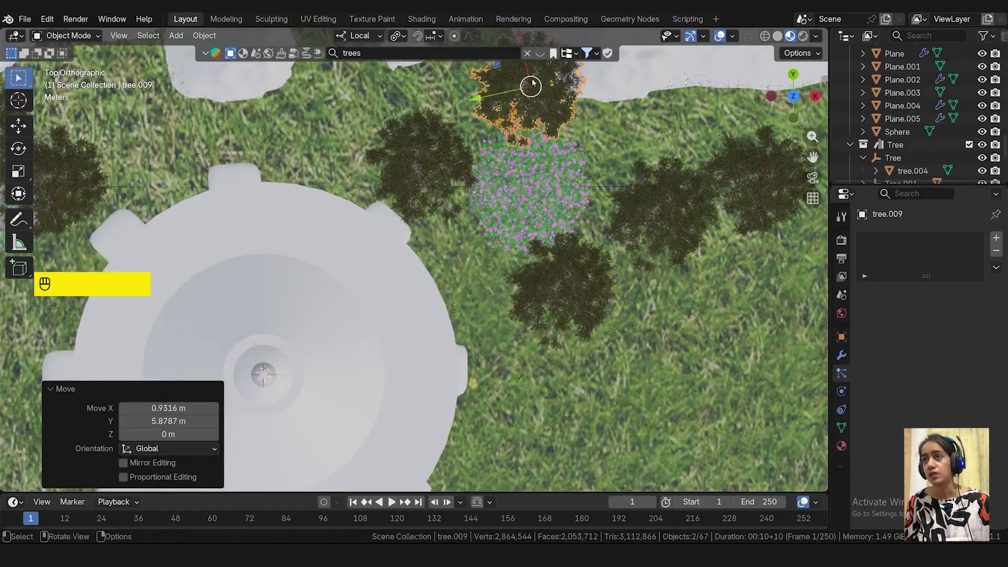
# - Check the tree rows on both sides of the yurt through the camera and in solid shading
pyautogui.press('KP_1')
pyautogui.press('KP_0')
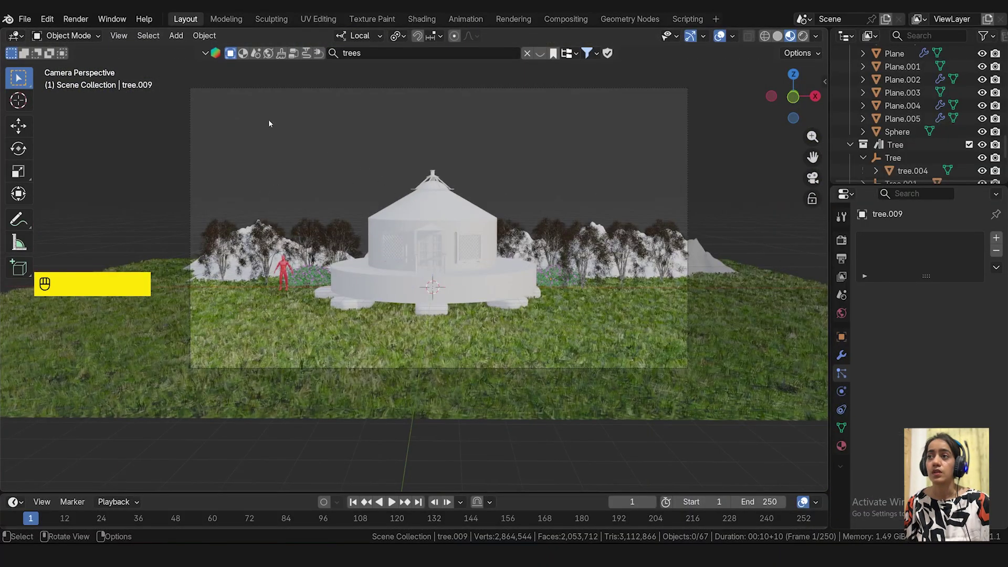
pyautogui.press('z')
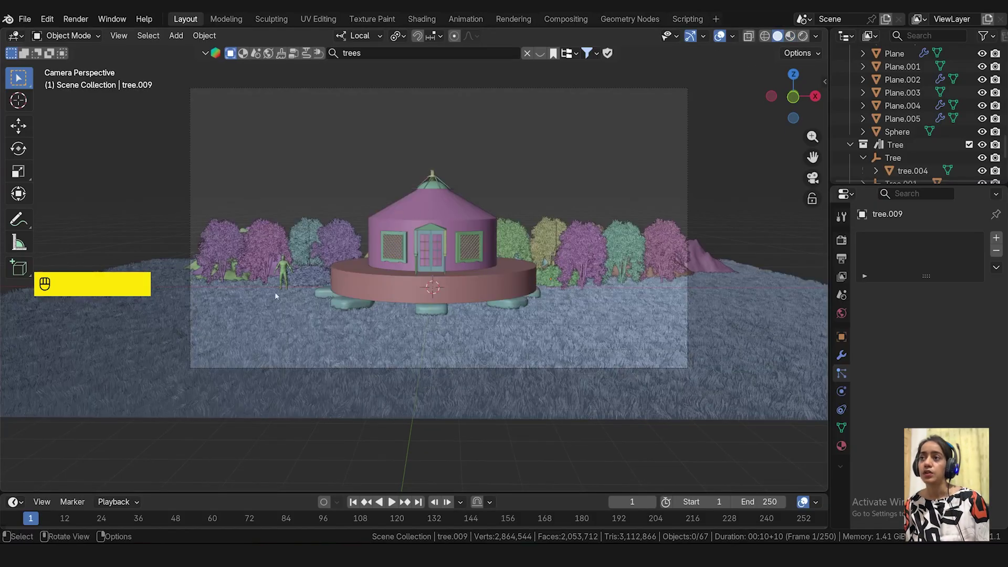
# - Examine the yurt, flower patches and tree rows from several angles and through the camera
pyautogui.moveTo(520, 294); pyautogui.dragTo(383, 259, button='middle')
pyautogui.scroll(4, 426, 310)
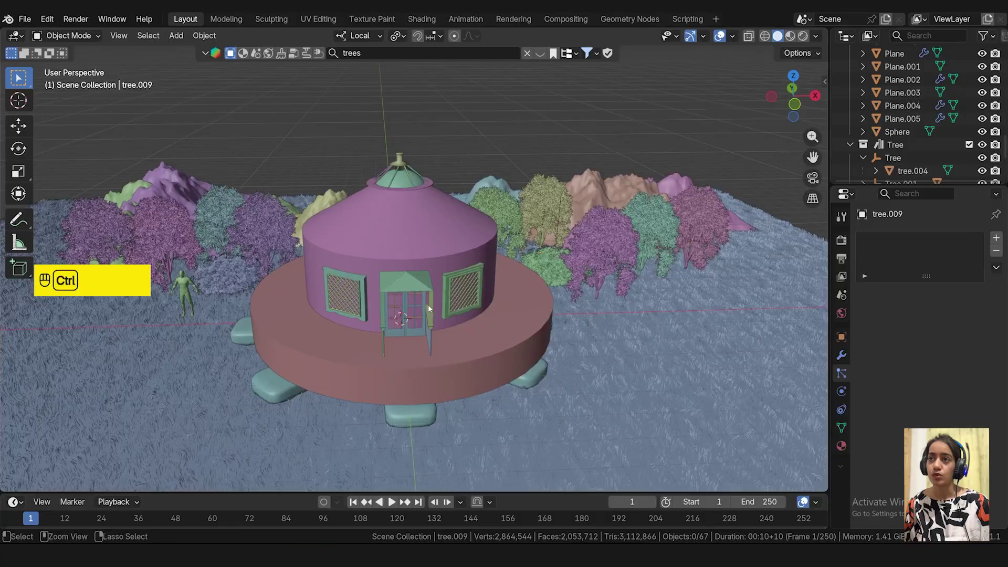
pyautogui.scroll(-2, 582, 303)
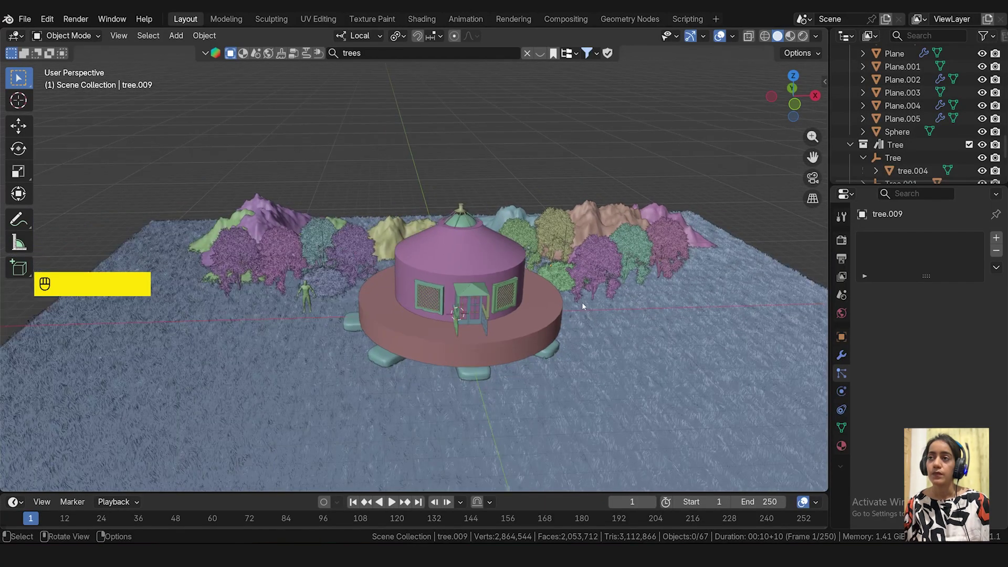
pyautogui.moveTo(512, 359); pyautogui.dragTo(503, 342, button='middle')
pyautogui.scroll(5, 364, 288)
pyautogui.moveTo(625, 295); pyautogui.dragTo(565, 271, button='middle')
pyautogui.scroll(-4, 565, 271)
pyautogui.moveTo(443, 277); pyautogui.dragTo(487, 299, button='middle')
pyautogui.scroll(-3, 487, 297)
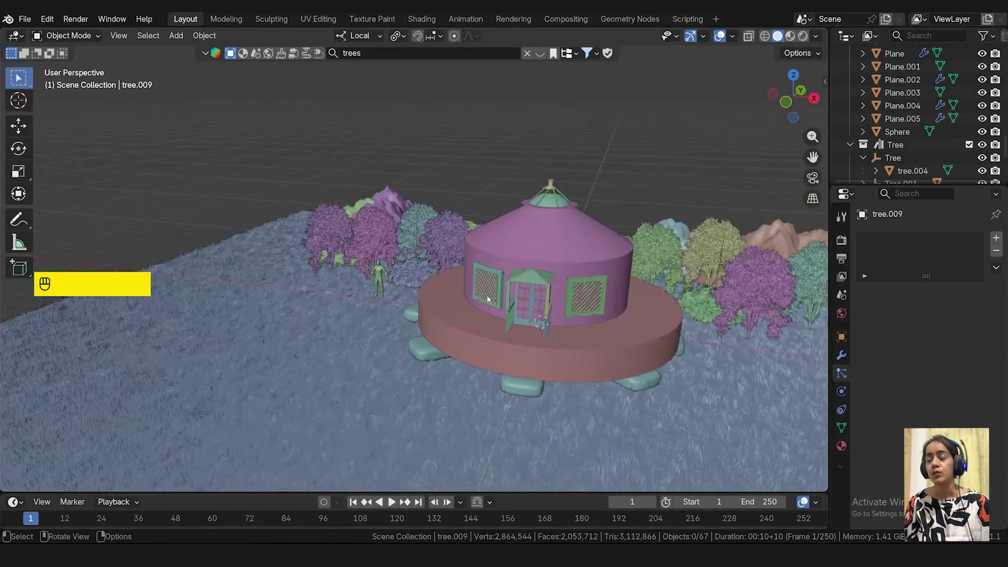
pyautogui.press('KP_0')
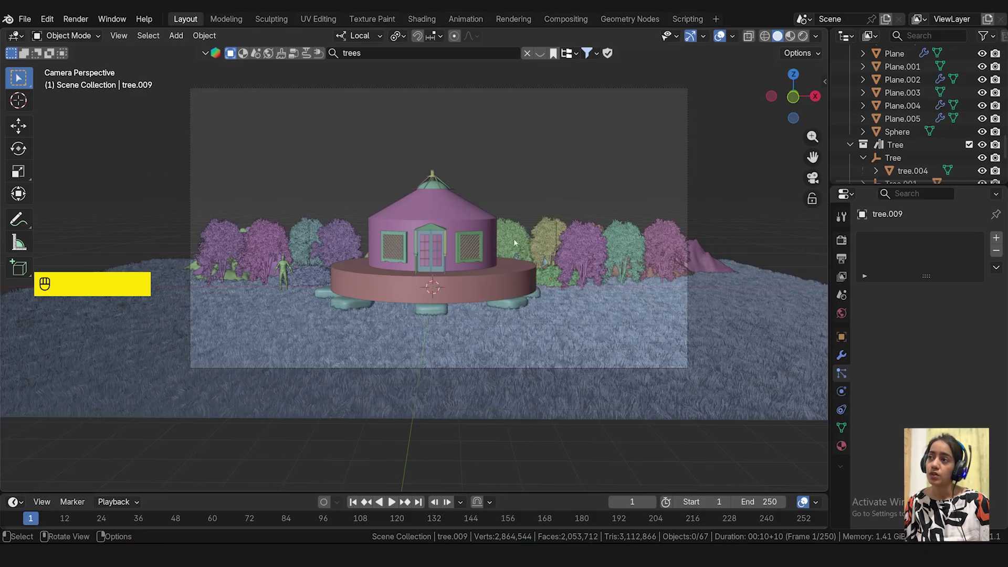
pyautogui.click(24, 19)
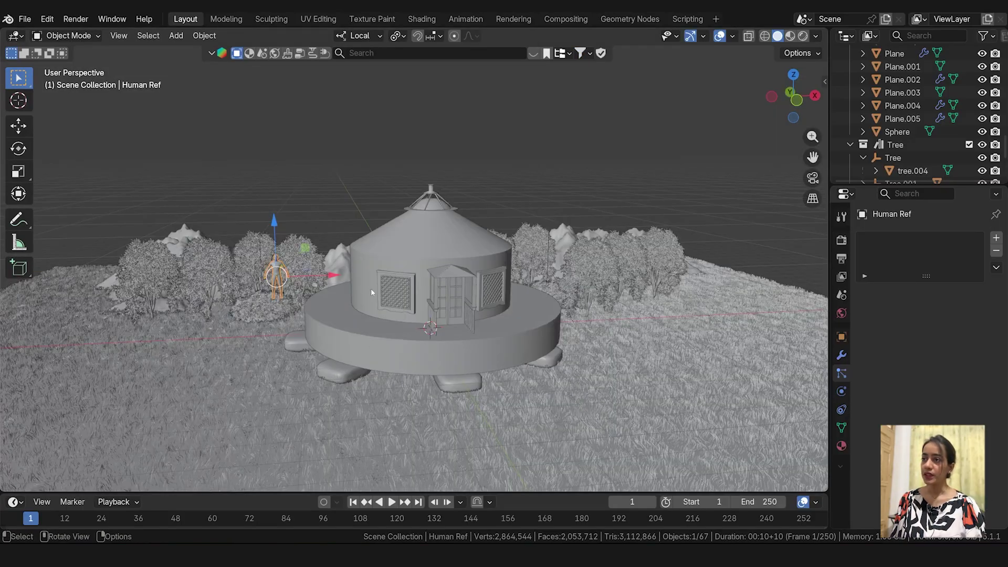
# - Bevel the round platform's top and bottom rim edge loops by about 0.106 m with 4 segments
pyautogui.scroll(1, 440, 329)
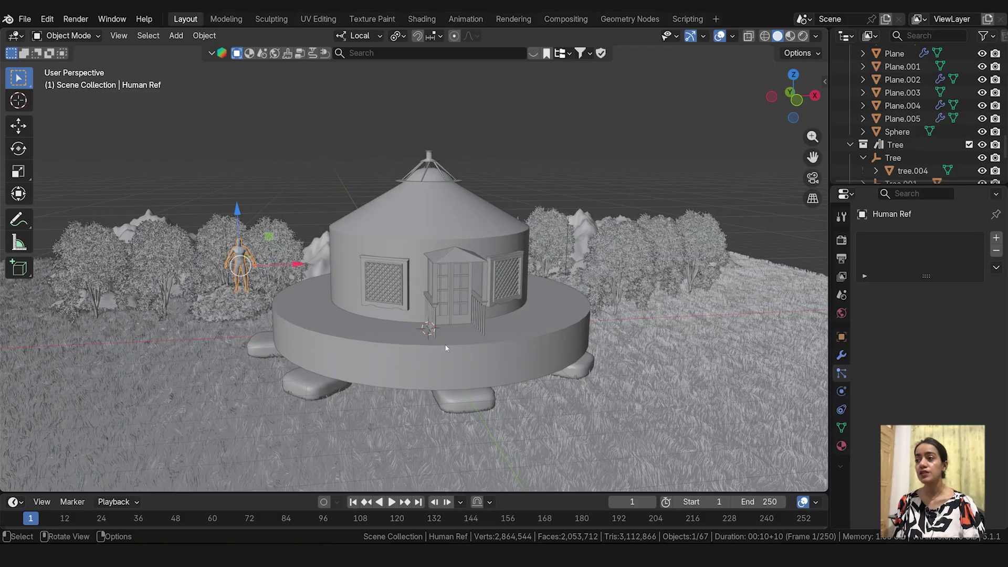
pyautogui.moveTo(503, 344); pyautogui.dragTo(502, 335, button='middle')
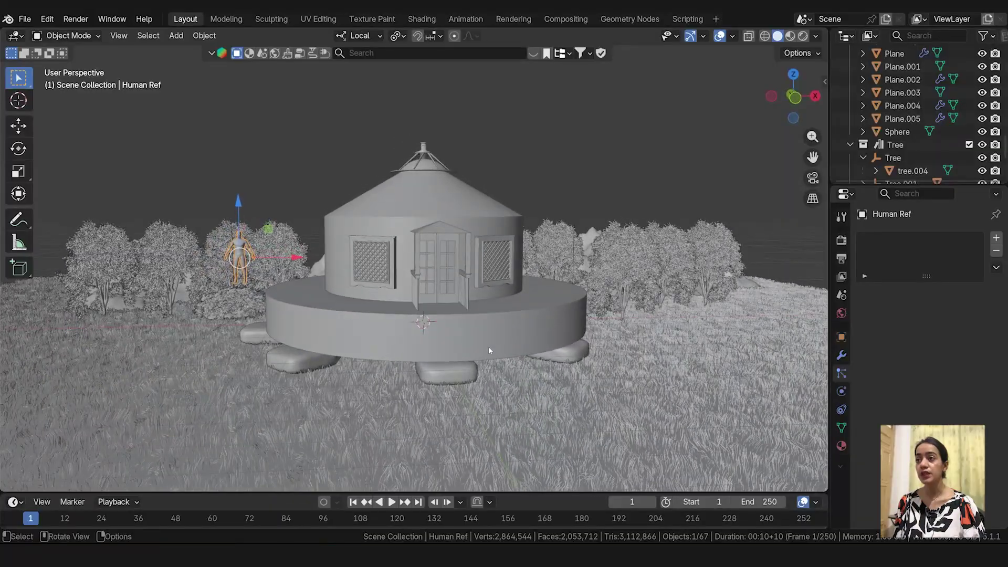
pyautogui.scroll(3, 489, 345)
pyautogui.scroll(-5, 488, 345)
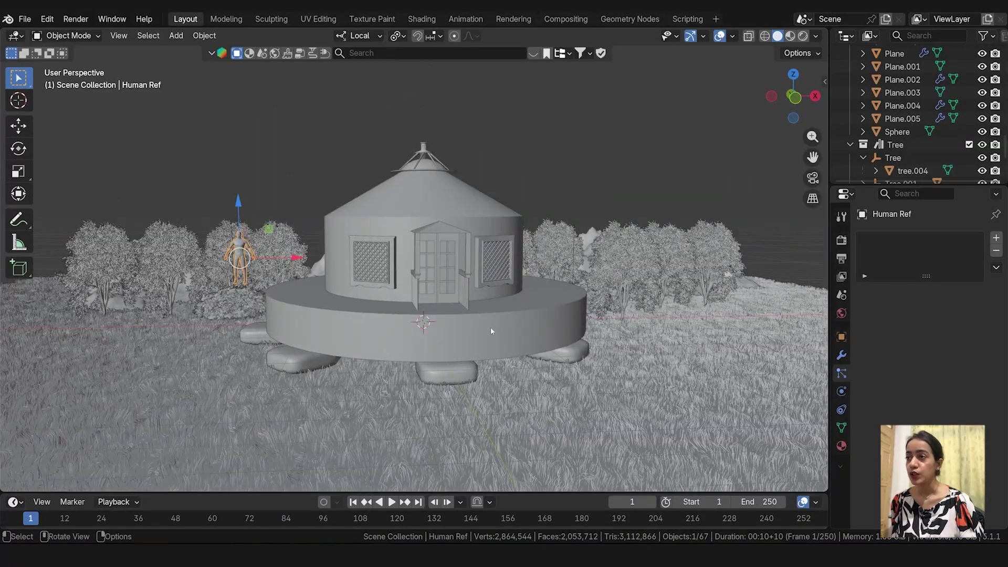
pyautogui.click(490, 326)
pyautogui.scroll(2, 468, 337)
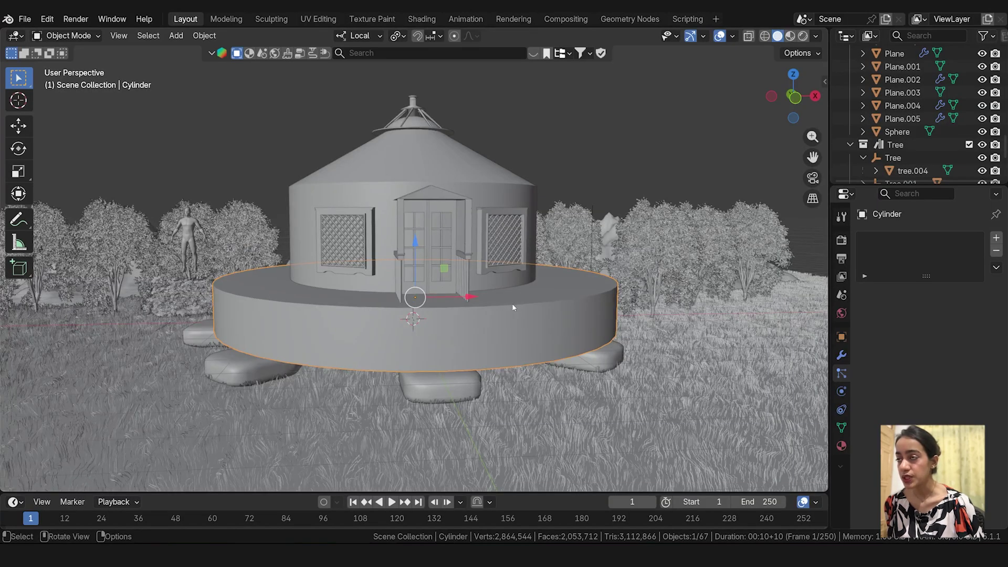
pyautogui.press('Tab')
pyautogui.click(541, 302)
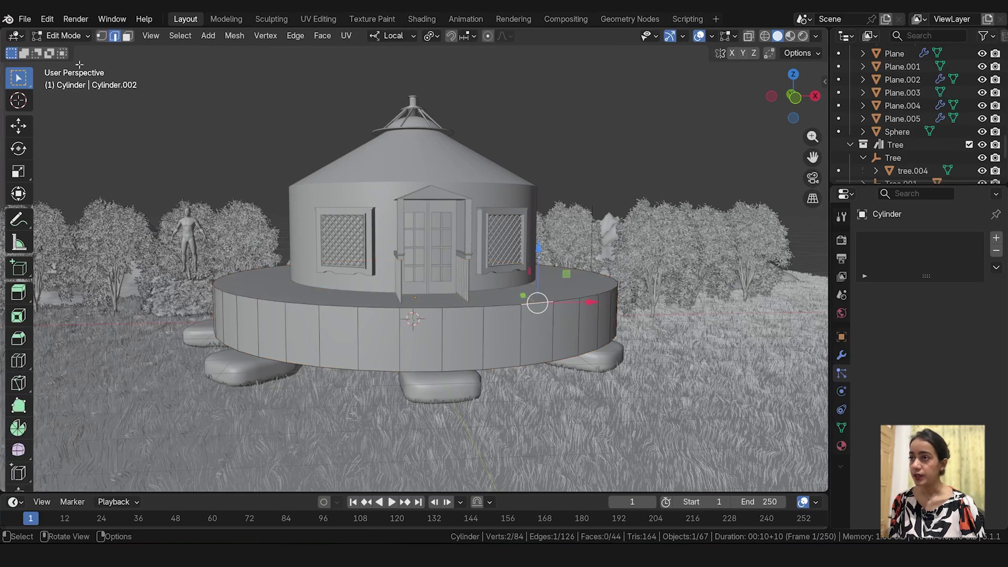
pyautogui.keyDown('alt'); pyautogui.click(509, 304); pyautogui.keyUp('alt')
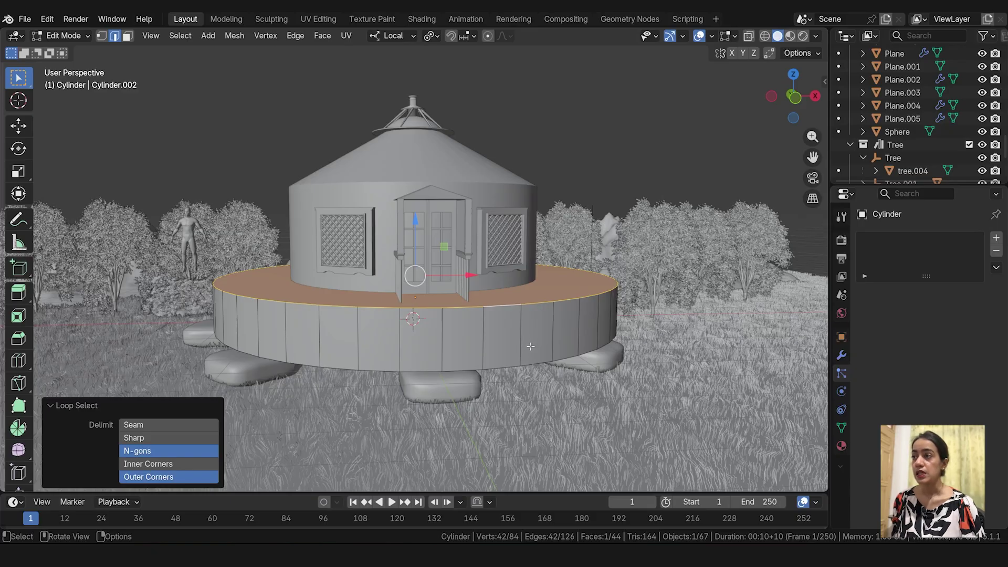
pyautogui.keyDown('alt'); pyautogui.keyDown('shift'); pyautogui.click(503, 368); pyautogui.keyUp('shift'); pyautogui.keyUp('alt')
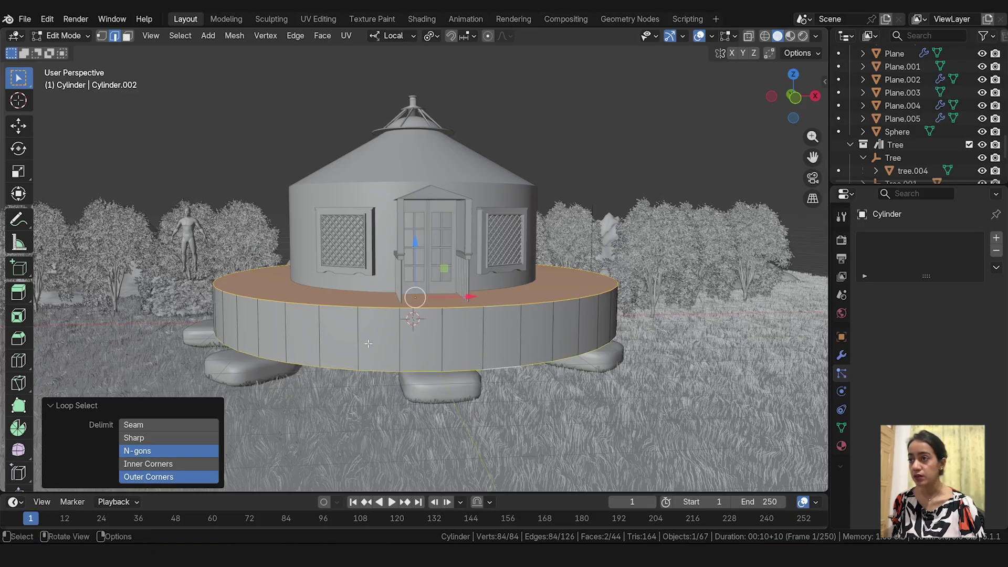
pyautogui.hotkey('ctrl', 'b')
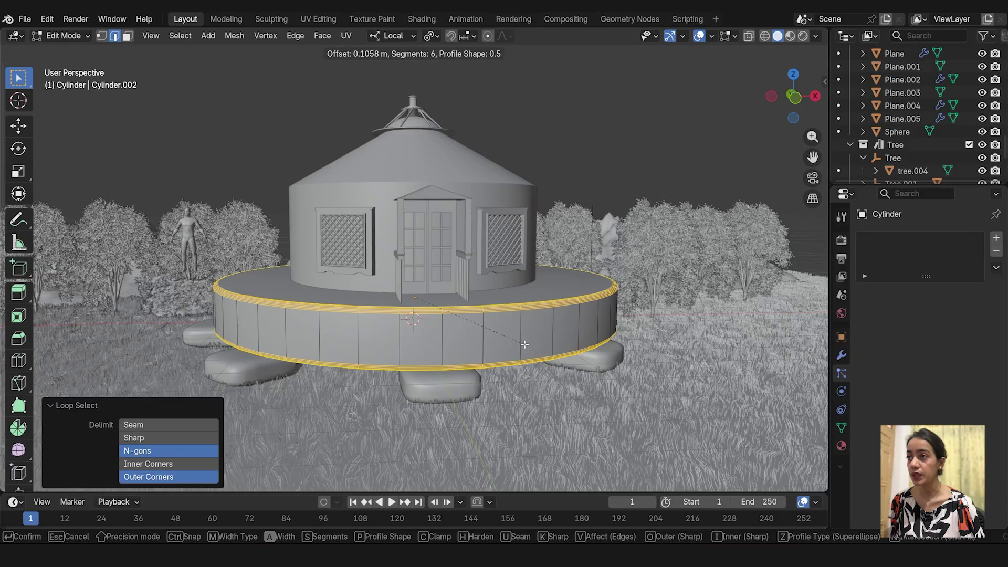
pyautogui.scroll(-2, 524, 344)
pyautogui.click(524, 344)
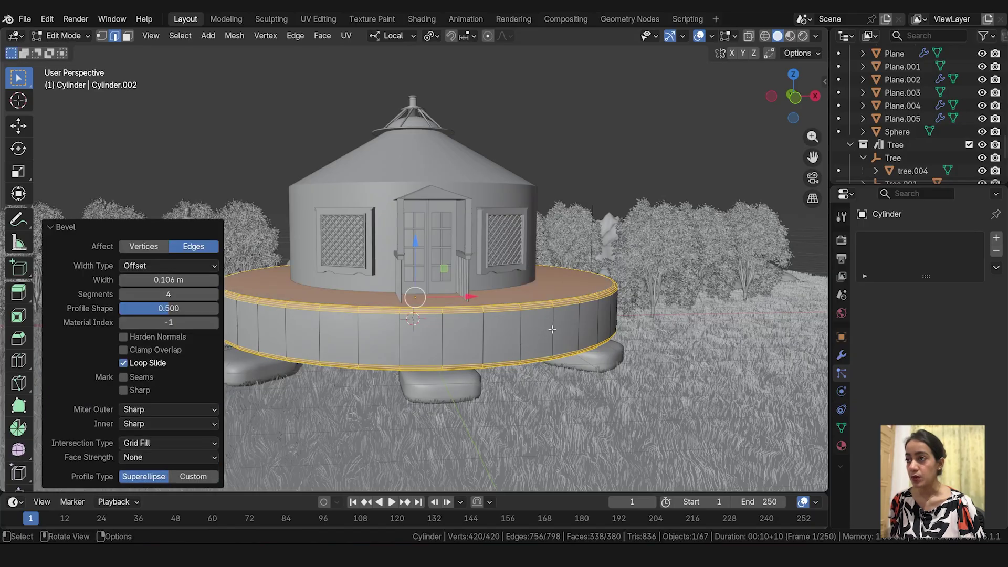
pyautogui.press('Tab')
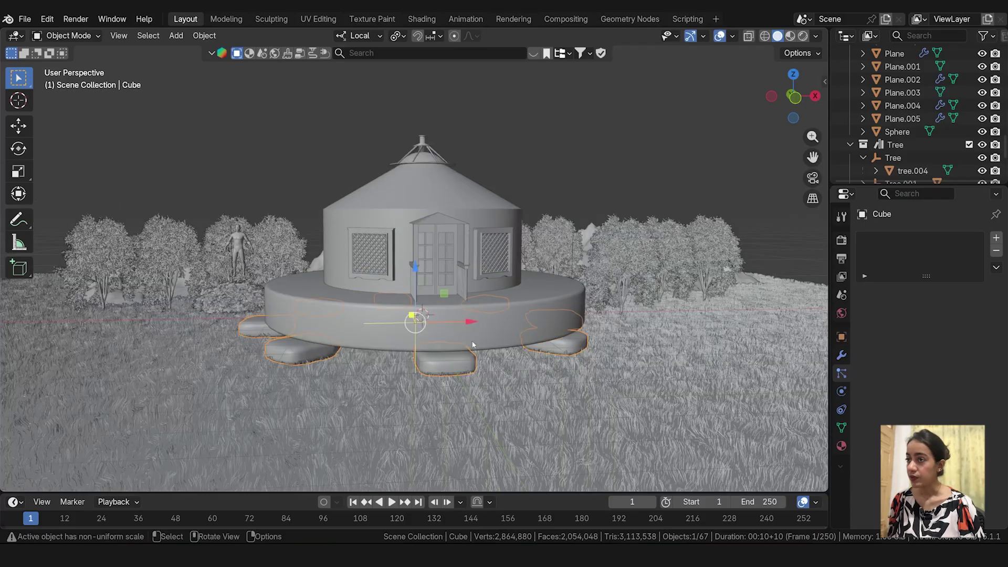
# - Show the scene in material preview and search the asset library for "stone" models
pyautogui.click(790, 36)
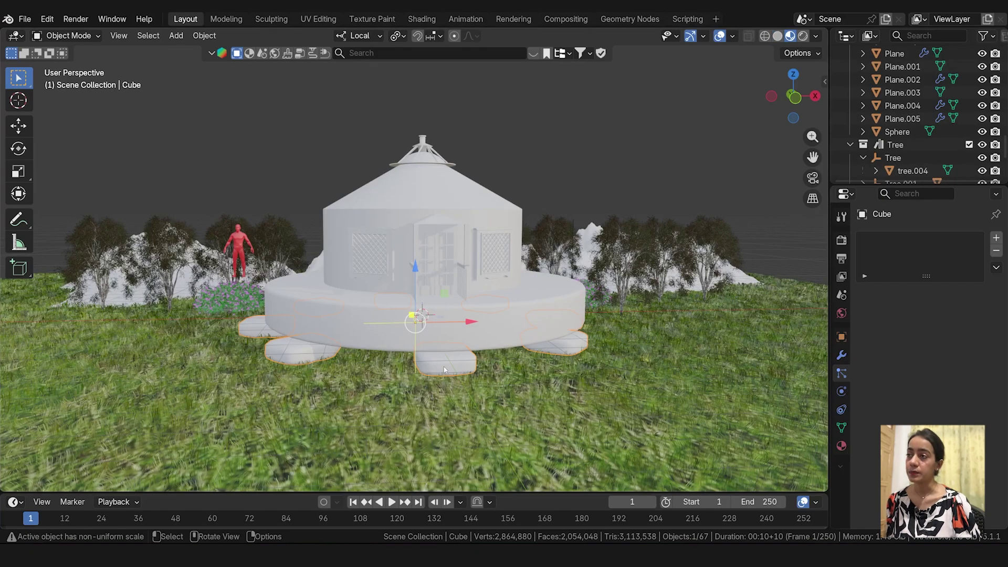
pyautogui.click(446, 52)
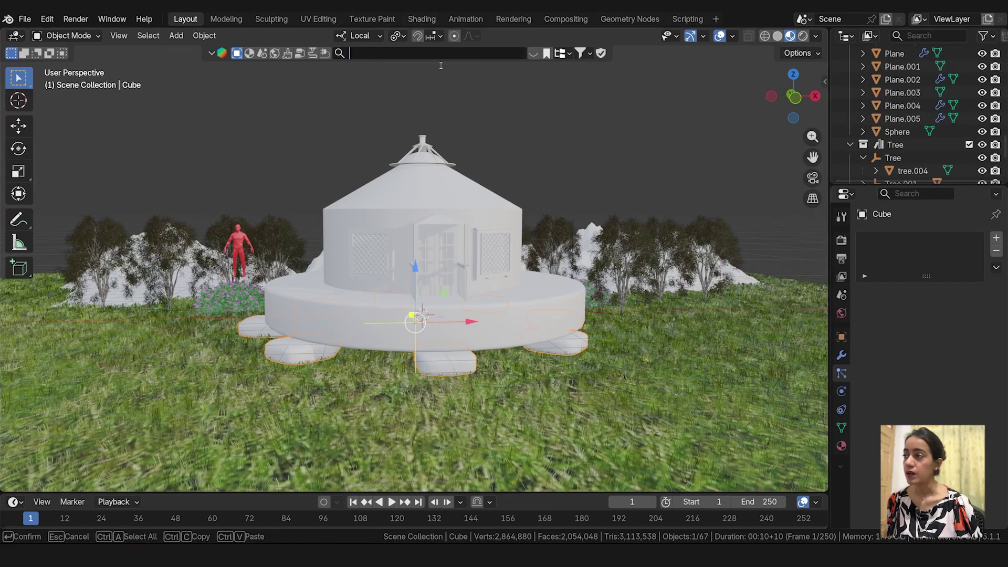
pyautogui.write('stone')
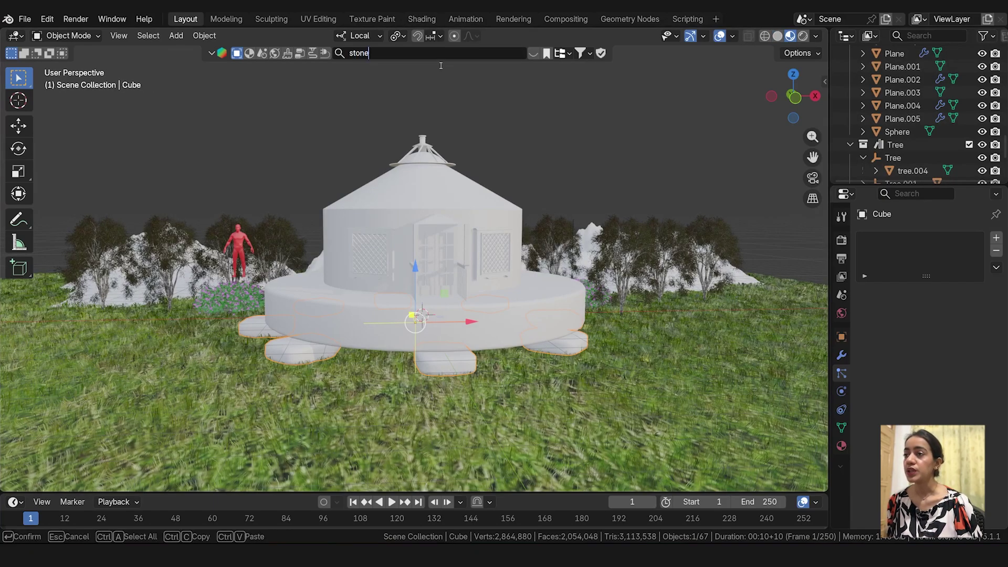
pyautogui.press('Return')
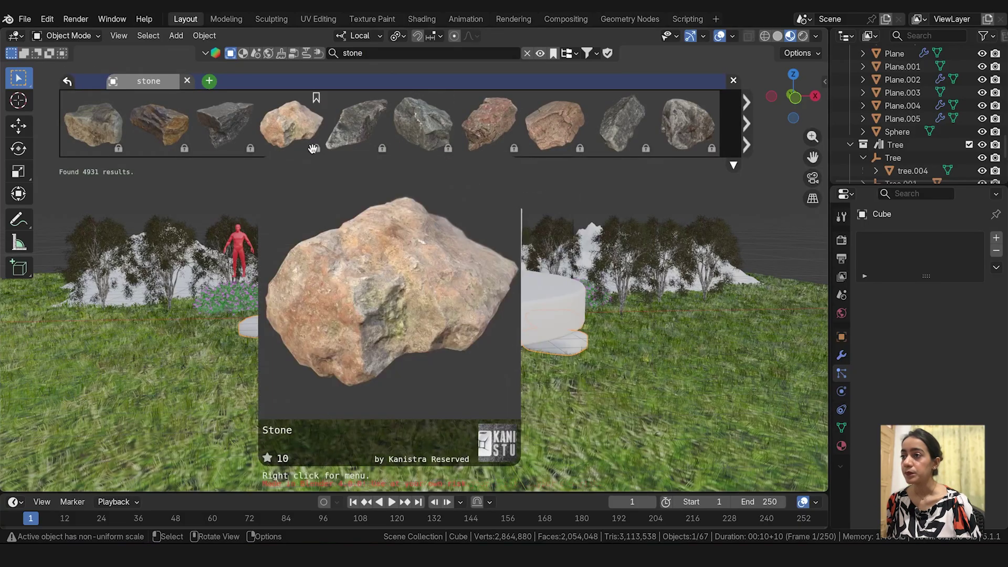
pyautogui.scroll(-2, 313, 149)
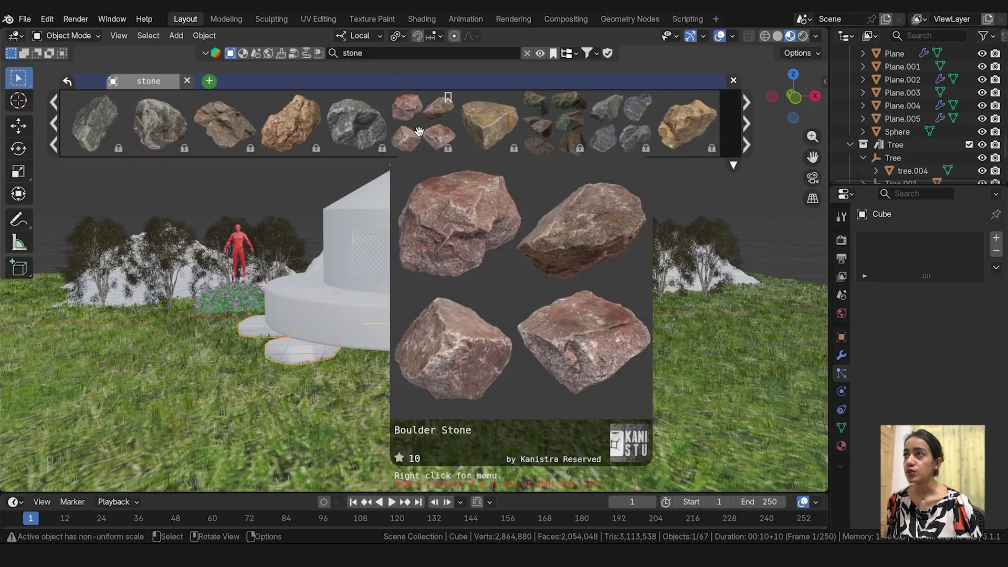
pyautogui.scroll(-3, 419, 132)
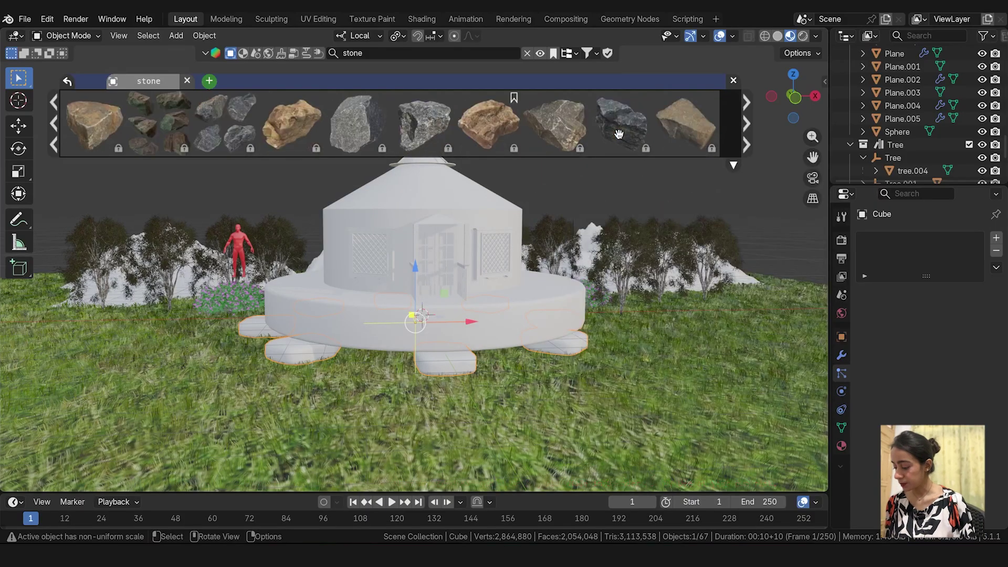
pyautogui.scroll(-4, 619, 134)
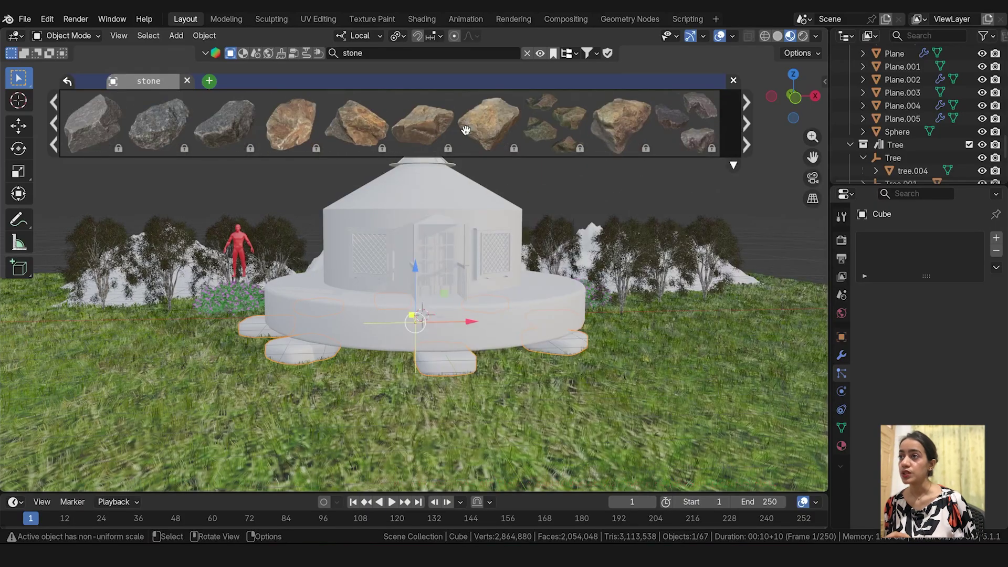
# - Sort the stone assets free first and add the smooth PBRPX Stone at the grass edge beside the mountain
pyautogui.click(588, 54)
pyautogui.click(529, 105)
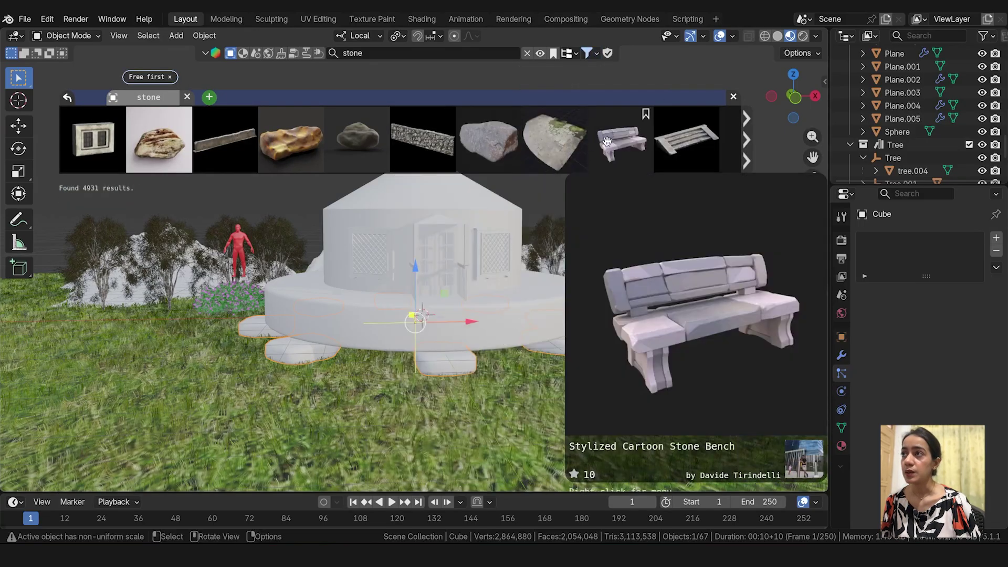
pyautogui.scroll(-2, 519, 140)
pyautogui.scroll(-5, 519, 140)
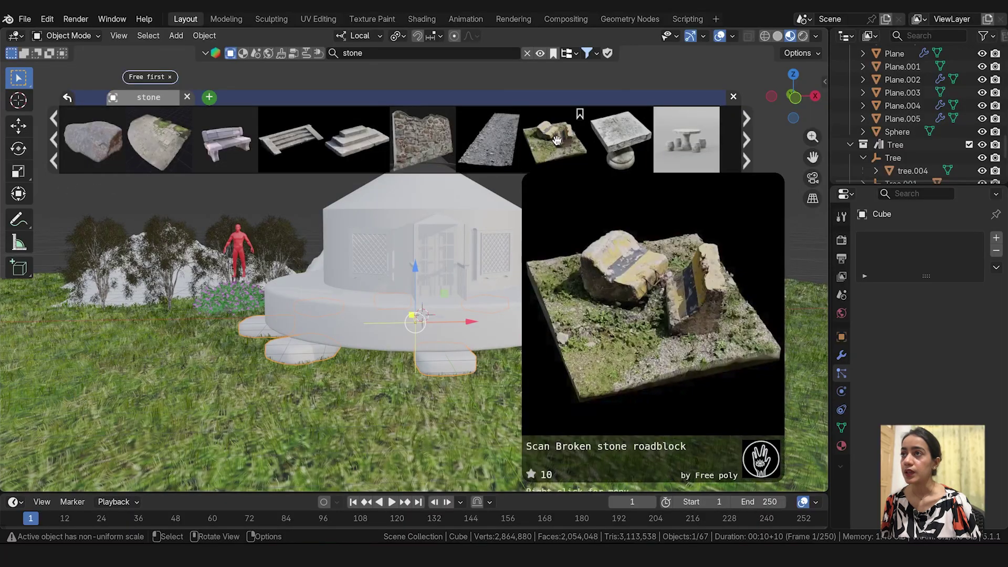
pyautogui.scroll(-2, 557, 141)
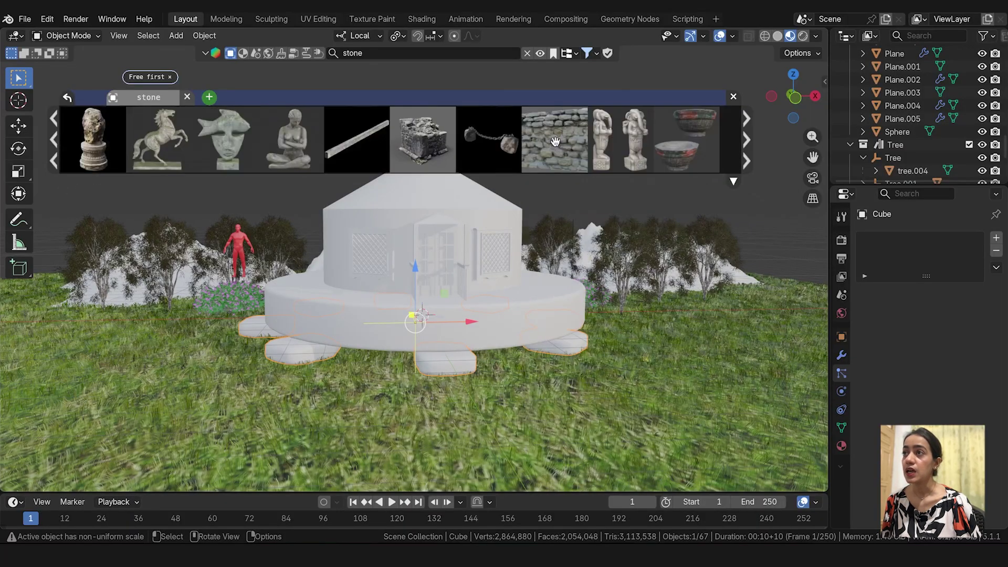
pyautogui.moveTo(469, 150)
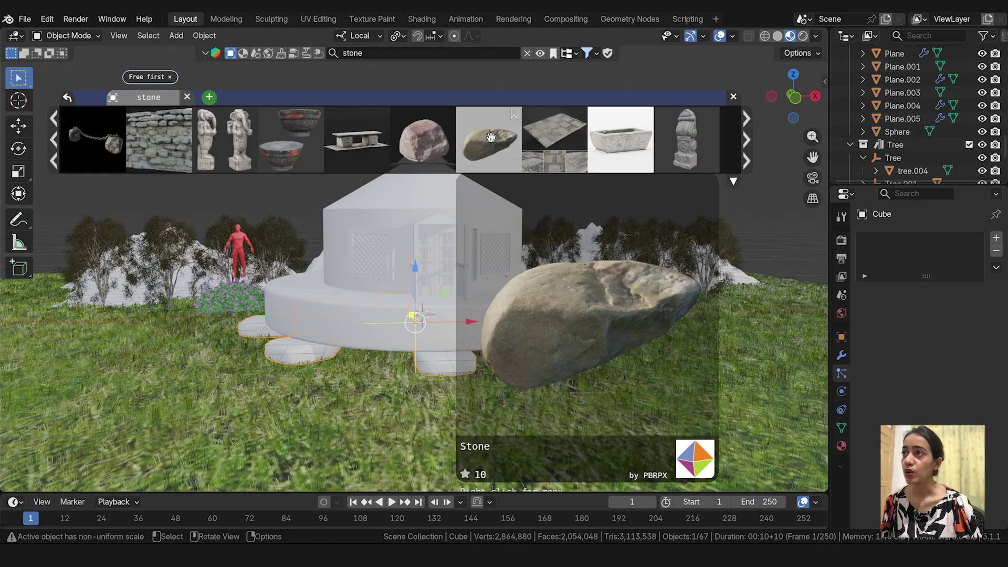
pyautogui.moveTo(491, 138); pyautogui.dragTo(99, 271)
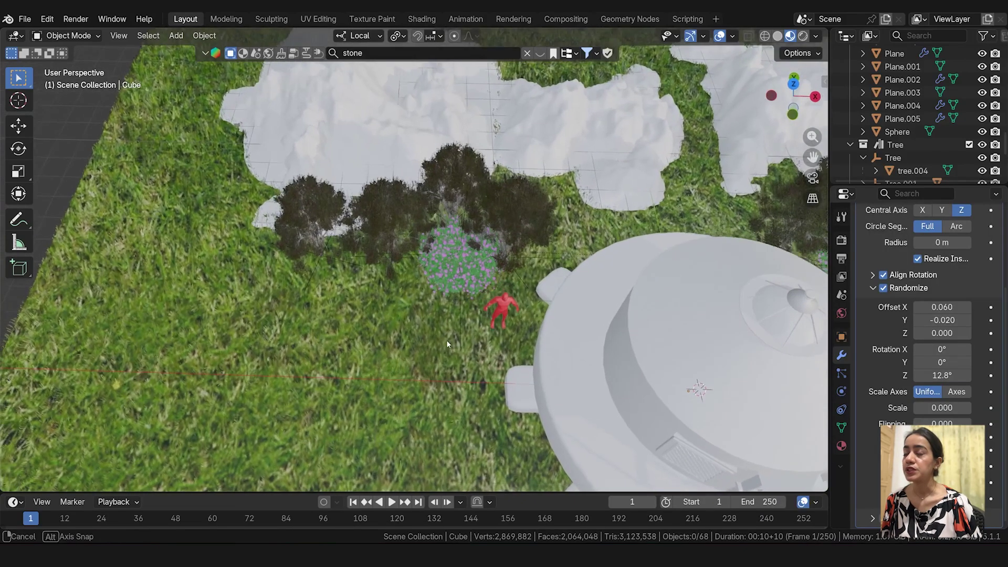
# - Select the imported Stone and raise it about 2.51 m in Z, clear of the grass
pyautogui.moveTo(446, 339); pyautogui.dragTo(771, 156, button='middle')
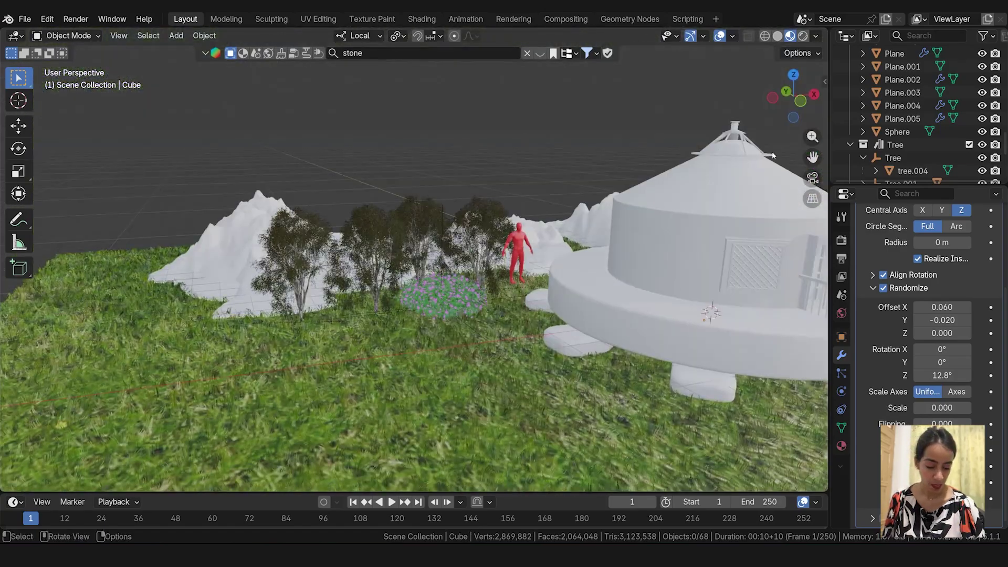
pyautogui.scroll(-5, 919, 131)
pyautogui.click(896, 170)
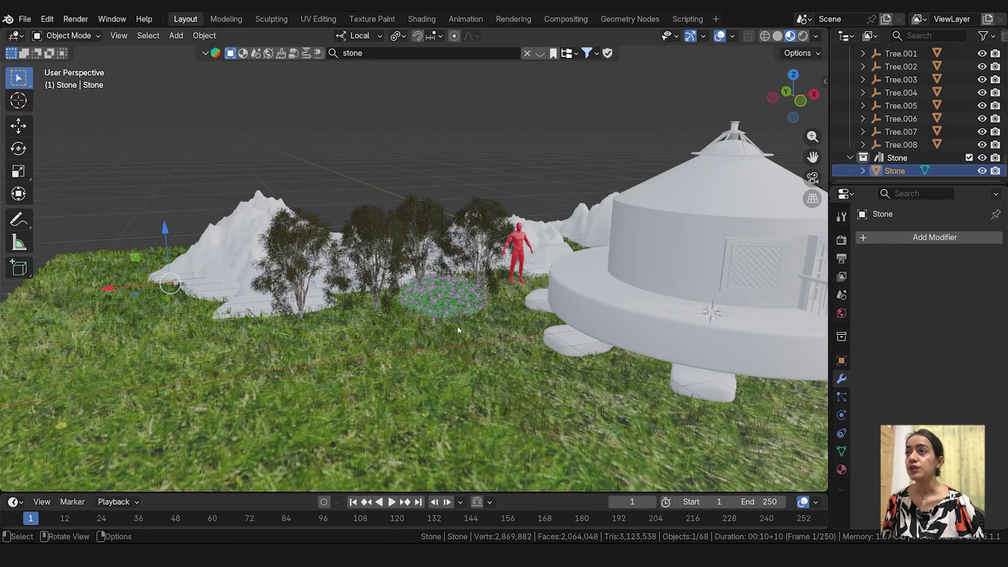
pyautogui.press('KP_Decimal')
pyautogui.scroll(-8, 407, 310)
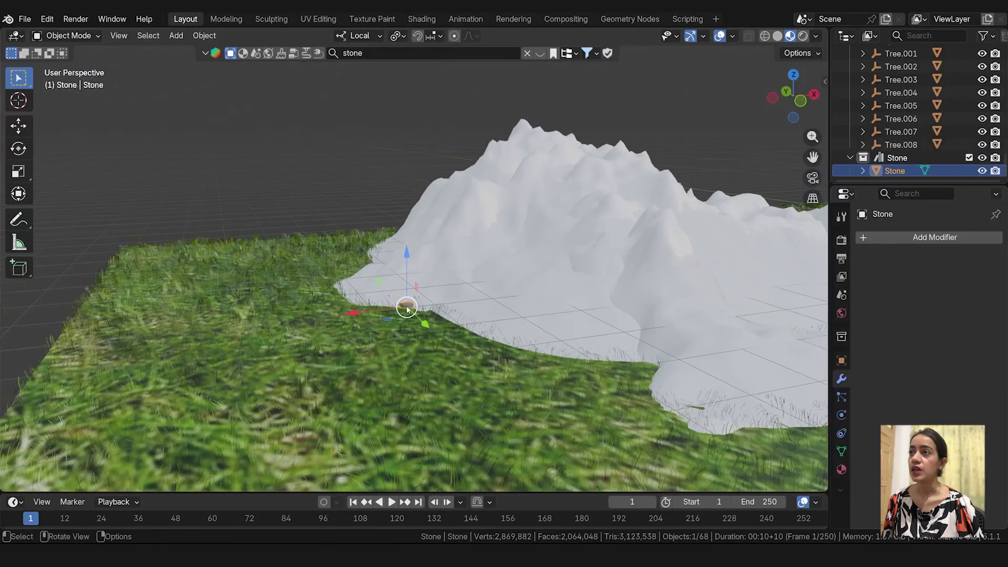
pyautogui.moveTo(414, 256); pyautogui.dragTo(414, 118)
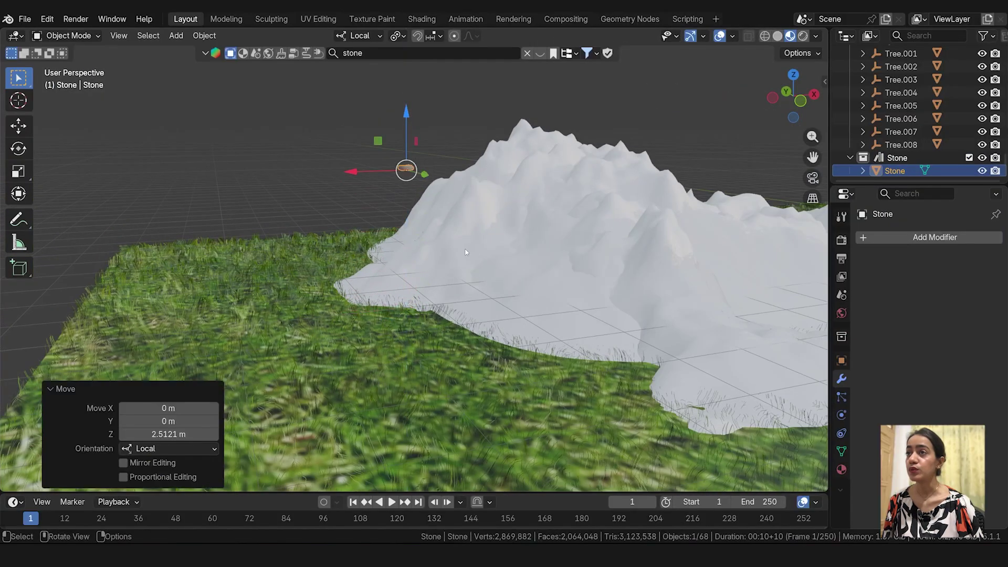
pyautogui.scroll(-8, 465, 252)
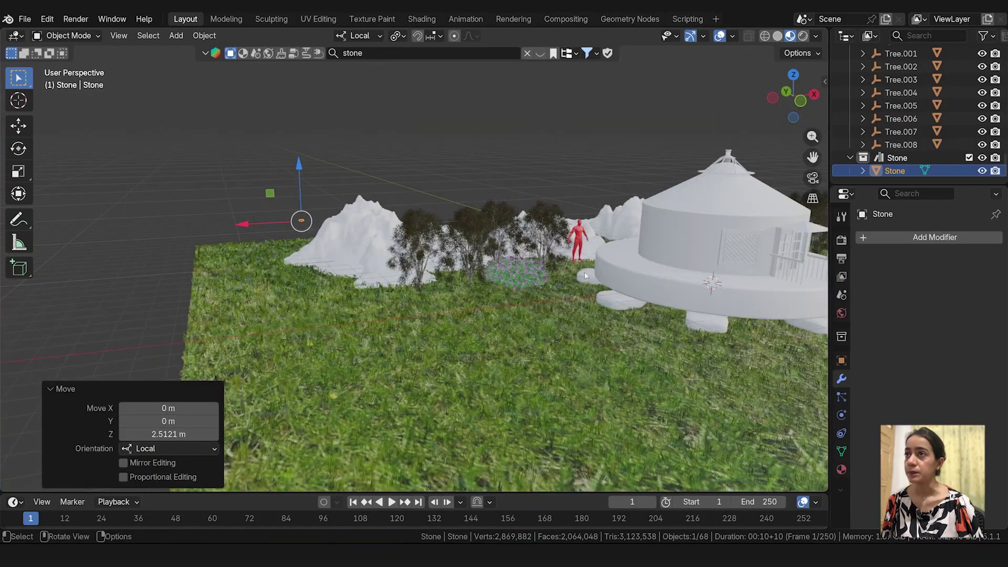
# - Link the imported Stone's material to the array of foundation stones beneath the platform
pyautogui.click(628, 306)
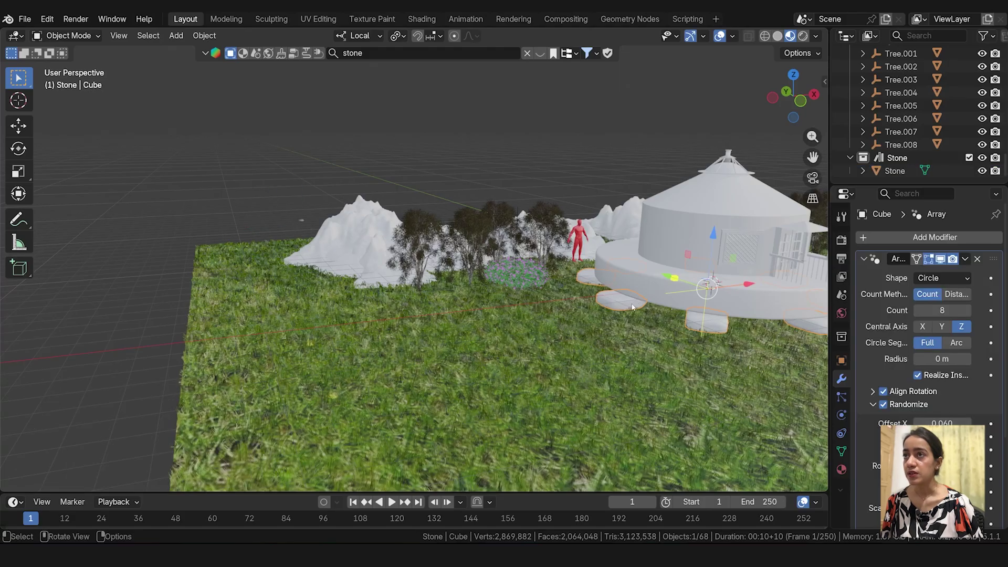
pyautogui.press('shift')
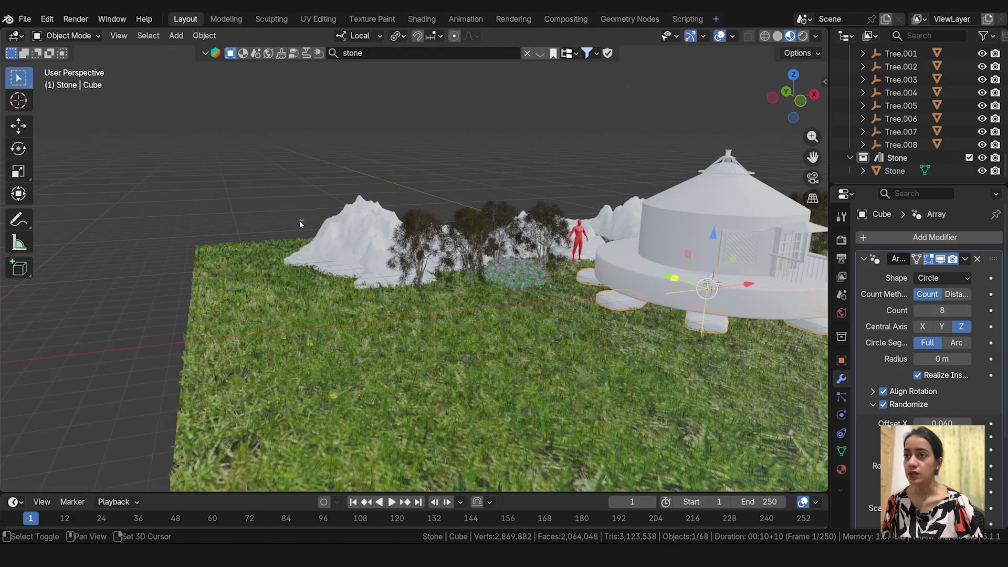
pyautogui.keyDown('shift'); pyautogui.click(300, 220); pyautogui.keyUp('shift')
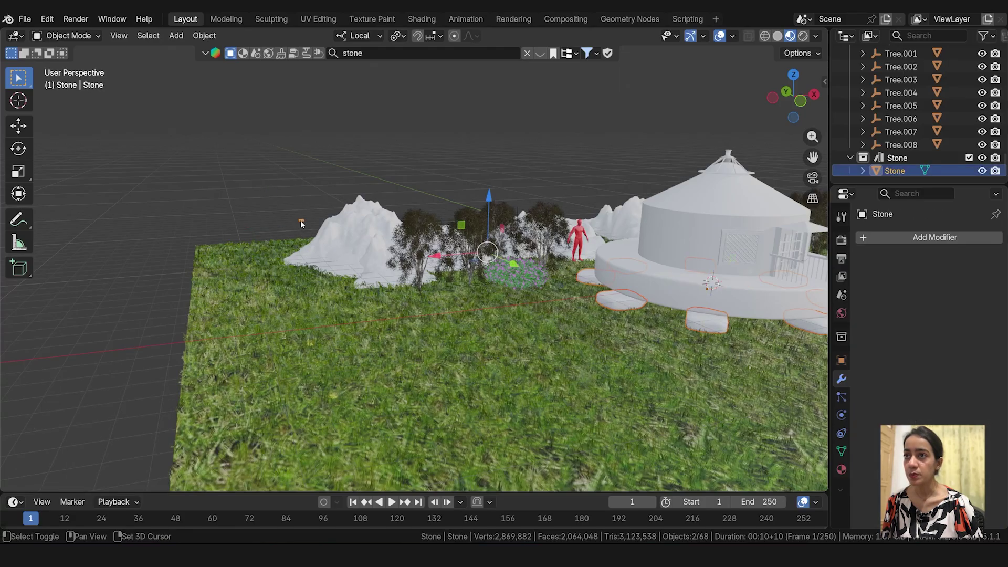
pyautogui.hotkey('ctrl', 'l')
pyautogui.click(505, 288)
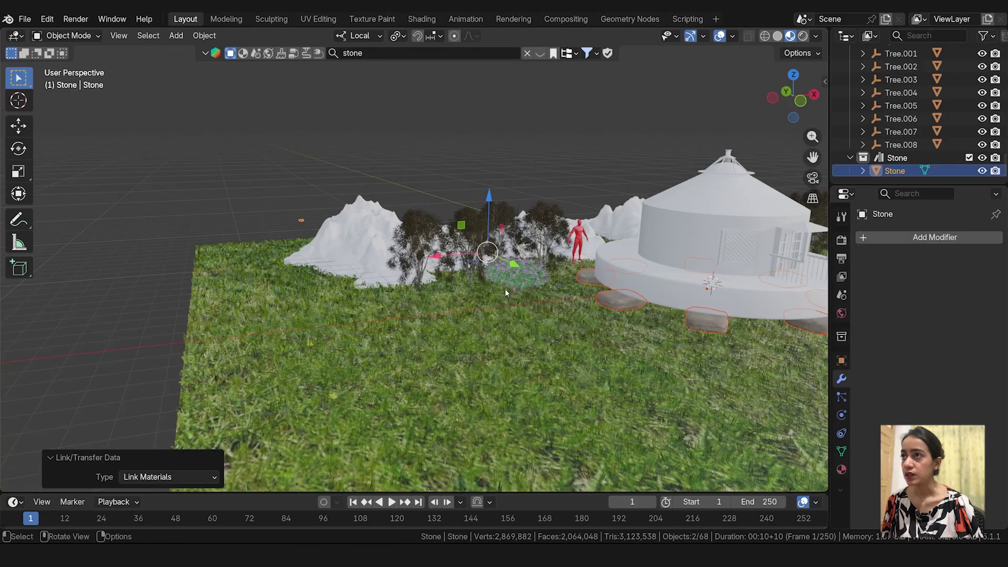
# - Check the textured foundation stones up close and delete the imported Stone object from the scene
pyautogui.moveTo(705, 327); pyautogui.dragTo(563, 352, button='middle')
pyautogui.scroll(2, 704, 312)
pyautogui.scroll(2, 557, 365)
pyautogui.moveTo(531, 407)
pyautogui.mouseDown(button='middle')
pyautogui.moveTo(553, 379)
pyautogui.moveTo(536, 388)
pyautogui.mouseUp(button='middle')
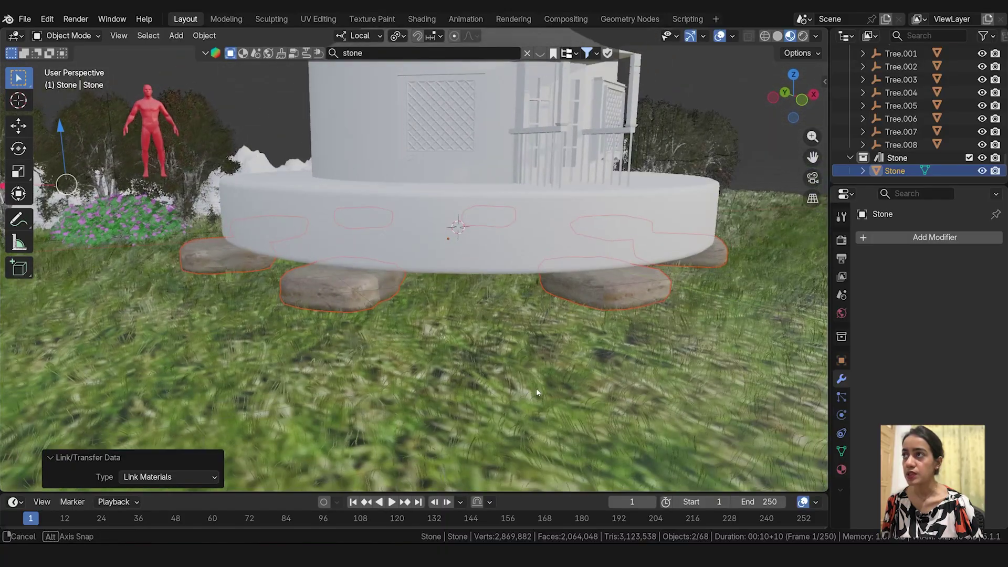
pyautogui.click(905, 170)
pyautogui.press('Delete')
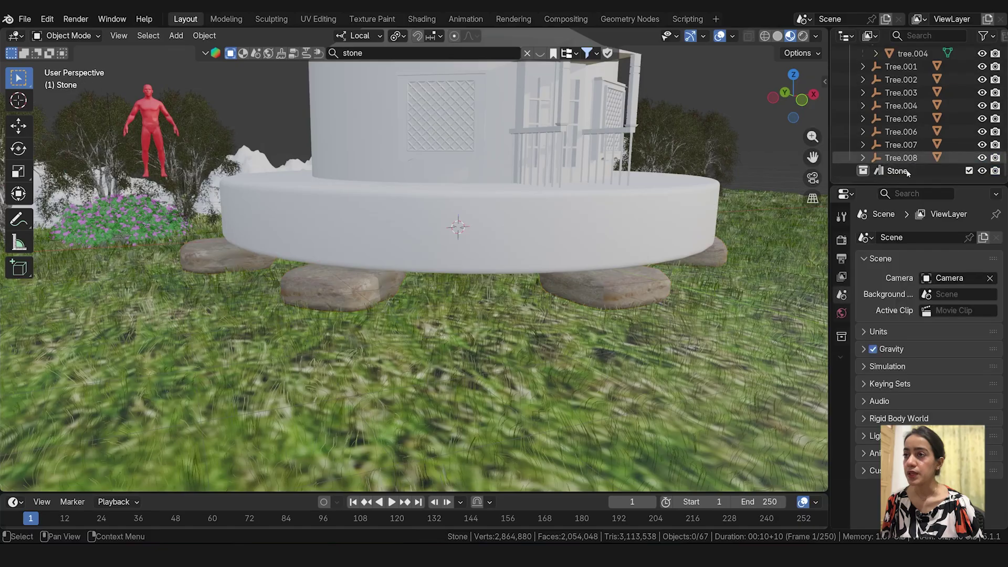
# - Select the round platform beneath the yurt and save the blend file
pyautogui.moveTo(506, 297); pyautogui.dragTo(544, 295, button='middle')
pyautogui.scroll(-2, 513, 290)
pyautogui.click(512, 289)
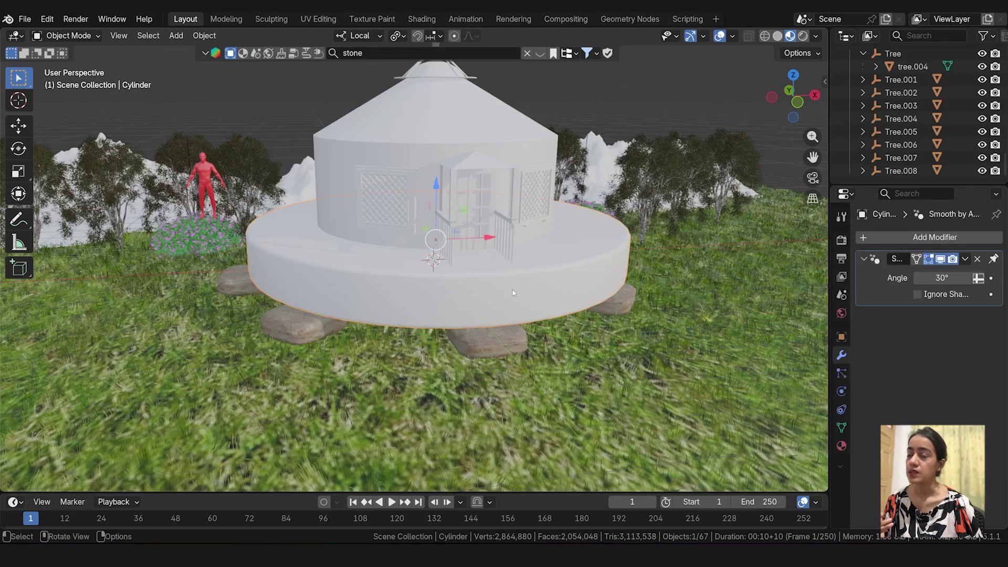
pyautogui.scroll(5, 482, 278)
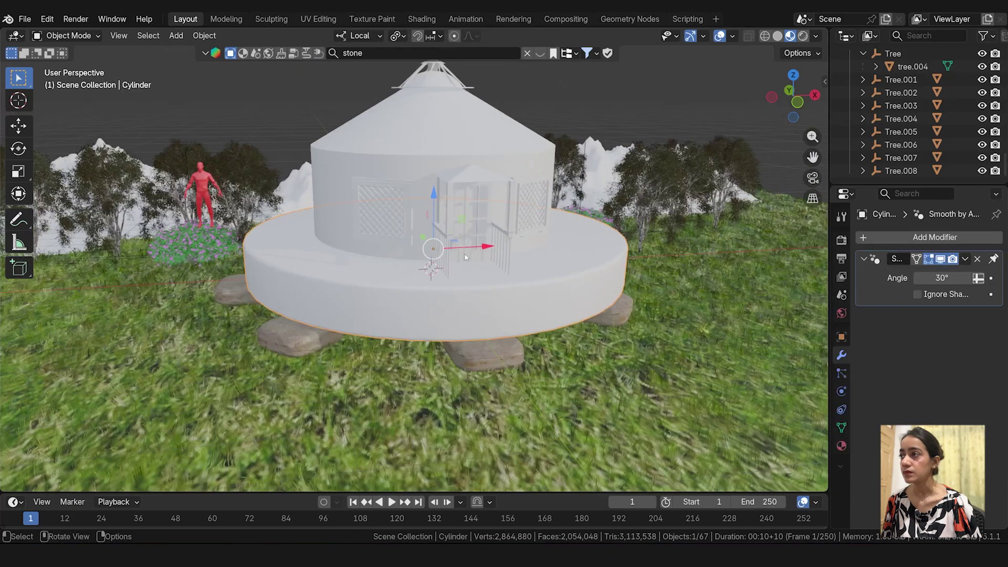
pyautogui.hotkey('ctrl', 's')
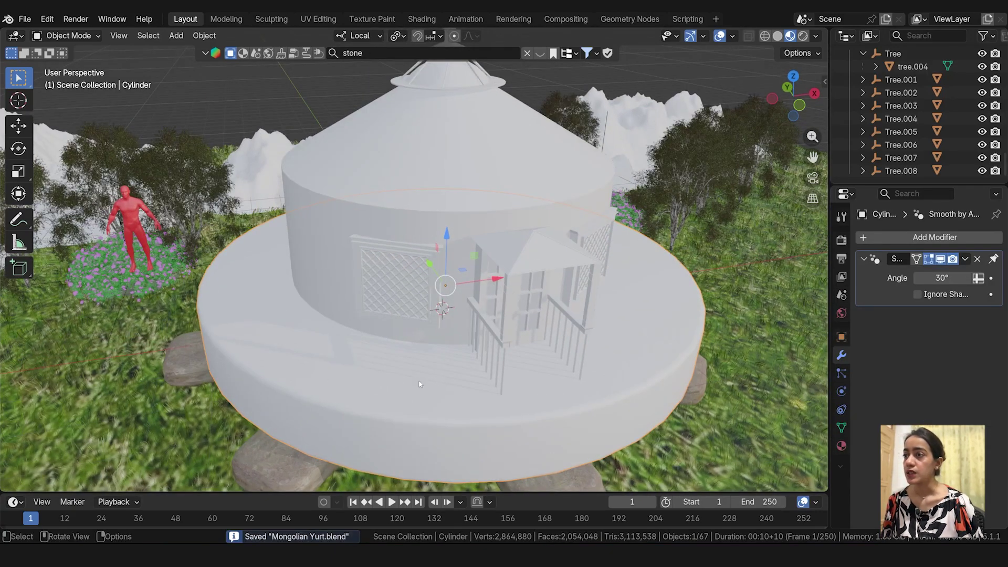
pyautogui.scroll(-4, 416, 387)
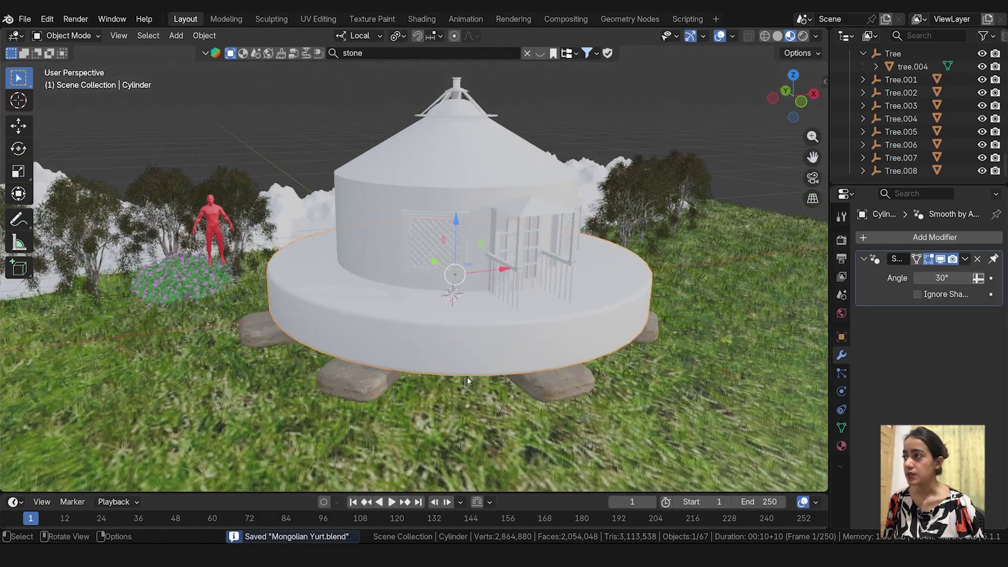
# - Switch to the browser's Poly Haven Hessian 230 page, keep the 2K resolution and choose the ZIP download format
pyautogui.hotkey('alt', 'Tab')
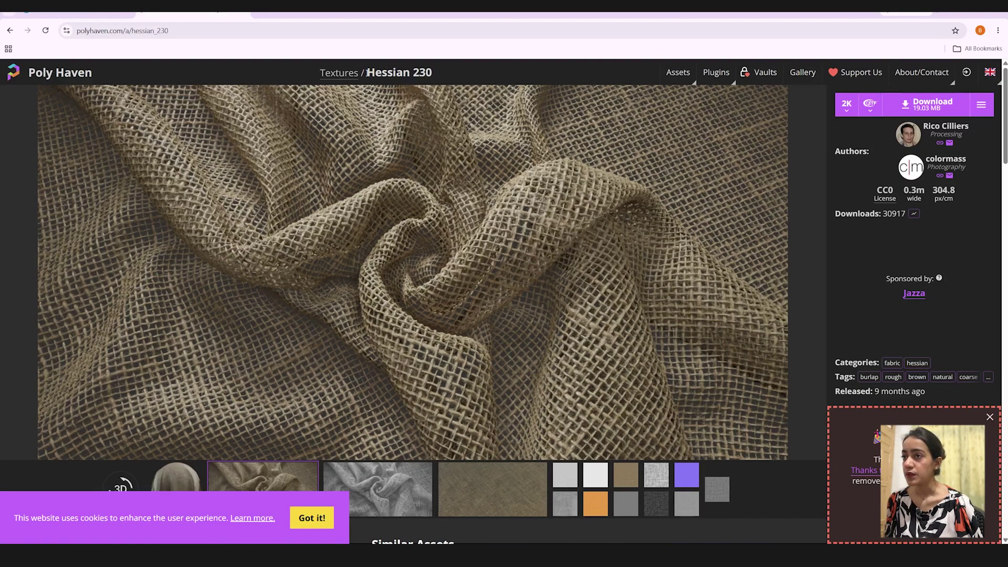
pyautogui.moveTo(366, 72); pyautogui.dragTo(432, 73)
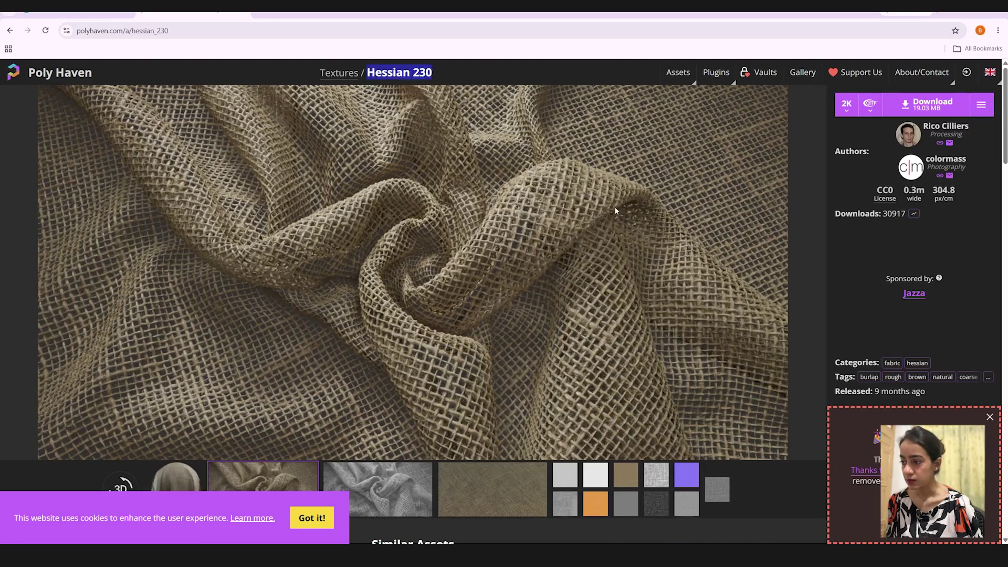
pyautogui.click(846, 107)
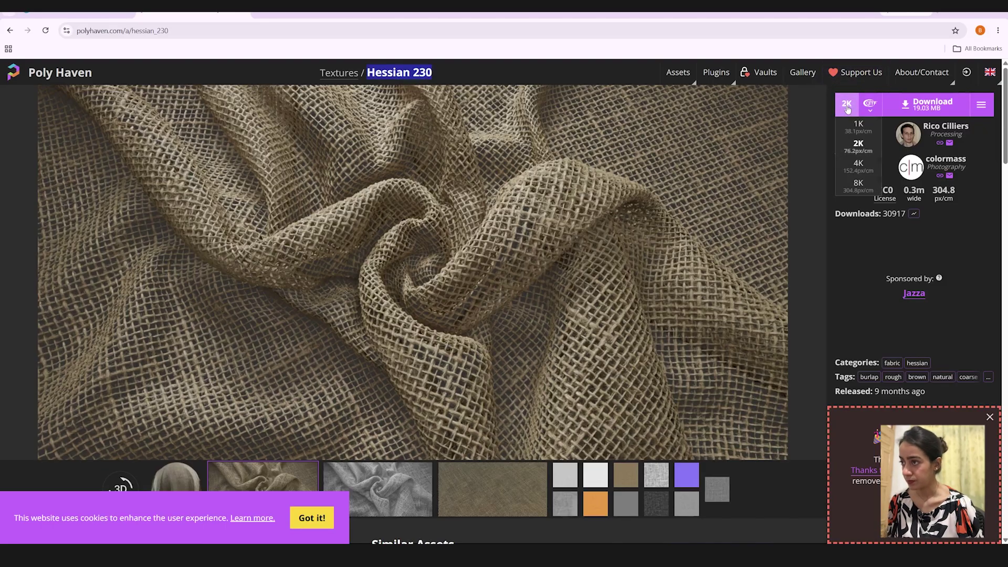
pyautogui.click(847, 108)
pyautogui.click(846, 108)
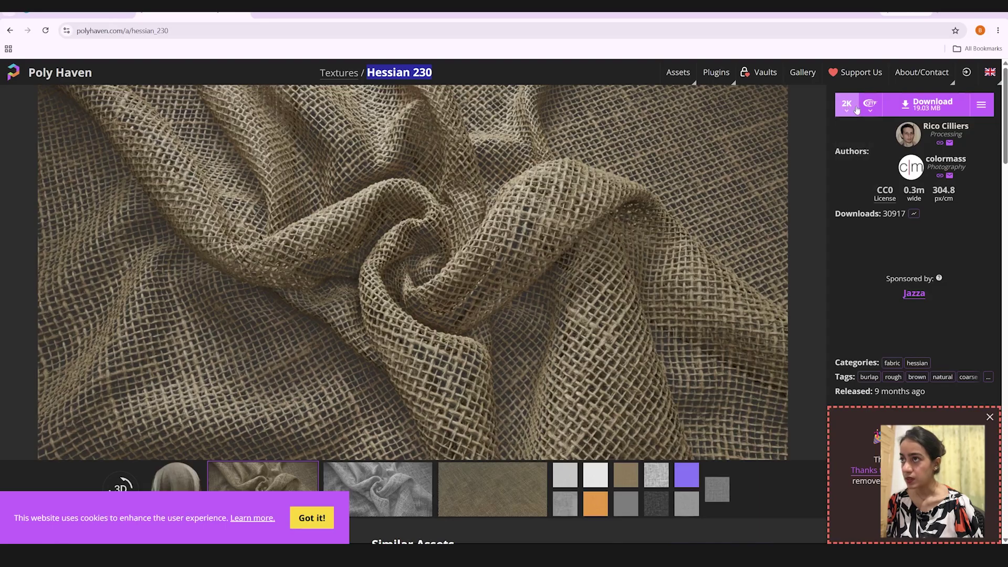
pyautogui.click(870, 104)
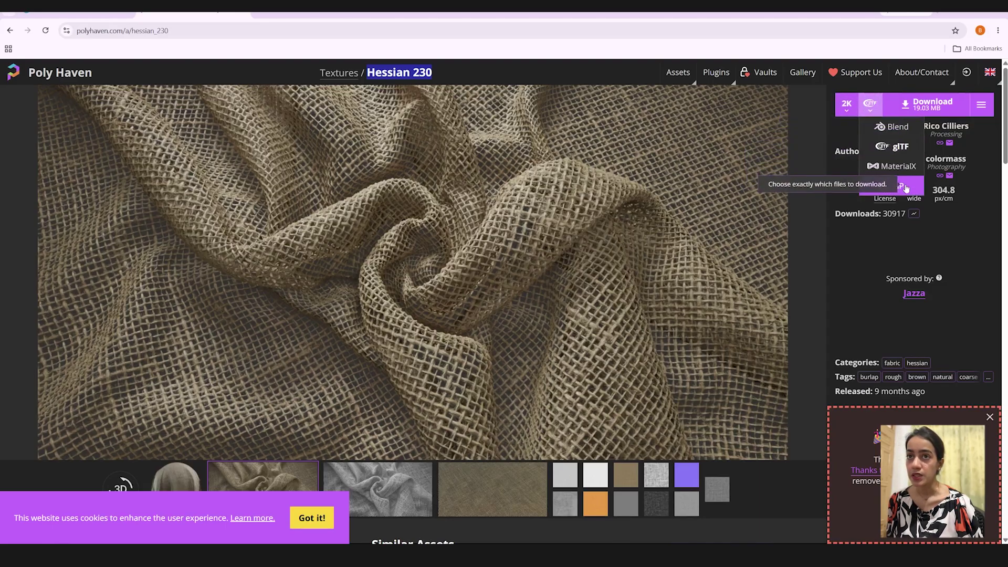
pyautogui.click(842, 245)
pyautogui.click(870, 109)
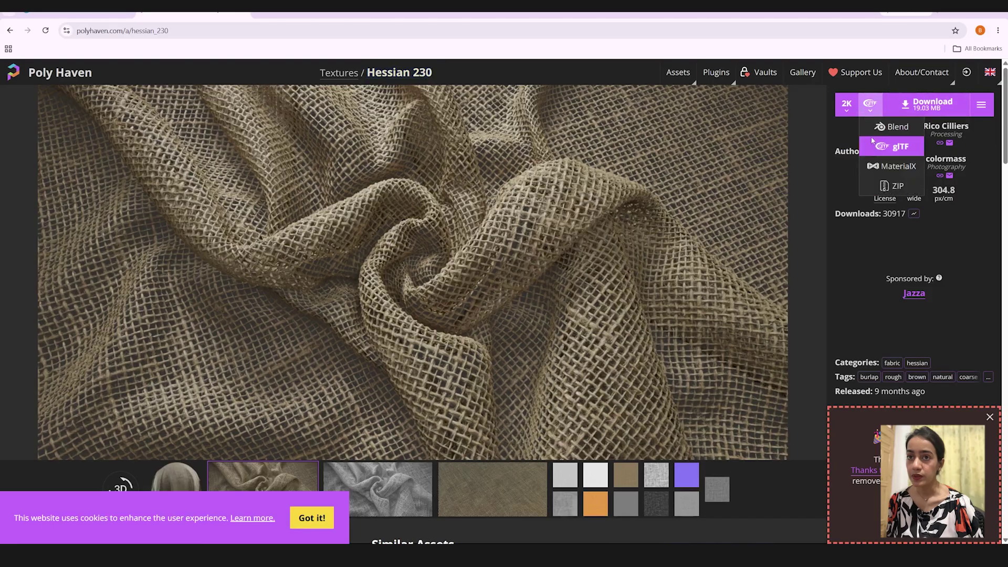
pyautogui.click(893, 186)
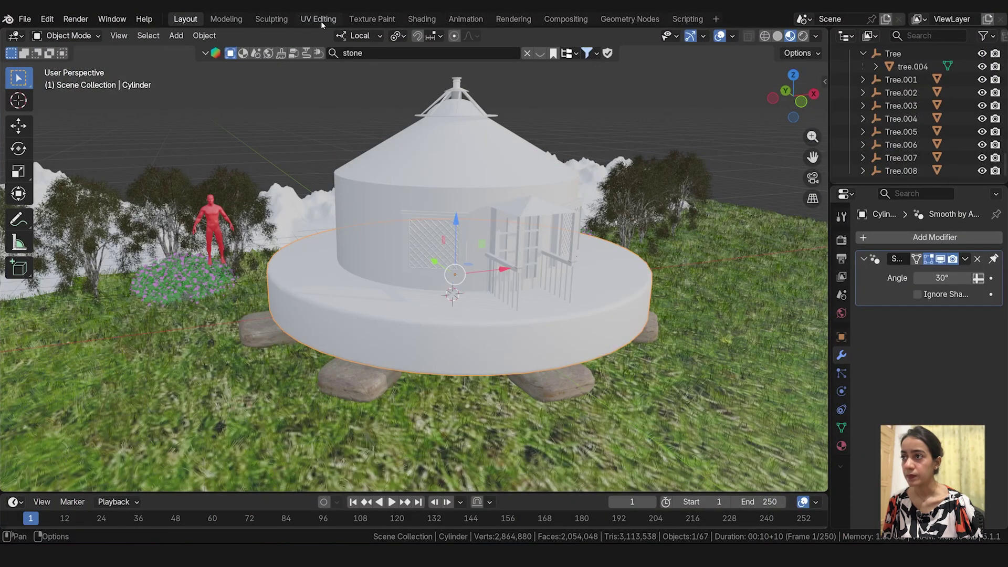
# - Create a new material for the round platform in the Shading workspace
pyautogui.click(420, 19)
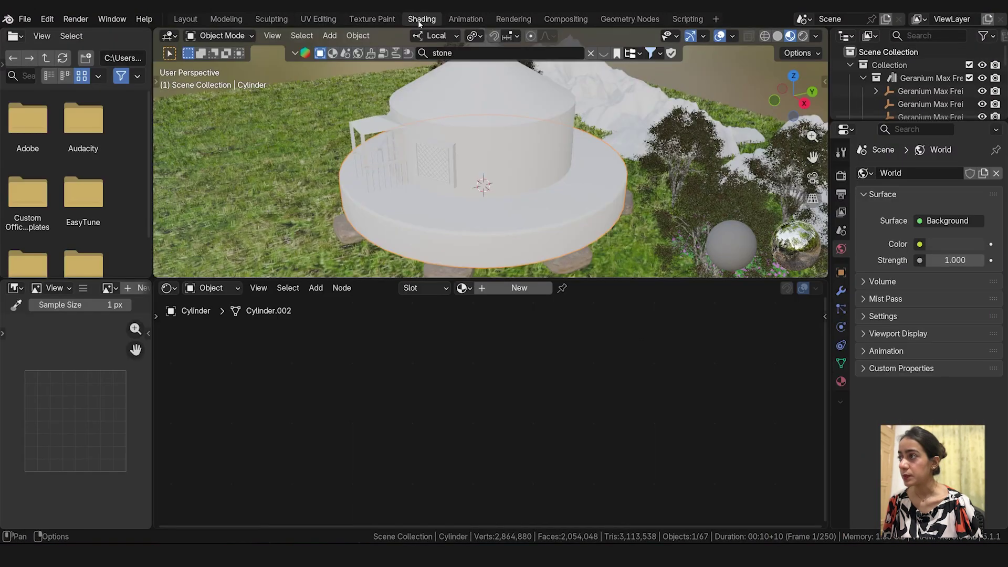
pyautogui.click(524, 290)
pyautogui.click(526, 452)
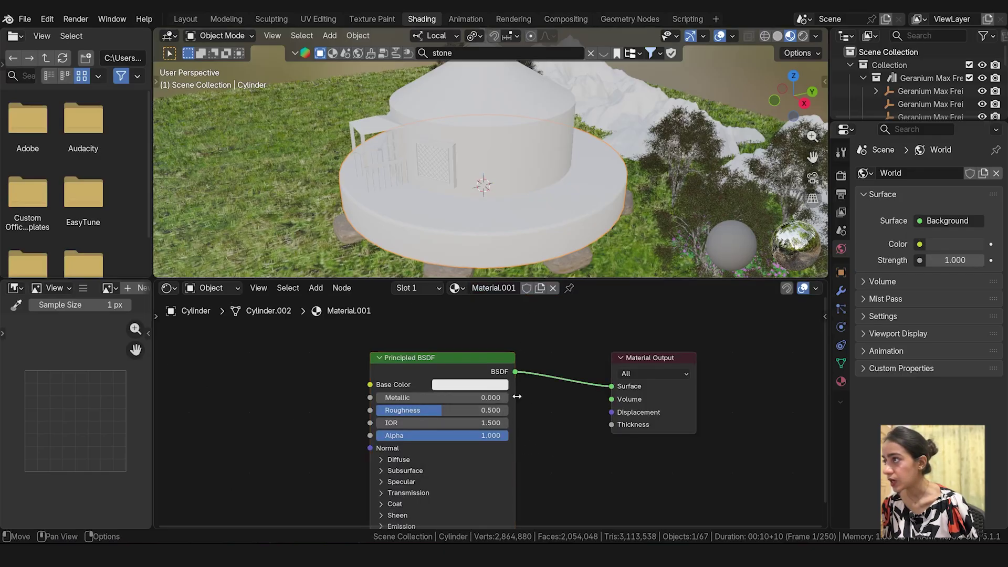
pyautogui.moveTo(532, 411); pyautogui.dragTo(597, 397, button='middle')
pyautogui.scroll(-2, 552, 377)
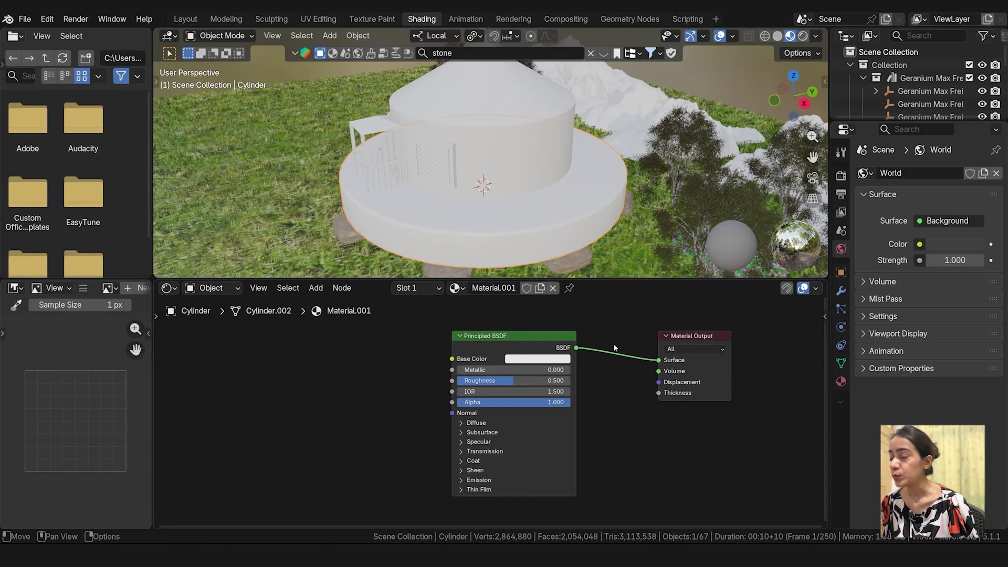
pyautogui.scroll(-1, 638, 420)
# - Add a Principled texture setup to the platform's Principled BSDF using all hessian_380 2K texture maps
pyautogui.click(542, 358)
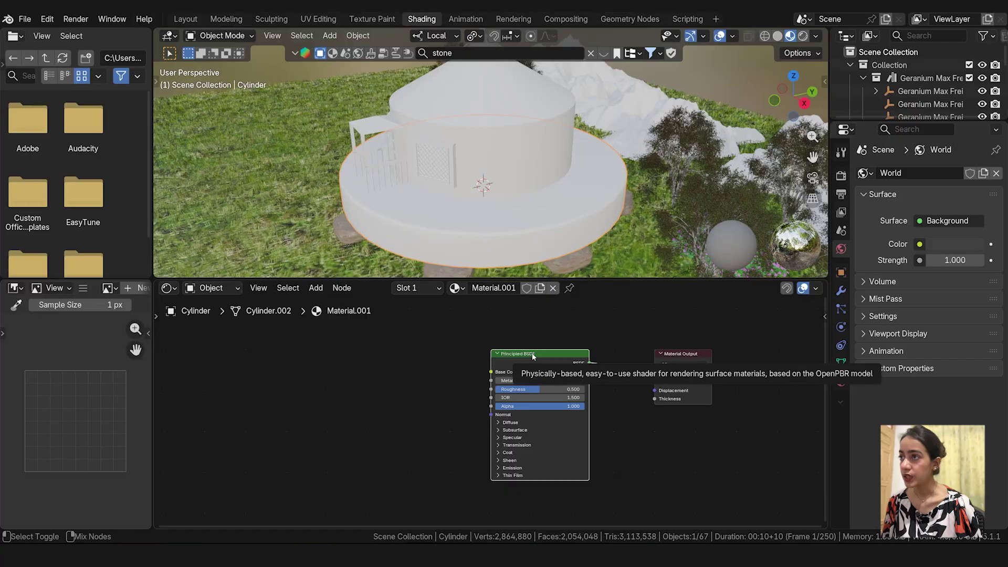
pyautogui.hotkey('ctrl', 'shift', 't')
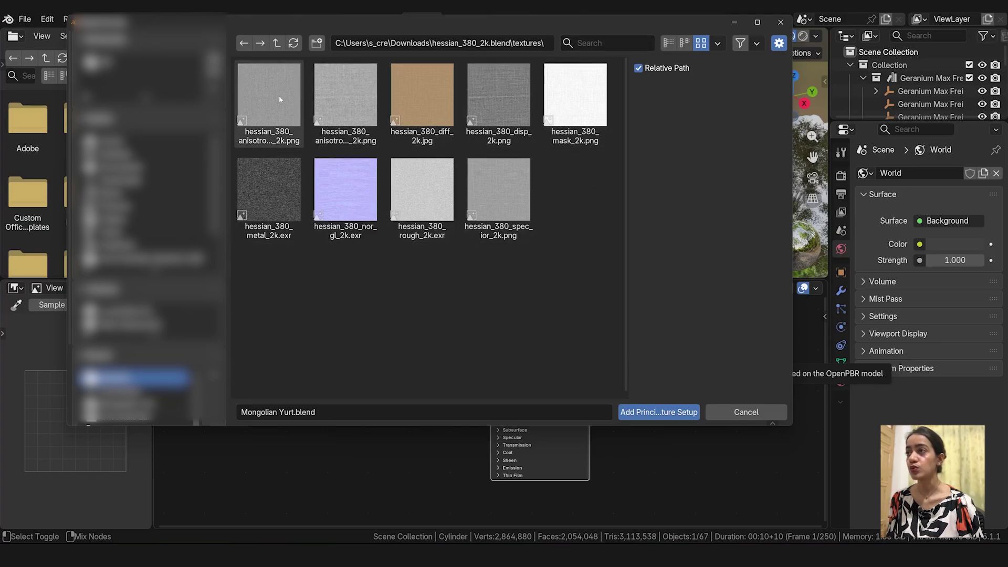
pyautogui.moveTo(255, 280); pyautogui.dragTo(589, 79)
pyautogui.click(659, 412)
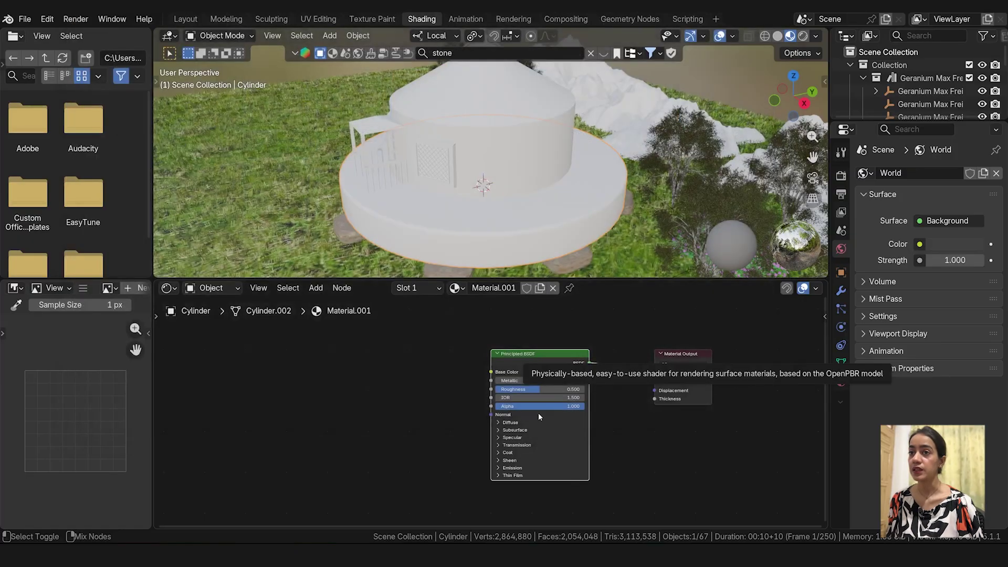
# - Examine the platform material's node tree, focusing on the Texture Coordinate, Mapping and Base Color texture nodes
pyautogui.scroll(-3, 550, 420)
pyautogui.moveTo(540, 494); pyautogui.dragTo(517, 338, button='middle')
pyautogui.scroll(-5, 499, 419)
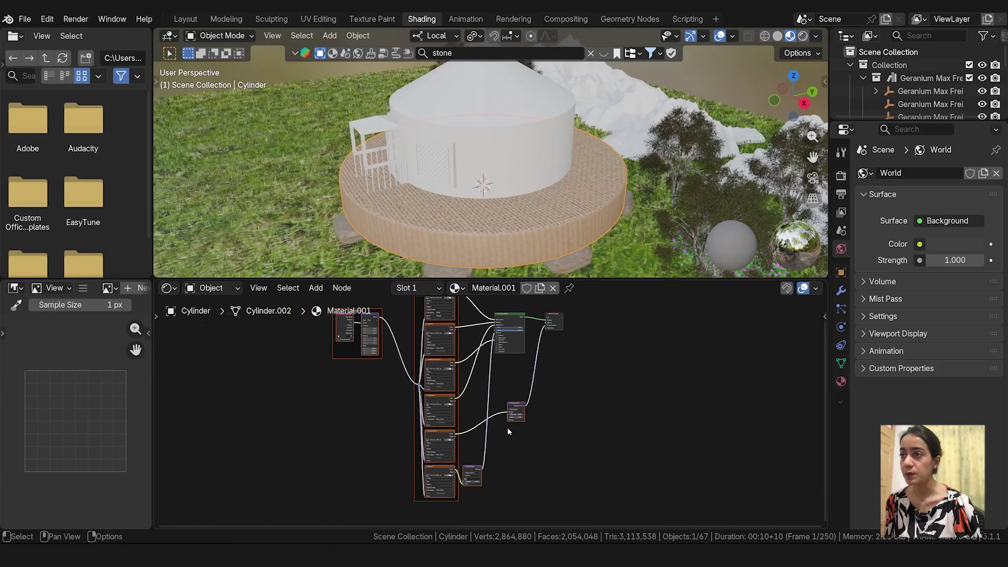
pyautogui.scroll(3, 536, 403)
pyautogui.scroll(2, 477, 399)
pyautogui.scroll(2, 397, 401)
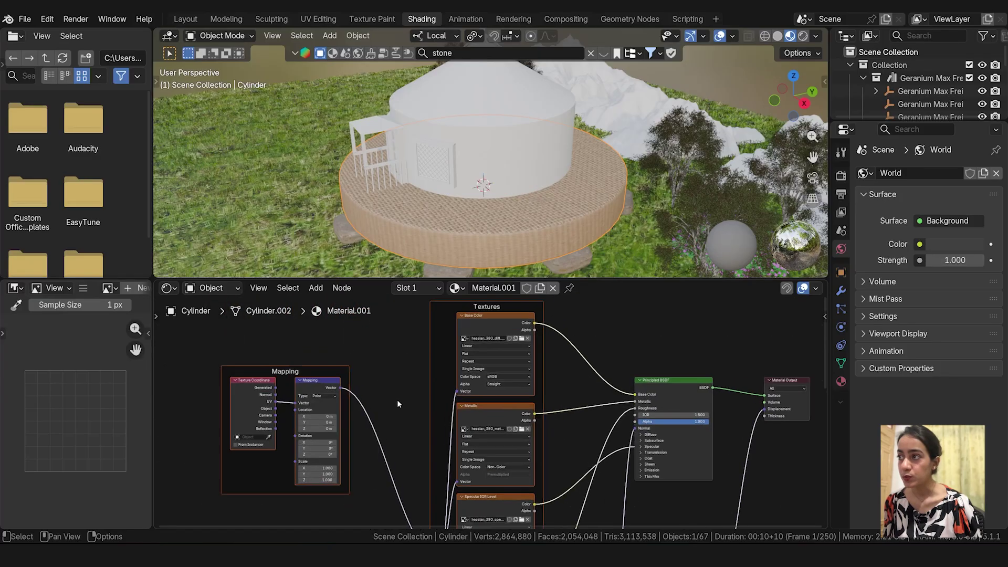
pyautogui.scroll(2, 397, 404)
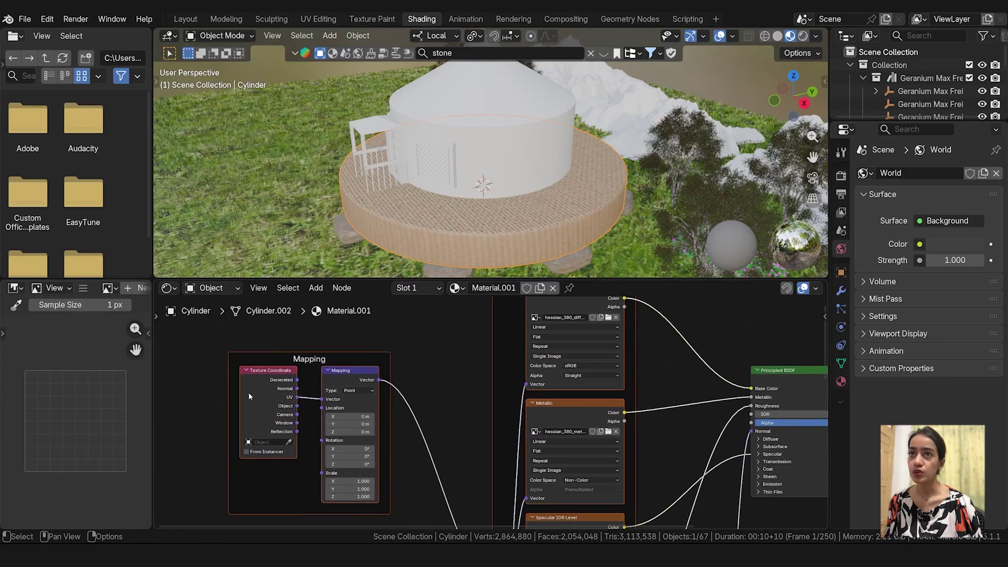
pyautogui.scroll(2, 287, 363)
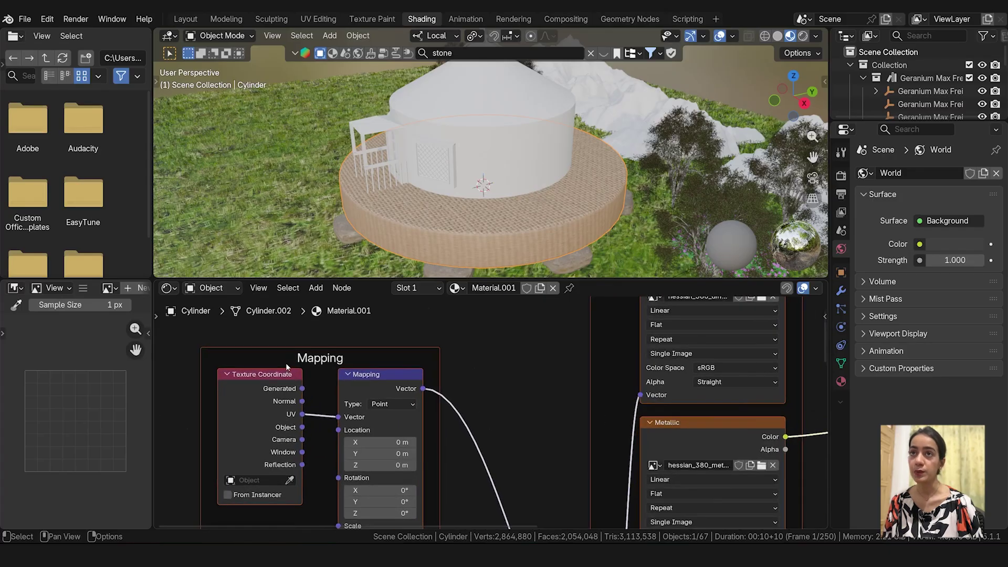
pyautogui.moveTo(325, 384); pyautogui.dragTo(385, 344, button='middle')
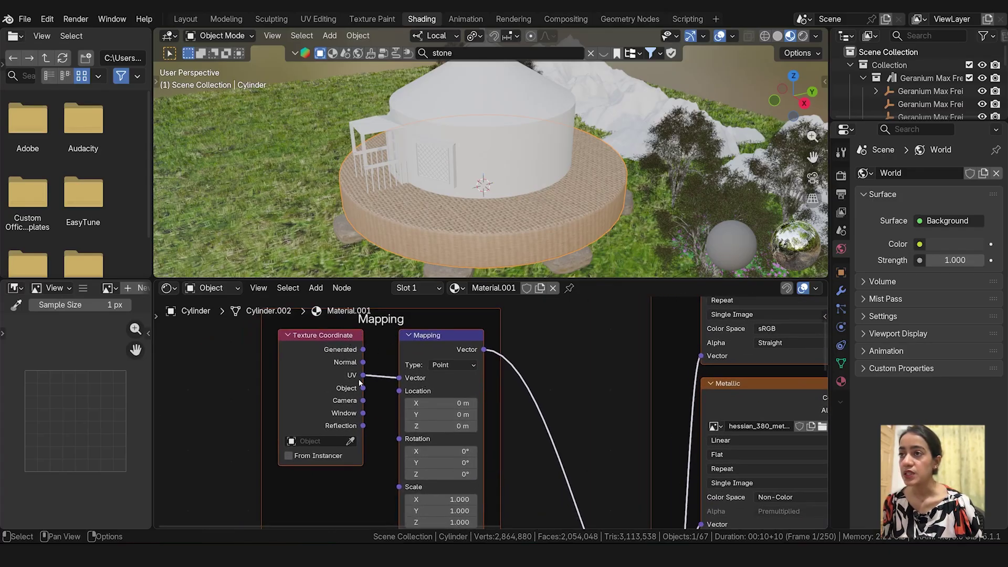
pyautogui.scroll(-2, 385, 436)
pyautogui.moveTo(600, 364); pyautogui.dragTo(402, 473, button='middle')
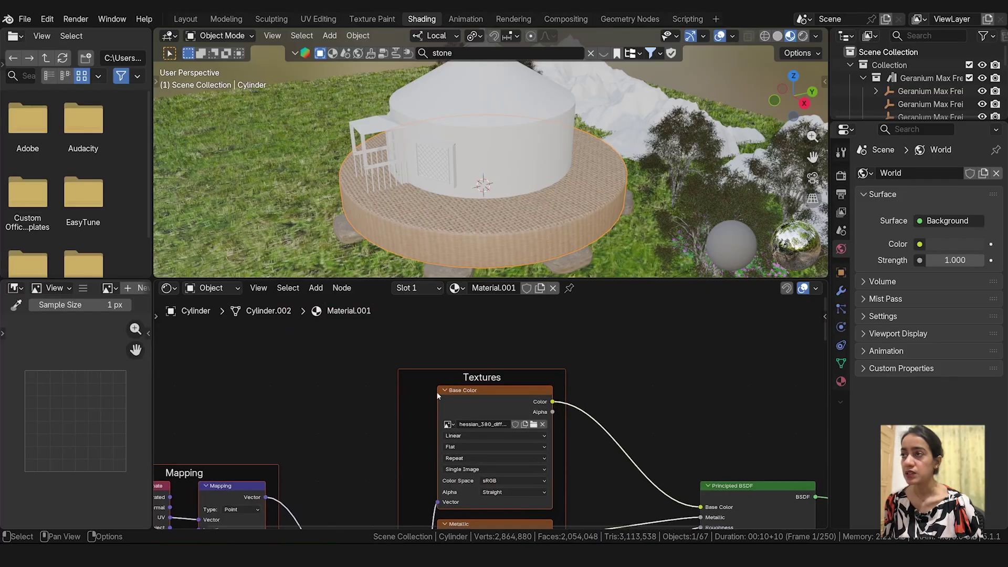
pyautogui.scroll(1, 438, 395)
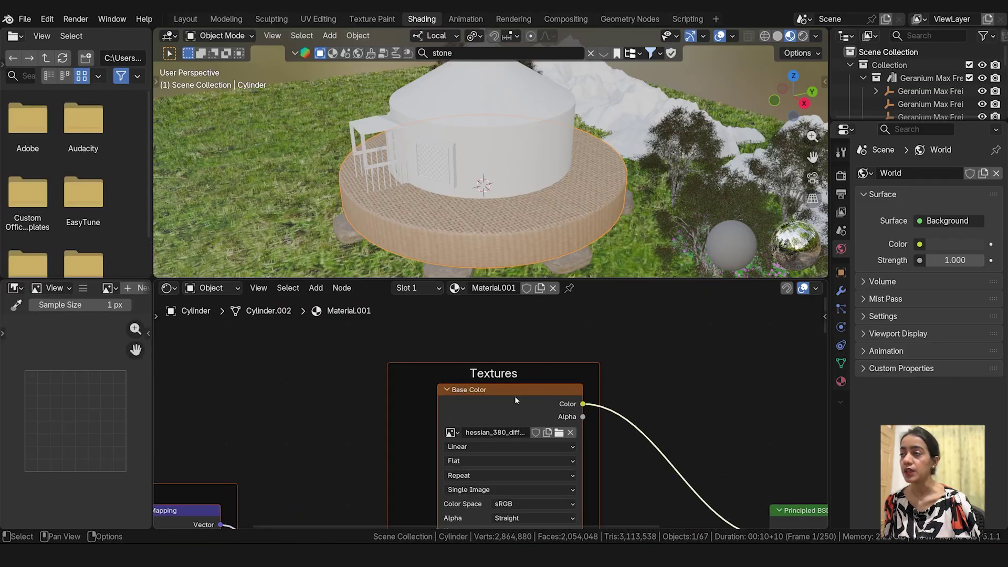
# - Examine the remaining texture nodes and how the Normal Map and Displacement nodes connect in the platform material
pyautogui.scroll(-2, 515, 400)
pyautogui.moveTo(600, 470); pyautogui.dragTo(595, 313, button='middle')
pyautogui.moveTo(601, 457); pyautogui.dragTo(571, 328, button='middle')
pyautogui.scroll(-2, 546, 416)
pyautogui.moveTo(577, 479); pyautogui.dragTo(513, 511, button='middle')
pyautogui.scroll(-2, 637, 442)
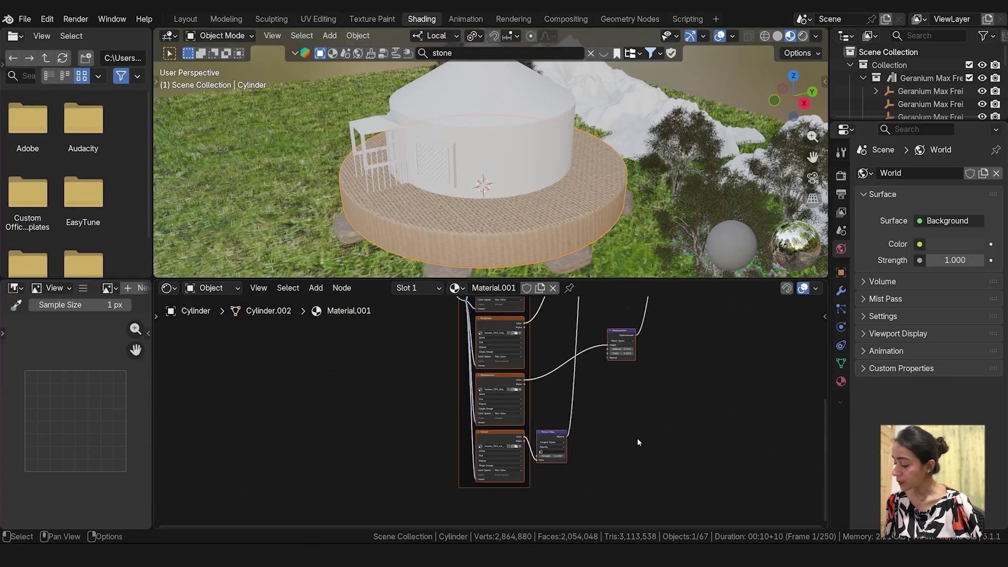
pyautogui.scroll(-4, 578, 393)
pyautogui.moveTo(566, 351); pyautogui.dragTo(534, 409, button='middle')
pyautogui.scroll(3, 514, 465)
pyautogui.scroll(3, 534, 408)
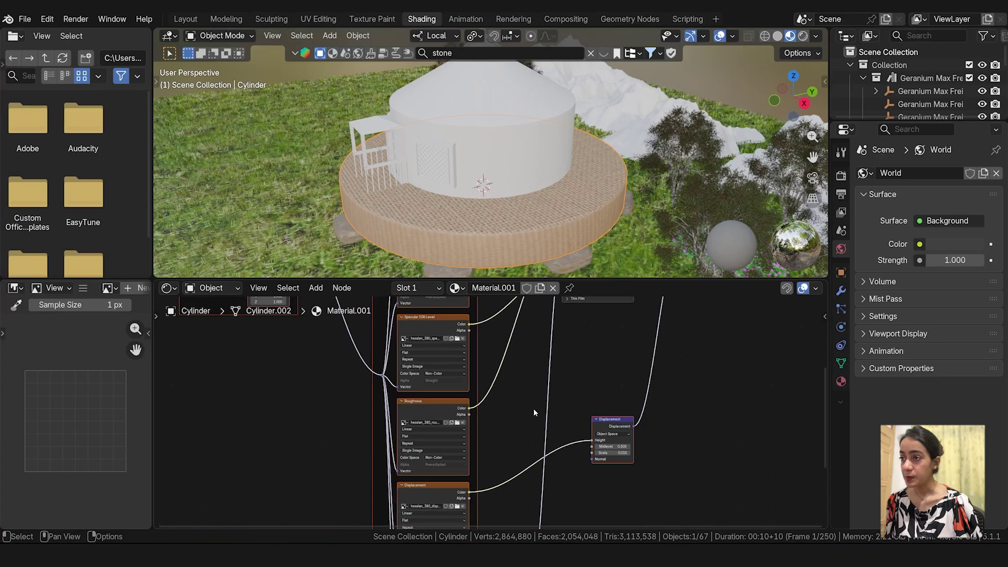
pyautogui.scroll(-1, 533, 413)
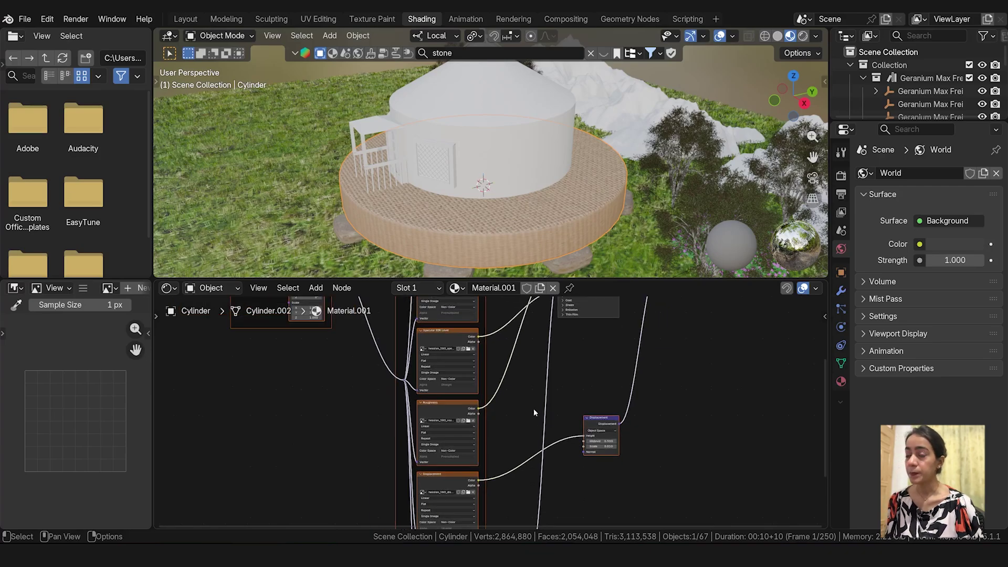
pyautogui.scroll(-1, 534, 409)
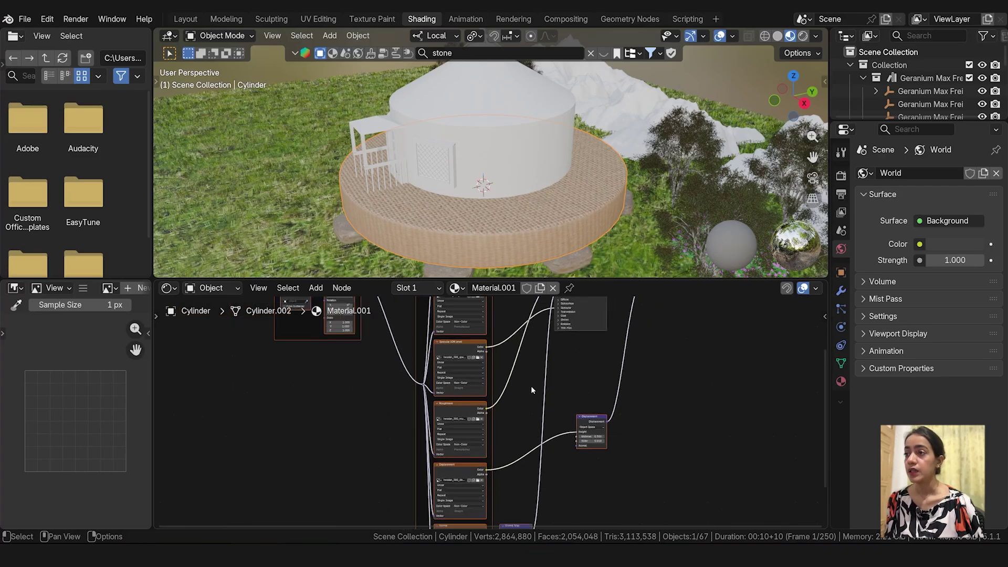
# - View the Node Wrangler tools in the shader editor sidebar, deselect all nodes and hide the sidebar
pyautogui.click(824, 316)
pyautogui.click(818, 480)
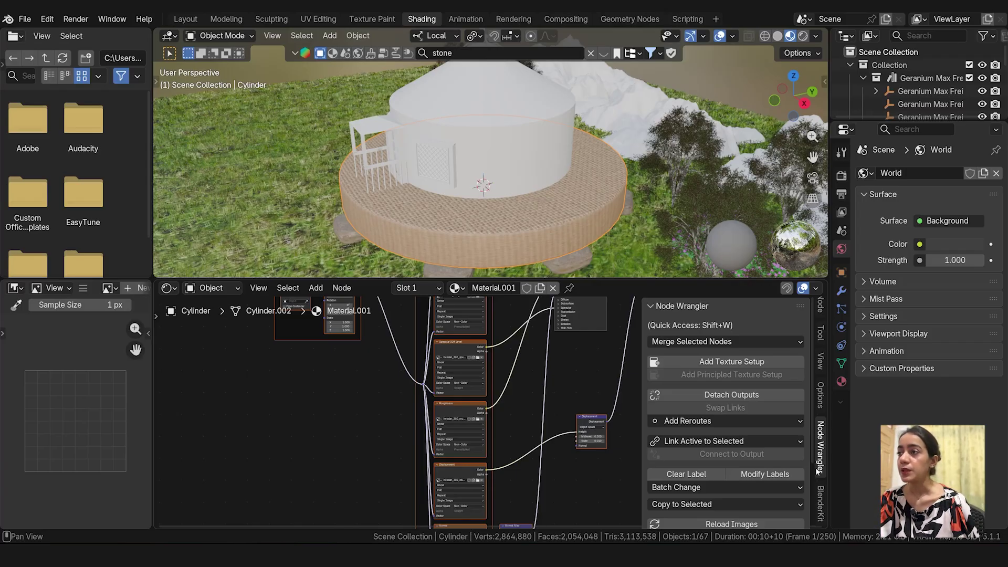
pyautogui.click(603, 486)
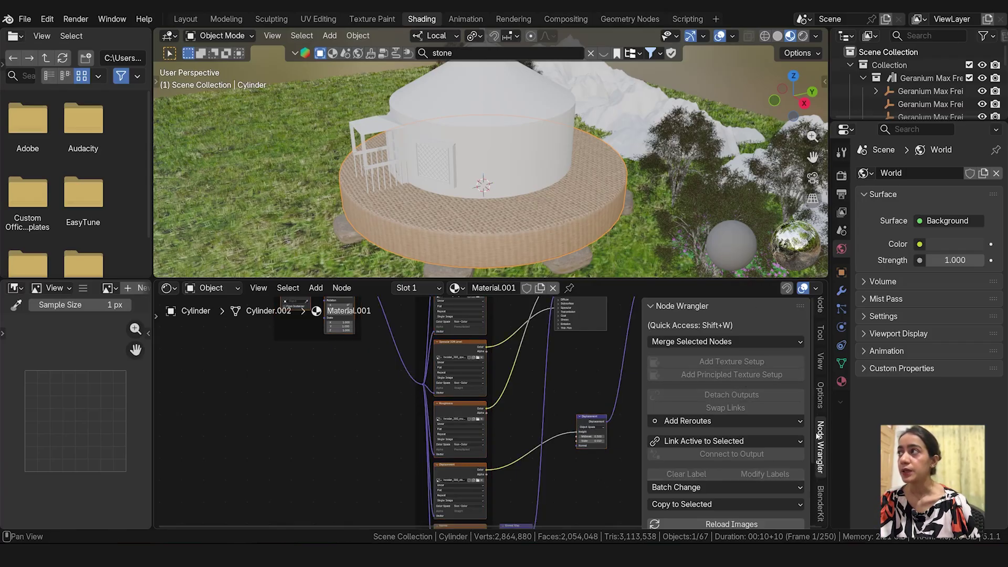
pyautogui.press('n')
# - Select the Principled BSDF node in the platform's hessian material and frame it closely
pyautogui.scroll(-5, 598, 364)
pyautogui.moveTo(667, 349); pyautogui.dragTo(640, 464, button='middle')
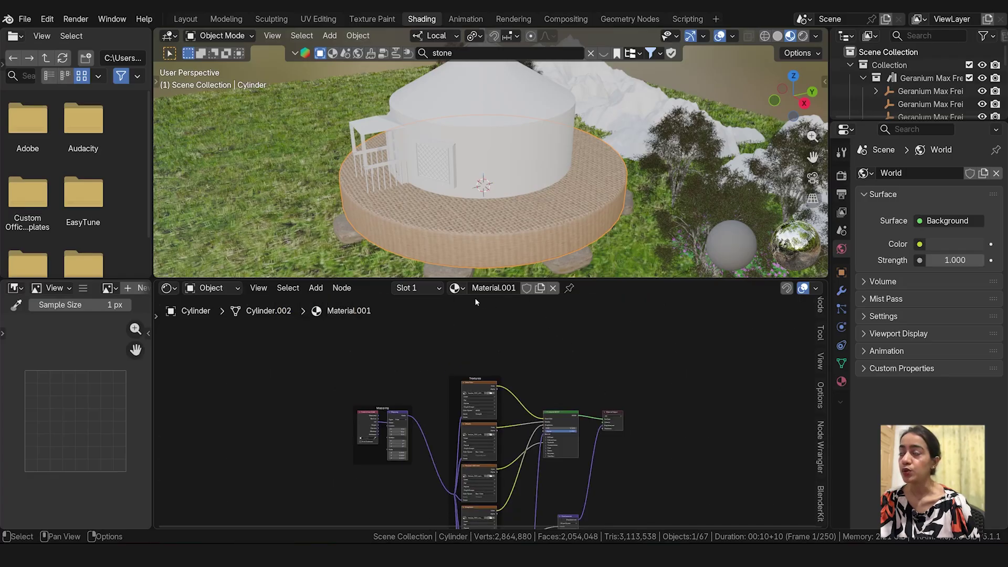
pyautogui.scroll(5, 557, 362)
pyautogui.scroll(2, 560, 376)
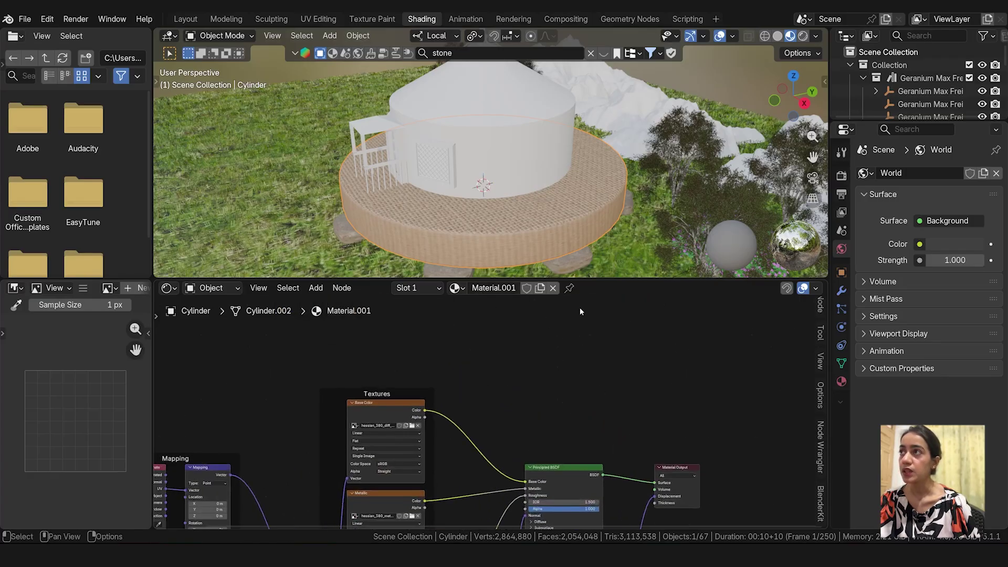
pyautogui.moveTo(567, 397); pyautogui.dragTo(550, 287, button='middle')
pyautogui.click(541, 377)
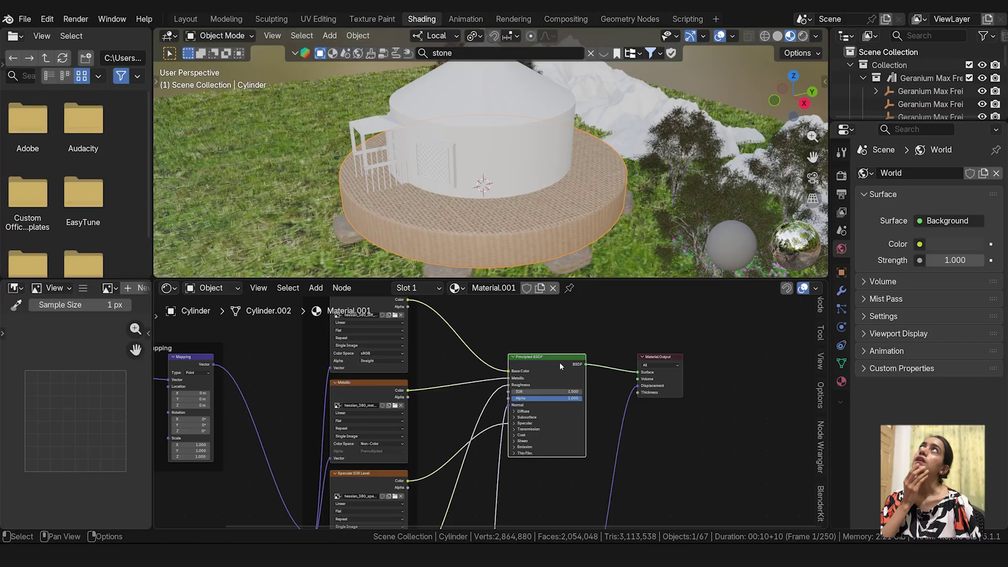
pyautogui.scroll(2, 545, 375)
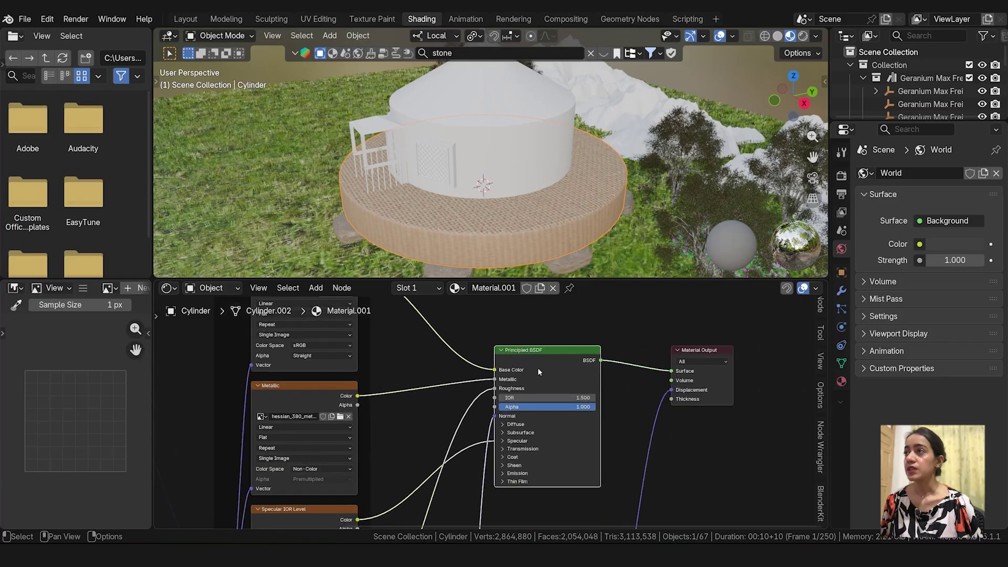
# - Examine the node network of the platform's Material.001, from the mapping and texture nodes to the material output
pyautogui.scroll(3, 538, 367)
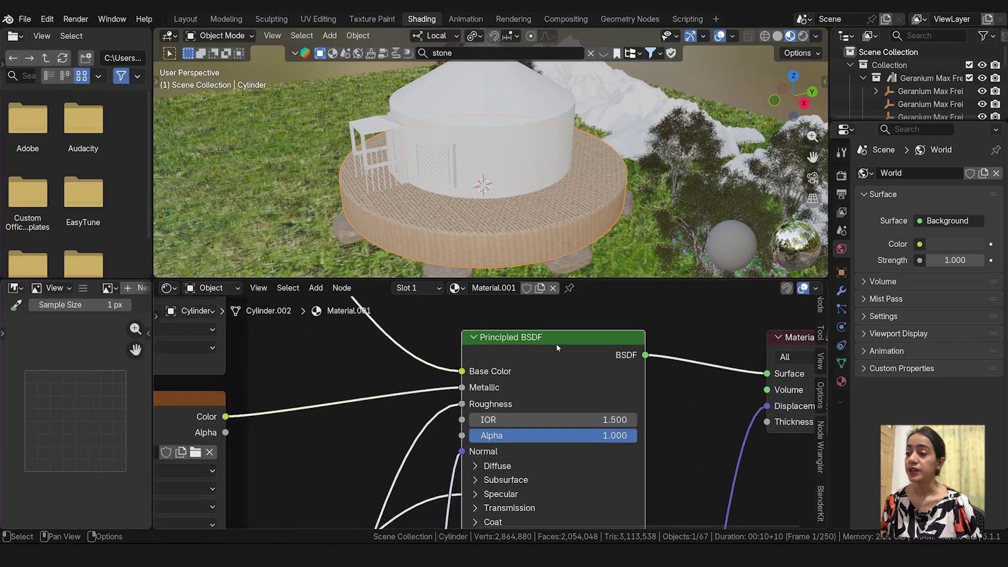
pyautogui.scroll(-6, 556, 343)
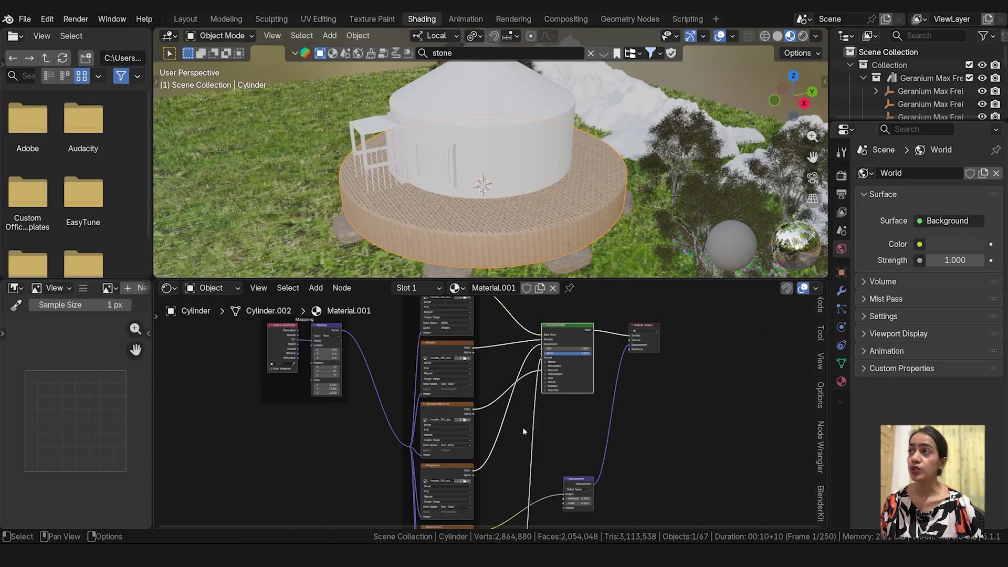
pyautogui.scroll(-3, 523, 430)
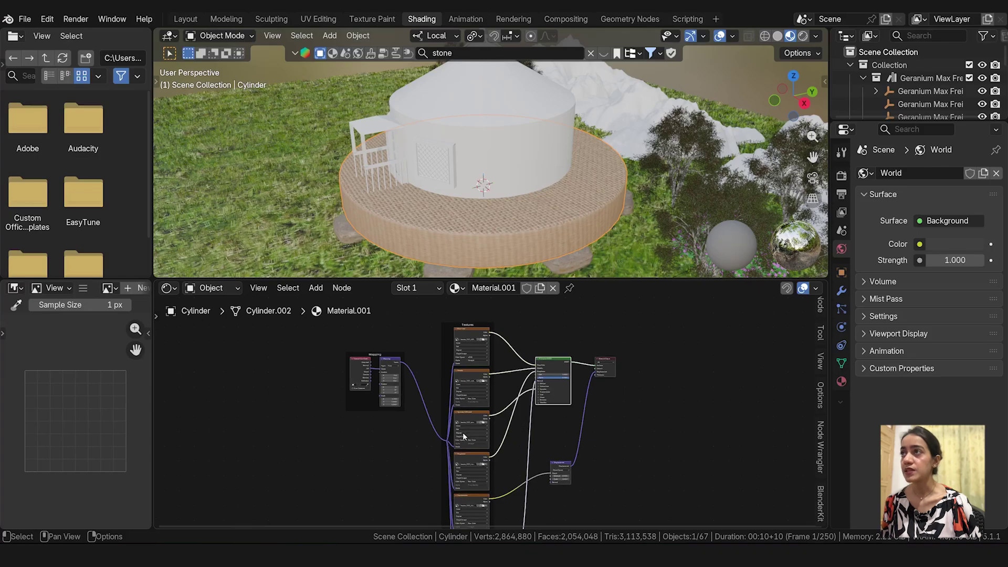
pyautogui.scroll(2, 622, 462)
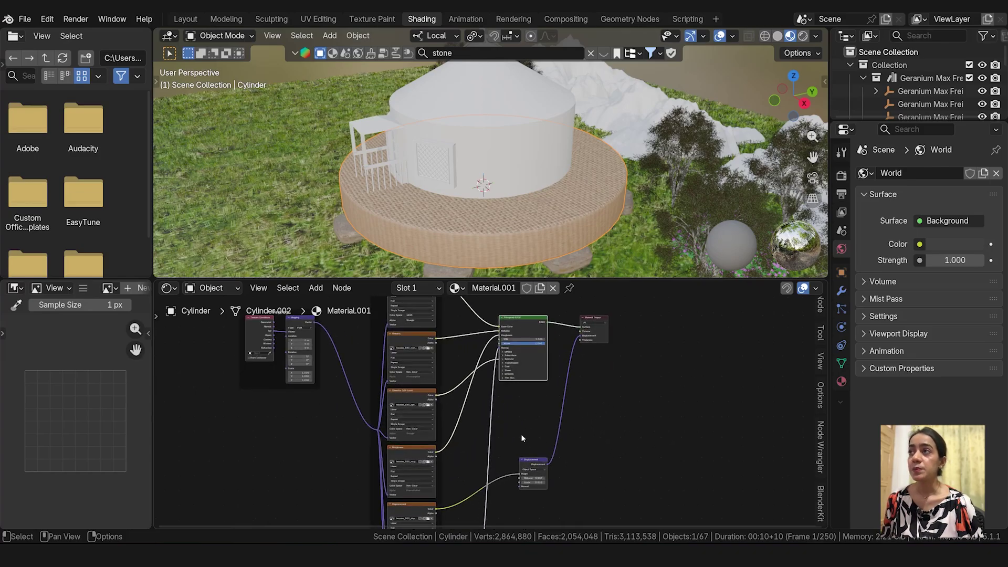
pyautogui.scroll(-2, 521, 434)
pyautogui.moveTo(470, 438); pyautogui.dragTo(525, 427, button='middle')
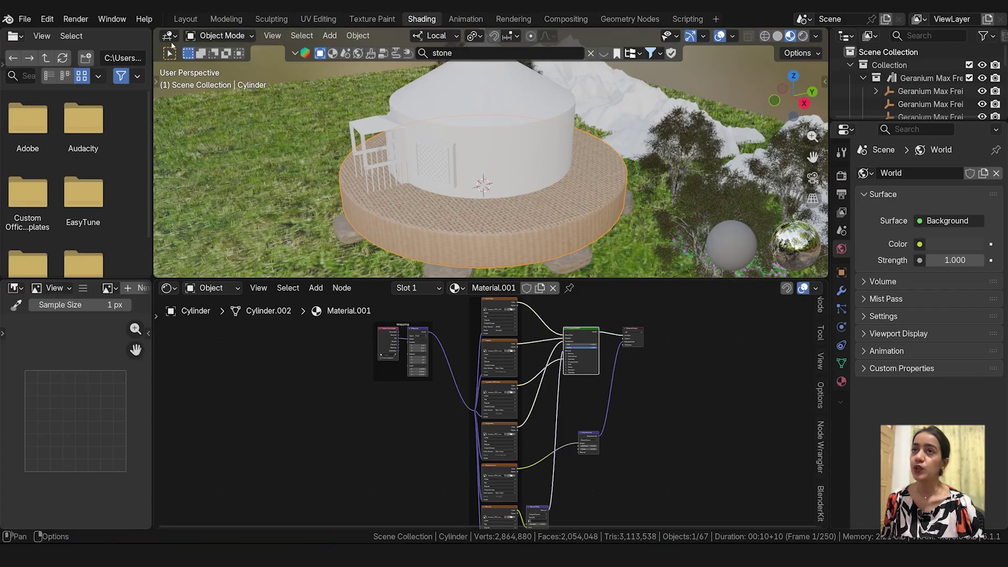
# - Return to the Layout workspace and put the round platform into Edit Mode with face selection
pyautogui.click(184, 20)
pyautogui.press('KP_Decimal')
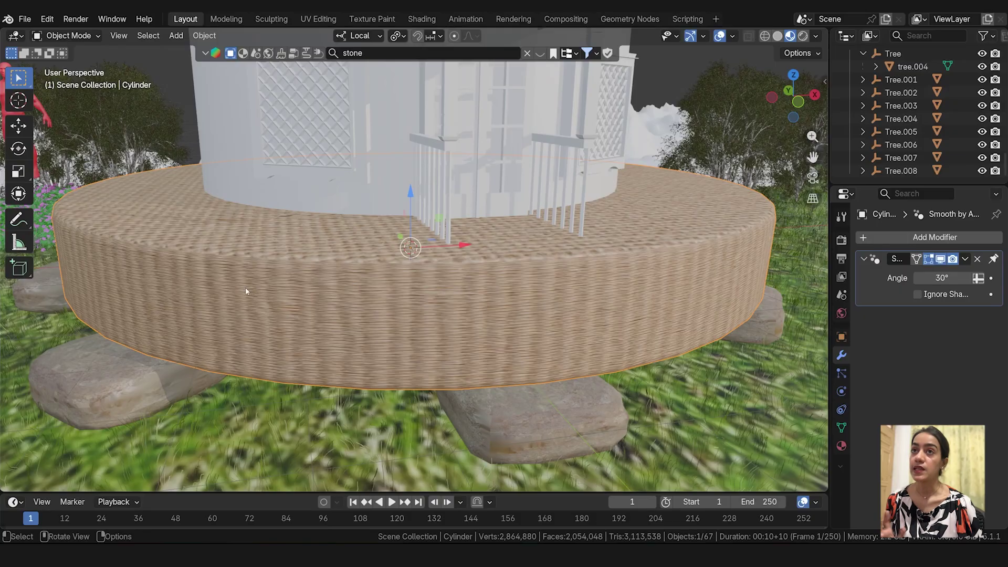
pyautogui.scroll(-5, 242, 189)
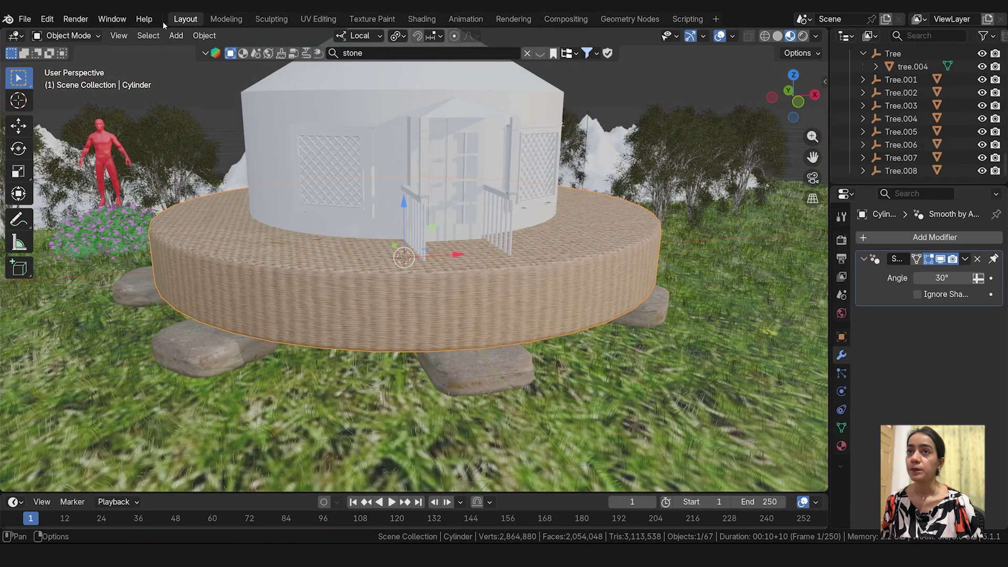
pyautogui.click(68, 35)
pyautogui.click(72, 65)
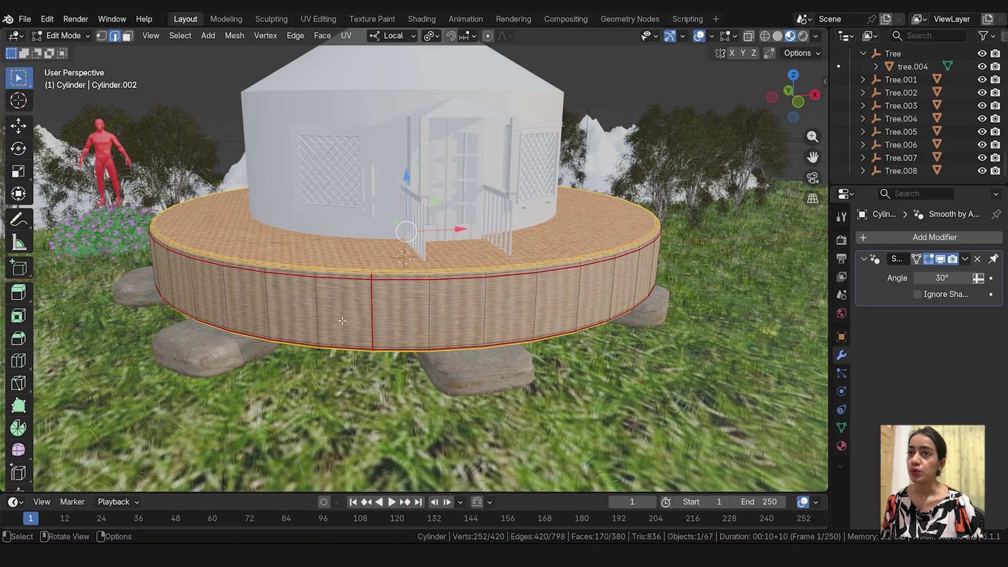
pyautogui.click(127, 35)
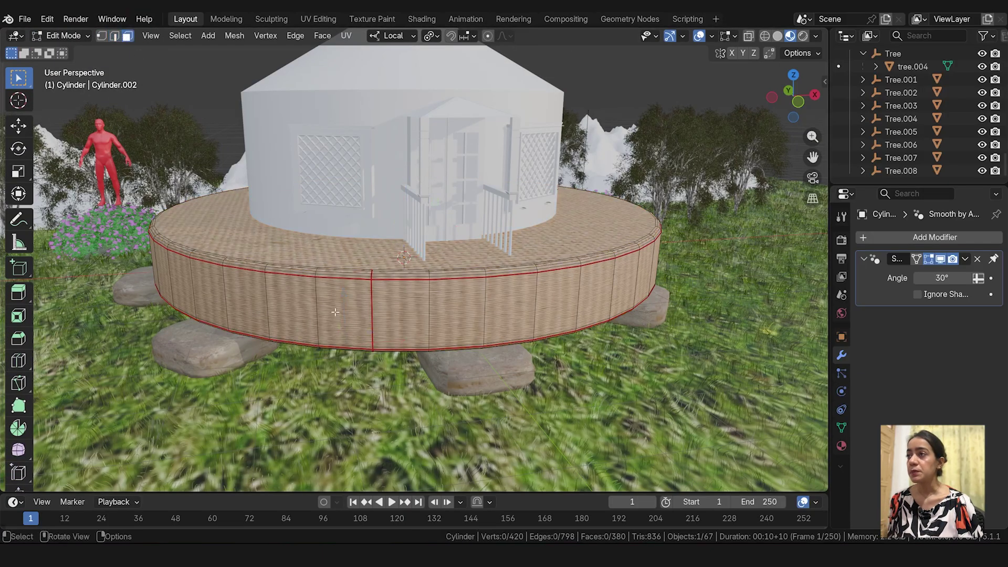
# - Try to separate the loop of tall faces around the platform's side into its own object
pyautogui.click(365, 307)
pyautogui.keyDown('alt'); pyautogui.click(369, 306); pyautogui.keyUp('alt')
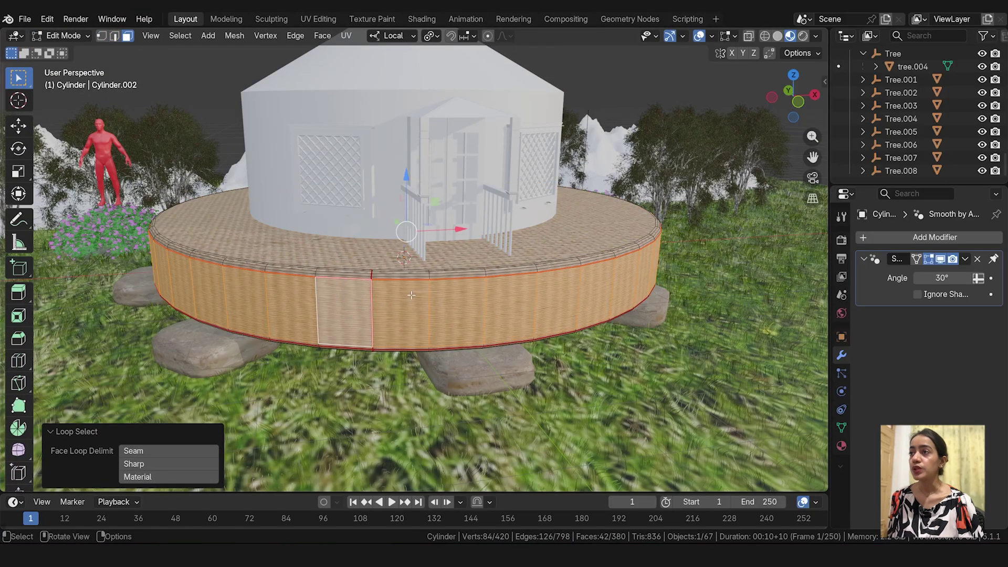
pyautogui.moveTo(431, 312); pyautogui.dragTo(460, 315, button='middle')
pyautogui.press('p')
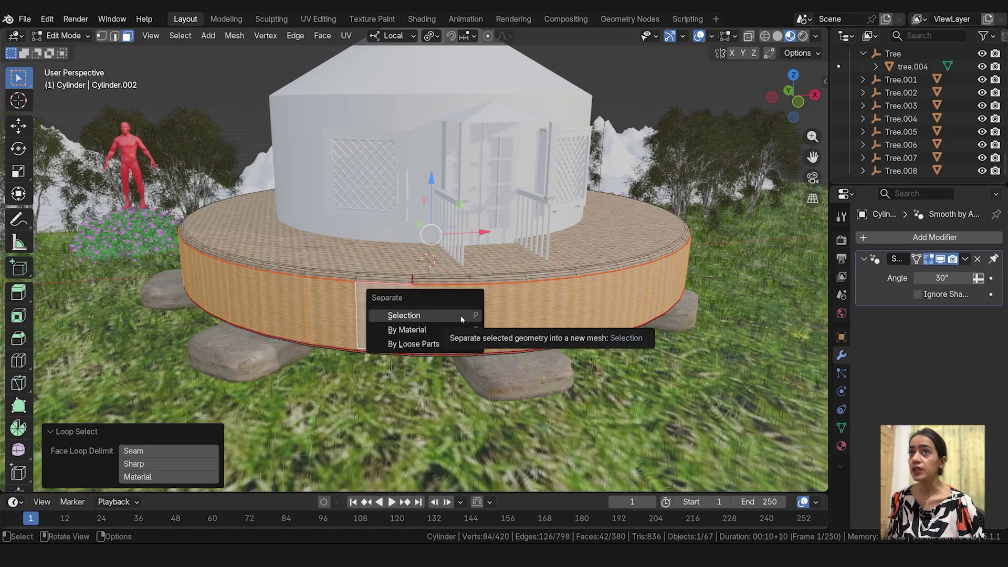
pyautogui.click(460, 315)
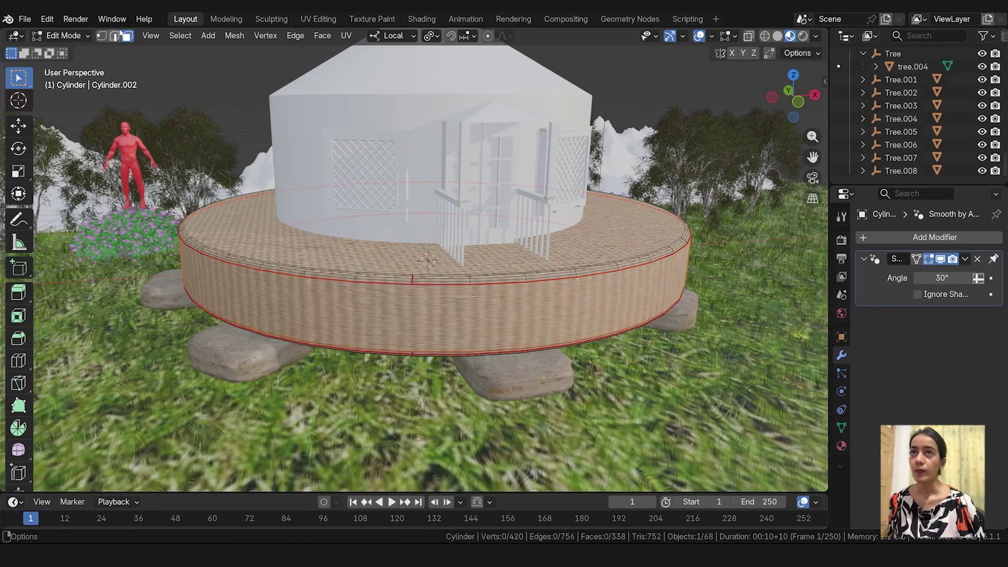
# - Remove the material and its slot from the separated side band in Object Mode
pyautogui.press('Tab')
pyautogui.click(460, 316)
pyautogui.click(842, 446)
pyautogui.click(971, 292)
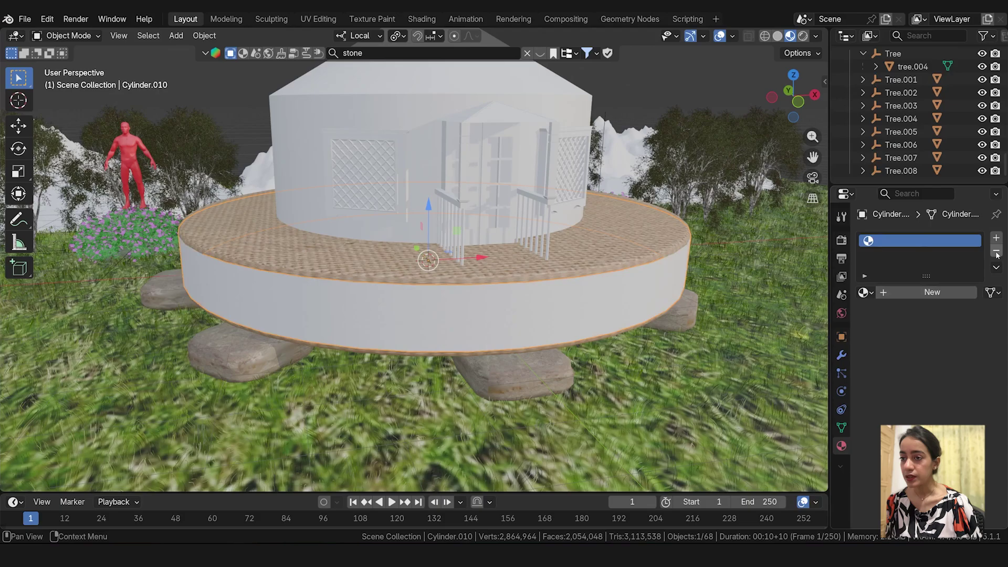
pyautogui.click(996, 250)
# - Select the platform's side face loops including the upper and lower bevels, separate them into a new object and return to Object Mode
pyautogui.scroll(3, 540, 315)
pyautogui.scroll(-5, 540, 312)
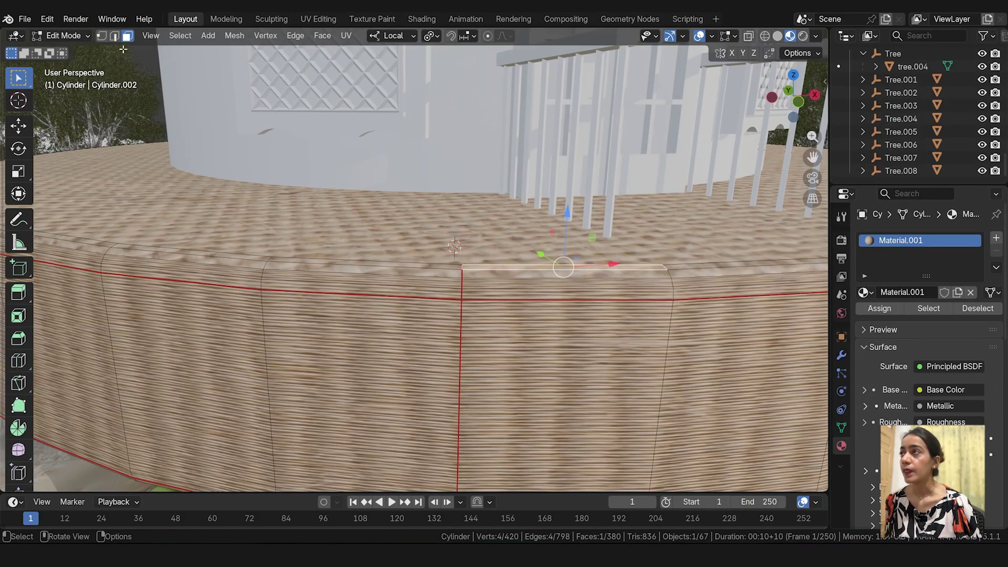
pyautogui.keyDown('alt'); pyautogui.click(458, 318); pyautogui.keyUp('alt')
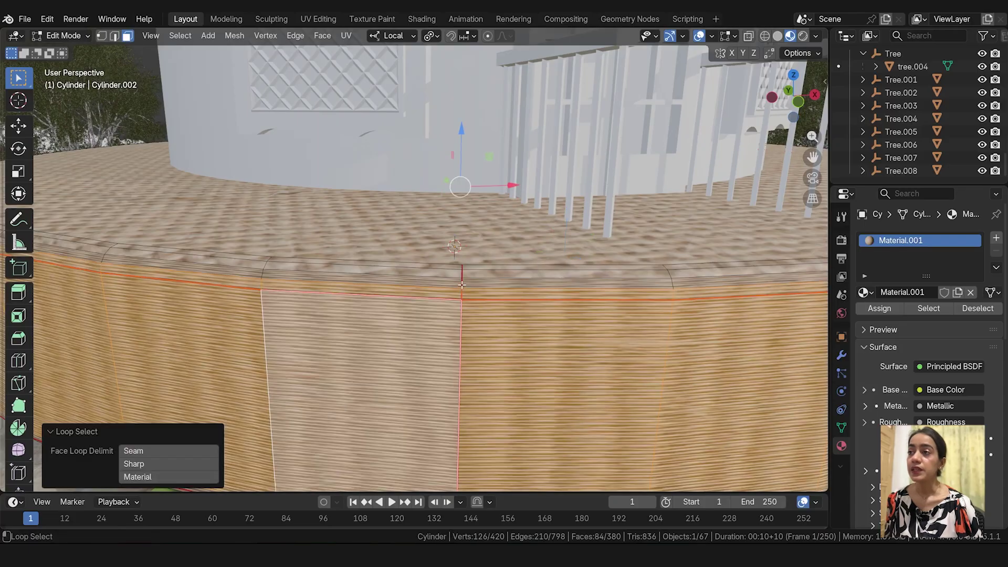
pyautogui.scroll(4, 511, 236)
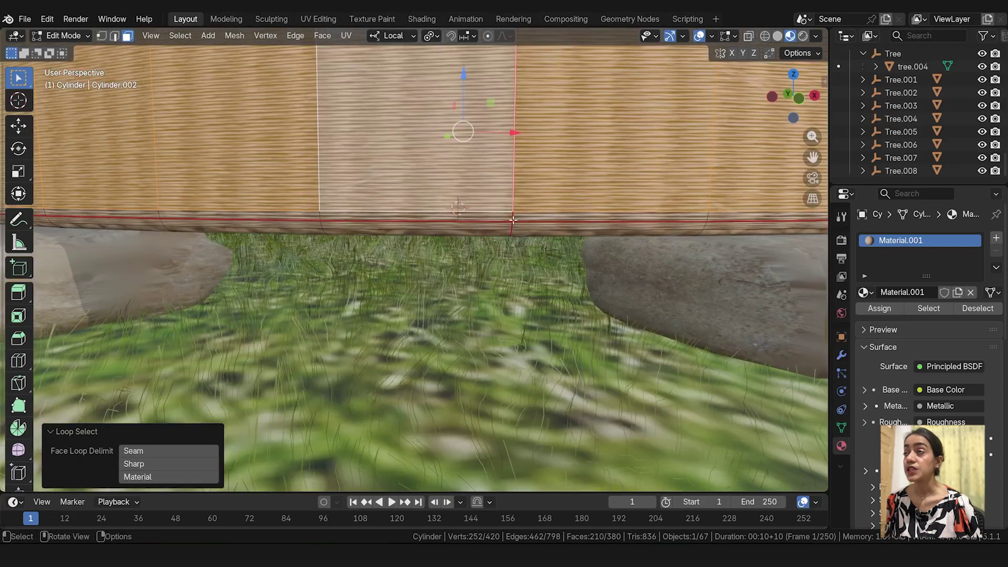
pyautogui.keyDown('alt'); pyautogui.keyDown('shift'); pyautogui.click(512, 221); pyautogui.keyUp('shift'); pyautogui.keyUp('alt')
pyautogui.keyDown('alt'); pyautogui.keyDown('shift'); pyautogui.click(510, 236); pyautogui.keyUp('shift'); pyautogui.keyUp('alt')
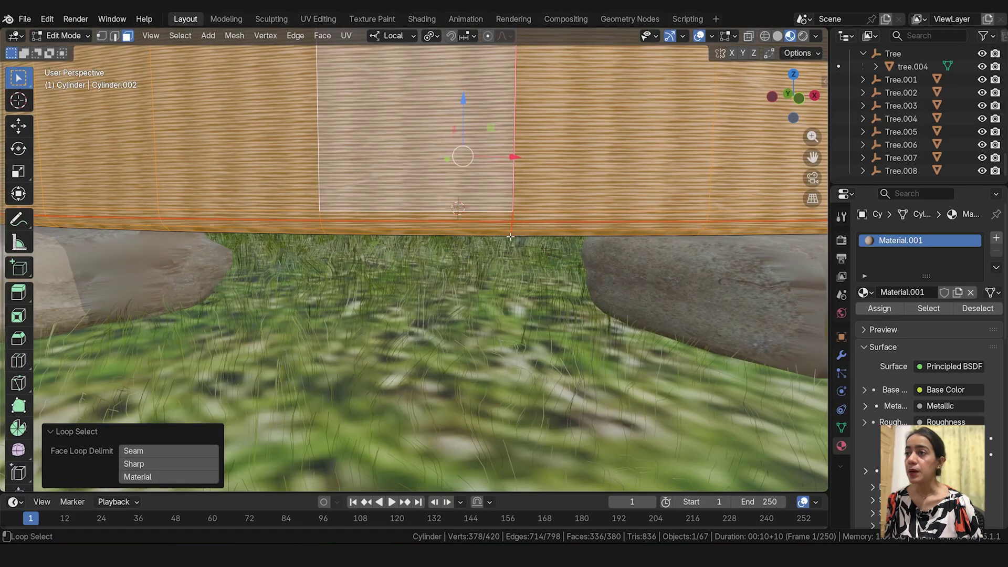
pyautogui.scroll(-5, 511, 236)
pyautogui.keyDown('alt'); pyautogui.keyDown('shift'); pyautogui.click(546, 168); pyautogui.keyUp('shift'); pyautogui.keyUp('alt')
pyautogui.press('p')
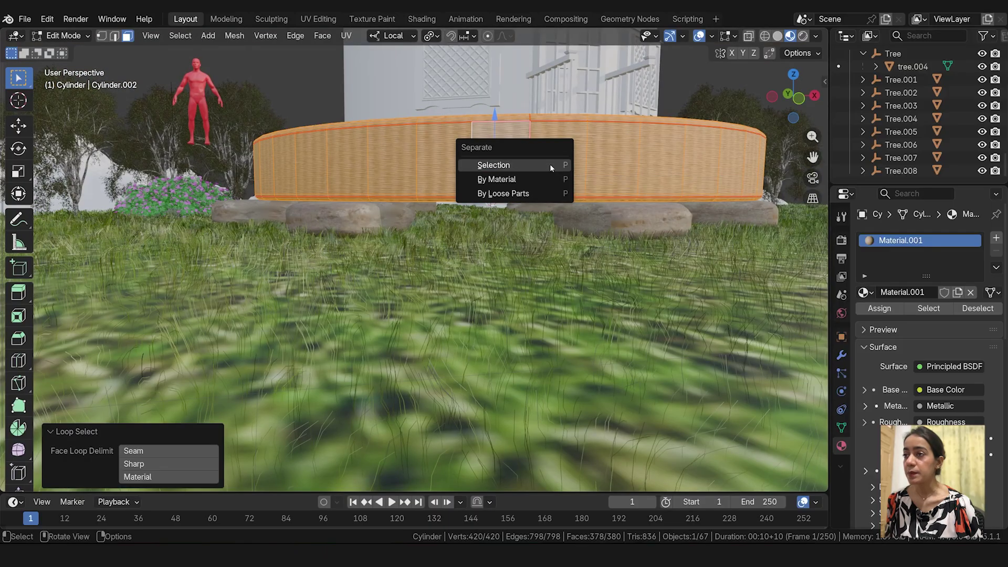
pyautogui.click(550, 164)
pyautogui.click(62, 35)
pyautogui.click(60, 51)
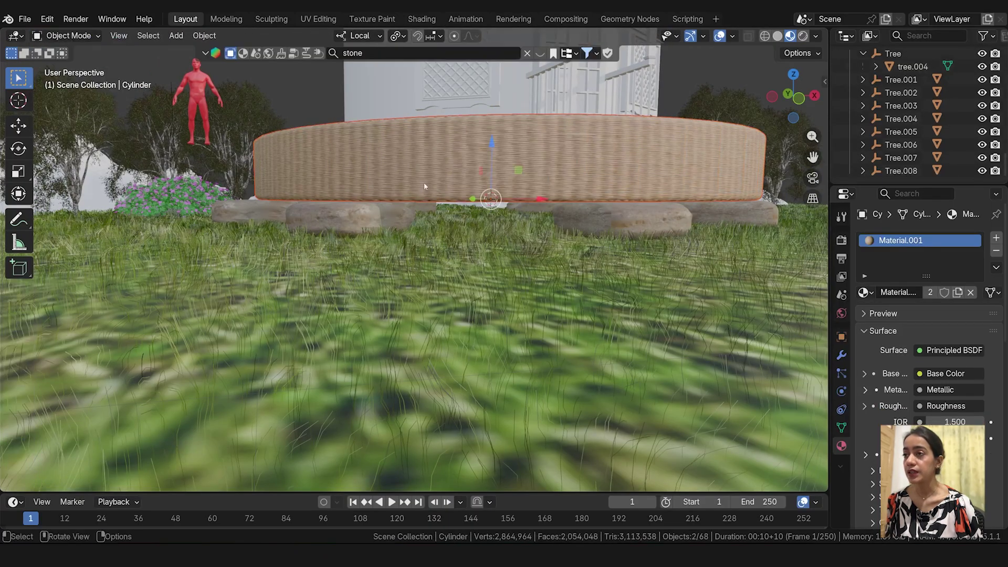
# - Select the separated platform side and remove its material slot
pyautogui.click(423, 182)
pyautogui.moveTo(423, 182); pyautogui.dragTo(604, 178, button='middle')
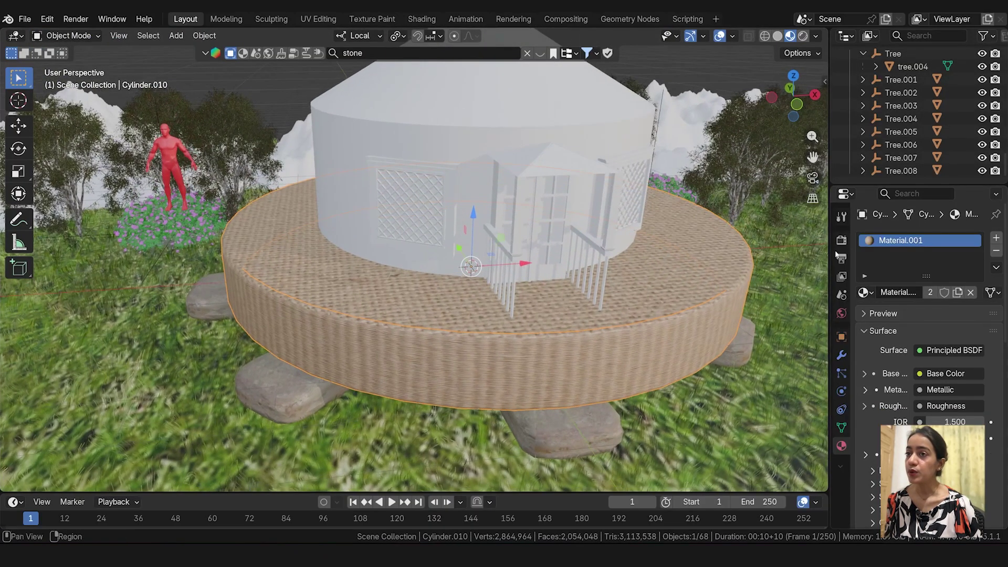
pyautogui.click(996, 252)
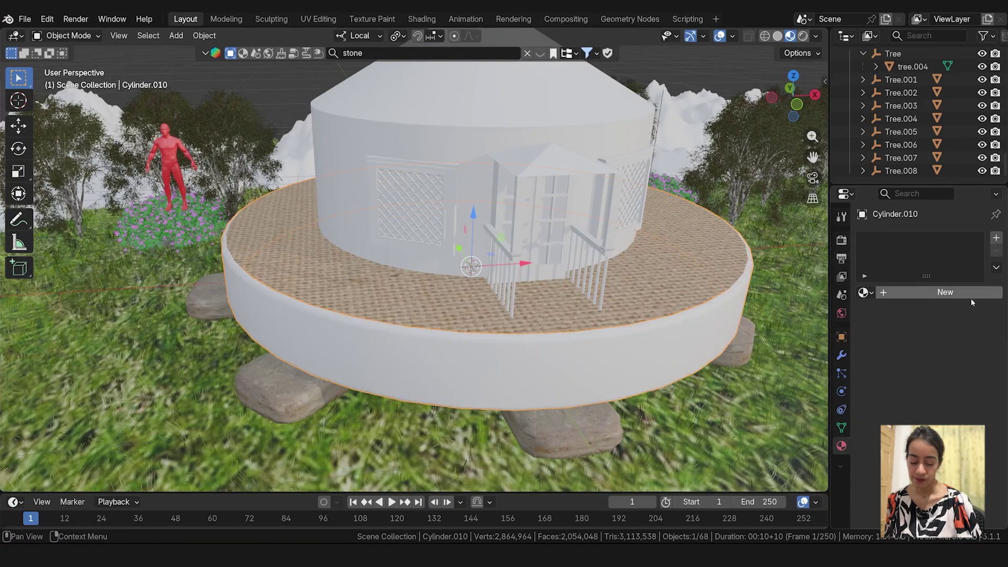
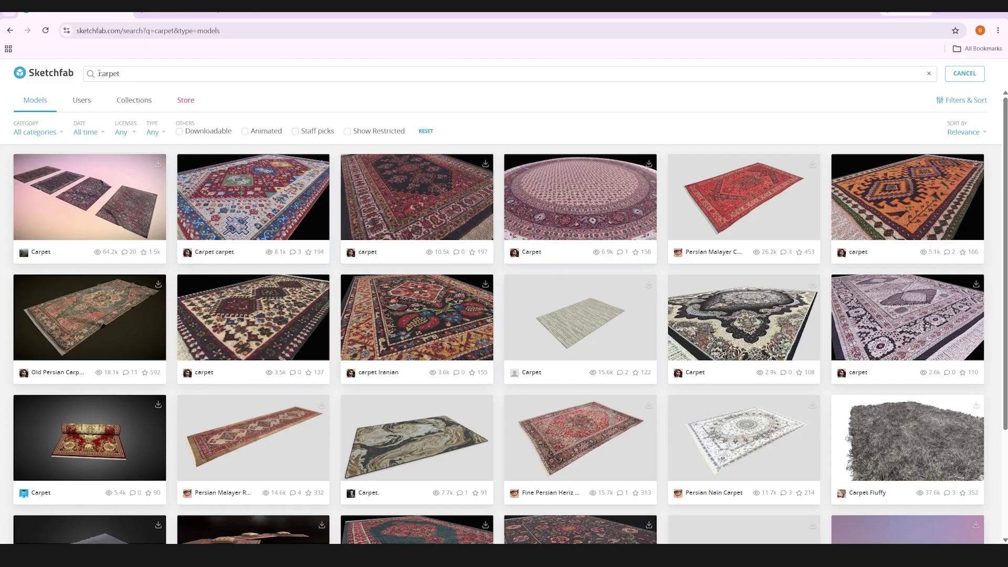
# - Browse the carpet models on Sketchfab for a suitable patterned design
pyautogui.scroll(-1, 18, 202)
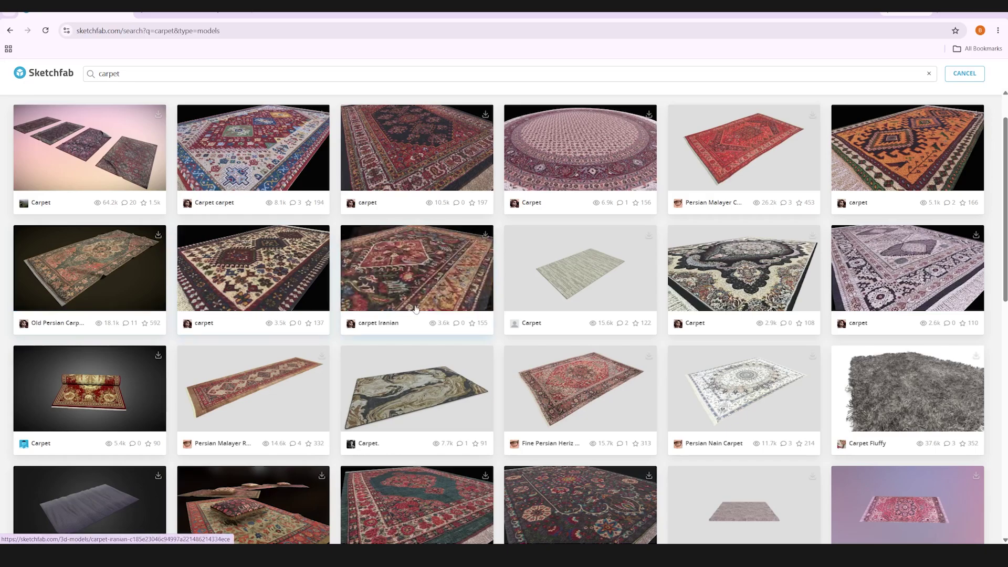
pyautogui.scroll(-2, 417, 309)
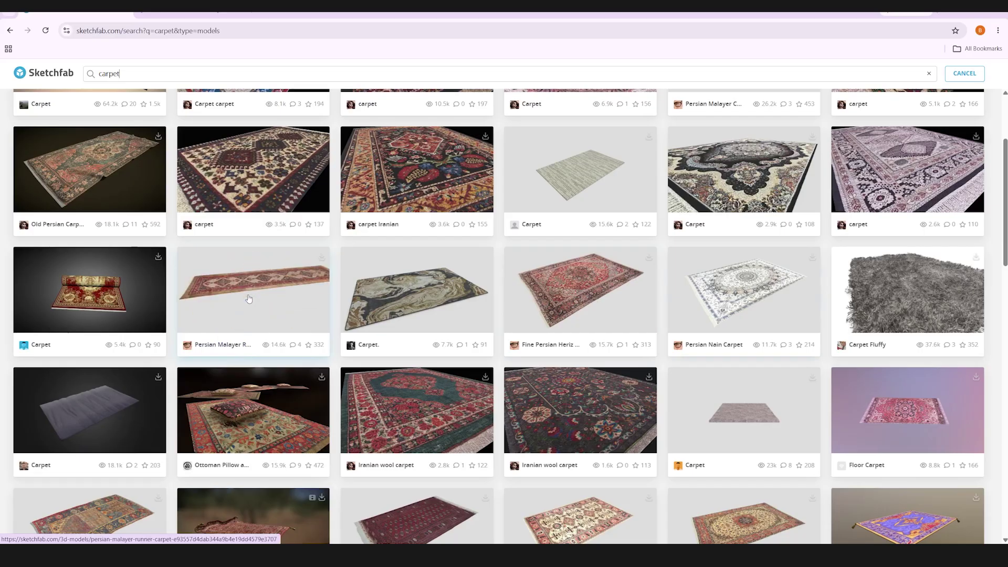
pyautogui.scroll(3, 433, 307)
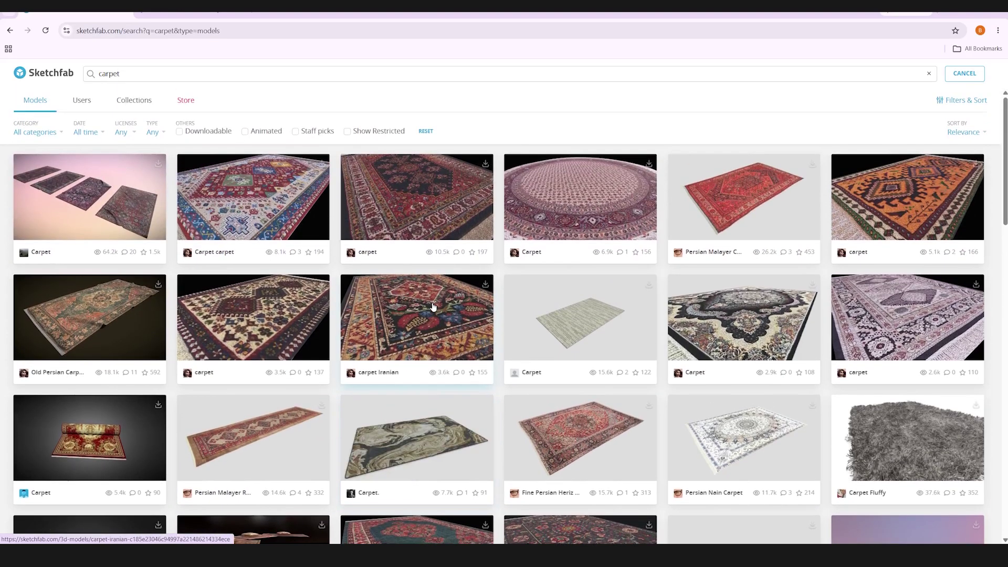
pyautogui.scroll(-3, 433, 306)
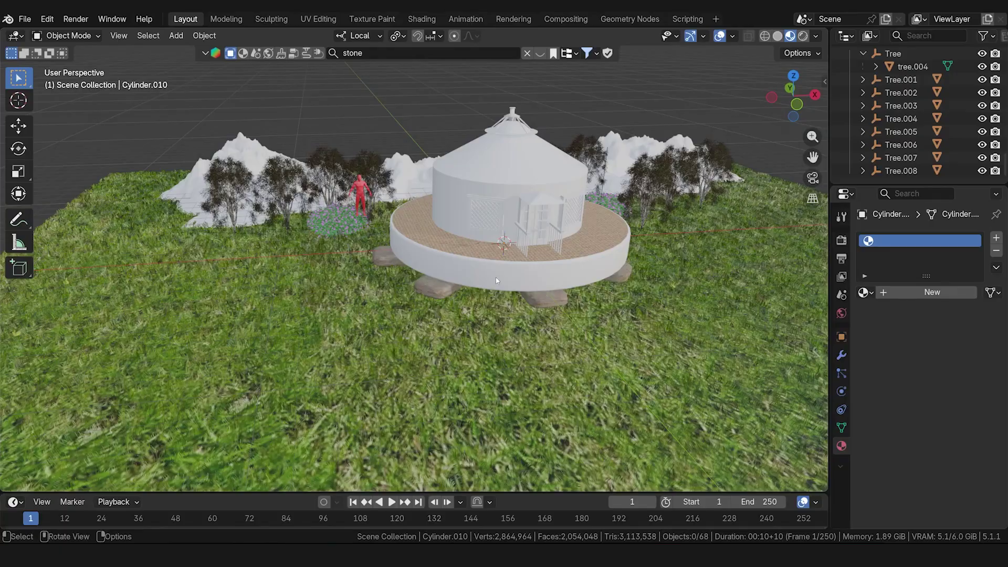
# - Assign the existing carpet material to the separated platform side
pyautogui.click(462, 297)
pyautogui.click(863, 292)
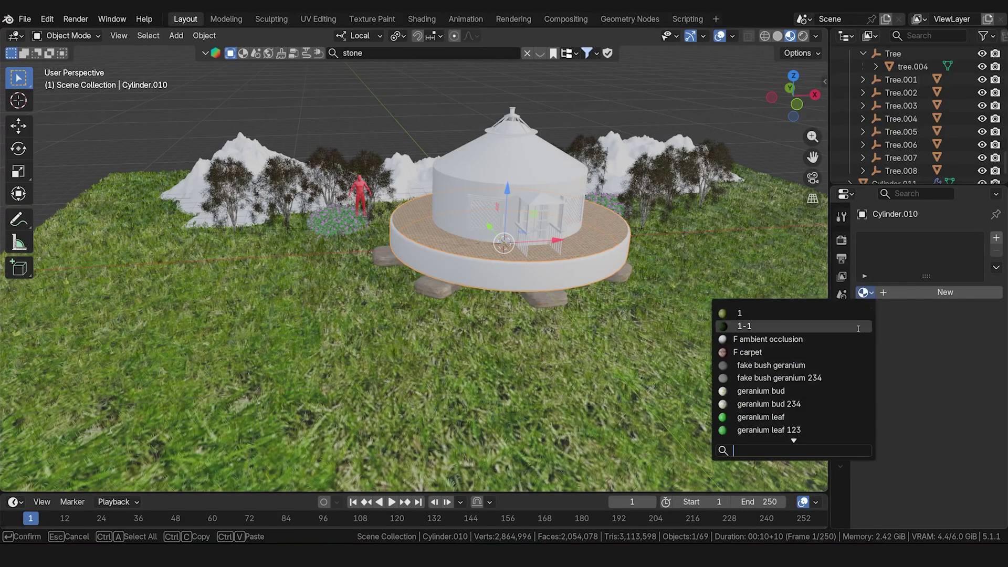
pyautogui.click(764, 353)
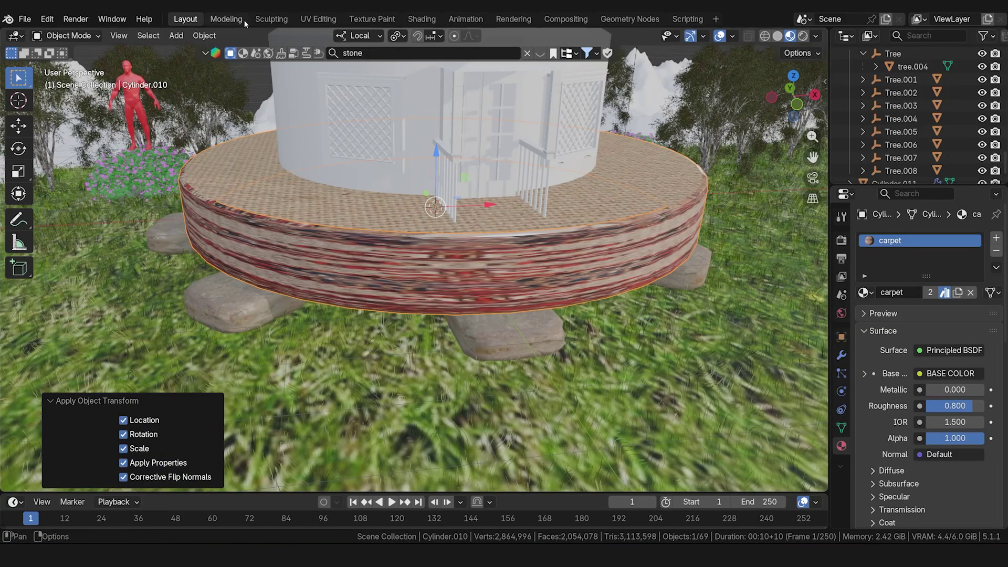
# - In the UV Editing workspace, select the platform side's strip island and position it over the carpet image
pyautogui.click(318, 19)
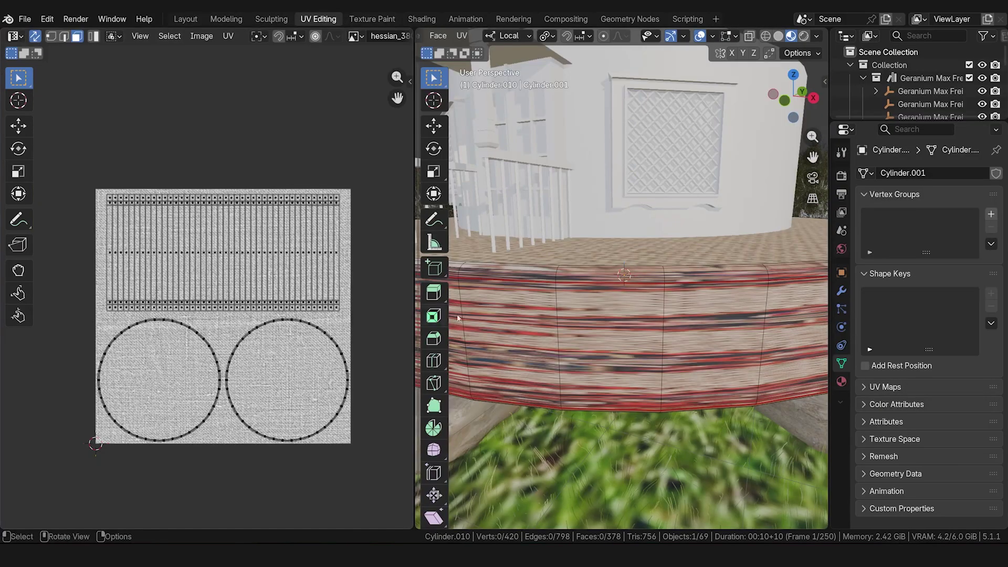
pyautogui.press('a')
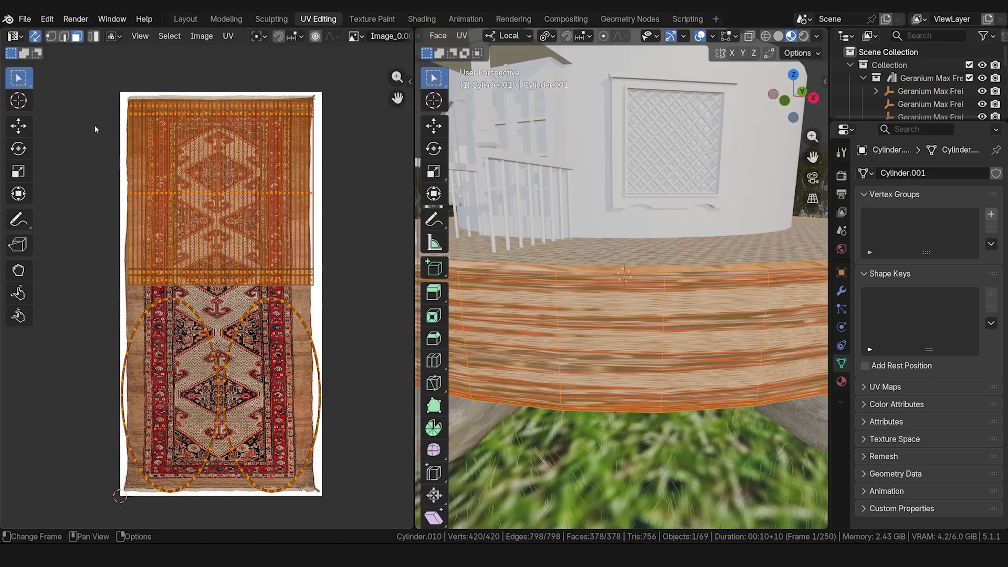
pyautogui.moveTo(97, 74); pyautogui.dragTo(368, 292)
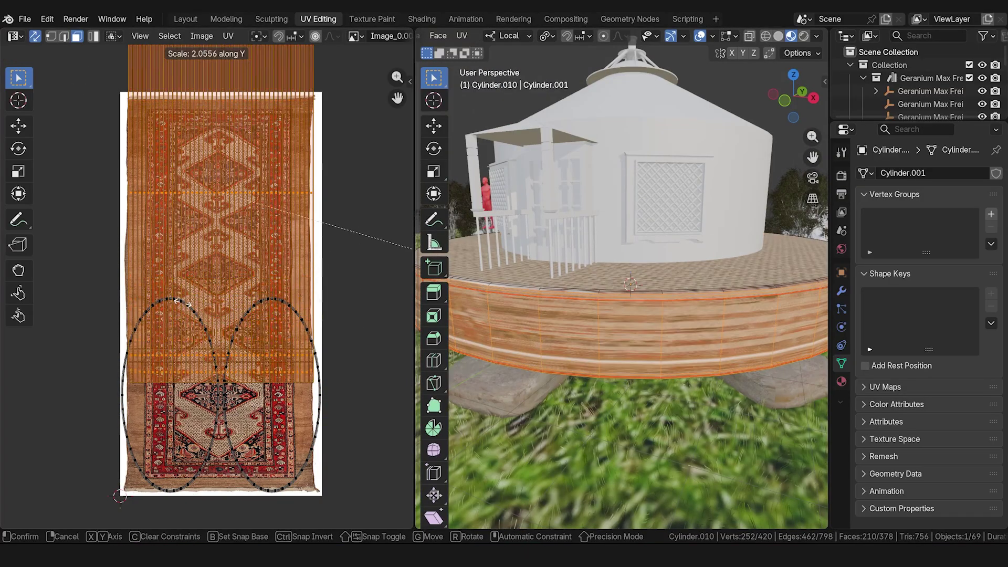
pyautogui.press('g')
pyautogui.click(351, 295)
# - Rotate the side strip's UV island by 90 degrees and resize it over the carpet pattern
pyautogui.press('r')
pyautogui.press('9')
pyautogui.press('0')
pyautogui.press('Return')
pyautogui.press('s')
pyautogui.click(397, 367)
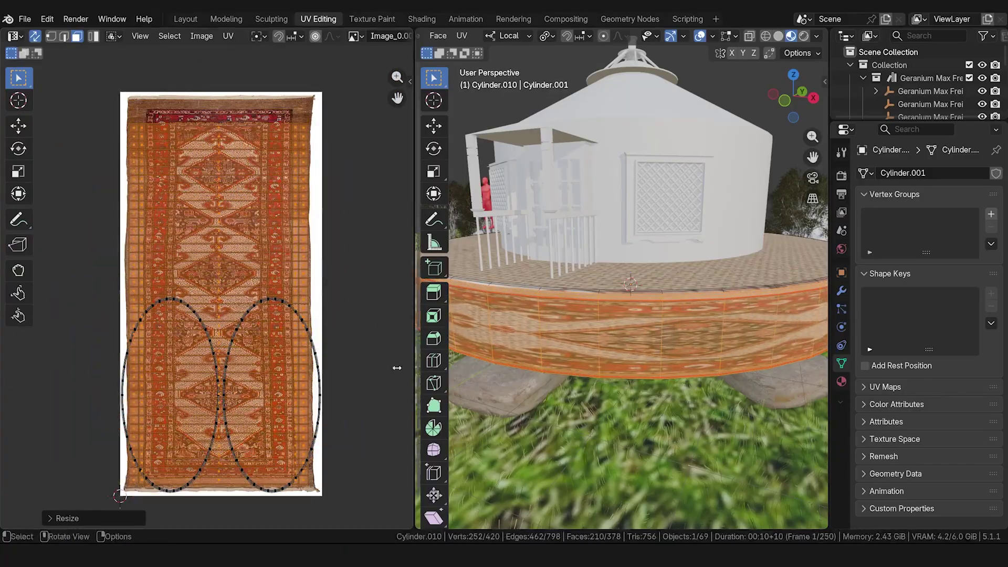
# - Reposition the circular UV islands, then select the side strip island and stretch it along Y
pyautogui.press('g')
pyautogui.click(211, 450)
pyautogui.press('l')
pyautogui.press('s')
pyautogui.press('y')
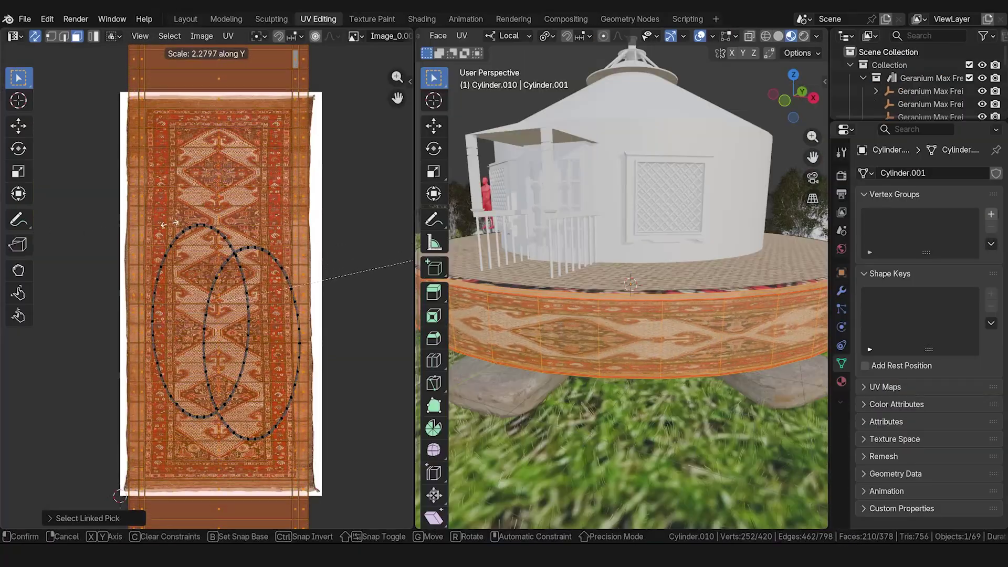
pyautogui.click(166, 258)
# - Select the platform side strip's whole UV island and rescale it along Y over the carpet image
pyautogui.scroll(-3, 457, 333)
pyautogui.moveTo(457, 334); pyautogui.dragTo(682, 327, button='middle')
pyautogui.scroll(-3, 318, 347)
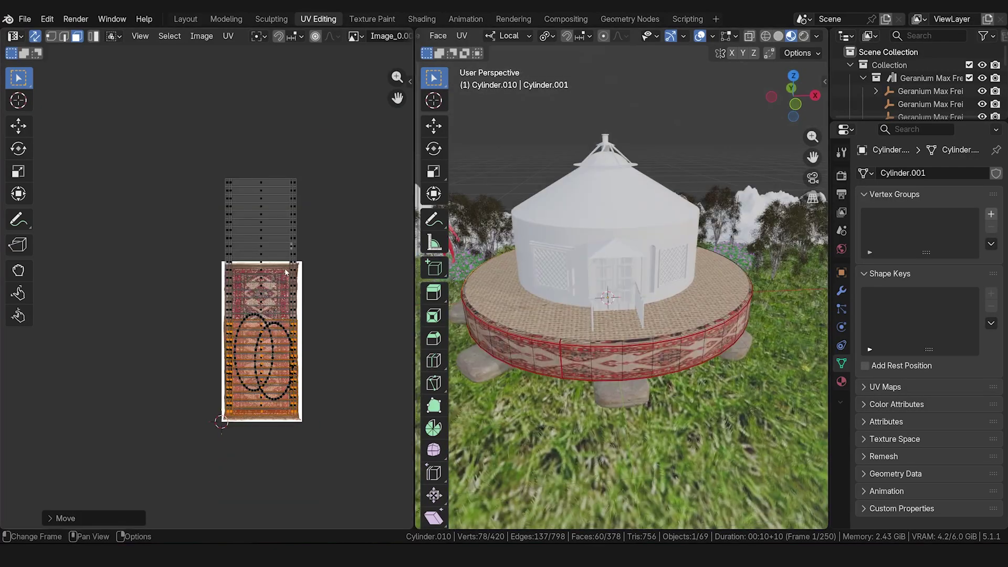
pyautogui.press('l')
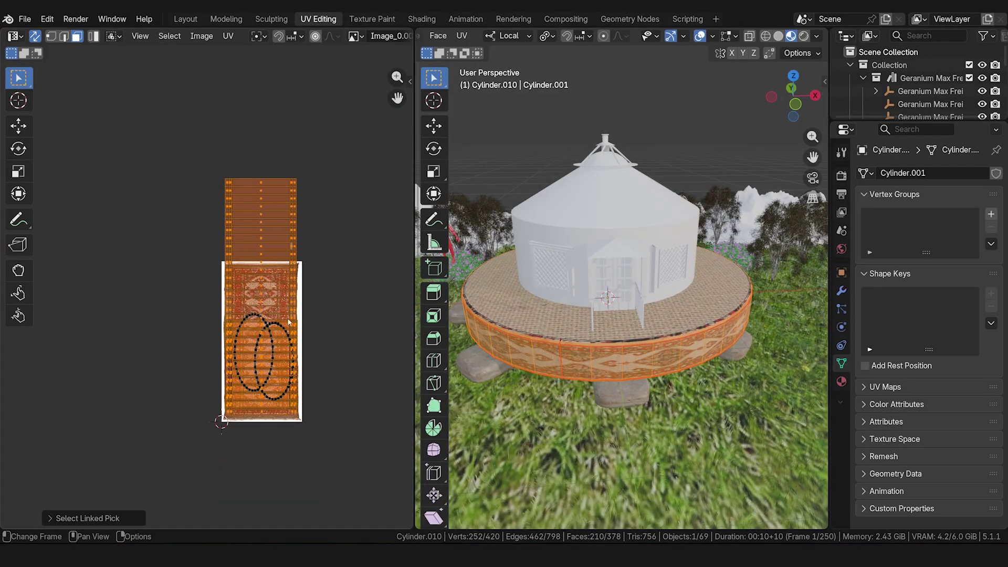
pyautogui.scroll(3, 289, 321)
pyautogui.press('s')
pyautogui.press('y')
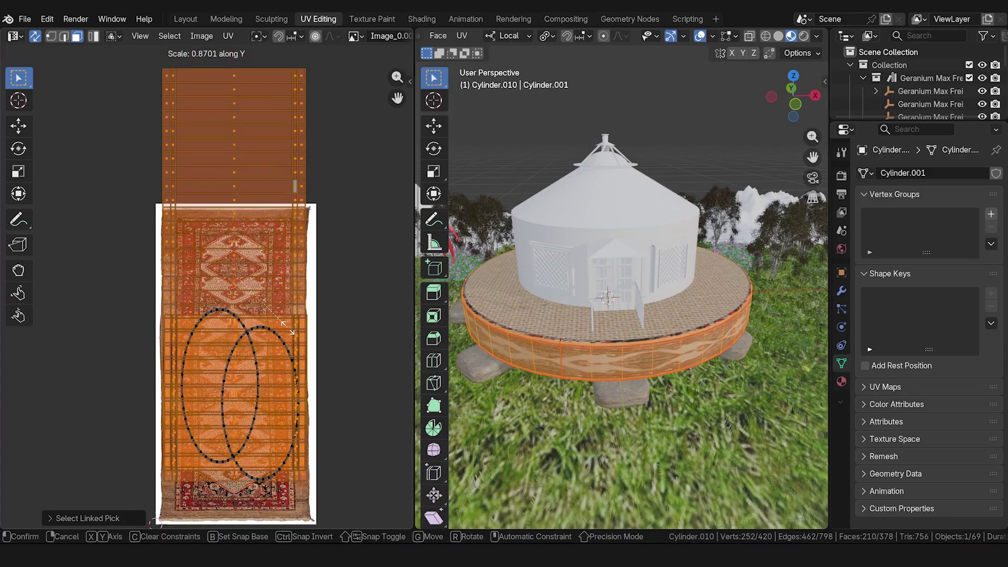
pyautogui.click(382, 328)
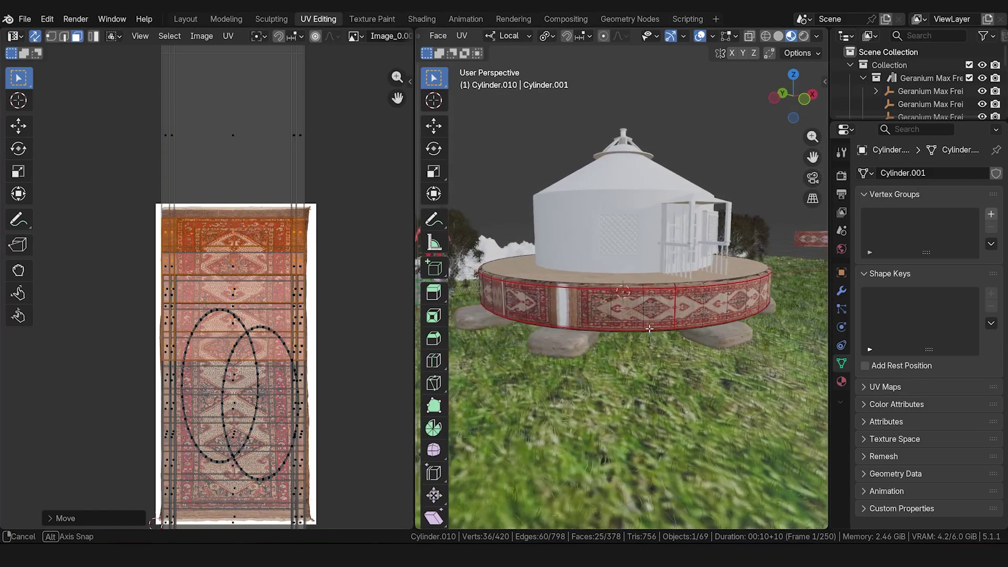
# - Select the blank side face and the UV faces across the carpet image's lower edge, and move them about 0.32 along Y onto the pattern
pyautogui.moveTo(577, 331); pyautogui.dragTo(607, 332, button='middle')
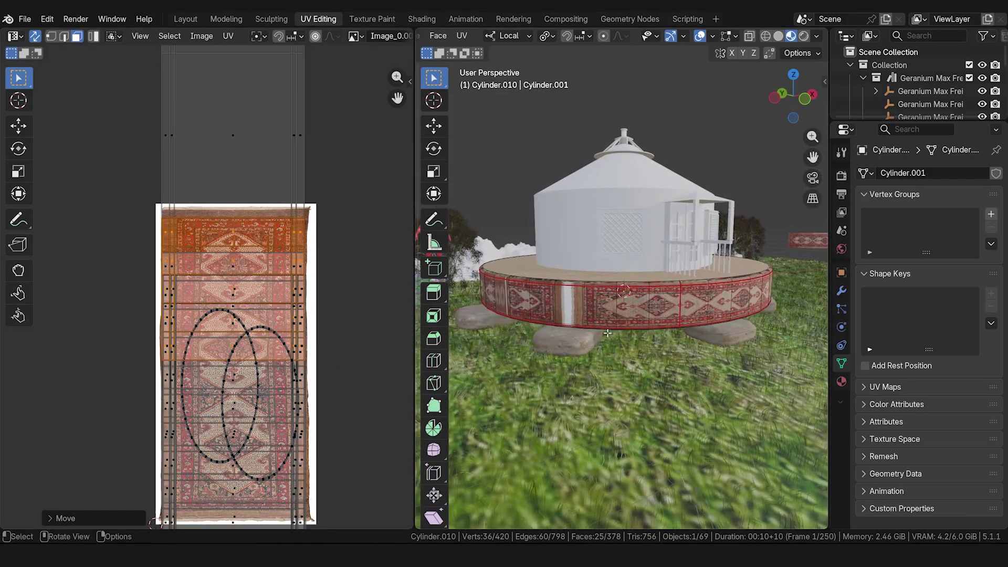
pyautogui.click(585, 308)
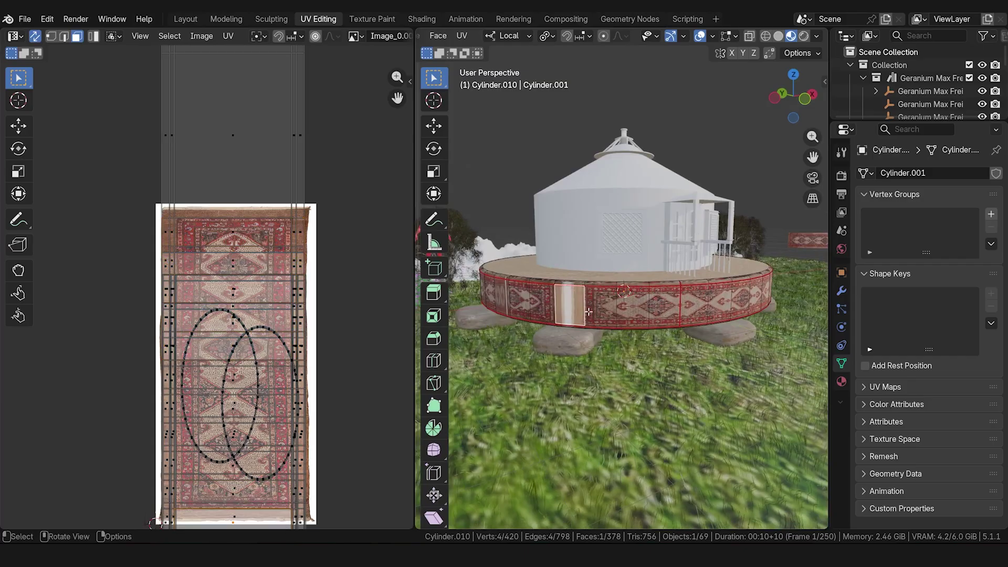
pyautogui.scroll(2, 268, 461)
pyautogui.moveTo(267, 461); pyautogui.dragTo(305, 293, button='middle')
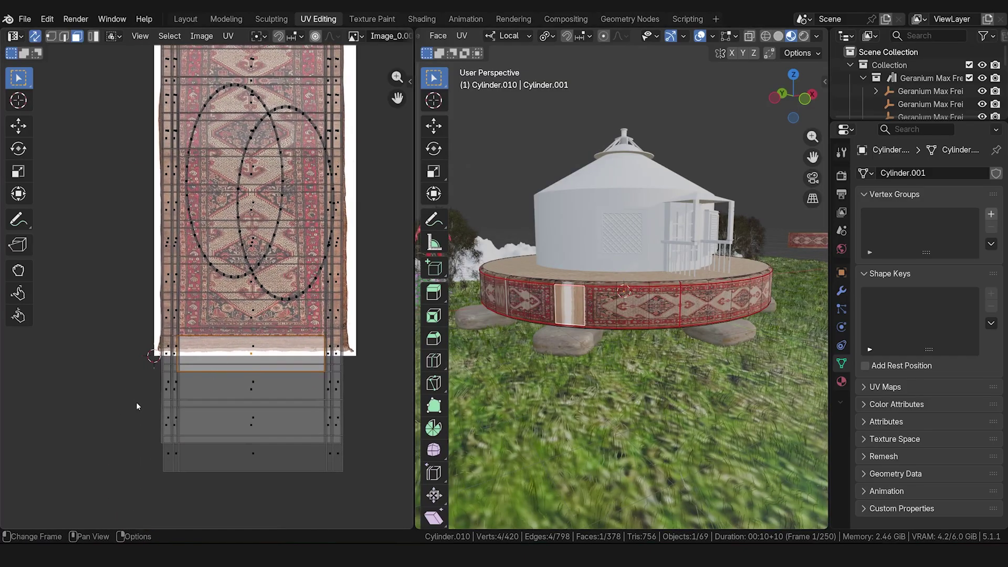
pyautogui.moveTo(137, 402); pyautogui.dragTo(379, 329)
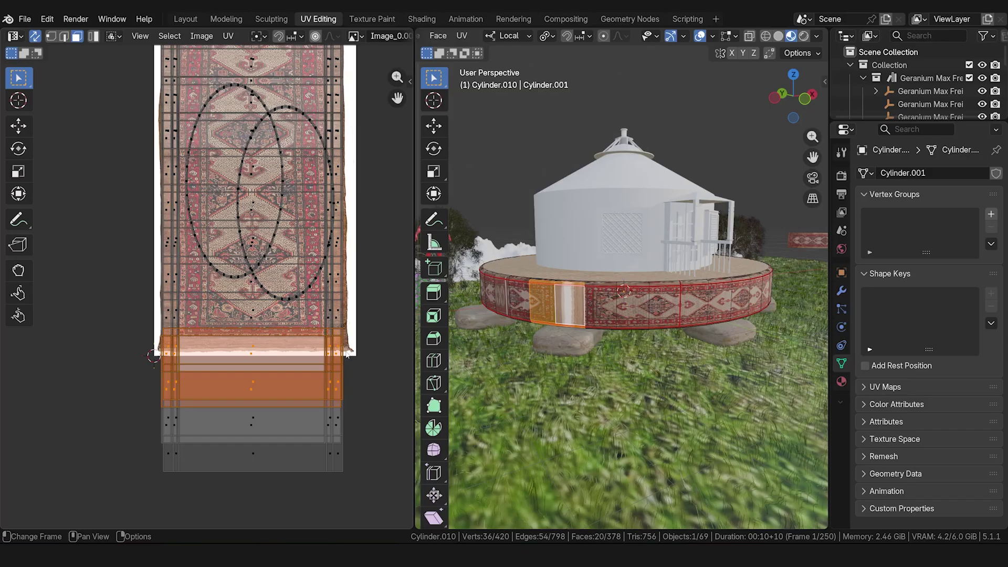
pyautogui.press('g')
pyautogui.press('y')
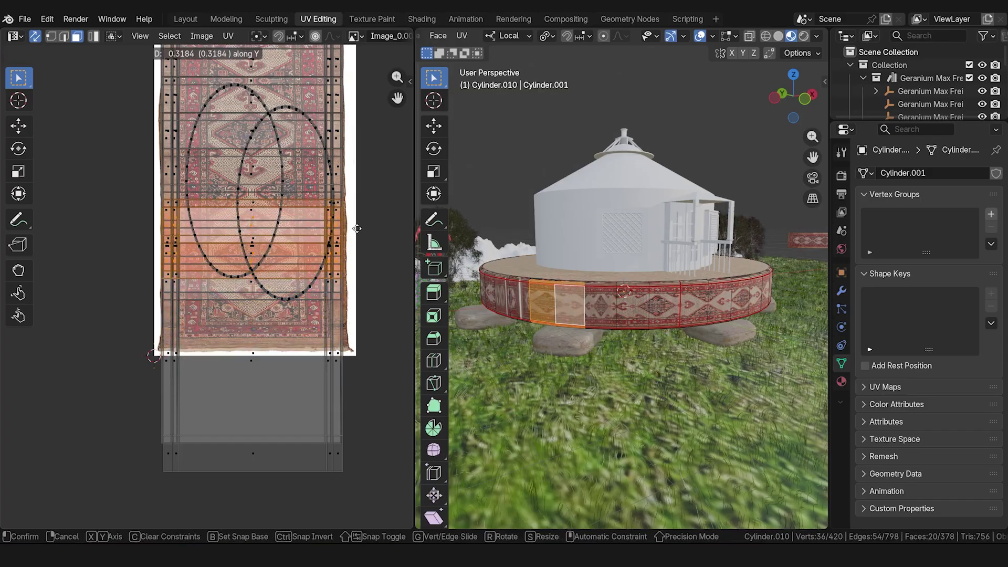
pyautogui.click(355, 227)
# - In the Layout workspace, select the face loops along the platform's upper rim and assign them hessian_380 in a second material slot
pyautogui.press('KP_1')
pyautogui.click(186, 18)
pyautogui.keyDown('alt'); pyautogui.click(395, 218); pyautogui.keyUp('alt')
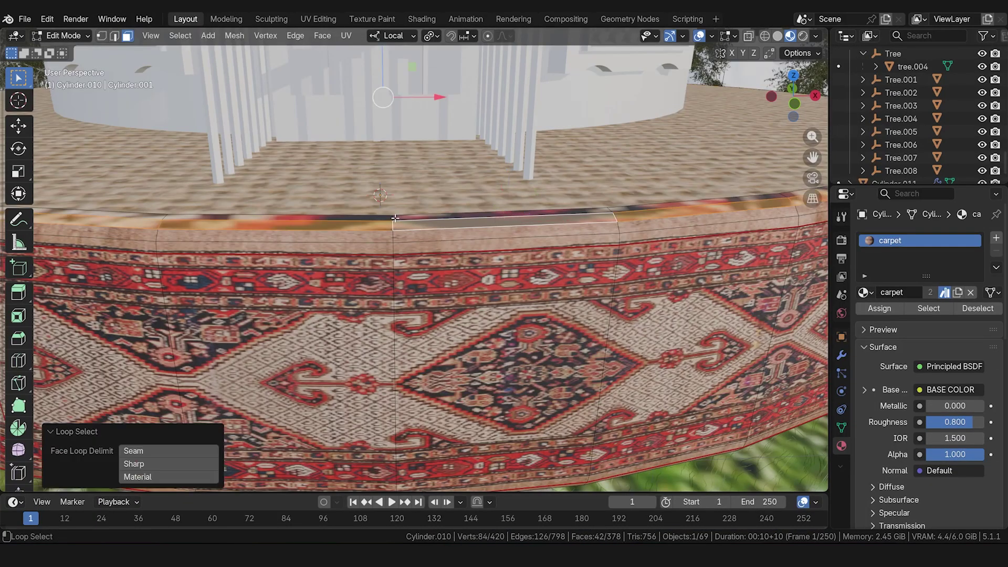
pyautogui.keyDown('alt'); pyautogui.click(395, 218); pyautogui.keyUp('alt')
pyautogui.keyDown('alt'); pyautogui.keyDown('shift'); pyautogui.click(395, 226); pyautogui.keyUp('shift'); pyautogui.keyUp('alt')
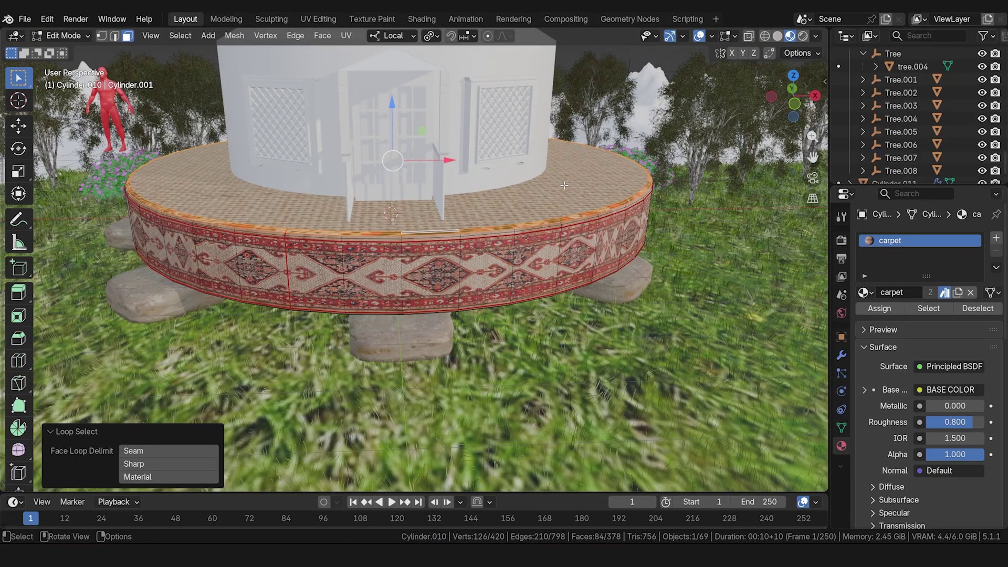
pyautogui.keyDown('shift'); pyautogui.click(435, 239); pyautogui.keyUp('shift')
pyautogui.click(996, 237)
pyautogui.click(863, 318)
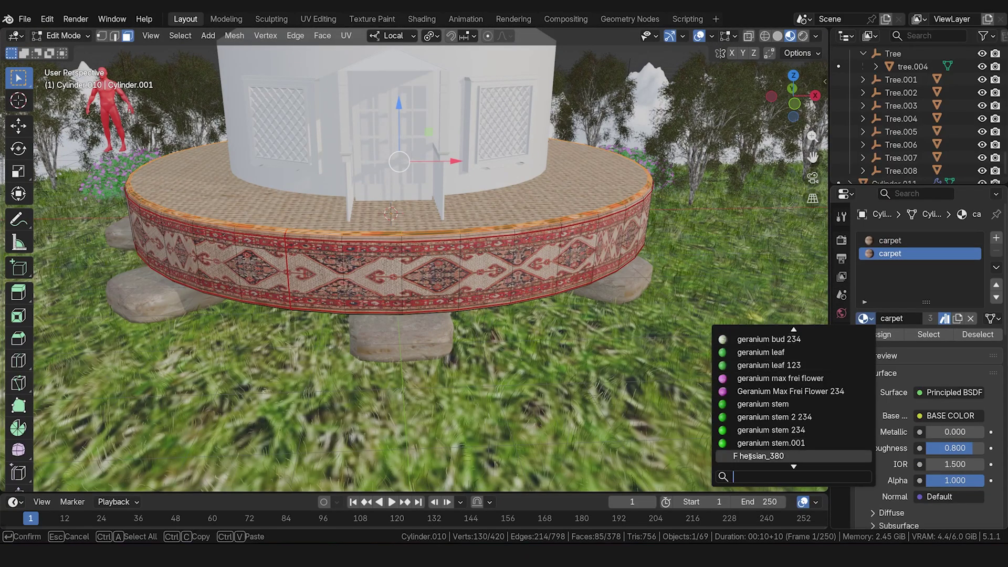
pyautogui.click(756, 515)
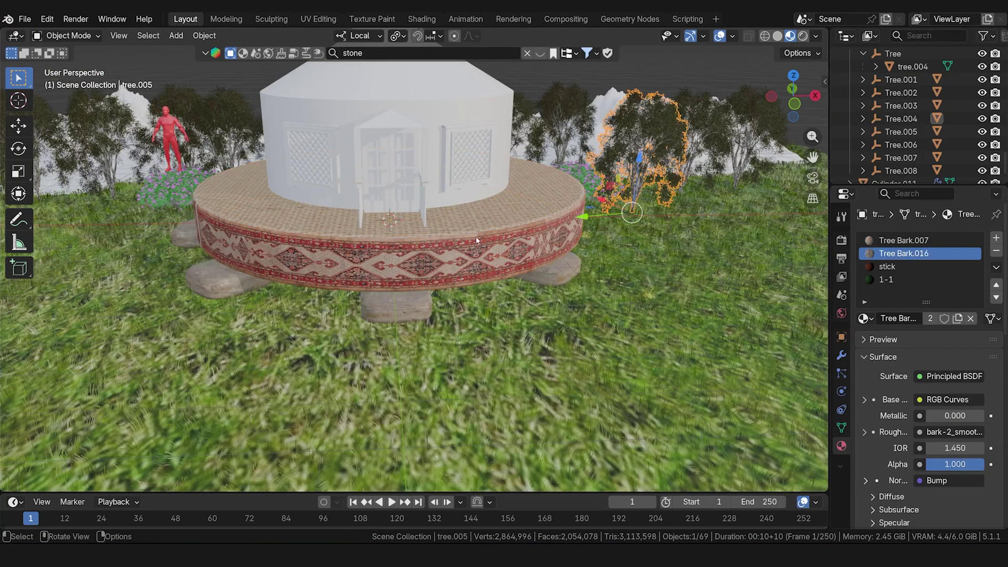
# - In the UV Editing workspace, move the side strip's UV faces still hanging below the carpet image along Y onto the pattern
pyautogui.press('KP_1')
pyautogui.moveTo(418, 170); pyautogui.dragTo(206, 227, button='middle')
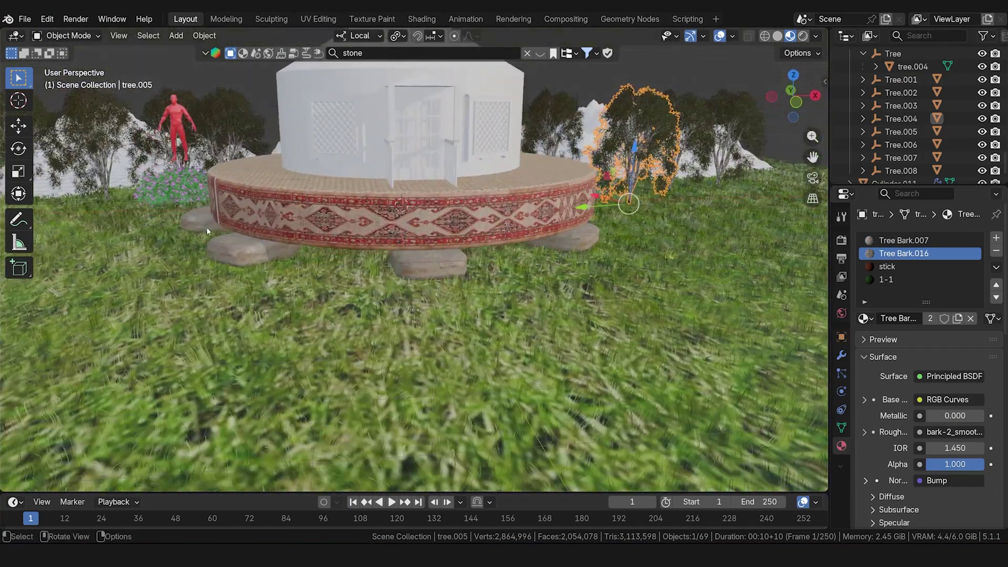
pyautogui.click(211, 194)
pyautogui.click(319, 19)
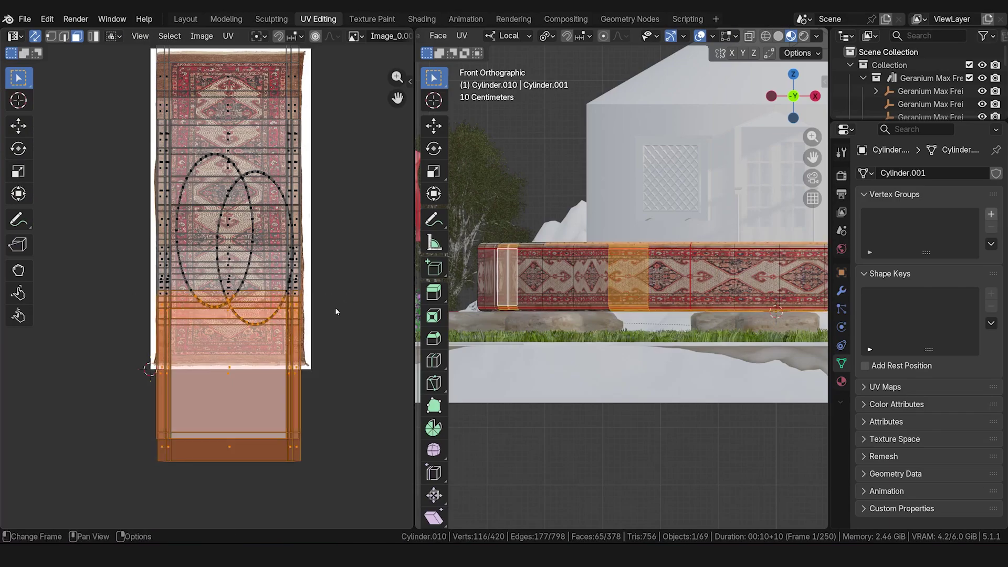
pyautogui.press('g')
pyautogui.press('y')
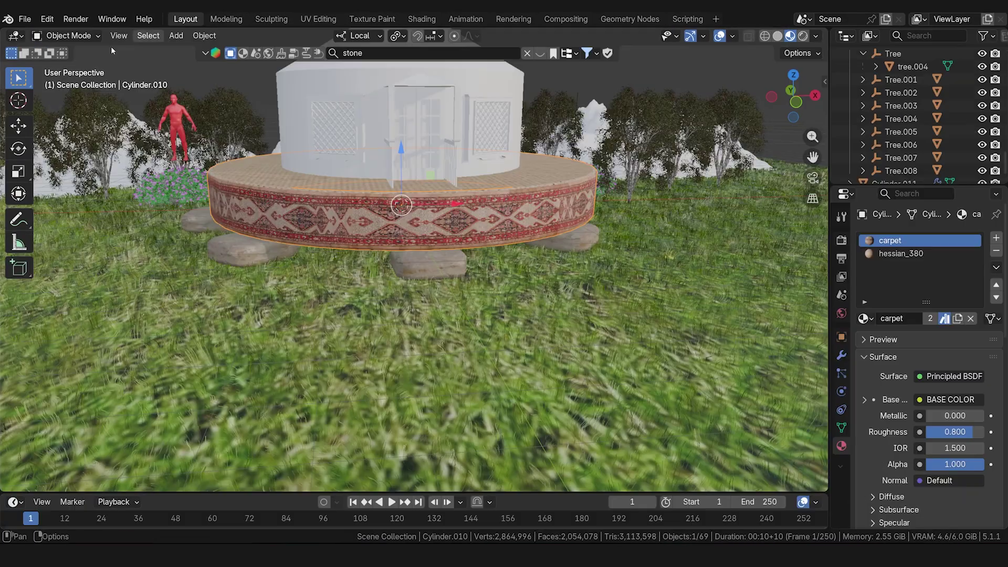
# - Check the carpet mapping around the platform side in the Layout workspace and save the file
pyautogui.moveTo(488, 265); pyautogui.dragTo(453, 237, button='middle')
pyautogui.scroll(2, 442, 253)
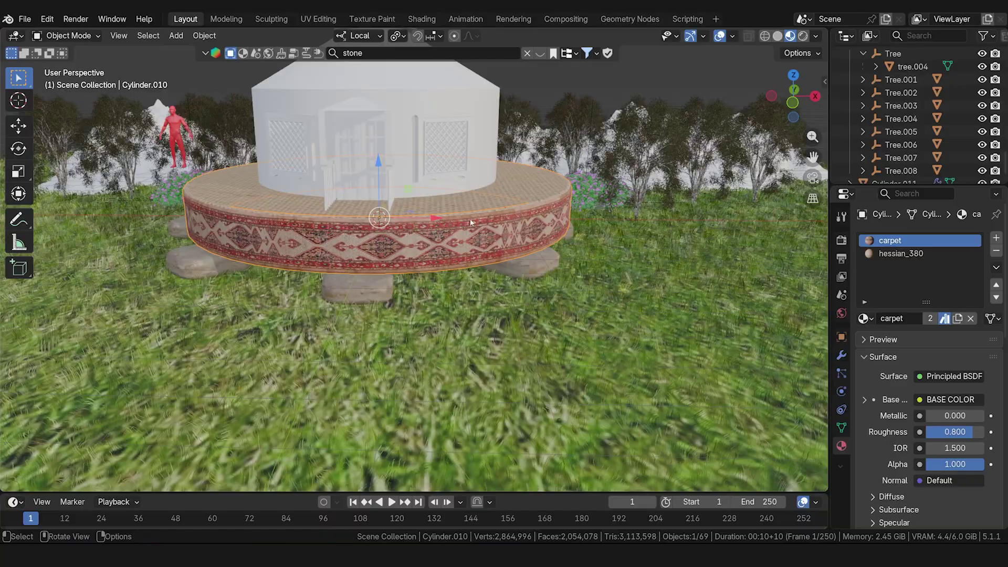
pyautogui.scroll(5, 457, 233)
pyautogui.scroll(-5, 423, 254)
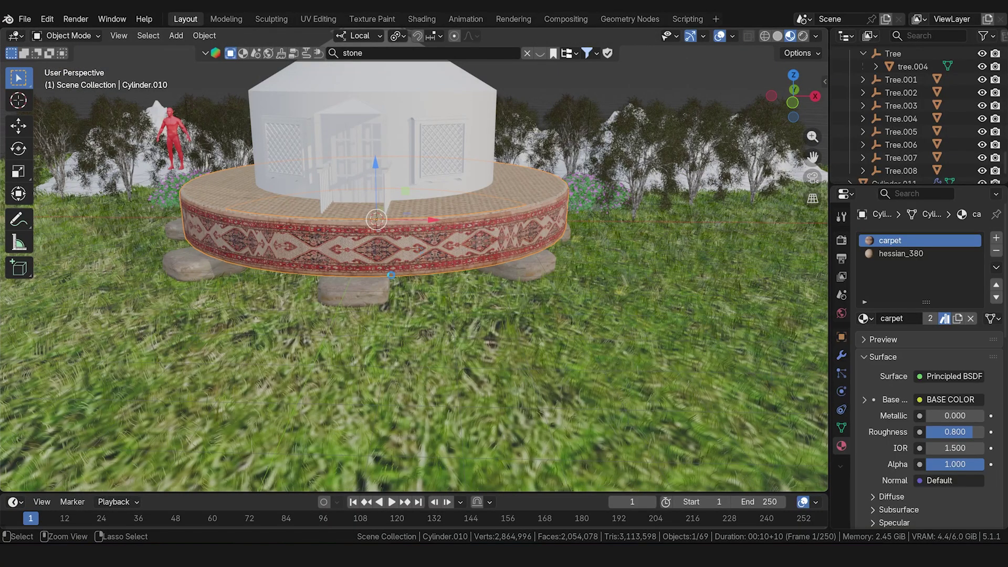
pyautogui.hotkey('ctrl', 's')
# - Give the metal cap on the yurt's roof peak a new material with Metallic 1.000 and Roughness 0.000 in the Shading workspace
pyautogui.moveTo(362, 194); pyautogui.dragTo(364, 280, button='middle')
pyautogui.scroll(2, 399, 158)
pyautogui.click(360, 195)
pyautogui.scroll(2, 364, 280)
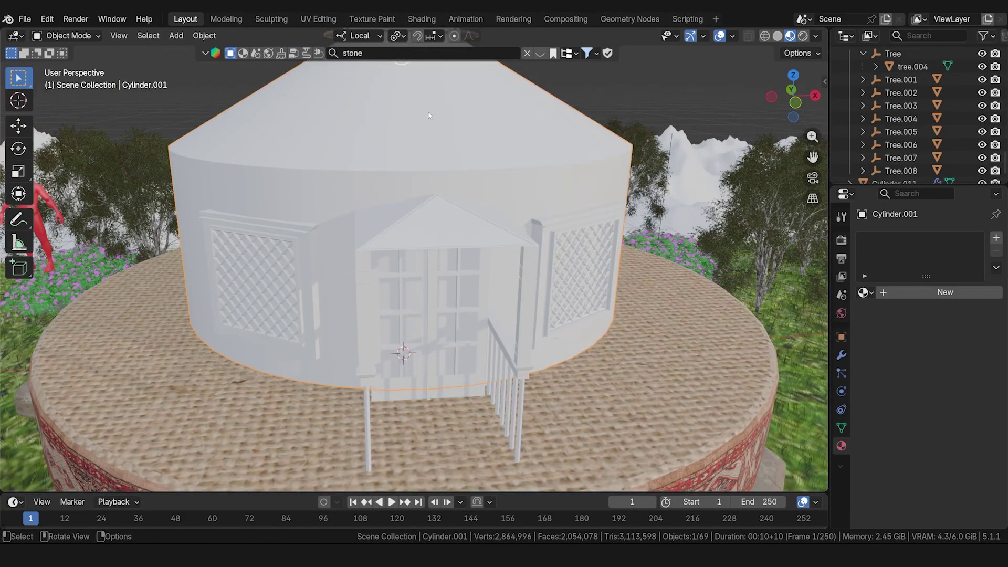
pyautogui.moveTo(430, 115); pyautogui.dragTo(378, 282, button='middle')
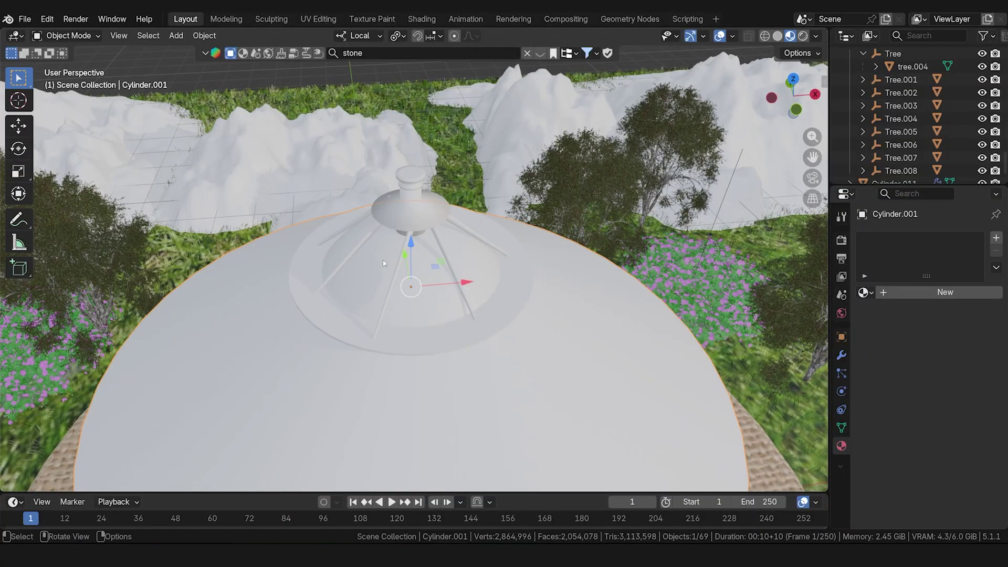
pyautogui.click(400, 223)
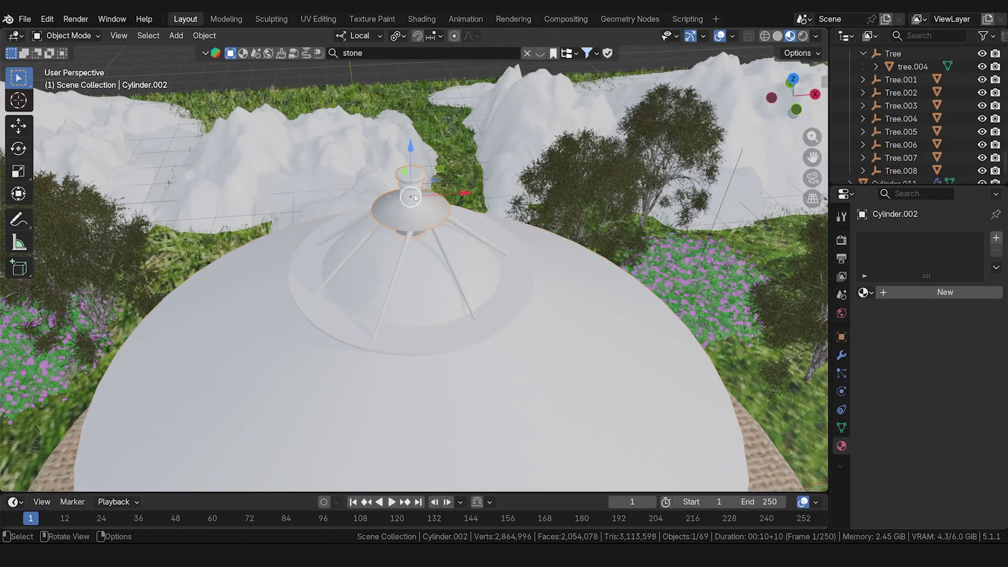
pyautogui.click(410, 22)
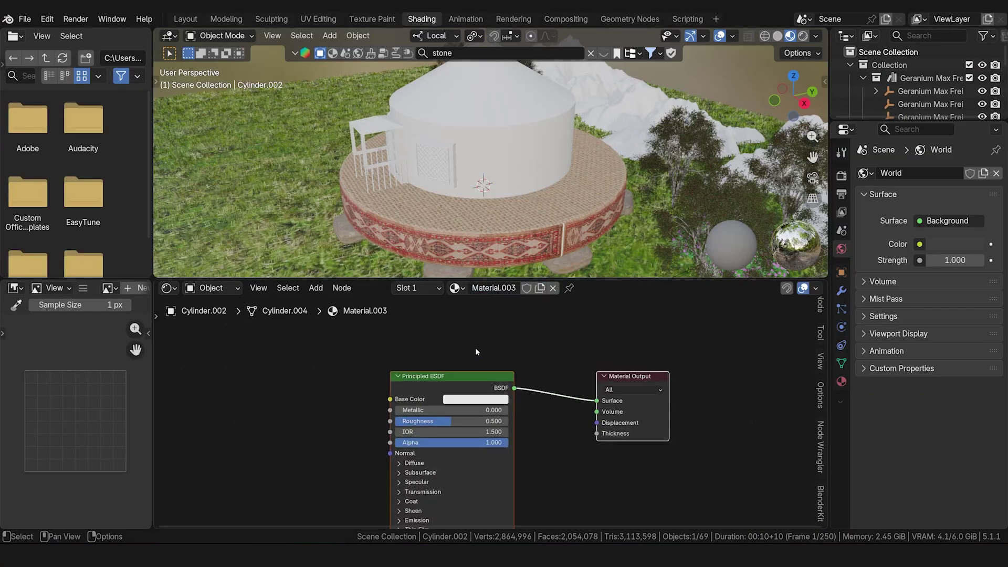
pyautogui.scroll(1, 462, 376)
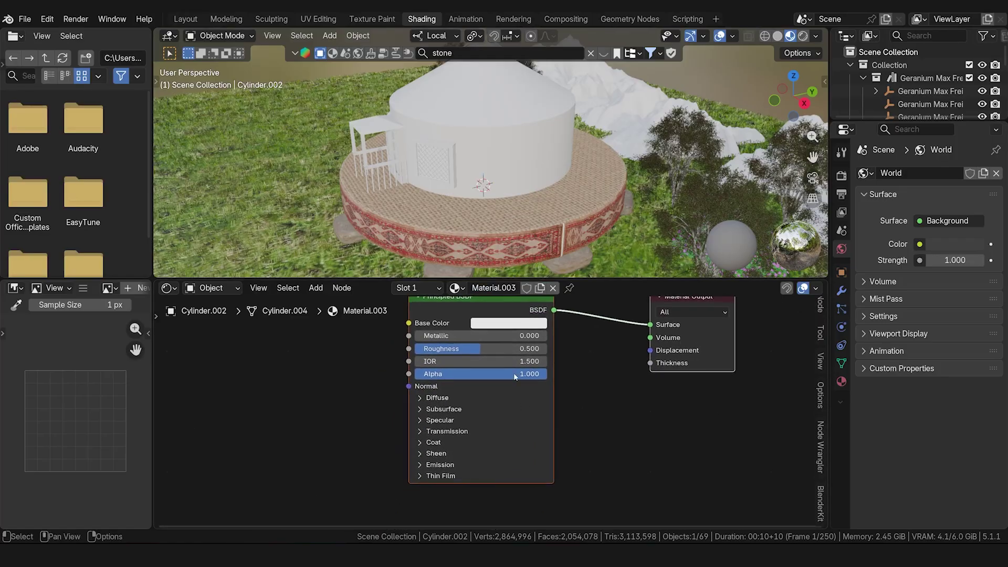
pyautogui.moveTo(423, 336); pyautogui.dragTo(441, 349)
pyautogui.scroll(-1, 544, 150)
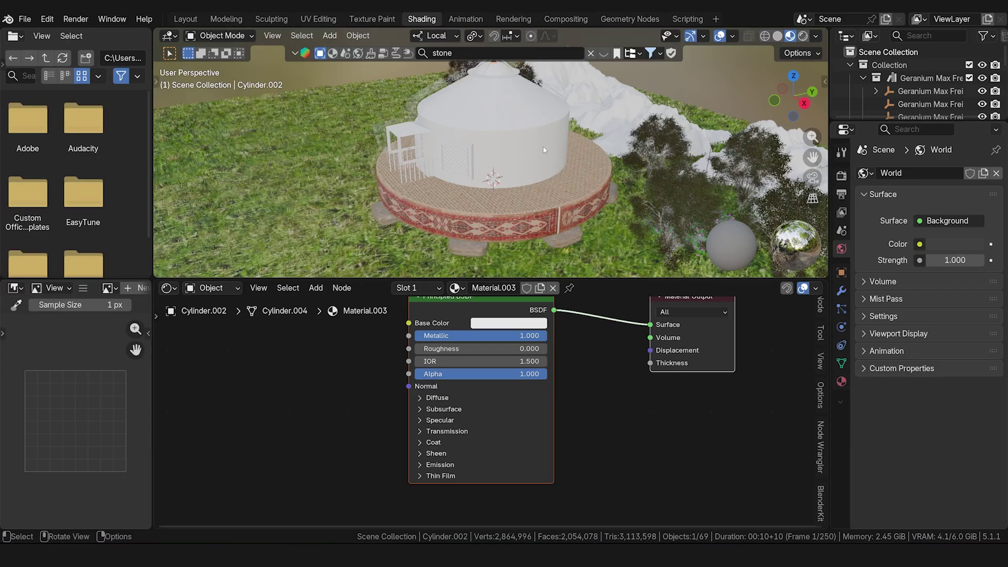
# - Darken the roof cap material's base color to a grey with Value 0.739
pyautogui.scroll(2, 496, 73)
pyautogui.moveTo(493, 74); pyautogui.dragTo(492, 113, button='middle')
pyautogui.scroll(3, 471, 94)
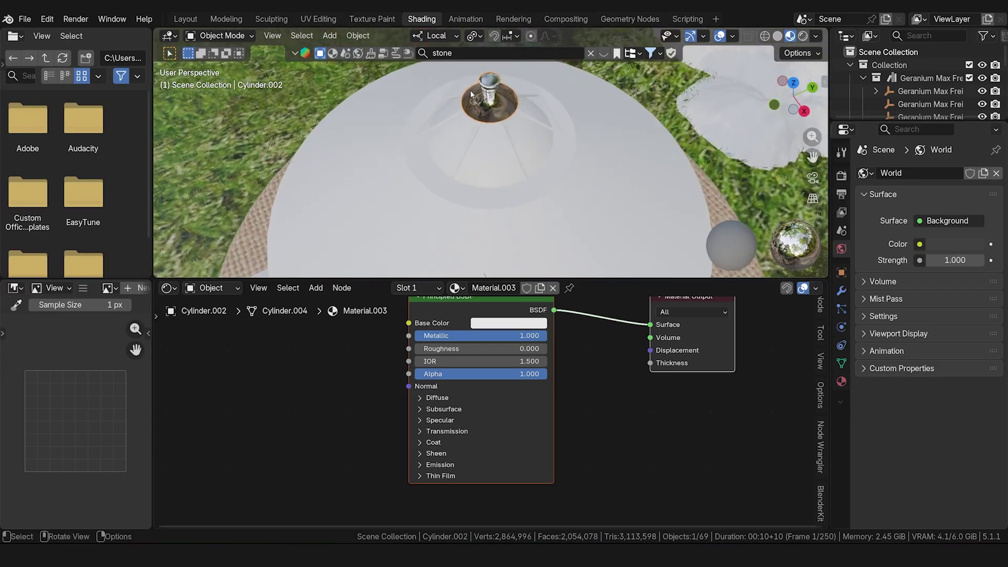
pyautogui.click(510, 322)
pyautogui.moveTo(580, 135); pyautogui.dragTo(580, 142)
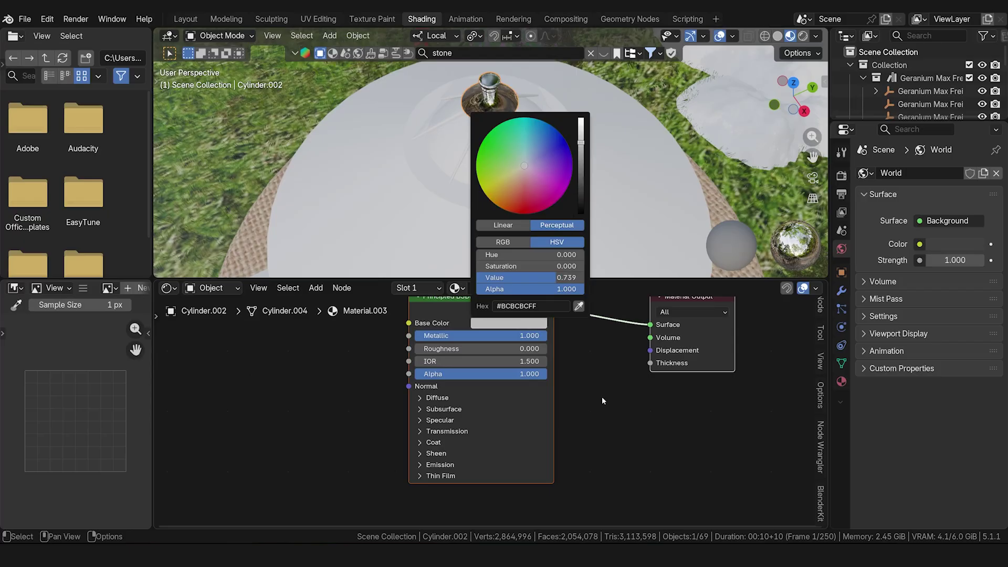
# - In the Layout workspace, give the dome under the roof cap a new material with a black base color and lowered roughness
pyautogui.click(194, 21)
pyautogui.moveTo(406, 253)
pyautogui.mouseDown(button='middle')
pyautogui.moveTo(414, 248)
pyautogui.moveTo(404, 252)
pyautogui.mouseUp(button='middle')
pyautogui.click(397, 253)
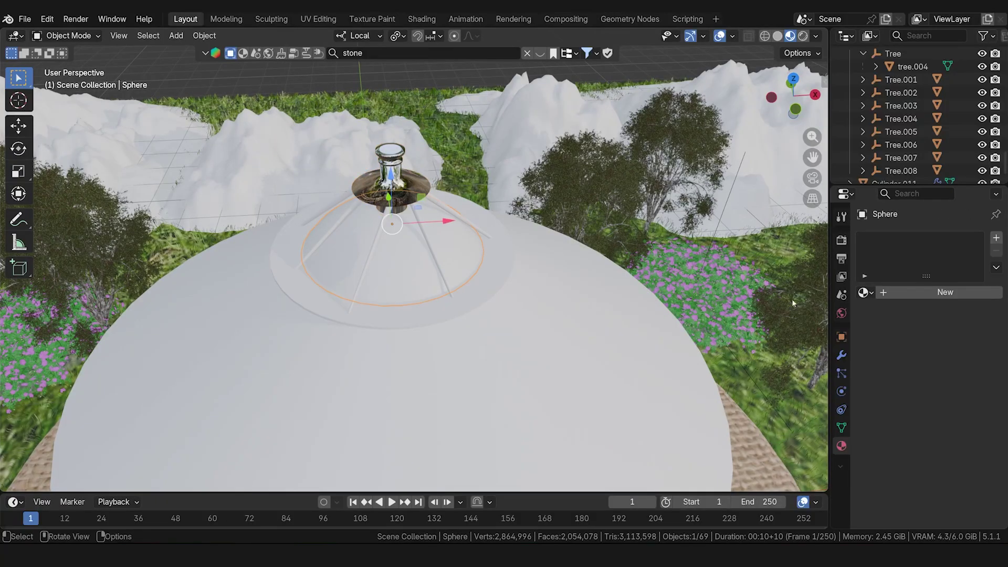
pyautogui.click(897, 292)
pyautogui.click(943, 373)
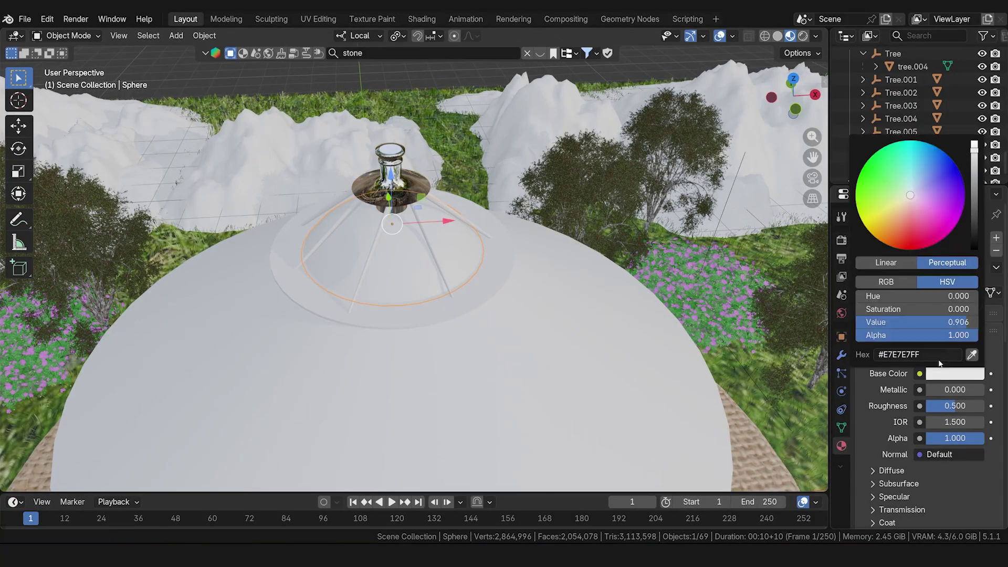
pyautogui.moveTo(974, 213); pyautogui.dragTo(977, 251)
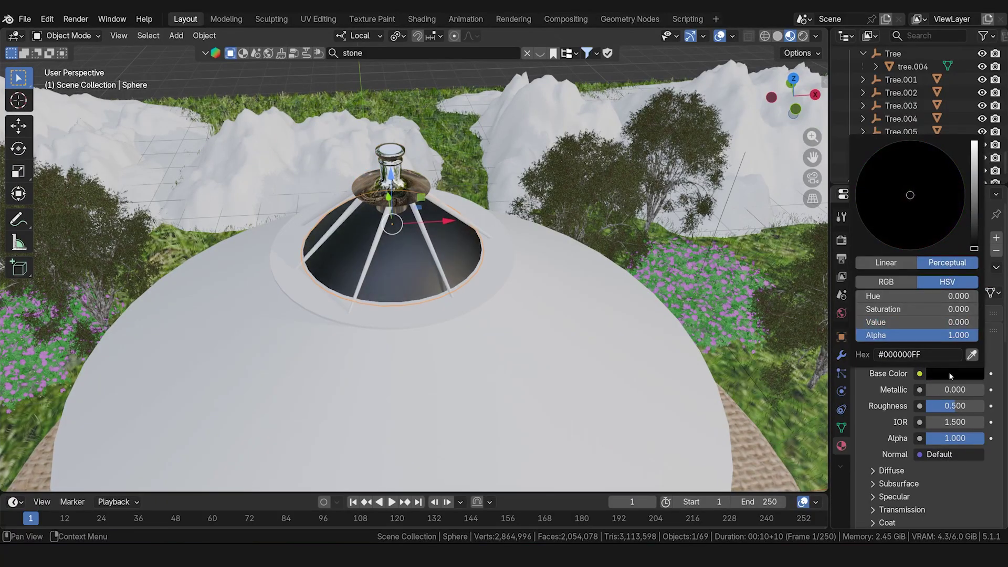
pyautogui.moveTo(934, 404); pyautogui.dragTo(901, 404)
# - Select a roof pole over the dome, search the asset library for "wood" and browse the results
pyautogui.click(433, 274)
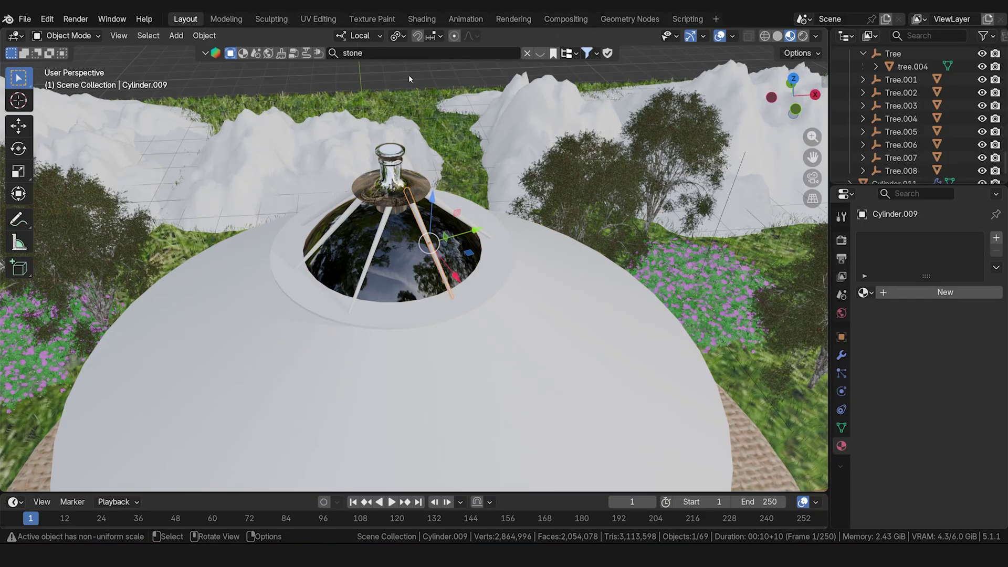
pyautogui.click(422, 50)
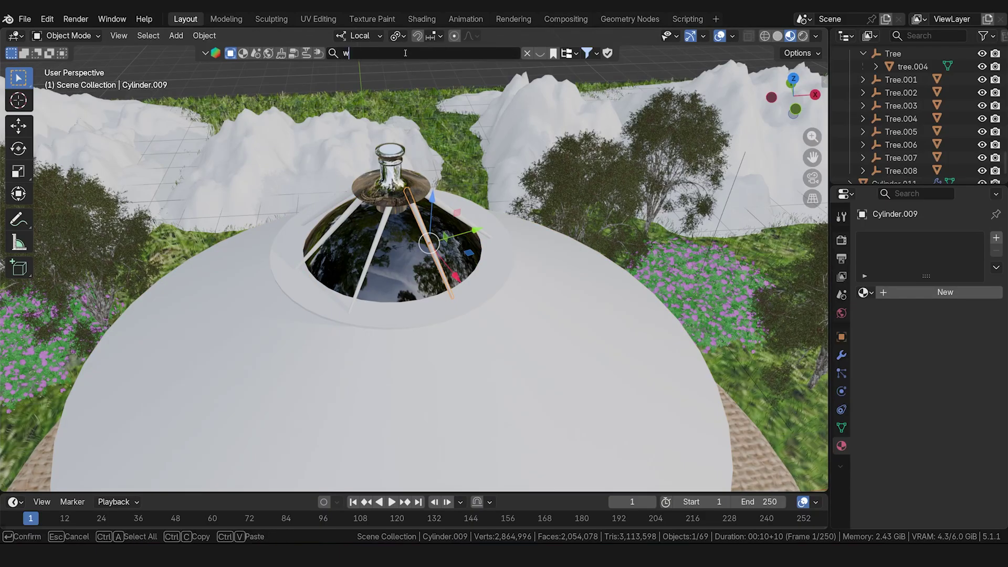
pyautogui.write('wood')
pyautogui.press('Return')
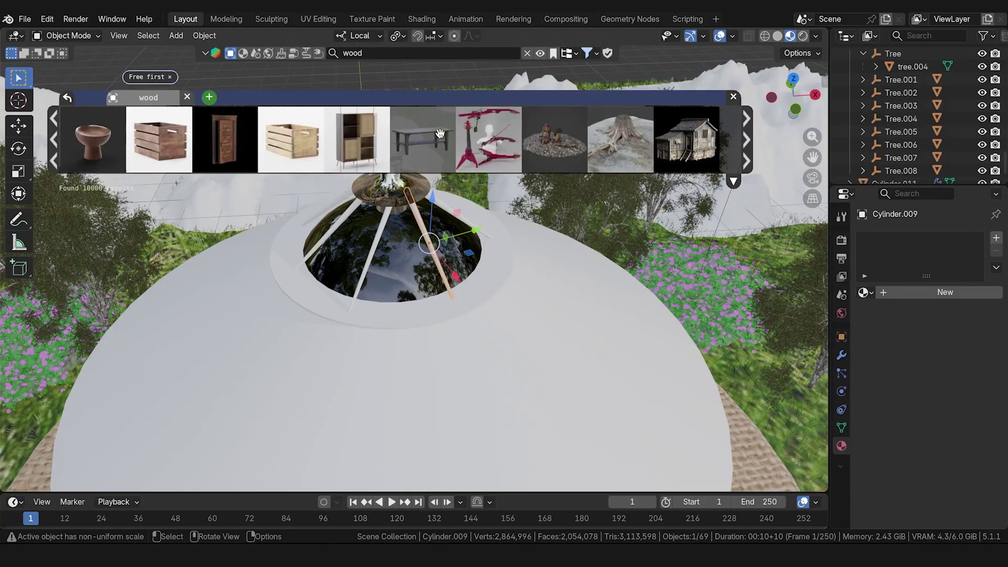
pyautogui.scroll(-3, 440, 133)
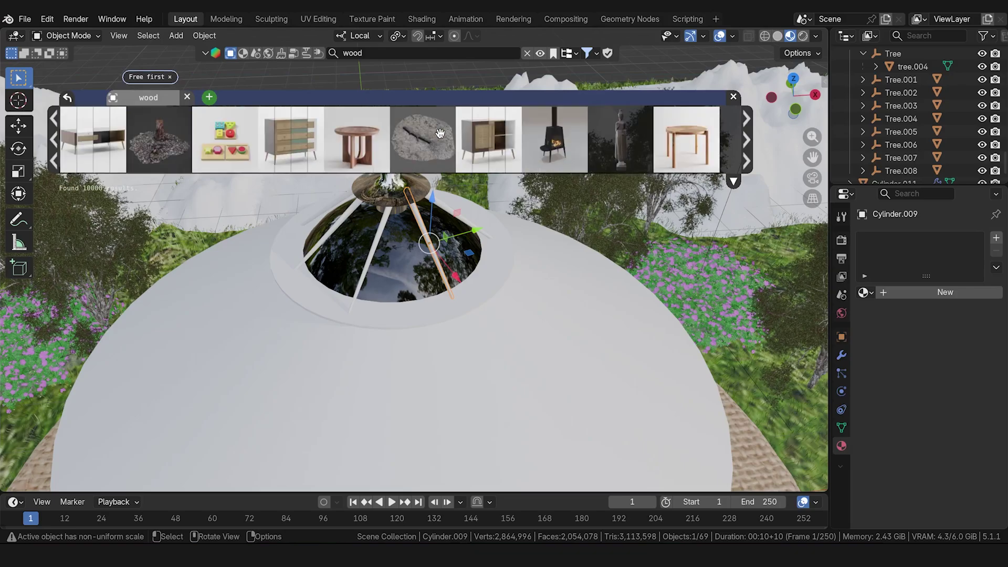
# - Apply the existing stick material to the roof poles around the dome and select all seven poles
pyautogui.scroll(-1, 440, 133)
pyautogui.scroll(-3, 581, 142)
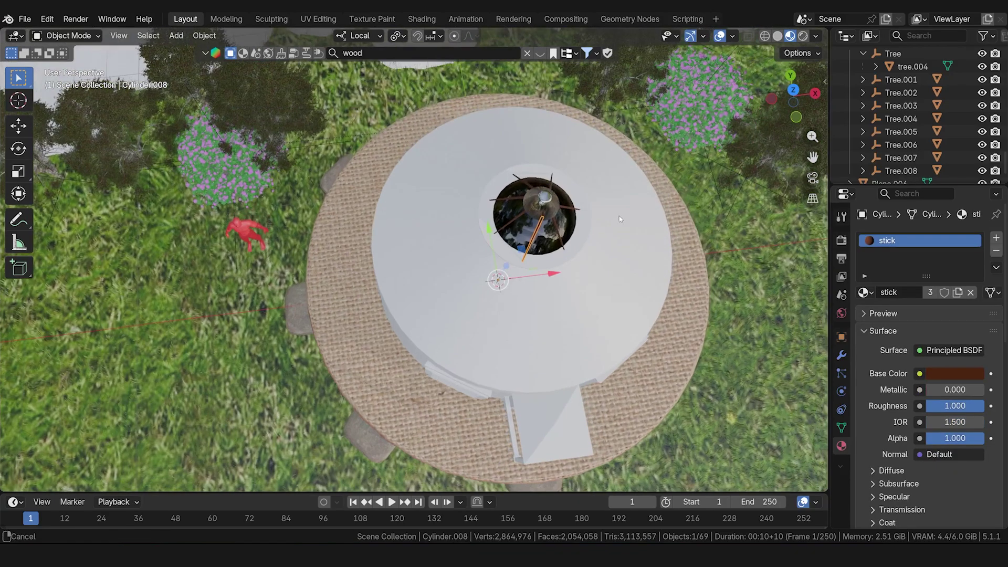
pyautogui.scroll(4, 619, 216)
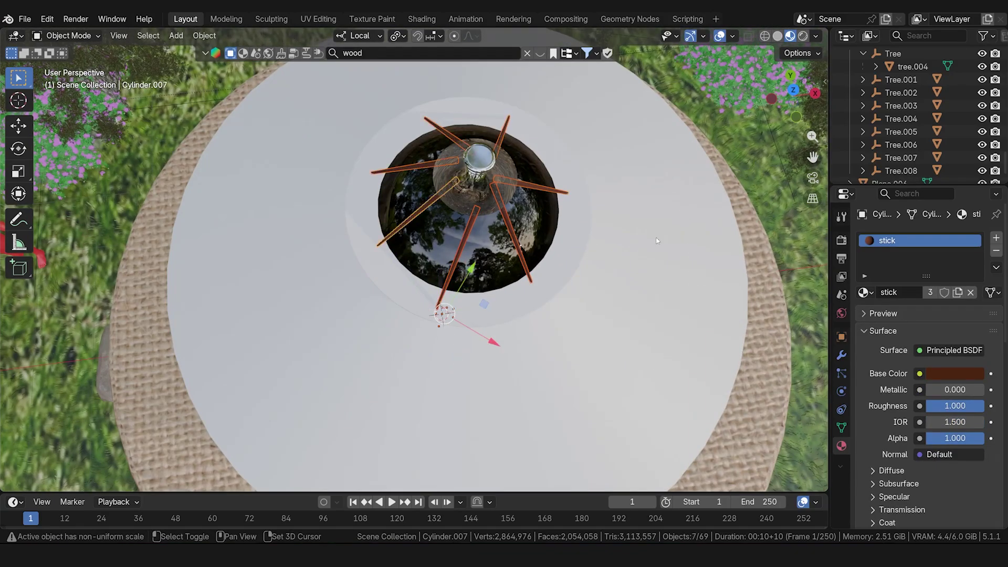
# - Assign the M_Wood_Laminated_A material to the porch roof, posts and handrails
pyautogui.click(865, 293)
pyautogui.scroll(5, 819, 336)
pyautogui.click(811, 314)
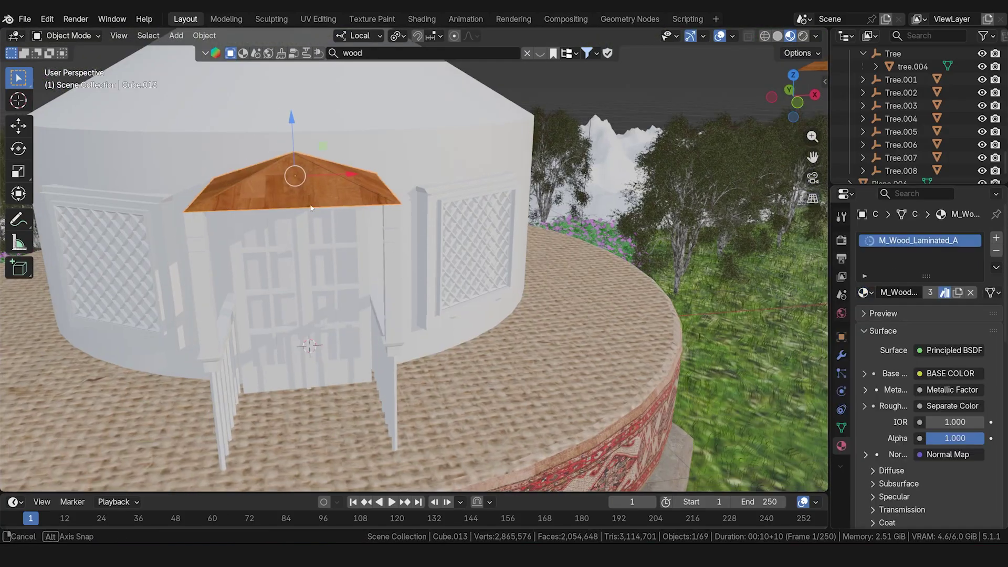
pyautogui.hotkey('ctrl', 'a')
pyautogui.click(282, 191)
pyautogui.click(864, 292)
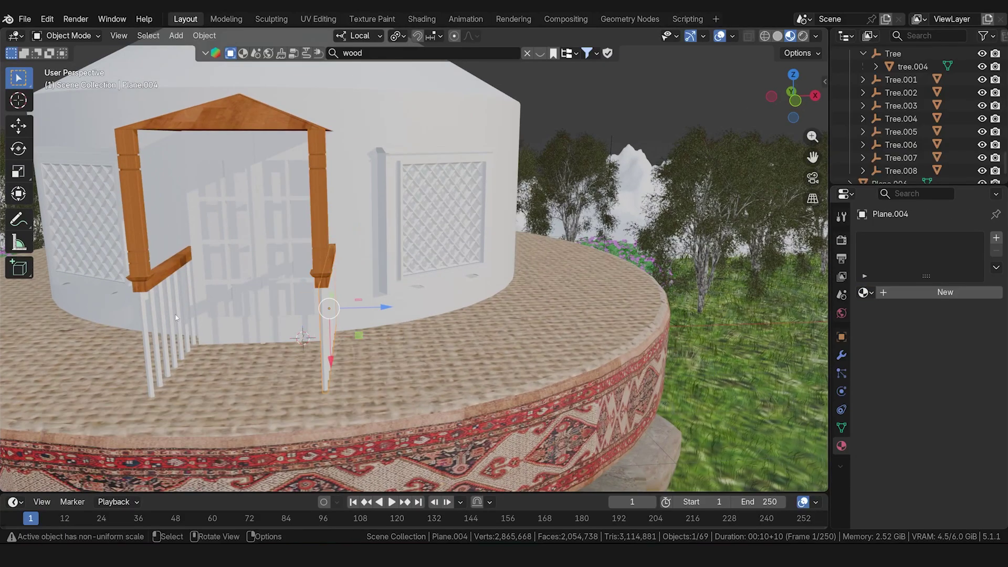
# - Assign the M_Wood_Laminated_A material to the balusters under the porch handrails
pyautogui.click(864, 293)
pyautogui.scroll(5, 803, 367)
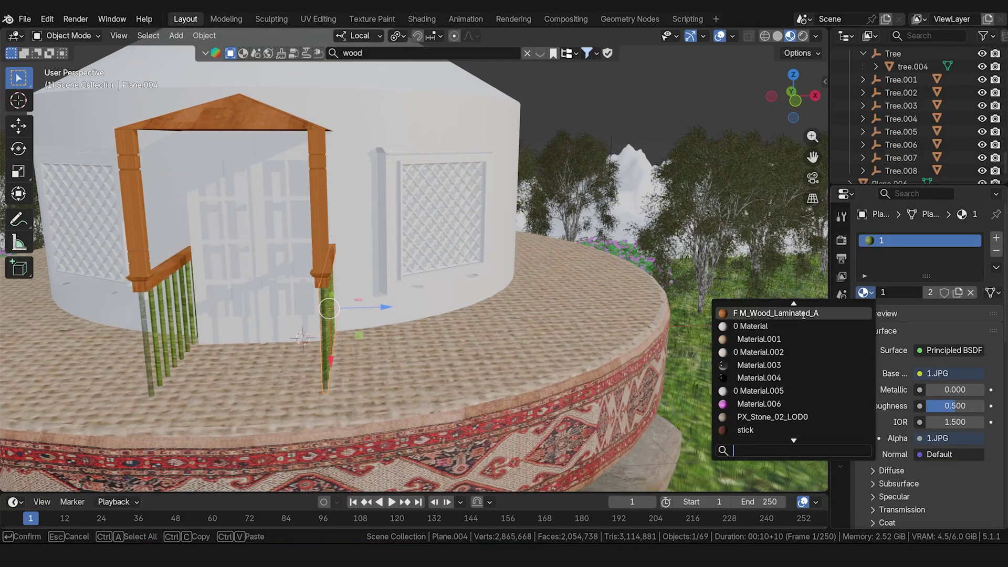
pyautogui.click(803, 313)
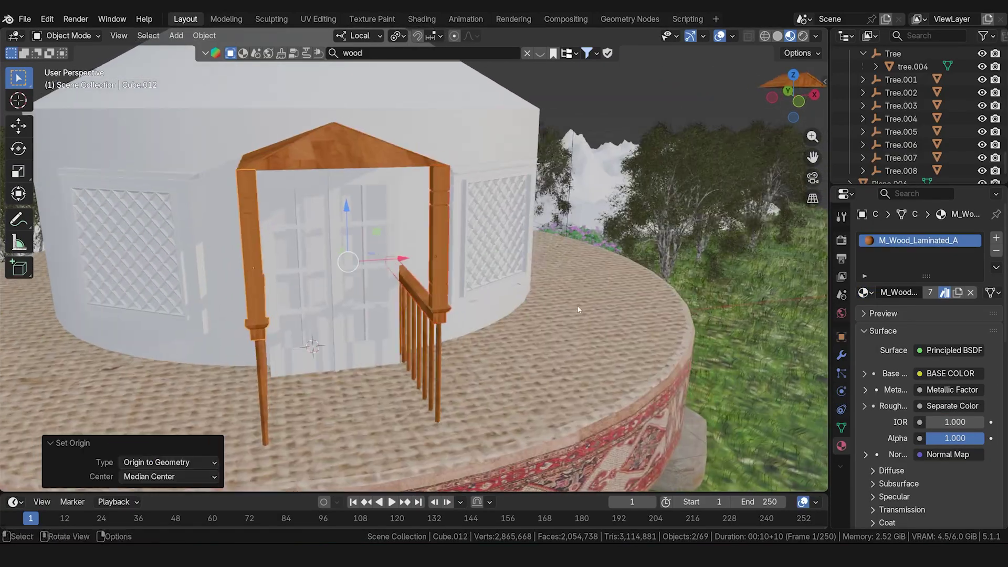
# - Apply all transforms to the door leaves and link the M_Wood_Laminated_A material to the doors and their glazing bars
pyautogui.hotkey('ctrl', 'a')
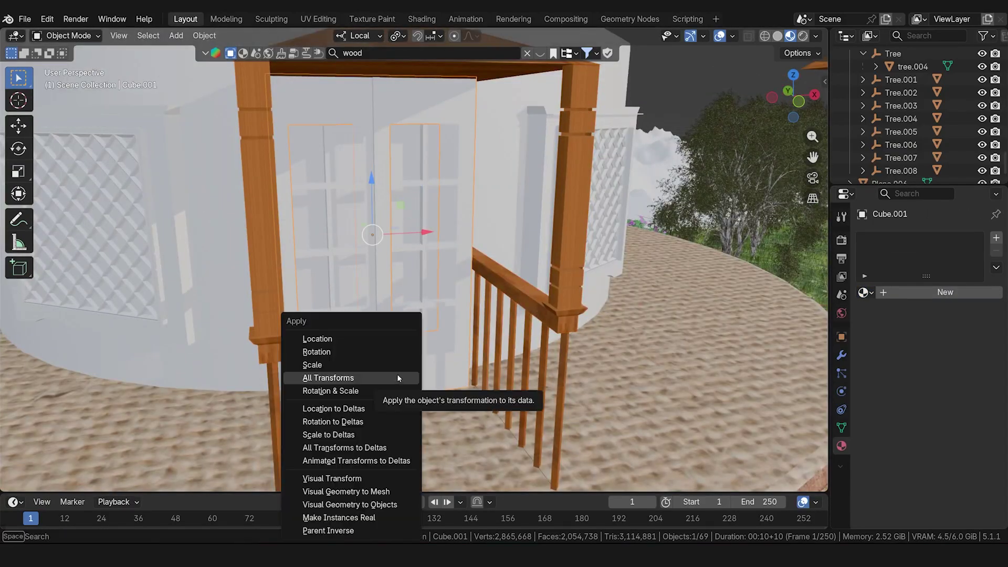
pyautogui.click(397, 374)
pyautogui.hotkey('ctrl', 'l')
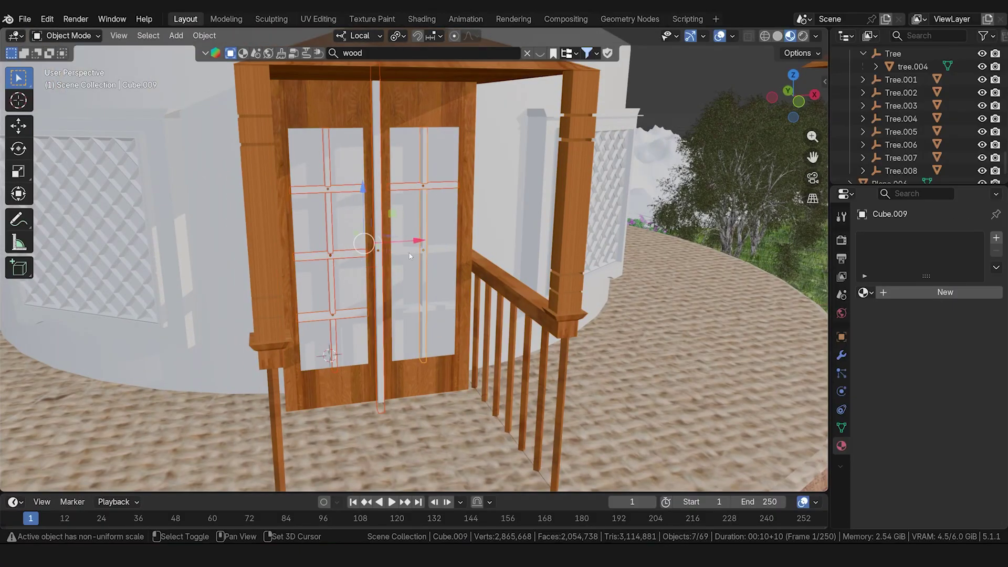
pyautogui.keyDown('shift'); pyautogui.click(577, 278); pyautogui.keyUp('shift')
pyautogui.hotkey('ctrl', 'l')
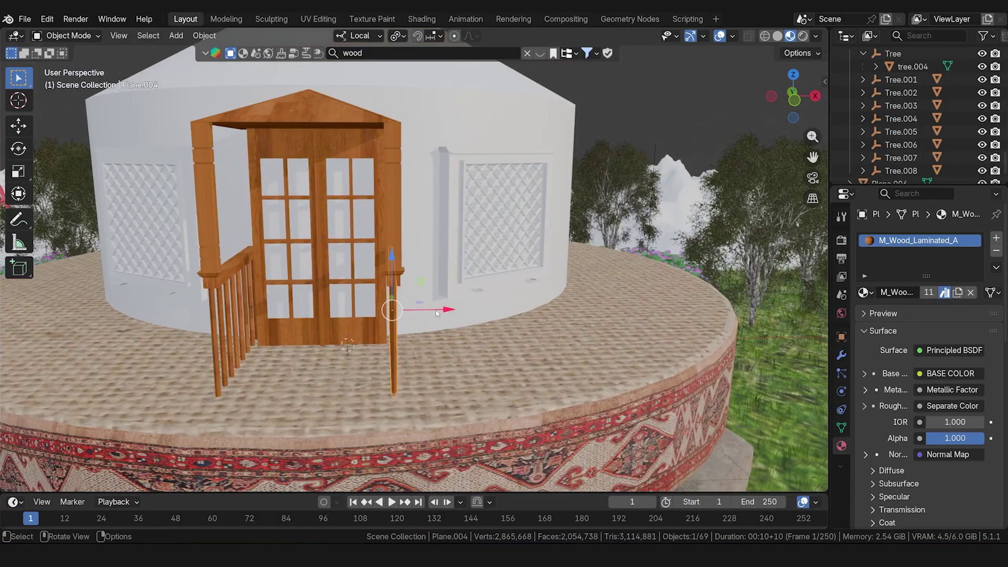
# - Set the yurt body's origin to its geometry and save the file
pyautogui.scroll(-3, 320, 271)
pyautogui.moveTo(329, 272); pyautogui.dragTo(426, 254, button='middle')
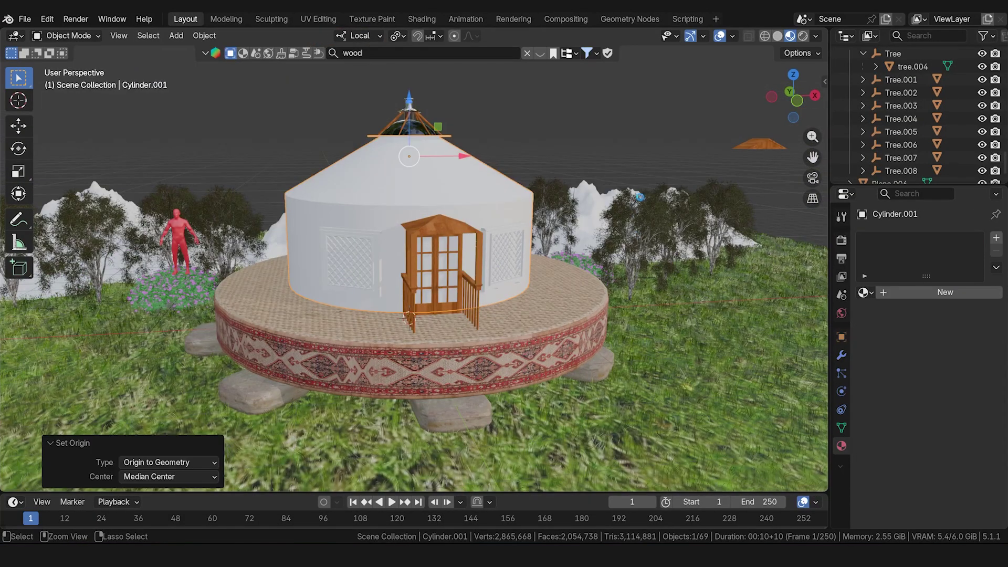
pyautogui.hotkey('ctrl', 's')
# - Search the asset library for "mountains" and add two Background Mountain assets behind the yurt
pyautogui.moveTo(244, 188); pyautogui.dragTo(285, 203, button='middle')
pyautogui.click(273, 218)
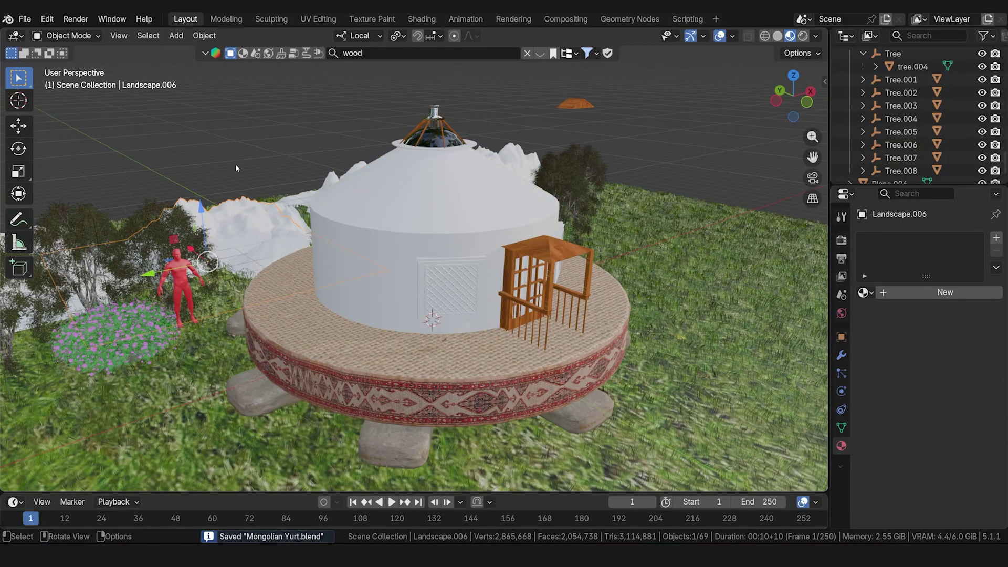
pyautogui.keyDown('shift'); pyautogui.moveTo(274, 168); pyautogui.dragTo(643, 116, button='middle'); pyautogui.keyUp('shift')
pyautogui.moveTo(330, 206); pyautogui.dragTo(311, 215, button='middle')
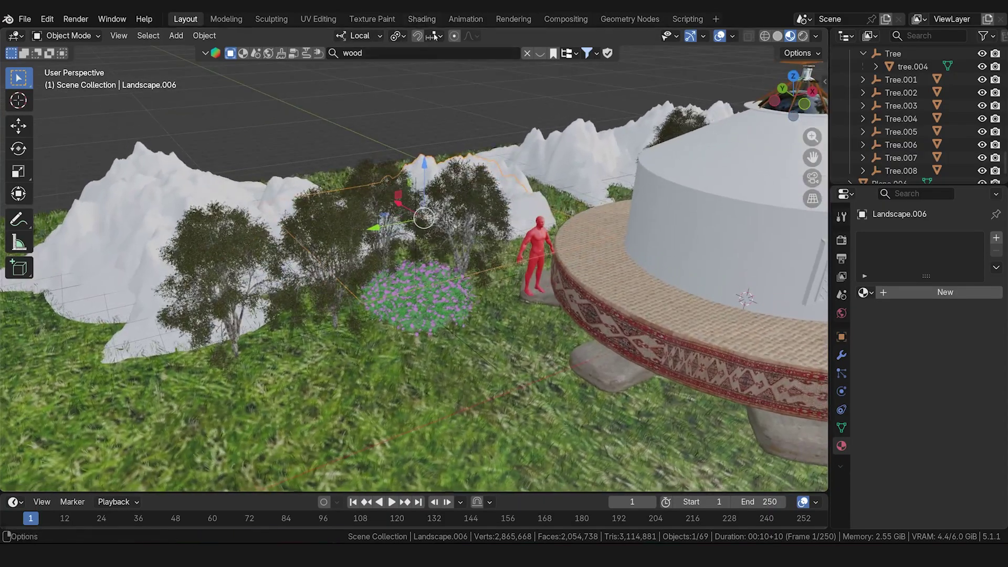
pyautogui.click(415, 52)
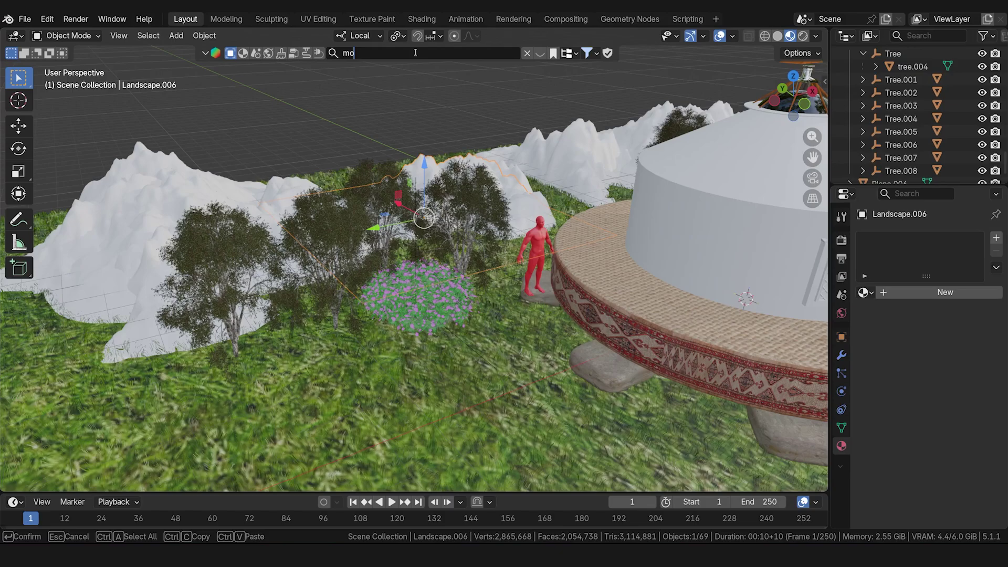
pyautogui.write('mountains')
pyautogui.press('Return')
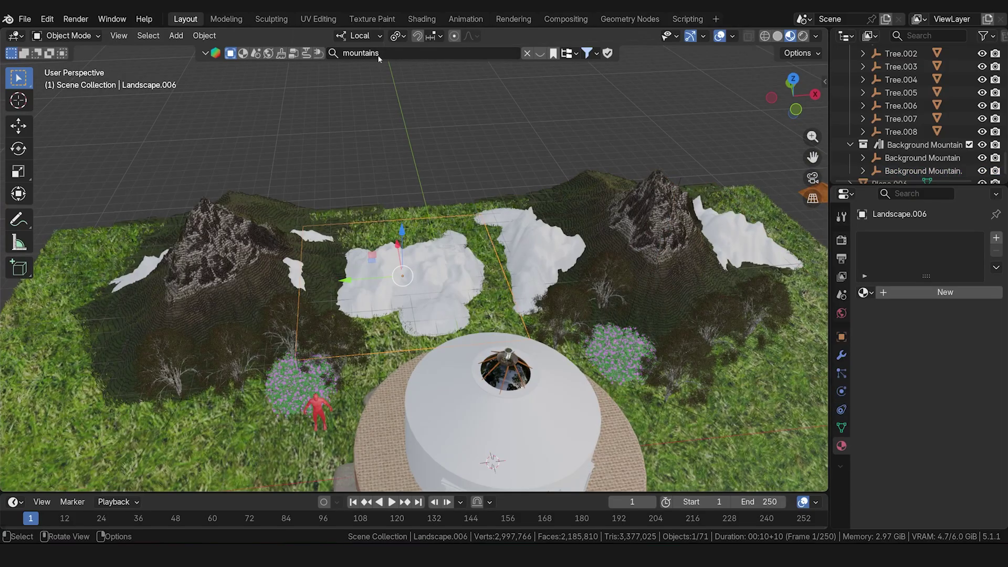
# - Search for "mountains" again, add Rocky Mountain 2, and link its rock material to the white landscape mountains
pyautogui.click(387, 53)
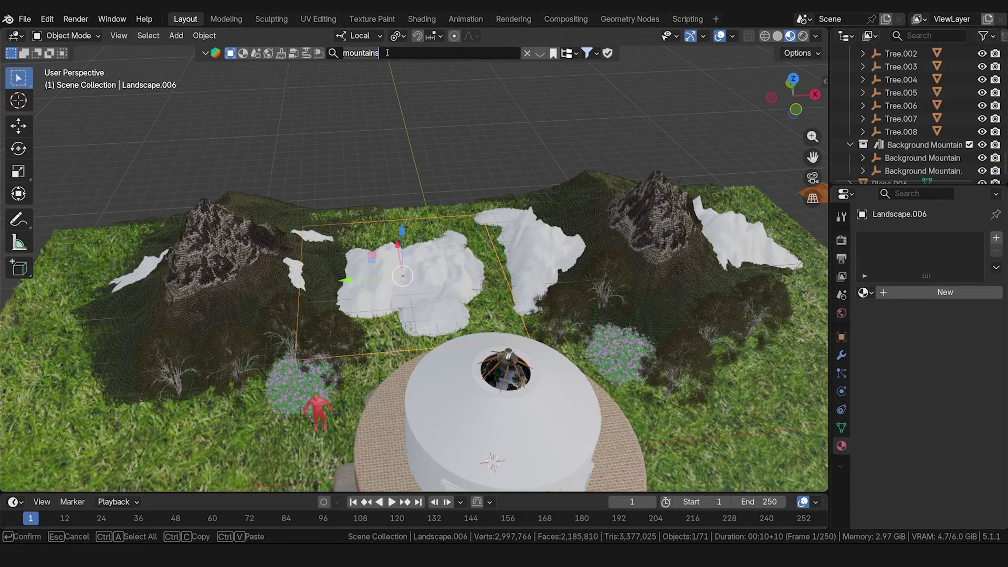
pyautogui.press('Return')
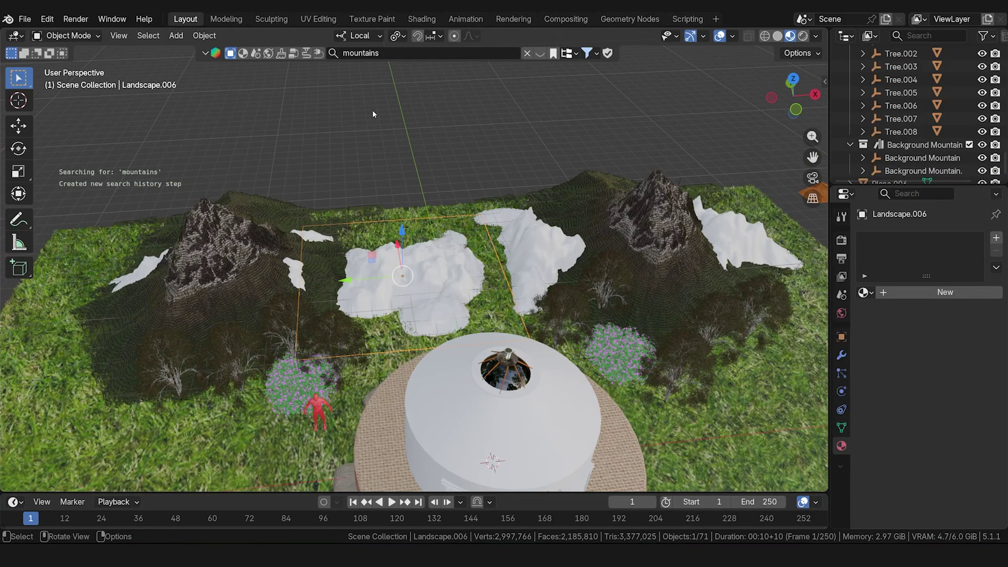
pyautogui.moveTo(264, 136)
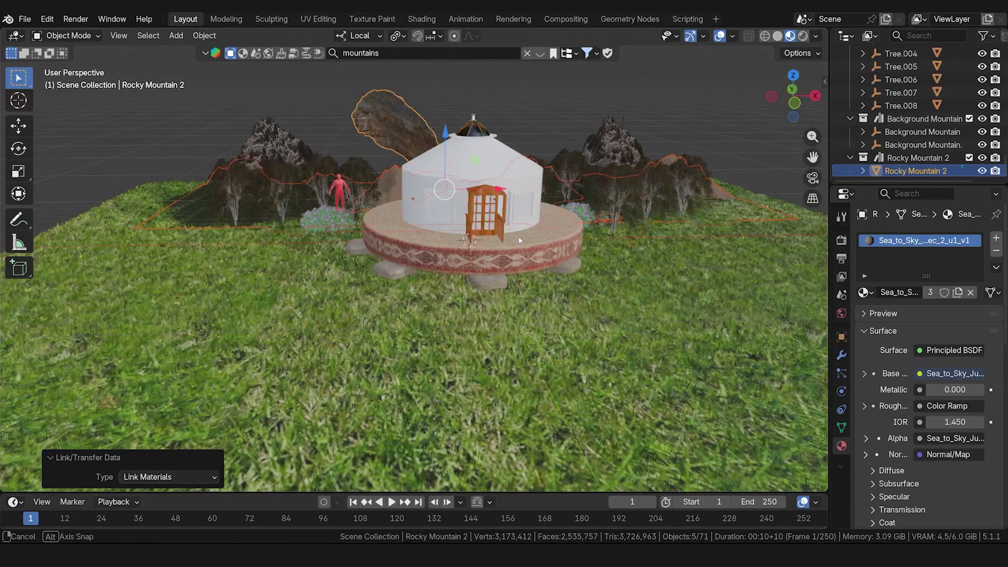
pyautogui.moveTo(518, 240); pyautogui.dragTo(386, 206, button='middle')
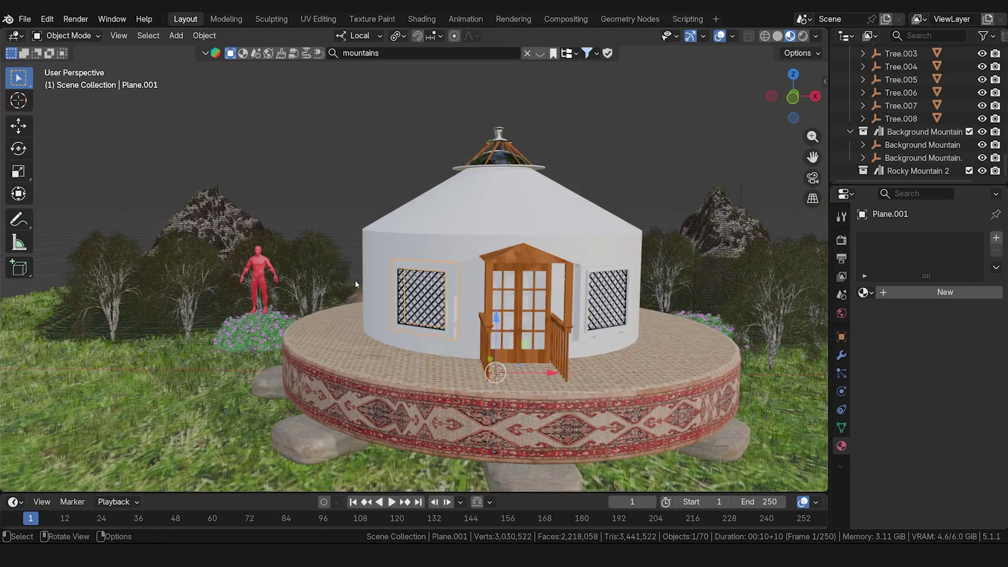
# - Examine the rock material on the background mountains and the black material on the window lattice
pyautogui.moveTo(355, 280); pyautogui.dragTo(392, 287, button='middle')
pyautogui.scroll(-4, 350, 300)
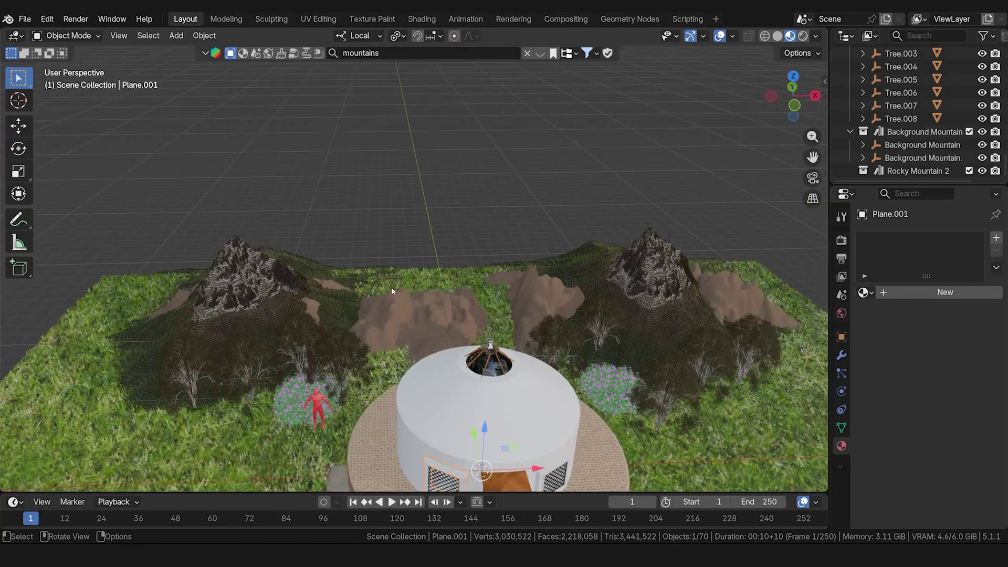
pyautogui.scroll(4, 440, 358)
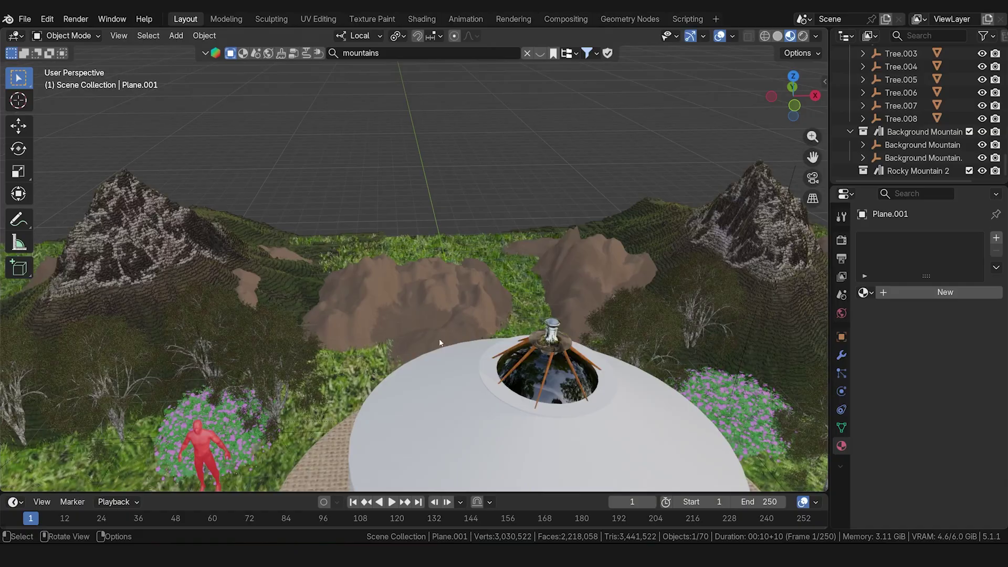
pyautogui.click(382, 303)
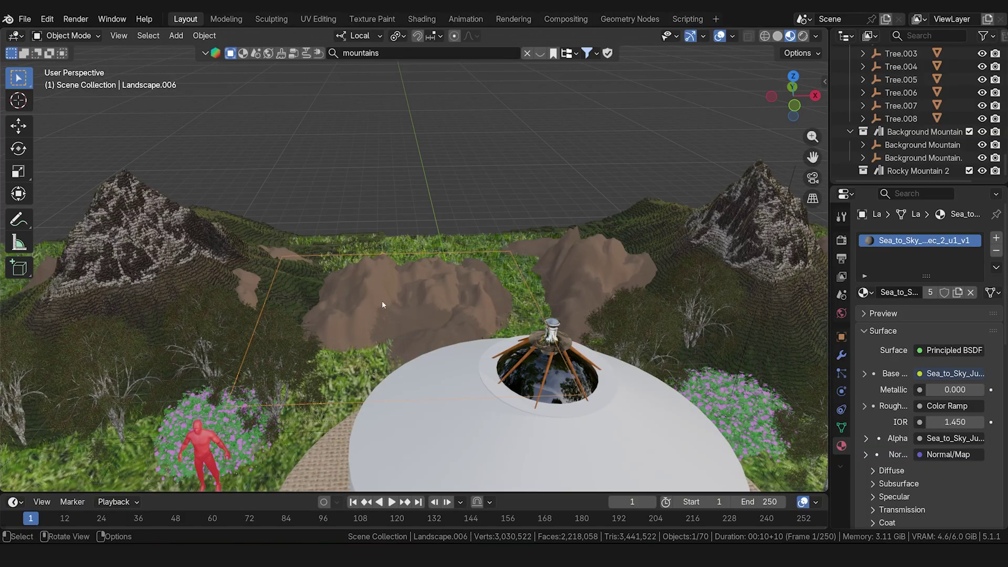
pyautogui.moveTo(494, 359); pyautogui.dragTo(493, 276, button='middle')
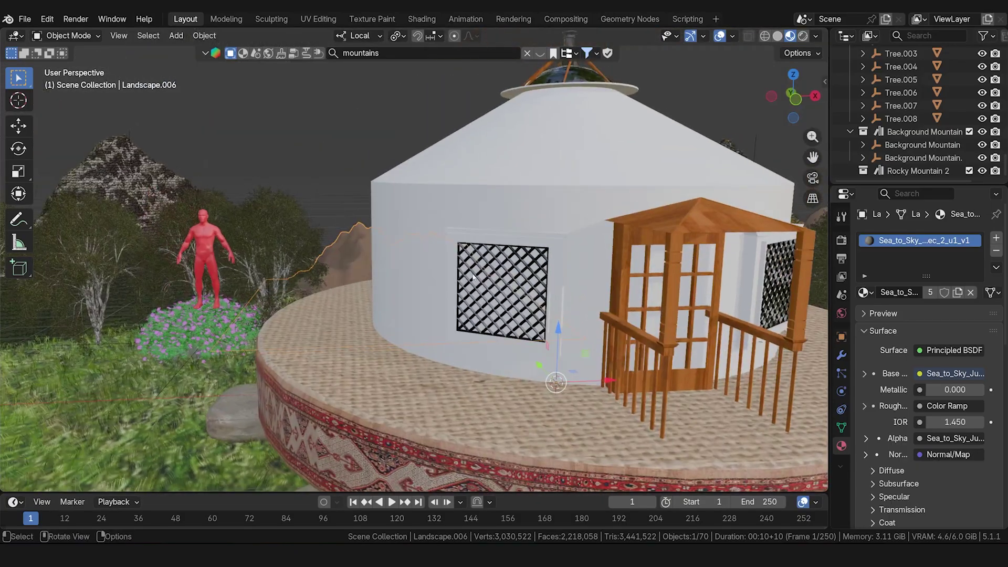
pyautogui.scroll(8, 491, 275)
pyautogui.scroll(-4, 491, 283)
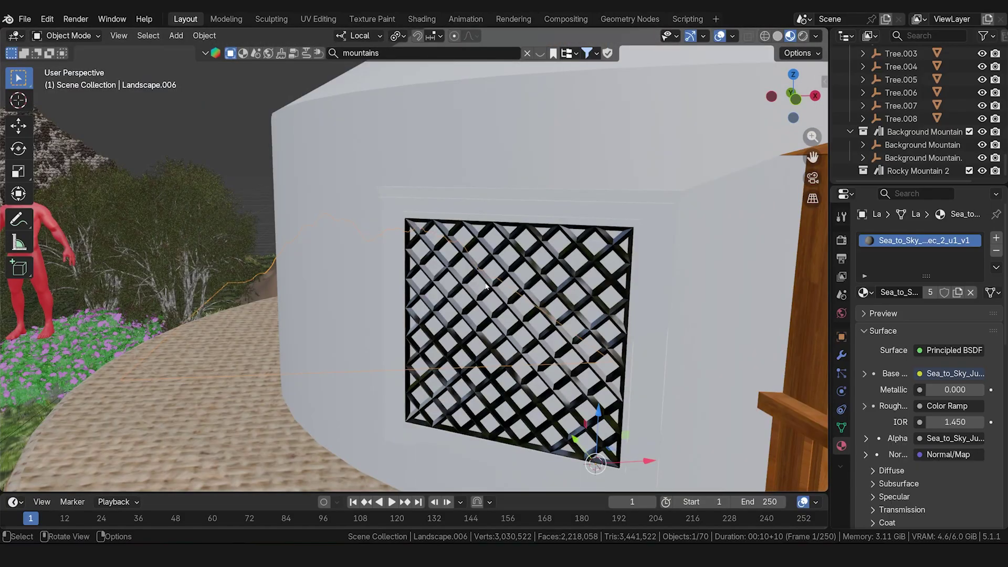
pyautogui.click(487, 284)
pyautogui.scroll(-6, 528, 256)
pyautogui.moveTo(537, 241); pyautogui.dragTo(550, 211, button='middle')
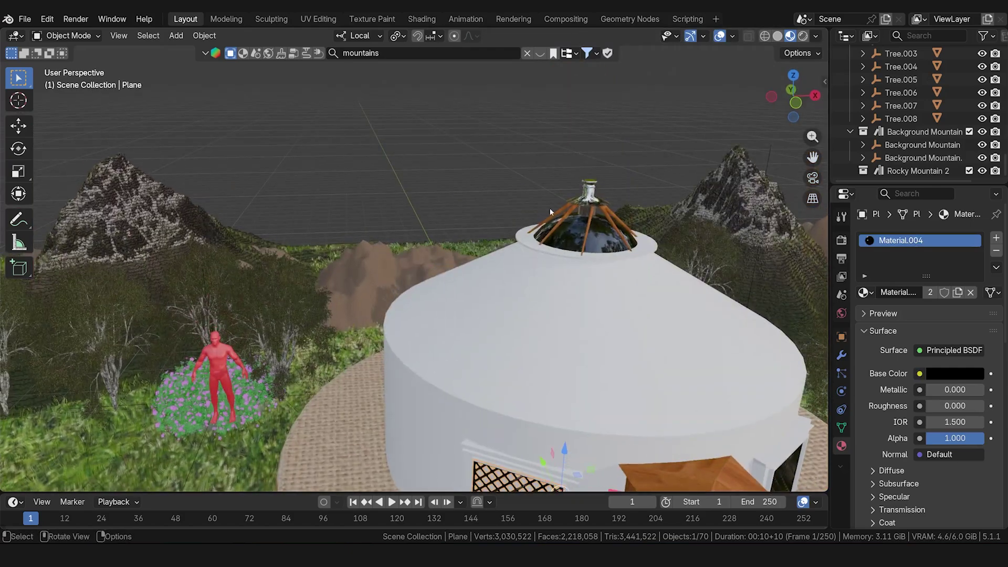
pyautogui.press('KP_Decimal')
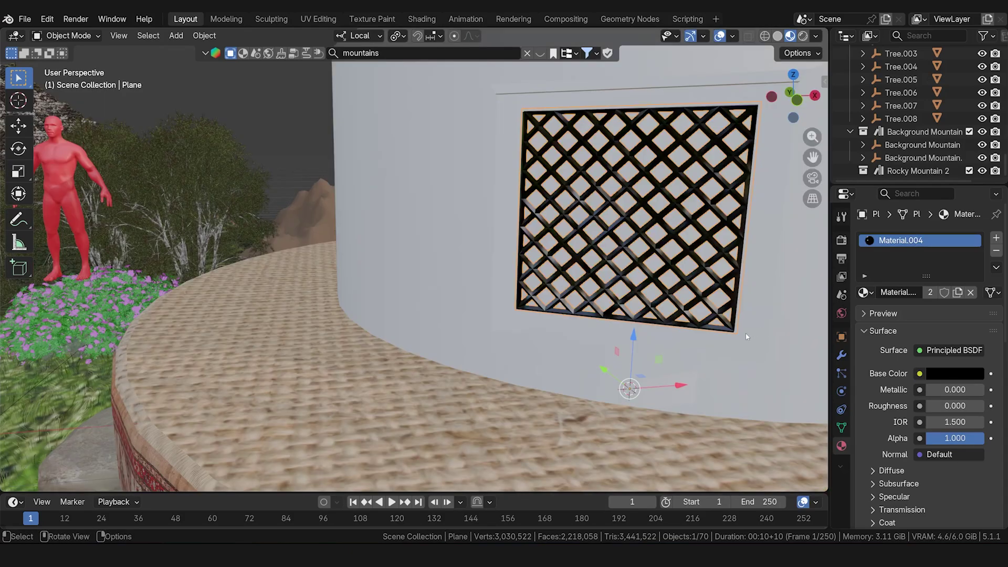
# - Link the door's M_Wood_Laminated_A material to the window frame beside the porch
pyautogui.click(747, 336)
pyautogui.press('KP_Decimal')
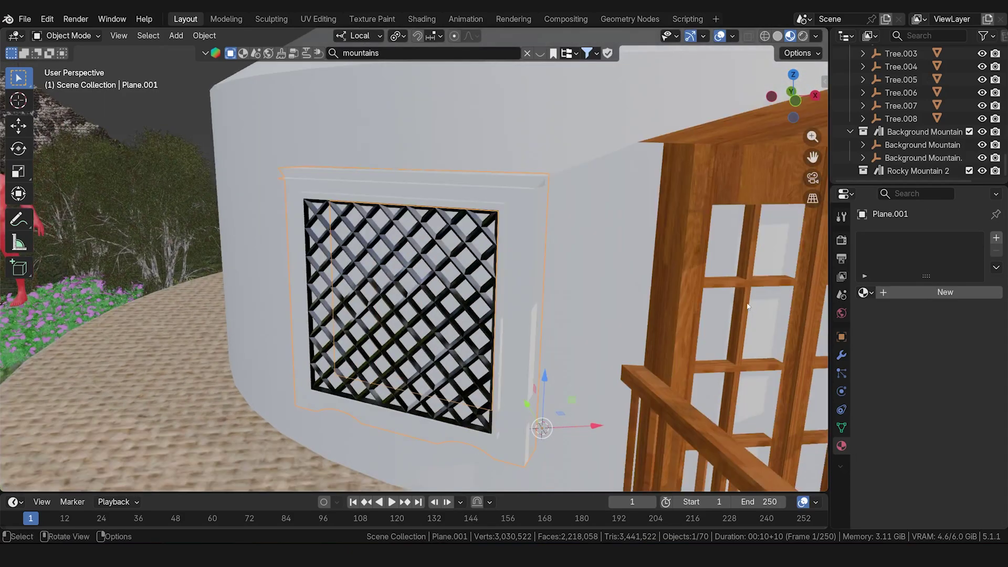
pyautogui.scroll(-8, 703, 296)
pyautogui.click(709, 284)
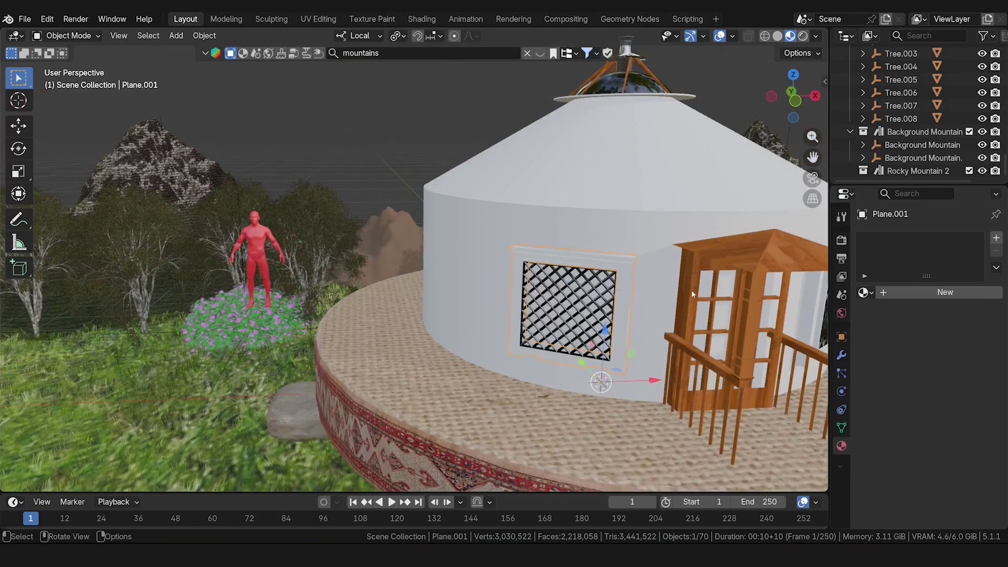
pyautogui.click(627, 324)
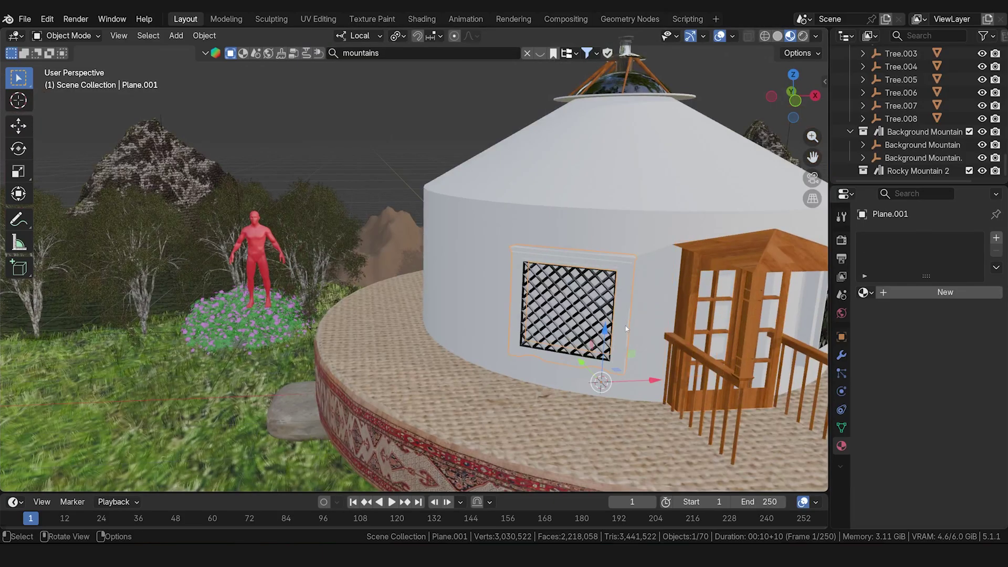
pyautogui.keyDown('shift'); pyautogui.click(685, 308); pyautogui.keyUp('shift')
pyautogui.hotkey('ctrl', 'l')
pyautogui.click(684, 304)
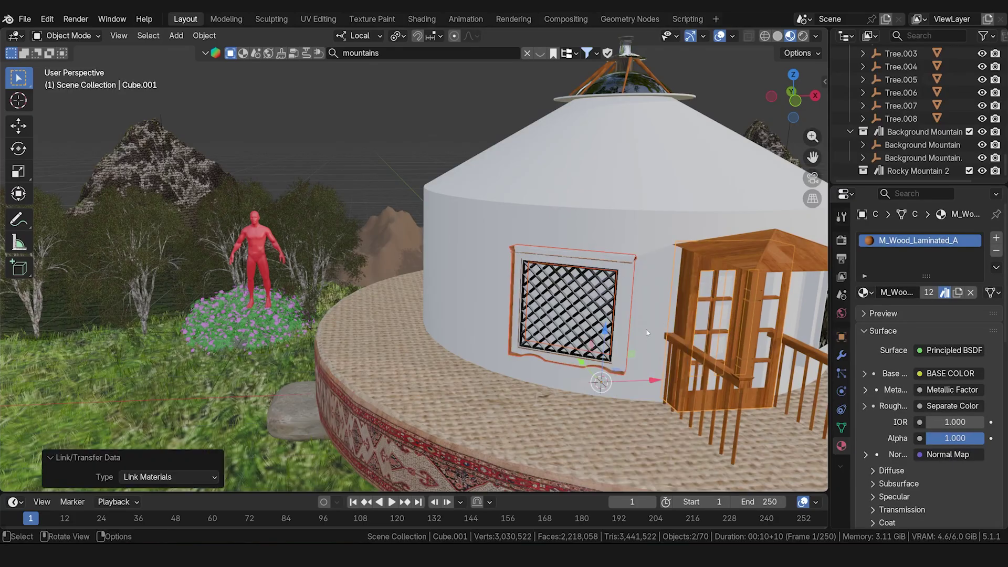
# - Recalculate the normals of the whole window frame and door mesh to face outward in Edit Mode
pyautogui.scroll(4, 639, 339)
pyautogui.moveTo(517, 301); pyautogui.dragTo(522, 297, button='middle')
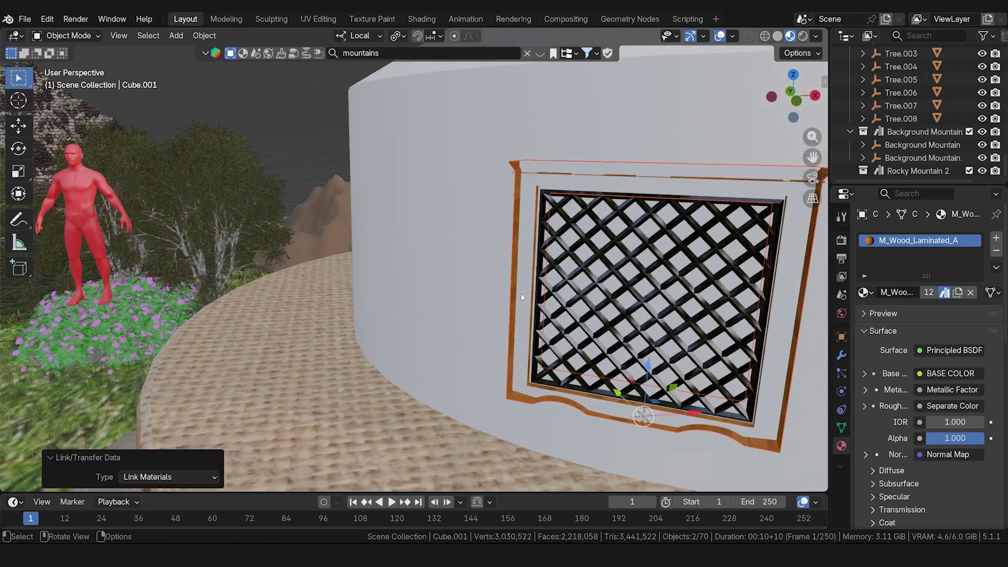
pyautogui.moveTo(685, 281); pyautogui.dragTo(483, 333, button='middle')
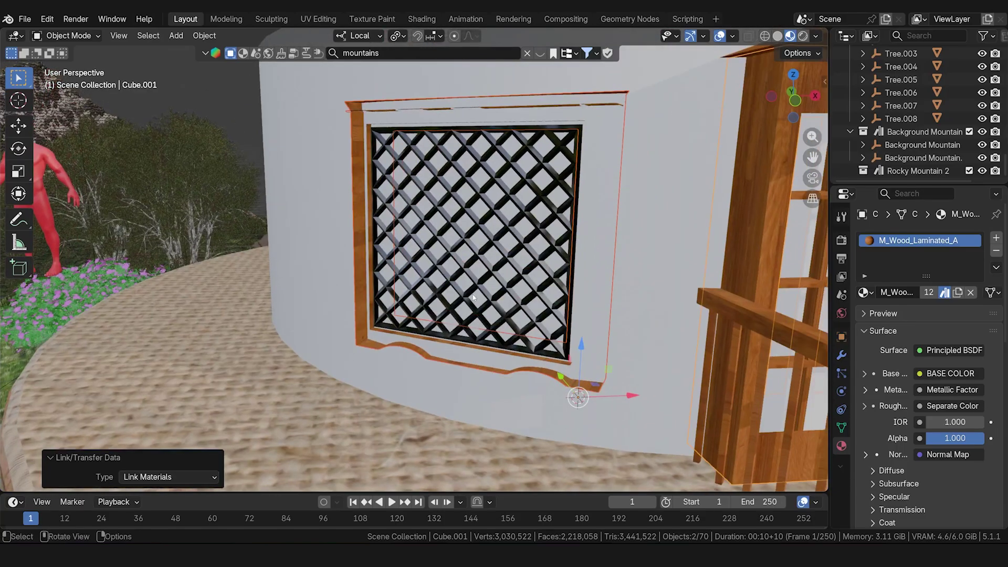
pyautogui.press('Tab')
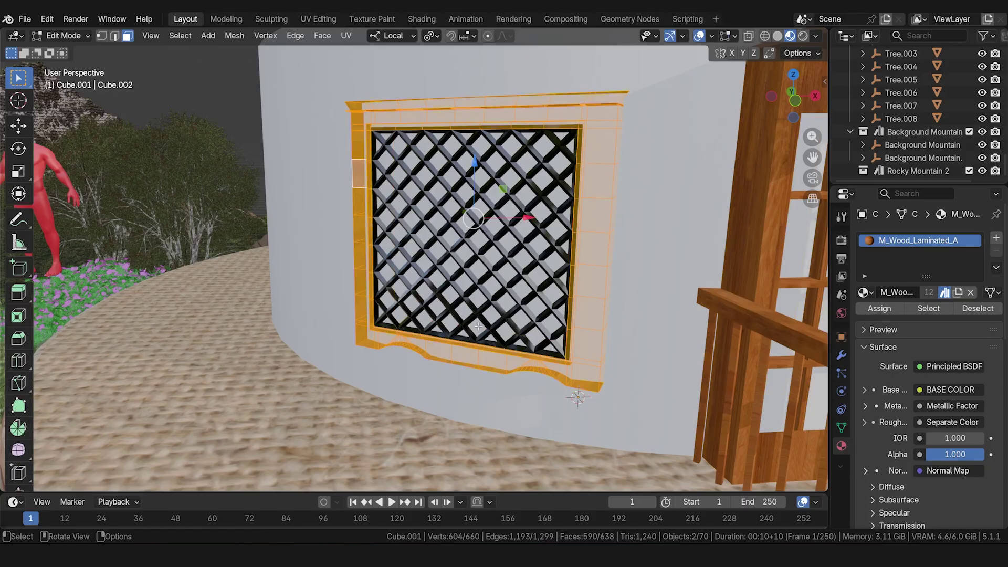
pyautogui.press('a')
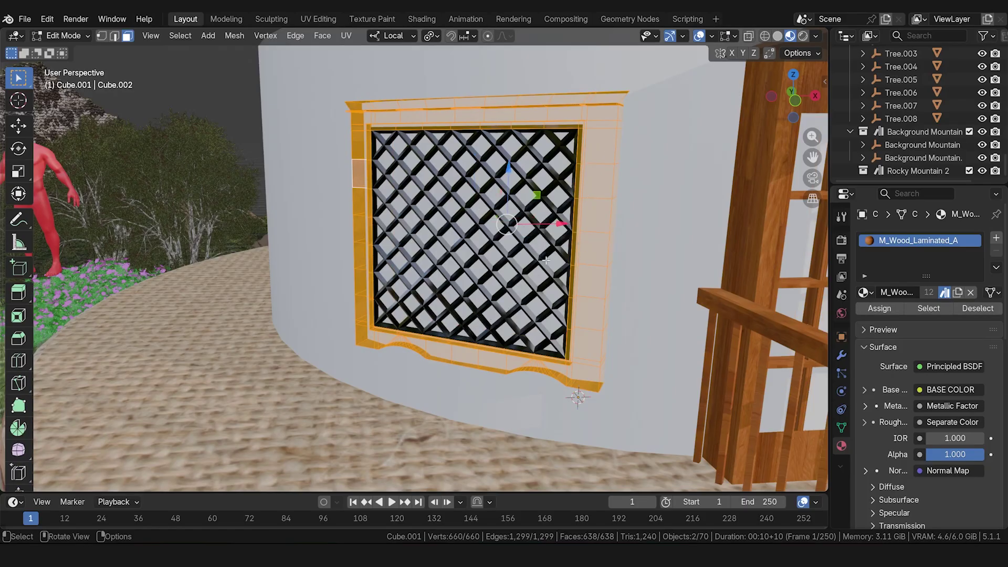
pyautogui.hotkey('shift', 'n')
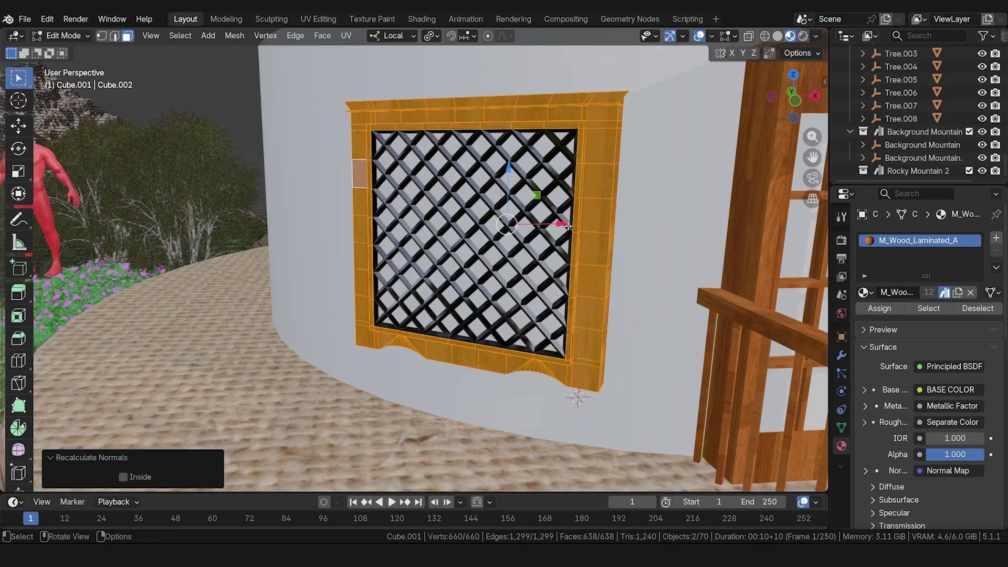
pyautogui.press('Tab')
# - Apply all transforms to the selected window frame and door
pyautogui.scroll(-5, 570, 221)
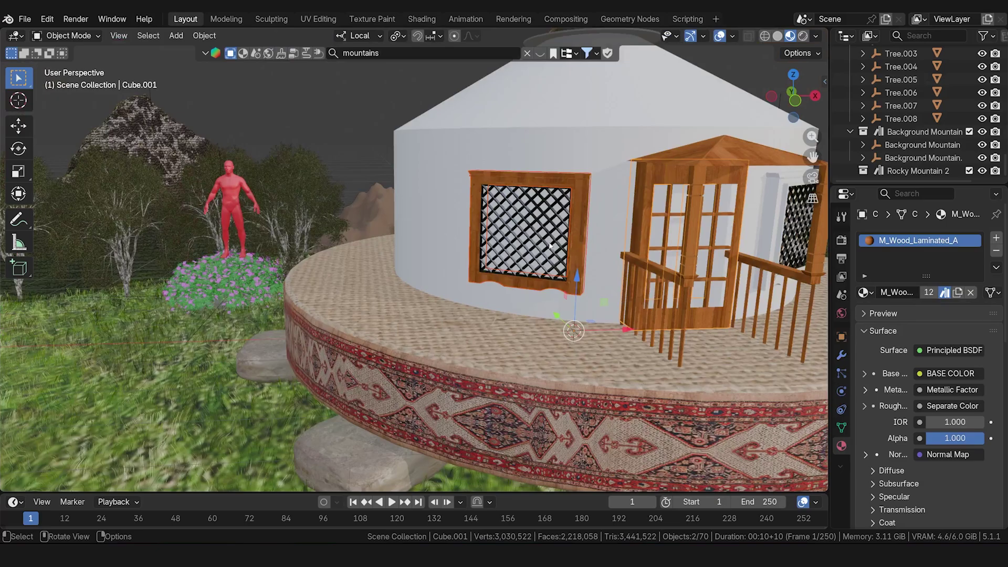
pyautogui.scroll(5, 549, 245)
pyautogui.hotkey('ctrl', 'a')
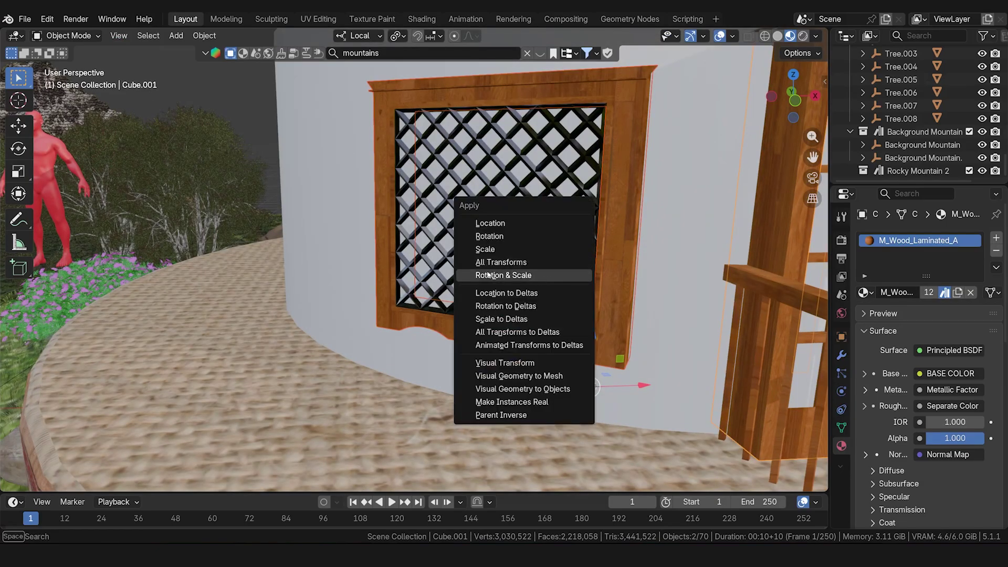
pyautogui.click(525, 262)
pyautogui.scroll(-5, 663, 268)
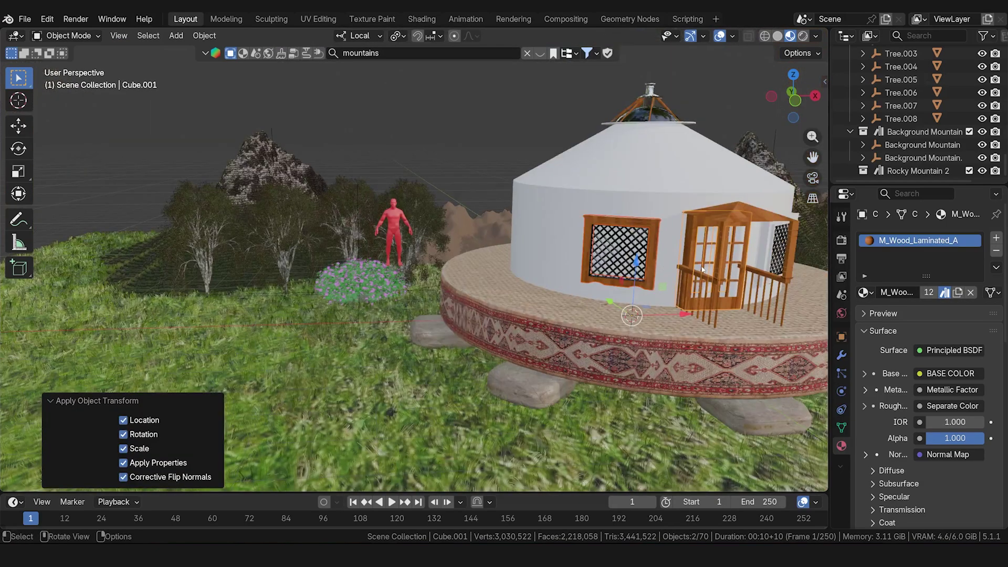
# - Link the porch's M_Wood_Laminated_A material to the white window frame on the other side of the door
pyautogui.moveTo(662, 268); pyautogui.dragTo(627, 253, button='middle')
pyautogui.click(630, 255)
pyautogui.keyDown('shift'); pyautogui.click(546, 251); pyautogui.keyUp('shift')
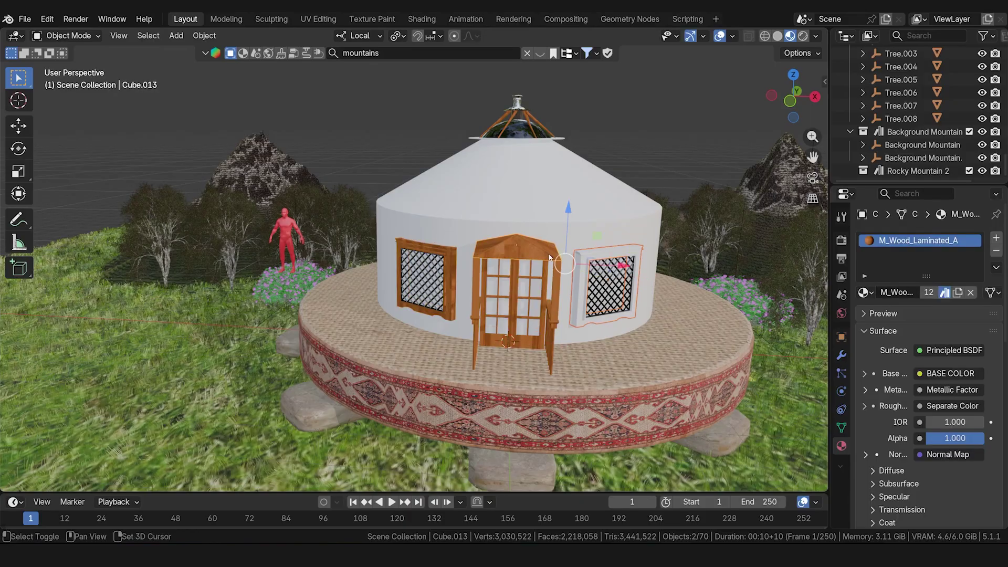
pyautogui.hotkey('ctrl', 'l')
pyautogui.click(547, 255)
pyautogui.scroll(4, 585, 261)
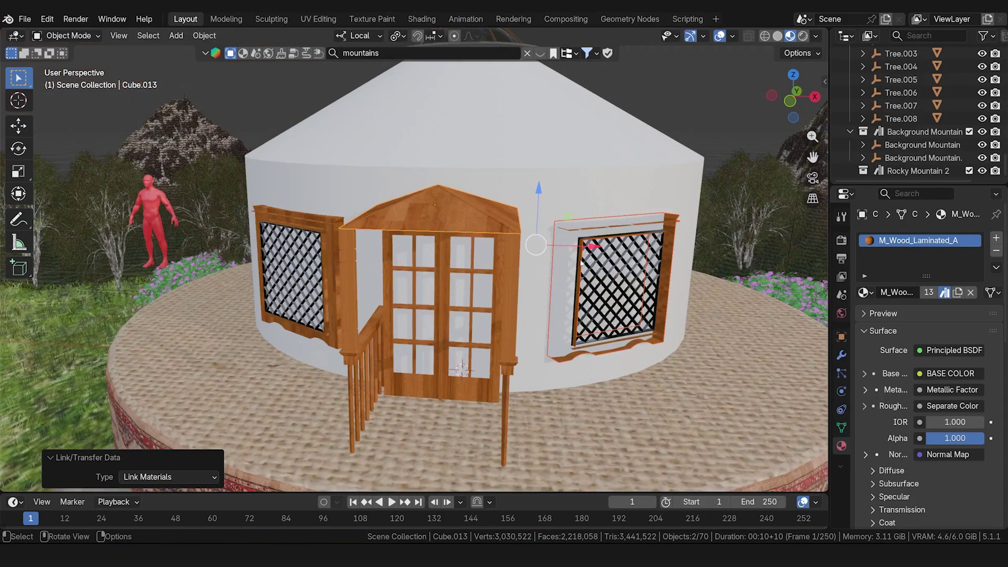
# - Recalculate the newly textured window frame's normals to face outward and apply all its transforms
pyautogui.click(568, 252)
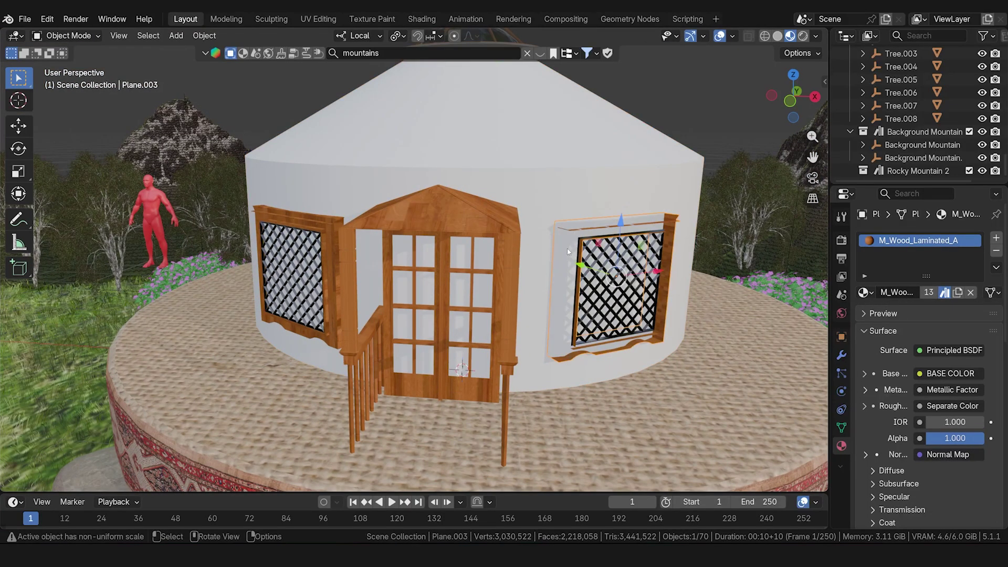
pyautogui.press('Tab')
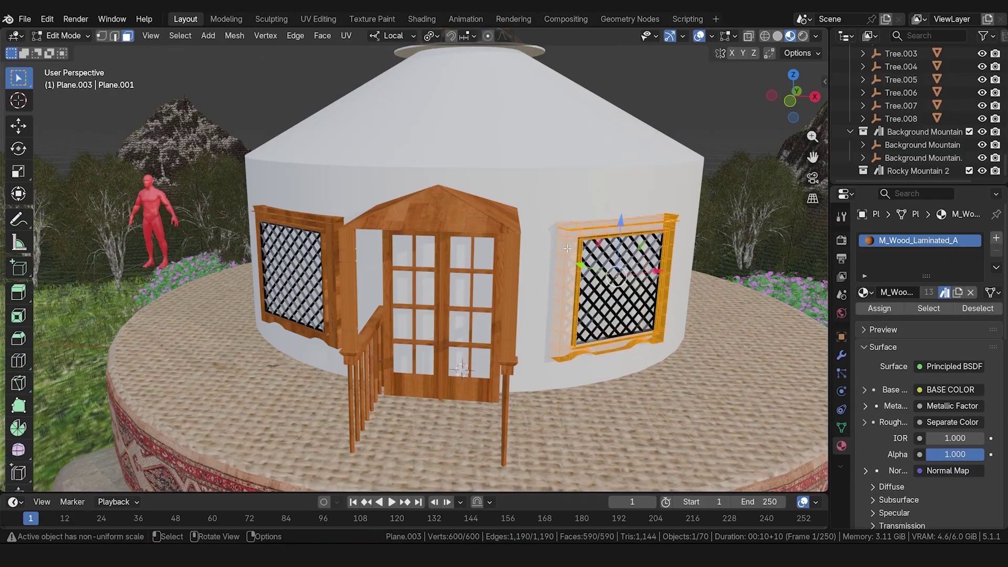
pyautogui.hotkey('shift', 'n')
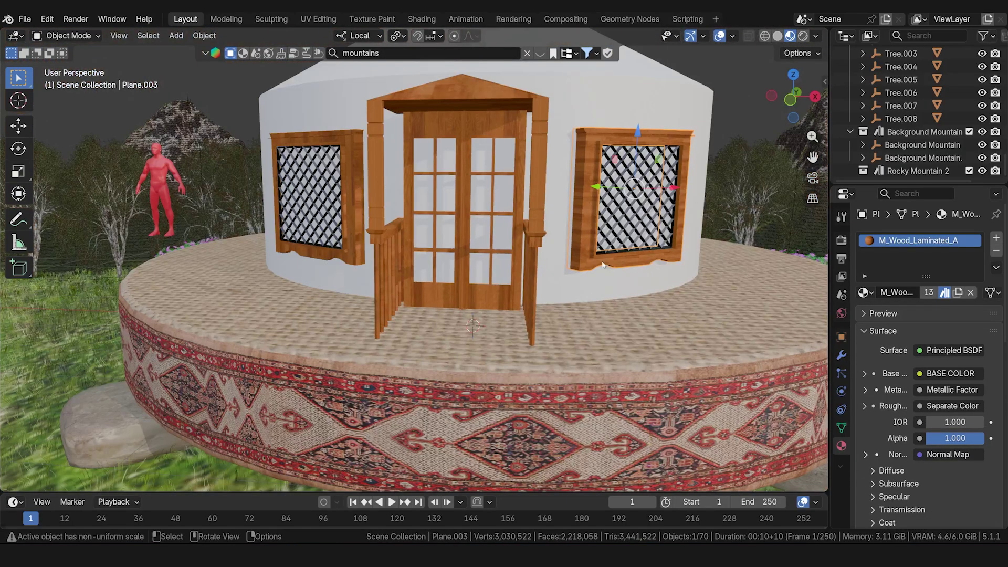
pyautogui.hotkey('ctrl', 'a')
pyautogui.click(594, 252)
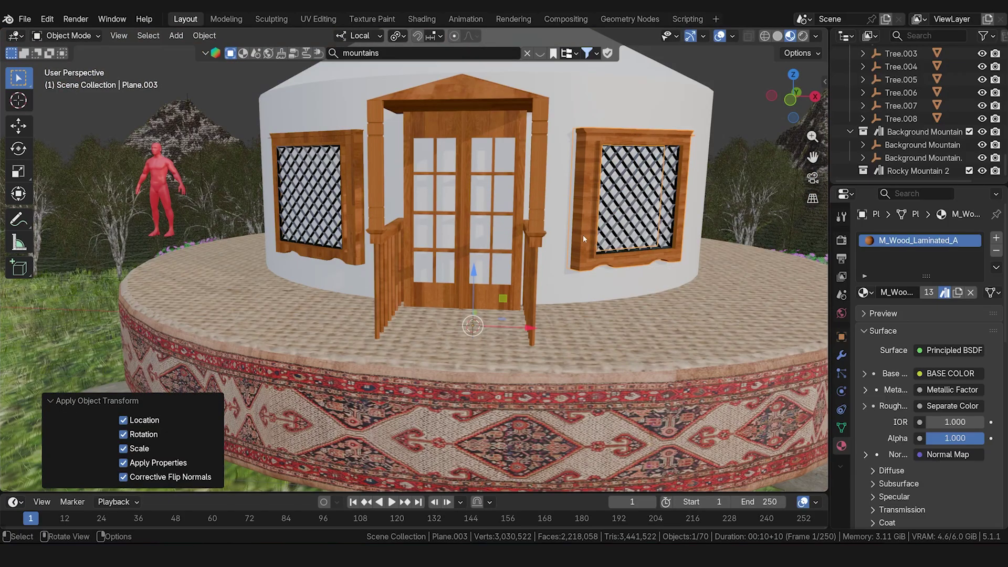
pyautogui.scroll(-6, 573, 238)
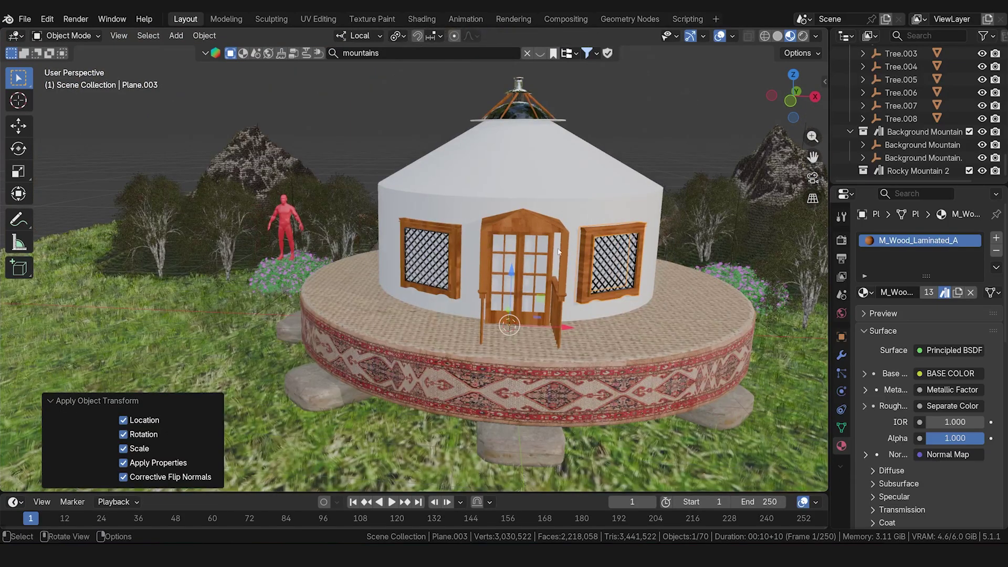
# - Assign the existing hessian_380 material to the yurt body
pyautogui.click(535, 271)
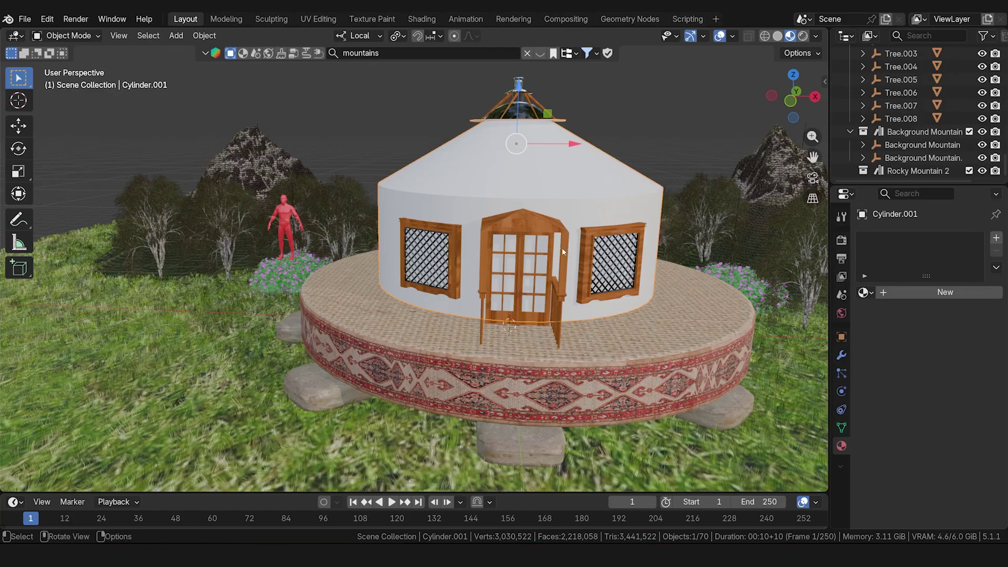
pyautogui.click(630, 336)
pyautogui.click(584, 210)
pyautogui.click(866, 292)
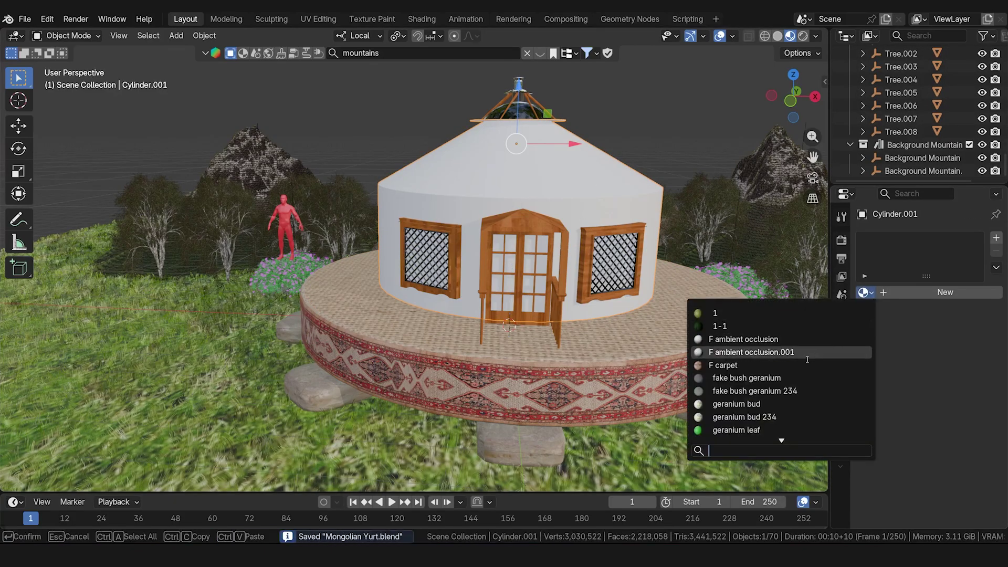
pyautogui.scroll(-12, 761, 415)
pyautogui.scroll(-5, 761, 415)
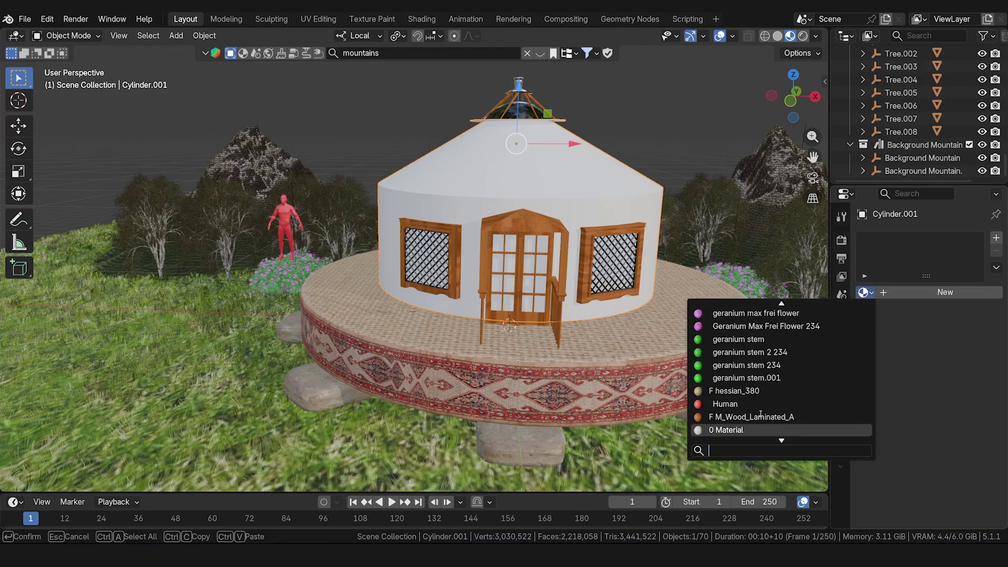
pyautogui.click(760, 417)
pyautogui.scroll(4, 544, 314)
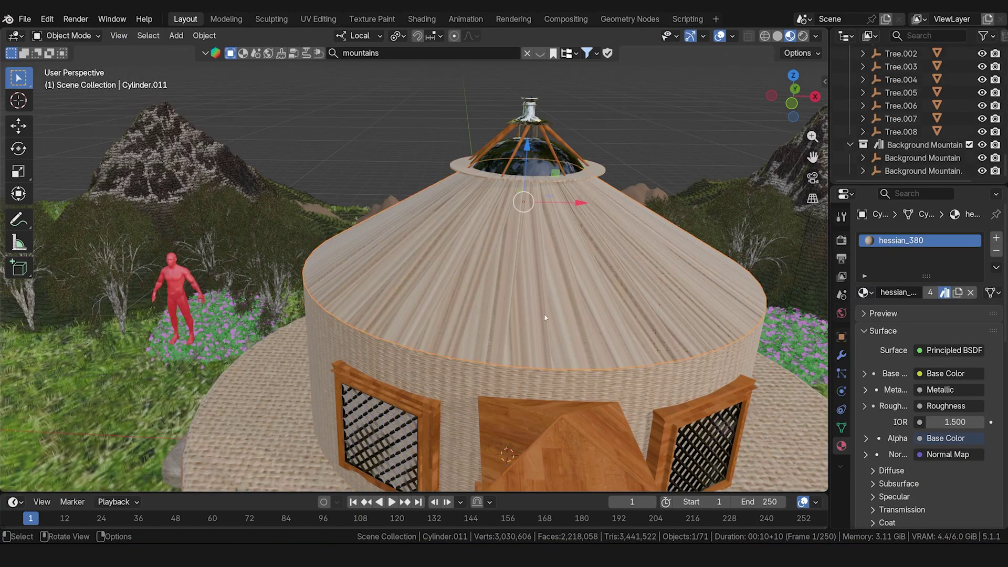
# - Unlink the hessian_380 material from the yurt's roof, check the woven walls around the windows and door, and save the file
pyautogui.click(970, 293)
pyautogui.moveTo(591, 334)
pyautogui.mouseDown(button='middle')
pyautogui.moveTo(619, 329)
pyautogui.moveTo(607, 328)
pyautogui.mouseUp(button='middle')
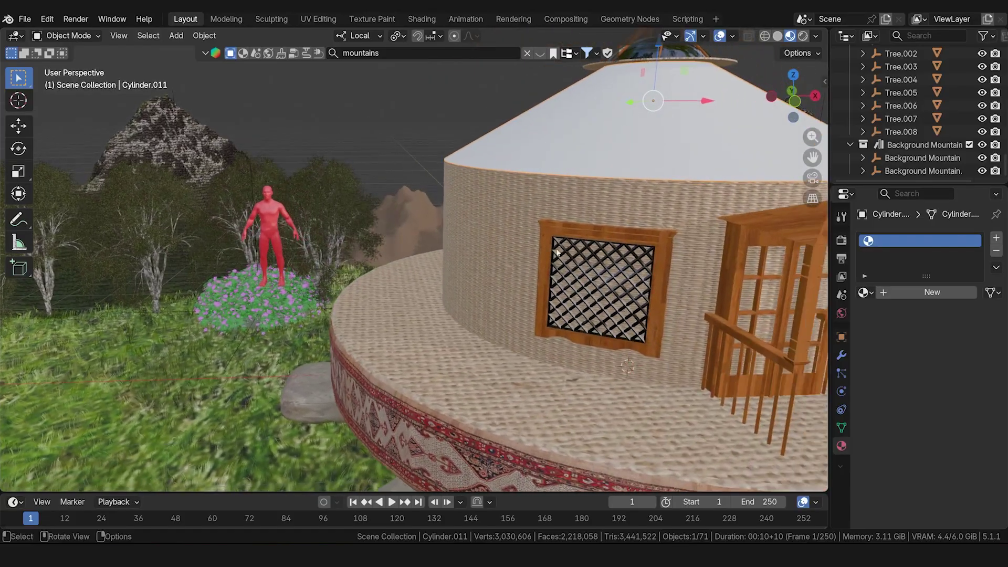
pyautogui.moveTo(664, 286); pyautogui.dragTo(658, 290, button='middle')
pyautogui.moveTo(646, 347); pyautogui.dragTo(547, 259, button='middle')
pyautogui.moveTo(672, 198); pyautogui.dragTo(517, 325, button='middle')
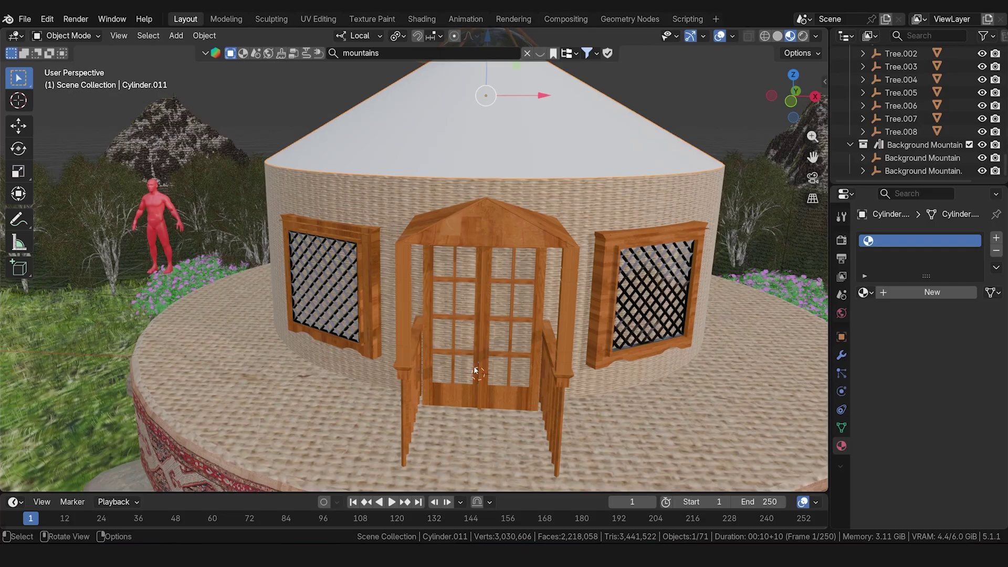
pyautogui.hotkey('ctrl', 's')
# - Add a mesh plane at the world origin and rotate it 90° about its X axis
pyautogui.hotkey('shift', 'a')
pyautogui.moveTo(492, 288)
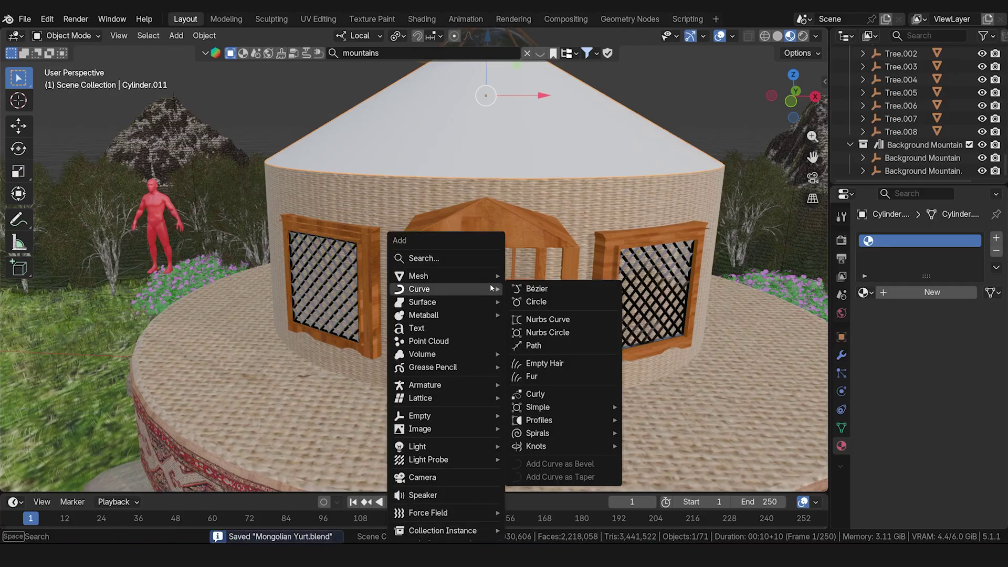
pyautogui.click(530, 276)
pyautogui.press('r')
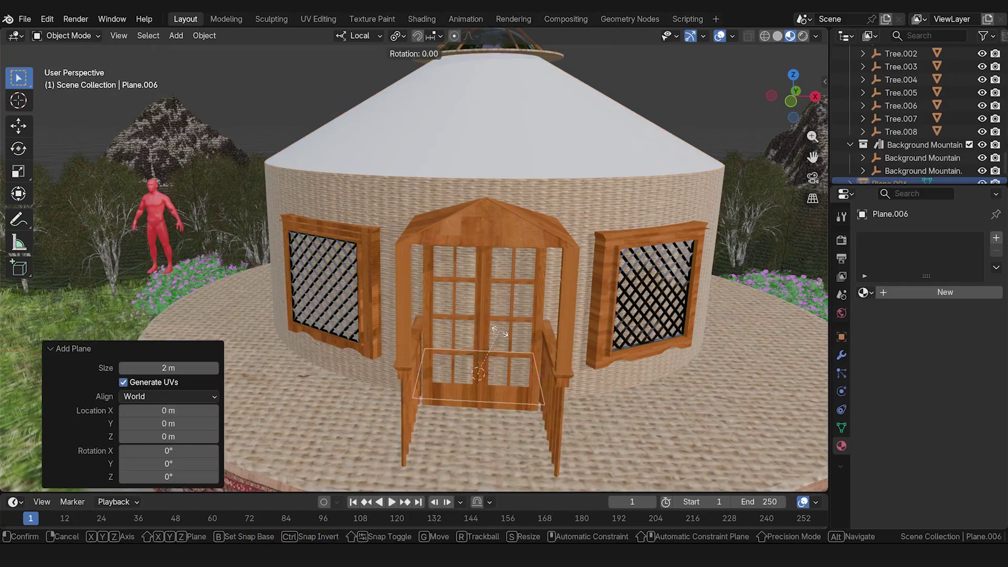
pyautogui.press('x')
pyautogui.press('x')
pyautogui.press('9')
pyautogui.press('0')
pyautogui.press('Return')
# - Move the upright plane up above the platform and forward into the yurt's doorway
pyautogui.press('KP_1')
pyautogui.scroll(7, 476, 231)
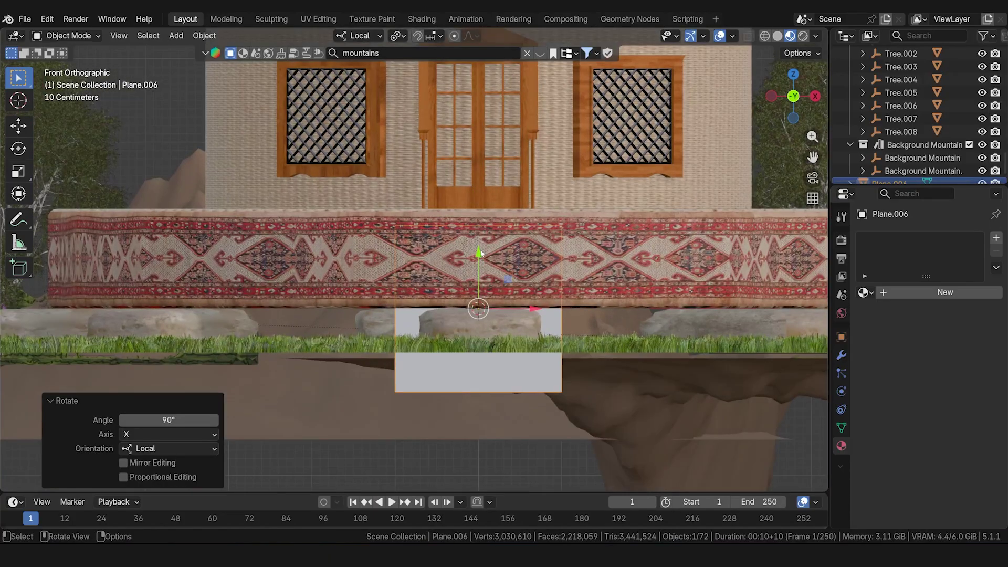
pyautogui.moveTo(480, 253); pyautogui.dragTo(479, 131)
pyautogui.press('KP_7')
pyautogui.scroll(-4, 518, 203)
pyautogui.press('KP_3')
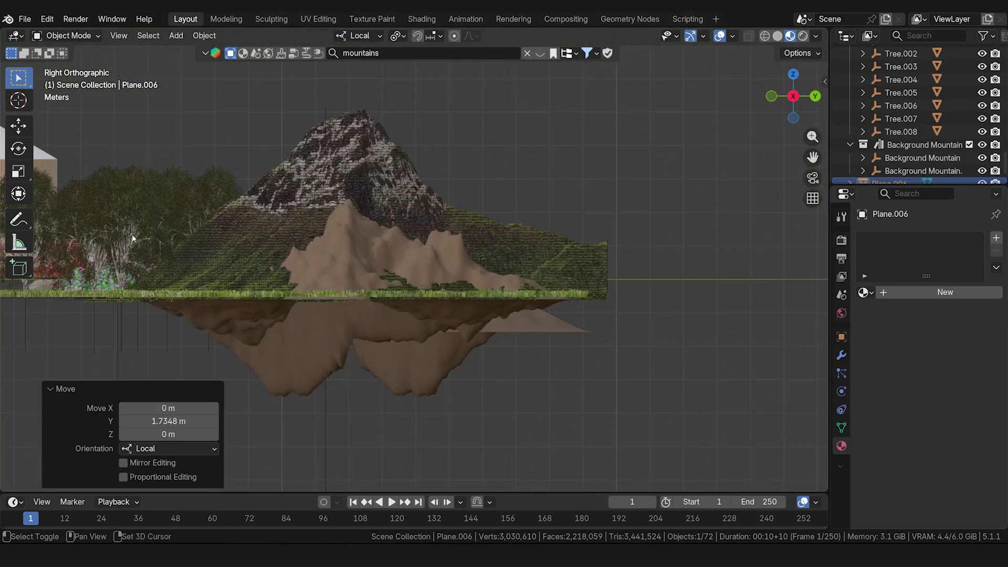
pyautogui.keyDown('shift'); pyautogui.moveTo(131, 235); pyautogui.dragTo(620, 289, button='middle'); pyautogui.keyUp('shift')
pyautogui.scroll(3, 577, 286)
pyautogui.moveTo(426, 276); pyautogui.dragTo(237, 276)
pyautogui.press('KP_1')
pyautogui.moveTo(557, 221); pyautogui.dragTo(557, 196)
pyautogui.scroll(3, 582, 229)
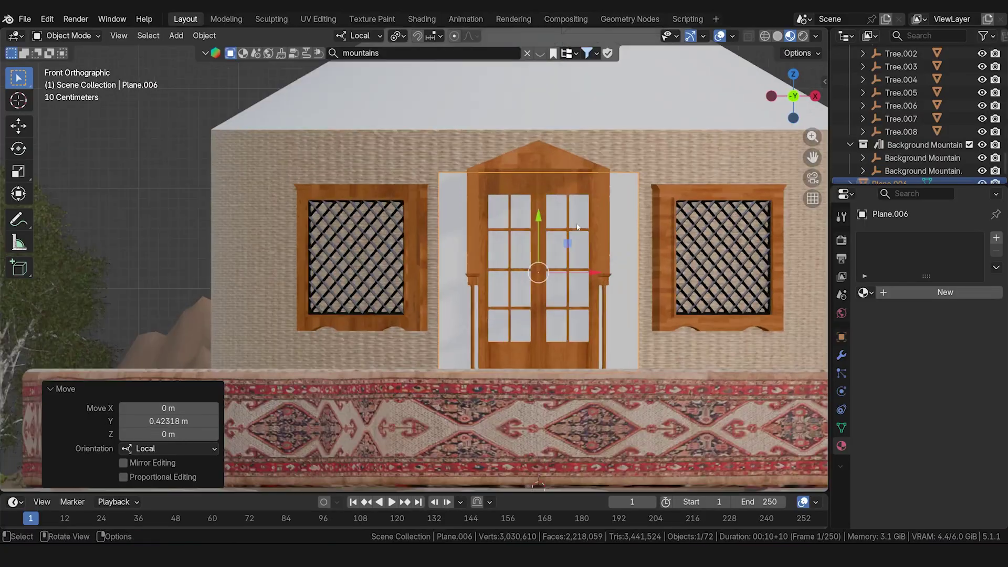
# - Scale the plane to about 0.53 along local X and shrink it along local Y to fit the door's panes
pyautogui.press('s')
pyautogui.press('x')
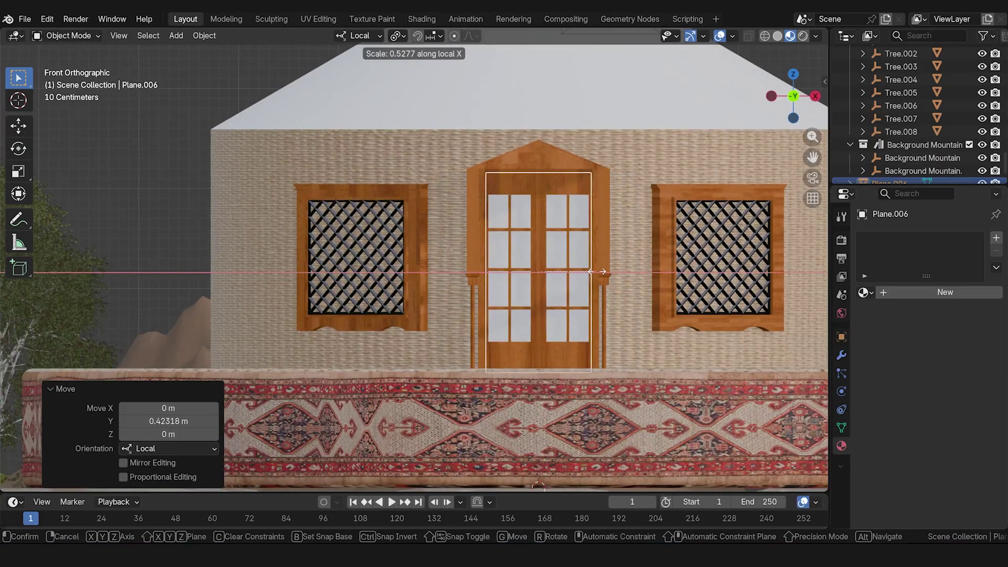
pyautogui.click(594, 271)
pyautogui.press('s')
pyautogui.press('z')
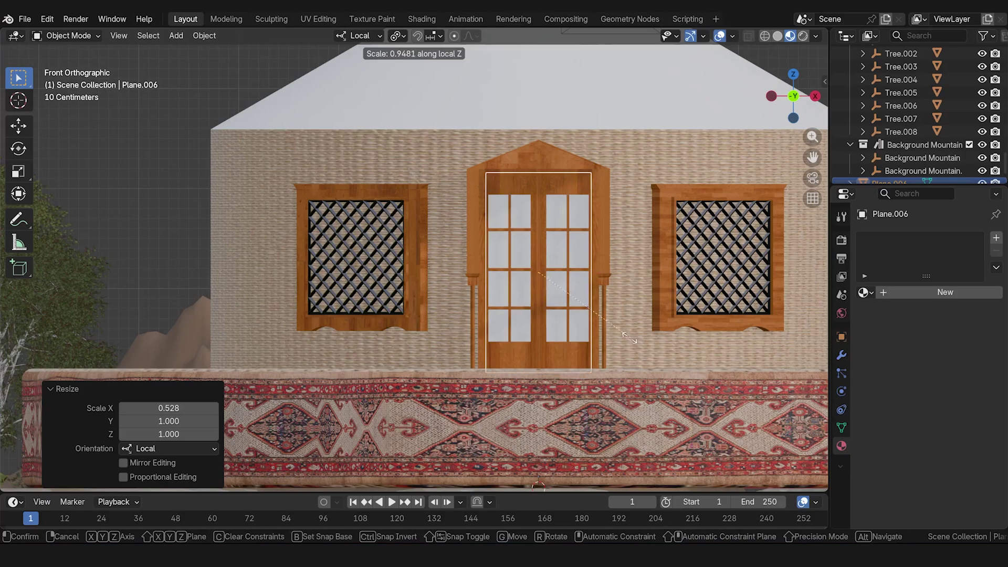
pyautogui.press('y')
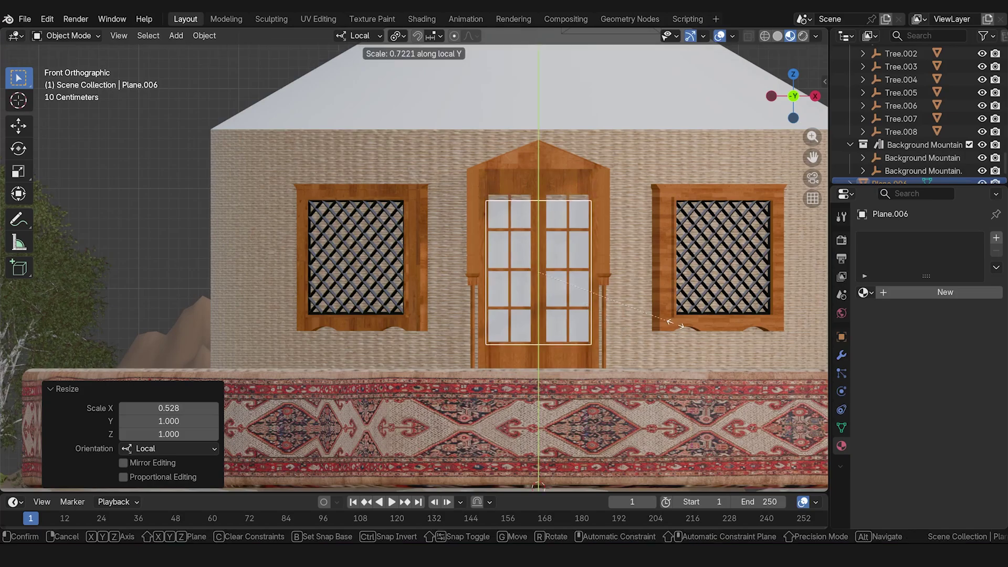
pyautogui.click(677, 326)
# - Fine-tune the plane's position against the door, shifting it about 0.025 m along its local Y axis
pyautogui.press('KP_3')
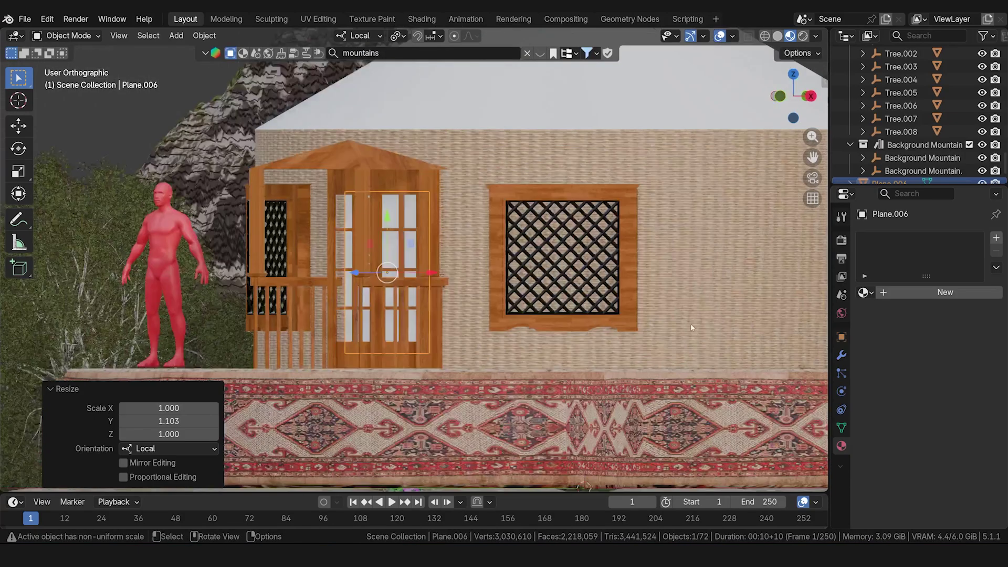
pyautogui.scroll(2, 225, 230)
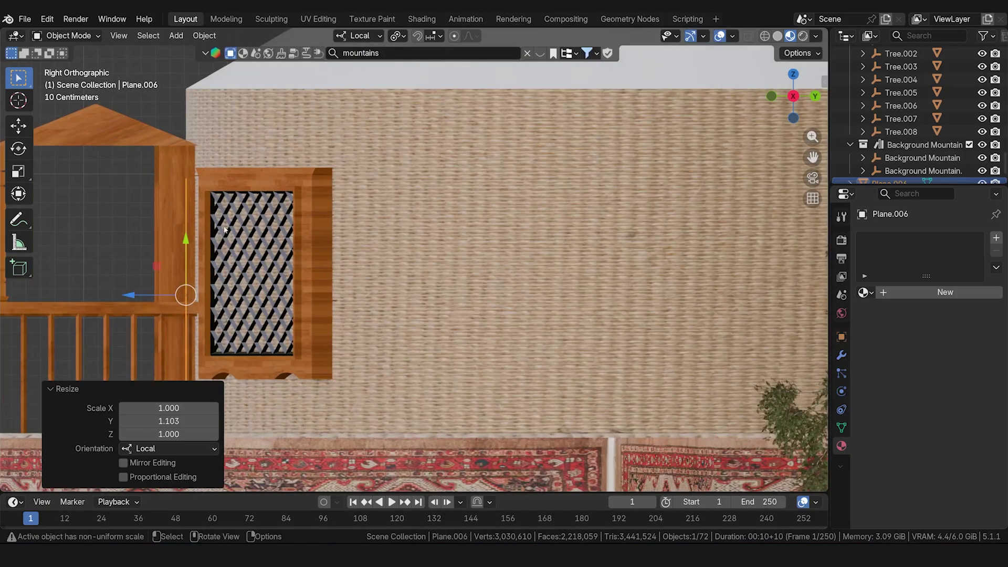
pyautogui.press('g')
pyautogui.press('y')
pyautogui.click(131, 294)
pyautogui.press('KP_1')
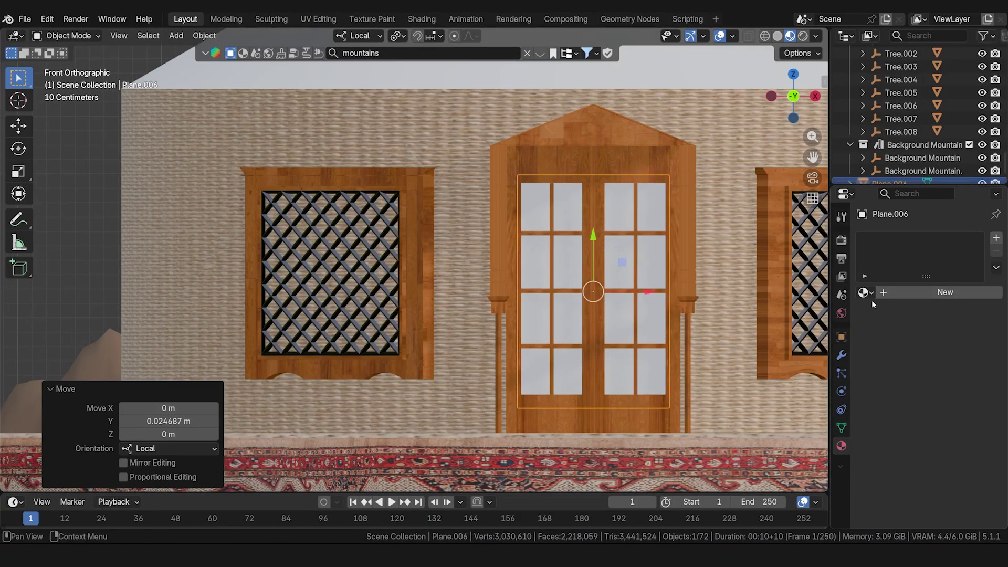
# - Create a new material on the door plane and search the asset library for "glass"
pyautogui.click(867, 295)
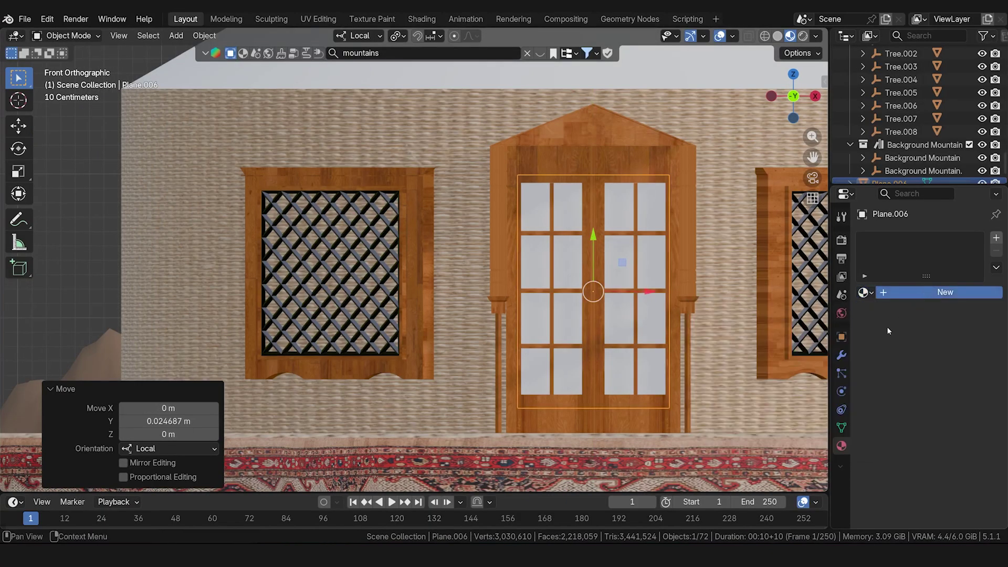
pyautogui.click(895, 292)
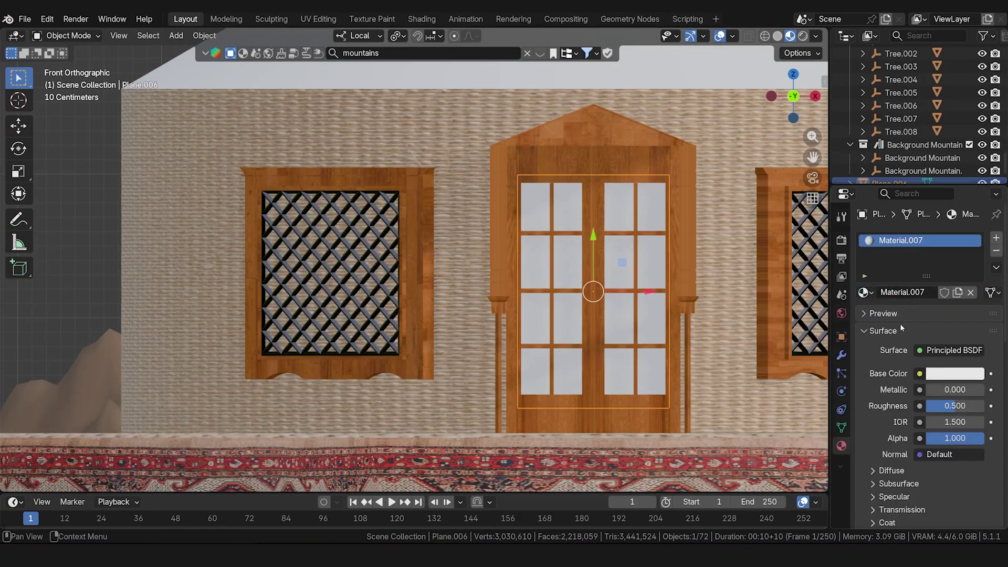
pyautogui.click(500, 51)
pyautogui.hotkey('ctrl', 'a')
pyautogui.write('g')
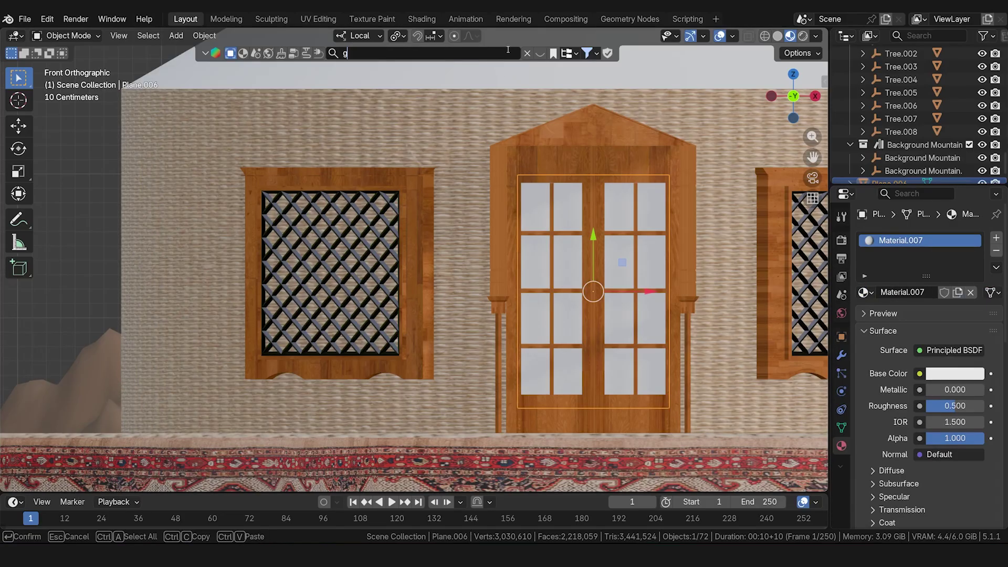
pyautogui.write('lass')
pyautogui.press('Return')
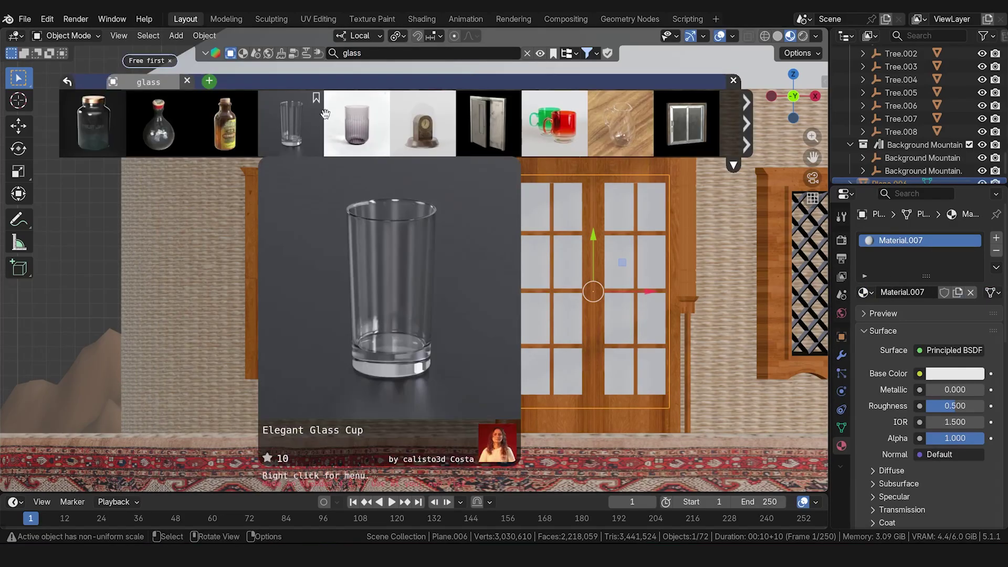
# - Browse the glass models and import the Wood Glass Double Door beside the yurt
pyautogui.scroll(-5, 477, 132)
pyautogui.moveTo(477, 138)
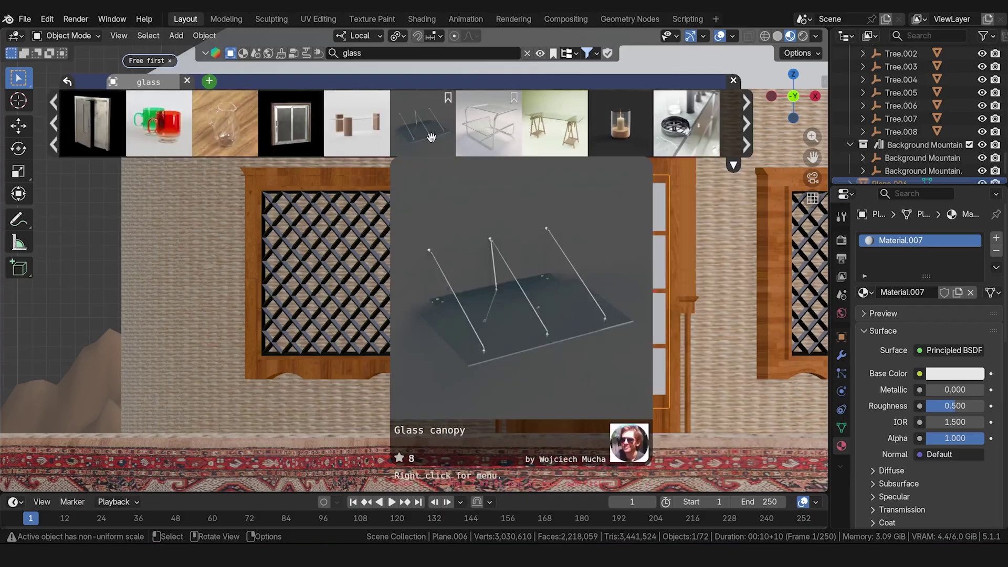
pyautogui.moveTo(302, 135)
pyautogui.scroll(-5, 302, 135)
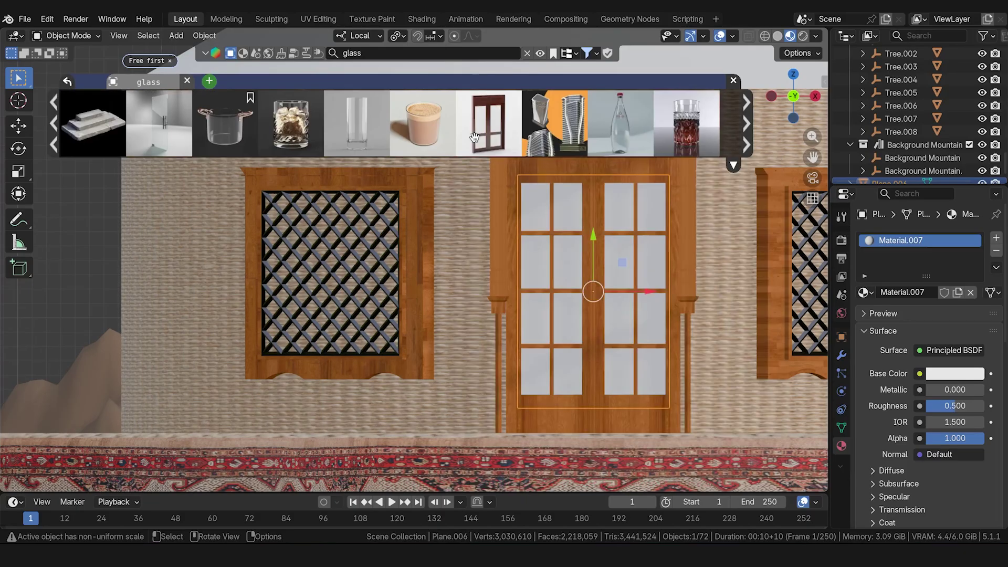
pyautogui.moveTo(243, 150)
pyautogui.moveTo(243, 150); pyautogui.dragTo(197, 220)
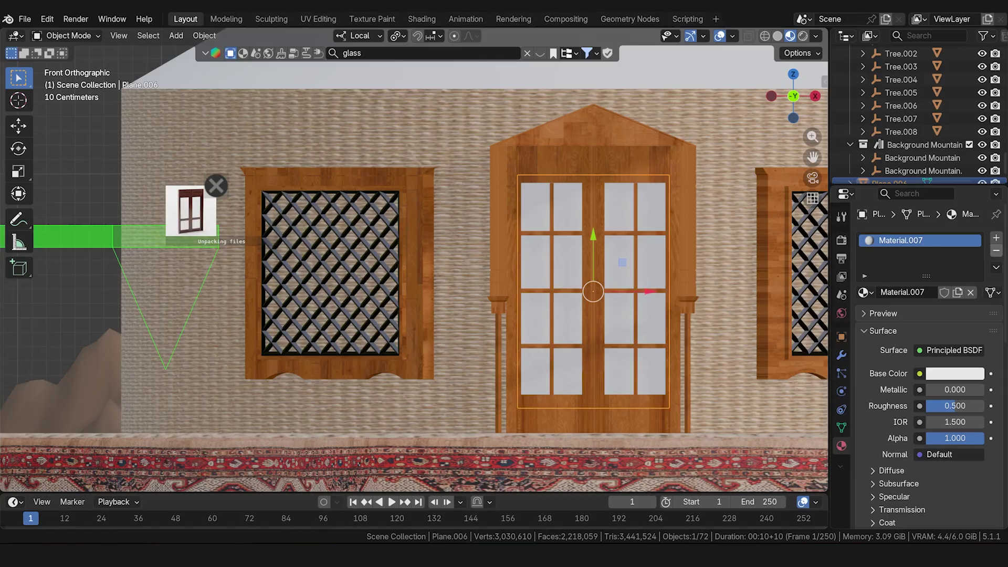
# - Assign the imported door's Glass material to the plane in the yurt's doorway
pyautogui.click(903, 253)
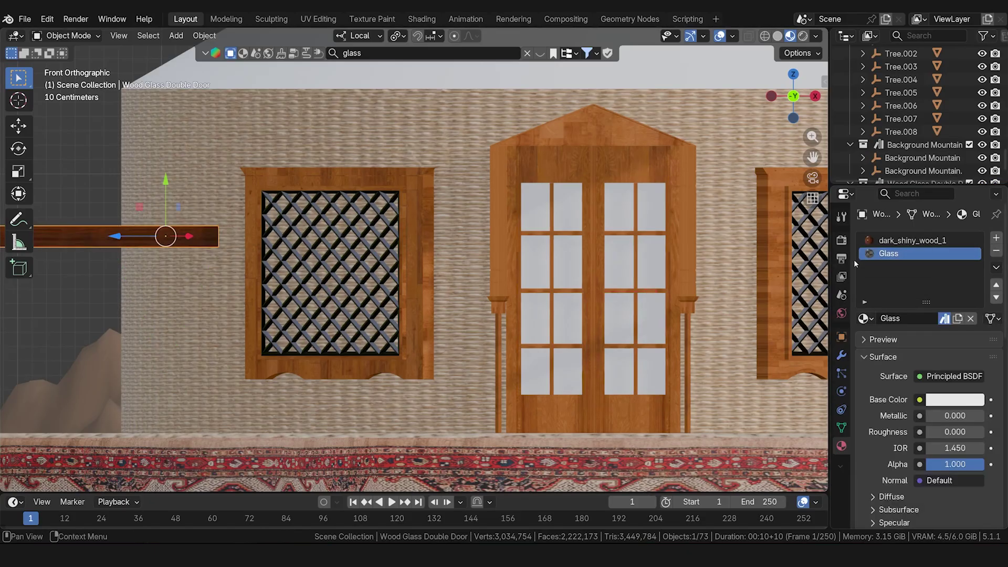
pyautogui.click(628, 271)
pyautogui.click(864, 293)
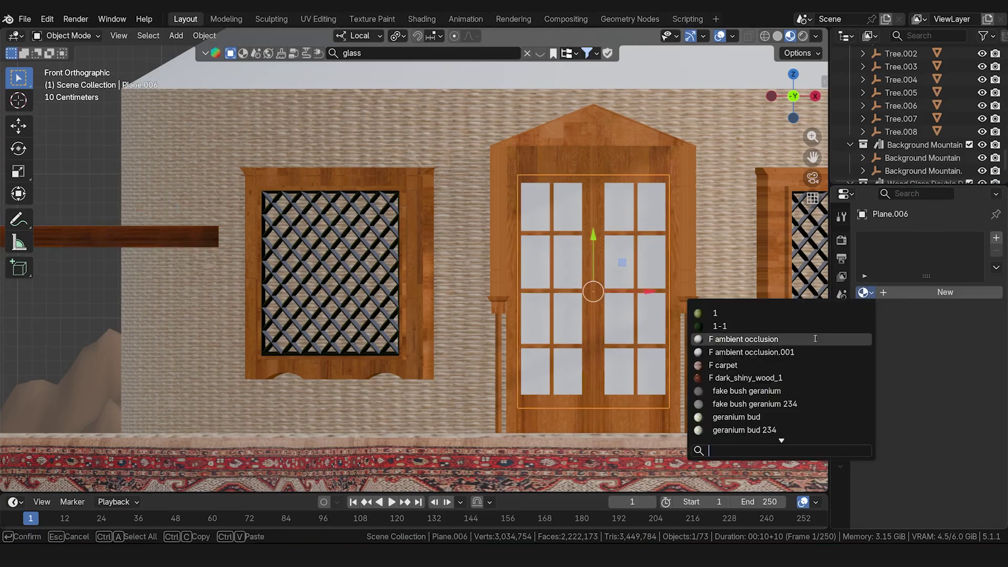
pyautogui.write('glass')
pyautogui.click(822, 315)
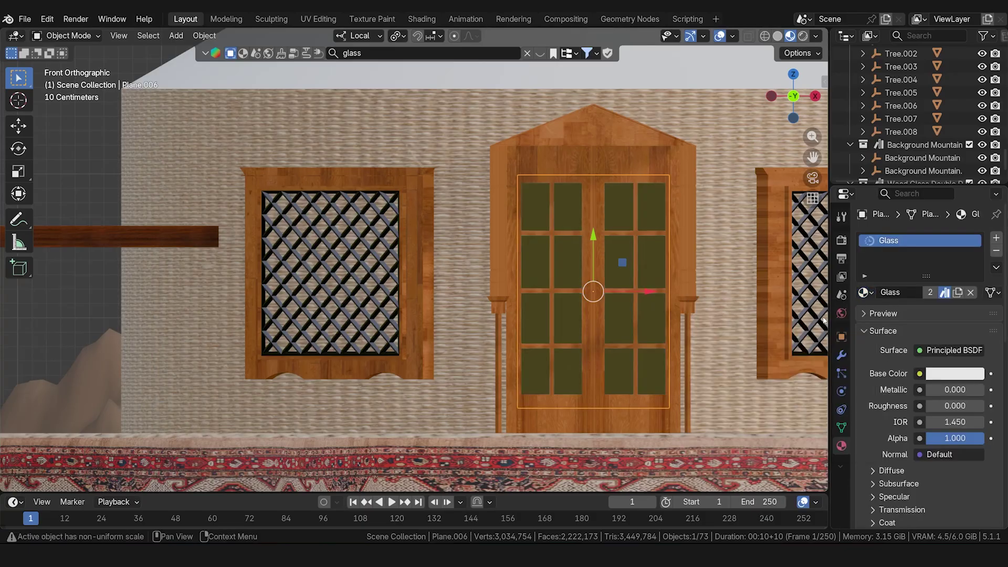
# - Apply all transforms to the door's glass plane and set its origin to its geometry
pyautogui.hotkey('ctrl', 'a')
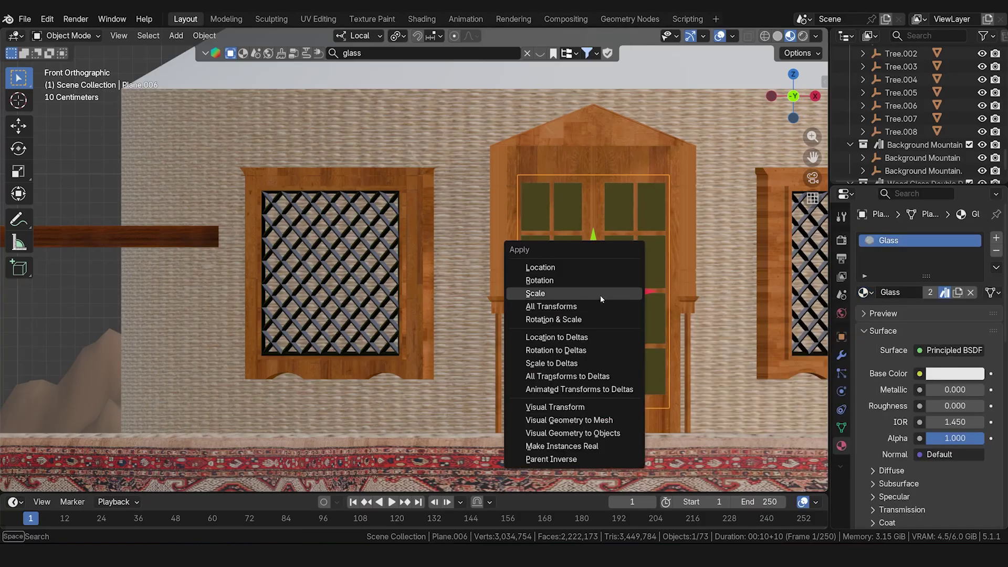
pyautogui.click(596, 305)
pyautogui.rightClick(598, 330)
pyautogui.moveTo(636, 331)
pyautogui.click(721, 345)
# - Shift the door's glass plane along its local Y axis to seat it behind the wooden muntins
pyautogui.moveTo(595, 324); pyautogui.dragTo(663, 343, button='middle')
pyautogui.scroll(3, 618, 320)
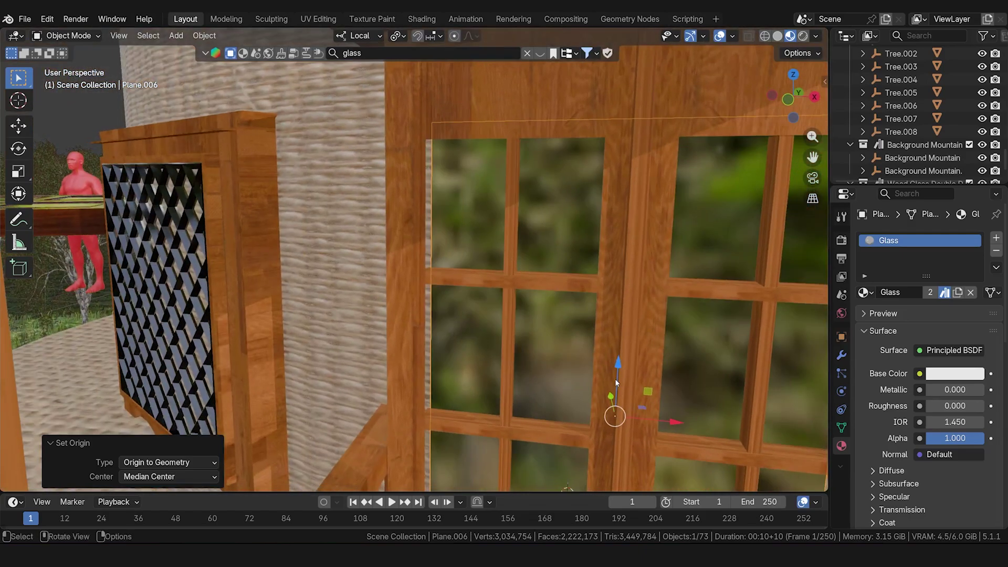
pyautogui.press('g')
pyautogui.press('y')
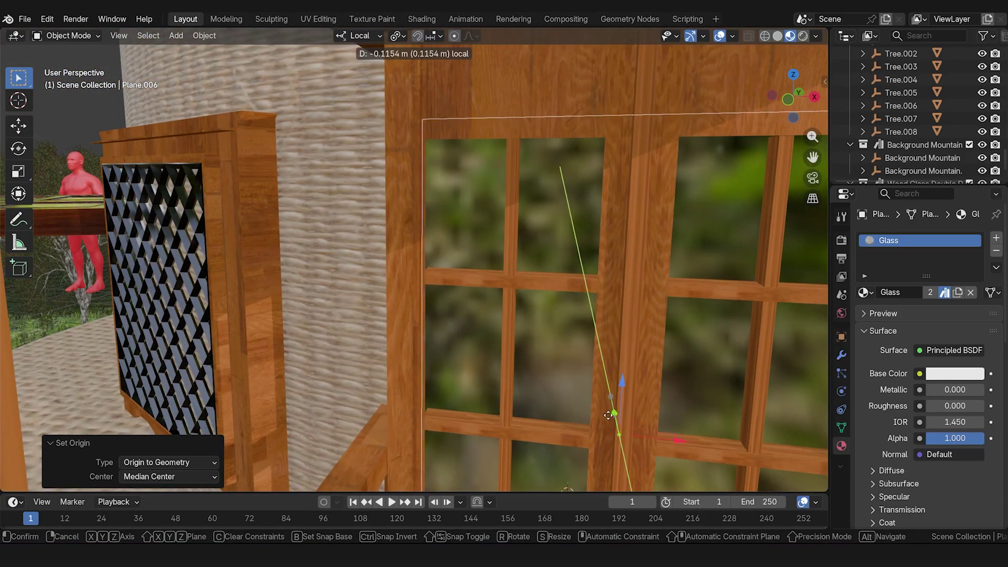
pyautogui.click(599, 349)
pyautogui.scroll(-5, 599, 348)
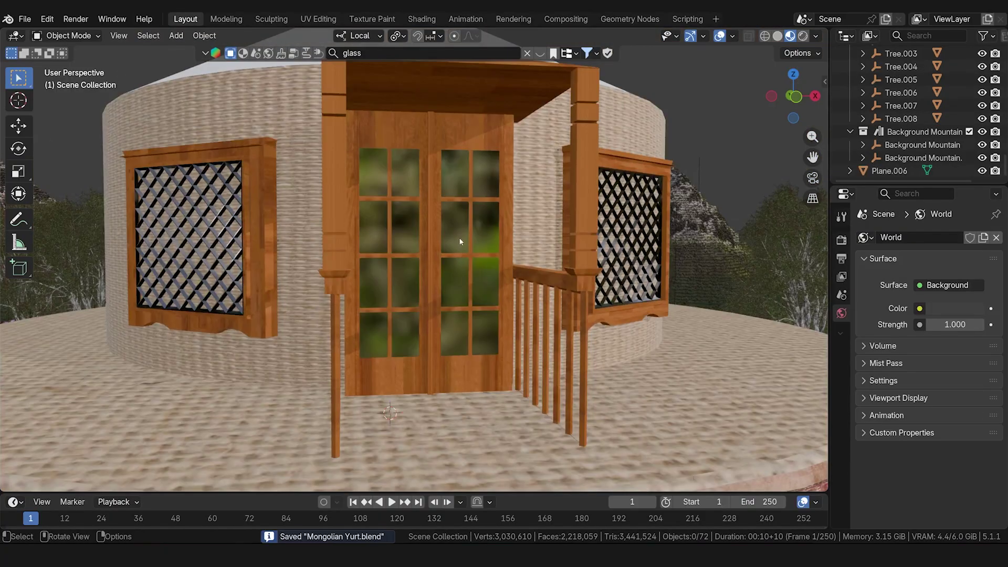
# - Duplicate the door's glass plane, move the copy to the lattice window beside the human figure and rotate it to the window's angle
pyautogui.click(478, 186)
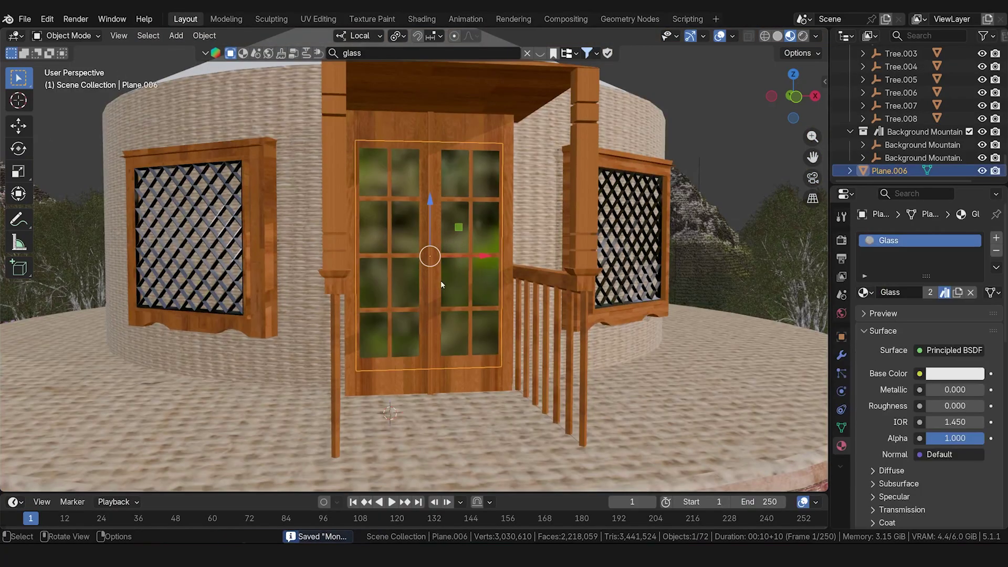
pyautogui.hotkey('shift', 'd')
pyautogui.rightClick(474, 295)
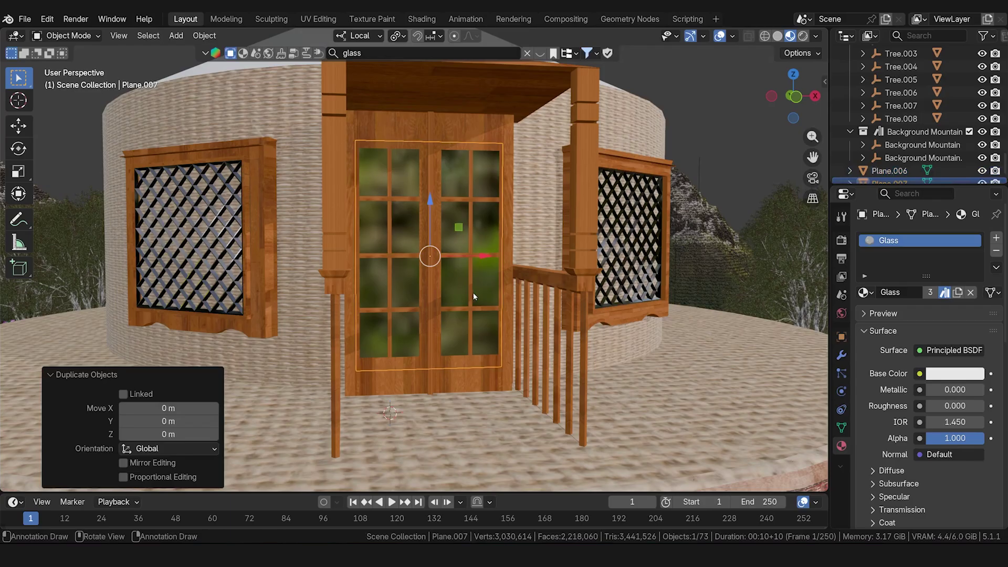
pyautogui.press('KP_7')
pyautogui.press('g')
pyautogui.click(284, 348)
pyautogui.press('r')
pyautogui.click(284, 349)
# - Fit the copied pane behind the window's lattice by scaling its width, shifting it along Y and Z and scaling it to 0.953 along local Z
pyautogui.moveTo(283, 348); pyautogui.dragTo(336, 173, button='middle')
pyautogui.press('s')
pyautogui.press('x')
pyautogui.press('KP_7')
pyautogui.press('g')
pyautogui.press('y')
pyautogui.click(247, 286)
pyautogui.press('g')
pyautogui.press('z')
pyautogui.click(446, 315)
pyautogui.press('s')
pyautogui.press('z')
pyautogui.click(457, 332)
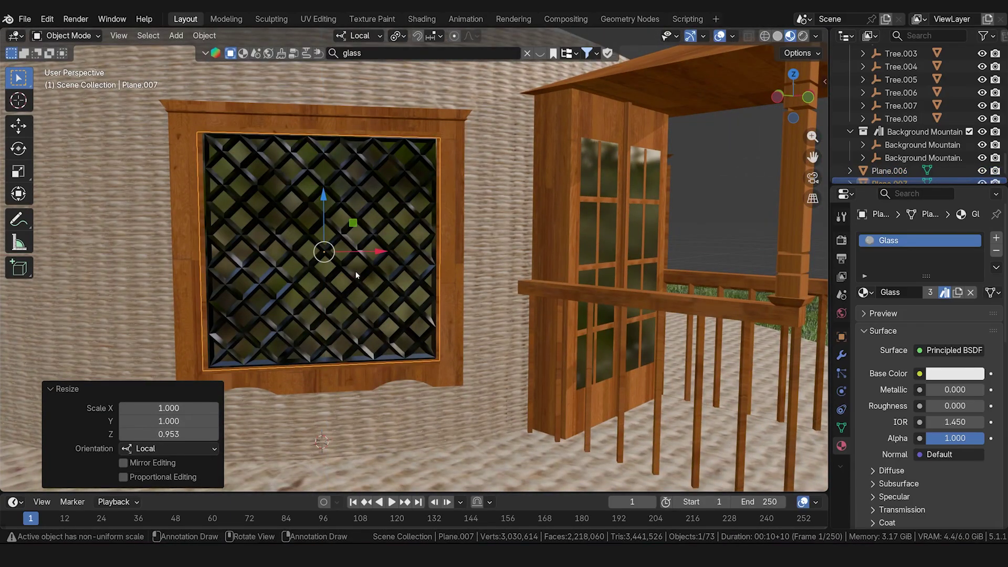
# - Fine-tune the door's glass plane along its local Y axis, shifting it about 0.020 m and then about -0.016 m
pyautogui.moveTo(355, 271); pyautogui.dragTo(329, 260, button='middle')
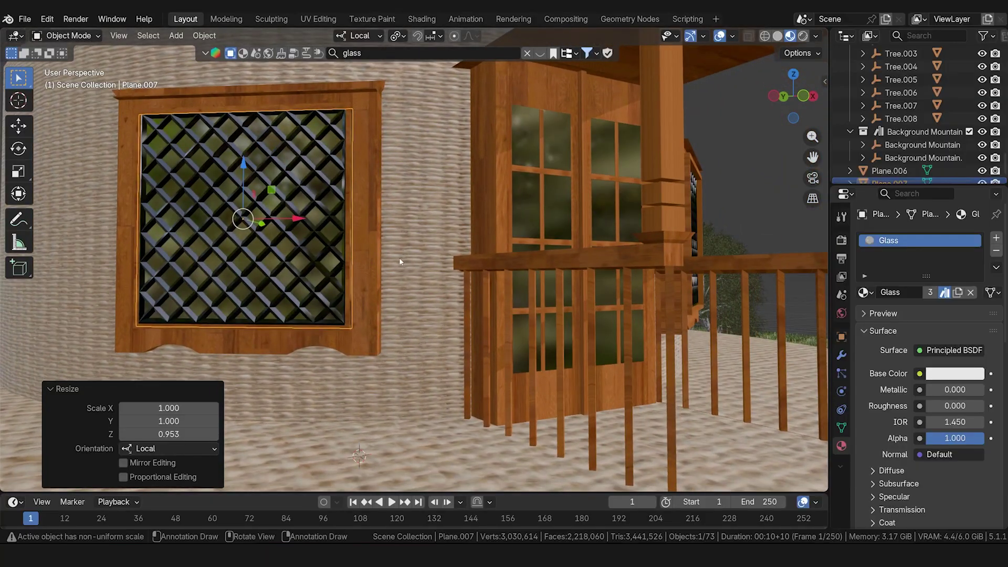
pyautogui.moveTo(399, 258); pyautogui.dragTo(519, 232, button='middle')
pyautogui.scroll(4, 602, 142)
pyautogui.moveTo(602, 143); pyautogui.dragTo(684, 144, button='middle')
pyautogui.moveTo(649, 239); pyautogui.dragTo(641, 241, button='middle')
pyautogui.scroll(-3, 612, 252)
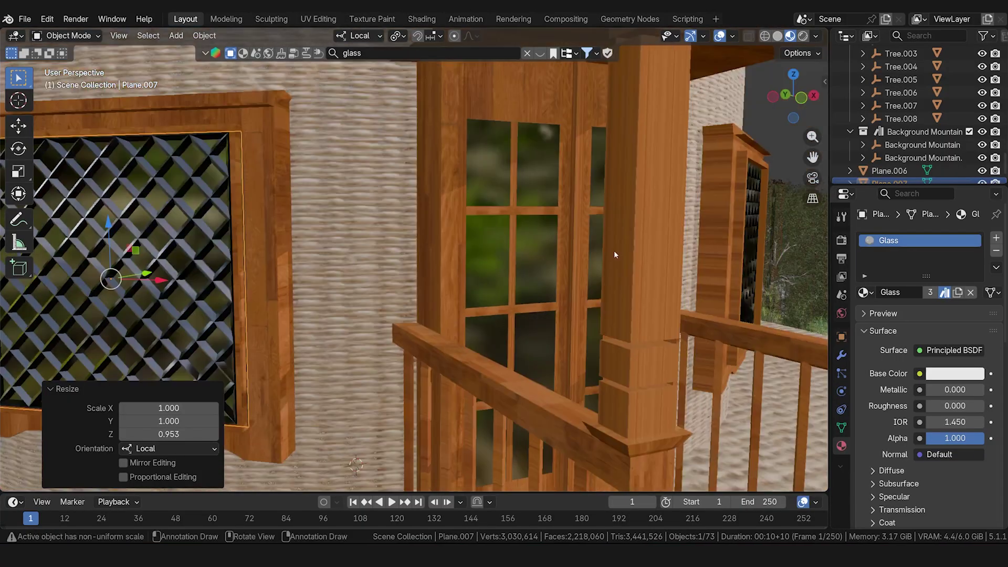
pyautogui.moveTo(544, 229); pyautogui.dragTo(523, 232, button='middle')
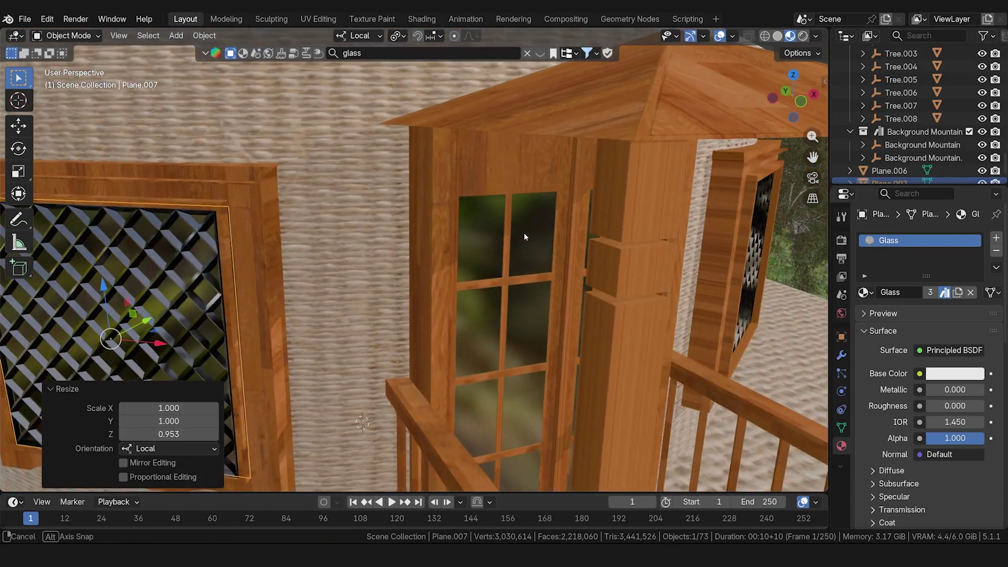
pyautogui.click(532, 229)
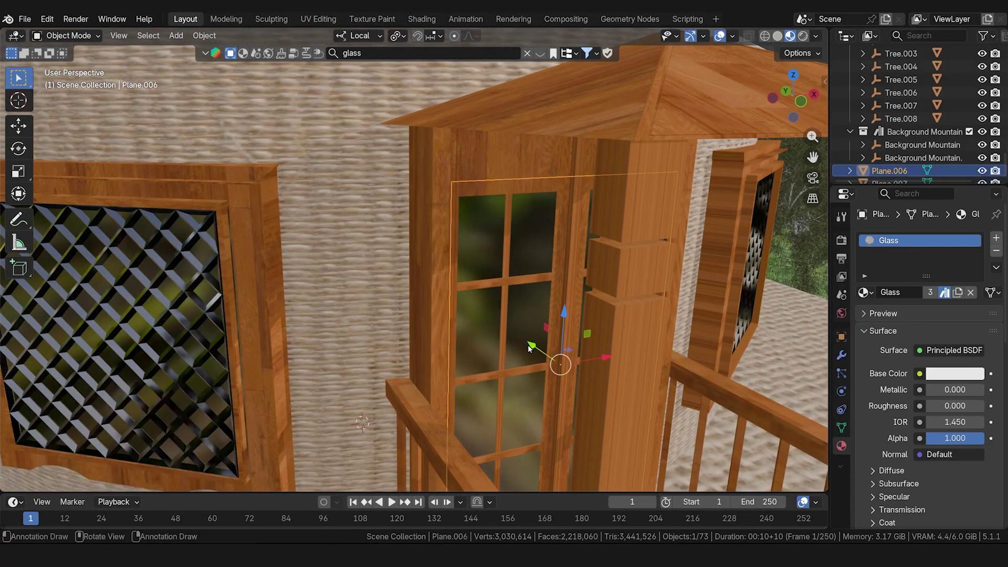
pyautogui.moveTo(534, 342); pyautogui.dragTo(534, 347)
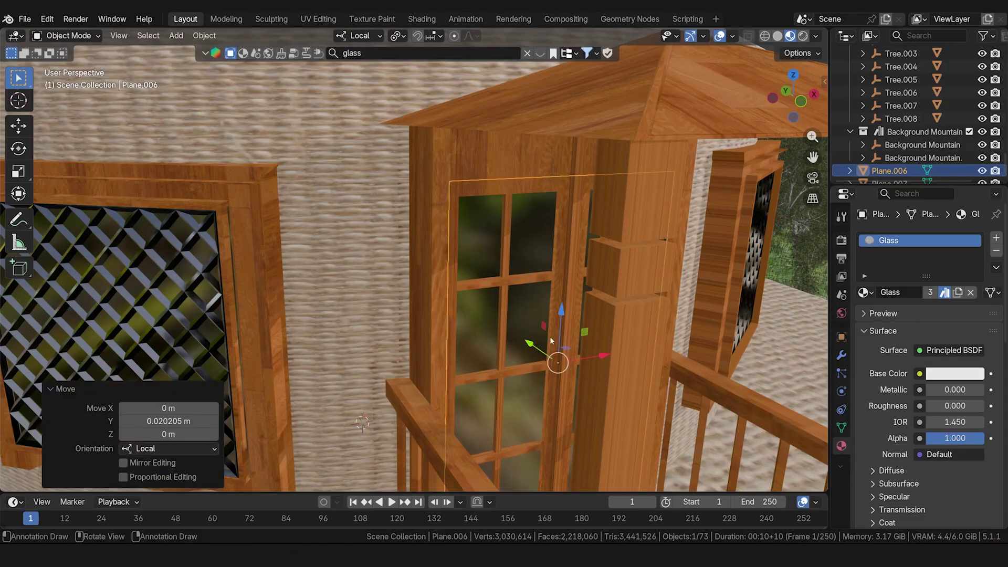
pyautogui.moveTo(533, 346)
pyautogui.mouseDown(button='middle')
pyautogui.moveTo(568, 337)
pyautogui.moveTo(546, 339)
pyautogui.mouseUp(button='middle')
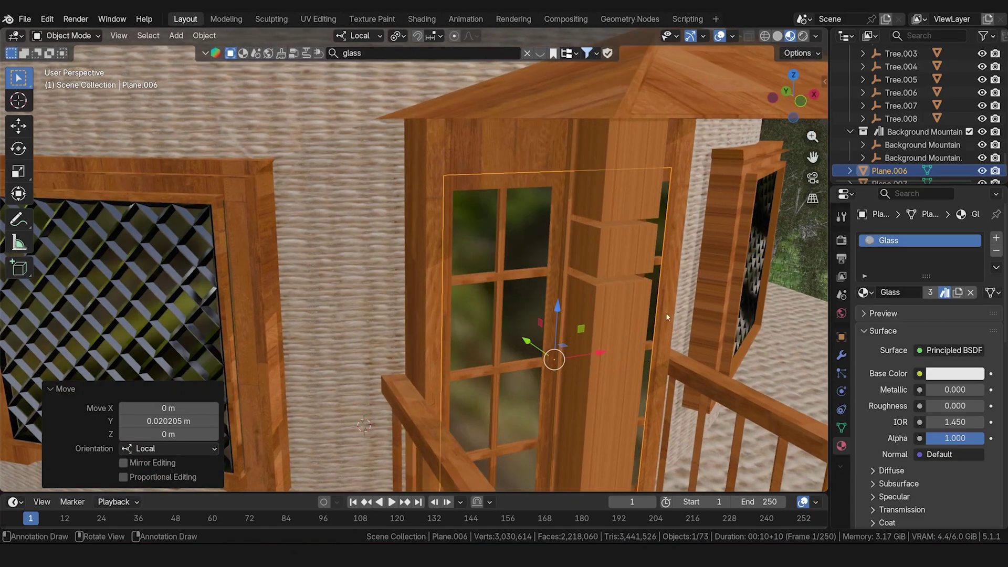
pyautogui.moveTo(525, 341); pyautogui.dragTo(527, 340)
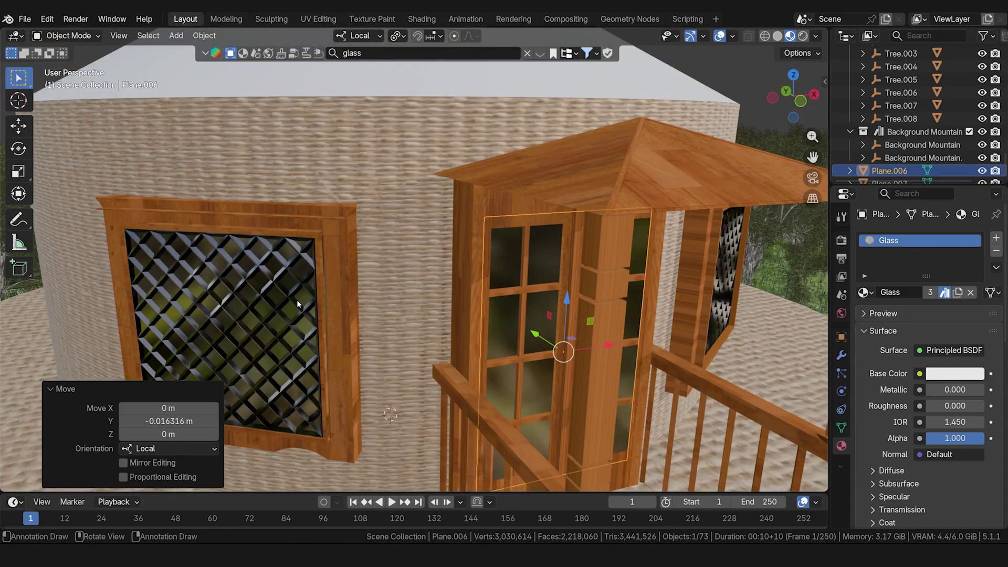
# - Make a linked duplicate of the first window's glass pane in place
pyautogui.click(273, 326)
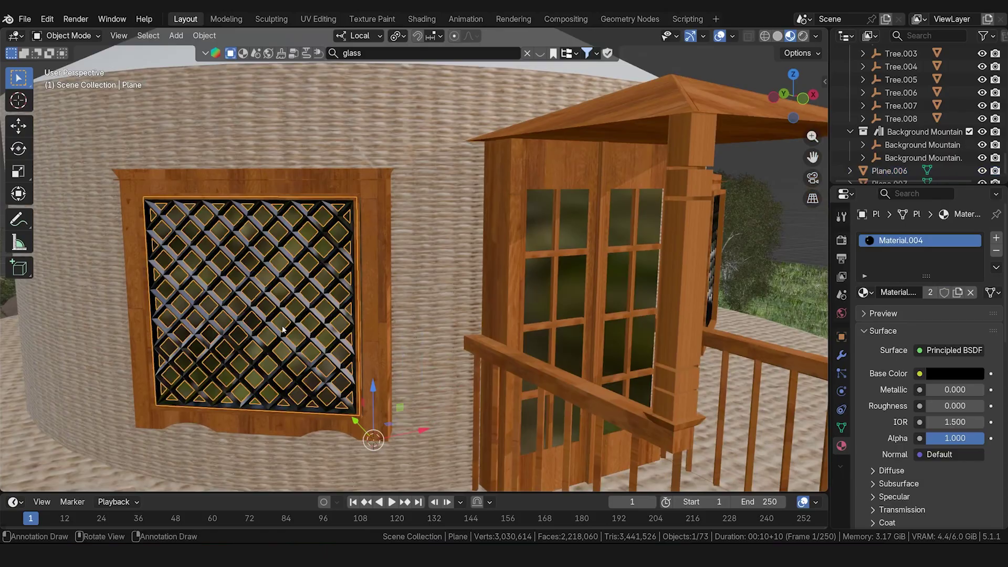
pyautogui.scroll(-2, 303, 343)
pyautogui.click(347, 338)
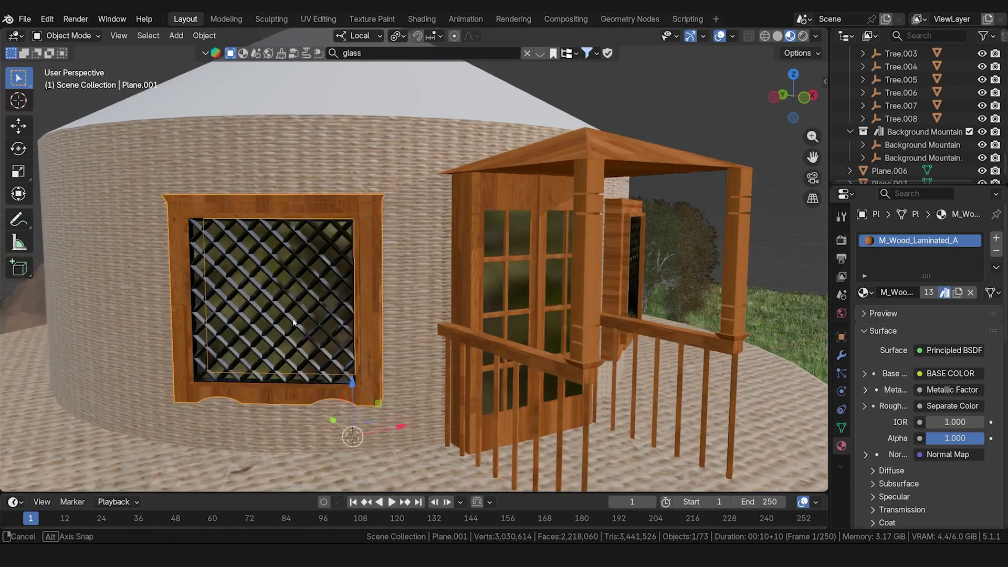
pyautogui.moveTo(347, 338)
pyautogui.mouseDown(button='middle')
pyautogui.moveTo(351, 362)
pyautogui.moveTo(362, 347)
pyautogui.moveTo(357, 331)
pyautogui.mouseUp(button='middle')
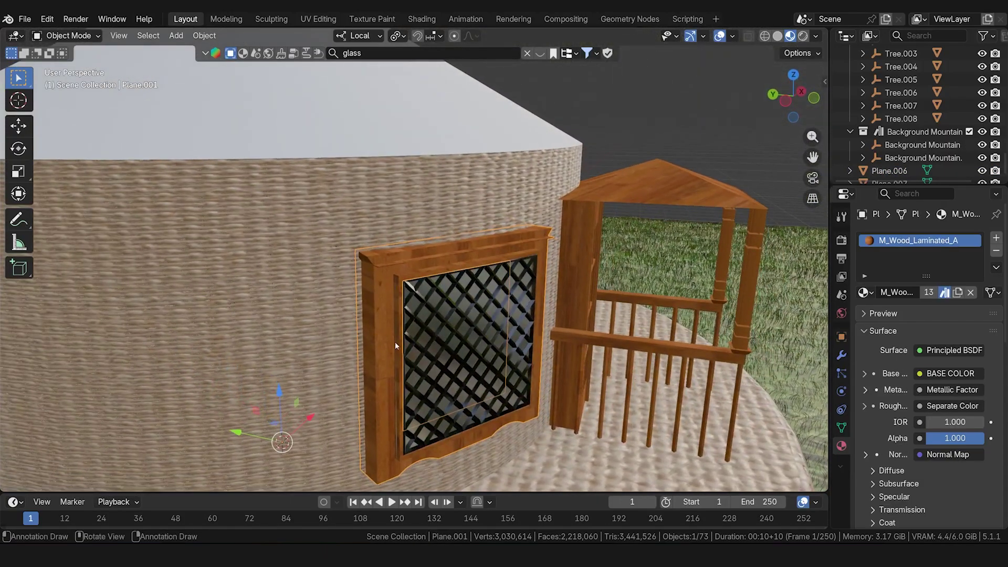
pyautogui.scroll(4, 399, 344)
pyautogui.moveTo(461, 372); pyautogui.dragTo(429, 359, button='middle')
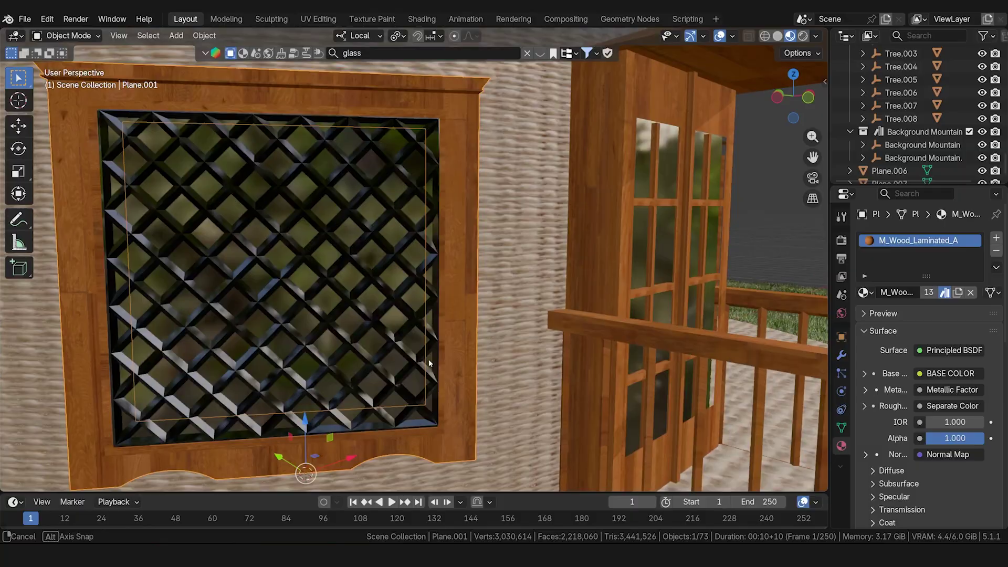
pyautogui.click(363, 333)
pyautogui.scroll(-2, 412, 354)
pyautogui.press('KP_7')
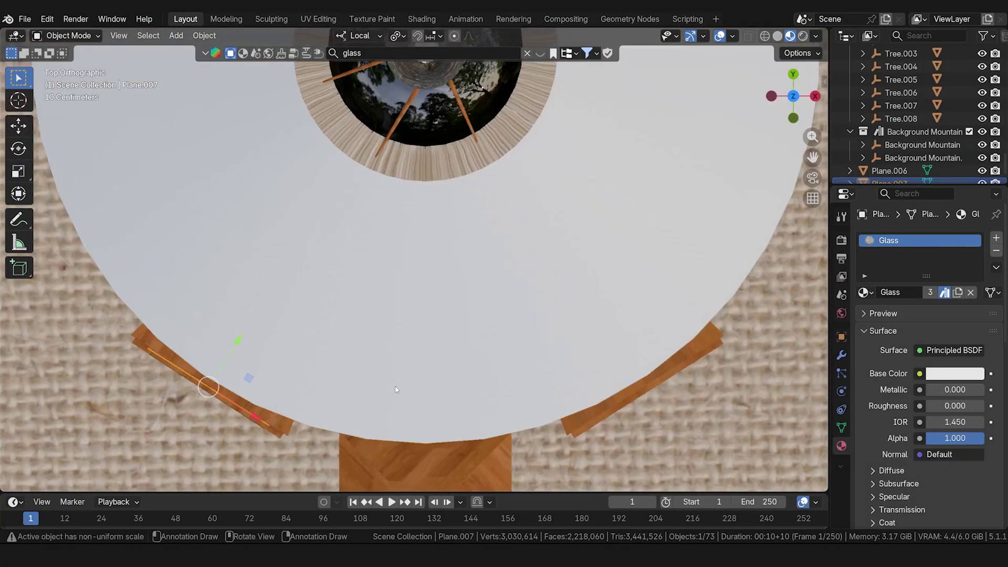
pyautogui.hotkey('alt', 'd')
pyautogui.press('Escape')
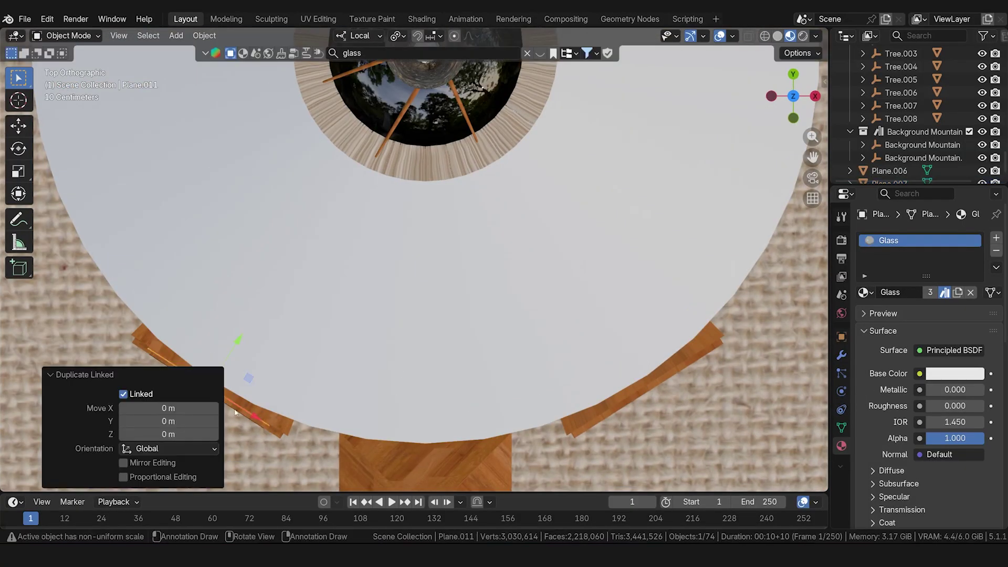
# - Move the linked pane about 2.5 m in X and 0.69 m in Y to the opposite window and rotate it about -65.2° around Z
pyautogui.press('g')
pyautogui.click(735, 347)
pyautogui.press('r')
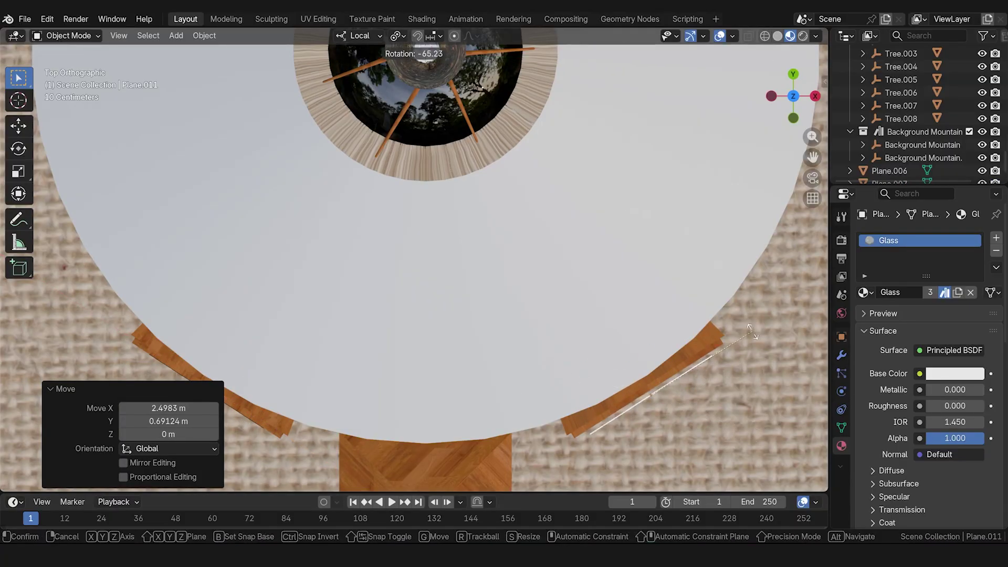
pyautogui.click(750, 331)
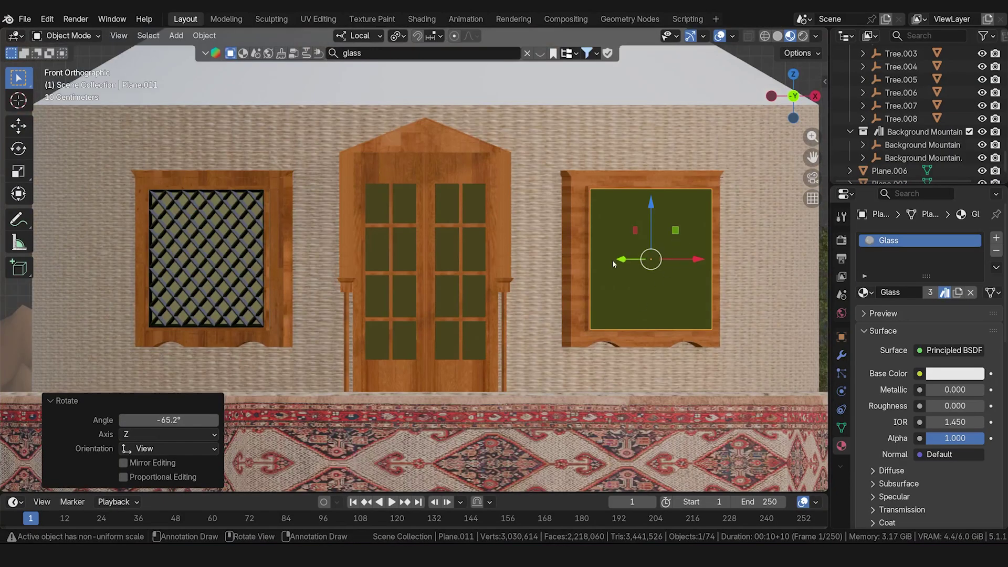
# - Align the linked pane inside the second window's frame, nudging it about 0.043 m, -0.029 m and -0.012 m along its local X axis
pyautogui.moveTo(637, 260); pyautogui.dragTo(692, 261)
pyautogui.moveTo(692, 261); pyautogui.dragTo(605, 287, button='middle')
pyautogui.scroll(2, 605, 286)
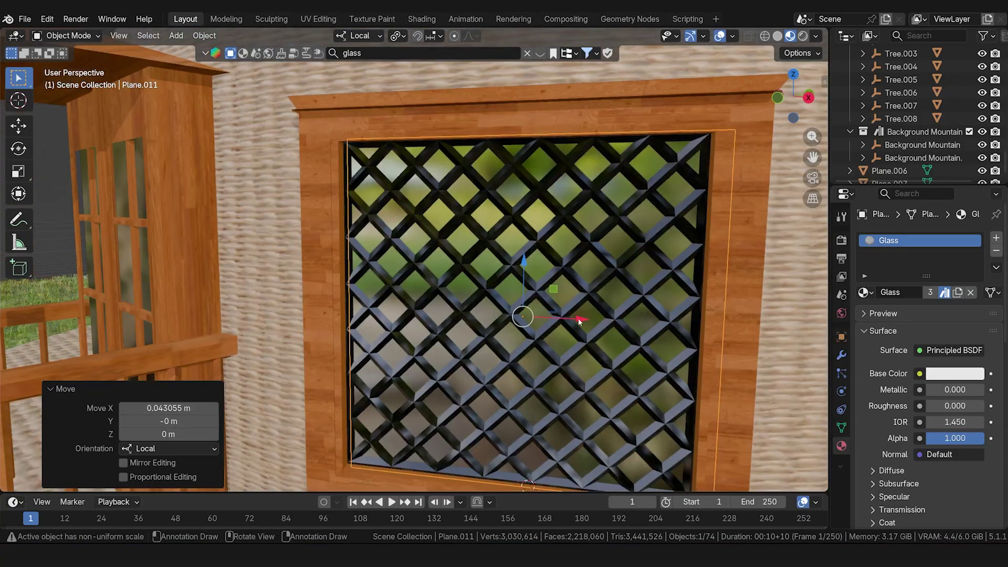
pyautogui.moveTo(579, 322); pyautogui.dragTo(569, 318)
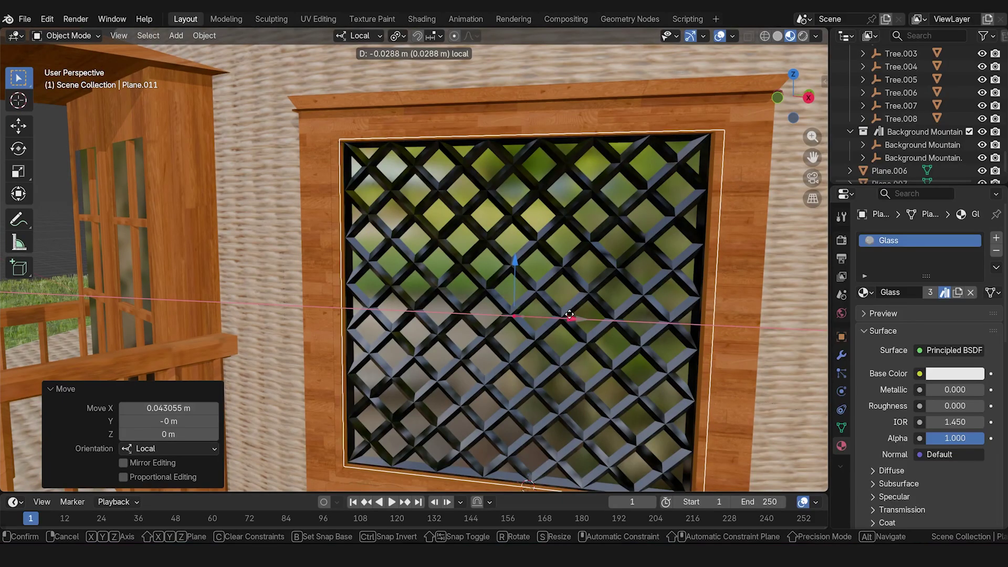
pyautogui.moveTo(570, 317); pyautogui.dragTo(540, 248, button='middle')
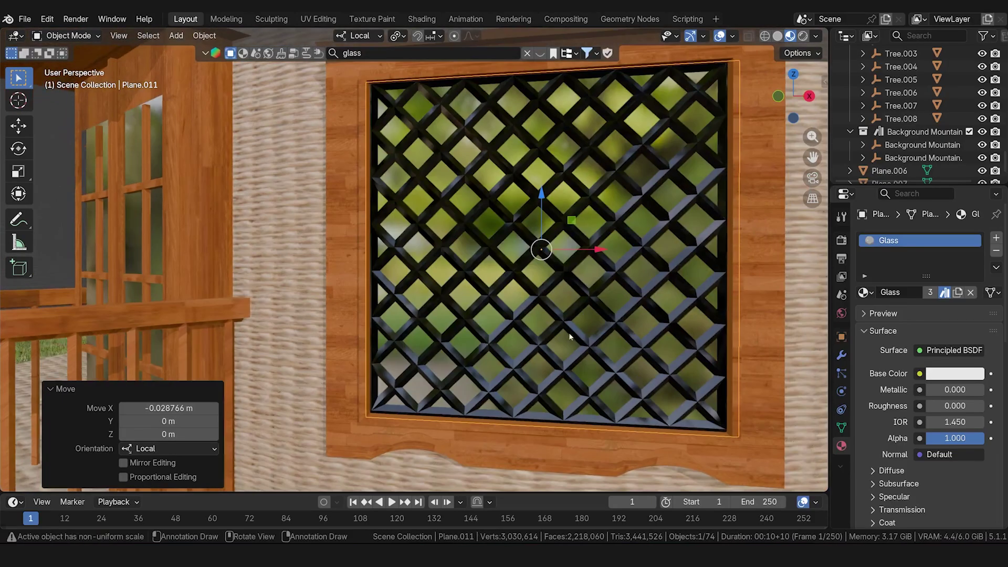
pyautogui.moveTo(542, 198); pyautogui.dragTo(540, 198)
pyautogui.moveTo(597, 247); pyautogui.dragTo(588, 248)
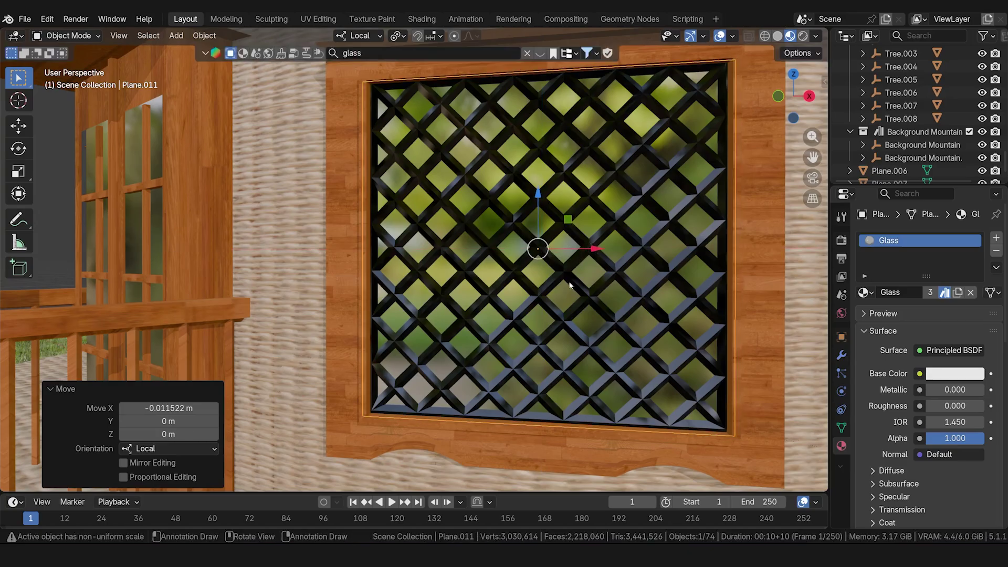
# - Examine the glazed door and windows around the yurt, temporarily hiding the second window's pane to compare and restoring it
pyautogui.scroll(-4, 569, 283)
pyautogui.moveTo(442, 310); pyautogui.dragTo(463, 303, button='middle')
pyautogui.scroll(-2, 431, 306)
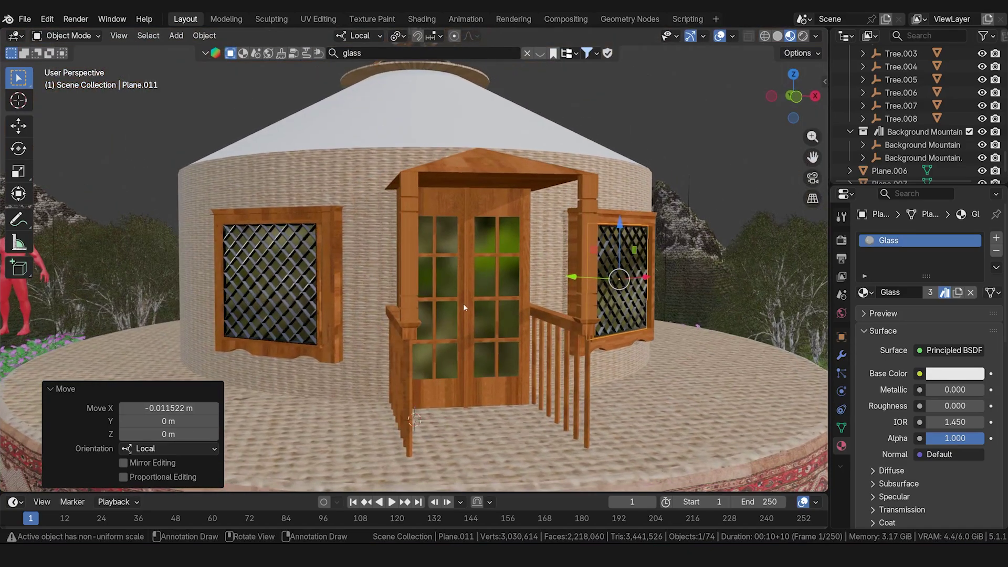
pyautogui.scroll(-2, 637, 294)
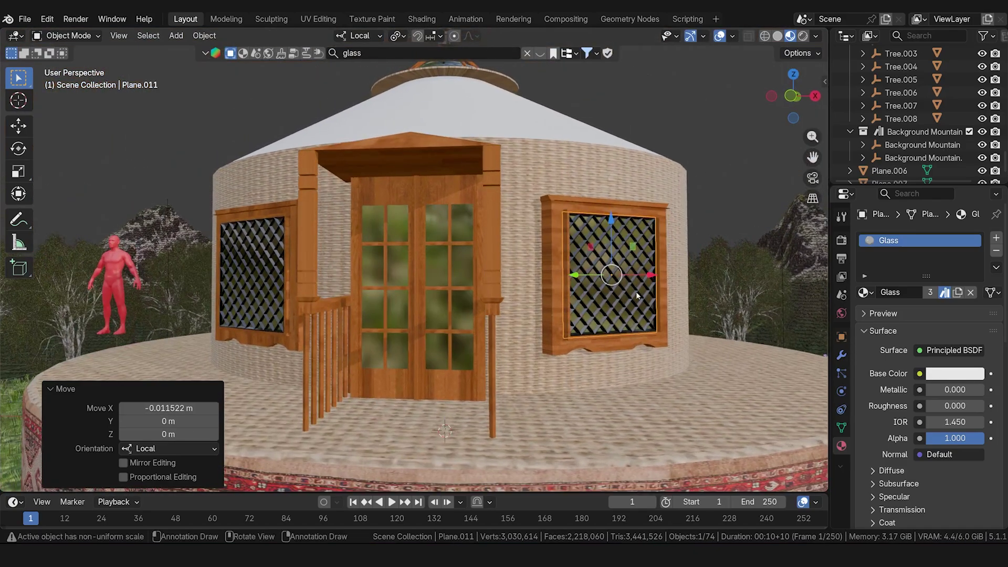
pyautogui.press('h')
pyautogui.scroll(3, 635, 292)
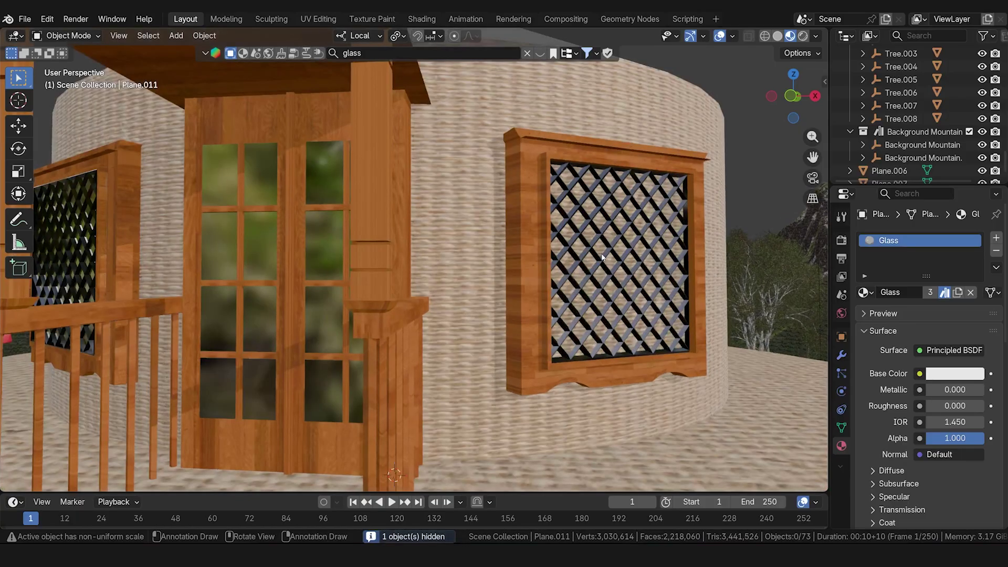
pyautogui.hotkey('ctrl', 'z')
pyautogui.scroll(-5, 598, 266)
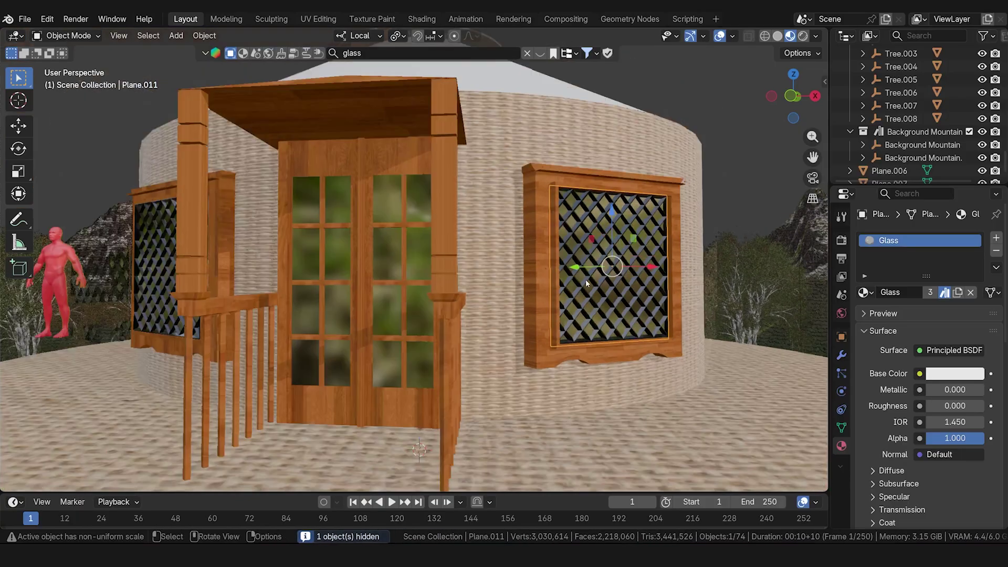
pyautogui.moveTo(473, 290); pyautogui.dragTo(475, 316, button='middle')
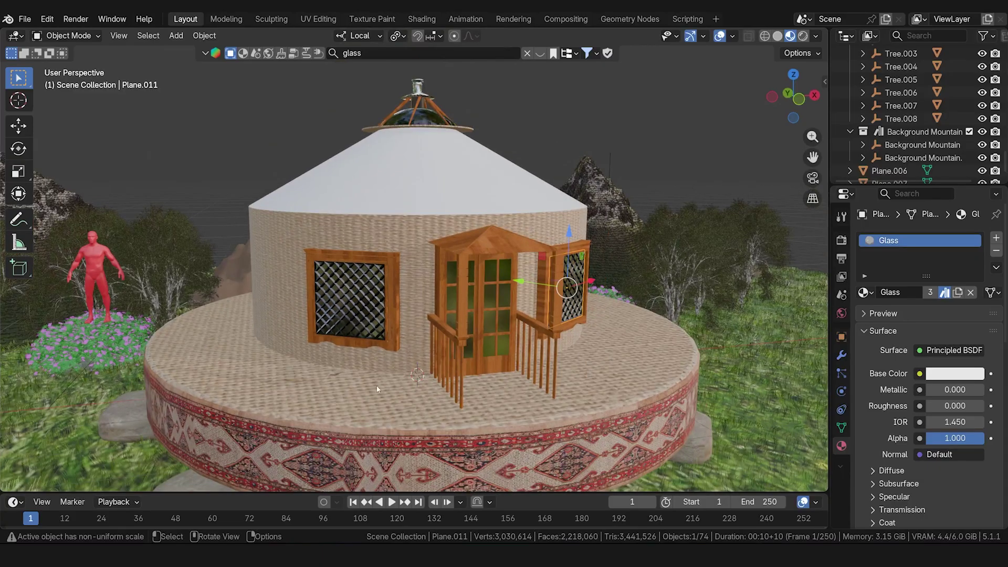
pyautogui.moveTo(415, 346); pyautogui.dragTo(423, 368, button='middle')
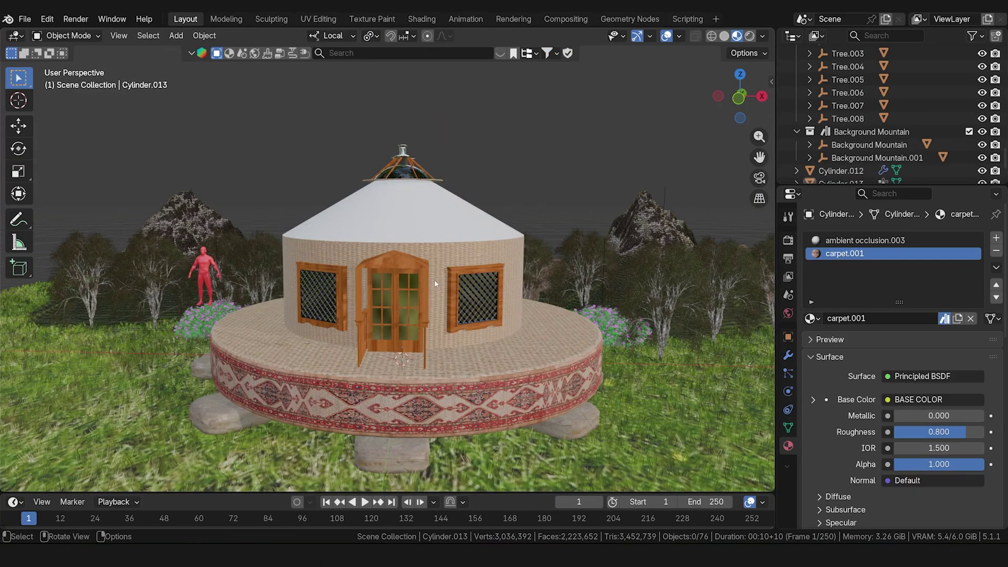
# - Replace the hessian_380 material on the yurt's cylindrical wall with the terlenka fabric material
pyautogui.scroll(3, 434, 280)
pyautogui.click(452, 308)
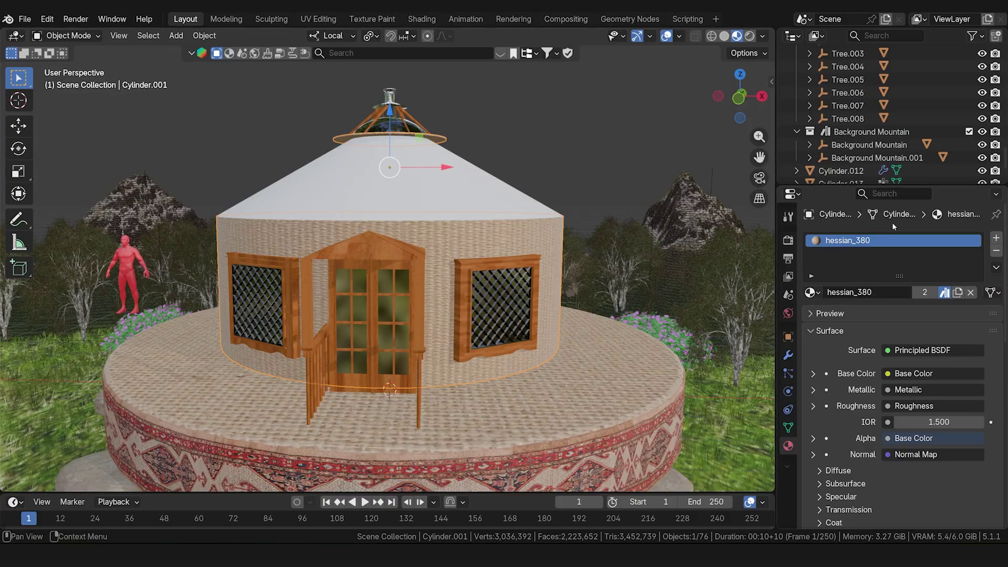
pyautogui.click(812, 293)
pyautogui.scroll(-15, 728, 364)
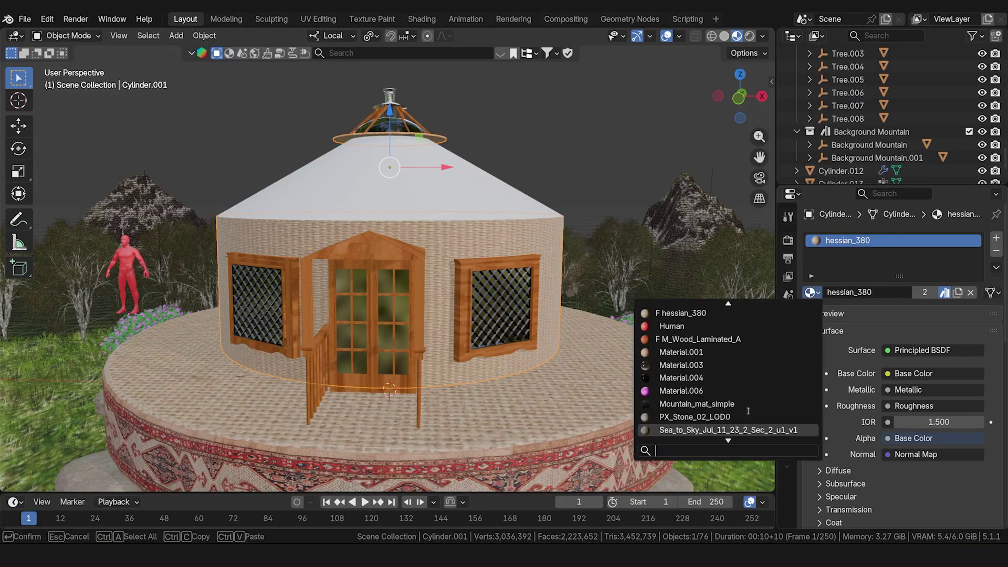
pyautogui.scroll(10, 728, 364)
pyautogui.write('ter')
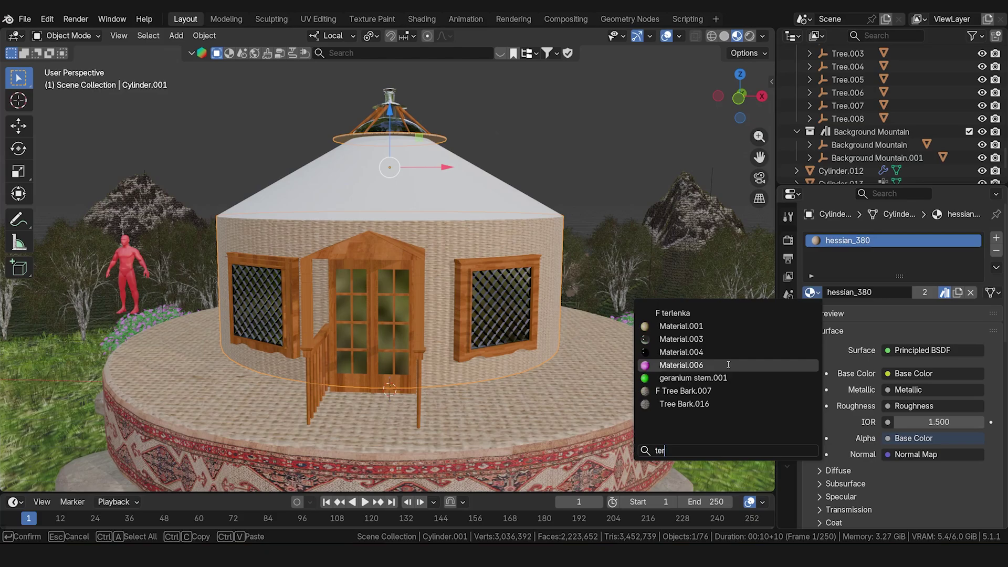
pyautogui.click(742, 315)
pyautogui.scroll(3, 615, 253)
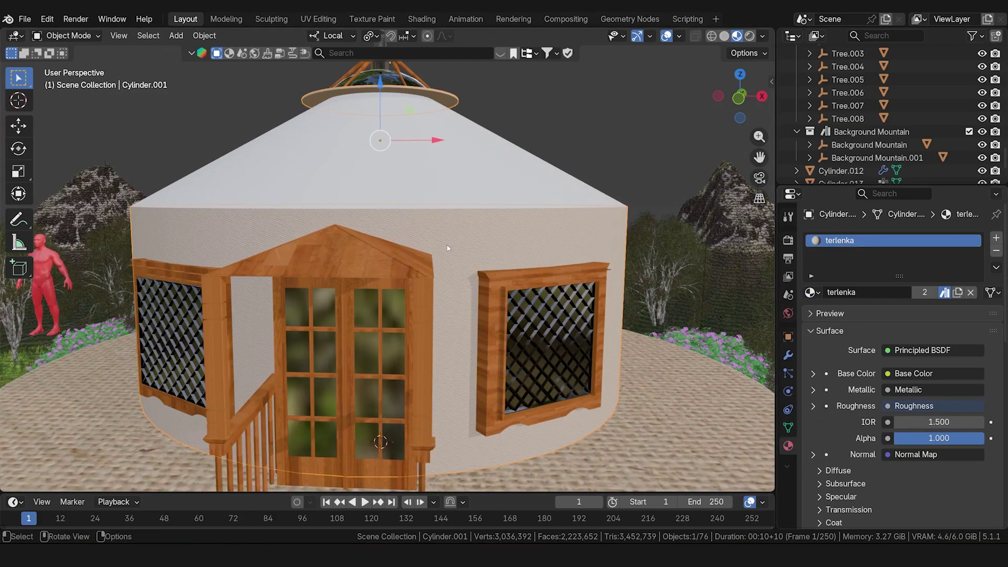
pyautogui.scroll(6, 446, 245)
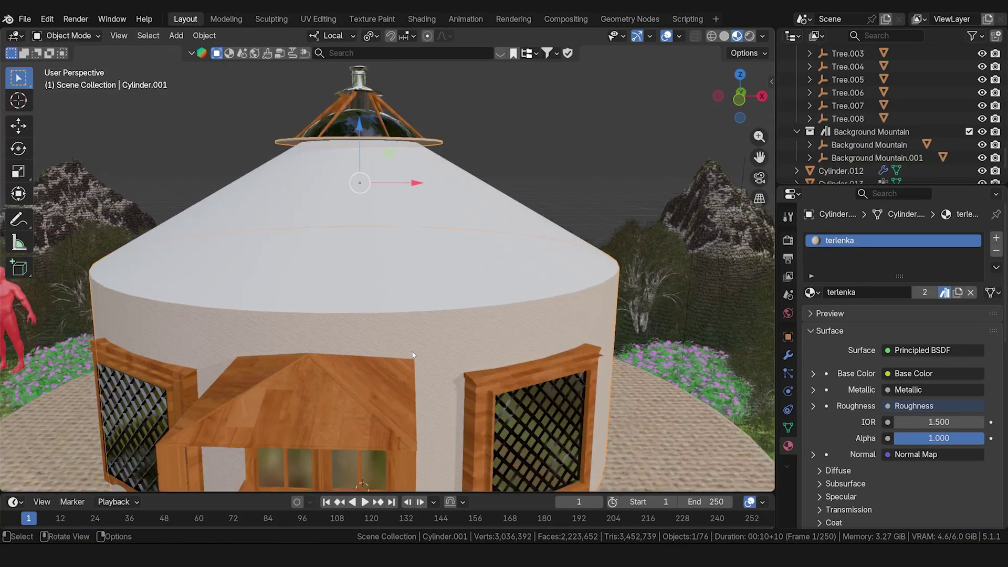
pyautogui.scroll(-2, 412, 355)
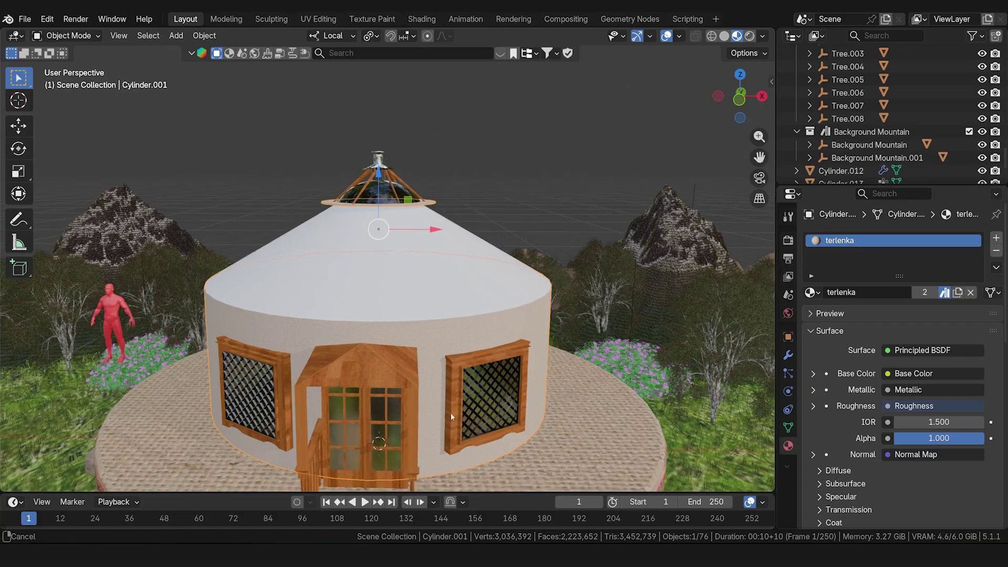
# - Select the round platform and bring up the Mapping node of its Material.001 in the Shading workspace, with the woven floor in view
pyautogui.click(482, 317)
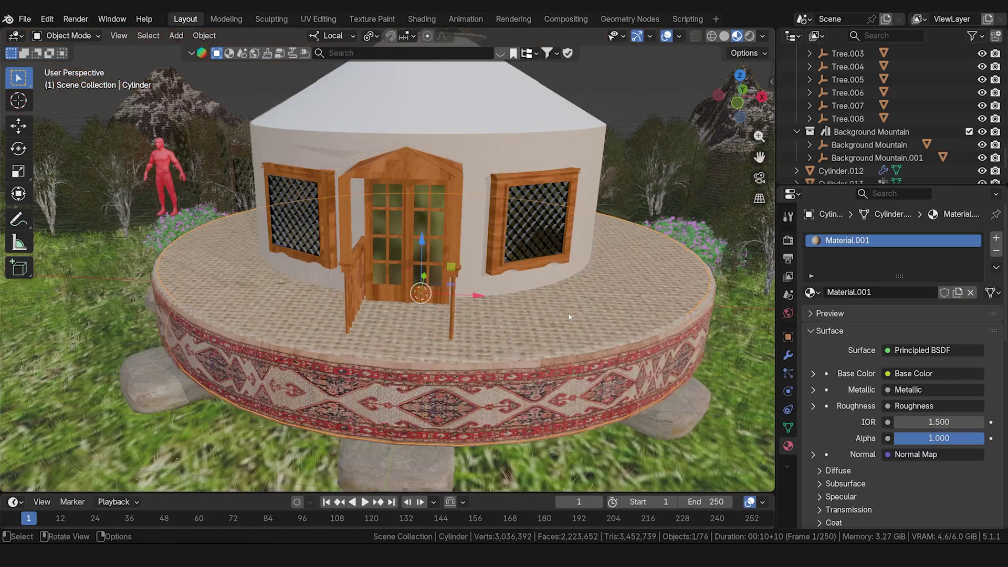
pyautogui.scroll(2, 260, 314)
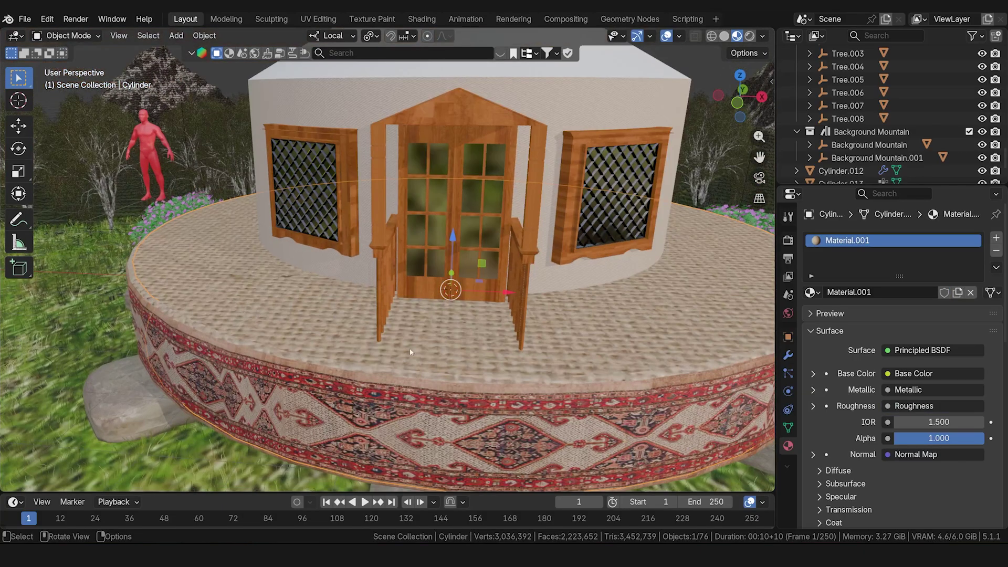
pyautogui.scroll(2, 476, 347)
pyautogui.moveTo(650, 340); pyautogui.dragTo(525, 395, button='middle')
pyautogui.scroll(3, 469, 406)
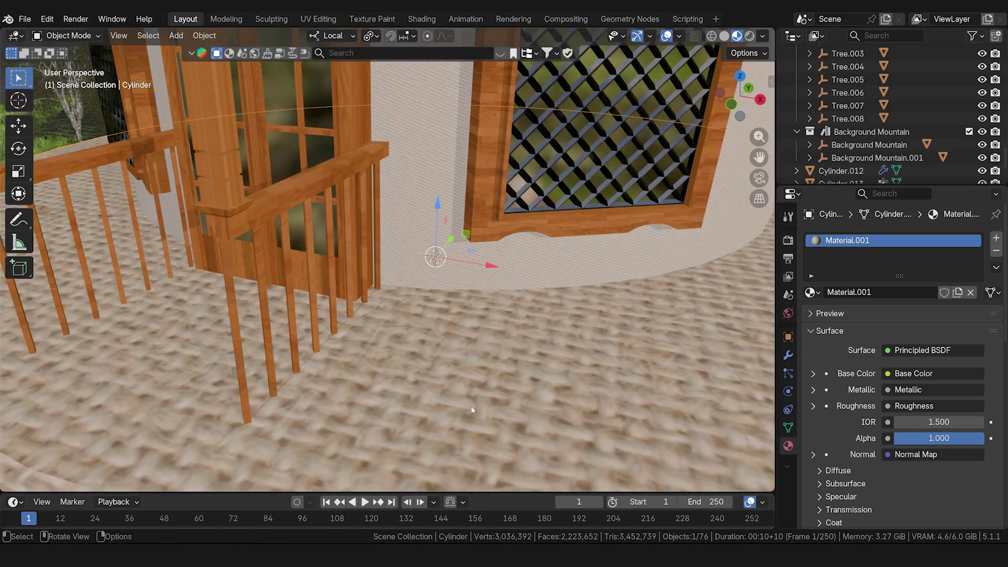
pyautogui.scroll(-4, 499, 417)
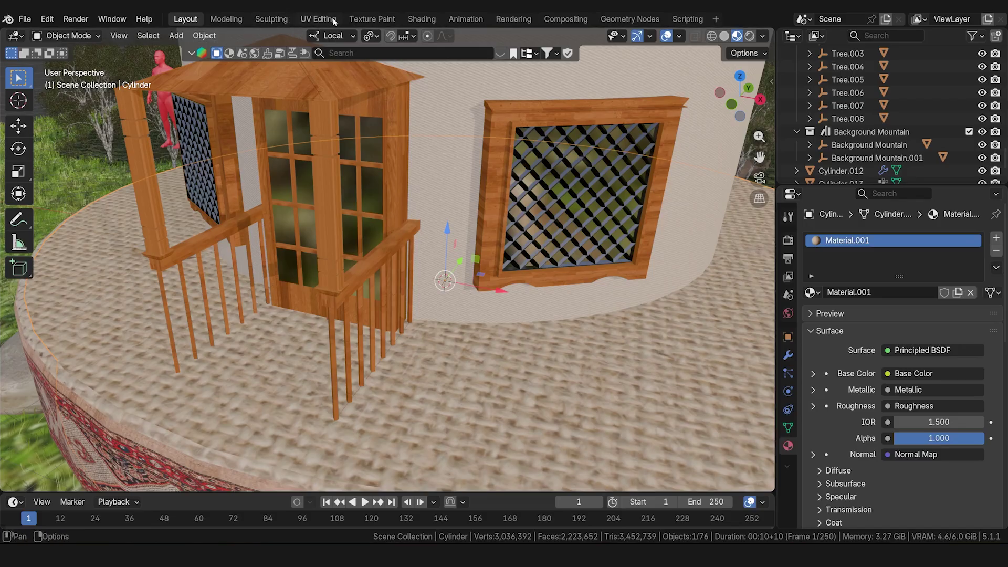
pyautogui.click(421, 19)
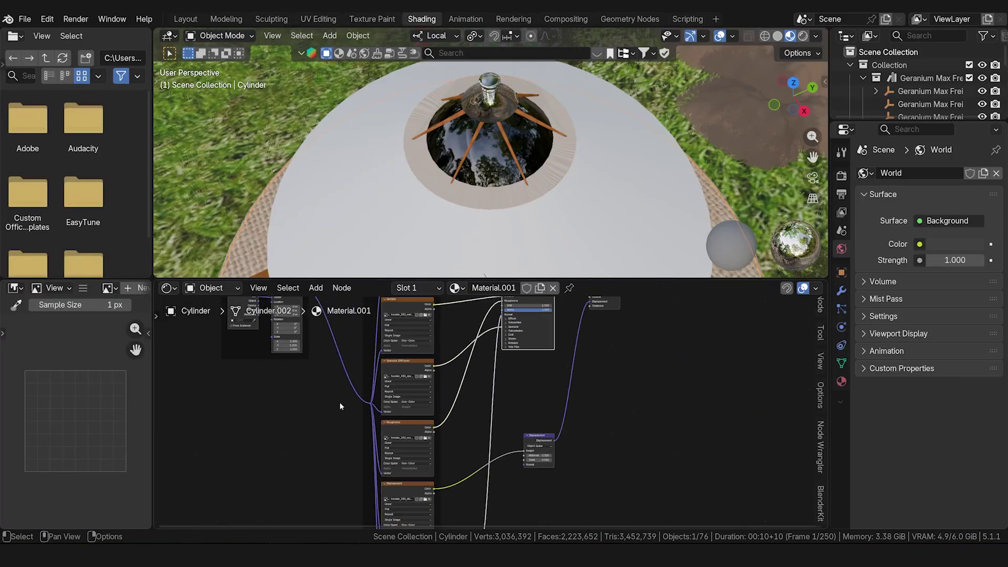
pyautogui.moveTo(296, 404); pyautogui.dragTo(457, 459, button='middle')
pyautogui.scroll(12, 478, 333)
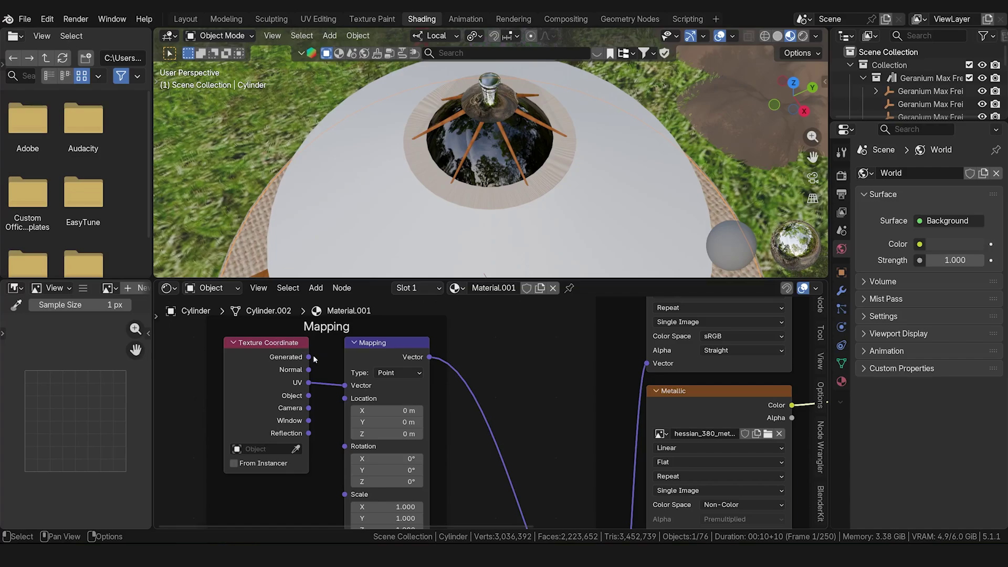
pyautogui.scroll(3, 315, 361)
pyautogui.moveTo(476, 462); pyautogui.dragTo(508, 343, button='middle')
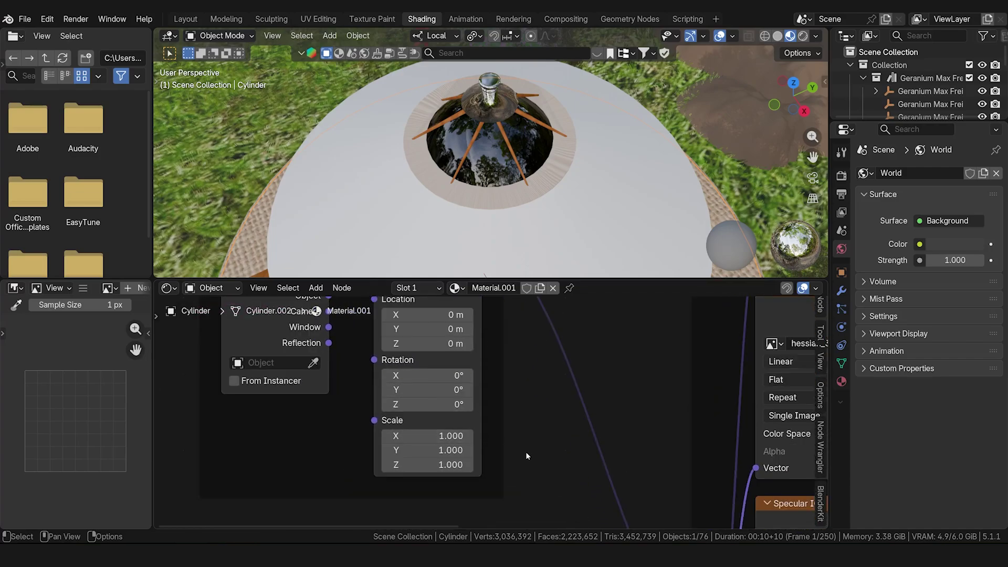
pyautogui.moveTo(527, 455); pyautogui.dragTo(535, 442, button='middle')
pyautogui.scroll(2, 499, 199)
pyautogui.keyDown('shift'); pyautogui.moveTo(519, 231); pyautogui.dragTo(503, 252, button='middle'); pyautogui.keyUp('shift')
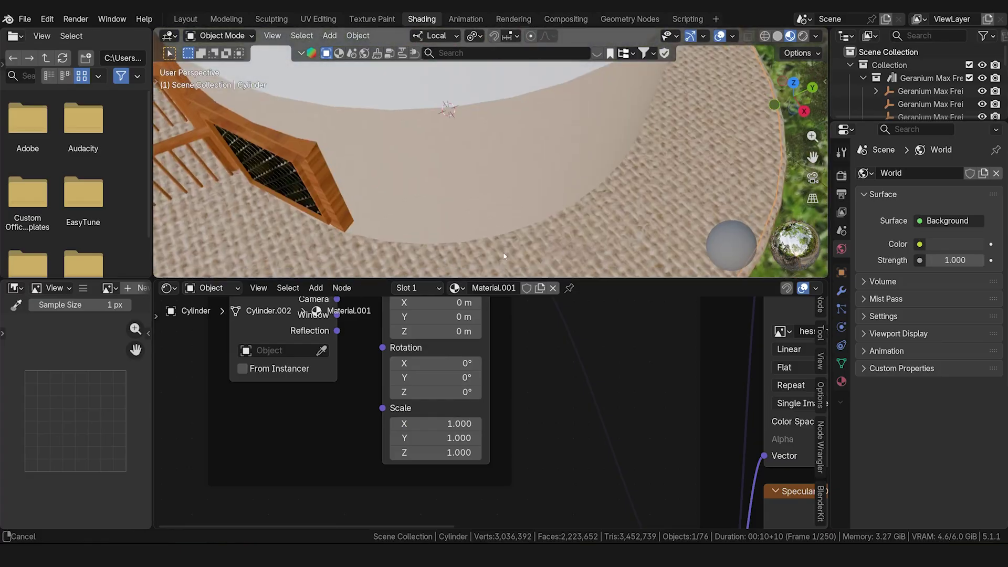
pyautogui.keyDown('shift'); pyautogui.moveTo(619, 256); pyautogui.dragTo(582, 197, button='middle'); pyautogui.keyUp('shift')
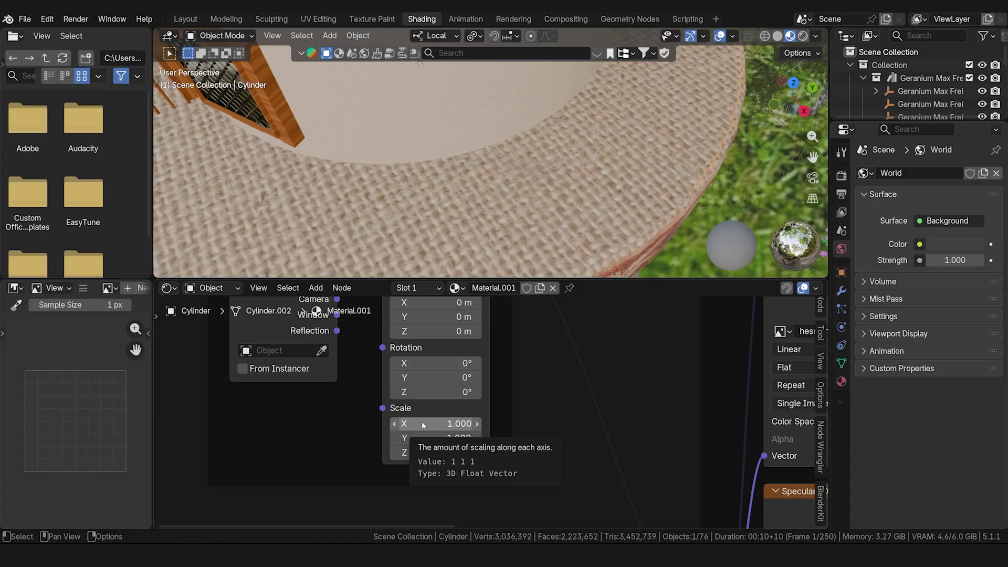
pyautogui.moveTo(430, 425); pyautogui.dragTo(429, 453)
pyautogui.click(501, 429)
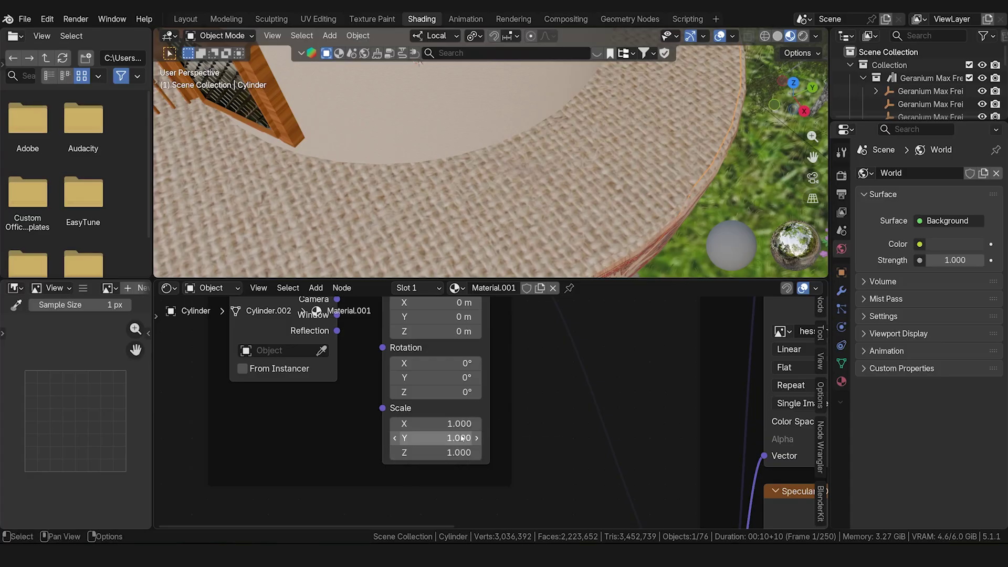
pyautogui.click(434, 425)
pyautogui.click(436, 424)
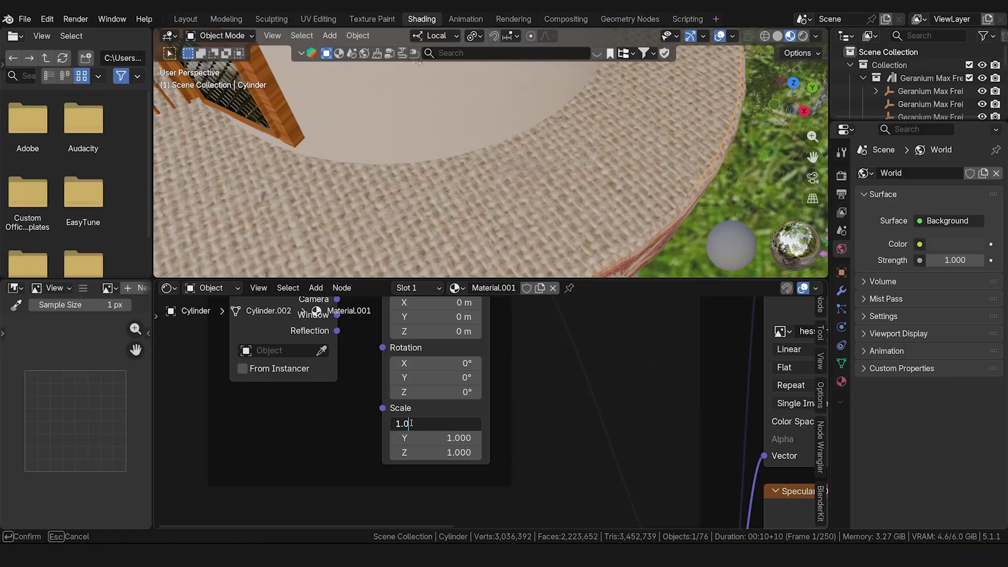
pyautogui.hotkey('ctrl', 'a')
pyautogui.click(571, 436)
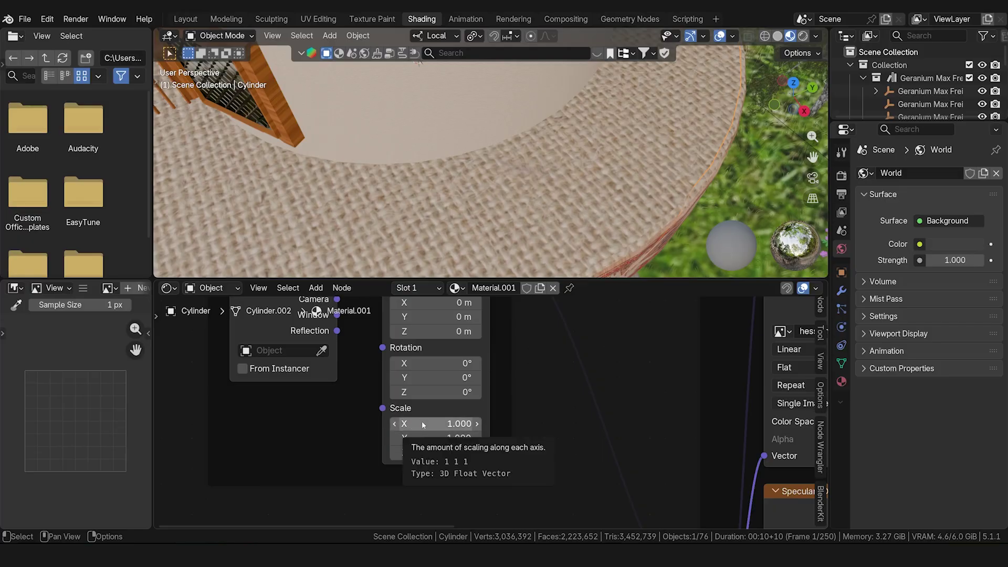
# - Try Mapping scales of 2 and 3 on all axes for the platform's hessian texture
pyautogui.moveTo(425, 424); pyautogui.dragTo(426, 453)
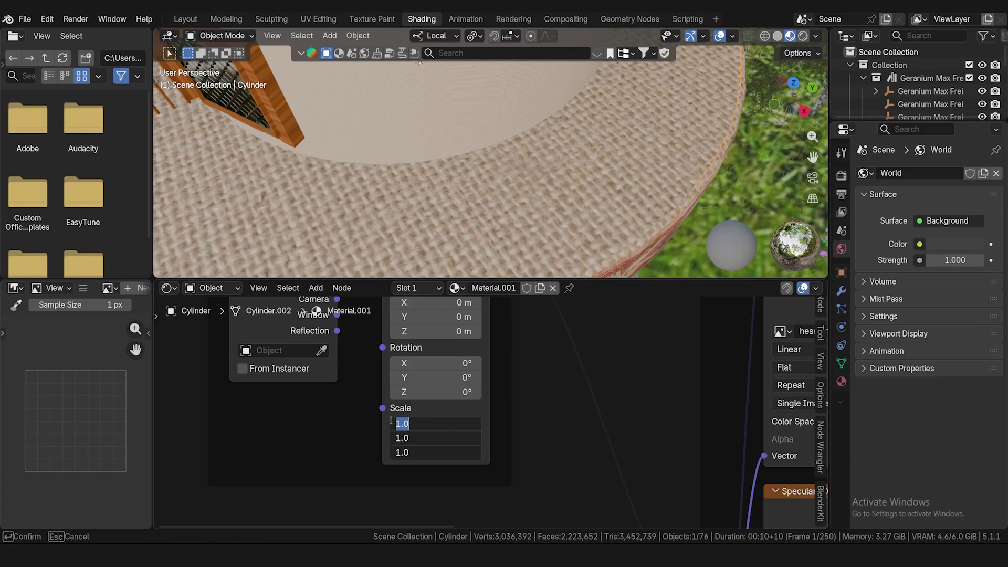
pyautogui.write('2')
pyautogui.press('Return')
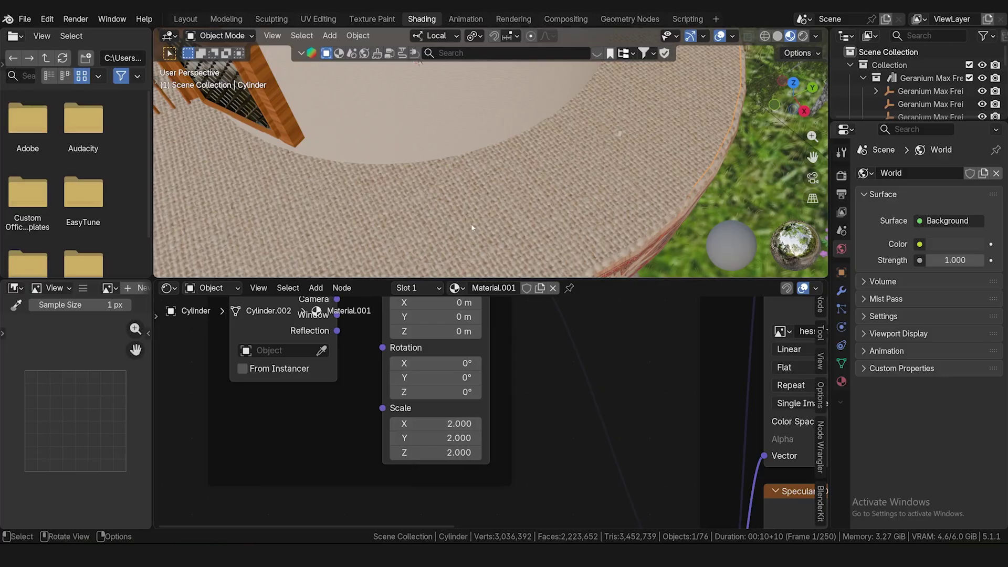
pyautogui.moveTo(435, 423); pyautogui.dragTo(436, 452)
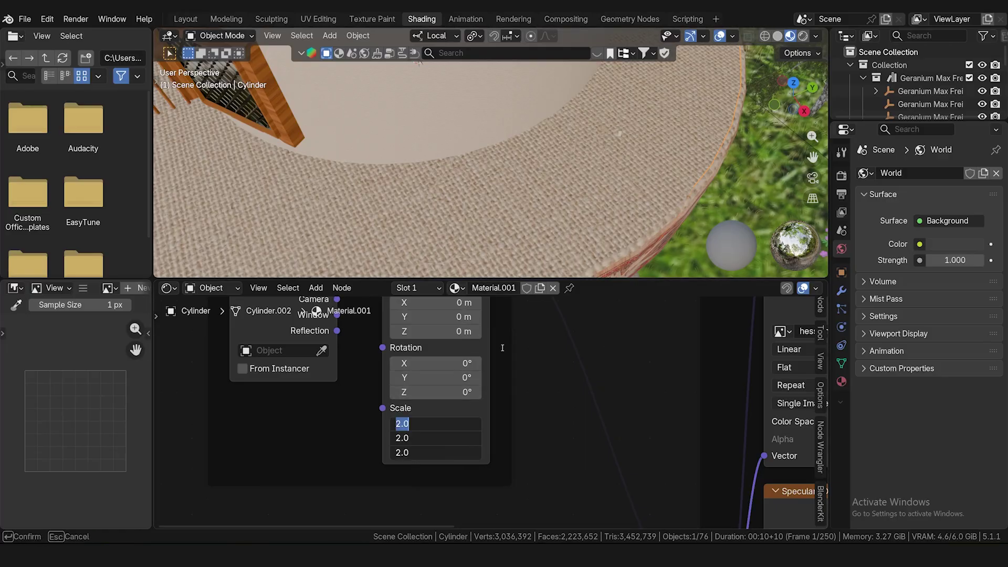
pyautogui.write('3')
pyautogui.press('Return')
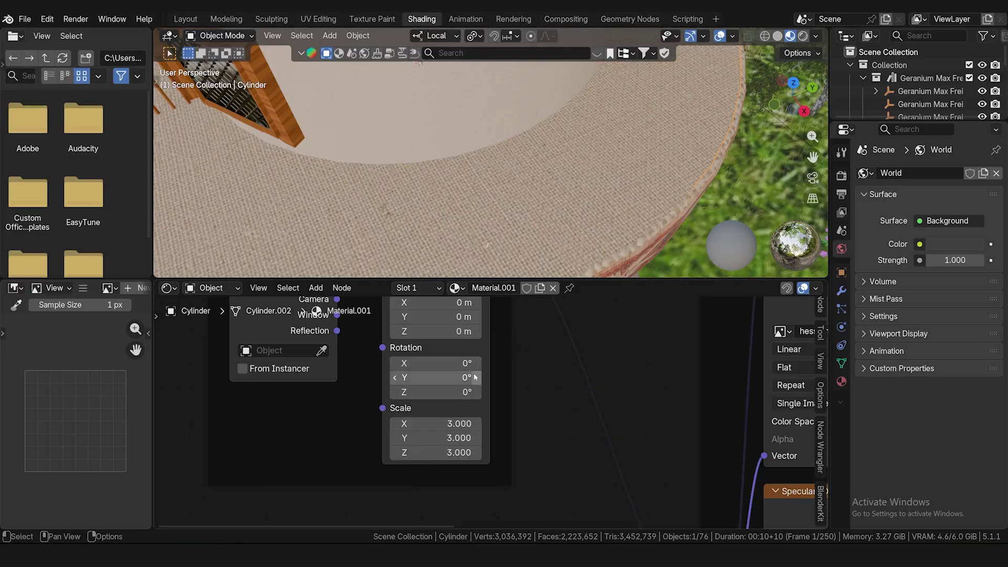
pyautogui.scroll(-2, 417, 198)
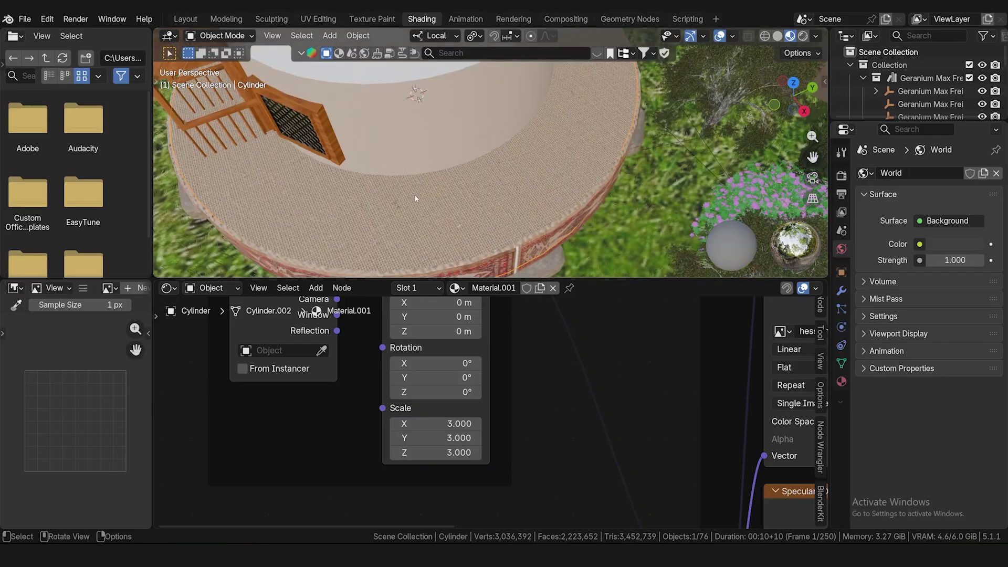
pyautogui.scroll(2, 416, 199)
# - Try a Mapping scale of 5 on all axes for the platform's weave, compare it up close, and reset the scale to 1
pyautogui.moveTo(431, 424)
pyautogui.mouseDown()
pyautogui.moveTo(430, 452)
pyautogui.moveTo(432, 426)
pyautogui.mouseUp()
pyautogui.write('5')
pyautogui.press('Return')
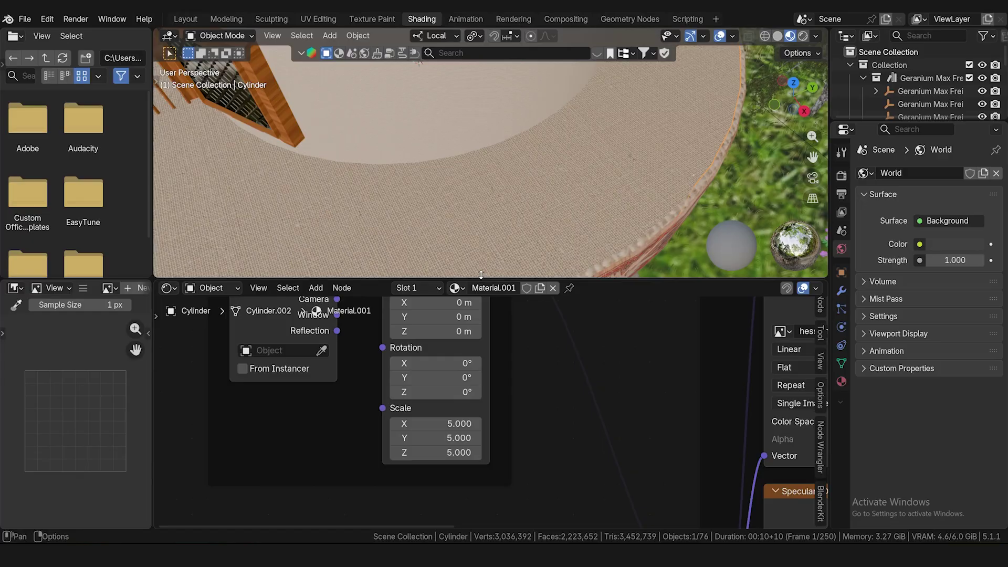
pyautogui.scroll(3, 487, 240)
pyautogui.scroll(-6, 487, 239)
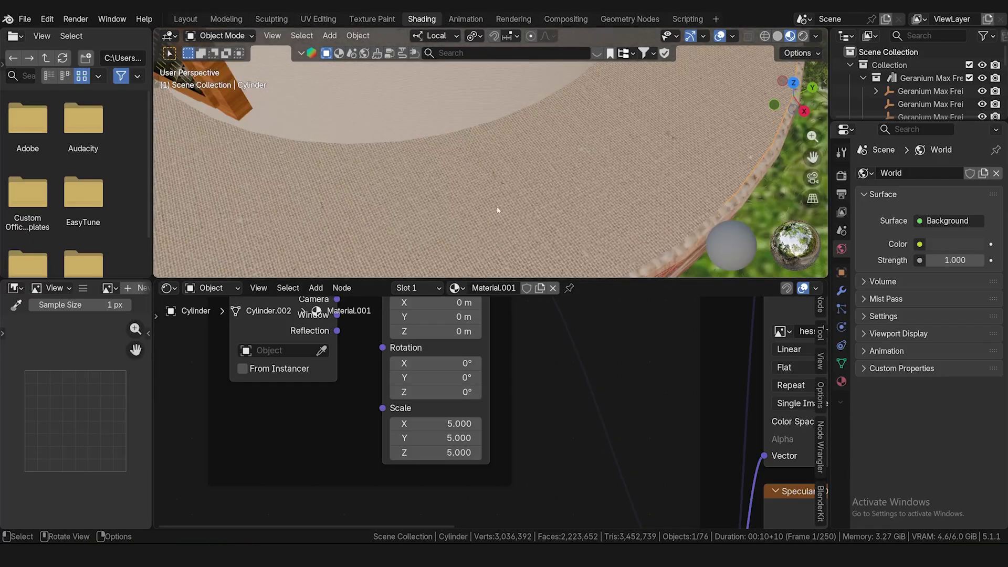
pyautogui.moveTo(498, 210); pyautogui.dragTo(476, 184, button='middle')
pyautogui.scroll(2, 369, 176)
pyautogui.scroll(-3, 369, 175)
pyautogui.scroll(1, 477, 183)
pyautogui.moveTo(430, 423); pyautogui.dragTo(429, 452)
pyautogui.write('1')
pyautogui.press('Return')
pyautogui.scroll(2, 476, 151)
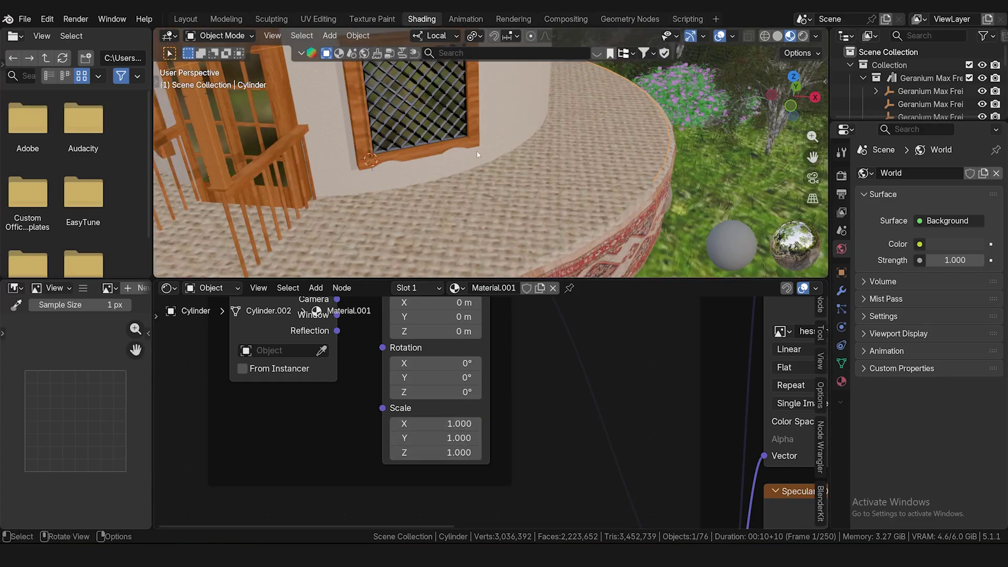
# - Set the Mapping scale of the platform's hessian texture to 6 on X, Y and Z
pyautogui.moveTo(437, 424); pyautogui.dragTo(438, 453)
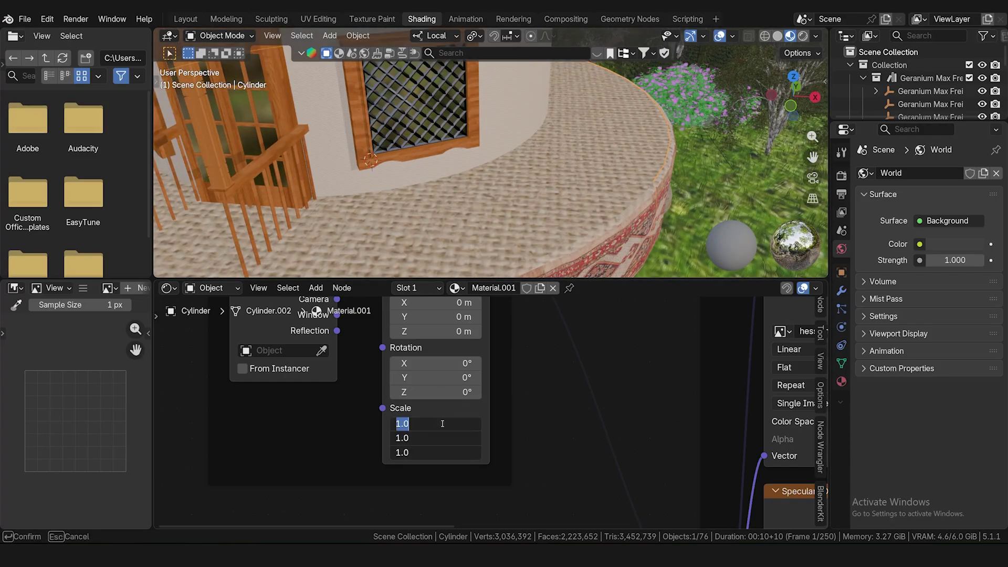
pyautogui.write('6')
pyautogui.press('Return')
pyautogui.scroll(2, 594, 203)
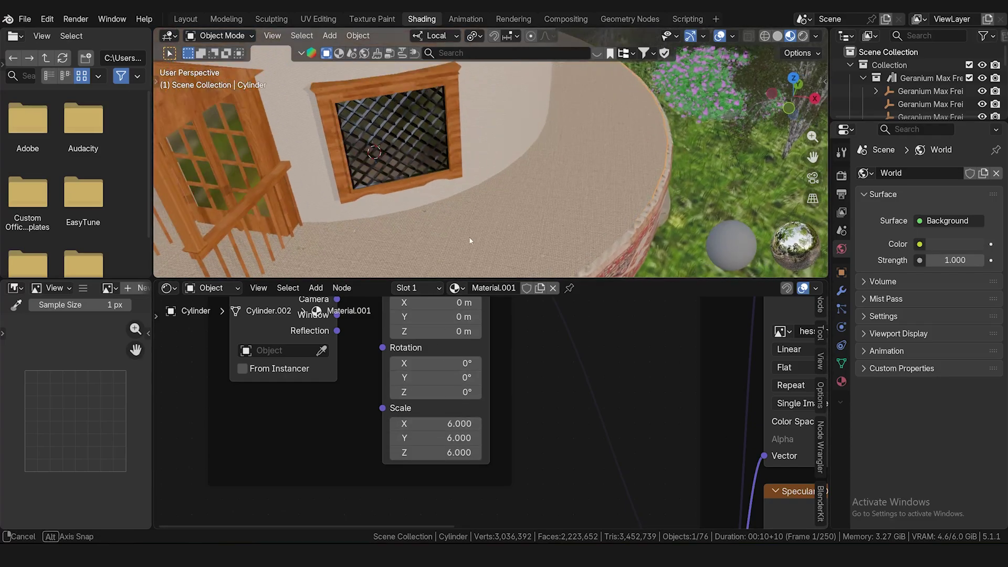
pyautogui.scroll(2, 595, 202)
pyautogui.scroll(-5, 593, 198)
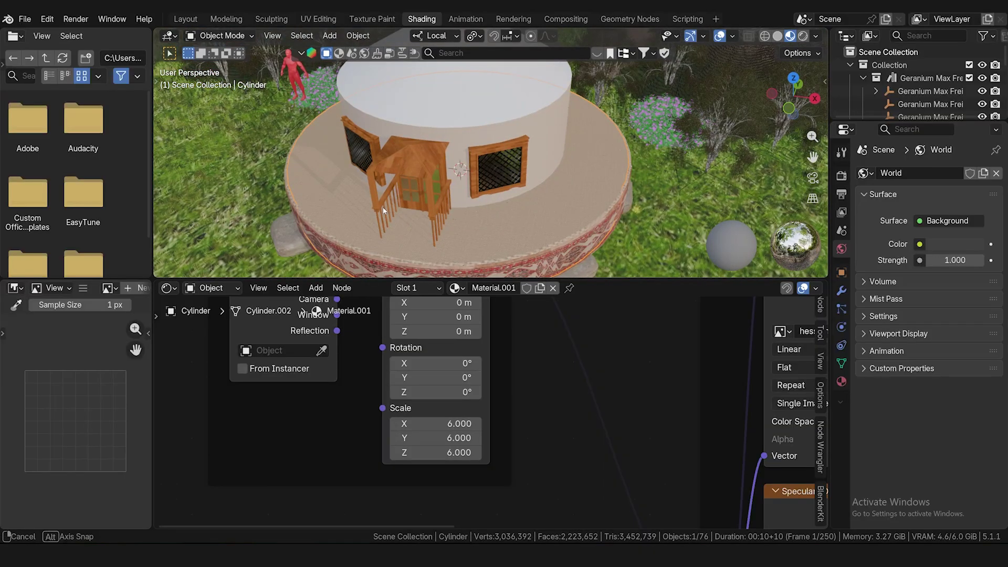
pyautogui.moveTo(593, 198); pyautogui.dragTo(424, 206, button='middle')
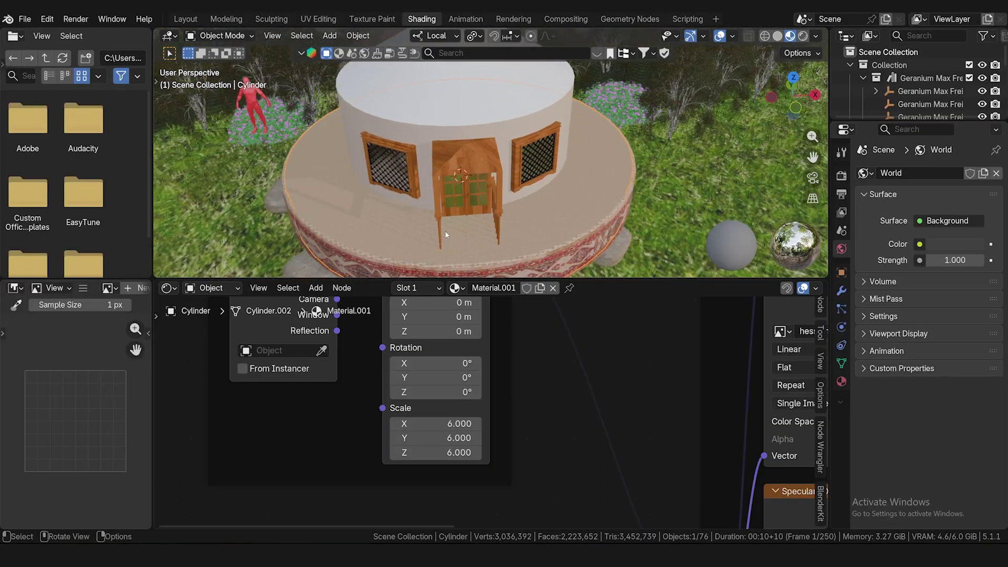
# - Open the carpet-banded platform rim in Edit Mode with its carpet material's nodes in view
pyautogui.click(492, 266)
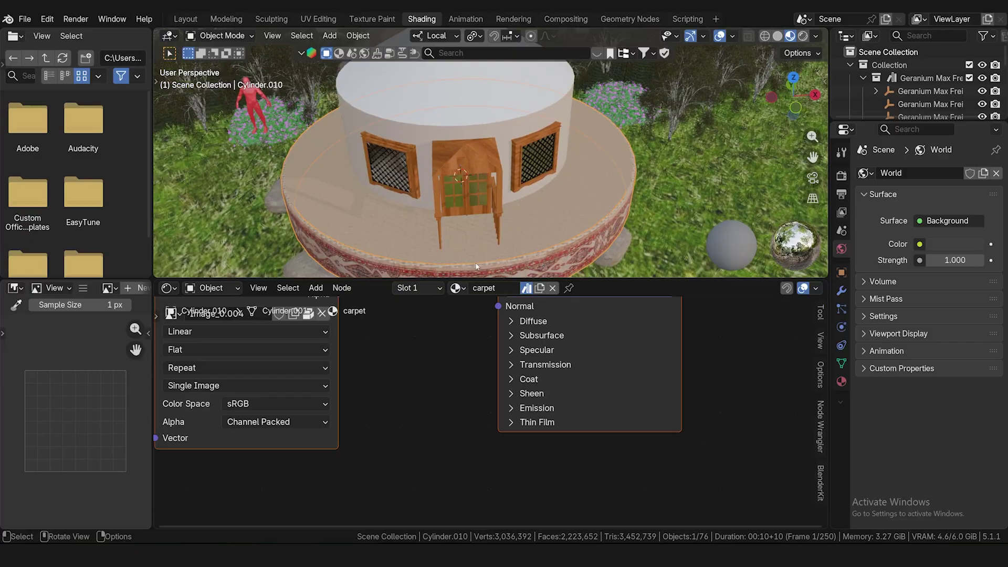
pyautogui.scroll(3, 477, 267)
pyautogui.press('Tab')
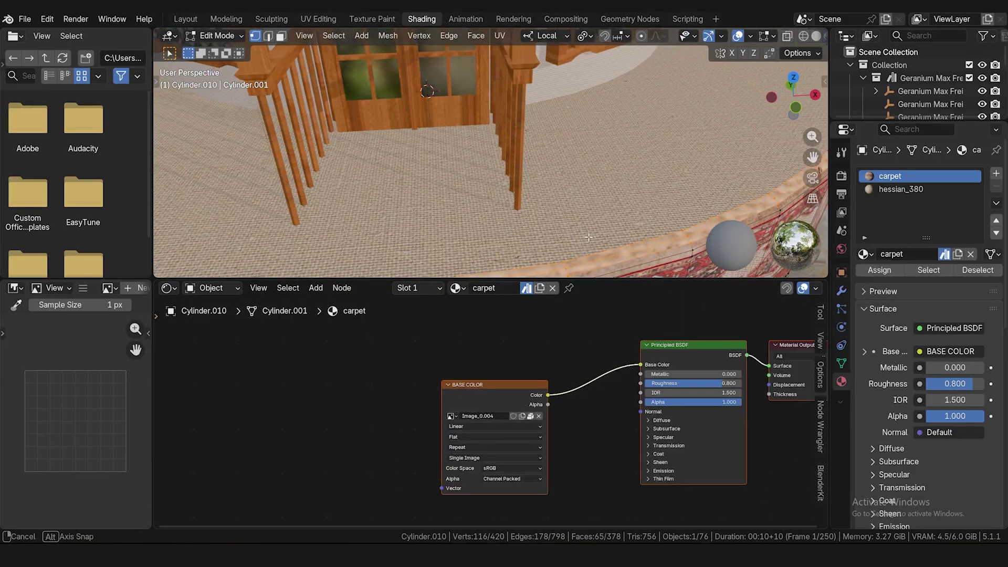
pyautogui.moveTo(525, 173); pyautogui.dragTo(572, 237, button='middle')
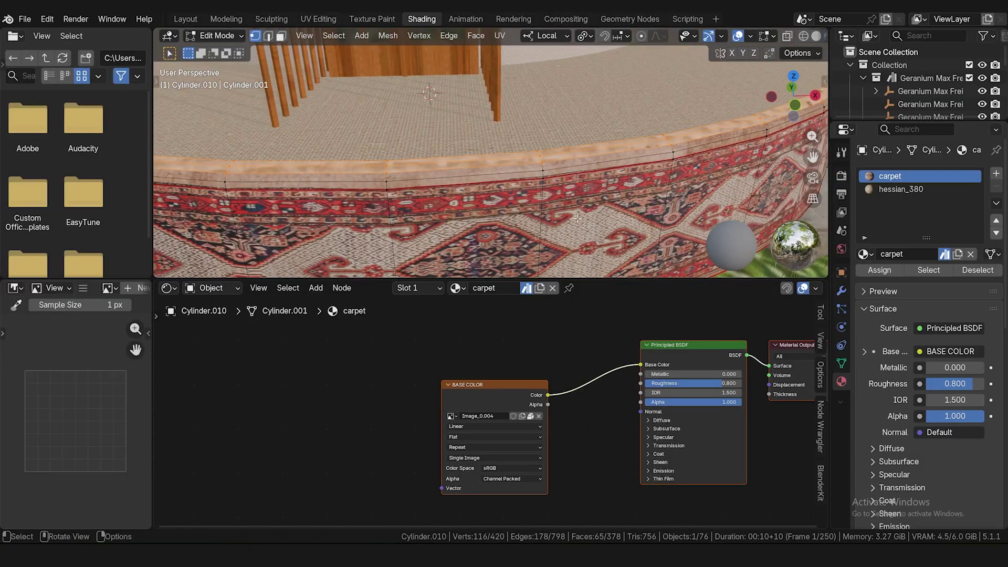
pyautogui.moveTo(469, 364); pyautogui.dragTo(534, 338, button='middle')
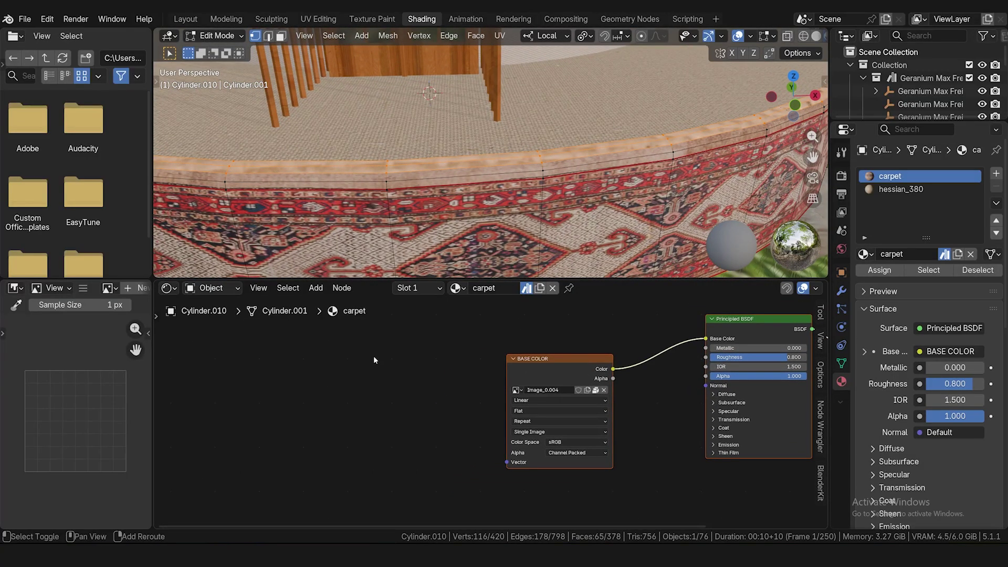
# - Add a Texture Coordinate node to the carpet material, beside the BASE COLOR image node
pyautogui.hotkey('shift', 'a')
pyautogui.write('te')
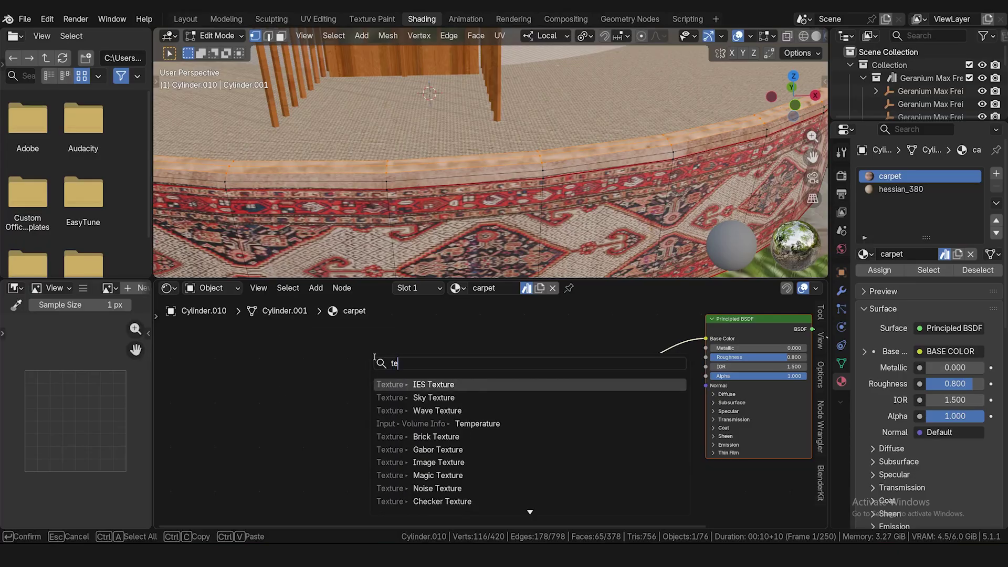
pyautogui.write('xtu')
pyautogui.press('BackSpace')
pyautogui.press('BackSpace')
pyautogui.press('BackSpace')
pyautogui.press('BackSpace')
pyautogui.press('BackSpace')
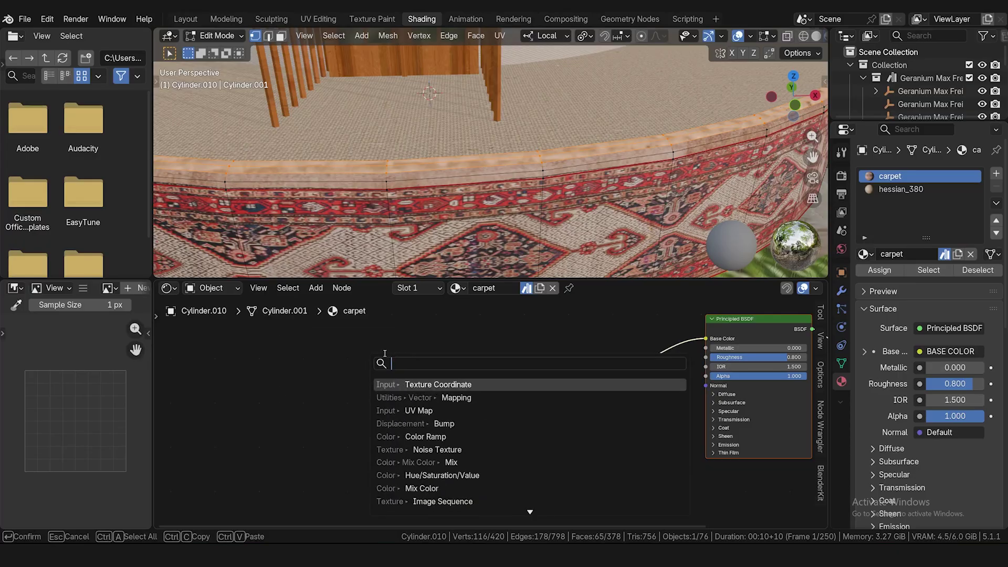
pyautogui.write('coor')
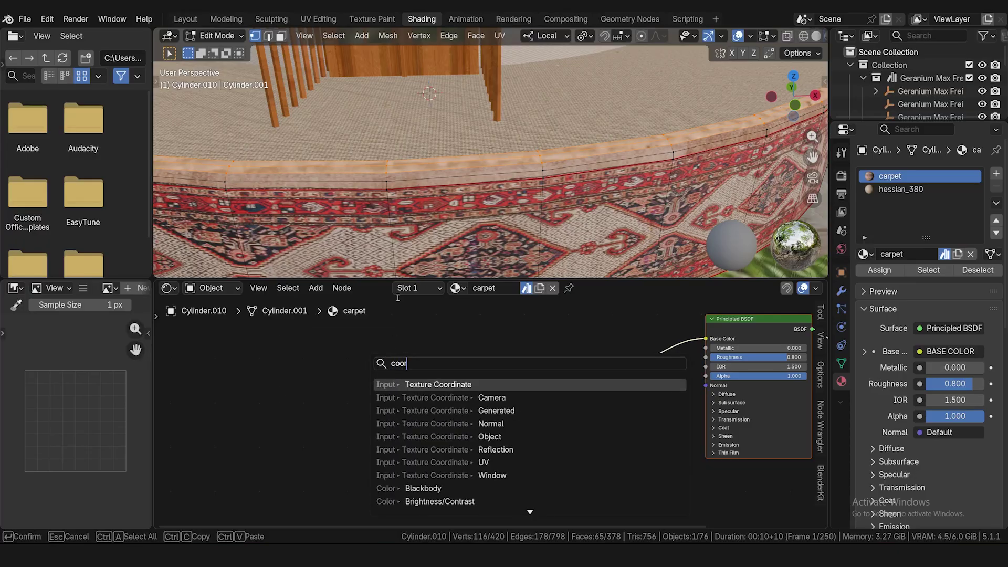
pyautogui.click(433, 385)
pyautogui.click(269, 374)
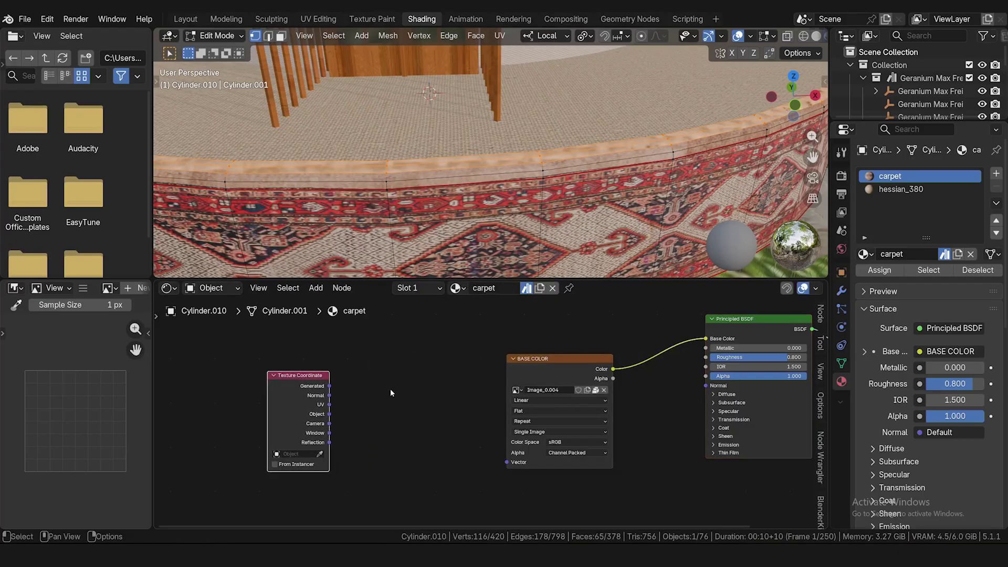
# - Add a Mapping node and link it between the Generated coordinate output and the BASE COLOR image's Vector input
pyautogui.hotkey('shift', 'a')
pyautogui.write('map')
pyautogui.press('Return')
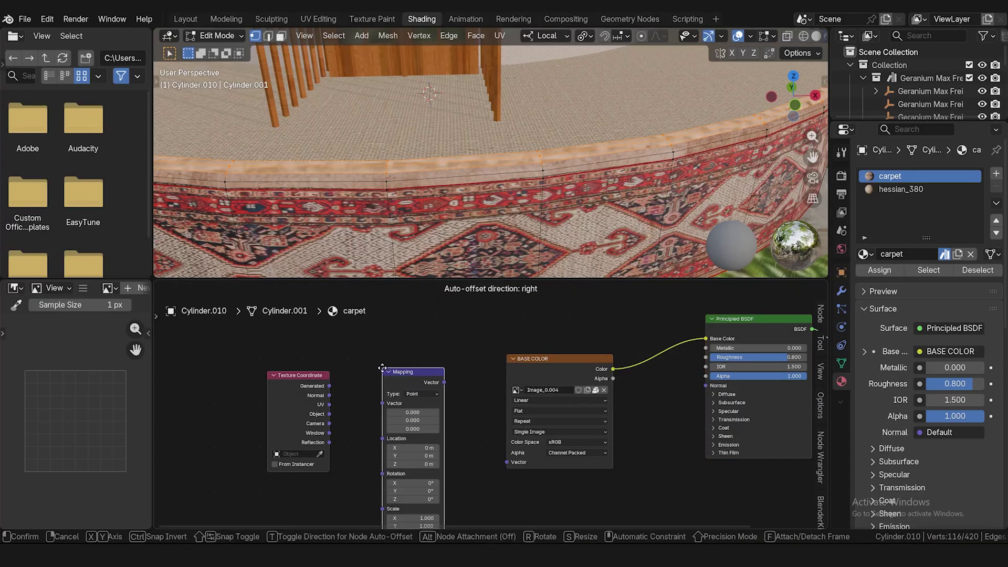
pyautogui.click(382, 367)
pyautogui.moveTo(326, 382); pyautogui.dragTo(311, 372)
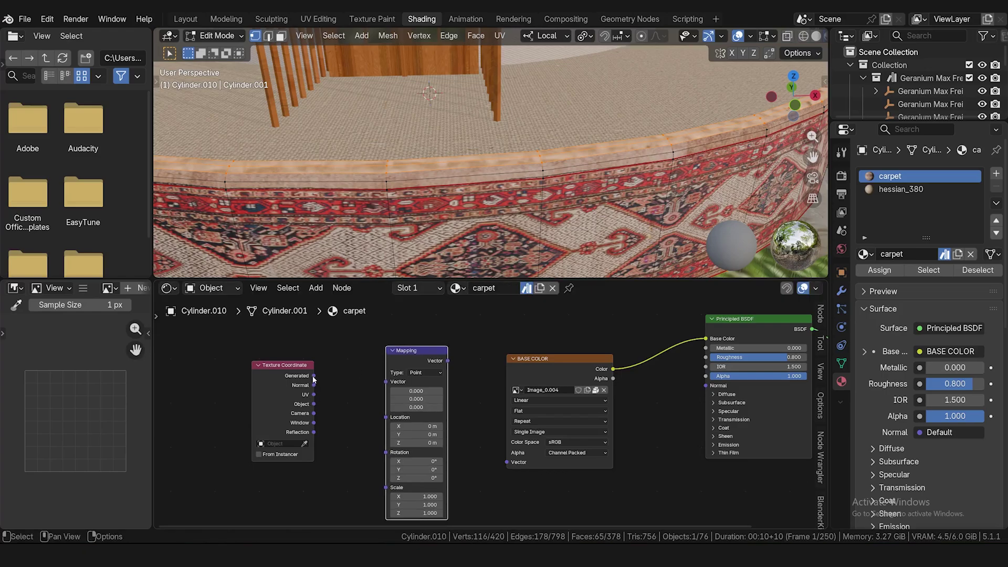
pyautogui.moveTo(313, 376); pyautogui.dragTo(396, 384)
pyautogui.moveTo(448, 361); pyautogui.dragTo(500, 459)
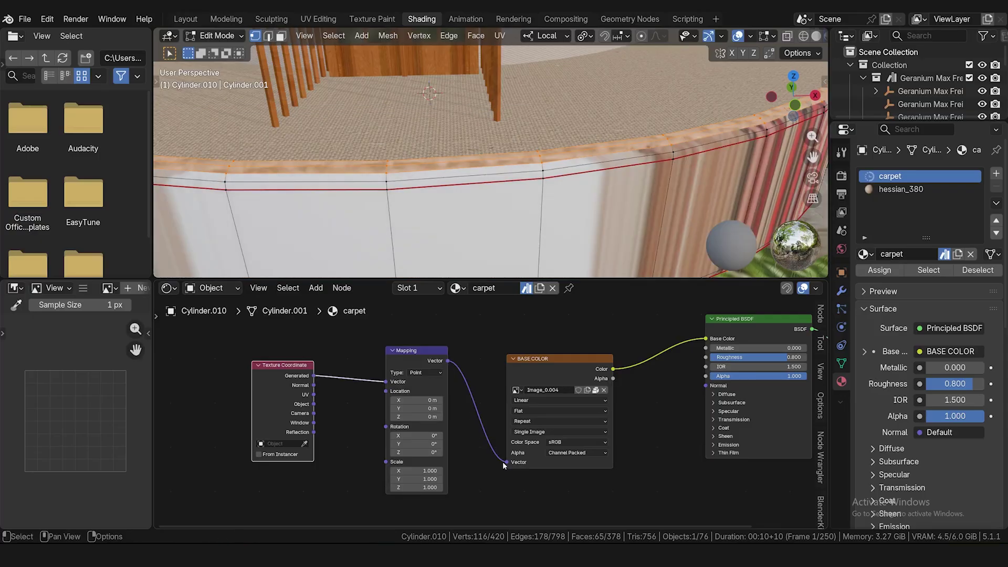
# - Delete the Texture Coordinate and Mapping nodes from the carpet material
pyautogui.scroll(-1, 380, 436)
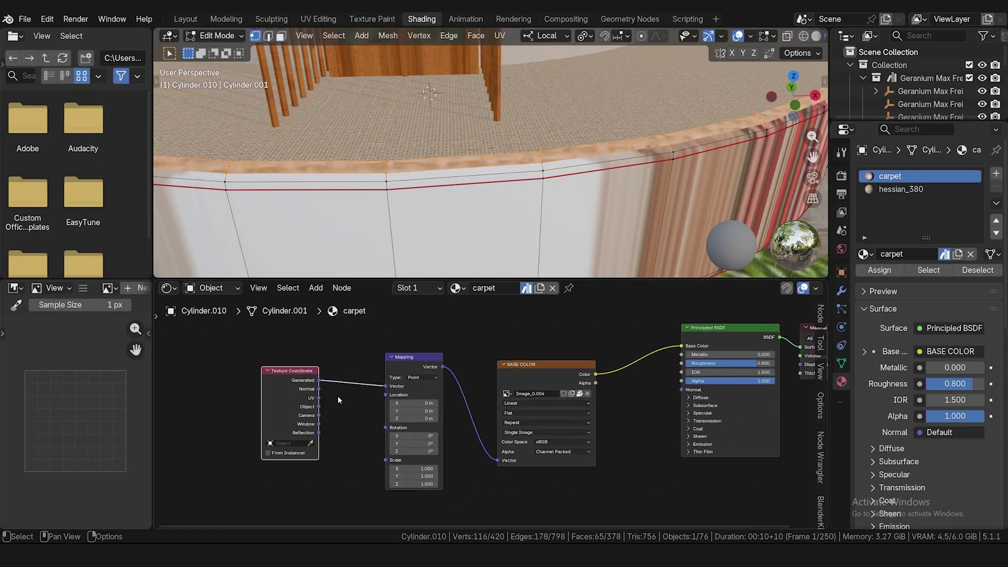
pyautogui.moveTo(279, 341); pyautogui.dragTo(473, 410)
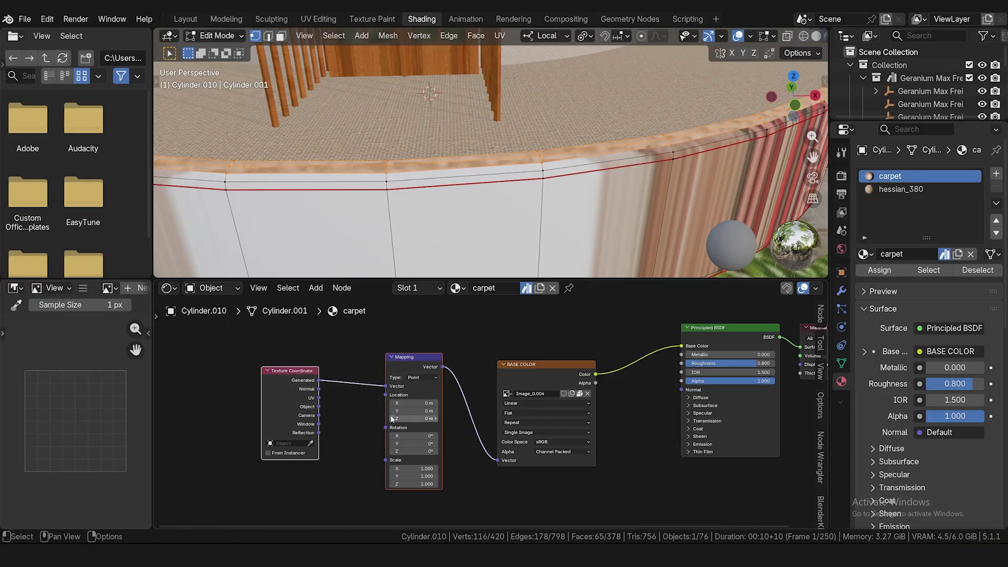
pyautogui.press('x')
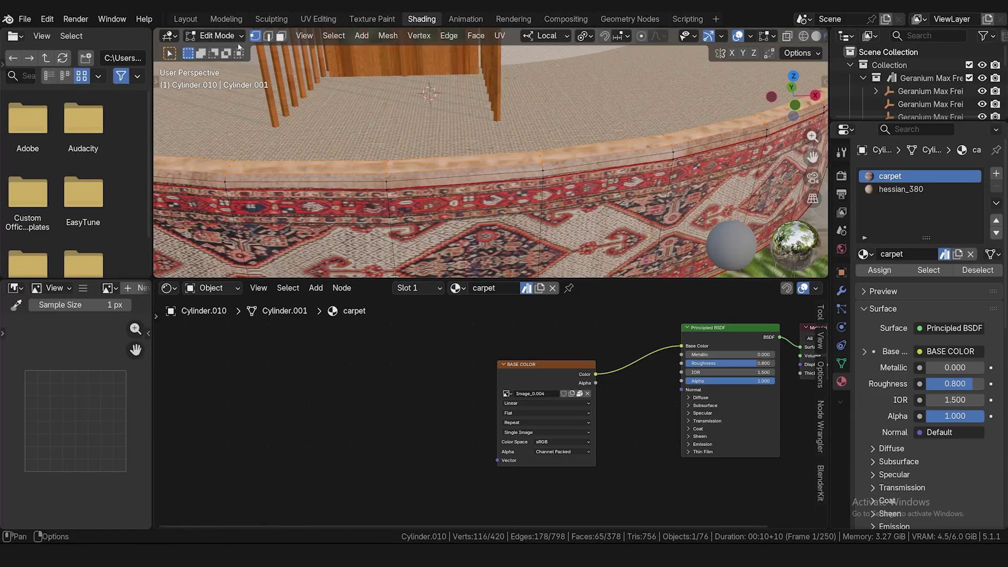
# - In face selection, select the face loop along the rim's top edge and bring up the Mapping node of hessian_380
pyautogui.click(280, 37)
pyautogui.scroll(-6, 359, 181)
pyautogui.moveTo(358, 180); pyautogui.dragTo(412, 139, button='middle')
pyautogui.scroll(4, 405, 139)
pyautogui.scroll(-3, 399, 139)
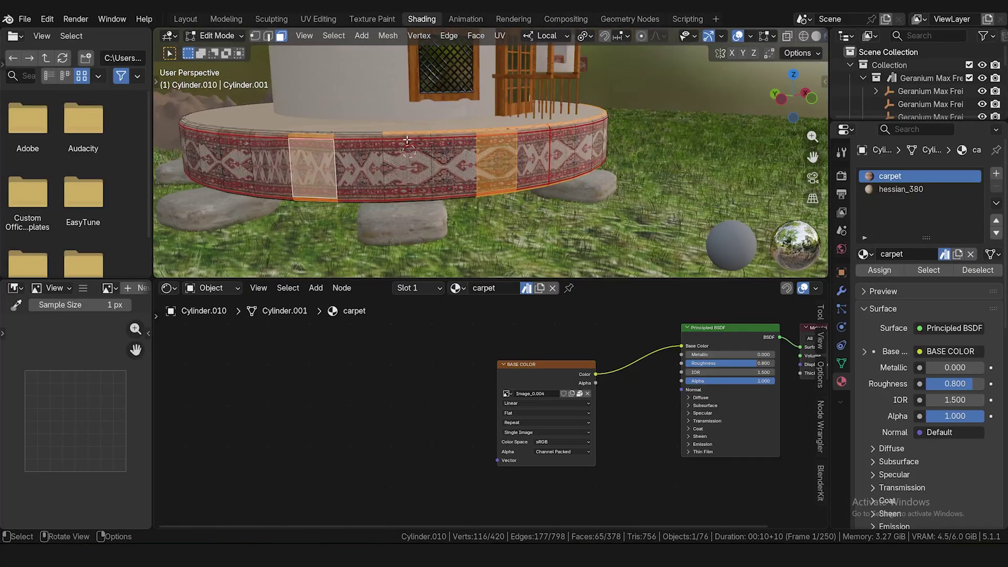
pyautogui.scroll(6, 398, 140)
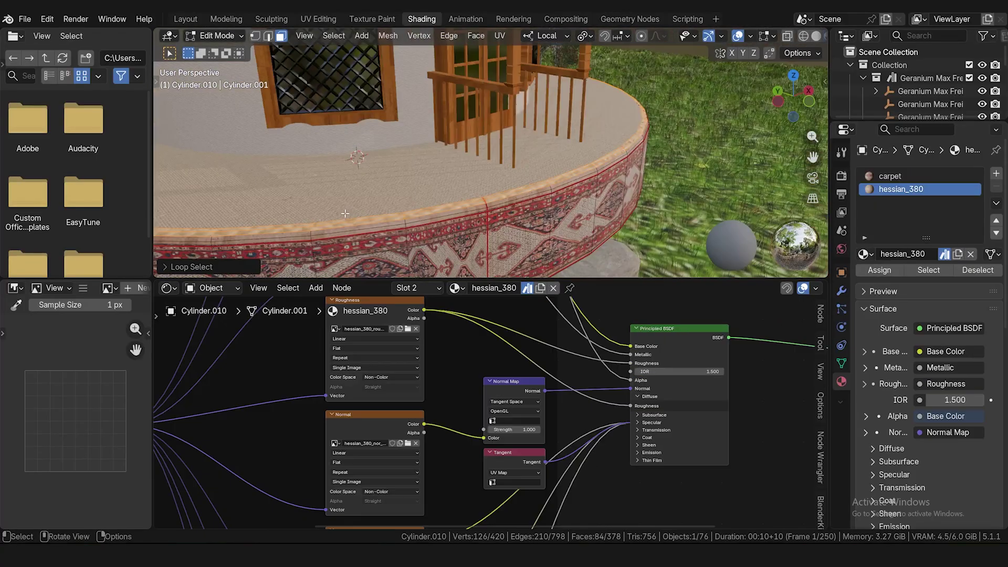
pyautogui.moveTo(265, 234); pyautogui.dragTo(354, 218, button='middle')
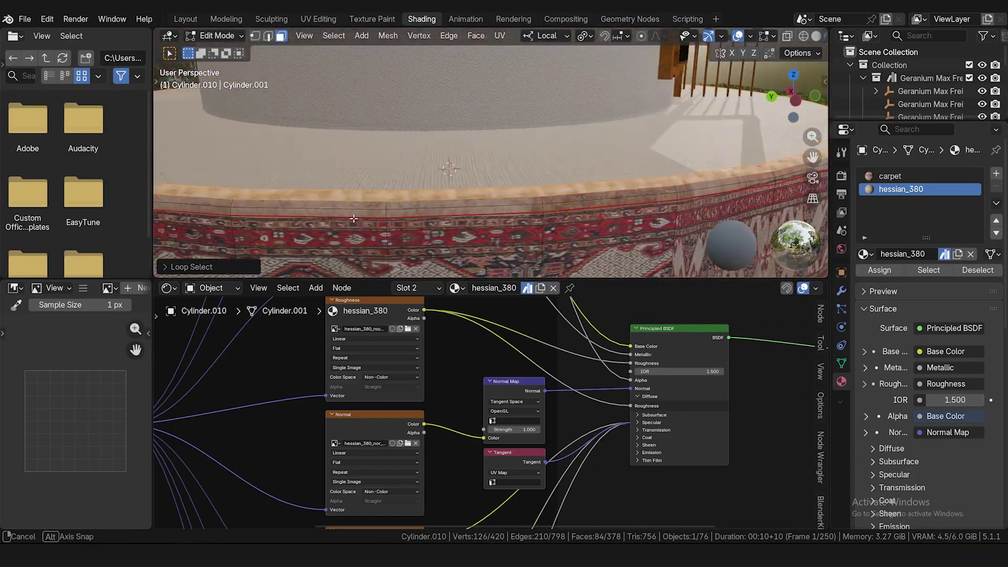
pyautogui.scroll(-3, 362, 216)
pyautogui.scroll(4, 439, 211)
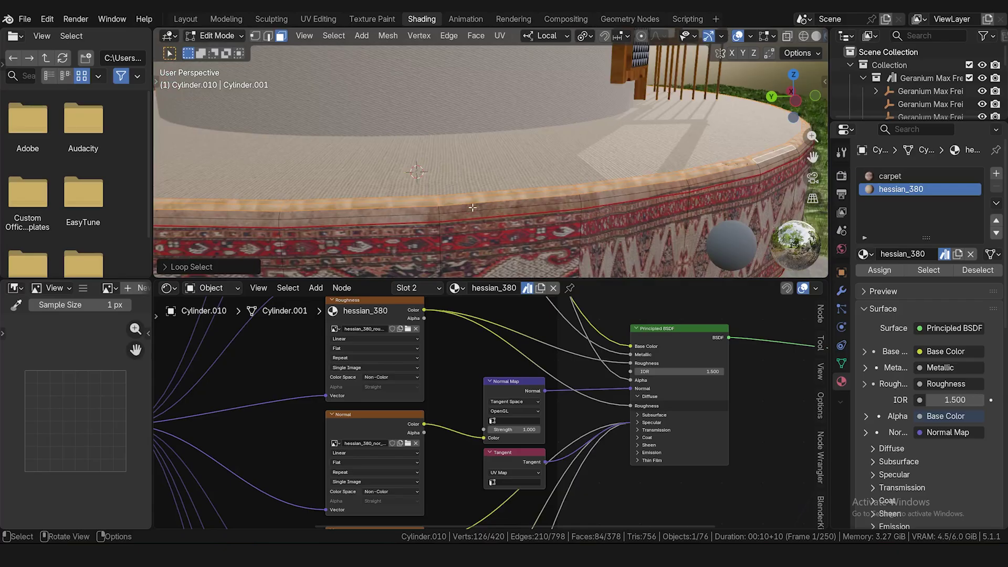
pyautogui.scroll(-2, 281, 411)
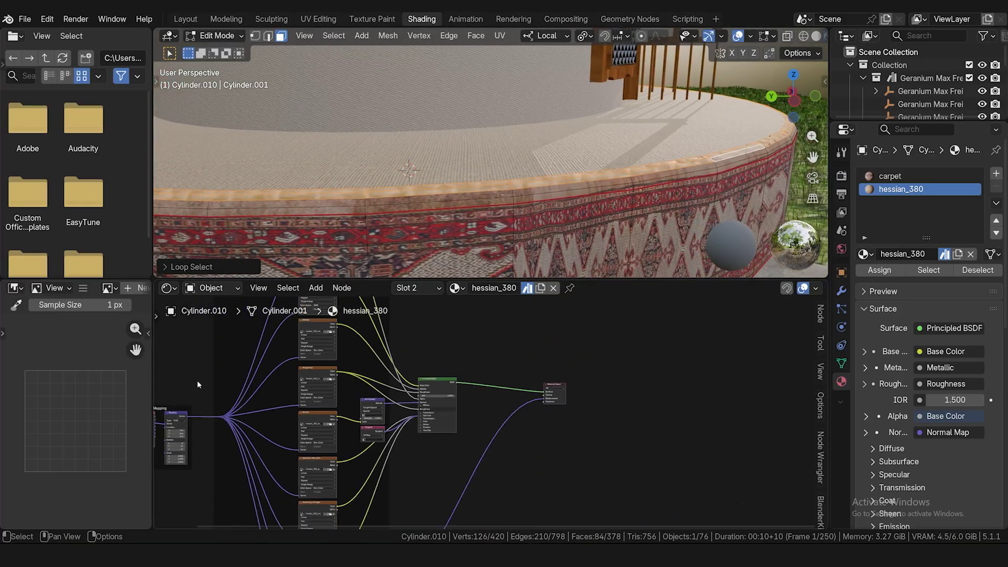
pyautogui.moveTo(197, 380); pyautogui.dragTo(536, 365, button='middle')
pyautogui.scroll(4, 437, 359)
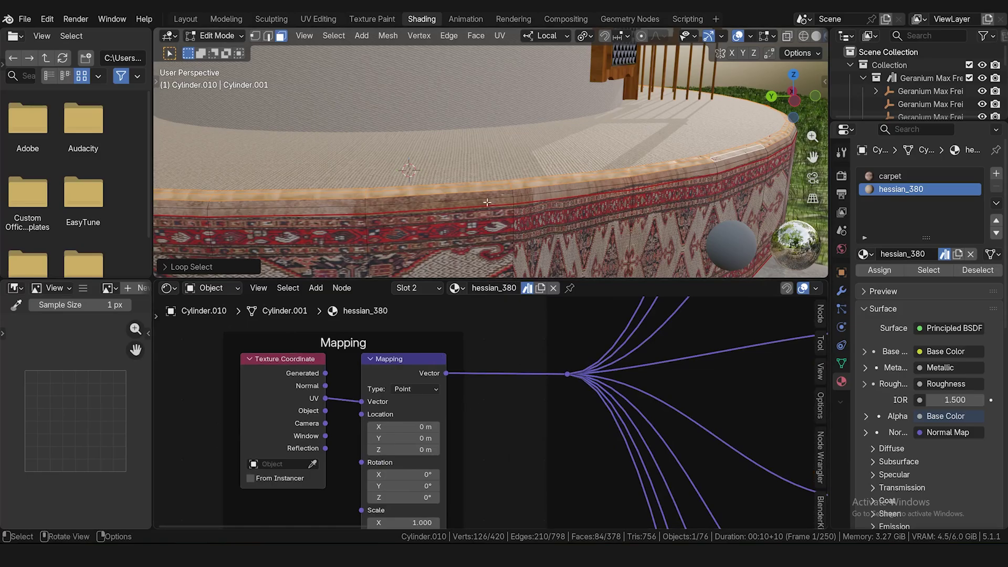
# - Set the Mapping scale of hessian_380 to 6 on X, Y and Z and check the rim's weave up close
pyautogui.scroll(-4, 510, 188)
pyautogui.moveTo(490, 449); pyautogui.dragTo(504, 335, button='middle')
pyautogui.moveTo(416, 409); pyautogui.dragTo(416, 431)
pyautogui.write('6')
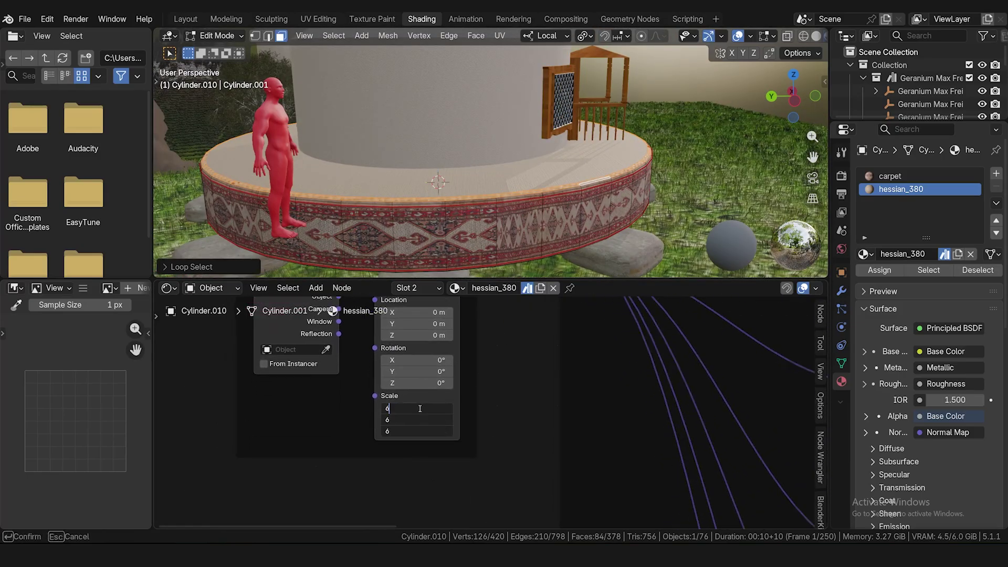
pyautogui.press('Return')
pyautogui.scroll(5, 484, 213)
pyautogui.scroll(-3, 484, 213)
pyautogui.scroll(5, 481, 173)
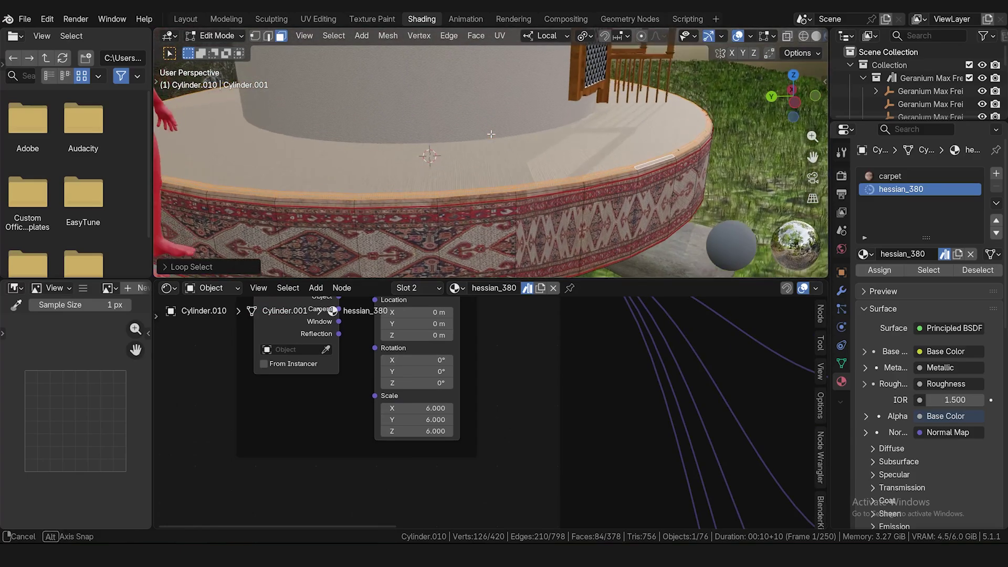
pyautogui.moveTo(491, 234); pyautogui.dragTo(489, 230, button='middle')
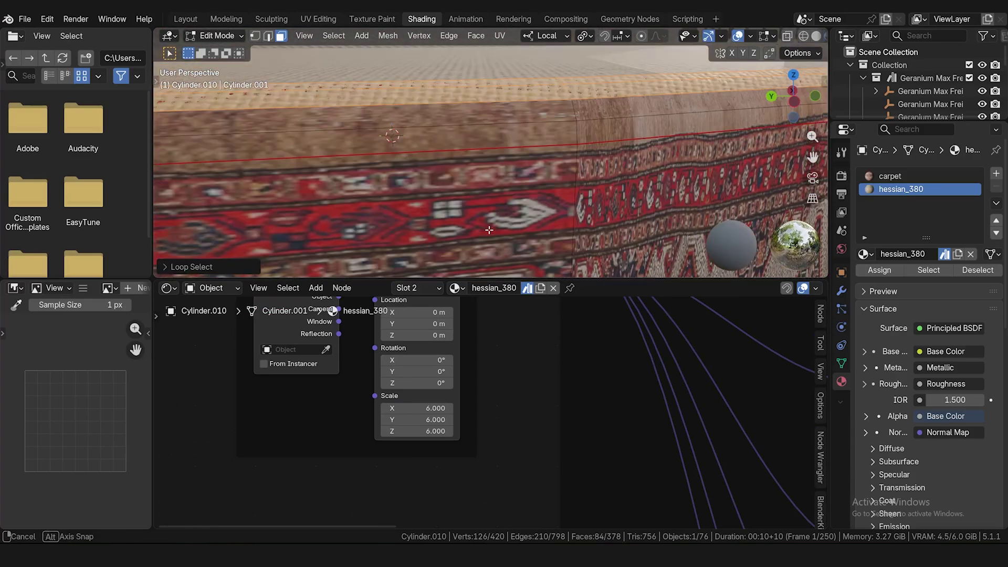
pyautogui.scroll(-4, 489, 187)
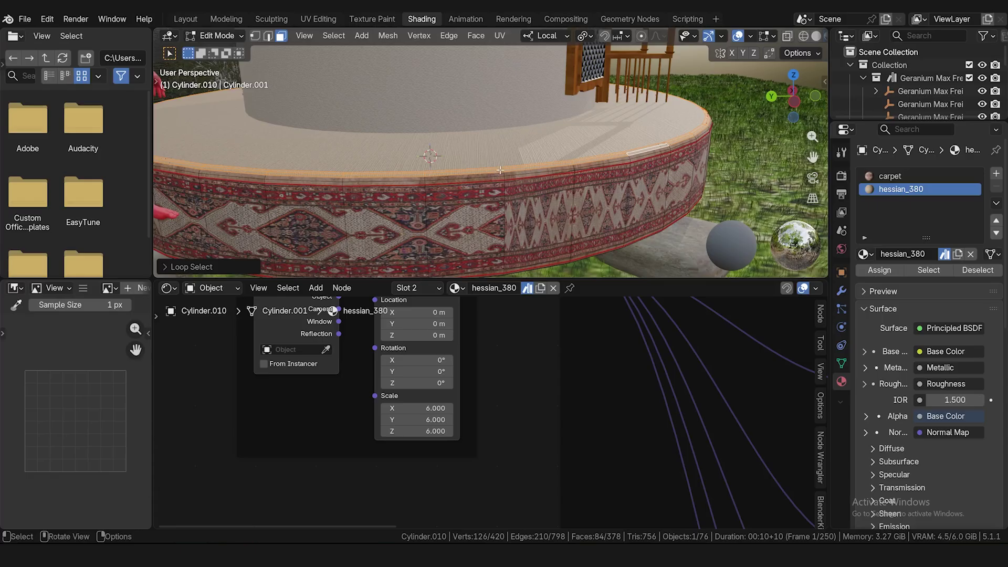
# - Select one face of the carpet band and examine the carpet material's nodes
pyautogui.click(461, 221)
pyautogui.moveTo(592, 399); pyautogui.dragTo(430, 444, button='middle')
pyautogui.moveTo(423, 361); pyautogui.dragTo(470, 335, button='middle')
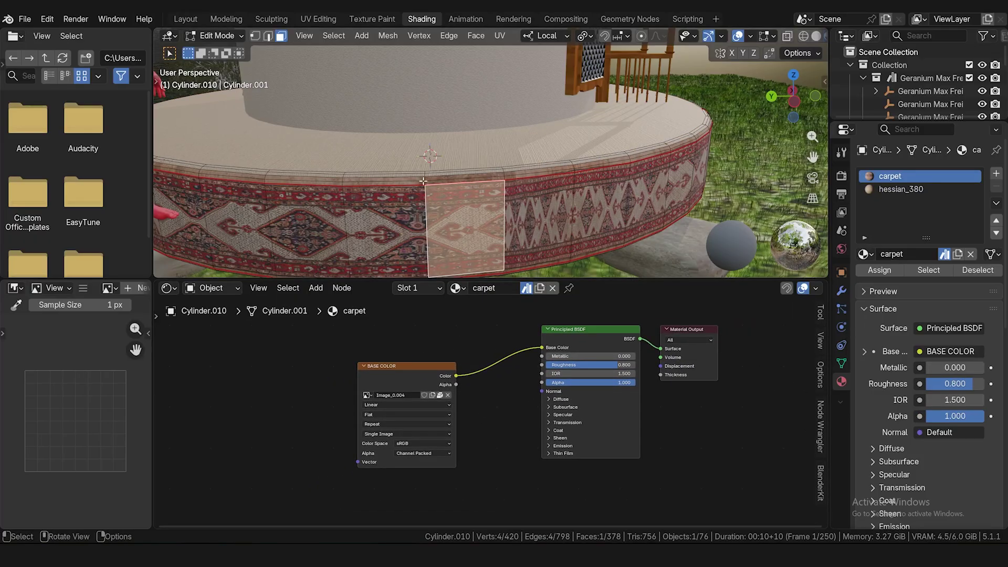
# - Reselect the face loop along the rim's top edge and examine the hessian_380 node setup
pyautogui.scroll(2, 430, 182)
pyautogui.keyDown('alt'); pyautogui.click(414, 165); pyautogui.keyUp('alt')
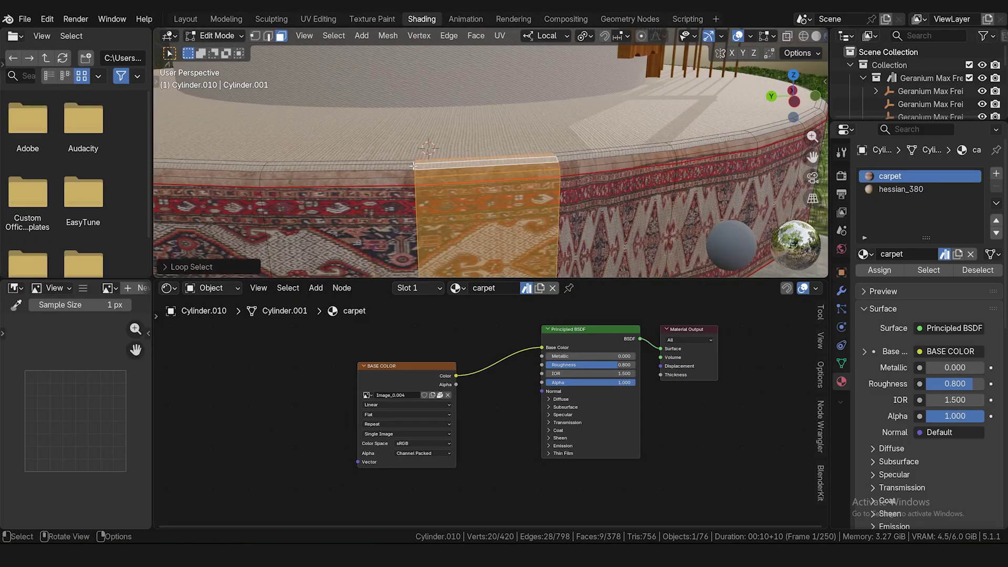
pyautogui.keyDown('alt'); pyautogui.click(416, 163); pyautogui.keyUp('alt')
pyautogui.keyDown('alt'); pyautogui.keyDown('shift'); pyautogui.click(415, 163); pyautogui.keyUp('shift'); pyautogui.keyUp('alt')
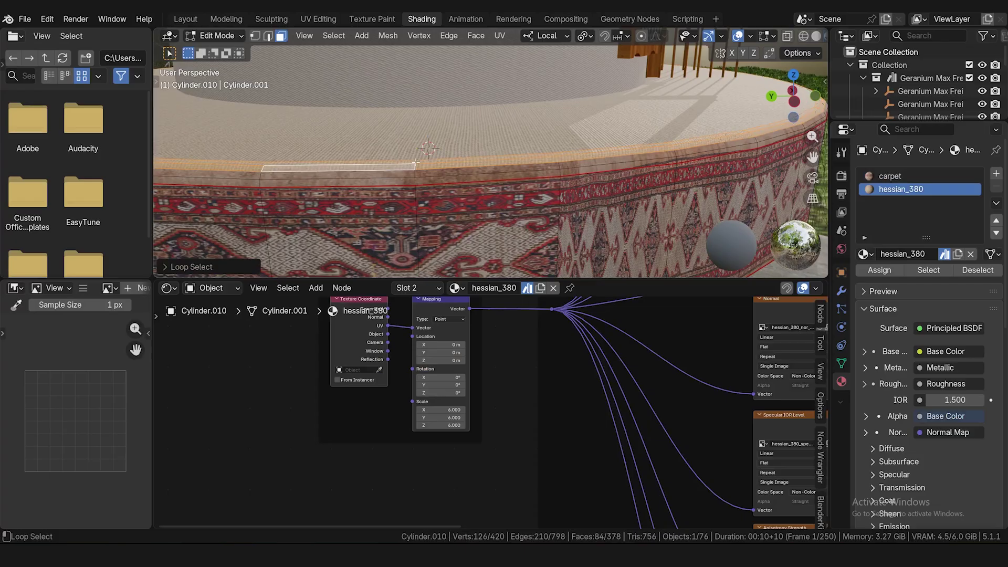
pyautogui.scroll(-4, 426, 174)
pyautogui.moveTo(493, 342); pyautogui.dragTo(463, 371, button='middle')
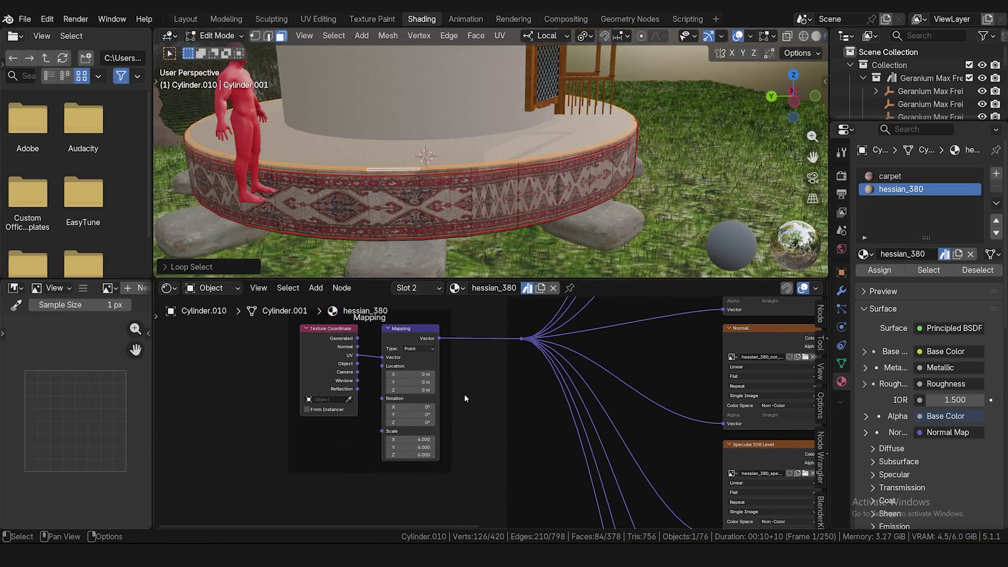
pyautogui.scroll(-4, 465, 399)
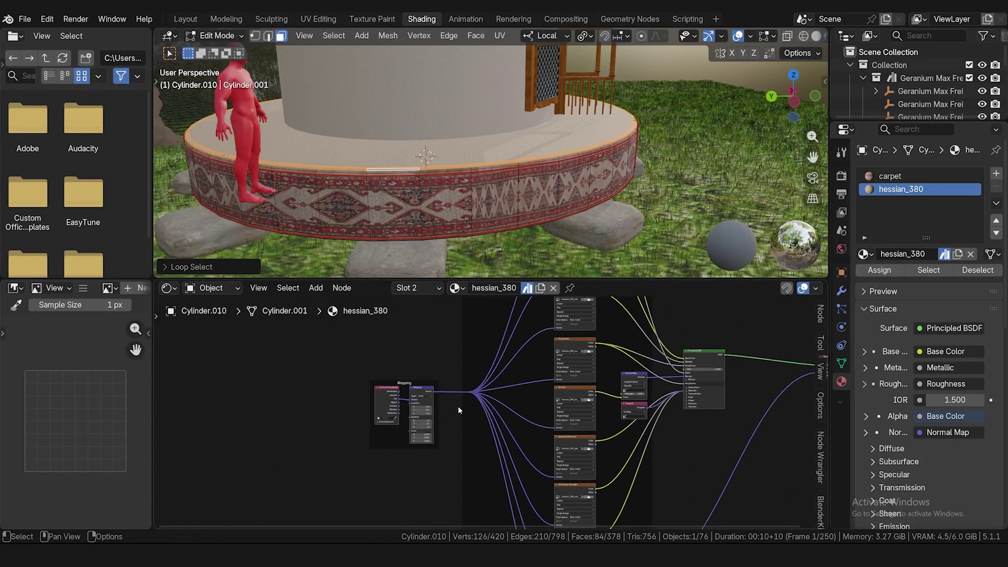
pyautogui.scroll(2, 458, 410)
pyautogui.scroll(-4, 460, 126)
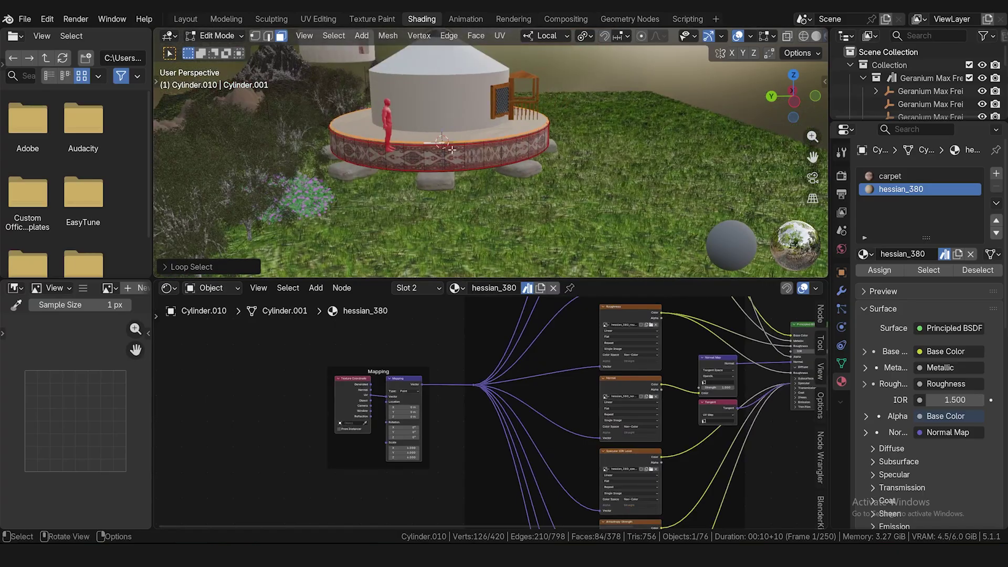
pyautogui.scroll(1, 451, 150)
# - Return to Object Mode, switch to the Layout workspace and select the round platform
pyautogui.click(202, 35)
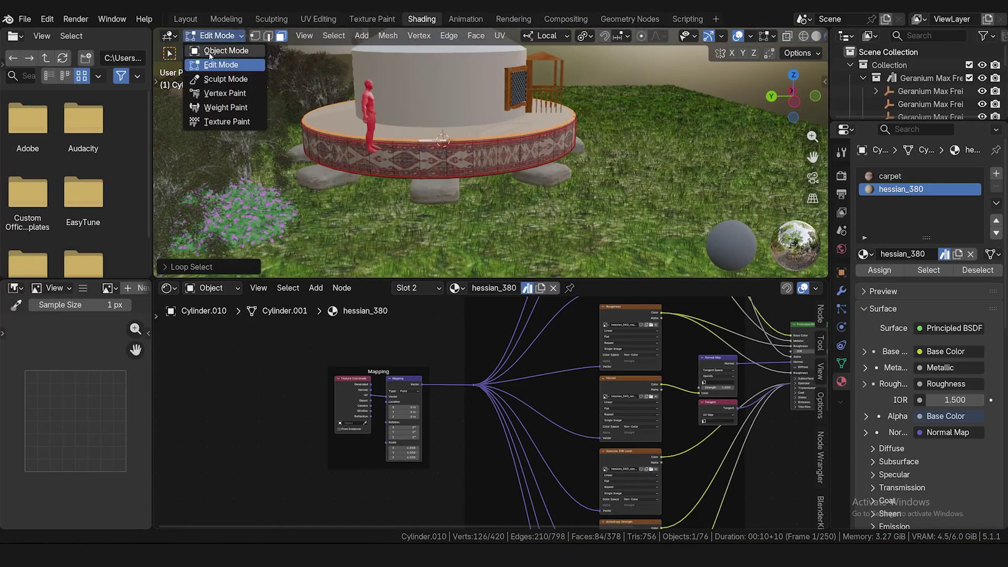
pyautogui.click(187, 19)
pyautogui.scroll(-3, 580, 357)
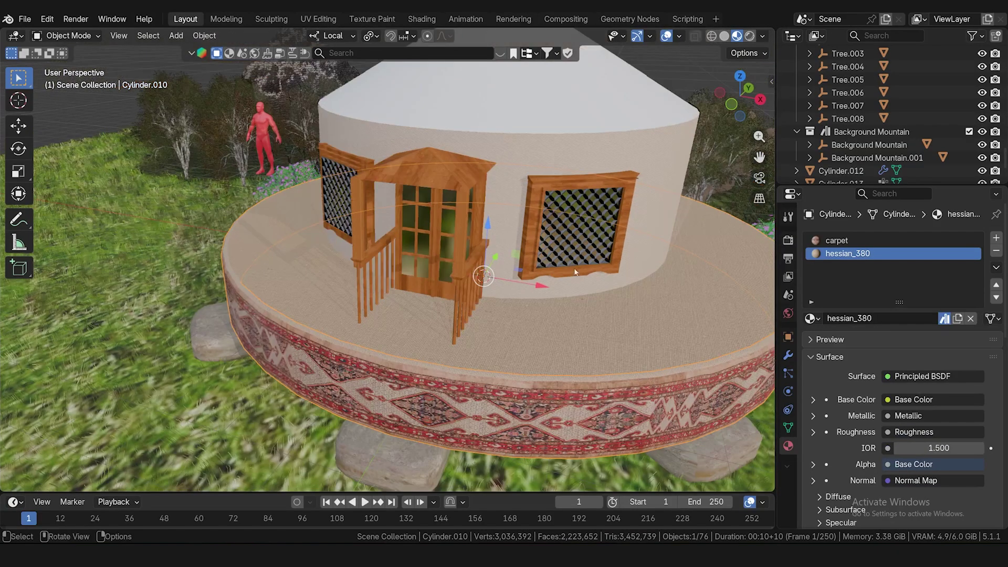
pyautogui.click(580, 357)
pyautogui.moveTo(515, 456); pyautogui.dragTo(424, 357, button='middle')
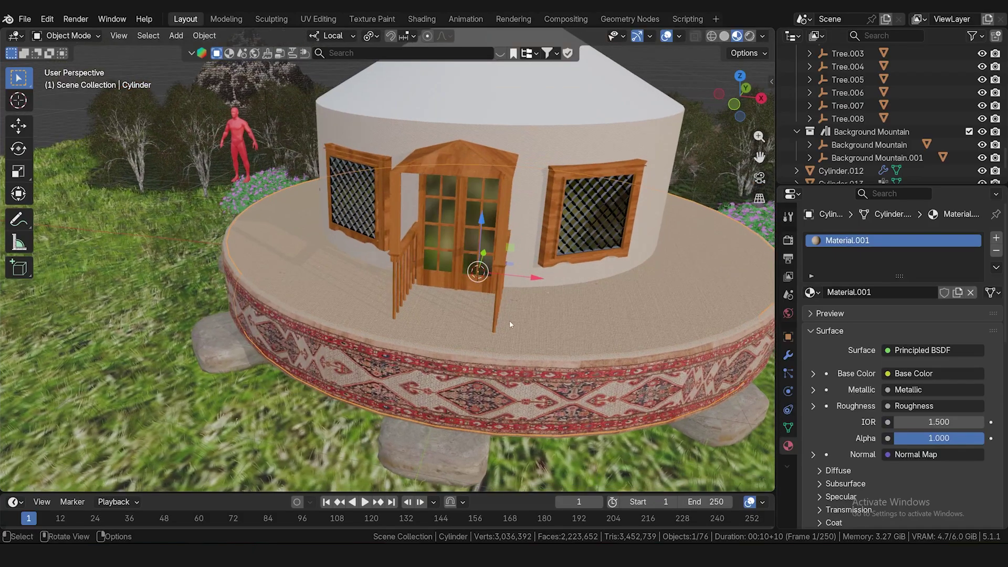
# - Inspect the hessian weave on the platform floor up close and select the porch railing nearest the lone window
pyautogui.scroll(7, 508, 318)
pyautogui.moveTo(513, 370); pyautogui.dragTo(507, 362, button='middle')
pyautogui.scroll(1, 335, 333)
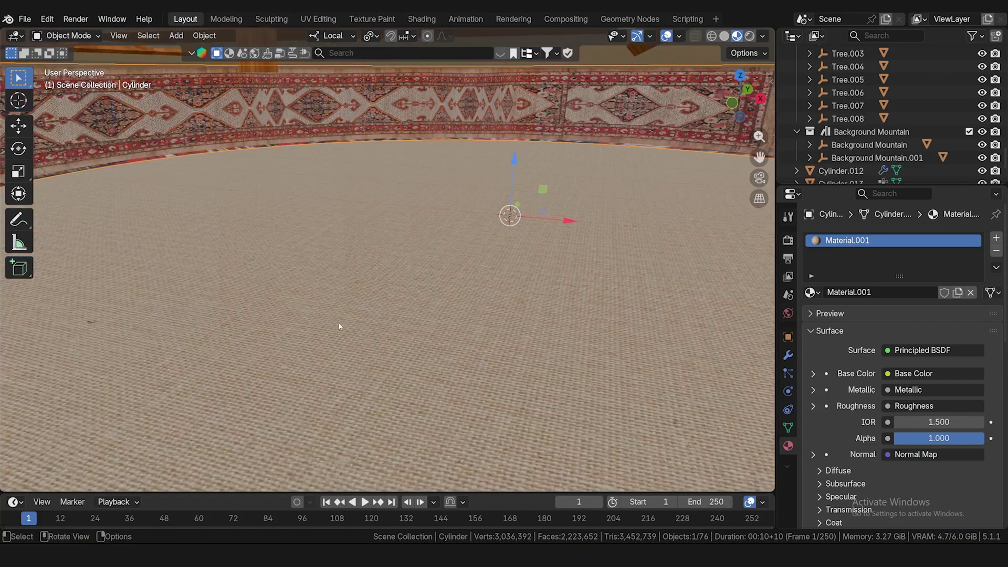
pyautogui.scroll(-1, 346, 317)
pyautogui.moveTo(346, 319); pyautogui.dragTo(349, 321, button='middle')
pyautogui.scroll(-4, 395, 215)
pyautogui.click(395, 211)
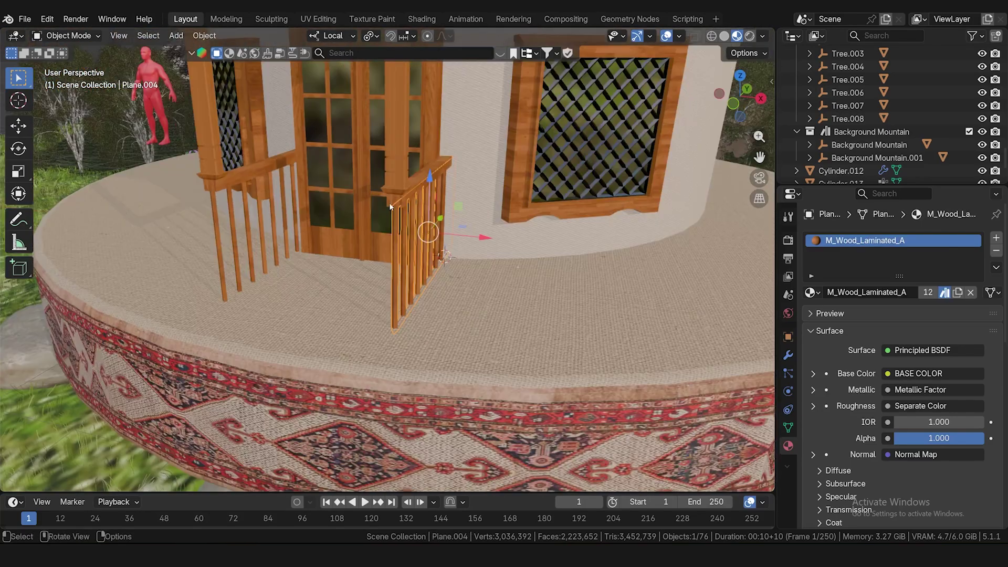
# - Lower the selected porch railing by about 0.0046 m along its local Z so its balusters meet the platform floor
pyautogui.scroll(3, 395, 207)
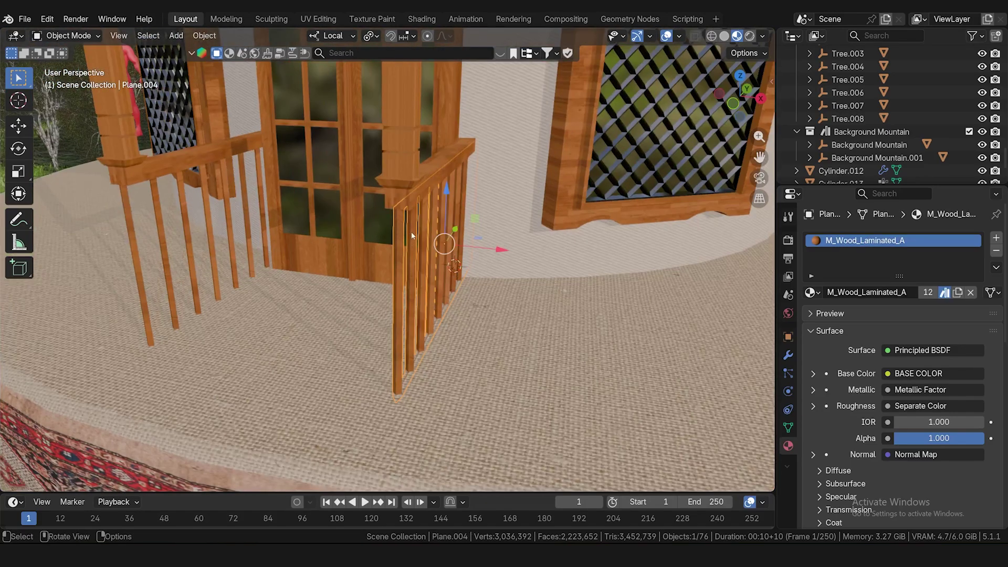
pyautogui.scroll(2, 412, 236)
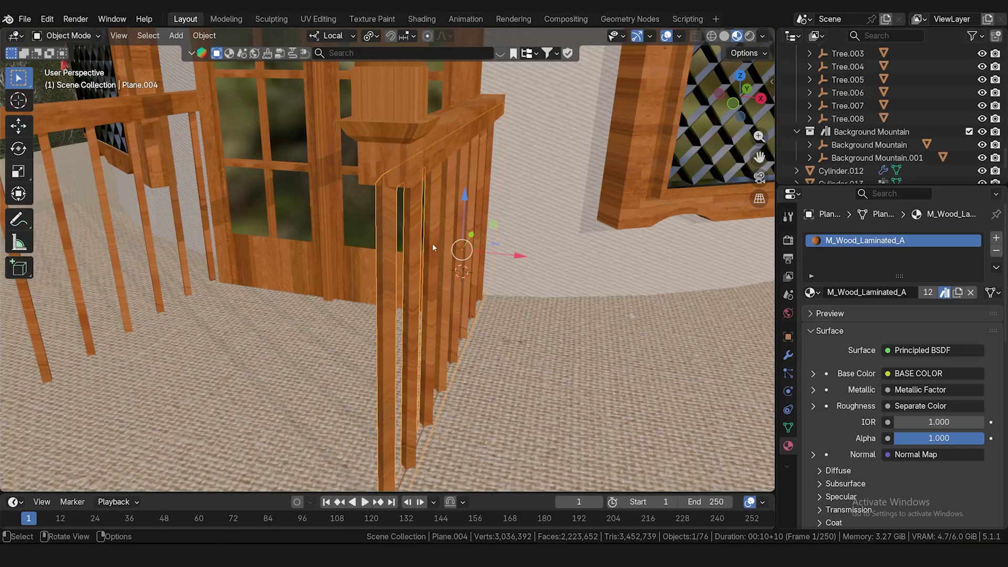
pyautogui.press('KP_3')
pyautogui.keyDown('shift'); pyautogui.moveTo(122, 106); pyautogui.dragTo(436, 134, button='middle'); pyautogui.keyUp('shift')
pyautogui.scroll(7, 370, 112)
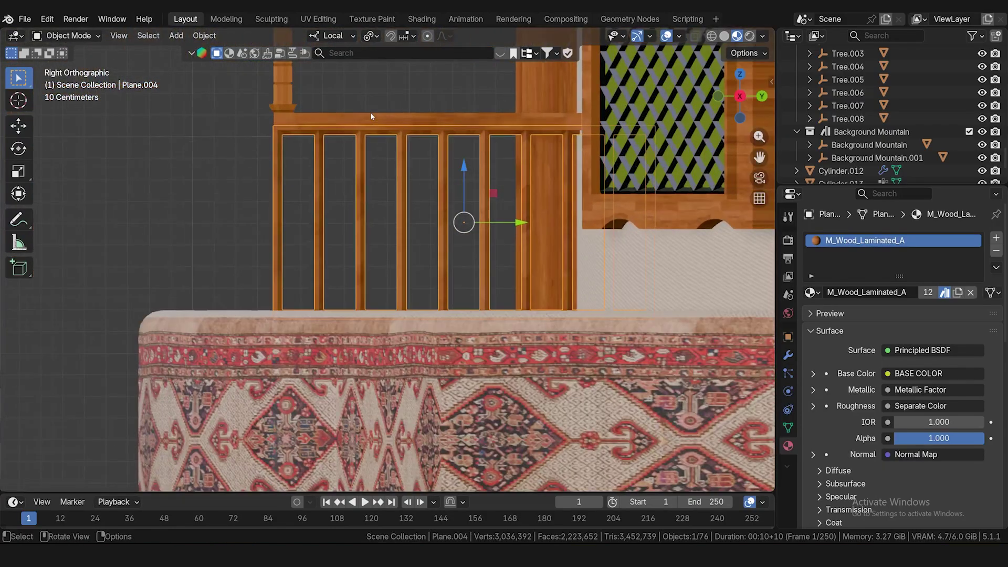
pyautogui.scroll(-3, 383, 187)
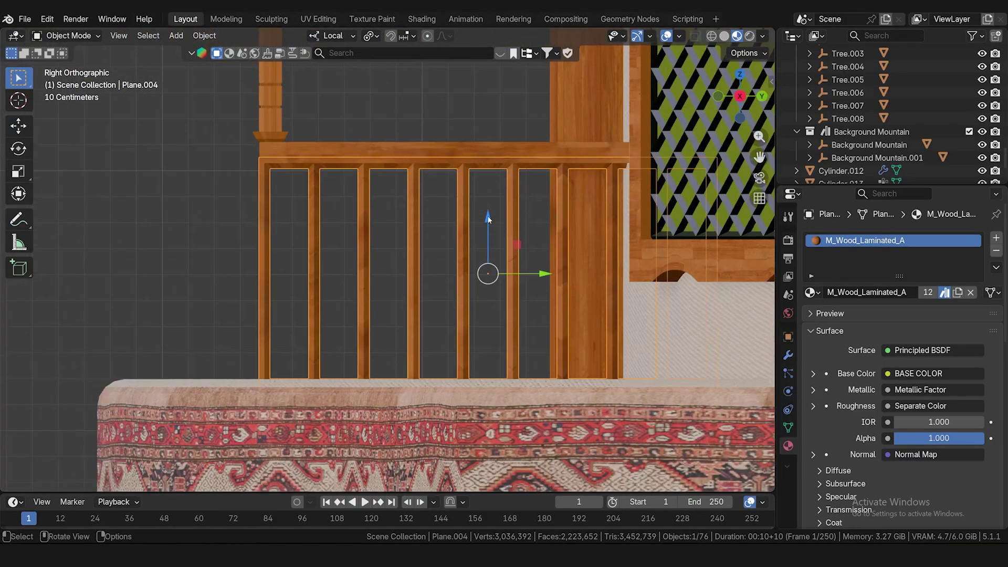
pyautogui.moveTo(487, 216); pyautogui.dragTo(487, 217)
pyautogui.press('ctrl+KP_3')
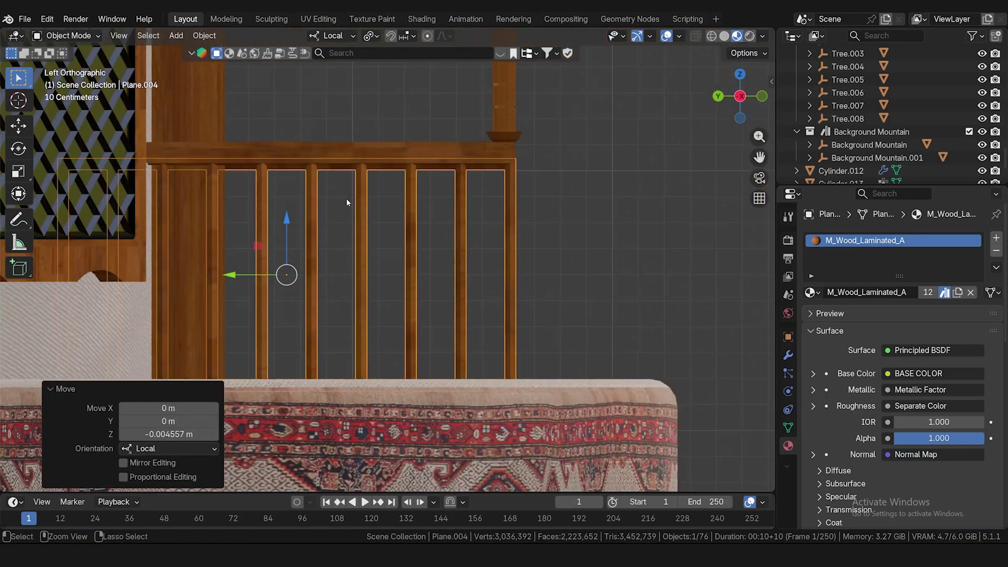
# - Examine where the railing balusters meet the hessian floor, then survey the yurt's exterior, roof and platform from several sides
pyautogui.moveTo(567, 208); pyautogui.dragTo(520, 245, button='middle')
pyautogui.scroll(4, 530, 240)
pyautogui.click(529, 292)
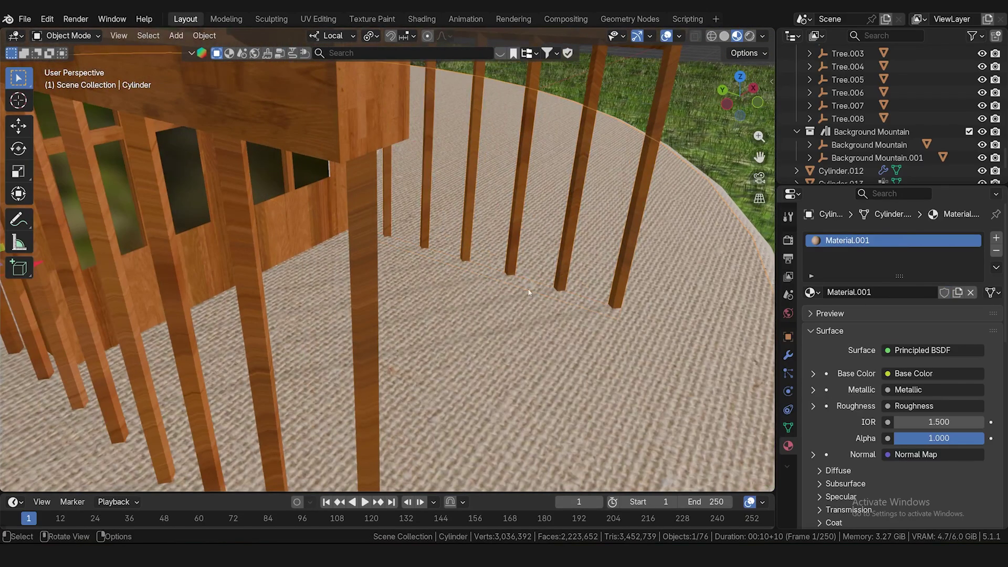
pyautogui.scroll(3, 534, 290)
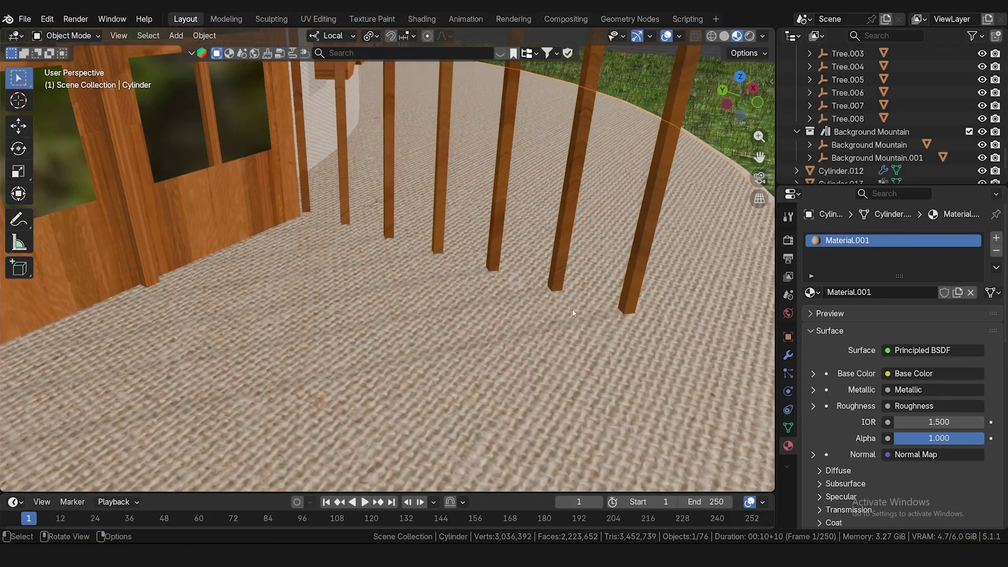
pyautogui.moveTo(573, 313); pyautogui.dragTo(520, 329, button='middle')
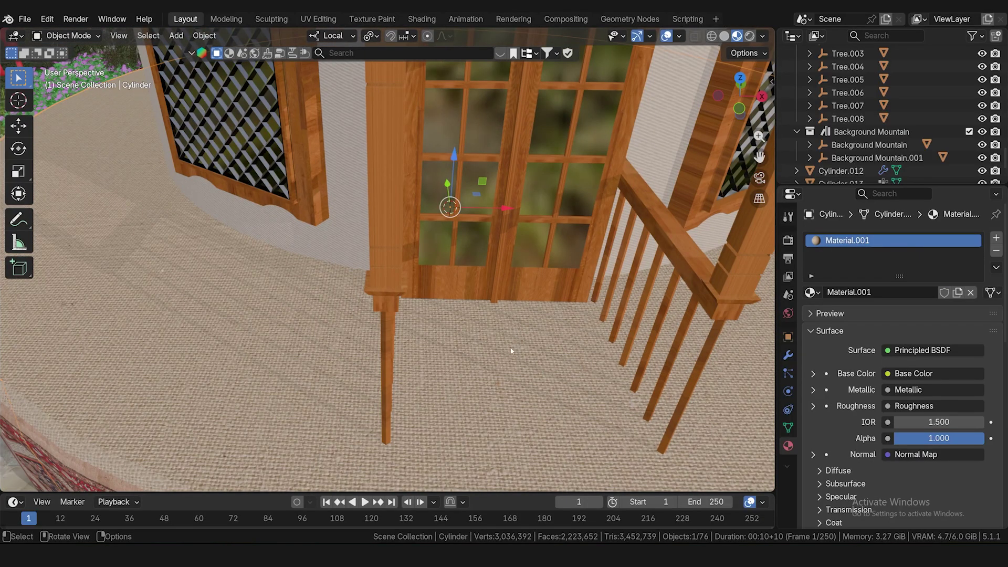
pyautogui.scroll(-3, 510, 350)
pyautogui.moveTo(509, 350)
pyautogui.mouseDown(button='middle')
pyautogui.moveTo(518, 386)
pyautogui.moveTo(519, 358)
pyautogui.mouseUp(button='middle')
pyautogui.scroll(-4, 519, 358)
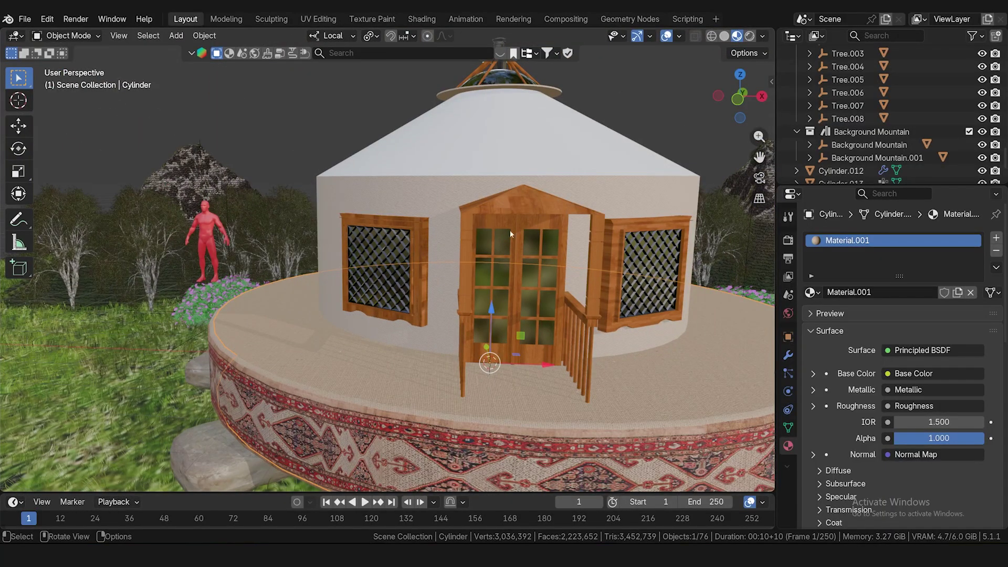
pyautogui.scroll(-2, 502, 244)
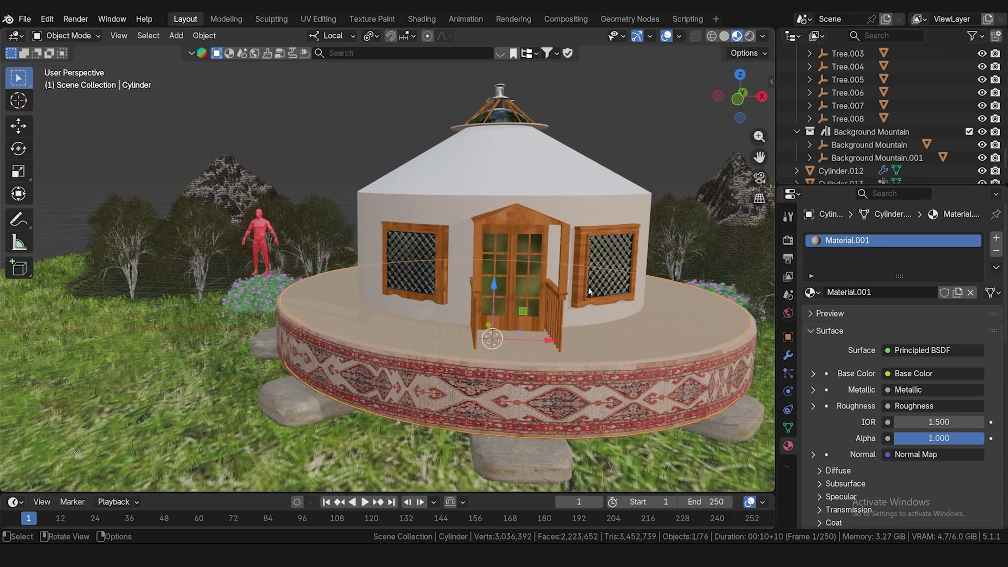
pyautogui.moveTo(590, 290)
pyautogui.mouseDown(button='middle')
pyautogui.moveTo(572, 279)
pyautogui.moveTo(584, 281)
pyautogui.mouseUp(button='middle')
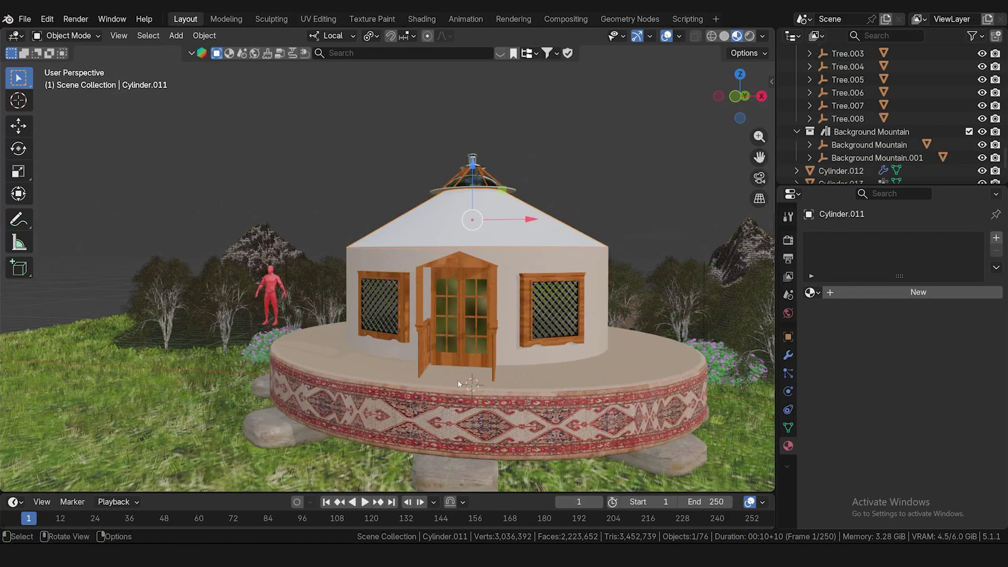
pyautogui.moveTo(458, 384); pyautogui.dragTo(392, 391, button='middle')
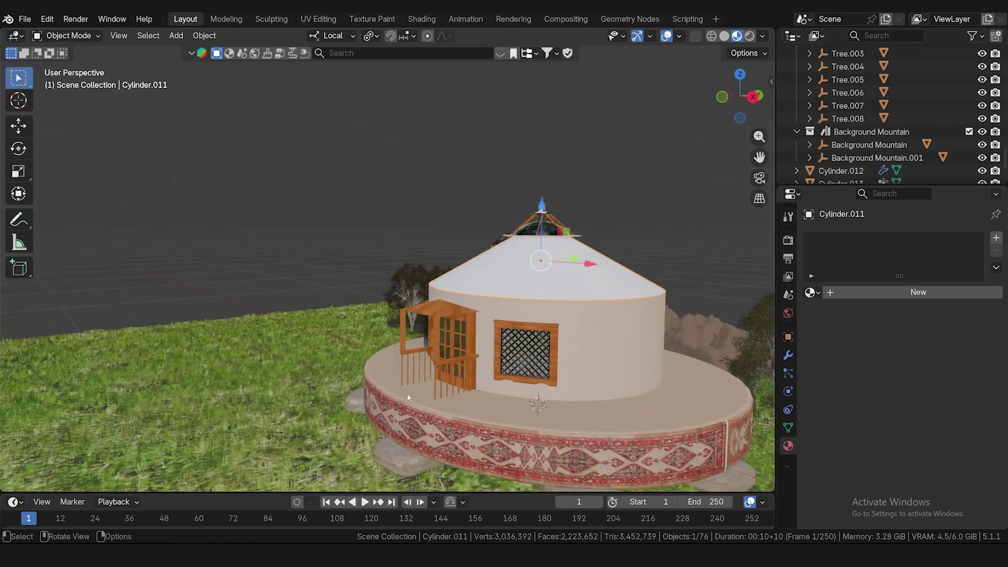
pyautogui.moveTo(372, 398); pyautogui.dragTo(462, 283, button='middle')
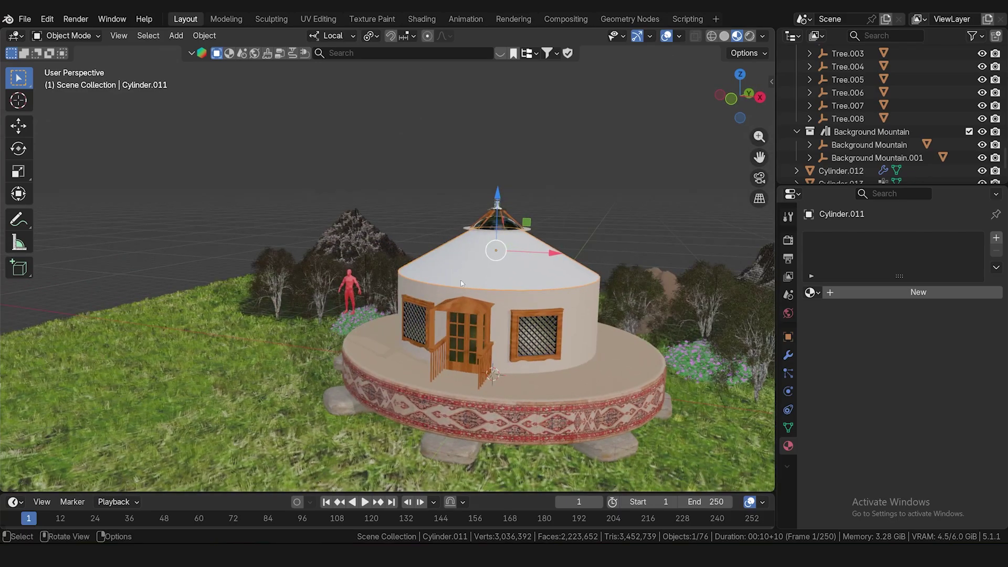
# - Add a 2 m cube and move it about 5.4 m along negative Y, out in front of the yurt entrance
pyautogui.scroll(3, 427, 353)
pyautogui.moveTo(482, 394); pyautogui.dragTo(430, 341, button='middle')
pyautogui.hotkey('shift', 'a')
pyautogui.moveTo(440, 277)
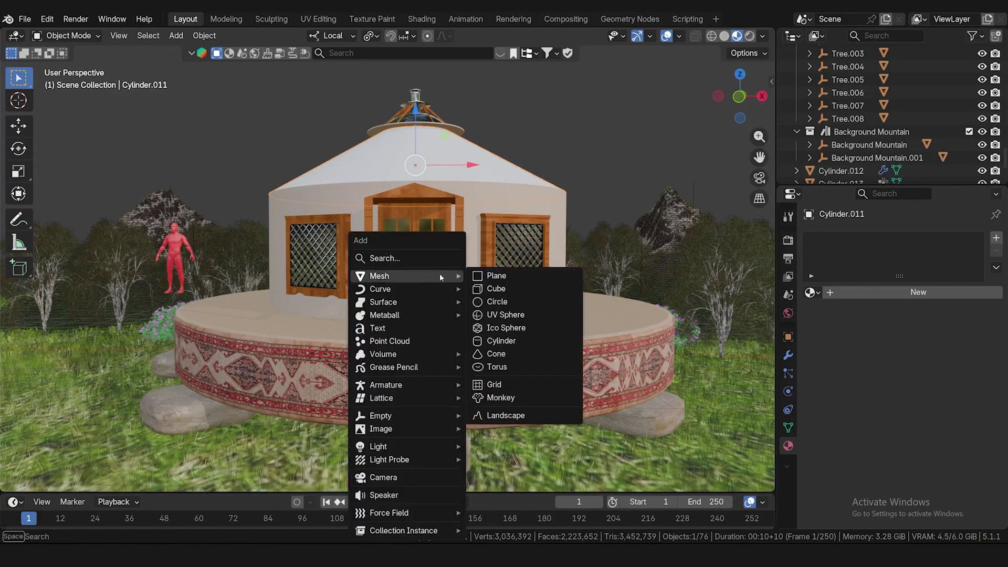
pyautogui.click(481, 288)
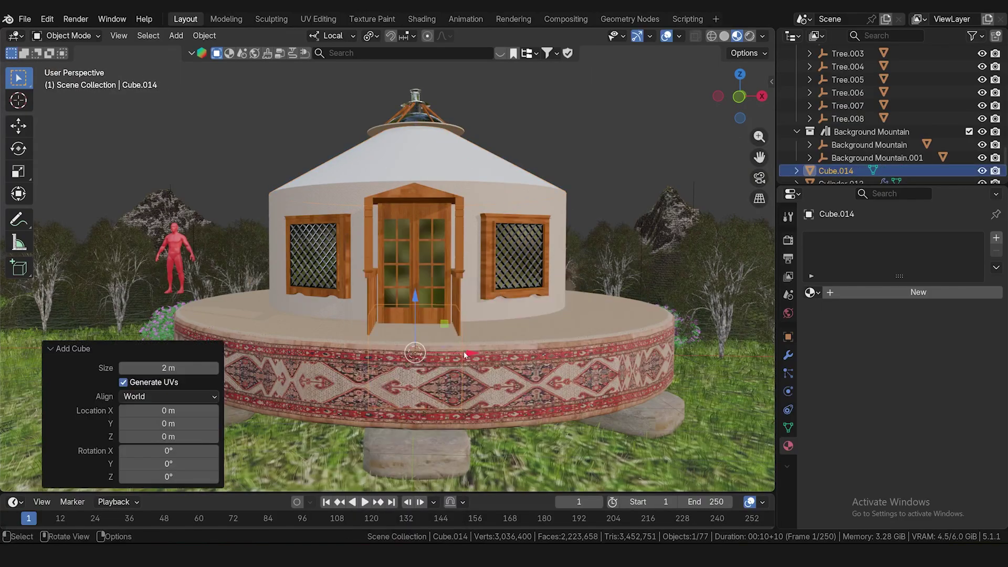
pyautogui.press('KP_3')
pyautogui.moveTo(657, 397); pyautogui.dragTo(346, 399)
# - Flatten the cube to 0.095 of its height and raise it about 1.1 m to the platform's top edge
pyautogui.press('KP_1')
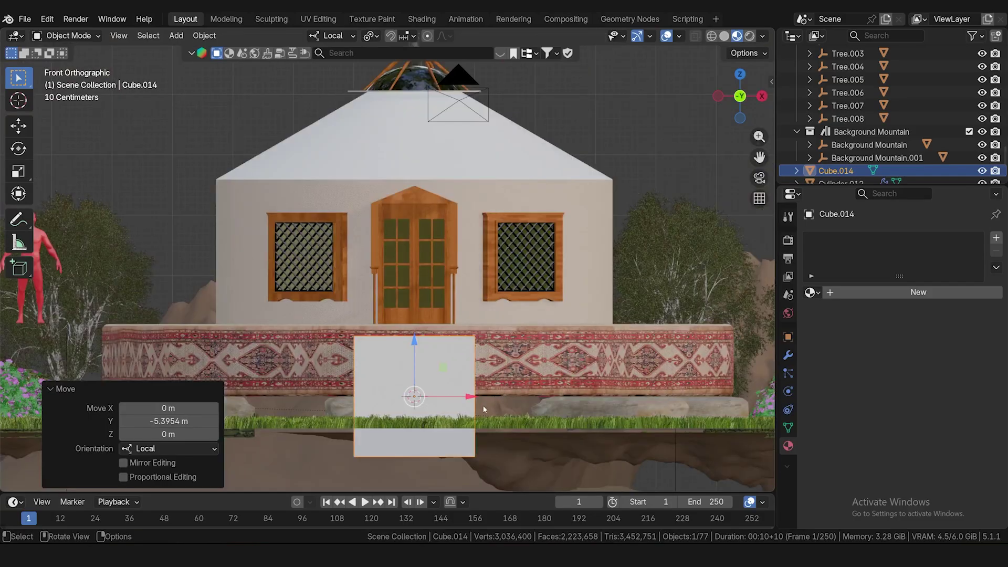
pyautogui.scroll(1, 525, 412)
pyautogui.press('s')
pyautogui.press('z')
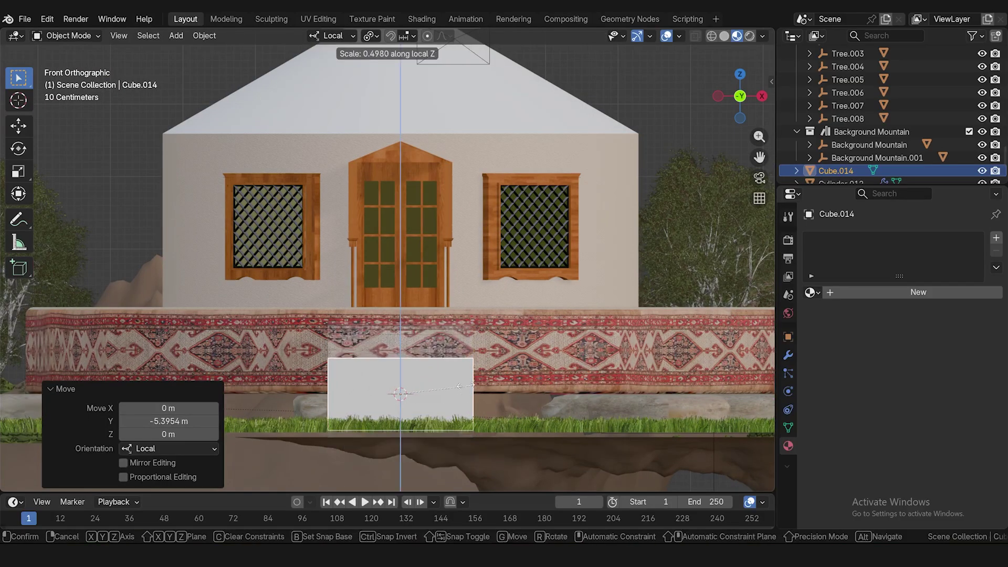
pyautogui.click(414, 388)
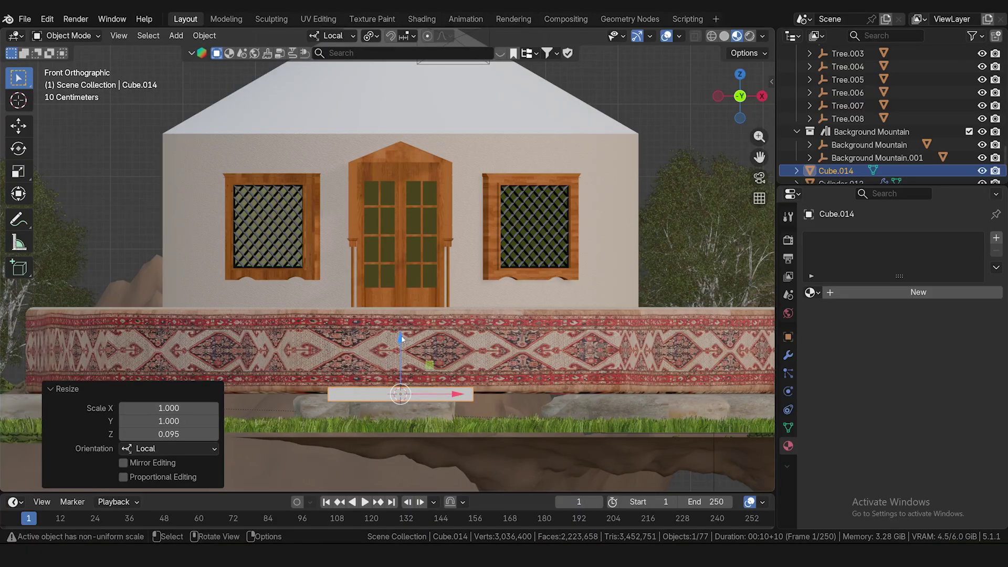
pyautogui.moveTo(402, 339); pyautogui.dragTo(404, 260)
pyautogui.scroll(2, 426, 309)
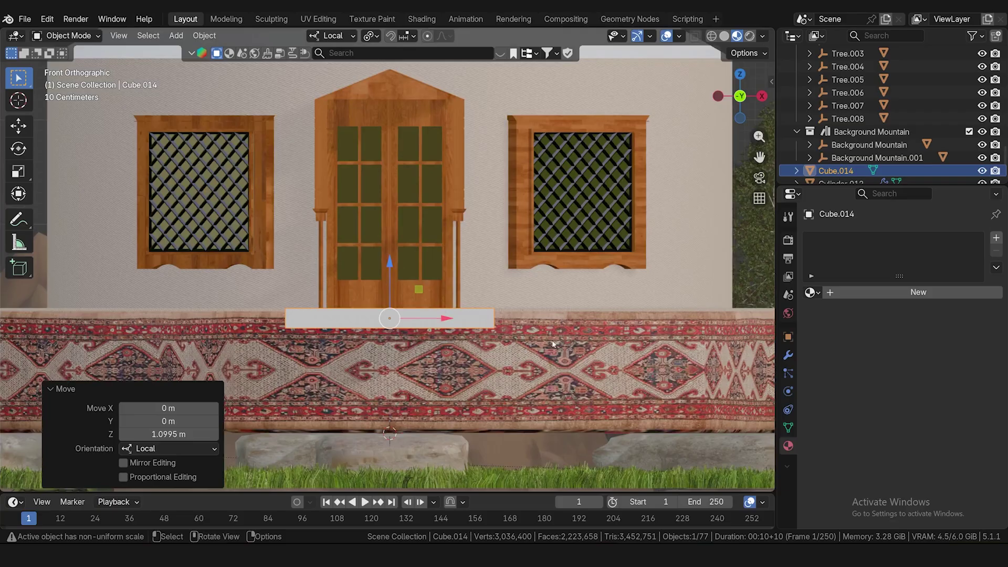
# - Scale the slab to 0.817 along X and 0.346 along Y to form a stair tread
pyautogui.press('s')
pyautogui.press('x')
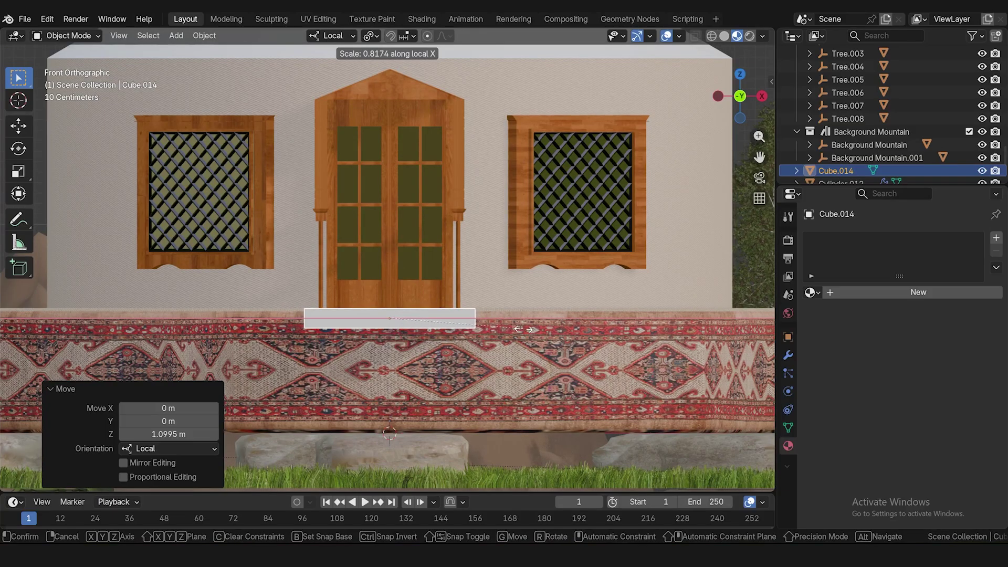
pyautogui.click(521, 331)
pyautogui.keyDown('alt'); pyautogui.moveTo(519, 303); pyautogui.dragTo(283, 304, button='middle'); pyautogui.keyUp('alt')
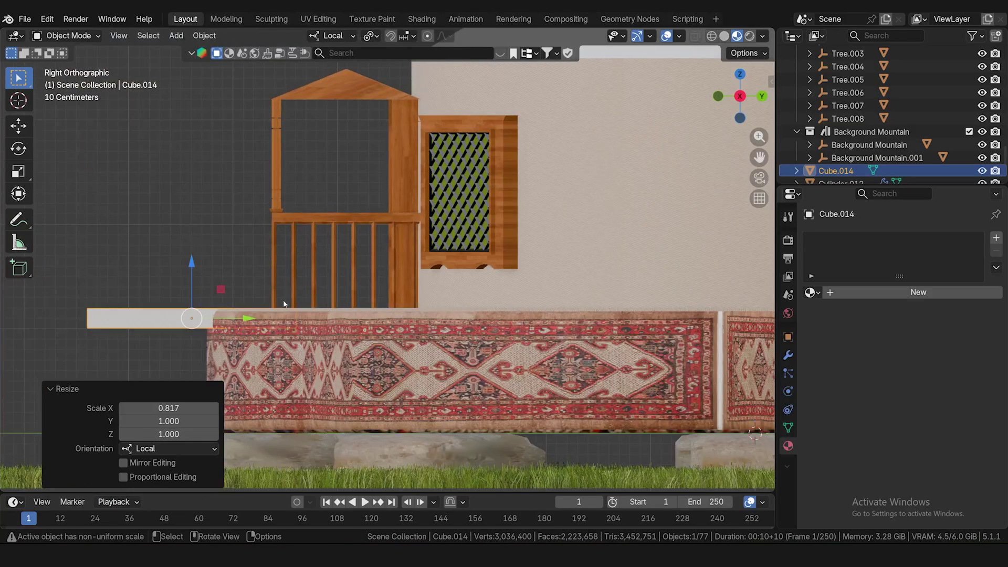
pyautogui.press('s')
pyautogui.press('y')
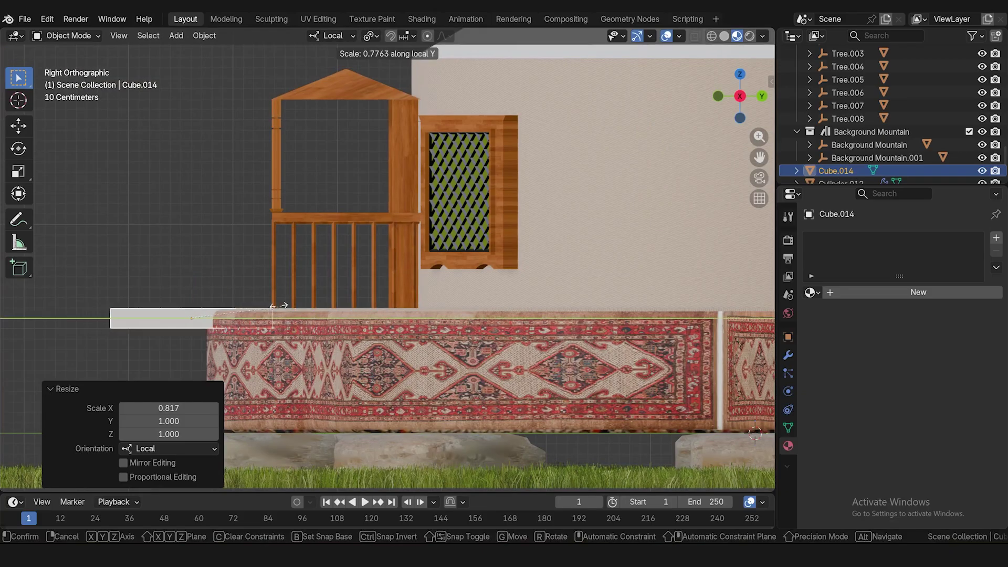
pyautogui.click(215, 286)
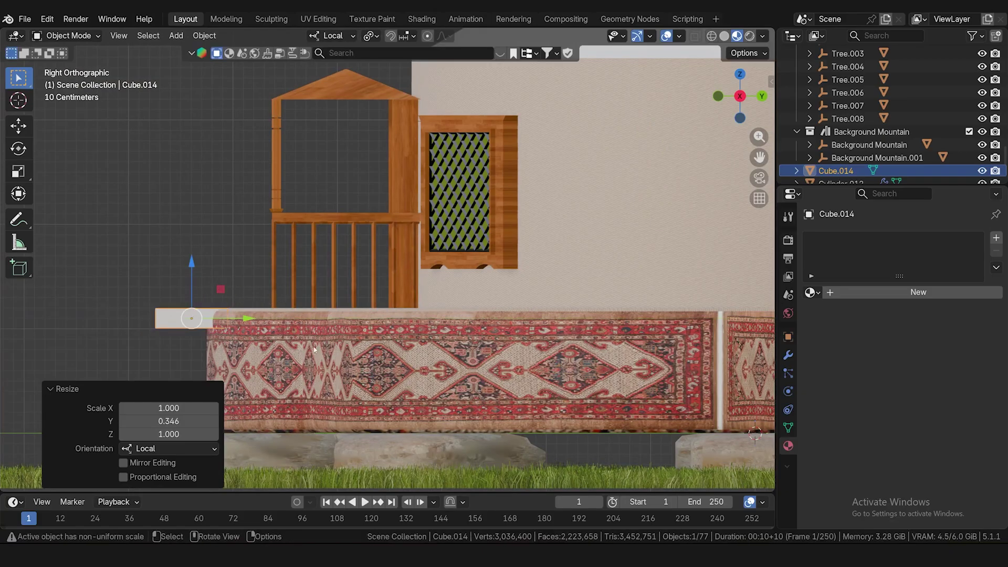
# - Scale the tread's thickness to 0.799 and move it about 0.2 m outward along Y, clear of the platform edge
pyautogui.press('s')
pyautogui.press('z')
pyautogui.click(251, 304)
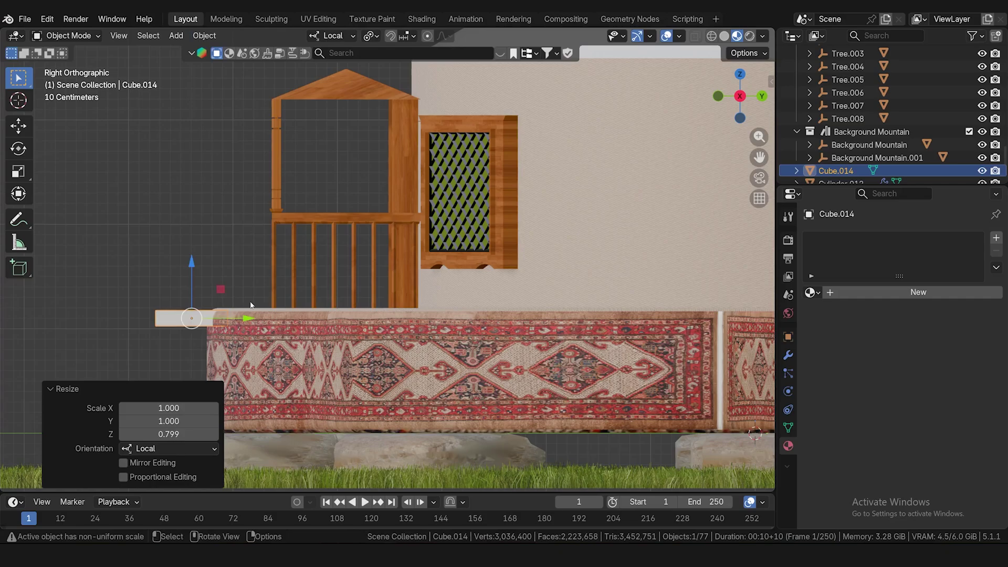
pyautogui.press('g')
pyautogui.press('y')
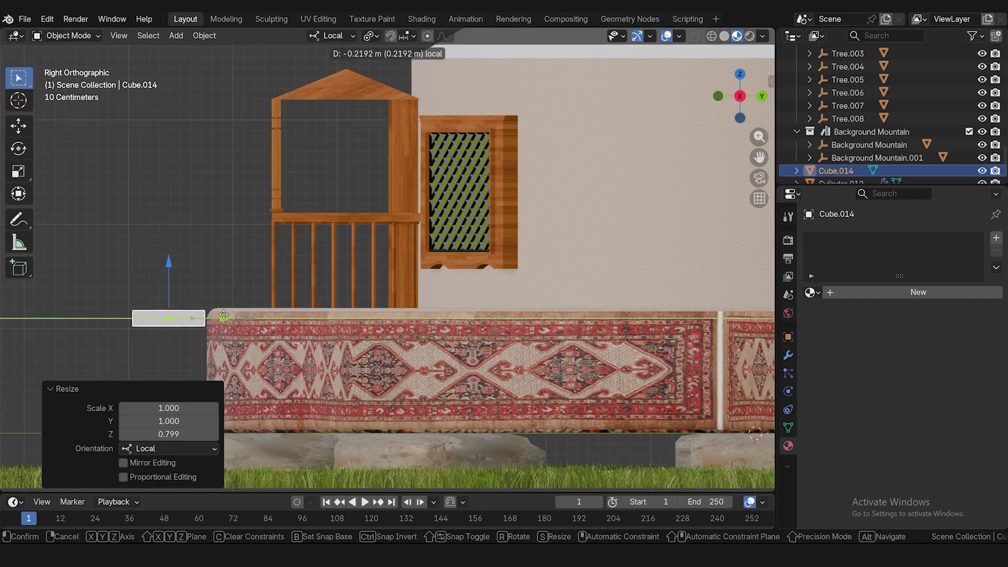
pyautogui.click(224, 315)
pyautogui.keyDown('shift'); pyautogui.moveTo(161, 282); pyautogui.dragTo(379, 248, button='middle'); pyautogui.keyUp('shift')
pyautogui.scroll(-2, 380, 252)
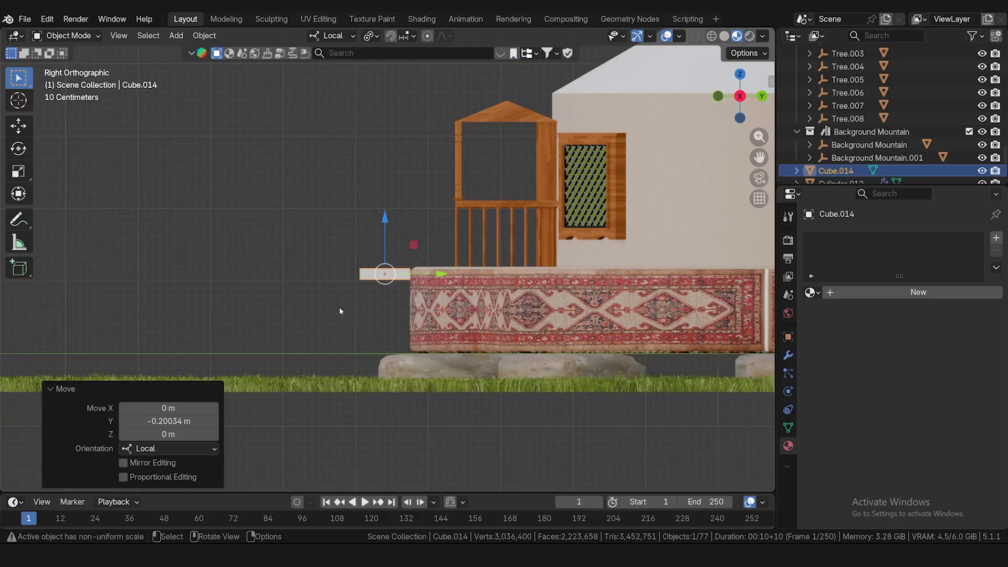
# - Thin the tread slightly more along Z and raise it about 0.03 m, level with the platform's top
pyautogui.moveTo(339, 306); pyautogui.dragTo(361, 332, button='middle')
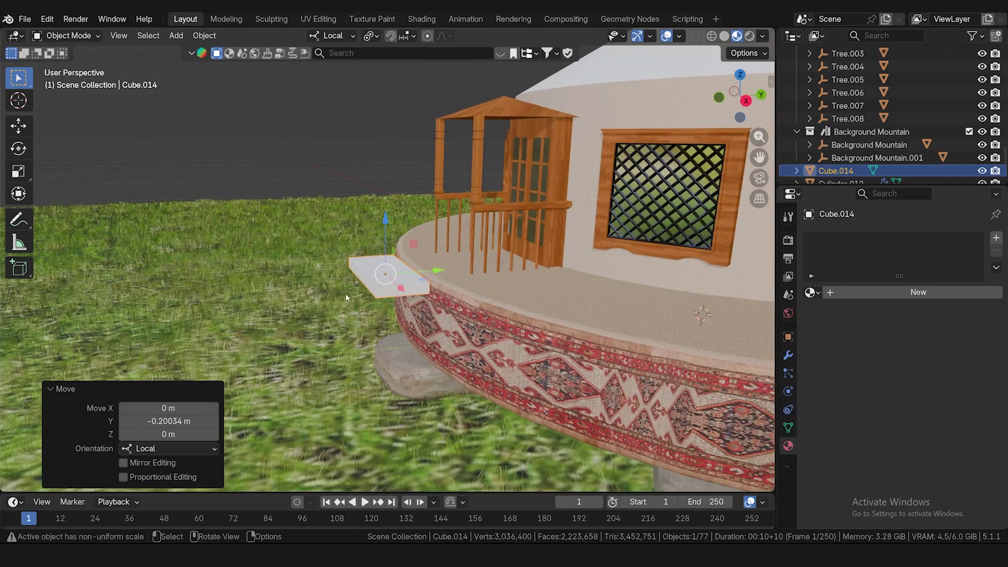
pyautogui.scroll(-1, 345, 294)
pyautogui.scroll(2, 346, 294)
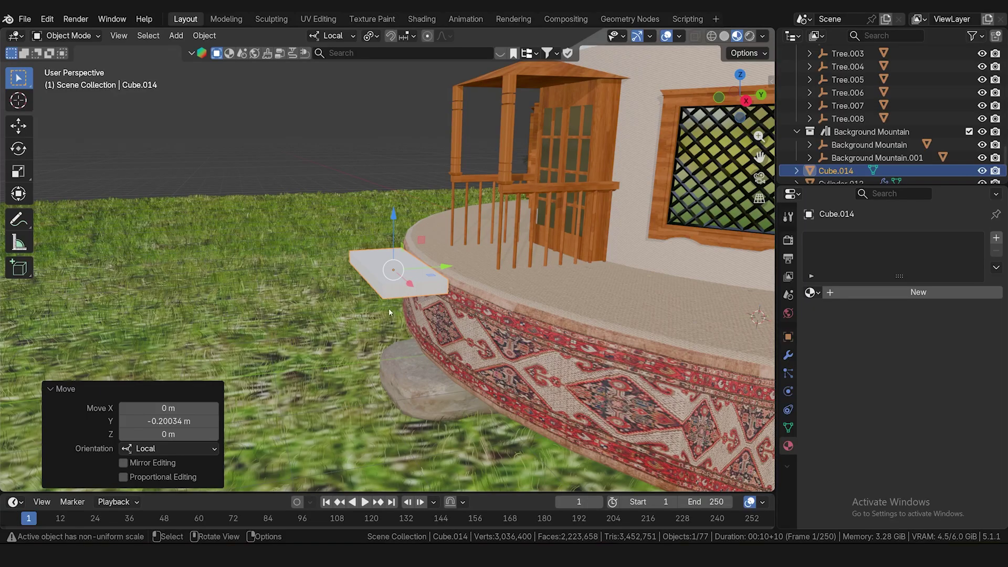
pyautogui.moveTo(367, 301); pyautogui.dragTo(399, 325, button='middle')
pyautogui.moveTo(371, 294); pyautogui.dragTo(456, 288, button='middle')
pyautogui.scroll(3, 454, 292)
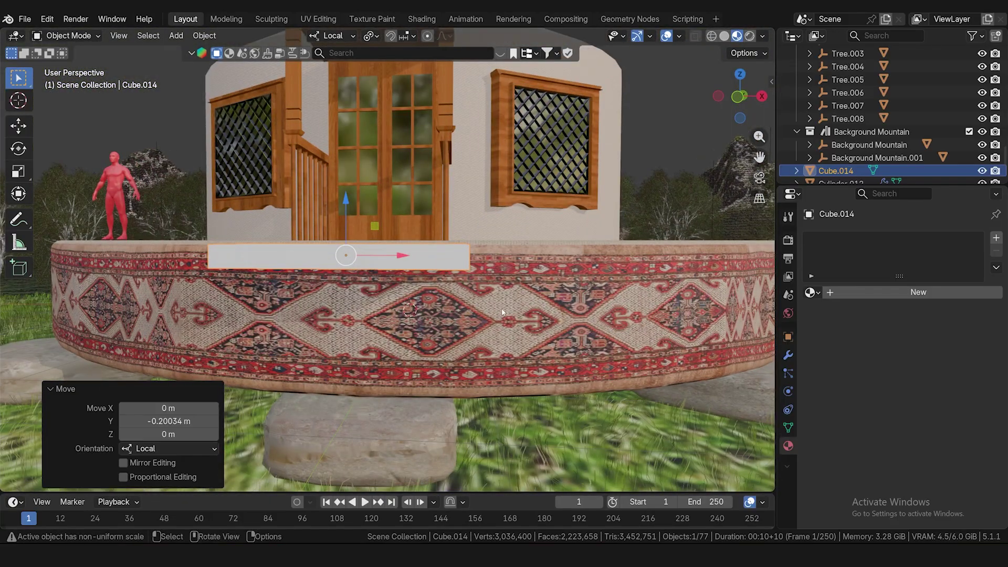
pyautogui.press('s')
pyautogui.press('z')
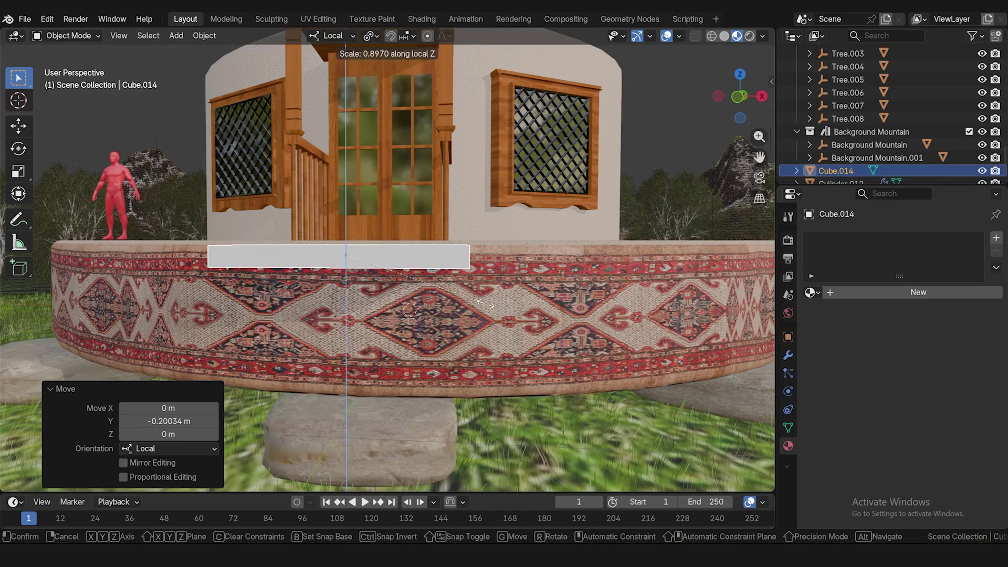
pyautogui.click(484, 304)
pyautogui.moveTo(346, 200); pyautogui.dragTo(349, 194)
# - Narrow the tread to 0.946 of its width along X, in line with the porch railings
pyautogui.press('KP_1')
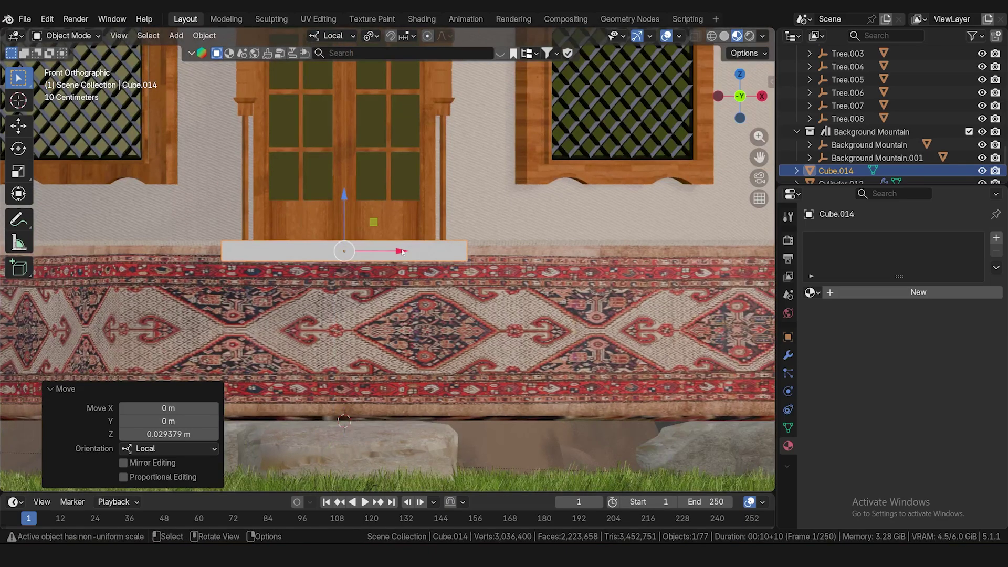
pyautogui.scroll(2, 447, 239)
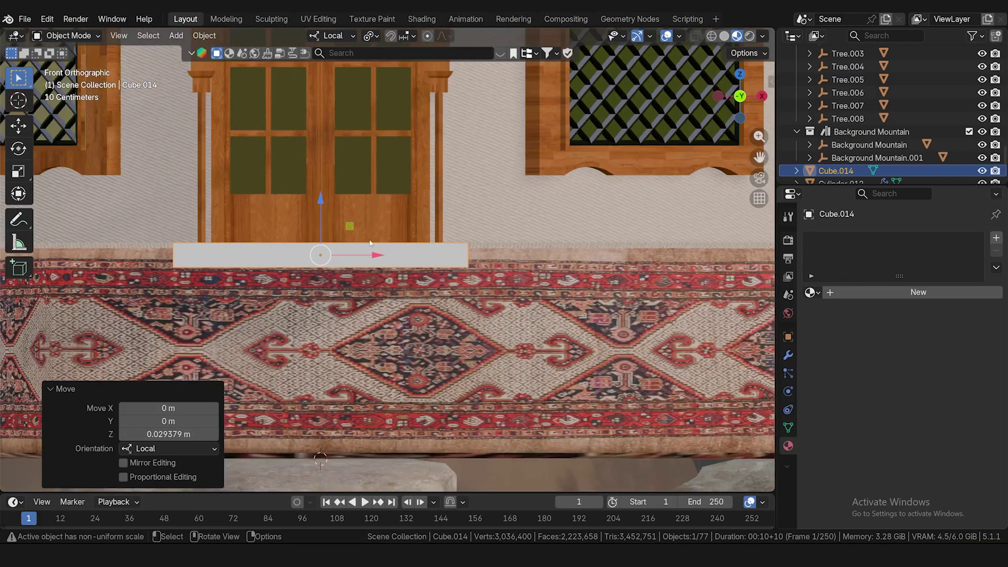
pyautogui.press('s')
pyautogui.press('x')
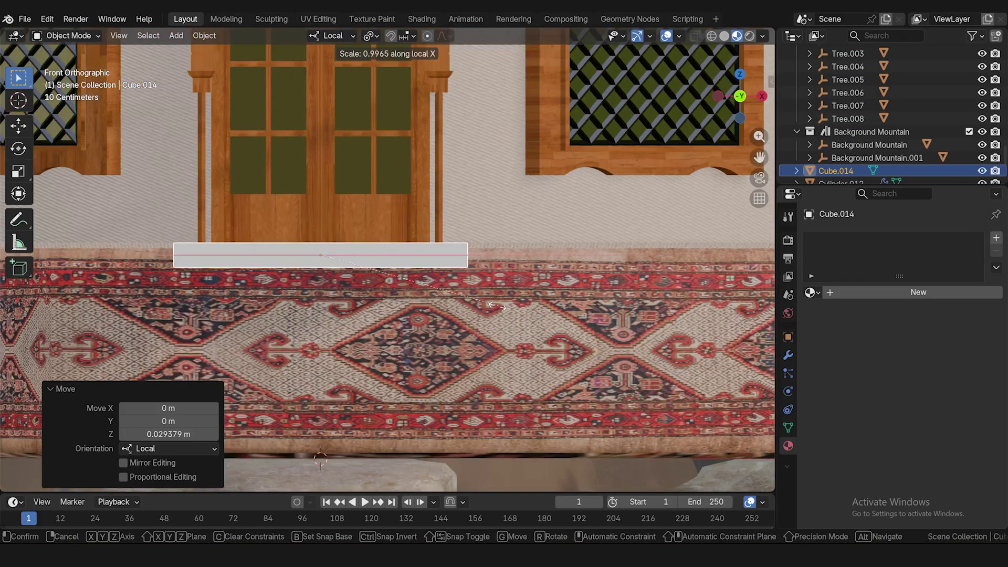
pyautogui.click(488, 309)
# - Scale the tread's depth to 0.894 along Y and its thickness to about 0.82 along Z
pyautogui.press('KP_3')
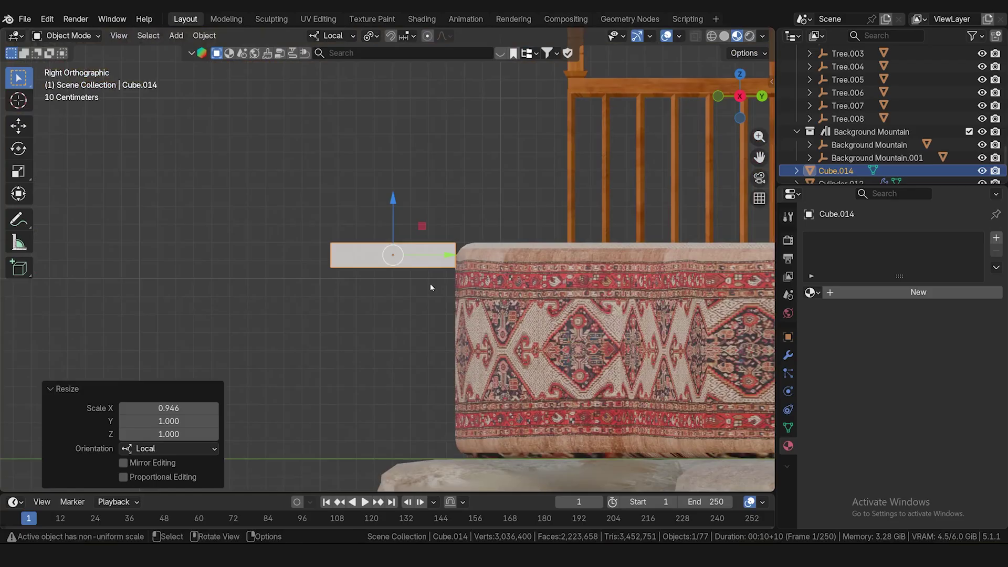
pyautogui.press('s')
pyautogui.press('y')
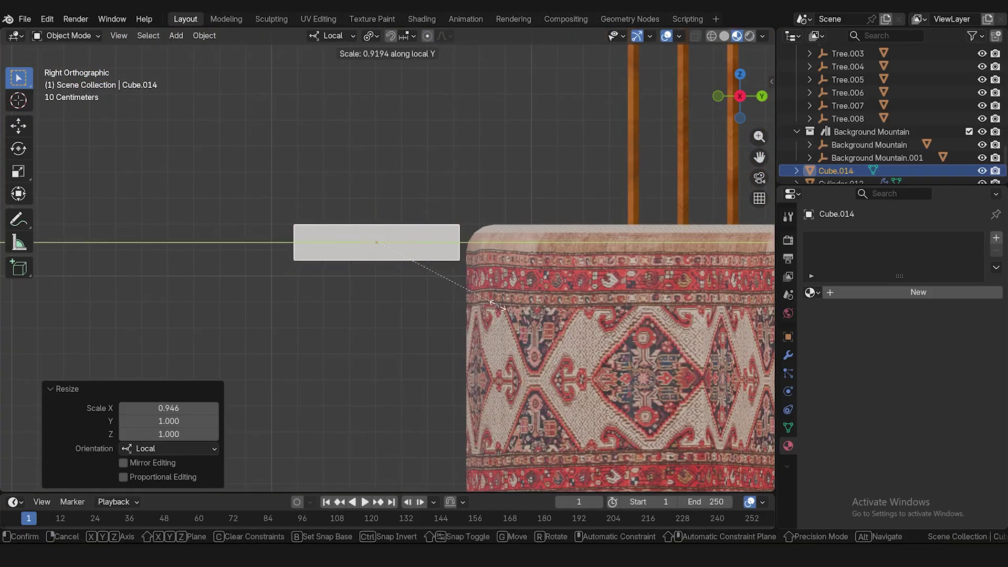
pyautogui.click(496, 307)
pyautogui.press('s')
pyautogui.press('z')
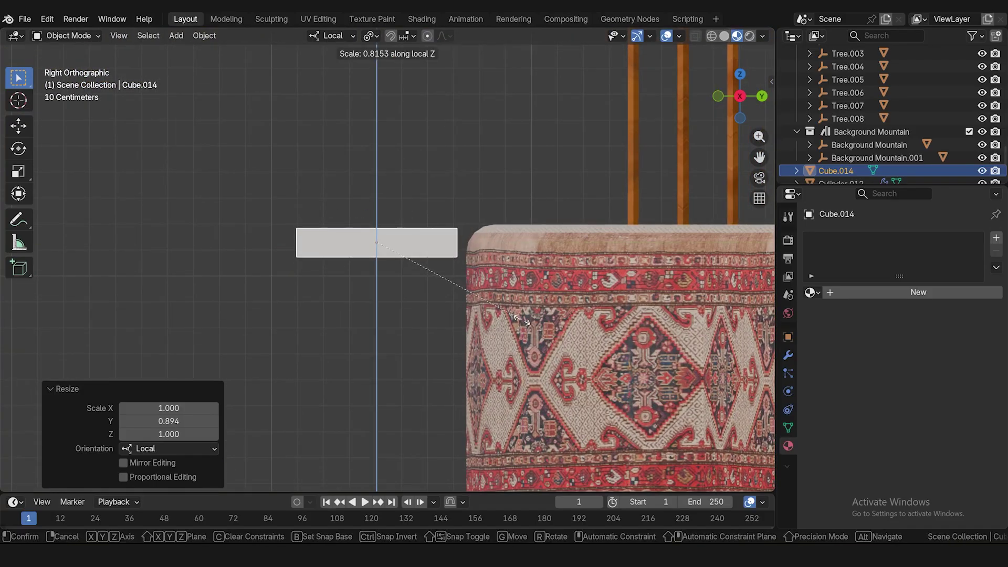
pyautogui.click(519, 320)
# - Move the tread about 0.03 m along Y against the platform edge and raise it about 0.014 m along Z
pyautogui.moveTo(433, 245); pyautogui.dragTo(442, 243)
pyautogui.press('KP_1')
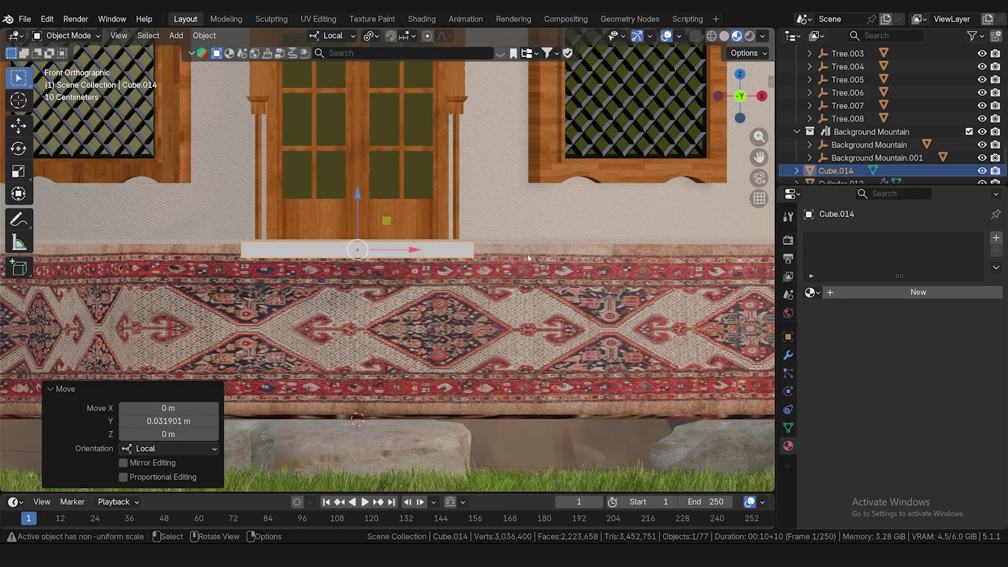
pyautogui.scroll(5, 379, 243)
pyautogui.moveTo(324, 207); pyautogui.dragTo(324, 199)
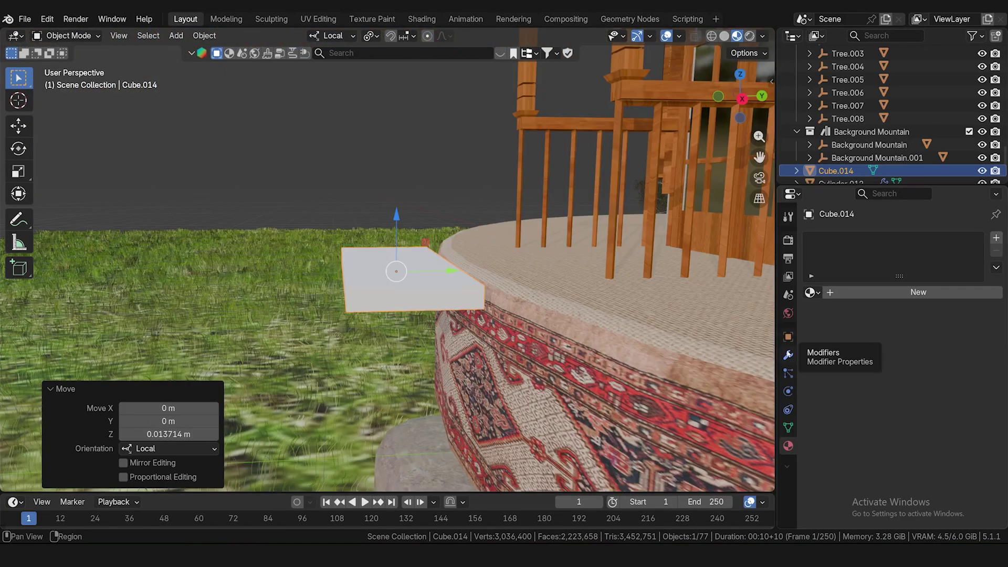
# - Add an Array modifier to the stair tread
pyautogui.click(788, 356)
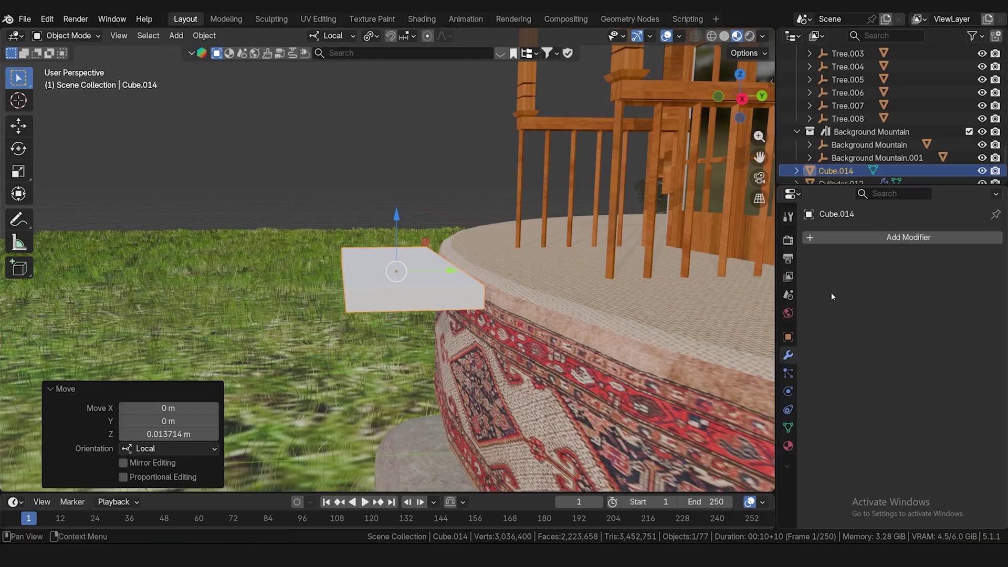
pyautogui.click(848, 238)
pyautogui.write('arra')
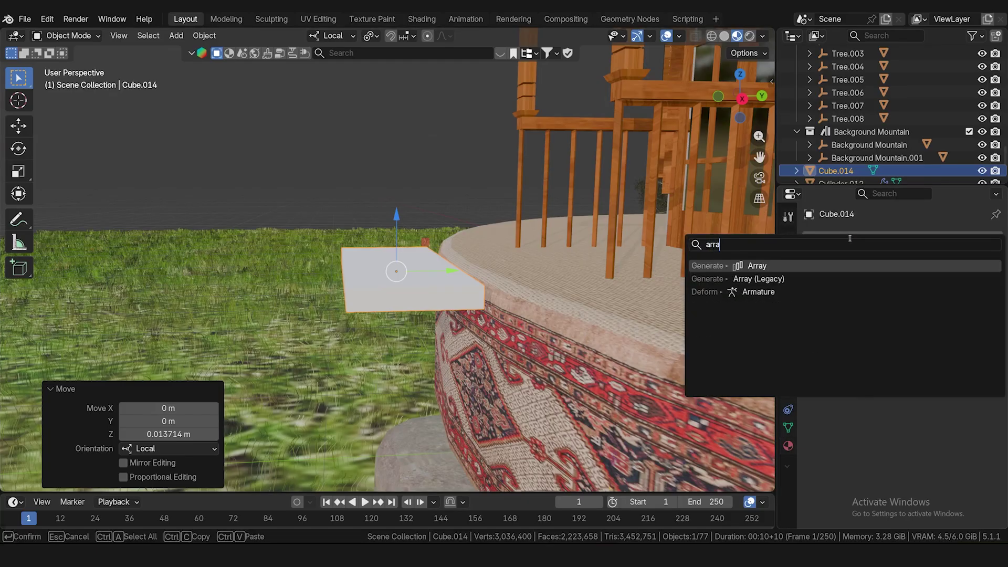
pyautogui.press('Return')
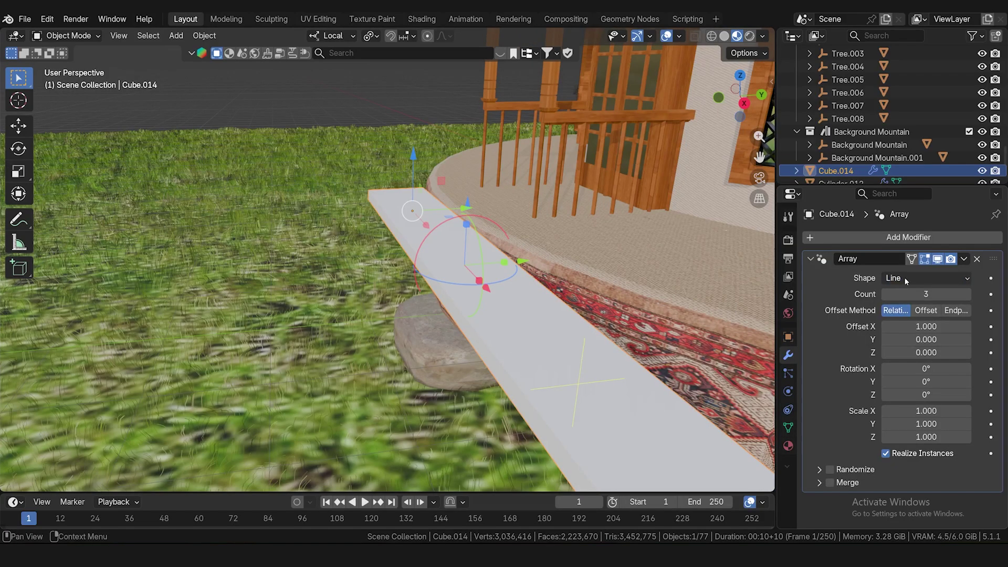
# - Keep the array in a line shape and set its relative X offset to 0
pyautogui.click(907, 278)
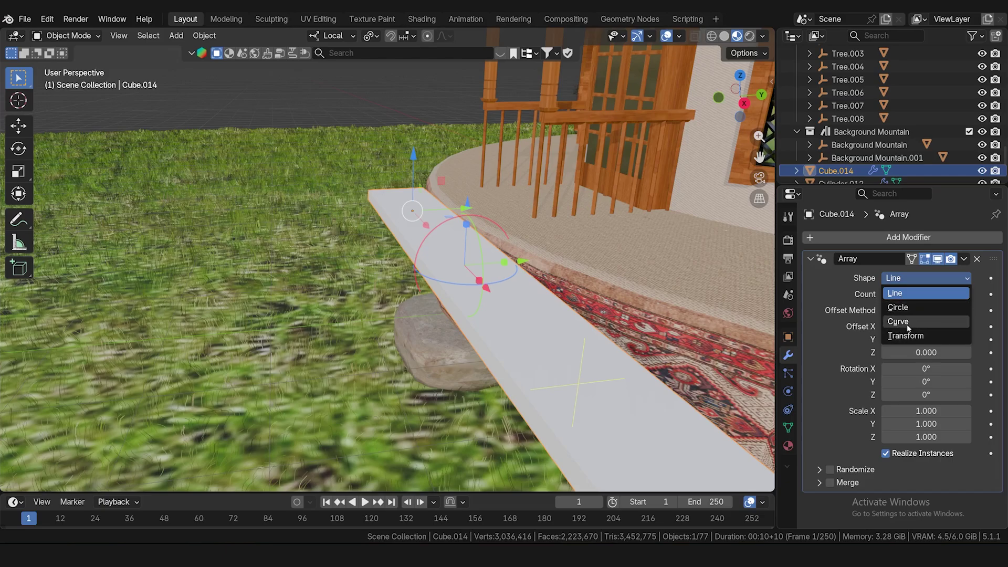
pyautogui.moveTo(582, 334); pyautogui.dragTo(440, 359, button='middle')
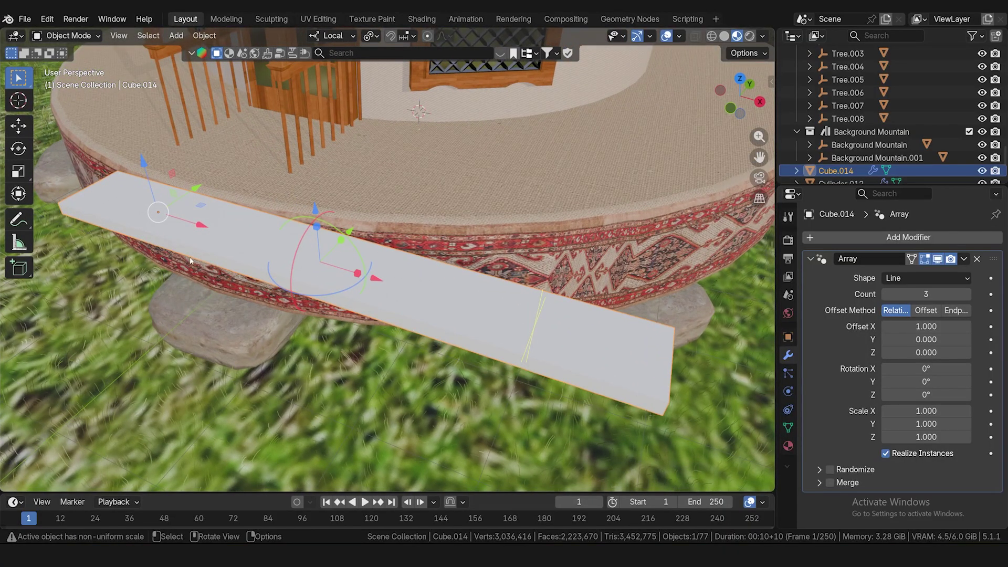
pyautogui.moveTo(190, 261); pyautogui.dragTo(216, 183, button='middle')
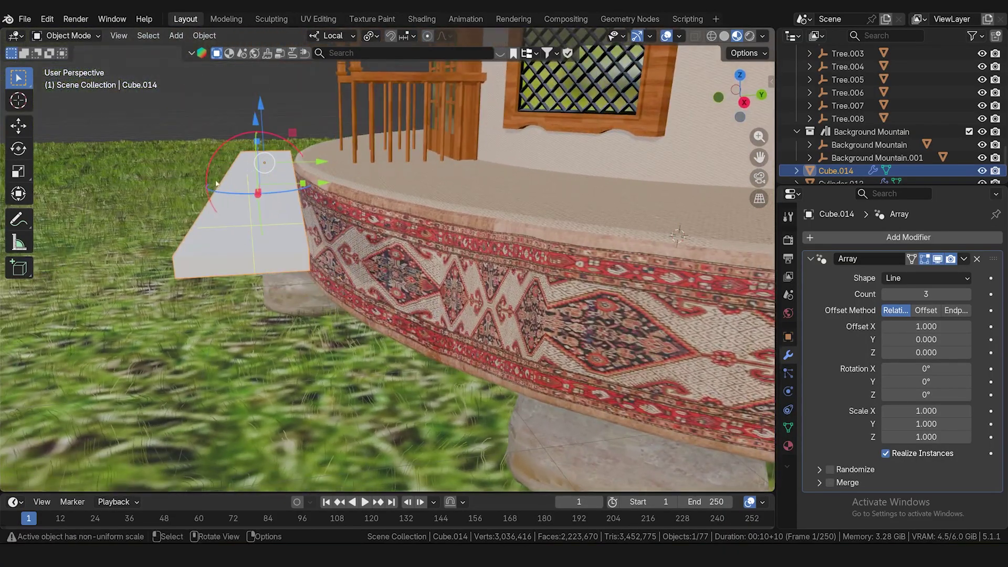
pyautogui.moveTo(120, 207); pyautogui.dragTo(221, 227, button='middle')
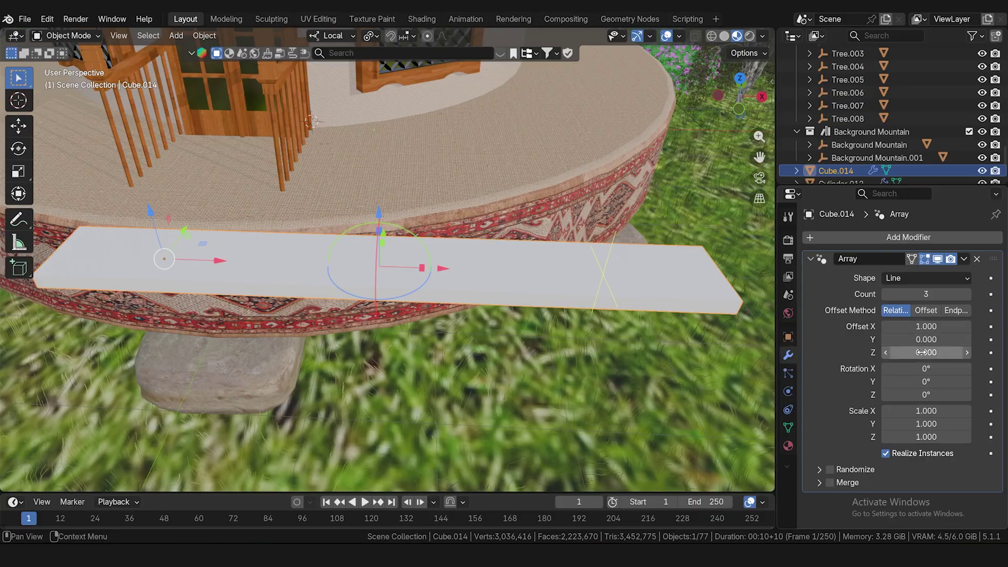
pyautogui.click(923, 329)
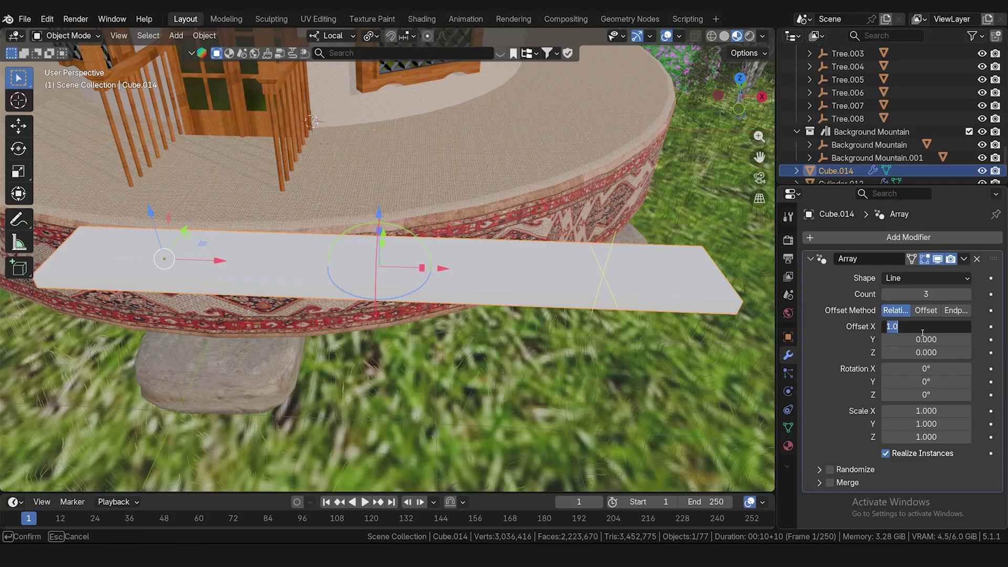
pyautogui.write('0')
pyautogui.press('Return')
# - Set the array's relative offset to -0.86 along Y and -2.47 along Z so the treads descend away from the platform
pyautogui.moveTo(472, 315); pyautogui.dragTo(419, 322, button='middle')
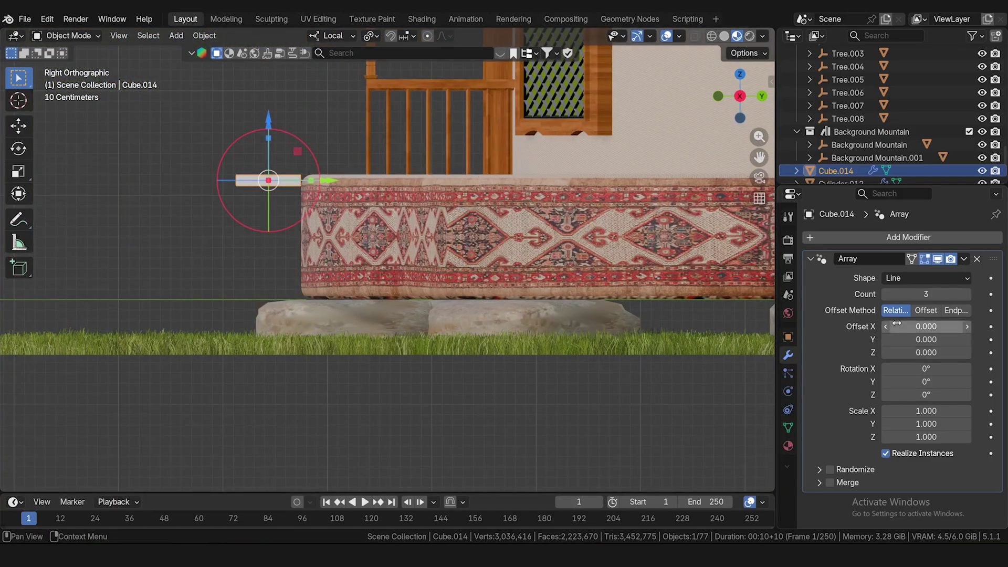
pyautogui.moveTo(924, 339)
pyautogui.mouseDown()
pyautogui.moveTo(950, 340)
pyautogui.moveTo(903, 343)
pyautogui.moveTo(917, 343)
pyautogui.mouseUp()
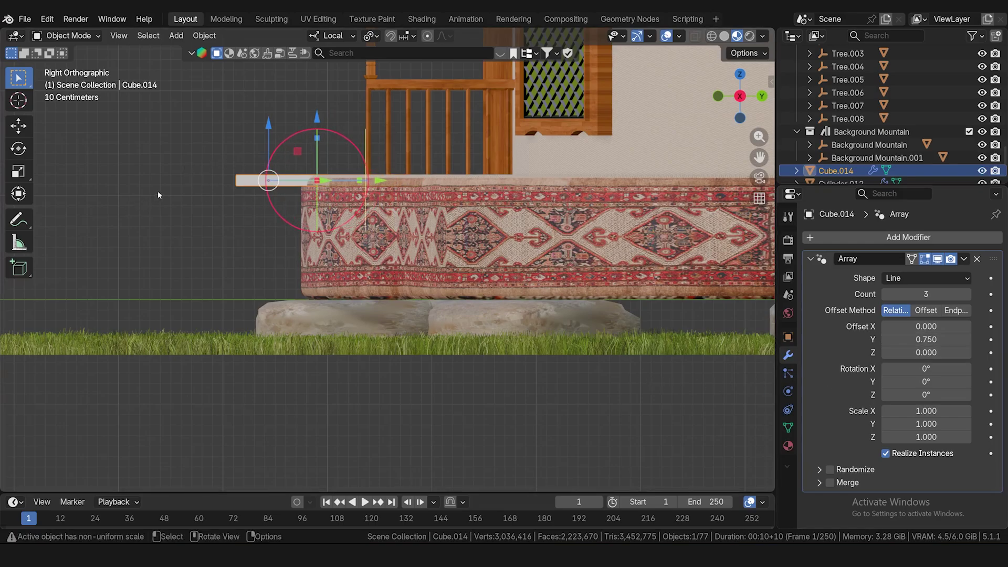
pyautogui.moveTo(924, 339); pyautogui.dragTo(890, 339)
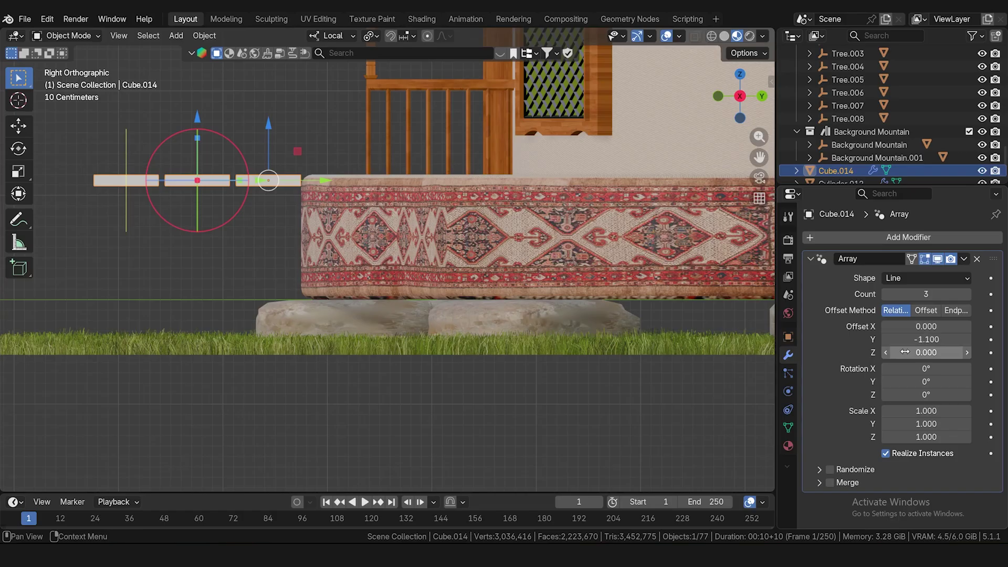
pyautogui.moveTo(911, 352); pyautogui.dragTo(890, 353)
pyautogui.keyDown('shift'); pyautogui.moveTo(252, 260); pyautogui.dragTo(462, 282, button='middle'); pyautogui.keyUp('shift')
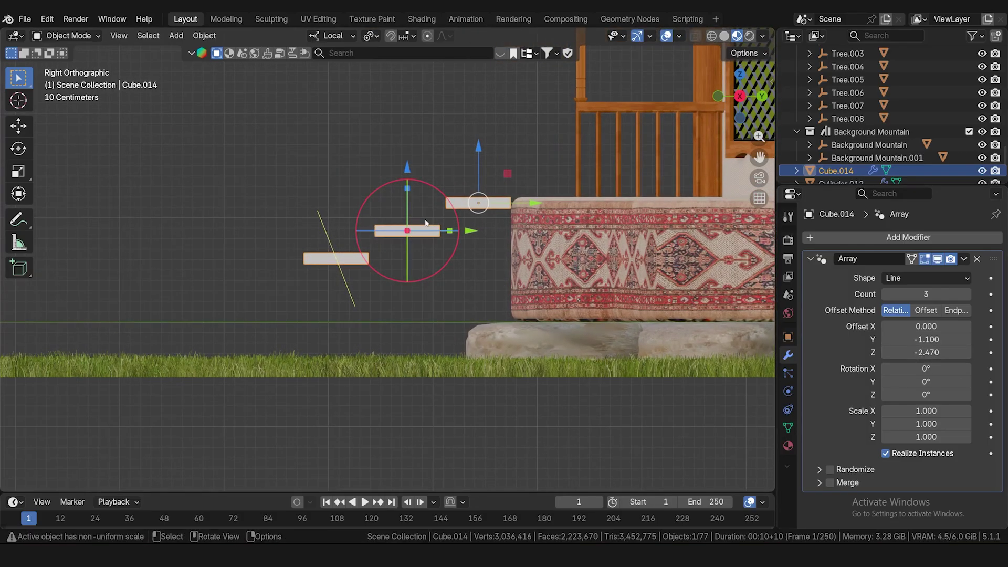
pyautogui.moveTo(926, 339); pyautogui.dragTo(928, 339)
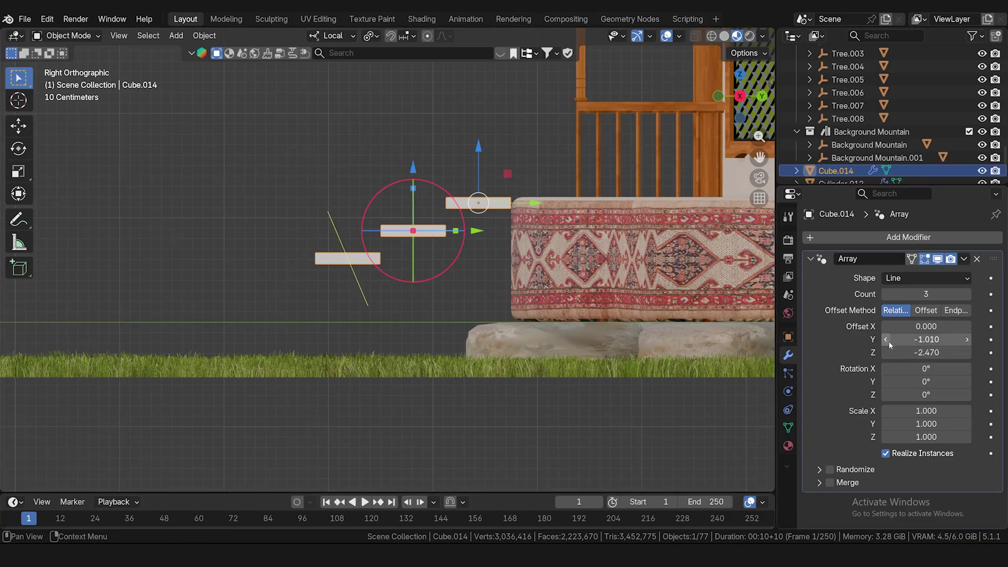
pyautogui.moveTo(927, 339); pyautogui.dragTo(943, 340)
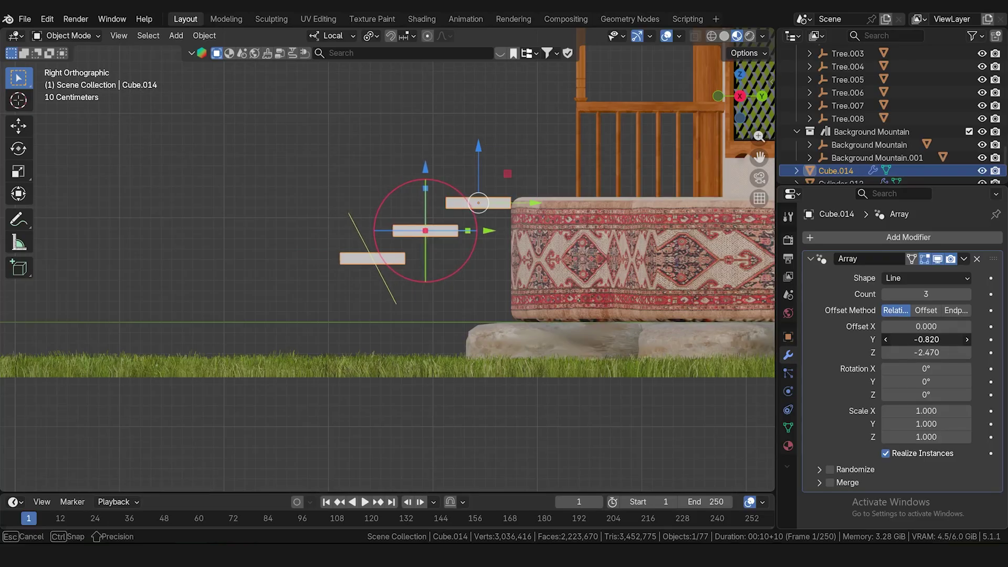
pyautogui.moveTo(942, 339); pyautogui.dragTo(927, 339)
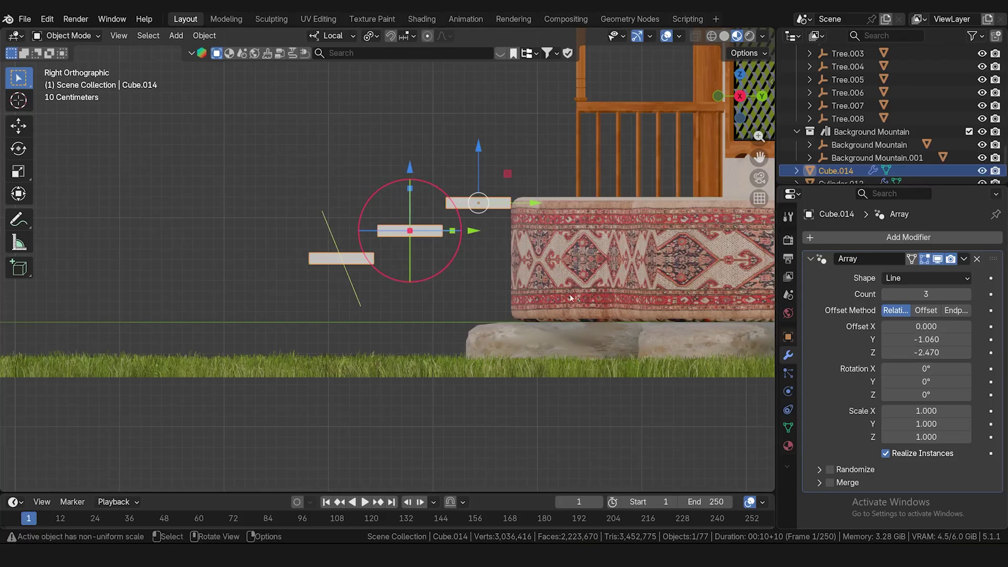
pyautogui.scroll(4, 442, 214)
pyautogui.scroll(1, 435, 190)
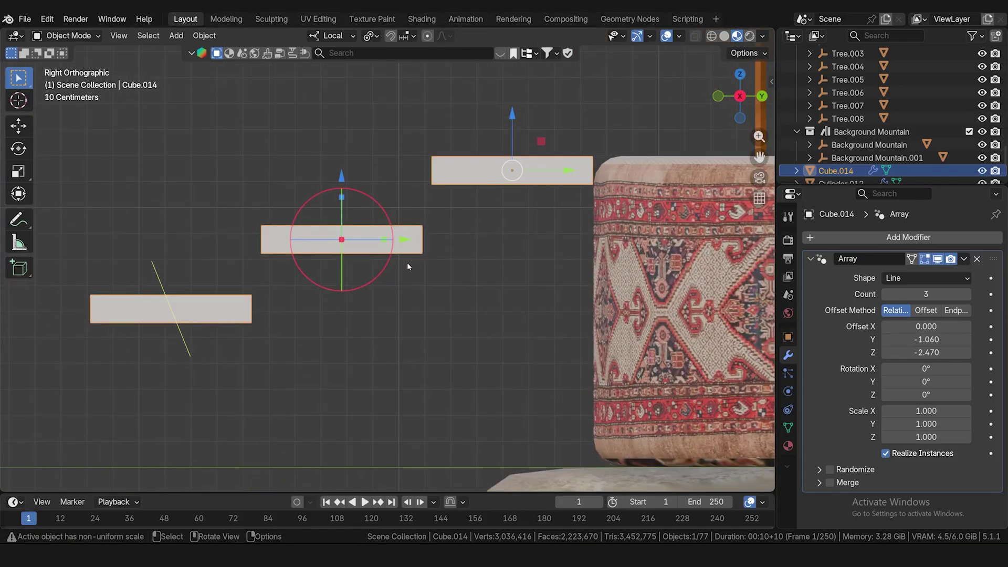
pyautogui.moveTo(927, 339); pyautogui.dragTo(945, 339)
pyautogui.scroll(-2, 515, 393)
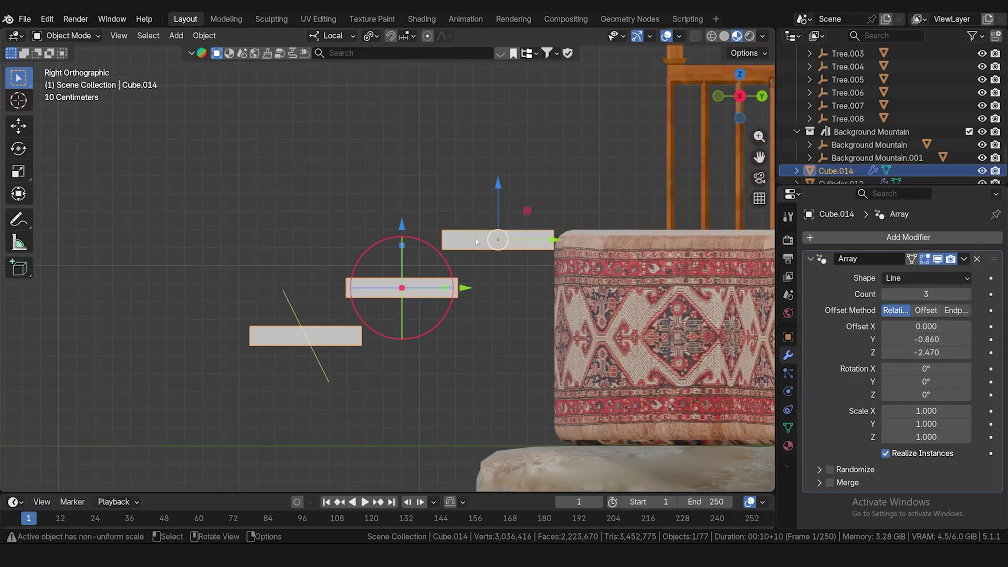
# - Increase the array count to 7 so the treads reach down to the grass
pyautogui.click(968, 294)
pyautogui.click(968, 294)
pyautogui.scroll(-1, 244, 410)
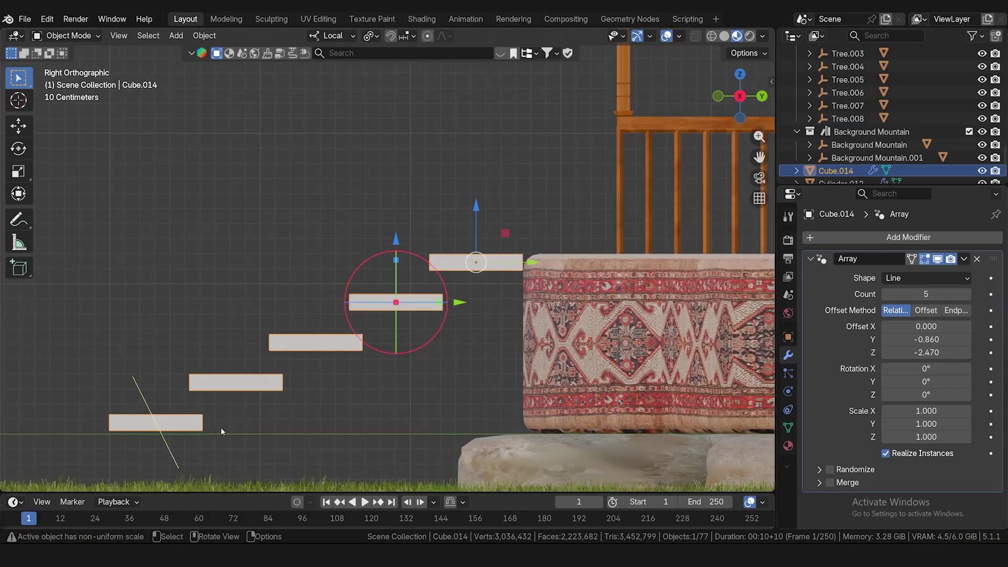
pyautogui.keyDown('shift'); pyautogui.moveTo(318, 428); pyautogui.dragTo(439, 360, button='middle'); pyautogui.keyUp('shift')
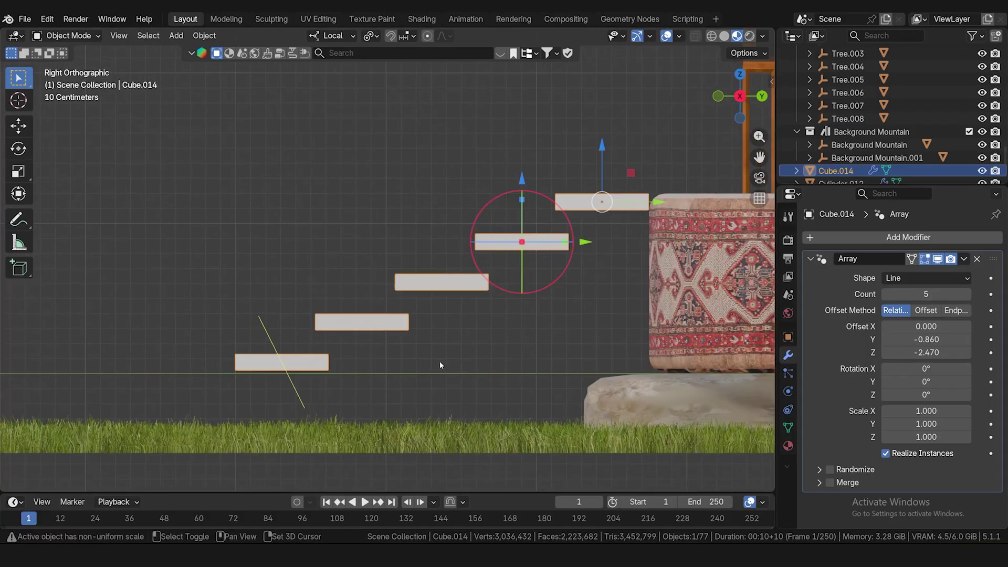
pyautogui.click(968, 294)
pyautogui.click(967, 294)
pyautogui.scroll(-1, 314, 393)
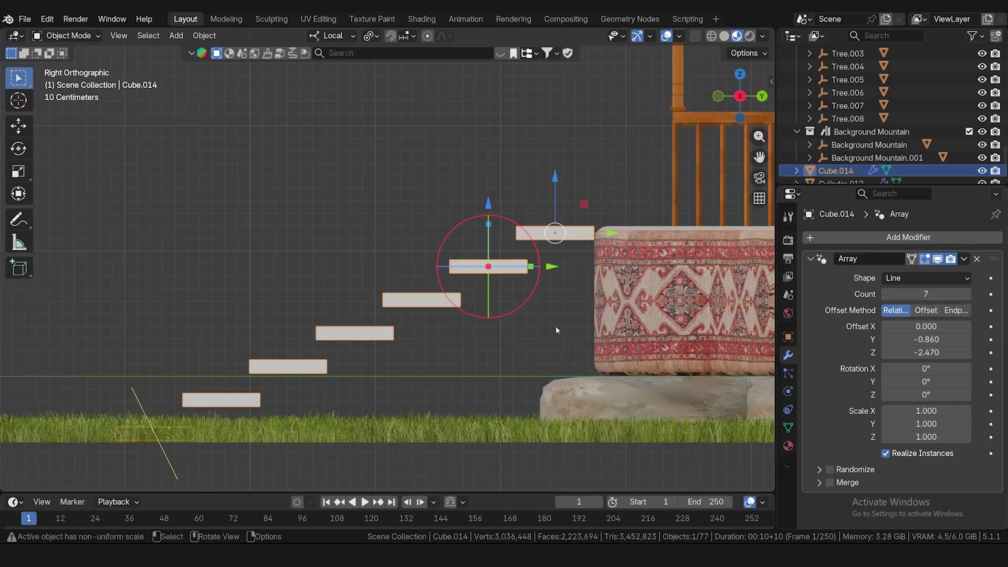
# - Adjust the stair array's relative offsets to -0.84 along Y and -2.35 along Z to fit the ground level
pyautogui.moveTo(924, 352)
pyautogui.mouseDown()
pyautogui.moveTo(950, 352)
pyautogui.moveTo(939, 353)
pyautogui.mouseUp()
pyautogui.moveTo(324, 427); pyautogui.dragTo(167, 376, button='middle')
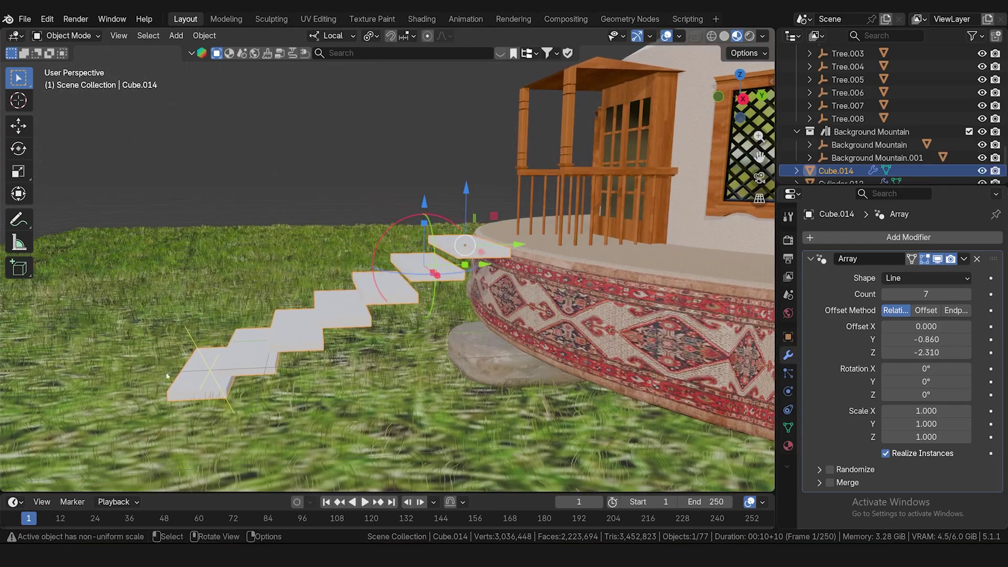
pyautogui.moveTo(229, 420); pyautogui.dragTo(179, 423, button='middle')
pyautogui.scroll(3, 176, 424)
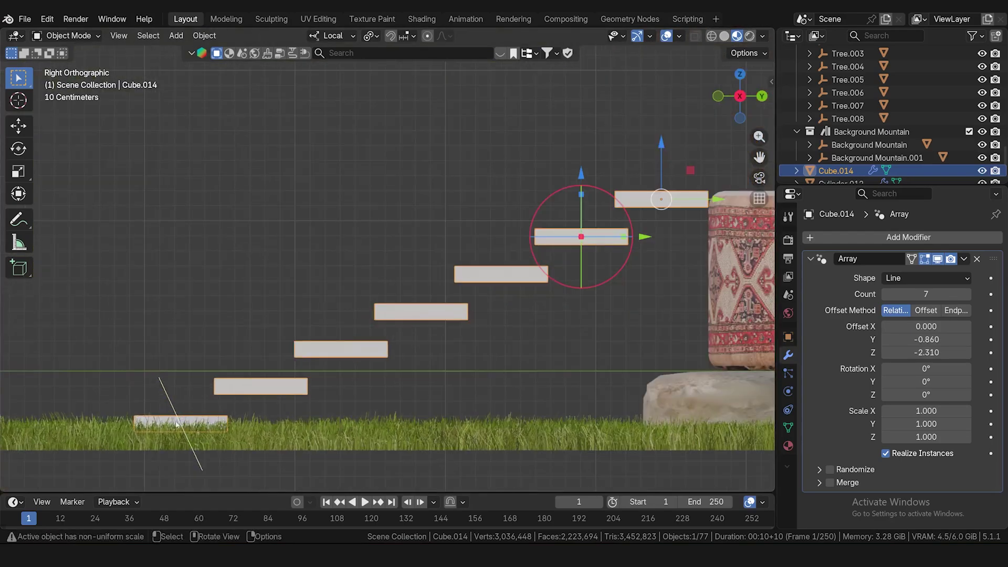
pyautogui.click(190, 449)
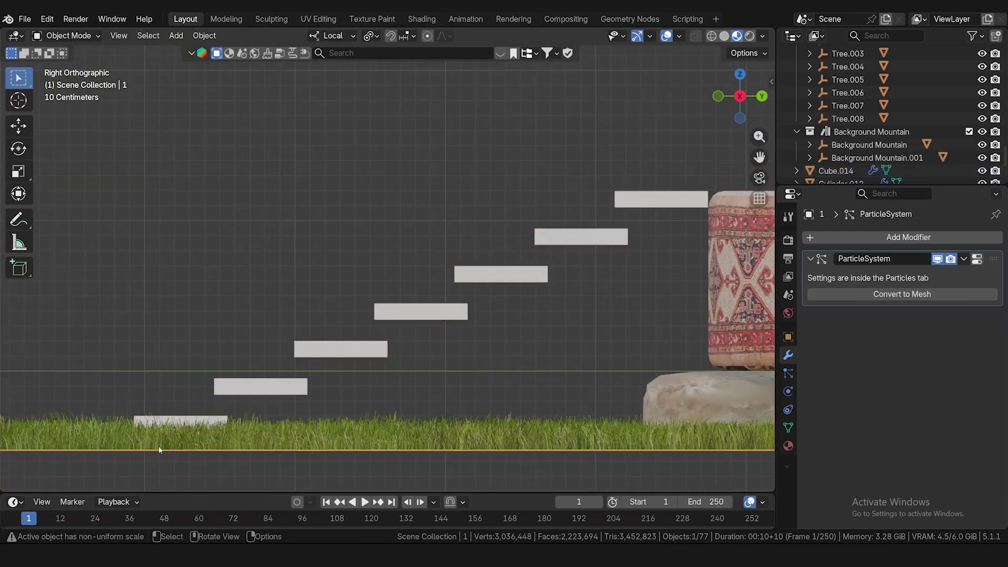
pyautogui.click(603, 242)
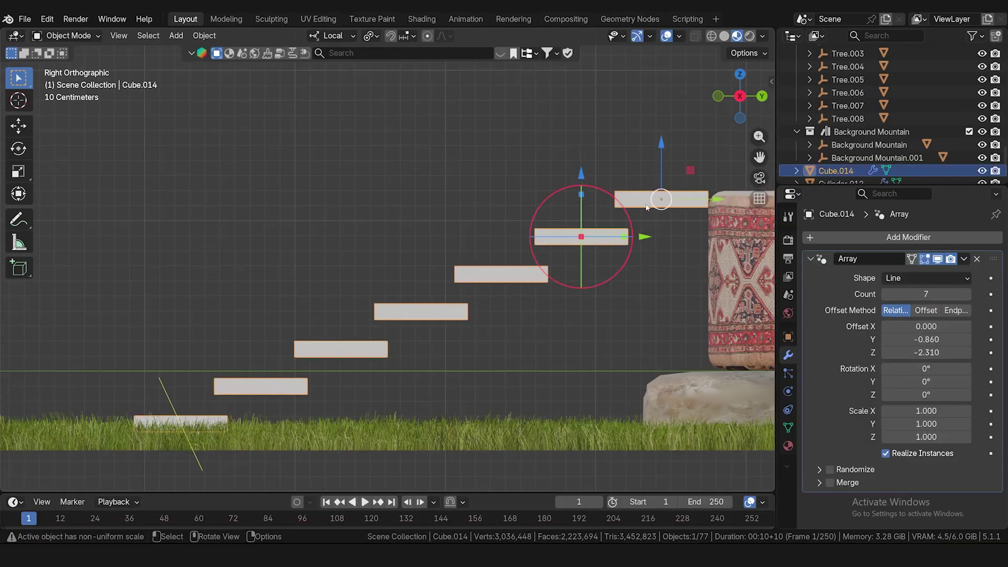
pyautogui.moveTo(926, 353)
pyautogui.mouseDown()
pyautogui.moveTo(907, 353)
pyautogui.moveTo(922, 353)
pyautogui.moveTo(916, 340)
pyautogui.mouseUp()
pyautogui.press('KP_1')
pyautogui.moveTo(349, 285); pyautogui.dragTo(197, 270, button='middle')
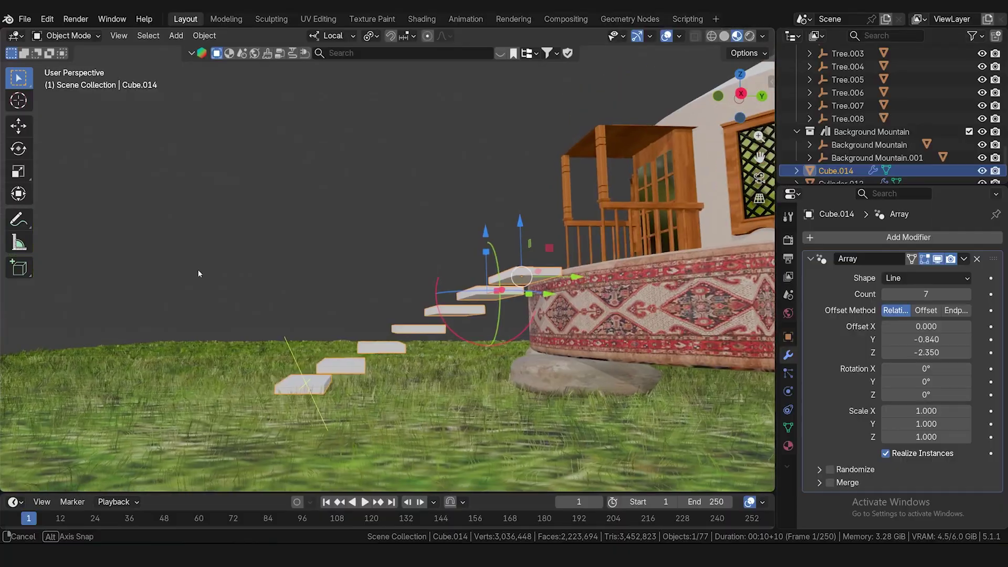
# - Tighten the stair array's relative offsets to -0.78 along Y and -2.37 along Z
pyautogui.moveTo(927, 340); pyautogui.dragTo(950, 353)
pyautogui.press('KP_3')
pyautogui.scroll(1, 506, 395)
pyautogui.scroll(1, 442, 330)
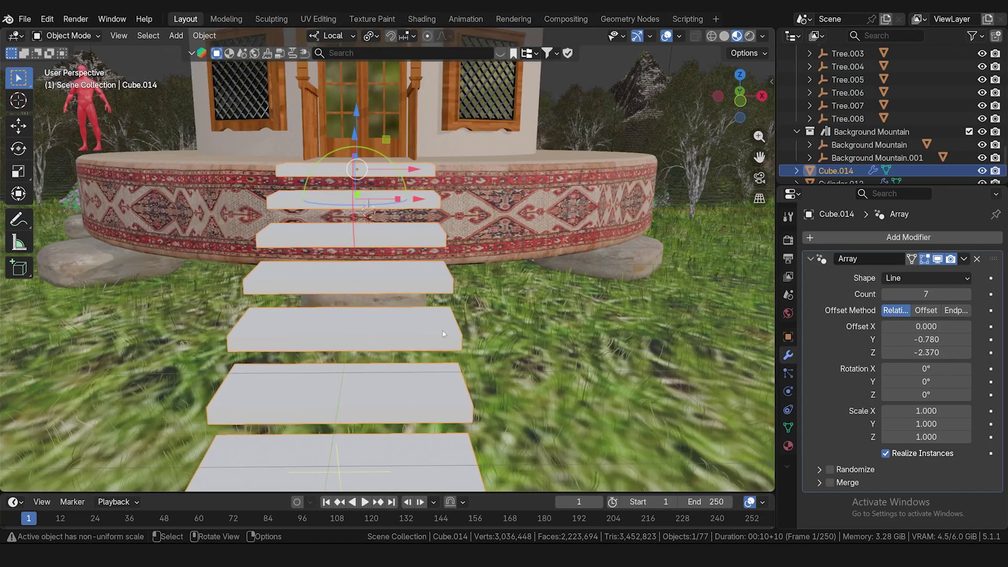
pyautogui.scroll(-2, 442, 330)
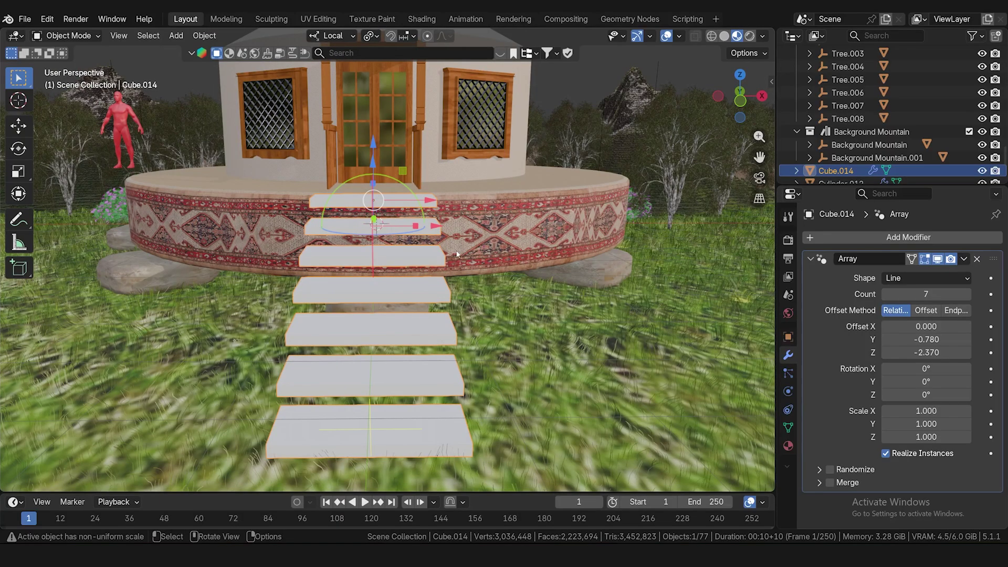
pyautogui.scroll(-2, 457, 254)
# - Add a new 2 m cube mesh at the world origin
pyautogui.click(437, 240)
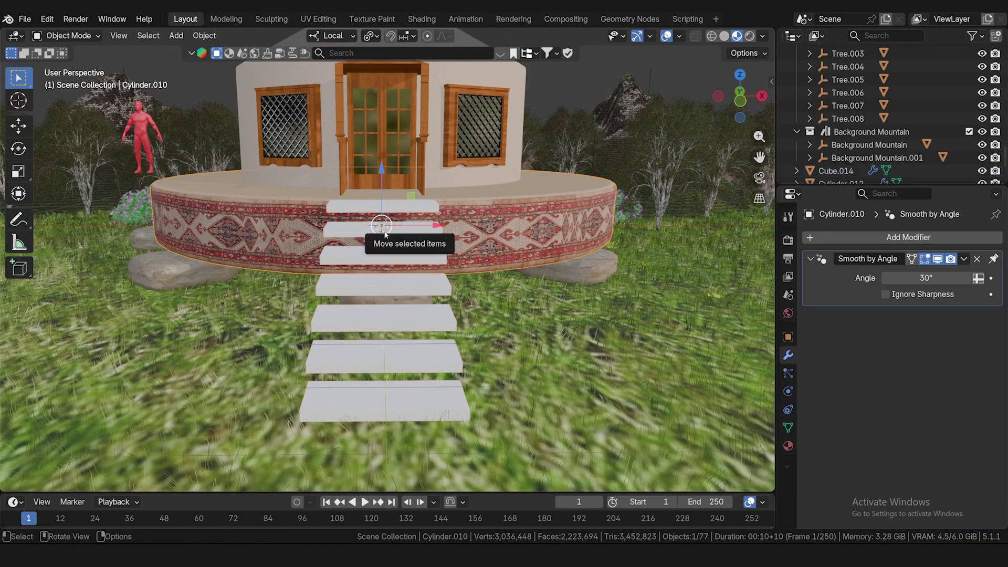
pyautogui.hotkey('shift', 'a')
pyautogui.moveTo(384, 231)
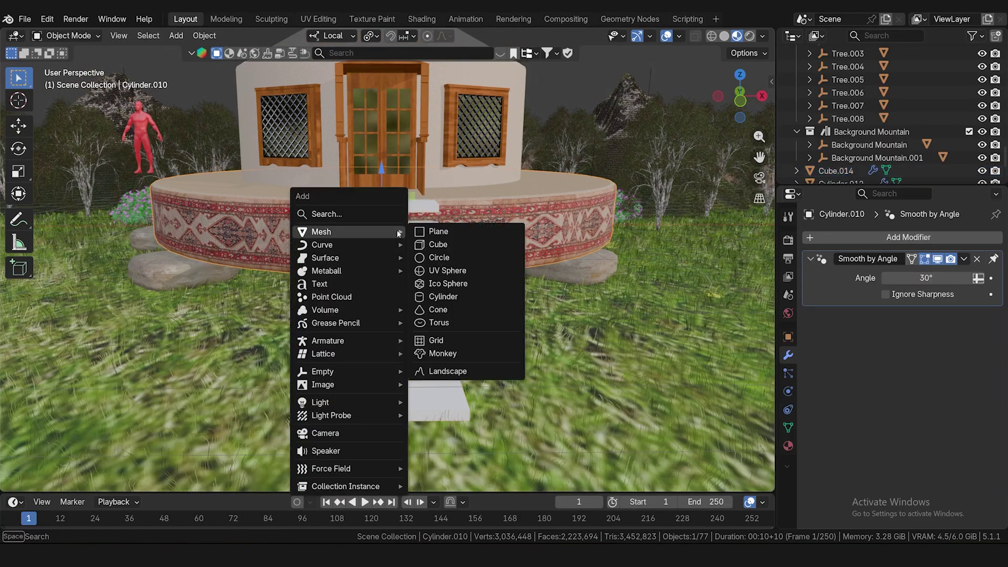
pyautogui.click(454, 245)
pyautogui.press('KP_3')
pyautogui.keyDown('shift'); pyautogui.moveTo(676, 266); pyautogui.dragTo(566, 276, button='middle'); pyautogui.keyUp('shift')
pyautogui.keyDown('shift'); pyautogui.moveTo(703, 318); pyautogui.dragTo(626, 291, button='middle'); pyautogui.keyUp('shift')
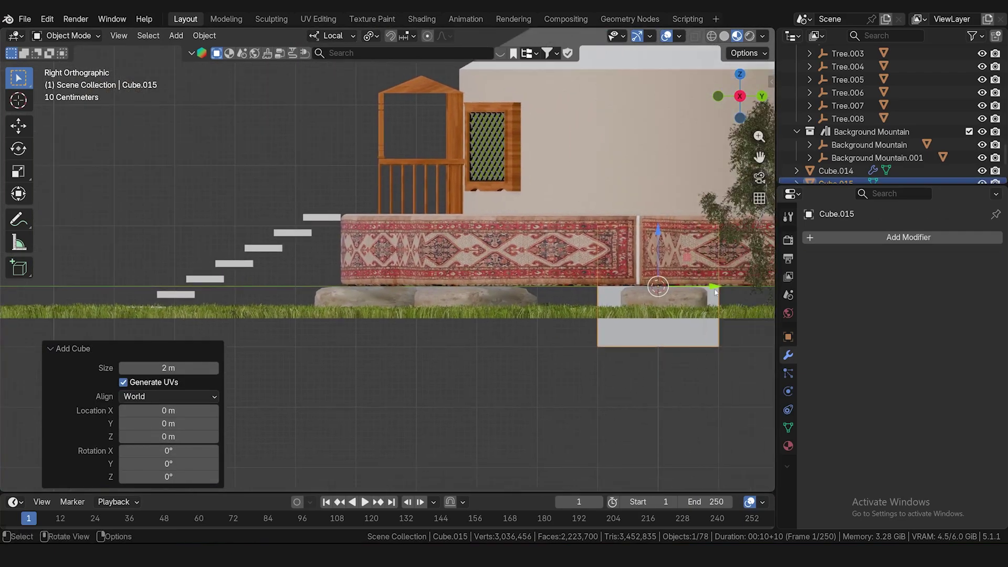
# - Move the new cube about -6.42 m along Y to the stairs and scale its height to 0.294
pyautogui.moveTo(715, 286); pyautogui.dragTo(325, 286)
pyautogui.keyDown('shift'); pyautogui.moveTo(341, 251); pyautogui.dragTo(576, 289, button='middle'); pyautogui.keyUp('shift')
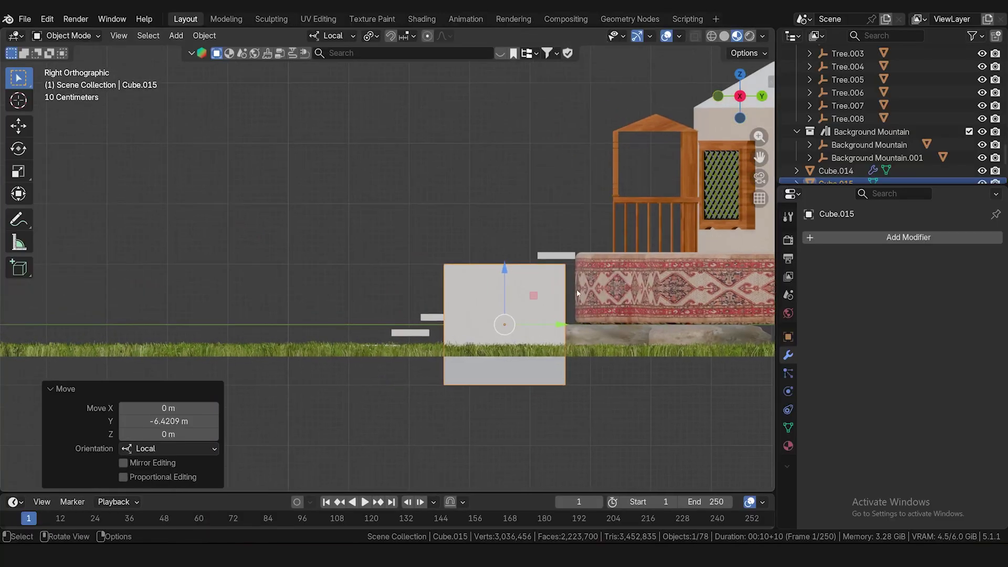
pyautogui.scroll(3, 576, 289)
pyautogui.press('s')
pyautogui.press('z')
pyautogui.click(487, 346)
# - Scale the cube to 0.040 along X into a thin side board and move it to the treads' +X end
pyautogui.press('KP_1')
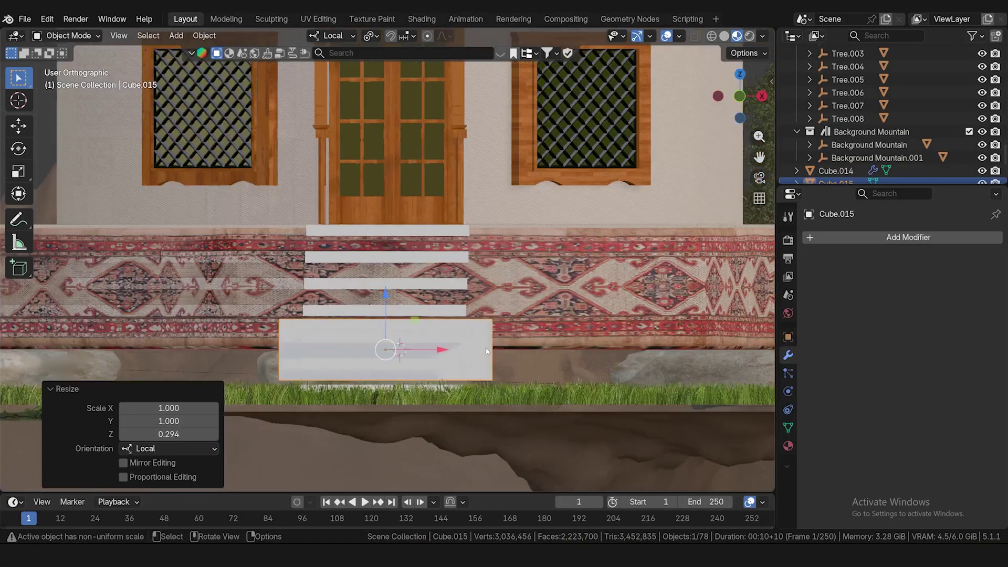
pyautogui.press('s')
pyautogui.press('x')
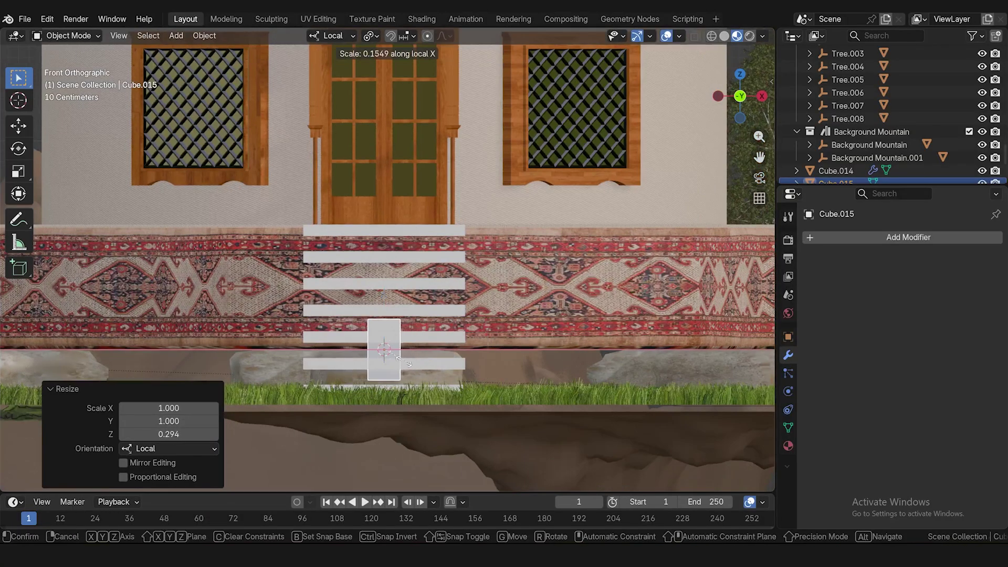
pyautogui.click(390, 356)
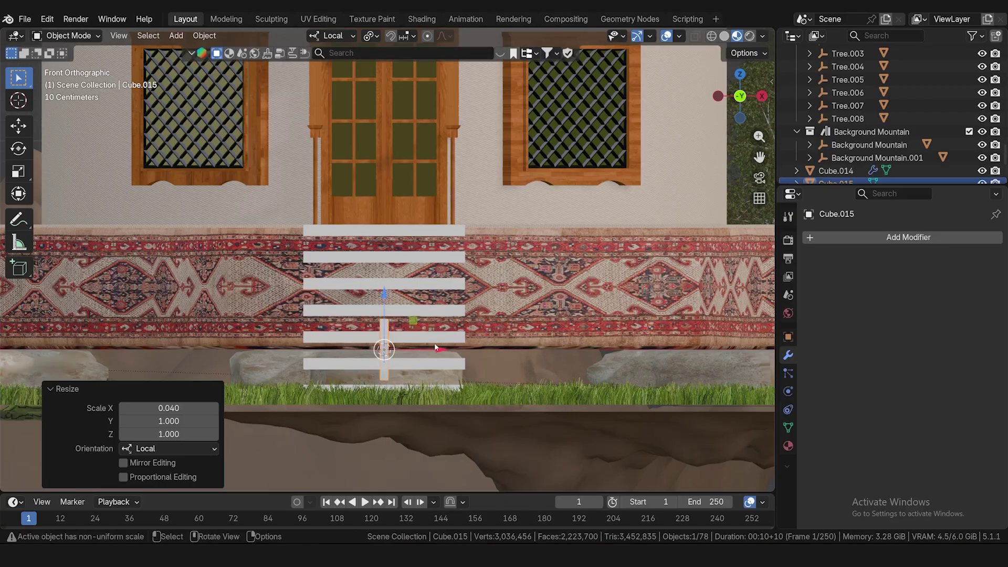
pyautogui.moveTo(437, 351); pyautogui.dragTo(514, 352)
# - Reduce the side board's height along Z and lengthen it by a factor of 1.594 along local Y
pyautogui.press('KP_3')
pyautogui.press('s')
pyautogui.press('z')
pyautogui.click(508, 376)
pyautogui.press('s')
pyautogui.press('y')
pyautogui.click(614, 407)
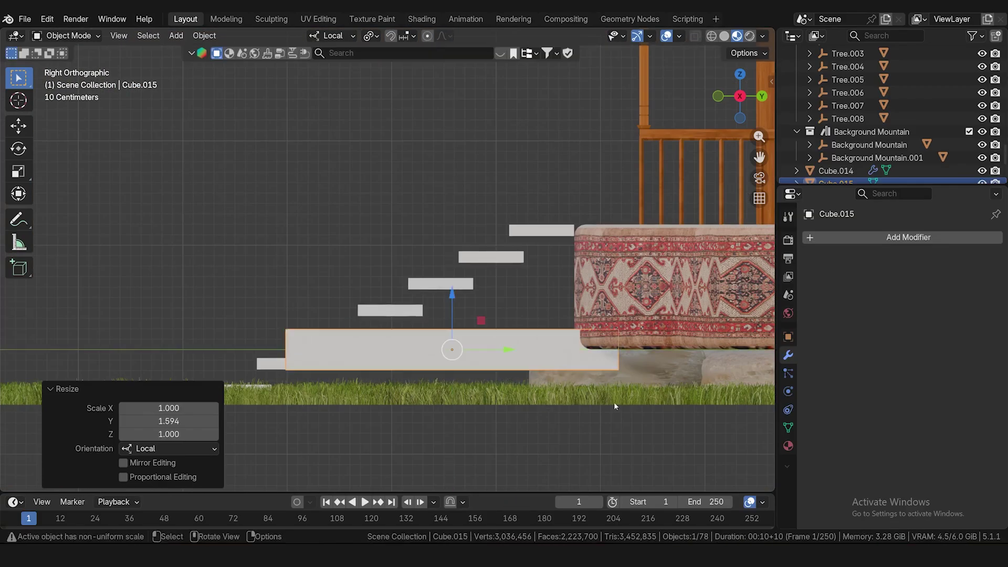
# - Rotate the side board to match the stair slope and raise it over the treads up to the platform edge
pyautogui.press('r')
pyautogui.click(620, 321)
pyautogui.moveTo(450, 350); pyautogui.dragTo(425, 300)
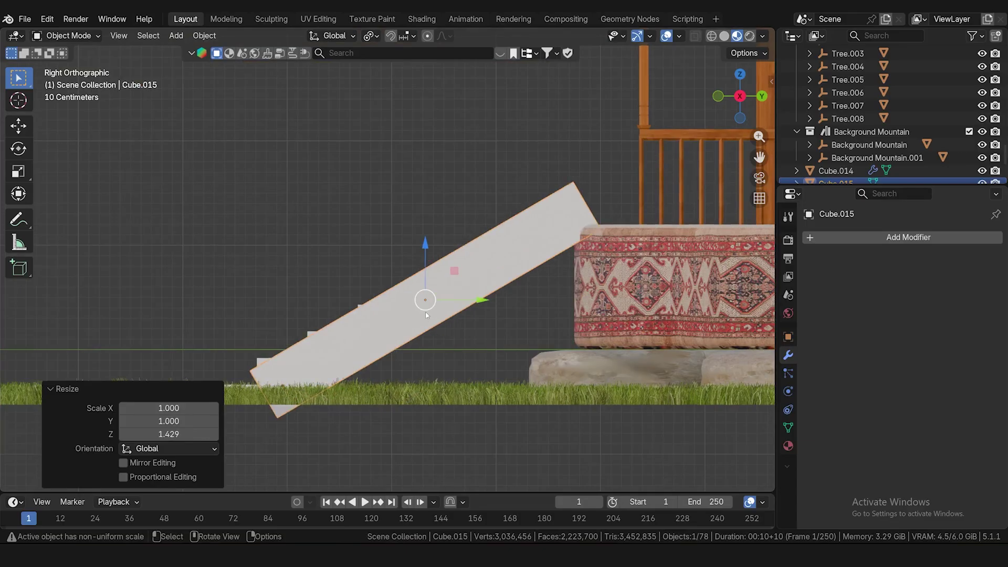
pyautogui.scroll(1, 424, 309)
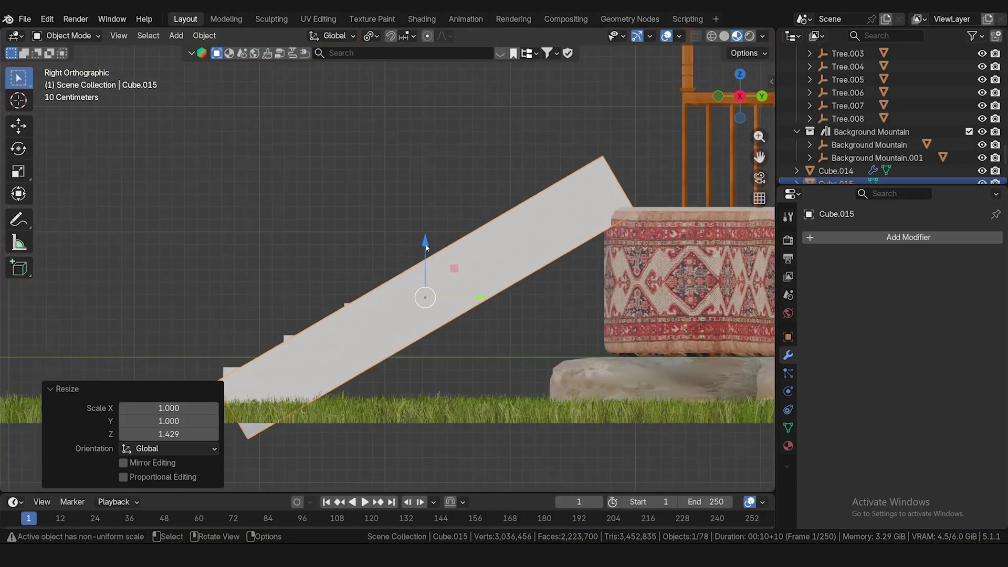
pyautogui.moveTo(426, 246); pyautogui.dragTo(425, 228)
pyautogui.scroll(4, 616, 209)
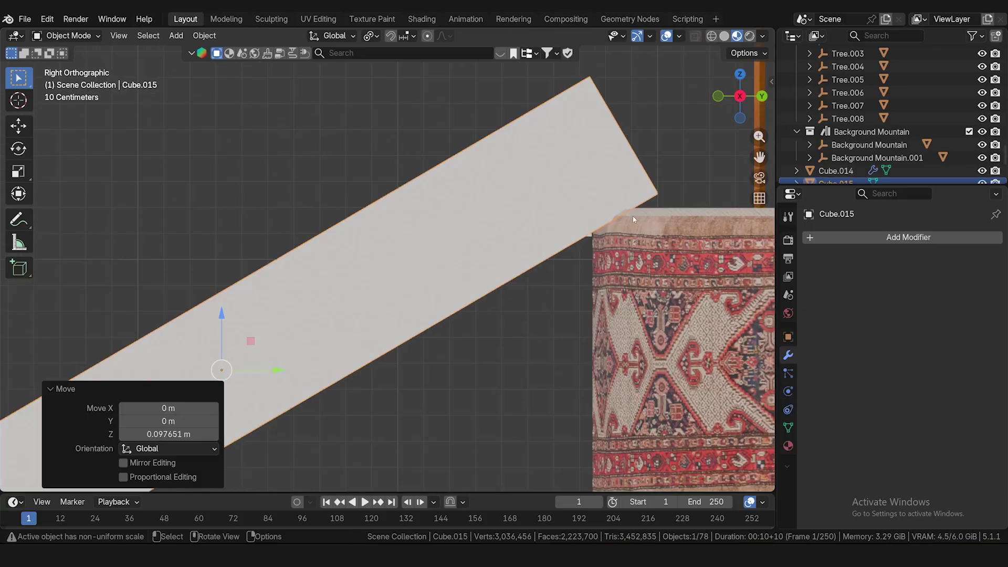
pyautogui.moveTo(221, 314); pyautogui.dragTo(226, 301)
pyautogui.scroll(-6, 304, 306)
pyautogui.scroll(2, 267, 334)
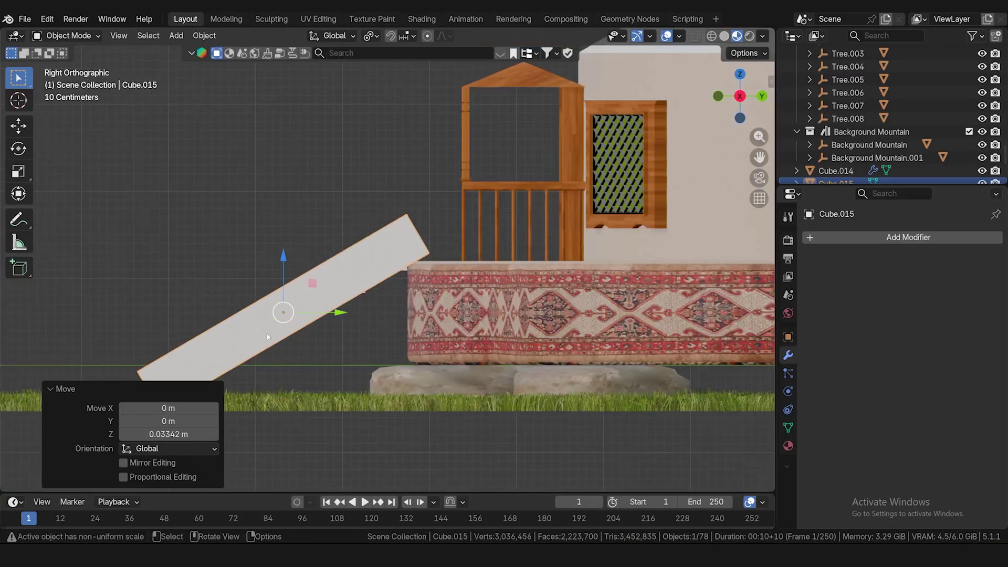
# - Shrink the side board along global Z, then shift it about -0.17 m along Y and -0.18 m along Z over the treads
pyautogui.keyDown('shift'); pyautogui.moveTo(277, 358); pyautogui.dragTo(408, 299, button='middle'); pyautogui.keyUp('shift')
pyautogui.press('s')
pyautogui.press('z')
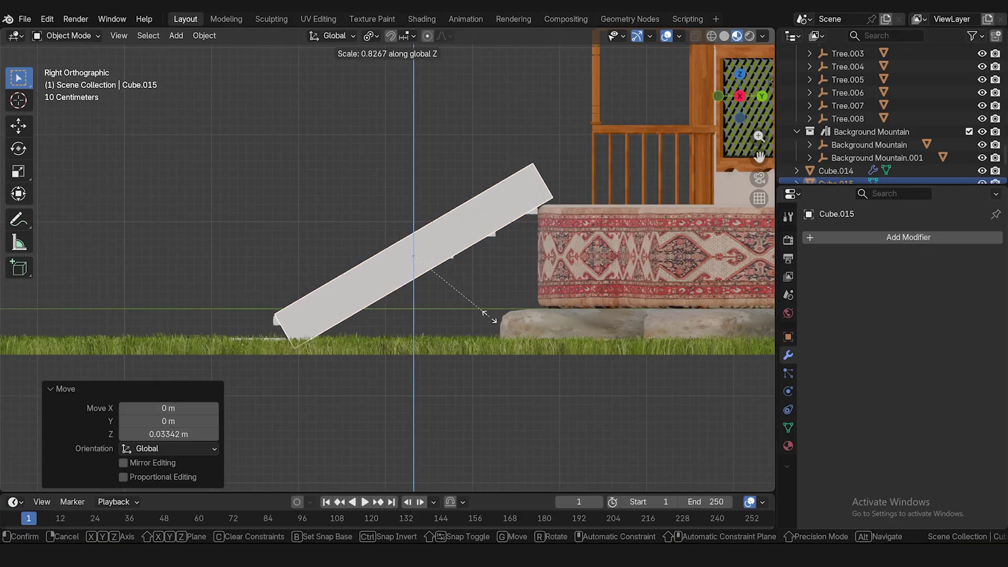
pyautogui.click(478, 310)
pyautogui.moveTo(463, 256); pyautogui.dragTo(443, 260)
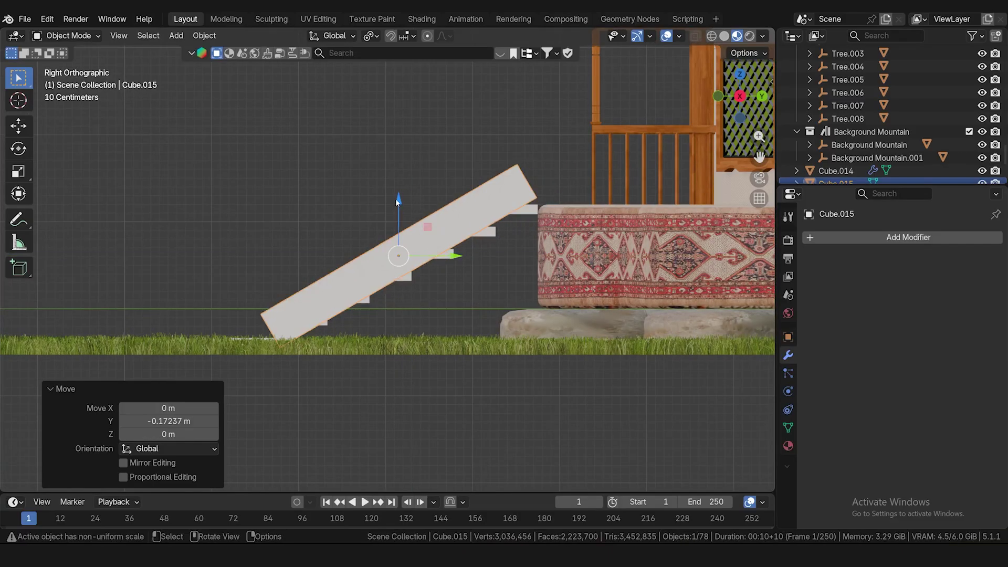
pyautogui.moveTo(397, 202); pyautogui.dragTo(406, 216)
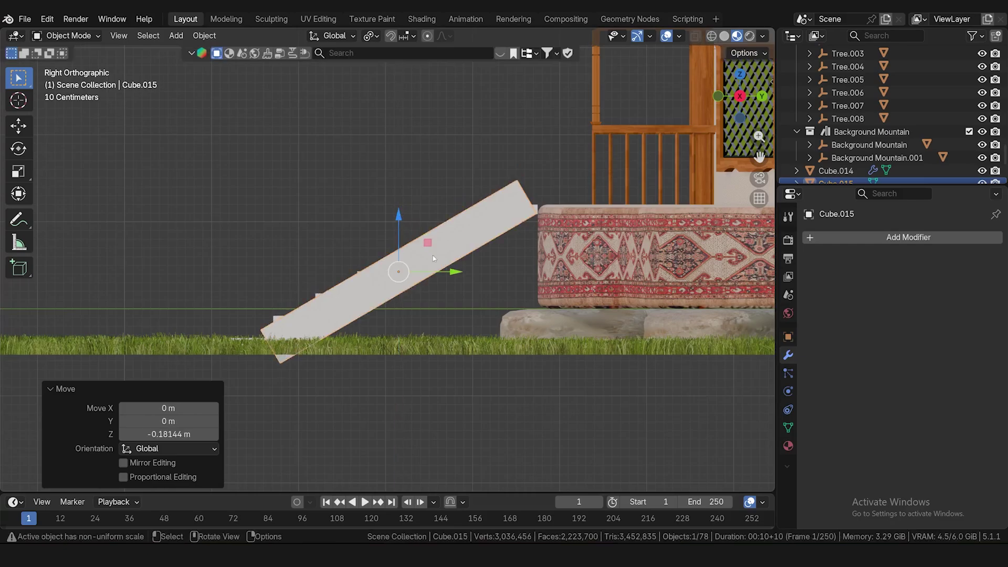
pyautogui.press('s')
pyautogui.press('z')
pyautogui.rightClick(442, 322)
# - Switch the transform orientation to Local and scale the side board's thickness to 0.770 along Z
pyautogui.click(324, 38)
pyautogui.click(326, 90)
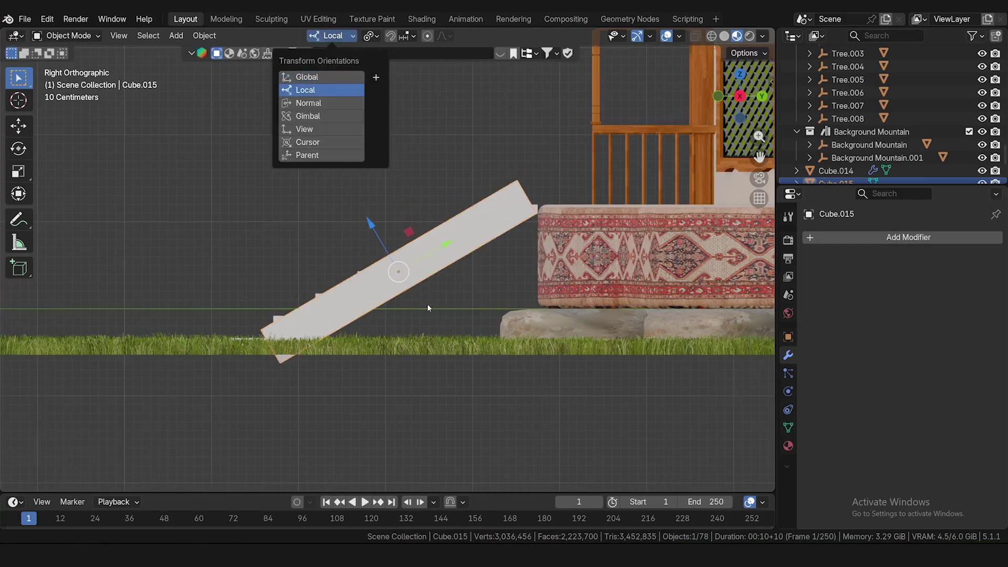
pyautogui.press('s')
pyautogui.press('z')
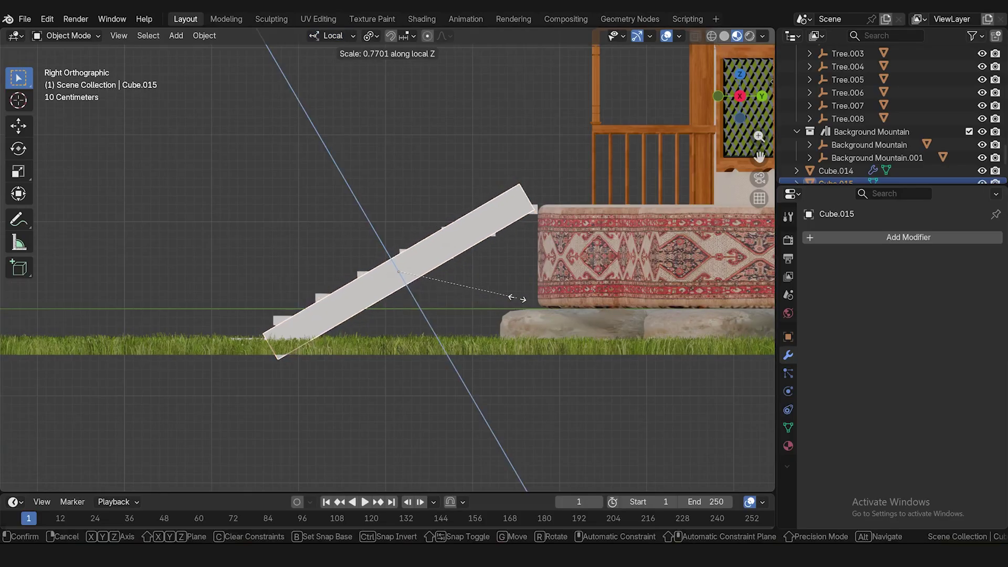
pyautogui.click(517, 298)
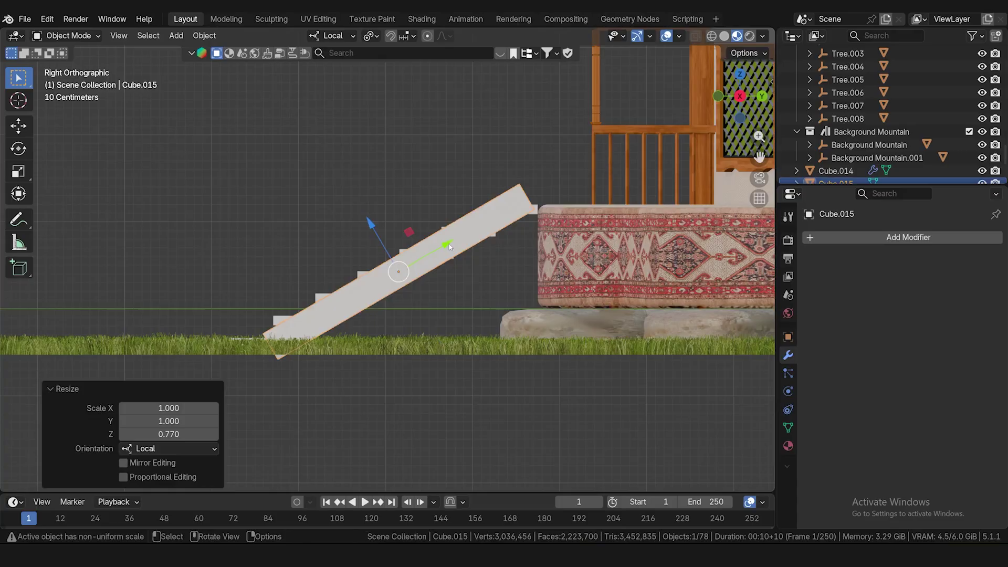
# - Slide the side board about 0.07 m along local Y, tilt it about -1.8° around local X, and realign it with the treads
pyautogui.moveTo(446, 245); pyautogui.dragTo(454, 240)
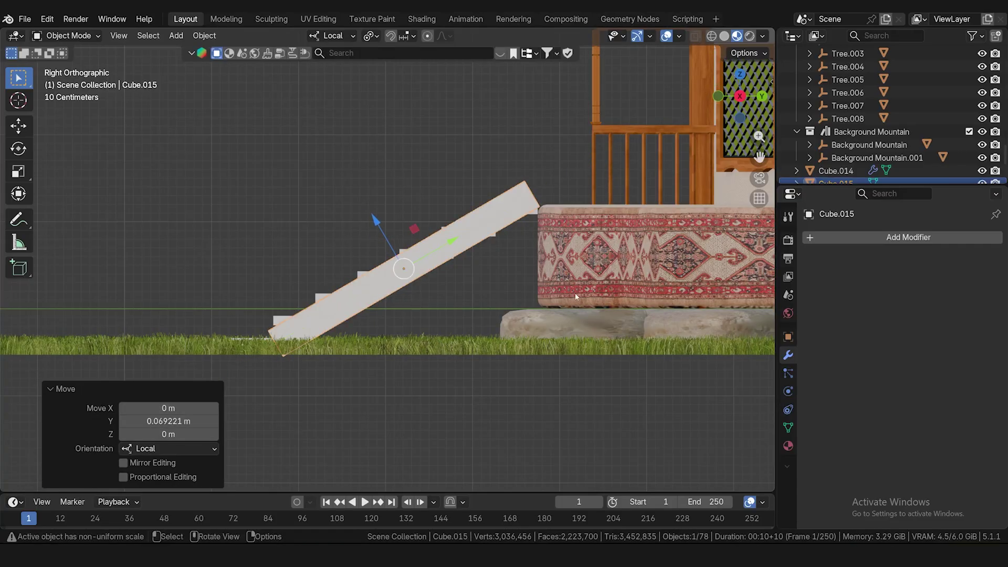
pyautogui.press('r')
pyautogui.press('x')
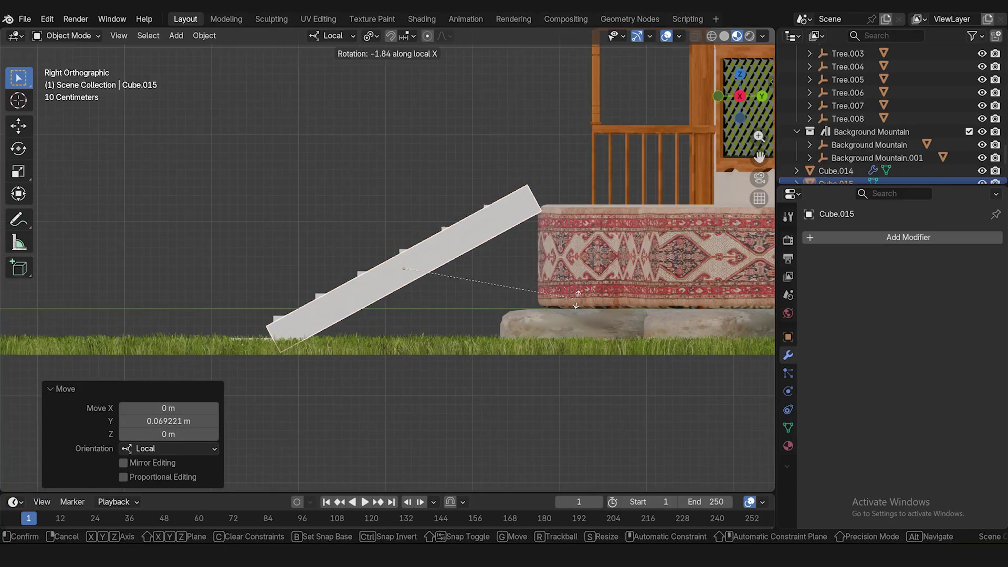
pyautogui.click(579, 303)
pyautogui.moveTo(409, 268); pyautogui.dragTo(399, 269)
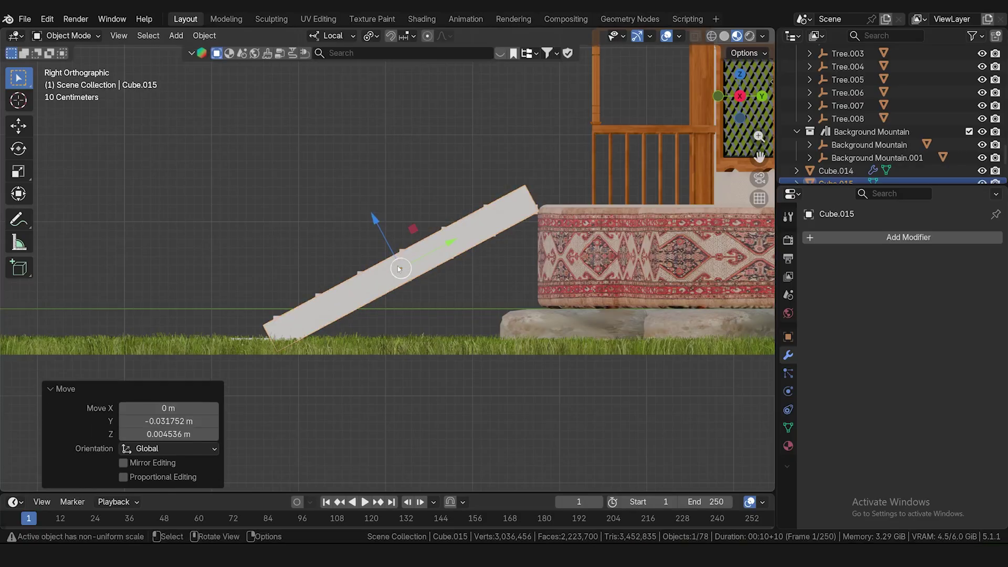
# - Shift the side board about 0.033 m outward along X and about 0.007 m along local Z to cover the tread ends
pyautogui.press('KP_1')
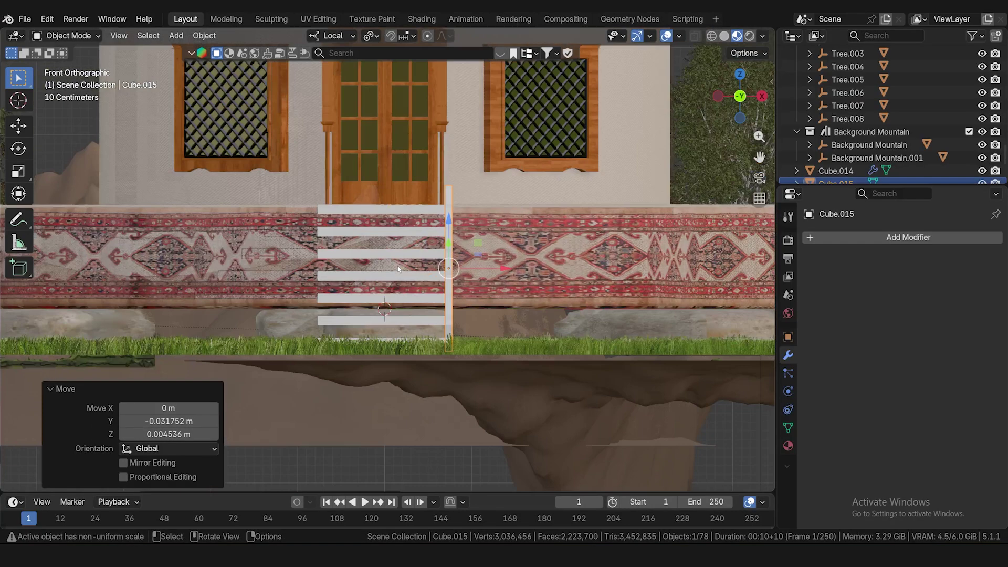
pyautogui.scroll(3, 471, 283)
pyautogui.moveTo(541, 242); pyautogui.dragTo(546, 237)
pyautogui.press('KP_3')
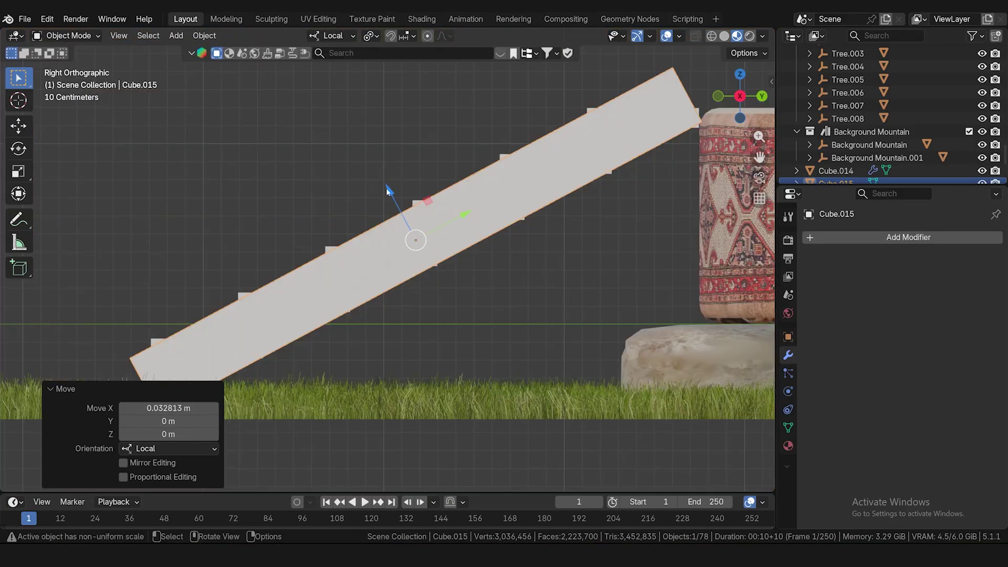
pyautogui.moveTo(387, 190); pyautogui.dragTo(394, 188)
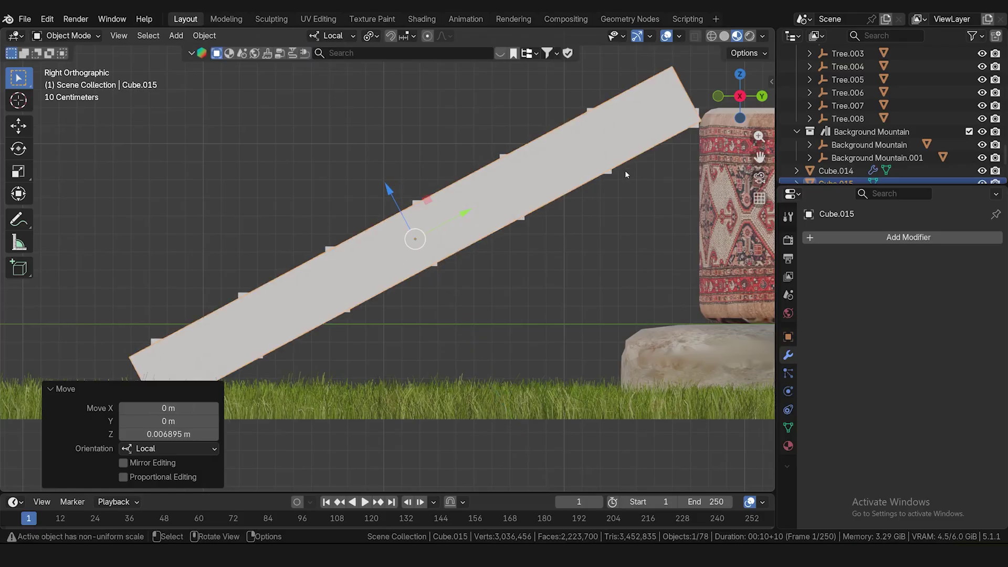
# - Create a linked duplicate of the side board and move it -1.54 m along X to the opposite tread ends
pyautogui.press('KP_1')
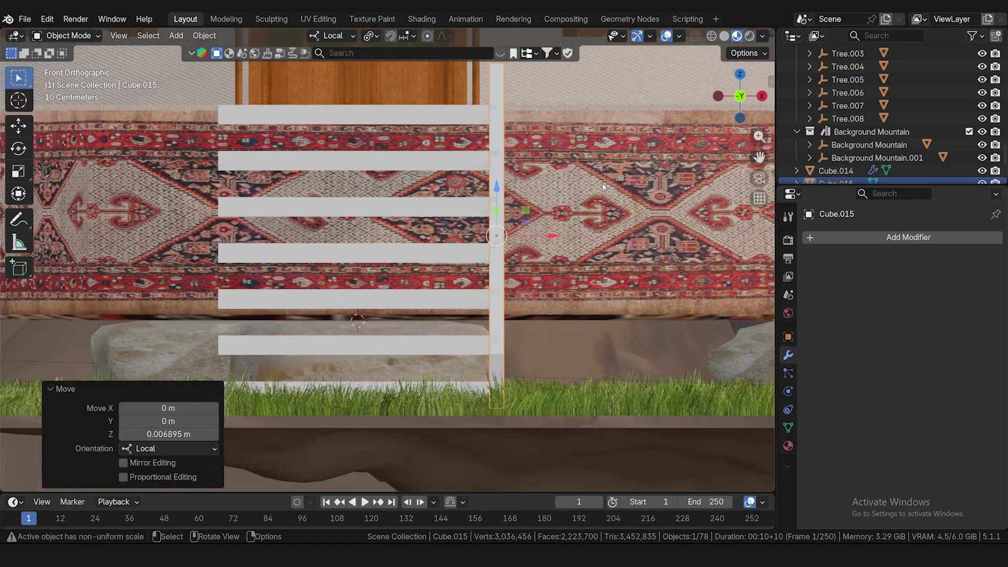
pyautogui.hotkey('alt', 'd')
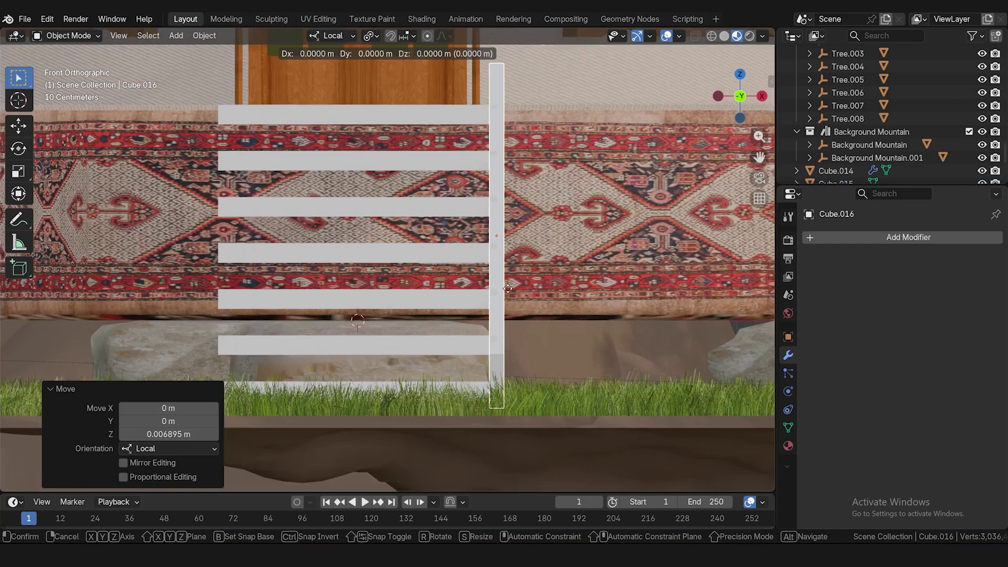
pyautogui.rightClick(507, 290)
pyautogui.press('g')
pyautogui.press('x')
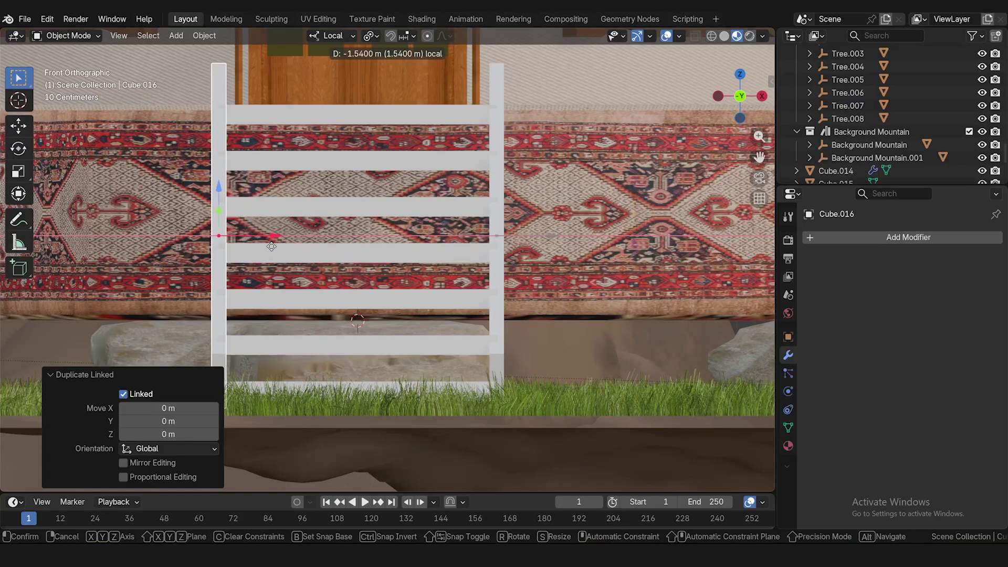
pyautogui.click(273, 250)
# - Nudge the duplicated side board about -0.006 m along X to line it up with the tread ends
pyautogui.scroll(2, 468, 93)
pyautogui.keyDown('shift'); pyautogui.moveTo(484, 68); pyautogui.dragTo(523, 206, button='middle'); pyautogui.keyUp('shift')
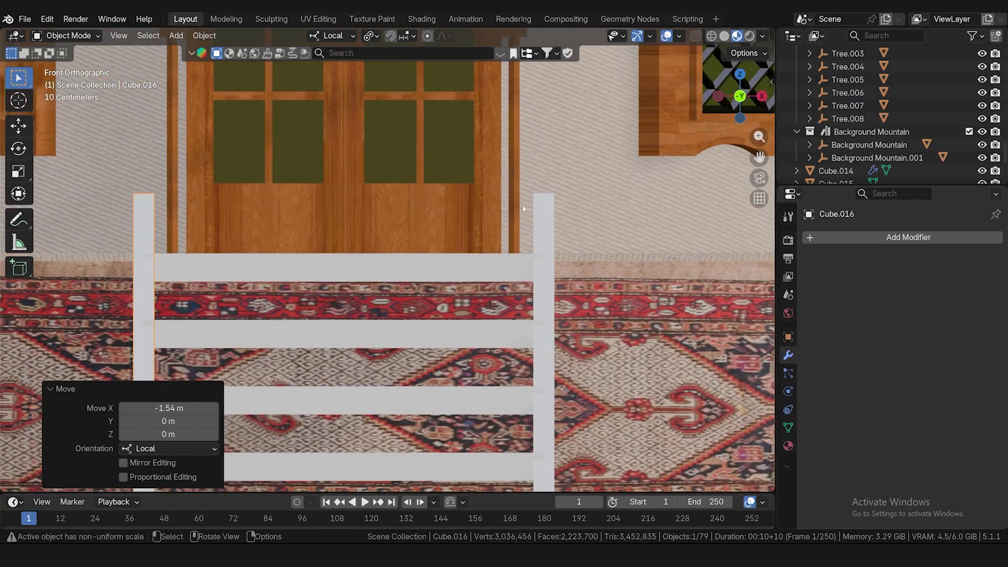
pyautogui.click(141, 243)
pyautogui.moveTo(199, 443); pyautogui.dragTo(197, 443)
pyautogui.scroll(-4, 244, 353)
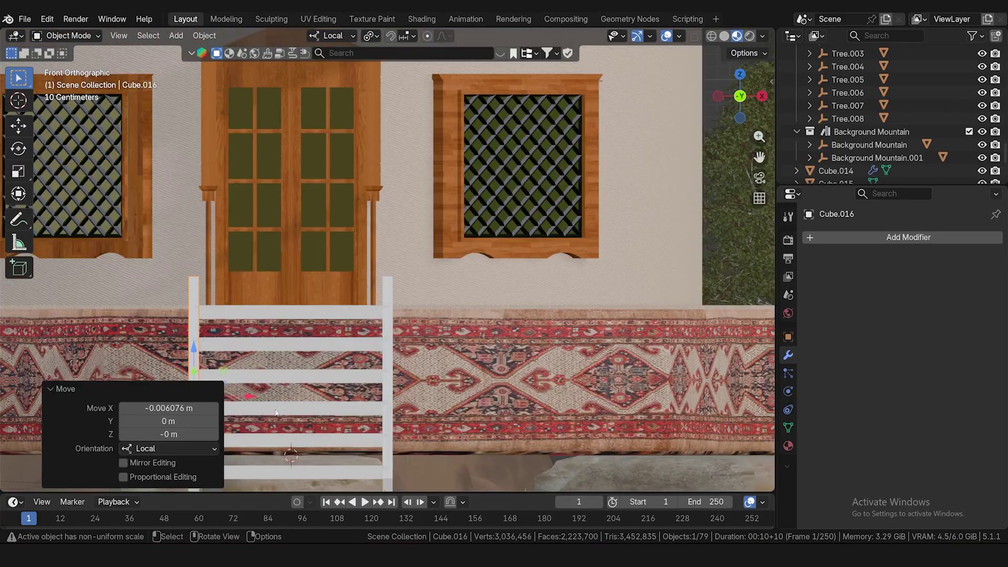
# - Select both side boards and lengthen them by a factor of 1.115 along local Y
pyautogui.keyDown('shift'); pyautogui.moveTo(276, 422); pyautogui.dragTo(346, 308, button='middle'); pyautogui.keyUp('shift')
pyautogui.click(366, 353)
pyautogui.moveTo(366, 353); pyautogui.dragTo(334, 225, button='middle')
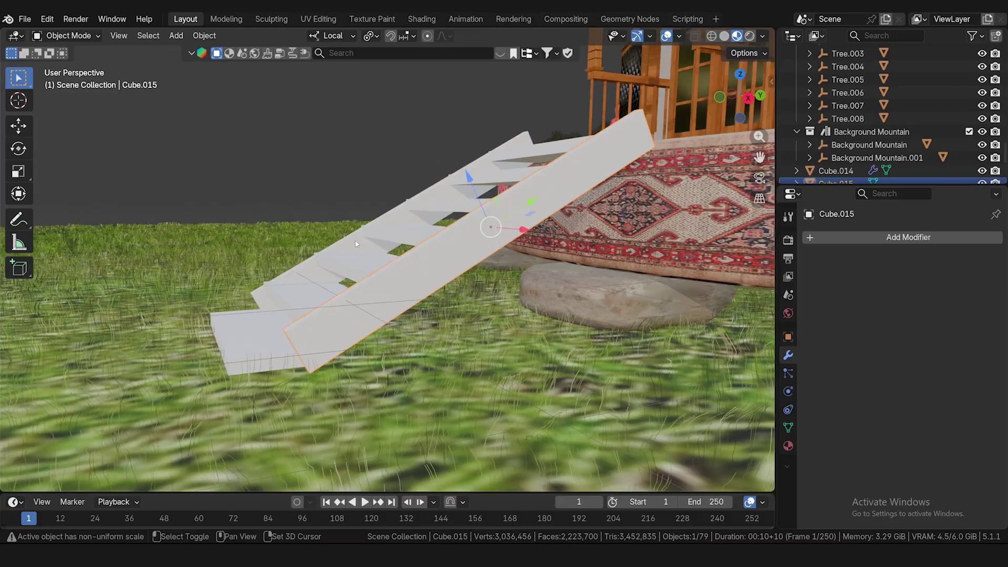
pyautogui.hotkey('shift', 'd')
pyautogui.press('Escape')
pyautogui.press('s')
pyautogui.press('y')
pyautogui.press('y')
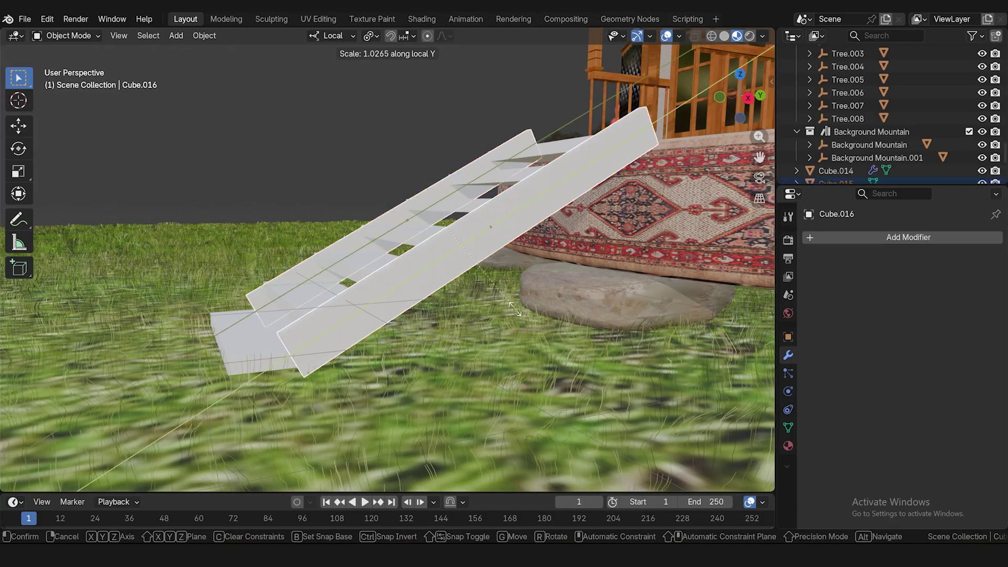
pyautogui.click(500, 261)
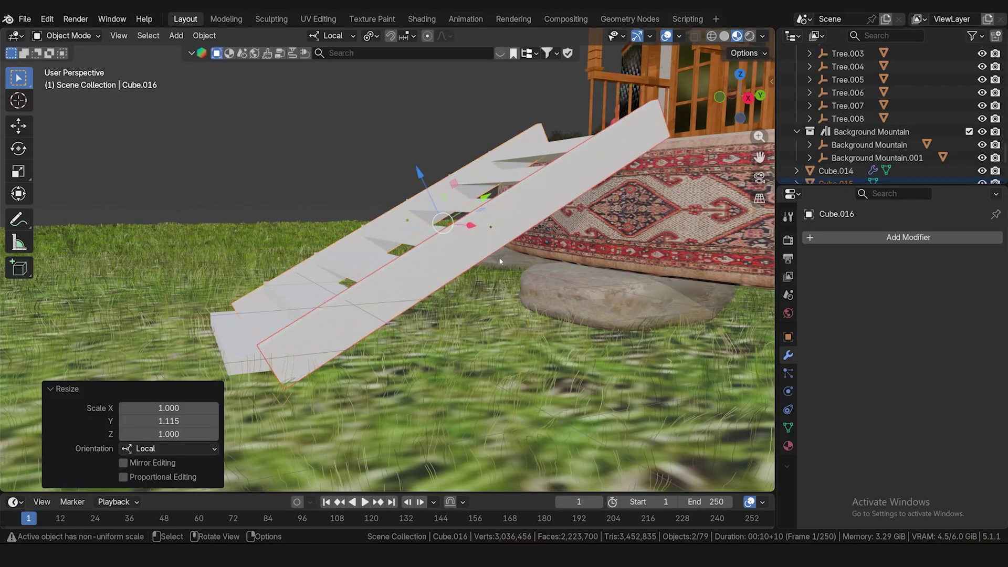
# - Slide both side boards about -0.248 m along local Y down towards the grass
pyautogui.press('g')
pyautogui.press('y')
pyautogui.press('y')
pyautogui.click(460, 209)
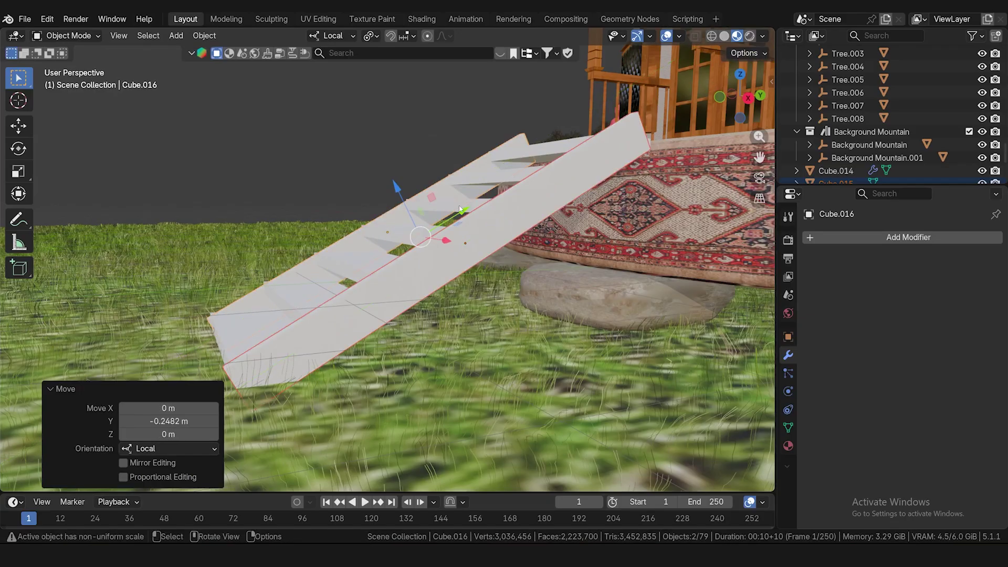
# - Extend both side boards by a factor of 1.035 along local Y so they reach the platform edge
pyautogui.press('KP_3')
pyautogui.press('s')
pyautogui.press('y')
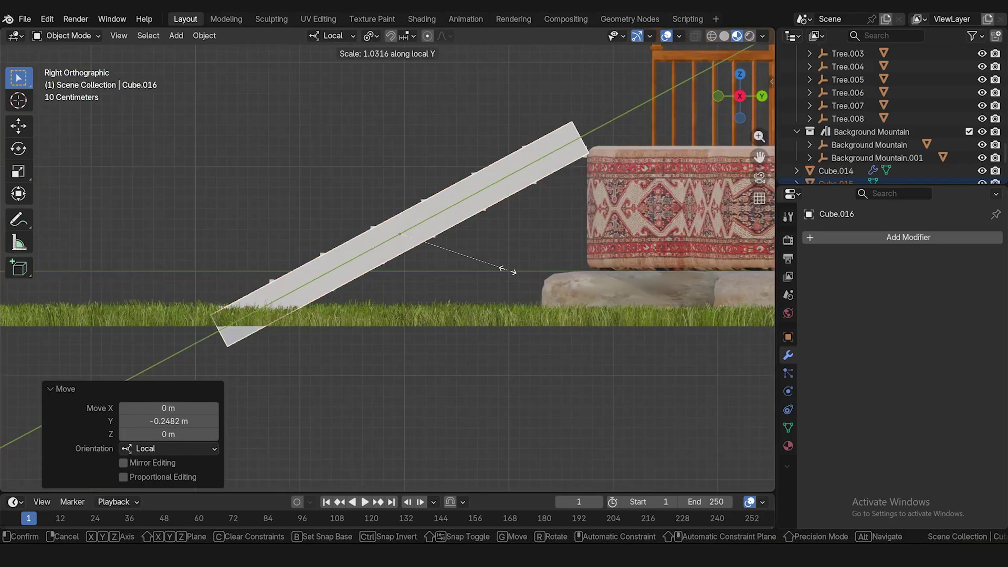
pyautogui.click(508, 271)
# - Apply all transforms to both side boards and set their origins to their geometry
pyautogui.press('KP_1')
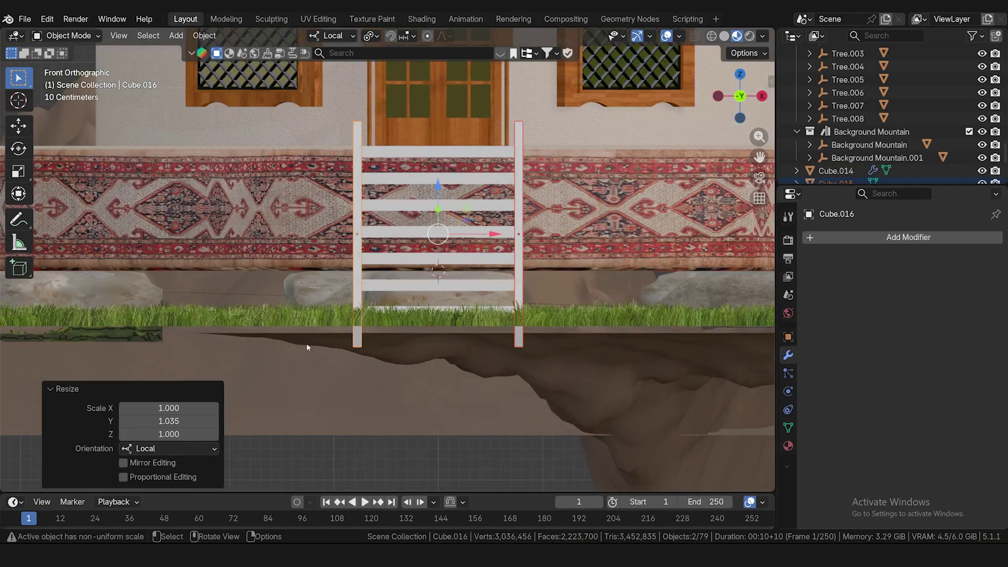
pyautogui.moveTo(464, 299); pyautogui.dragTo(470, 367, button='middle')
pyautogui.moveTo(557, 371); pyautogui.dragTo(359, 364, button='middle')
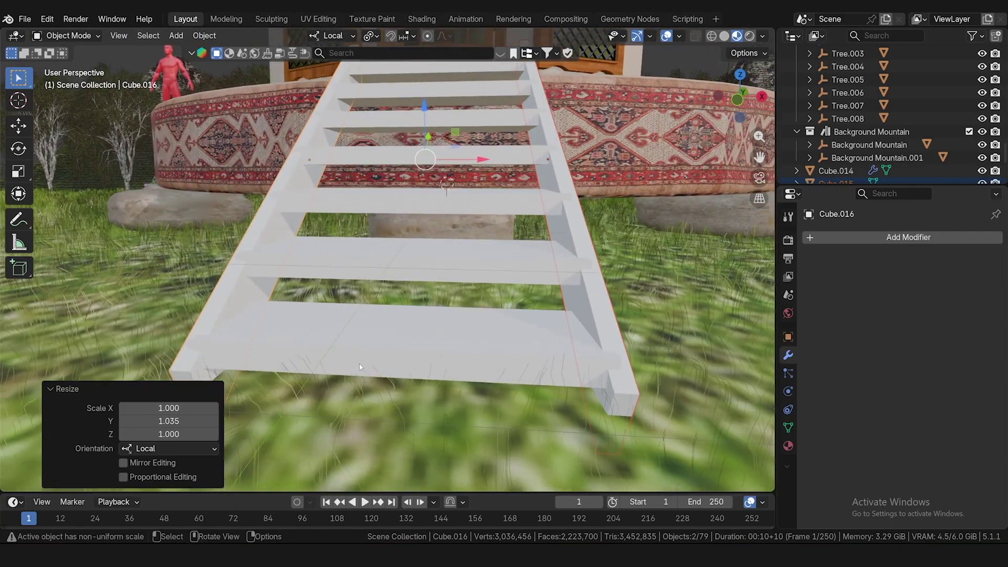
pyautogui.hotkey('ctrl', 'a')
pyautogui.click(352, 344)
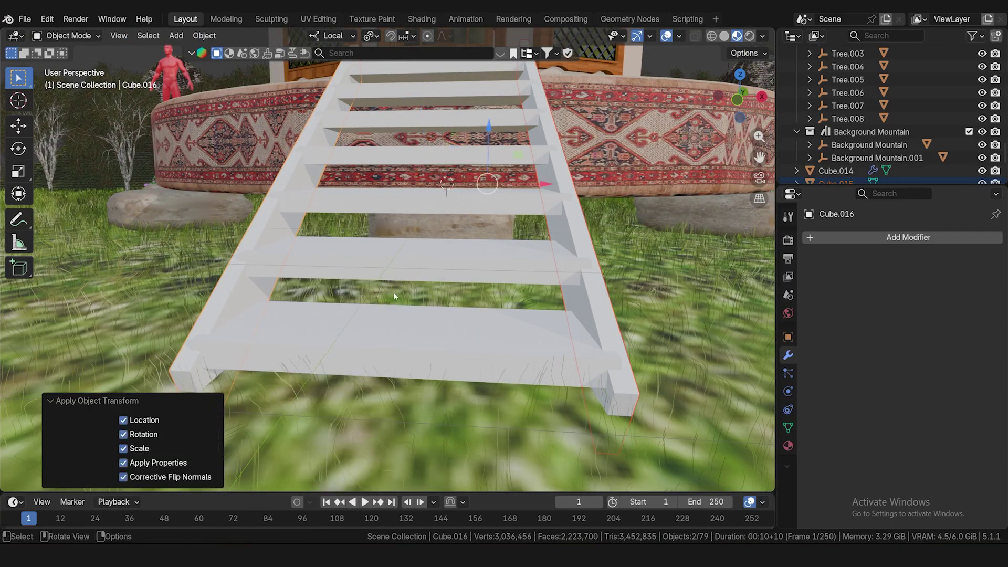
pyautogui.rightClick(396, 289)
pyautogui.moveTo(396, 290)
pyautogui.click(482, 304)
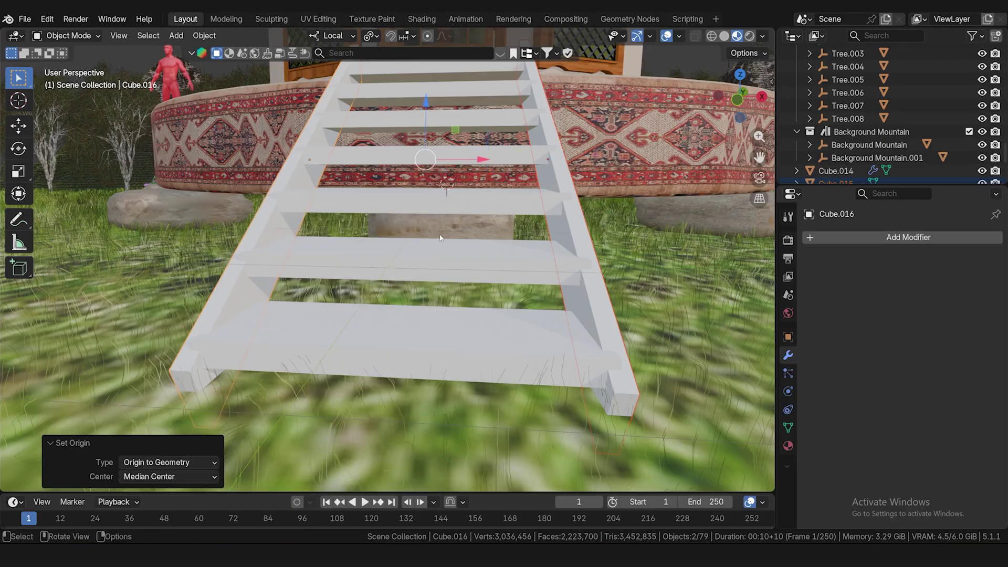
# - Apply all transforms to the arrayed stair treads and set their origin to geometry
pyautogui.click(436, 251)
pyautogui.hotkey('ctrl', 'a')
pyautogui.click(436, 252)
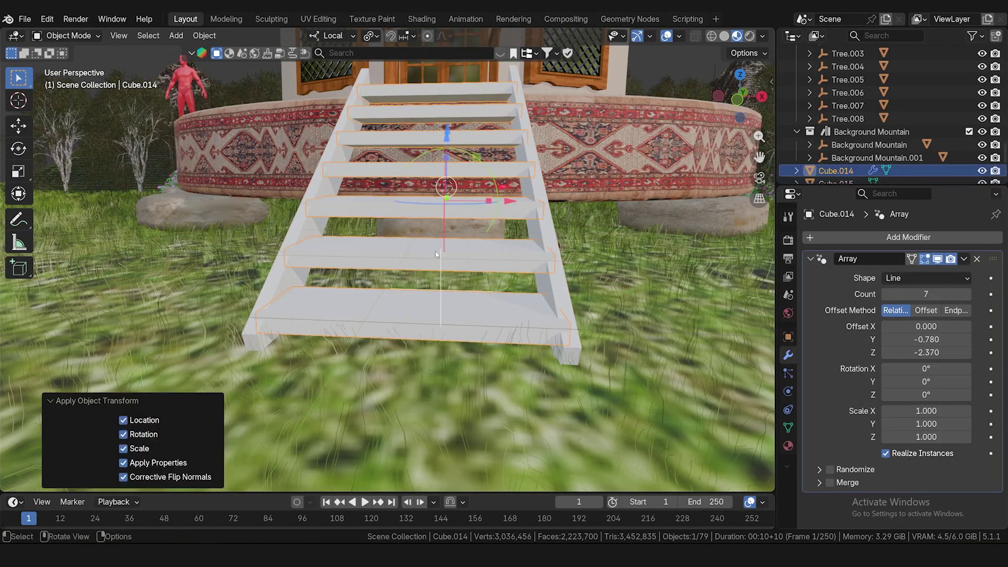
pyautogui.rightClick(436, 251)
pyautogui.moveTo(436, 250)
pyautogui.click(478, 264)
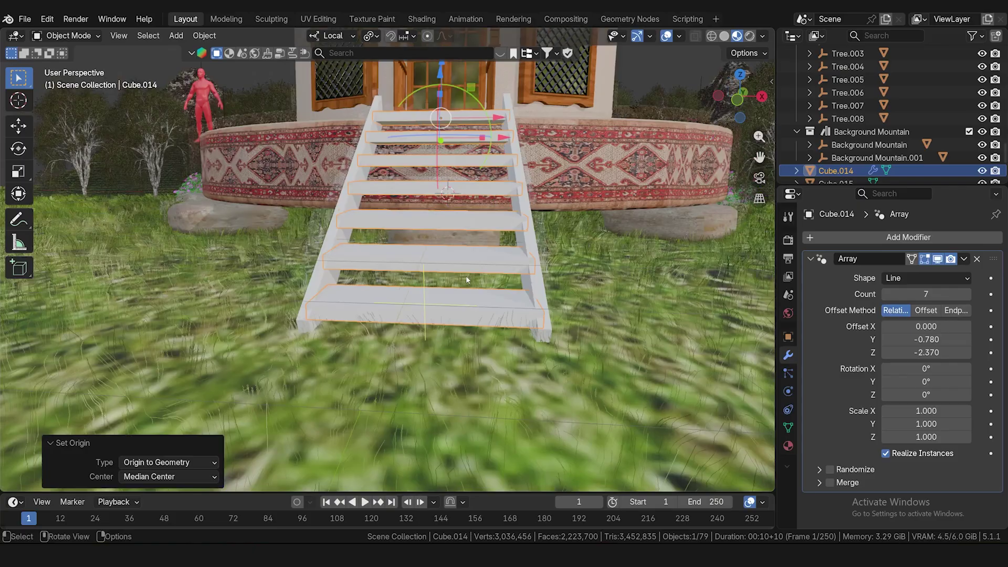
# - Link the wood material from the yurt's entrance door to the stair treads
pyautogui.scroll(-5, 451, 323)
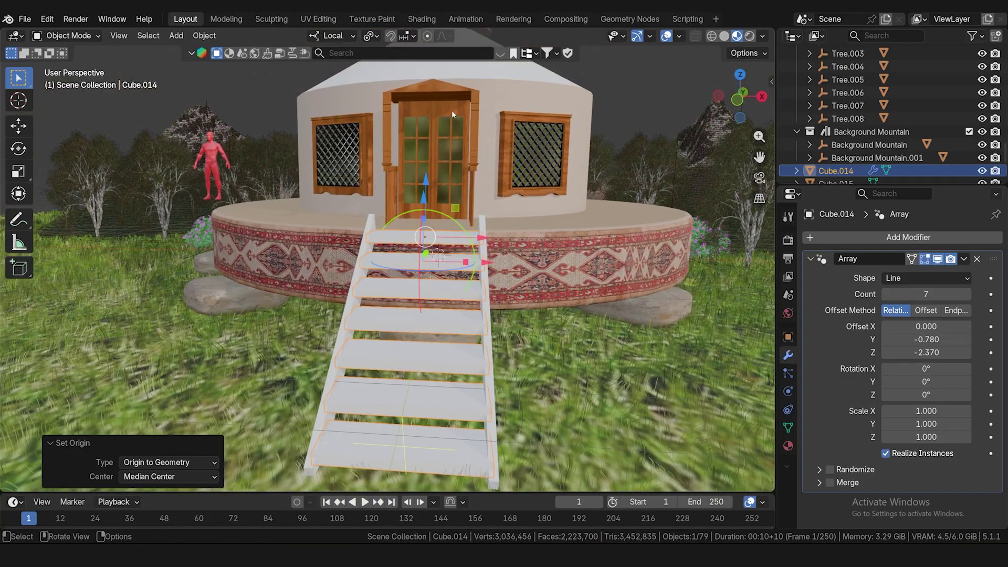
pyautogui.hotkey('ctrl', 'l')
pyautogui.click(494, 239)
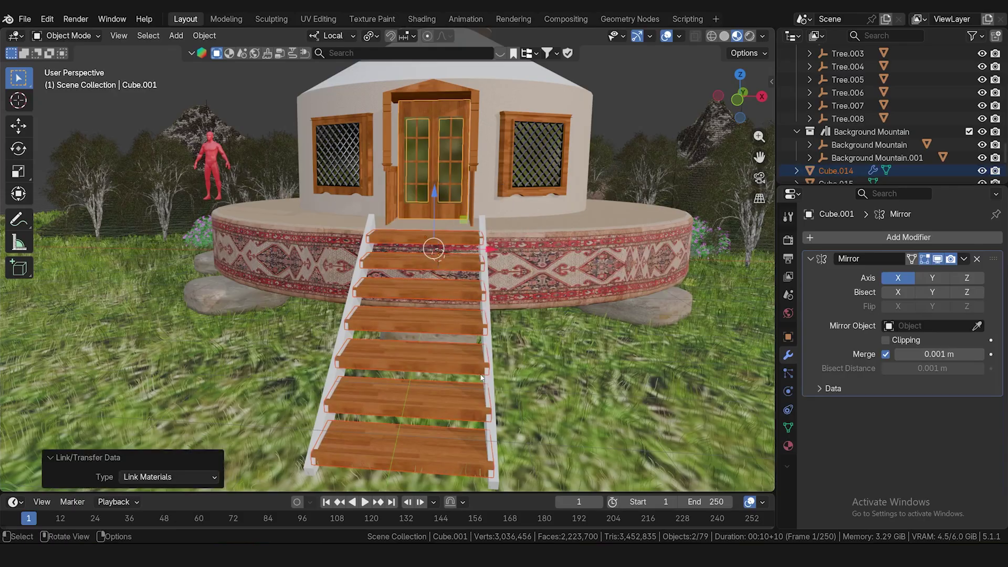
# - Link the stair treads' wood material to both side boards and deselect the staircase
pyautogui.click(345, 374)
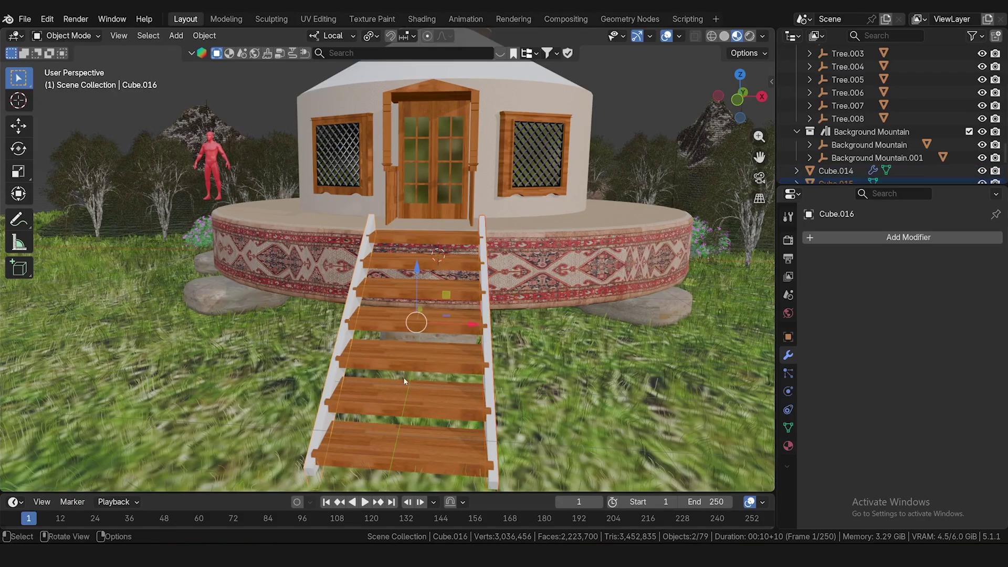
pyautogui.keyDown('shift'); pyautogui.click(403, 376); pyautogui.keyUp('shift')
pyautogui.hotkey('ctrl', 'l')
pyautogui.click(405, 361)
pyautogui.click(620, 168)
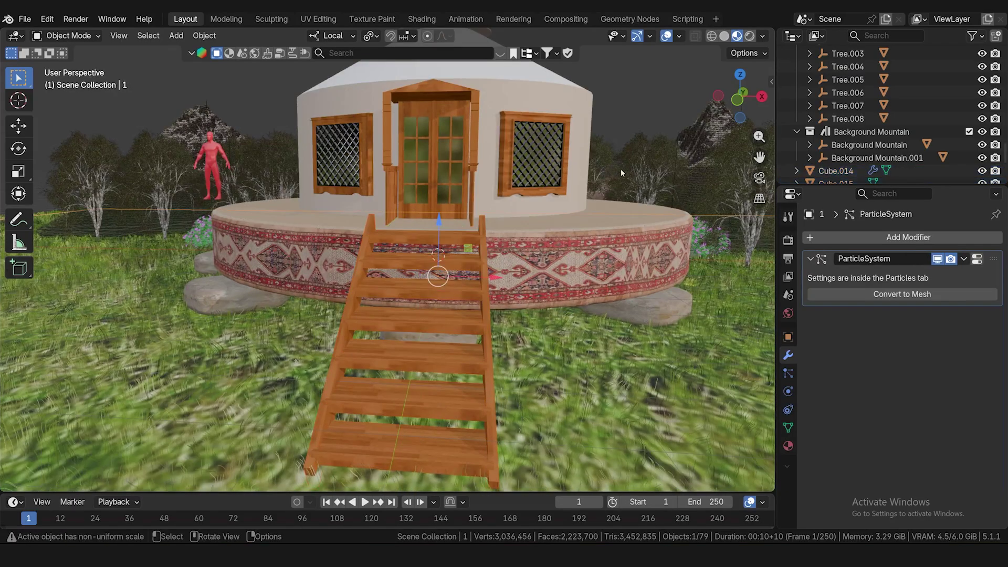
# - Select the staircase's side board in the left orthographic view
pyautogui.scroll(10, 392, 346)
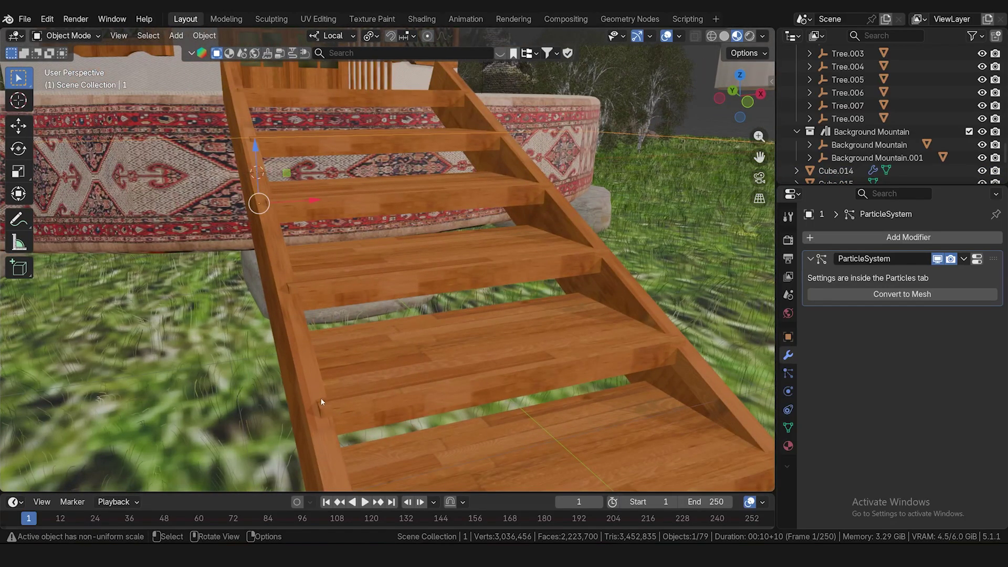
pyautogui.press('ctrl+KP_3')
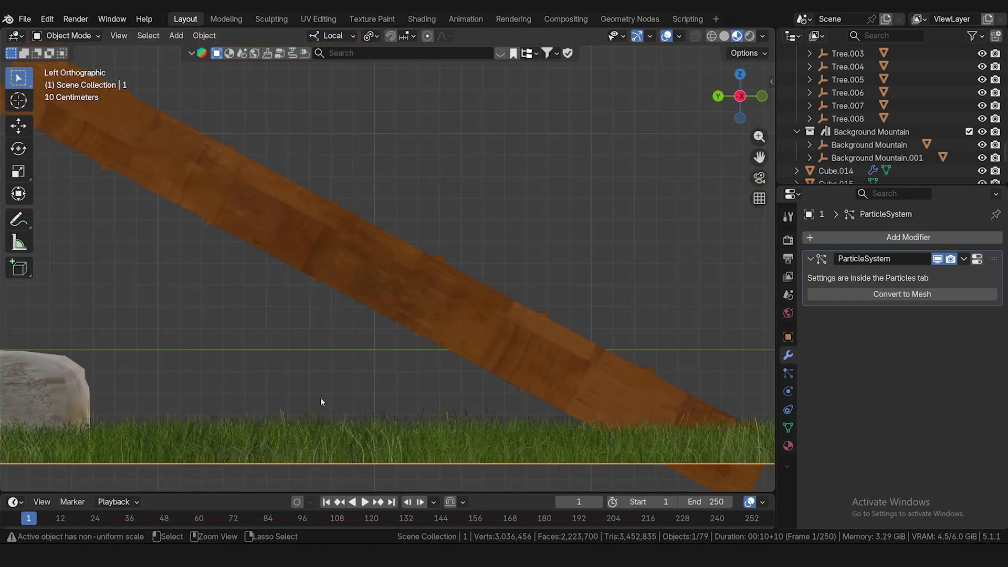
pyautogui.click(489, 280)
pyautogui.scroll(-3, 477, 318)
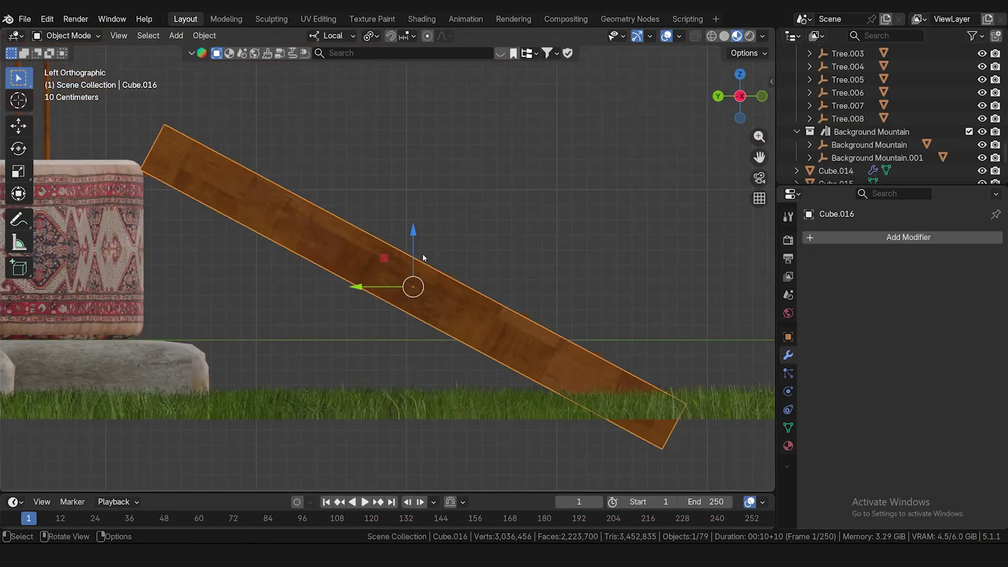
# - Raise the stair's selected side board by about 0.009 m along Z and compare it with the opposite board
pyautogui.scroll(1, 423, 257)
pyautogui.moveTo(412, 236); pyautogui.dragTo(414, 234)
pyautogui.press('KP_3')
pyautogui.moveTo(415, 235); pyautogui.dragTo(453, 357, button='middle')
pyautogui.scroll(-4, 433, 325)
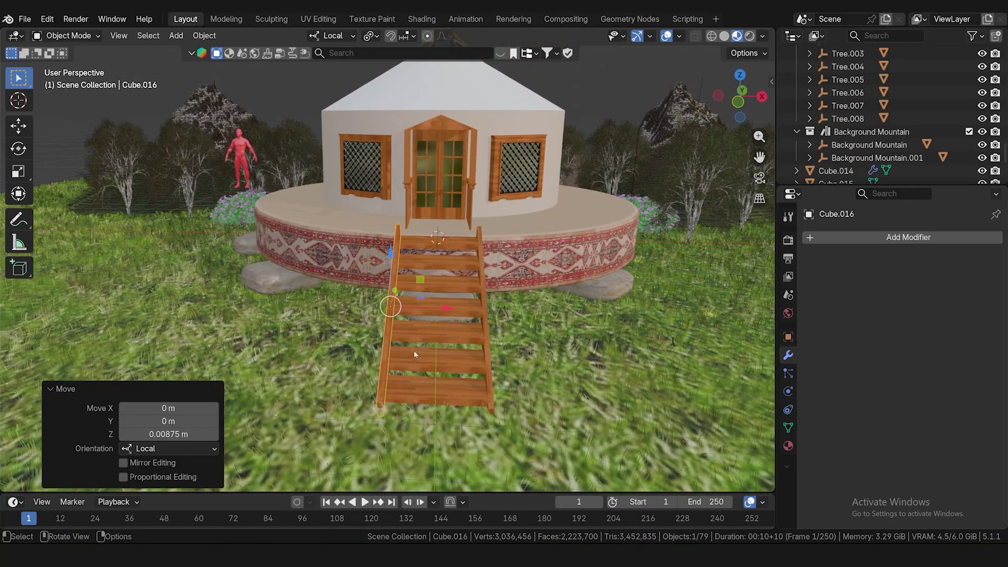
pyautogui.moveTo(448, 327); pyautogui.dragTo(606, 314, button='middle')
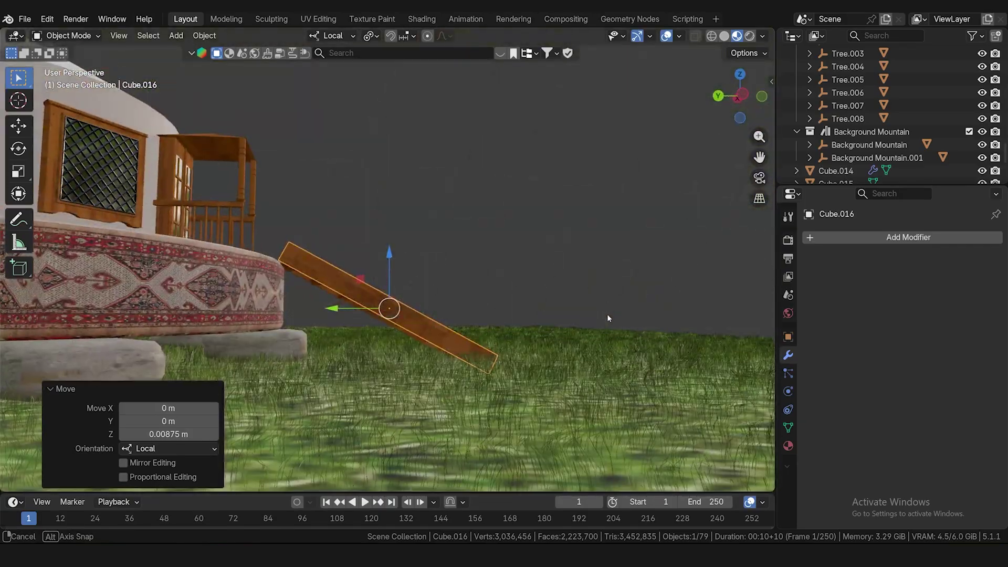
pyautogui.scroll(3, 272, 260)
pyautogui.moveTo(272, 260); pyautogui.dragTo(287, 279, button='middle')
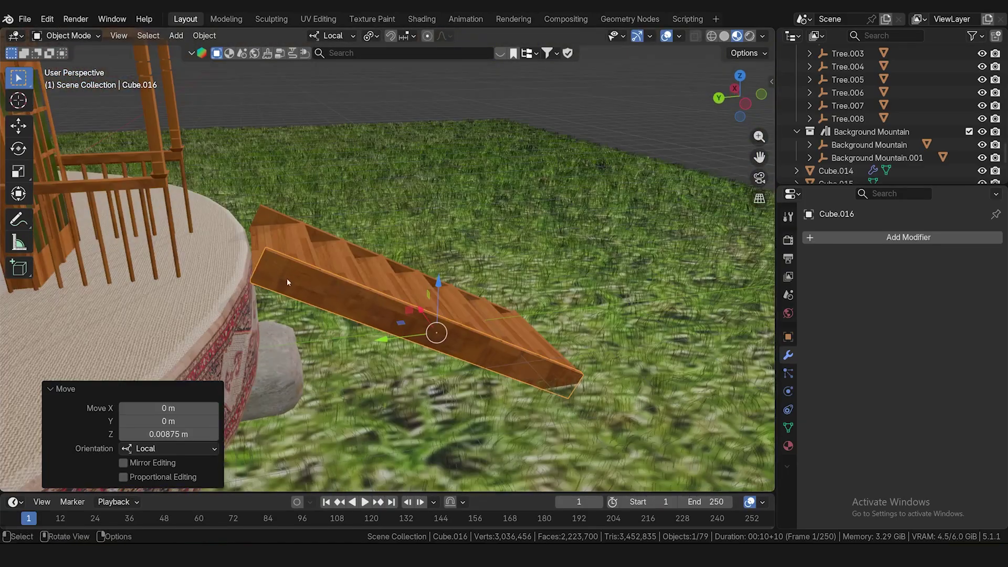
pyautogui.press('KP_3')
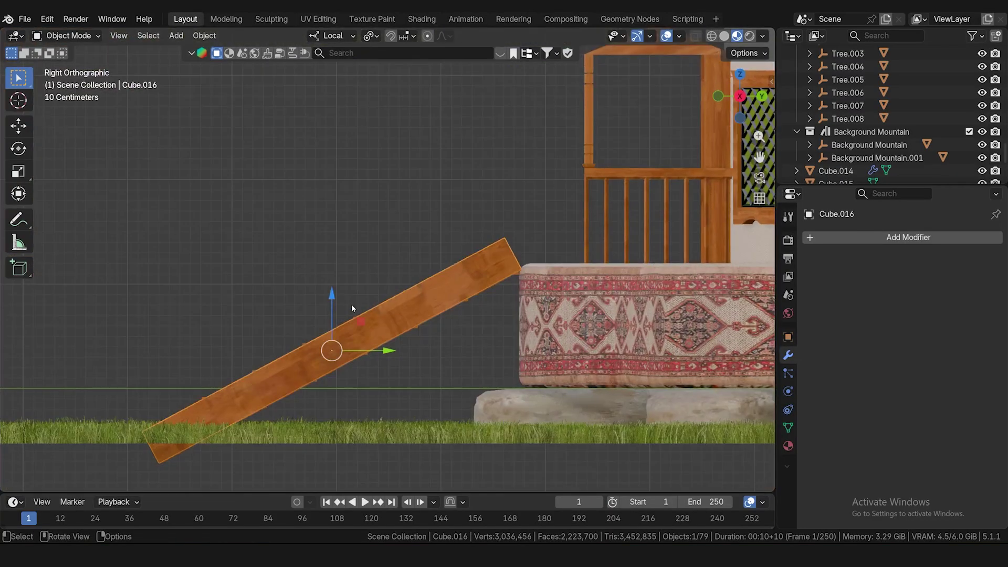
# - Scale both stair side boards along the global Y axis by about 1.032, and again by about 1.137
pyautogui.click(450, 285)
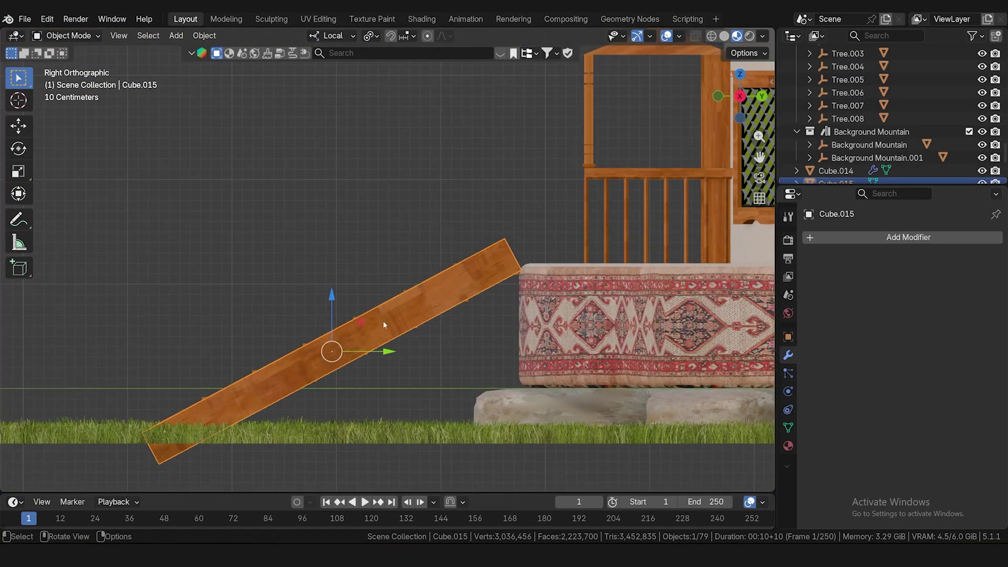
pyautogui.press('KP_1')
pyautogui.keyDown('shift'); pyautogui.click(549, 352); pyautogui.keyUp('shift')
pyautogui.press('KP_3')
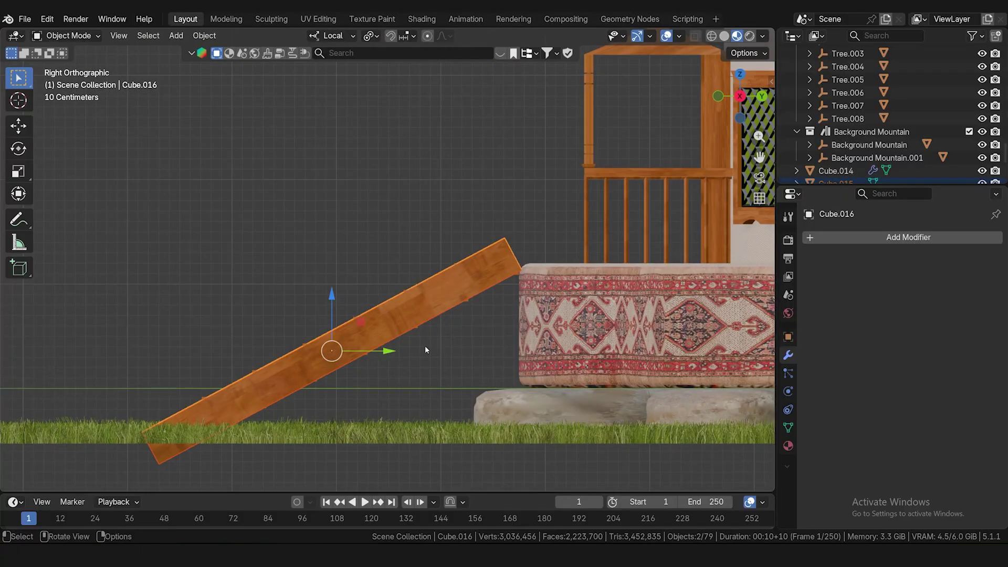
pyautogui.click(336, 36)
pyautogui.click(317, 77)
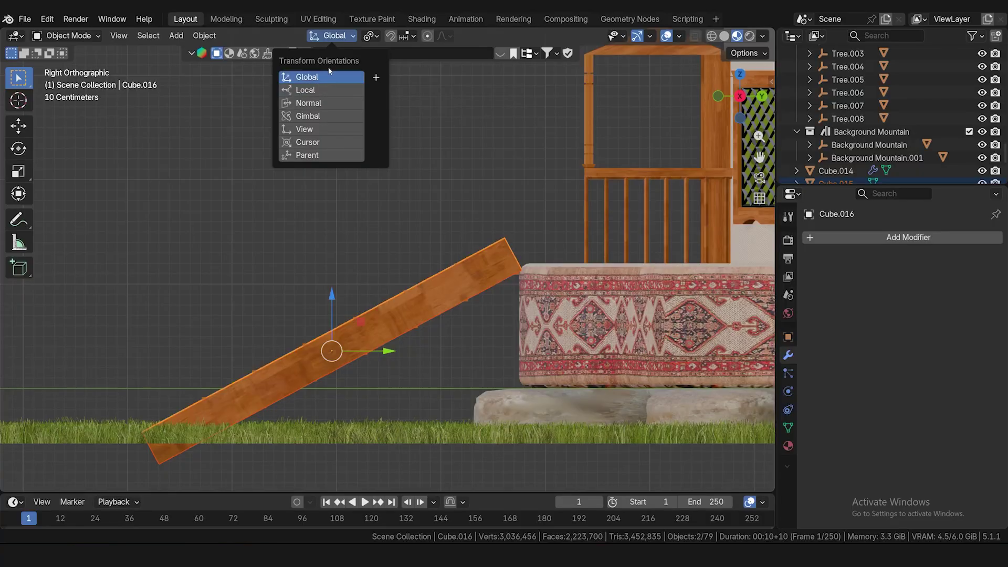
pyautogui.press('s')
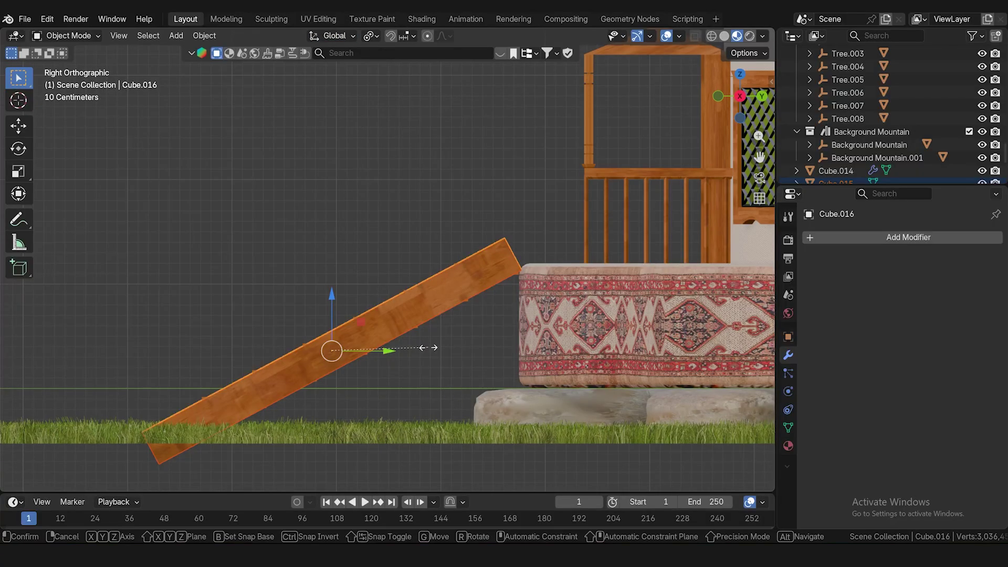
pyautogui.press('y')
pyautogui.click(448, 307)
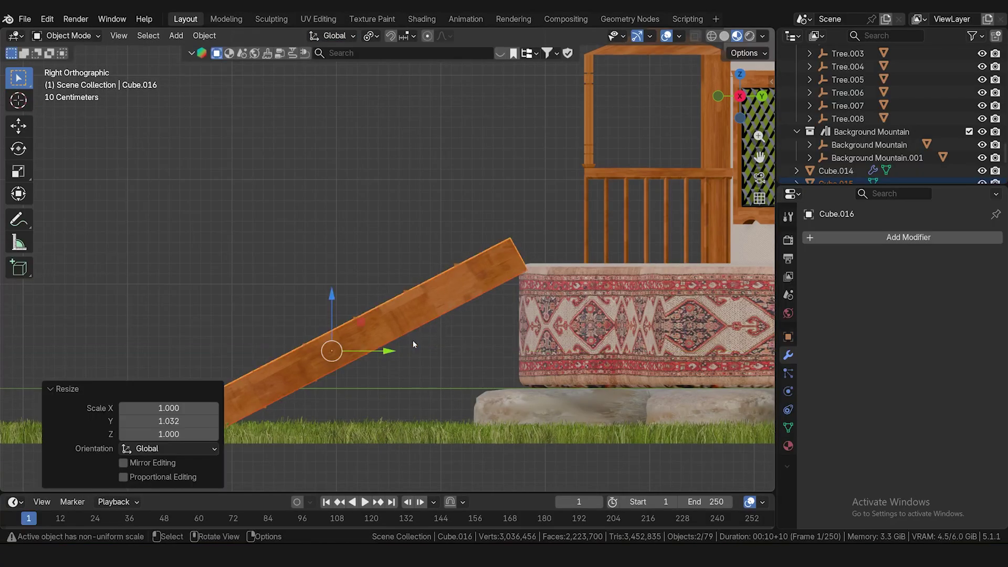
pyautogui.press('s')
pyautogui.press('y')
pyautogui.click(427, 356)
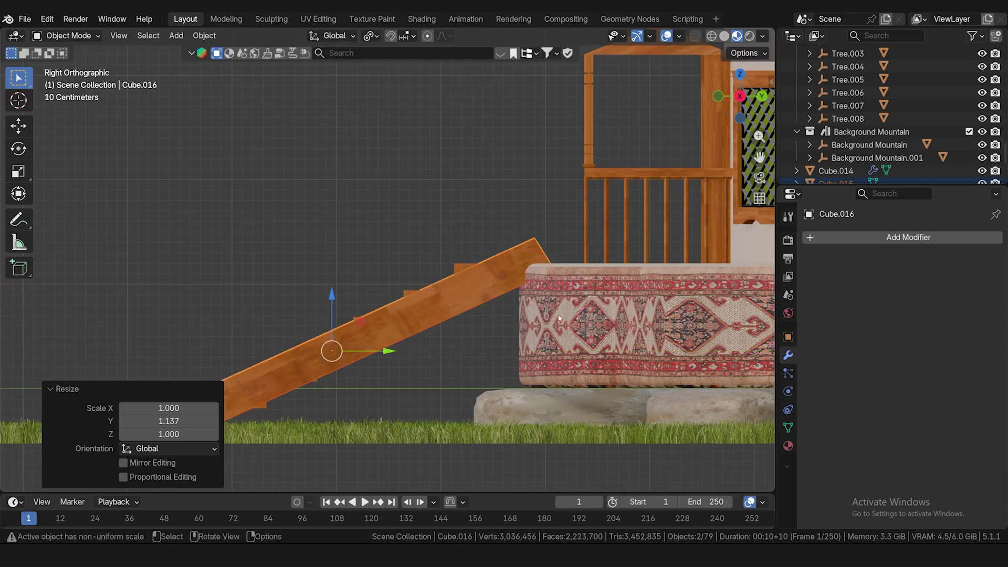
# - Rotate both stair side boards about -4.77° in the side view to match the slope of the treads
pyautogui.press('r')
pyautogui.click(448, 330)
pyautogui.scroll(-2, 447, 329)
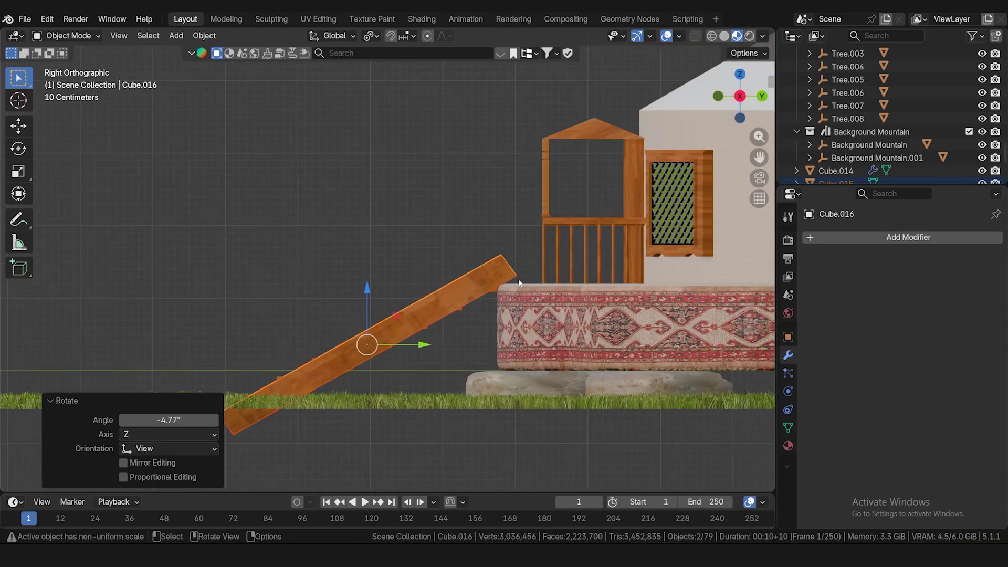
# - Examine the staircase's fit with the platform and the ground from the front and from several perspective angles
pyautogui.press('KP_1')
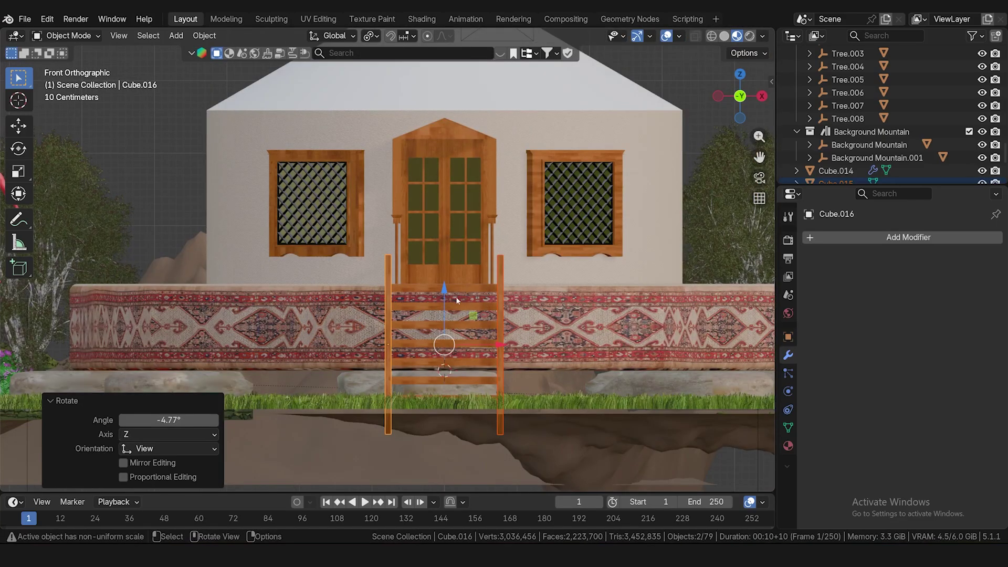
pyautogui.moveTo(437, 298); pyautogui.dragTo(450, 424, button='middle')
pyautogui.click(464, 394)
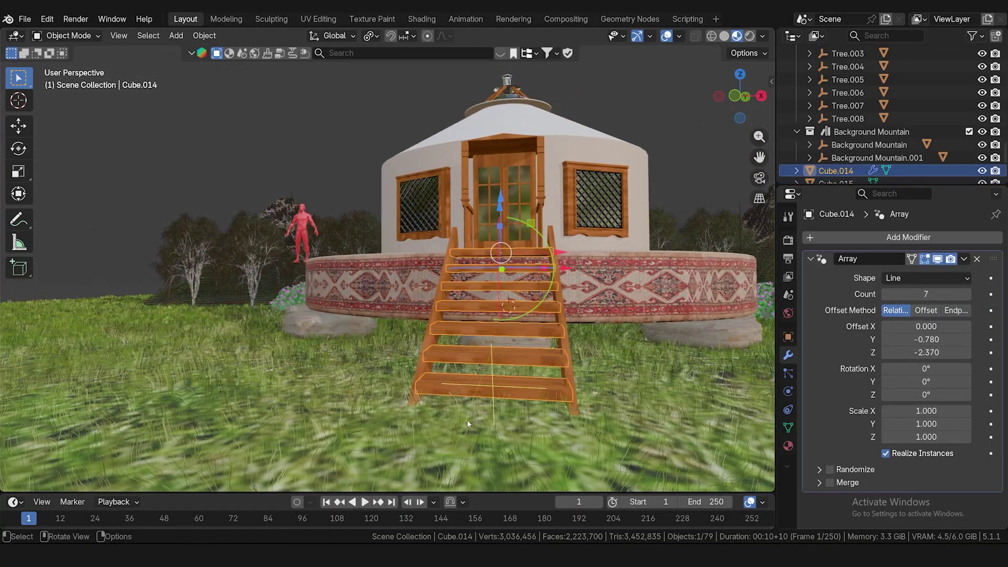
pyautogui.scroll(3, 469, 424)
pyautogui.moveTo(387, 374); pyautogui.dragTo(406, 361, button='middle')
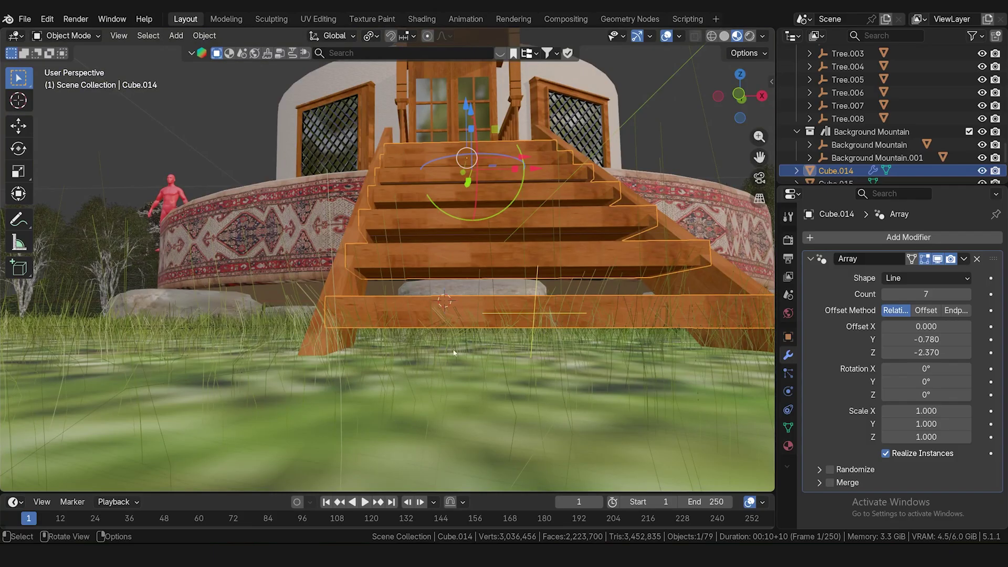
pyautogui.scroll(-3, 427, 358)
pyautogui.press('KP_1')
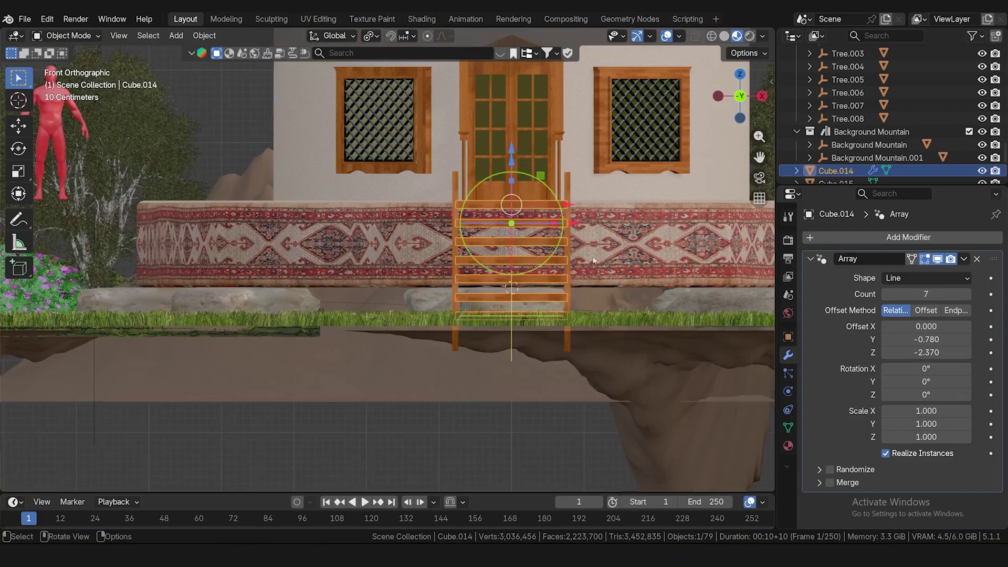
pyautogui.click(593, 260)
pyautogui.keyDown('shift'); pyautogui.moveTo(620, 164); pyautogui.dragTo(415, 288, button='middle'); pyautogui.keyUp('shift')
pyautogui.scroll(-1, 414, 289)
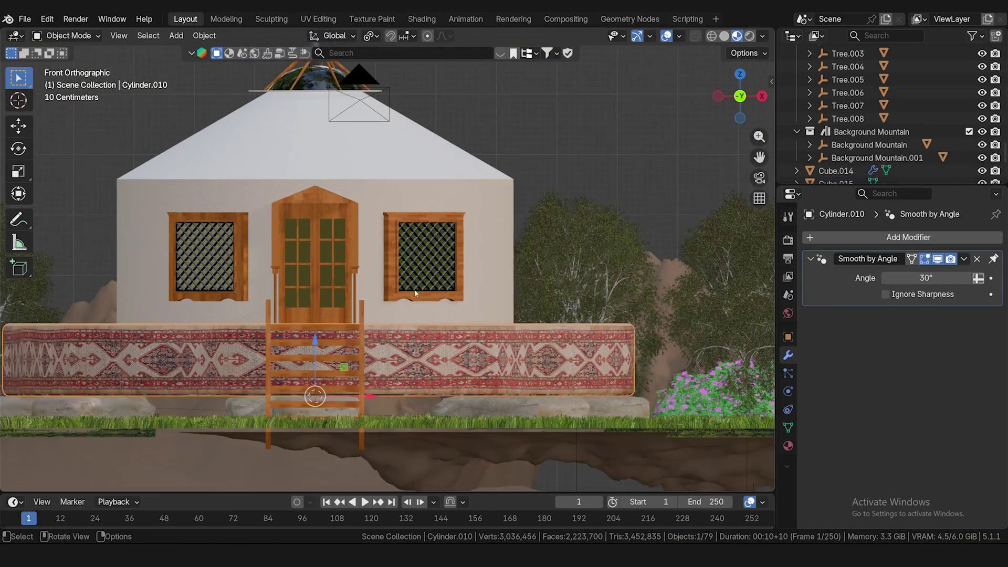
pyautogui.click(603, 193)
pyautogui.moveTo(603, 193); pyautogui.dragTo(367, 322, button='middle')
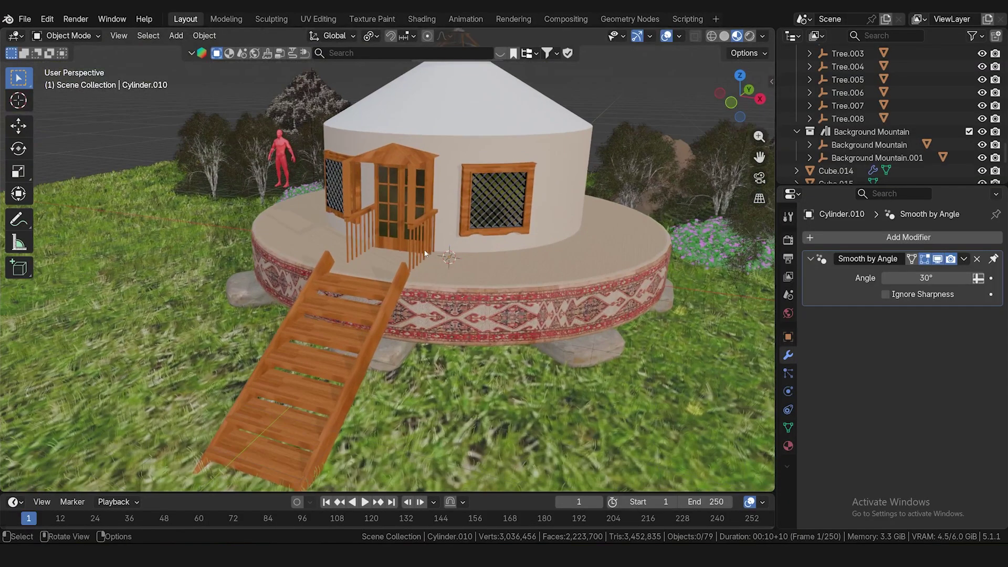
pyautogui.press('KP_1')
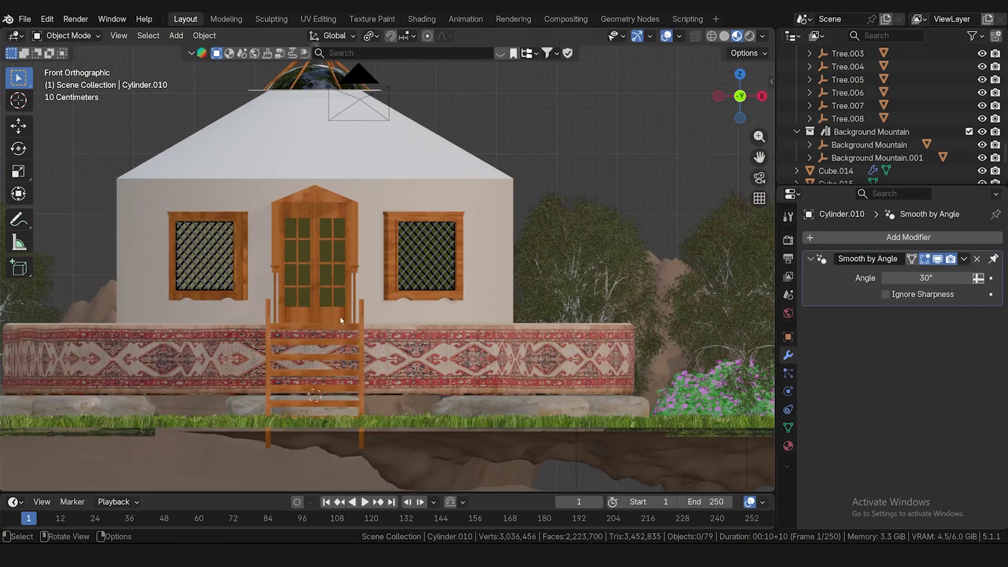
# - Add a 32-vertex cylinder, raise it about 1.41 m and scale it to the yurt wall's width, adjusting its height by about 0.849
pyautogui.keyDown('shift'); pyautogui.moveTo(340, 316); pyautogui.dragTo(471, 301, button='middle'); pyautogui.keyUp('shift')
pyautogui.hotkey('shift', 'a')
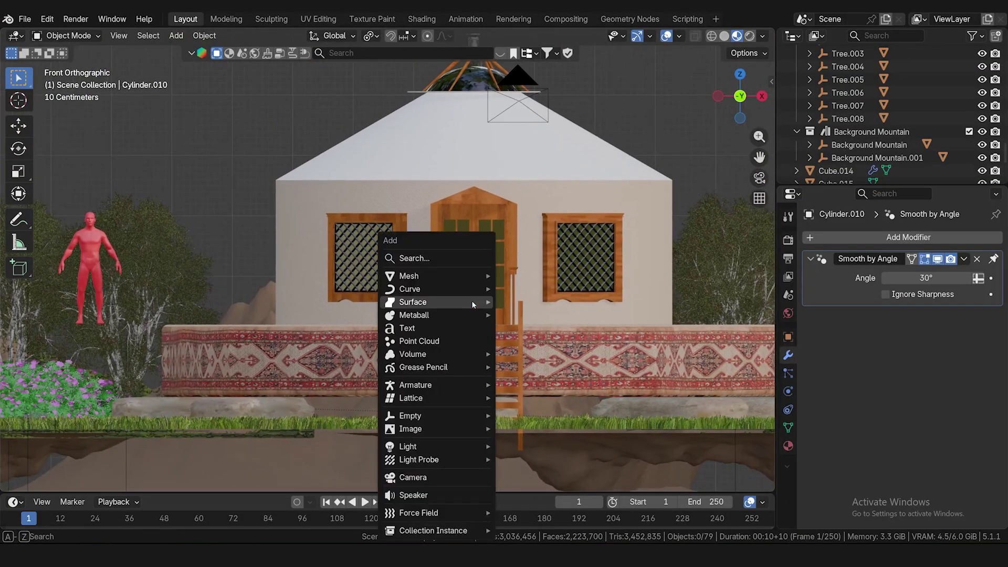
pyautogui.moveTo(475, 277)
pyautogui.click(529, 341)
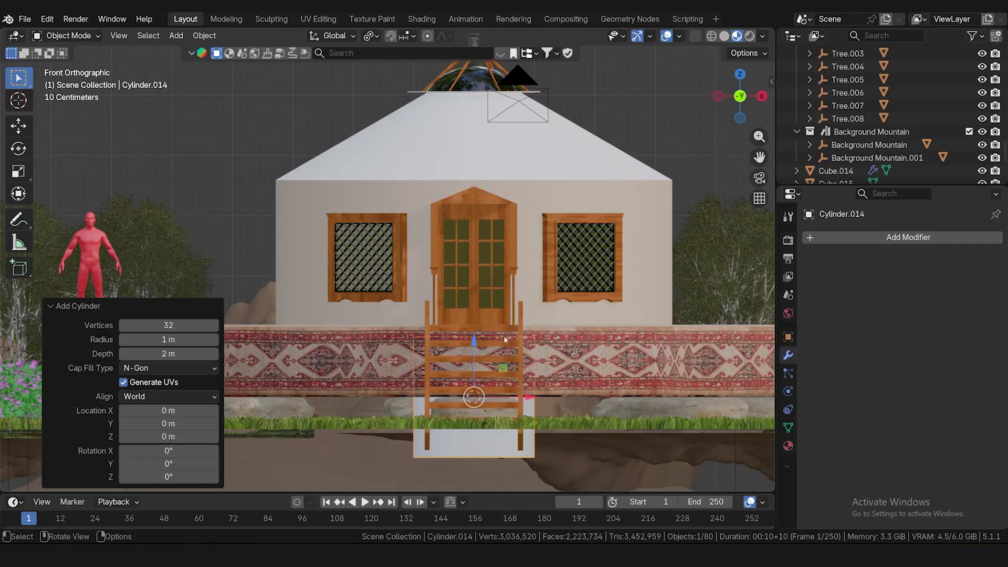
pyautogui.press('s')
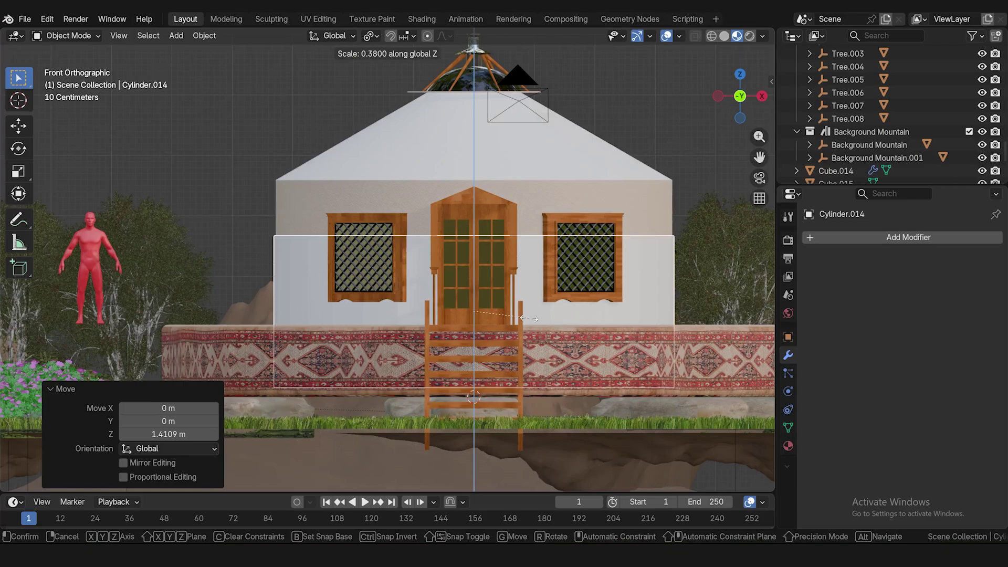
pyautogui.click(474, 315)
# - Lower the cylinder about 0.16 m so its base rests on the platform, and check it from front and back
pyautogui.press('g')
pyautogui.press('z')
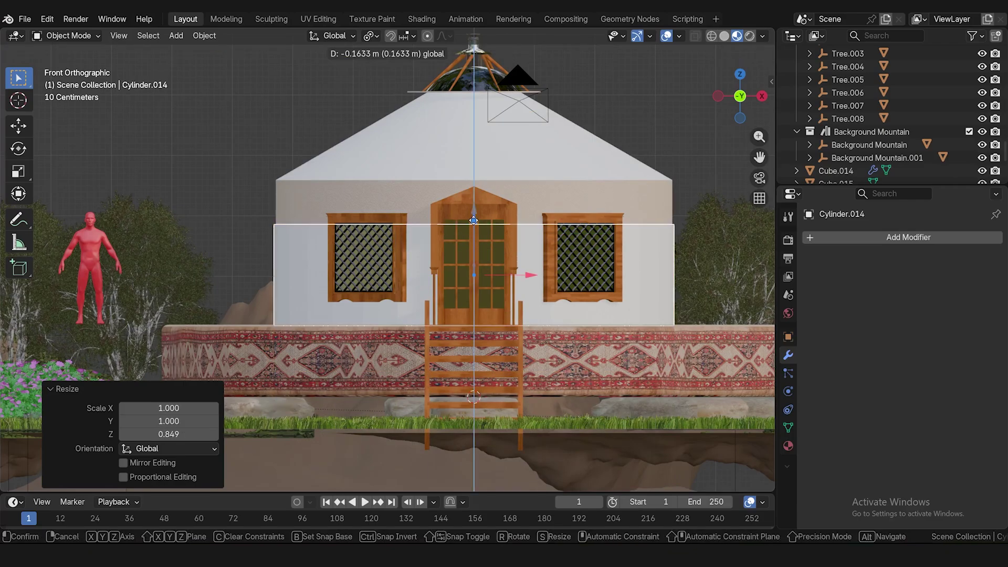
pyautogui.click(474, 220)
pyautogui.press('ctrl+KP_1')
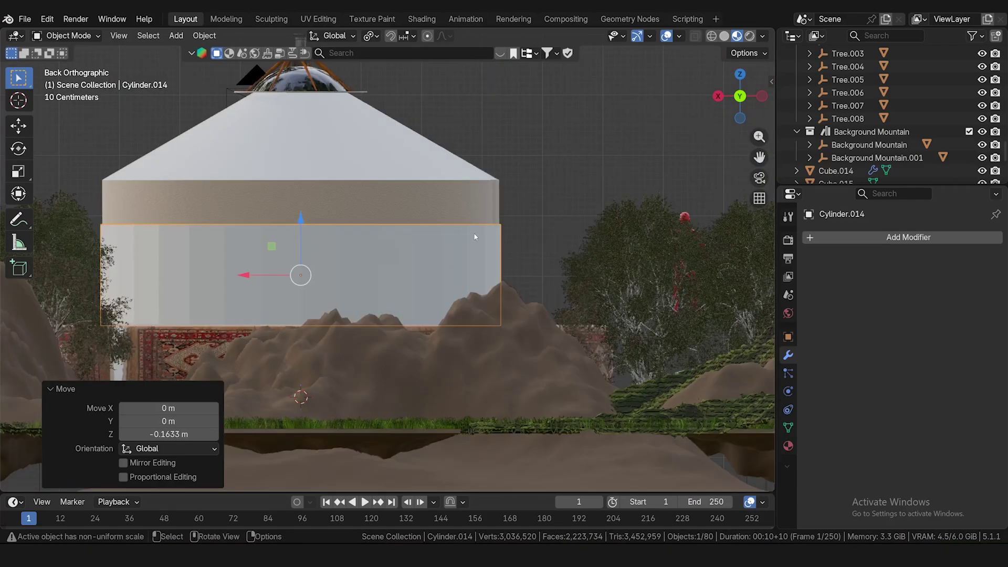
pyautogui.scroll(-2, 400, 286)
pyautogui.scroll(3, 383, 294)
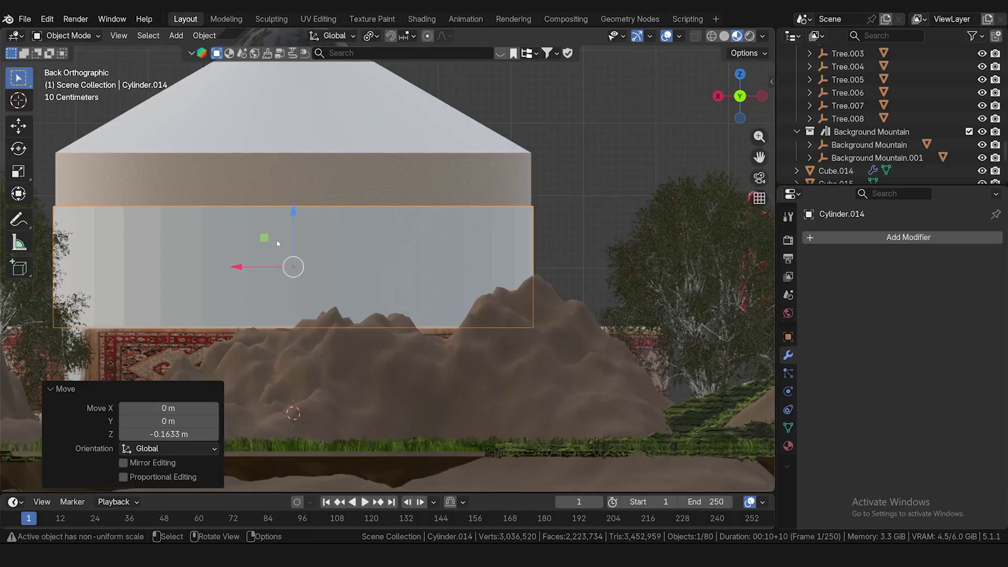
pyautogui.press('KP_1')
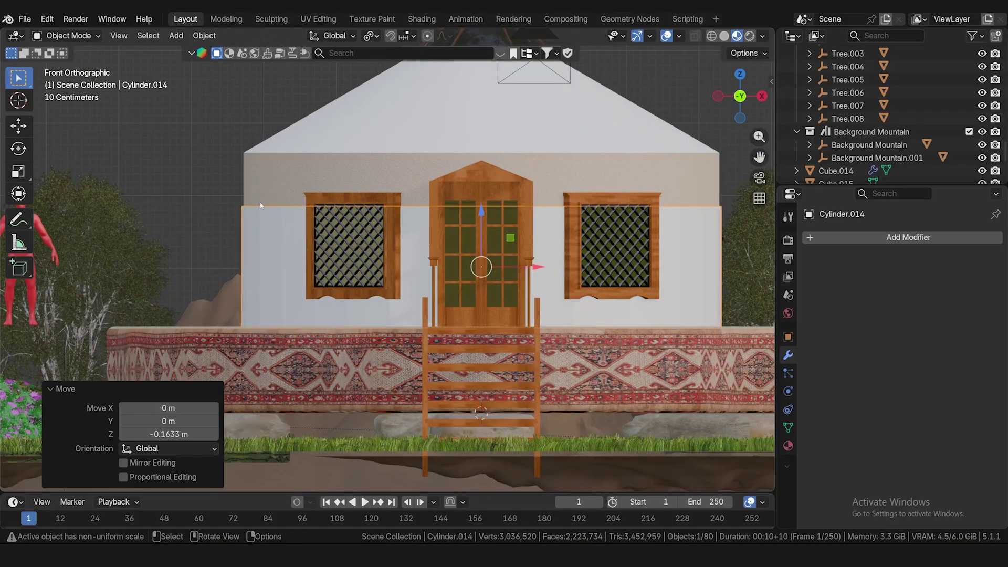
# - Enter Edit Mode on the new cylinder and isolate it in local view
pyautogui.click(94, 35)
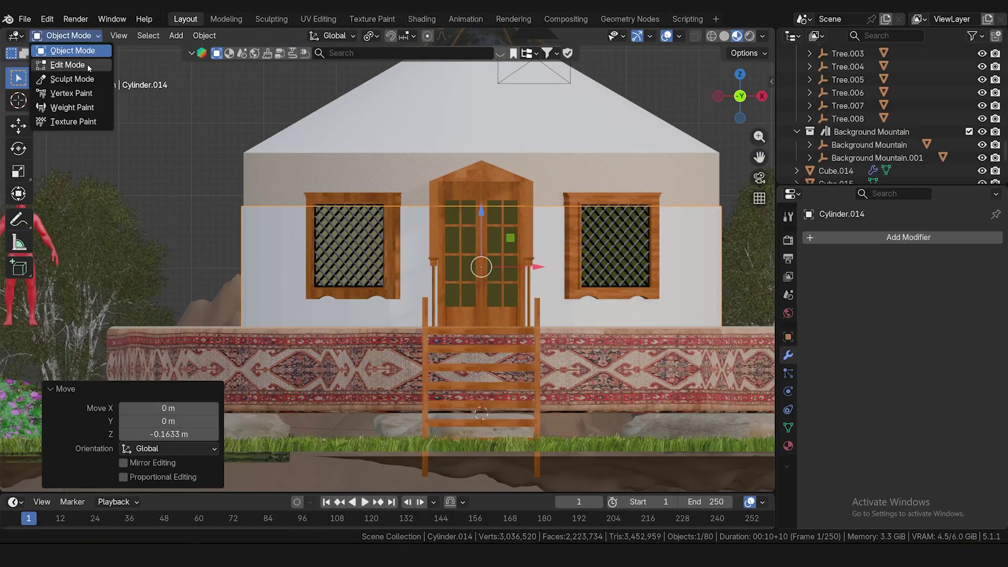
pyautogui.click(67, 64)
pyautogui.moveTo(483, 220); pyautogui.dragTo(480, 244, button='middle')
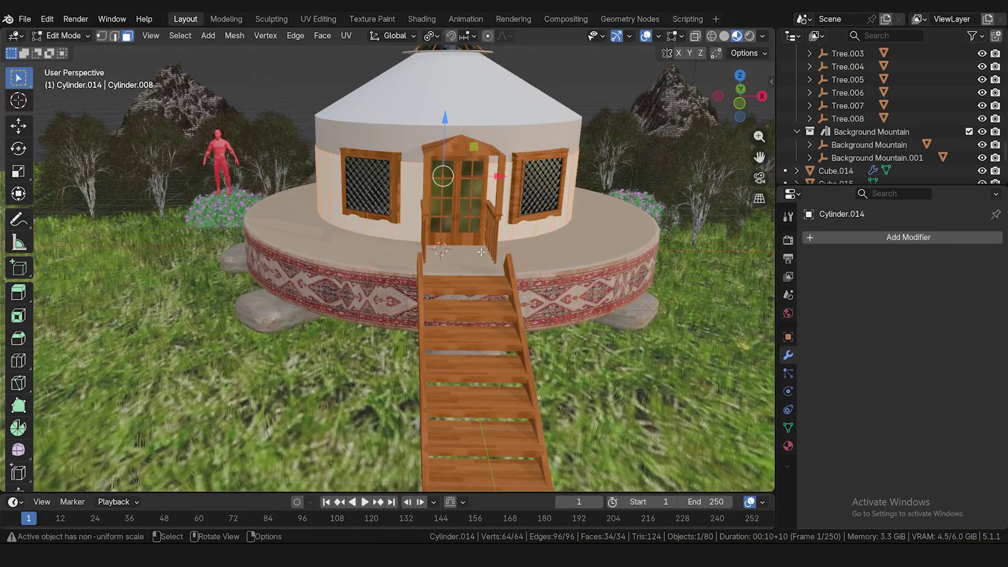
pyautogui.scroll(1, 477, 211)
pyautogui.press('KP_Divide')
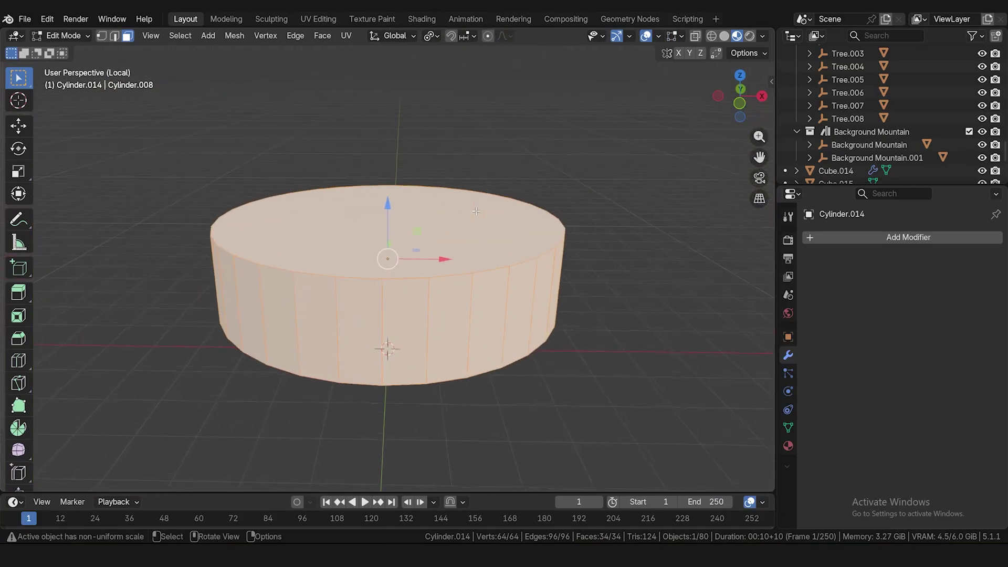
# - Delete the cylinder's top and bottom cap faces and return to the full scene
pyautogui.scroll(2, 421, 257)
pyautogui.click(364, 244)
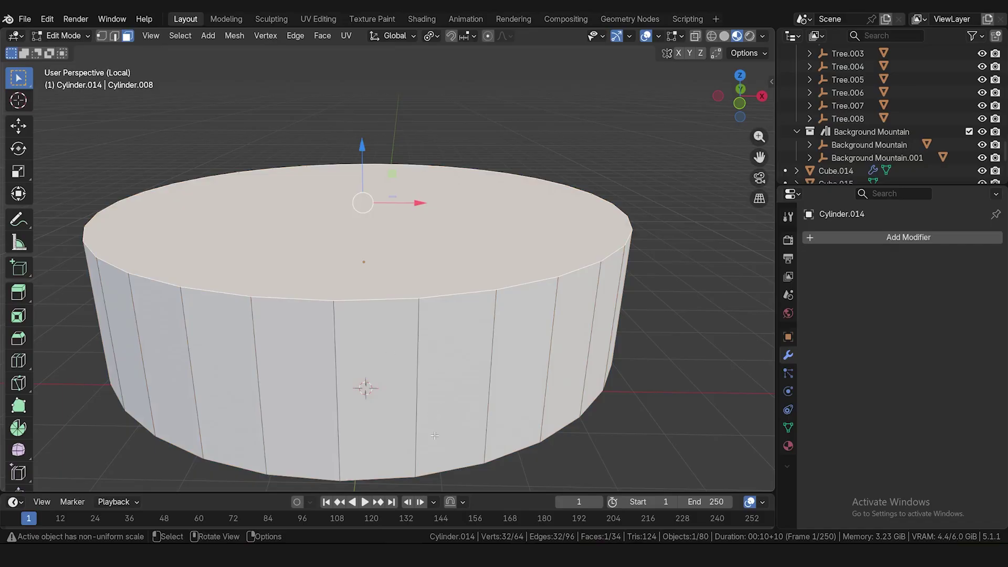
pyautogui.moveTo(435, 436); pyautogui.dragTo(420, 367, button='middle')
pyautogui.keyDown('shift'); pyautogui.click(391, 362); pyautogui.keyUp('shift')
pyautogui.moveTo(367, 273); pyautogui.dragTo(360, 329, button='middle')
pyautogui.moveTo(377, 292); pyautogui.dragTo(492, 304, button='middle')
pyautogui.press('x')
pyautogui.click(399, 333)
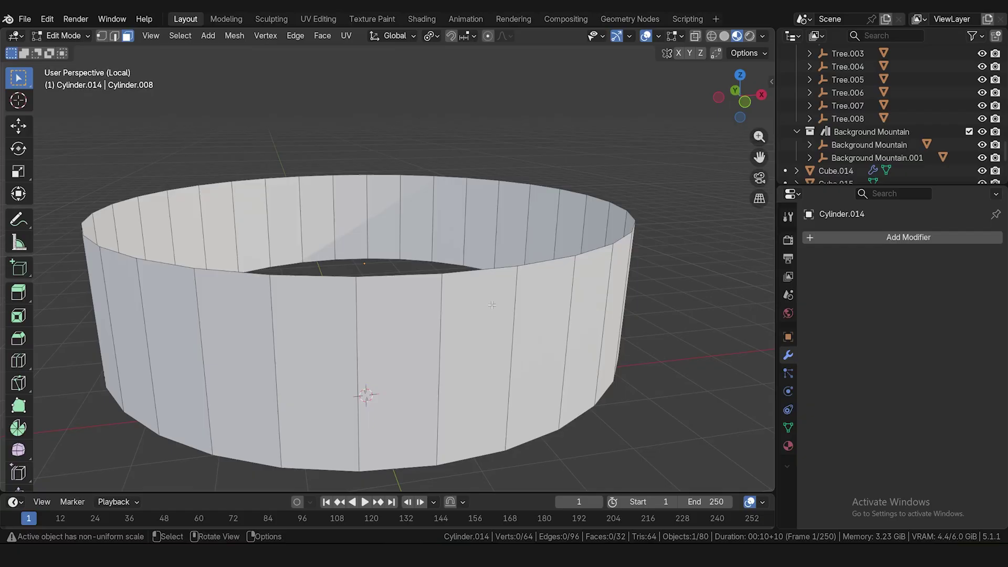
pyautogui.press('KP_Divide')
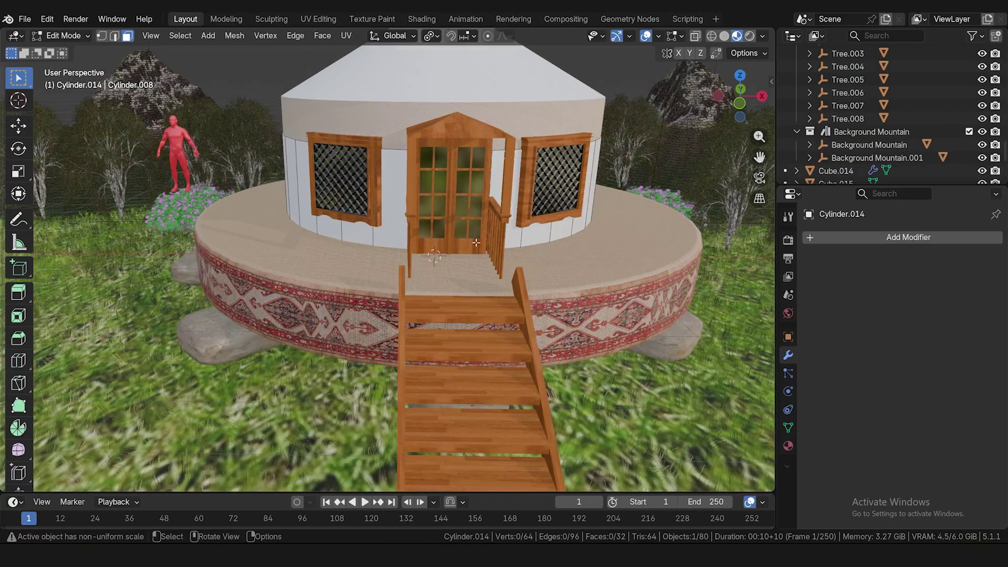
# - Select the cylinder's eight front faces between the two windows and delete them to open the band around the door
pyautogui.press('KP_1')
pyautogui.scroll(-1, 470, 300)
pyautogui.scroll(-1, 469, 300)
pyautogui.keyDown('shift'); pyautogui.moveTo(257, 353); pyautogui.dragTo(180, 314, button='middle'); pyautogui.keyUp('shift')
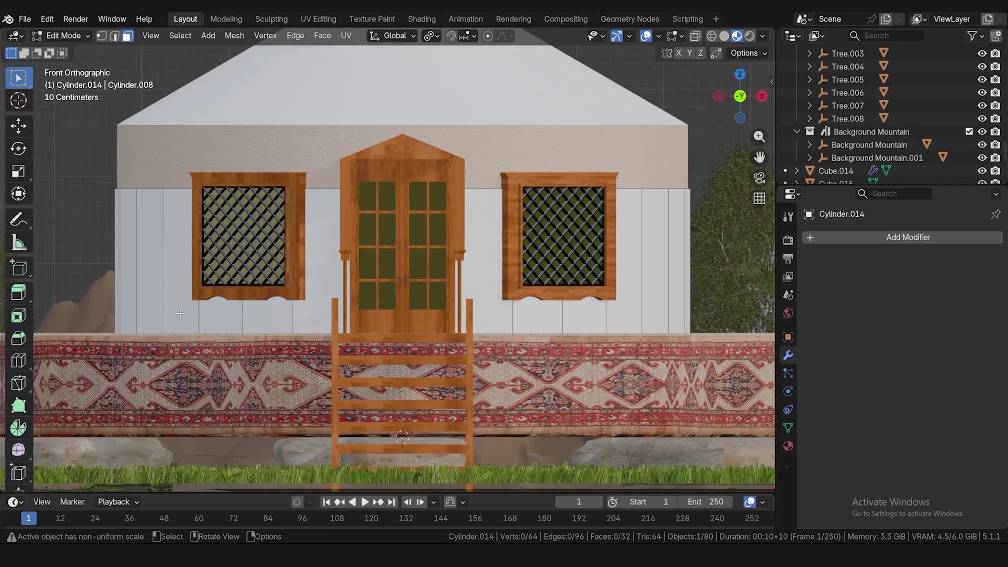
pyautogui.click(180, 313)
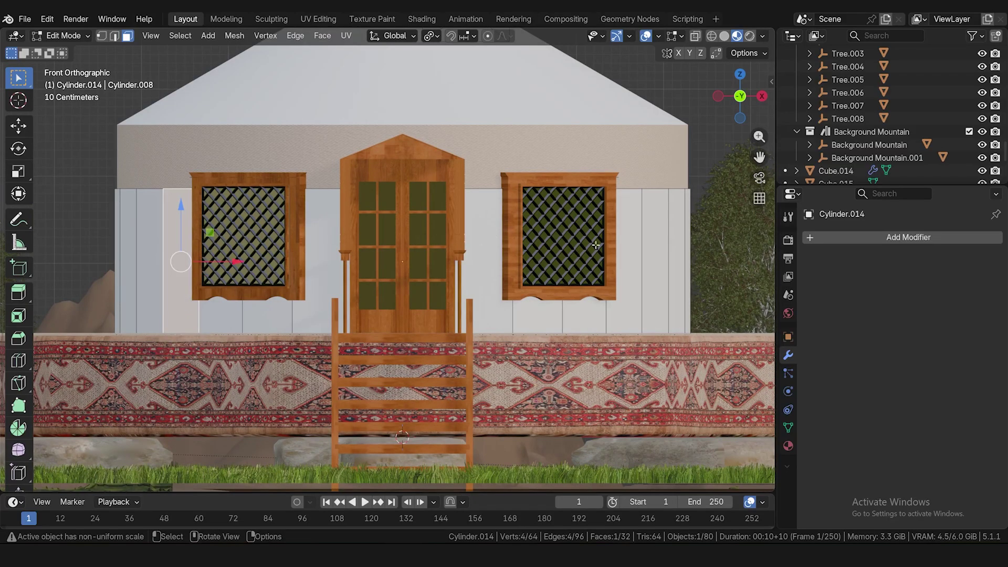
pyautogui.click(224, 307)
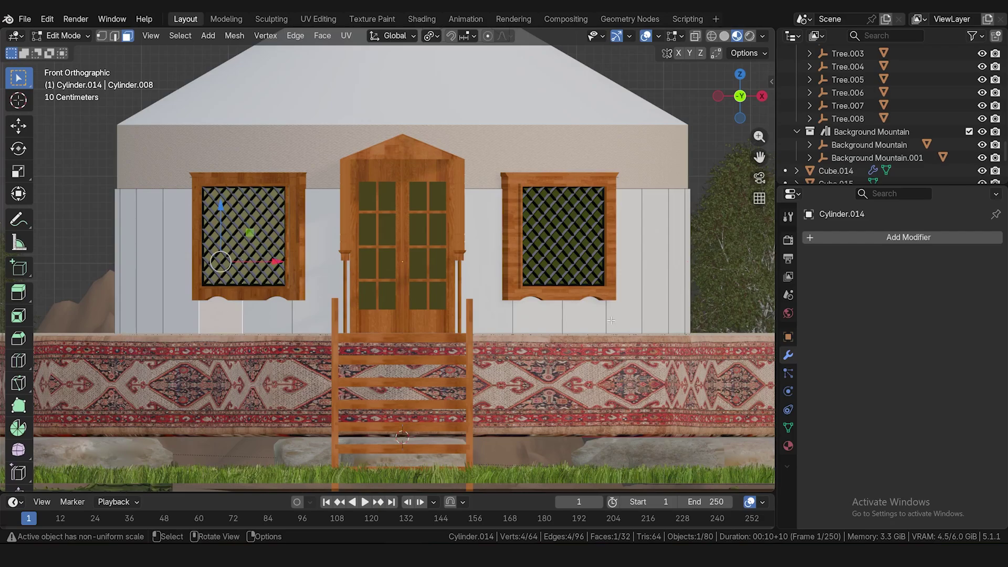
pyautogui.keyDown('ctrl'); pyautogui.click(591, 315); pyautogui.keyUp('ctrl')
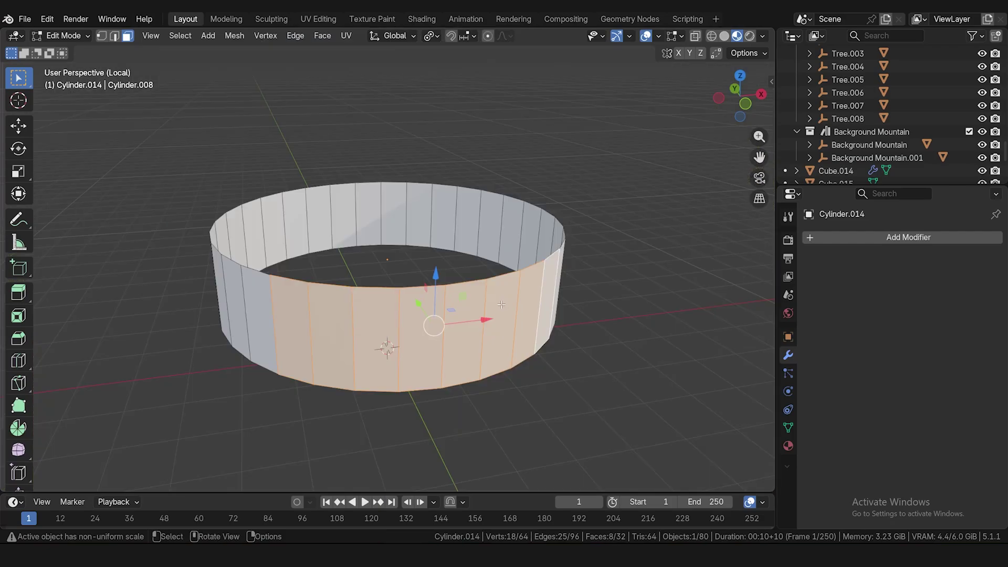
pyautogui.moveTo(497, 277); pyautogui.dragTo(438, 276, button='middle')
pyautogui.press('KP_Divide')
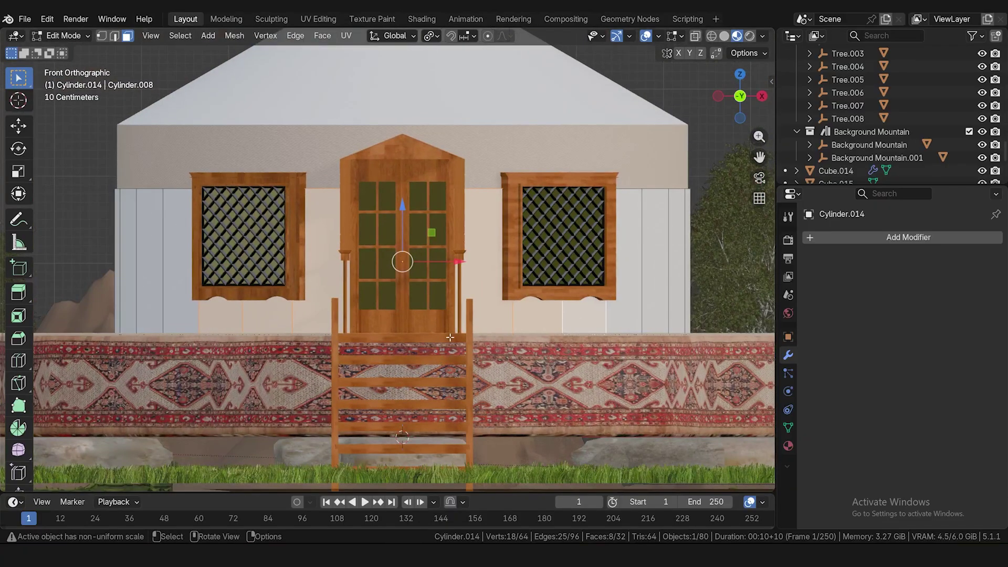
pyautogui.press('x')
pyautogui.click(419, 333)
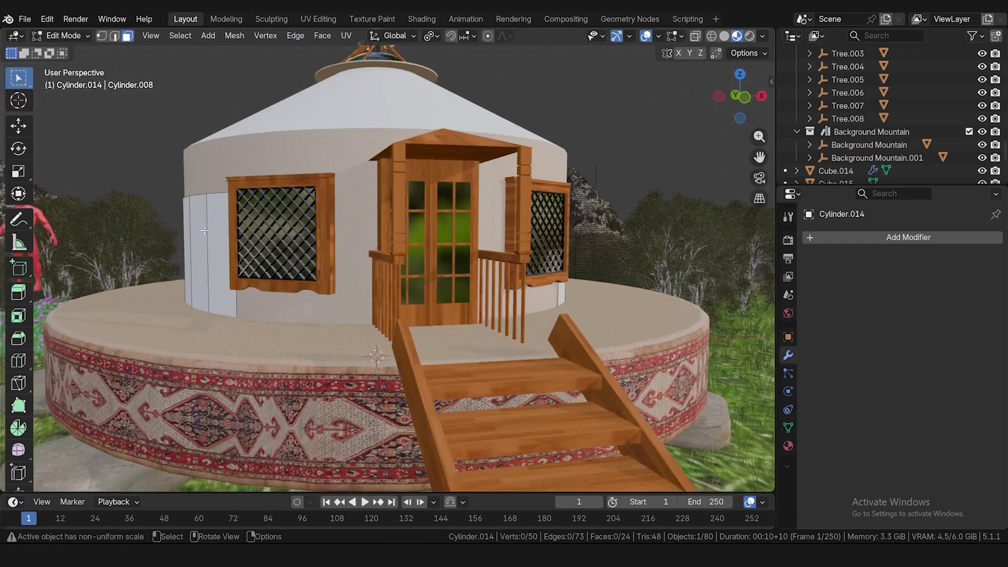
# - Move the band's open end edge at the left window about -0.085 m along X, behind the window frame
pyautogui.scroll(4, 206, 229)
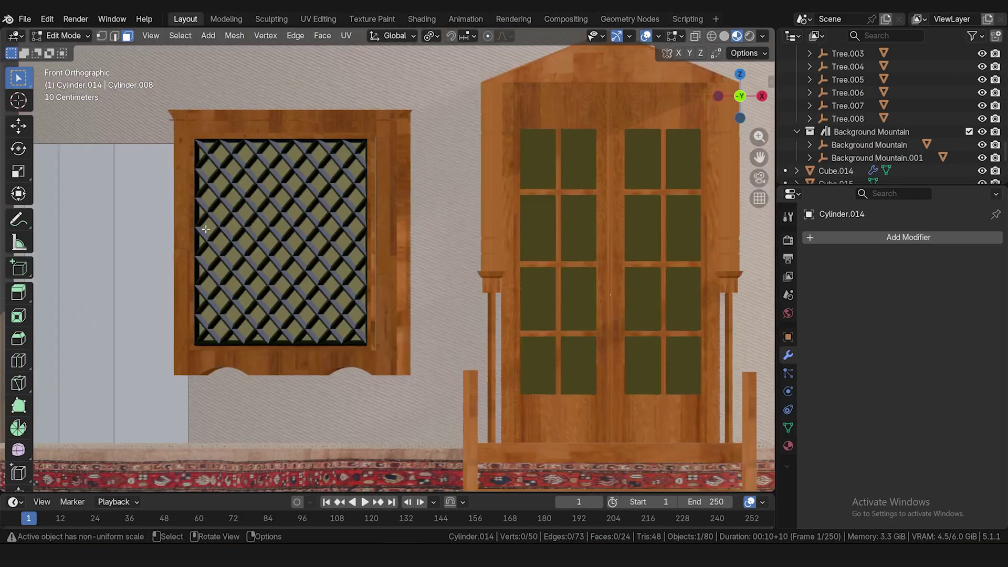
pyautogui.scroll(-3, 206, 229)
pyautogui.press('1')
pyautogui.hotkey('alt', 'z')
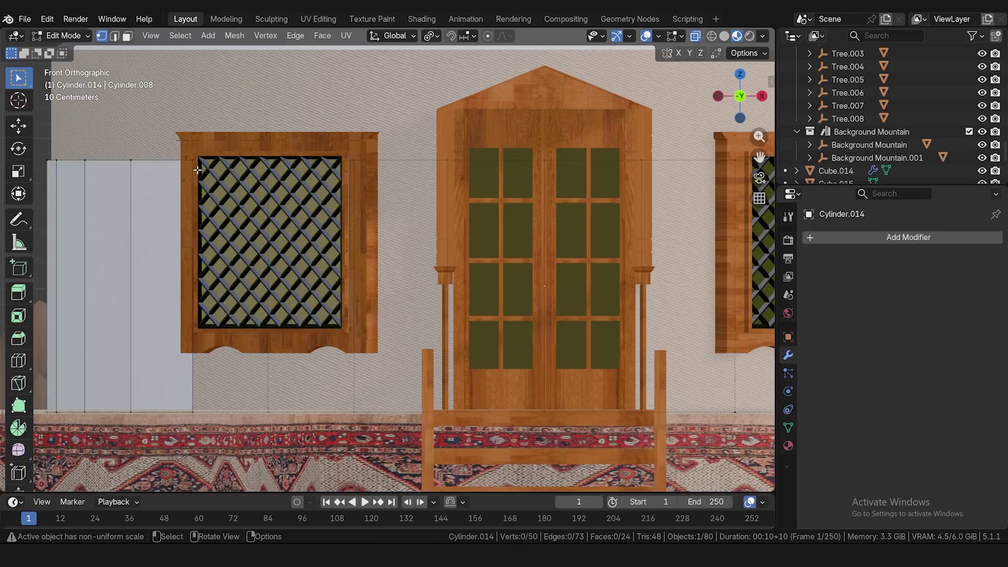
pyautogui.press('ctrl+KP_3')
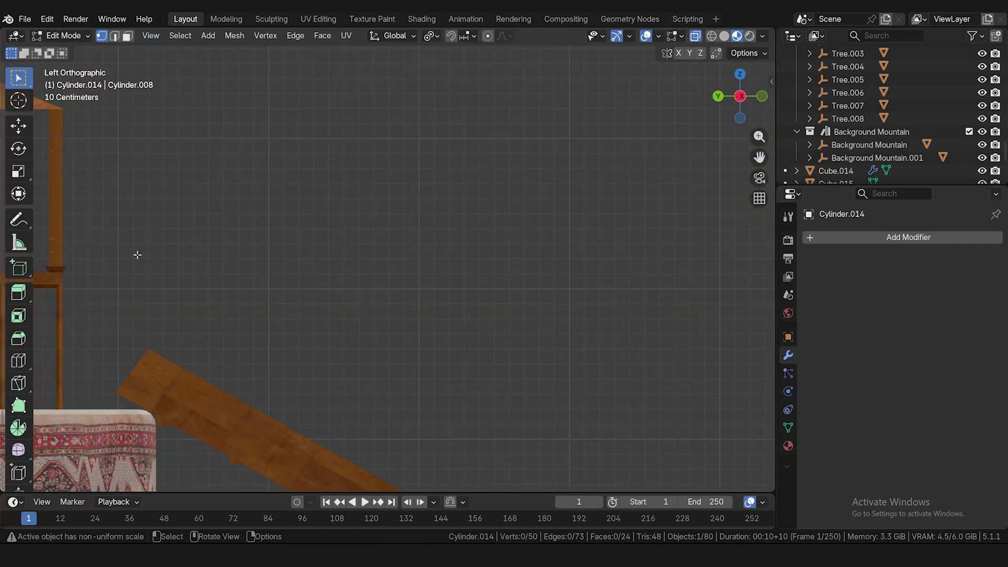
pyautogui.keyDown('shift'); pyautogui.moveTo(123, 307); pyautogui.dragTo(637, 281, button='middle'); pyautogui.keyUp('shift')
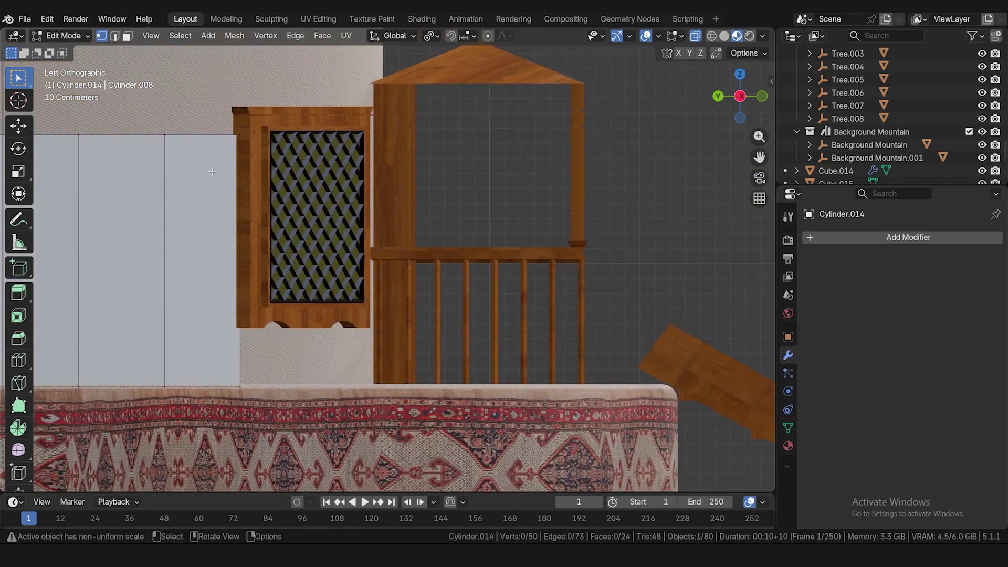
pyautogui.press('KP_1')
pyautogui.moveTo(221, 105); pyautogui.dragTo(168, 441)
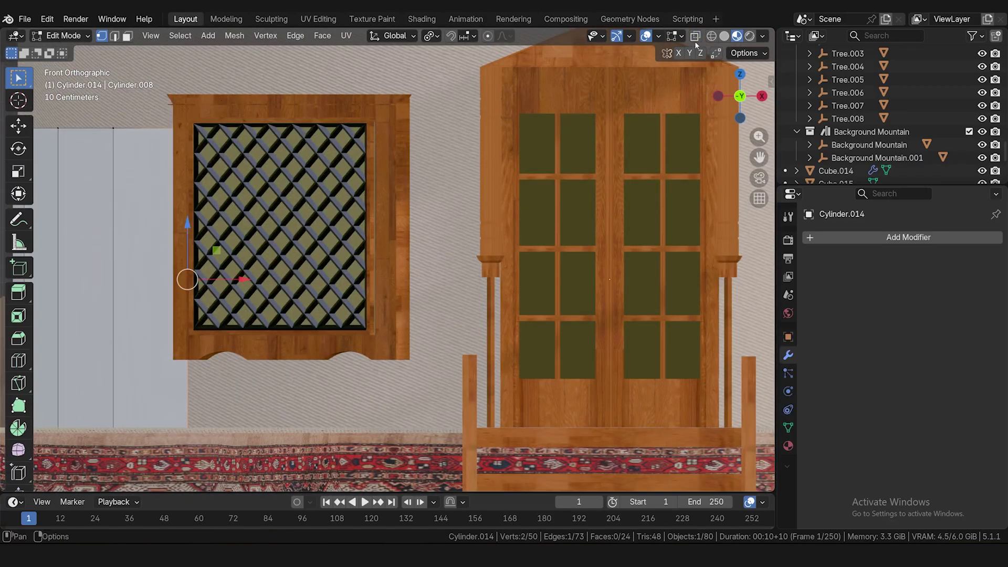
pyautogui.press('KP_Divide')
pyautogui.moveTo(396, 217); pyautogui.dragTo(258, 312, button='middle')
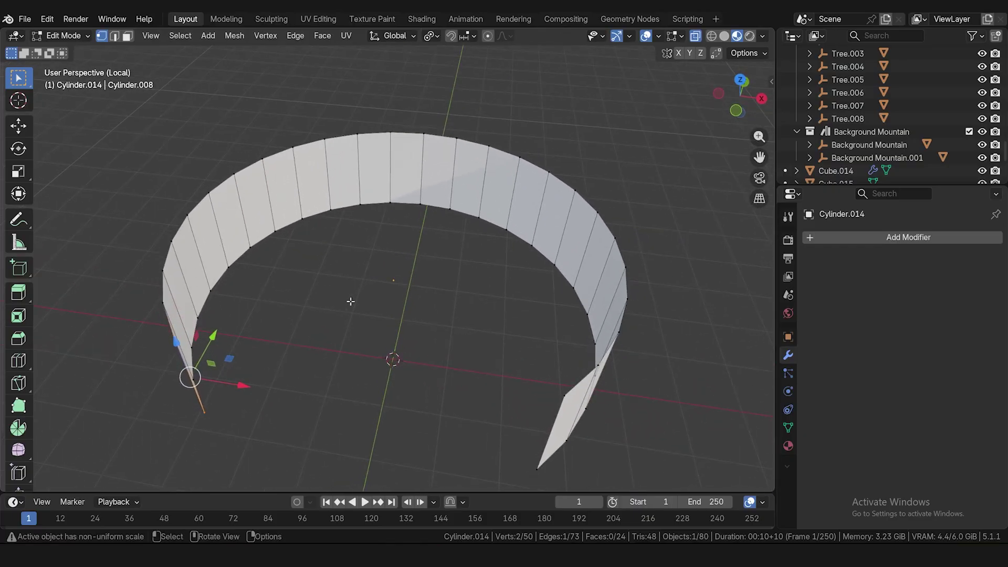
pyautogui.moveTo(470, 391); pyautogui.dragTo(438, 315, button='middle')
pyautogui.press('KP_Divide')
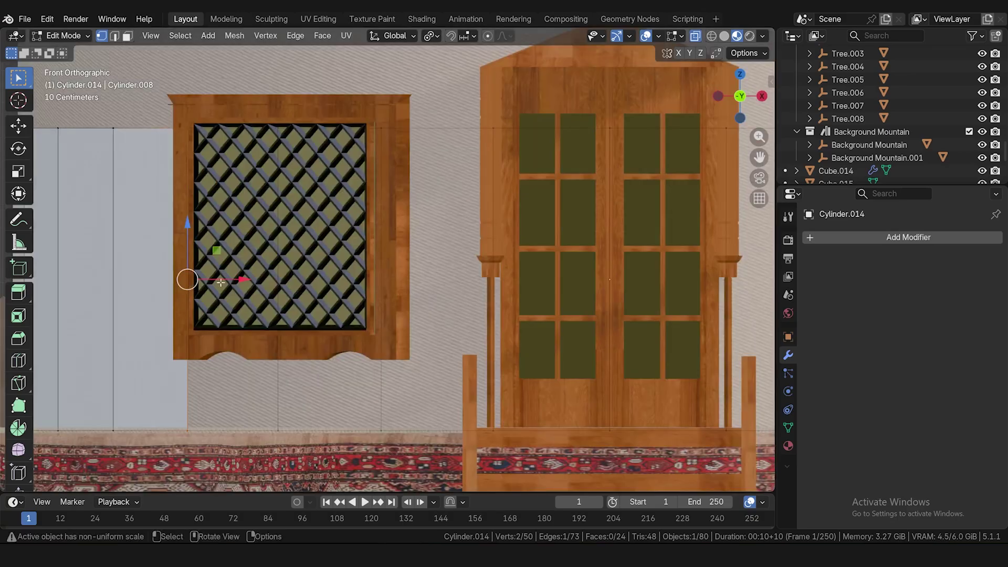
pyautogui.moveTo(244, 279); pyautogui.dragTo(228, 278)
# - Move the band's open end edge at the right window about 0.105 m along X, behind the window frame
pyautogui.keyDown('ctrl'); pyautogui.scroll(-5, 594, 304); pyautogui.keyUp('ctrl')
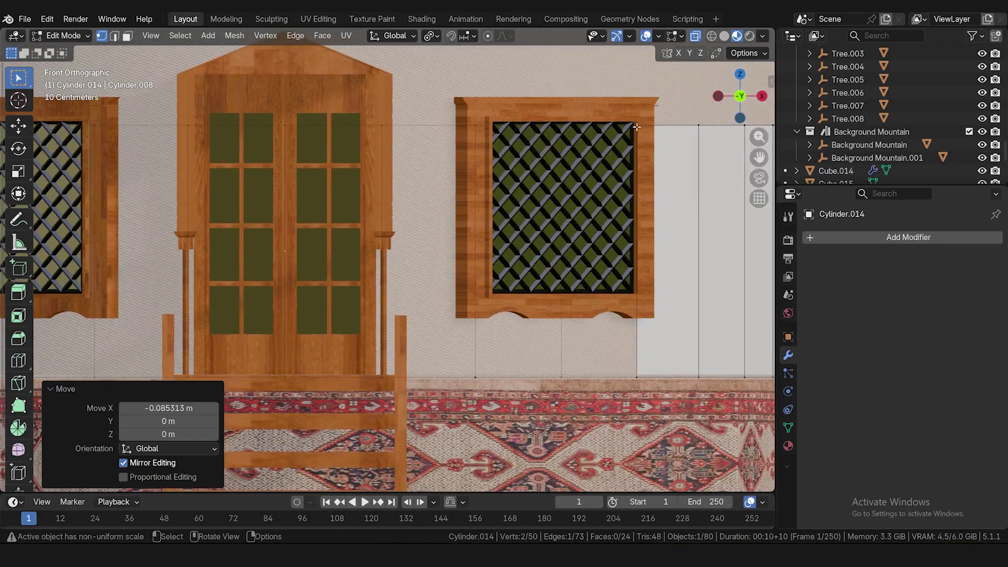
pyautogui.click(636, 127)
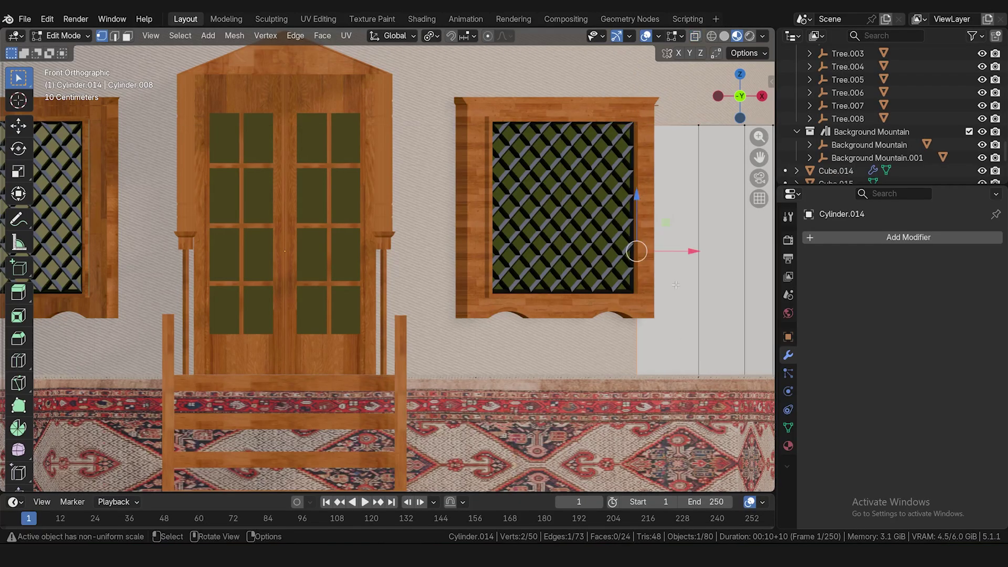
pyautogui.press('KP_Divide')
pyautogui.moveTo(675, 285); pyautogui.dragTo(527, 285, button='middle')
pyautogui.press('KP_1')
pyautogui.press('KP_Divide')
pyautogui.moveTo(695, 254); pyautogui.dragTo(709, 254)
# - From the top view, nudge both end edges onto the yurt wall's curve, the left one about 0.018 m in X and 0.042 m in Y
pyautogui.press('KP_3')
pyautogui.moveTo(369, 232); pyautogui.dragTo(386, 311, button='middle')
pyautogui.press('KP_7')
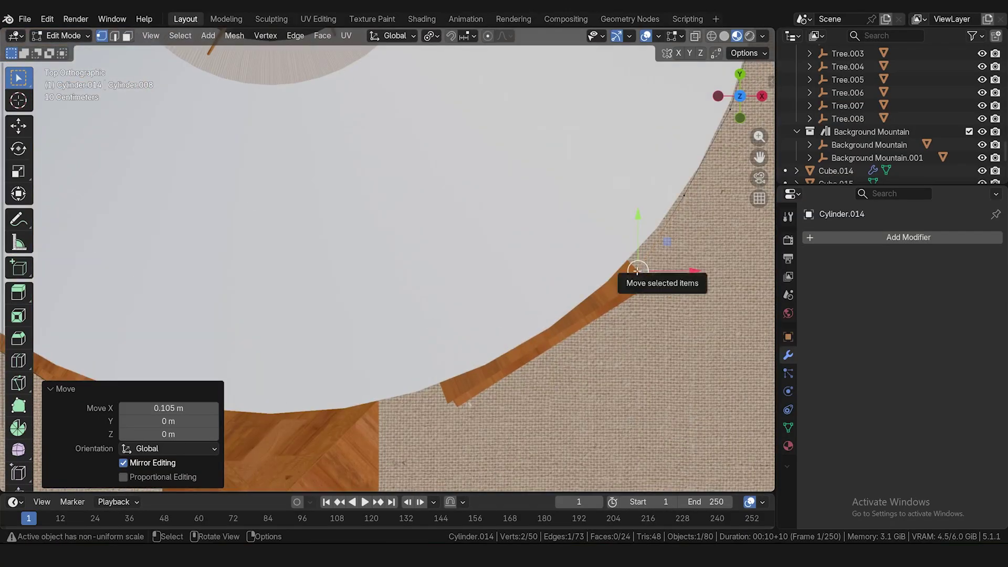
pyautogui.moveTo(637, 272); pyautogui.dragTo(633, 263)
pyautogui.moveTo(632, 263); pyautogui.dragTo(336, 165, button='middle')
pyautogui.press('KP_1')
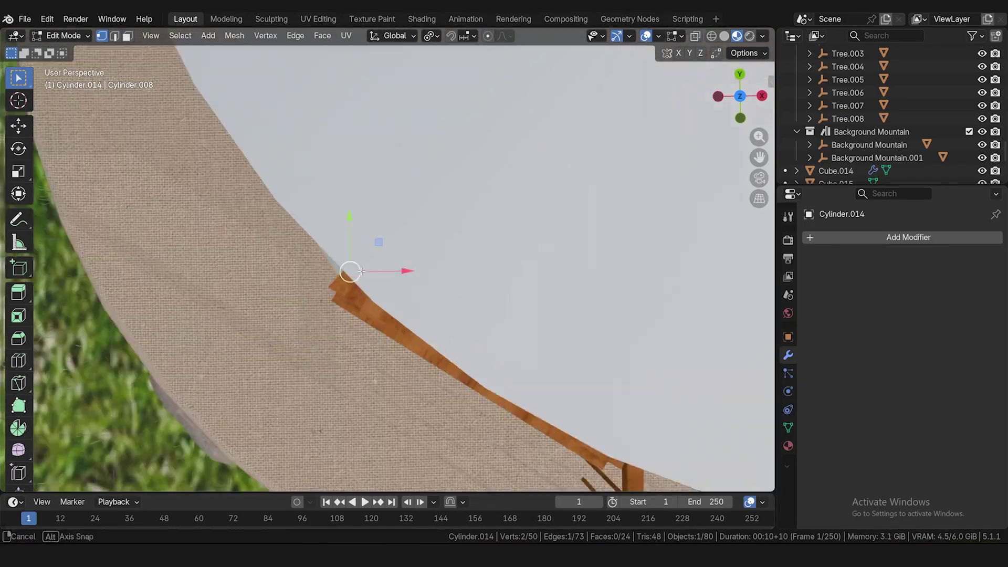
pyautogui.scroll(-2, 396, 311)
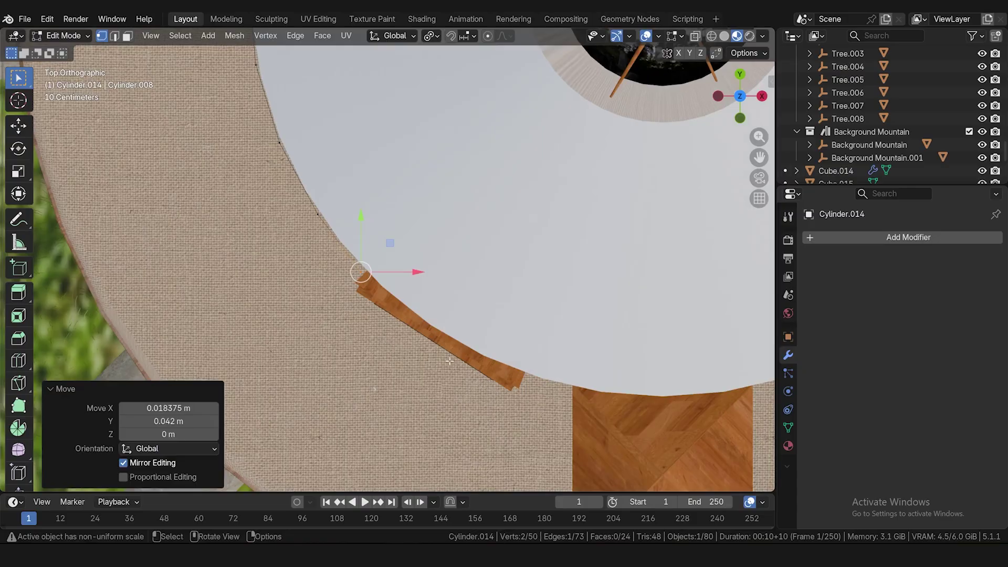
# - Try subdividing the whole wall band with 5 cuts
pyautogui.press('KP_1')
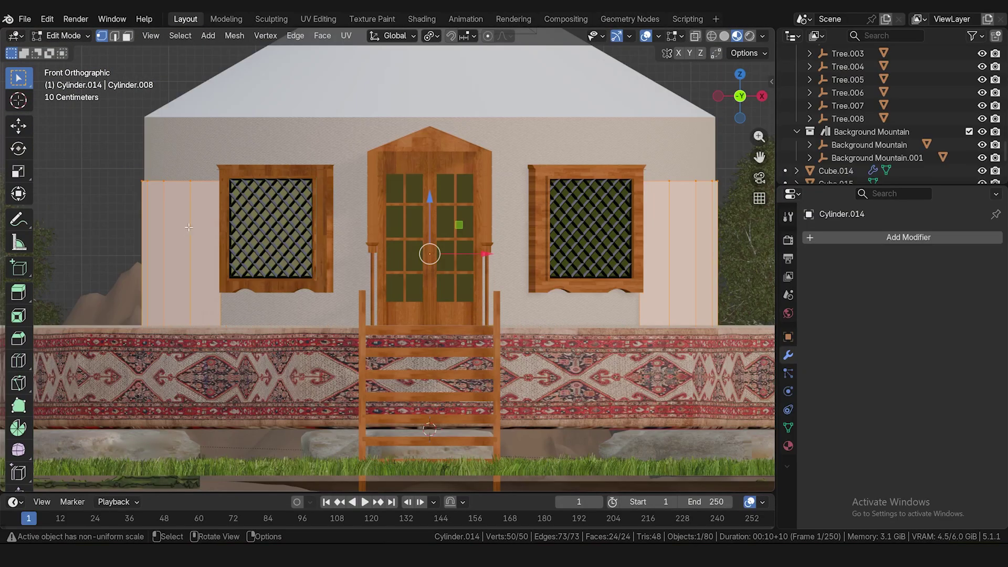
pyautogui.rightClick(189, 227)
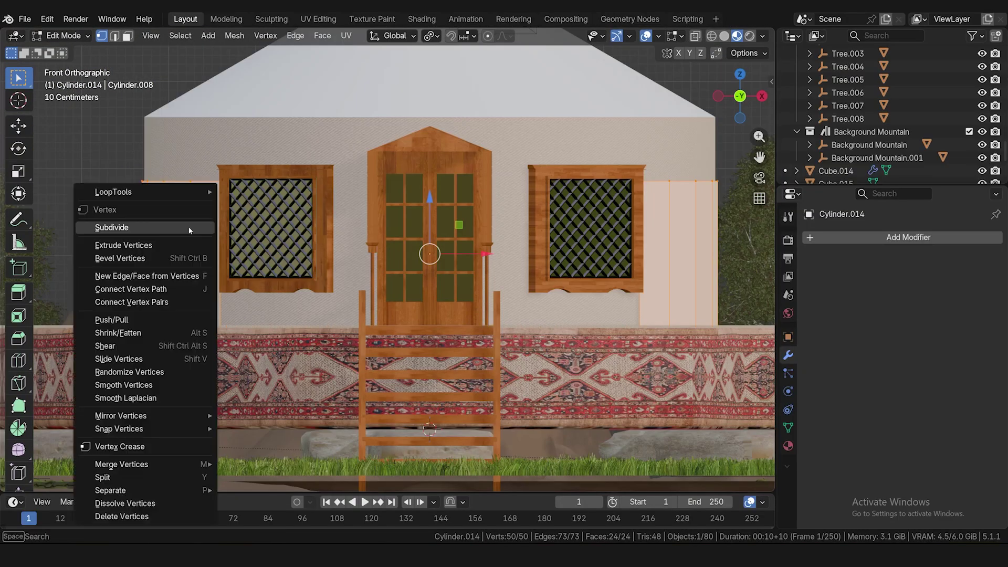
pyautogui.click(150, 230)
pyautogui.click(96, 484)
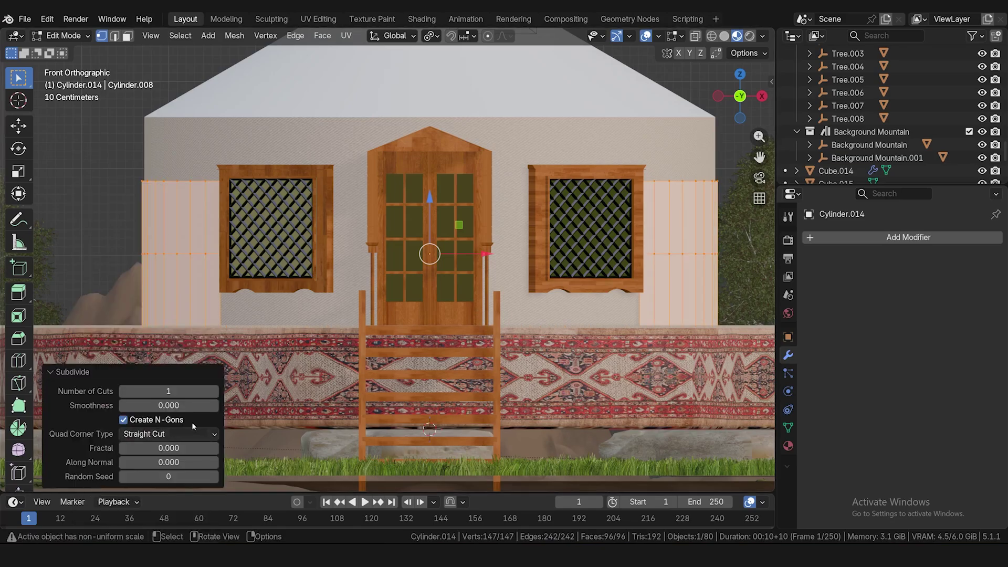
pyautogui.click(215, 392)
pyautogui.click(214, 392)
pyautogui.click(214, 391)
pyautogui.click(214, 392)
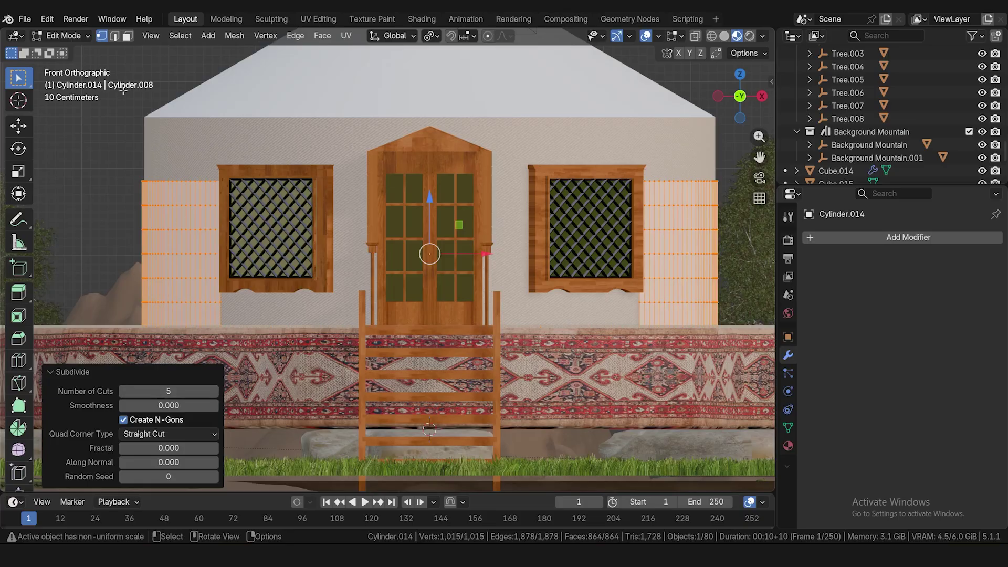
pyautogui.click(86, 36)
pyautogui.click(87, 38)
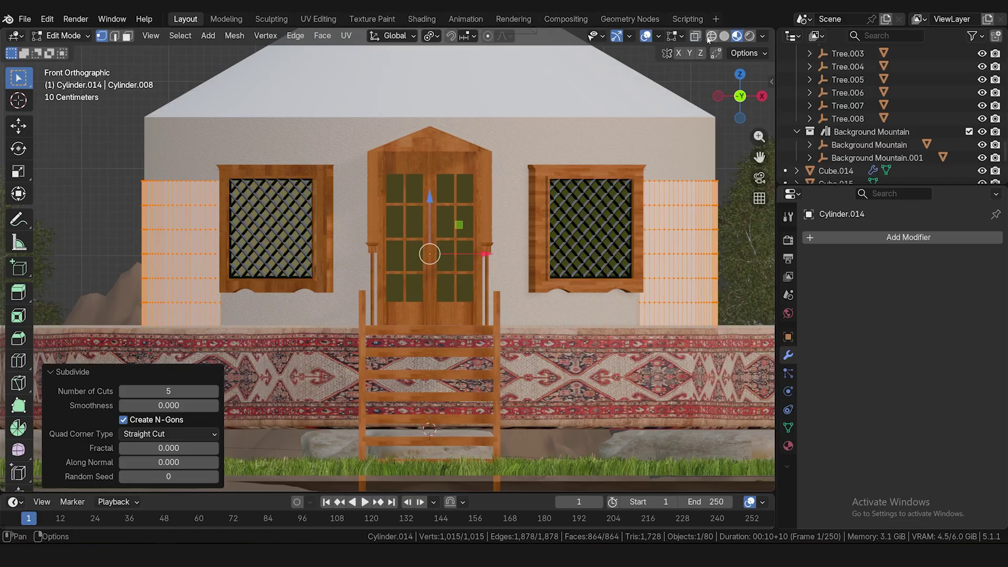
pyautogui.click(681, 35)
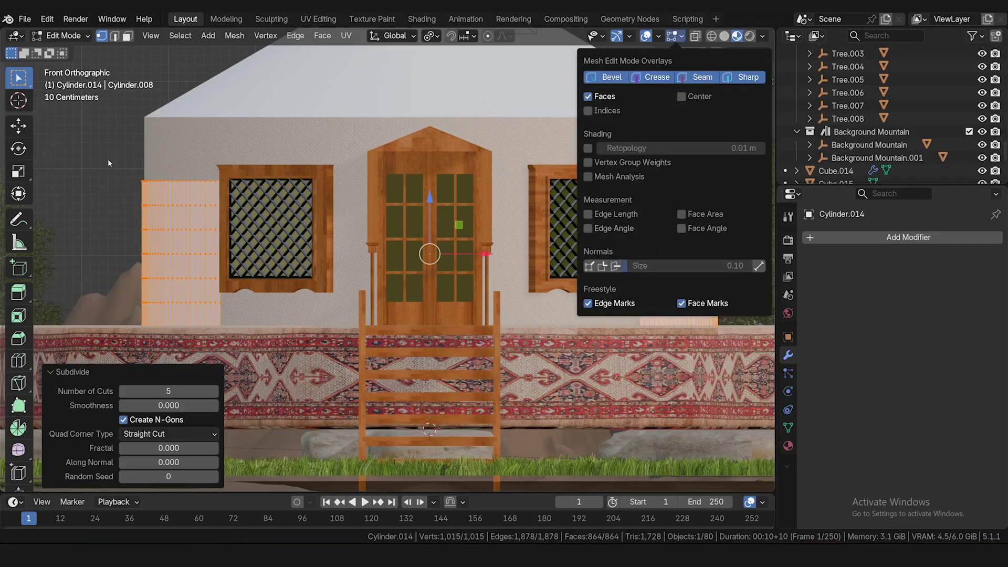
# - Try applying all transforms to the wall band in Object Mode and setting its origin to its geometry
pyautogui.click(62, 36)
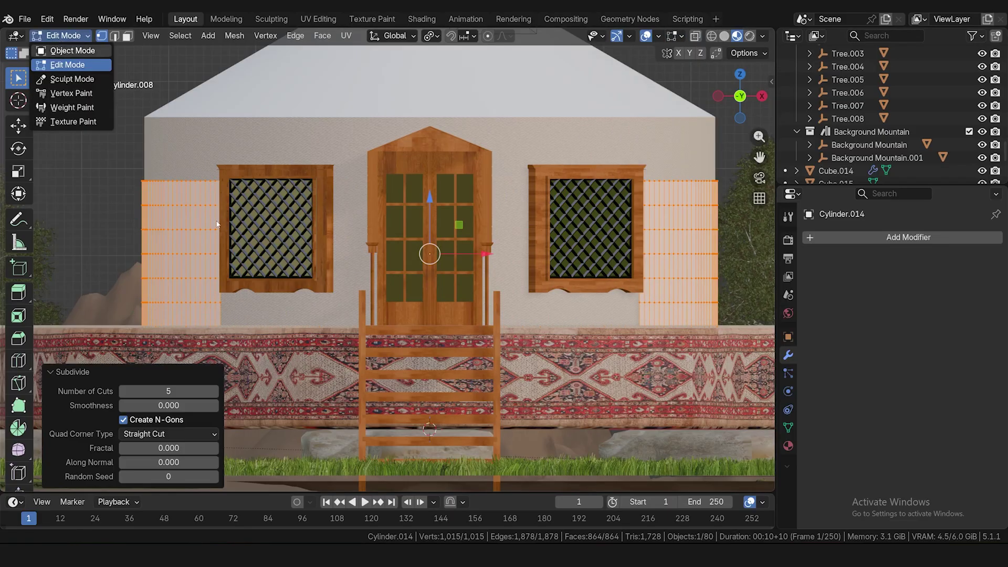
pyautogui.press('Tab')
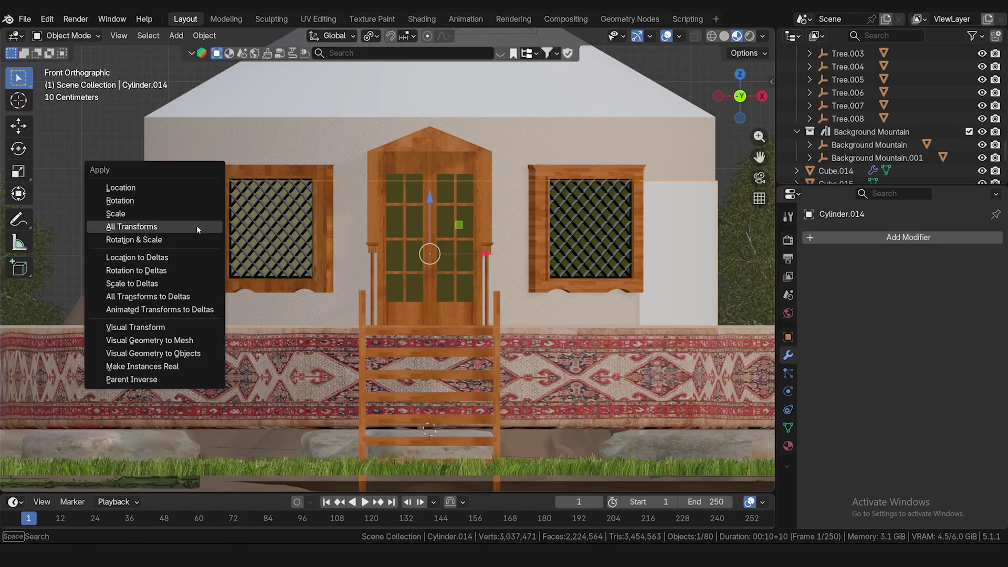
pyautogui.click(196, 225)
pyautogui.rightClick(197, 225)
pyautogui.moveTo(197, 225)
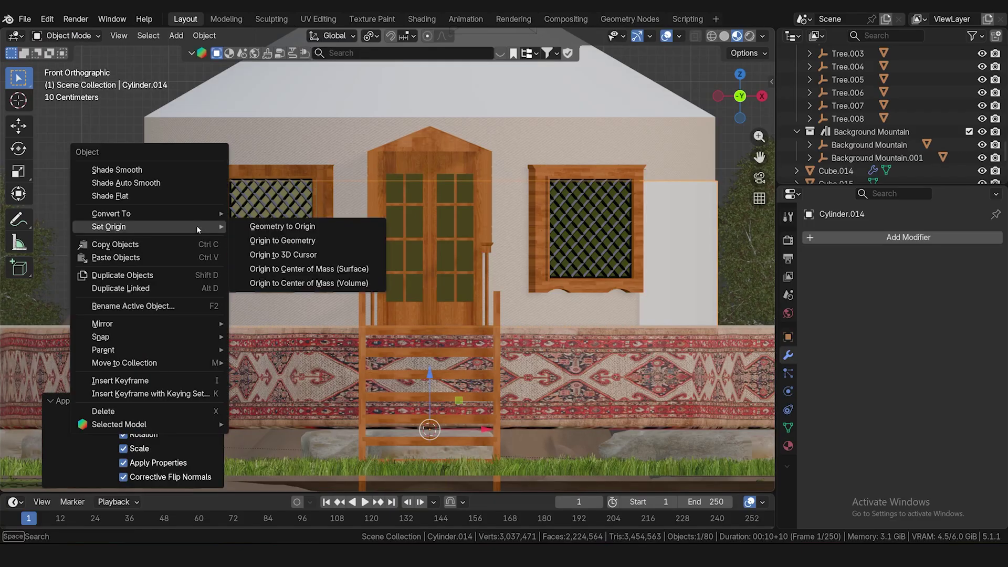
pyautogui.click(245, 239)
pyautogui.scroll(-1, 576, 263)
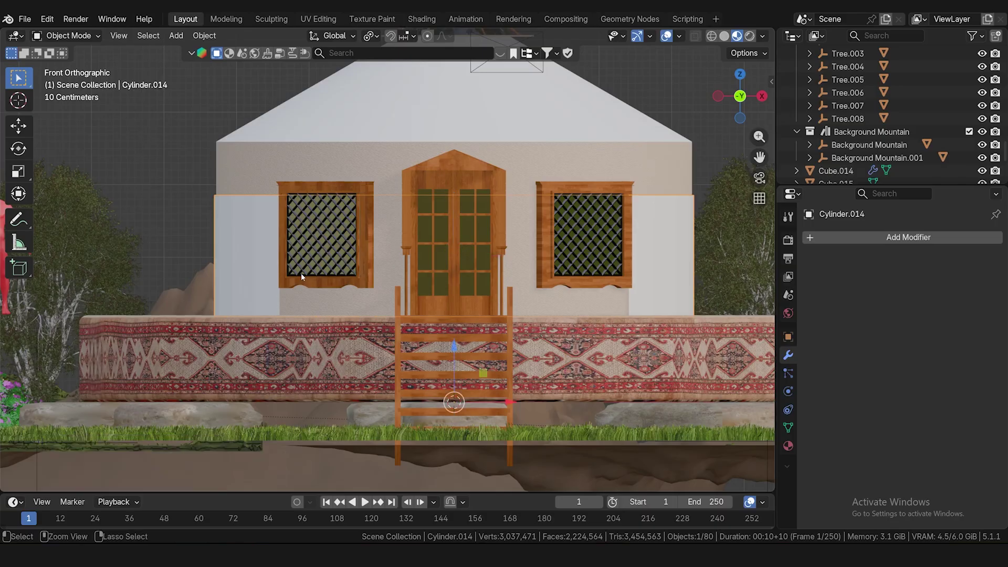
# - Isolate the wall band, scale its bottom vertex loop outward by about 1.07, return to the full scene and select the whole band
pyautogui.press('Tab')
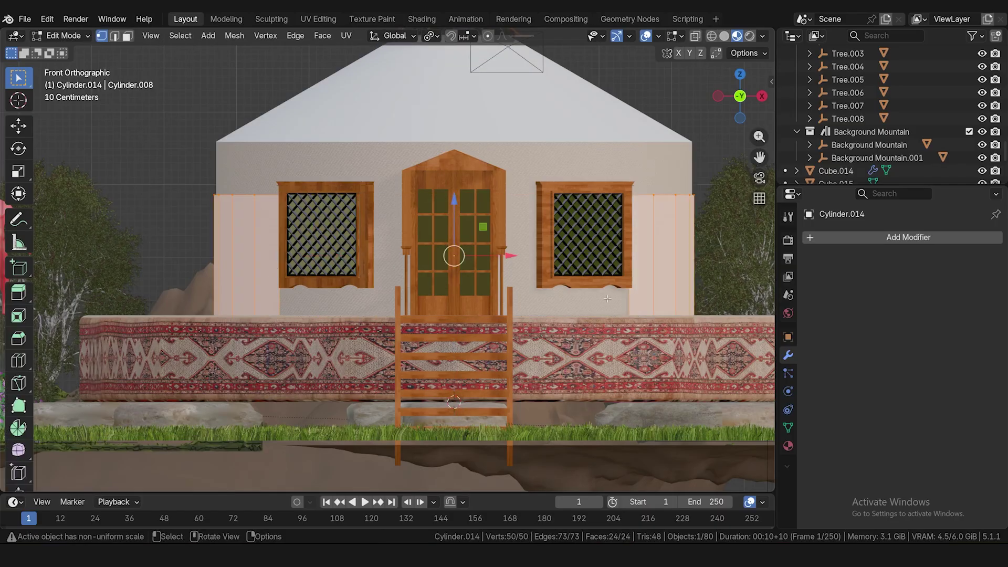
pyautogui.press('KP_Divide')
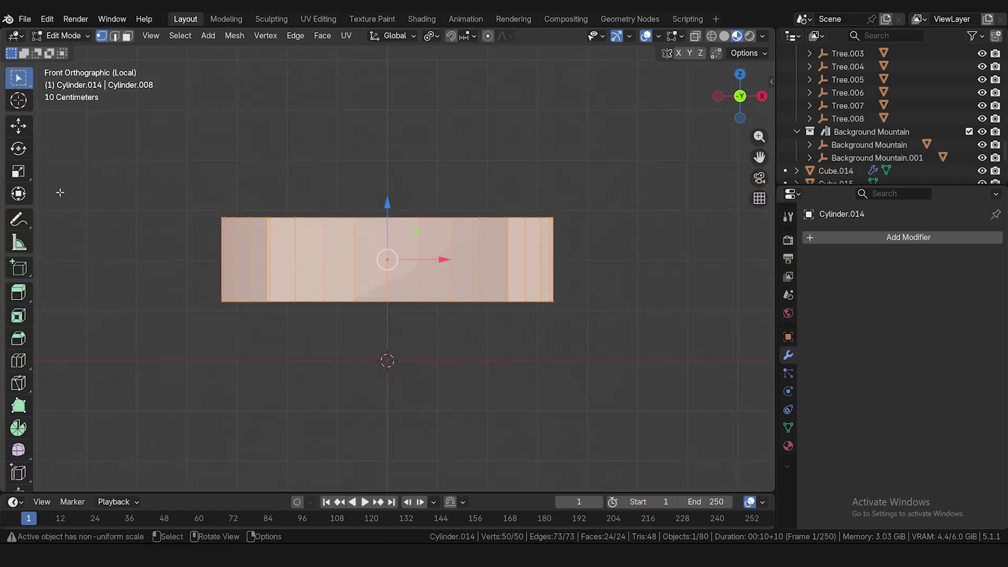
pyautogui.moveTo(186, 331); pyautogui.dragTo(649, 296)
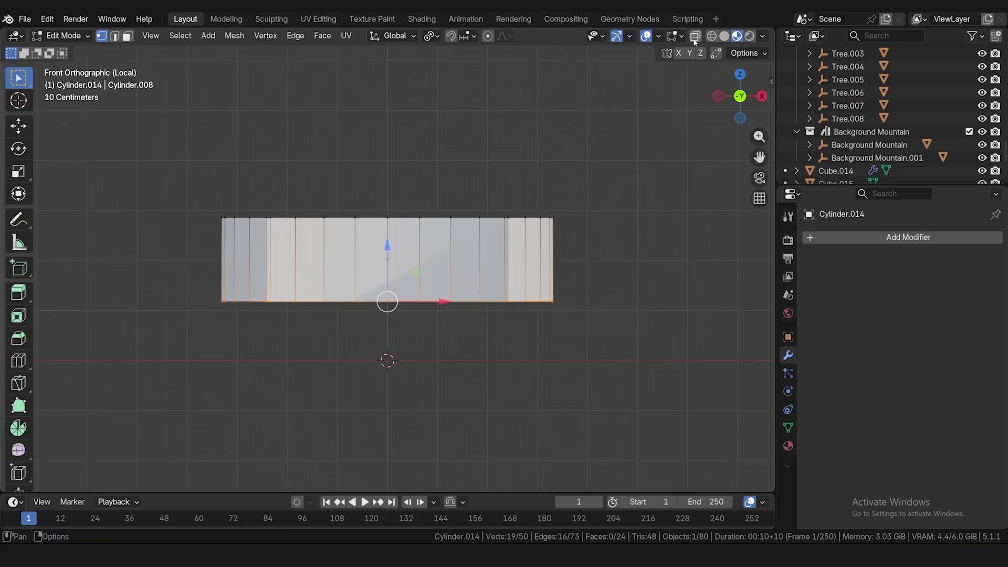
pyautogui.moveTo(151, 335); pyautogui.dragTo(645, 286)
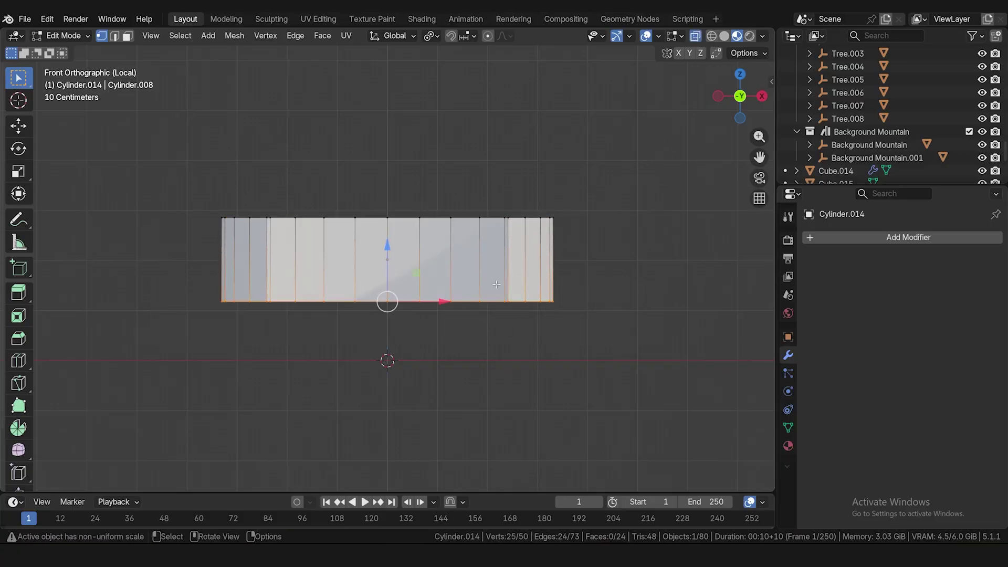
pyautogui.moveTo(441, 294); pyautogui.dragTo(406, 385, button='middle')
pyautogui.press('s')
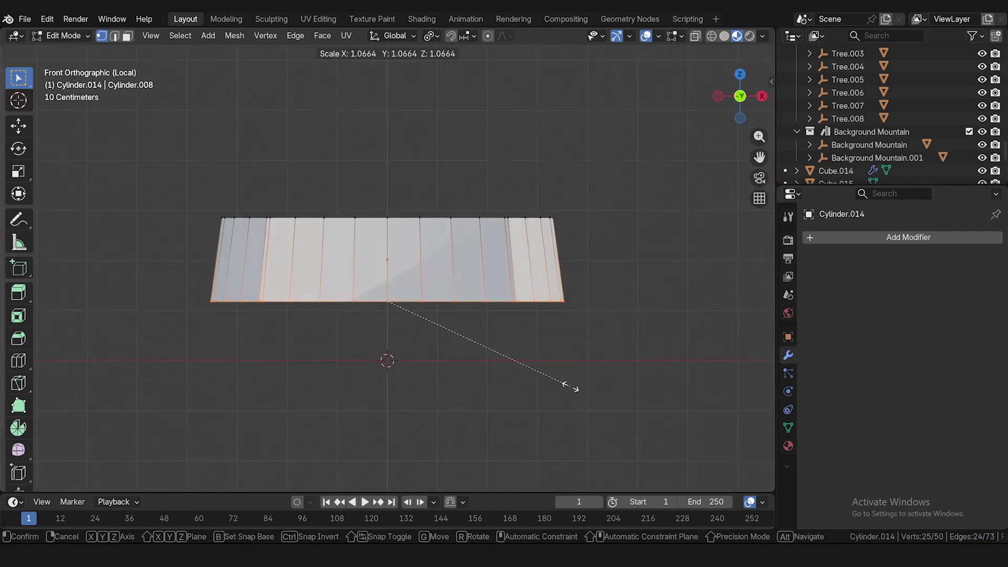
pyautogui.click(573, 387)
pyautogui.press('KP_Divide')
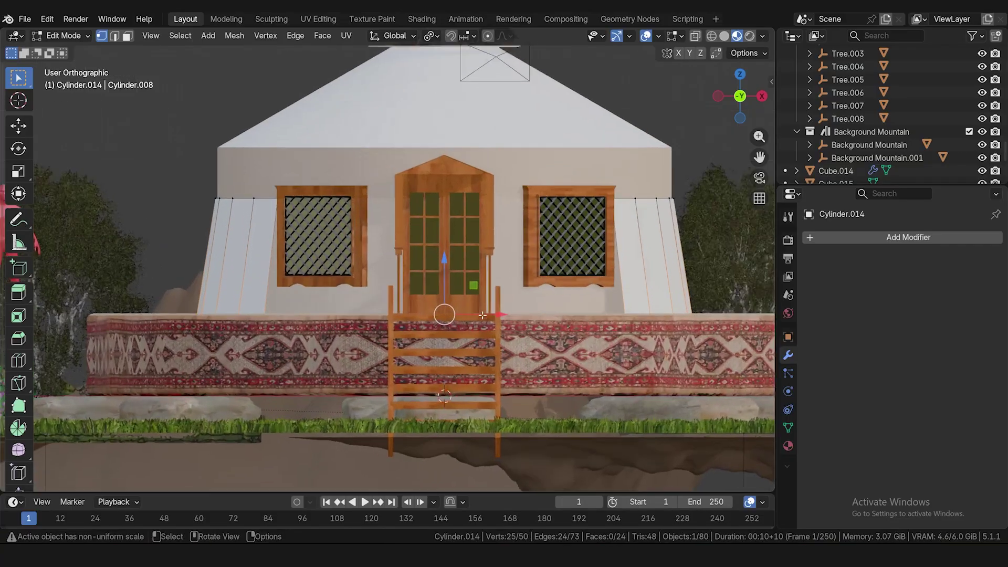
pyautogui.press('a')
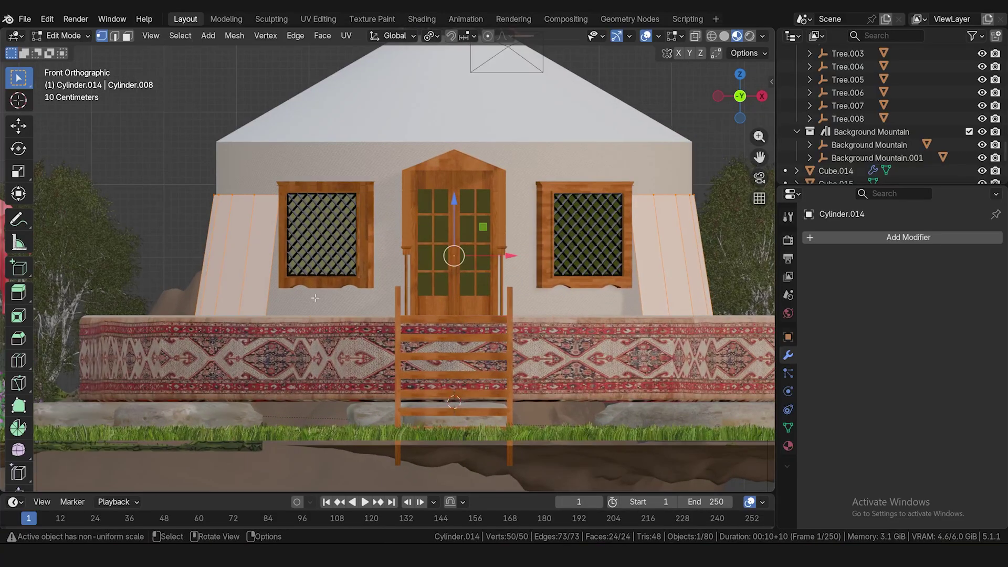
# - Subdivide the whole wall band with 4 cuts
pyautogui.rightClick(236, 243)
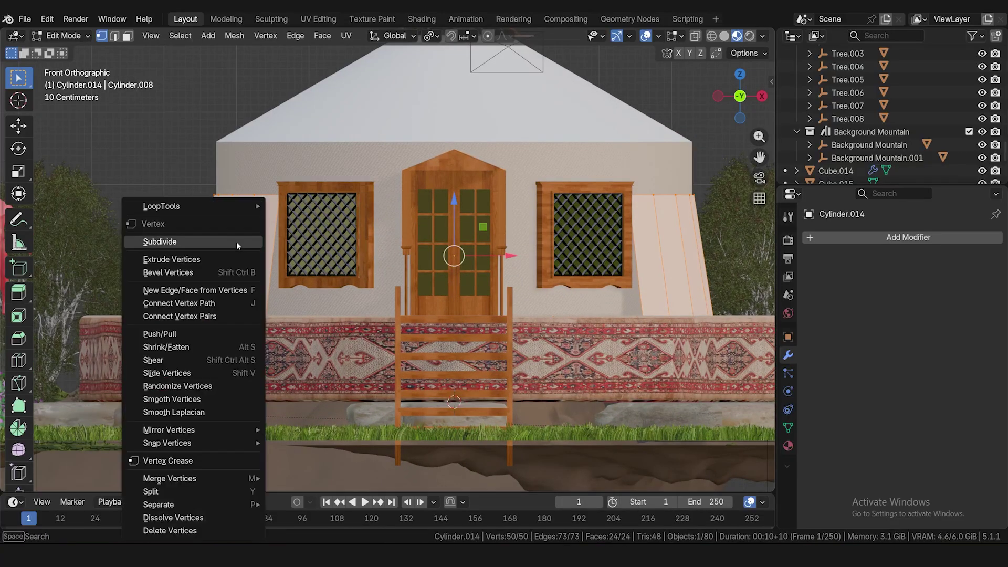
pyautogui.click(237, 241)
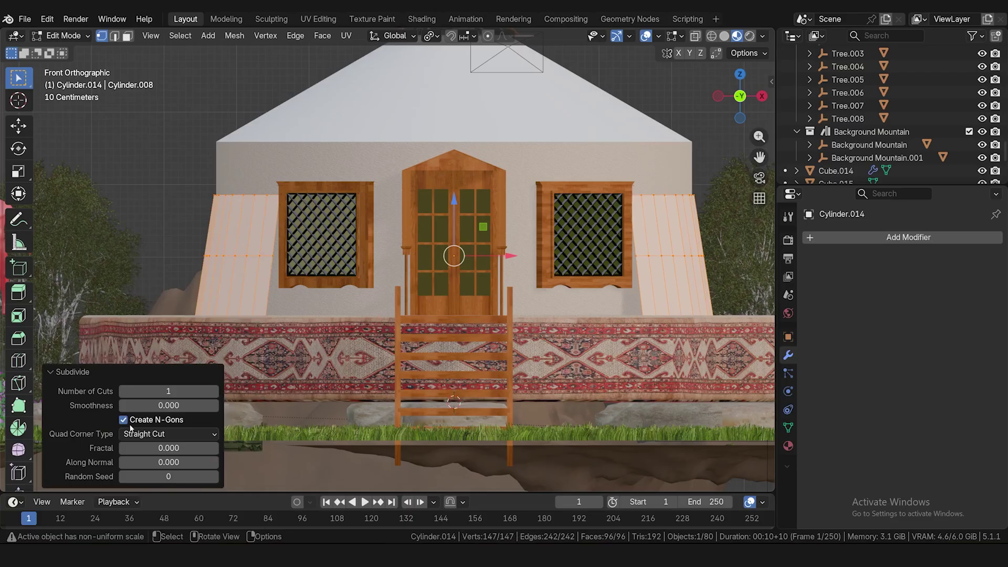
pyautogui.click(214, 391)
pyautogui.click(214, 392)
pyautogui.click(215, 391)
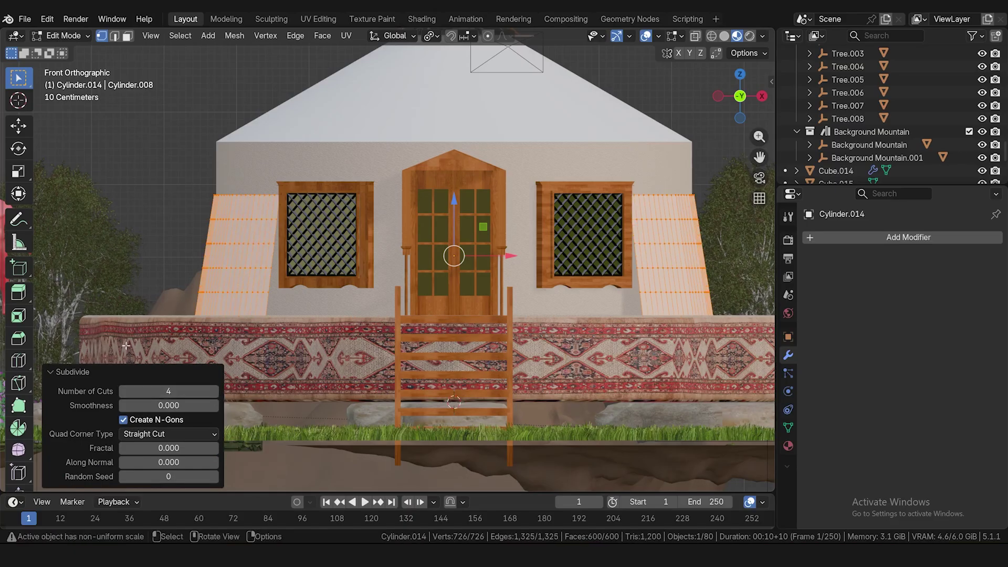
# - Apply all transforms to the subdivided wall band in Object Mode and set its origin to its geometry
pyautogui.click(84, 35)
pyautogui.click(65, 50)
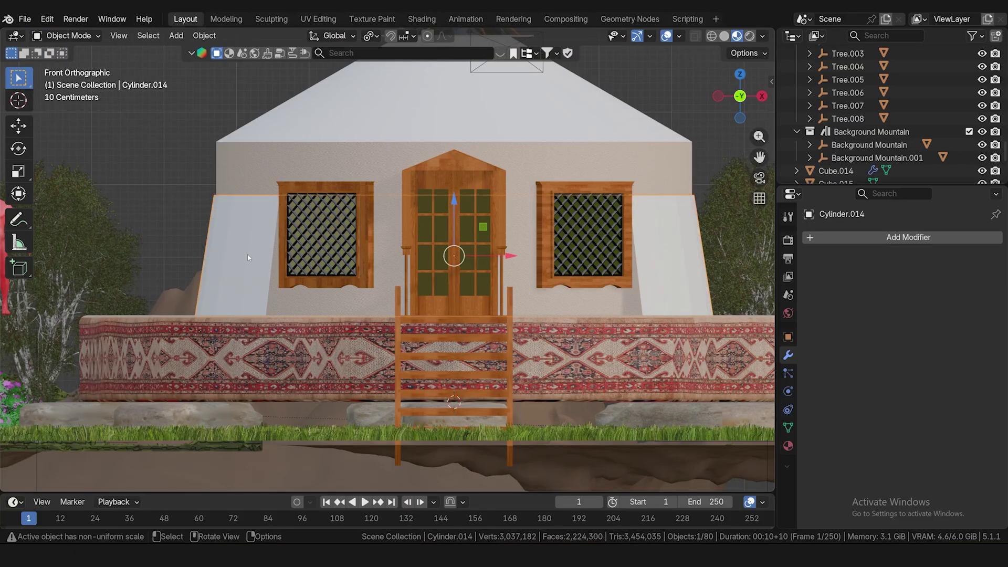
pyautogui.hotkey('ctrl', 'a')
pyautogui.click(231, 257)
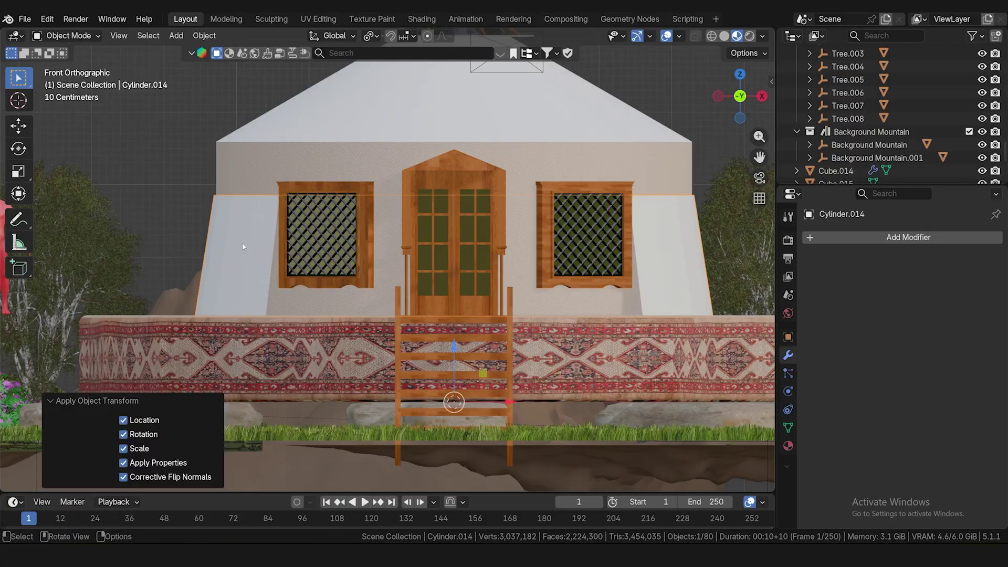
pyautogui.rightClick(242, 242)
pyautogui.moveTo(242, 245)
pyautogui.click(342, 268)
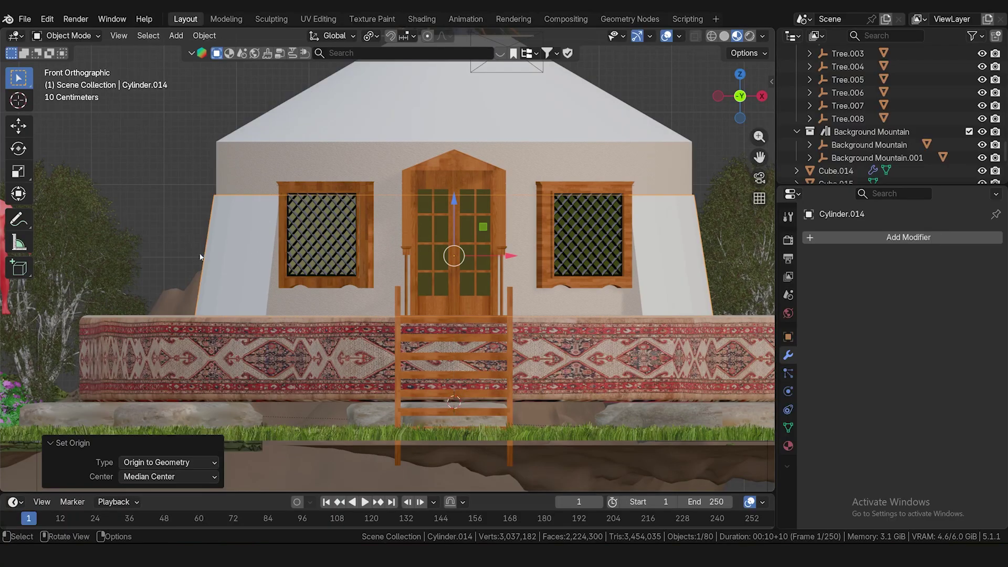
pyautogui.press('Tab')
pyautogui.click(681, 36)
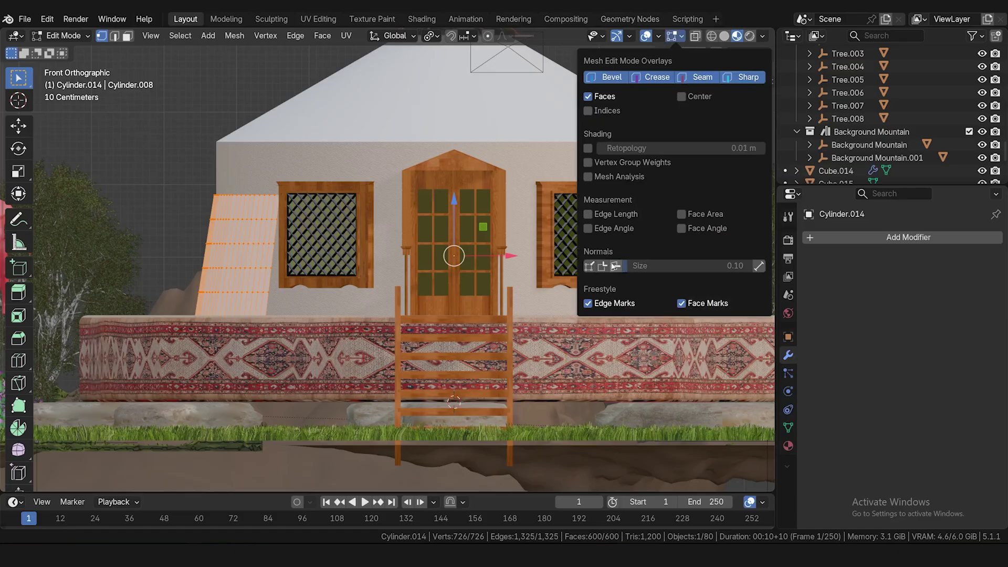
pyautogui.click(60, 36)
pyautogui.click(73, 50)
pyautogui.press('KP_Decimal')
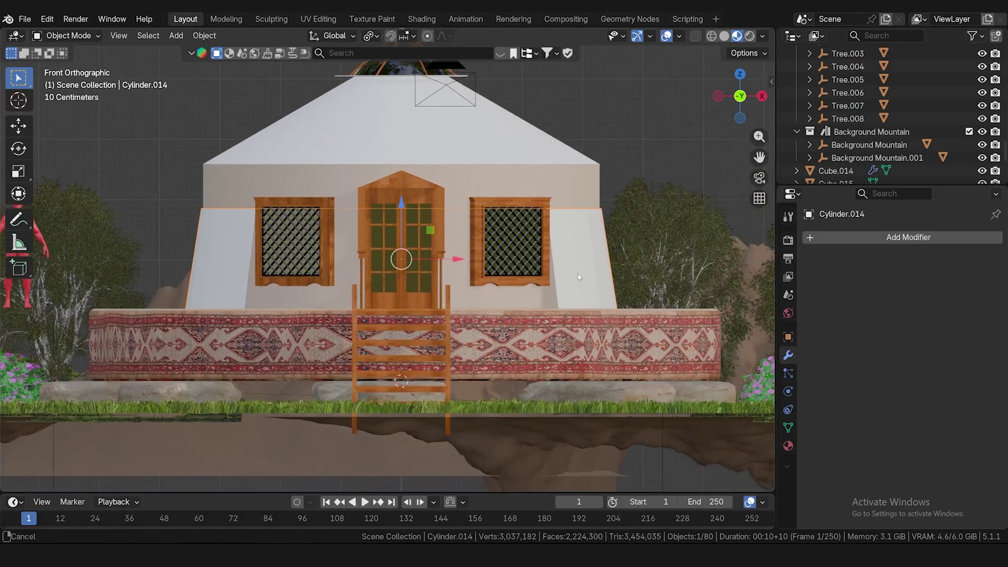
pyautogui.scroll(3, 214, 224)
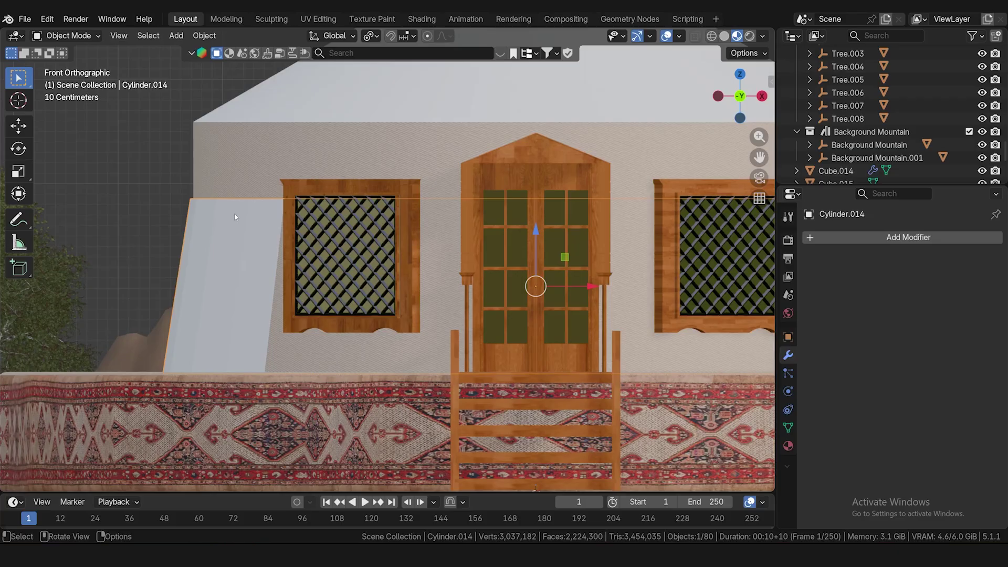
# - Isolate the wall band in Edit Mode and extrude its top edge loop about 0.138 m upward along Z
pyautogui.press('Tab')
pyautogui.scroll(-3, 227, 205)
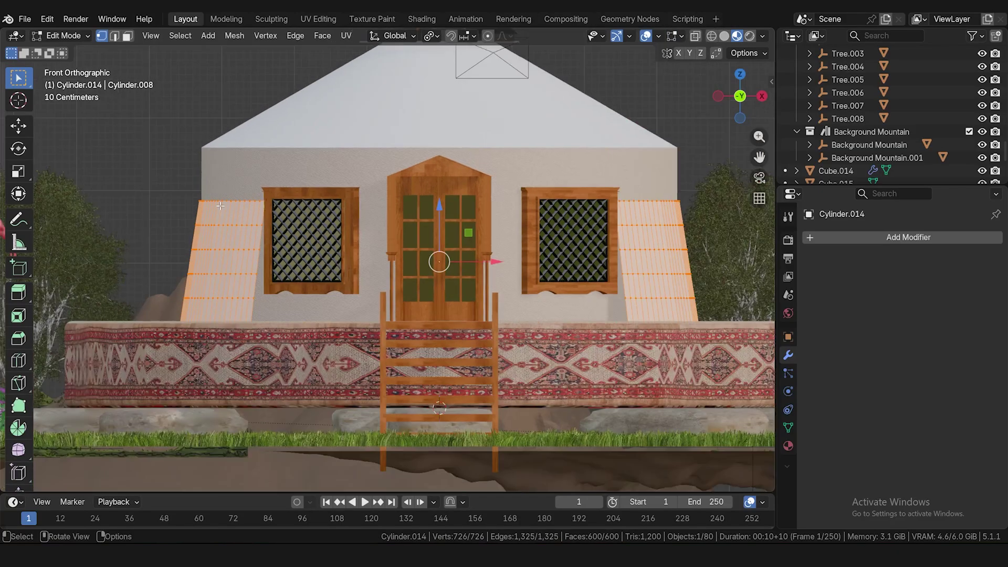
pyautogui.press('KP_Divide')
pyautogui.keyDown('alt'); pyautogui.click(283, 221); pyautogui.keyUp('alt')
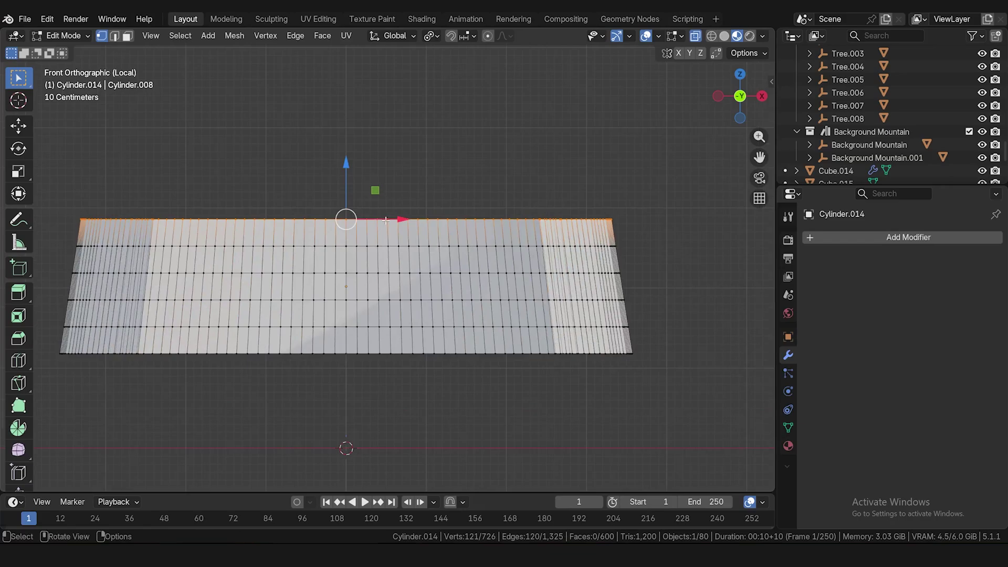
pyautogui.press('g')
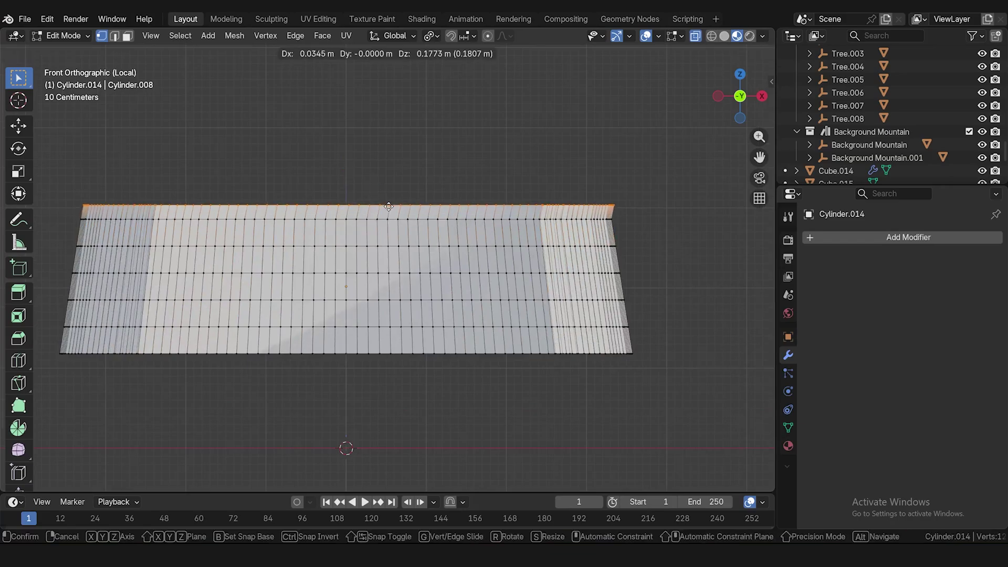
pyautogui.press('z')
pyautogui.click(389, 209)
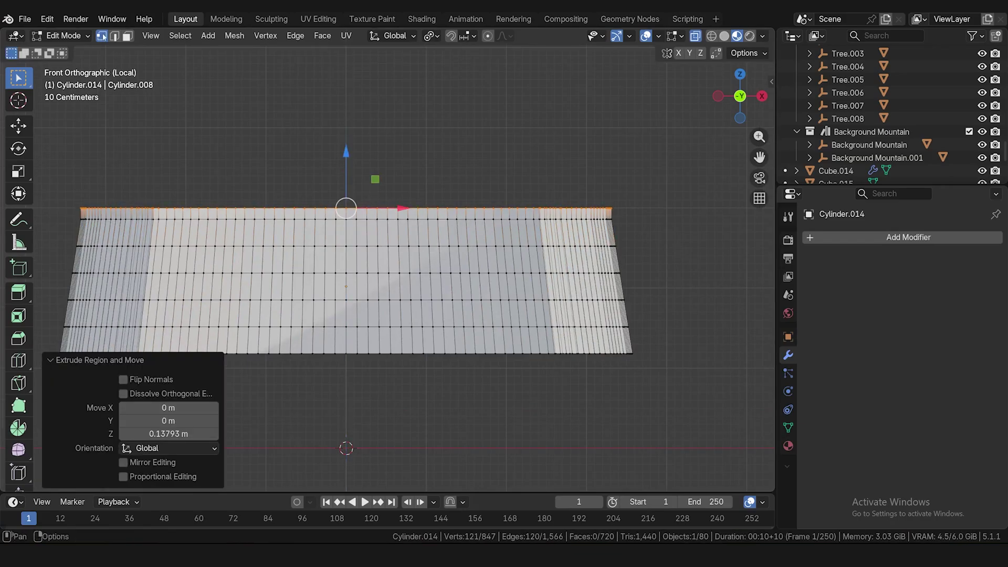
# - Select the band's topmost face loop and extrude it along normals by about 0.039 m to form a raised rim
pyautogui.click(127, 36)
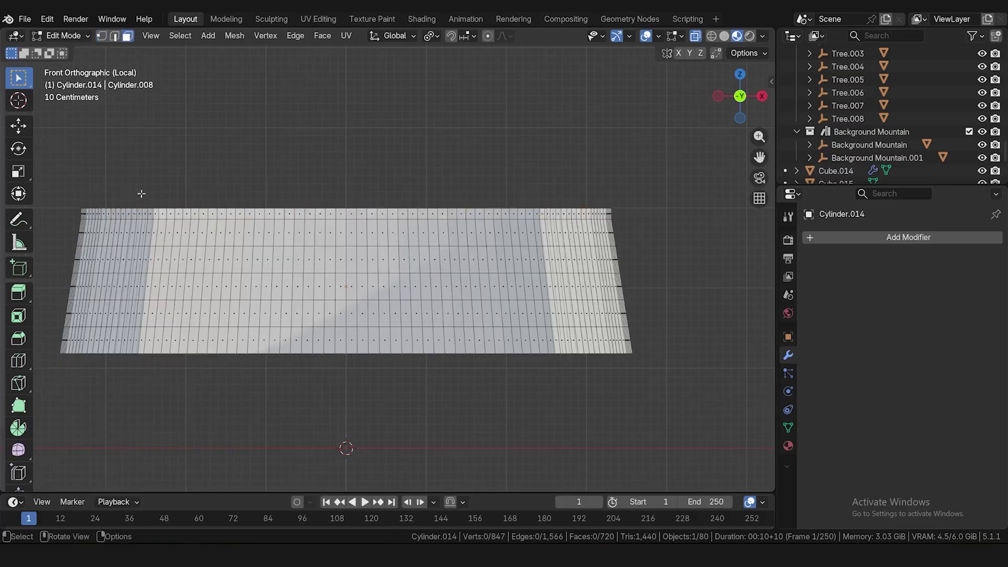
pyautogui.click(176, 214)
pyautogui.keyDown('alt'); pyautogui.click(177, 214); pyautogui.keyUp('alt')
pyautogui.moveTo(176, 214); pyautogui.dragTo(531, 255, button='middle')
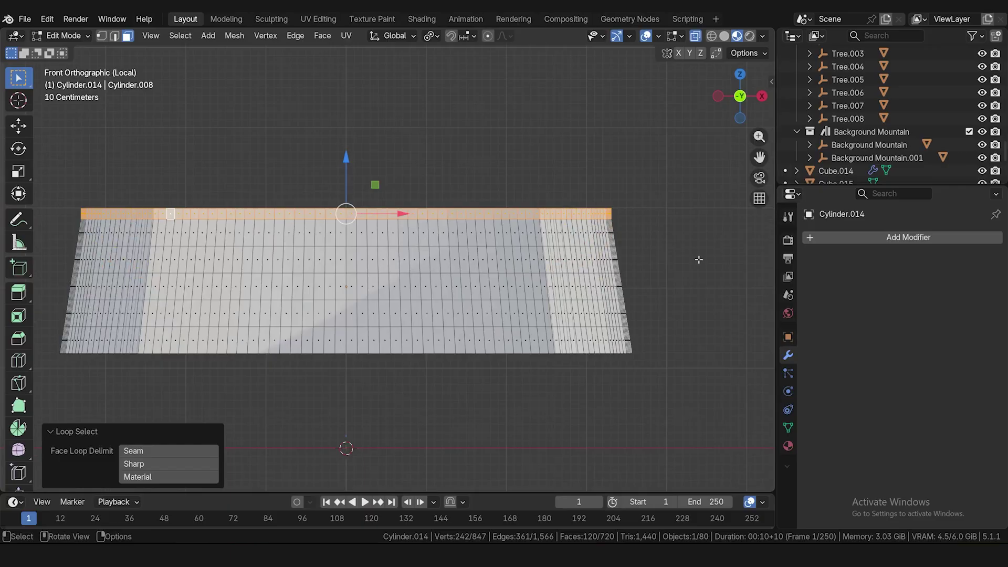
pyautogui.press('e')
pyautogui.rightClick(432, 197)
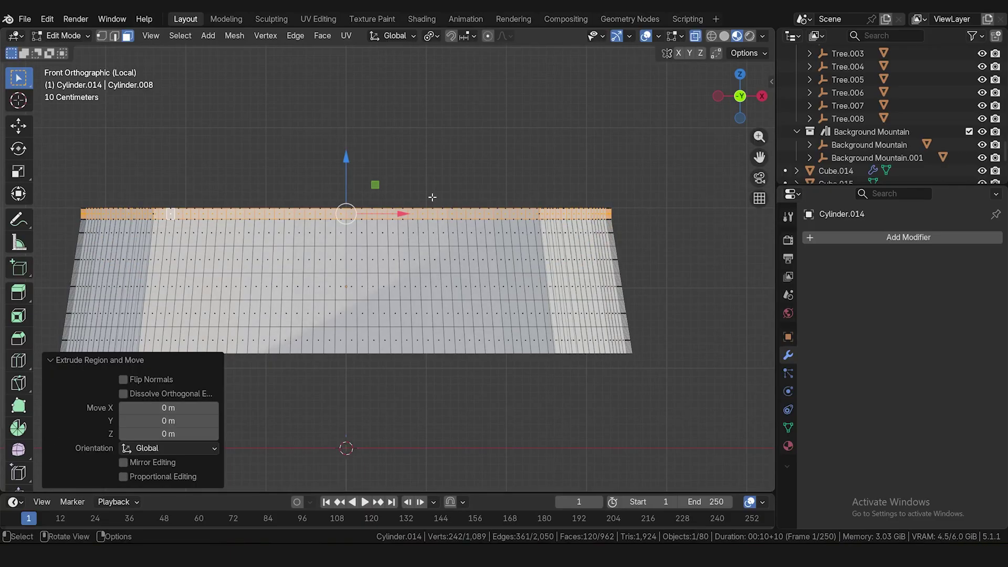
pyautogui.hotkey('alt', 'e')
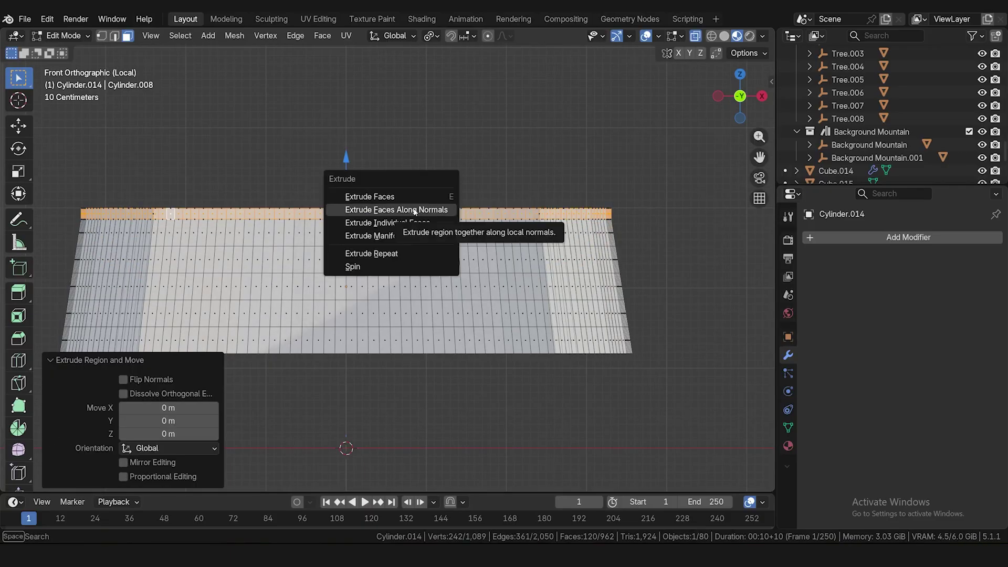
pyautogui.click(415, 210)
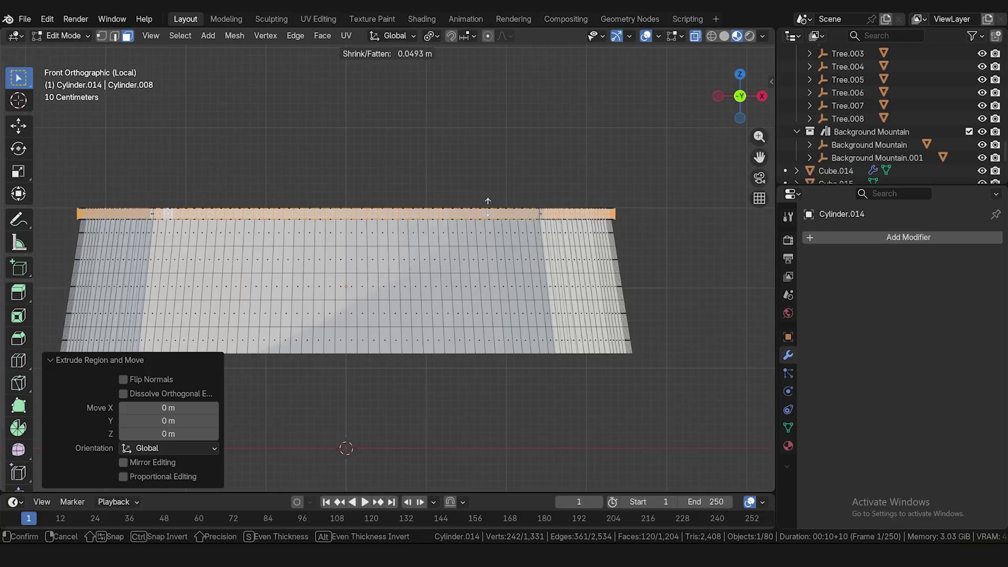
pyautogui.click(487, 208)
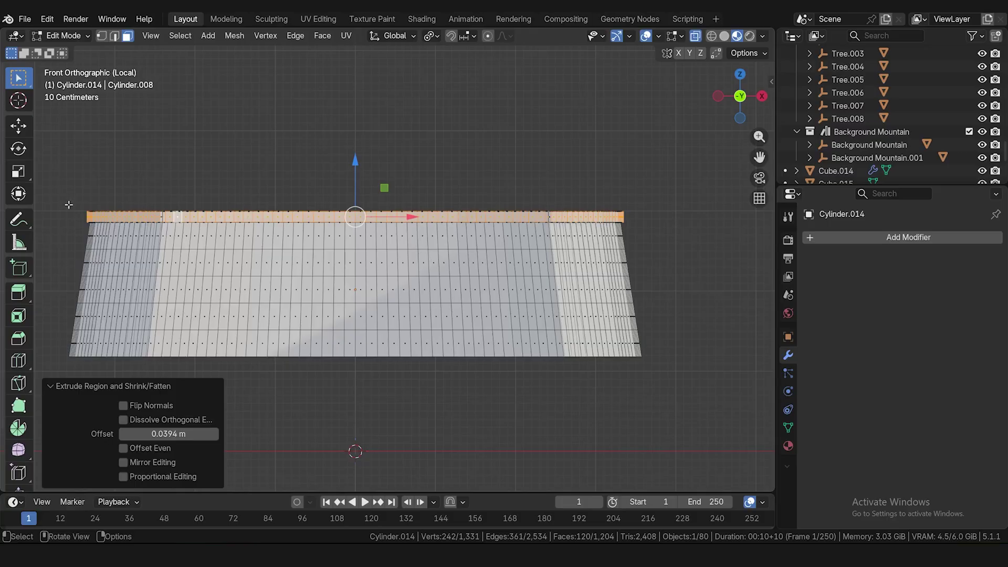
# - Select all the faces of the band's top rim, front and back, and add a vertex group for them
pyautogui.moveTo(69, 205); pyautogui.dragTo(656, 231)
pyautogui.moveTo(420, 215); pyautogui.dragTo(432, 272, button='middle')
pyautogui.scroll(-3, 399, 289)
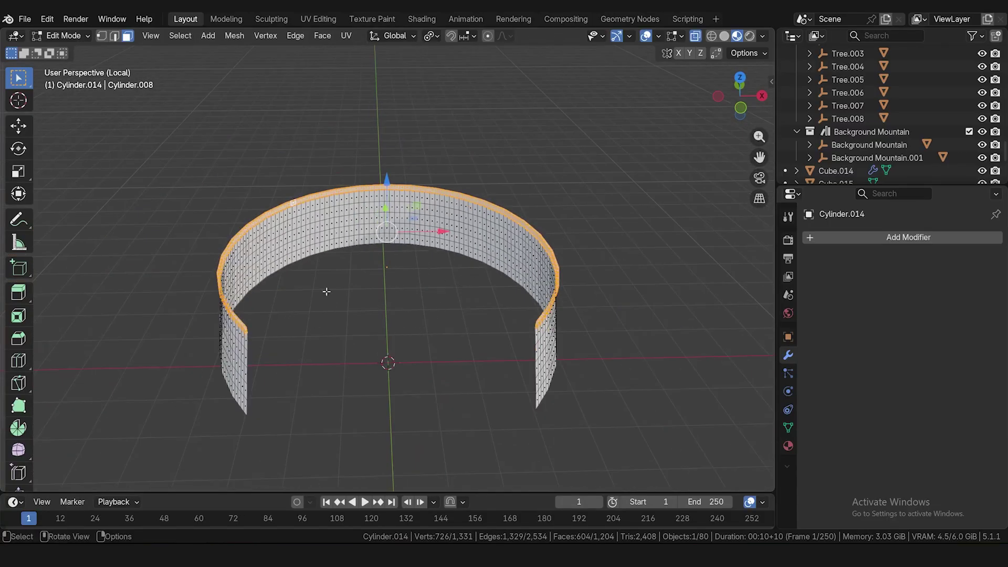
pyautogui.moveTo(326, 291); pyautogui.dragTo(315, 265, button='middle')
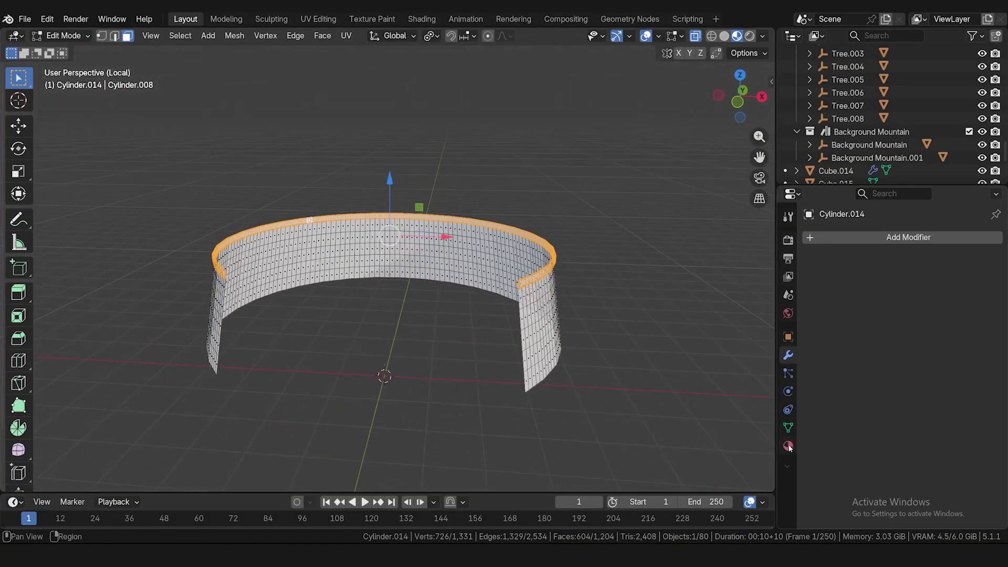
pyautogui.click(788, 428)
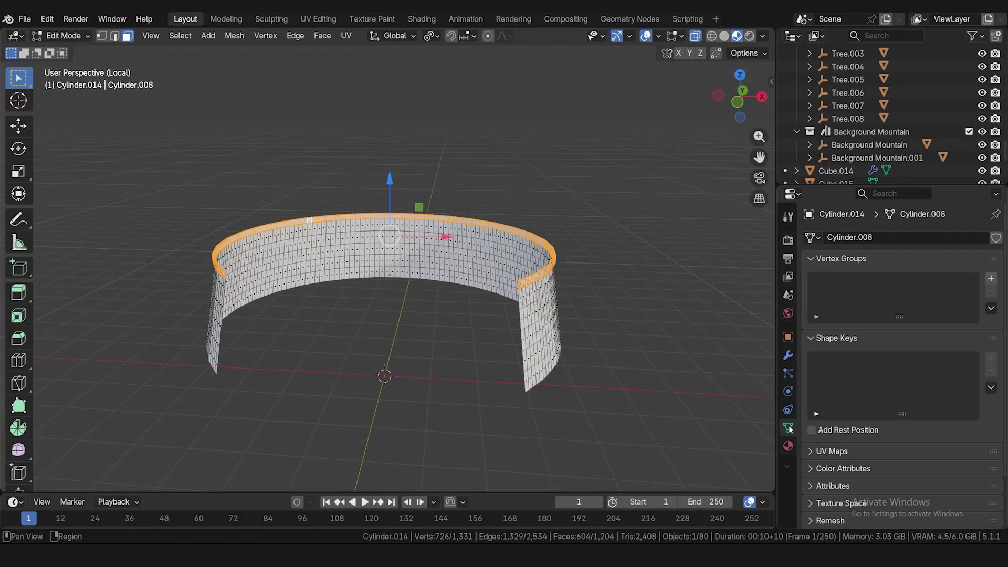
pyautogui.click(990, 278)
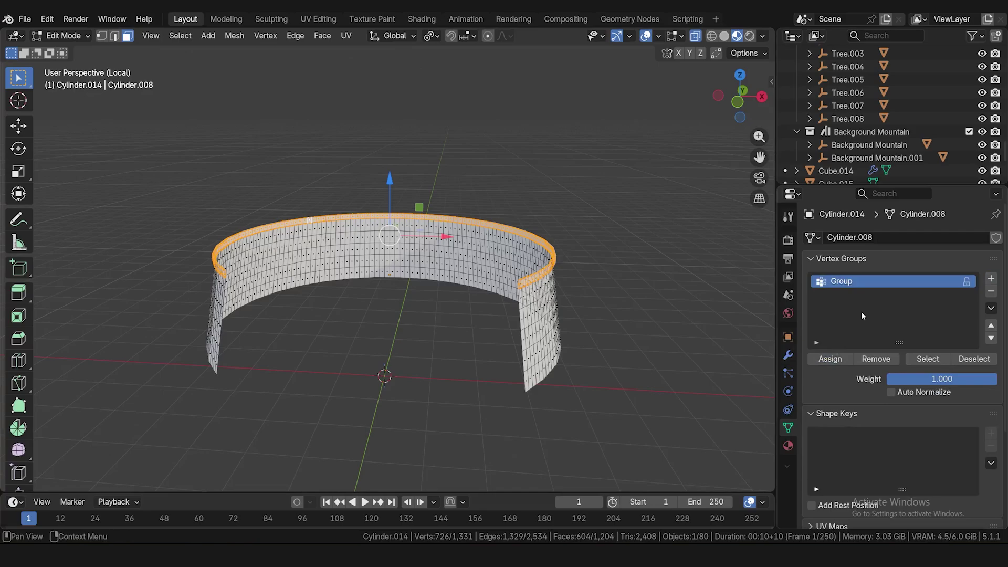
# - Return to Object Mode in the full scene, apply all transforms to the rimmed band and set its origin to geometry
pyautogui.click(63, 35)
pyautogui.click(63, 51)
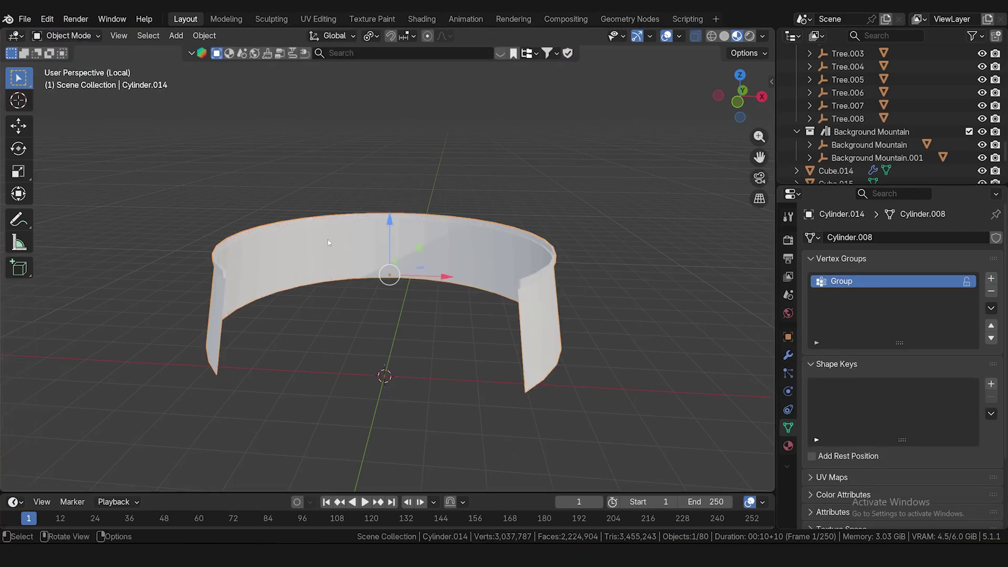
pyautogui.press('KP_Divide')
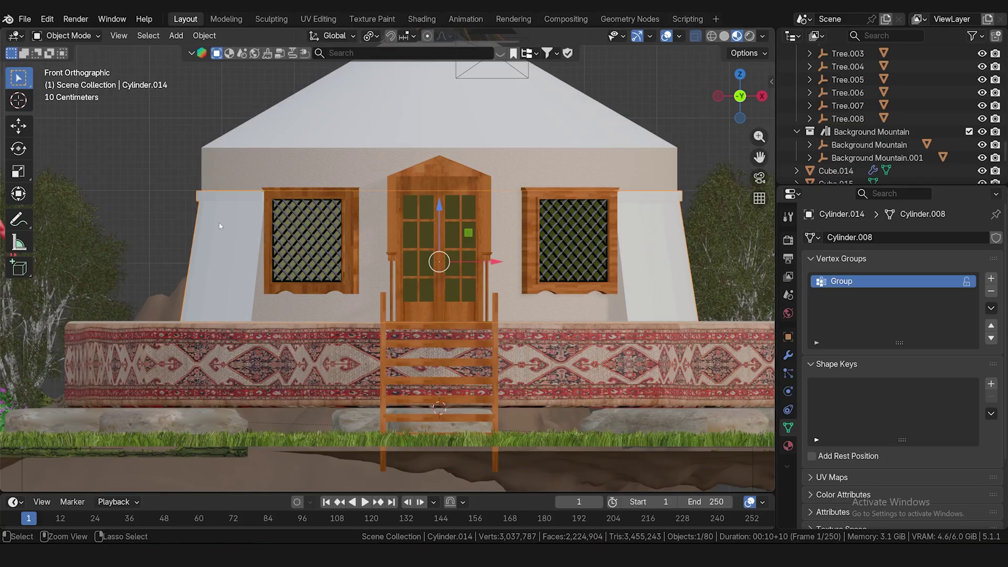
pyautogui.hotkey('ctrl', 'a')
pyautogui.click(205, 224)
pyautogui.rightClick(214, 236)
pyautogui.moveTo(213, 237)
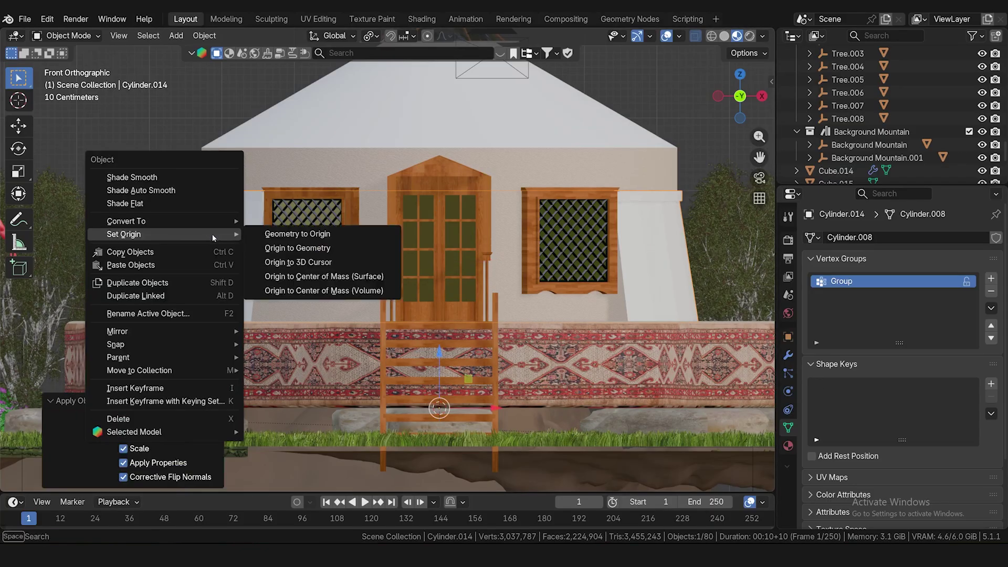
pyautogui.click(298, 248)
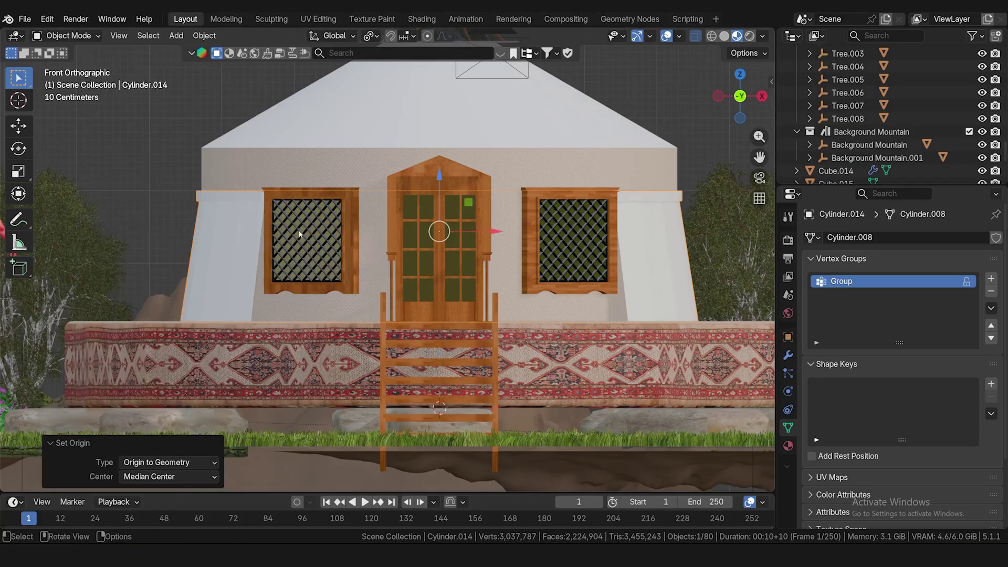
# - Add Cloth physics to the wall band and set its pin group to Group
pyautogui.click(788, 390)
pyautogui.click(855, 265)
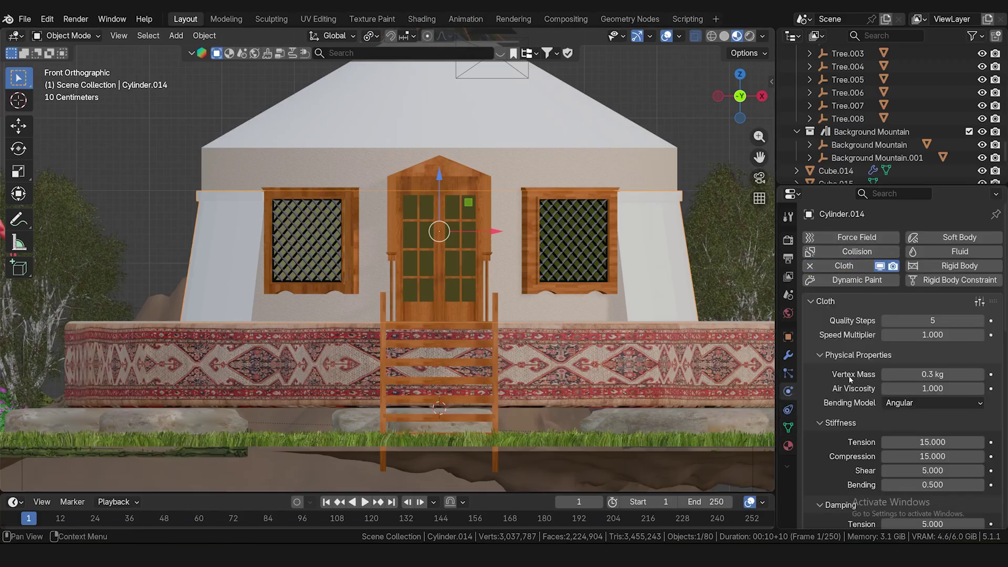
pyautogui.scroll(-10, 842, 425)
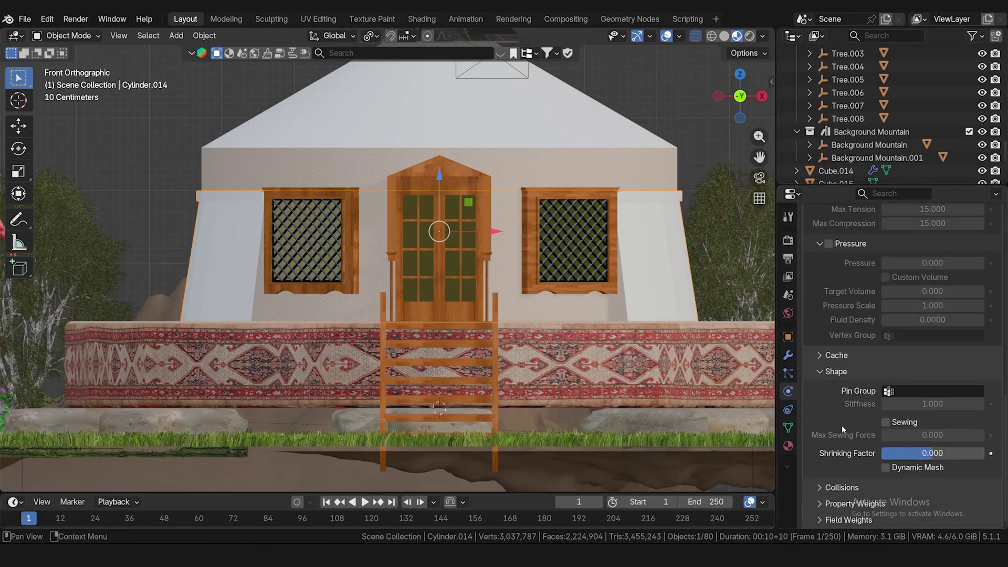
pyautogui.click(898, 391)
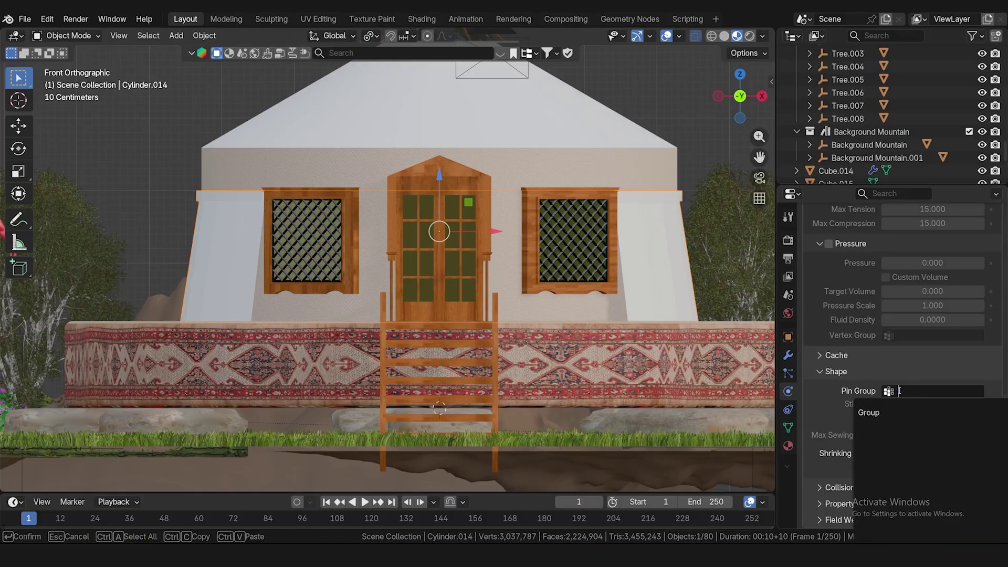
pyautogui.click(884, 414)
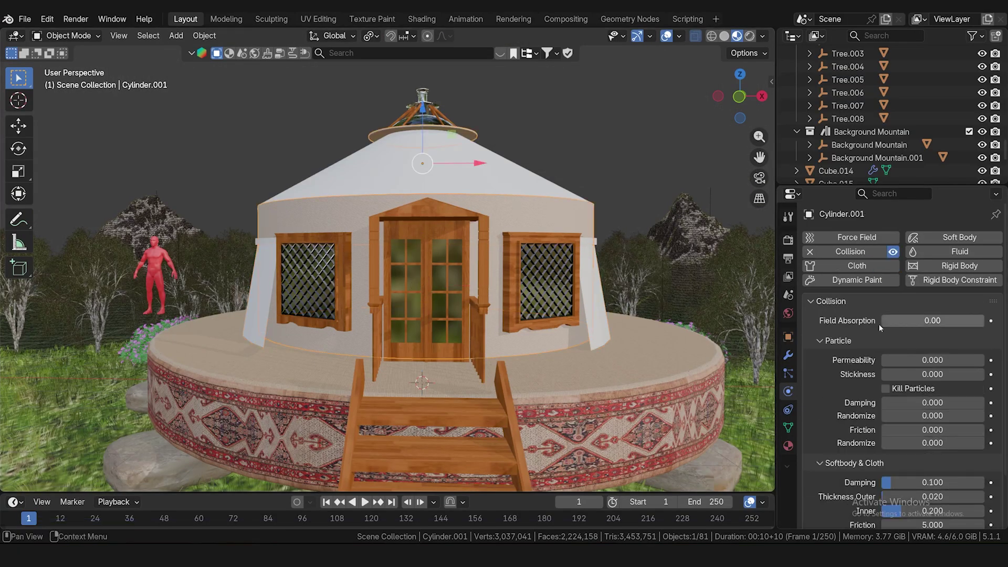
# - Check the yurt wall's collision settings, select the cloth band and run its simulation, pausing at frame 17
pyautogui.scroll(-5, 839, 395)
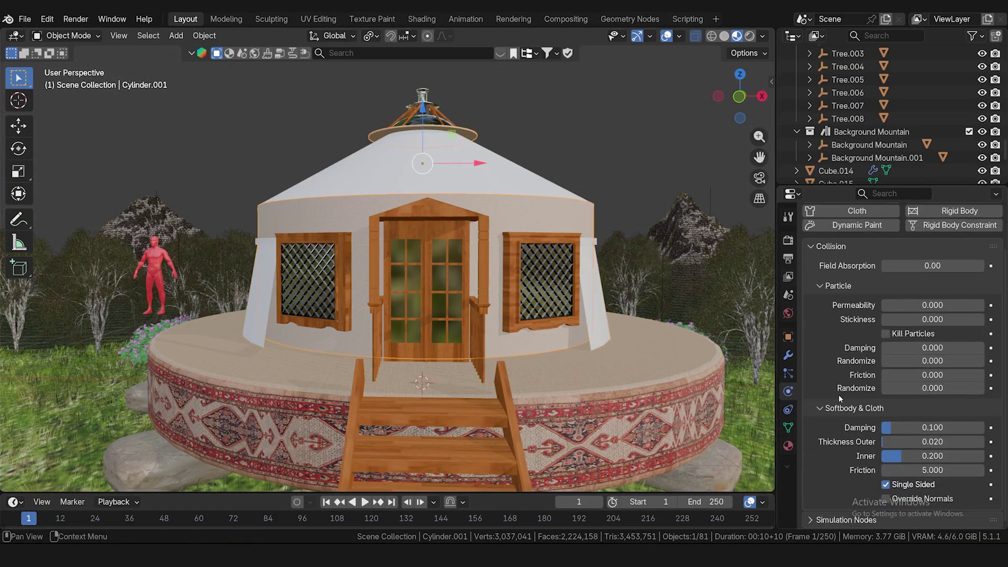
pyautogui.click(594, 334)
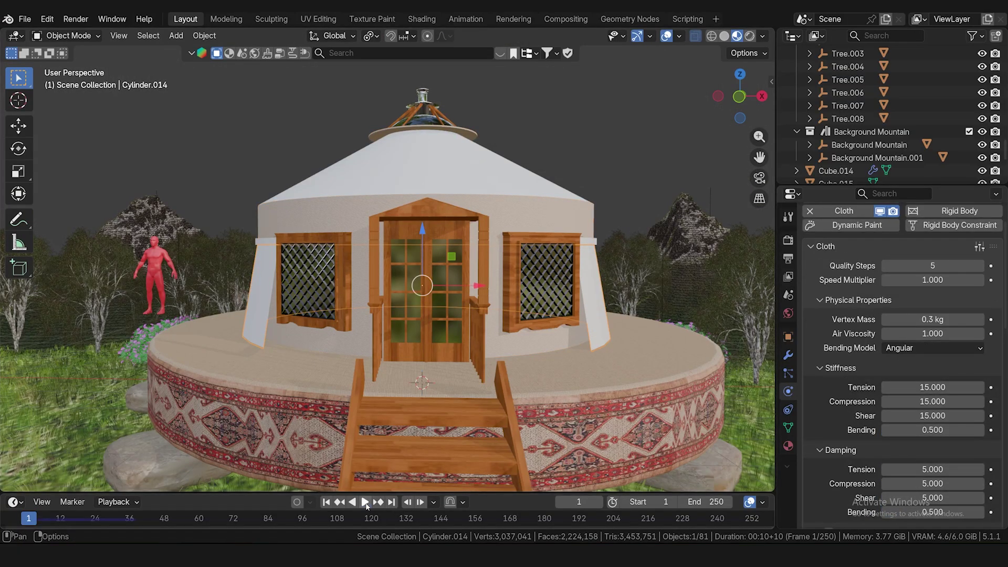
pyautogui.click(365, 502)
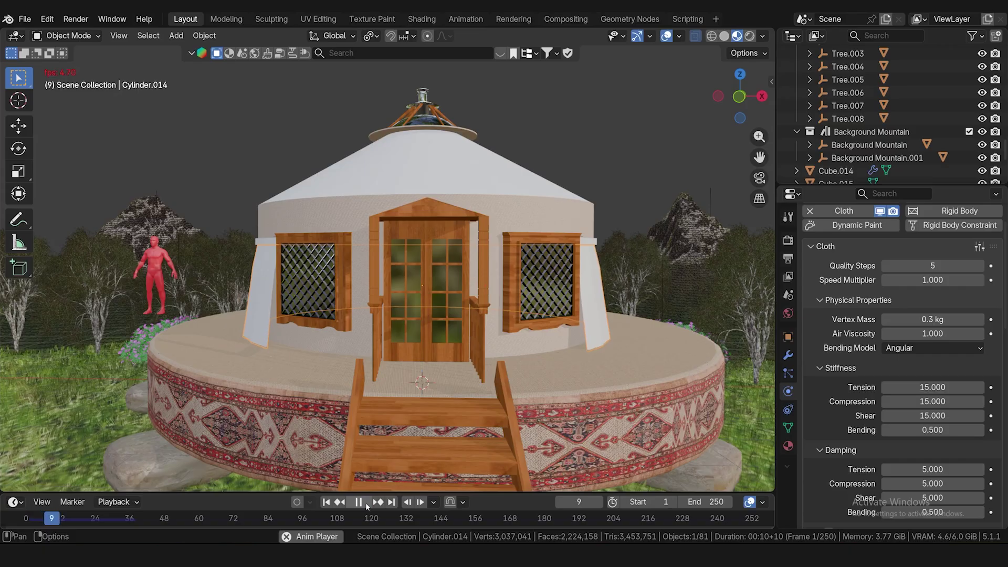
pyautogui.click(366, 503)
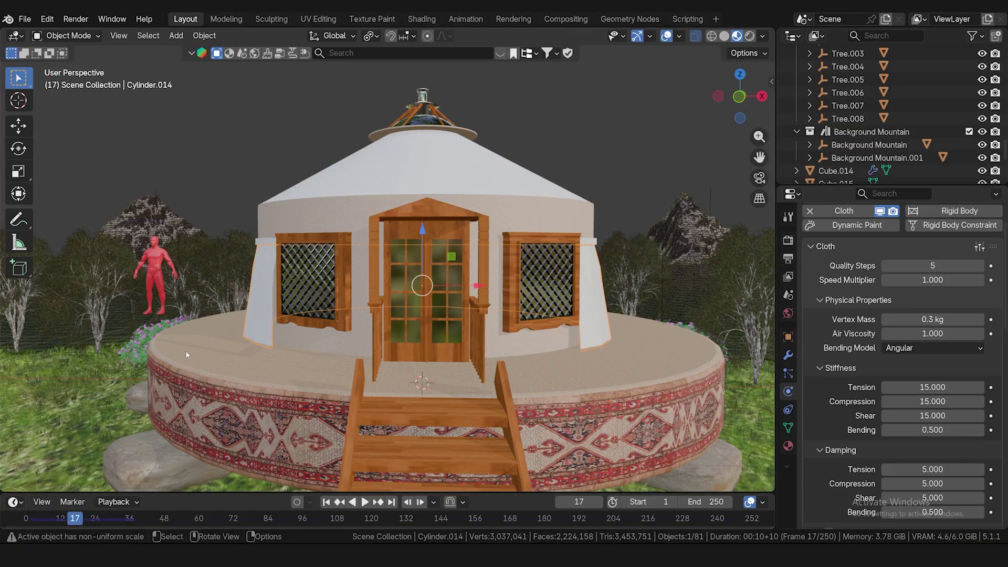
# - Add a Subdivision Surface modifier to the cloth band, using Catmull-Clark with viewport level 2
pyautogui.moveTo(336, 326); pyautogui.dragTo(257, 304, button='middle')
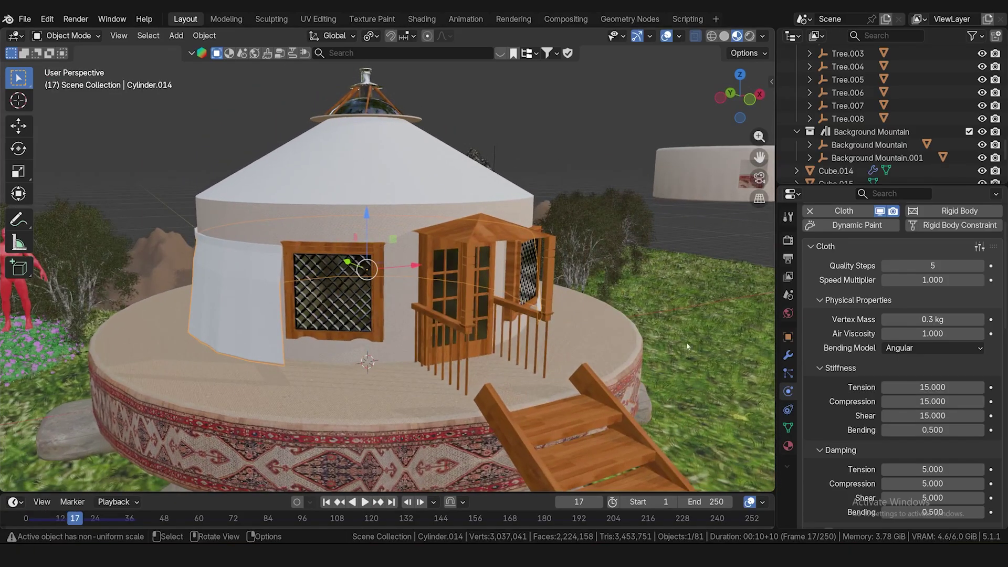
pyautogui.click(789, 357)
pyautogui.click(879, 234)
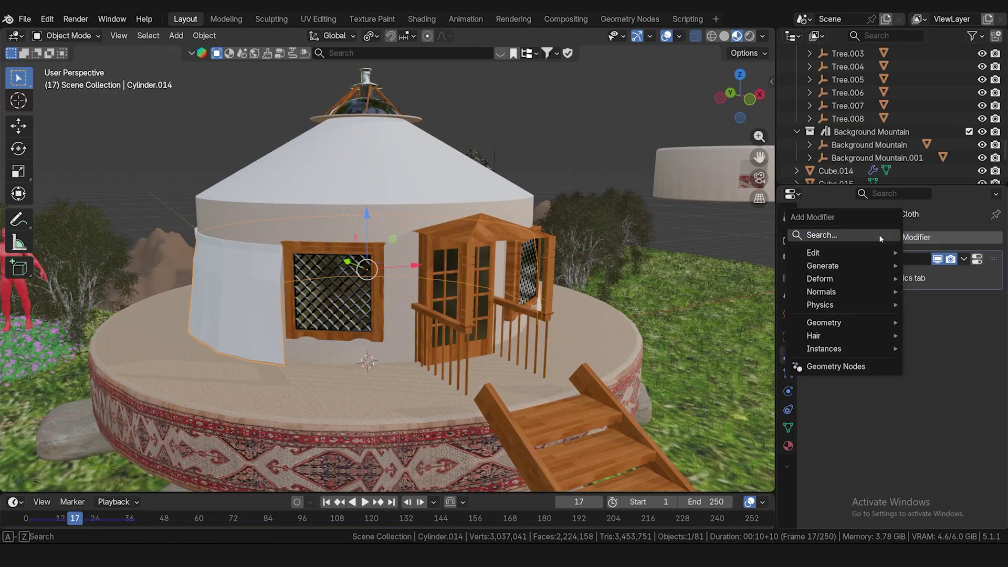
pyautogui.write('subd')
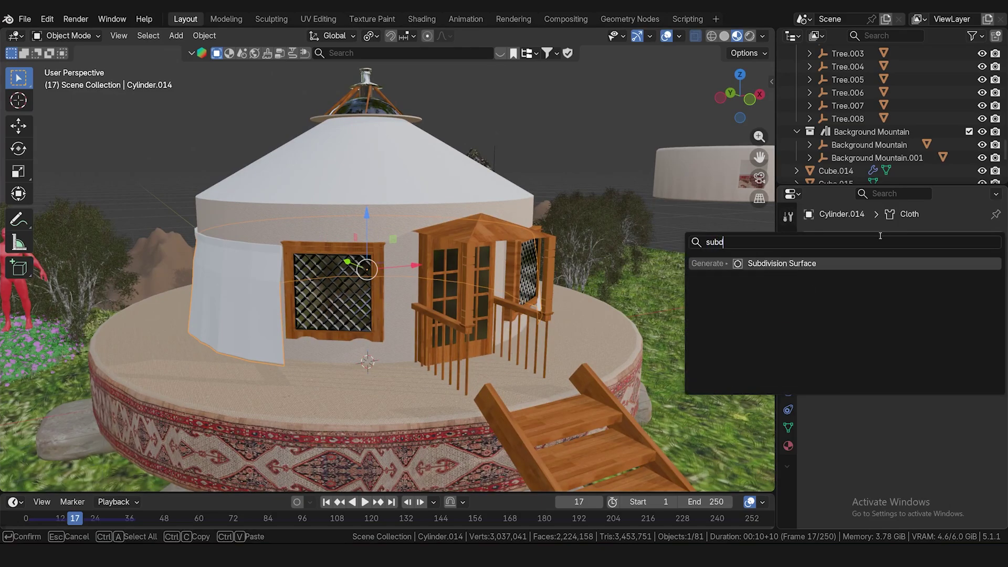
pyautogui.click(880, 264)
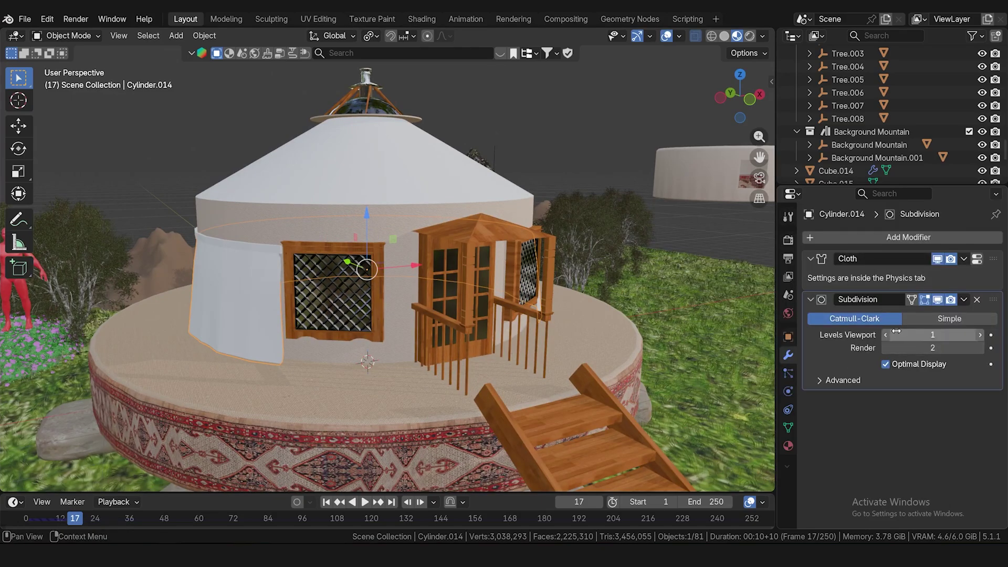
pyautogui.click(981, 336)
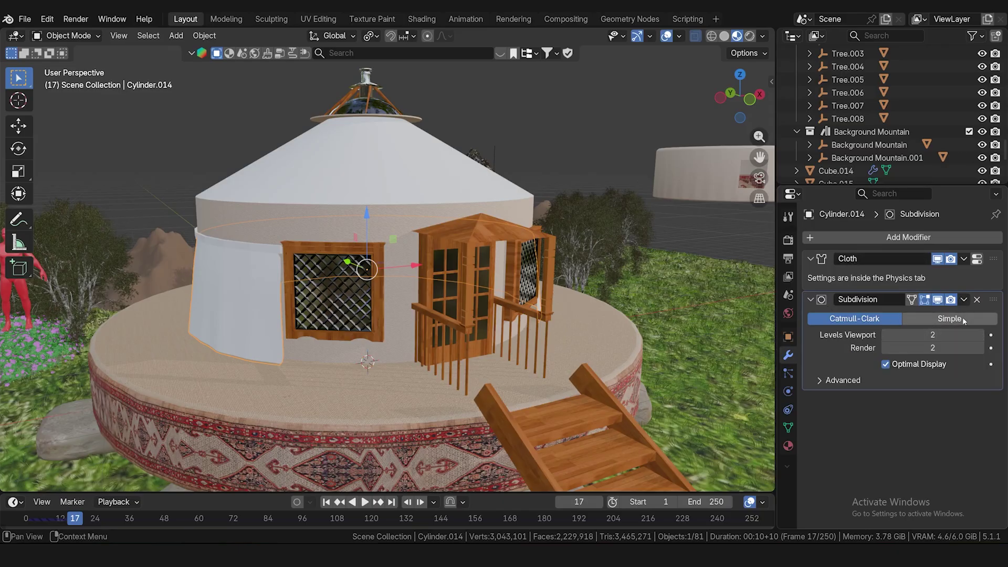
pyautogui.click(964, 319)
pyautogui.click(889, 321)
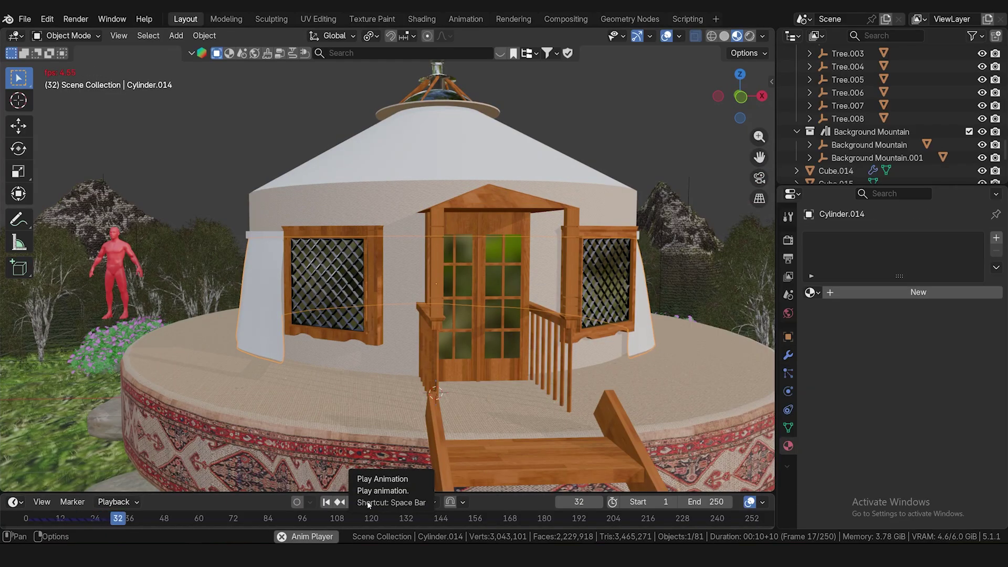
# - Pause the cloth simulation, check the band from the front and run it on to frame 40
pyautogui.press('space')
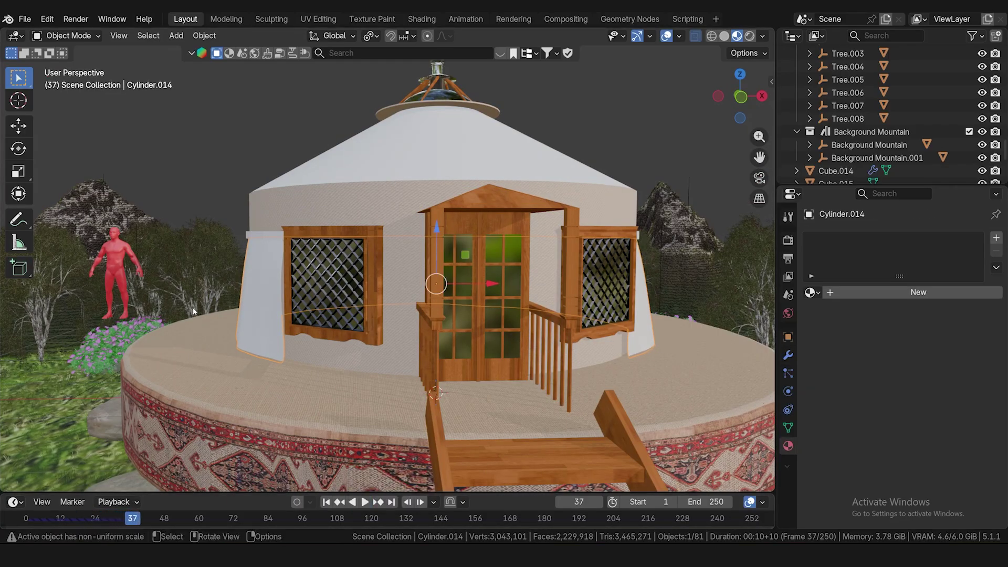
pyautogui.press('KP_1')
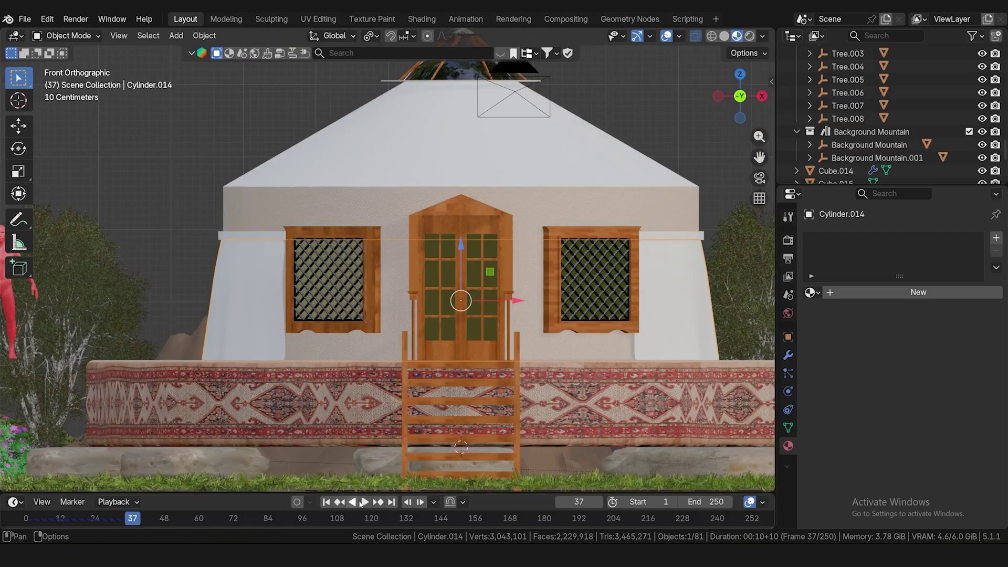
pyautogui.click(362, 502)
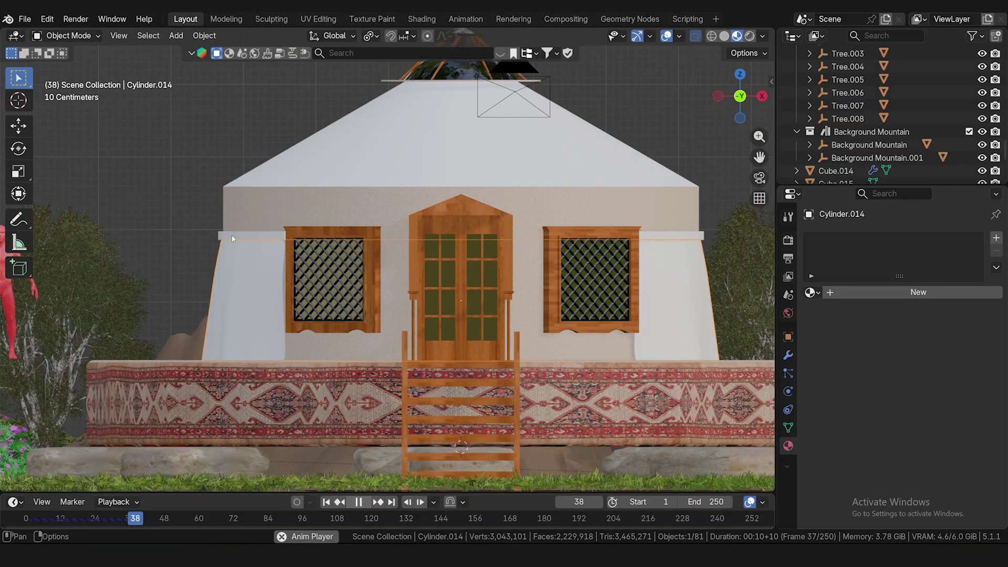
pyautogui.press('space')
# - Assign the existing carpet.001 material to the band and open its mesh in the UV Editing workspace
pyautogui.click(811, 293)
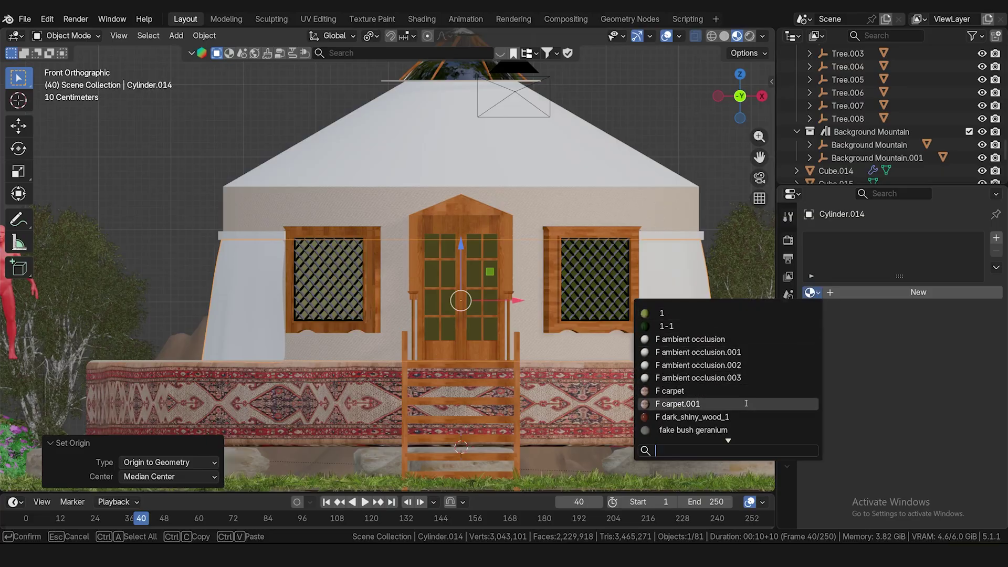
pyautogui.click(713, 406)
pyautogui.moveTo(223, 342); pyautogui.dragTo(482, 229, button='middle')
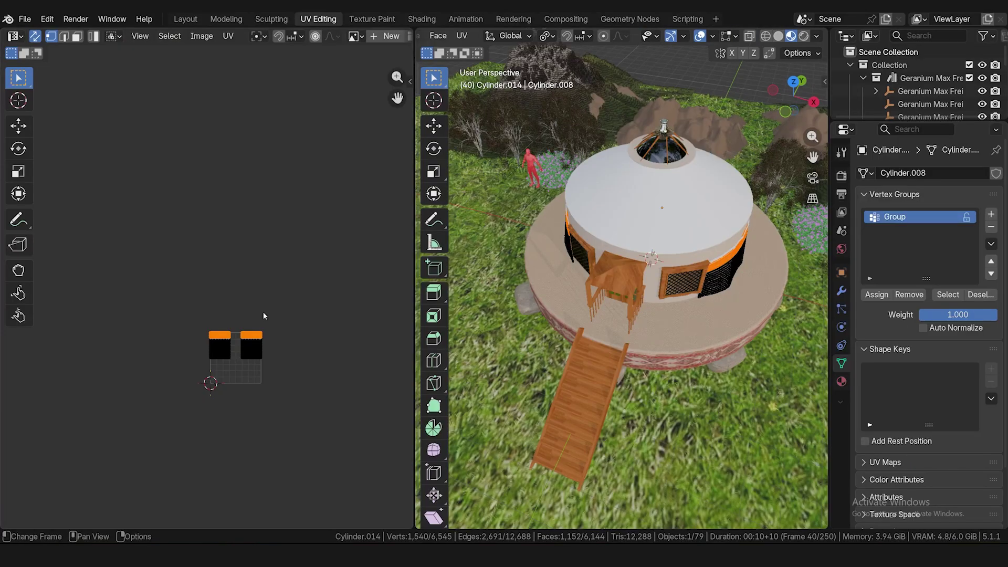
# - Turn, enlarge and move the UV island of one half of the band so it covers most of the texture square
pyautogui.scroll(5, 253, 358)
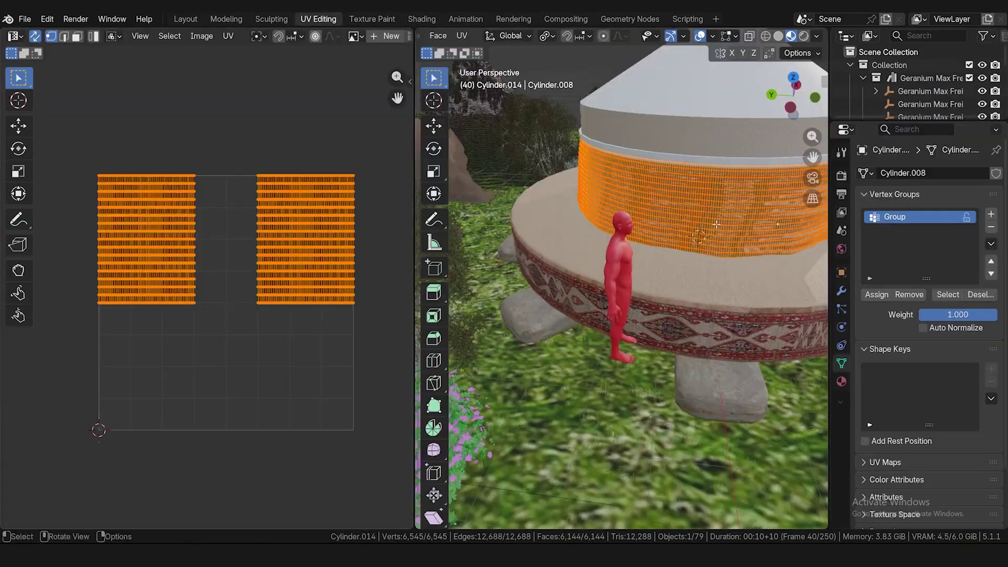
pyautogui.press('g')
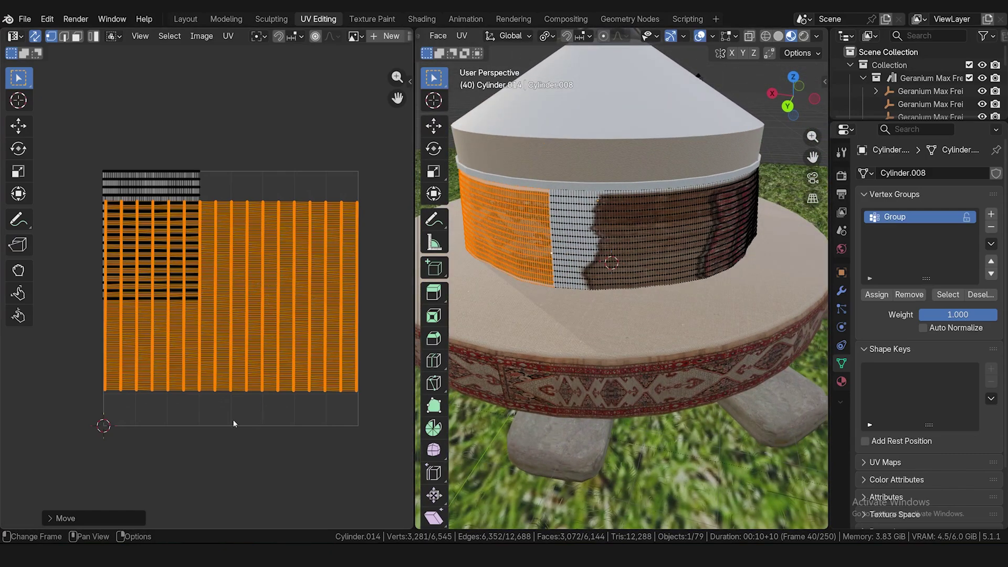
pyautogui.scroll(1, 269, 379)
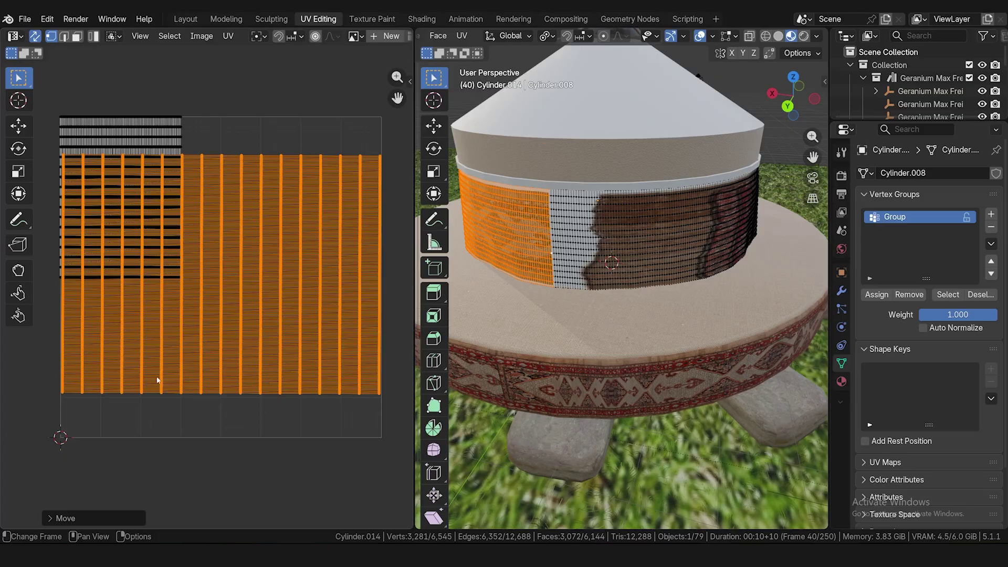
# - Select the complete linked UV island of the band's other half, leaving the enlarged island unselected
pyautogui.click(164, 129)
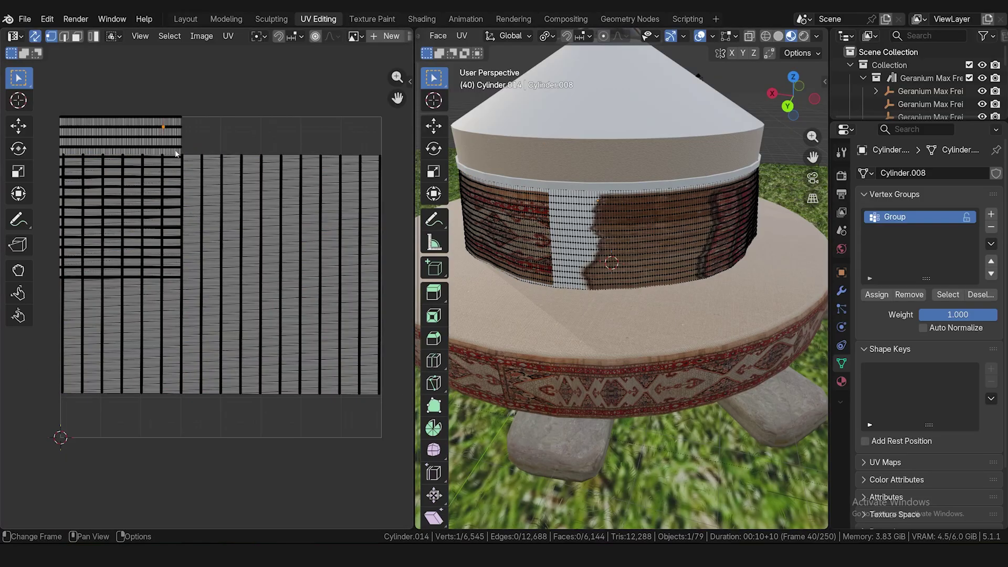
pyautogui.moveTo(54, 104); pyautogui.dragTo(210, 285)
pyautogui.scroll(-2, 592, 216)
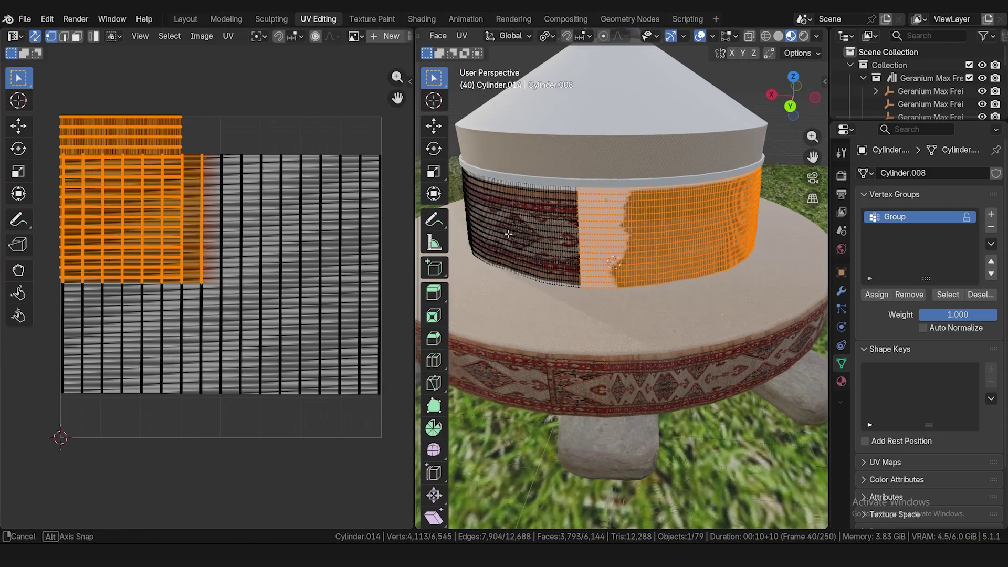
pyautogui.moveTo(591, 216); pyautogui.dragTo(568, 264, button='middle')
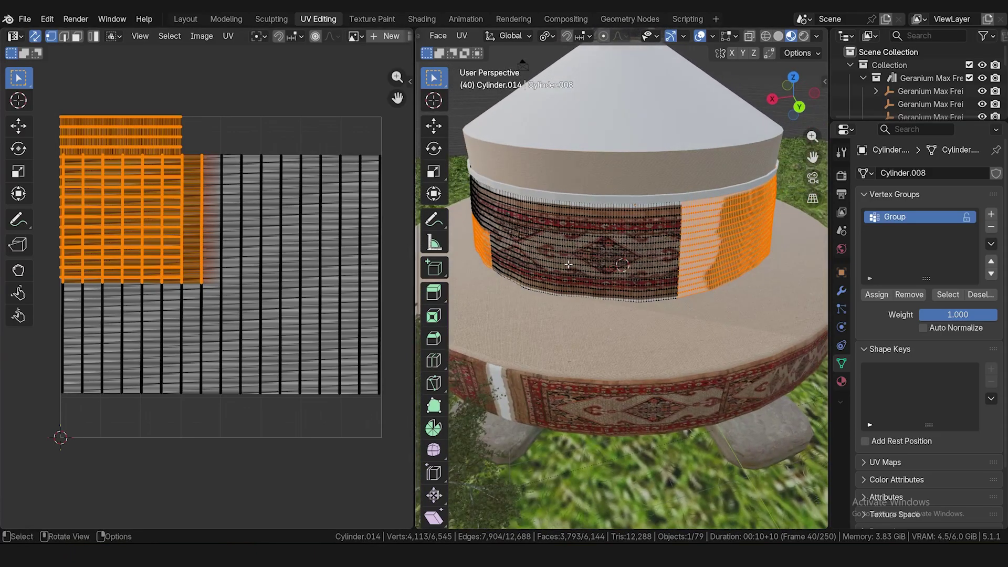
pyautogui.moveTo(688, 299); pyautogui.dragTo(635, 312, button='middle')
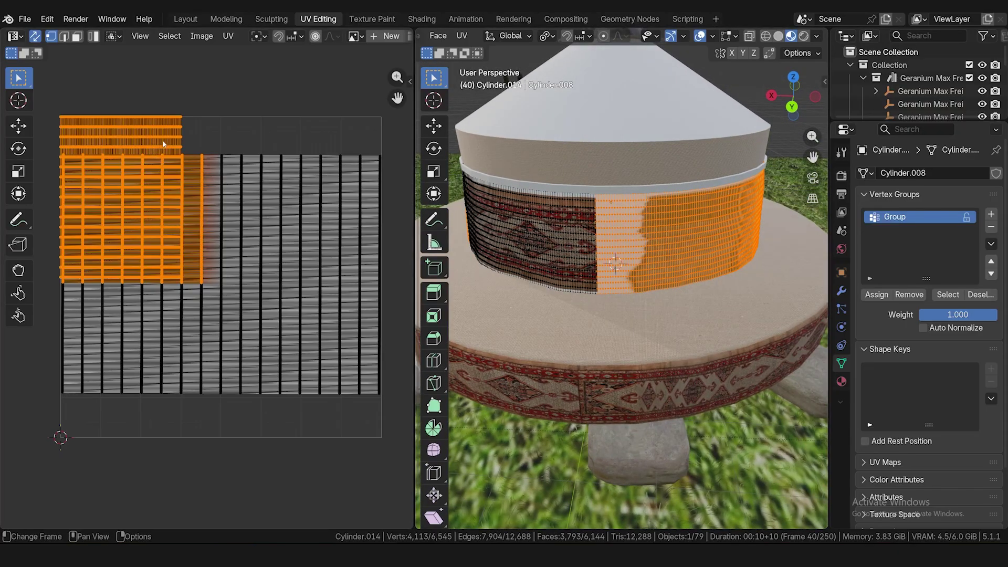
pyautogui.click(163, 144)
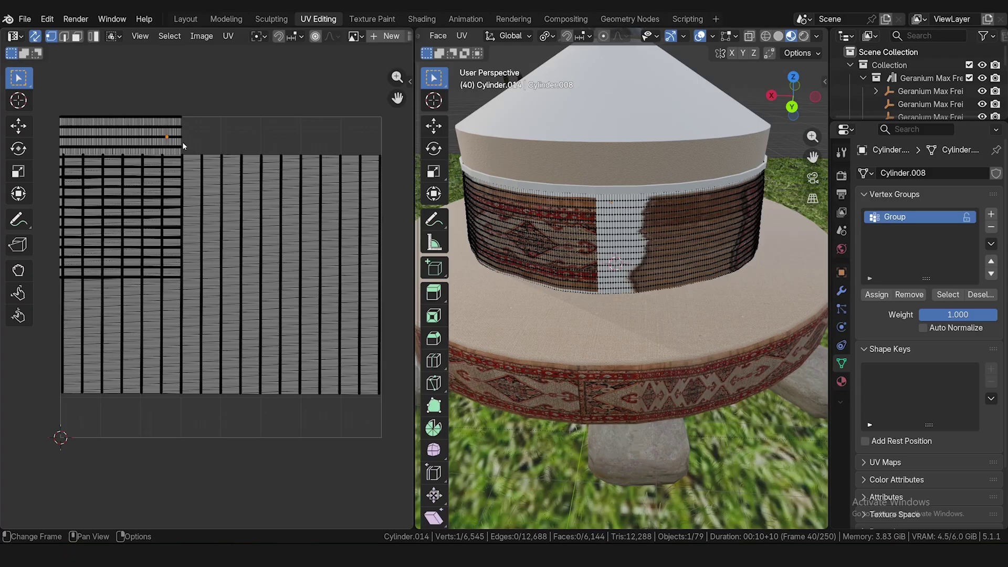
pyautogui.press('l')
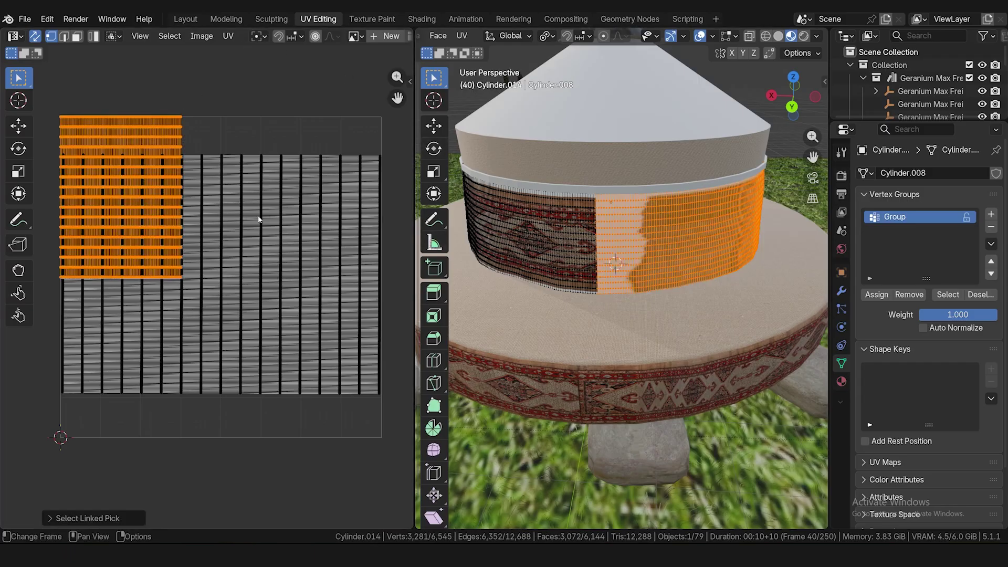
pyautogui.moveTo(573, 310); pyautogui.dragTo(653, 322, button='middle')
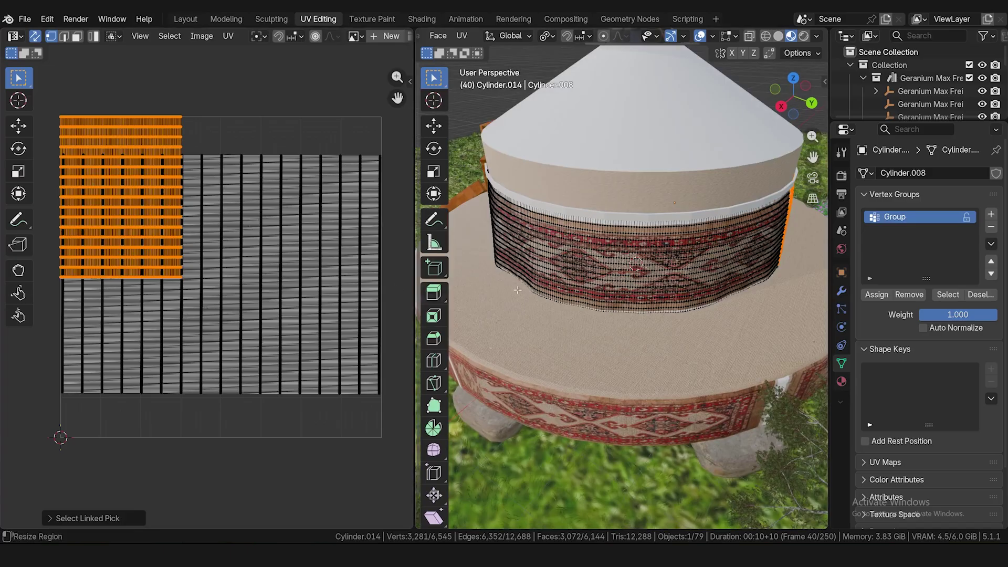
pyautogui.moveTo(577, 250); pyautogui.dragTo(562, 266, button='middle')
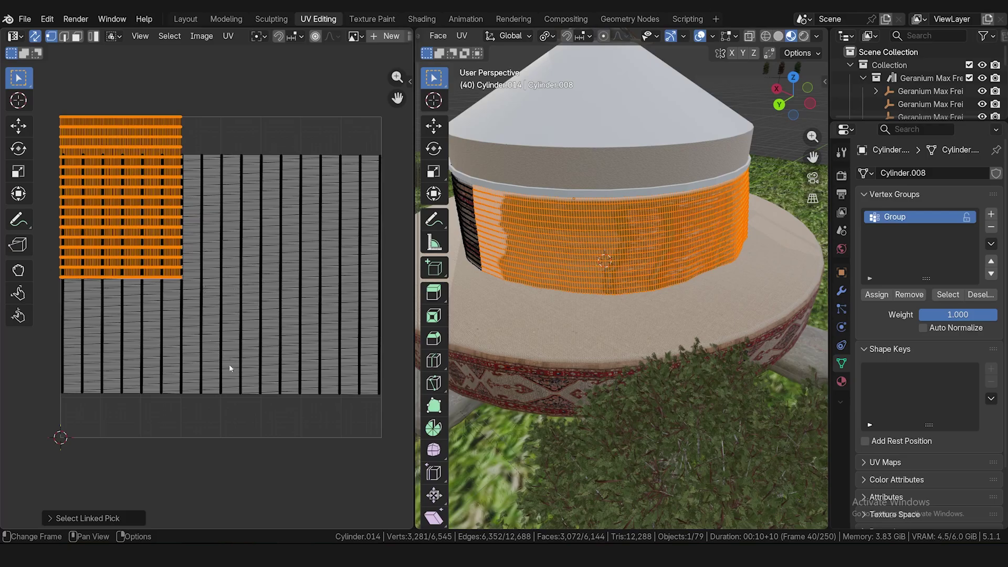
# - Rotate the selected UV island by 90 degrees and centre it in the texture square
pyautogui.press('r')
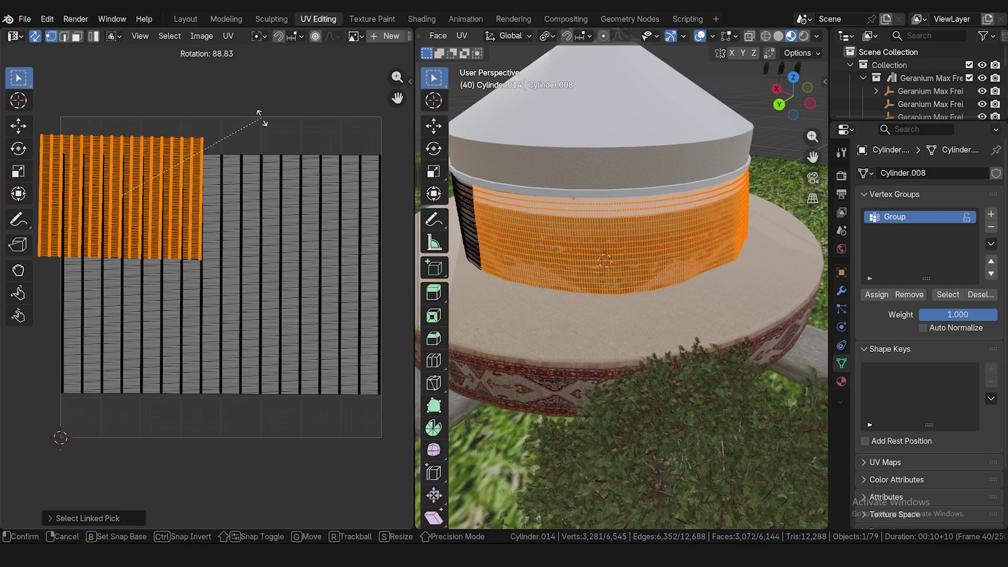
pyautogui.write('90')
pyautogui.press('Return')
pyautogui.moveTo(603, 248); pyautogui.dragTo(644, 324, button='middle')
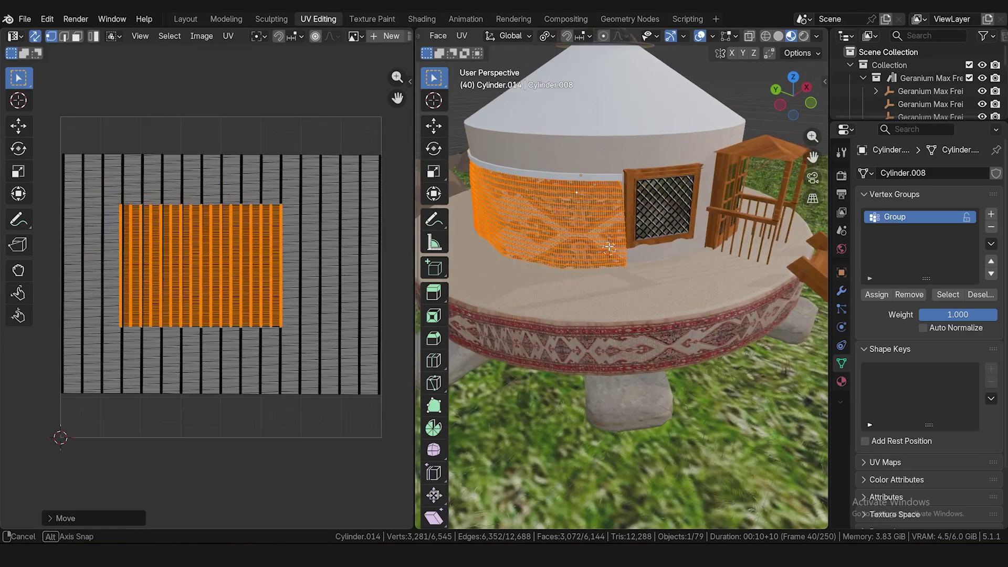
# - Scale and move the rotated UV island until it covers most of the texture square like the first one
pyautogui.press('s')
pyautogui.click(299, 383)
pyautogui.press('g')
pyautogui.click(321, 388)
pyautogui.press('s')
pyautogui.click(313, 395)
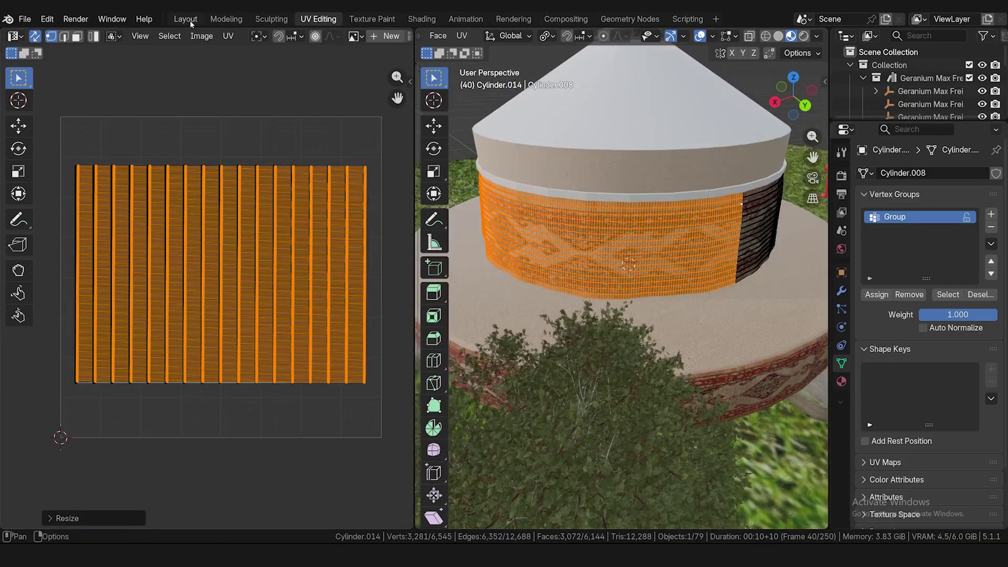
# - Return to the Layout workspace, select the white rim above the carpet band and give it a new material
pyautogui.click(186, 19)
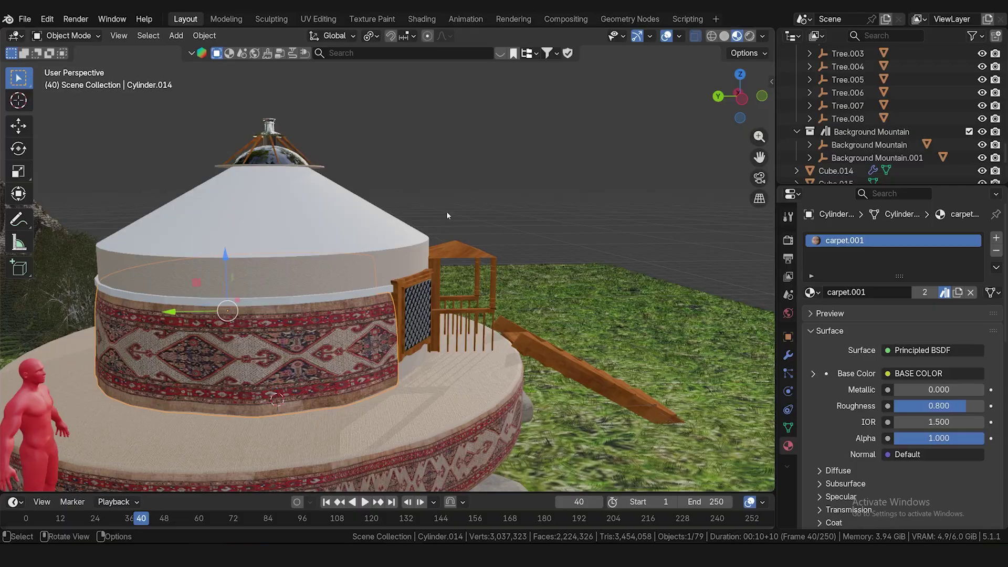
pyautogui.scroll(1, 339, 303)
pyautogui.click(342, 295)
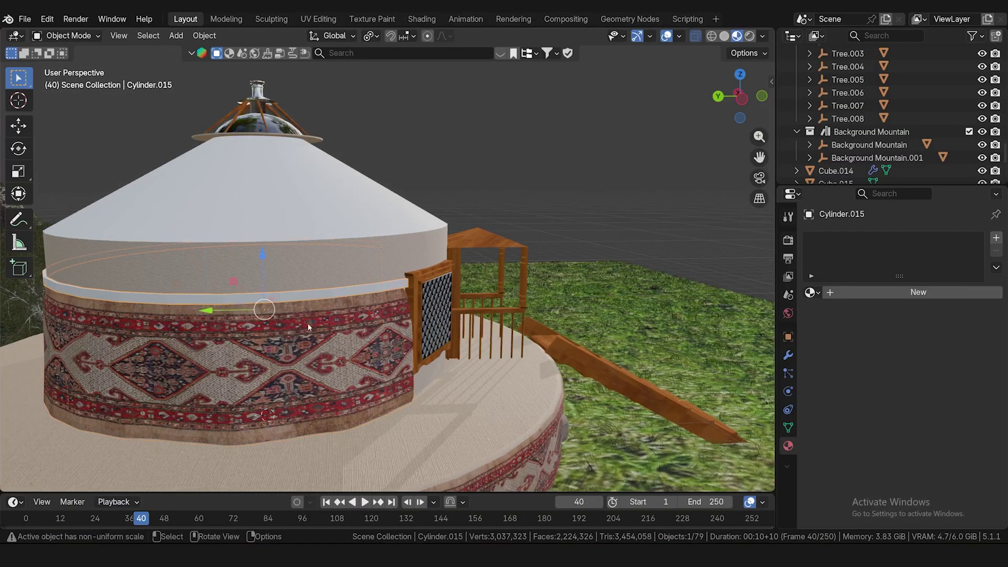
pyautogui.scroll(2, 431, 355)
pyautogui.scroll(-3, 446, 356)
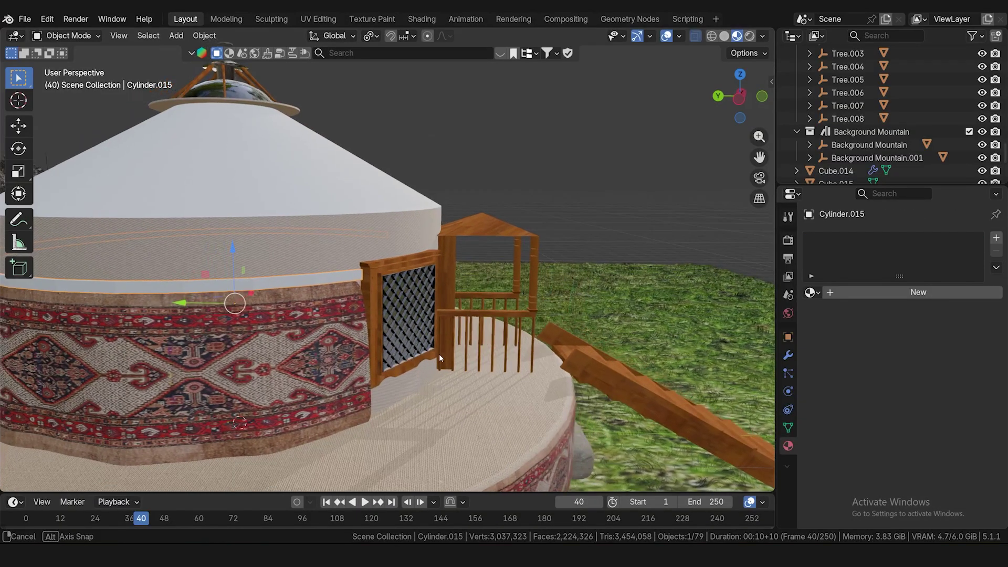
pyautogui.moveTo(441, 350); pyautogui.dragTo(239, 274, button='middle')
pyautogui.scroll(4, 249, 269)
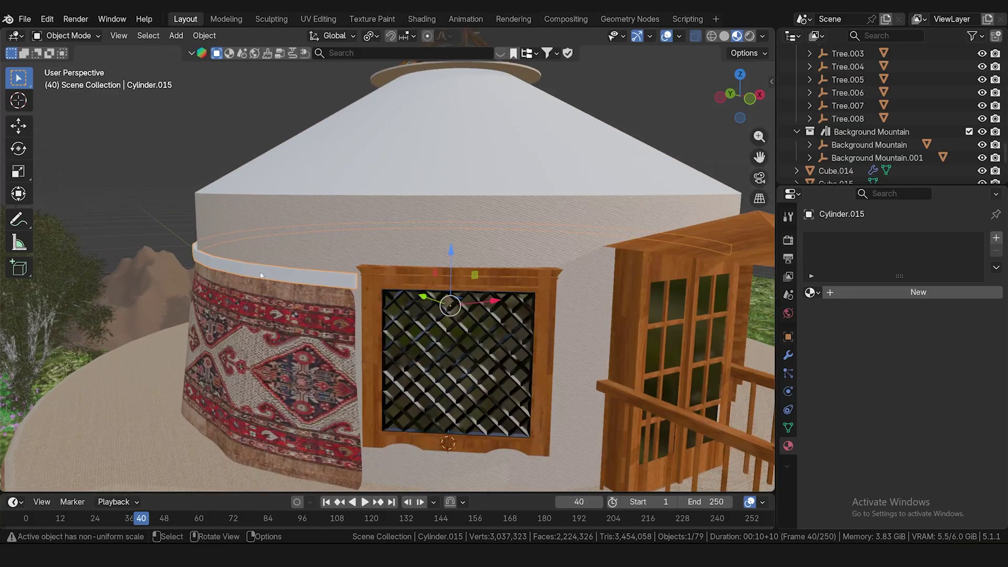
pyautogui.click(872, 297)
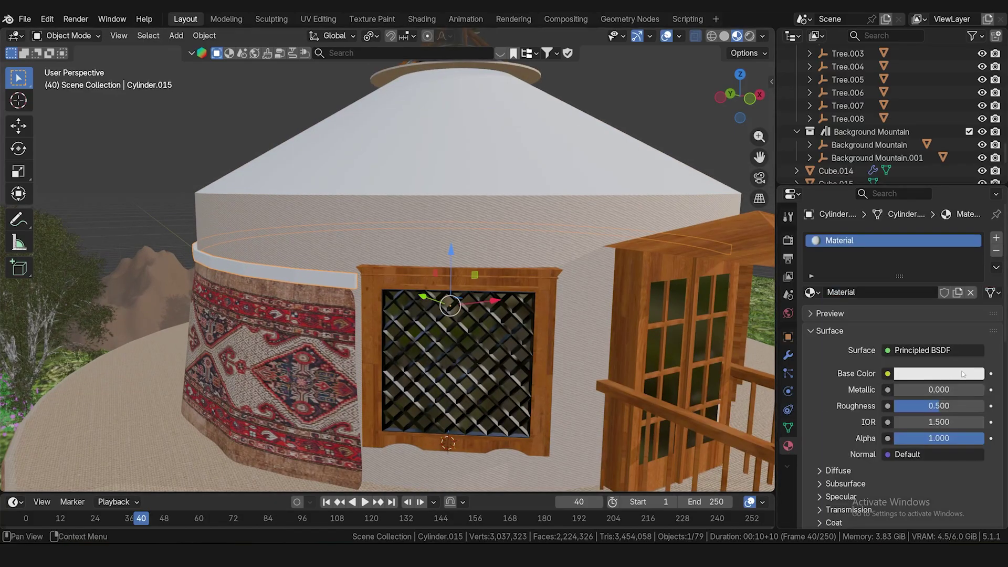
# - Sample a dark red from the carpet pattern as the rim material's base colour
pyautogui.click(964, 374)
pyautogui.click(973, 355)
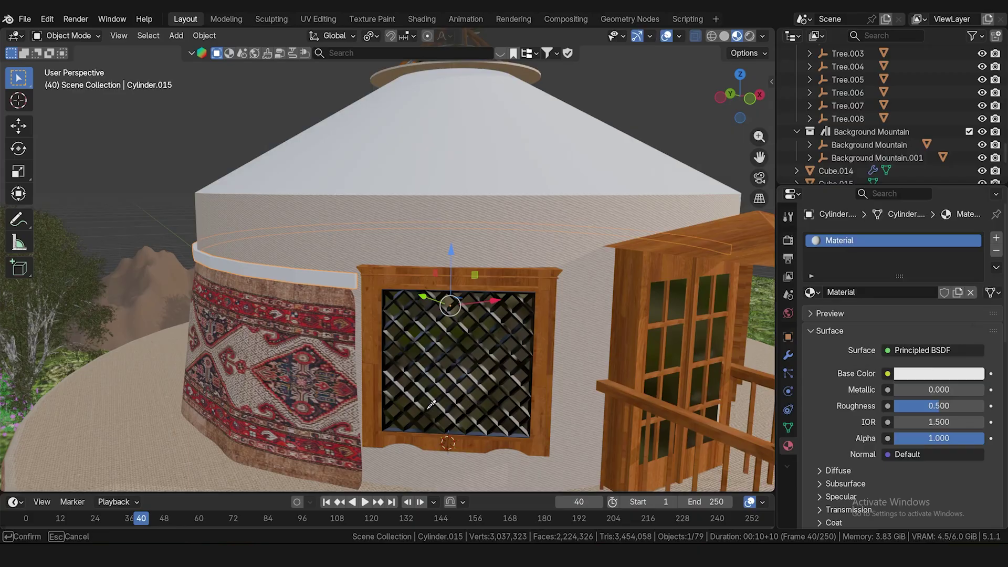
pyautogui.click(338, 315)
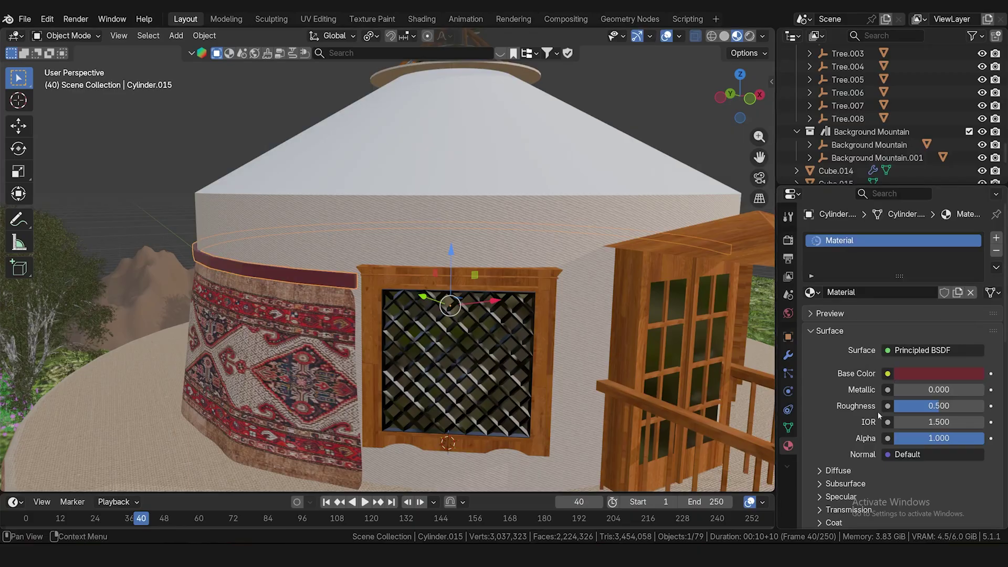
# - Set the rim material's base colour to a brighter red sampled from the carpet's border
pyautogui.click(945, 374)
pyautogui.click(972, 355)
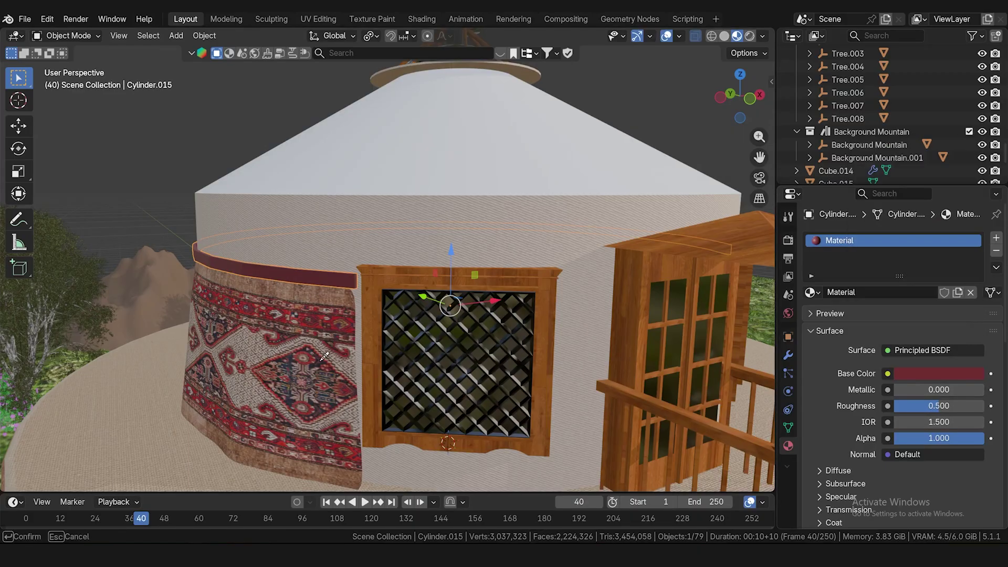
pyautogui.click(350, 330)
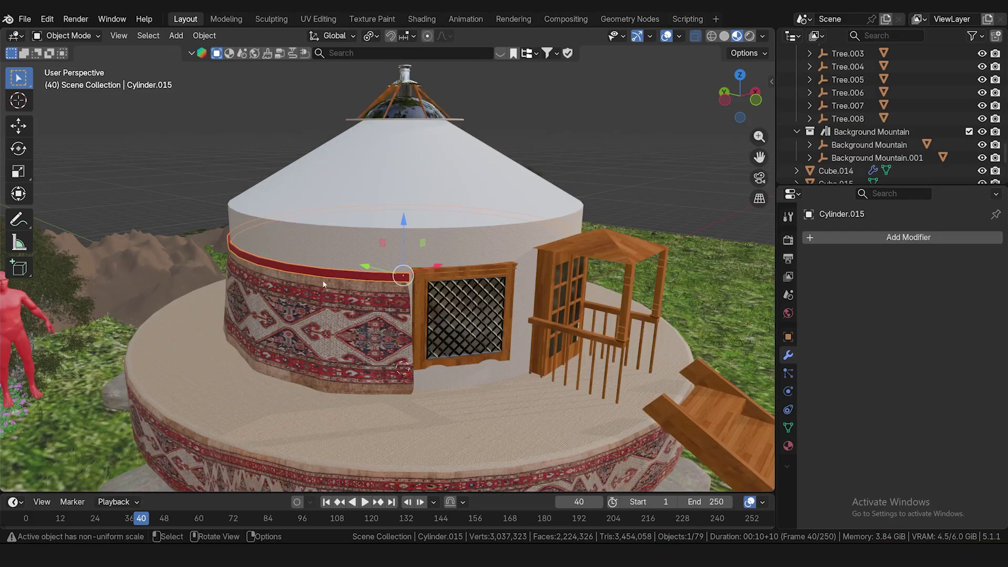
# - Apply Shade Flat to the carpet band and Shade Auto Smooth to the red rim above it
pyautogui.scroll(3, 336, 275)
pyautogui.rightClick(336, 275)
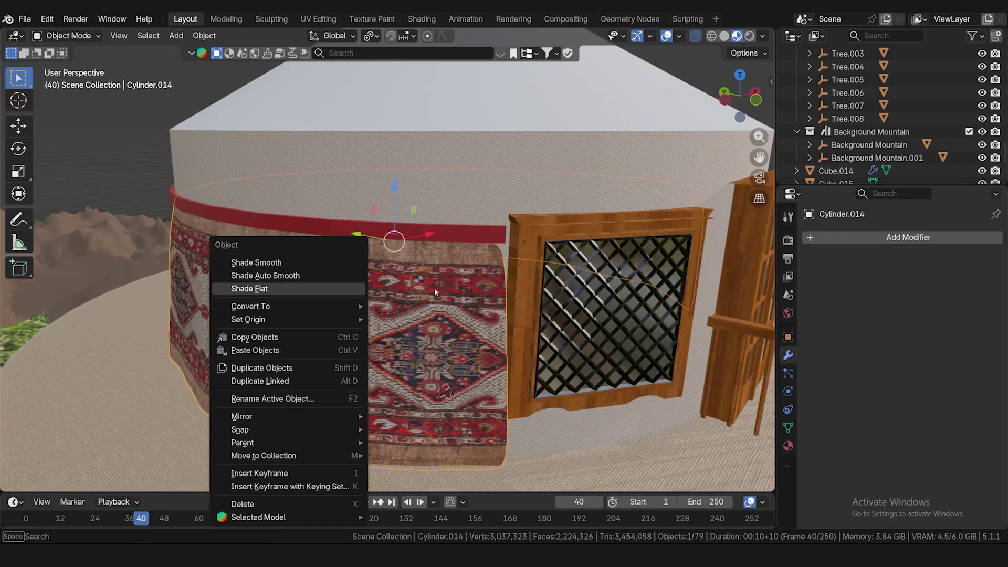
pyautogui.click(252, 286)
pyautogui.scroll(2, 329, 230)
pyautogui.rightClick(329, 230)
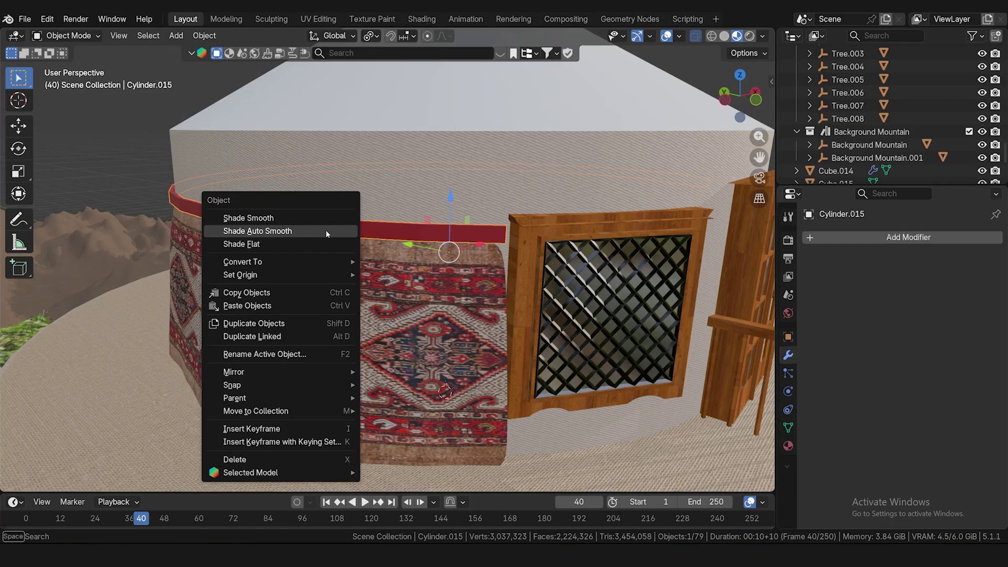
pyautogui.click(325, 229)
pyautogui.hotkey('ctrl', 'z')
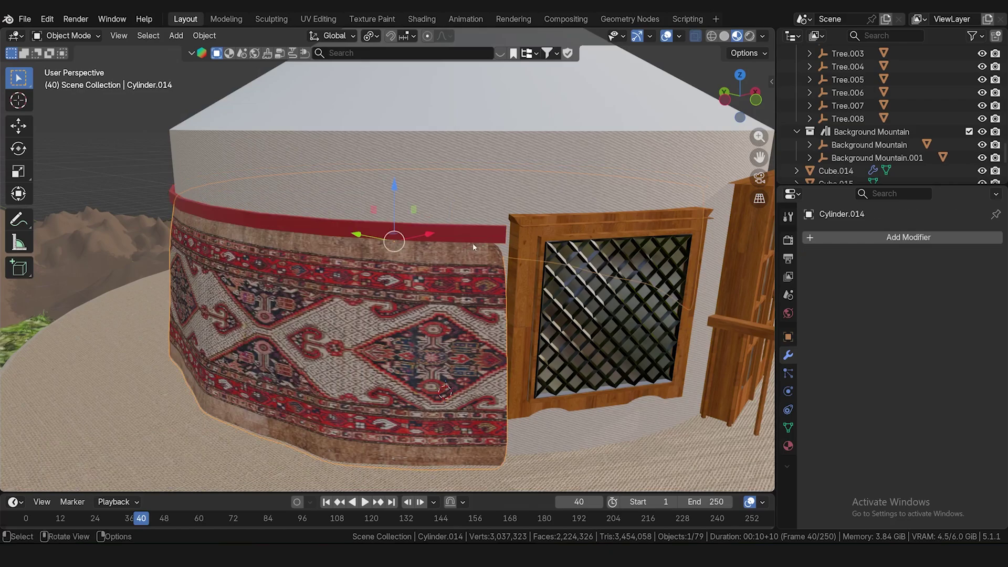
pyautogui.hotkey('ctrl', 'shift', 'z')
# - Raise the carpet band's top corner vertex next to the window frame slightly along Z to meet the red rim
pyautogui.moveTo(632, 361); pyautogui.dragTo(583, 359, button='middle')
pyautogui.click(317, 339)
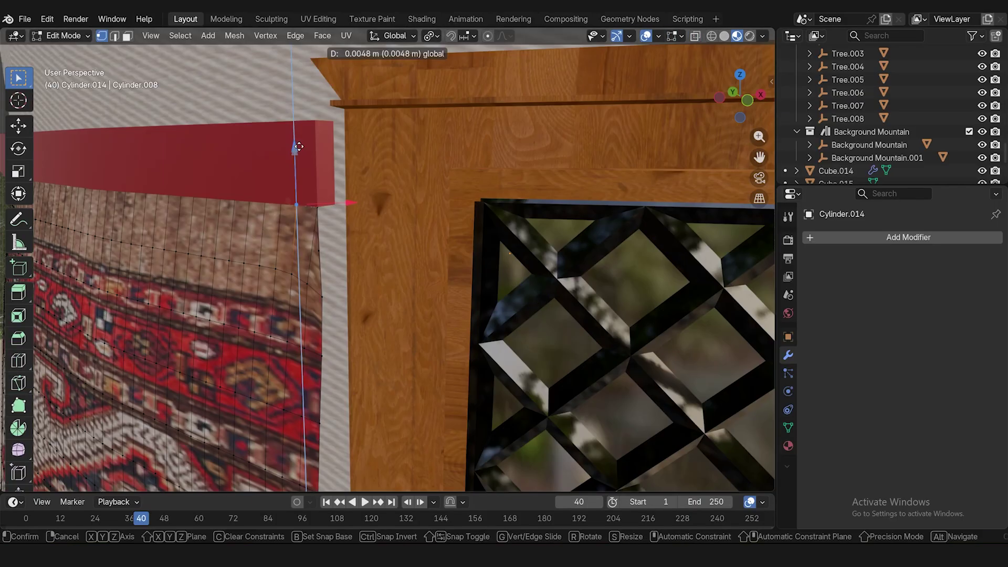
pyautogui.click(299, 200)
pyautogui.press('Tab')
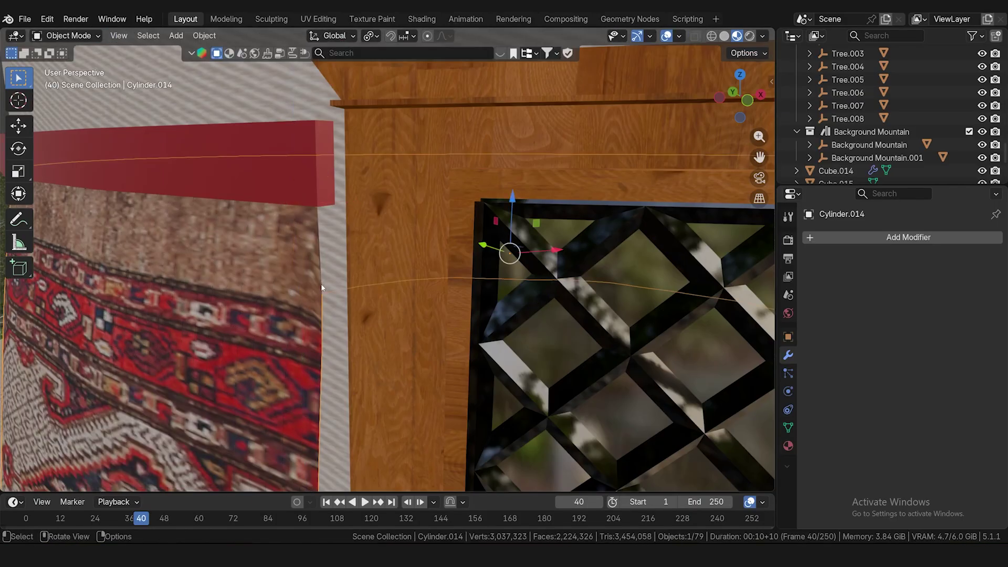
# - Move the band's rounded top corner vertex at the opposite window toward the frame along Y and up to the rim
pyautogui.scroll(-8, 321, 287)
pyautogui.moveTo(471, 372); pyautogui.dragTo(530, 307, button='middle')
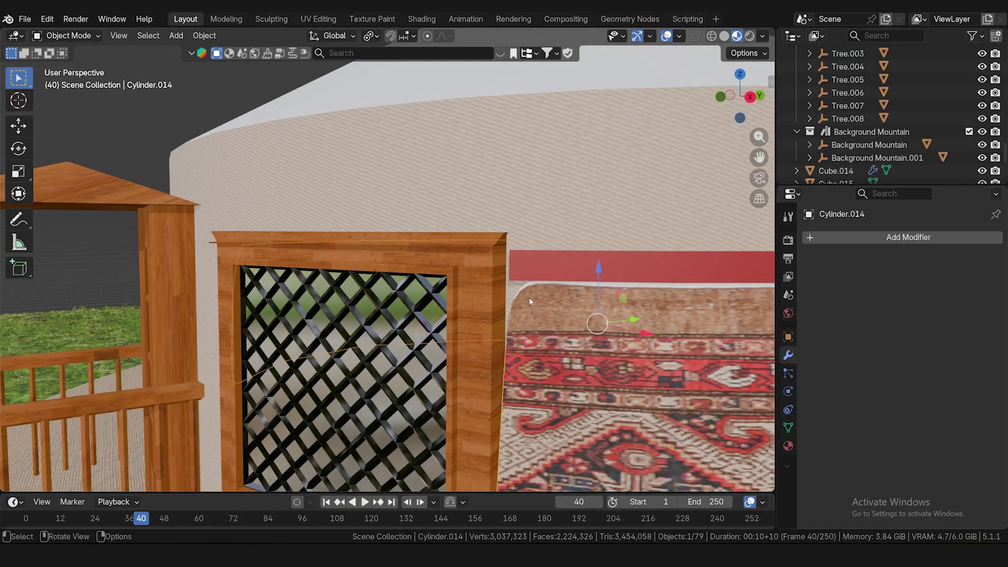
pyautogui.press('Tab')
pyautogui.scroll(2, 524, 296)
pyautogui.scroll(-2, 498, 275)
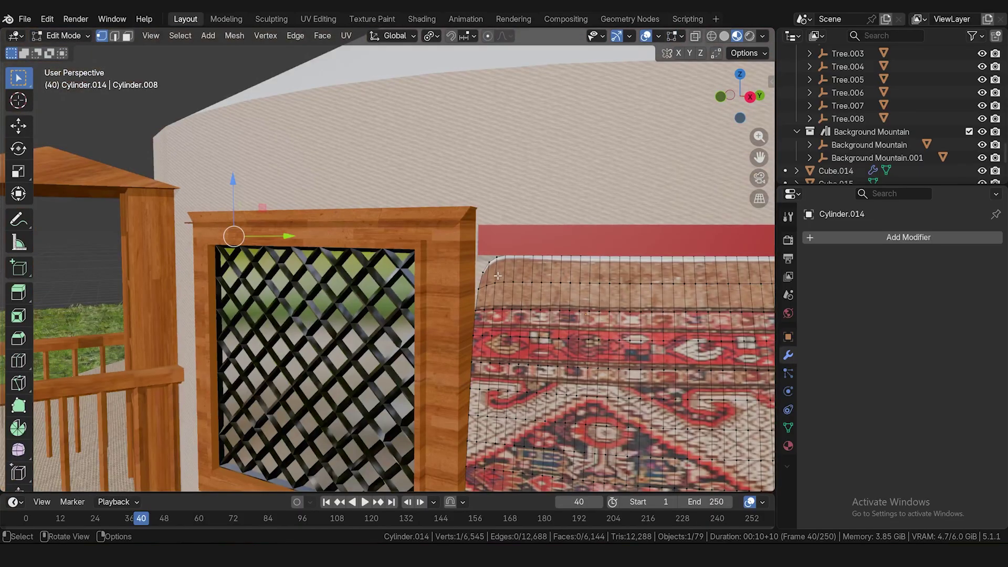
pyautogui.click(488, 263)
pyautogui.scroll(2, 508, 251)
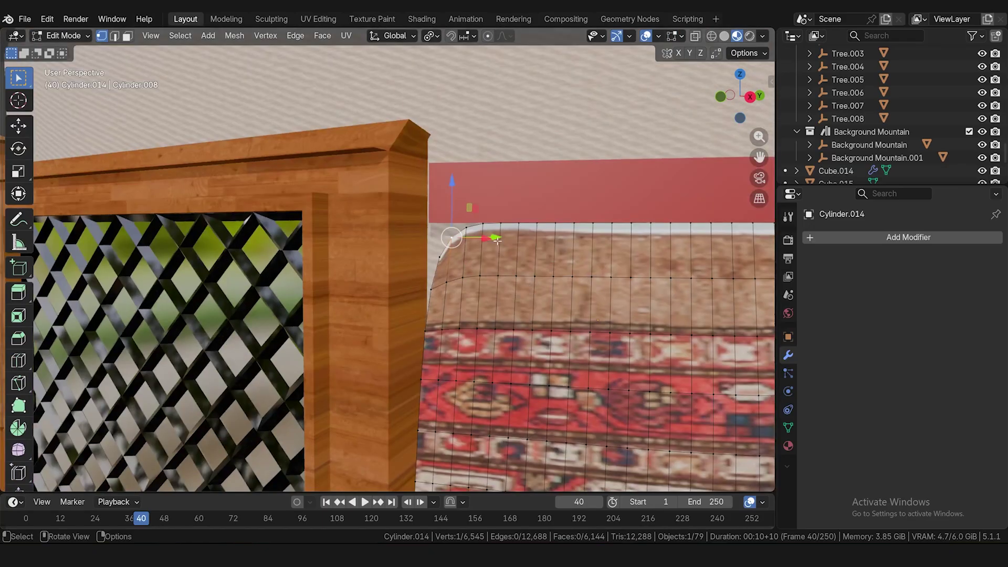
pyautogui.moveTo(497, 240); pyautogui.dragTo(479, 242)
pyautogui.moveTo(442, 182); pyautogui.dragTo(445, 168)
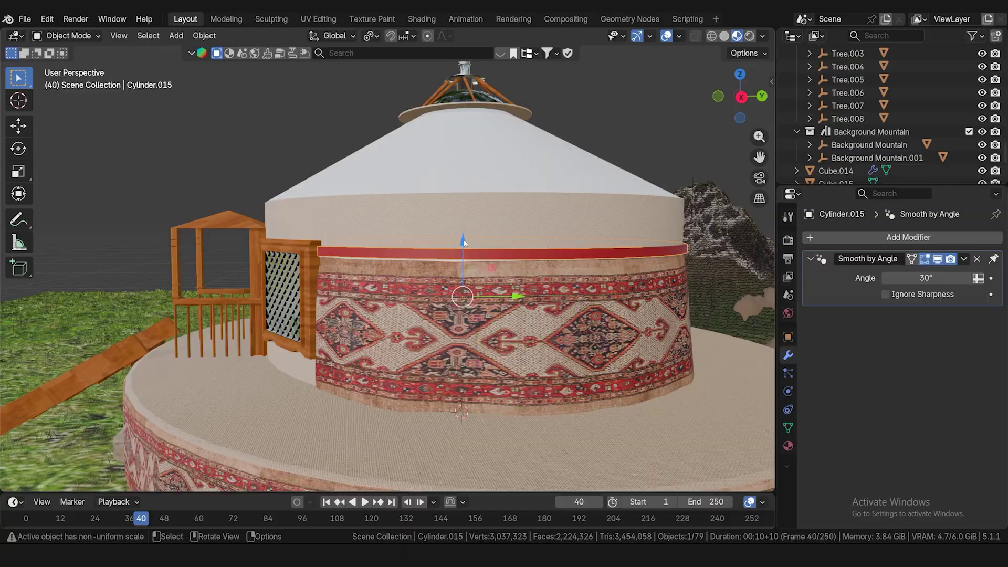
# - Lower the red rim by about 0.061 m so it sits against the carpet band's upper edge
pyautogui.moveTo(464, 242); pyautogui.dragTo(464, 246)
pyautogui.moveTo(384, 275); pyautogui.dragTo(496, 319, button='middle')
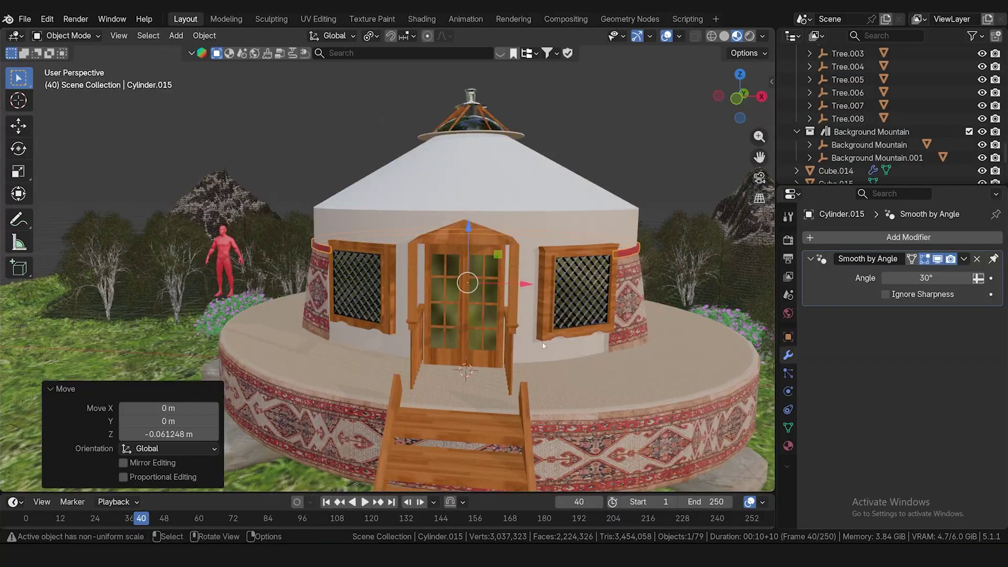
pyautogui.moveTo(543, 342); pyautogui.dragTo(534, 429, button='middle')
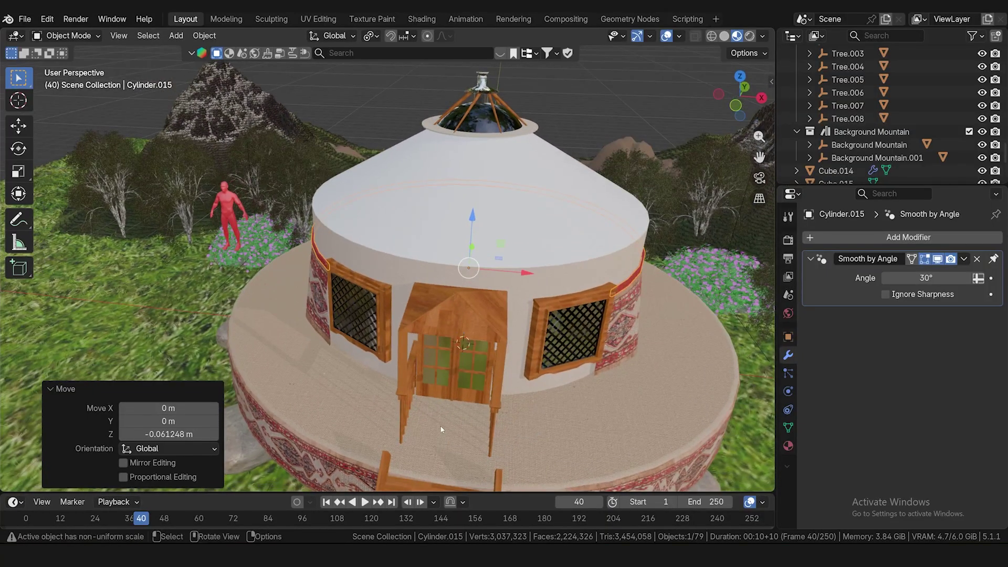
# - Add a 2 m plane and move it about -4.2 m along Y in front of the yurt door
pyautogui.hotkey('shift', 'a')
pyautogui.moveTo(449, 276)
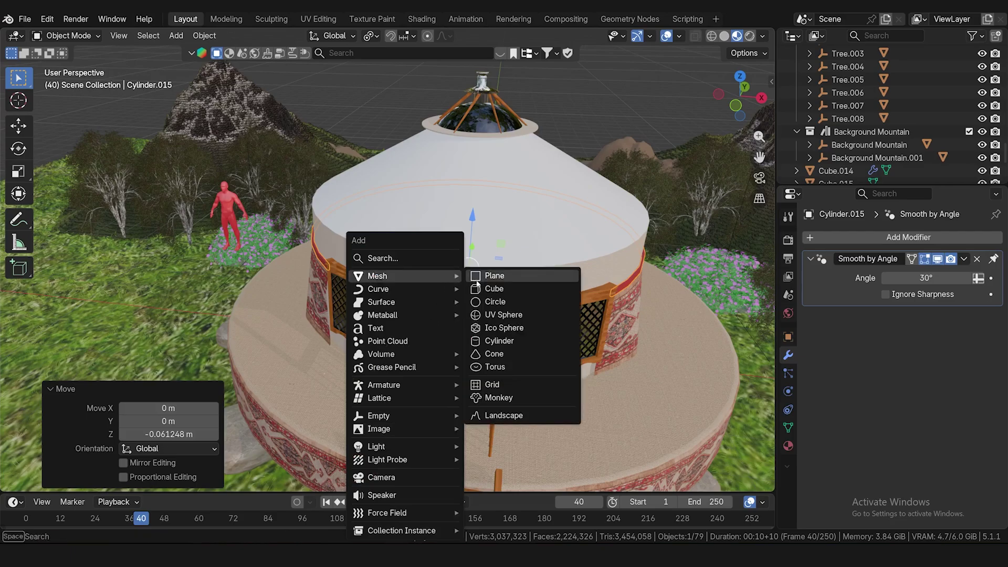
pyautogui.click(494, 276)
pyautogui.moveTo(462, 406); pyautogui.dragTo(493, 393, button='middle')
pyautogui.press('KP_7')
pyautogui.press('g')
pyautogui.press('y')
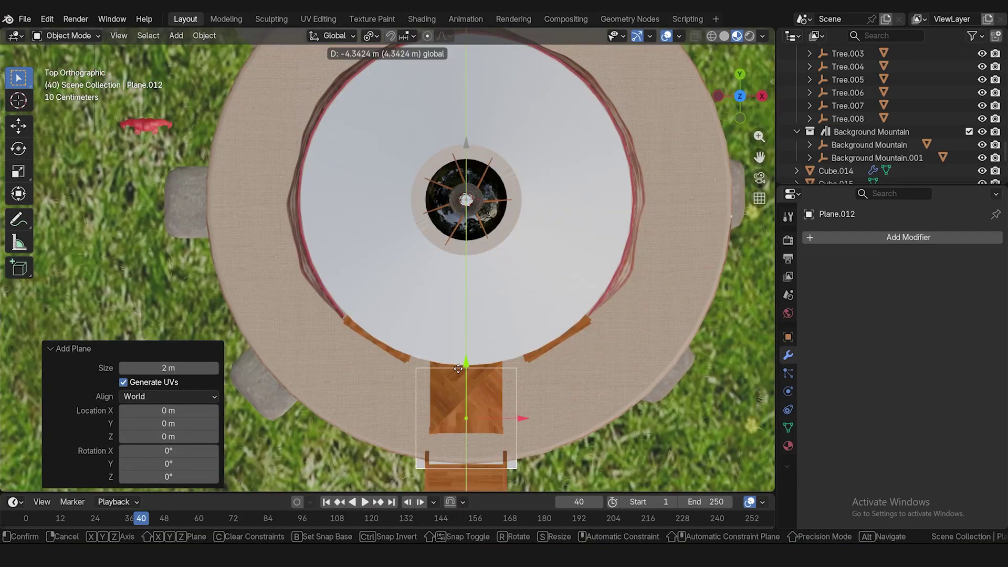
pyautogui.click(462, 362)
# - Raise the plane about 1.21 m along Z onto the porch floor
pyautogui.press('KP_3')
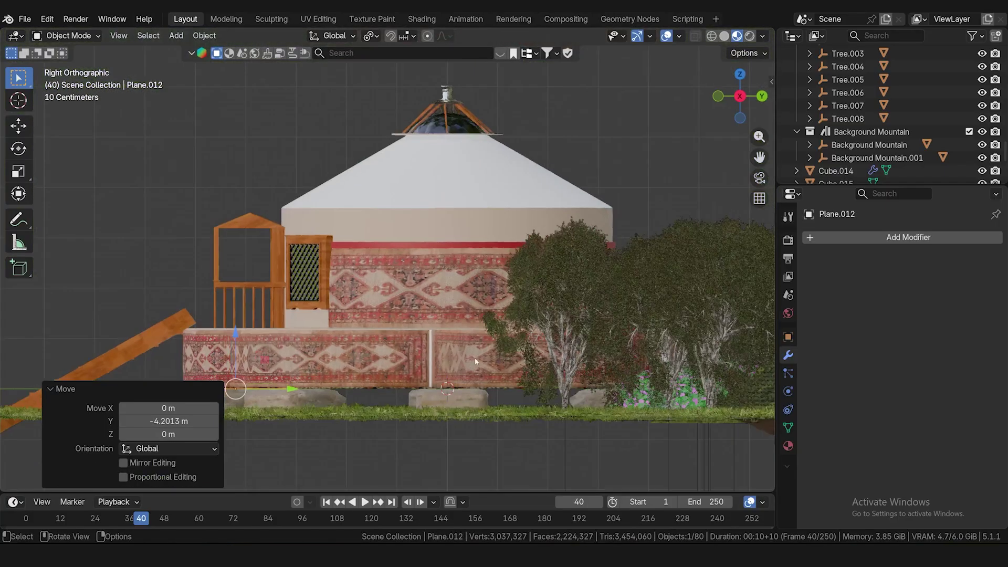
pyautogui.moveTo(238, 337); pyautogui.dragTo(247, 275)
pyautogui.press('KP_1')
pyautogui.moveTo(500, 344); pyautogui.dragTo(498, 394, button='middle')
pyautogui.moveTo(575, 421); pyautogui.dragTo(566, 424, button='middle')
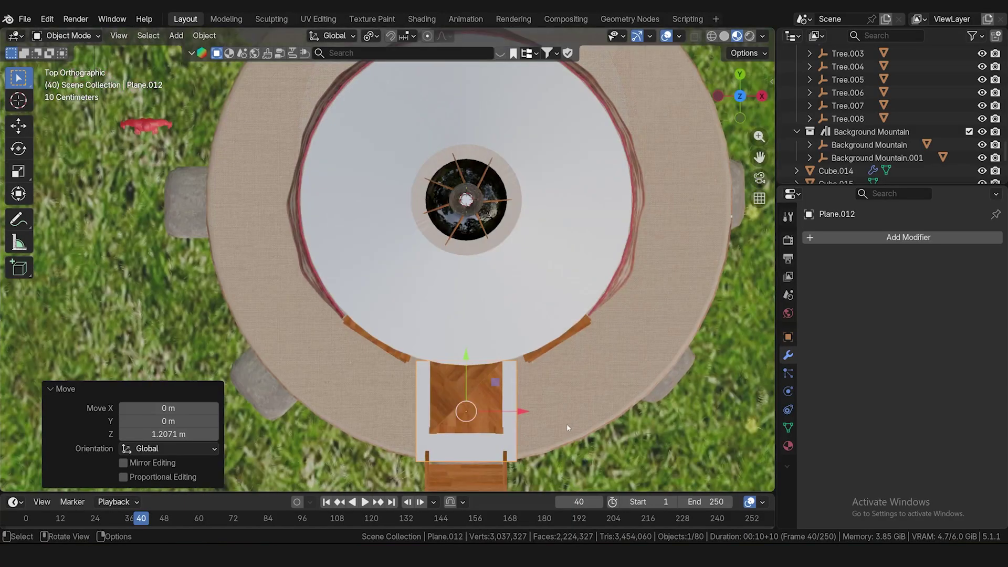
# - Scale the plane along X to 0.74 so it fits between the porch railings
pyautogui.press('s')
pyautogui.press('x')
pyautogui.moveTo(502, 424); pyautogui.dragTo(486, 359, button='middle')
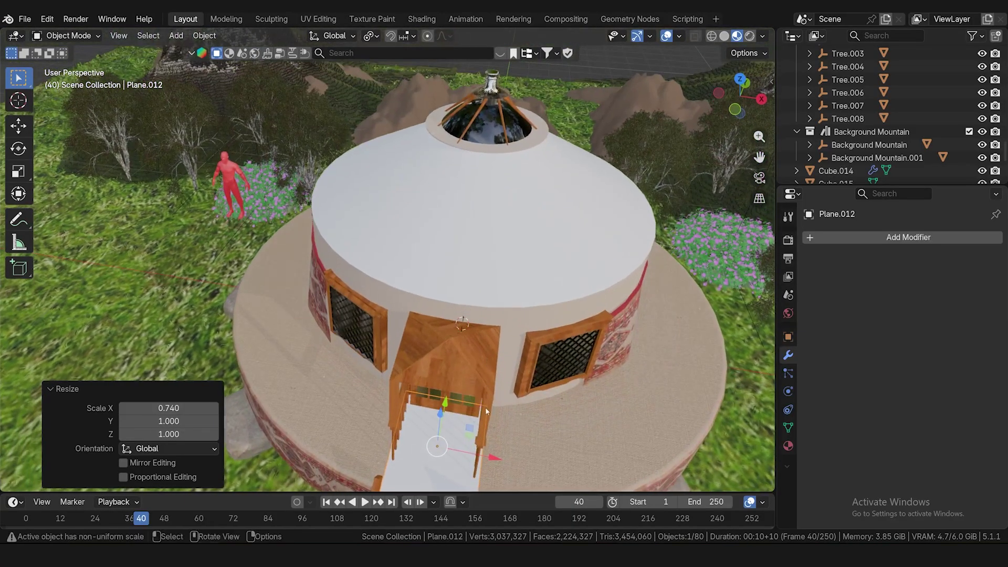
pyautogui.moveTo(485, 408)
pyautogui.mouseDown(button='middle')
pyautogui.moveTo(487, 364)
pyautogui.moveTo(487, 392)
pyautogui.mouseUp(button='middle')
# - Apply all transforms to the porch plane and set its origin to its geometry
pyautogui.scroll(3, 476, 404)
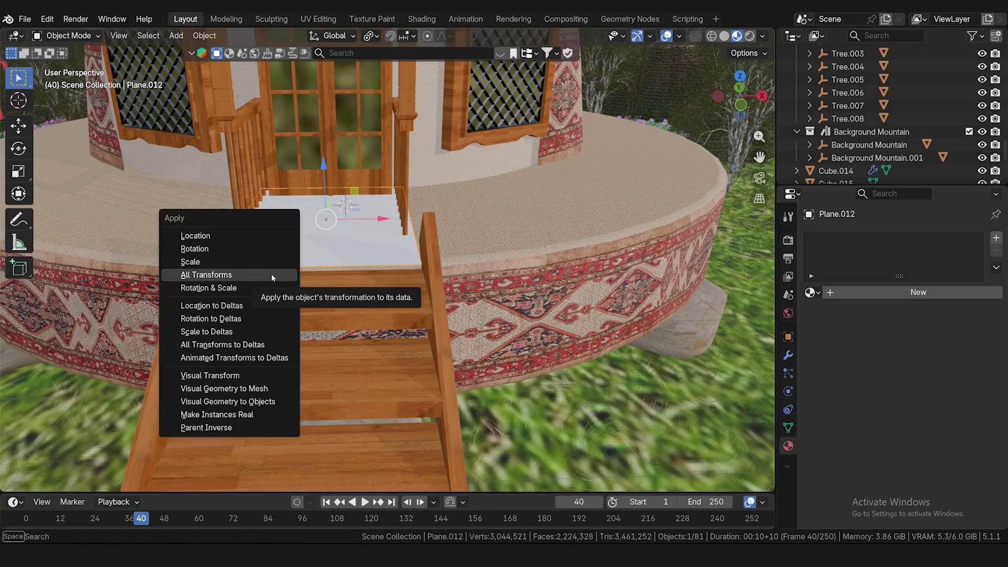
pyautogui.click(271, 273)
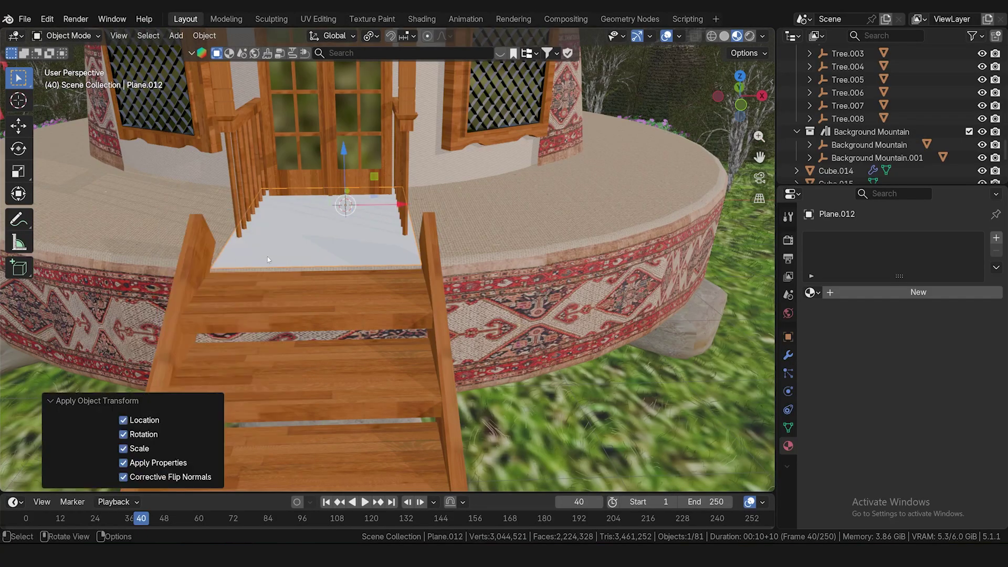
pyautogui.rightClick(267, 257)
pyautogui.moveTo(255, 300)
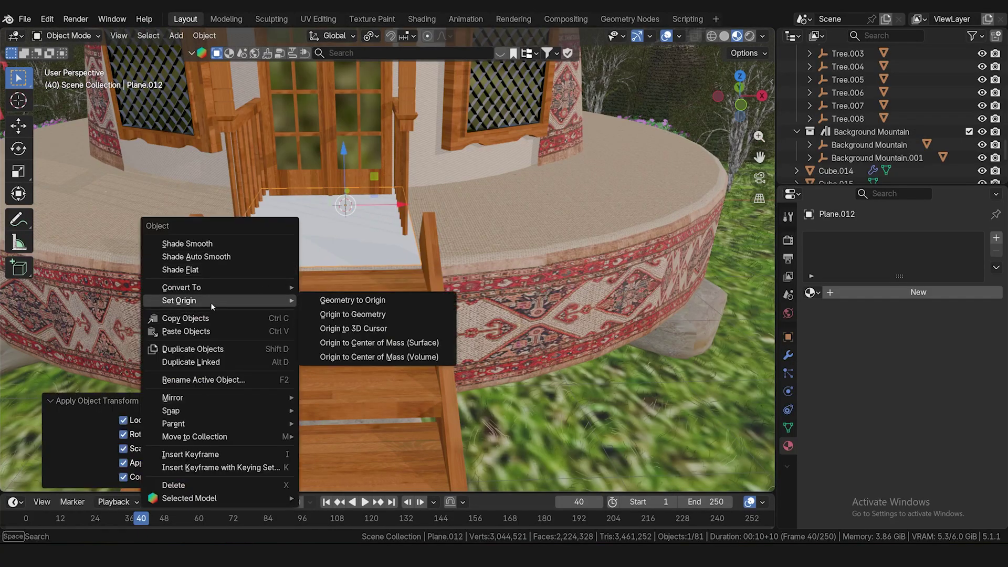
pyautogui.click(333, 315)
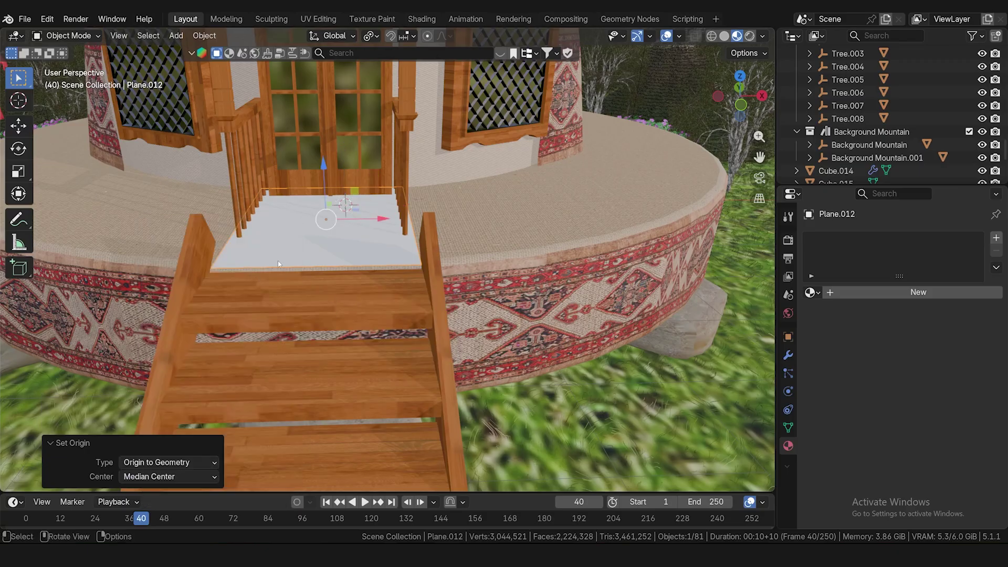
# - Assign the existing carpet.002 material to the porch plane
pyautogui.moveTo(278, 260); pyautogui.dragTo(323, 311, button='middle')
pyautogui.click(811, 292)
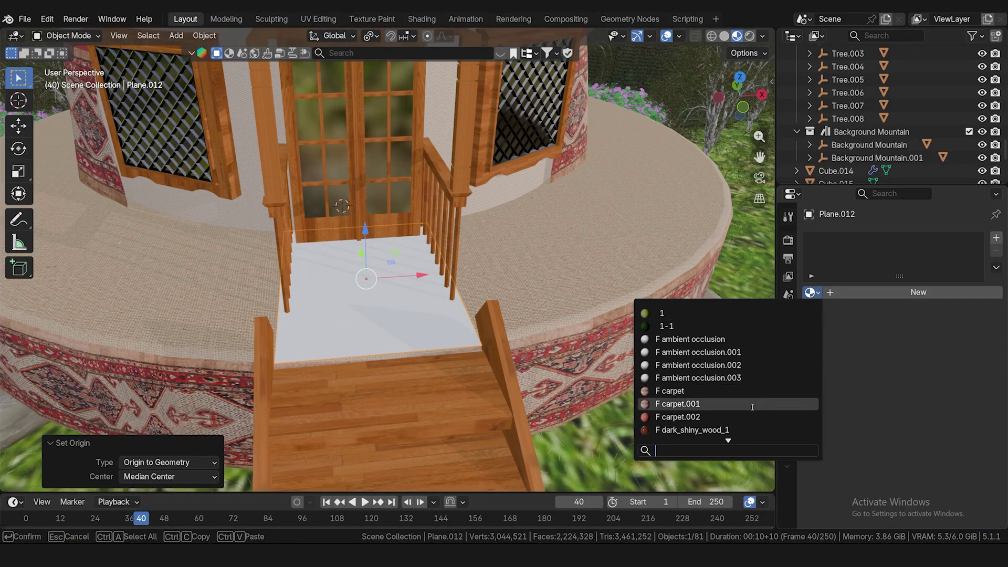
pyautogui.click(703, 416)
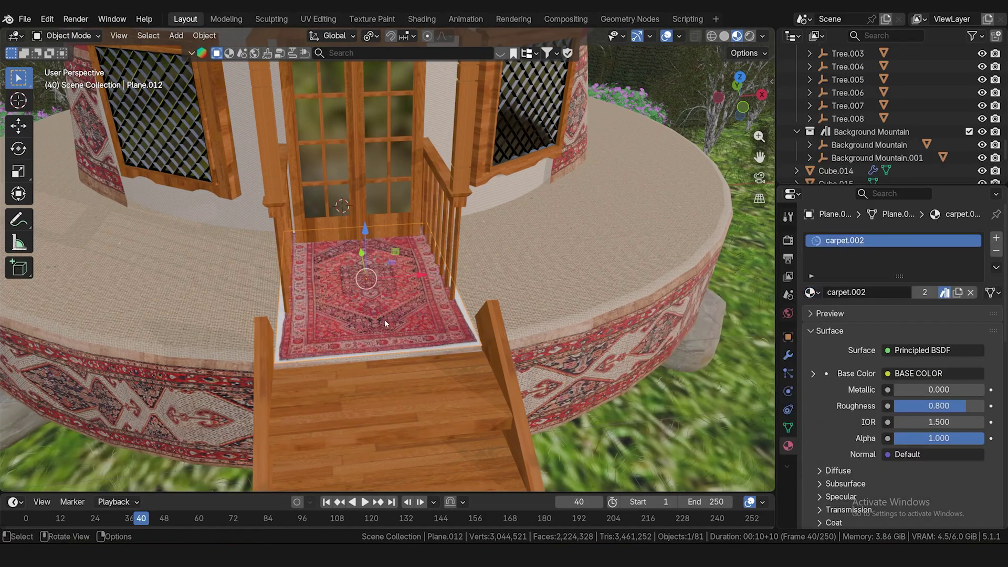
# - Scale the porch plane's UV island to about 0.93 to crop the carpet texture's white edges, and return to the Layout workspace
pyautogui.press('Tab')
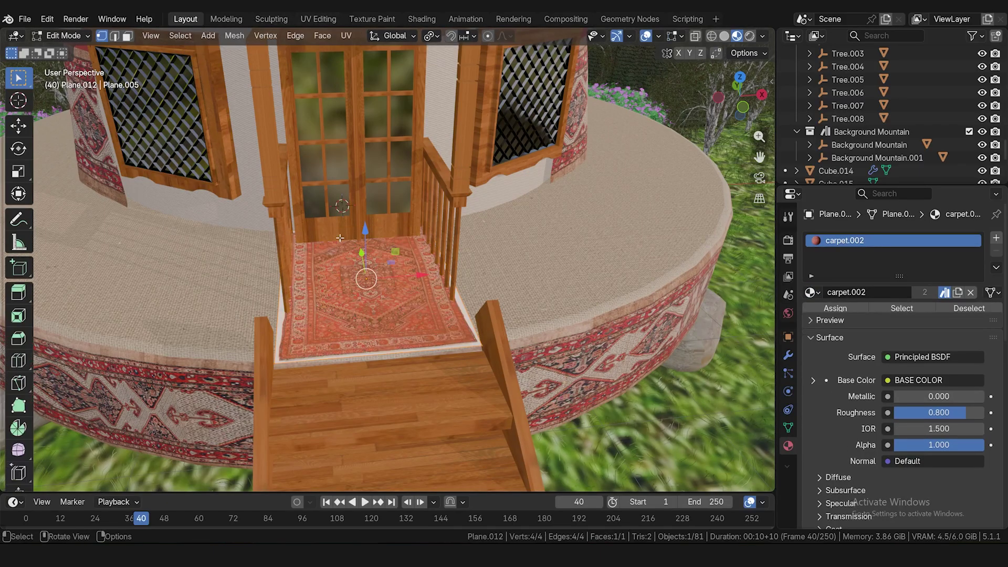
pyautogui.click(319, 20)
pyautogui.scroll(-1, 304, 300)
pyautogui.moveTo(661, 352); pyautogui.dragTo(451, 347, button='middle')
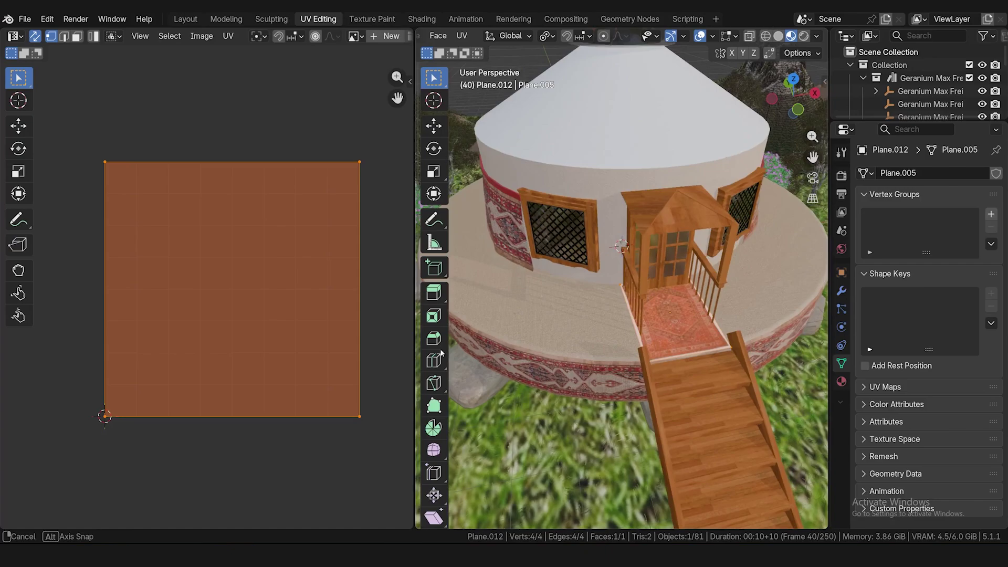
pyautogui.press('KP_Decimal')
pyautogui.press('s')
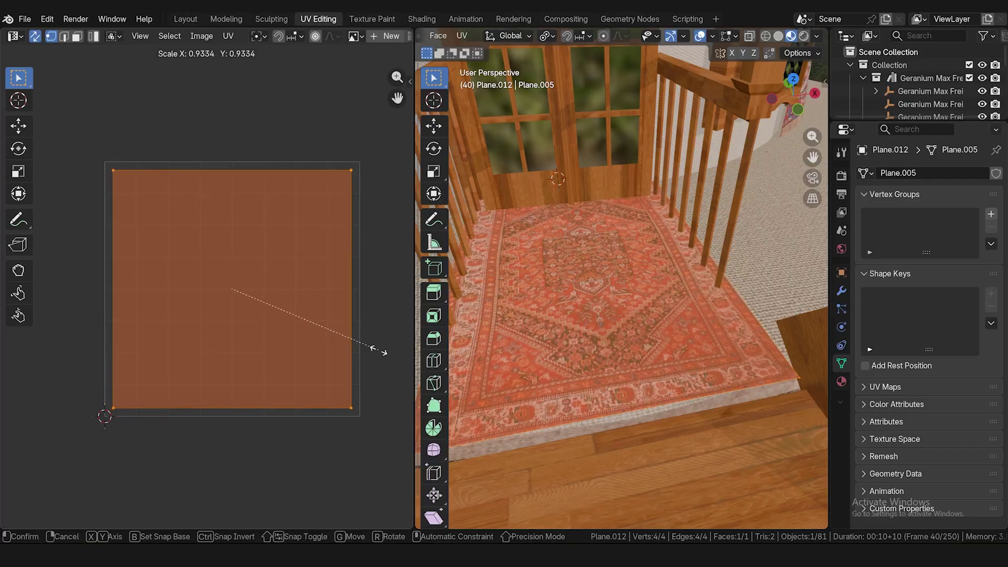
pyautogui.click(378, 350)
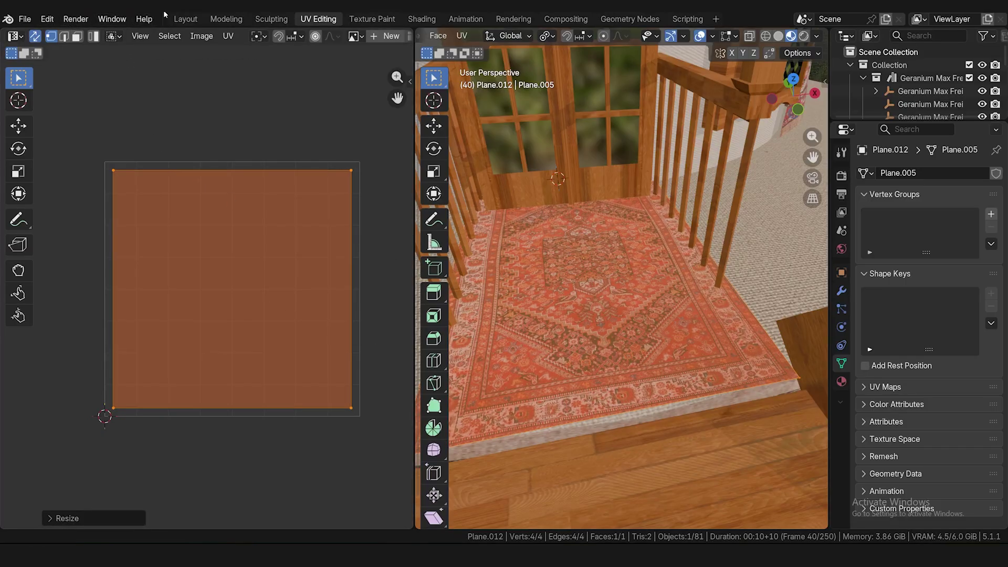
pyautogui.click(185, 19)
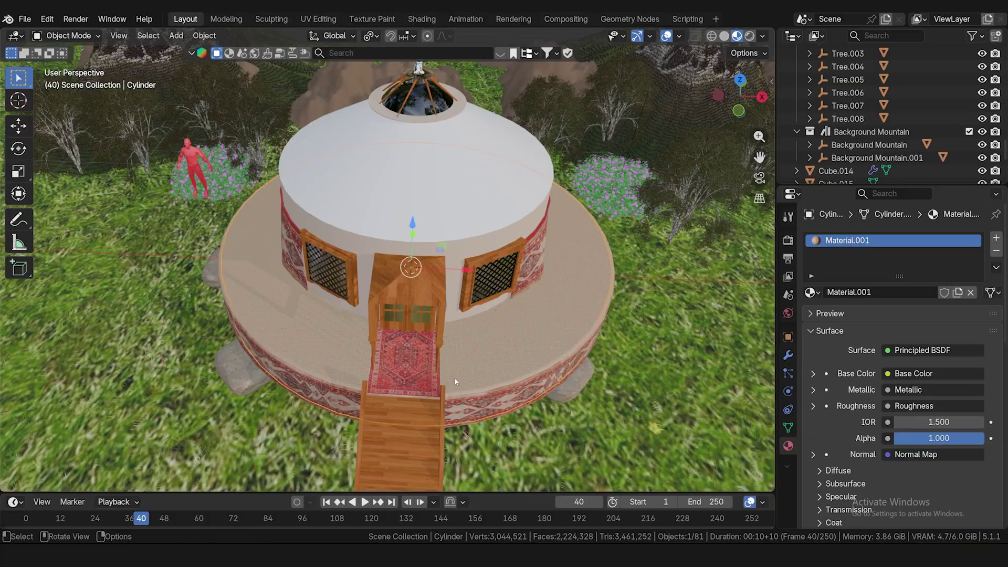
# - Select the porch carpet again and shrink its UV island slightly more in the UV Editing workspace
pyautogui.scroll(5, 401, 362)
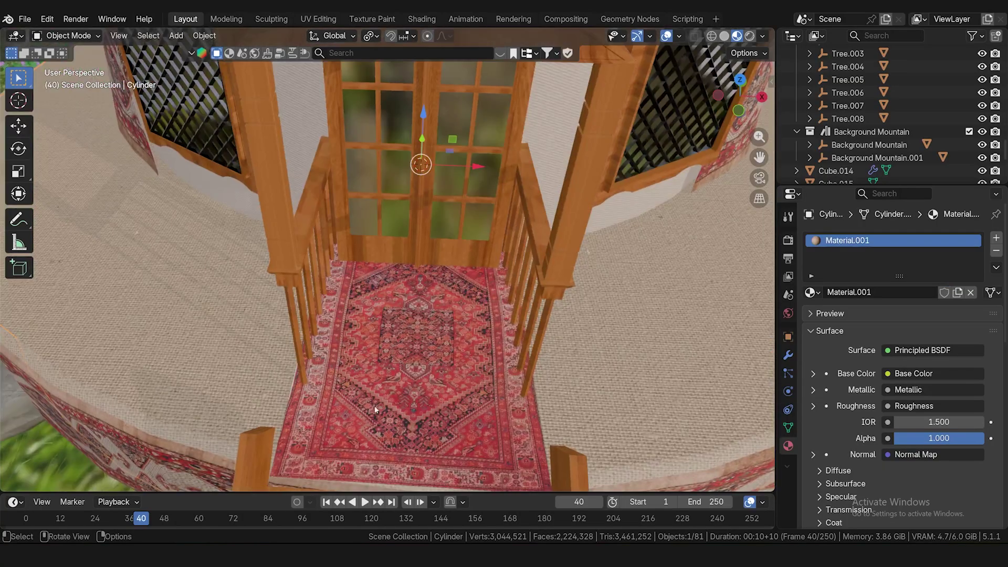
pyautogui.moveTo(308, 392); pyautogui.dragTo(312, 388, button='middle')
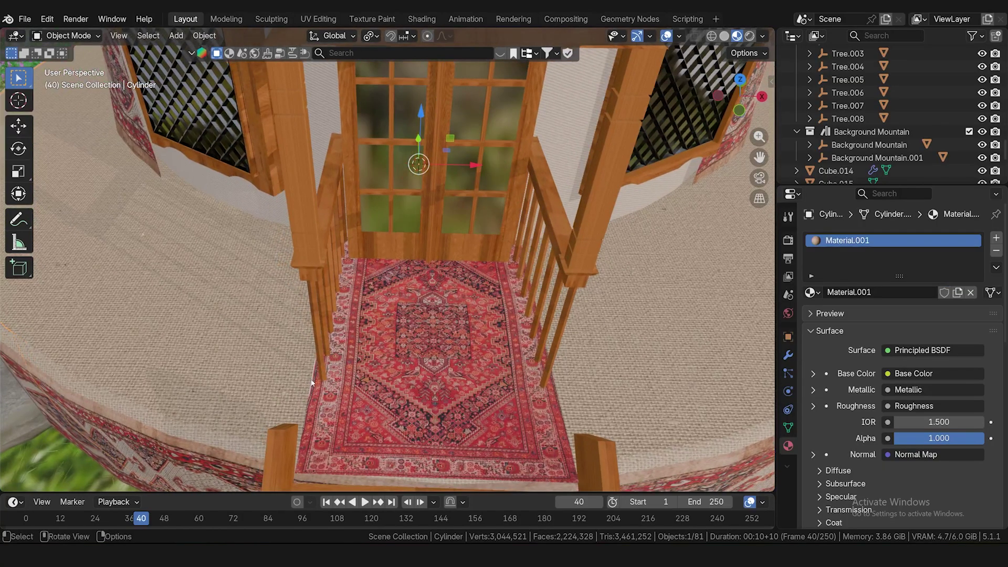
pyautogui.scroll(-2, 336, 388)
pyautogui.click(357, 396)
pyautogui.click(318, 19)
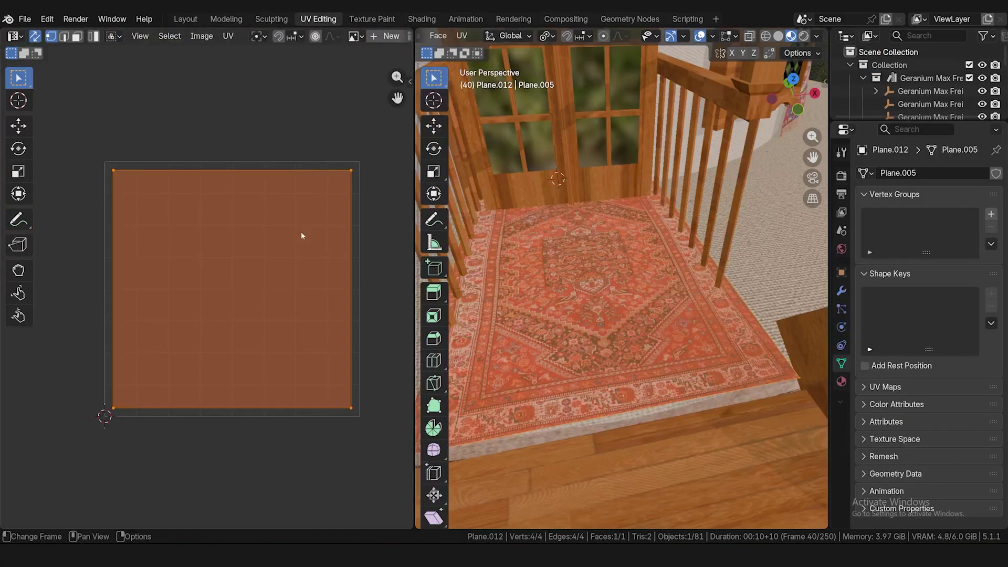
pyautogui.press('s')
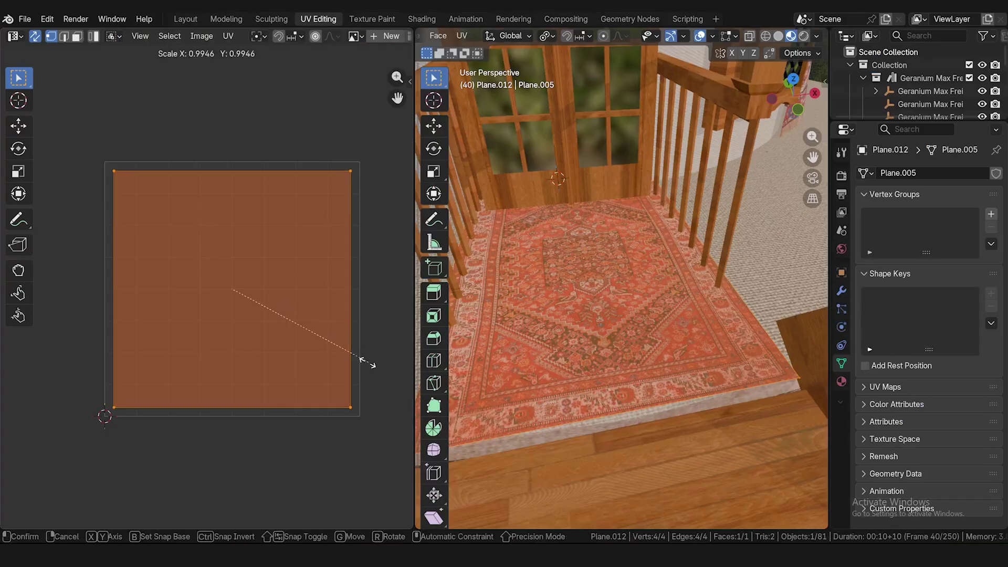
pyautogui.click(369, 361)
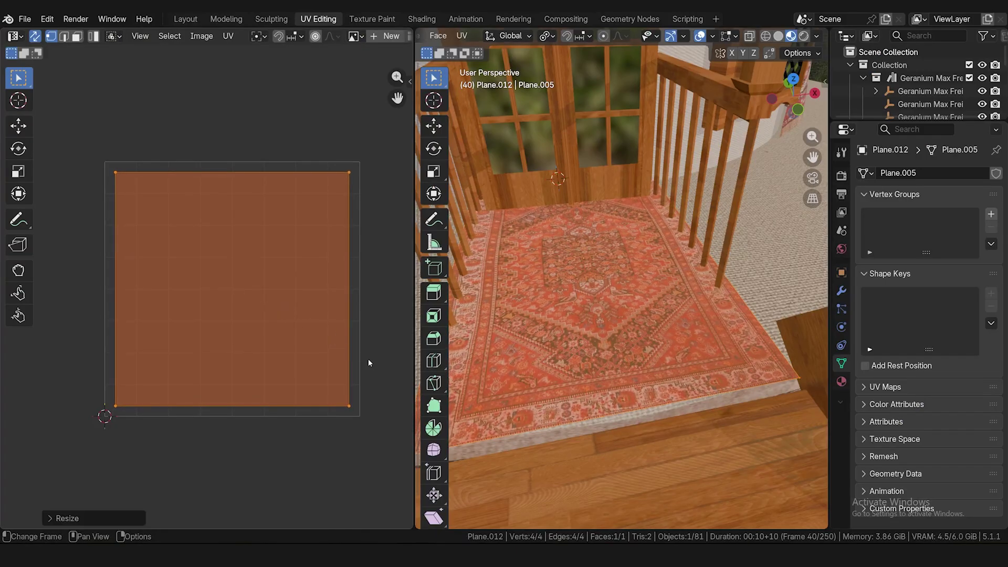
# - Shift the porch carpet's UV island slightly down along Y
pyautogui.moveTo(517, 336)
pyautogui.mouseDown(button='middle')
pyautogui.moveTo(560, 344)
pyautogui.moveTo(523, 332)
pyautogui.mouseUp(button='middle')
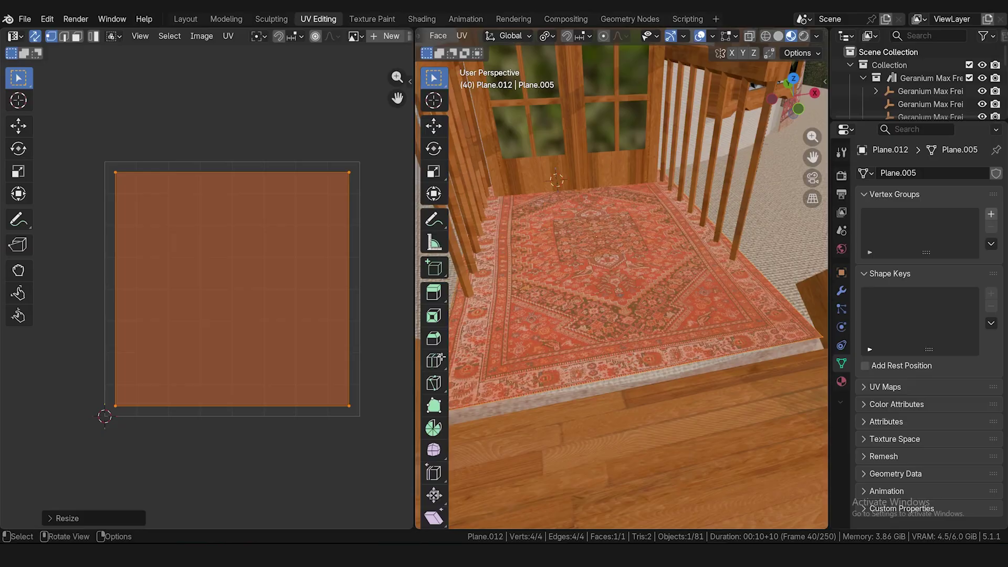
pyautogui.press('g')
pyautogui.press('y')
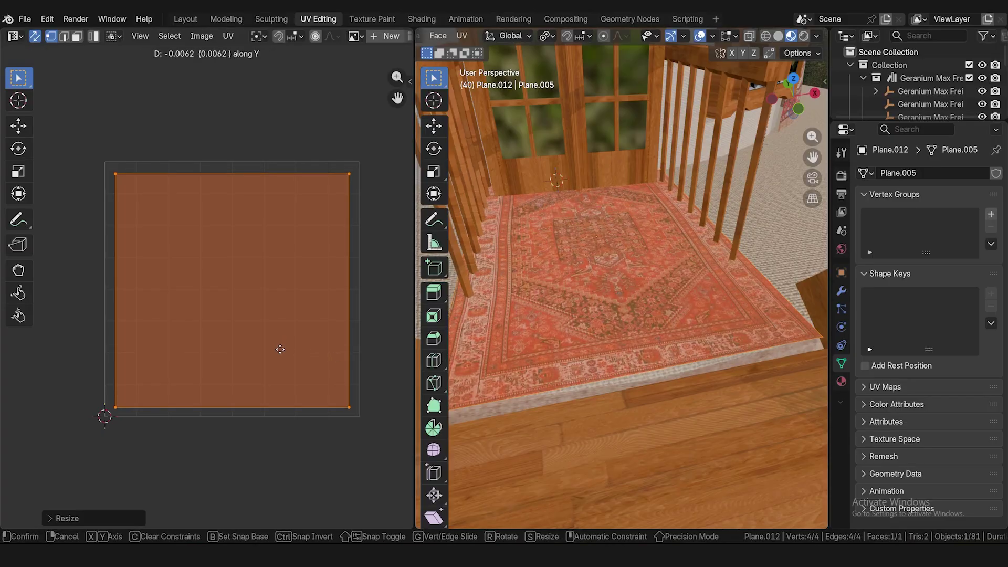
pyautogui.click(284, 353)
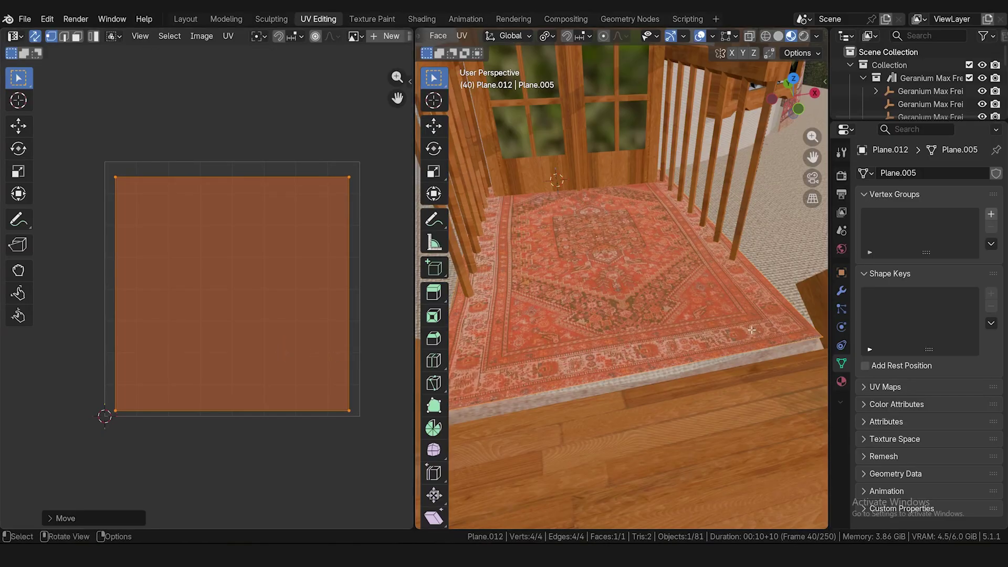
# - Shift the porch carpet's UV island along X, then return to the Layout workspace and check the placement from above
pyautogui.press('g')
pyautogui.press('x')
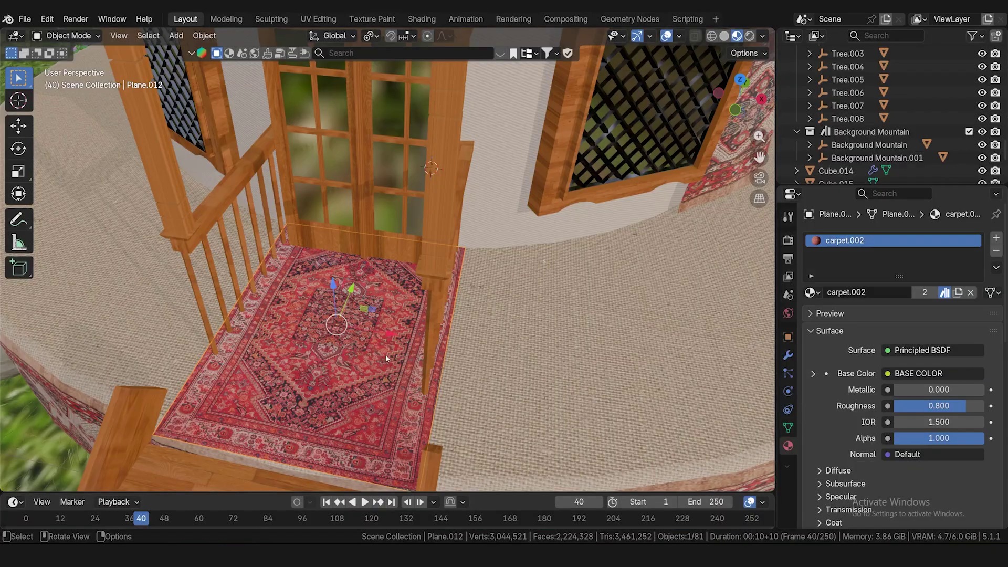
pyautogui.press('KP_7')
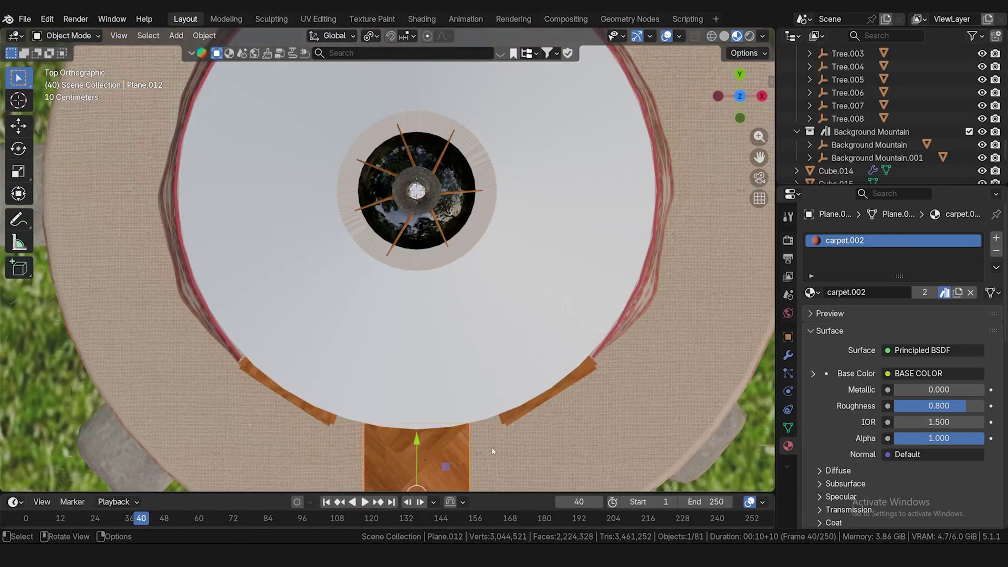
pyautogui.keyDown('shift'); pyautogui.moveTo(492, 447); pyautogui.dragTo(465, 300, button='middle'); pyautogui.keyUp('shift')
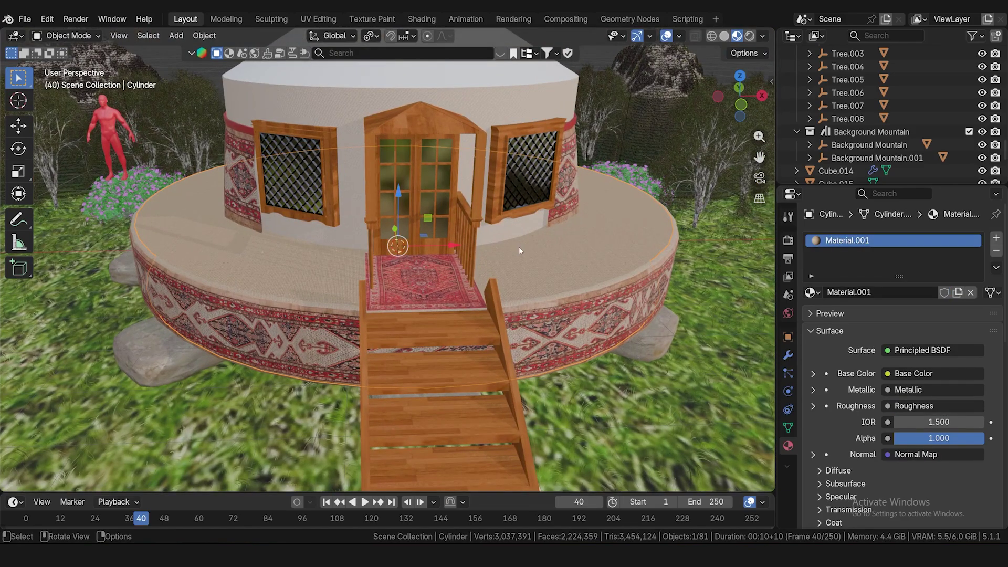
# - Separate the top face of the yurt's round deck into its own object and return to Object Mode
pyautogui.press('Tab')
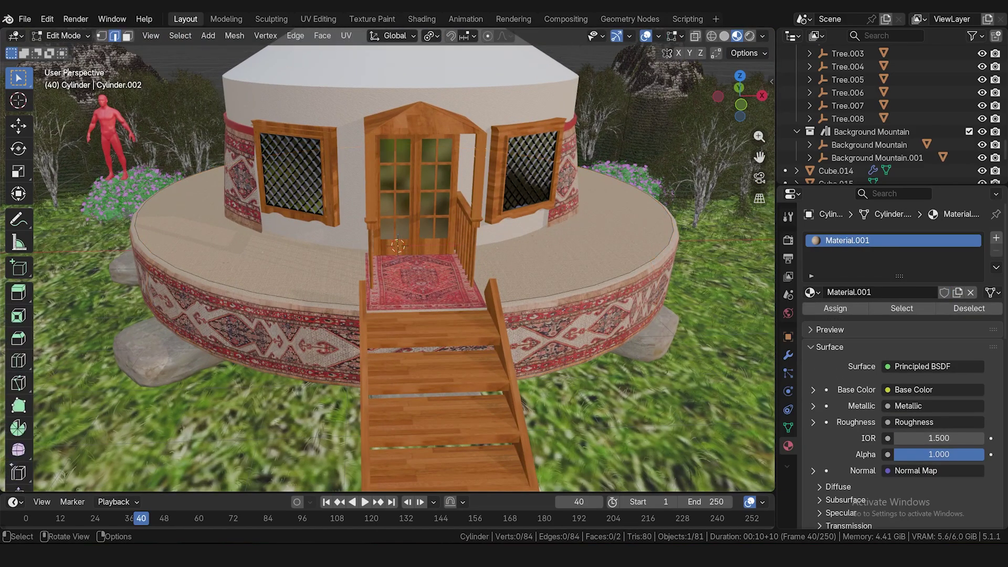
pyautogui.click(127, 35)
pyautogui.click(164, 239)
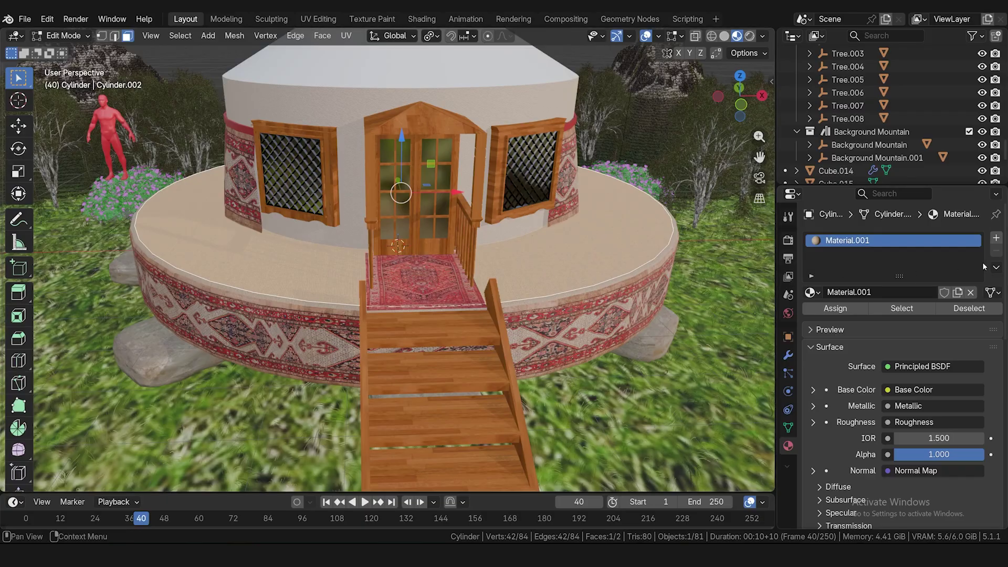
pyautogui.click(997, 239)
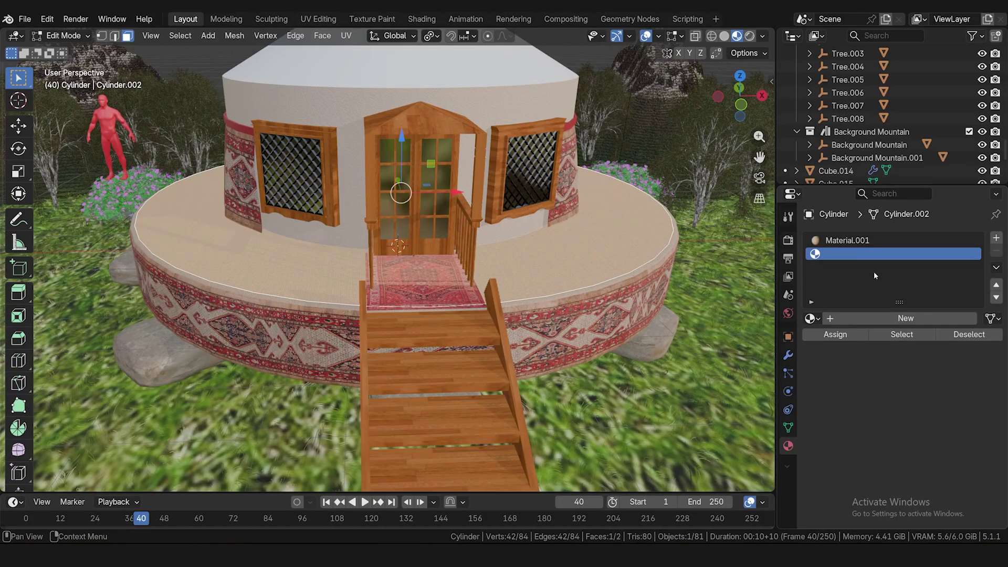
pyautogui.press('p')
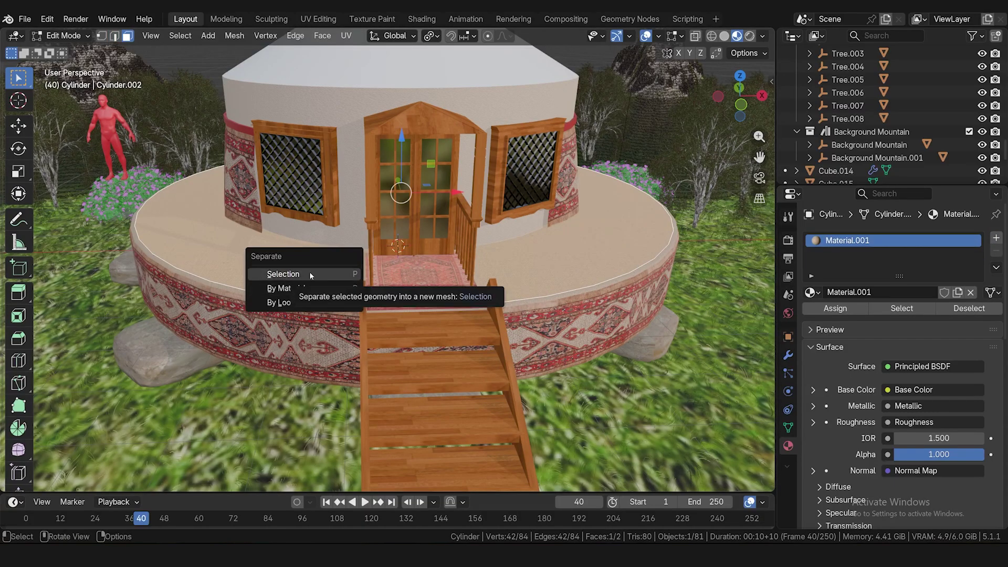
pyautogui.click(310, 274)
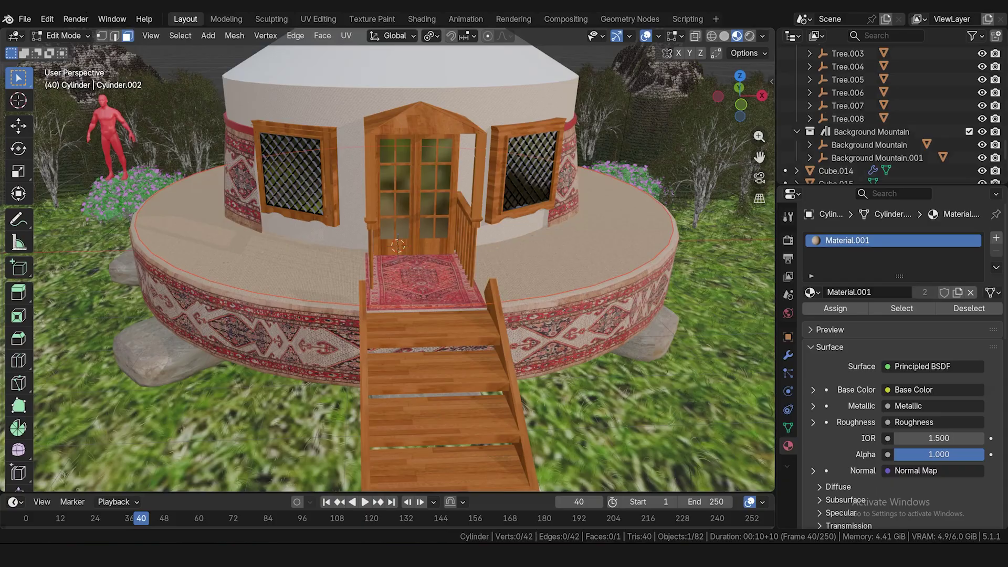
pyautogui.click(62, 35)
pyautogui.click(62, 52)
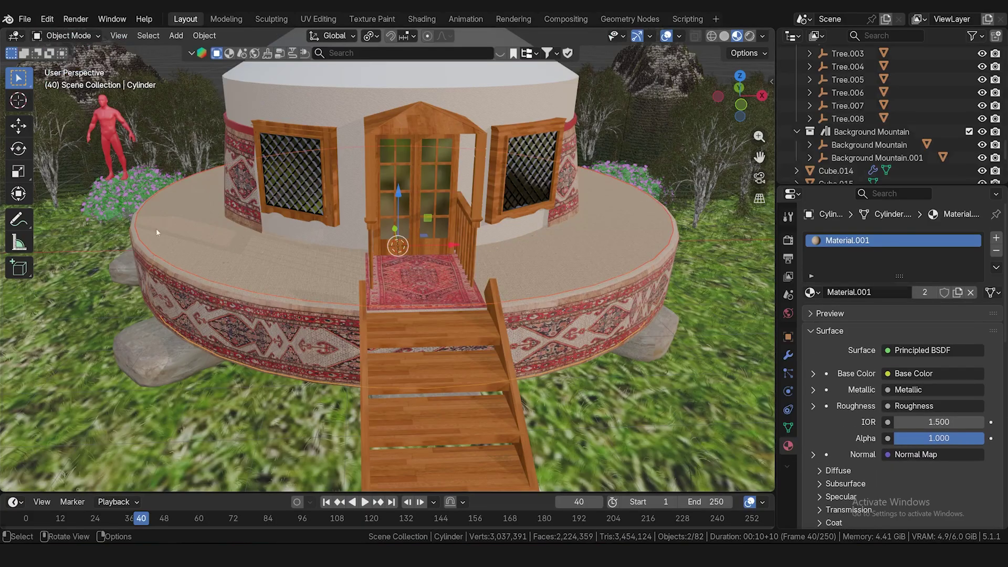
# - Duplicate the deck object in place and scale the deck-top disc down to about 0.88
pyautogui.click(595, 297)
pyautogui.hotkey('shift', 'd')
pyautogui.rightClick(527, 326)
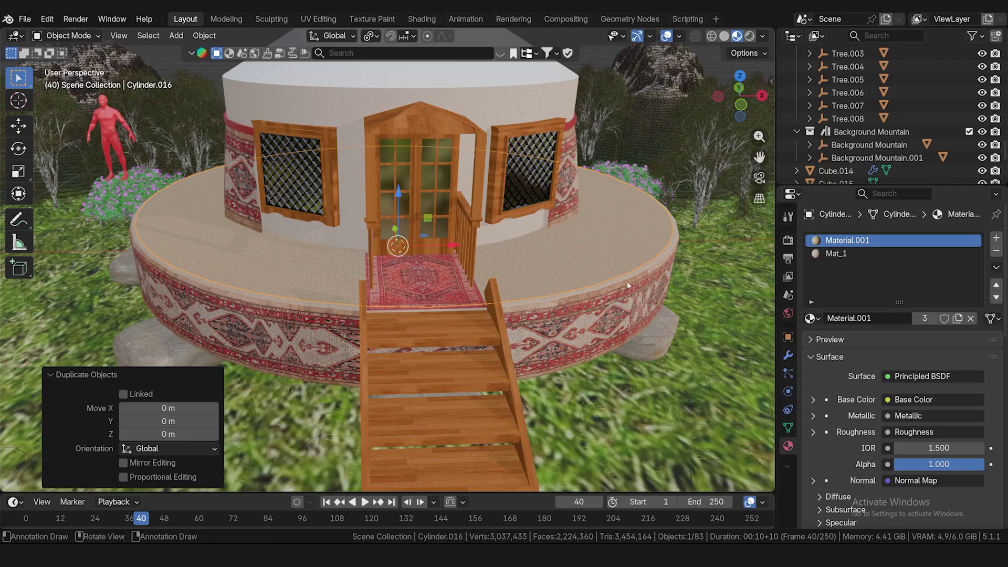
pyautogui.click(621, 253)
pyautogui.click(604, 243)
pyautogui.press('s')
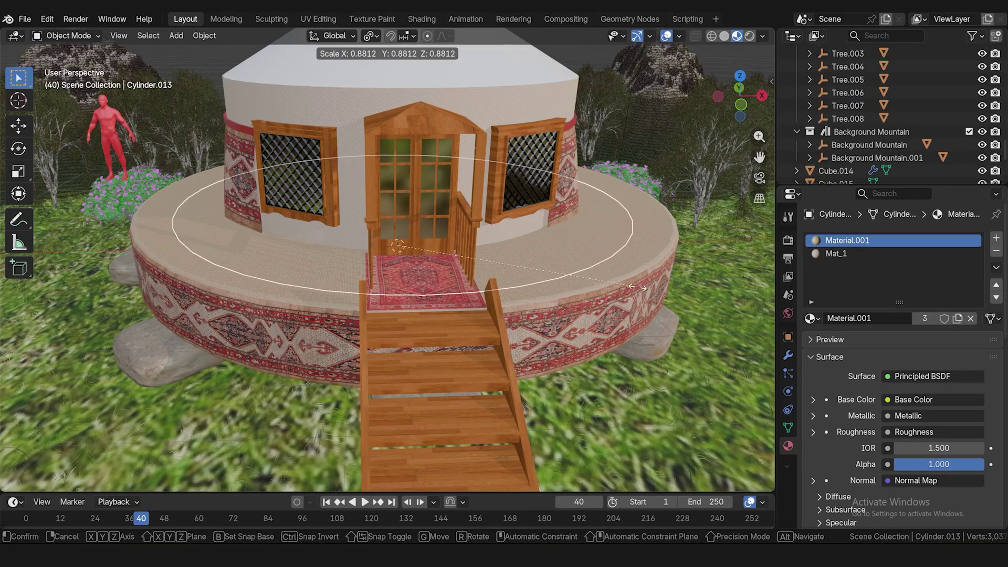
pyautogui.click(637, 287)
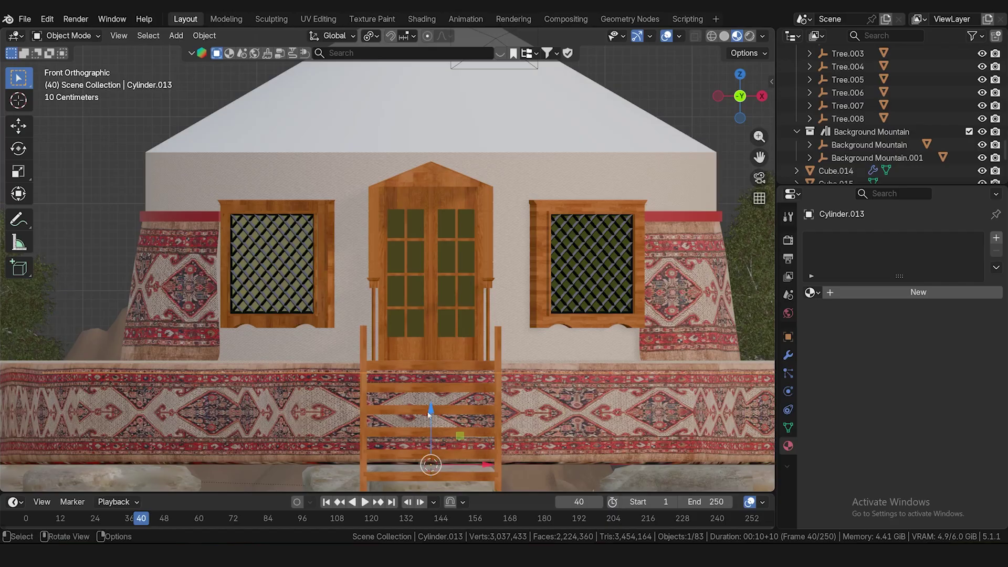
# - Raise the scaled disc along Z by about 0.13 m and a further 0.012 m so it sits just above the deck
pyautogui.moveTo(430, 409); pyautogui.dragTo(437, 395)
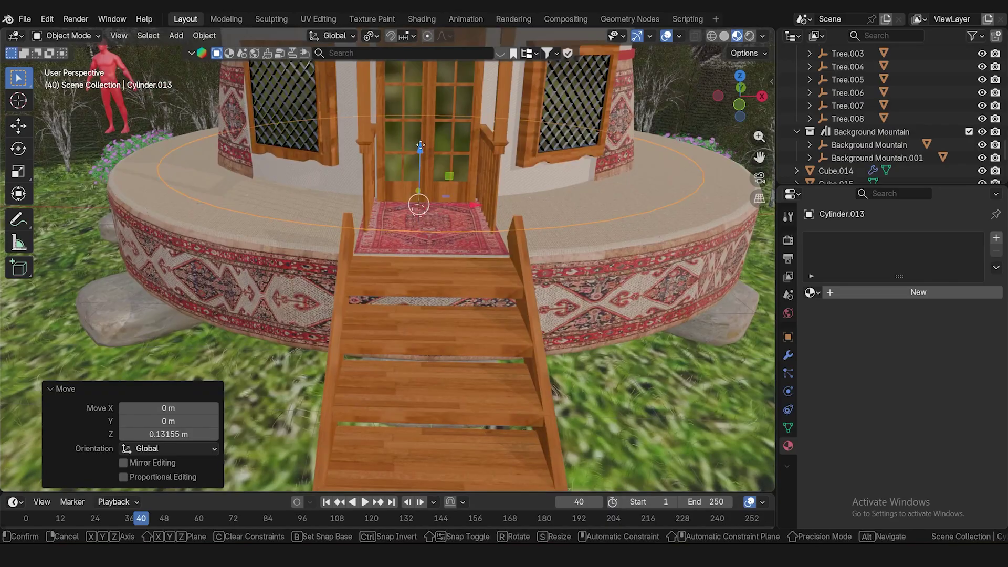
pyautogui.moveTo(423, 155); pyautogui.dragTo(423, 145)
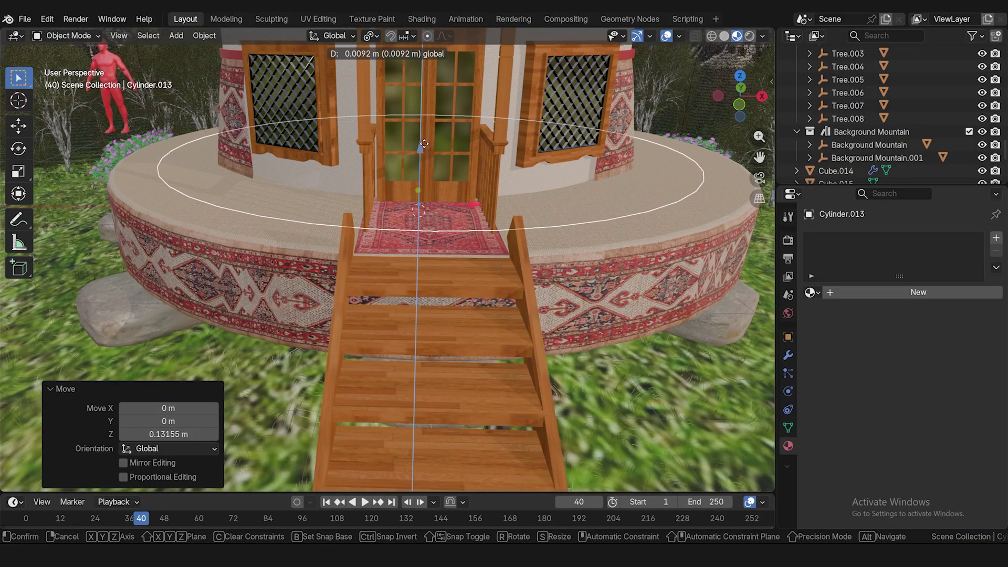
pyautogui.moveTo(424, 144); pyautogui.dragTo(423, 144)
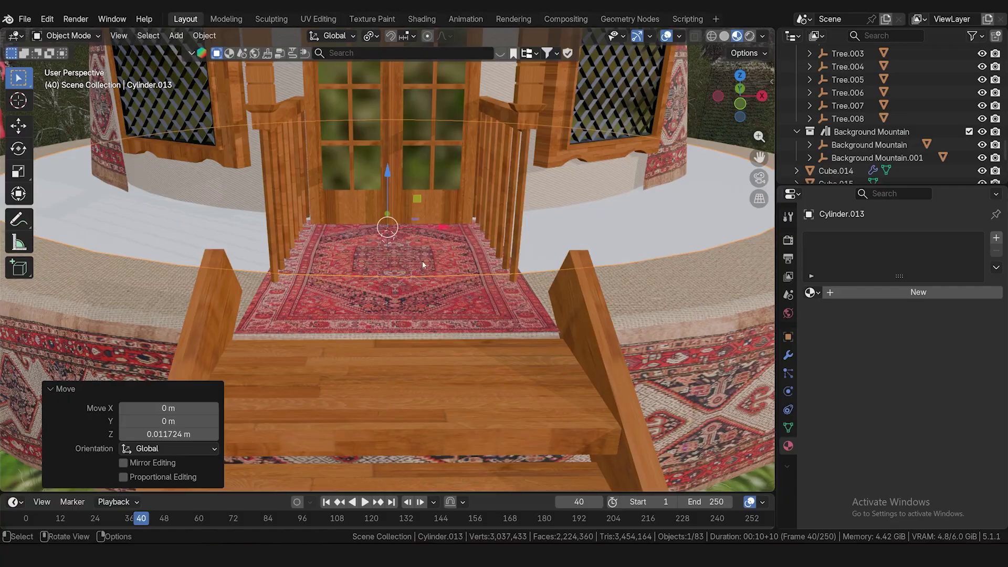
pyautogui.scroll(-3, 422, 261)
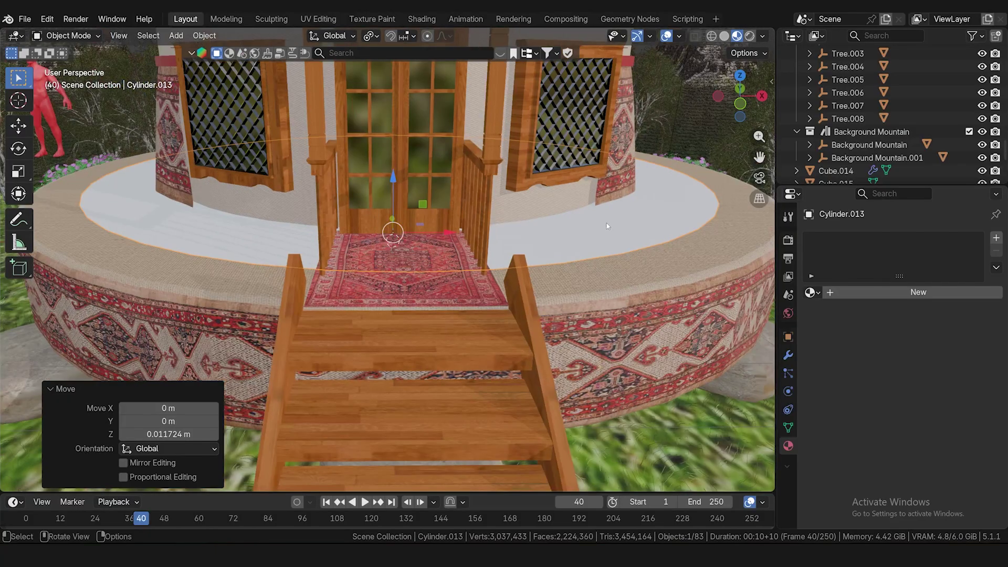
# - Assign the existing Mat_1 carpet material to the raised deck disc
pyautogui.click(811, 292)
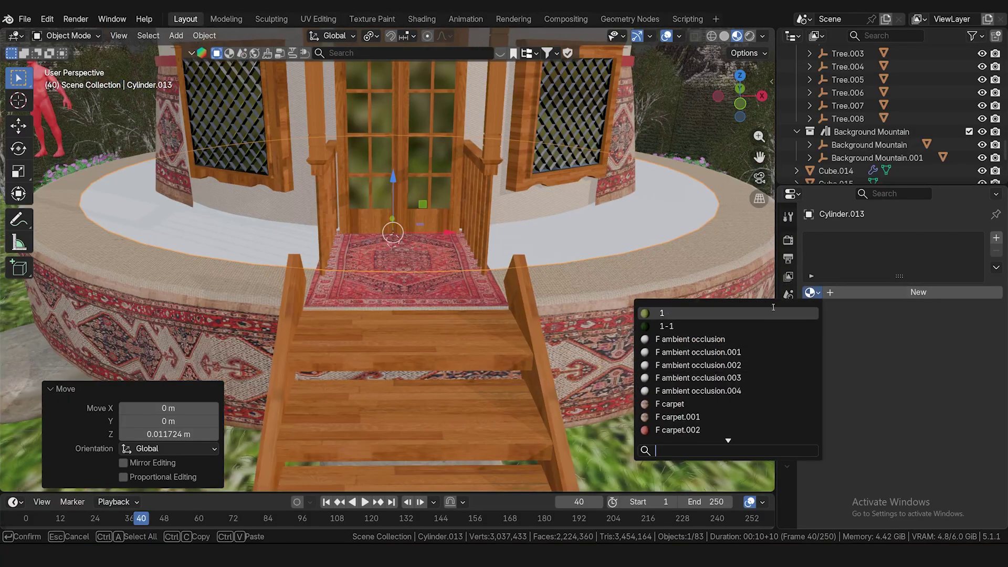
pyautogui.scroll(-10, 626, 257)
pyautogui.moveTo(520, 182); pyautogui.dragTo(509, 181, button='middle')
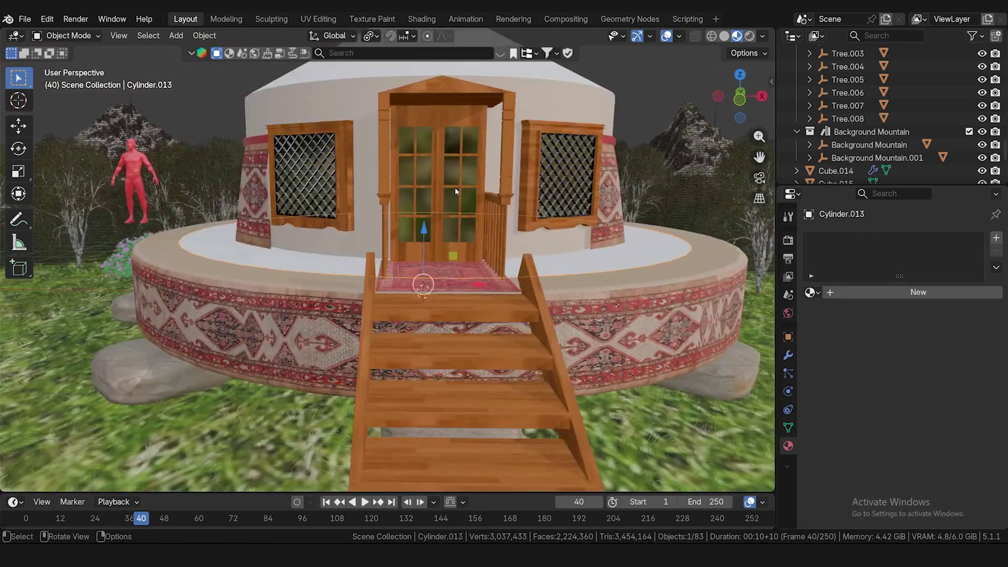
pyautogui.click(811, 292)
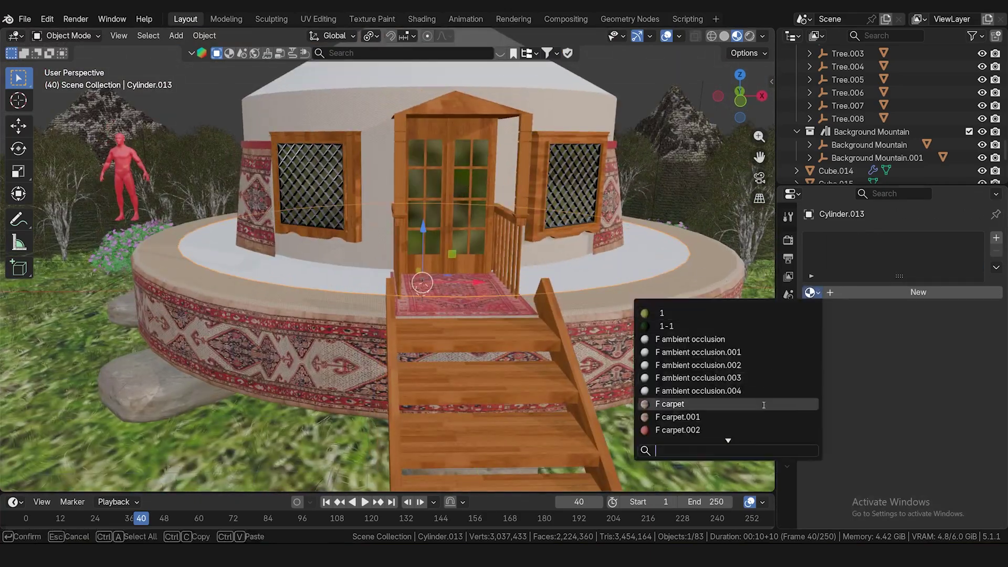
pyautogui.write('mat')
pyautogui.click(668, 310)
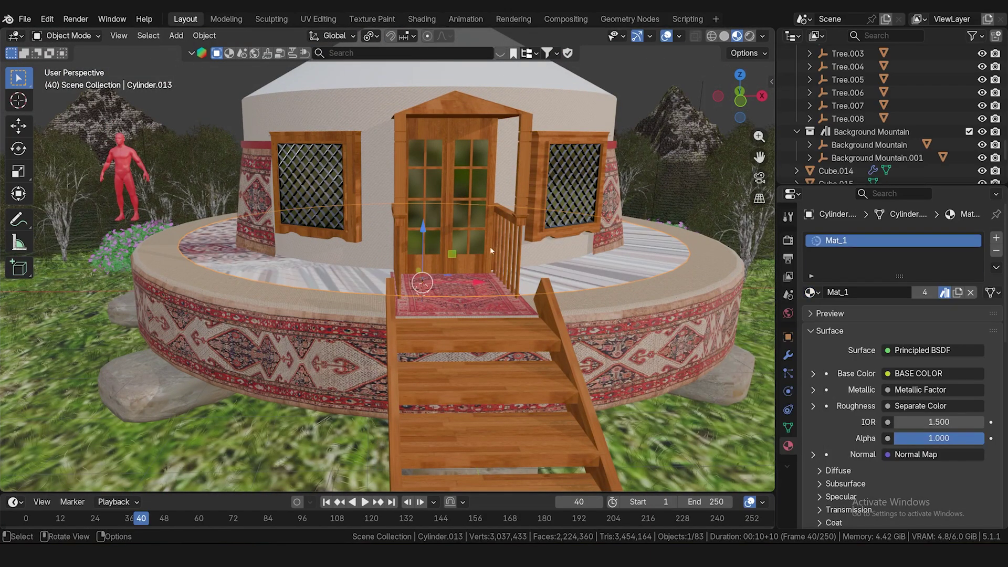
# - Apply all transforms to the deck disc and set its origin to its geometry
pyautogui.hotkey('ctrl', 'a')
pyautogui.click(342, 269)
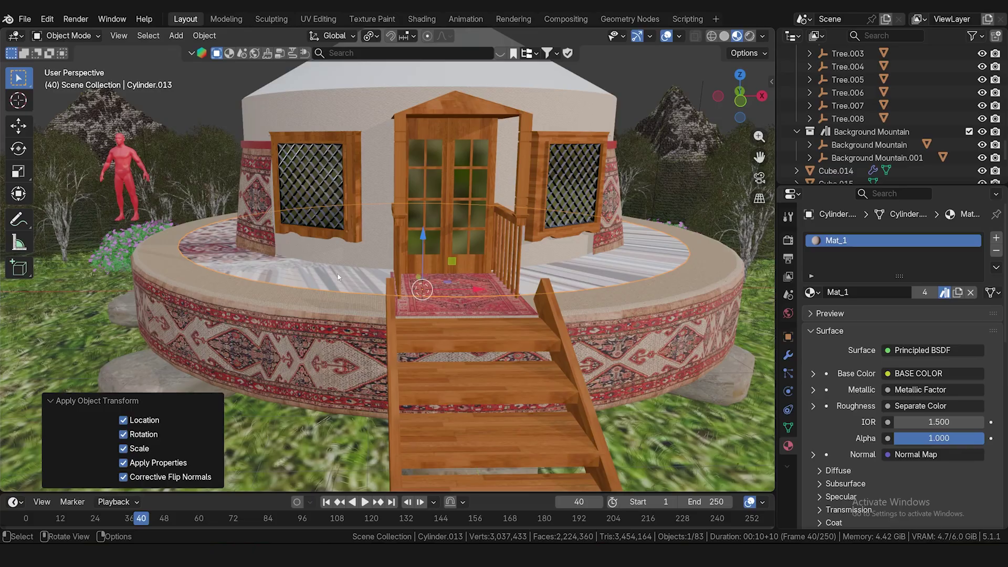
pyautogui.rightClick(338, 277)
pyautogui.moveTo(337, 273)
pyautogui.click(423, 287)
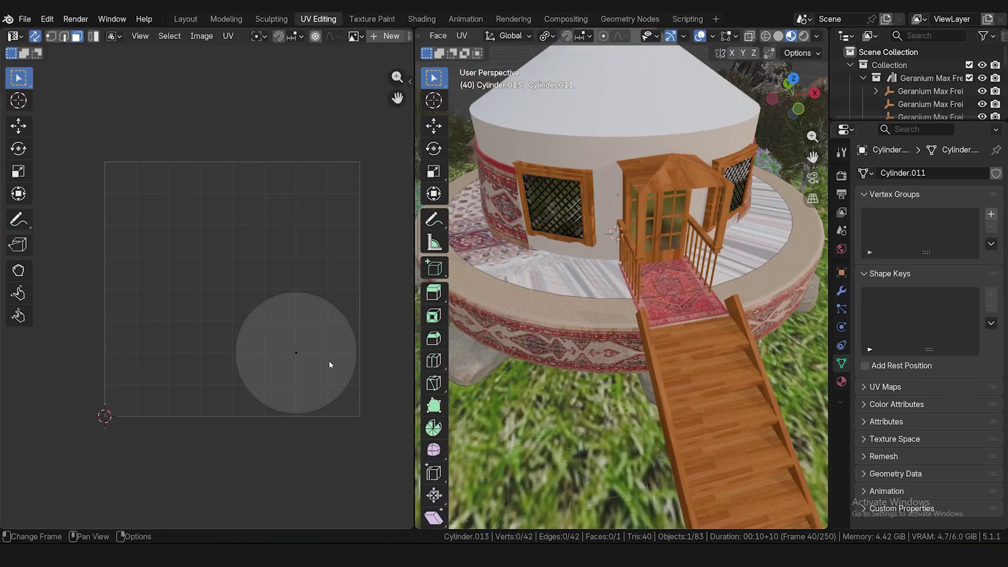
# - Move the disc's whole UV island to the centre of the UV square and enlarge it to nearly fill the square
pyautogui.press('a')
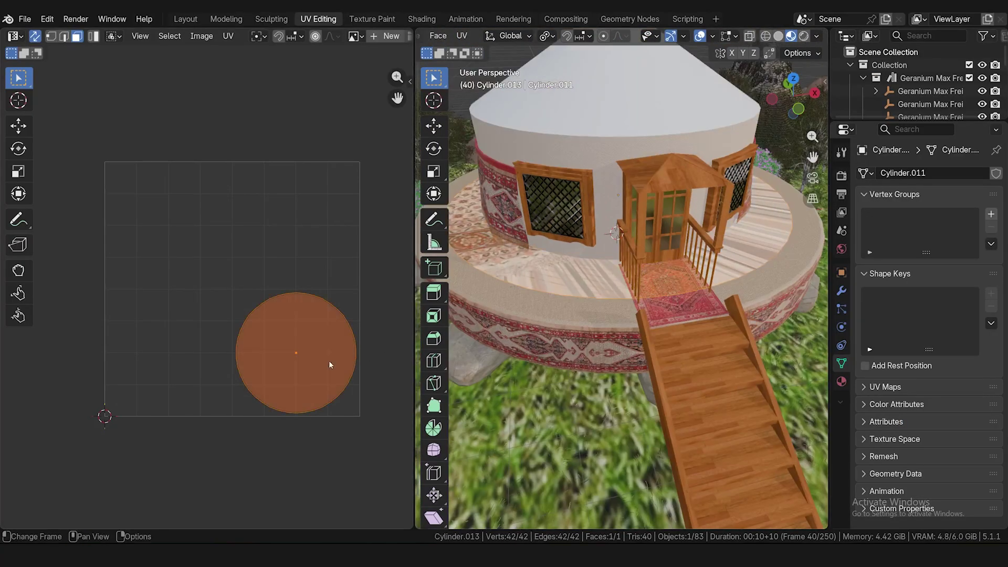
pyautogui.press('g')
pyautogui.click(258, 292)
pyautogui.press('s')
pyautogui.click(51, 403)
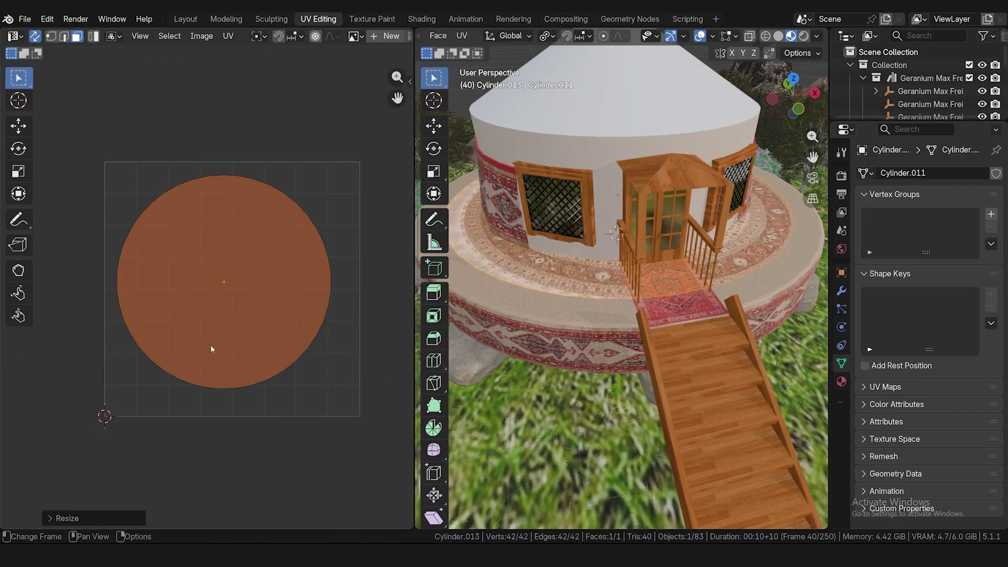
# - Centre the carpet pattern around the yurt by shifting the disc's UV island slightly along X and about 0.023 down along Y, checking from above
pyautogui.press('g')
pyautogui.press('x')
pyautogui.click(226, 345)
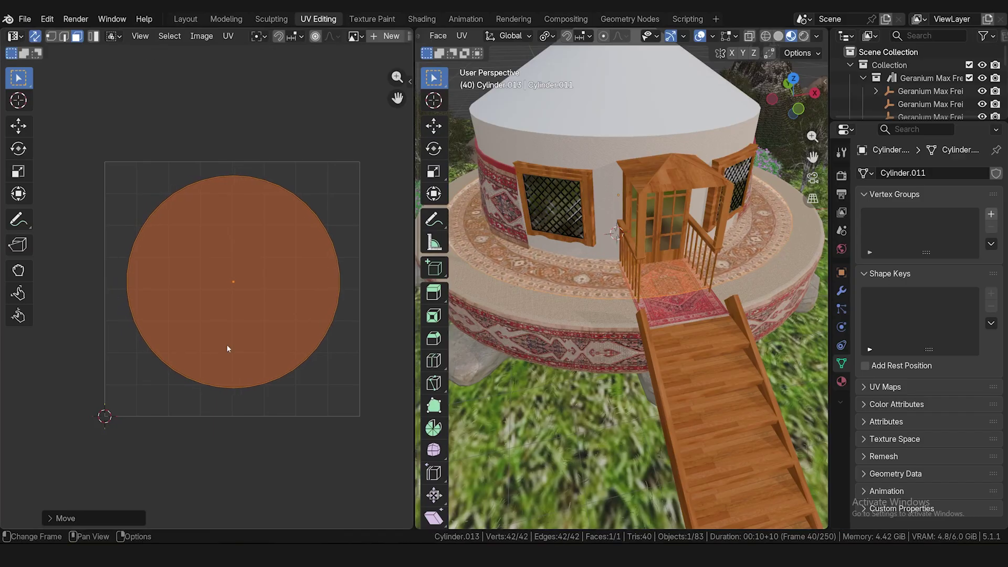
pyautogui.press('g')
pyautogui.press('y')
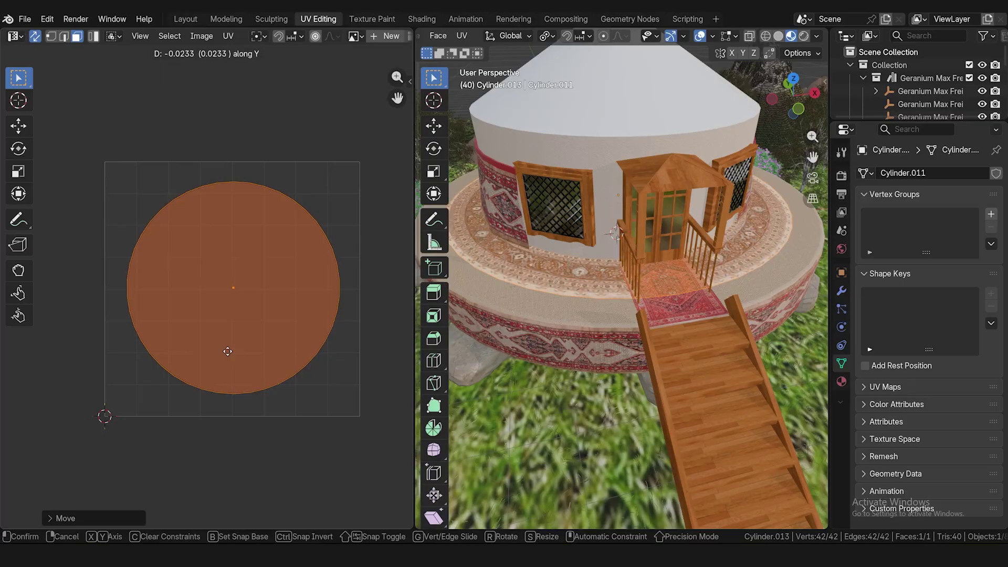
pyautogui.click(228, 351)
pyautogui.press('KP_7')
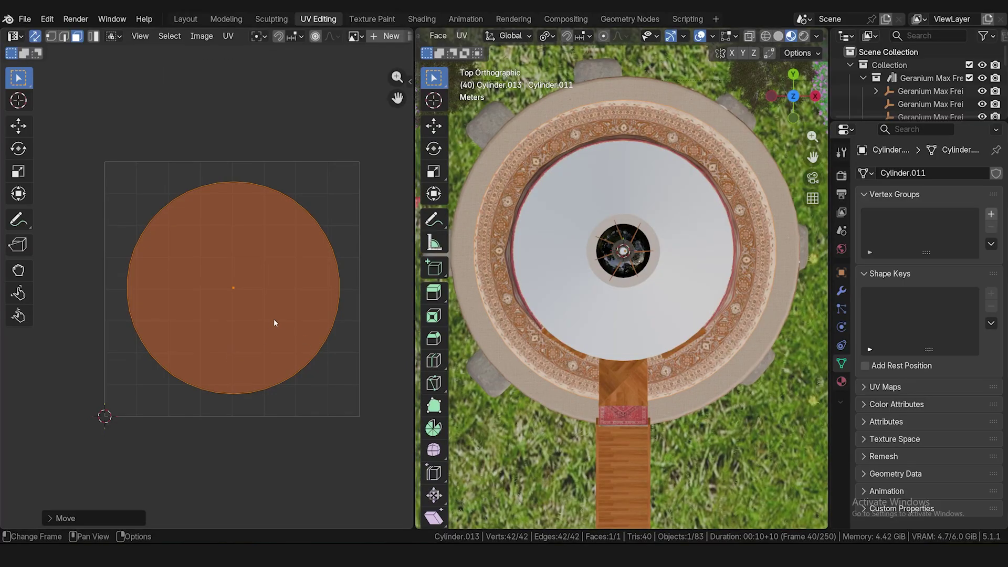
pyautogui.press('g')
pyautogui.press('y')
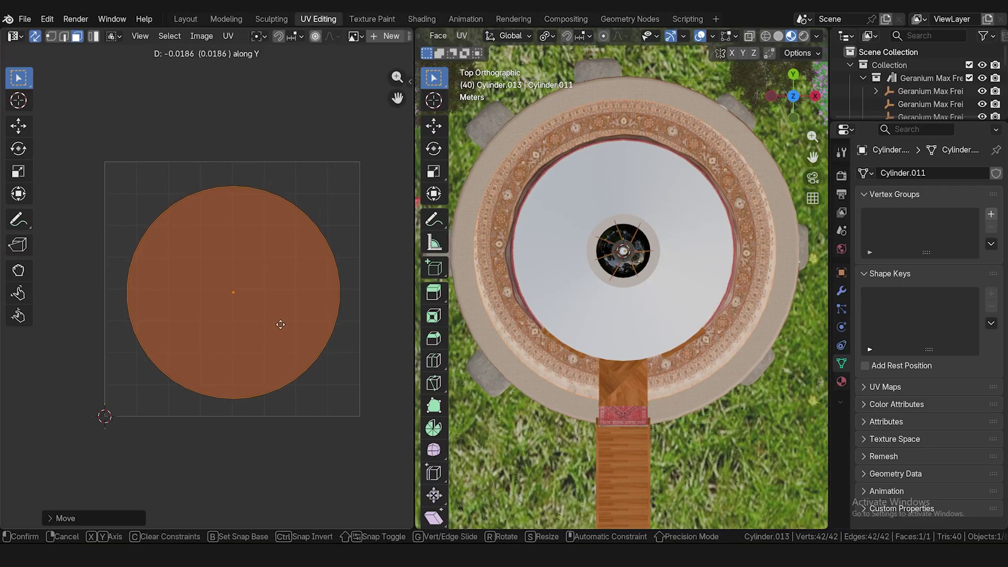
pyautogui.press('x')
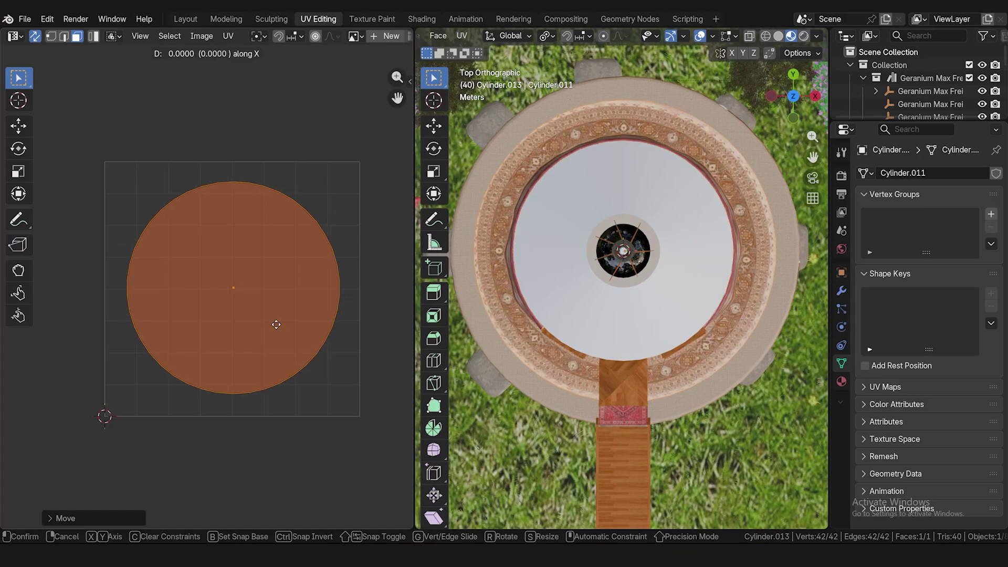
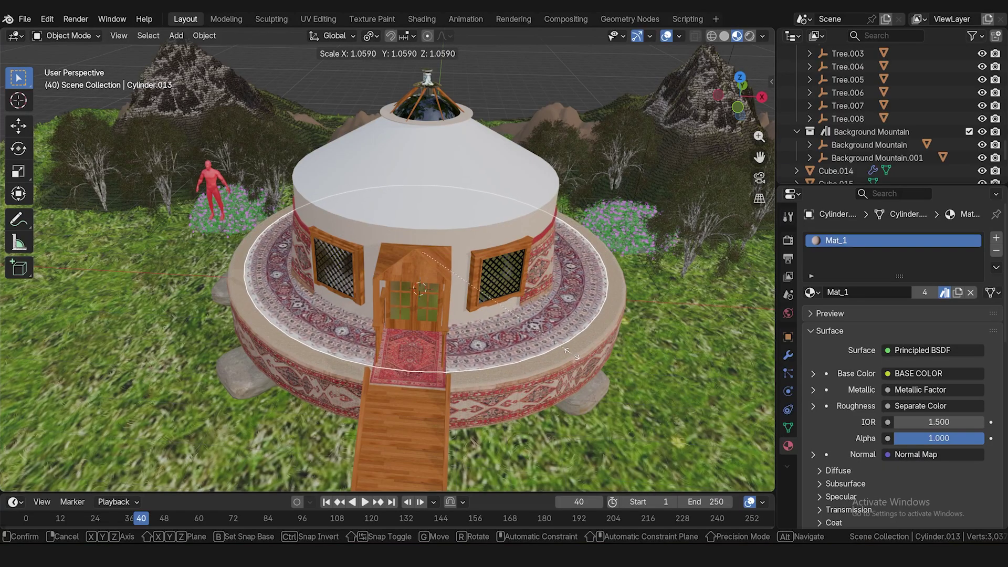
# - Scale the carpet disc by 1.059 in the Layout workspace and add a Solidify modifier to it
pyautogui.click(572, 354)
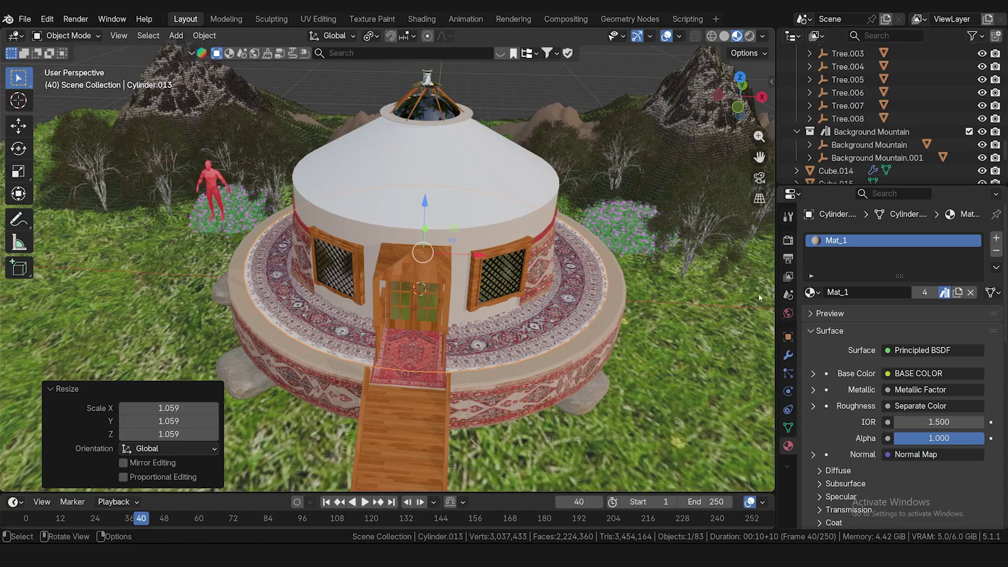
pyautogui.click(788, 355)
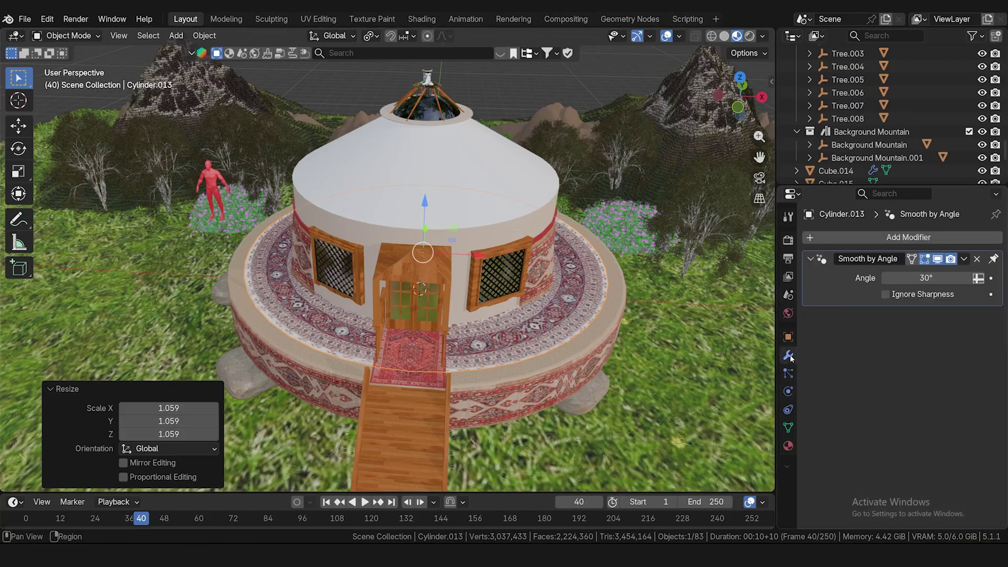
pyautogui.click(856, 239)
pyautogui.write('sol')
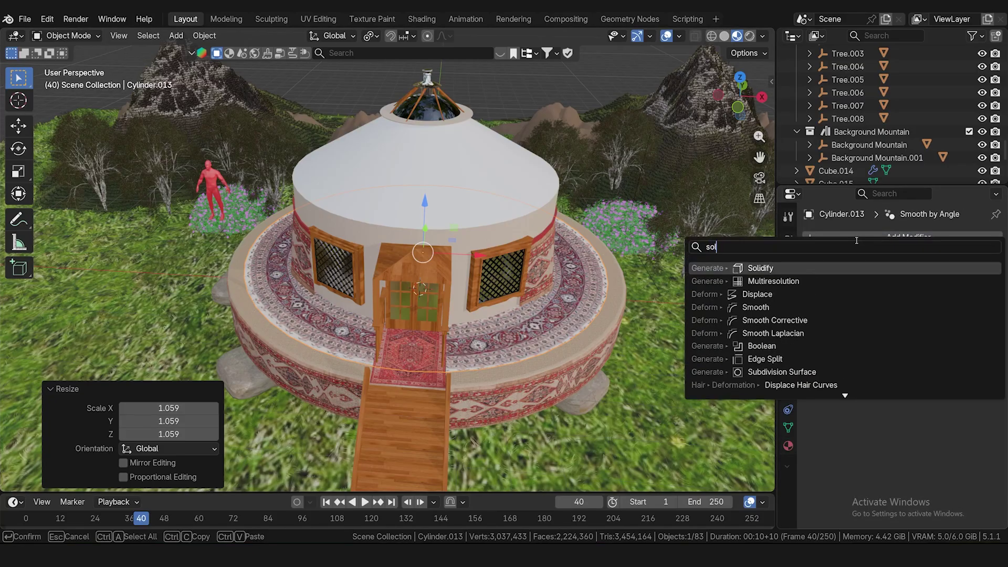
pyautogui.write('id')
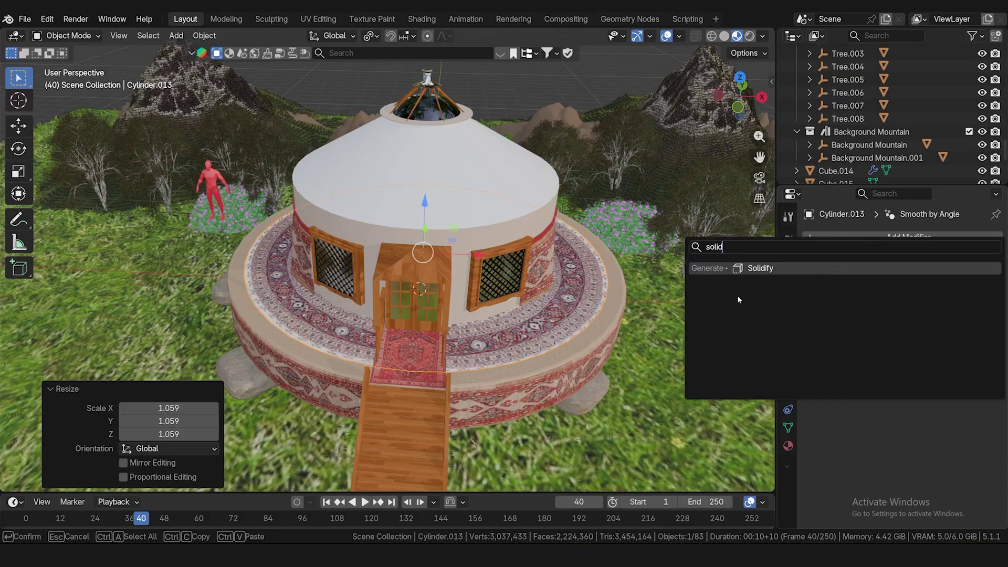
pyautogui.press('Return')
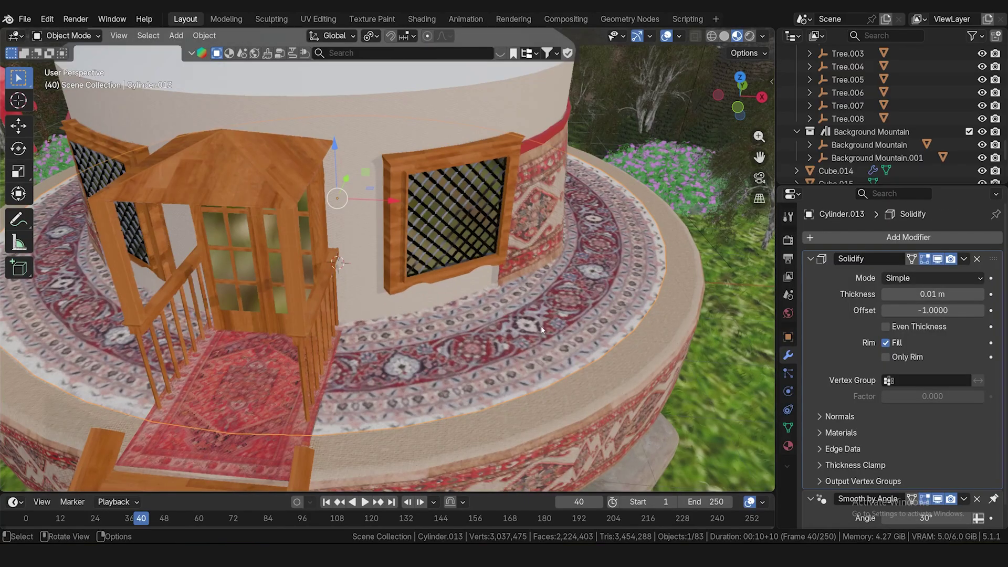
# - Adjust the Solidify thickness of the round carpet on the deck, checking its edge up close
pyautogui.scroll(2, 543, 341)
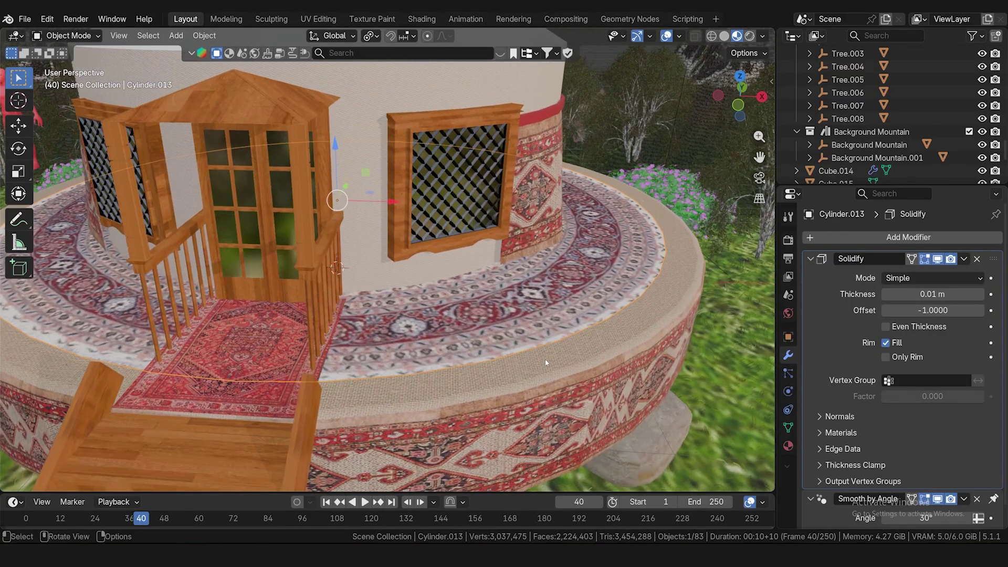
pyautogui.scroll(4, 545, 362)
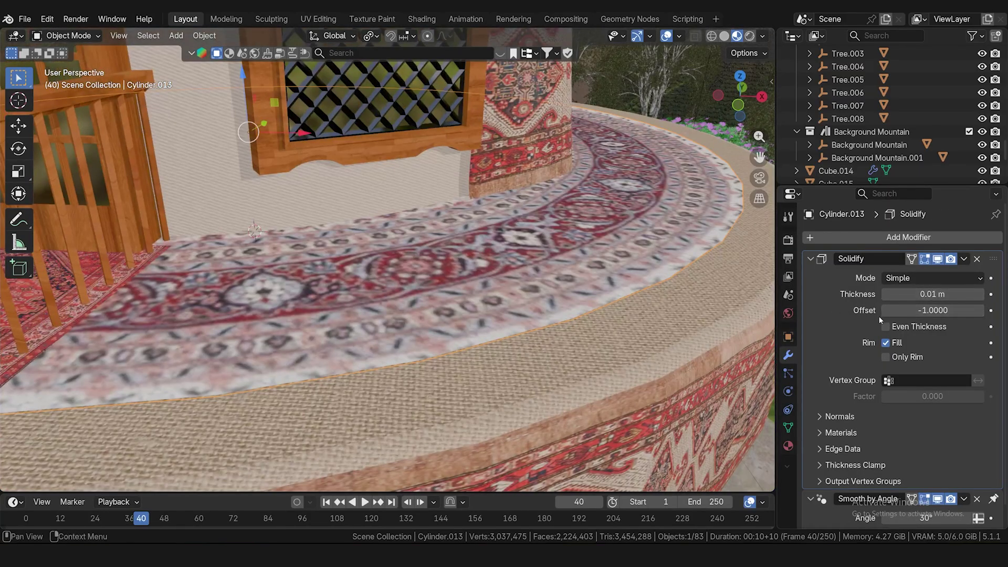
pyautogui.moveTo(933, 294)
pyautogui.mouseDown()
pyautogui.moveTo(940, 294)
pyautogui.moveTo(893, 294)
pyautogui.moveTo(940, 294)
pyautogui.moveTo(924, 294)
pyautogui.mouseUp()
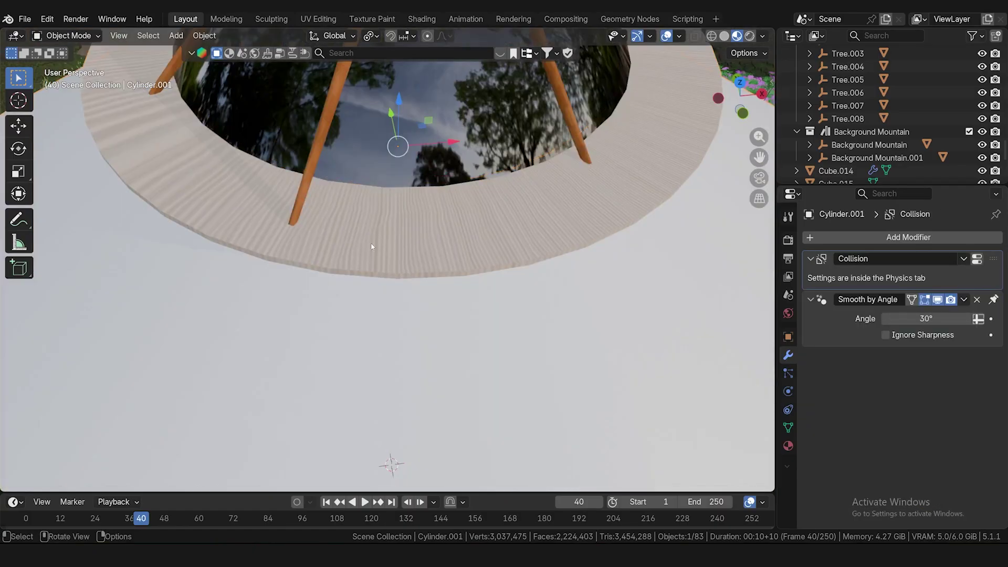
# - Try to separate the linked faces of the ring around the roof opening from the yurt's wall mesh into their own object
pyautogui.moveTo(397, 220); pyautogui.dragTo(396, 244, button='middle')
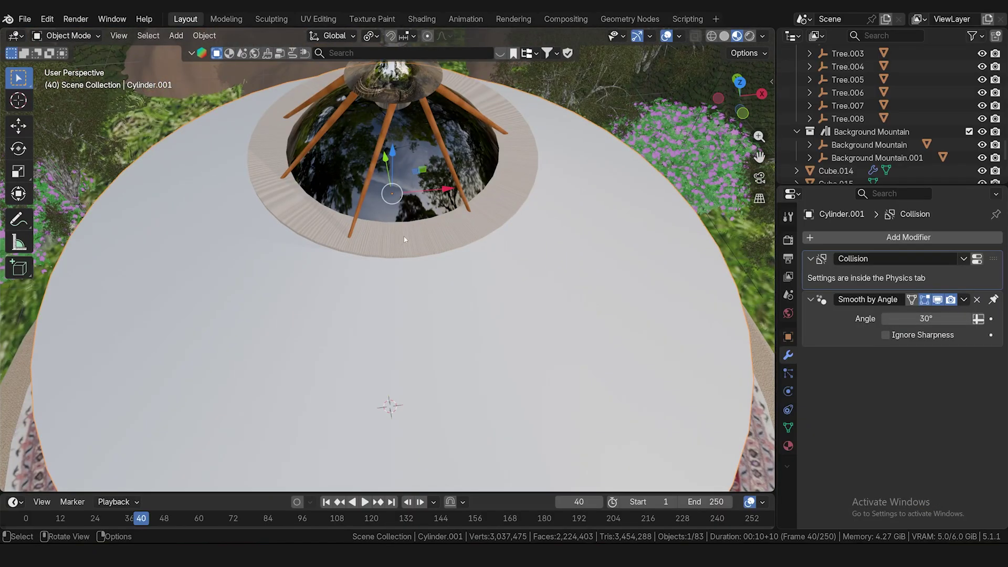
pyautogui.press('Tab')
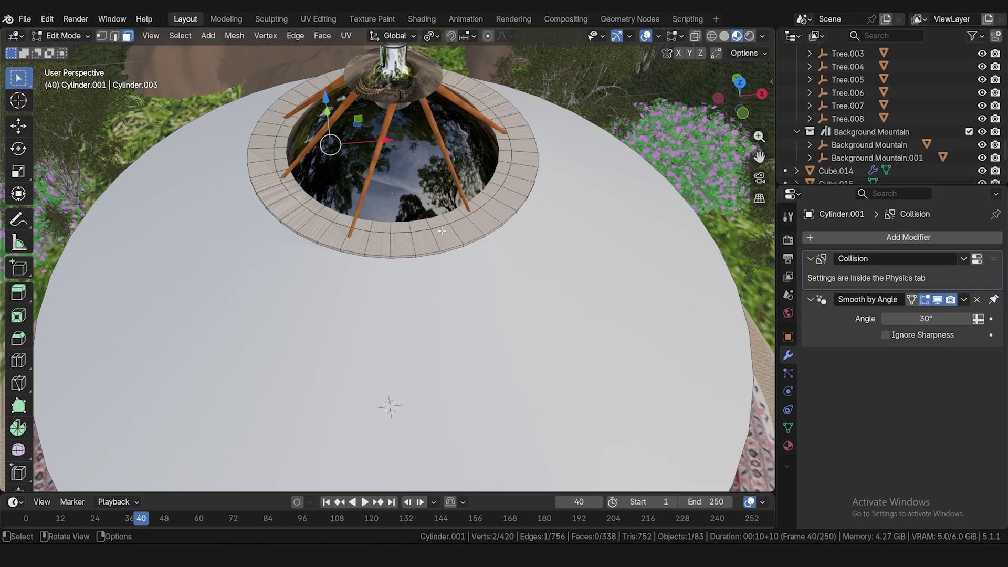
pyautogui.moveTo(488, 249); pyautogui.dragTo(509, 301, button='middle')
pyautogui.press('KP_7')
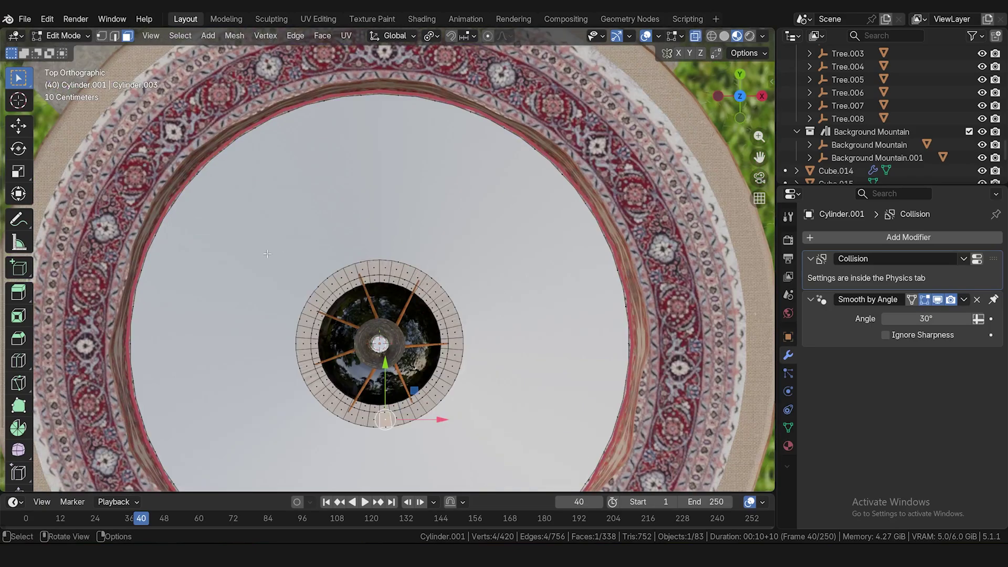
pyautogui.hotkey('ctrl', 'l')
pyautogui.press('p')
pyautogui.click(369, 391)
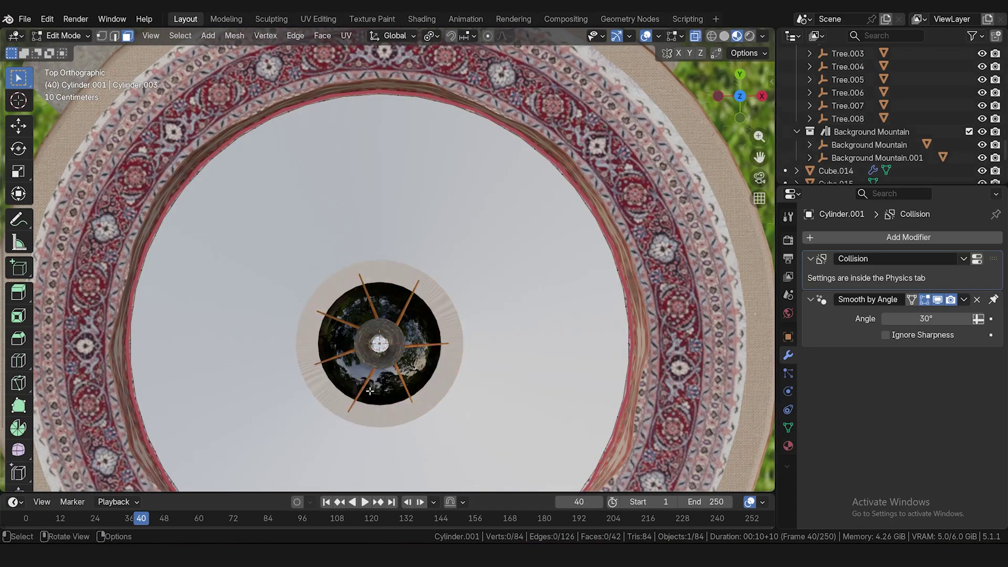
pyautogui.click(65, 36)
pyautogui.click(69, 50)
pyautogui.click(432, 385)
pyautogui.moveTo(431, 386); pyautogui.dragTo(417, 306, button='middle')
pyautogui.scroll(-4, 417, 305)
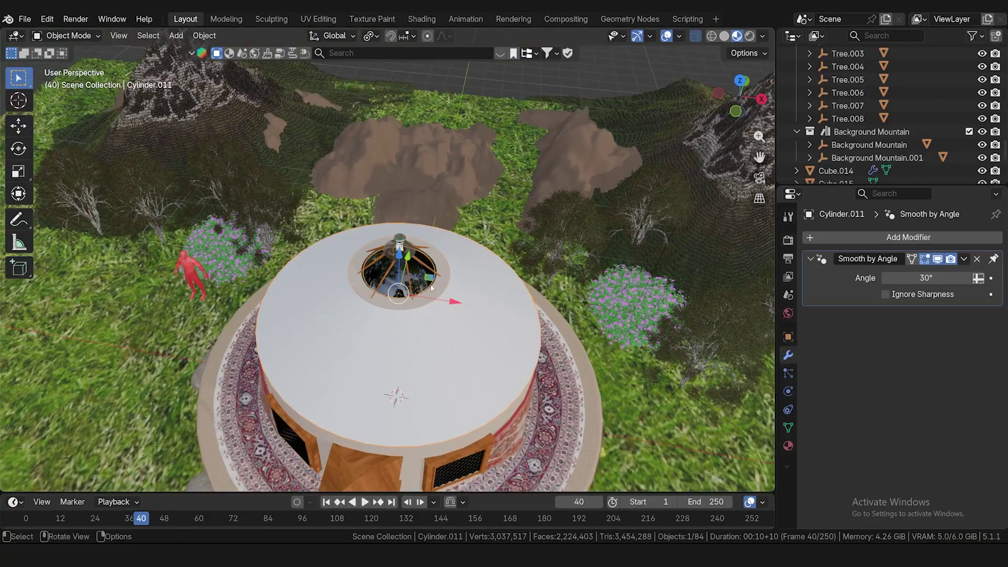
# - Undo the separation of the roof ring and restore the original wall mesh
pyautogui.press('KP_Divide')
pyautogui.hotkey('ctrl', 'z')
pyautogui.hotkey('ctrl', 'z')
pyautogui.hotkey('ctrl', 'z')
pyautogui.hotkey('ctrl', 'z')
pyautogui.hotkey('ctrl', 'z')
pyautogui.hotkey('ctrl', 'z')
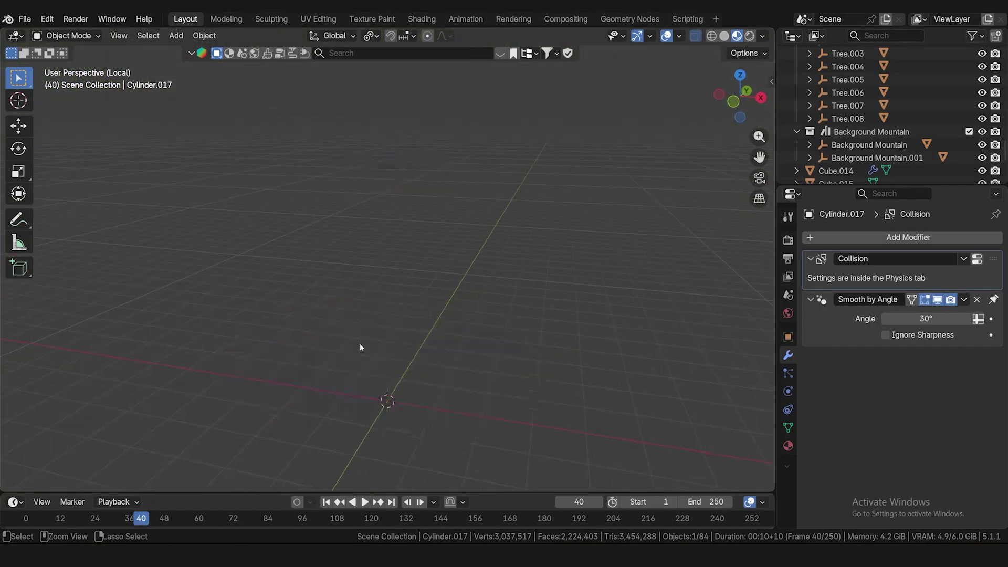
pyautogui.hotkey('ctrl', 'z')
pyautogui.hotkey('ctrl', 'z')
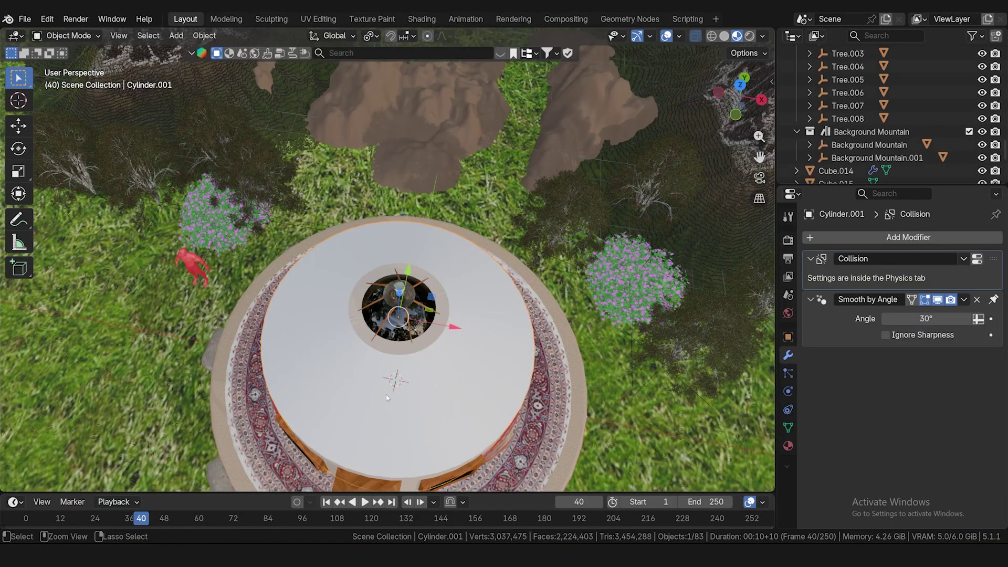
# - Isolate the wall mesh, separate the roof-opening ring's faces into their own object without the base, and return to Object Mode
pyautogui.press('KP_Divide')
pyautogui.moveTo(423, 334); pyautogui.dragTo(420, 377, button='middle')
pyautogui.press('Tab')
pyautogui.moveTo(309, 340); pyautogui.dragTo(457, 189)
pyautogui.moveTo(458, 189); pyautogui.dragTo(416, 95, button='middle')
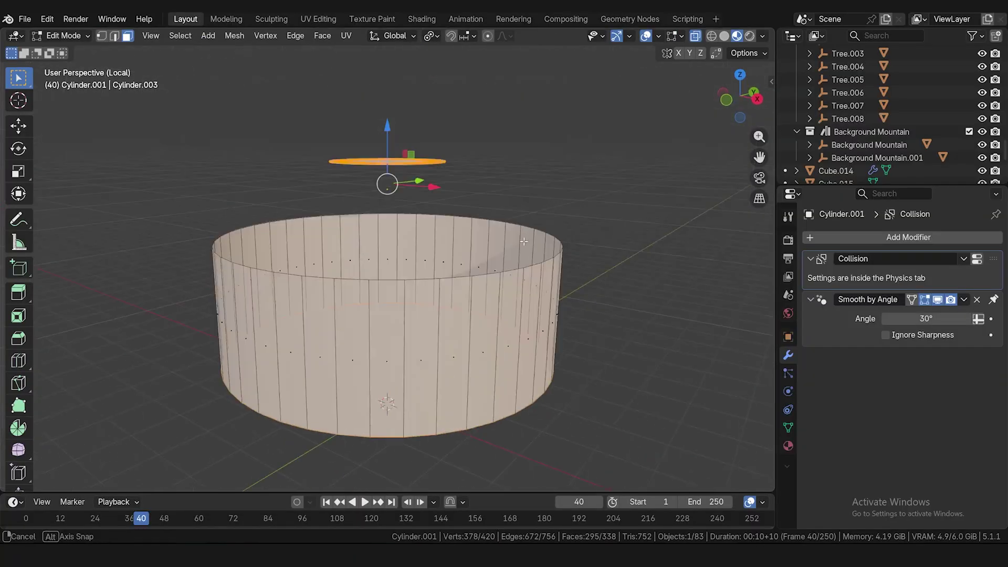
pyautogui.keyDown('shift'); pyautogui.click(390, 380); pyautogui.keyUp('shift')
pyautogui.moveTo(431, 255); pyautogui.dragTo(435, 352, button='middle')
pyautogui.press('p')
pyautogui.press('s')
pyautogui.press('KP_Divide')
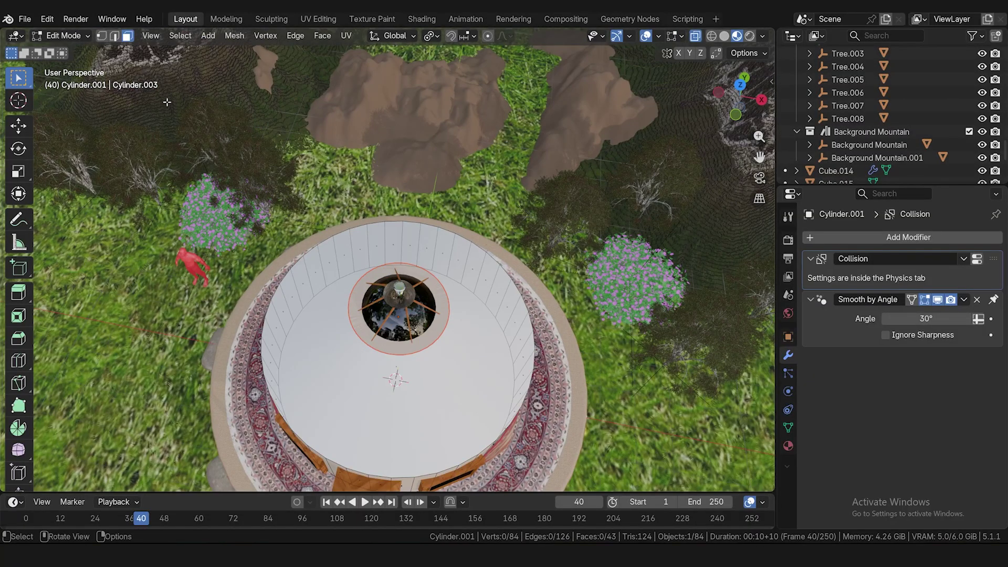
pyautogui.click(84, 37)
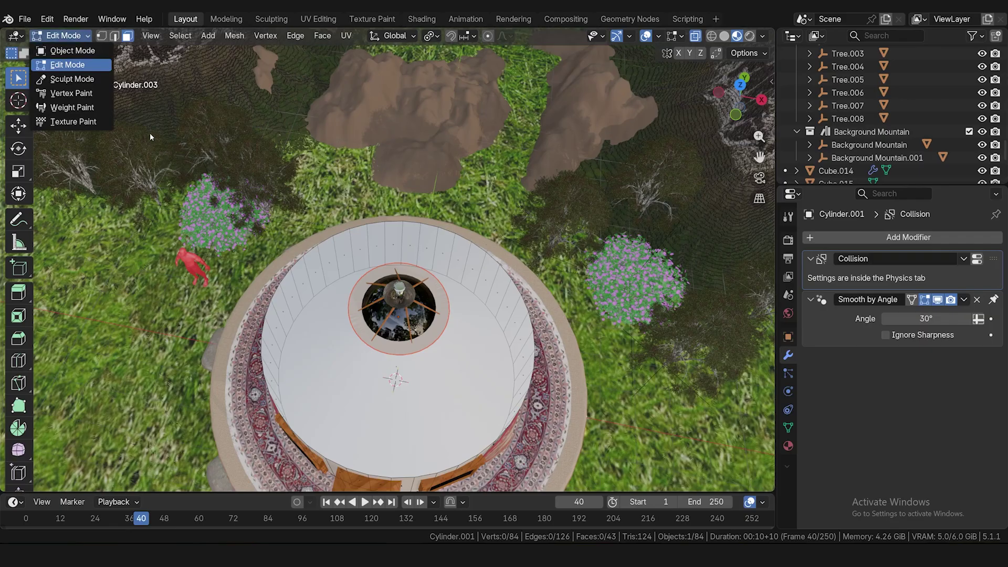
pyautogui.click(71, 51)
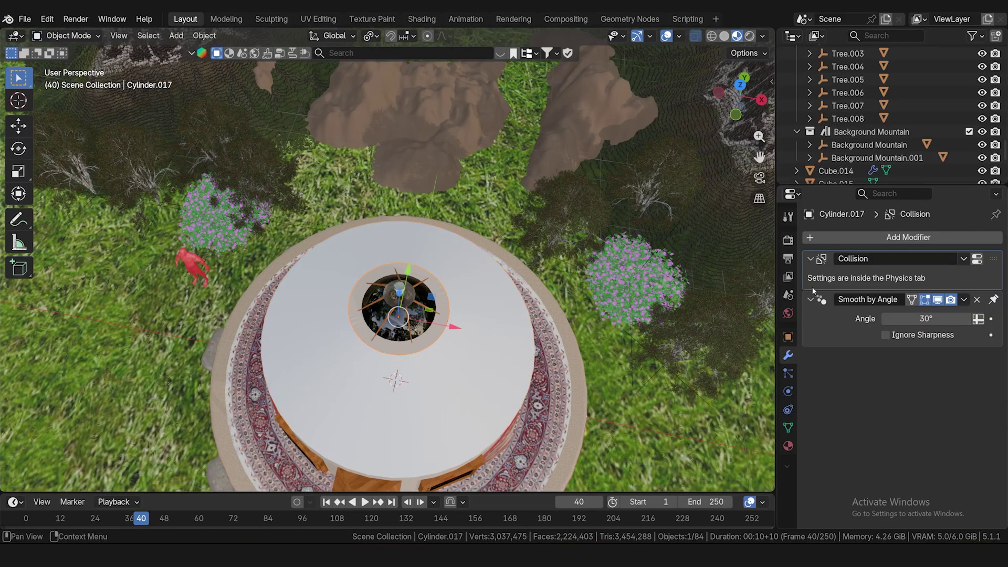
# - Select the separated roof ring, apply all its transforms and set its origin to its geometry
pyautogui.click(788, 446)
pyautogui.click(551, 258)
pyautogui.click(441, 313)
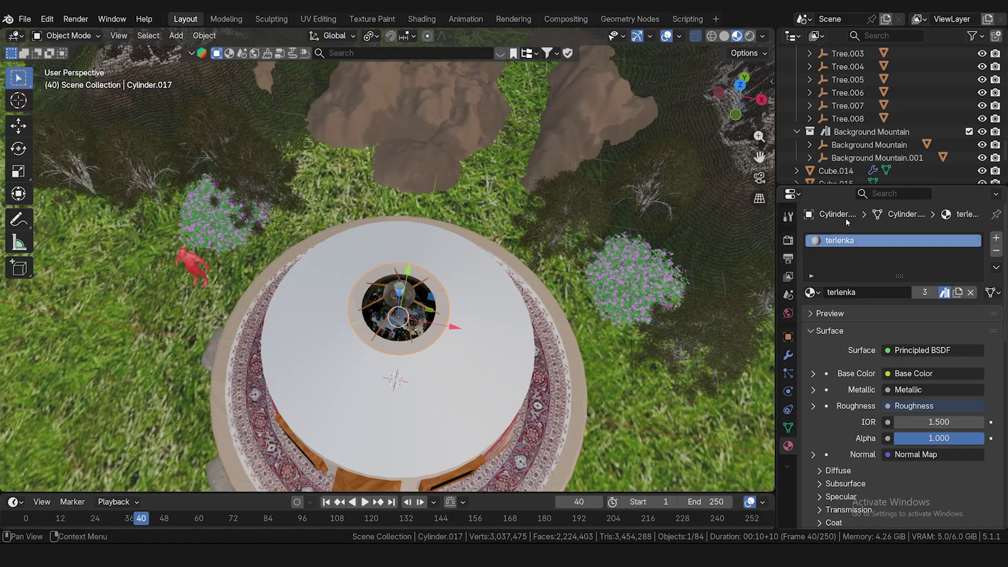
pyautogui.hotkey('ctrl', 'a')
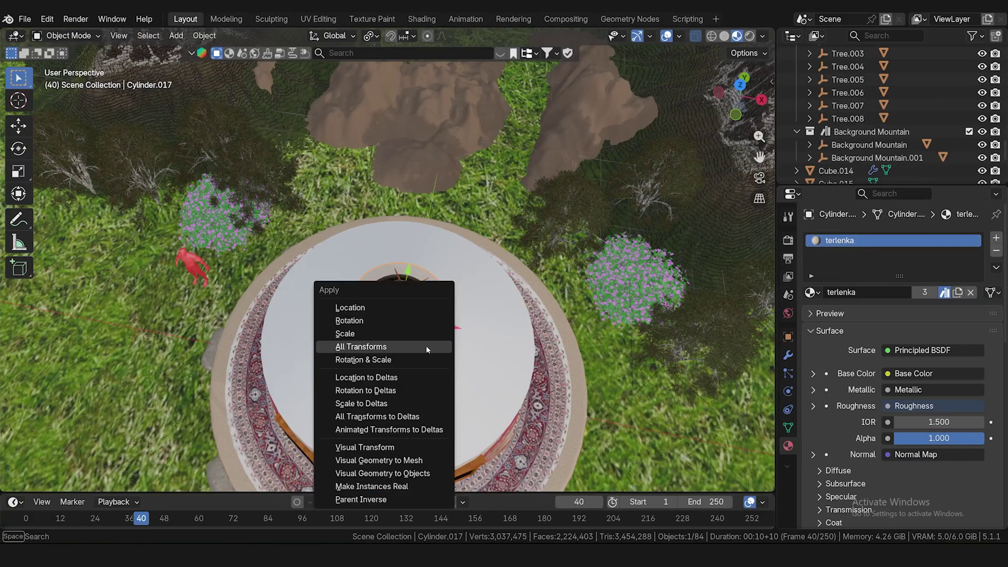
pyautogui.click(426, 345)
pyautogui.rightClick(427, 338)
pyautogui.rightClick(422, 336)
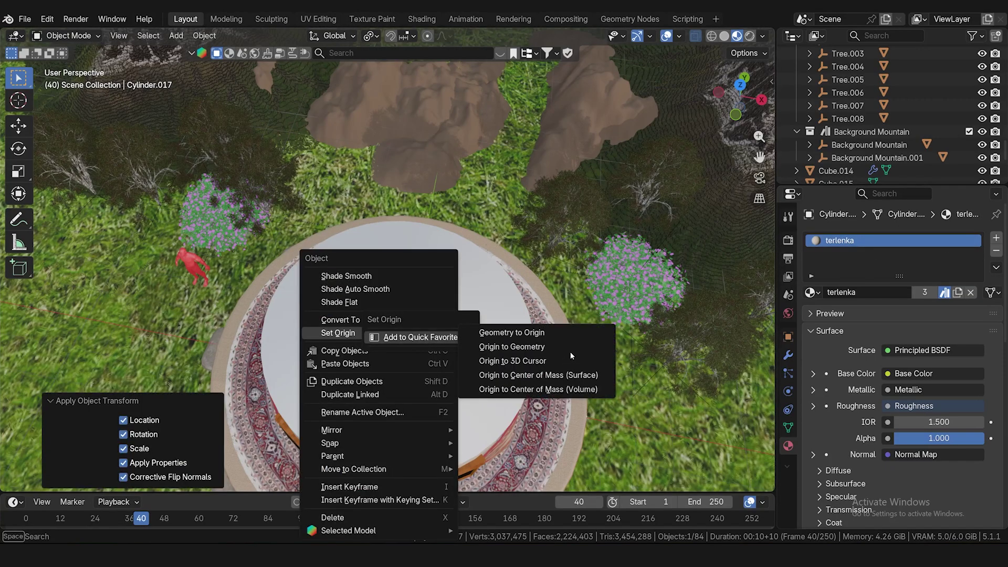
pyautogui.click(512, 346)
# - Select the roof ring's whole UV layout in the UV Editing workspace, then rotate and scale it
pyautogui.scroll(6, 442, 362)
pyautogui.scroll(-4, 442, 362)
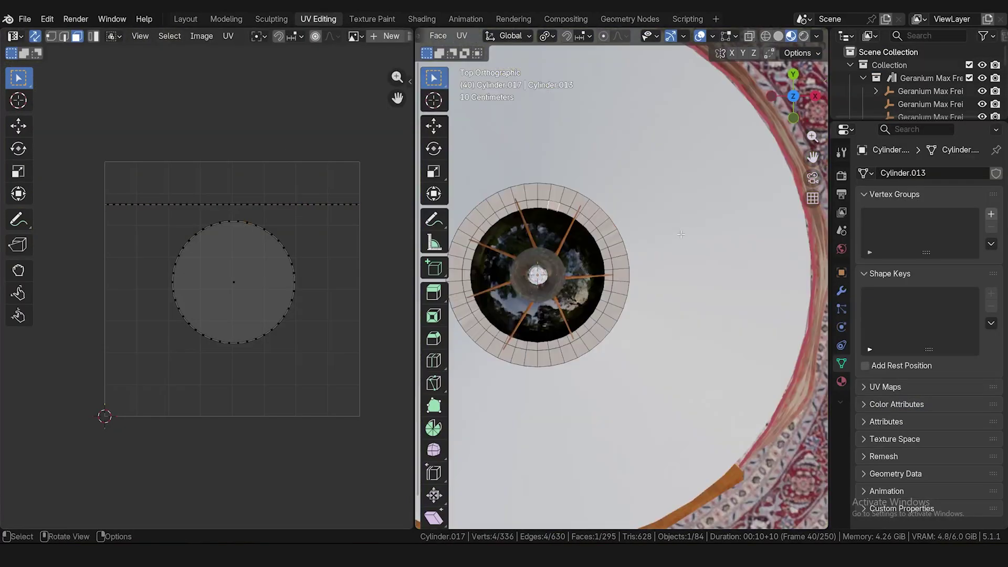
pyautogui.press('a')
pyautogui.press('r')
pyautogui.click(327, 108)
pyautogui.press('s')
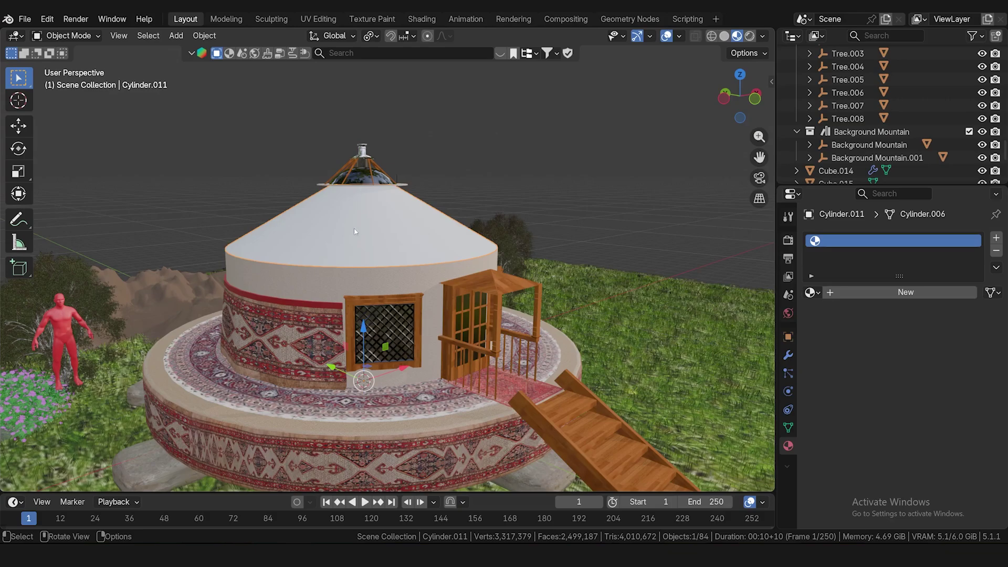
# - Assign the existing material carpet.003 to the conical roof
pyautogui.click(811, 292)
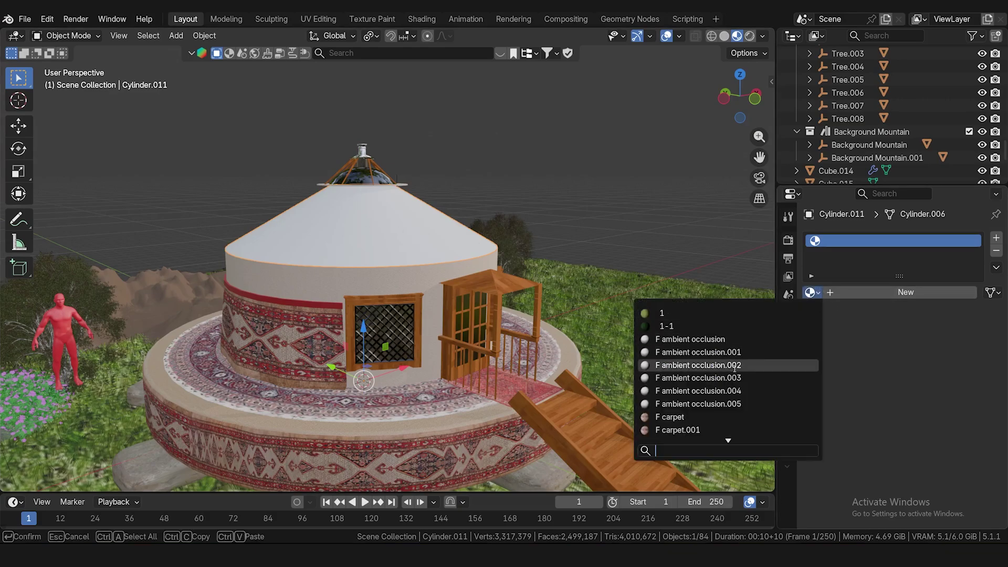
pyautogui.write('carpet')
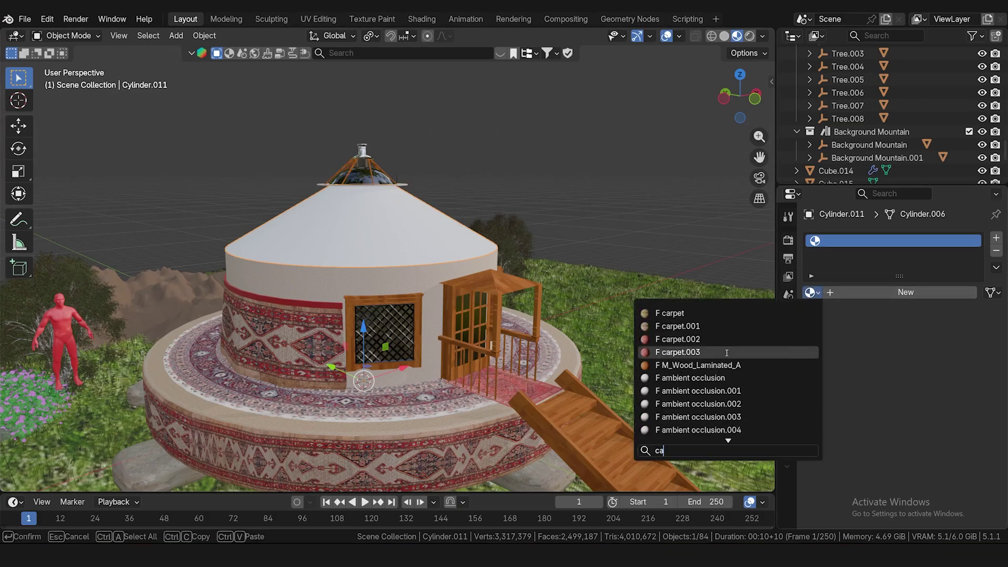
pyautogui.click(727, 353)
# - Check the direction of the conical roof's face normals in Edit Mode
pyautogui.press('Tab')
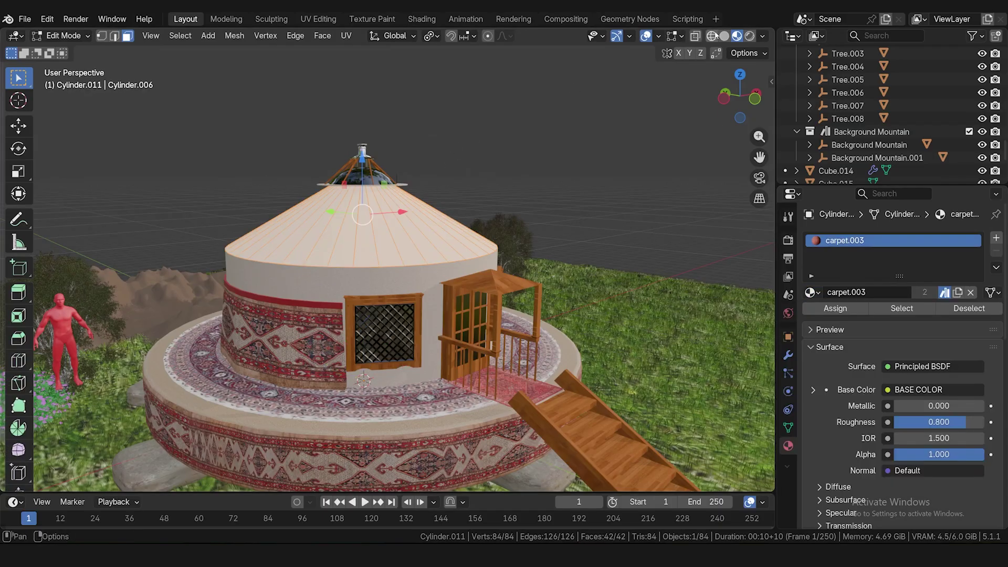
pyautogui.click(681, 36)
pyautogui.click(616, 266)
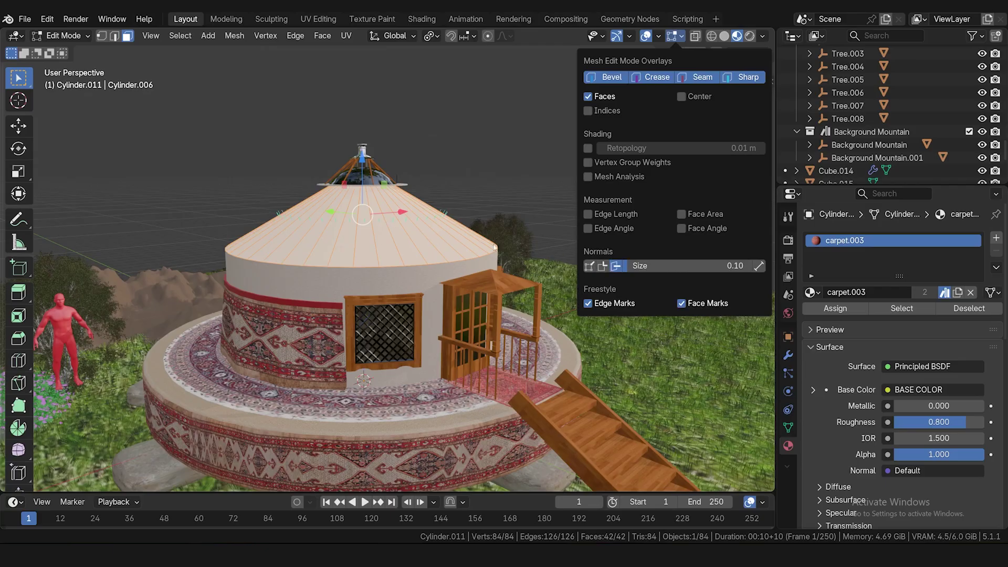
pyautogui.scroll(3, 365, 252)
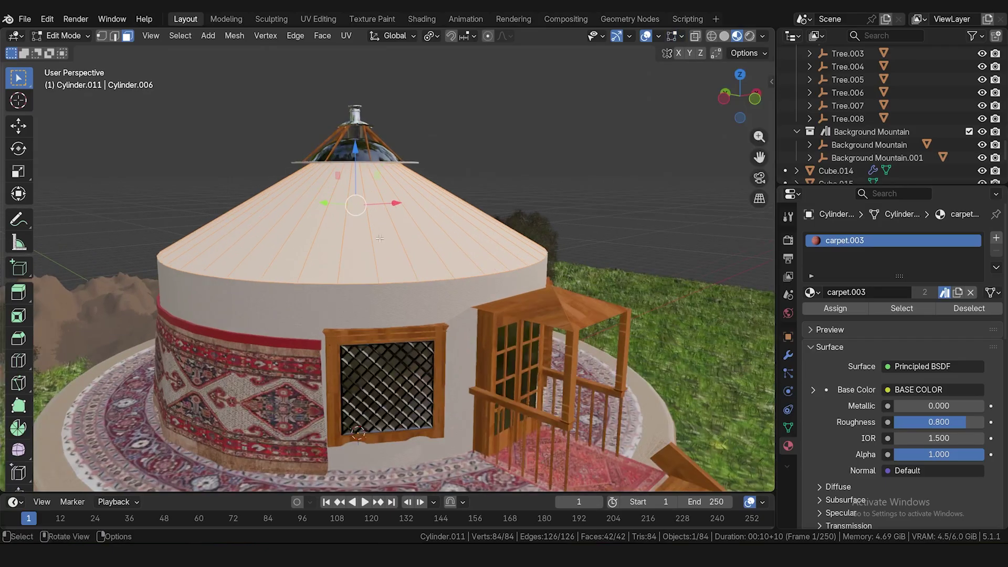
pyautogui.scroll(-2, 364, 252)
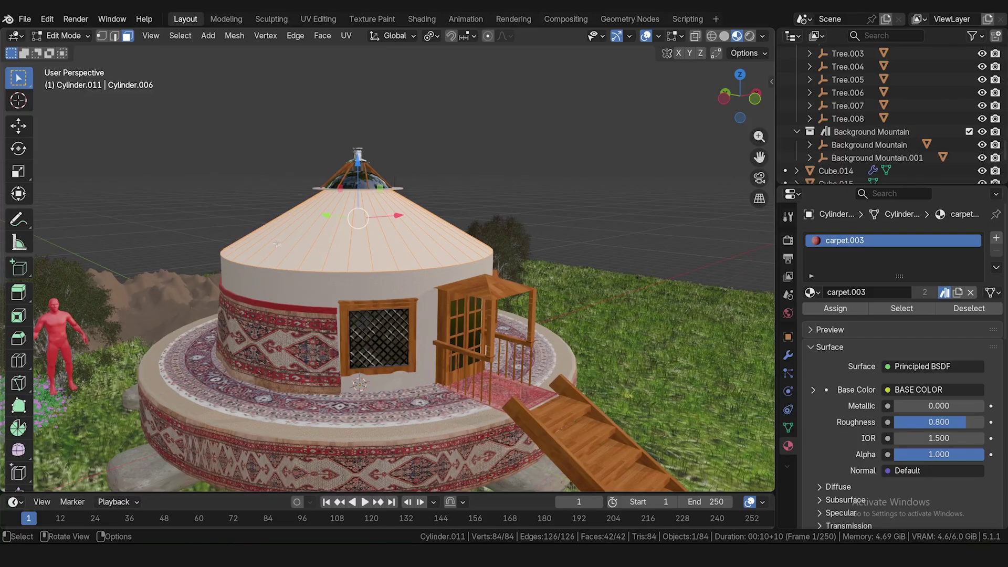
# - Unwrap the roof with Smart UV Project at a 66° angle limit and examine the carpet pattern from several sides
pyautogui.moveTo(277, 244); pyautogui.dragTo(223, 246, button='middle')
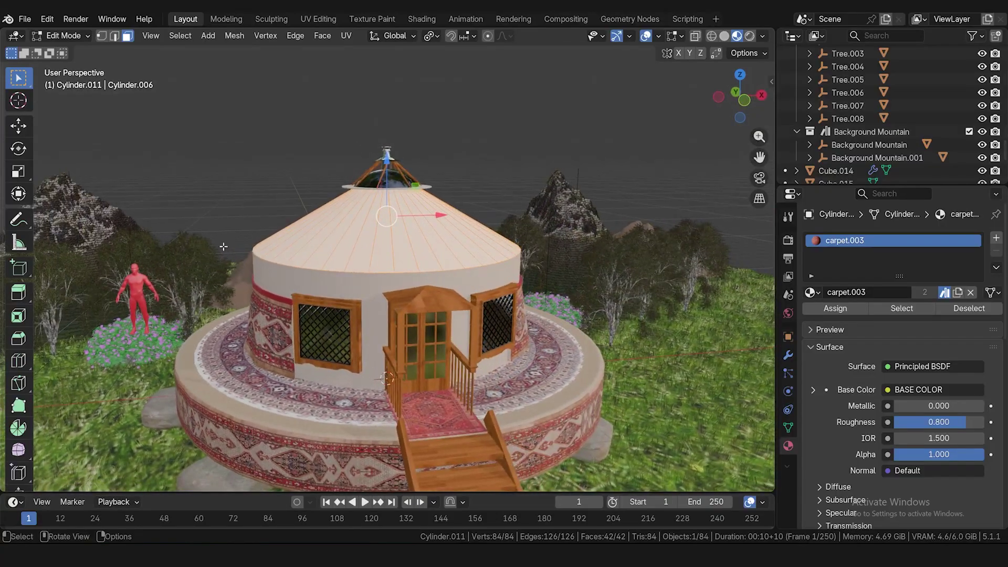
pyautogui.scroll(2, 336, 246)
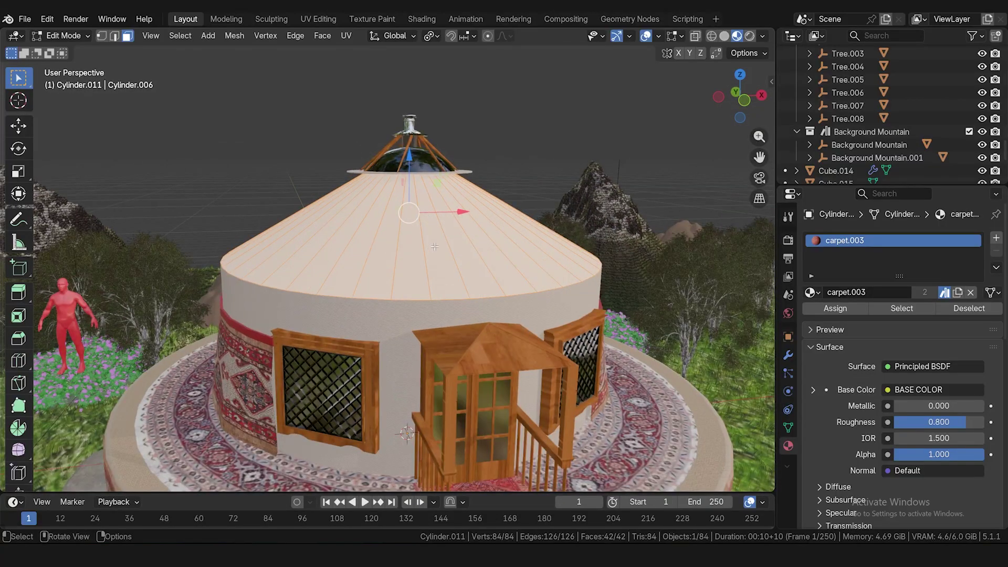
pyautogui.press('u')
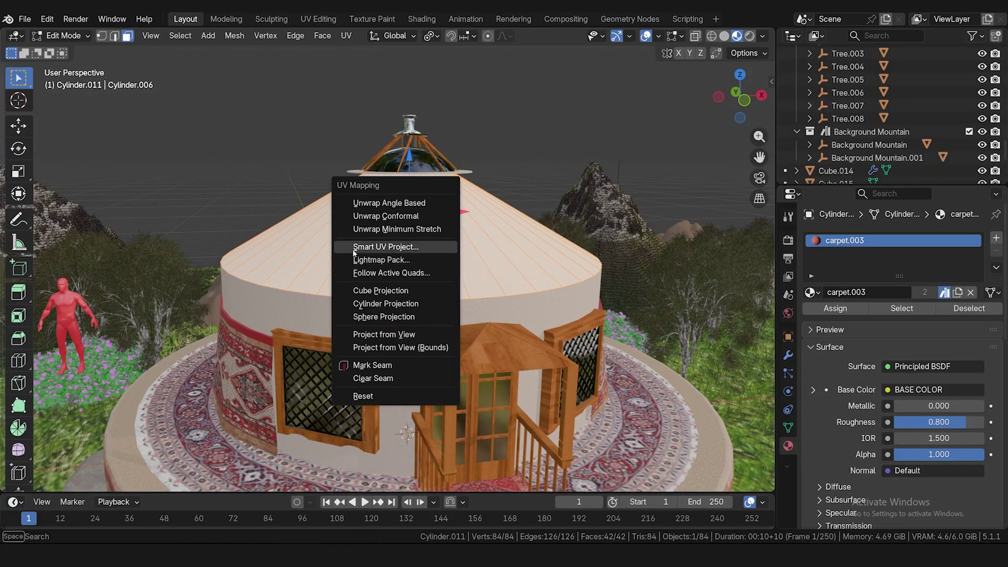
pyautogui.click(423, 246)
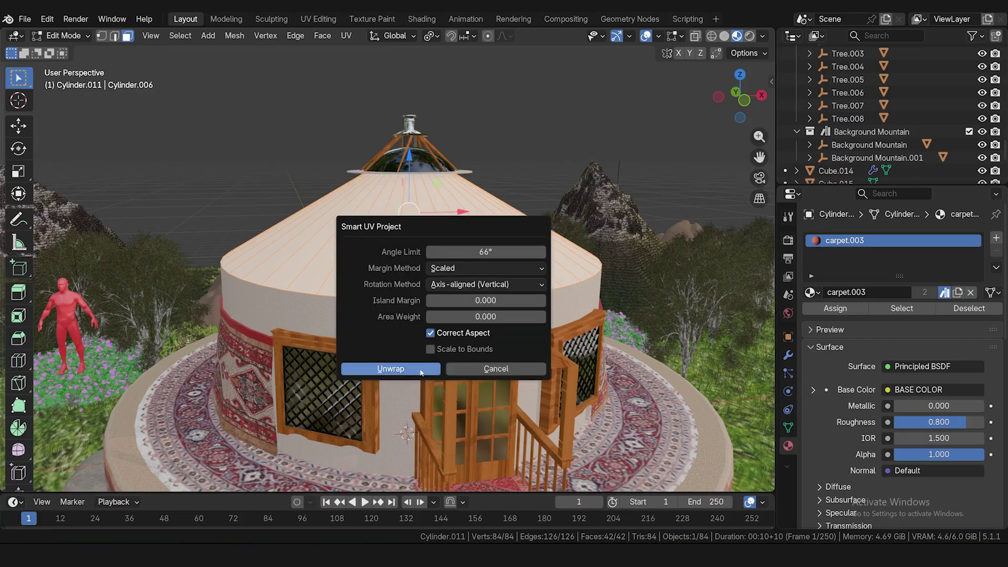
pyautogui.click(407, 372)
pyautogui.scroll(-3, 301, 283)
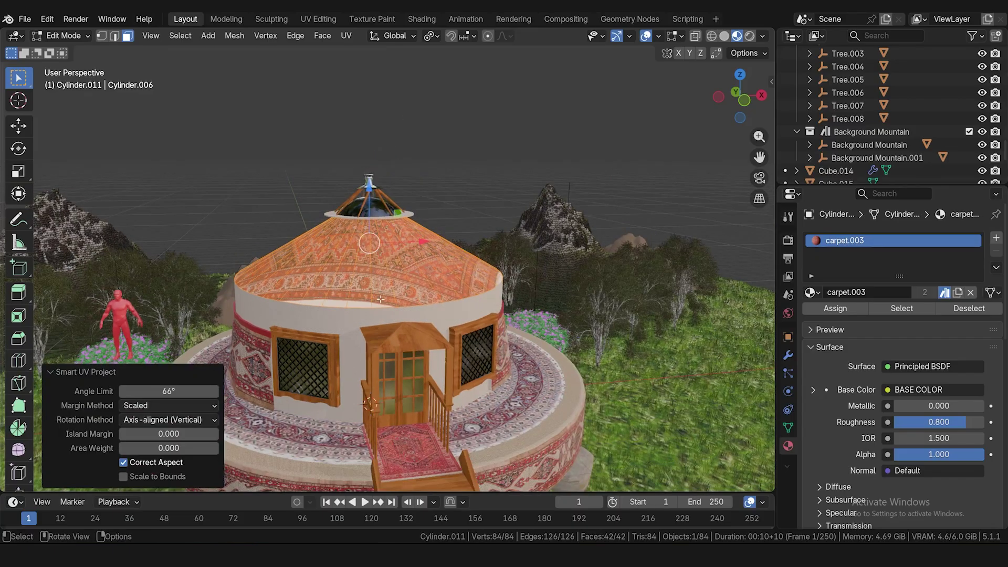
pyautogui.moveTo(306, 256); pyautogui.dragTo(299, 283, button='middle')
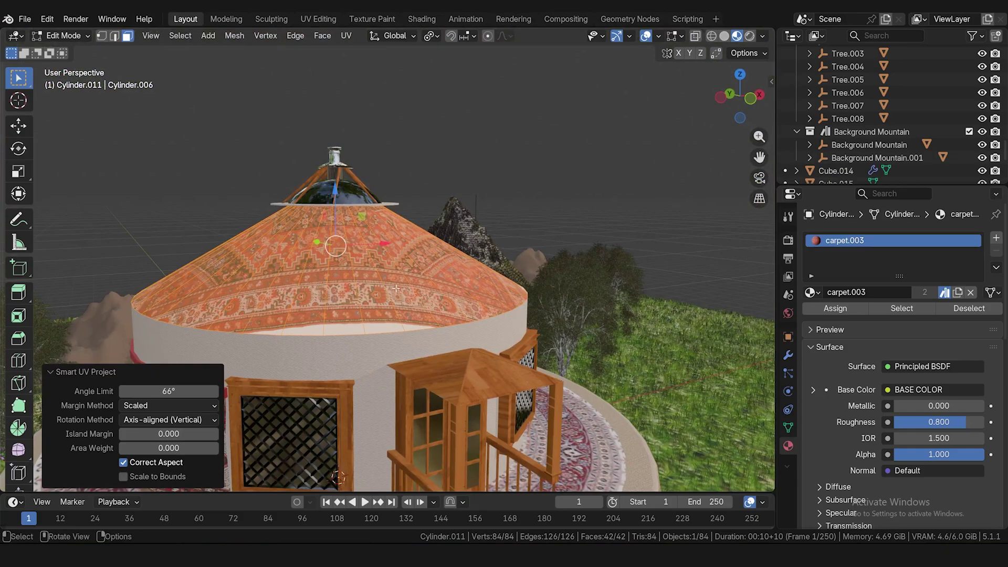
pyautogui.moveTo(323, 276); pyautogui.dragTo(372, 293, button='middle')
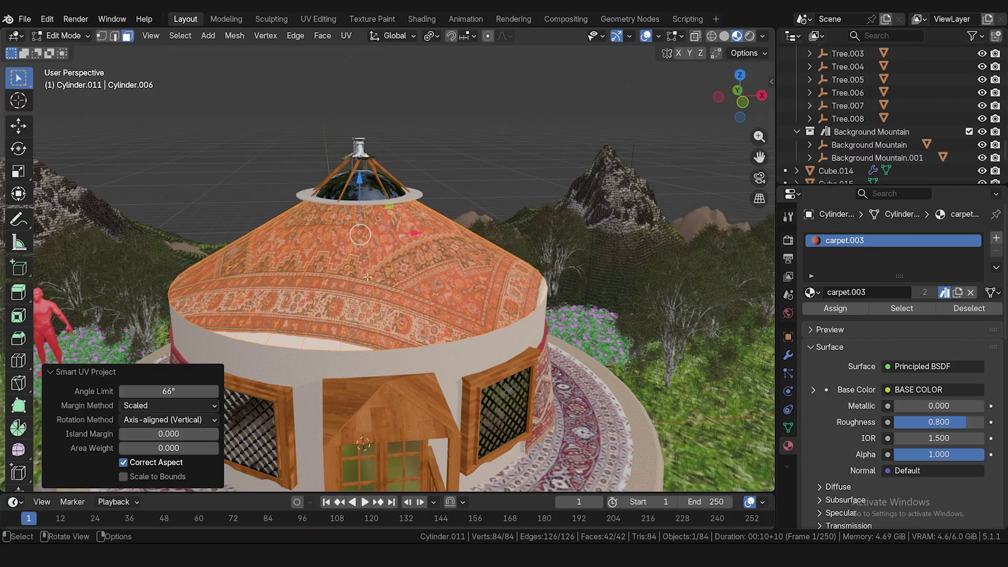
# - Scale the roof's UV island by about 0.93 in the UV Editing workspace so it sits inside the UV square
pyautogui.click(316, 19)
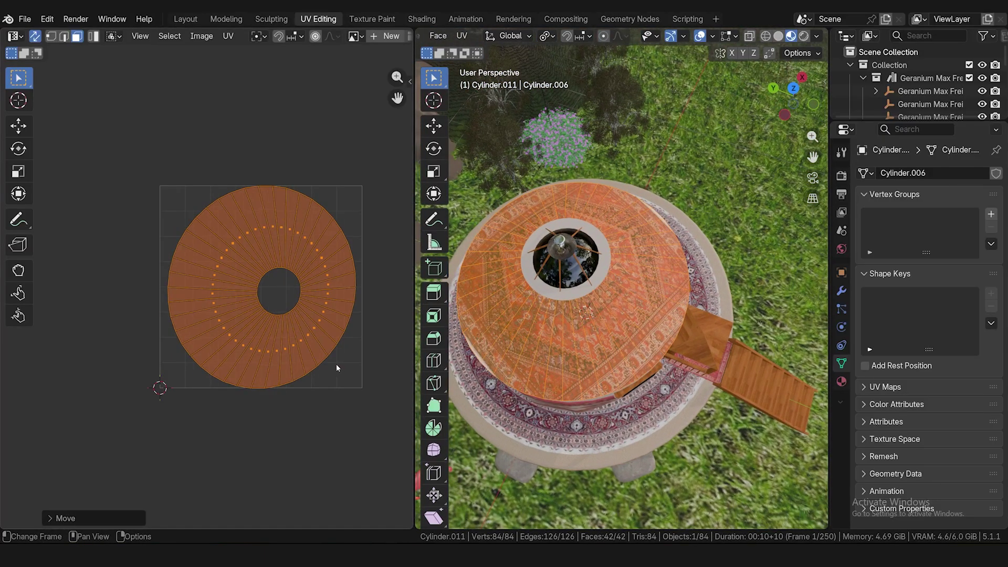
pyautogui.press('s')
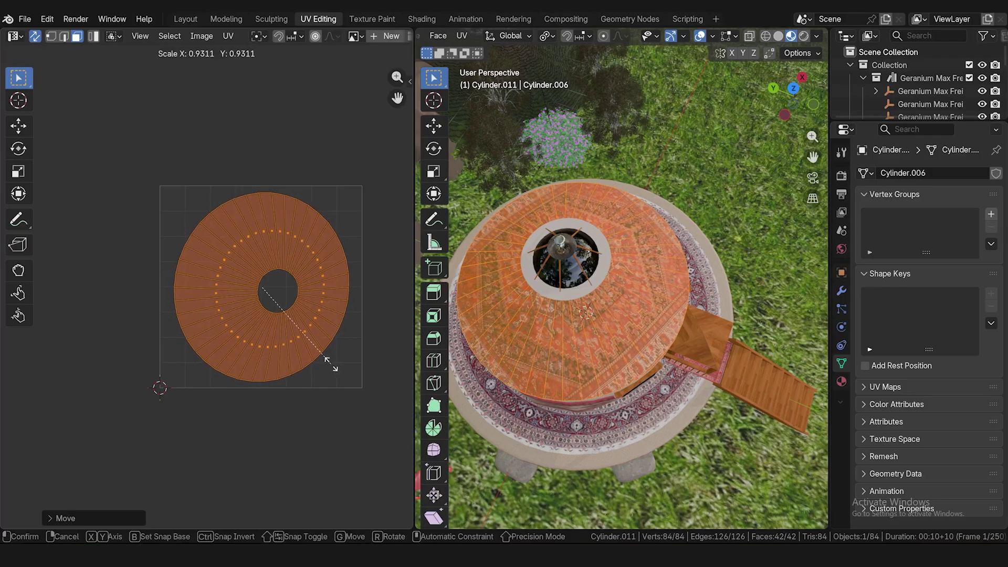
pyautogui.click(331, 366)
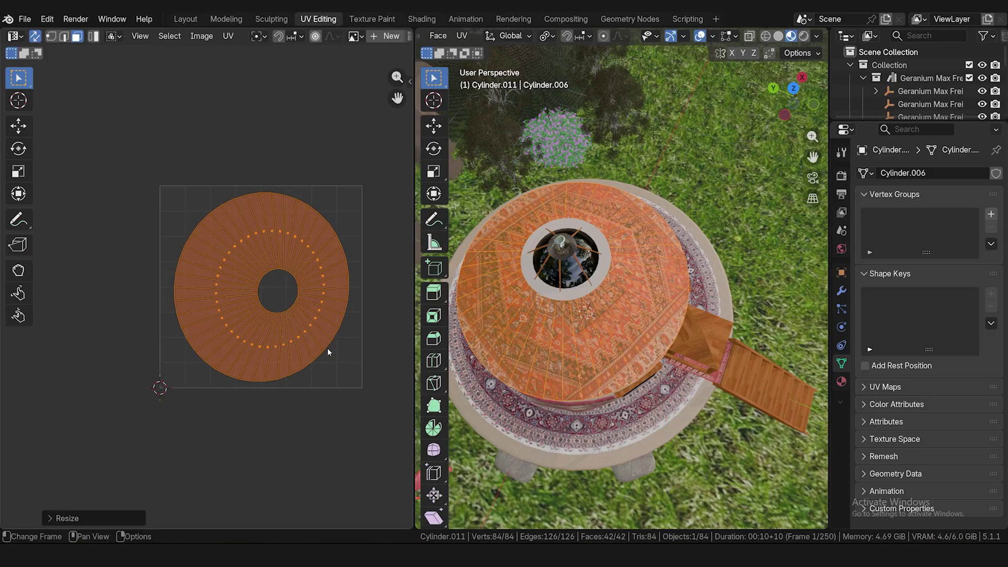
# - Shift the roof's UV island about 0.01 along X inside the UV square
pyautogui.press('g')
pyautogui.press('x')
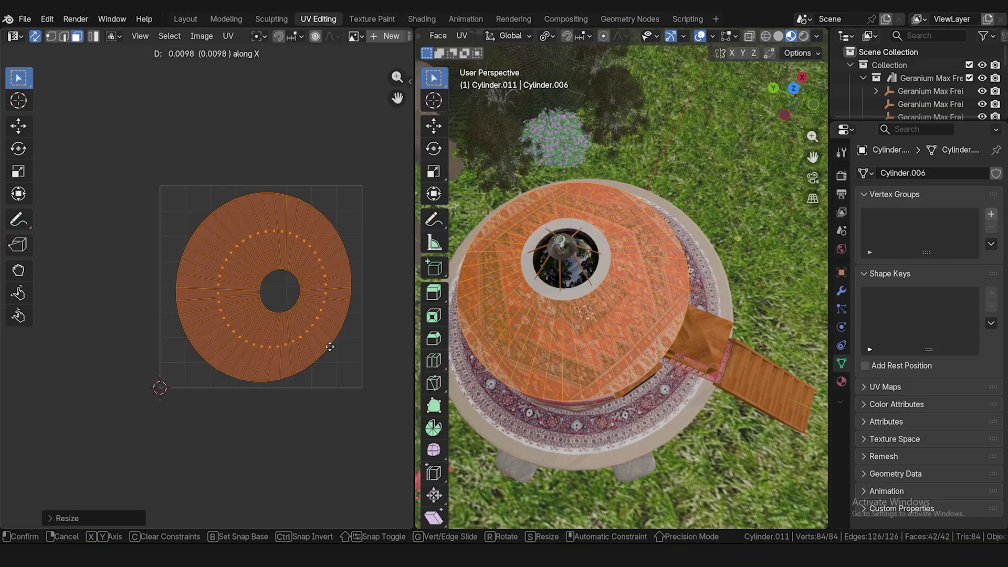
pyautogui.click(329, 347)
pyautogui.moveTo(678, 399); pyautogui.dragTo(668, 406, button='middle')
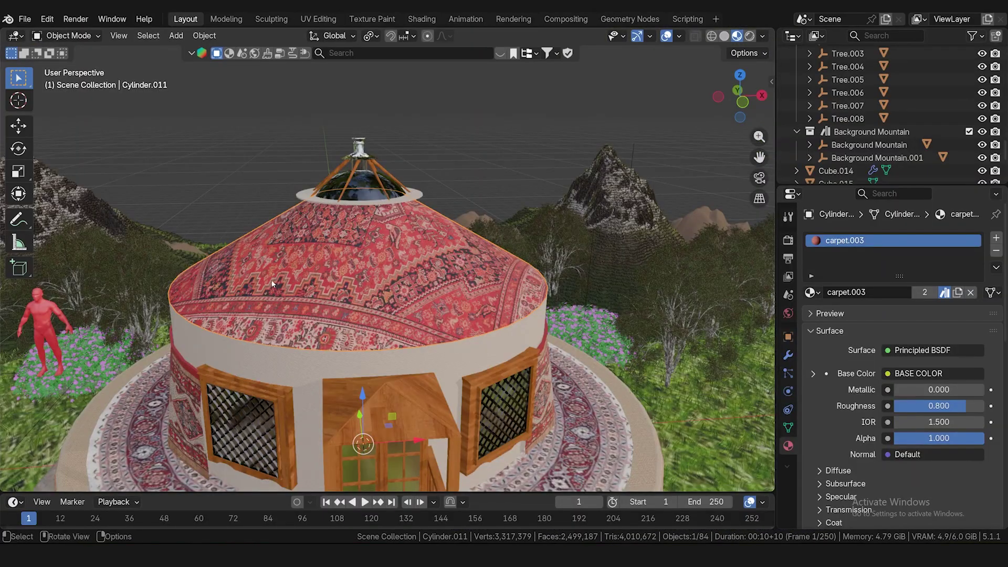
# - Inspect the carpeted yurt from several sides in the Layout workspace and save the file
pyautogui.scroll(-3, 272, 284)
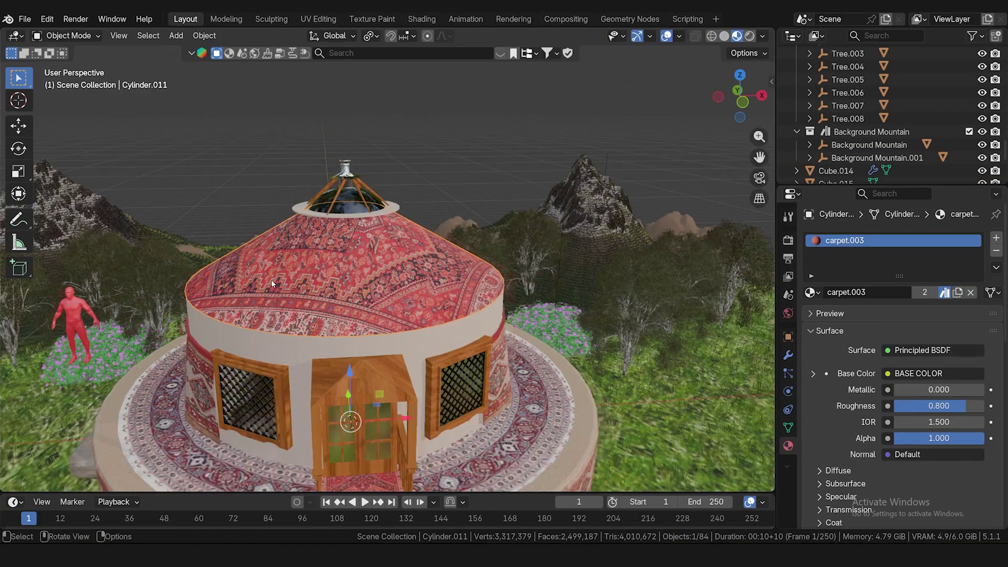
pyautogui.click(377, 414)
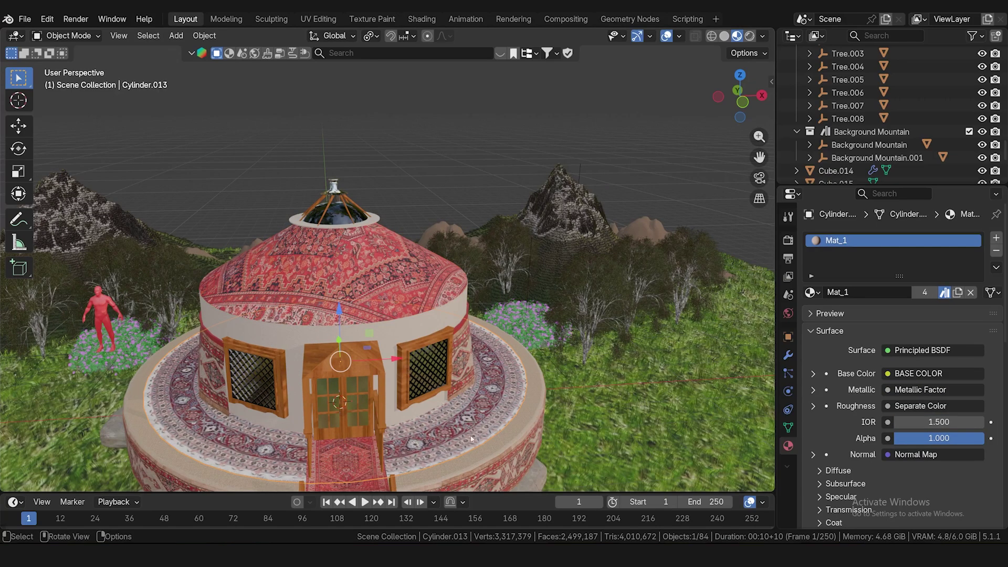
pyautogui.click(488, 391)
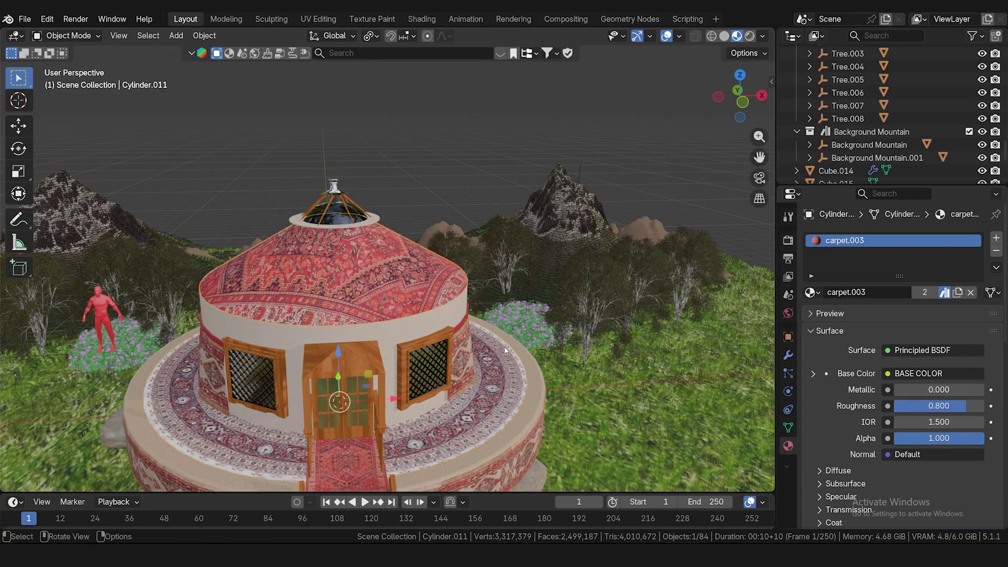
pyautogui.moveTo(505, 351); pyautogui.dragTo(363, 336, button='middle')
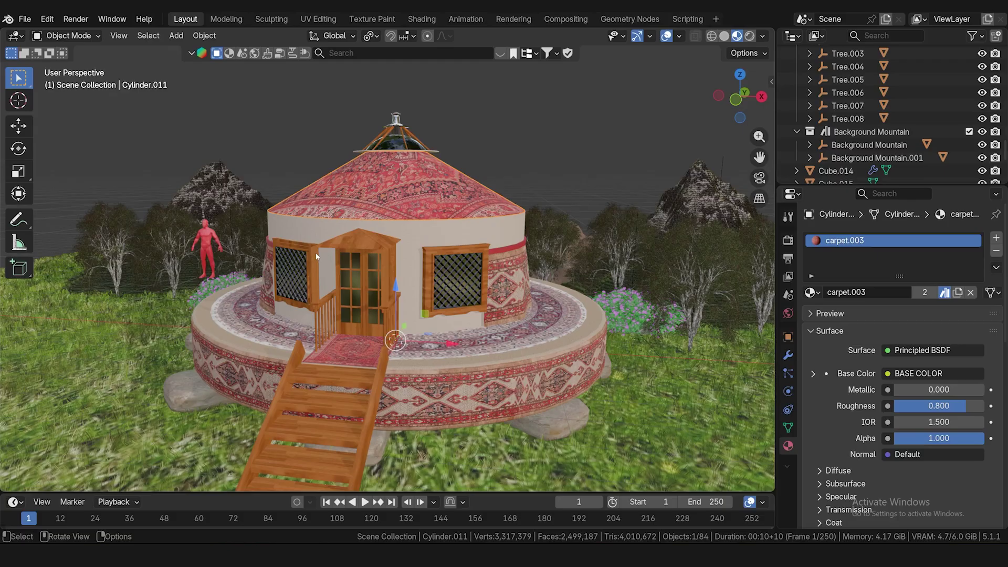
pyautogui.click(24, 19)
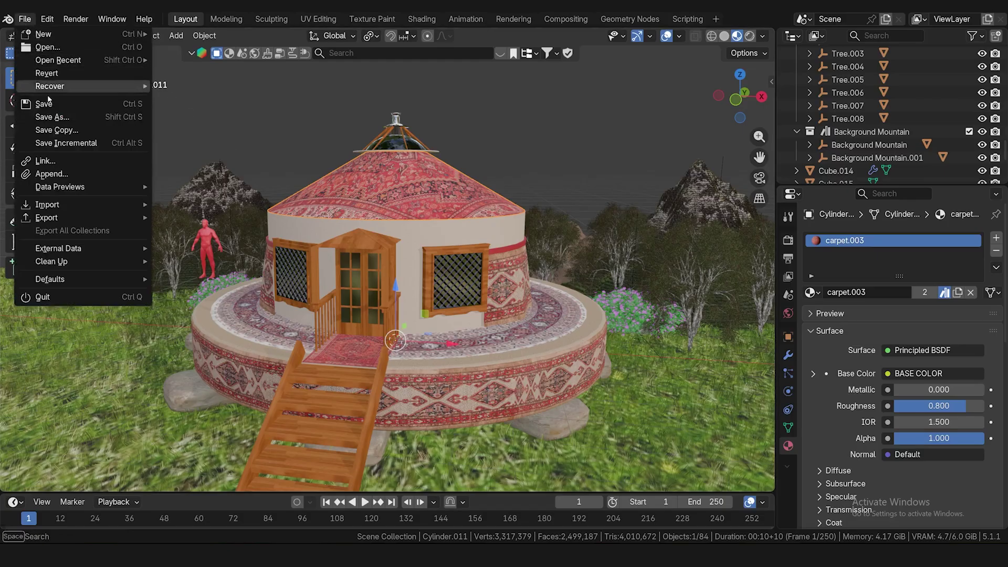
pyautogui.click(59, 105)
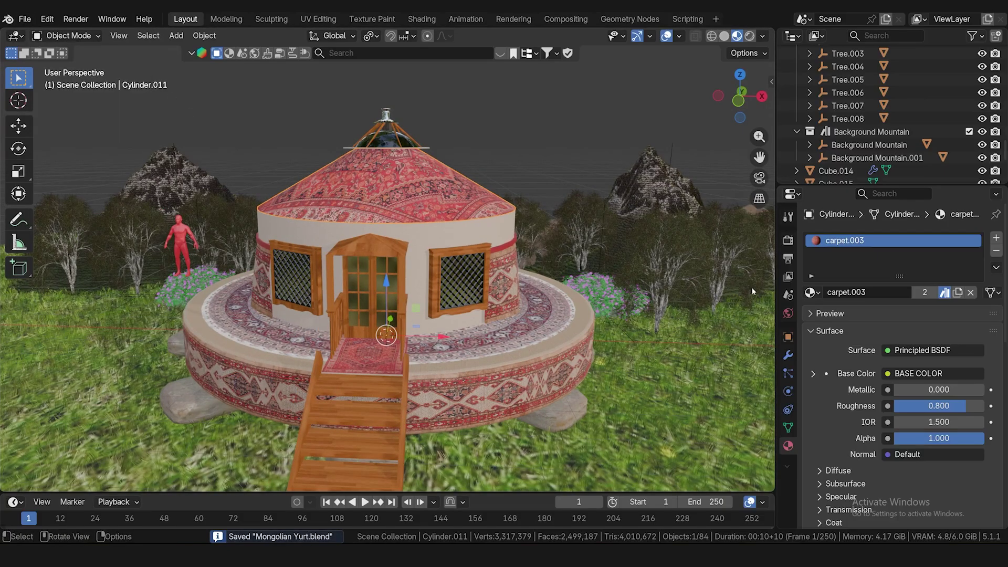
# - Assign a Sky Texture to the world's background color
pyautogui.click(788, 313)
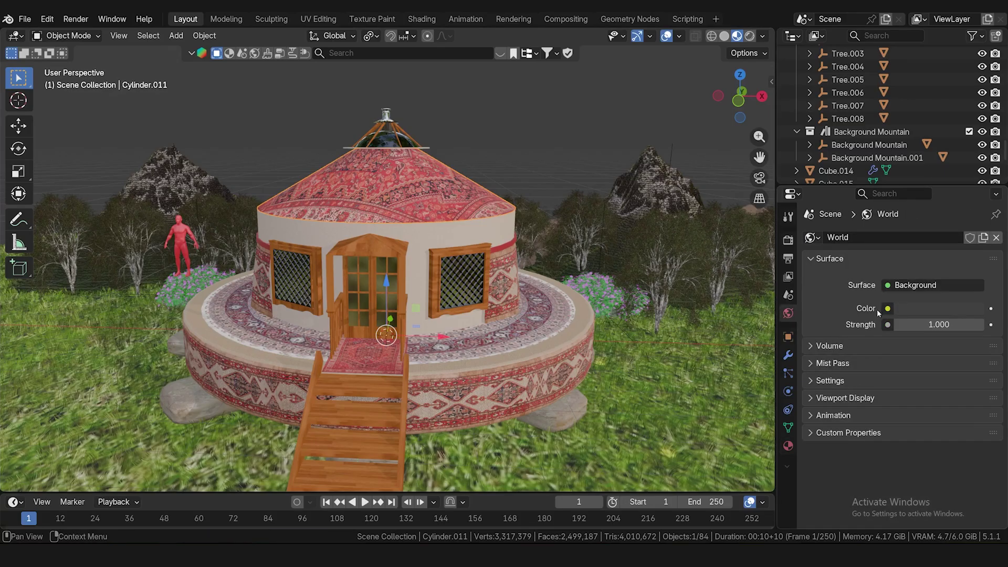
pyautogui.click(887, 309)
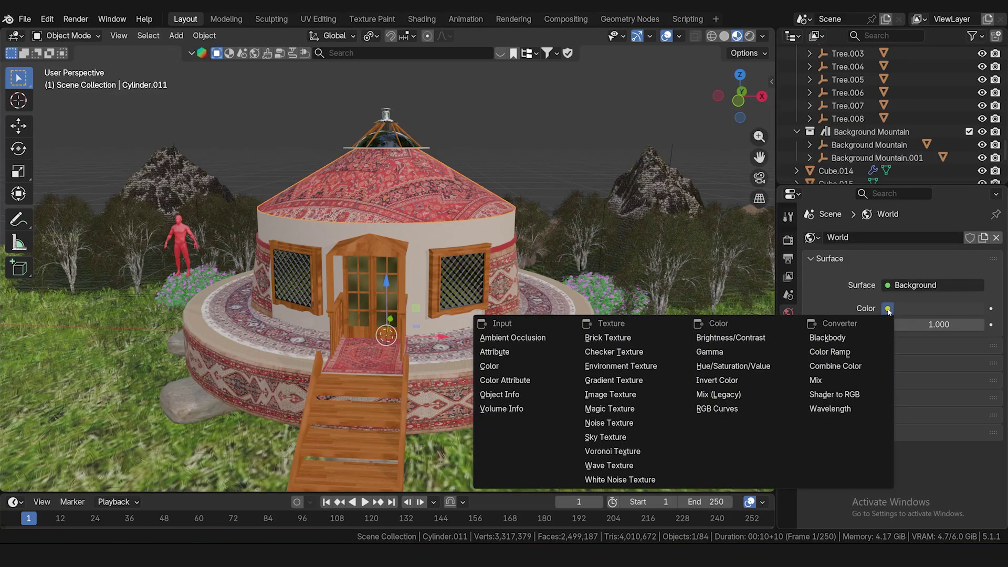
pyautogui.click(637, 438)
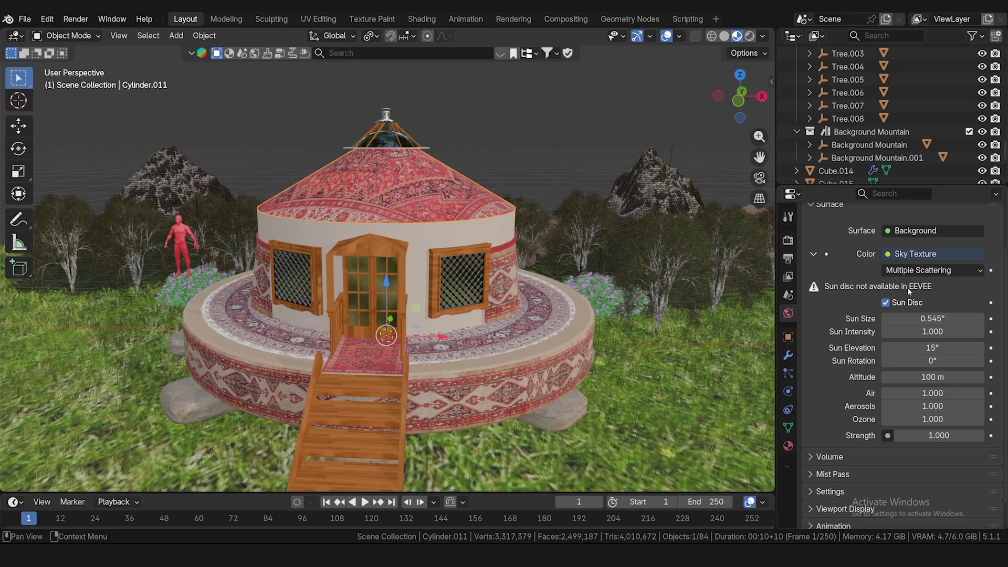
# - Change the render engine from EEVEE to Cycles and return to the world's sky settings
pyautogui.click(787, 241)
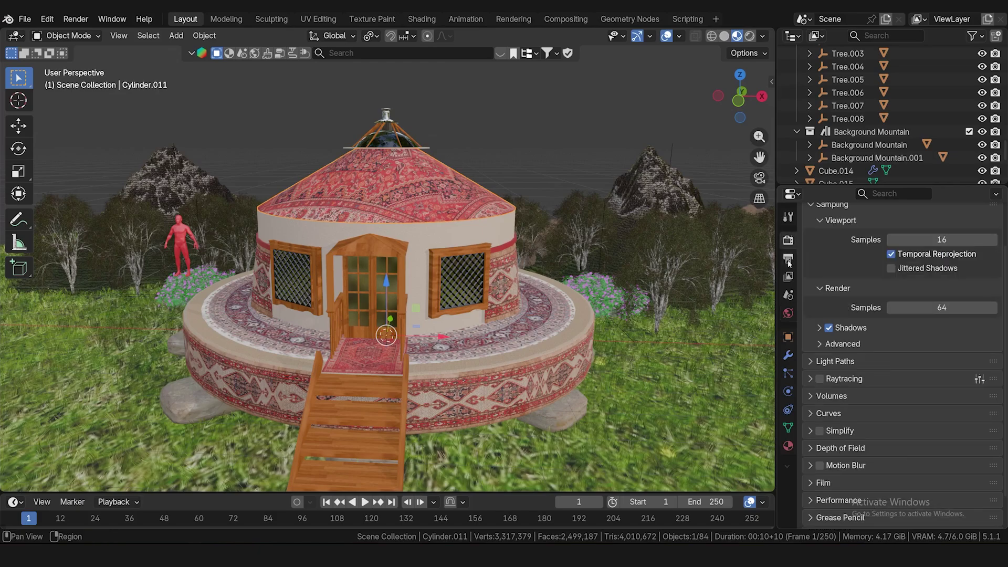
pyautogui.scroll(3, 914, 238)
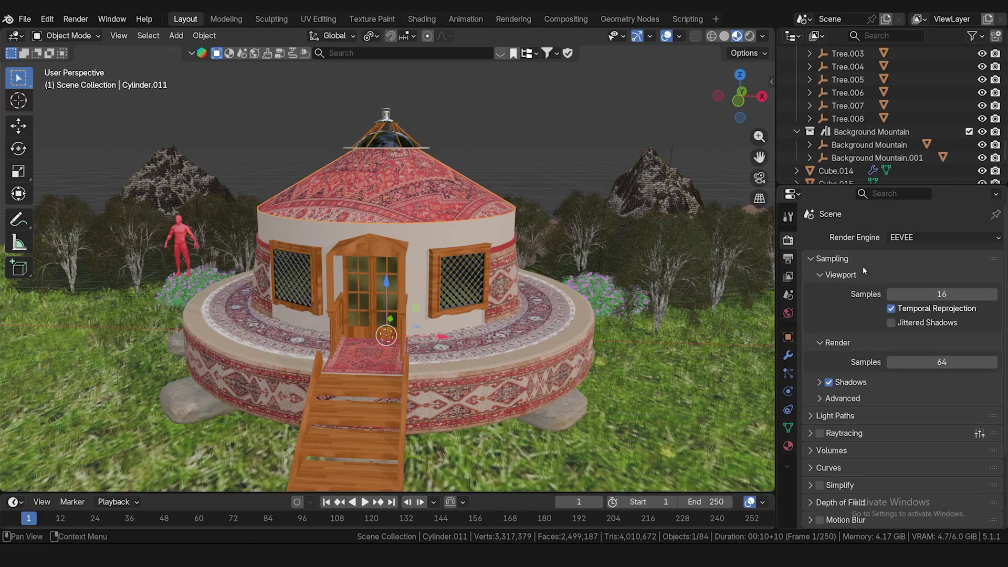
pyautogui.click(914, 238)
pyautogui.click(904, 281)
pyautogui.click(788, 314)
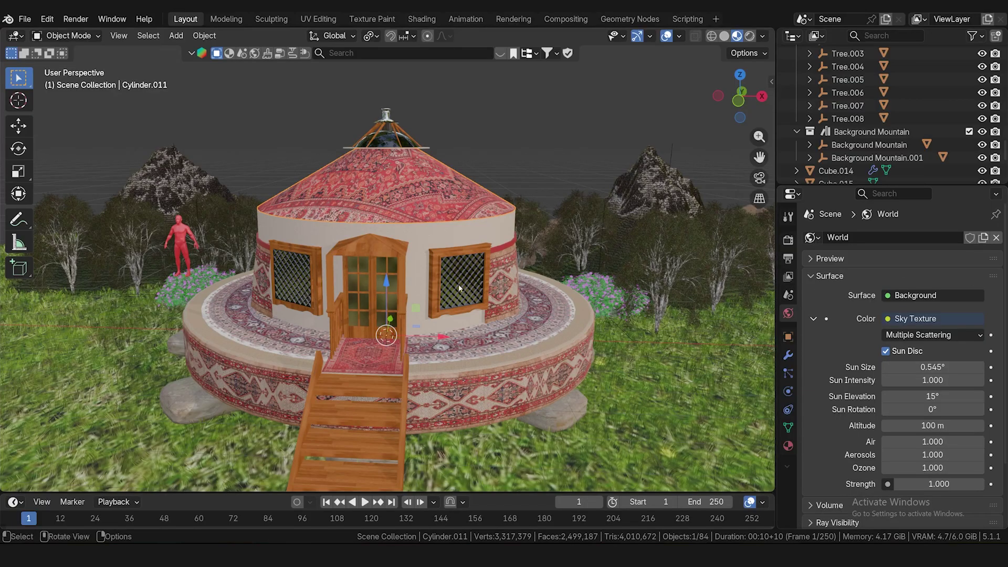
# - Preview the whole yurt scene under the sky lighting in Rendered viewport shading
pyautogui.scroll(-1, 434, 279)
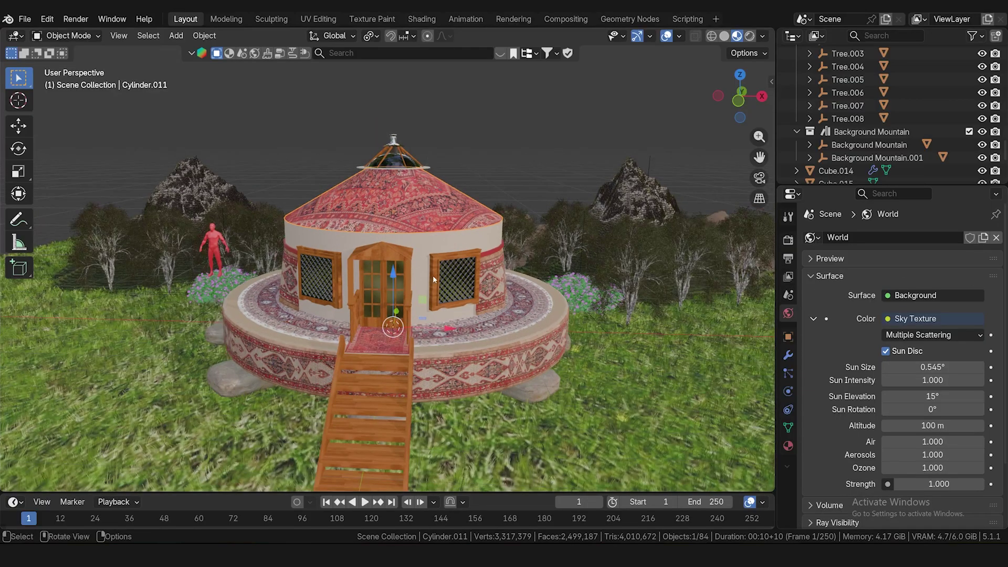
pyautogui.scroll(-2, 433, 279)
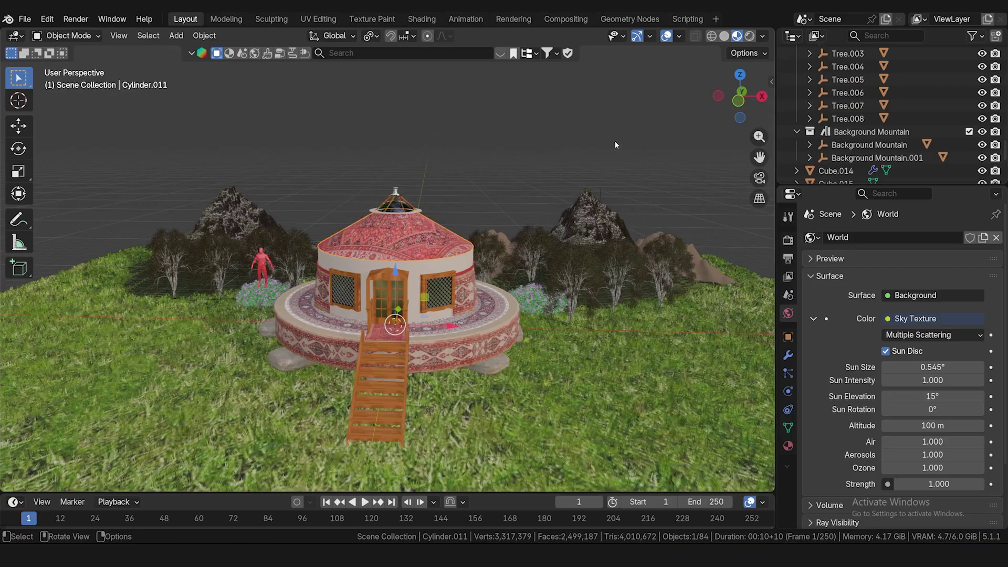
pyautogui.click(750, 37)
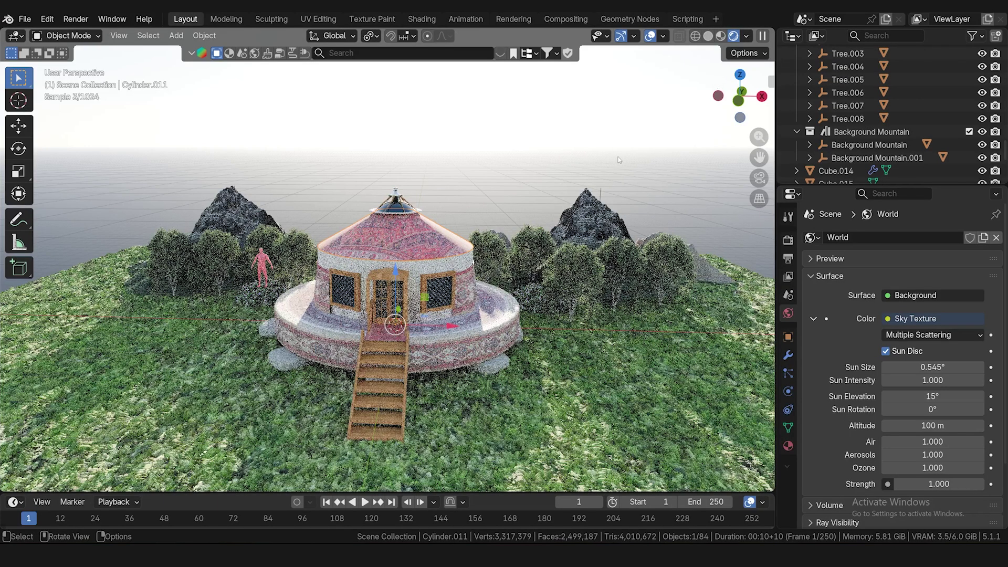
pyautogui.keyDown('shift'); pyautogui.moveTo(620, 160); pyautogui.dragTo(122, 178, button='middle'); pyautogui.keyUp('shift')
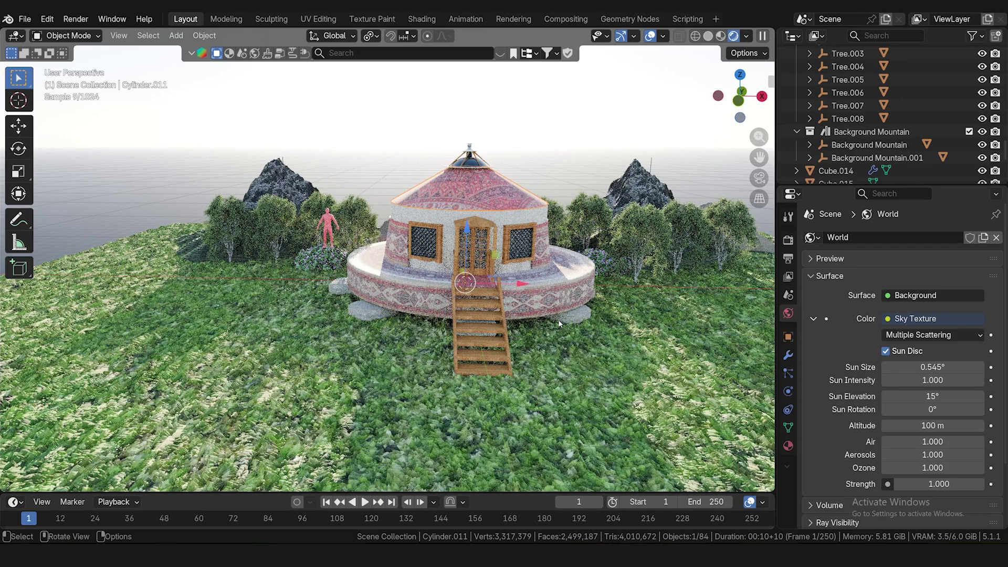
# - Tune the sky's sun to size 4.45°, intensity 2.1 and elevation 5.7°, and rotate it to about 74.5° or beyond
pyautogui.moveTo(932, 396); pyautogui.dragTo(916, 396)
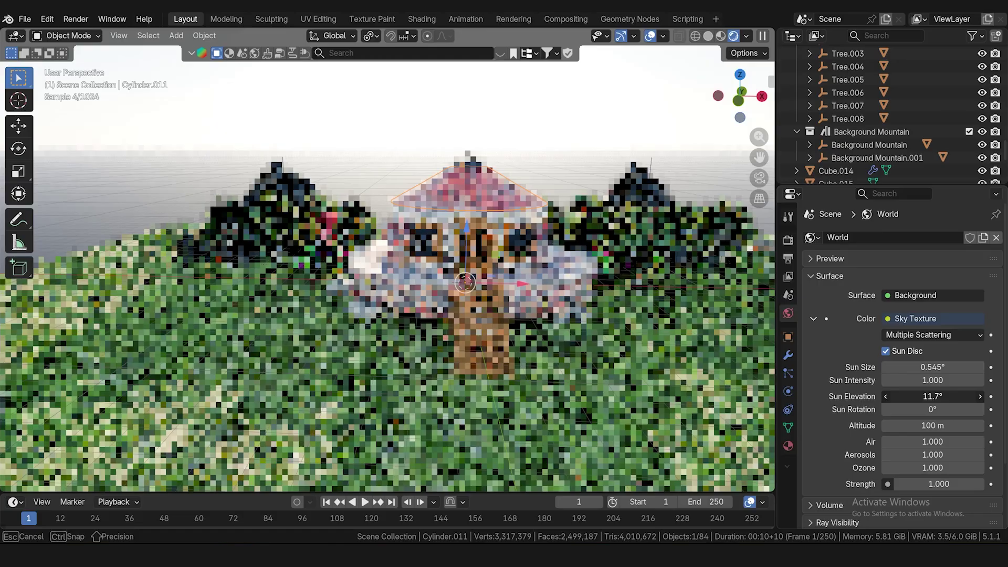
pyautogui.moveTo(933, 396); pyautogui.dragTo(966, 396)
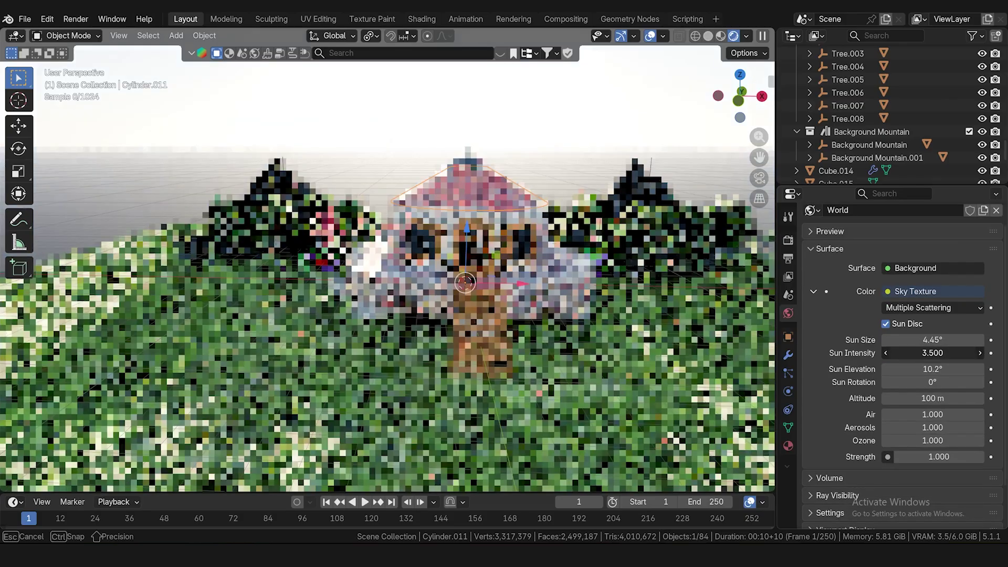
pyautogui.moveTo(932, 353); pyautogui.dragTo(919, 354)
pyautogui.moveTo(933, 369); pyautogui.dragTo(916, 370)
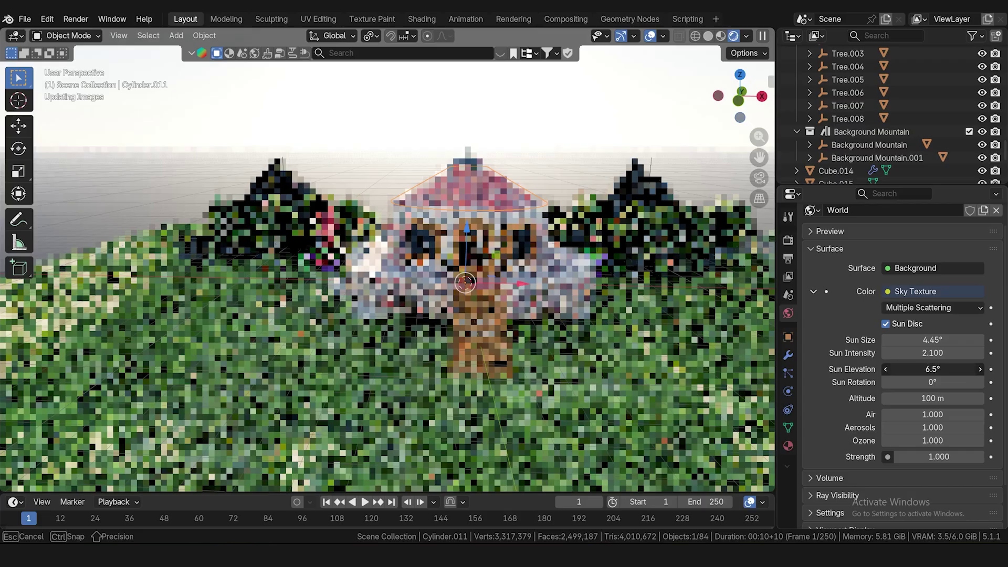
pyautogui.moveTo(933, 369); pyautogui.dragTo(927, 370)
pyautogui.moveTo(932, 382); pyautogui.dragTo(966, 382)
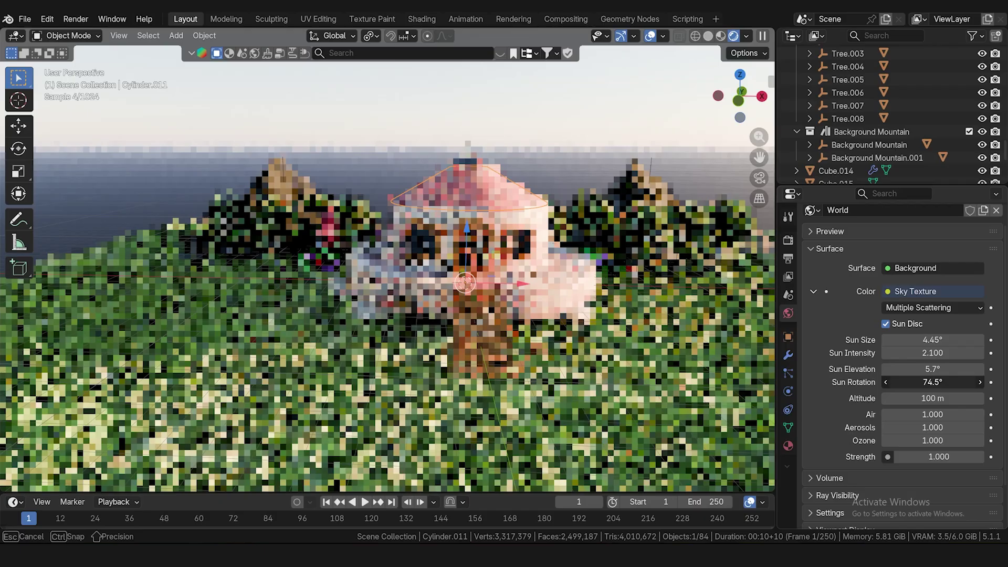
pyautogui.moveTo(933, 382); pyautogui.dragTo(908, 340)
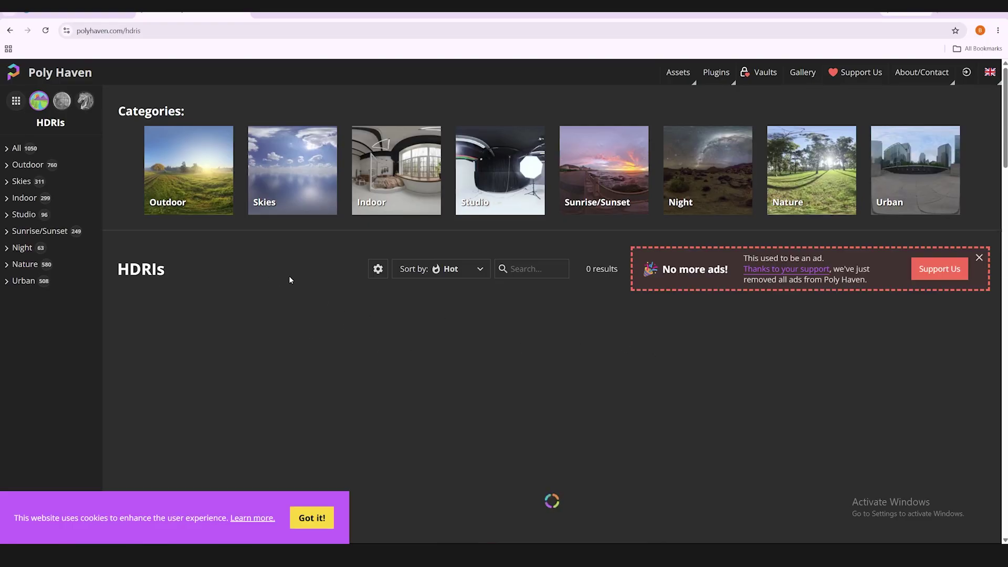
# - Browse the HDRIs on the Poly Haven website for a suitable outdoor sky environment
pyautogui.scroll(-3, 479, 317)
pyautogui.scroll(2, 554, 306)
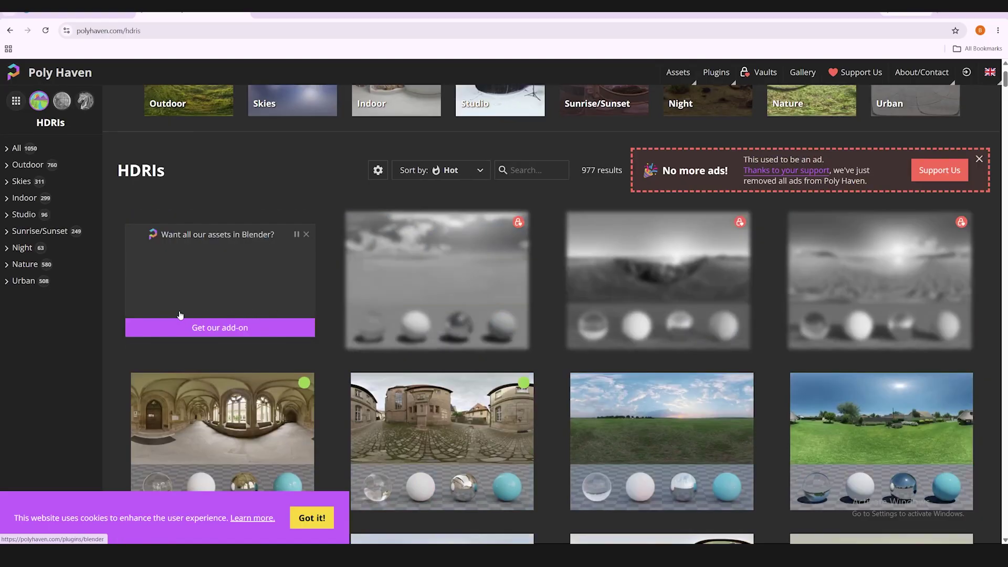
pyautogui.scroll(-4, 665, 314)
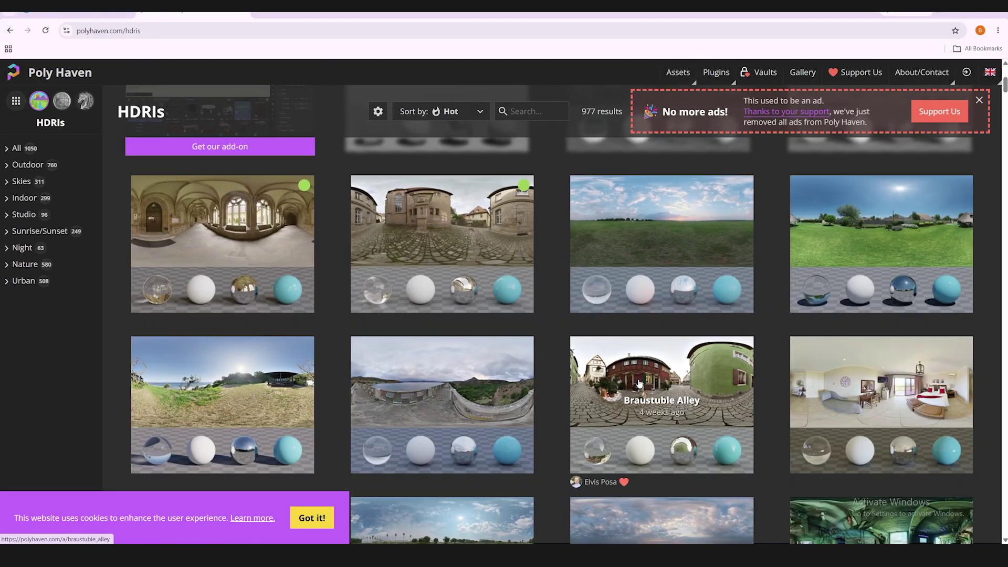
pyautogui.scroll(-2, 686, 349)
pyautogui.scroll(-1, 461, 294)
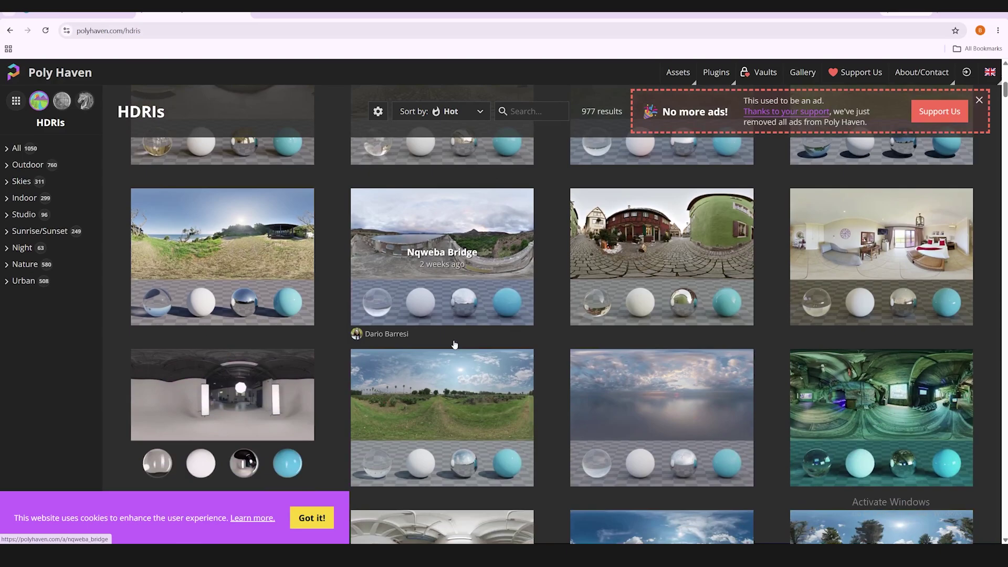
pyautogui.scroll(-5, 369, 229)
pyautogui.scroll(-2, 369, 229)
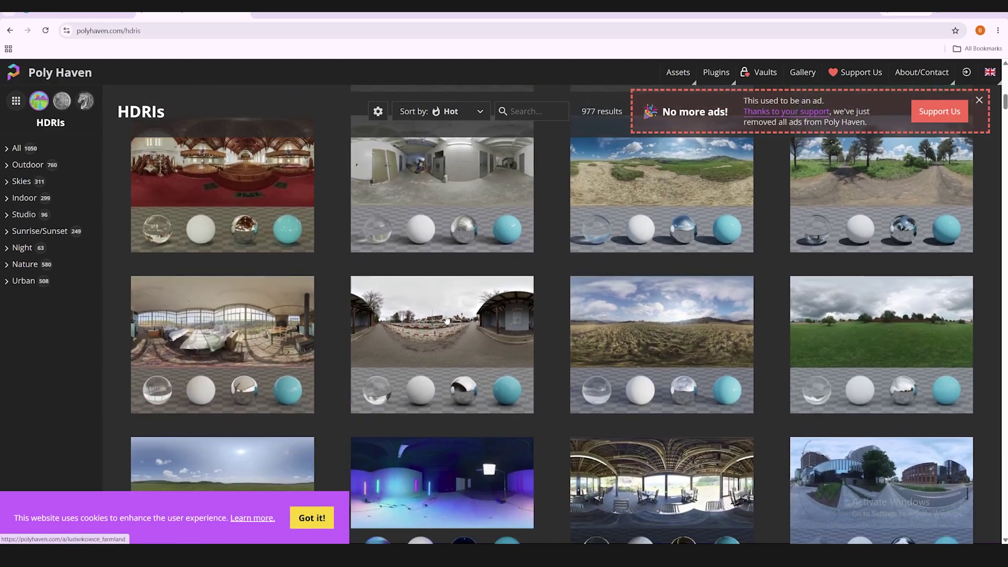
pyautogui.scroll(-3, 452, 315)
pyautogui.scroll(-7, 485, 287)
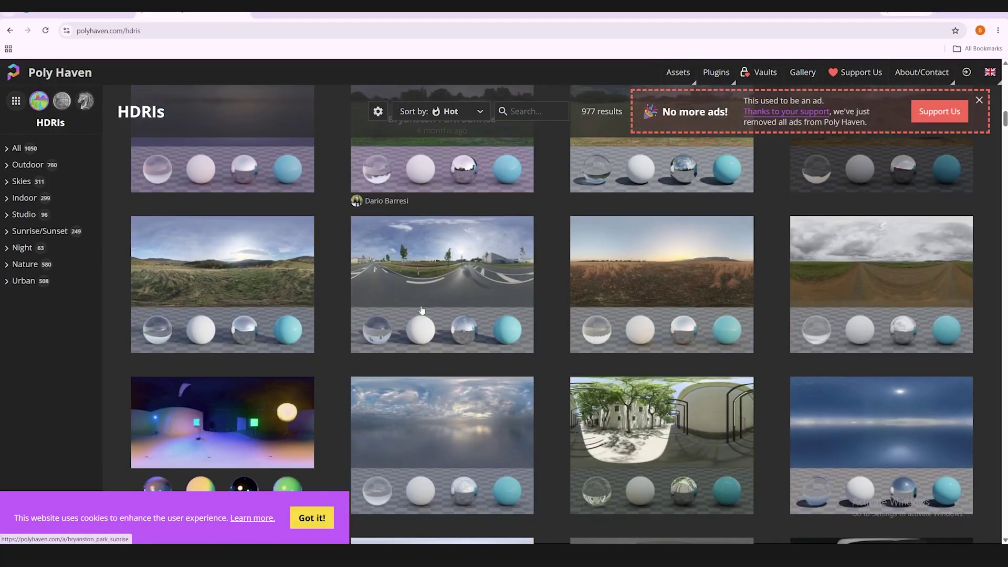
pyautogui.scroll(2, 489, 304)
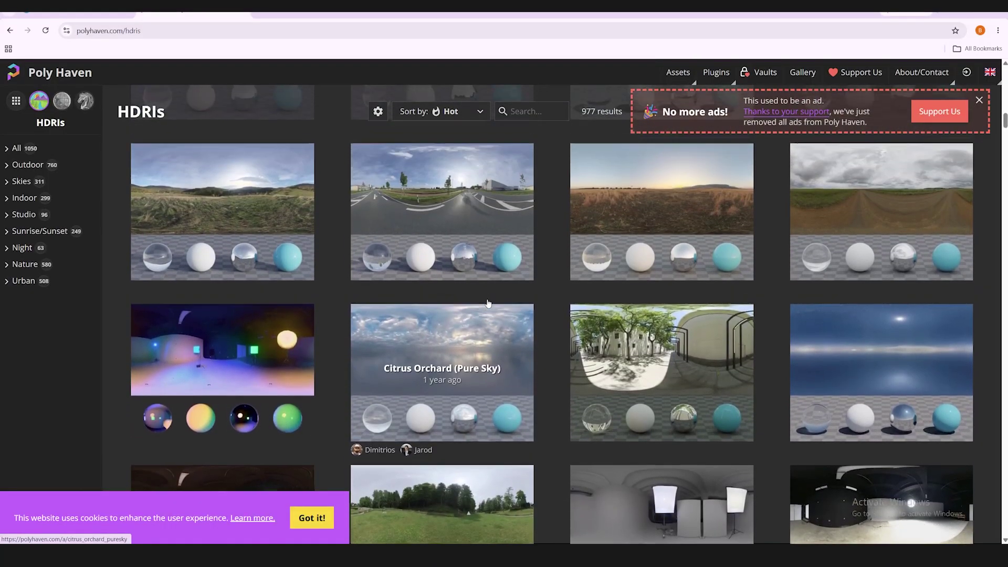
# - Search the Poly Haven HDRIs for "mountain" and look through the environments offered
pyautogui.scroll(-2, 576, 286)
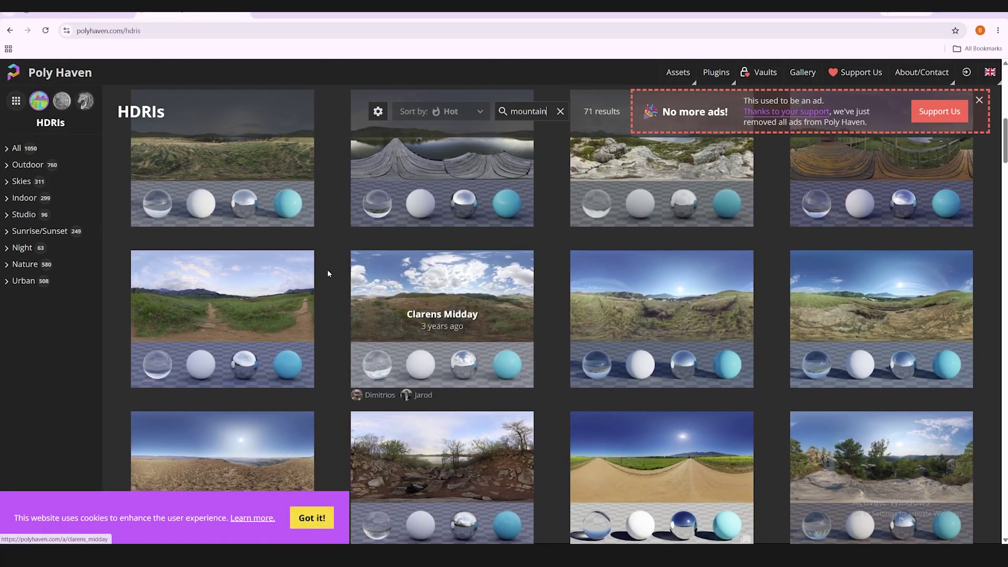
pyautogui.scroll(-4, 328, 273)
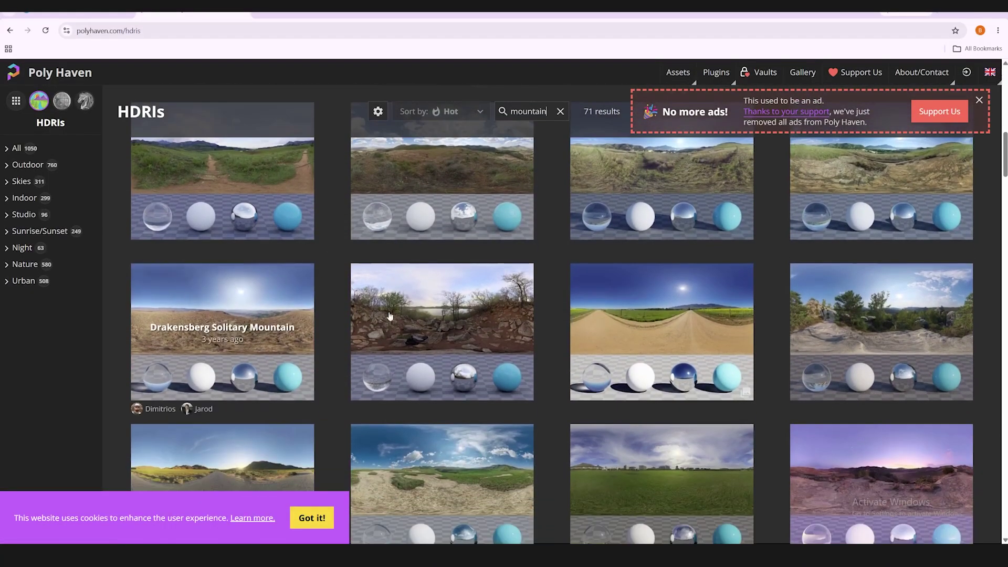
pyautogui.scroll(-2, 437, 325)
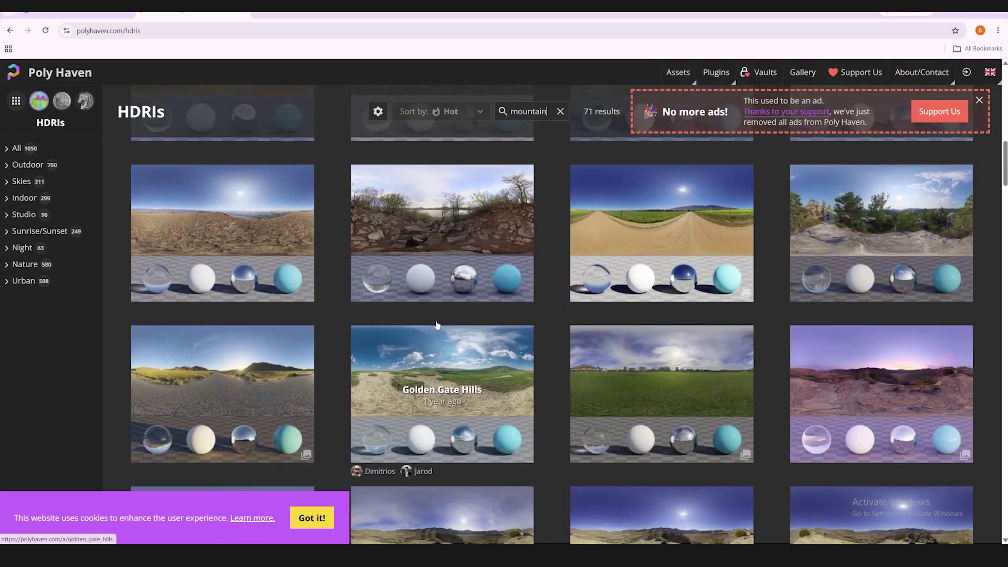
pyautogui.scroll(-8, 437, 325)
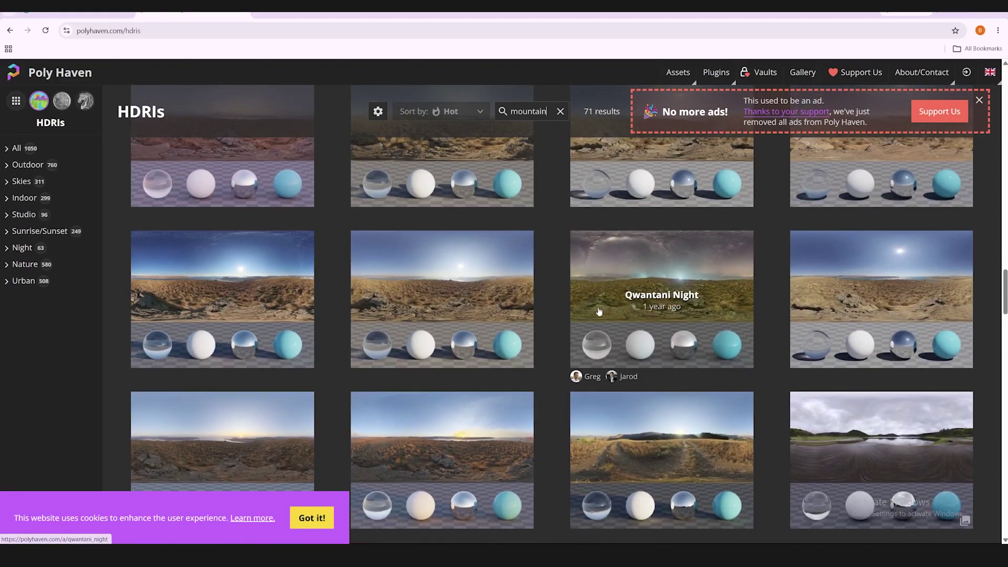
pyautogui.rightClick(640, 272)
pyautogui.press('Escape')
pyautogui.scroll(-5, 317, 84)
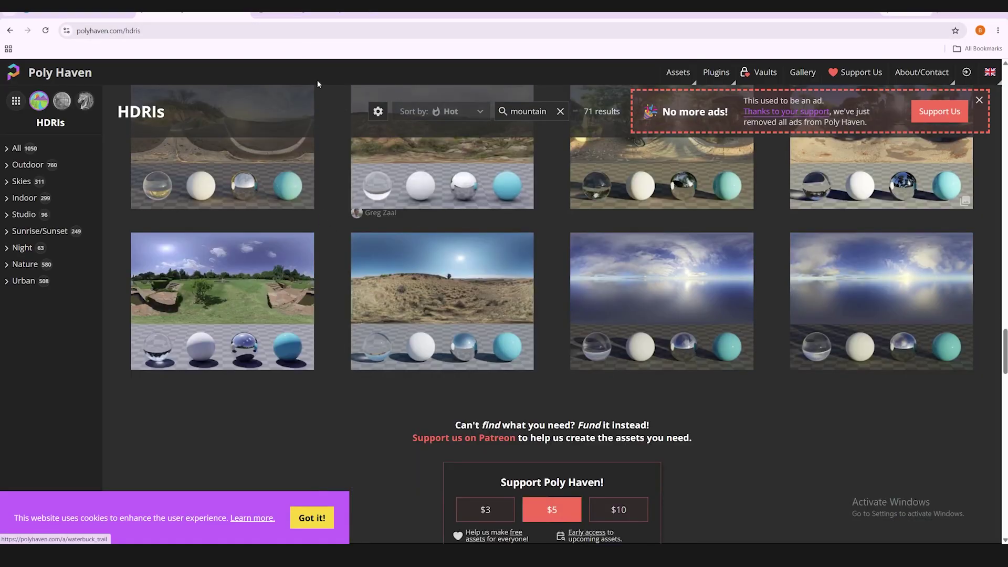
pyautogui.click(314, 14)
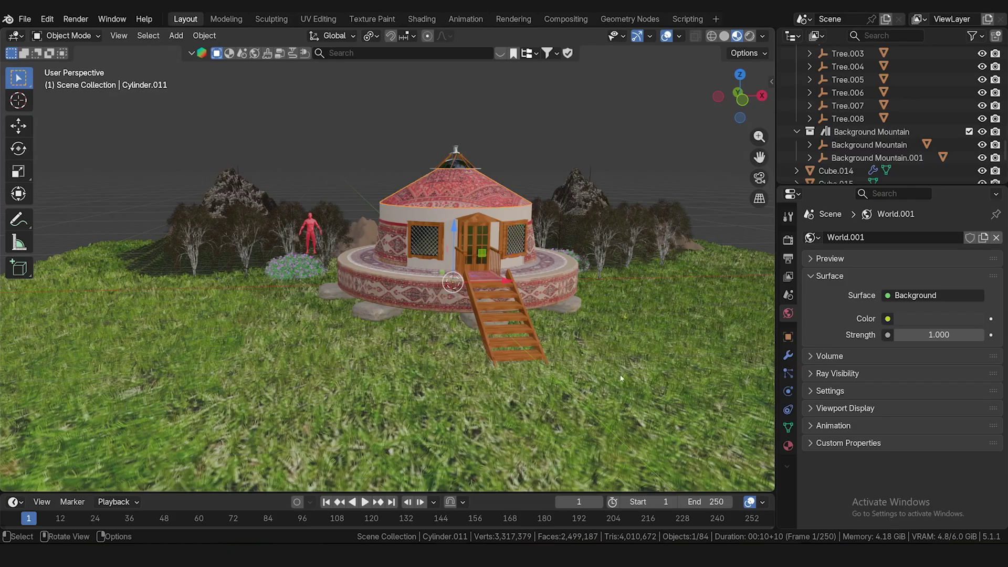
# - Load qwantani_night_2k.exr from Downloads as the world background's Environment Texture and preview it in Rendered viewport shading
pyautogui.click(887, 319)
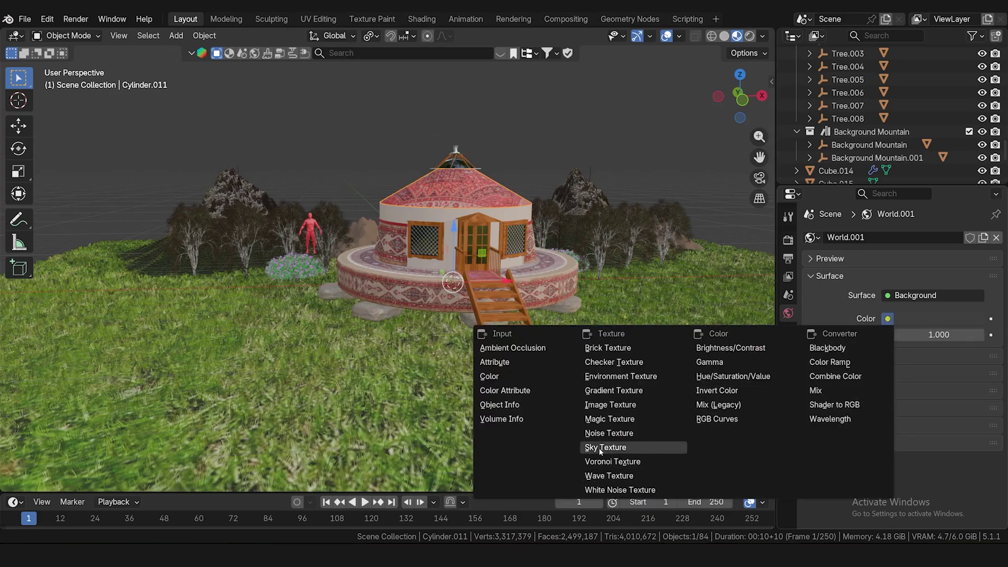
pyautogui.click(604, 377)
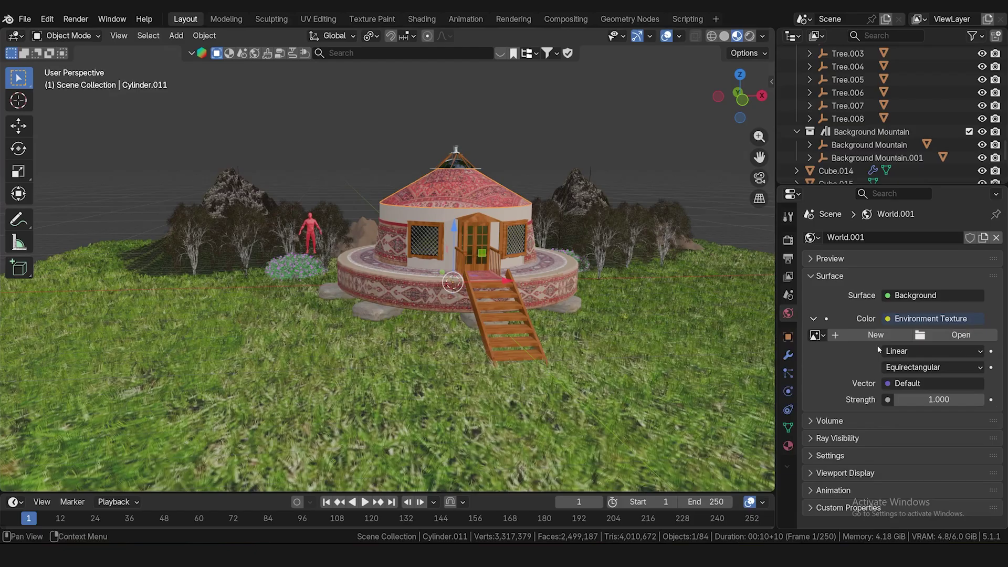
pyautogui.click(960, 335)
pyautogui.hotkey('ctrl', 'f')
pyautogui.write('qwantan')
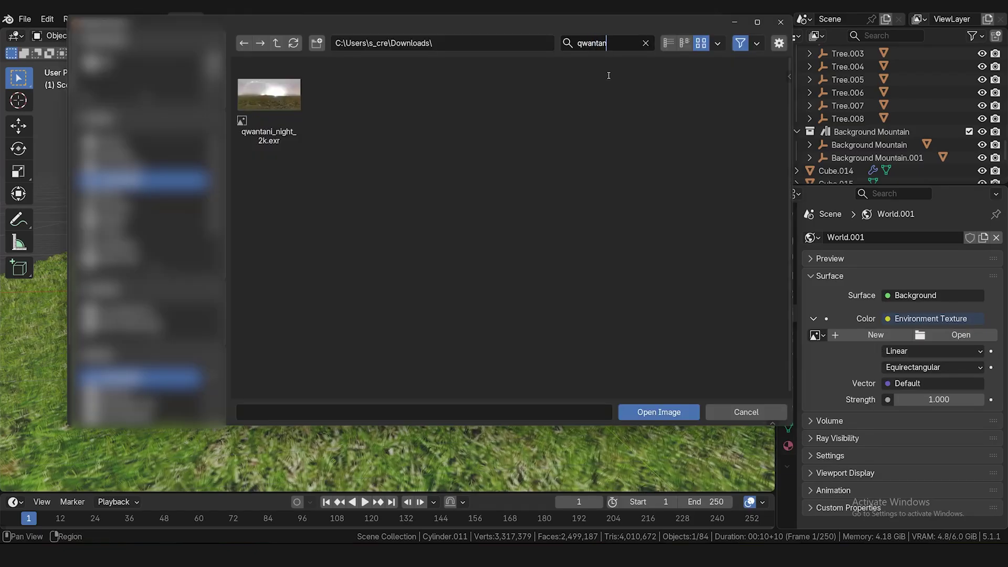
pyautogui.click(265, 103)
pyautogui.click(656, 412)
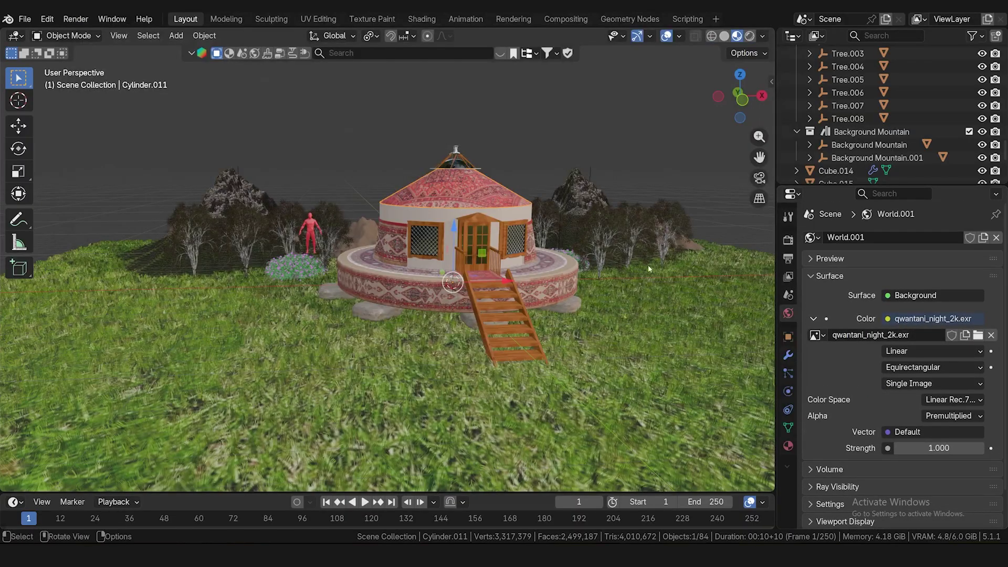
pyautogui.click(749, 35)
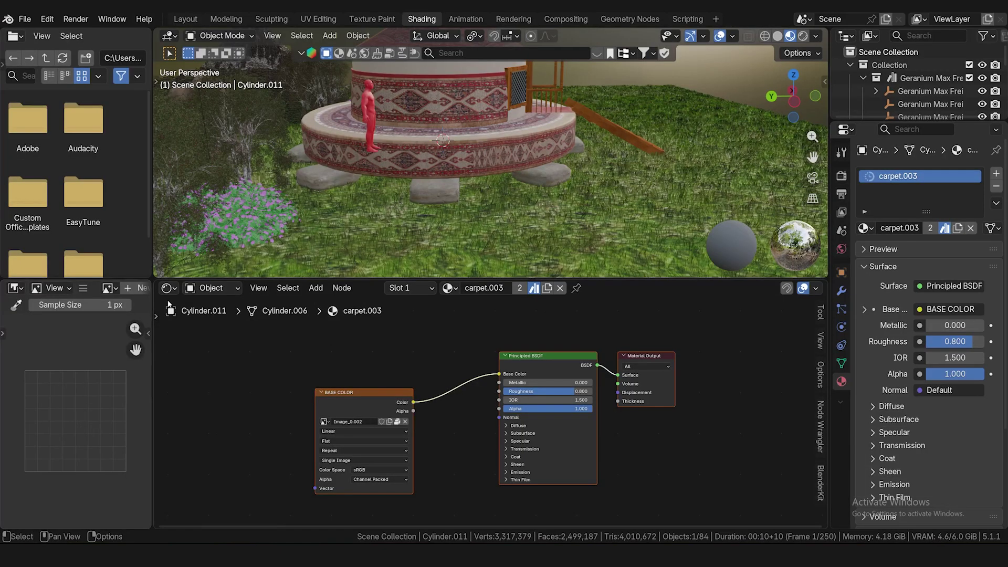
# - Show the World shader nodes in the Shading workspace and add a Texture Coordinate node before the HDRI environment texture
pyautogui.click(212, 288)
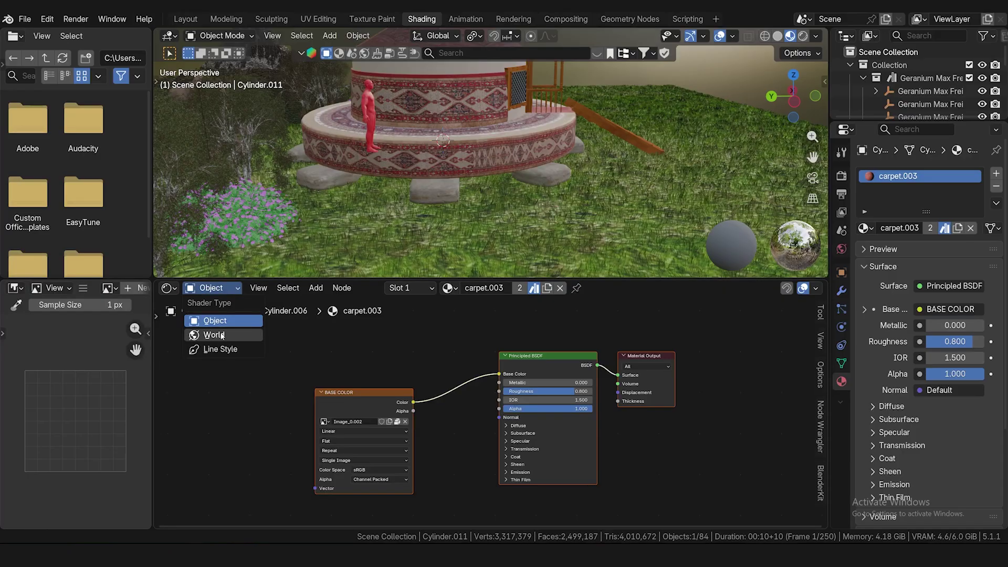
pyautogui.click(222, 336)
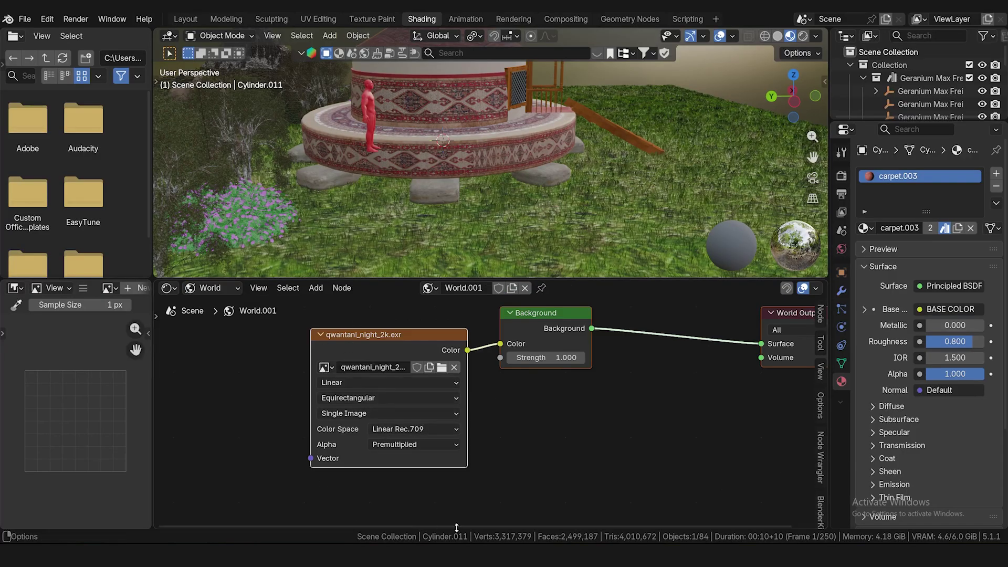
pyautogui.scroll(-2, 497, 434)
pyautogui.moveTo(497, 433); pyautogui.dragTo(518, 427, button='middle')
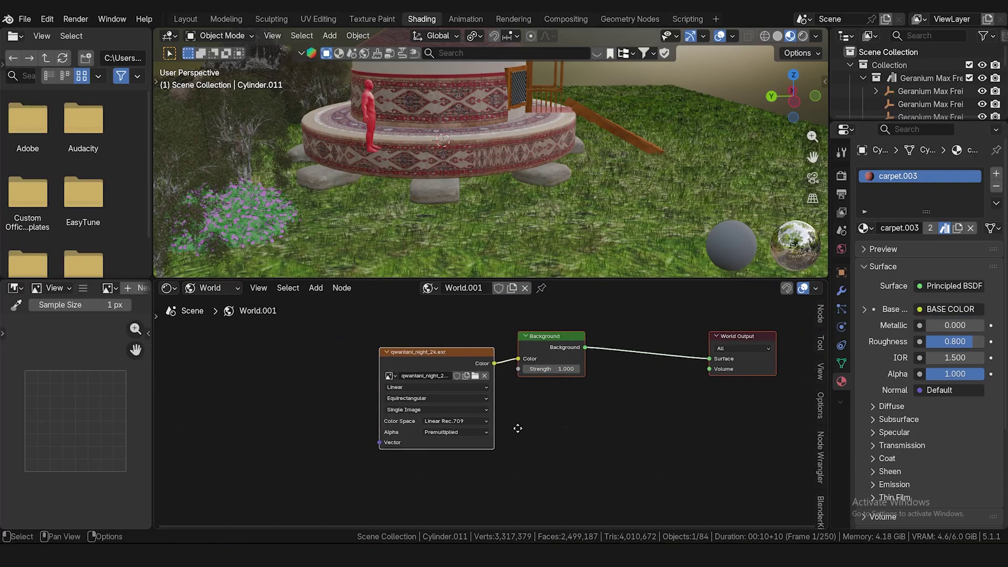
pyautogui.scroll(-1, 523, 426)
pyautogui.hotkey('shift', 'a')
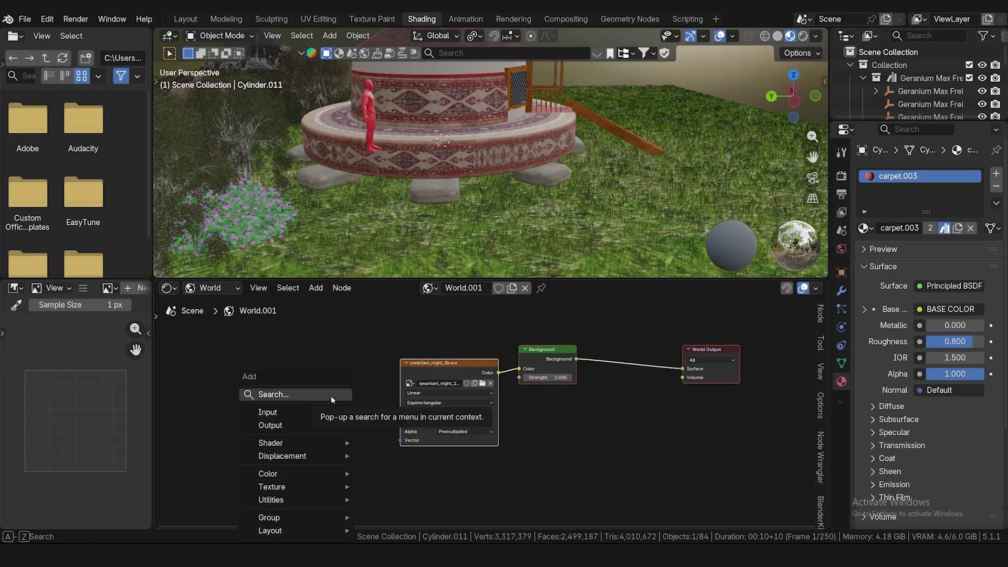
pyautogui.click(330, 395)
pyautogui.write('text')
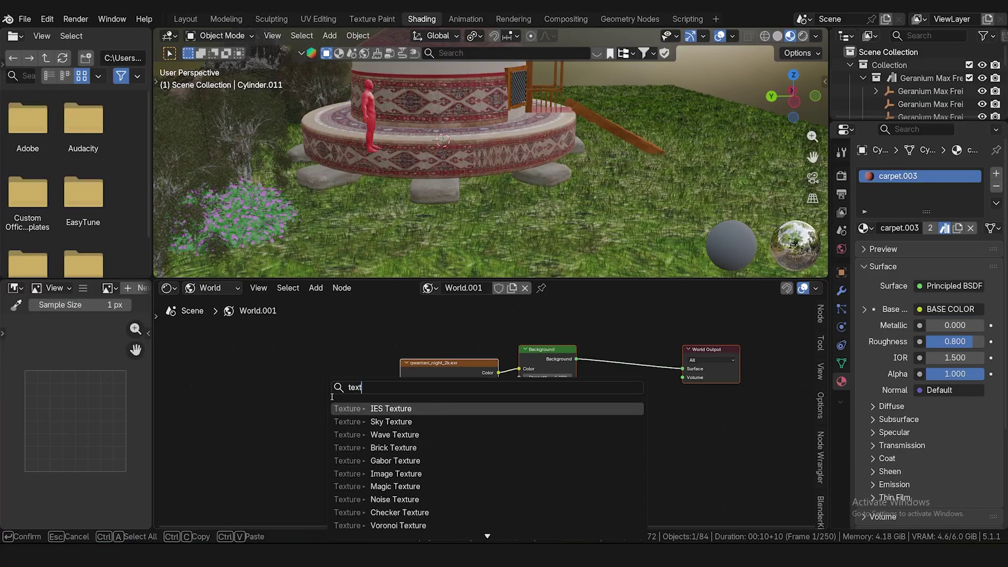
pyautogui.press('Return')
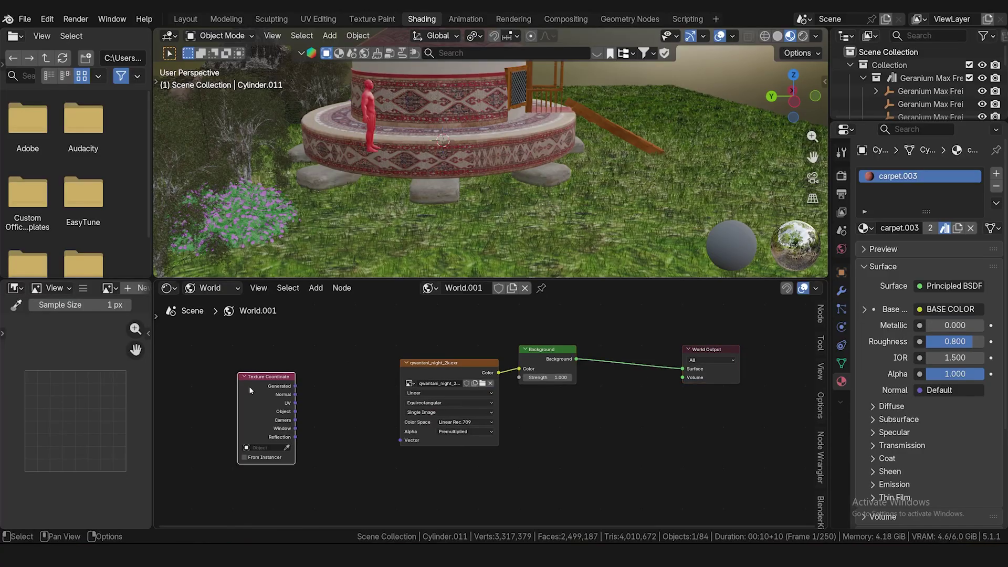
# - Add a Mapping node between the Texture Coordinate and qwantani_night_2k.exr nodes
pyautogui.hotkey('shift', 'a')
pyautogui.click(309, 383)
pyautogui.write('mapp')
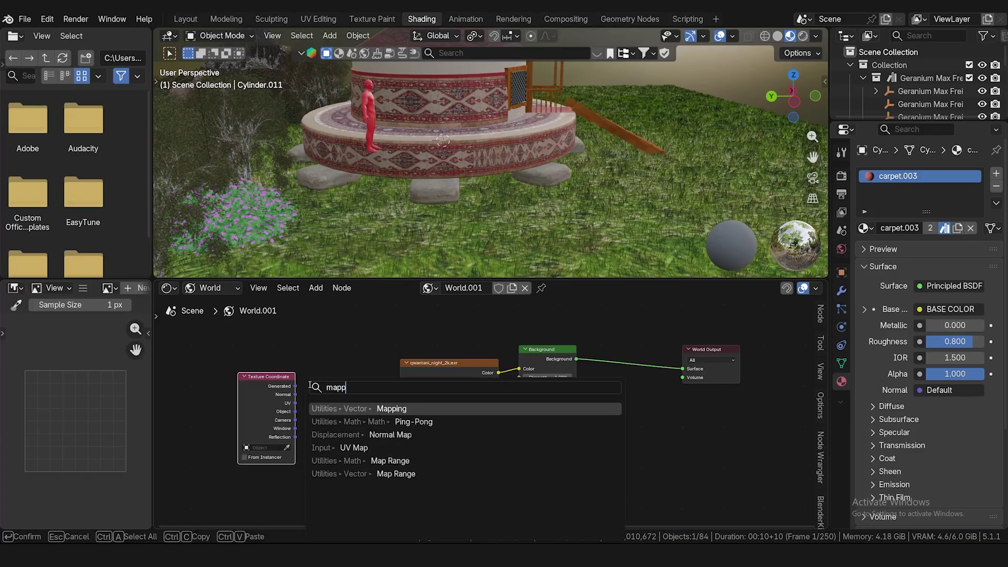
pyautogui.write('i')
pyautogui.press('Return')
pyautogui.click(330, 374)
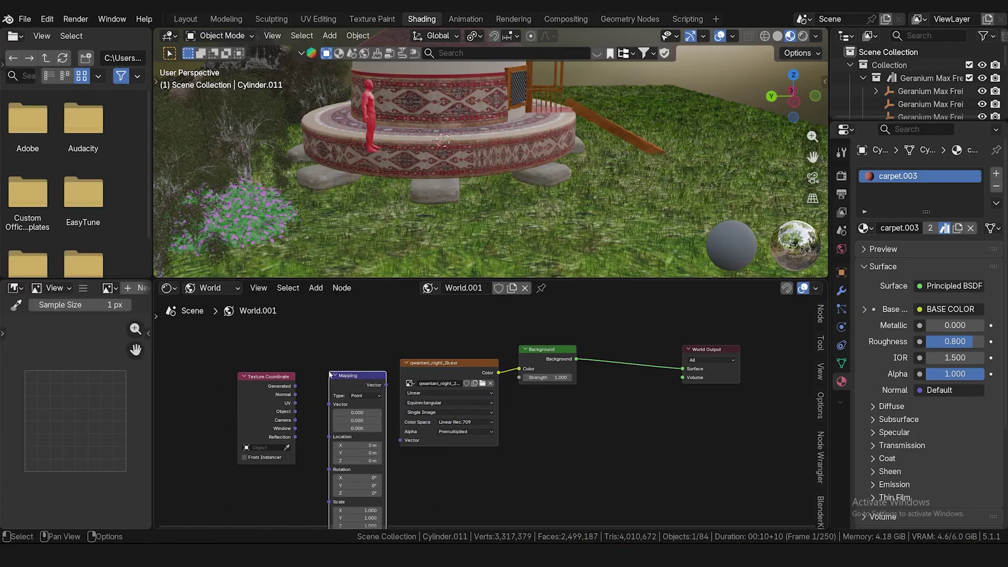
# - Space the nodes apart and connect Texture Coordinate's Generated output through Mapping to the Vector input of qwantani_night_2k.exr
pyautogui.press('Home')
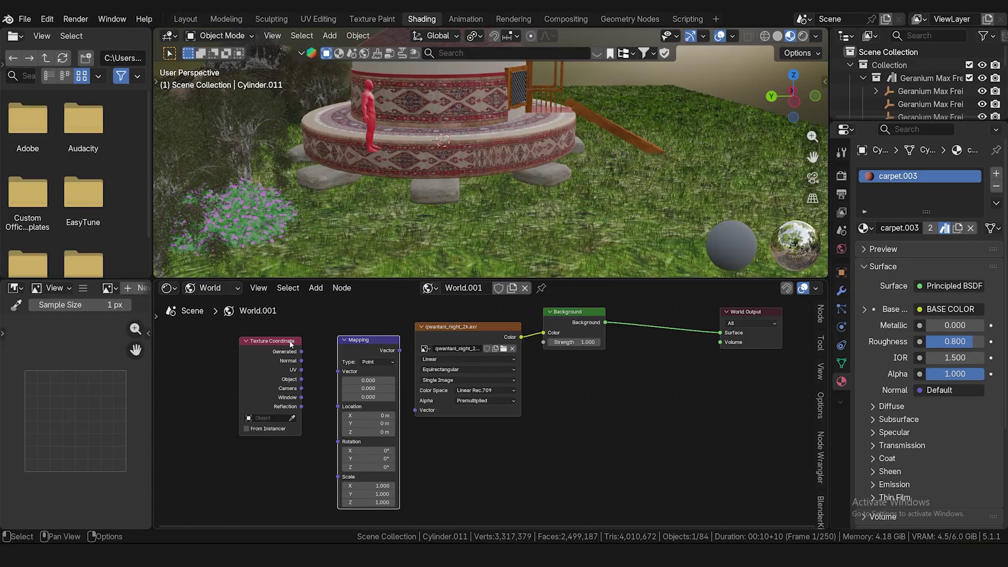
pyautogui.moveTo(258, 343); pyautogui.dragTo(232, 351)
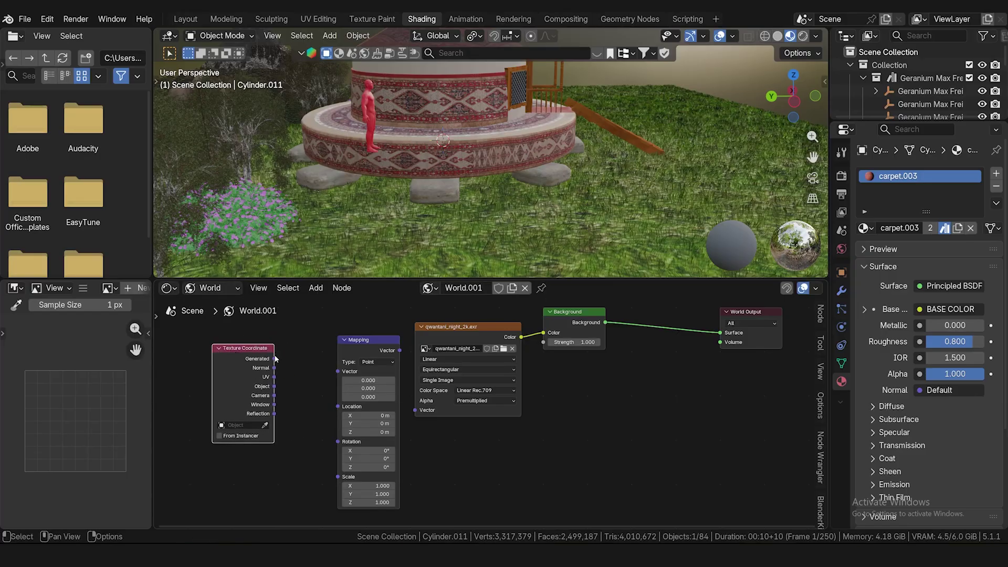
pyautogui.moveTo(274, 359); pyautogui.dragTo(334, 371)
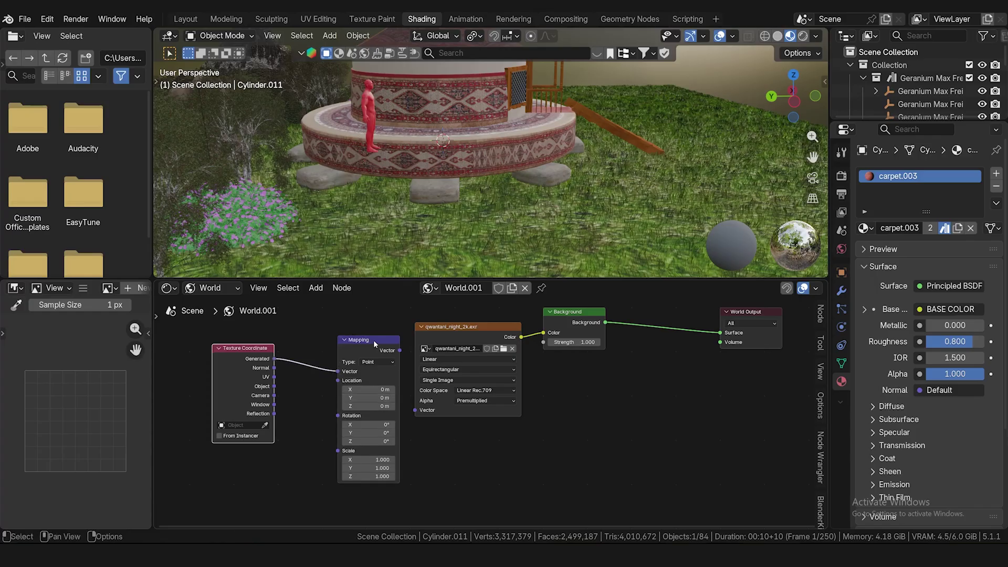
pyautogui.moveTo(366, 339); pyautogui.dragTo(346, 331)
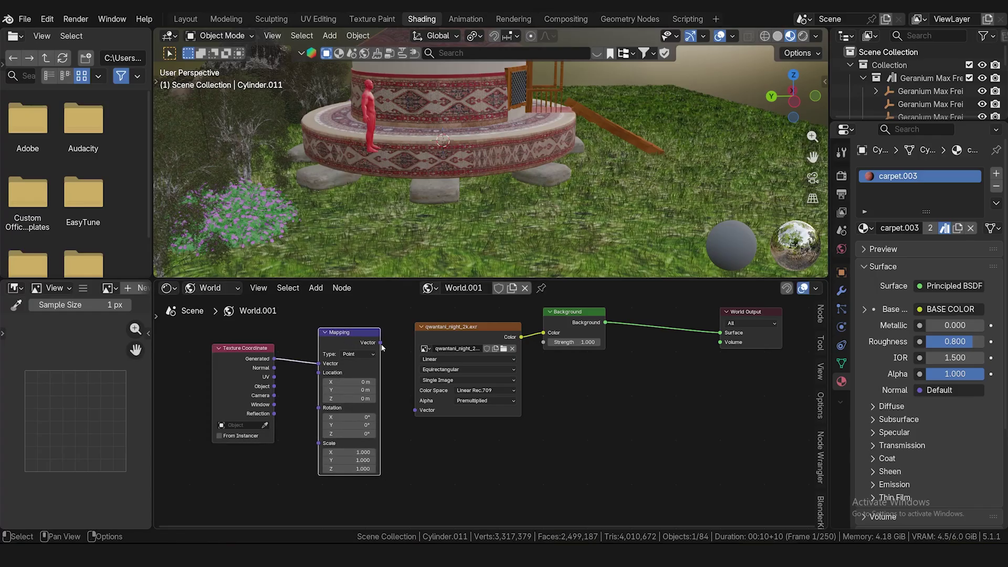
pyautogui.moveTo(381, 345); pyautogui.dragTo(414, 410)
pyautogui.scroll(-2, 460, 444)
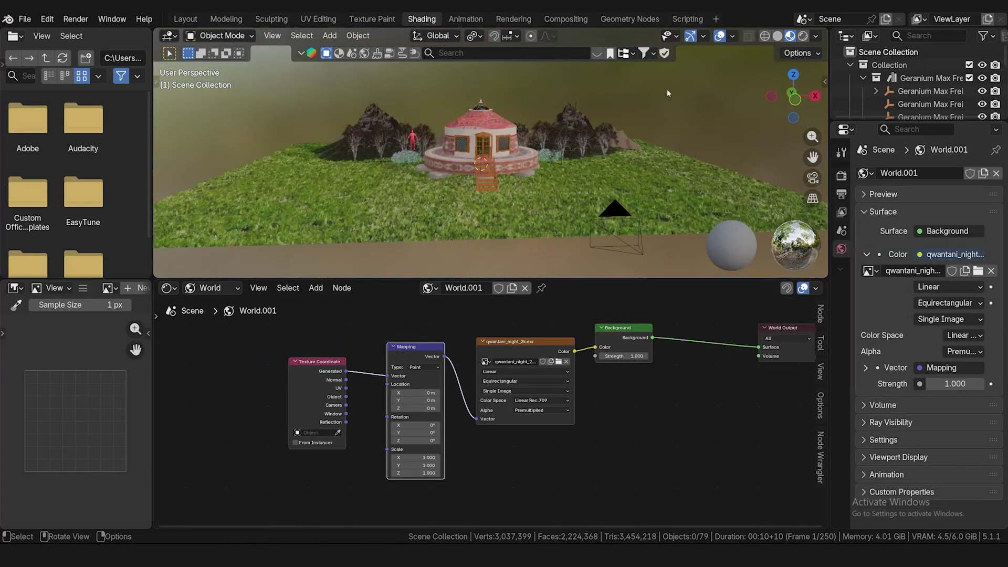
# - Preview the HDRI-lit scene from the camera in Rendered viewport shading, with the 3D viewport enlarged
pyautogui.click(802, 36)
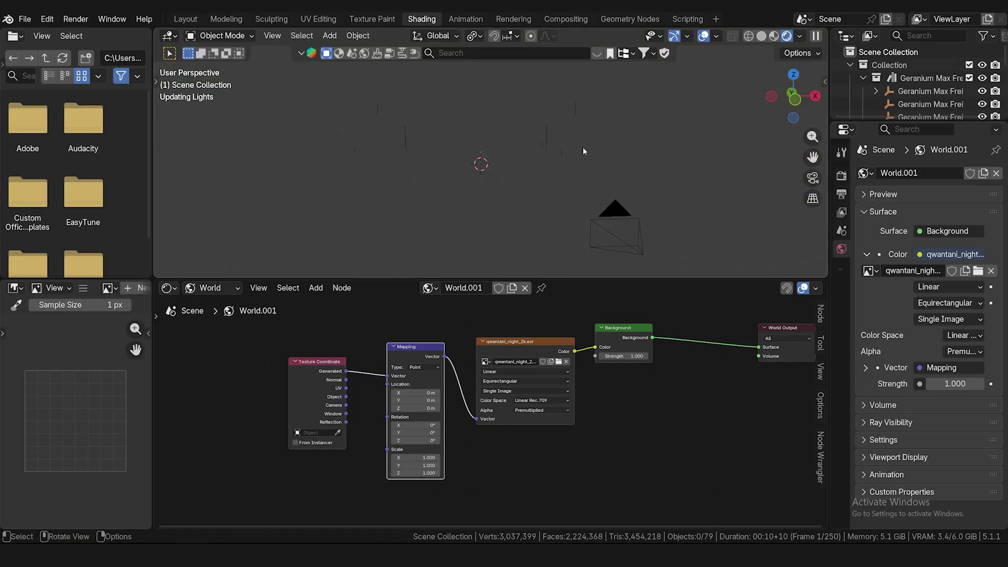
pyautogui.press('KP_0')
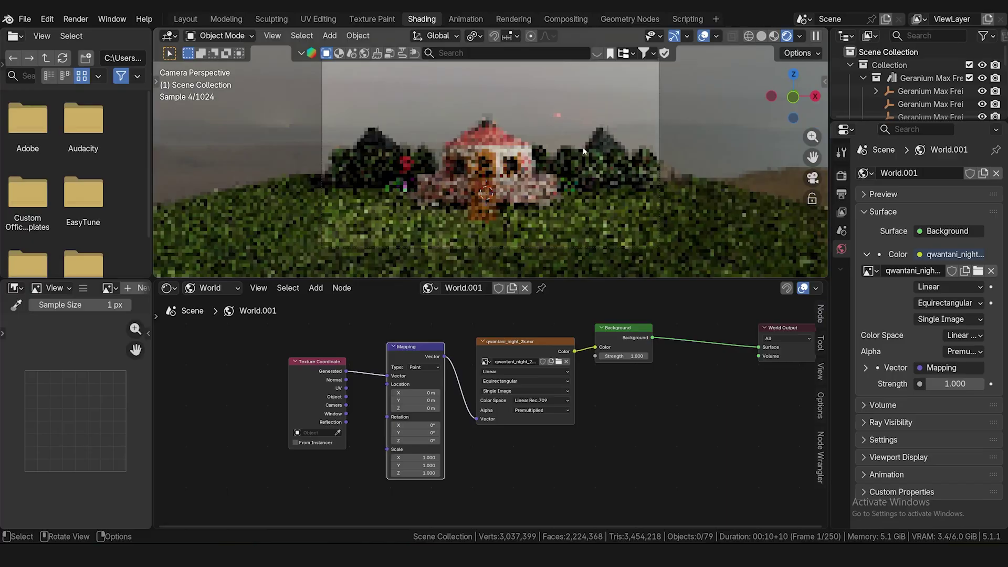
pyautogui.moveTo(469, 280); pyautogui.dragTo(469, 325)
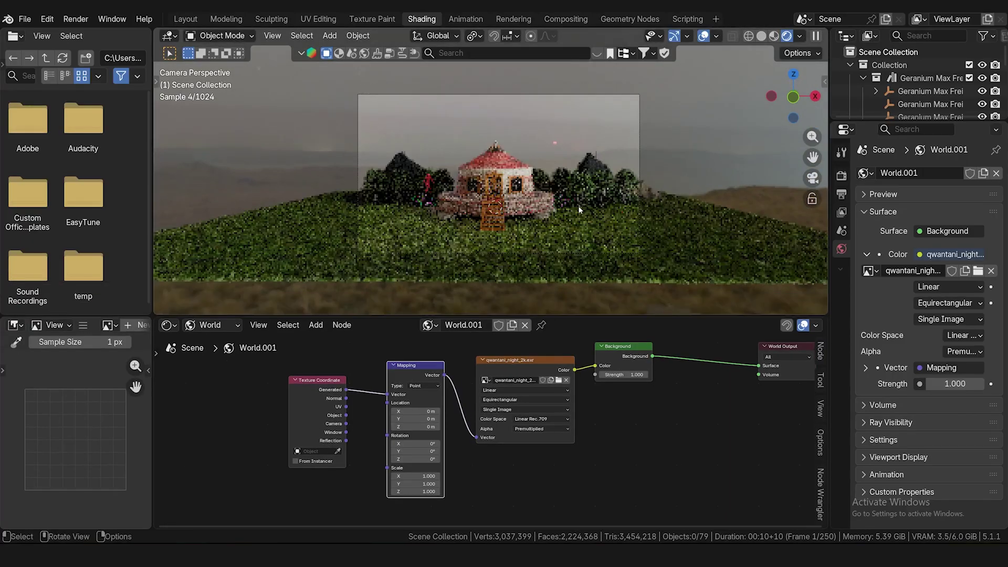
pyautogui.scroll(1, 579, 210)
pyautogui.keyDown('shift'); pyautogui.moveTo(579, 210); pyautogui.dragTo(534, 218, button='middle'); pyautogui.keyUp('shift')
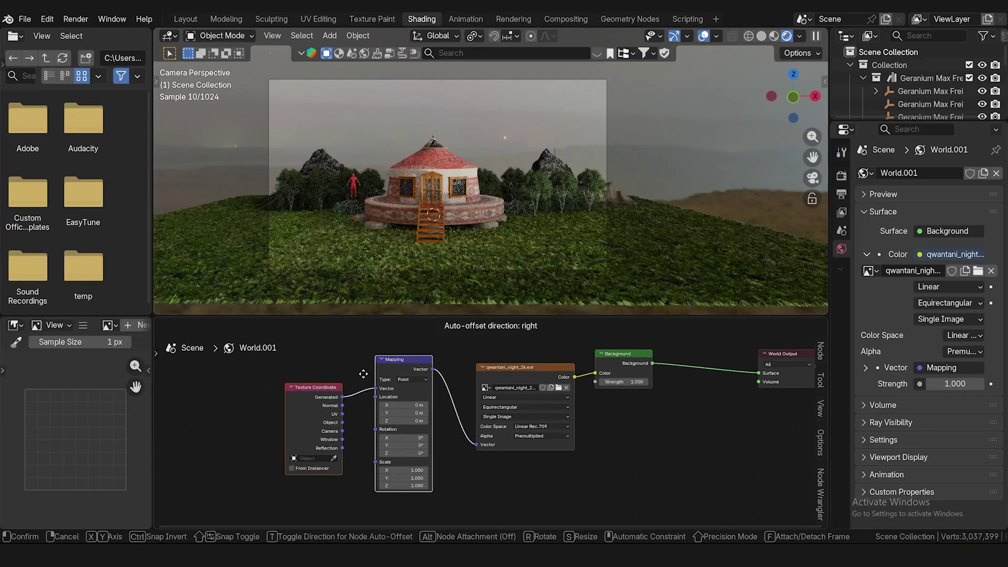
# - Try rotating the HDRI with the Mapping node's Z rotation, passing through 18.5°, 31.3° and 144°
pyautogui.moveTo(363, 374); pyautogui.dragTo(378, 352)
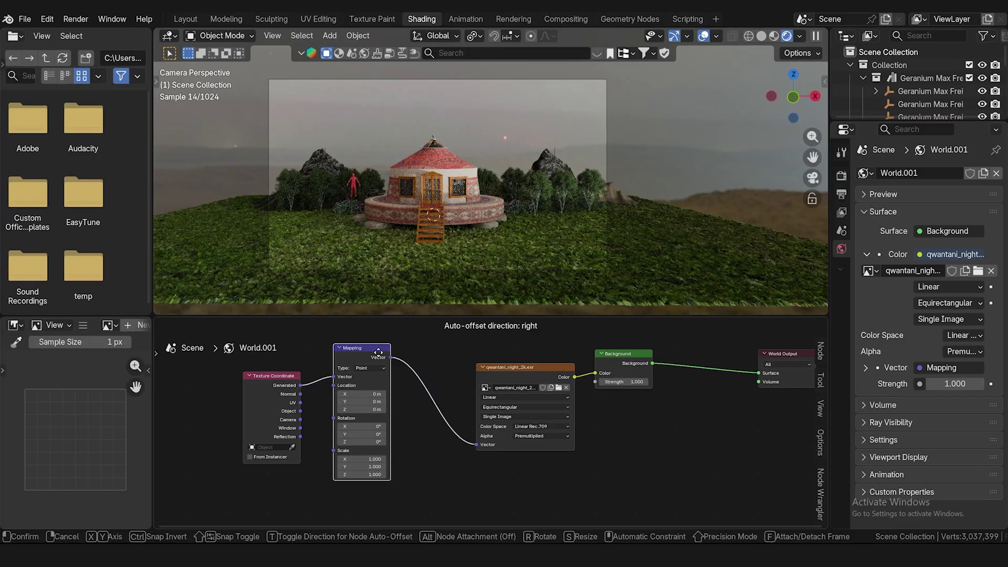
pyautogui.moveTo(362, 442); pyautogui.dragTo(391, 442)
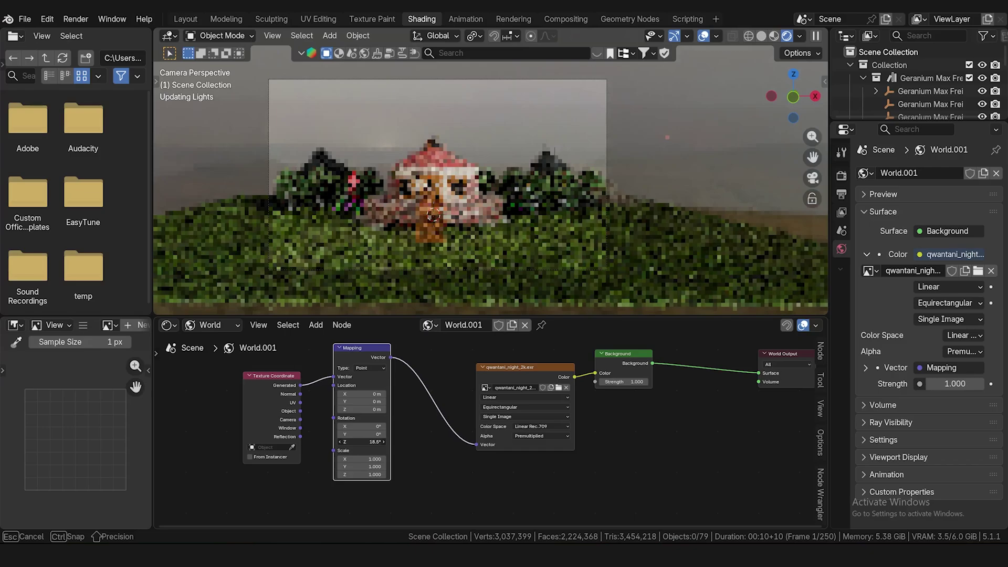
pyautogui.moveTo(390, 441); pyautogui.dragTo(409, 441)
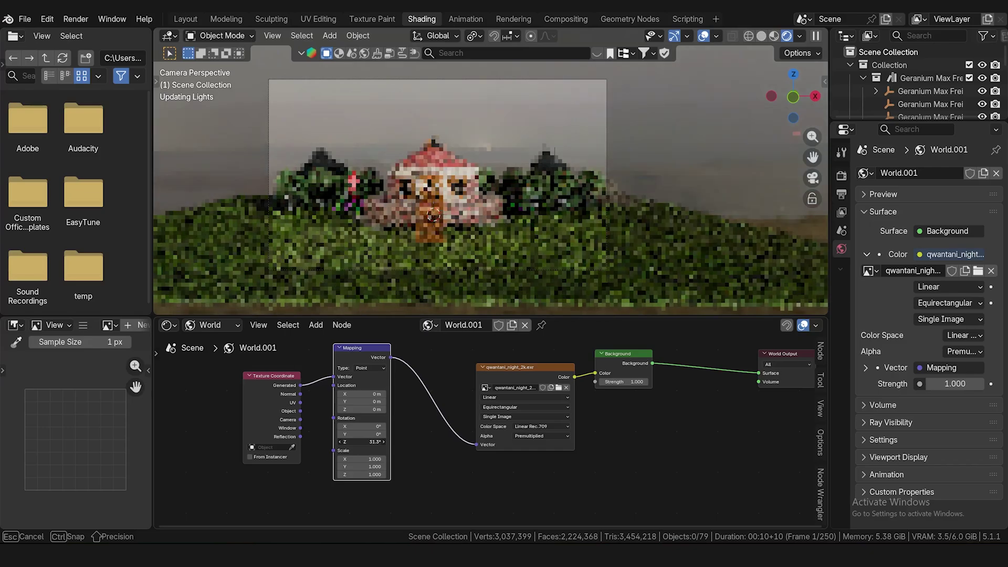
pyautogui.moveTo(409, 441); pyautogui.dragTo(580, 441)
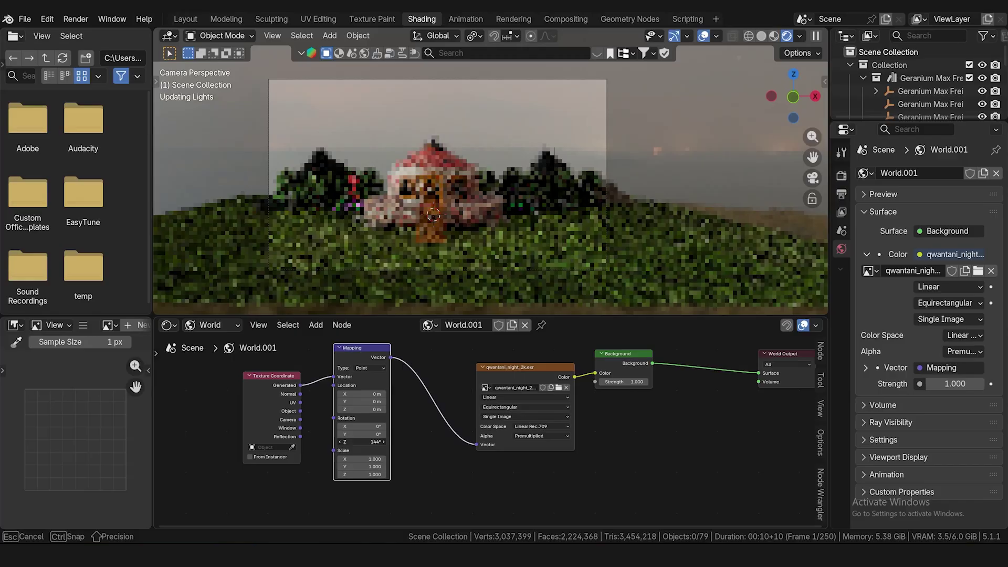
pyautogui.moveTo(580, 442); pyautogui.dragTo(850, 441)
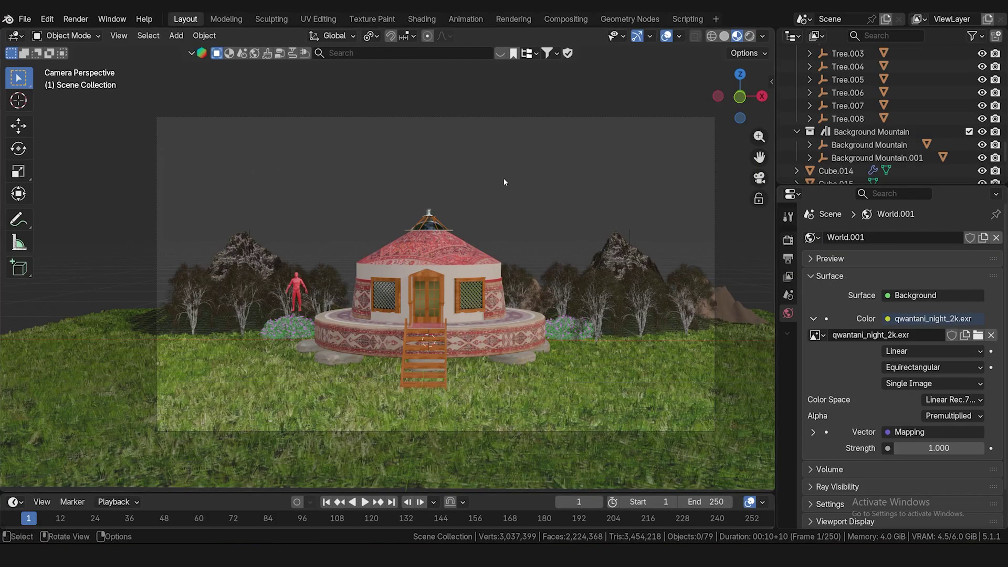
# - Switch the render engine to EEVEE and show the camera view in Rendered viewport shading in the Layout workspace
pyautogui.moveTo(503, 177); pyautogui.dragTo(433, 192, button='middle')
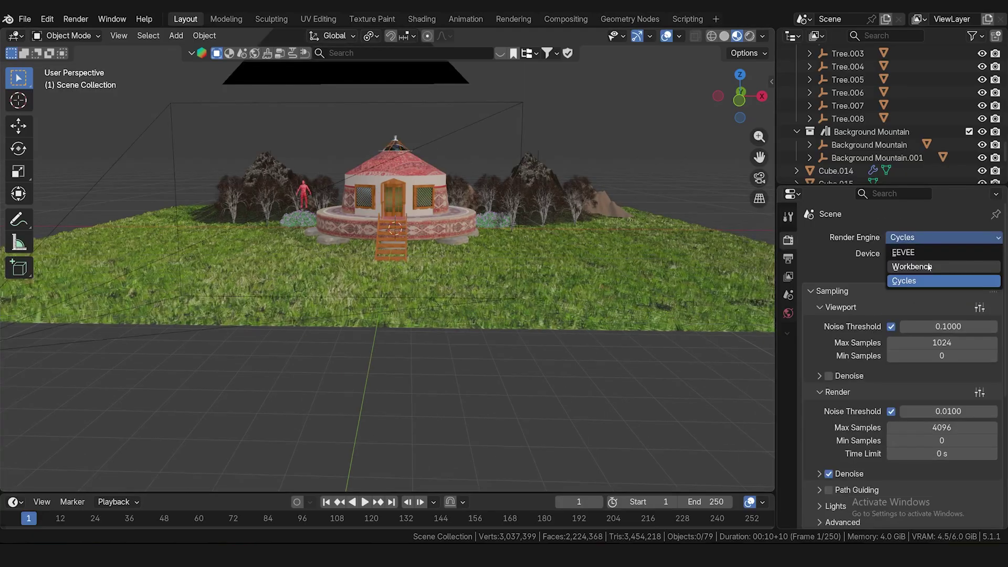
pyautogui.click(903, 253)
pyautogui.click(750, 36)
pyautogui.press('KP_0')
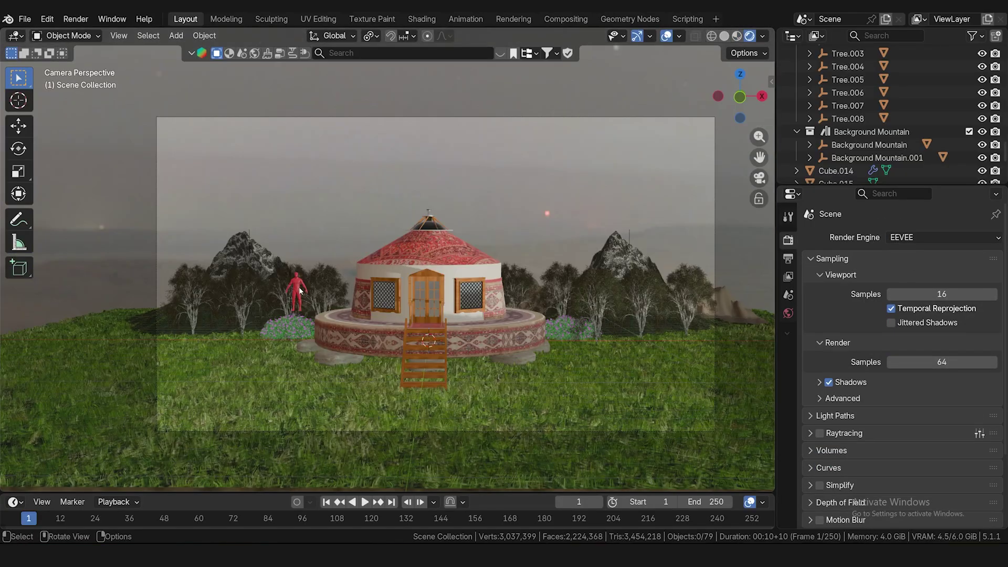
# - Hide the Human Ref figure beside the yurt in the viewport
pyautogui.click(300, 290)
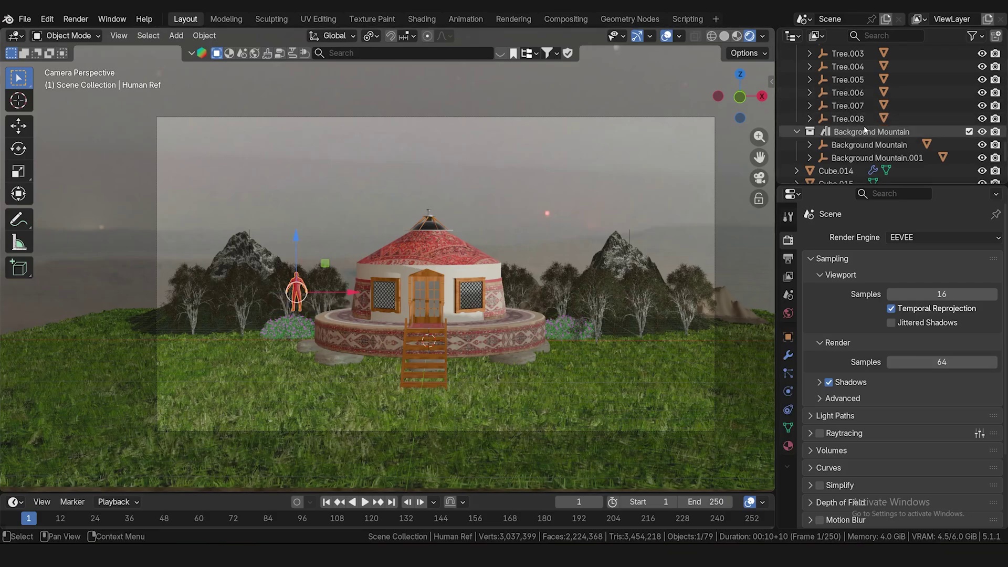
pyautogui.press('KP_Decimal')
pyautogui.click(982, 109)
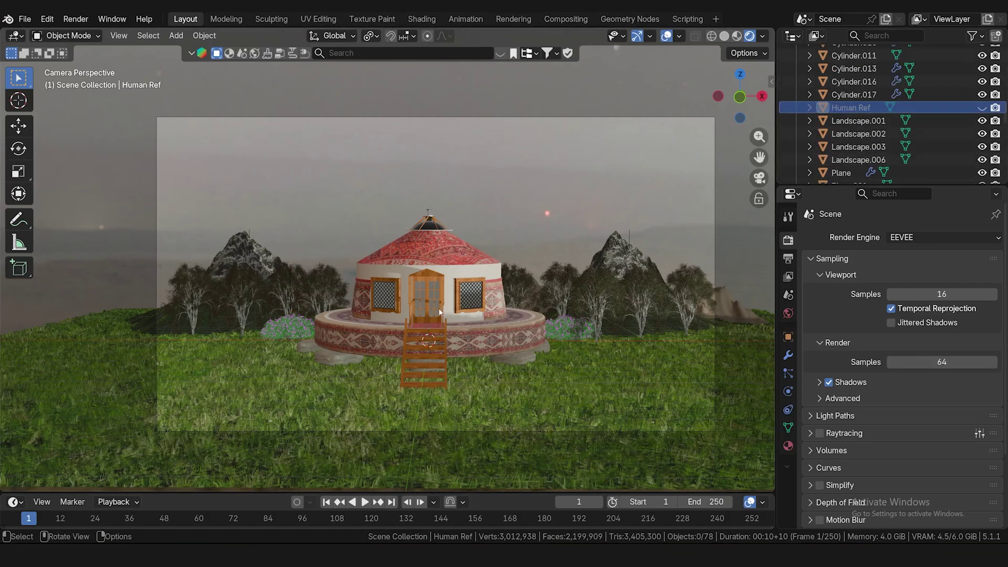
# - Try the Cycles render engine on the camera view and switch back to EEVEE
pyautogui.click(916, 237)
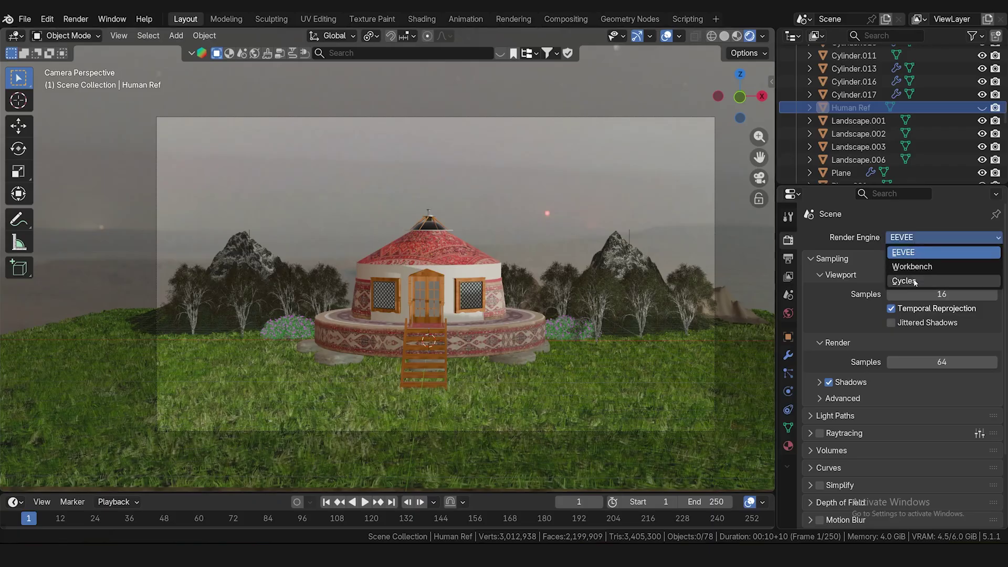
pyautogui.click(914, 282)
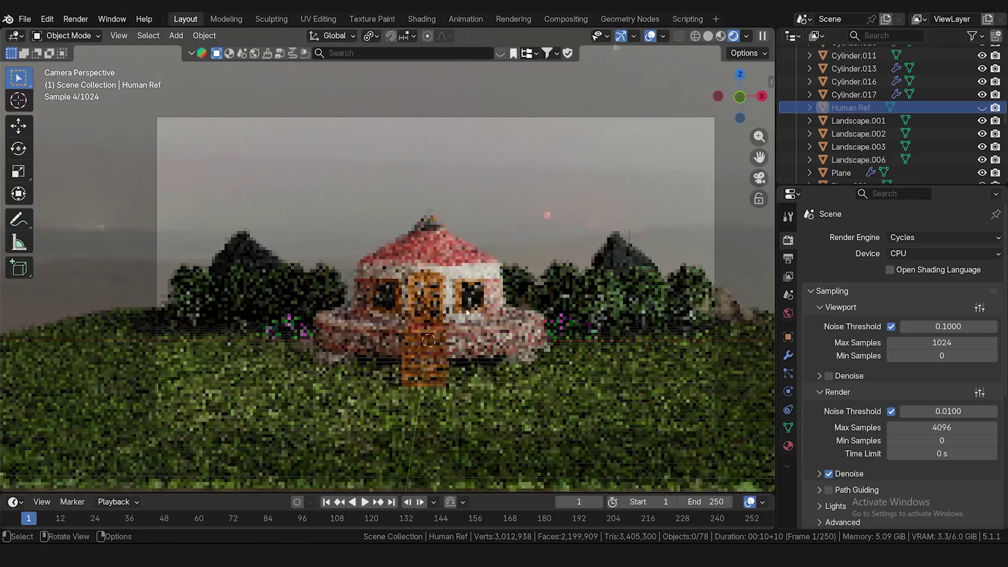
pyautogui.click(939, 237)
pyautogui.click(944, 256)
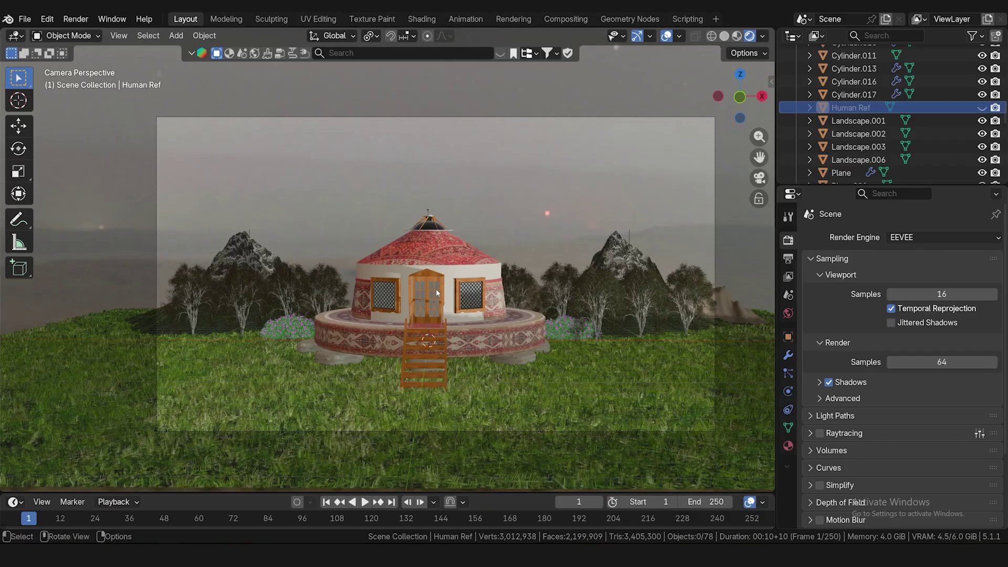
# - Set the render engine to Cycles on GPU Compute, with 120 max samples for both viewport and render
pyautogui.click(929, 234)
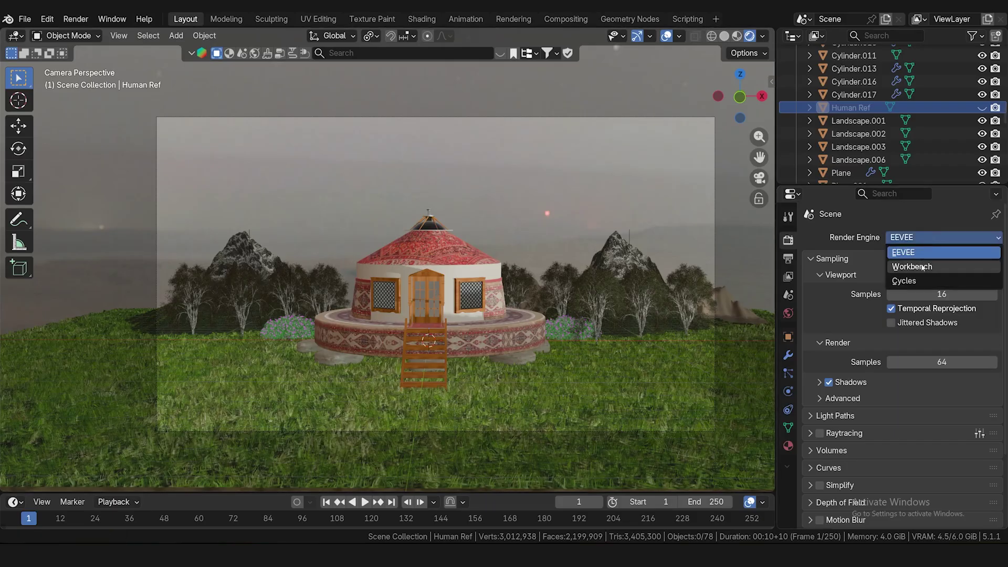
pyautogui.click(921, 279)
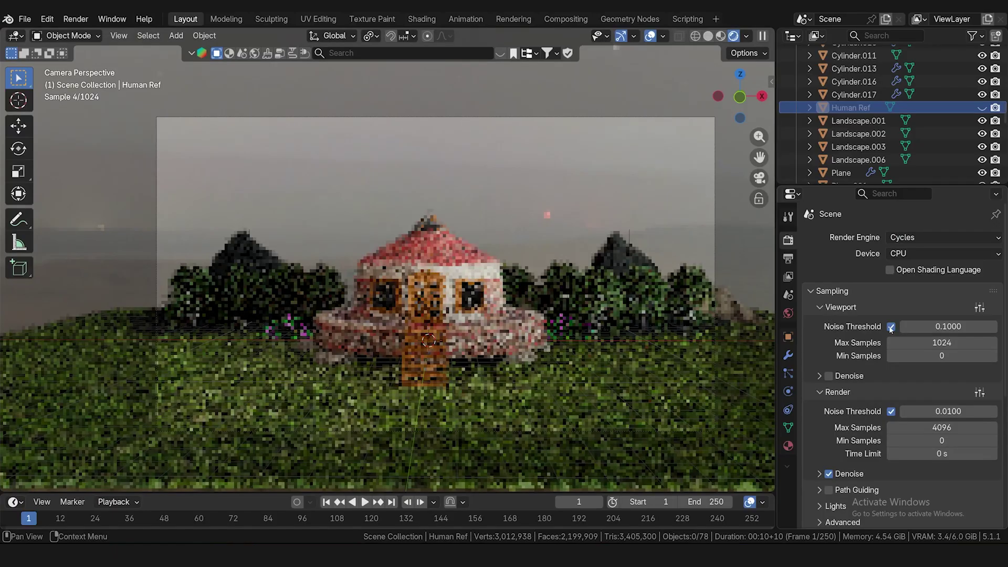
pyautogui.doubleClick(922, 342)
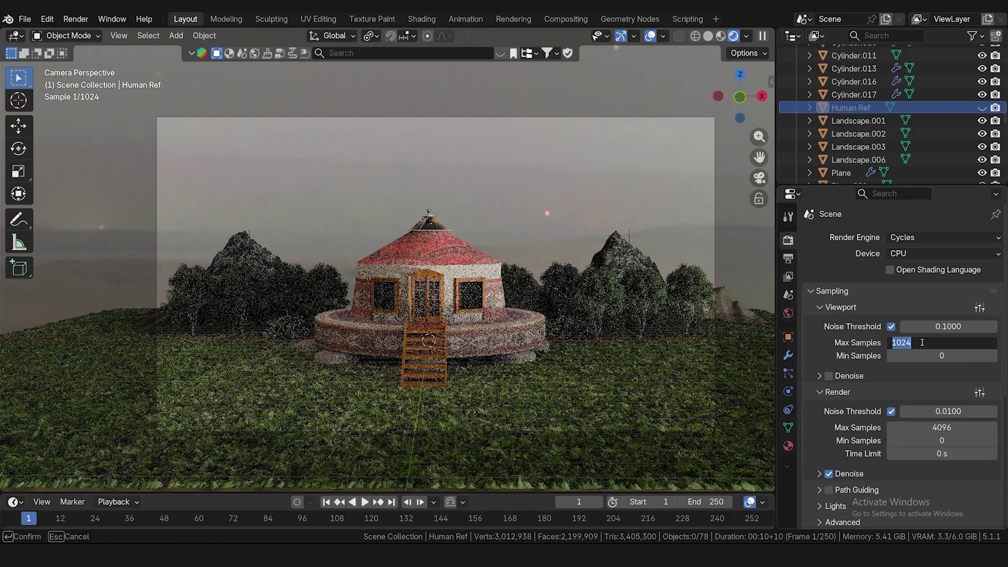
pyautogui.write('120')
pyautogui.press('Return')
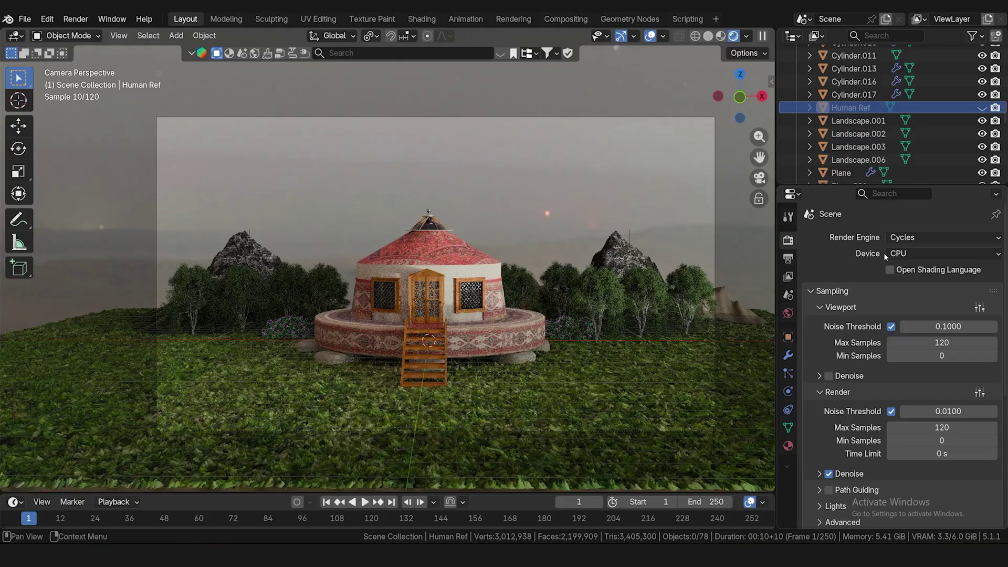
pyautogui.click(890, 253)
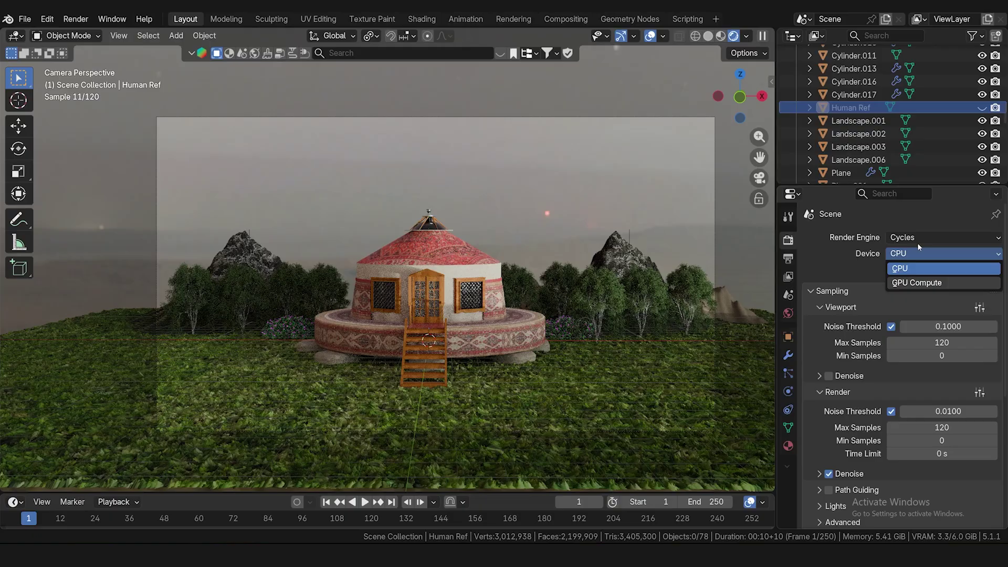
pyautogui.click(916, 282)
# - Try the Filmic, Filmic Log, False Color and Raw view transforms in the render's color management
pyautogui.scroll(-8, 884, 361)
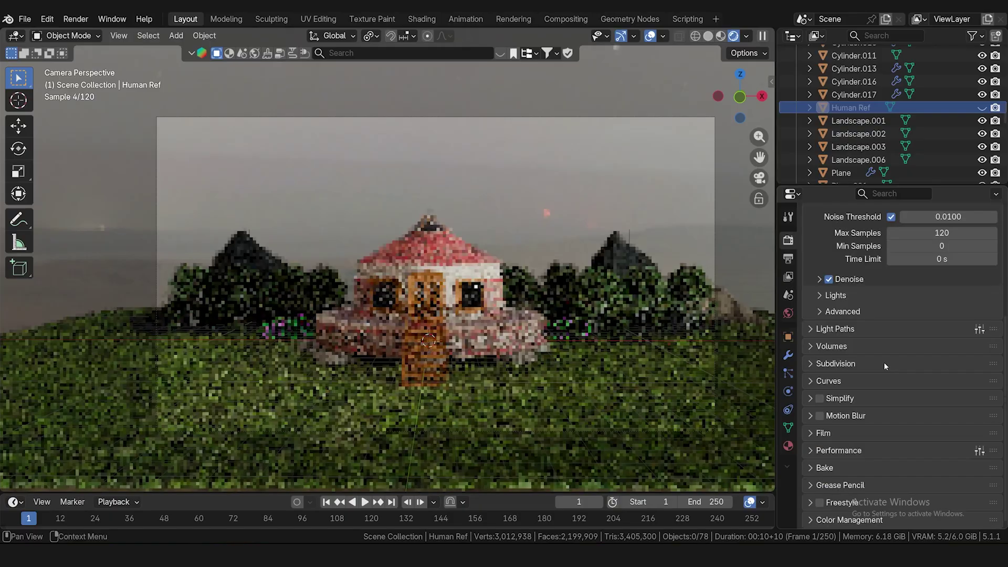
pyautogui.click(826, 520)
pyautogui.scroll(-7, 892, 446)
pyautogui.click(942, 409)
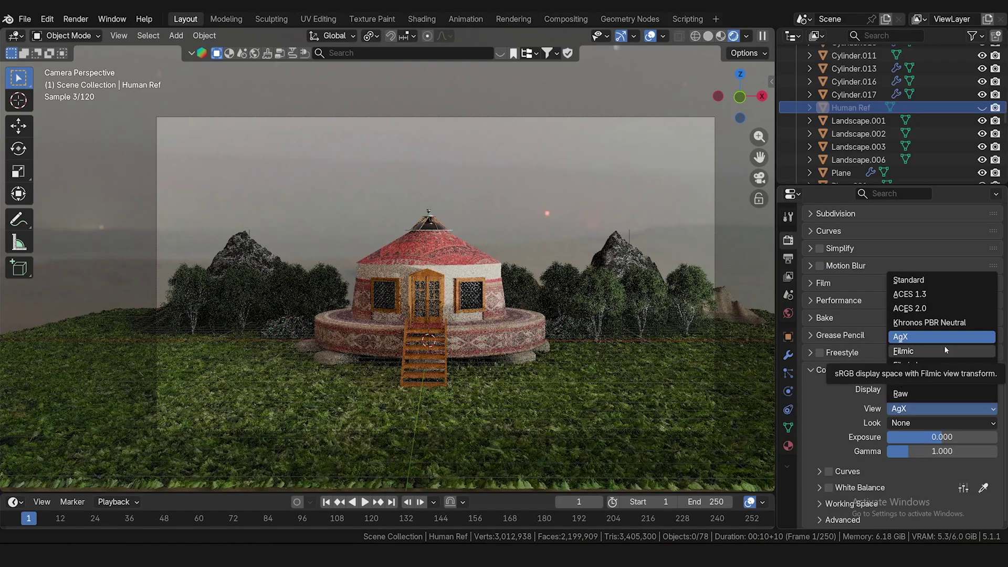
pyautogui.click(944, 345)
pyautogui.click(913, 410)
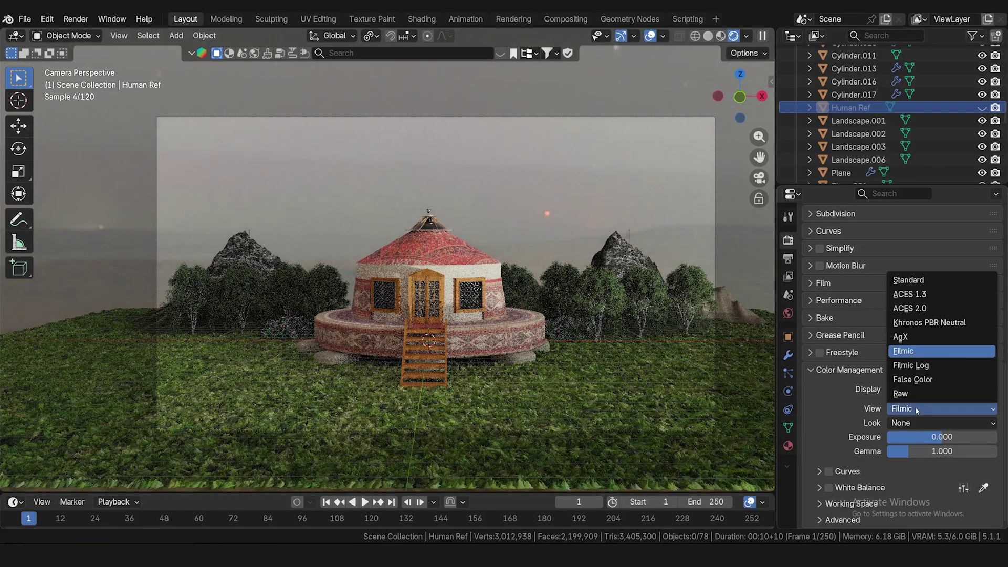
pyautogui.click(925, 366)
pyautogui.click(920, 409)
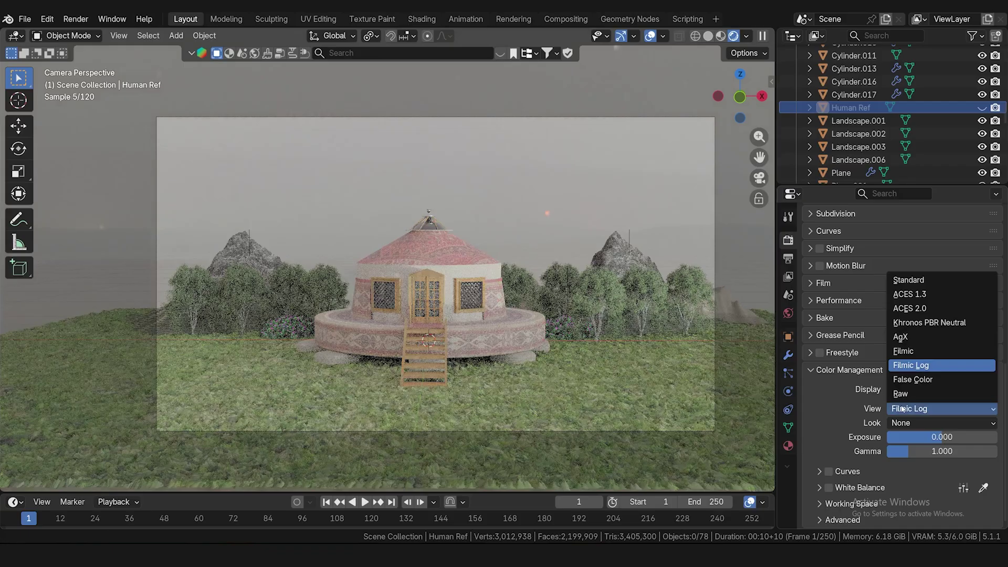
pyautogui.click(921, 379)
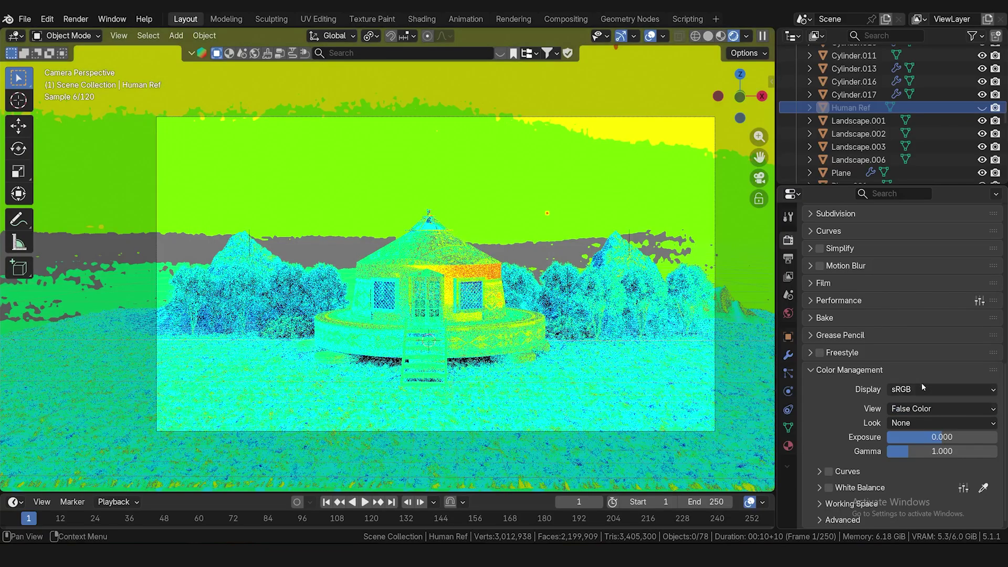
pyautogui.click(922, 410)
pyautogui.click(914, 394)
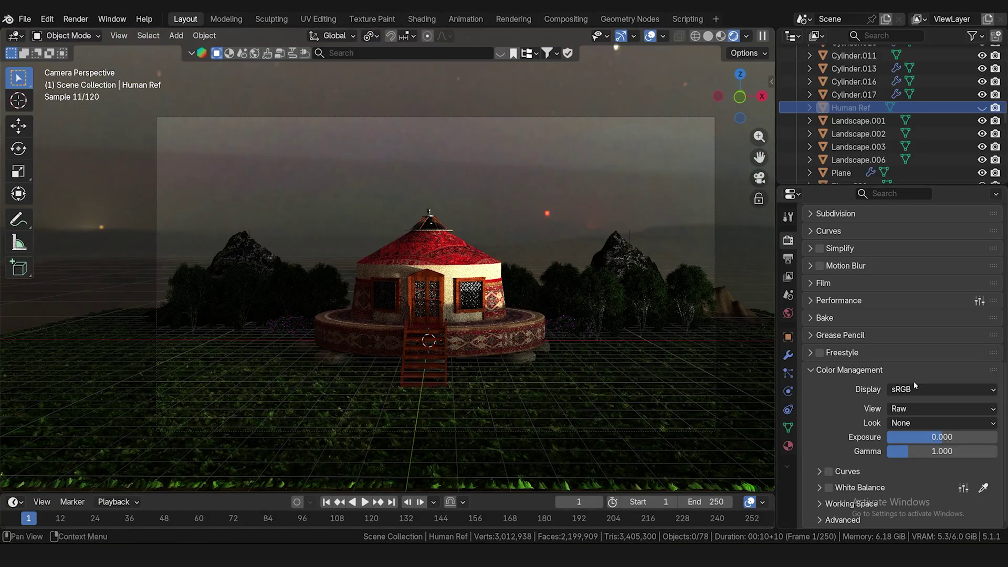
# - Try the Standard, ACES 1.3 and ACES 2.0 view transforms on the camera view
pyautogui.click(910, 410)
pyautogui.click(940, 273)
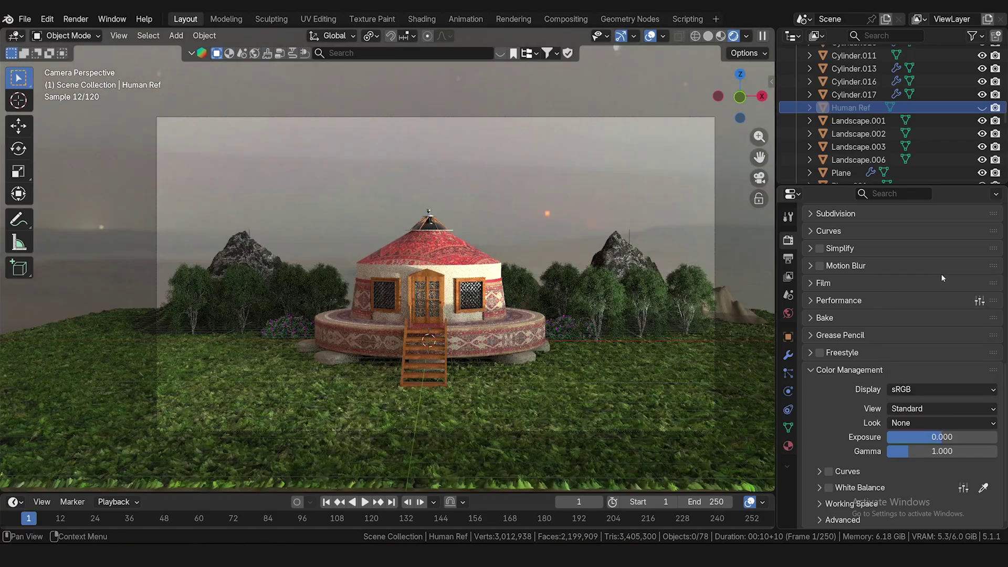
pyautogui.click(899, 391)
pyautogui.click(899, 399)
pyautogui.click(914, 409)
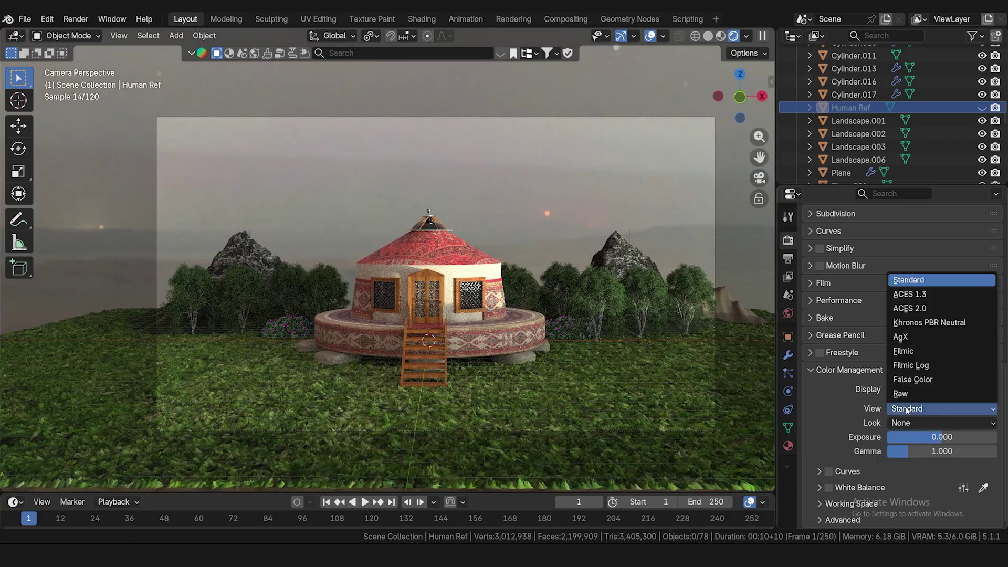
pyautogui.click(944, 301)
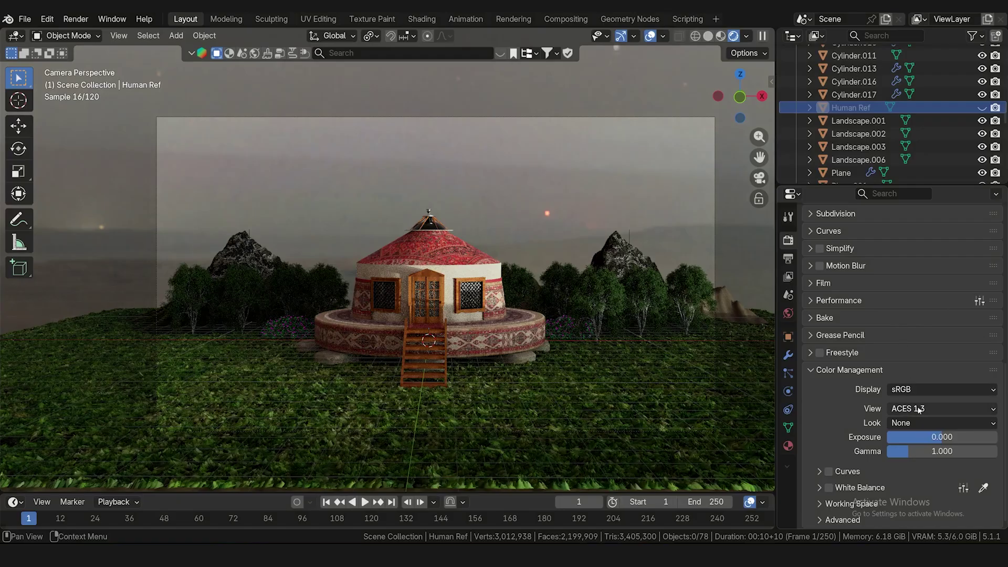
pyautogui.click(919, 410)
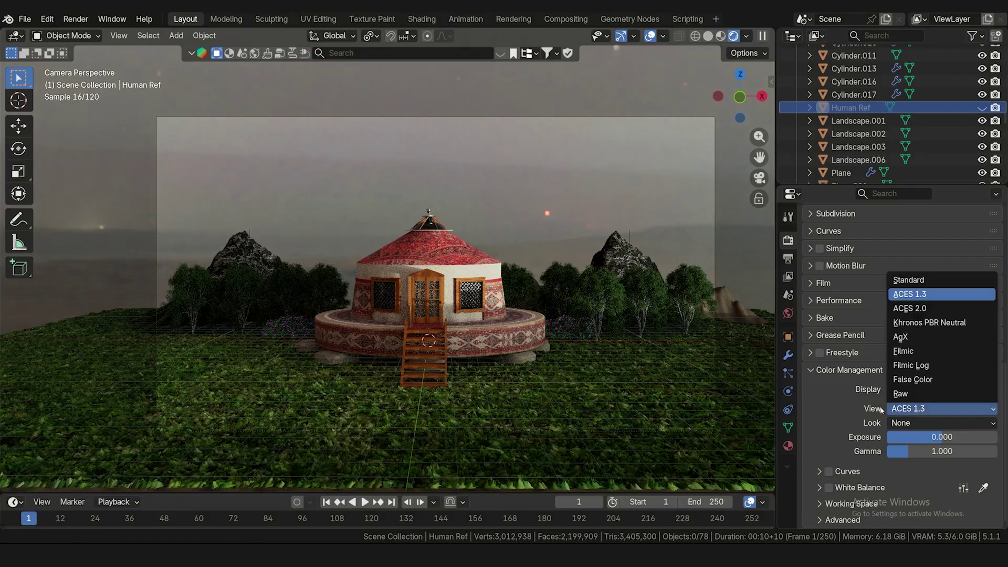
pyautogui.click(933, 308)
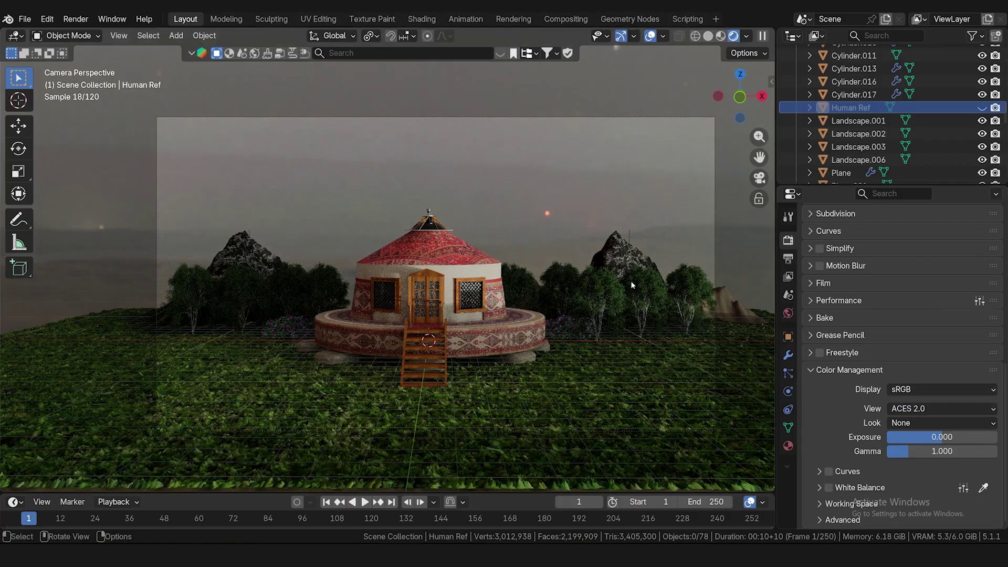
pyautogui.click(919, 423)
pyautogui.click(922, 438)
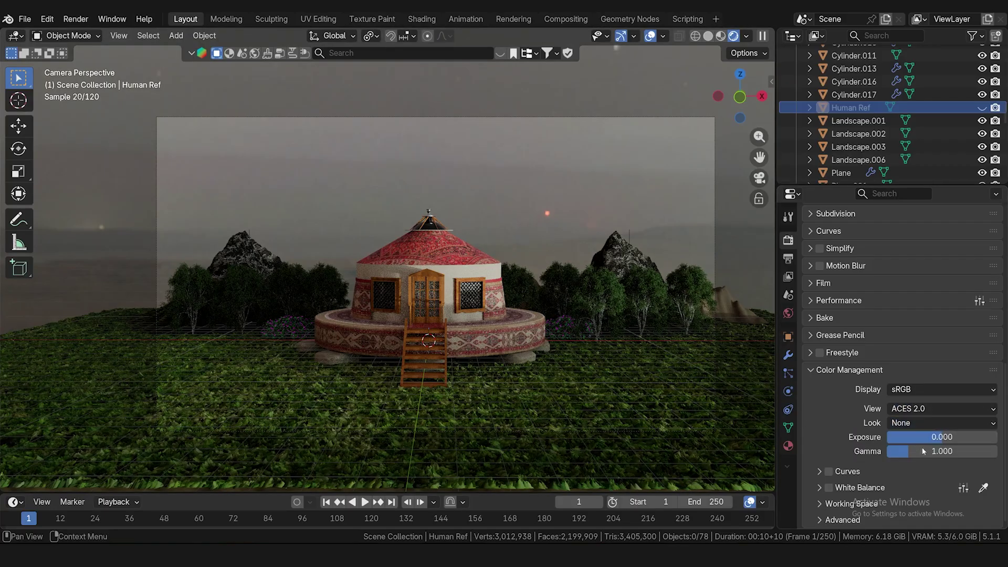
# - Set the view transform to Filmic with the High Contrast look
pyautogui.click(934, 408)
pyautogui.click(924, 351)
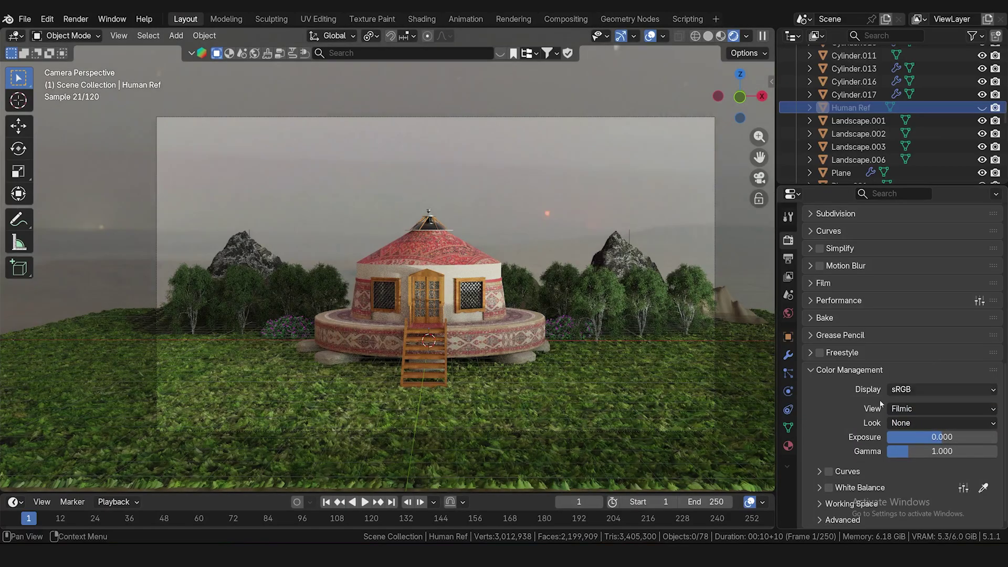
pyautogui.click(899, 423)
pyautogui.click(916, 336)
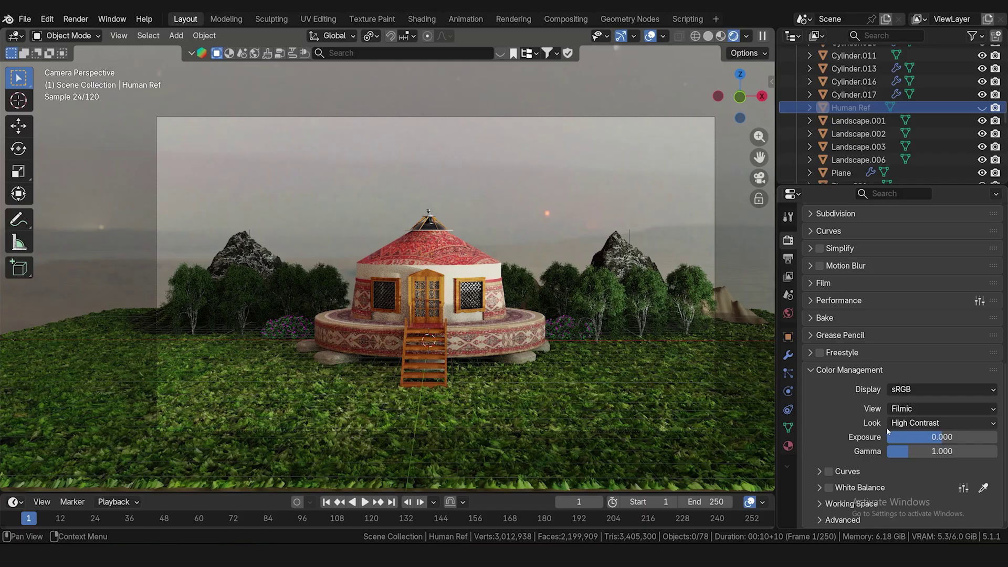
pyautogui.click(922, 425)
# - Show the scene's output properties and set the animation's end frame to 100
pyautogui.scroll(5, 840, 367)
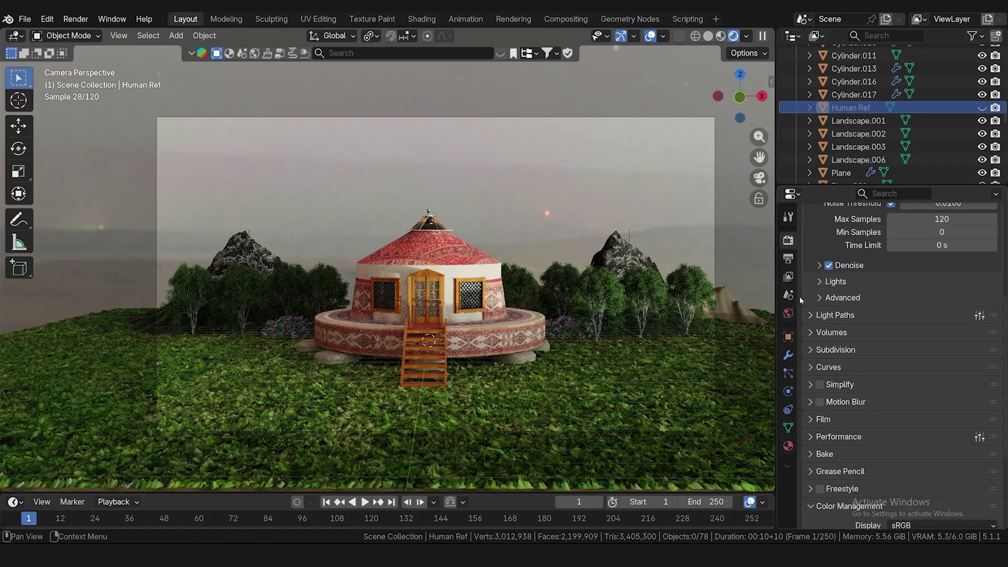
pyautogui.click(788, 259)
pyautogui.scroll(3, 822, 391)
pyautogui.doubleClick(695, 503)
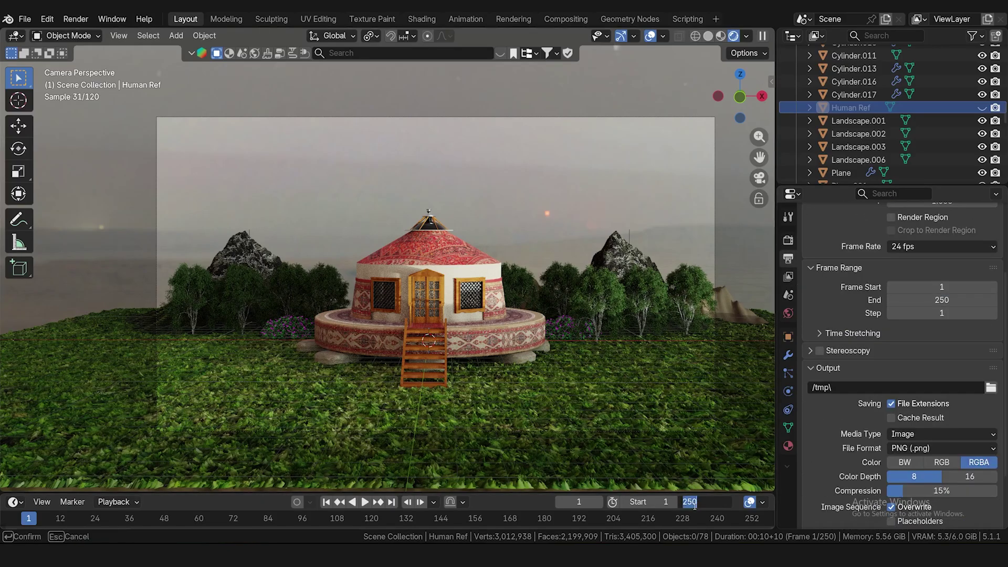
pyautogui.write('100')
pyautogui.press('Return')
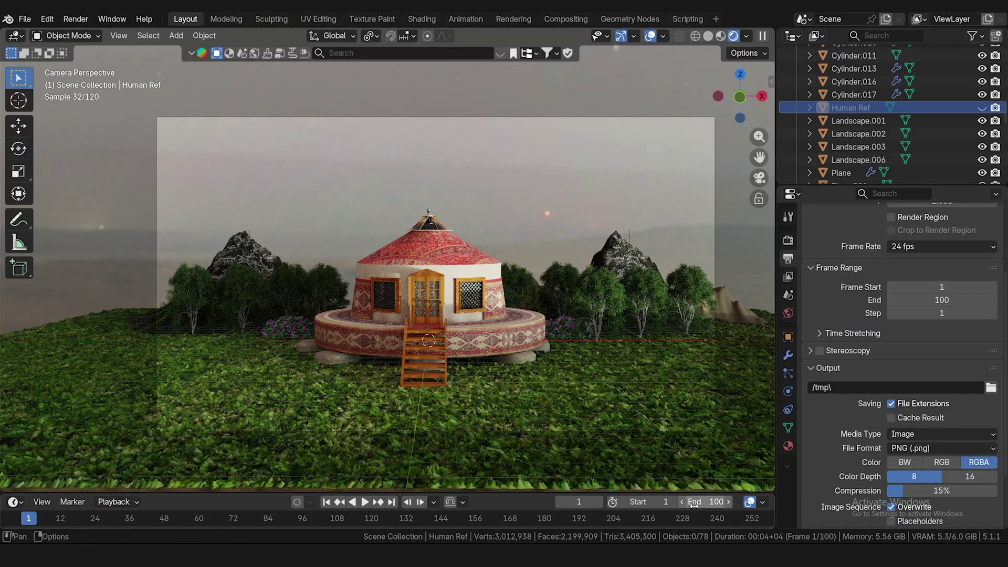
# - Set the render output folder to D:\3D\Mongolian Yurt\yurt anim\
pyautogui.scroll(-3, 907, 302)
pyautogui.click(991, 315)
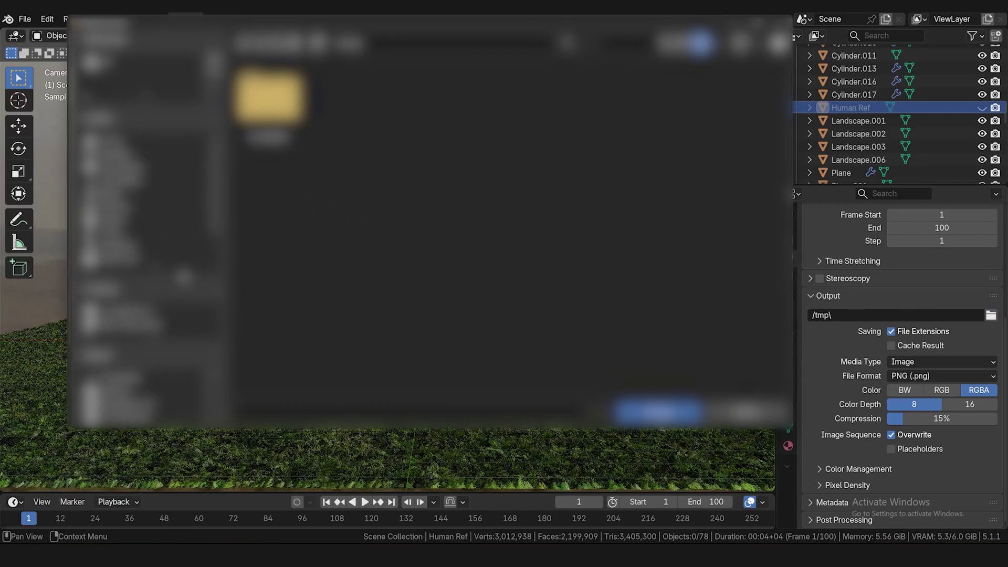
pyautogui.click(169, 324)
pyautogui.doubleClick(270, 138)
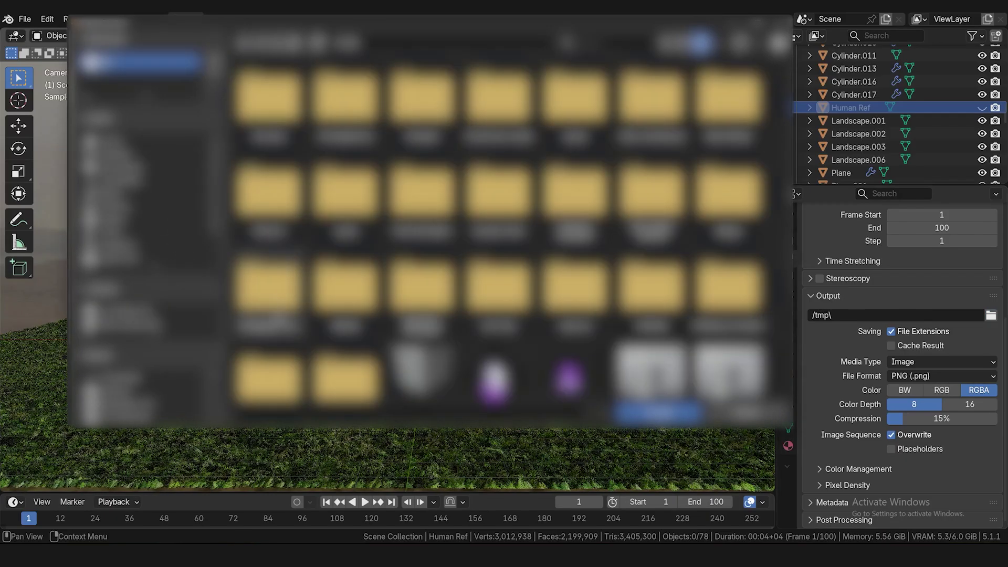
pyautogui.doubleClick(279, 319)
pyautogui.doubleClick(345, 103)
pyautogui.click(658, 412)
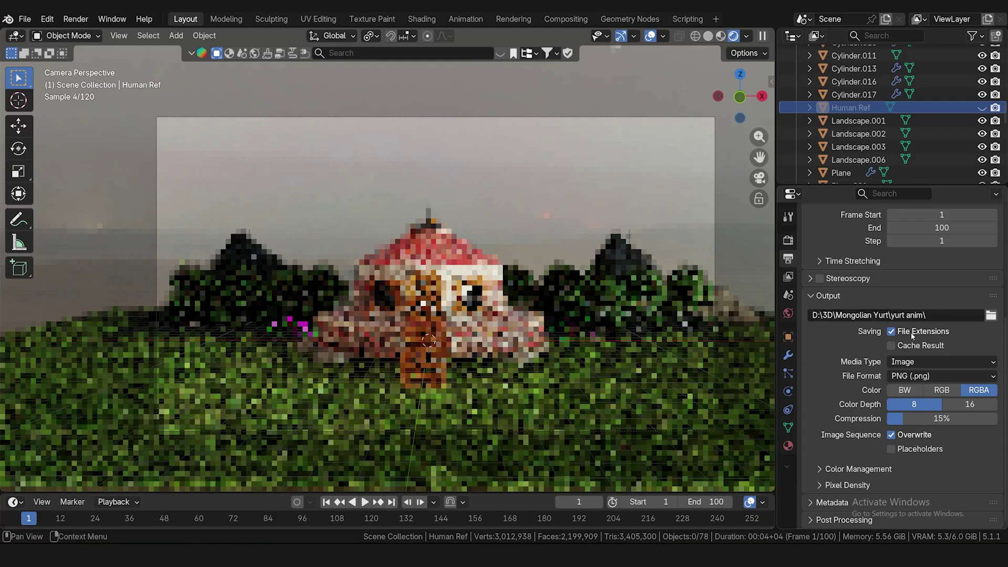
# - Tilt the HDRI in the world shader by setting the Mapping node's X rotation to about -3.6°
pyautogui.click(421, 19)
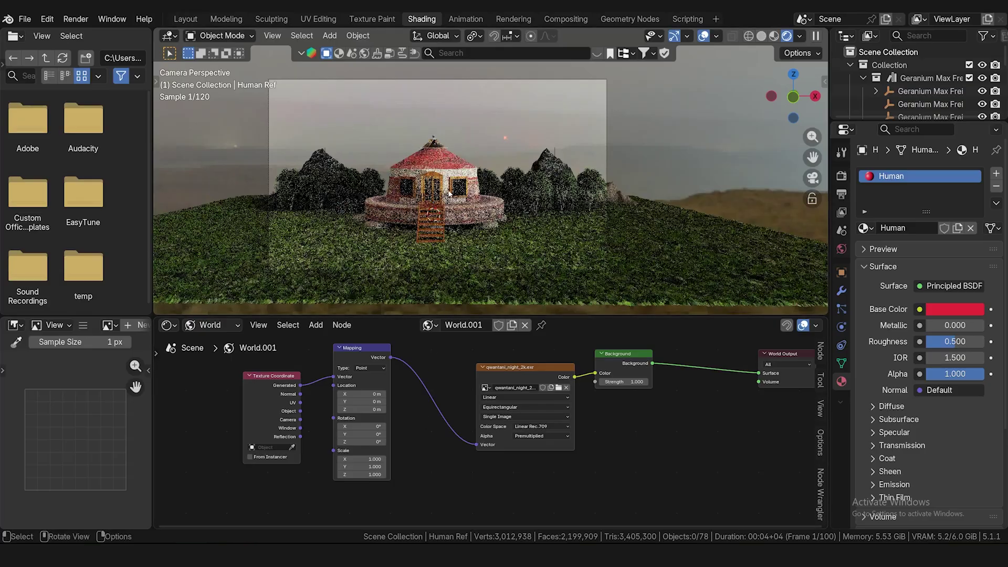
pyautogui.moveTo(367, 426); pyautogui.dragTo(357, 426)
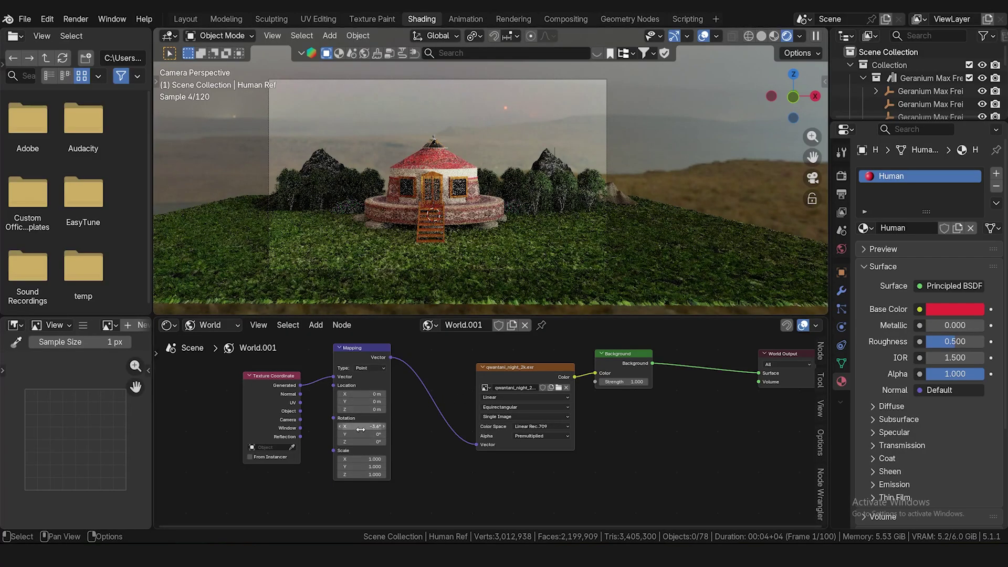
pyautogui.moveTo(361, 429)
pyautogui.mouseDown()
pyautogui.moveTo(336, 429)
pyautogui.moveTo(360, 426)
pyautogui.mouseUp()
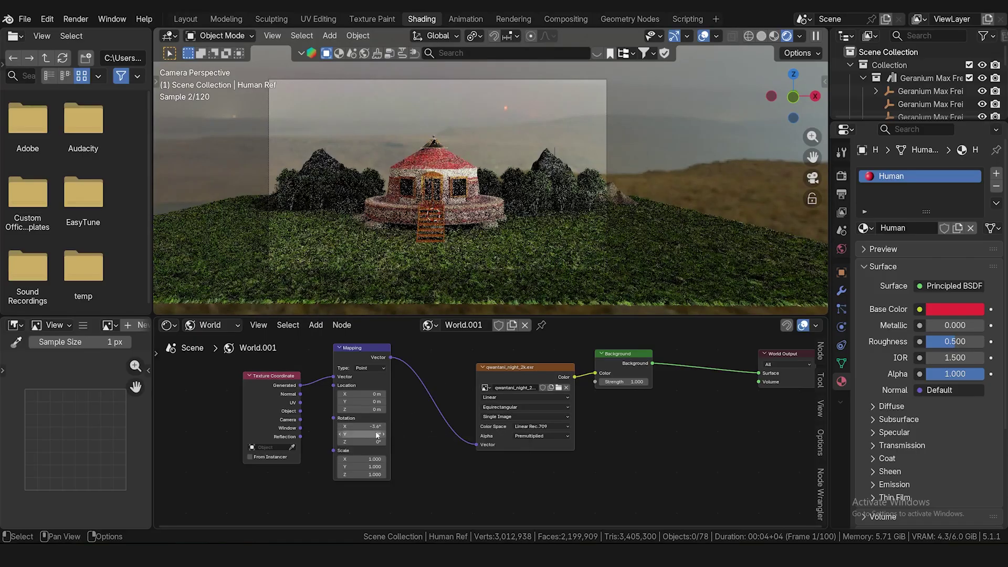
pyautogui.moveTo(362, 434); pyautogui.dragTo(362, 434)
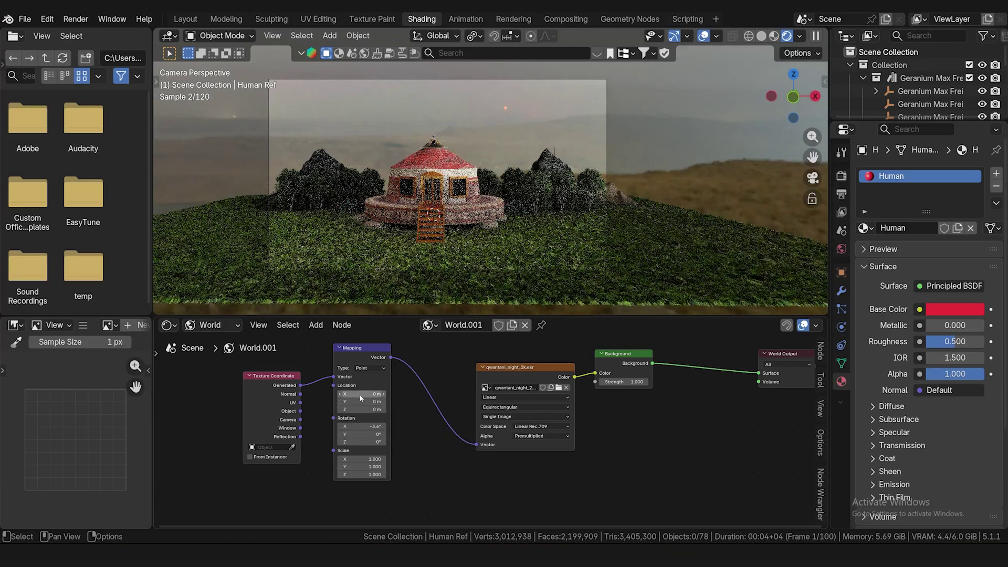
# - Try shifting the HDRI with the Mapping node's X location, passing through 0.7 m and -0.4 m, and reset it to 0 m
pyautogui.moveTo(364, 393)
pyautogui.mouseDown()
pyautogui.moveTo(389, 394)
pyautogui.moveTo(349, 394)
pyautogui.moveTo(374, 395)
pyautogui.mouseUp()
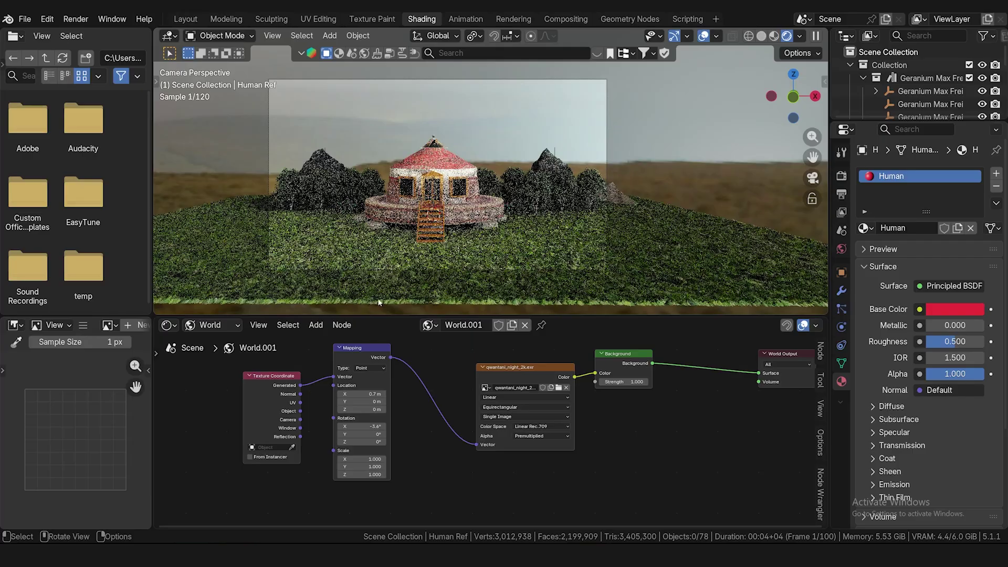
pyautogui.moveTo(364, 394); pyautogui.dragTo(365, 393)
pyautogui.click(377, 396)
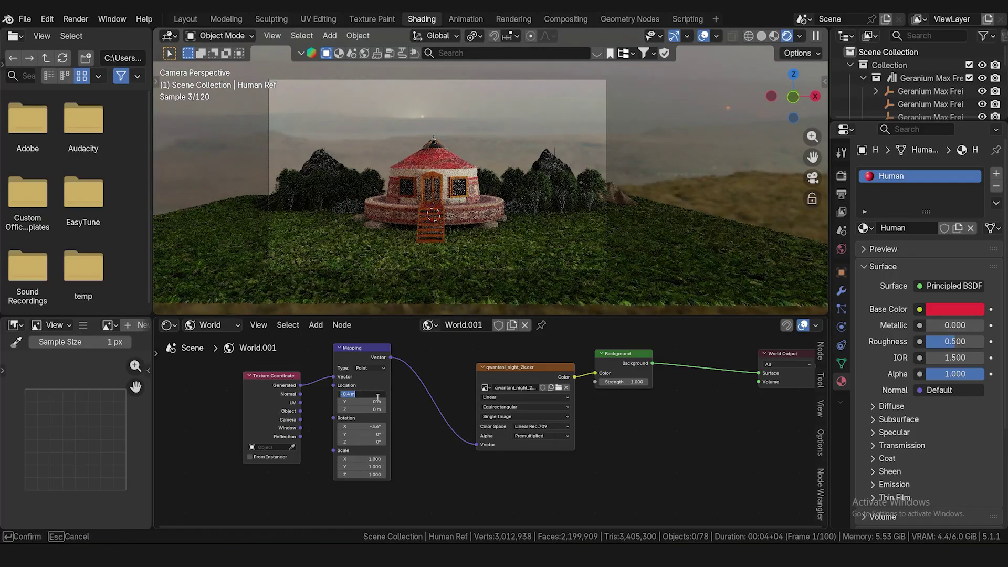
pyautogui.write('0')
pyautogui.press('Return')
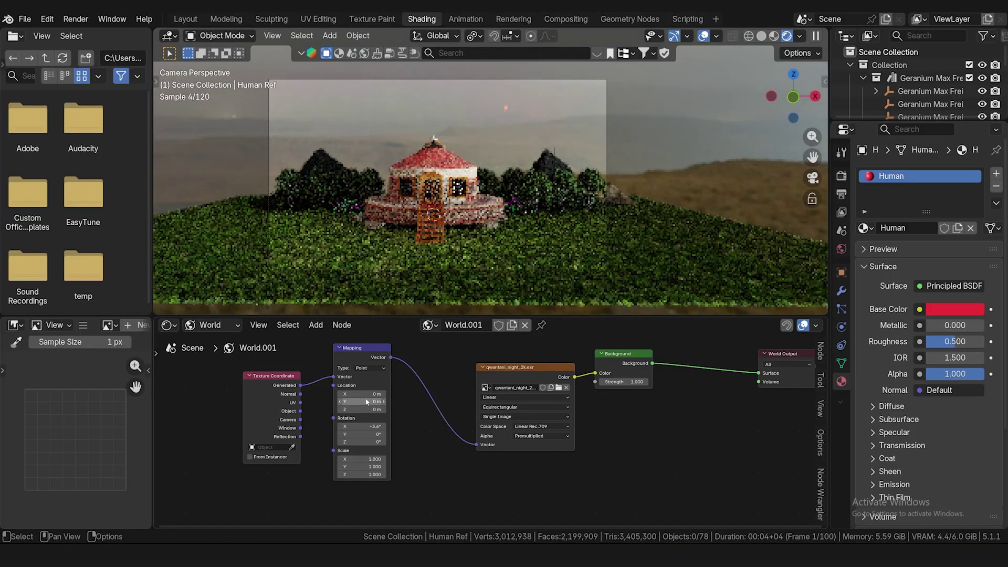
pyautogui.moveTo(367, 394)
pyautogui.mouseDown()
pyautogui.moveTo(404, 394)
pyautogui.moveTo(371, 394)
pyautogui.mouseUp()
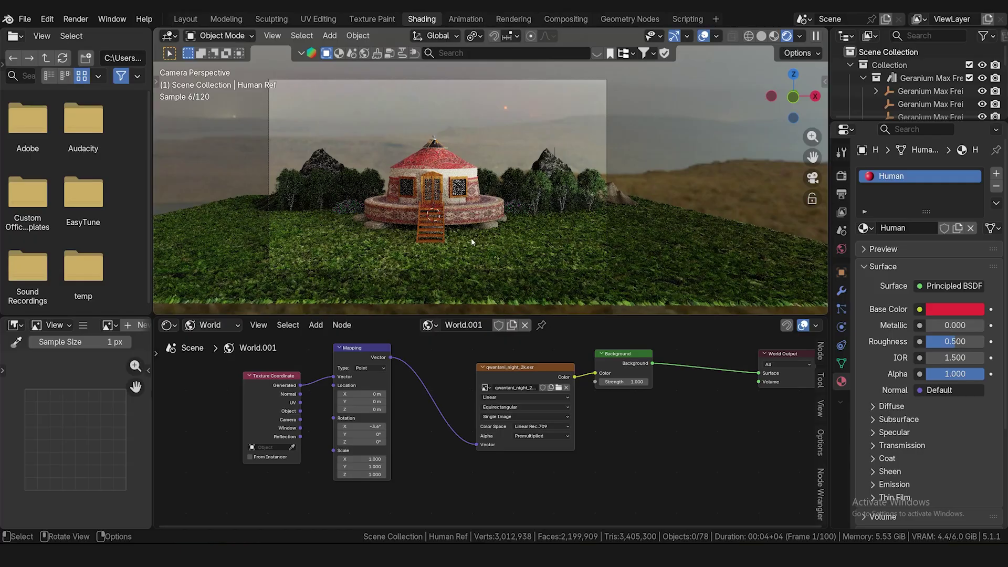
# - Save the file and hide the viewport overlays in the Layout workspace
pyautogui.hotkey('ctrl', 's')
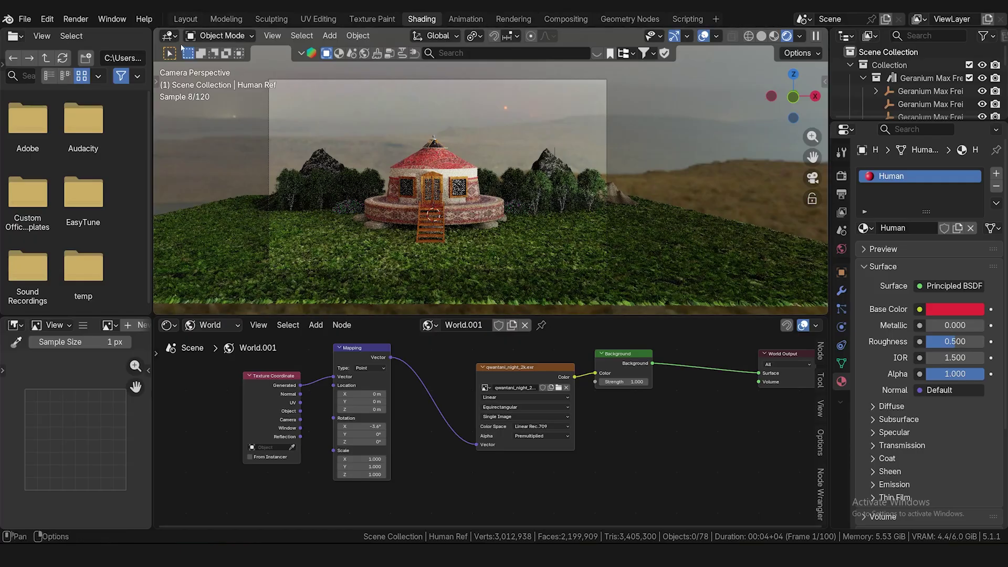
pyautogui.click(185, 19)
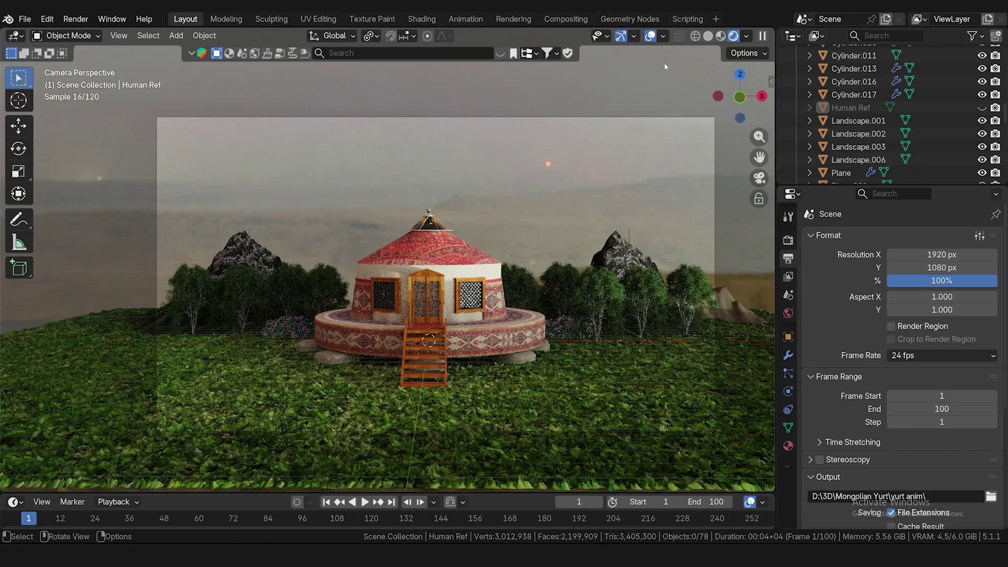
pyautogui.hotkey('shift', 'alt', 'z')
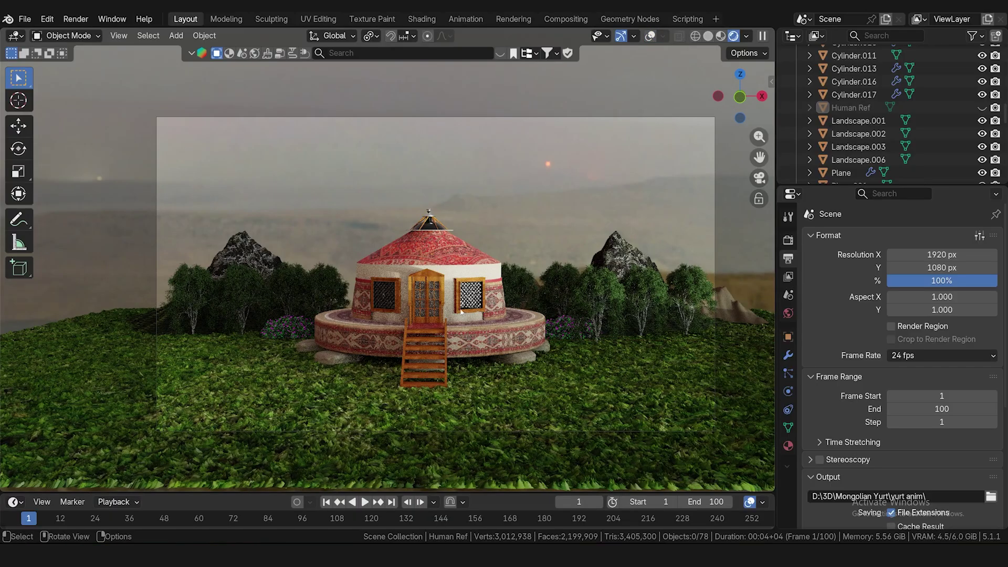